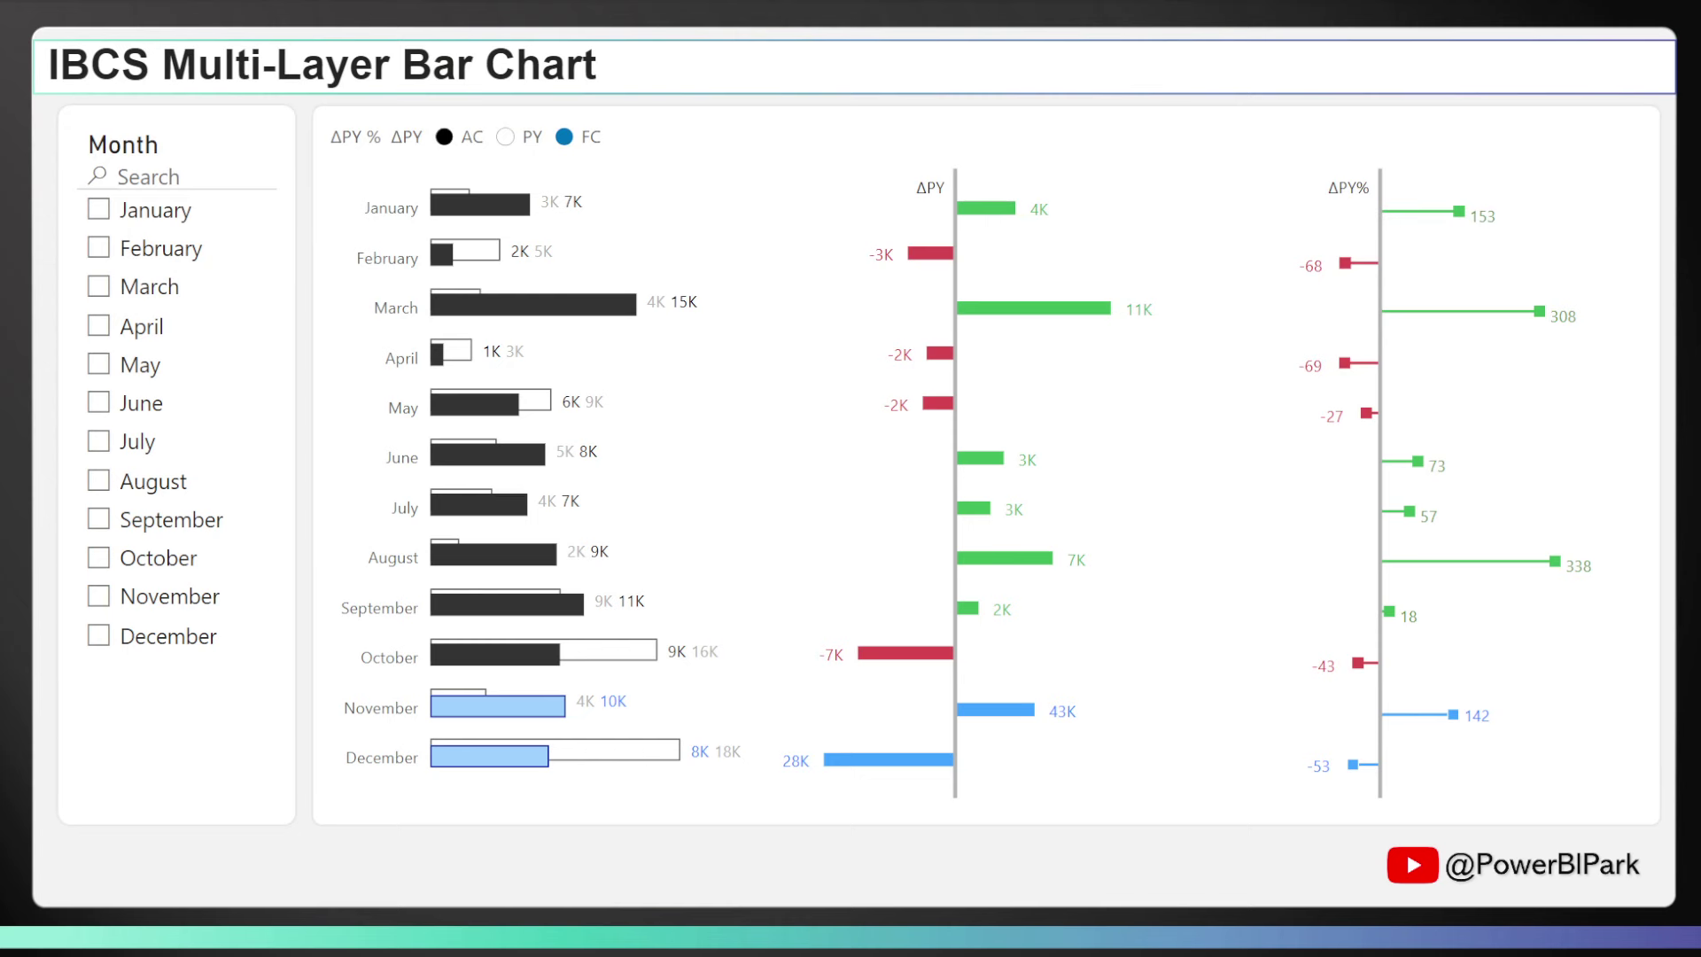
# Examine the finished IBCS multi-layer bar chart with March and April highlighted, plus the tutorial description and the core visuals article
pyautogui.click(501, 206)
pyautogui.click(483, 260)
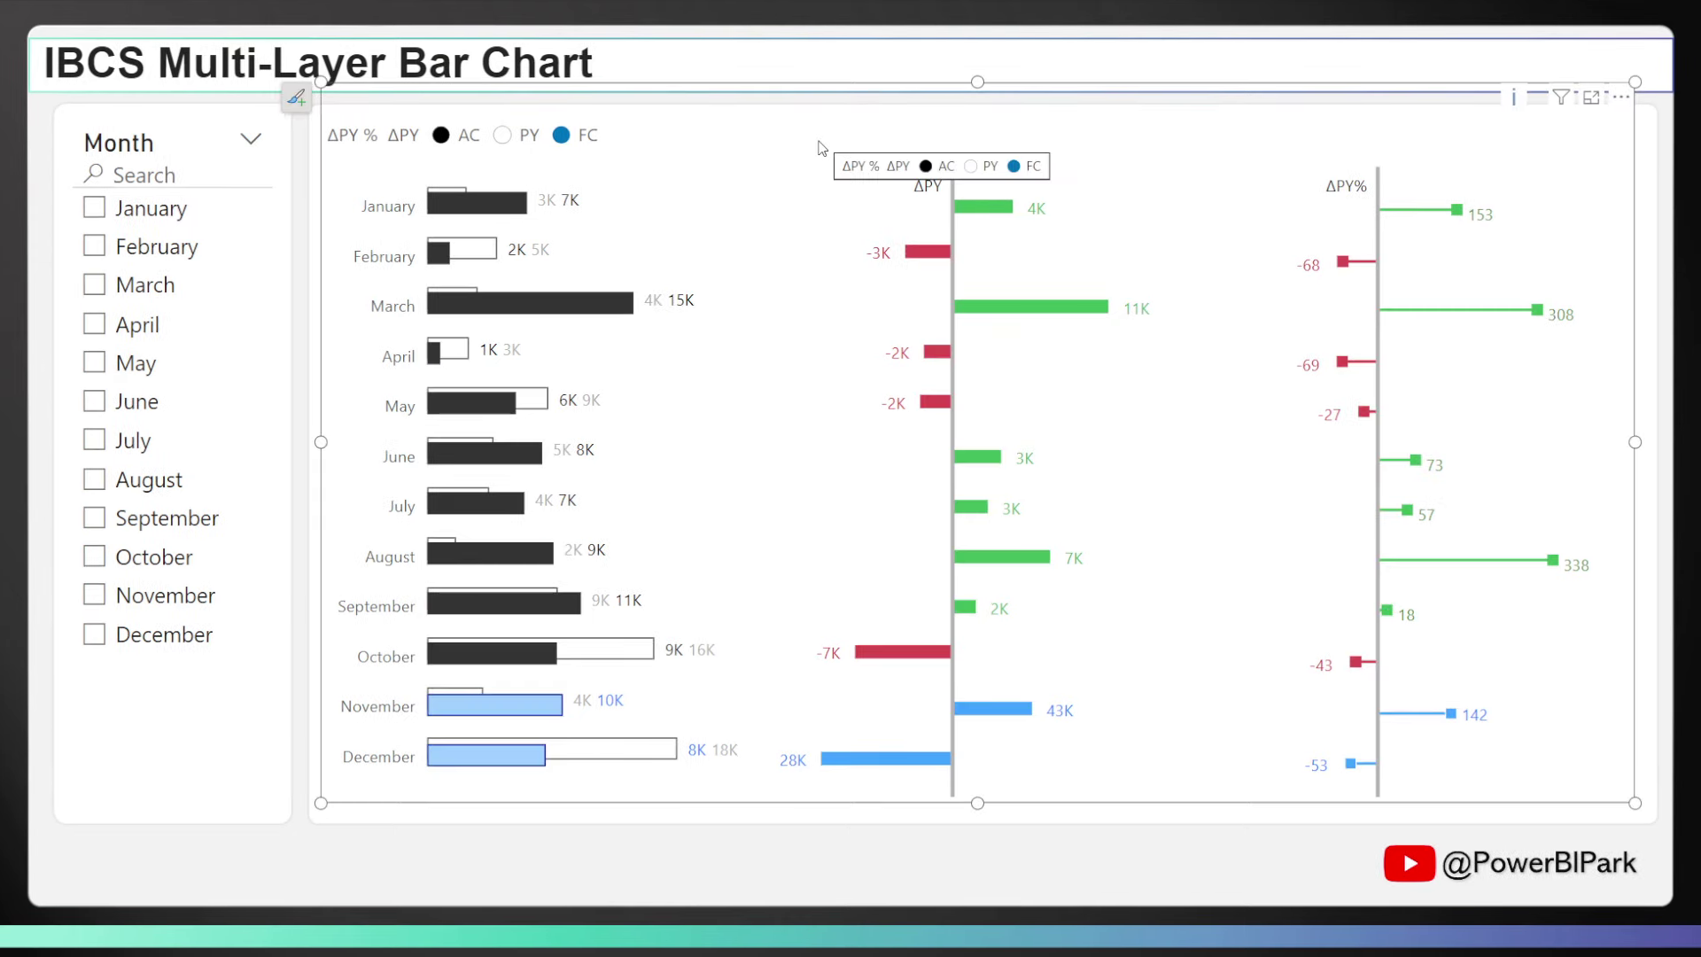
pyautogui.click(527, 305)
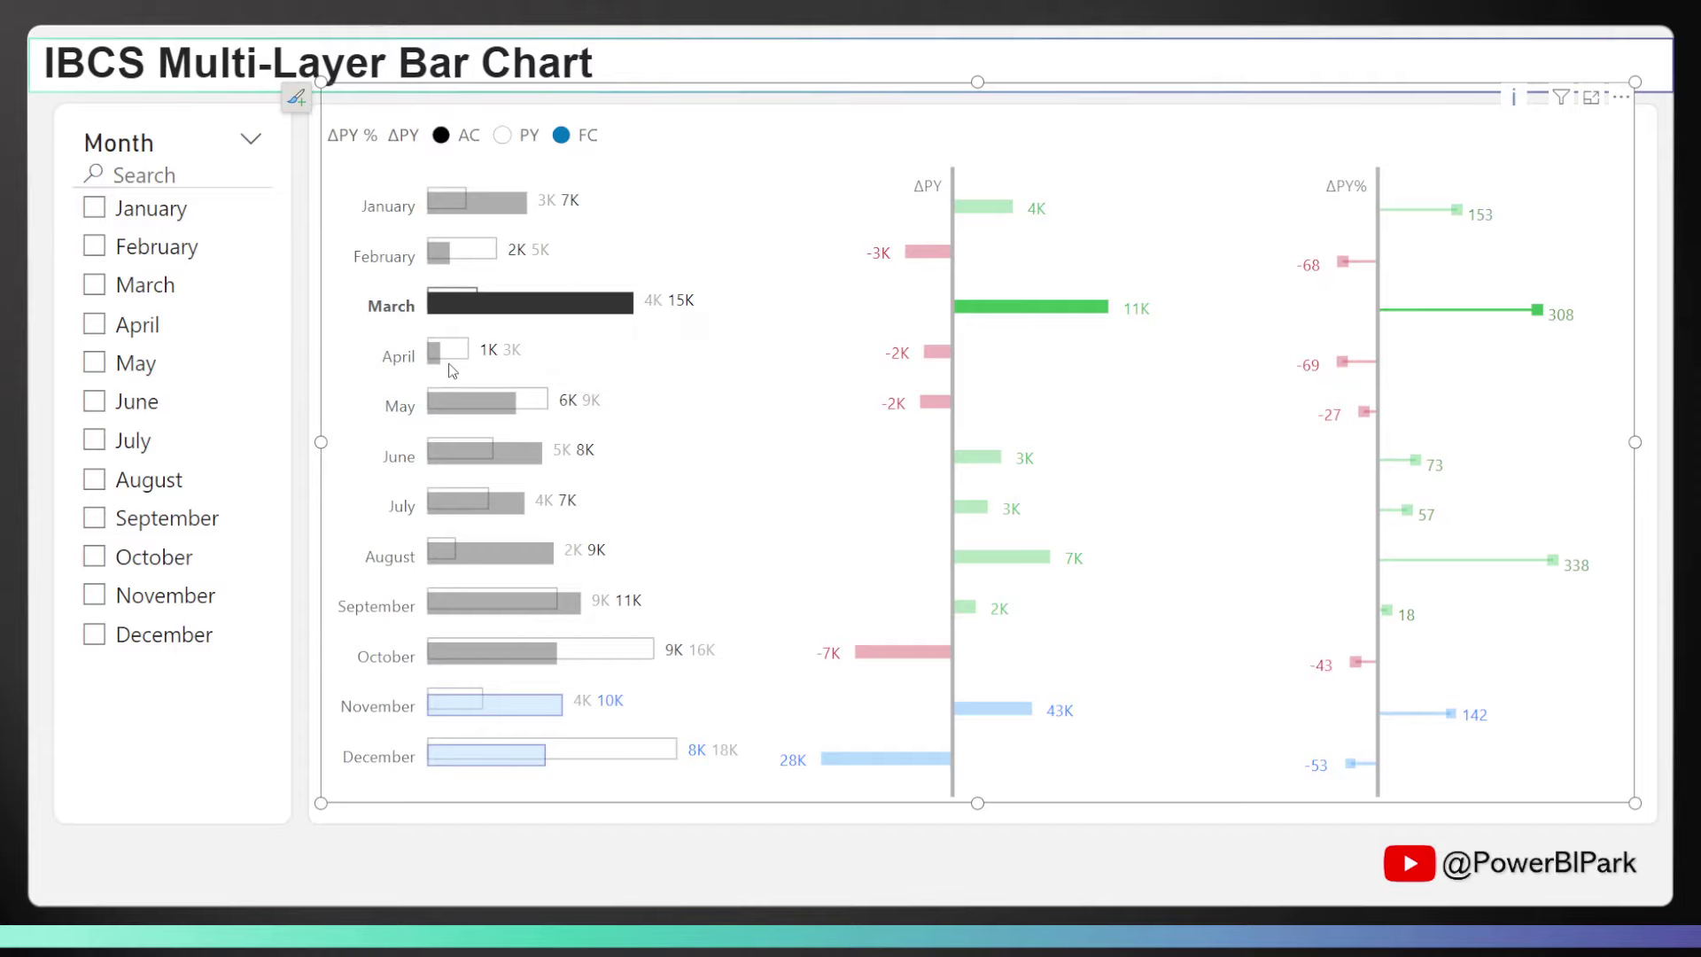
pyautogui.click(449, 361)
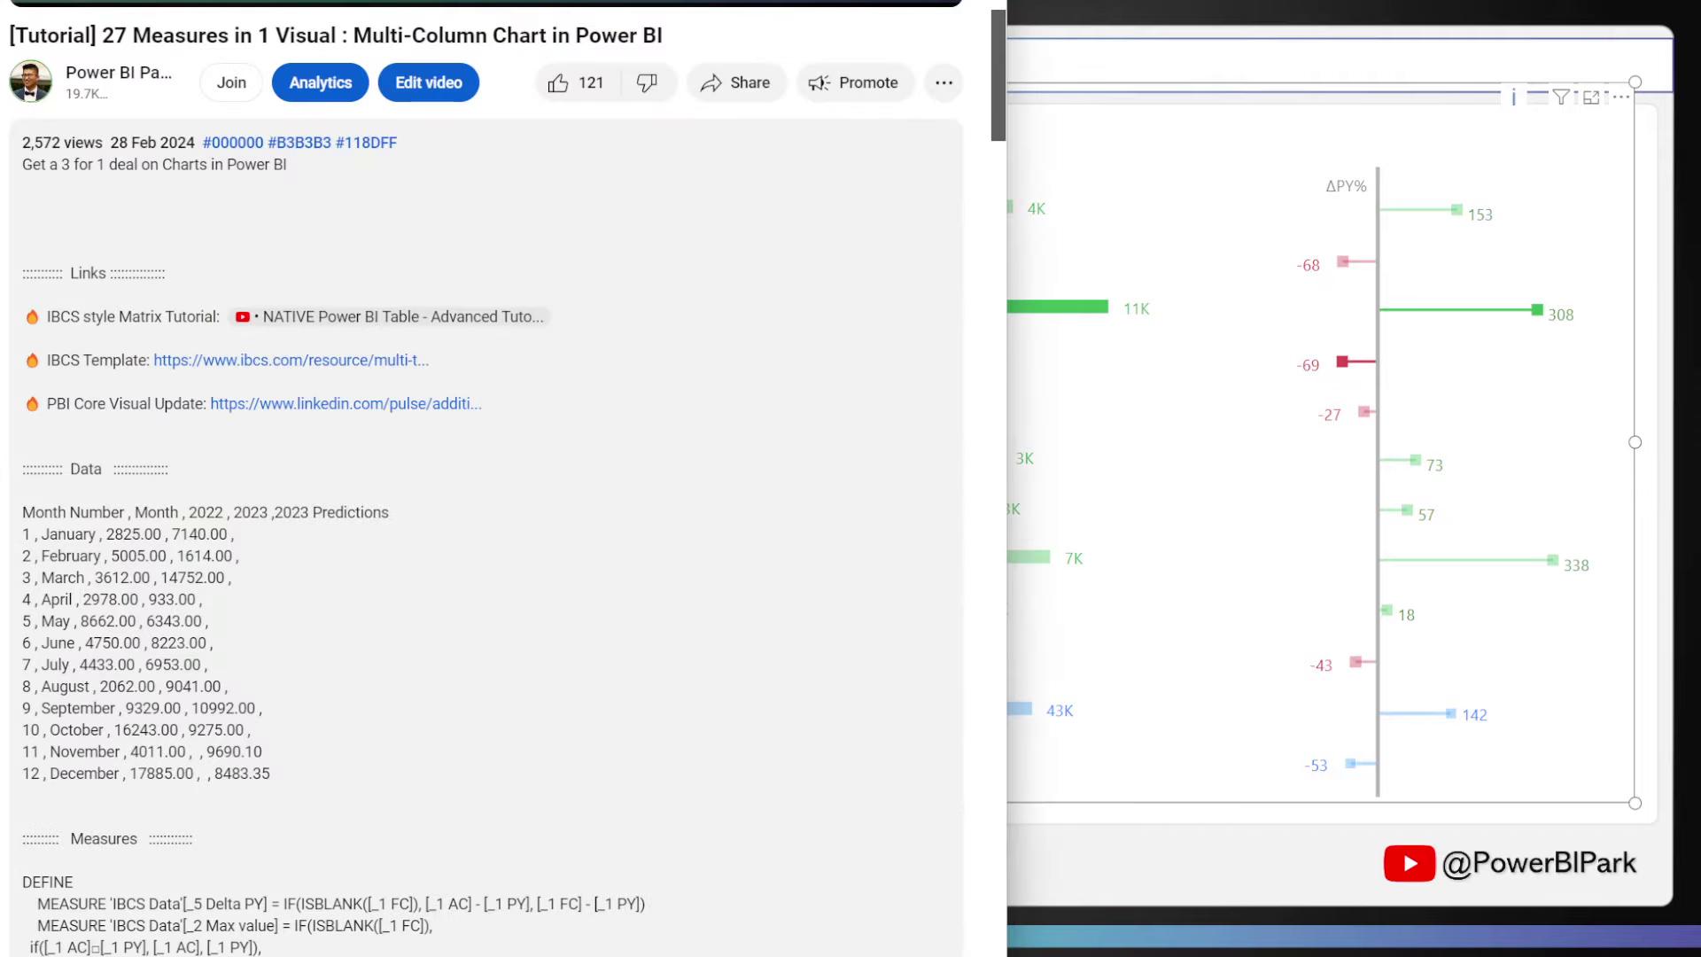
pyautogui.scroll(-15, 470, 225)
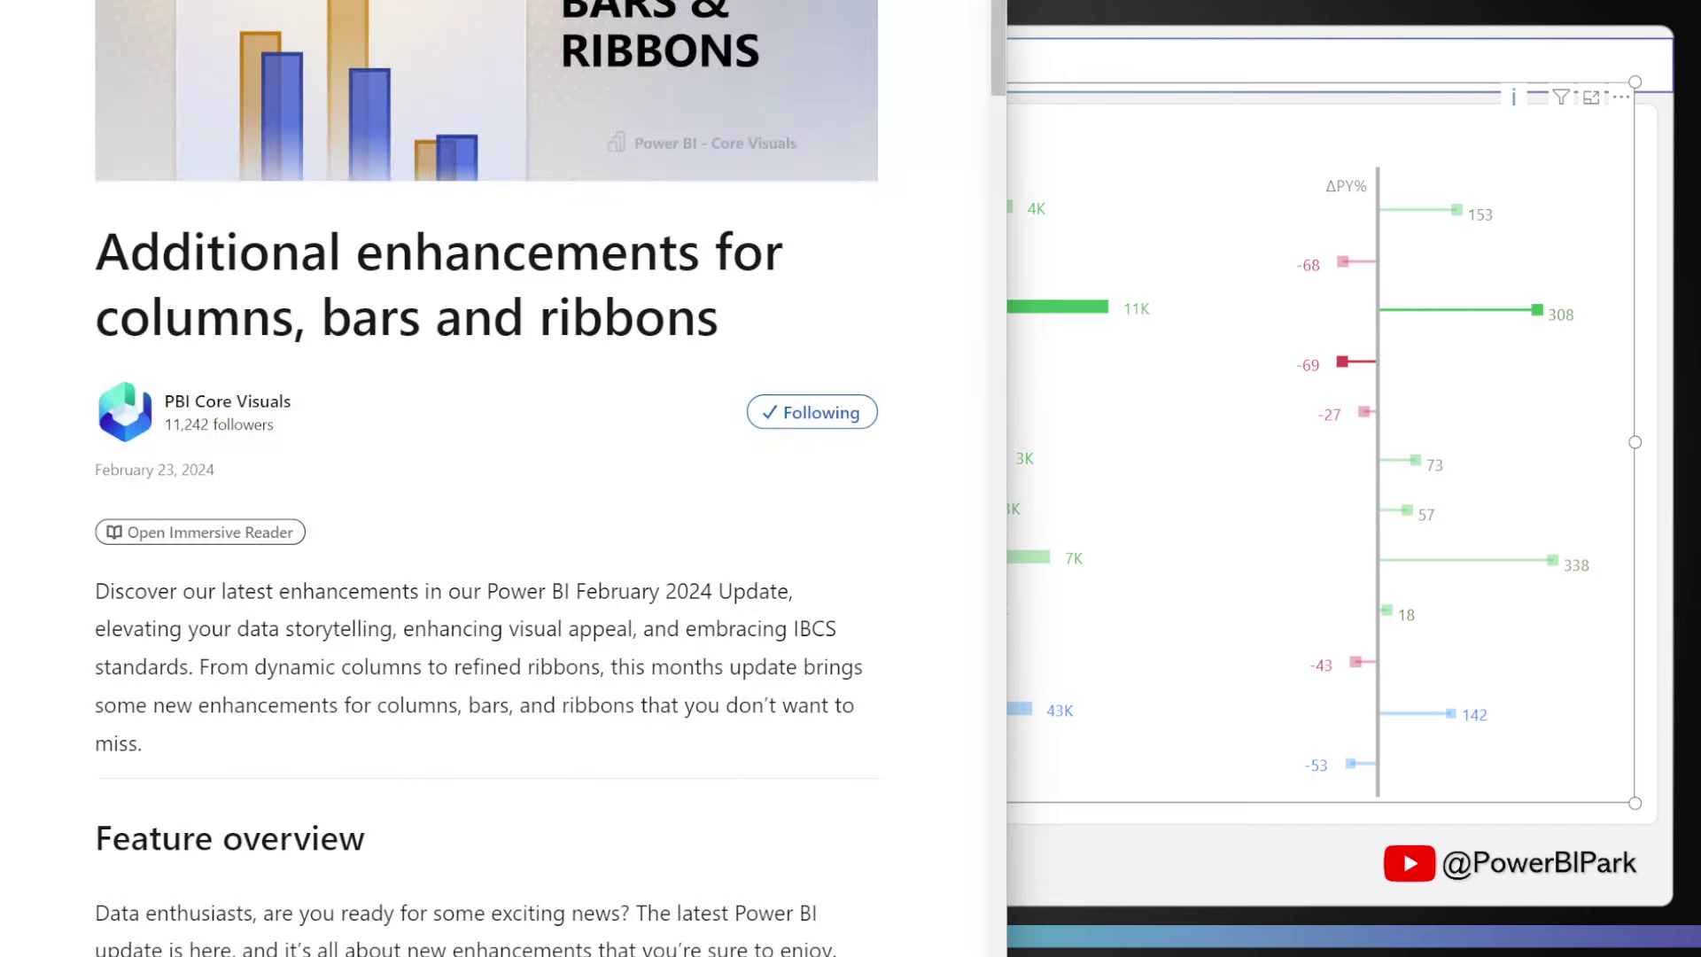
pyautogui.scroll(-8, 641, 237)
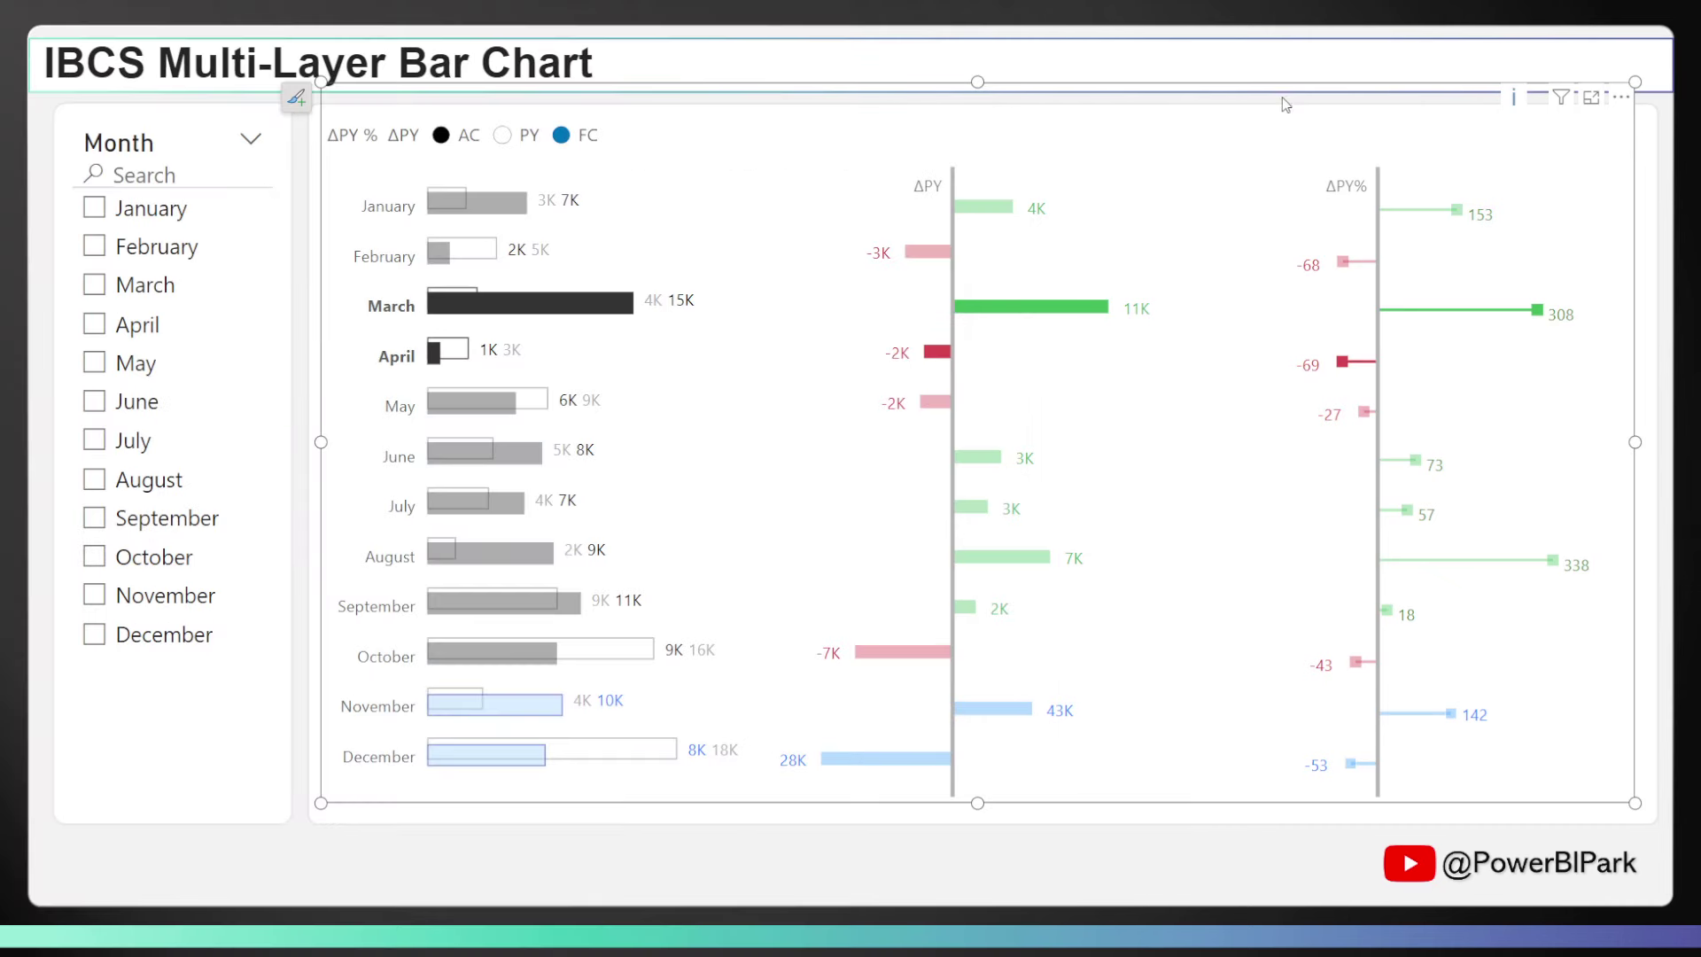
pyautogui.click(1047, 447)
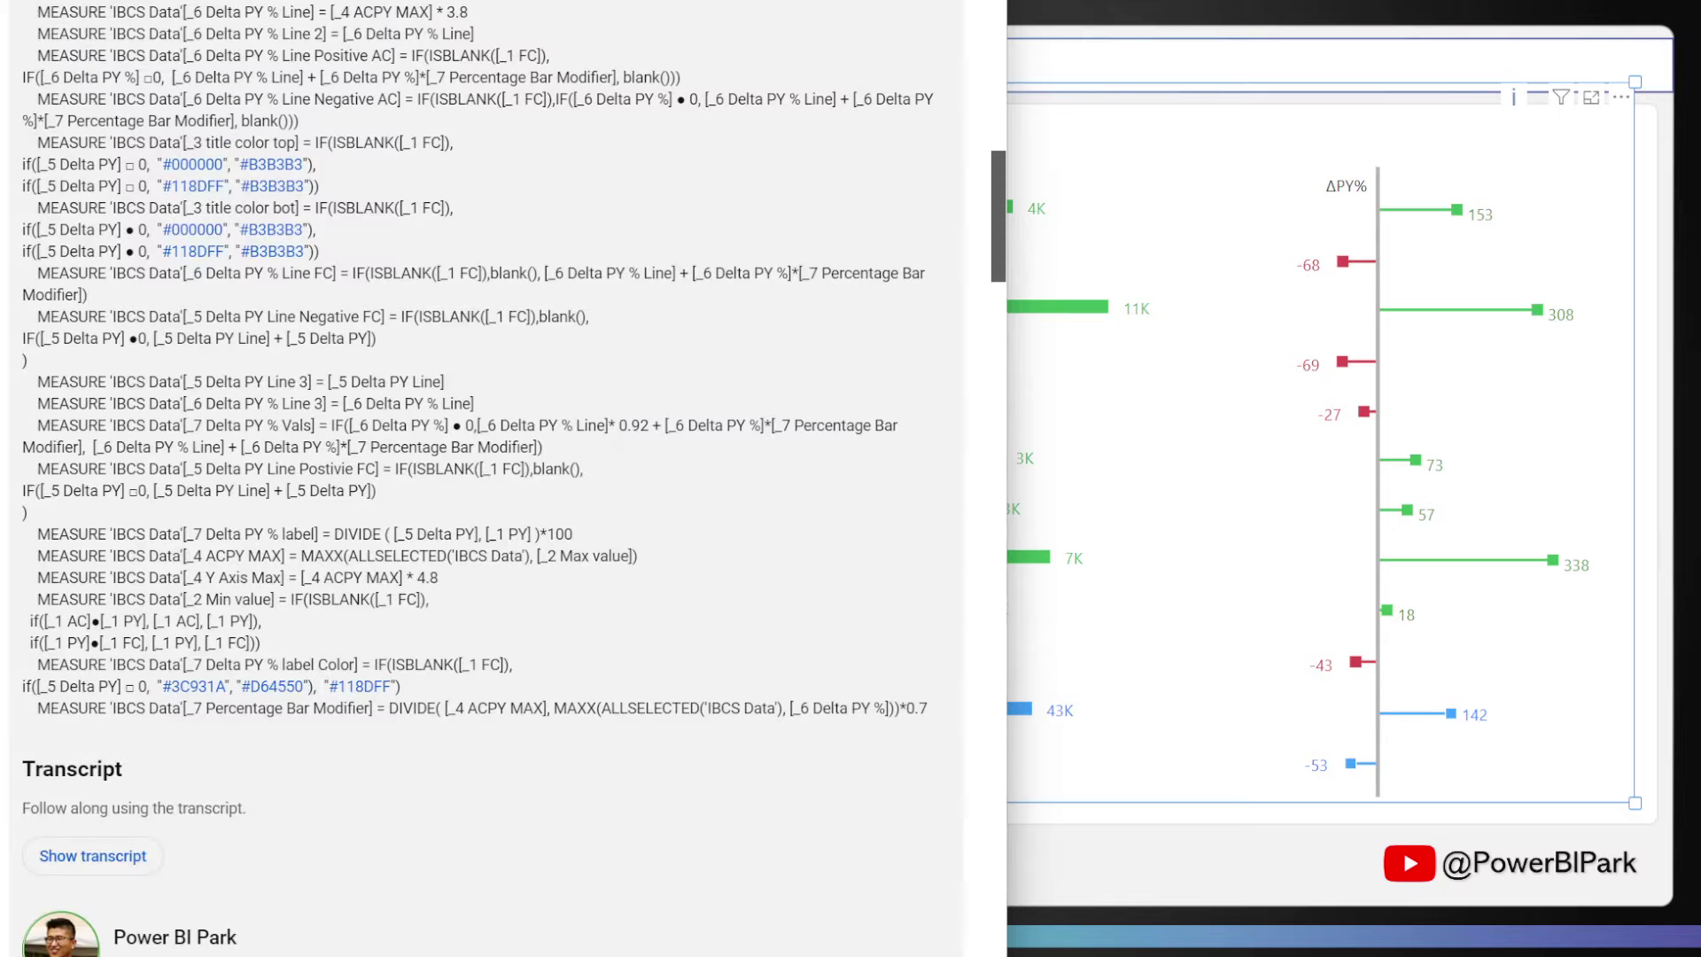
pyautogui.scroll(15, 786, 266)
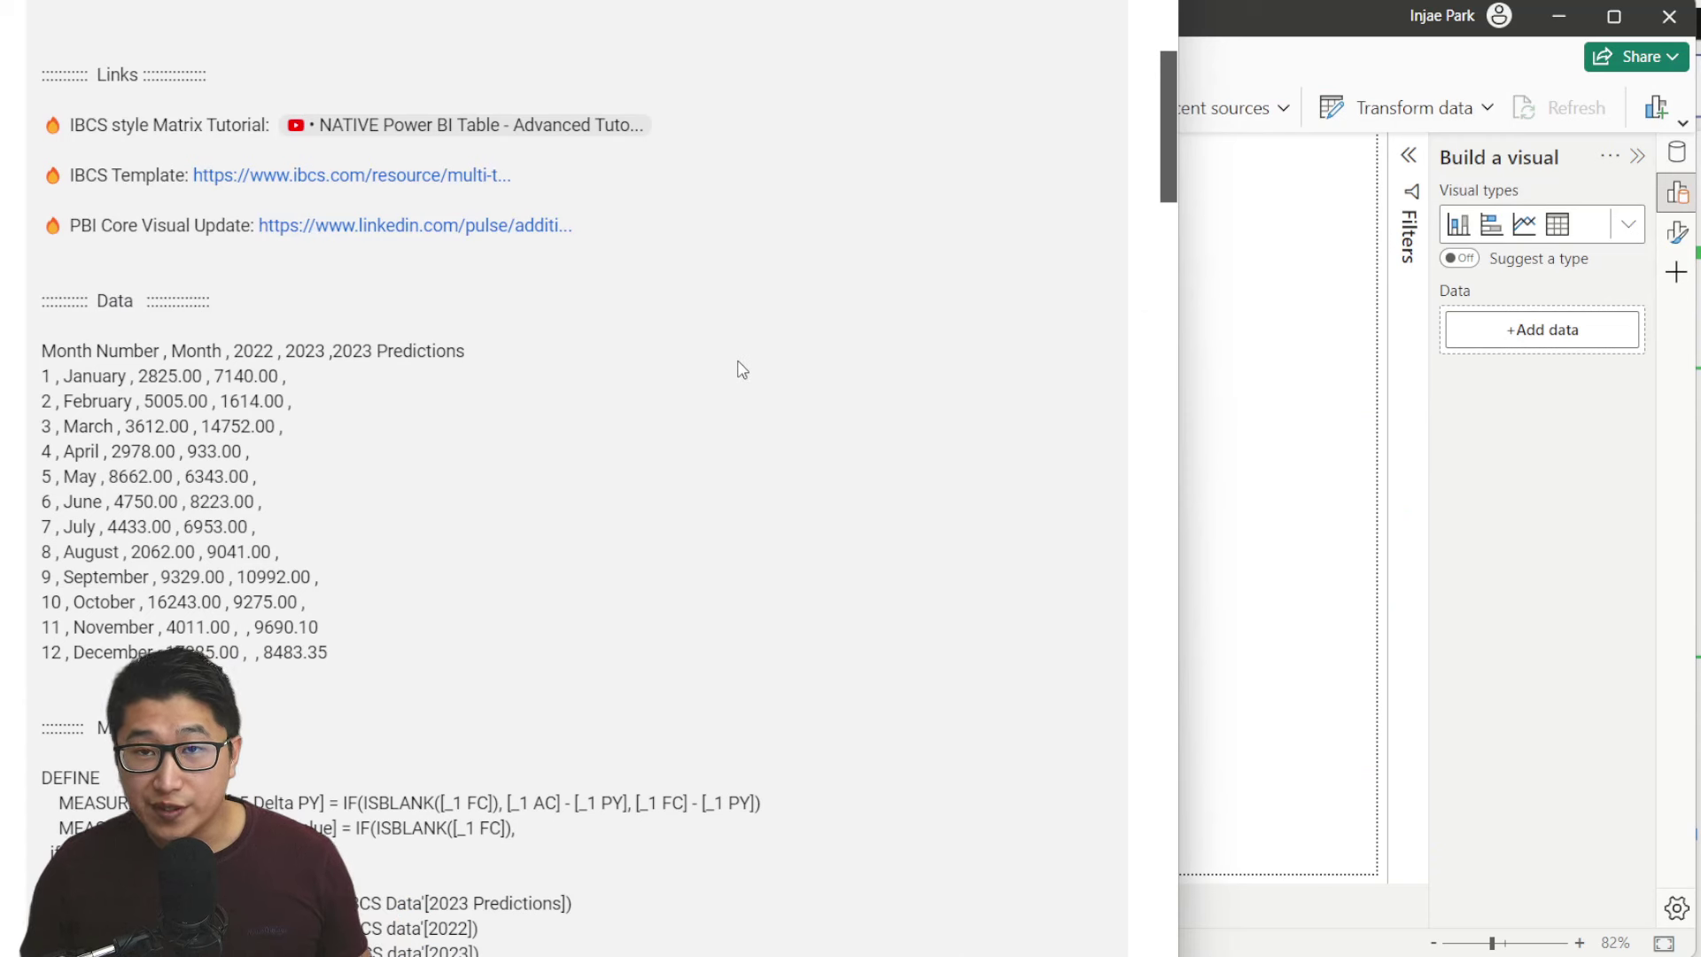
# Copy the monthly data block from the video description and paste it into a new manually entered table in Power BI Desktop
pyautogui.moveTo(395, 660); pyautogui.dragTo(34, 353)
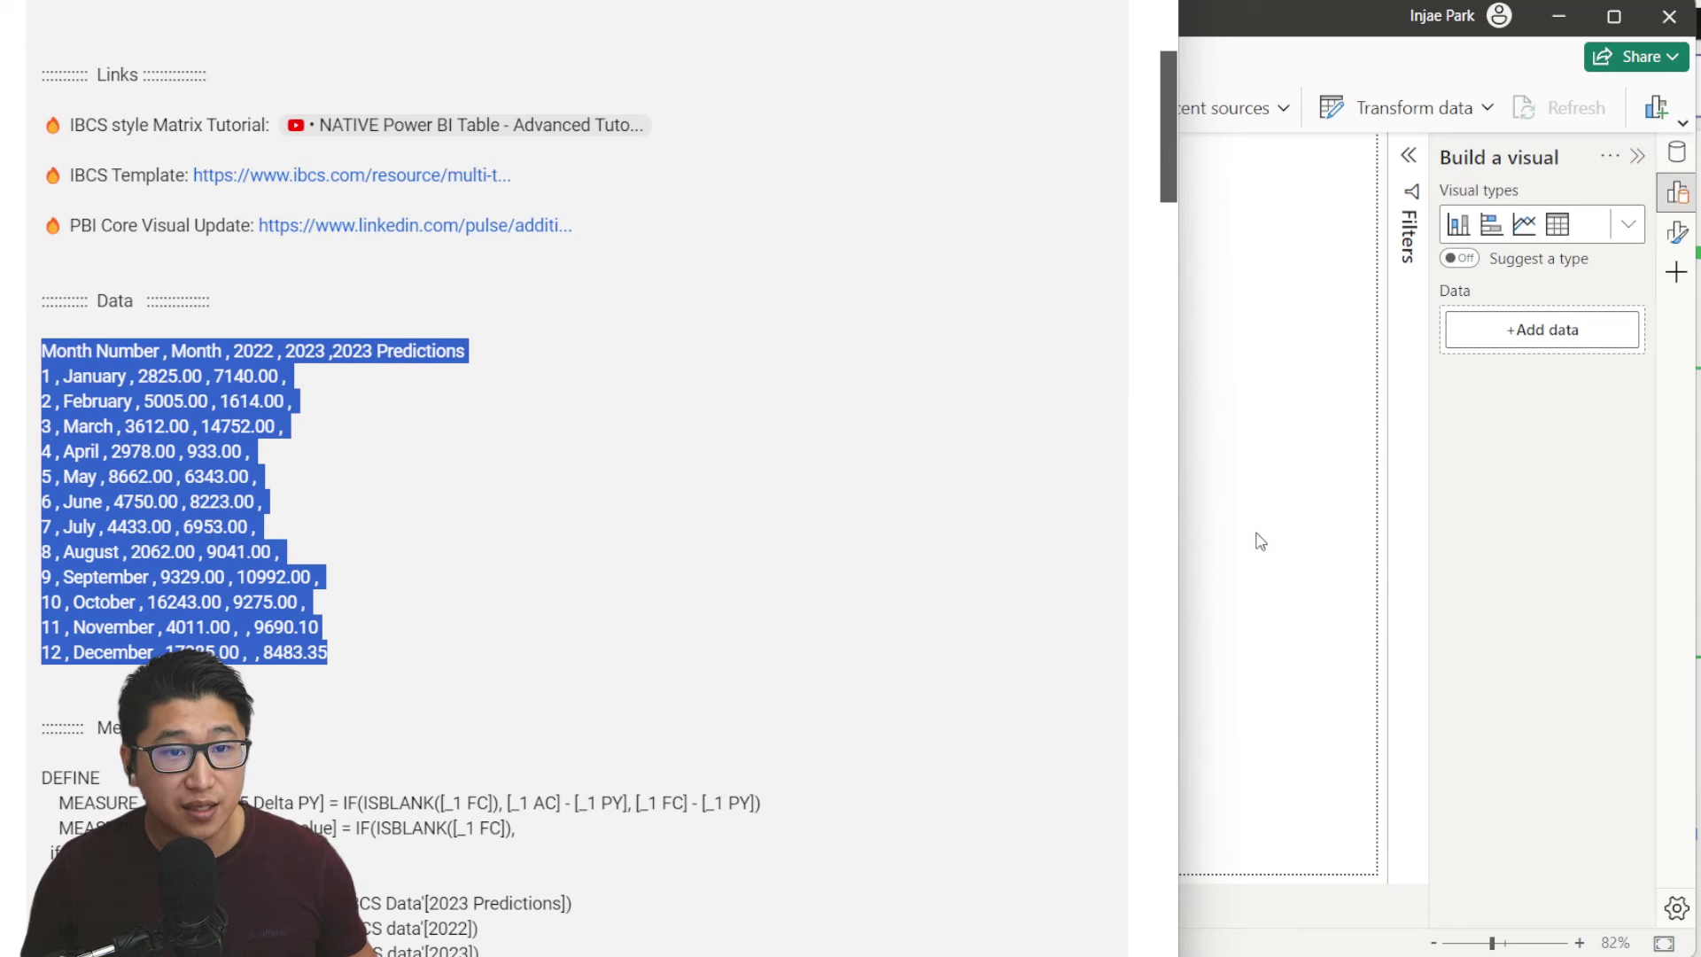
pyautogui.click(1247, 479)
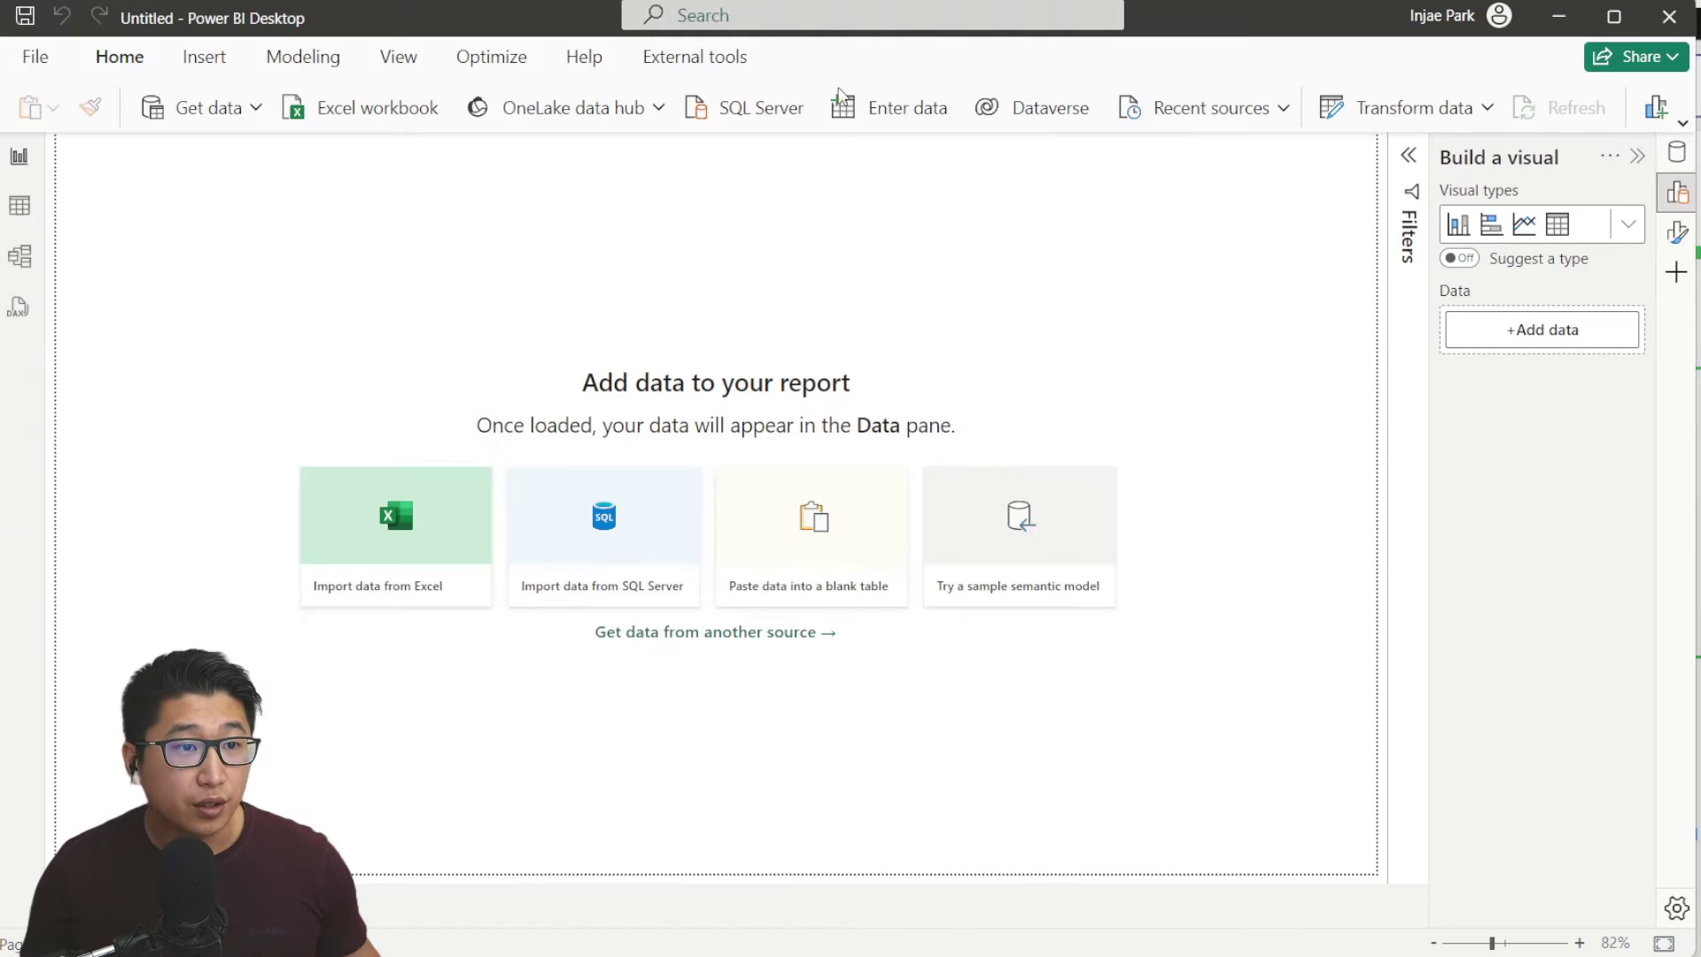
pyautogui.click(868, 120)
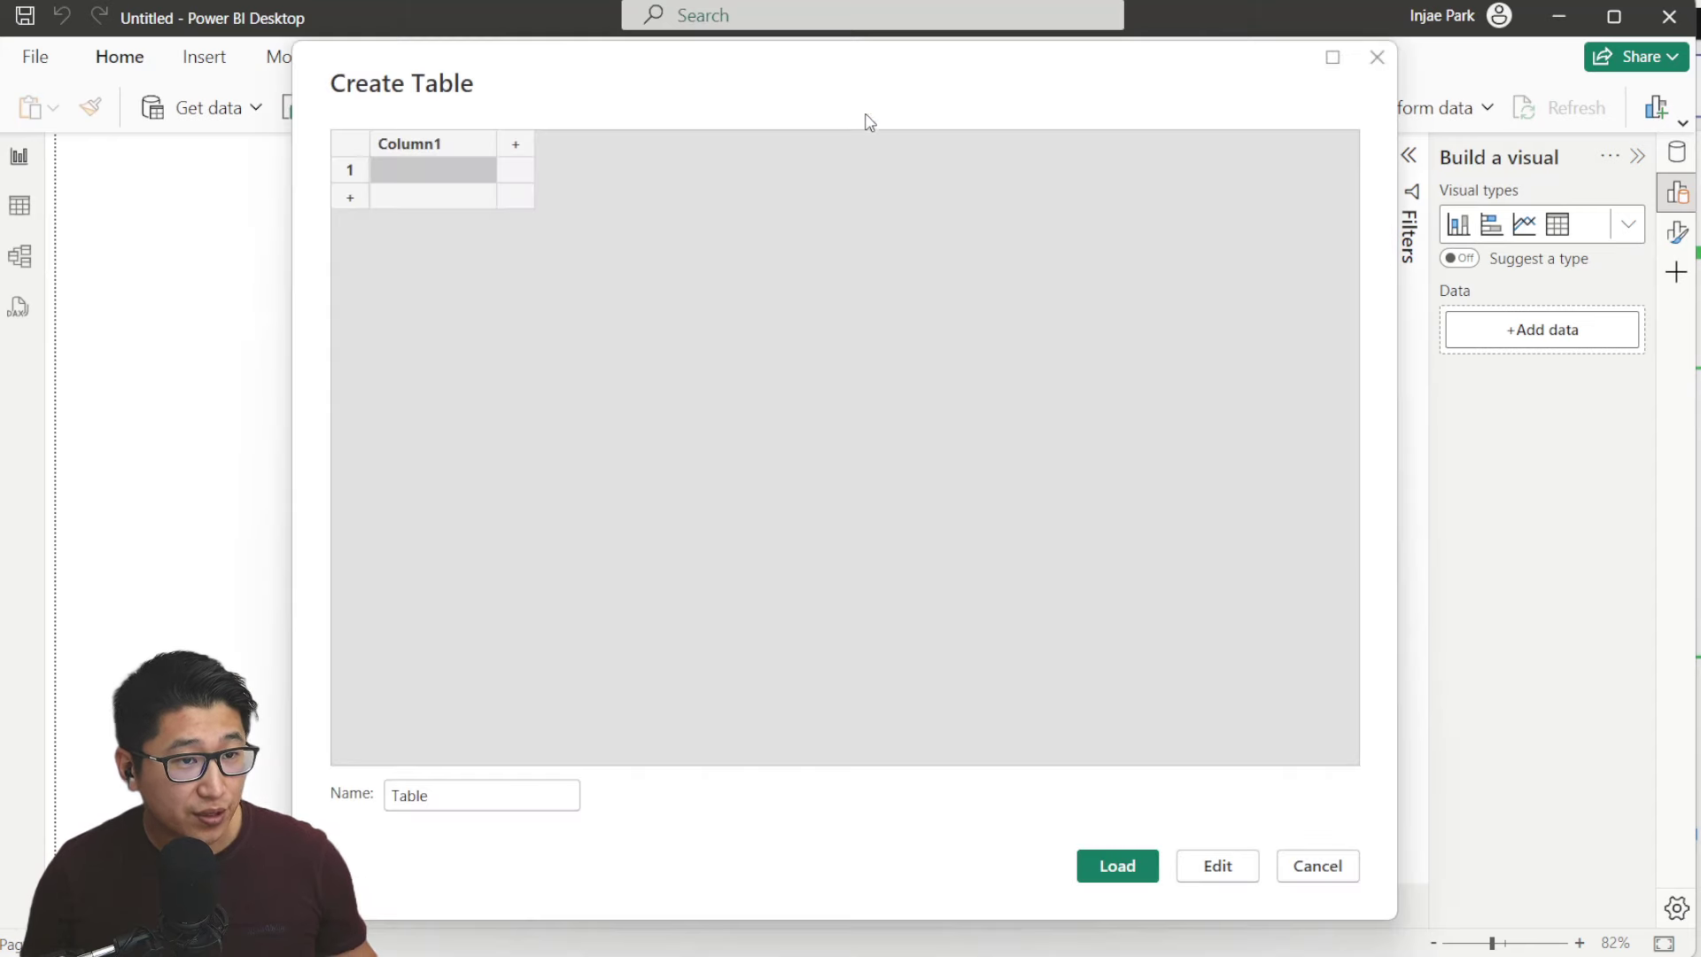
pyautogui.press('Return')
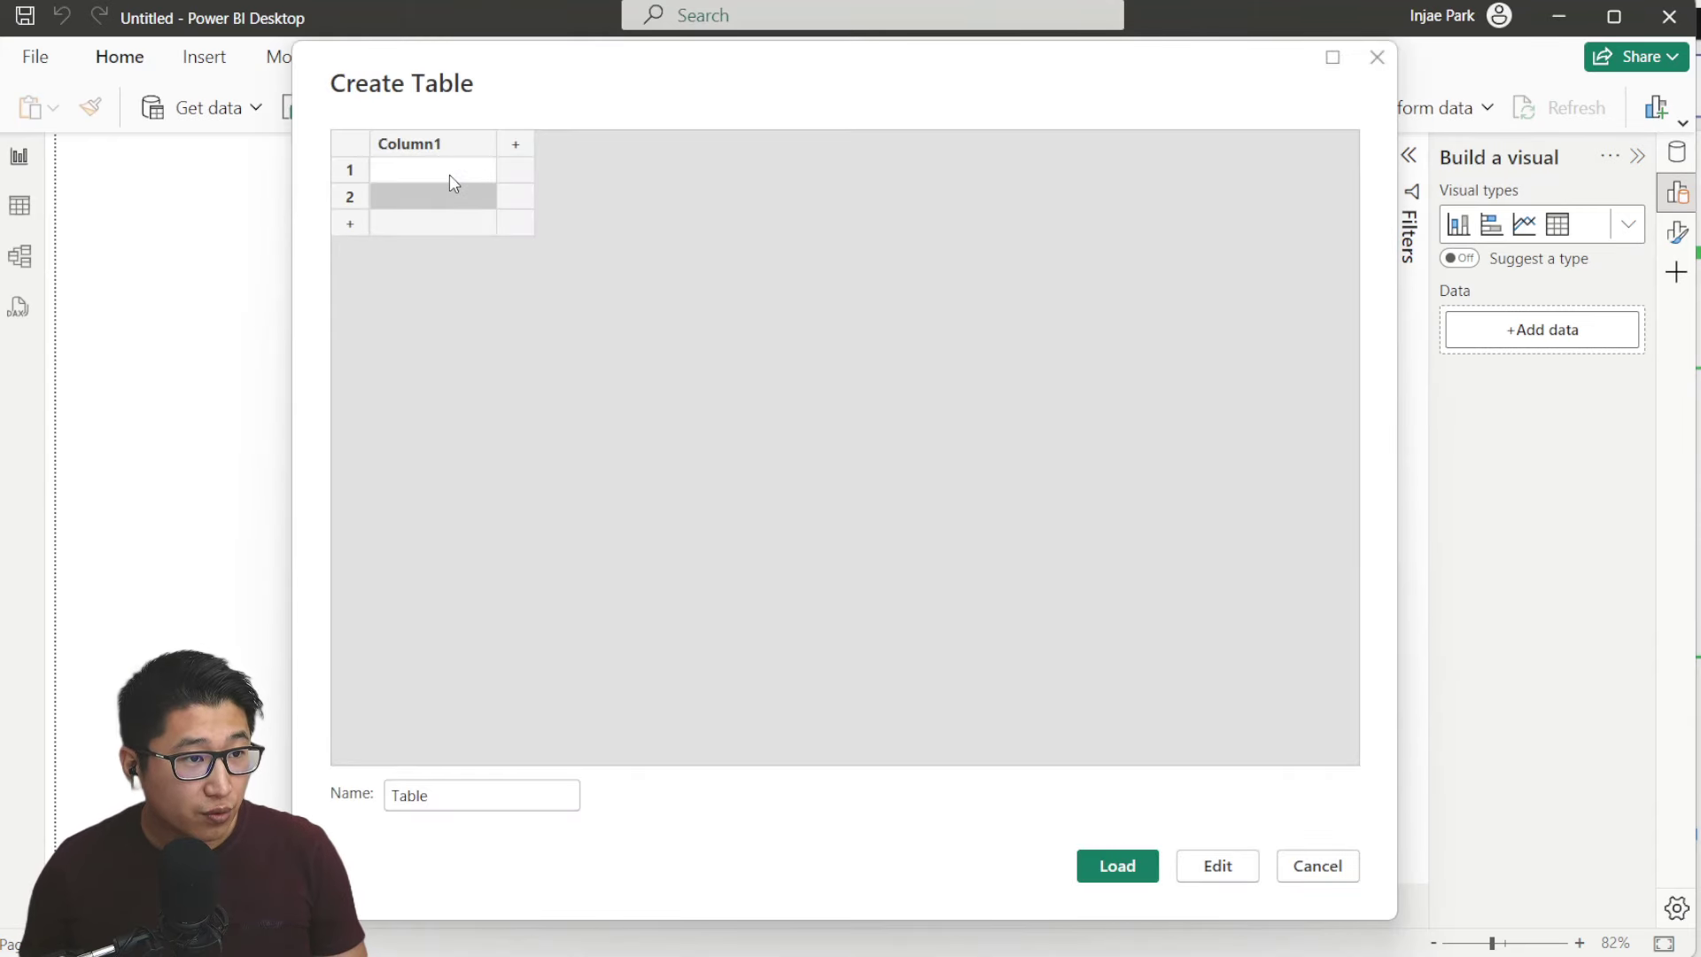
pyautogui.hotkey('ctrl', 'v')
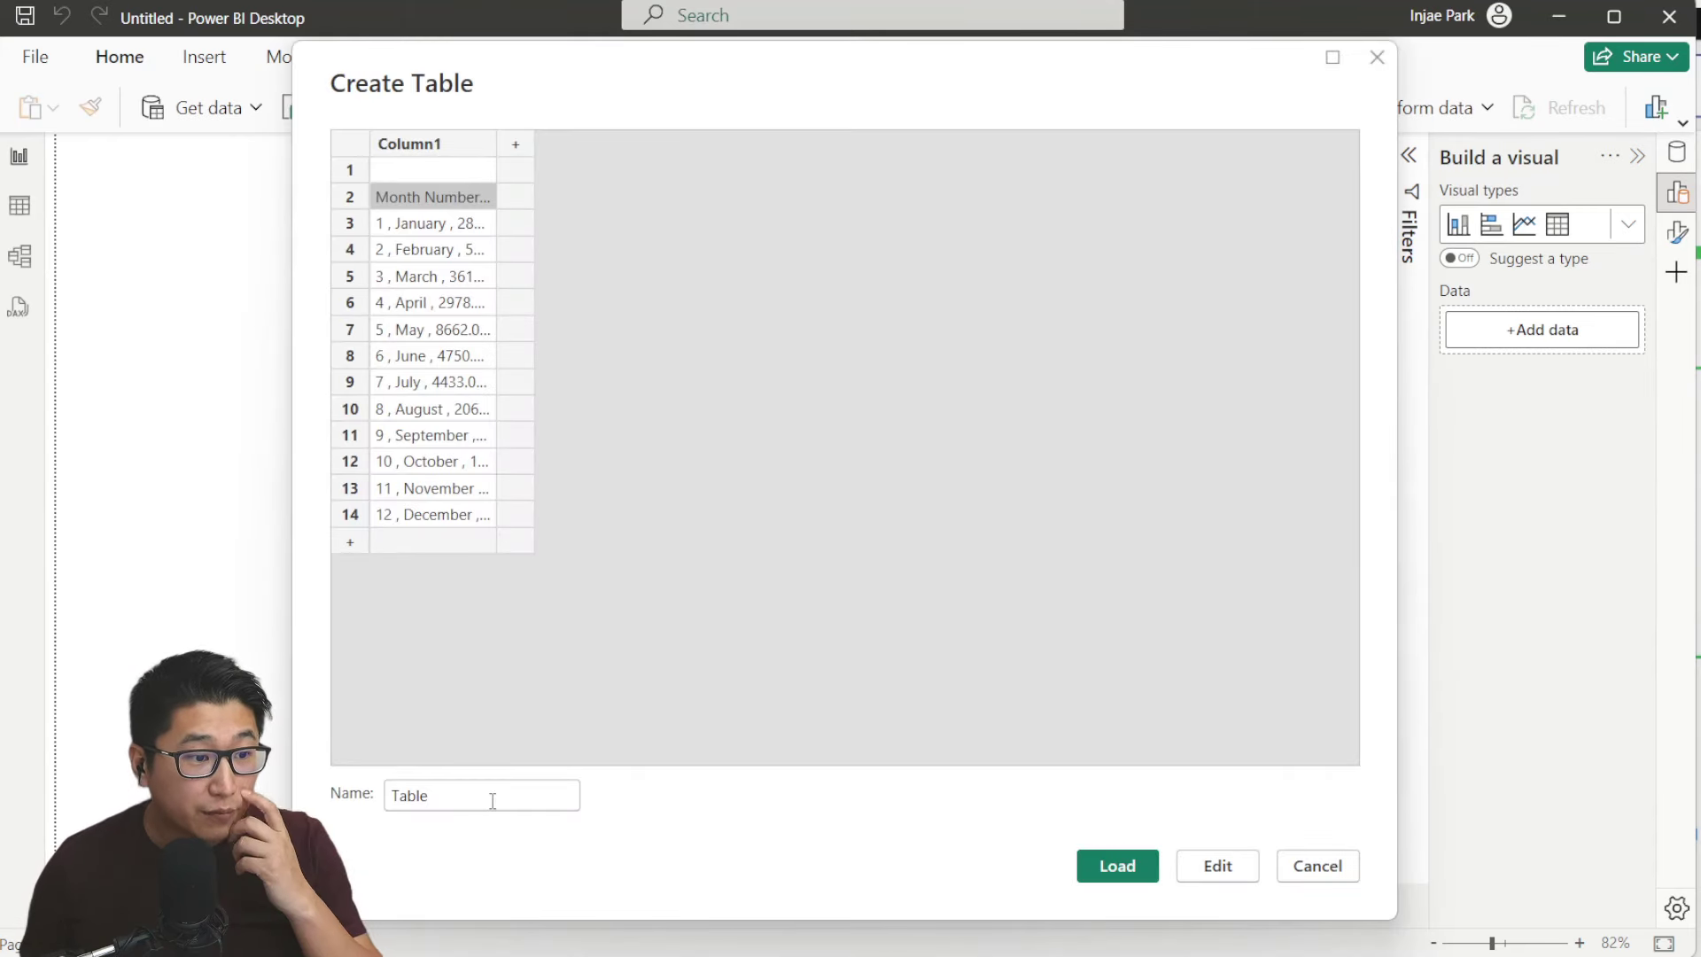
# Name the new table IBCS data and open it for editing in Power Query
pyautogui.doubleClick(409, 794)
pyautogui.write('IB')
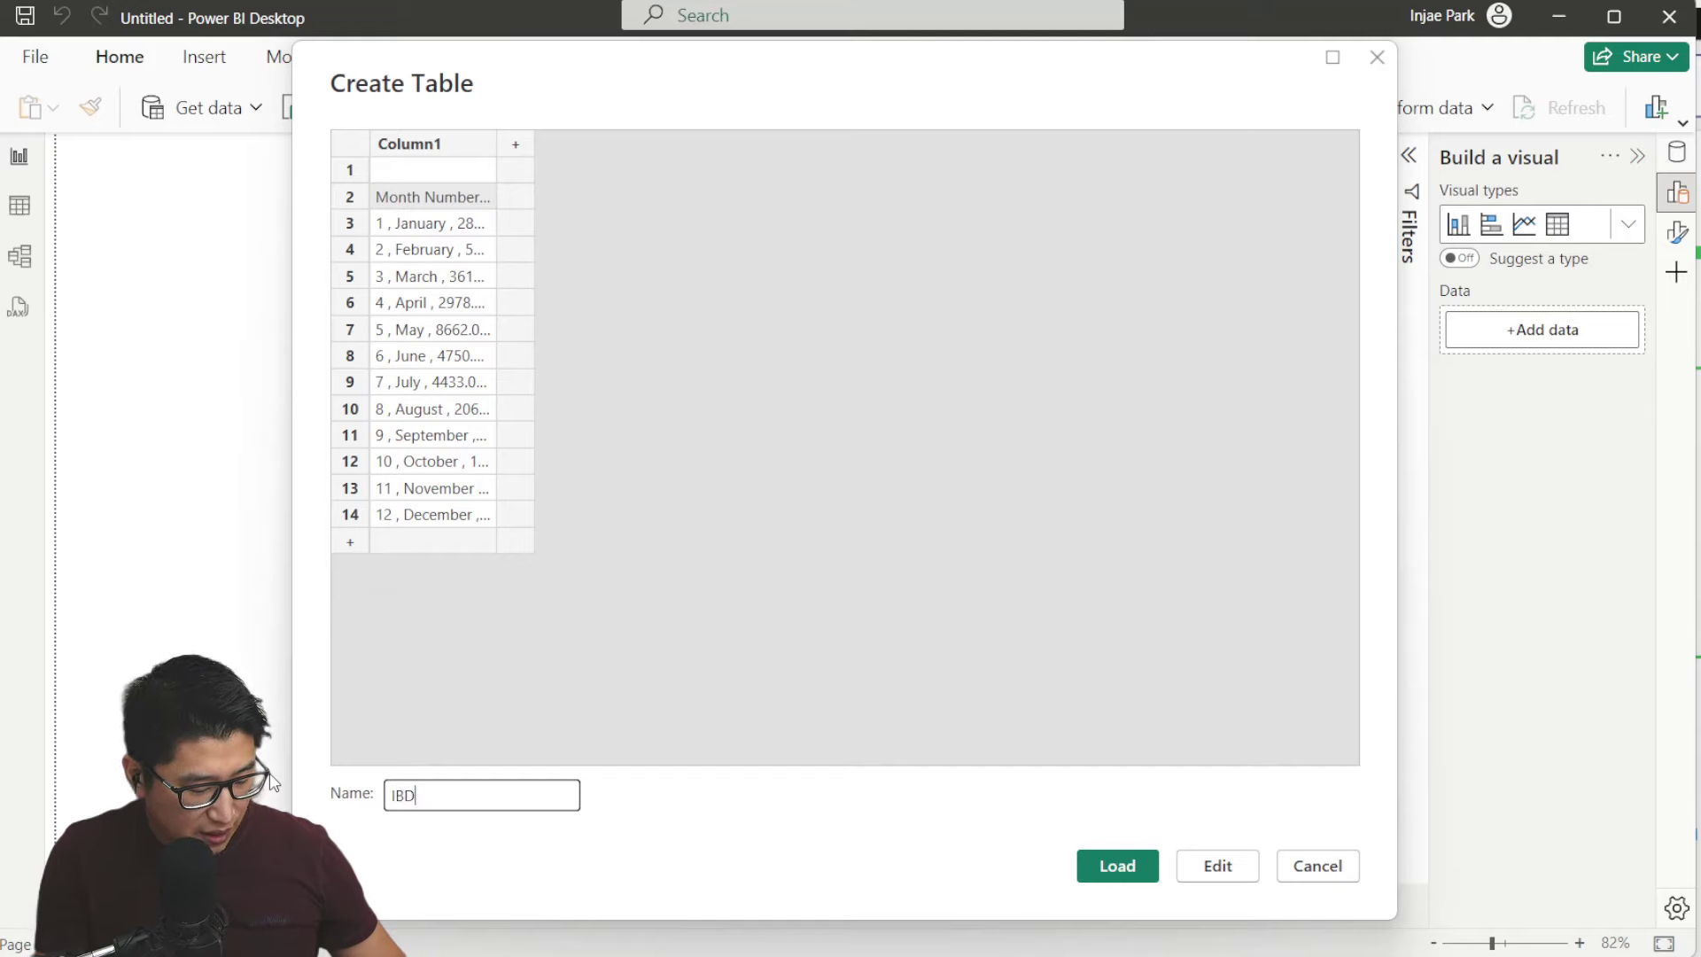
pyautogui.write('CS data')
pyautogui.click(1218, 866)
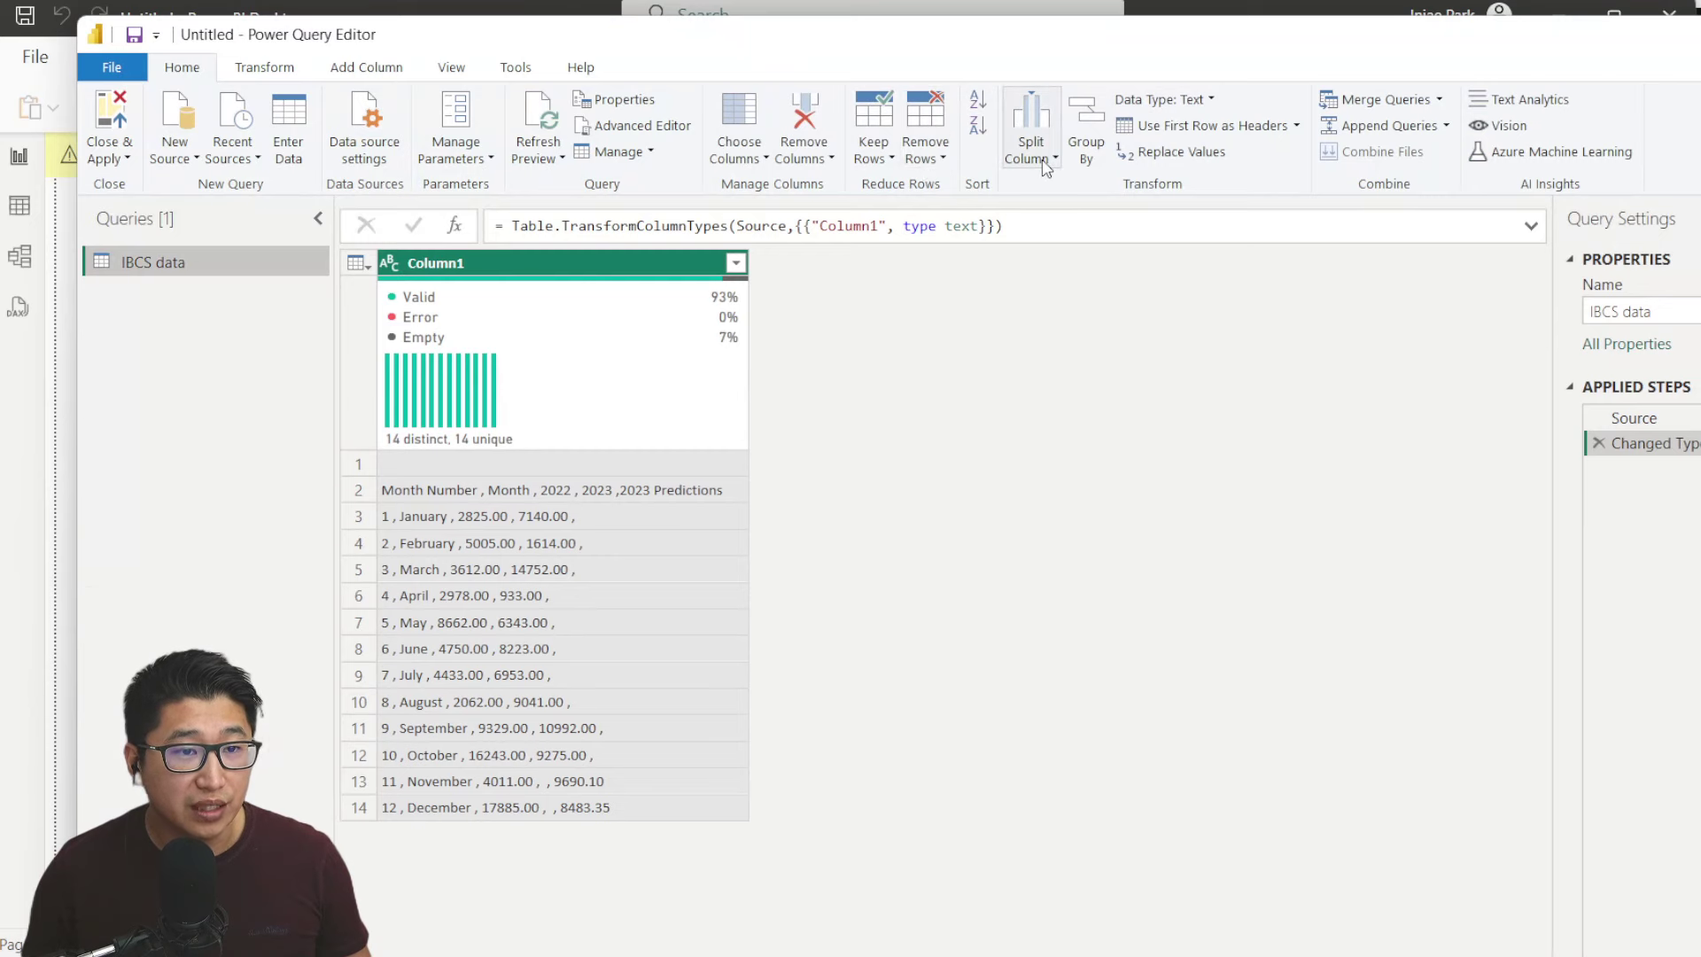
# Split Column1 by the comma delimiter at each occurrence
pyautogui.click(1047, 169)
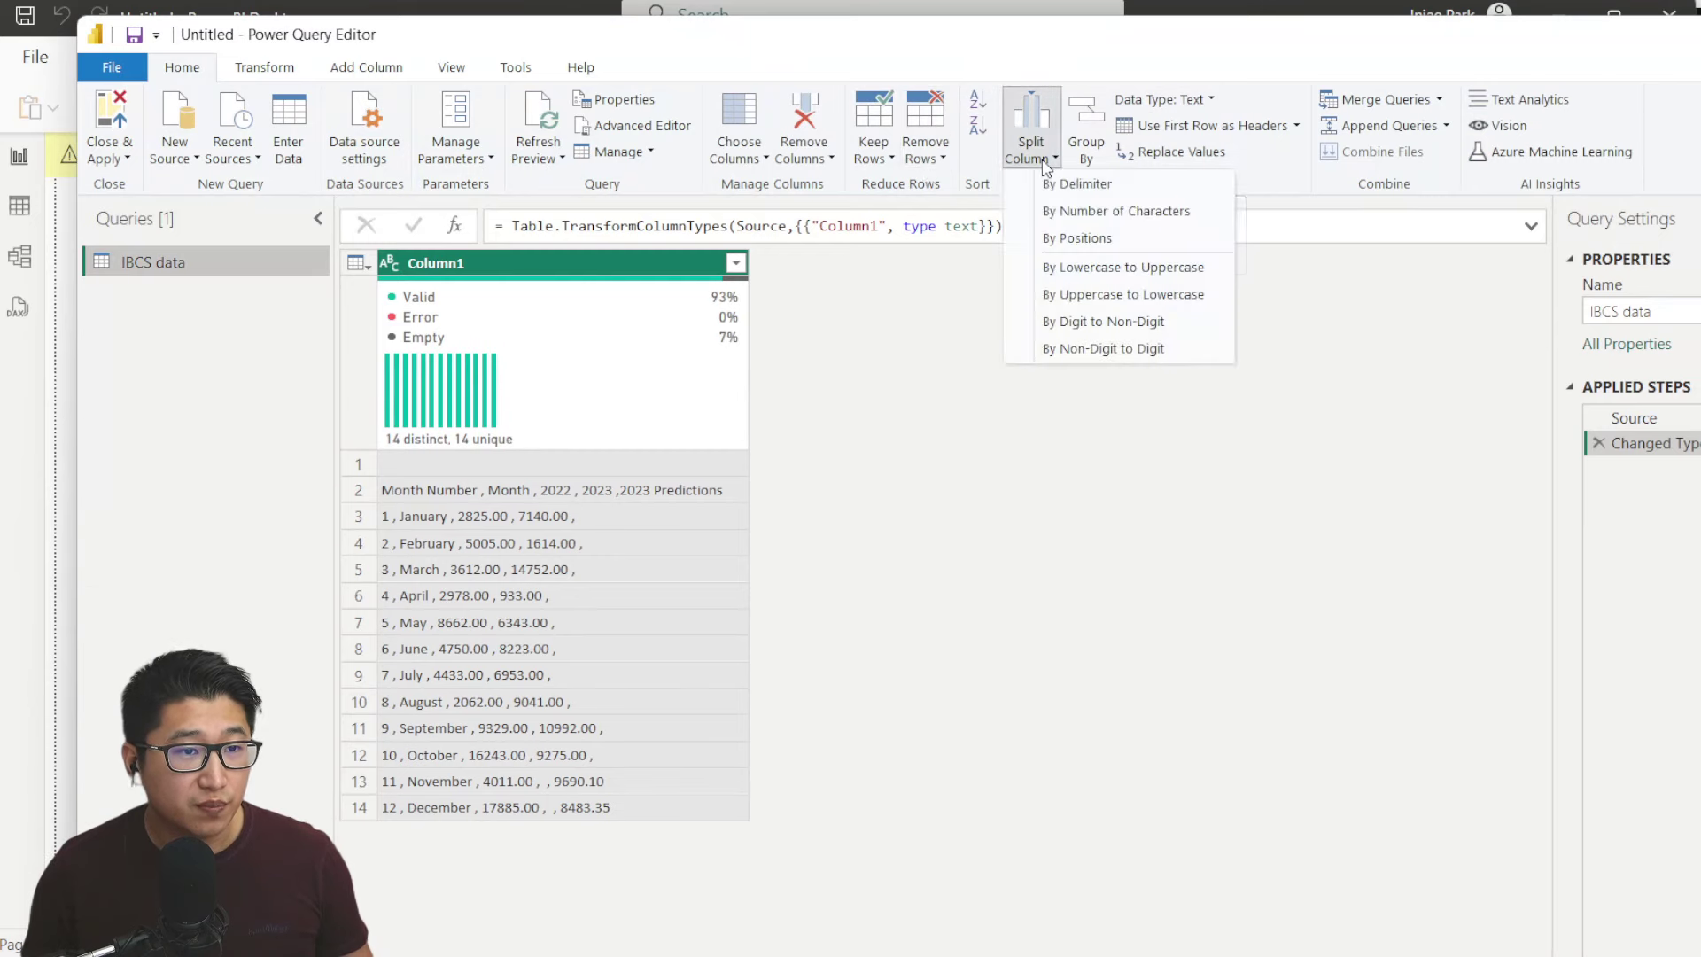
pyautogui.click(1082, 182)
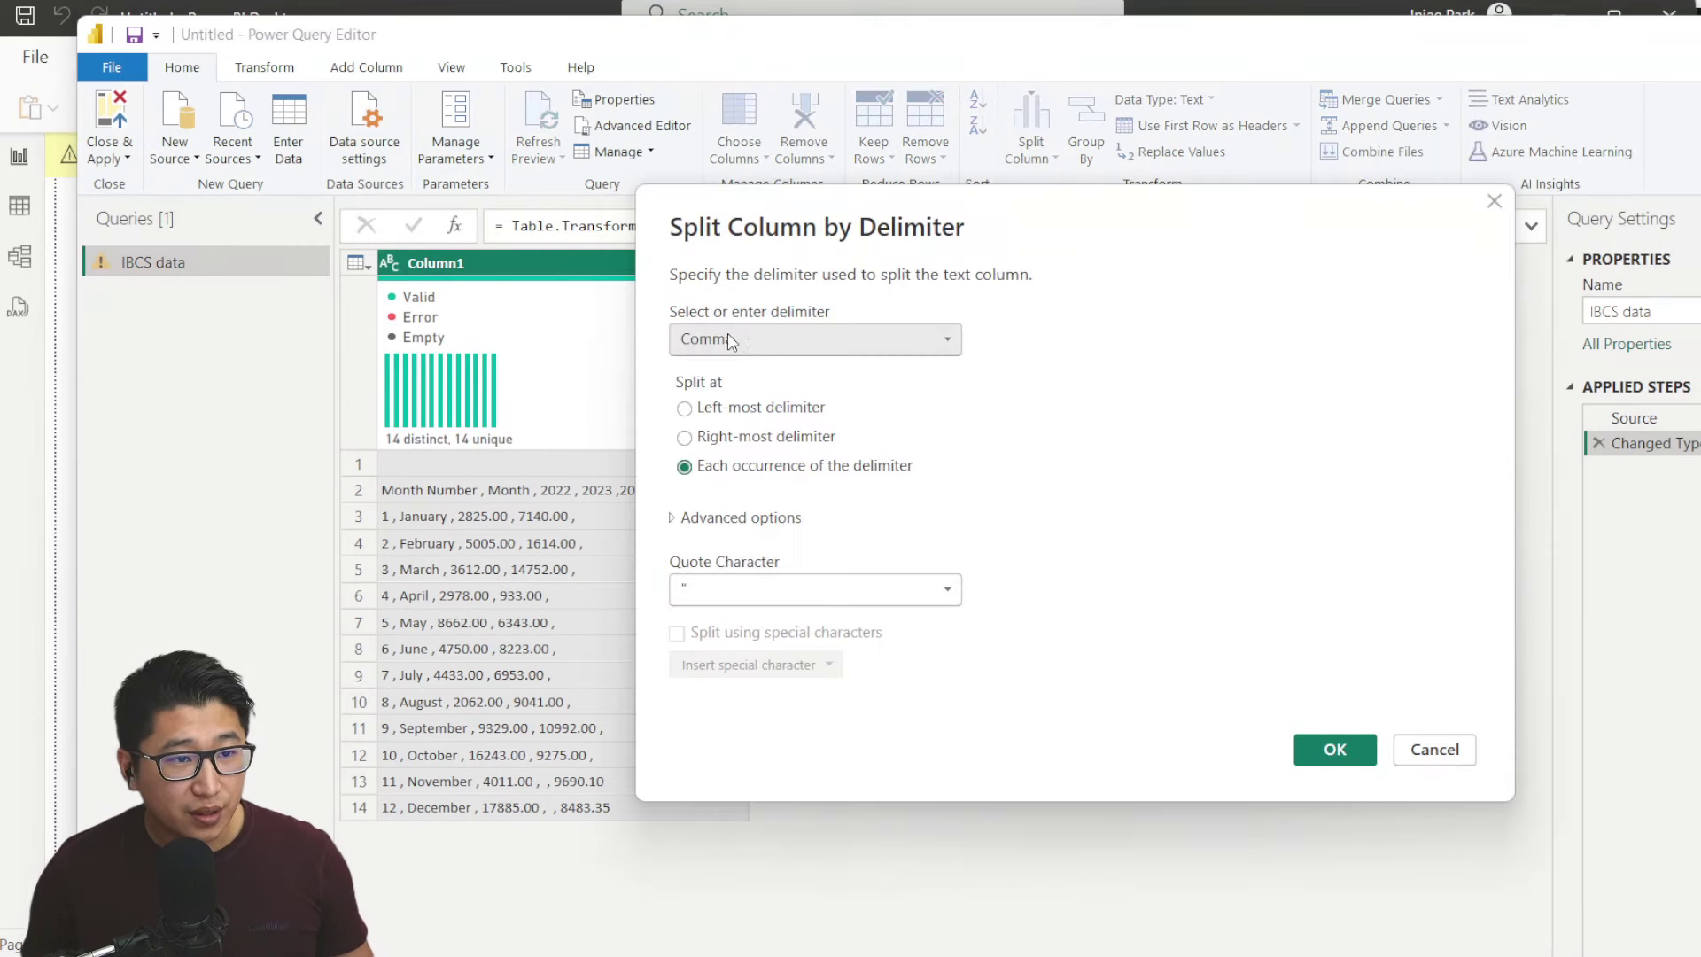
pyautogui.click(1333, 750)
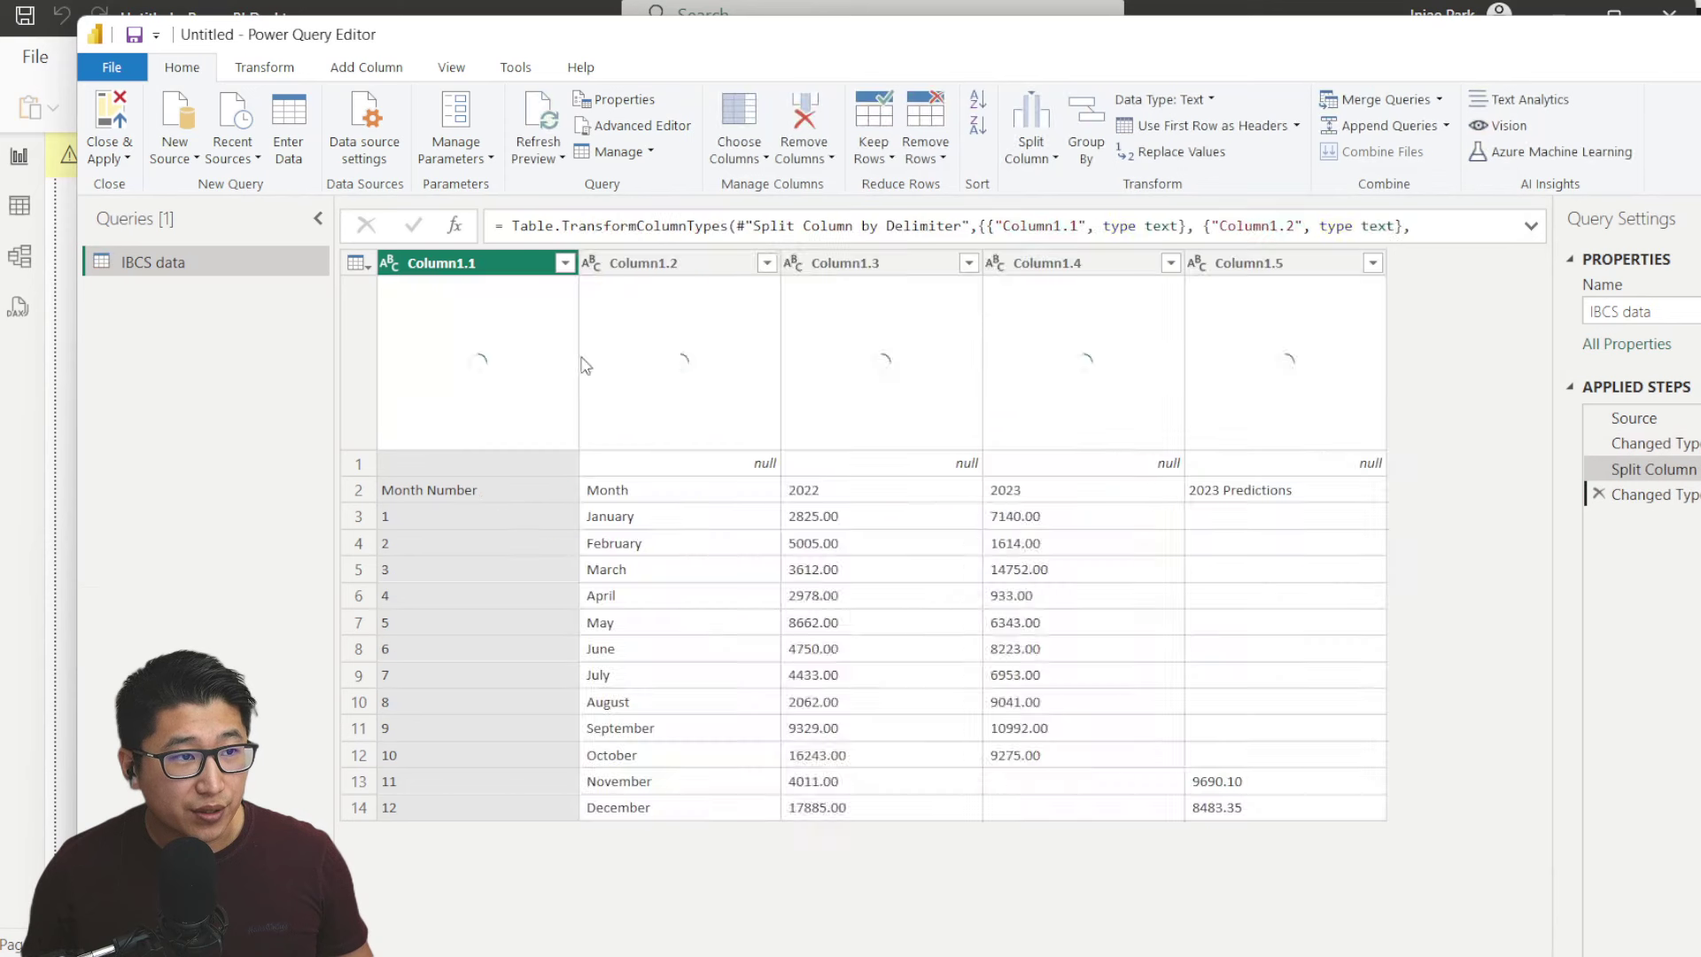
# Promote the first row to headers twice, then apply the query changes and return to the report
pyautogui.click(266, 71)
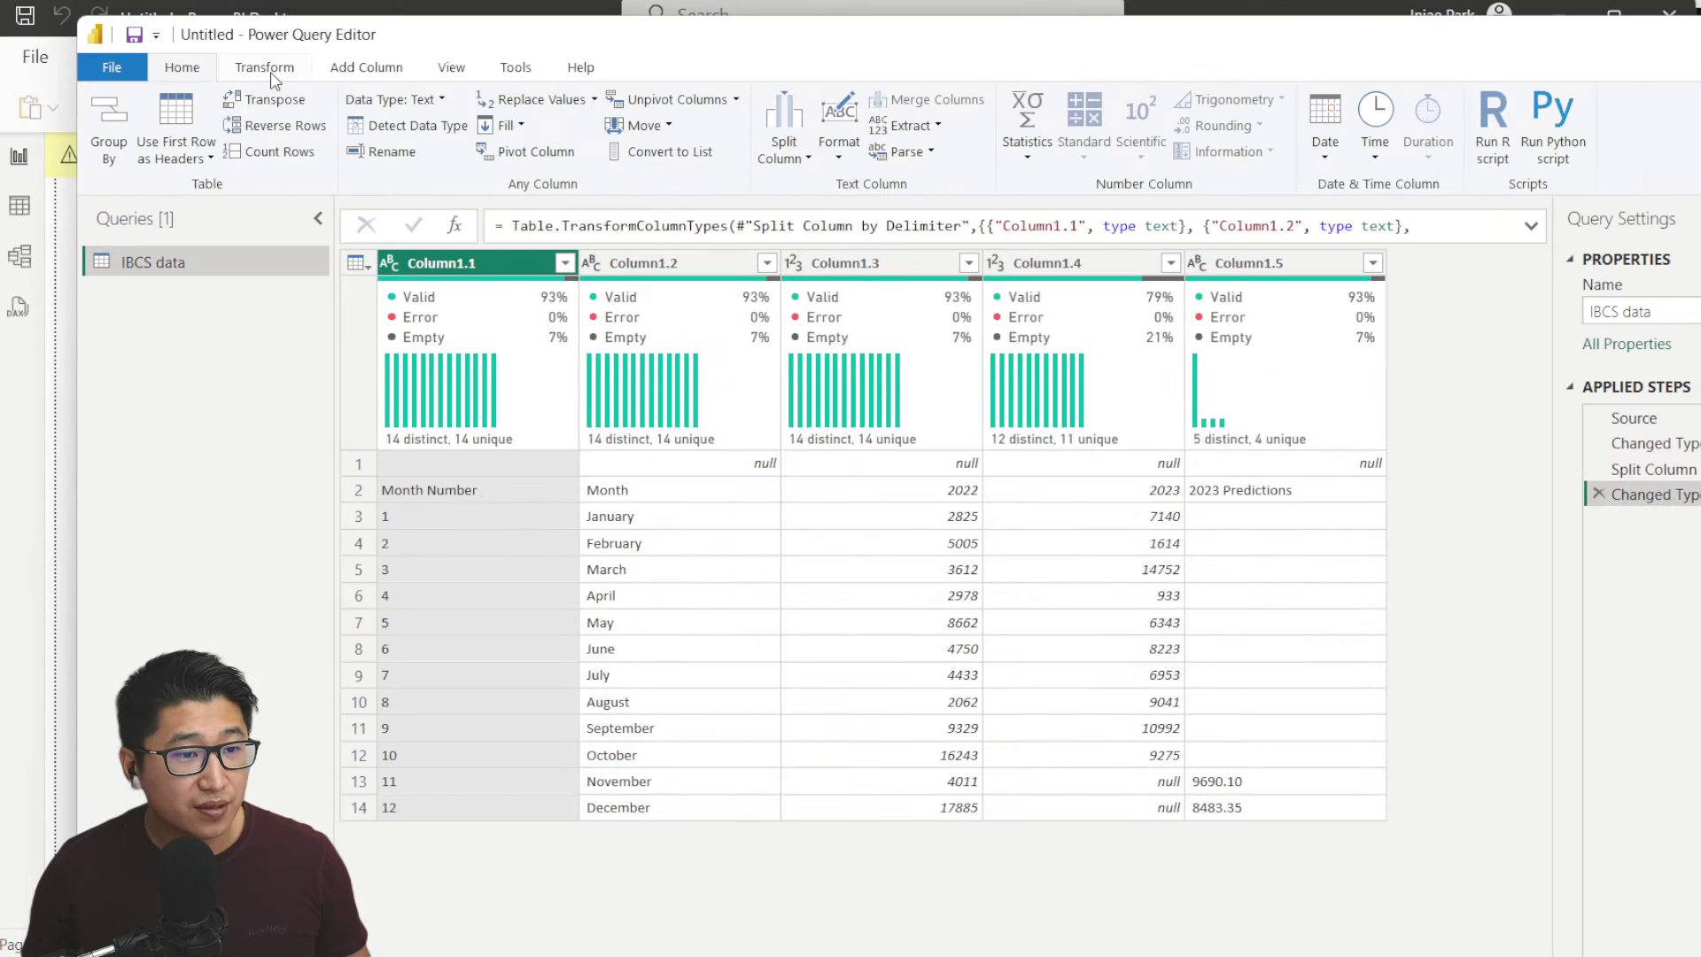
pyautogui.doubleClick(177, 118)
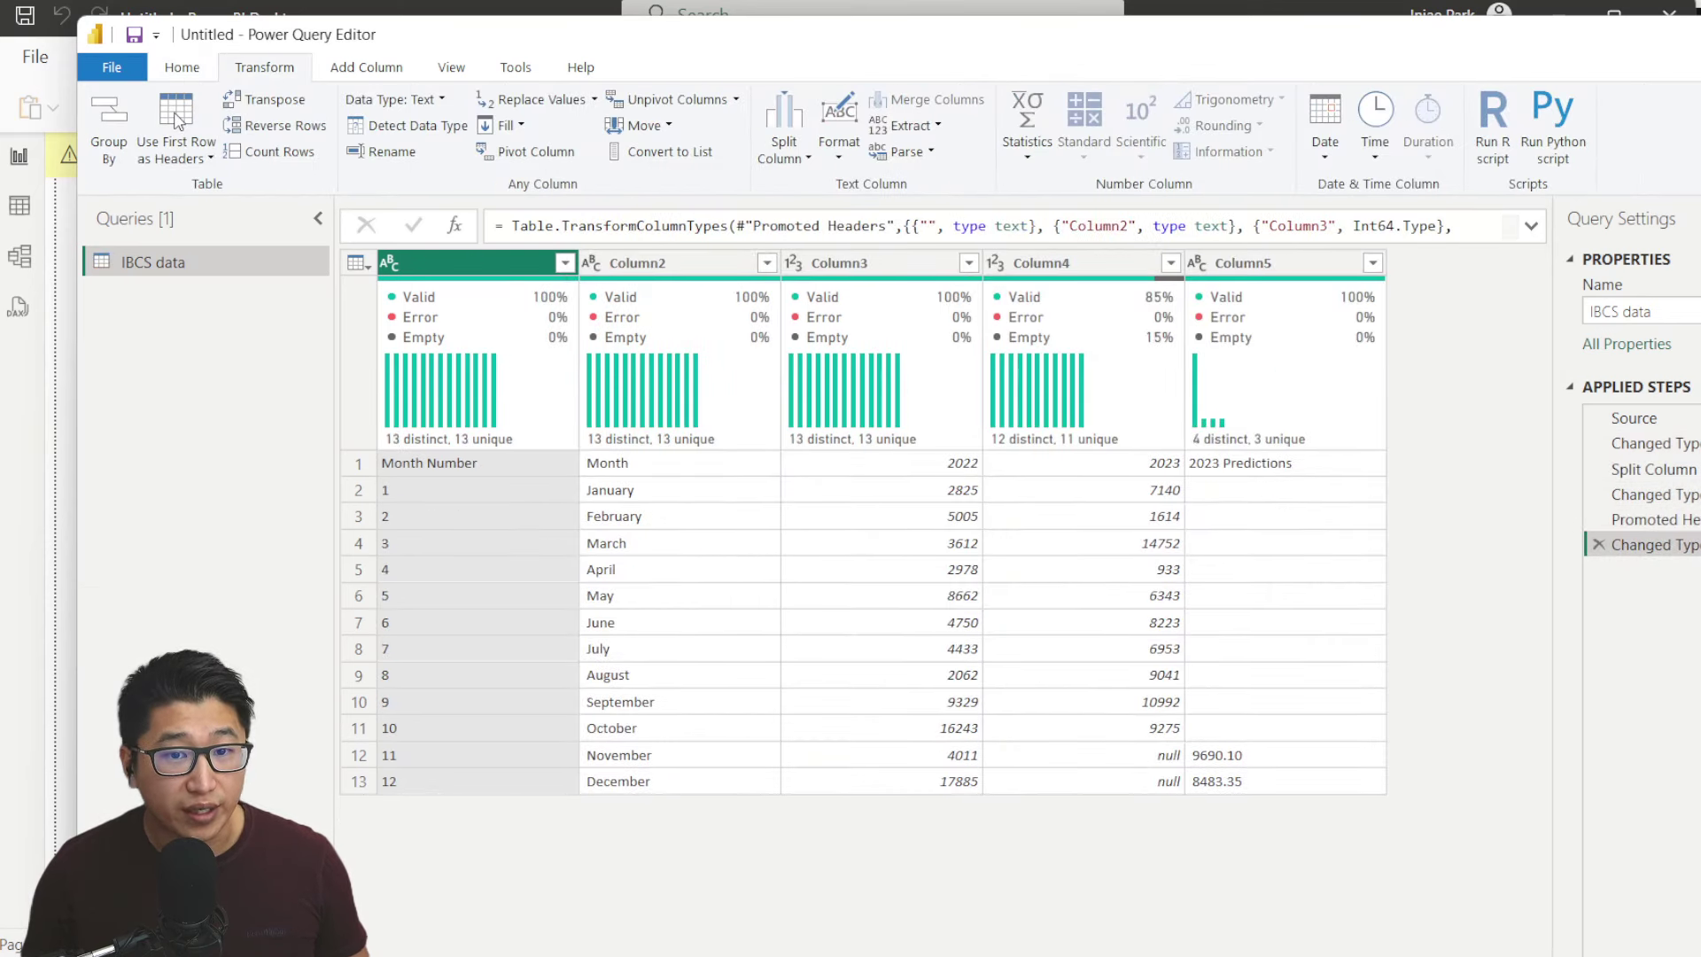
pyautogui.click(182, 71)
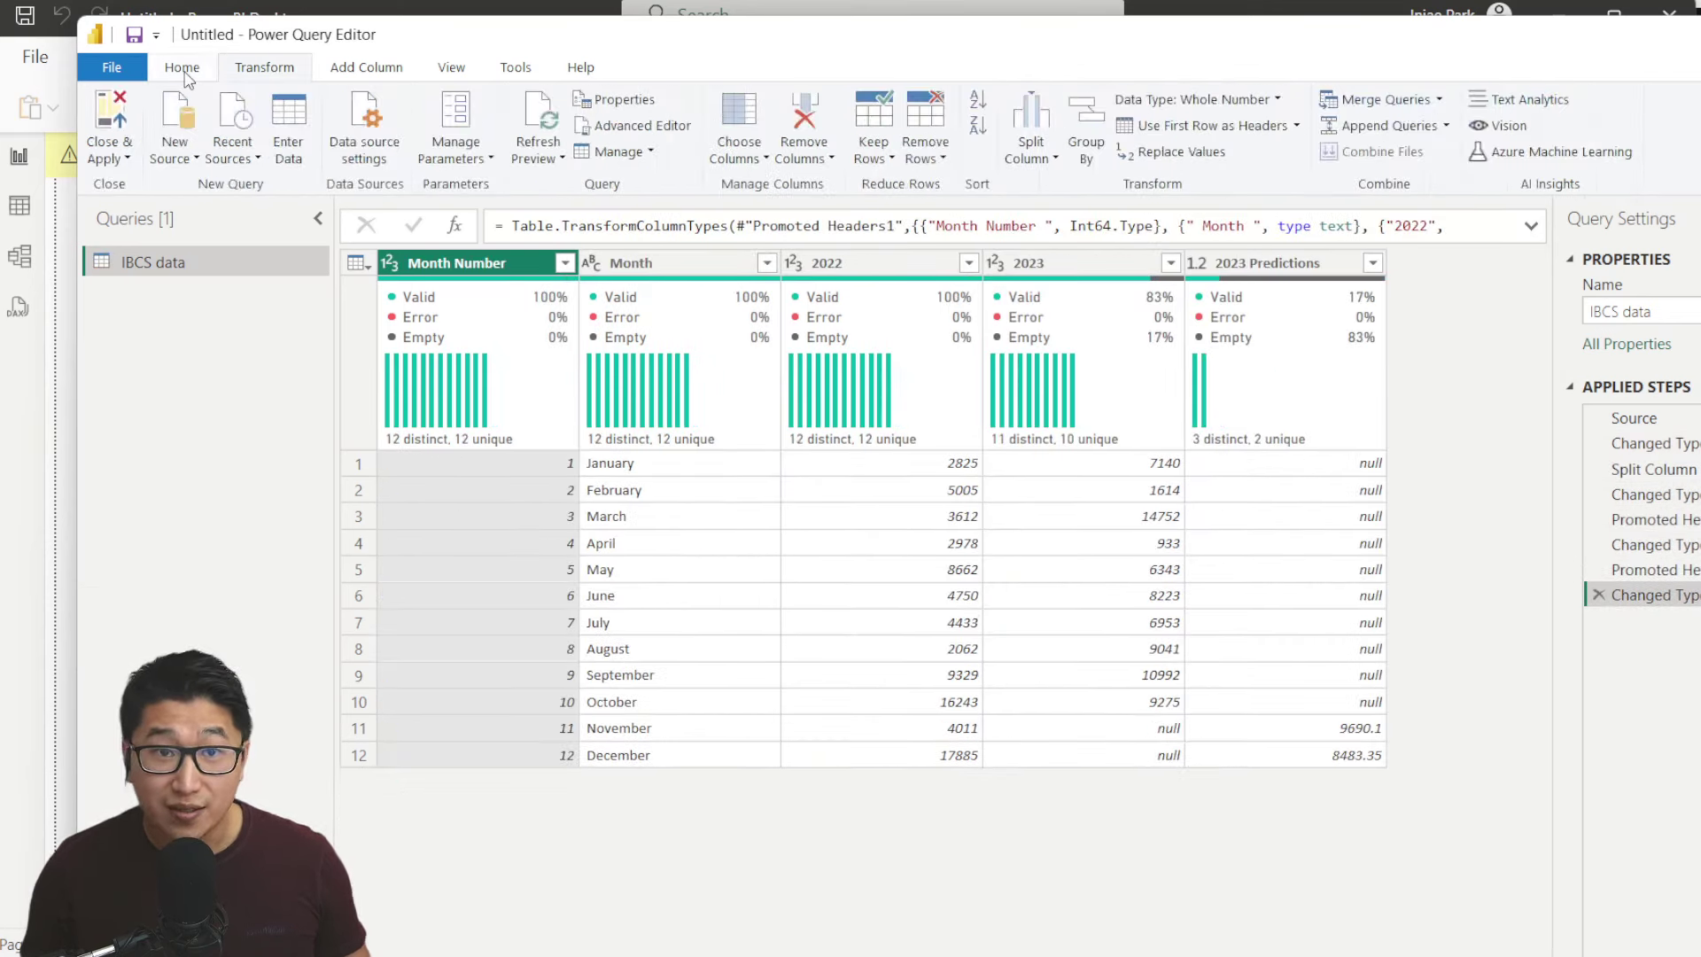
pyautogui.click(114, 155)
pyautogui.click(139, 237)
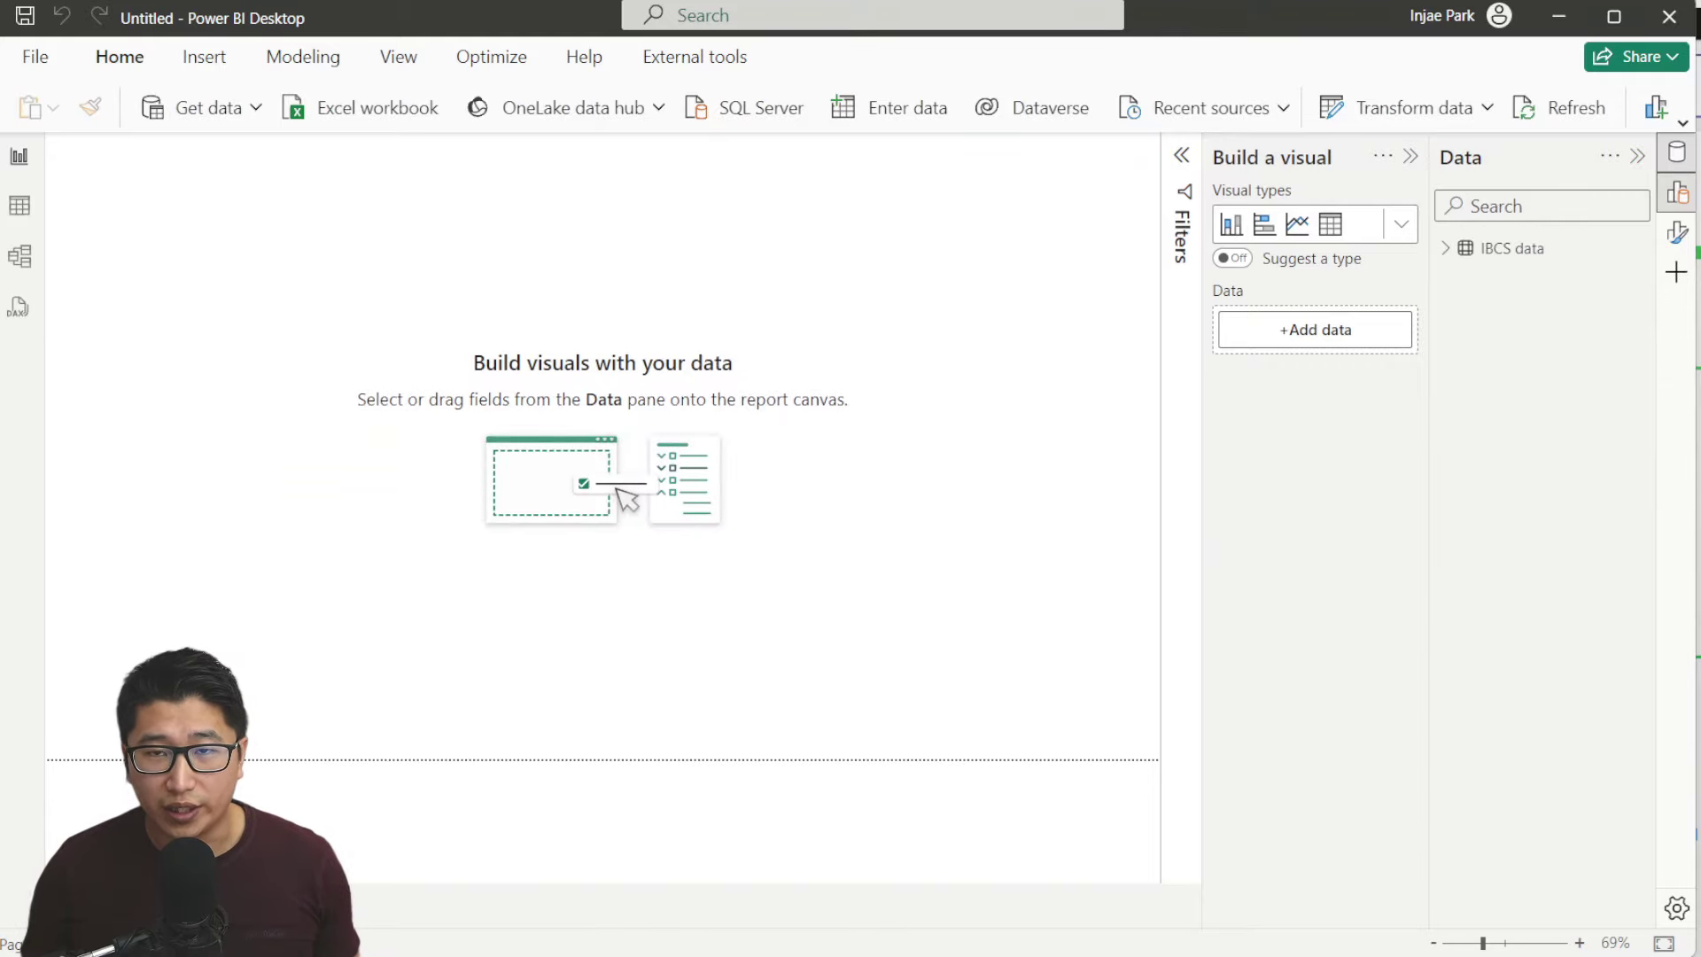
# Copy the full DEFINE MEASURE script from the video description and paste it into the blank document in the text editor
pyautogui.hotkey('alt', 'Tab')
pyautogui.scroll(-5, 665, 513)
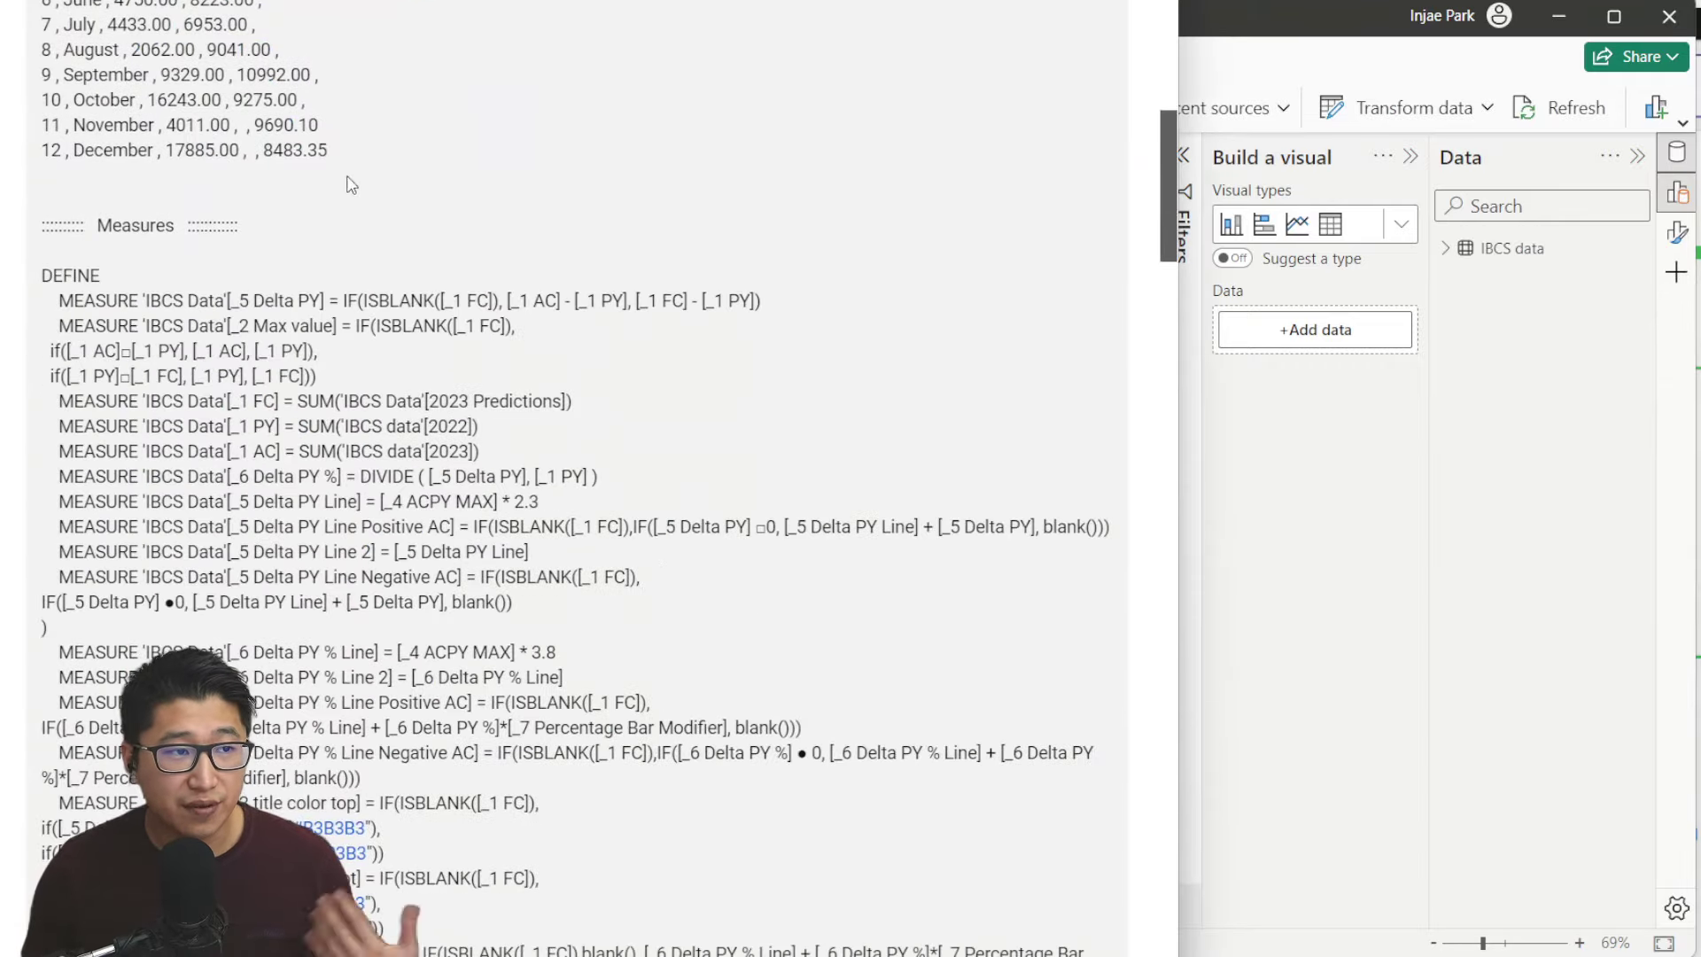
pyautogui.moveTo(42, 270); pyautogui.dragTo(1089, 702)
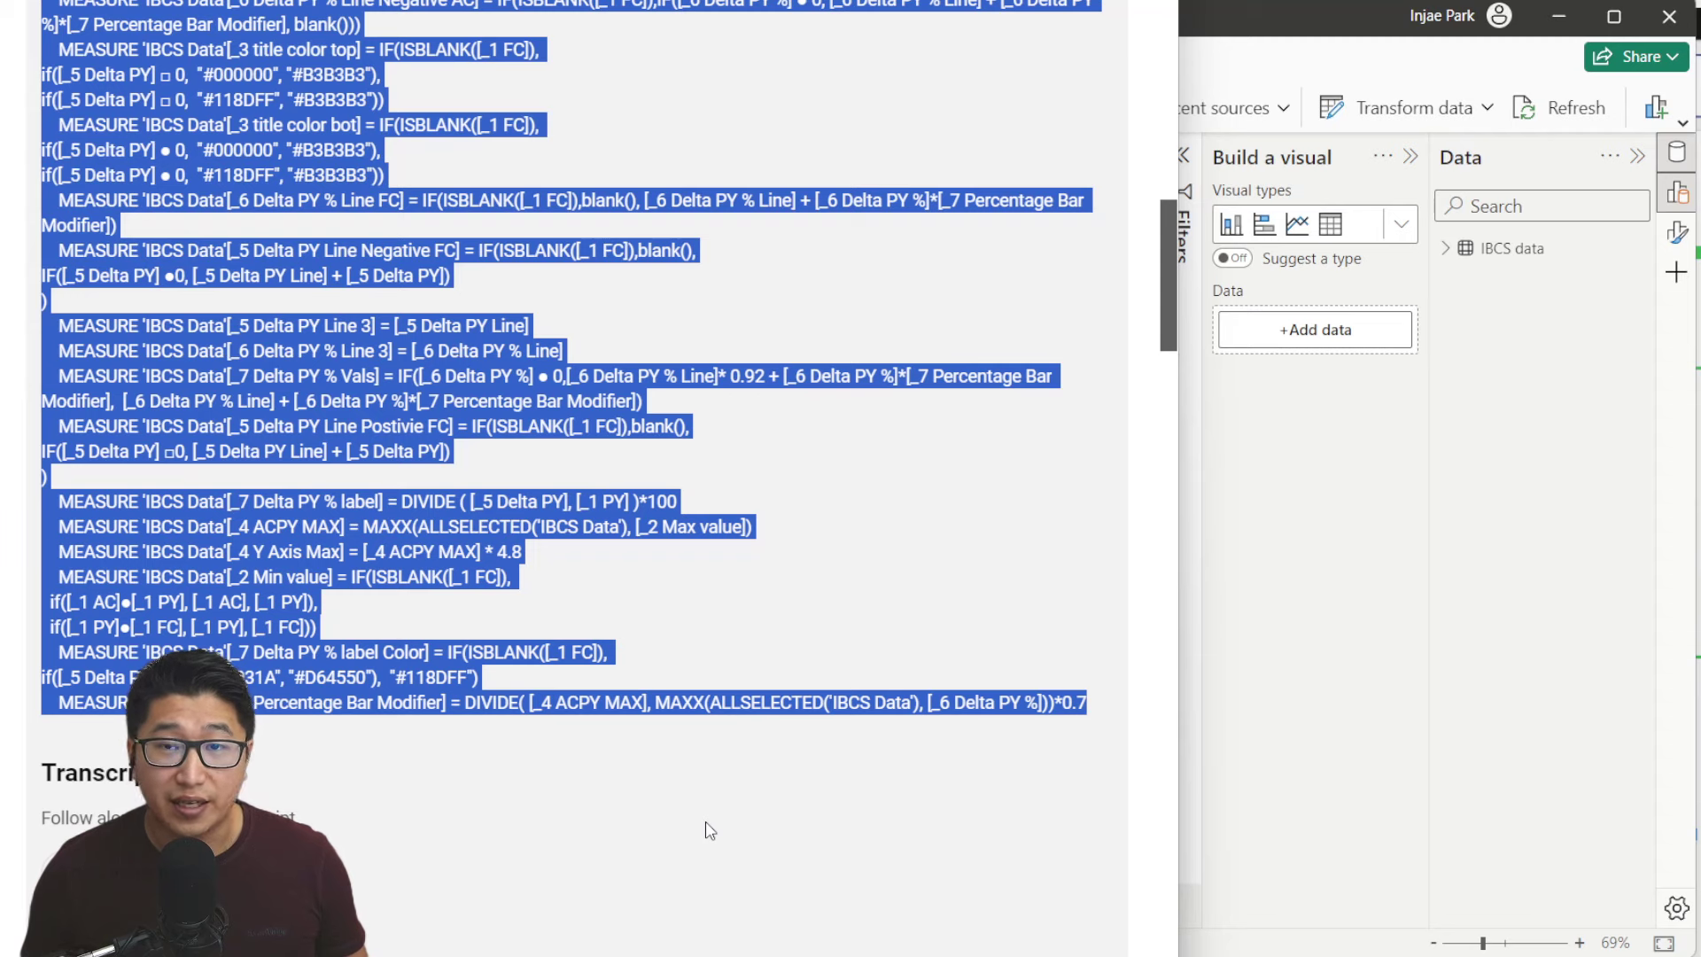
pyautogui.hotkey('alt', 'Tab')
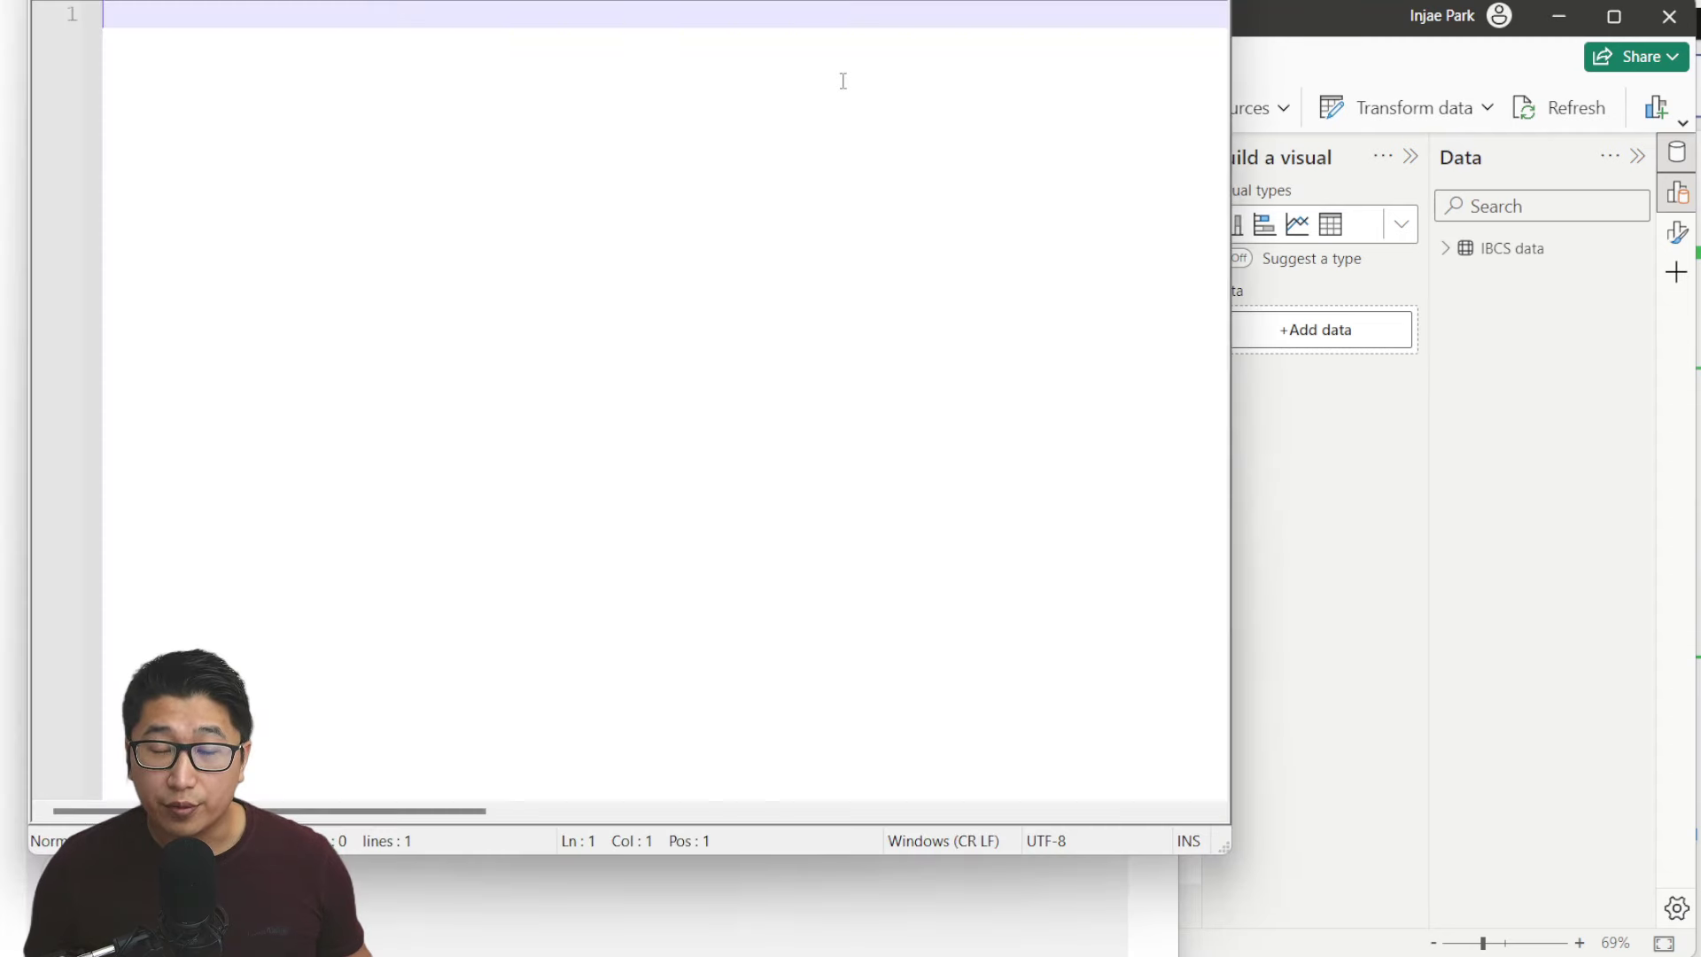
pyautogui.hotkey('ctrl', 'v')
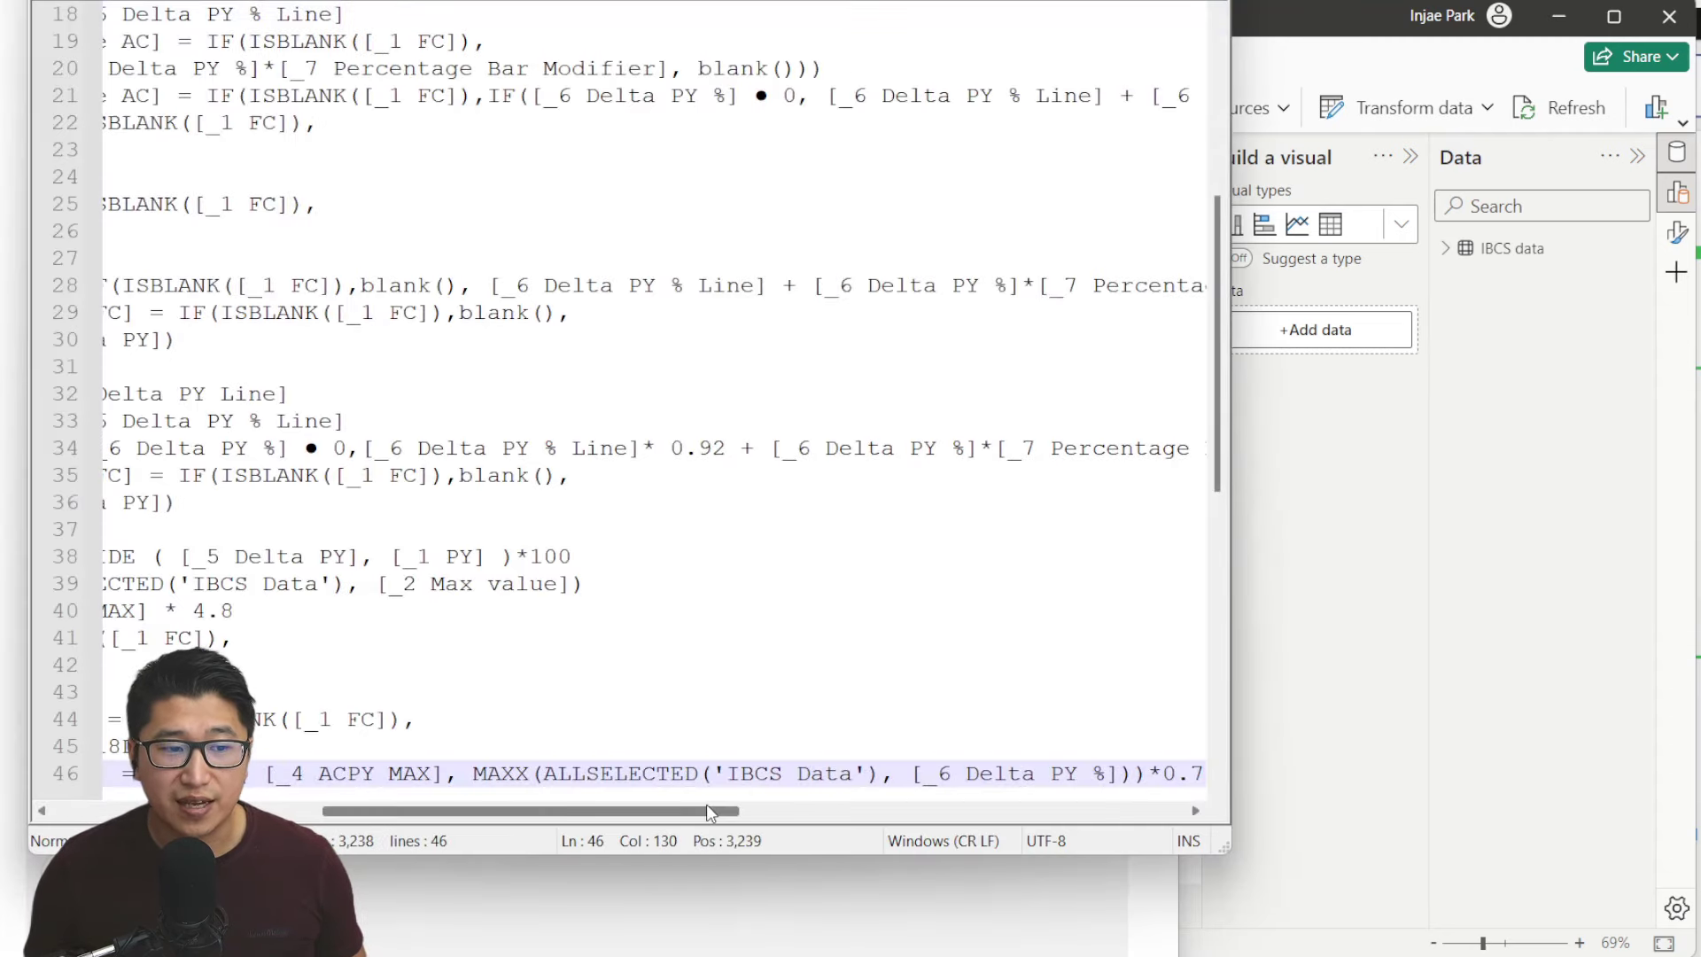
# Replace every □ symbol in the measure script with >
pyautogui.scroll(3, 320, 773)
pyautogui.scroll(6, 763, 394)
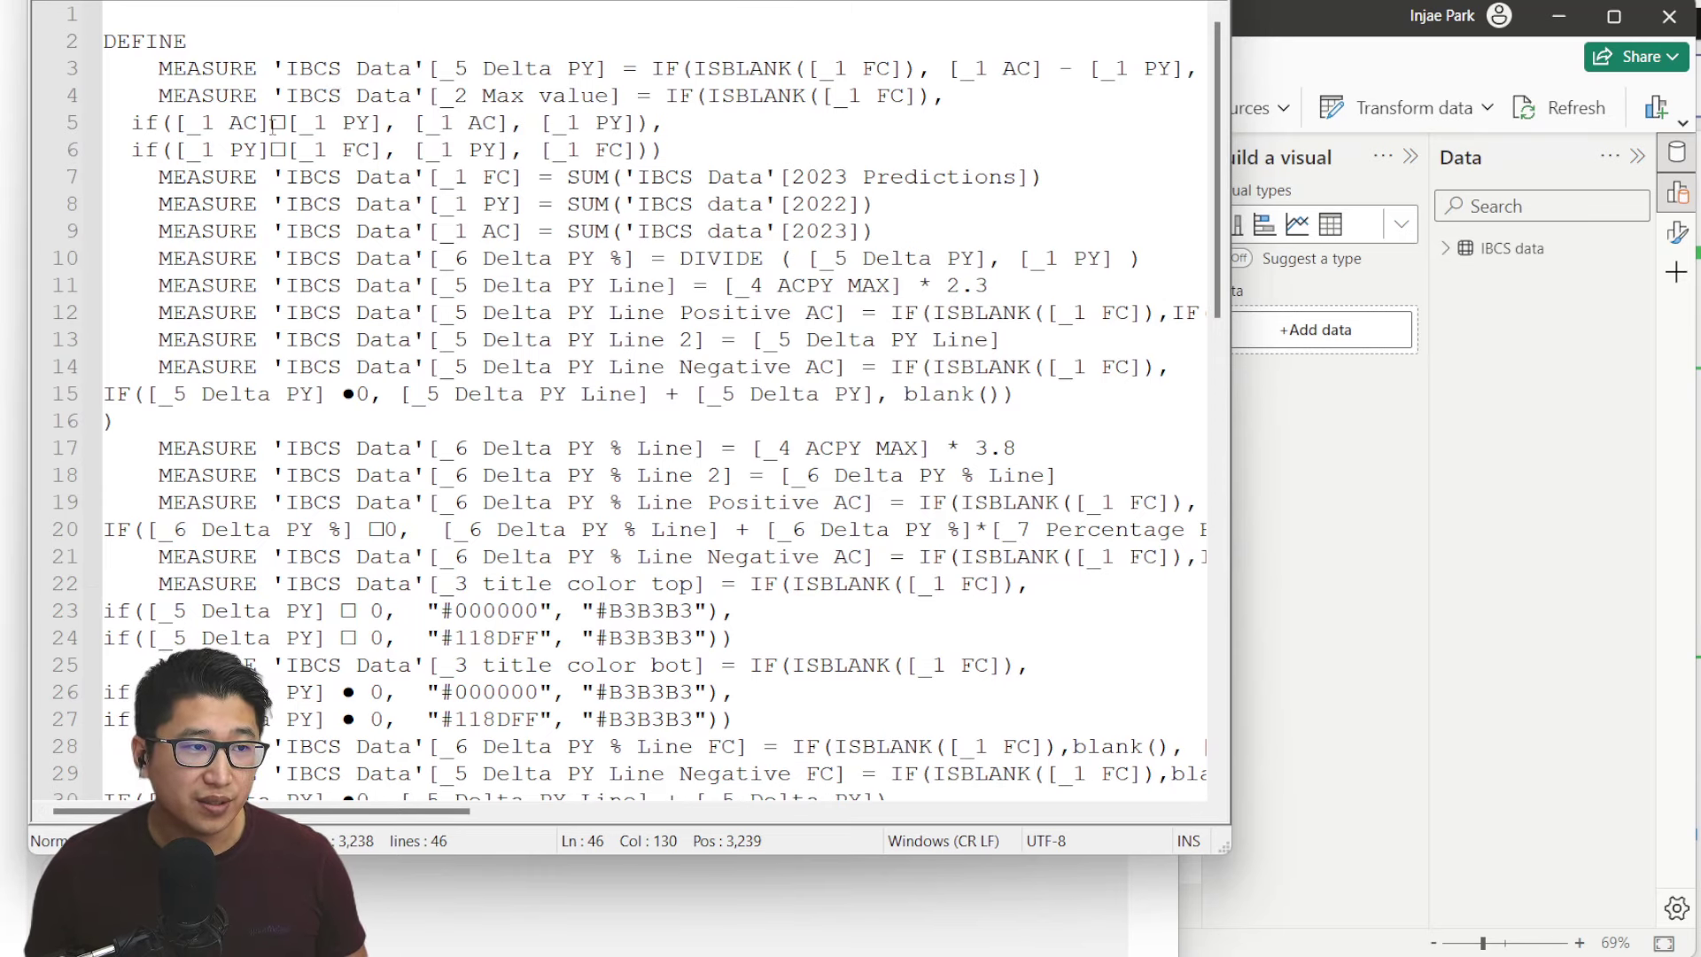
pyautogui.doubleClick(277, 123)
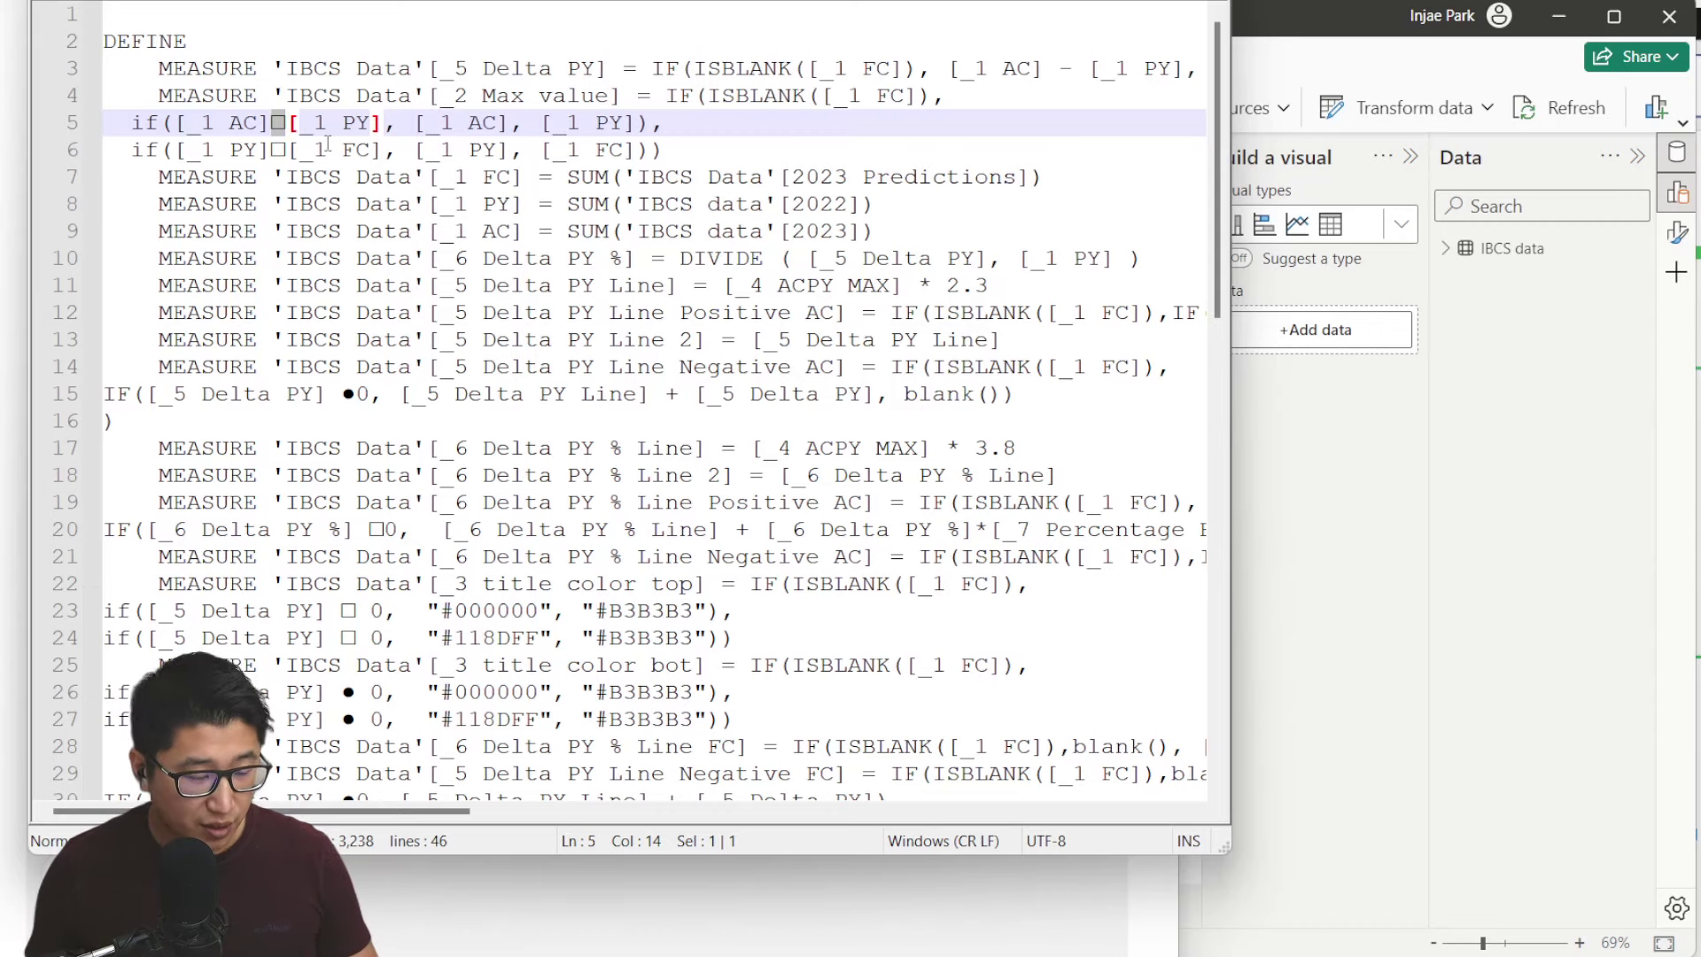
pyautogui.hotkey('ctrl', 'h')
pyautogui.doubleClick(1156, 206)
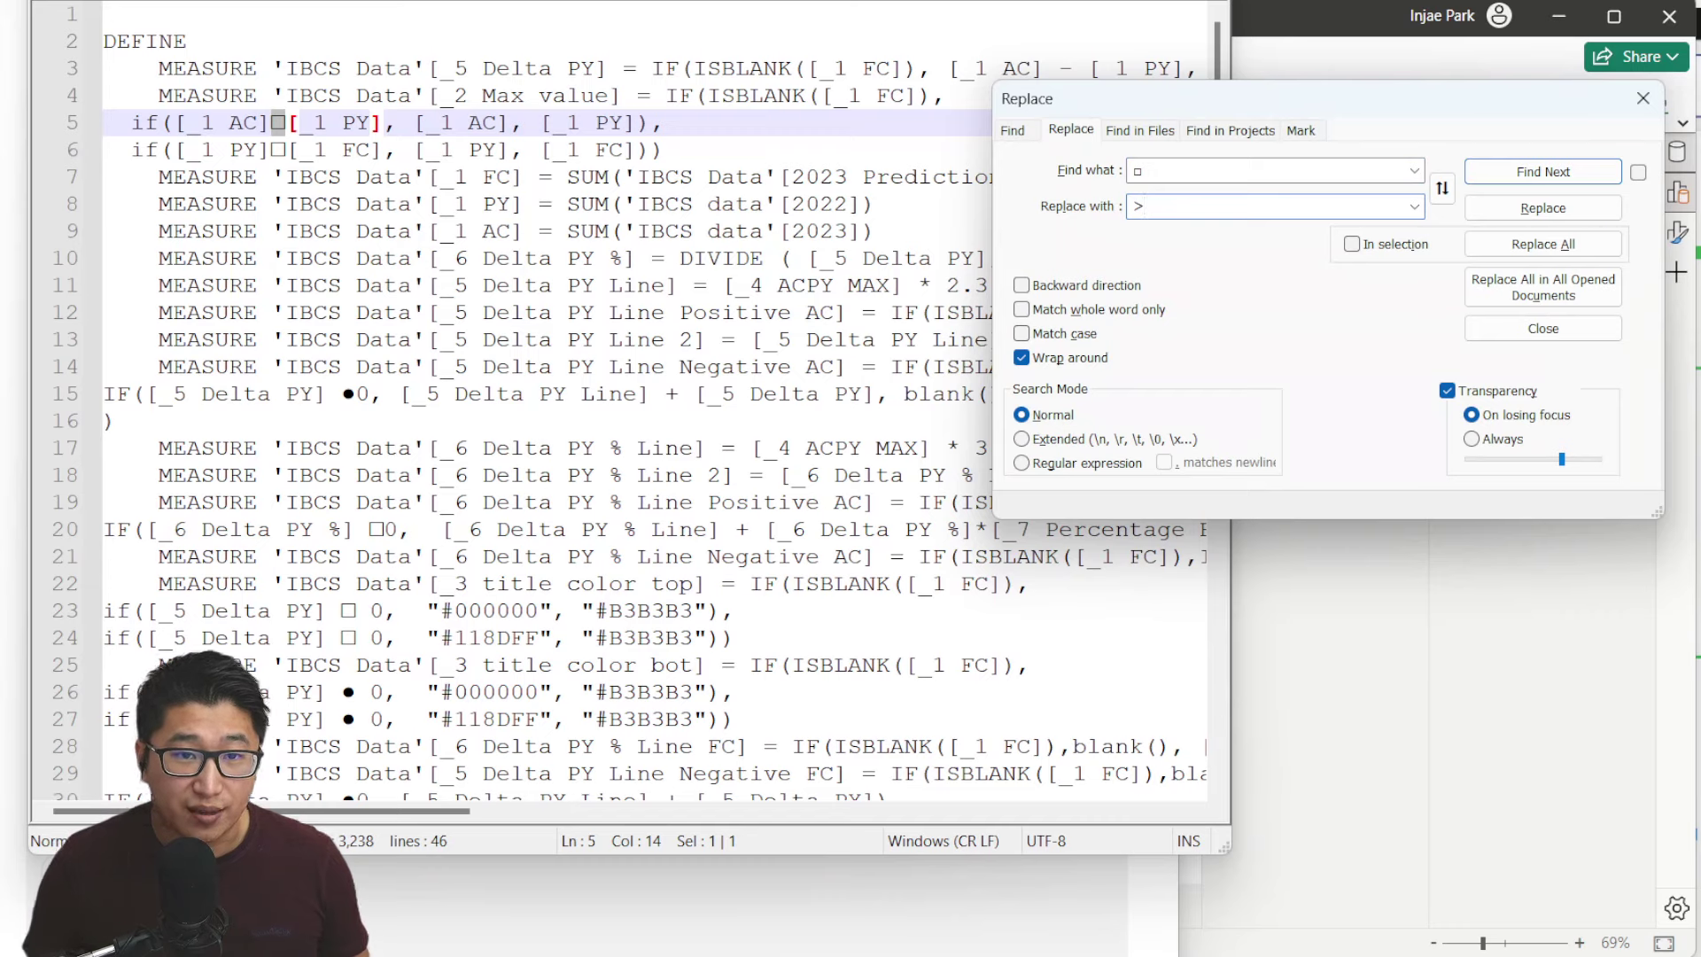
pyautogui.click(1543, 243)
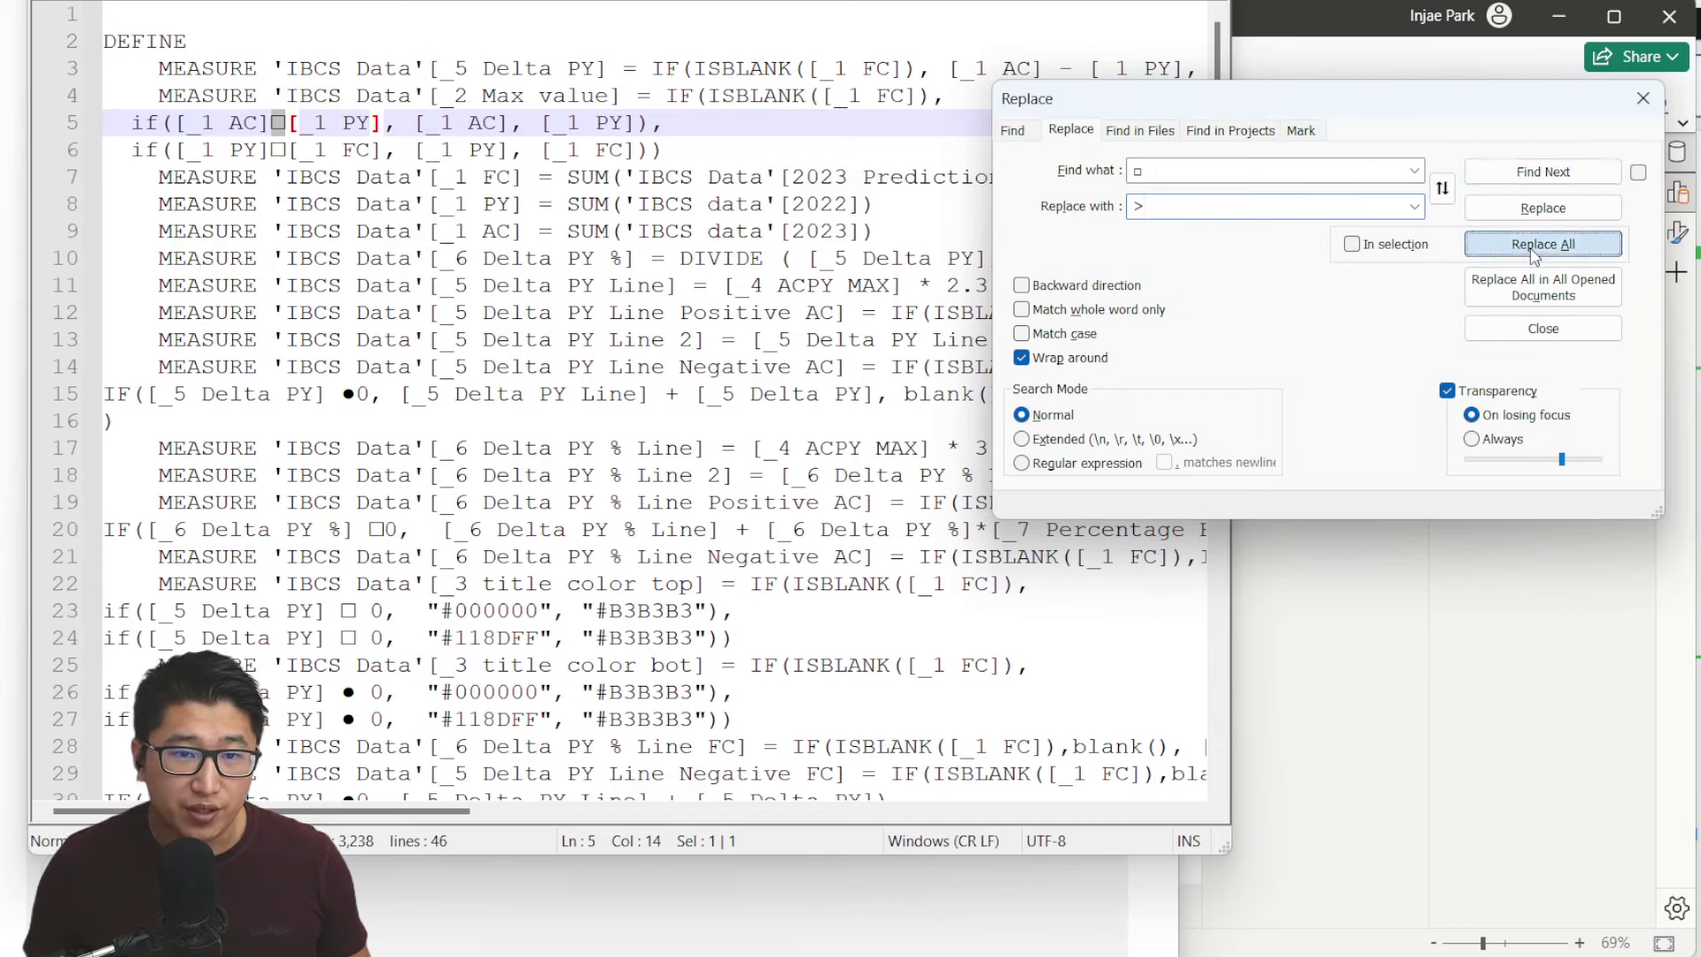
# Replace every ● symbol in the measure script with < and close the Replace dialog
pyautogui.doubleClick(349, 396)
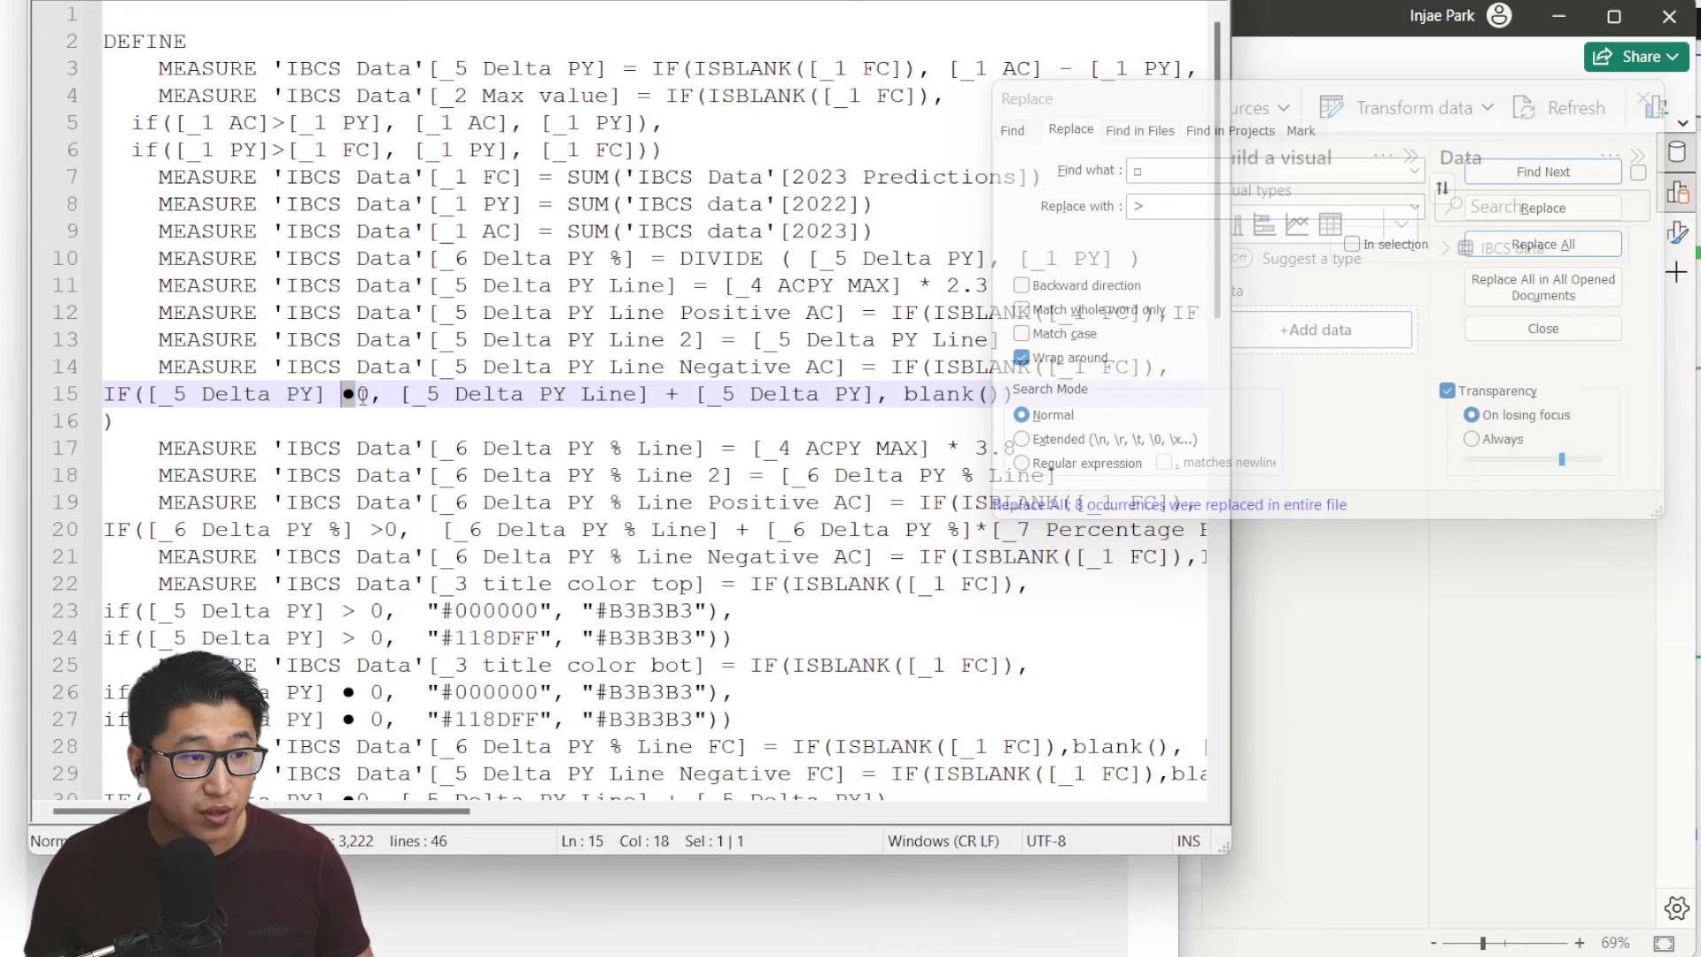
pyautogui.hotkey('ctrl', 'h')
pyautogui.doubleClick(1194, 204)
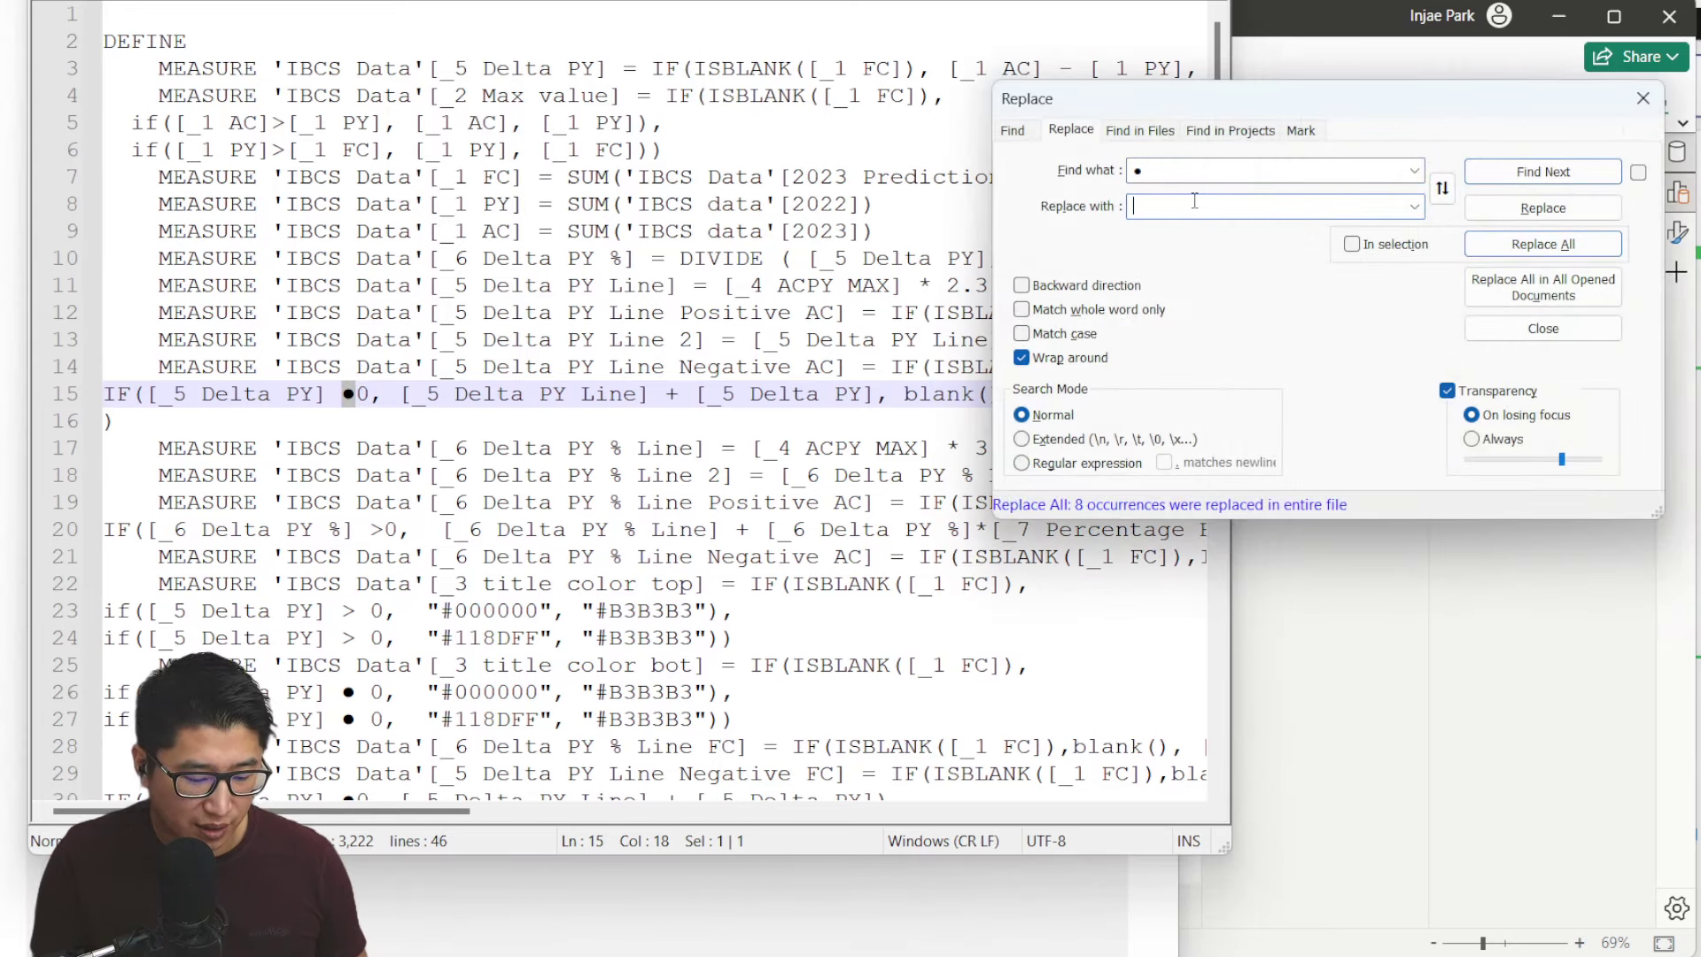
pyautogui.click(1599, 250)
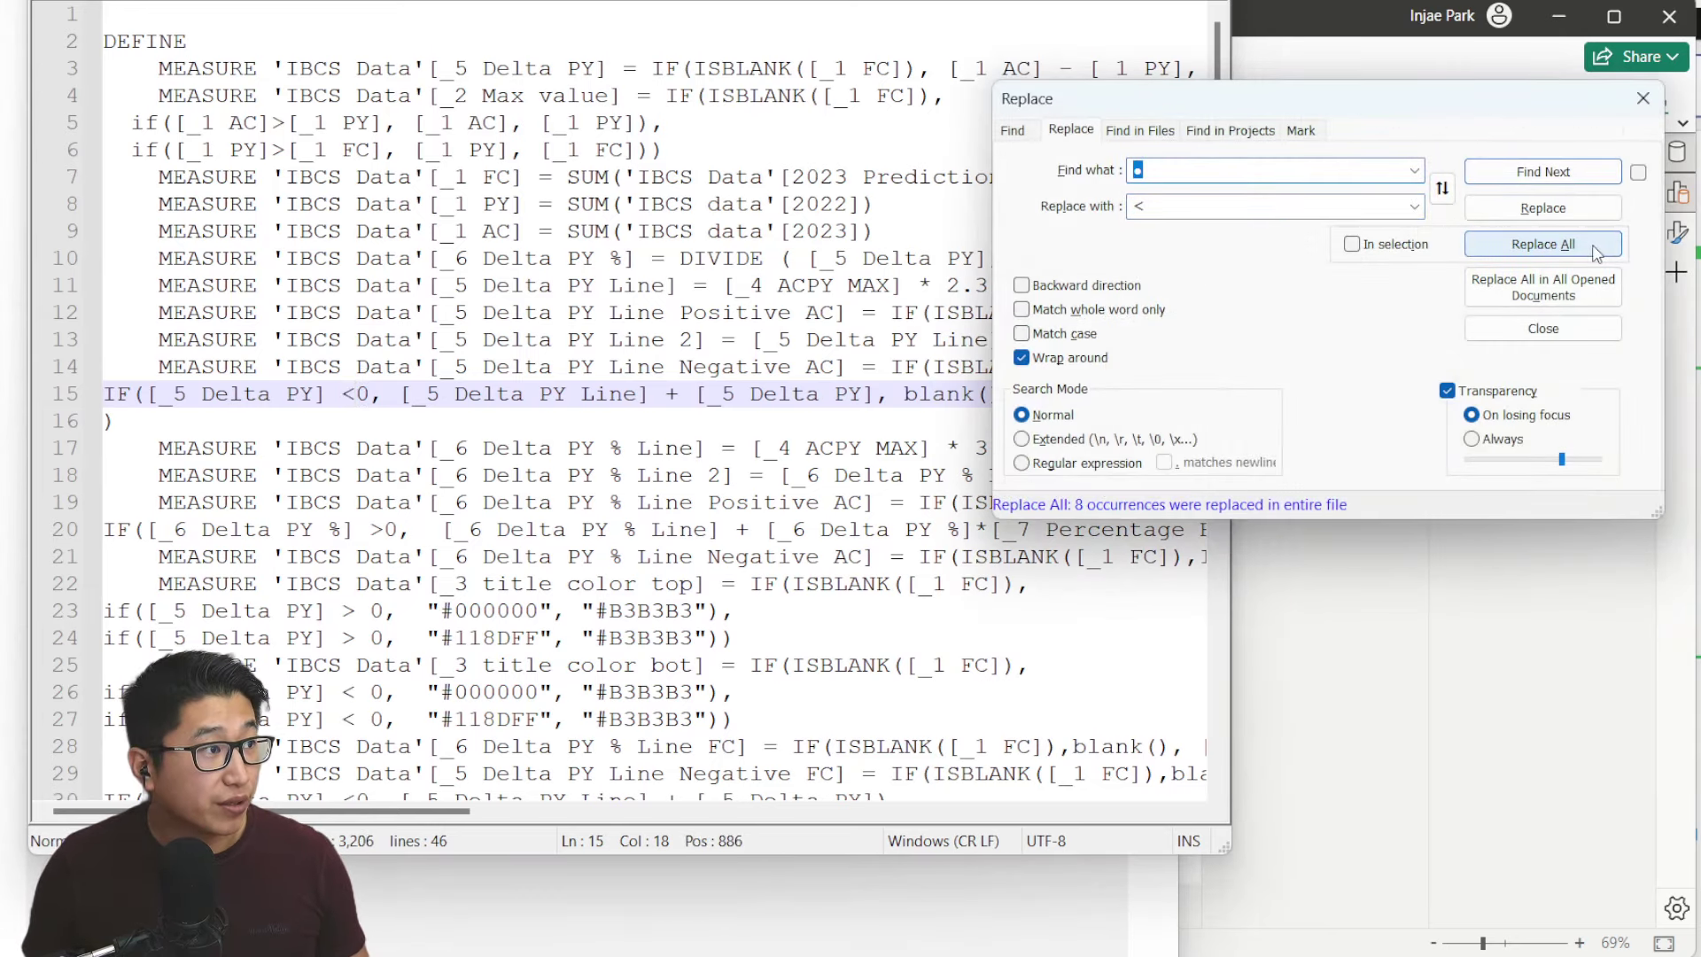
pyautogui.click(1643, 98)
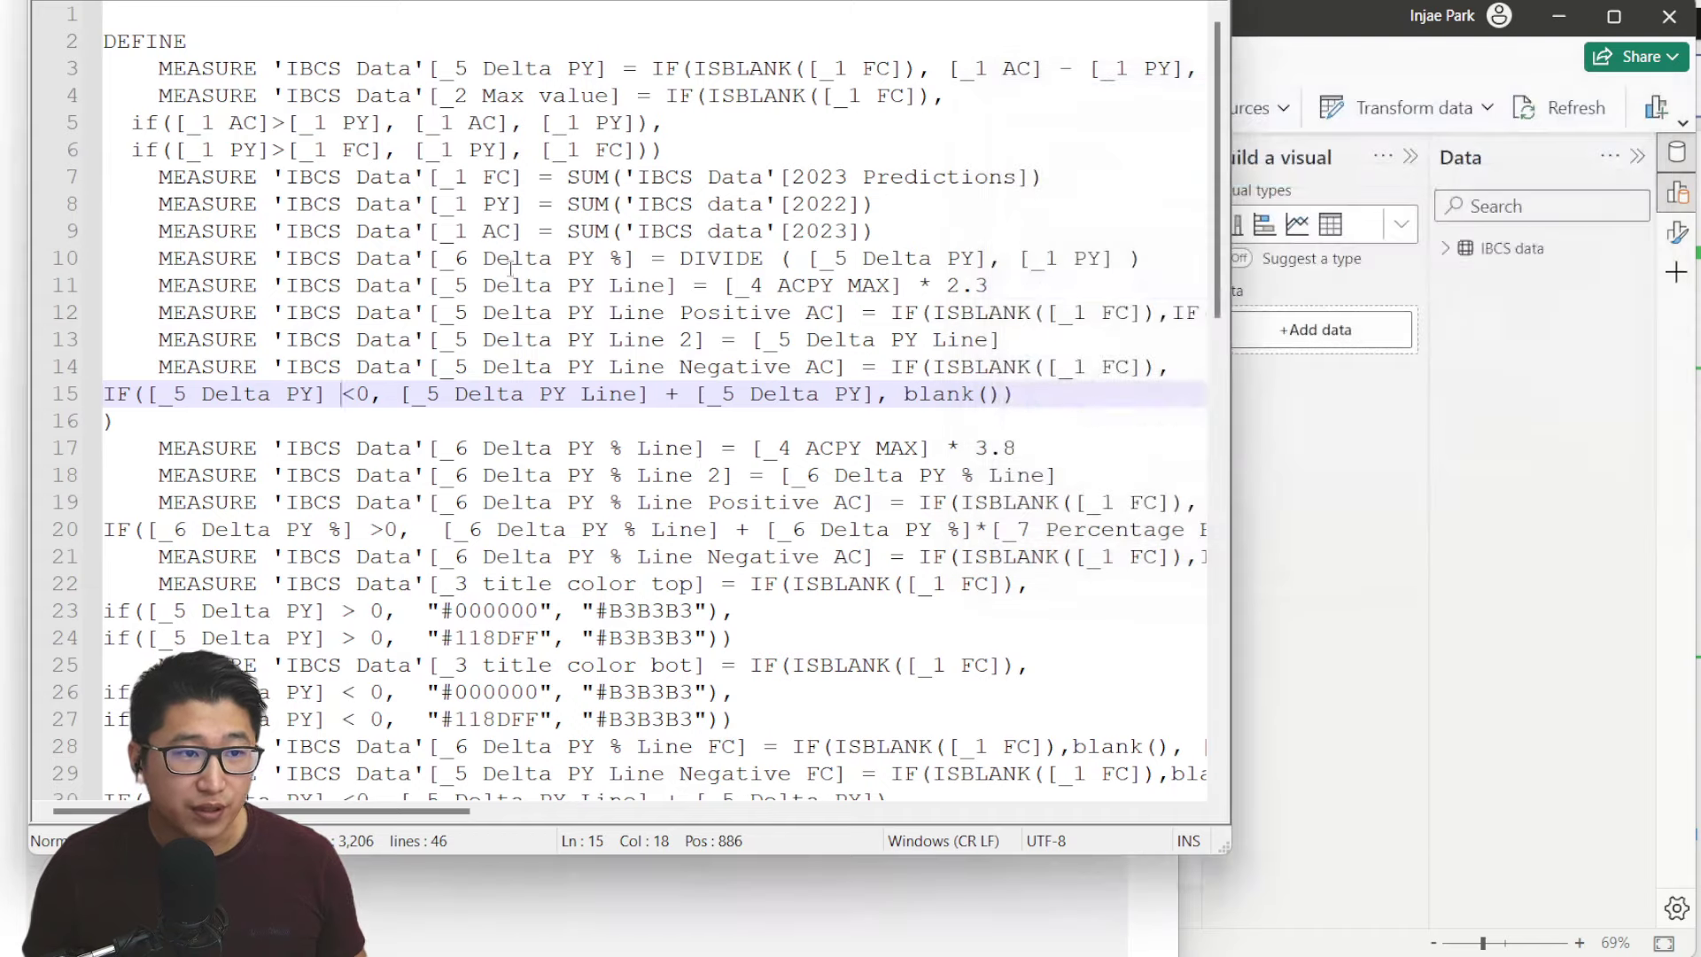
# Copy the entire corrected measure script and switch back to Power BI Desktop
pyautogui.click(437, 285)
pyautogui.hotkey('ctrl', 'a')
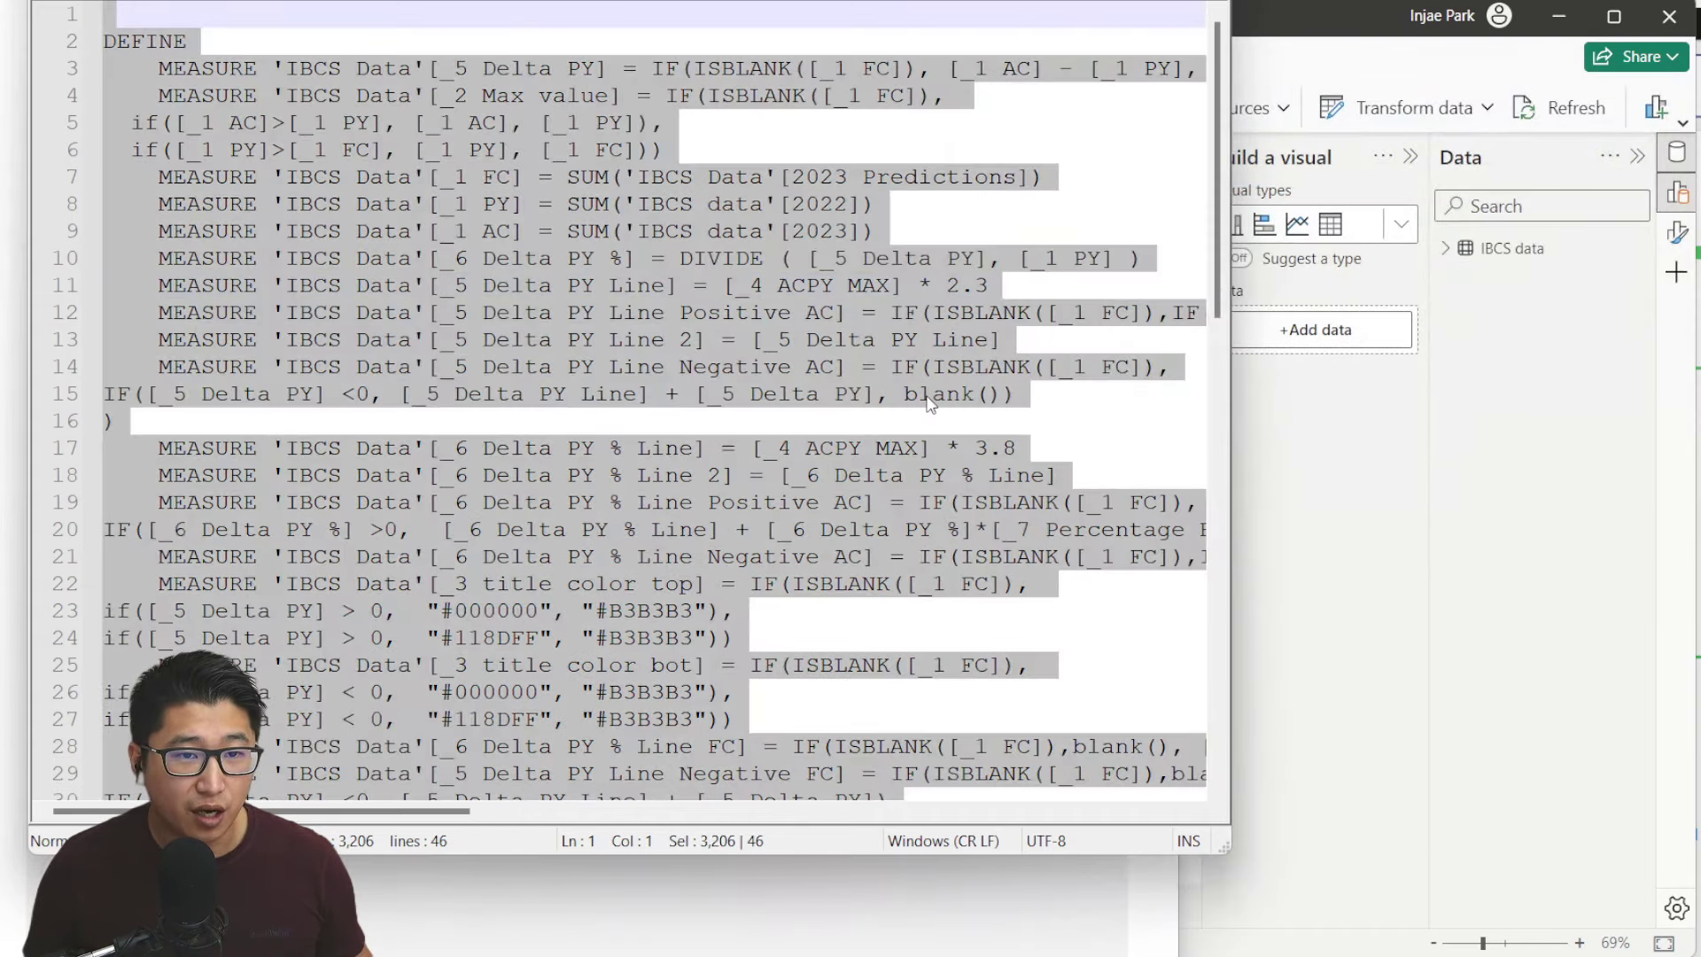
pyautogui.click(1417, 543)
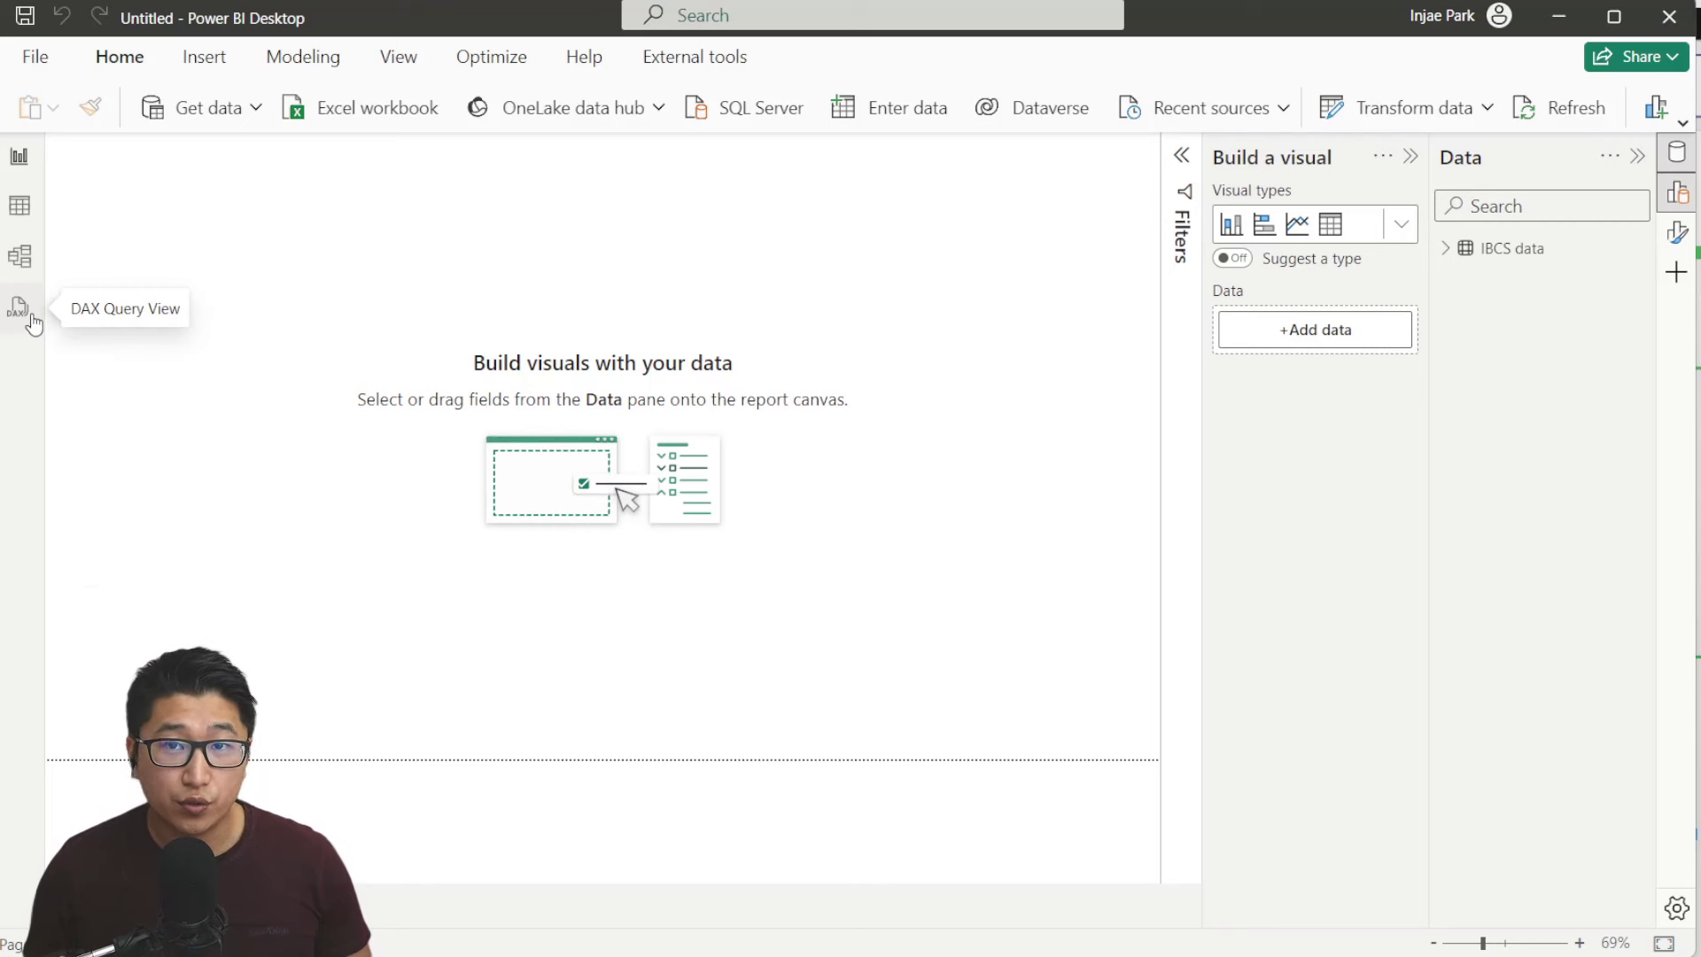
# Check the DAX query view entry in the global preview features options and close the options without changes
pyautogui.click(1675, 908)
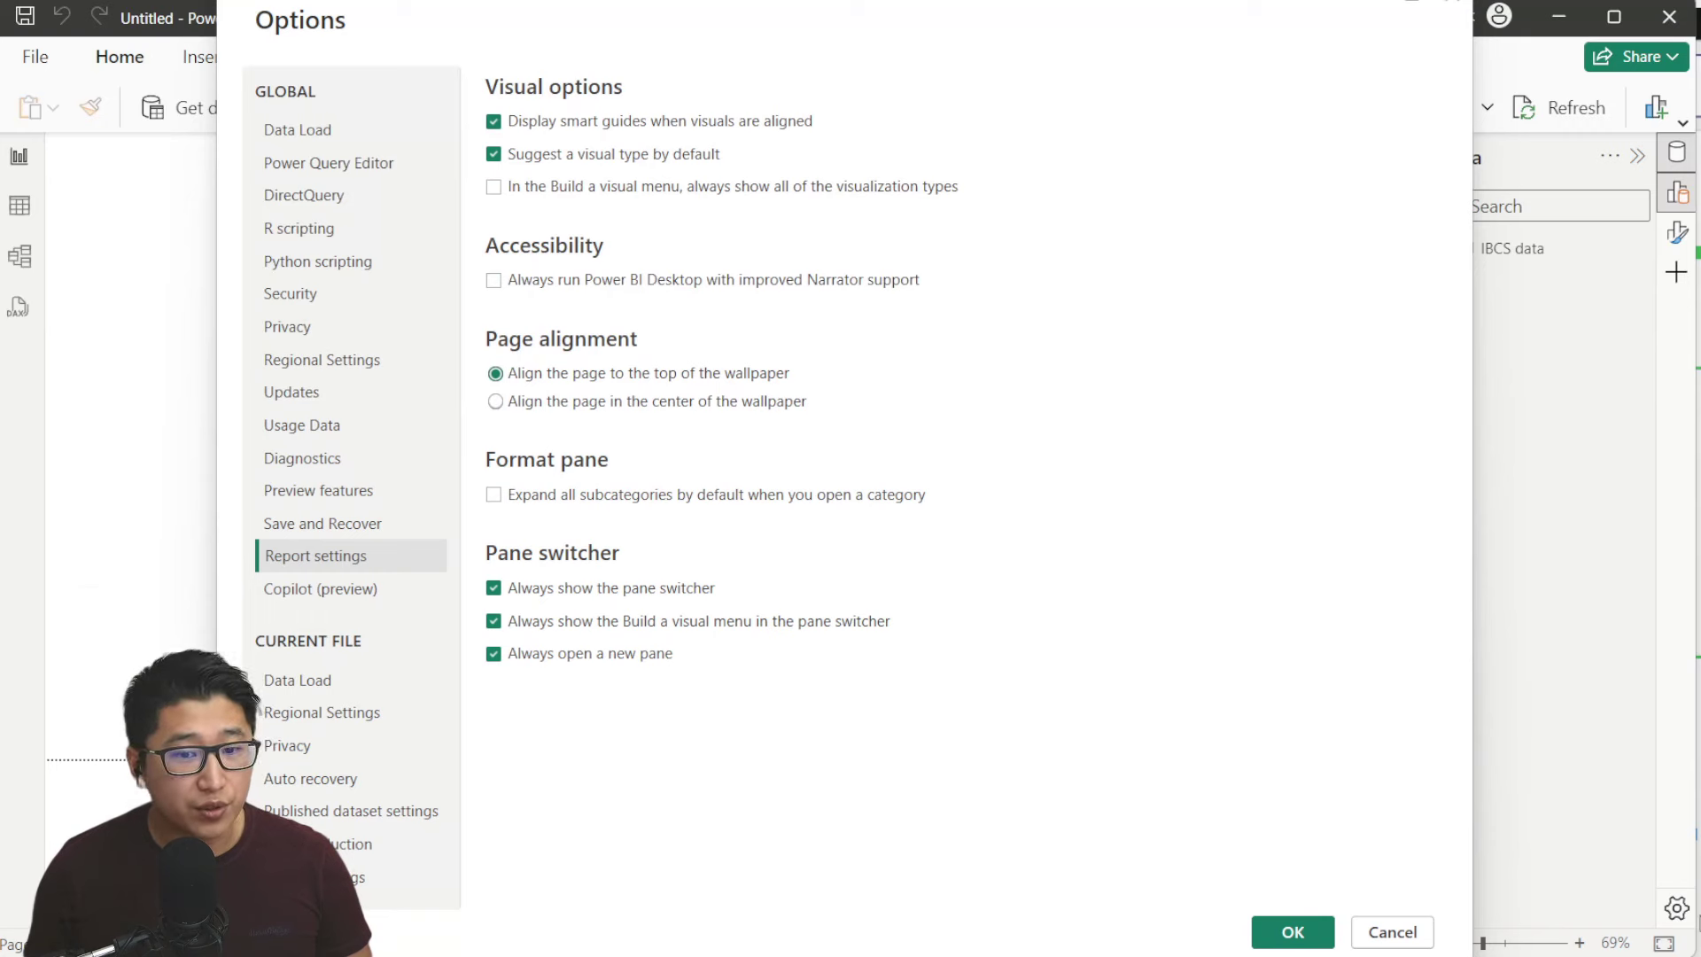
pyautogui.click(319, 490)
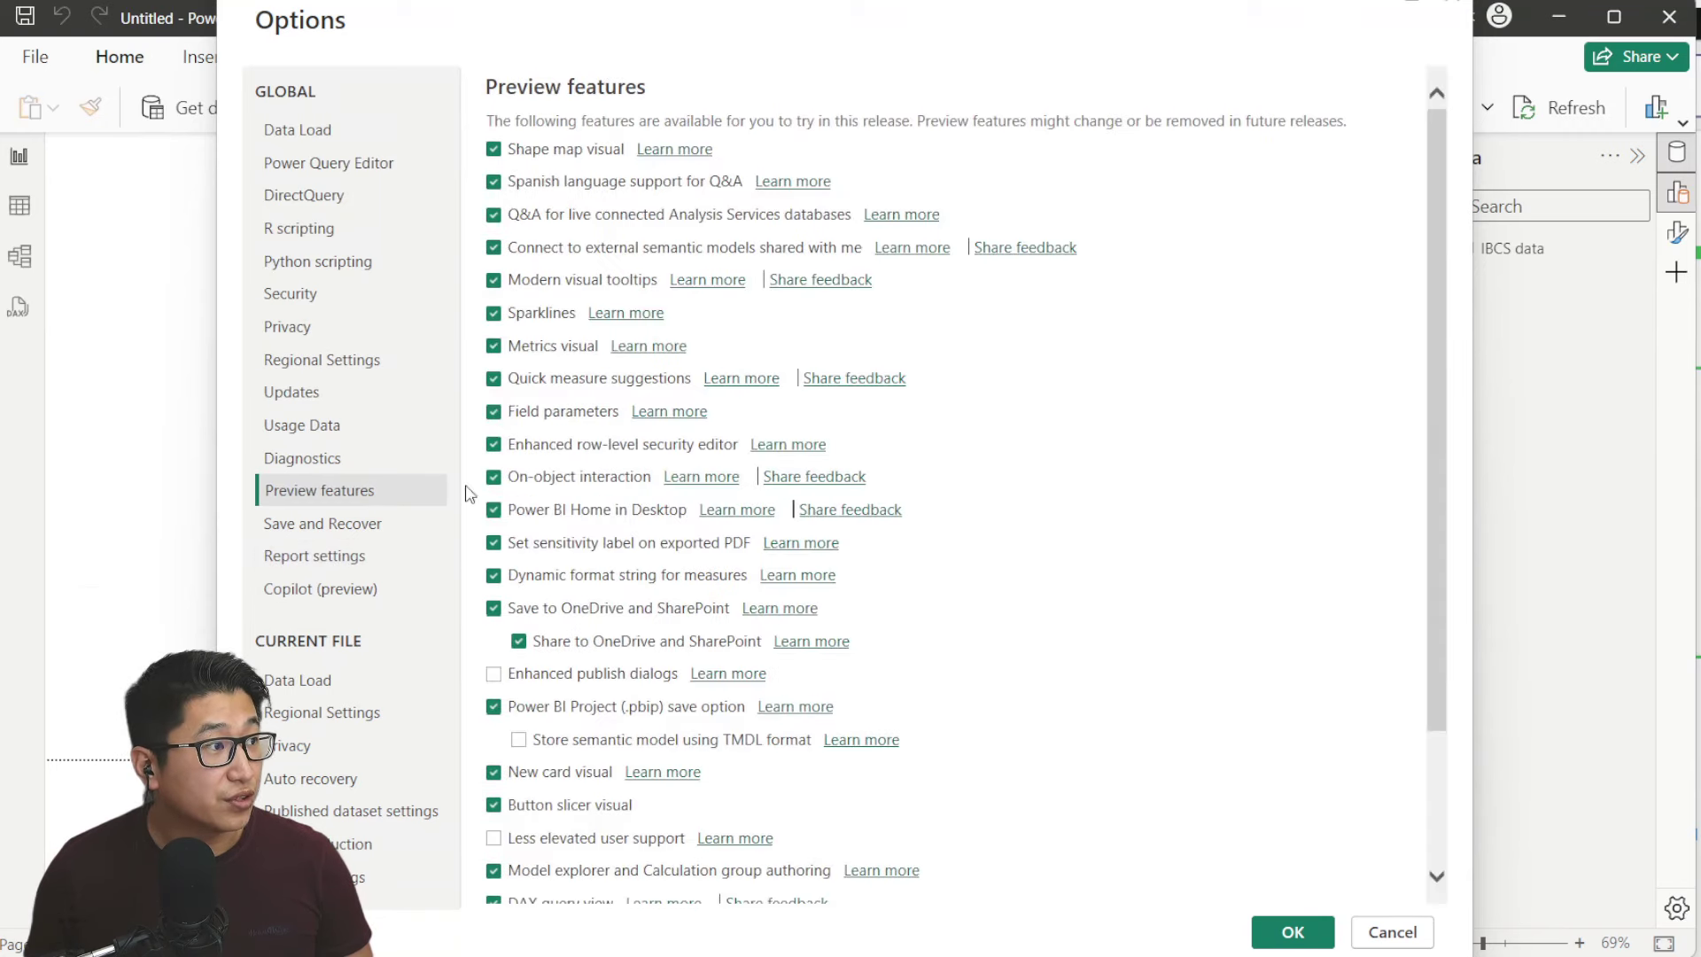
pyautogui.scroll(-3, 634, 781)
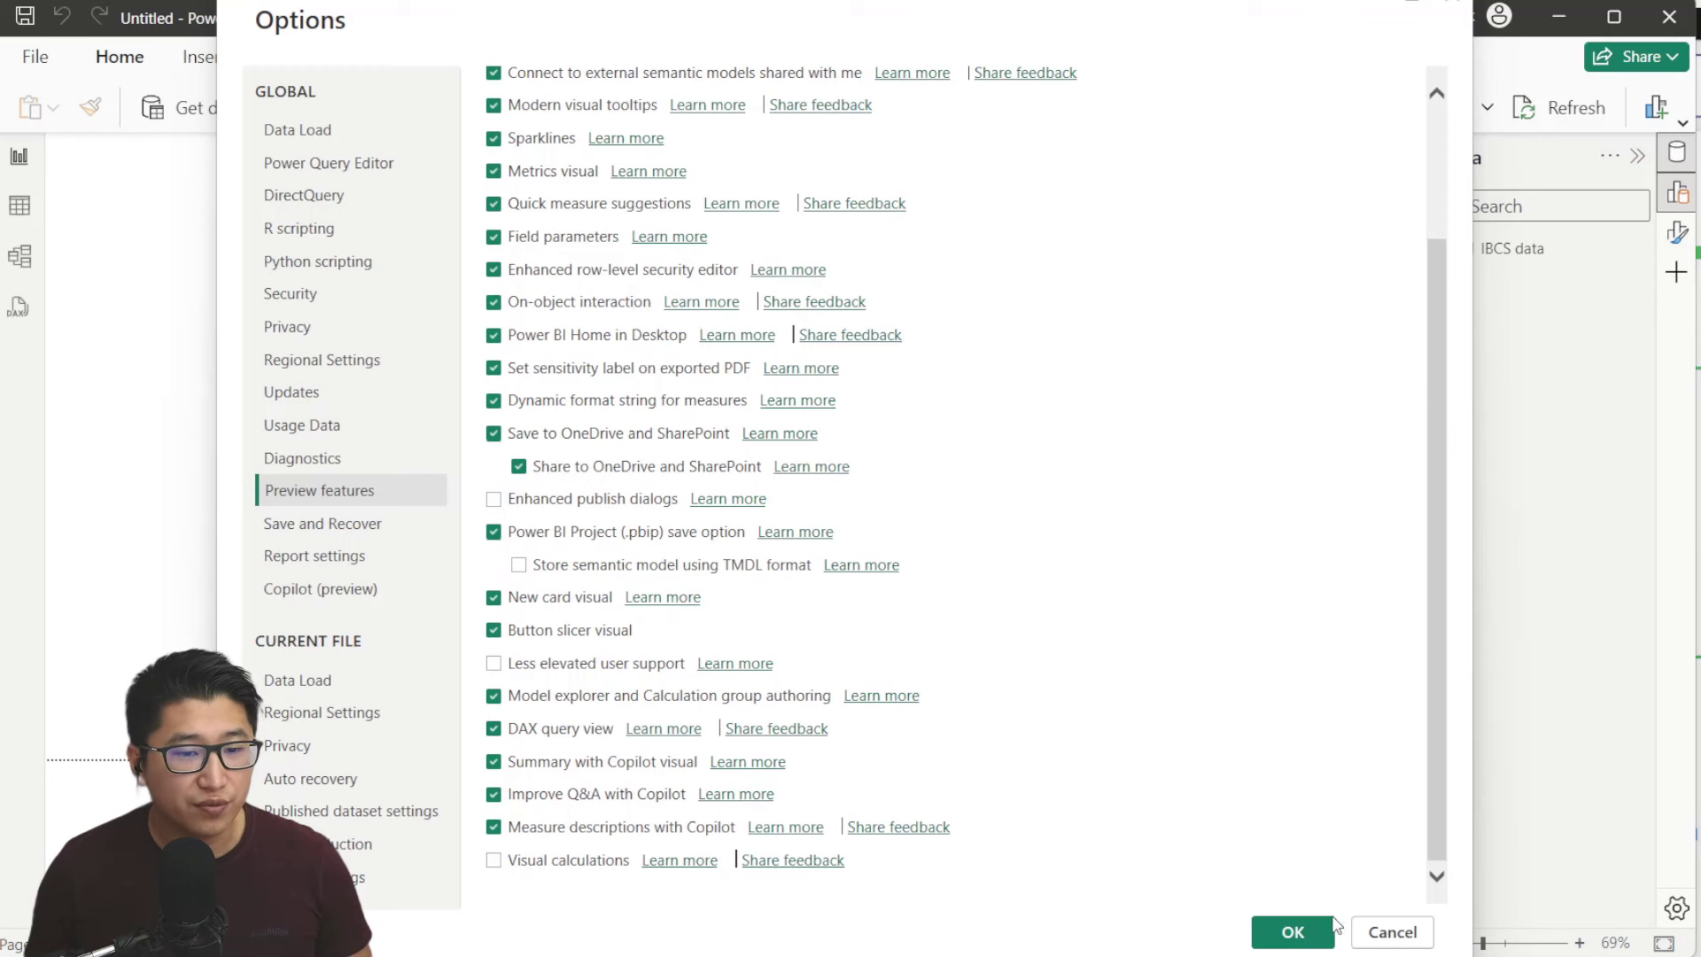
pyautogui.click(1386, 931)
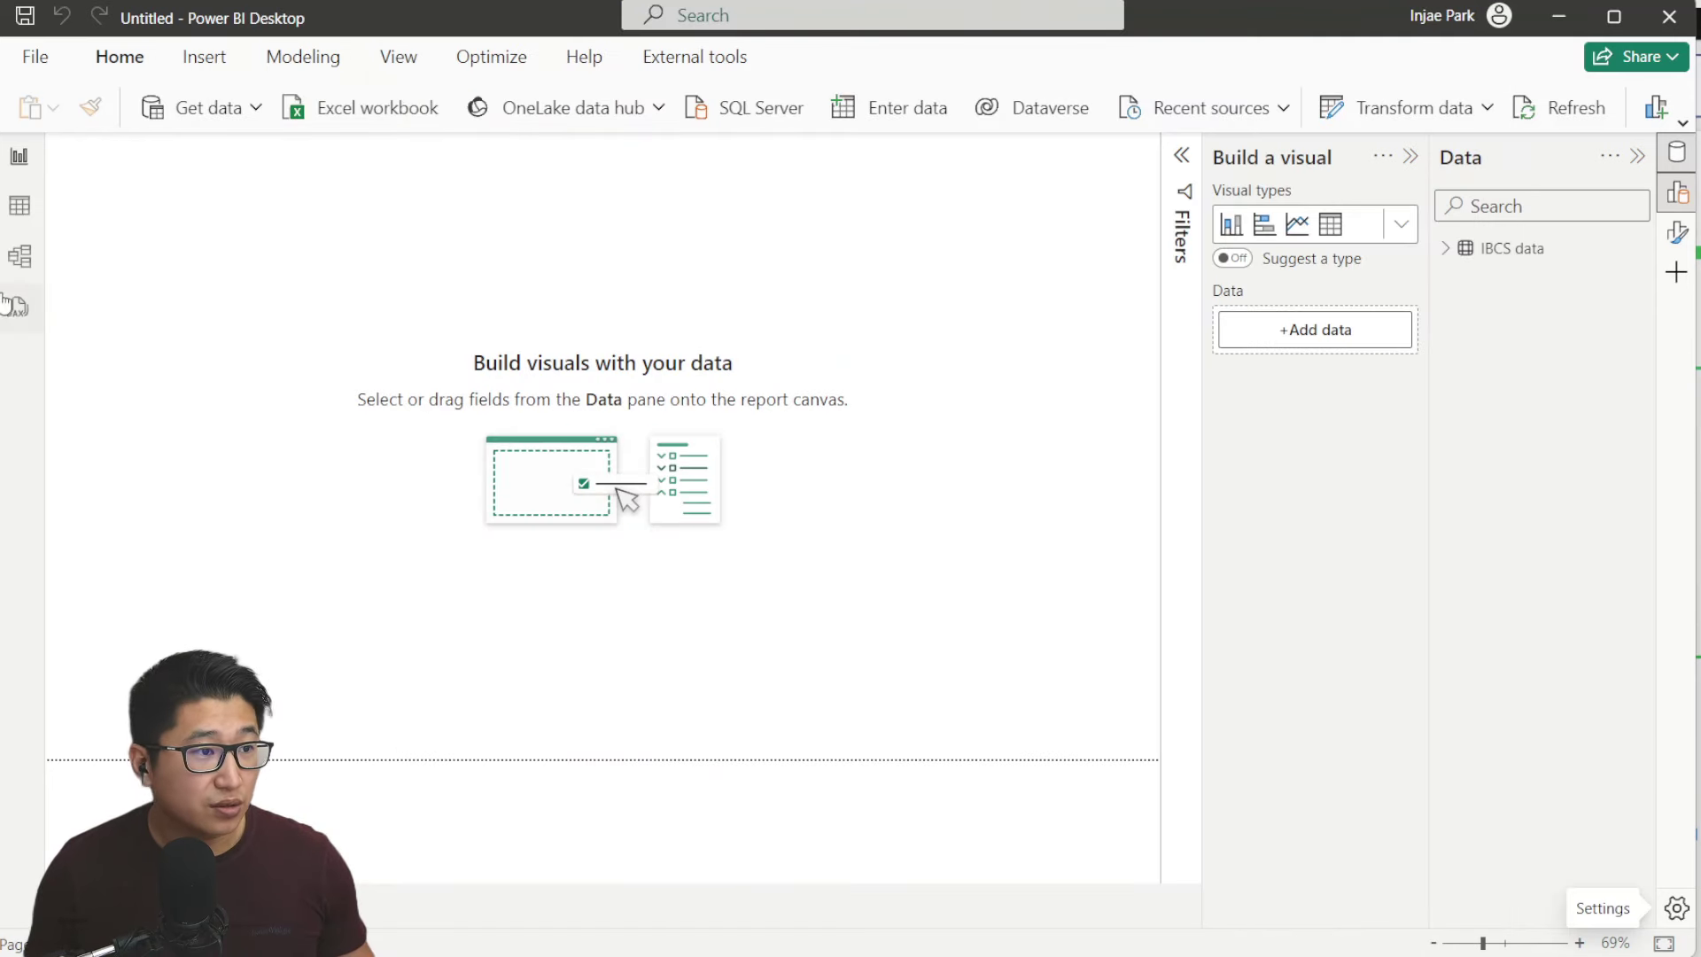
# Paste the corrected measure script into an empty query in DAX Query View
pyautogui.click(20, 312)
pyautogui.click(430, 372)
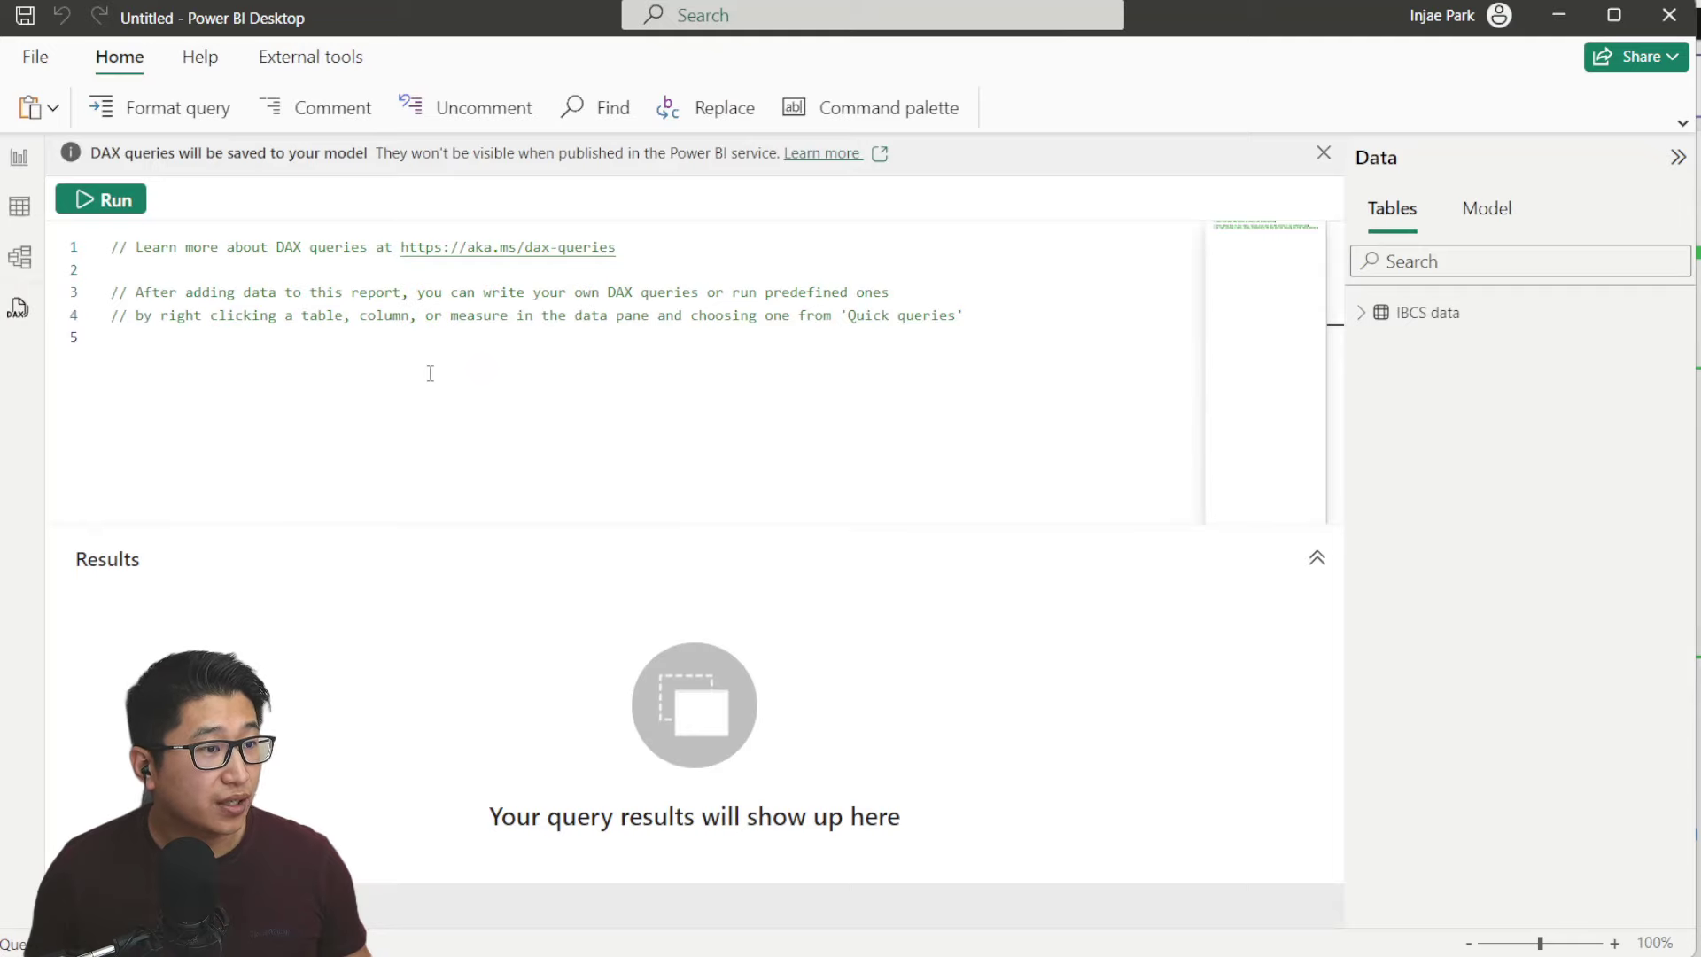
pyautogui.hotkey('ctrl', 'v')
pyautogui.scroll(15, 531, 337)
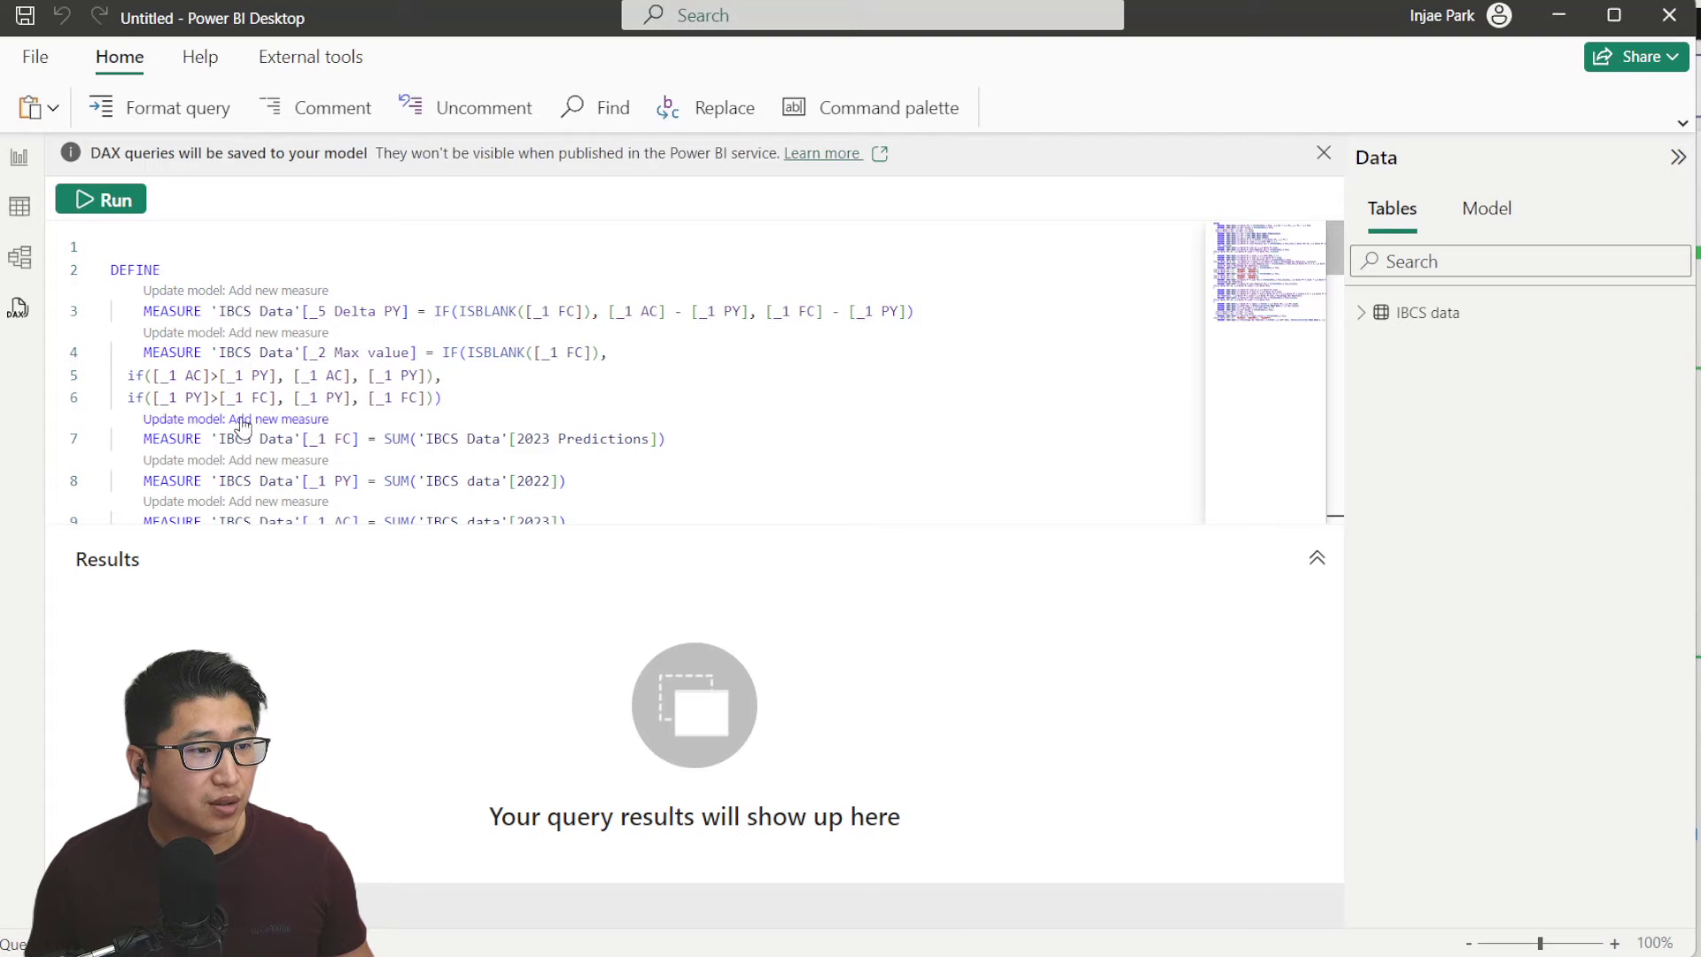
# Add every measure defined in the script to the model and review the expanded IBCS data table's measure list
pyautogui.scroll(-10, 230, 399)
pyautogui.scroll(-5, 217, 359)
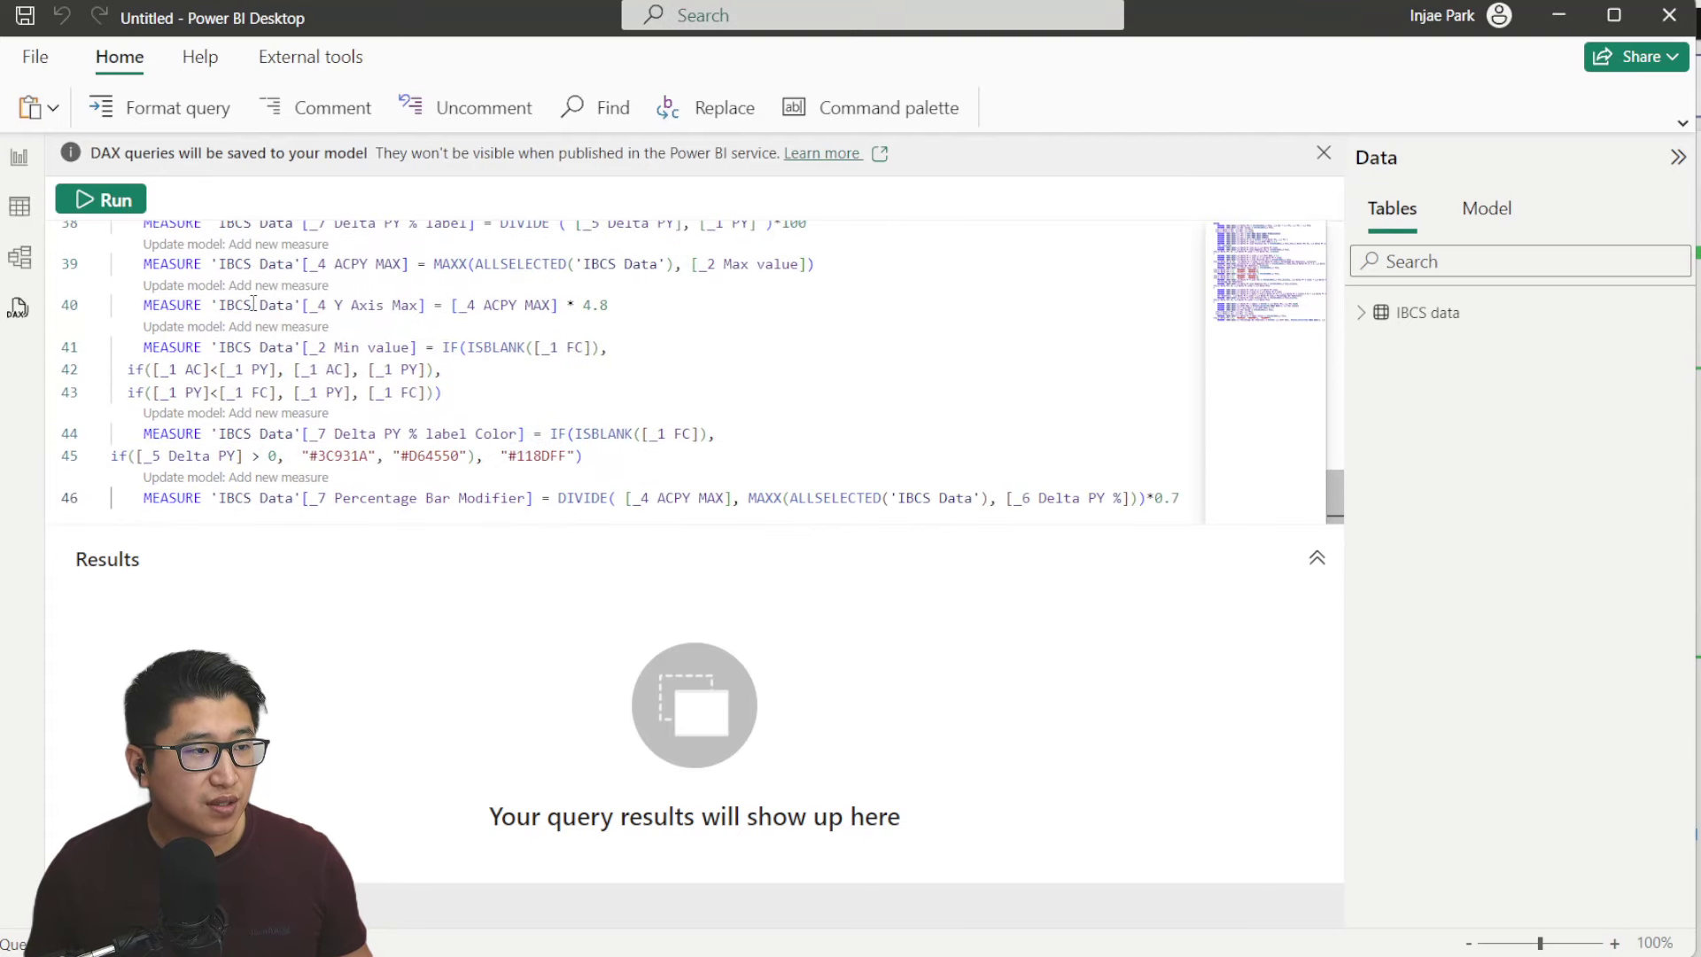
pyautogui.scroll(15, 355, 381)
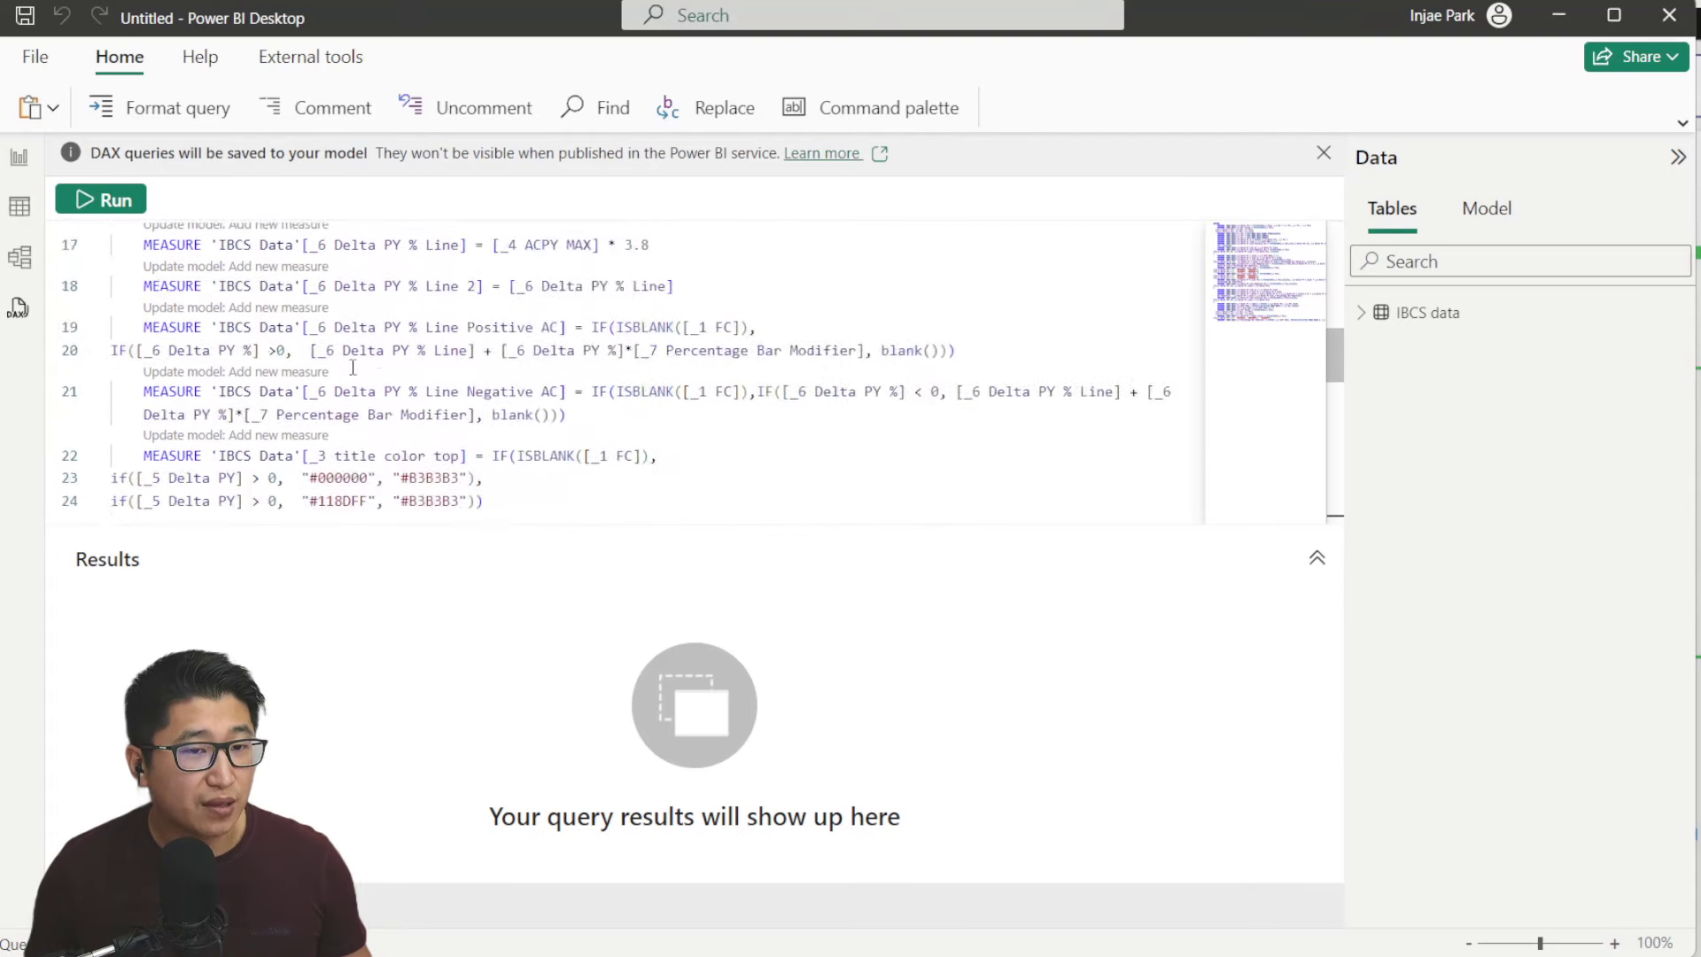
pyautogui.click(1363, 314)
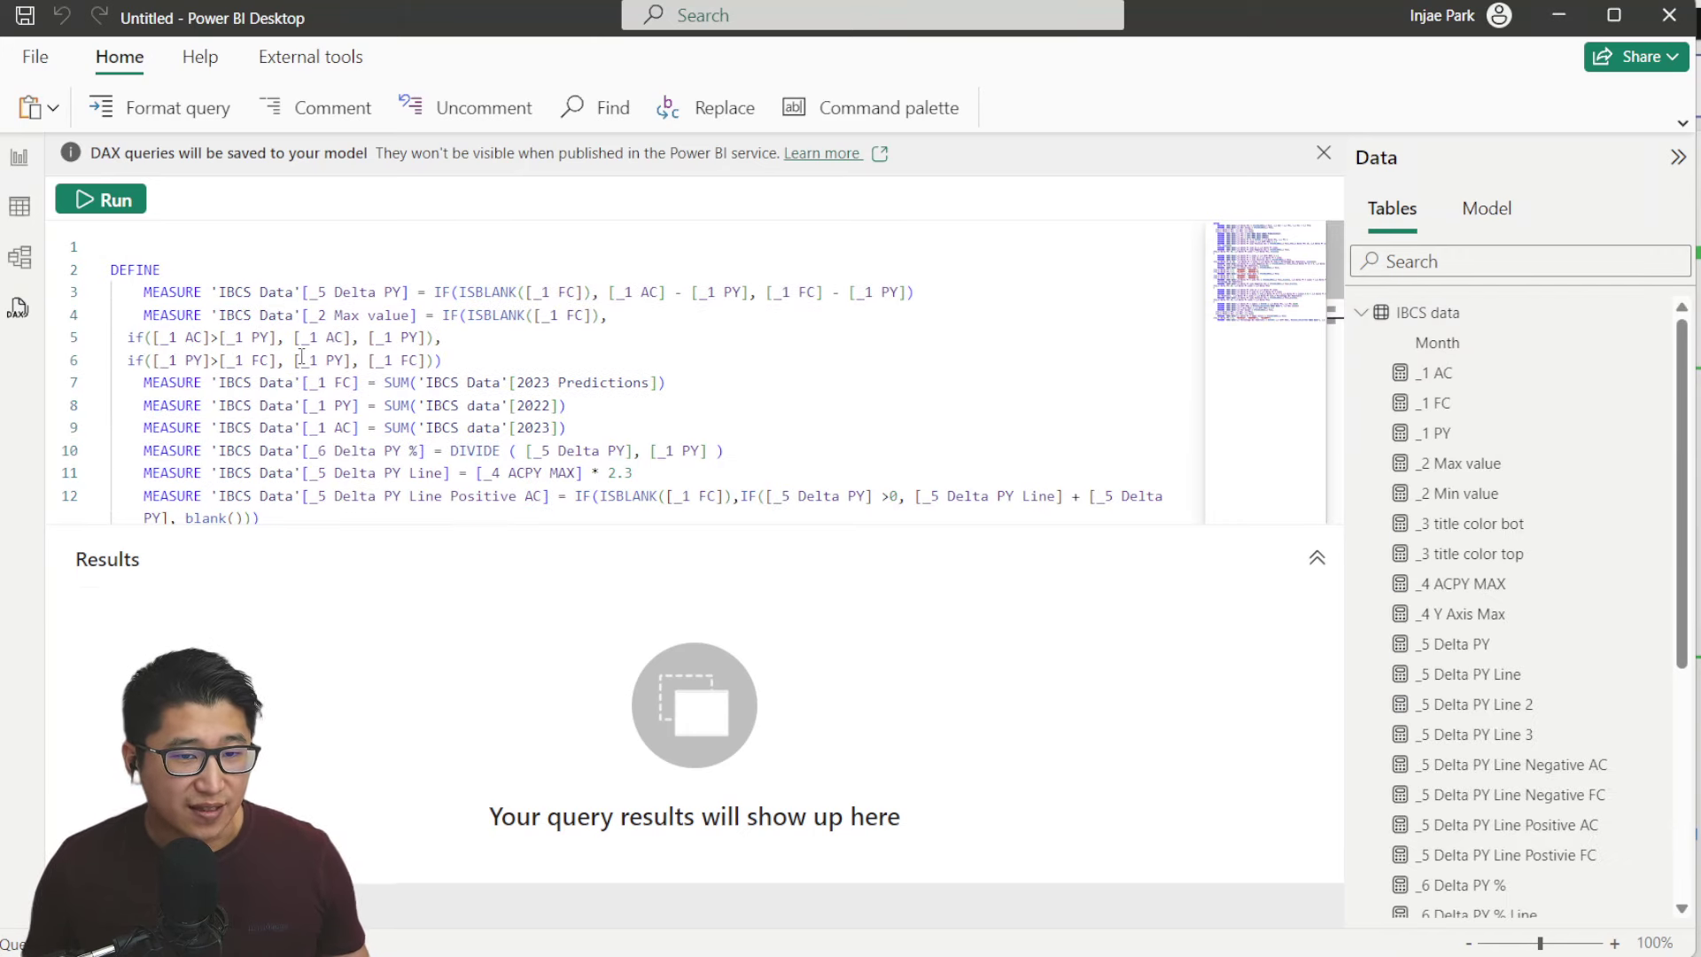
pyautogui.scroll(-5, 1505, 575)
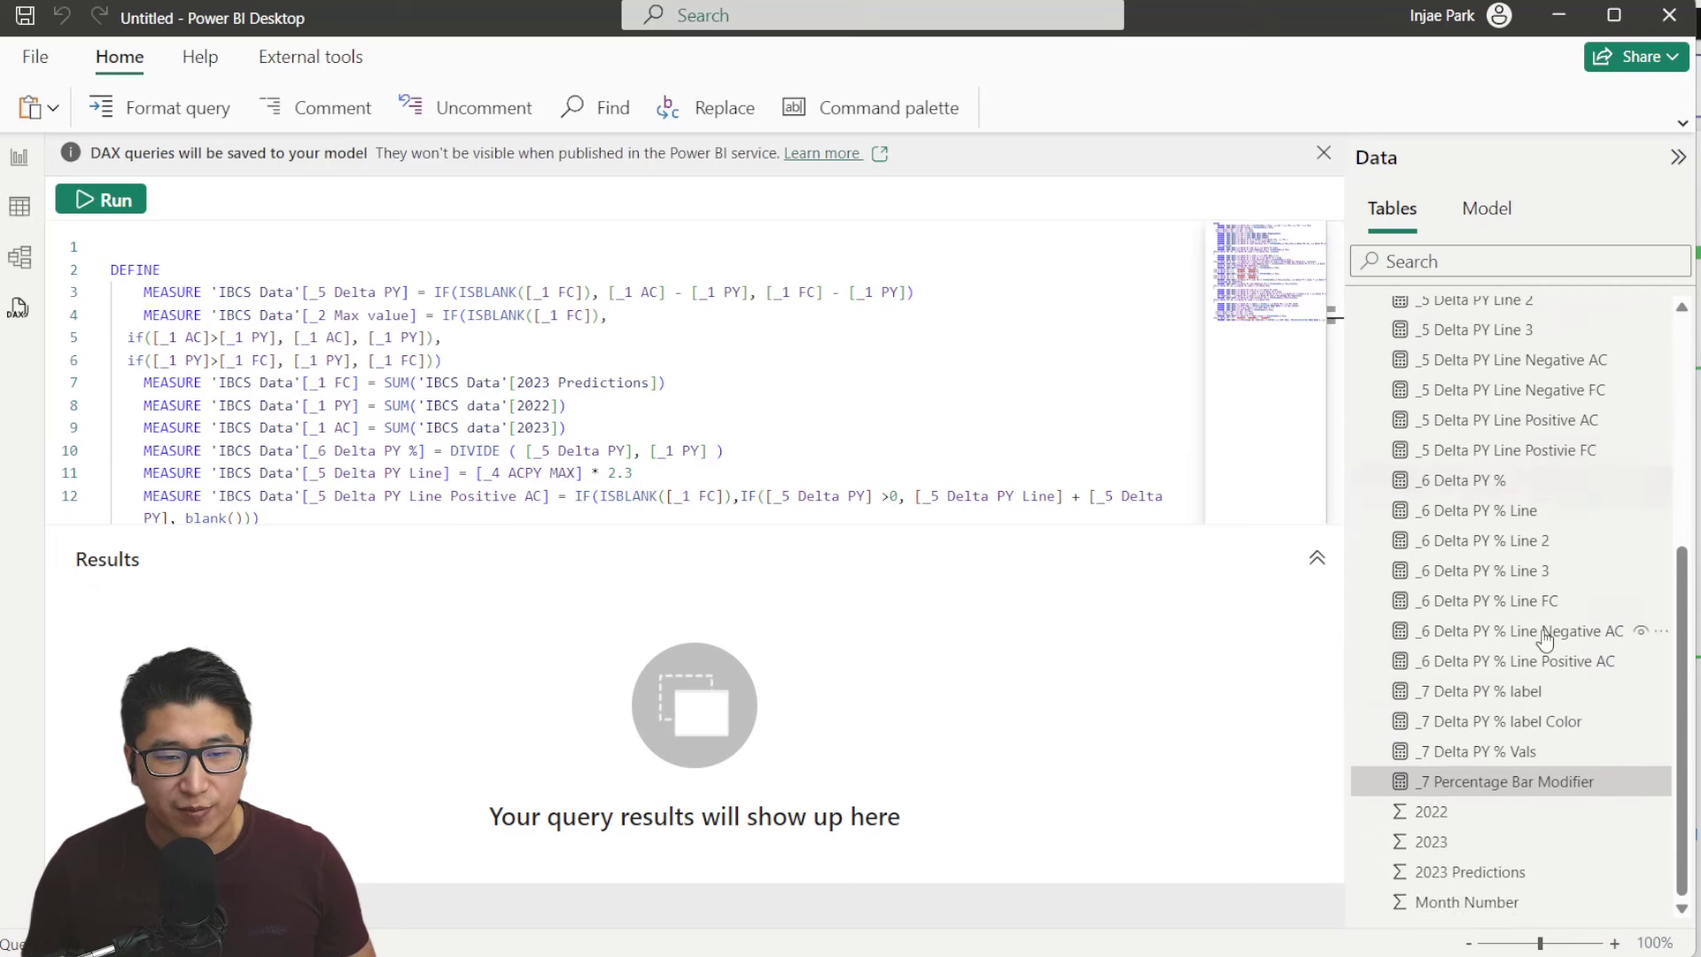
pyautogui.scroll(5, 1537, 647)
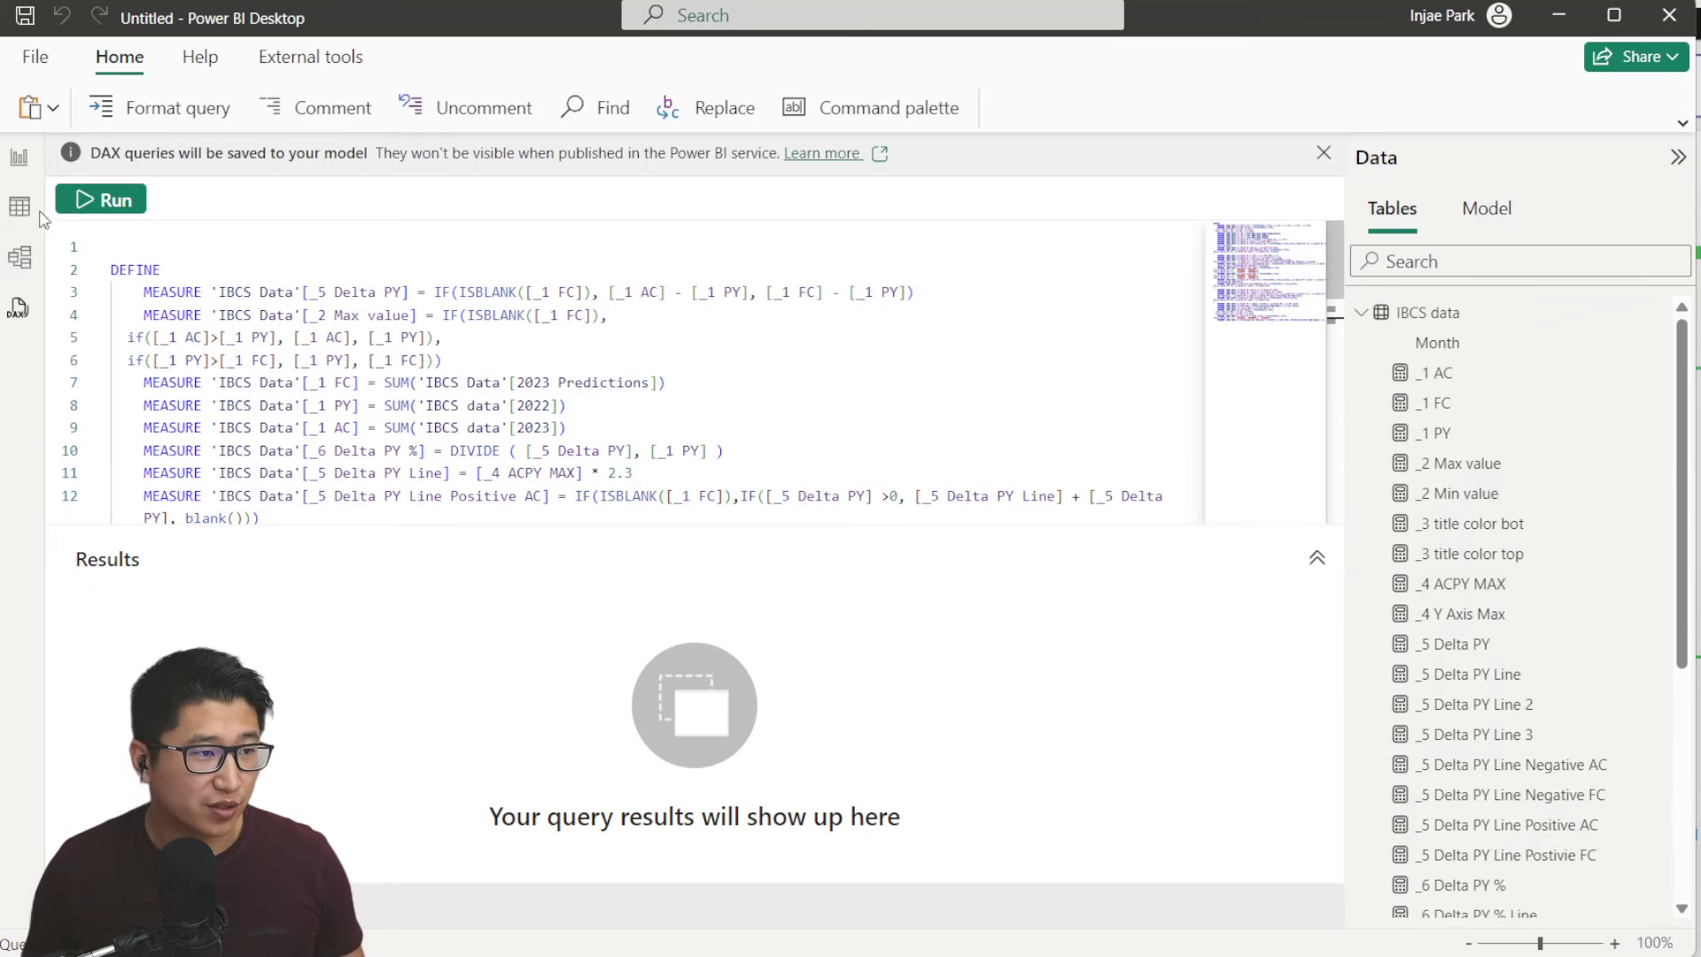
pyautogui.scroll(-5, 1454, 620)
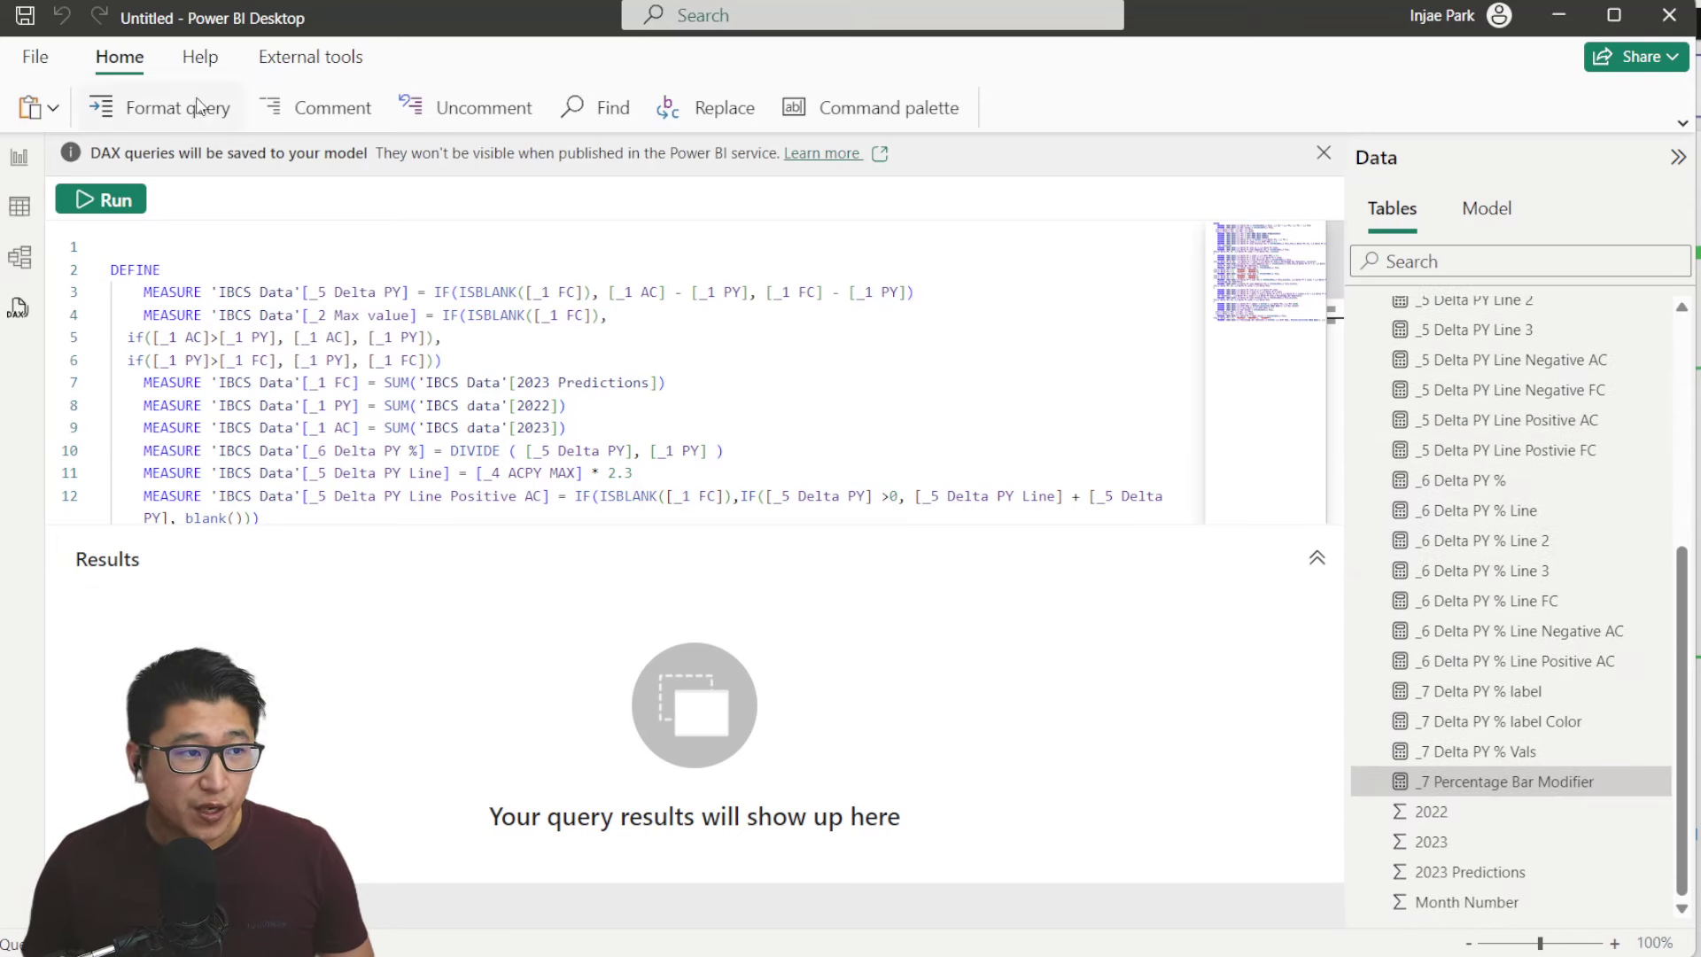
# Insert a clustered bar chart on the report page and move the empty visual to the page's upper right
pyautogui.click(15, 158)
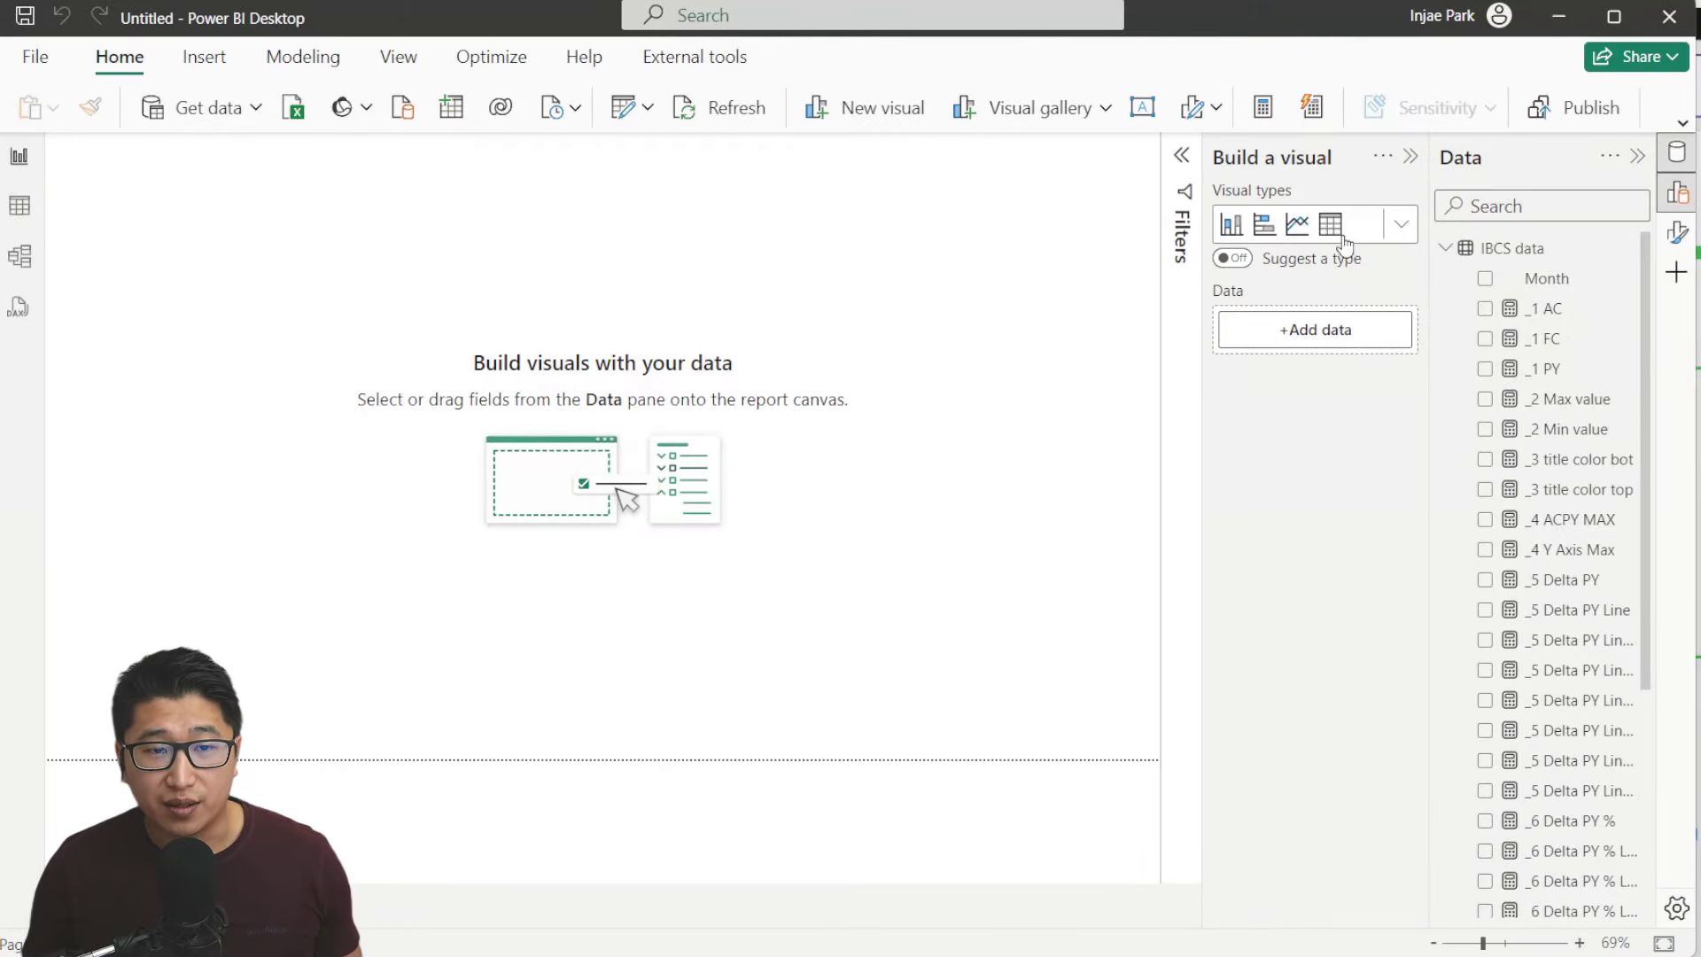
pyautogui.click(1401, 224)
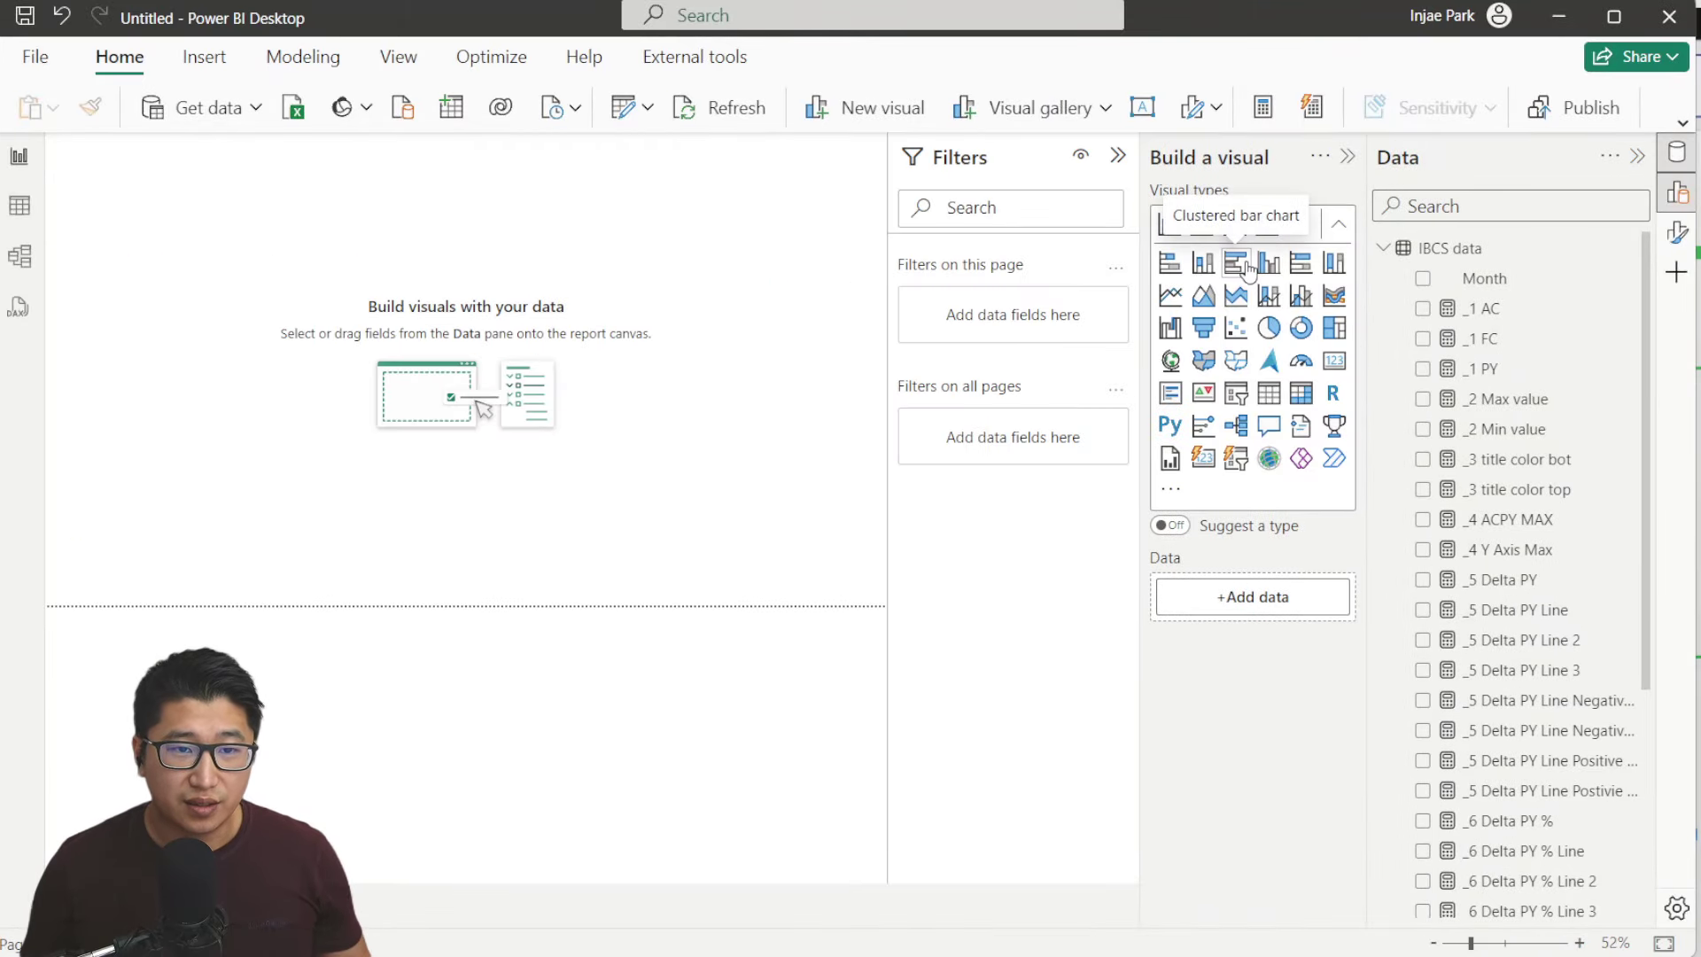
pyautogui.click(1247, 263)
pyautogui.moveTo(196, 188); pyautogui.dragTo(718, 213)
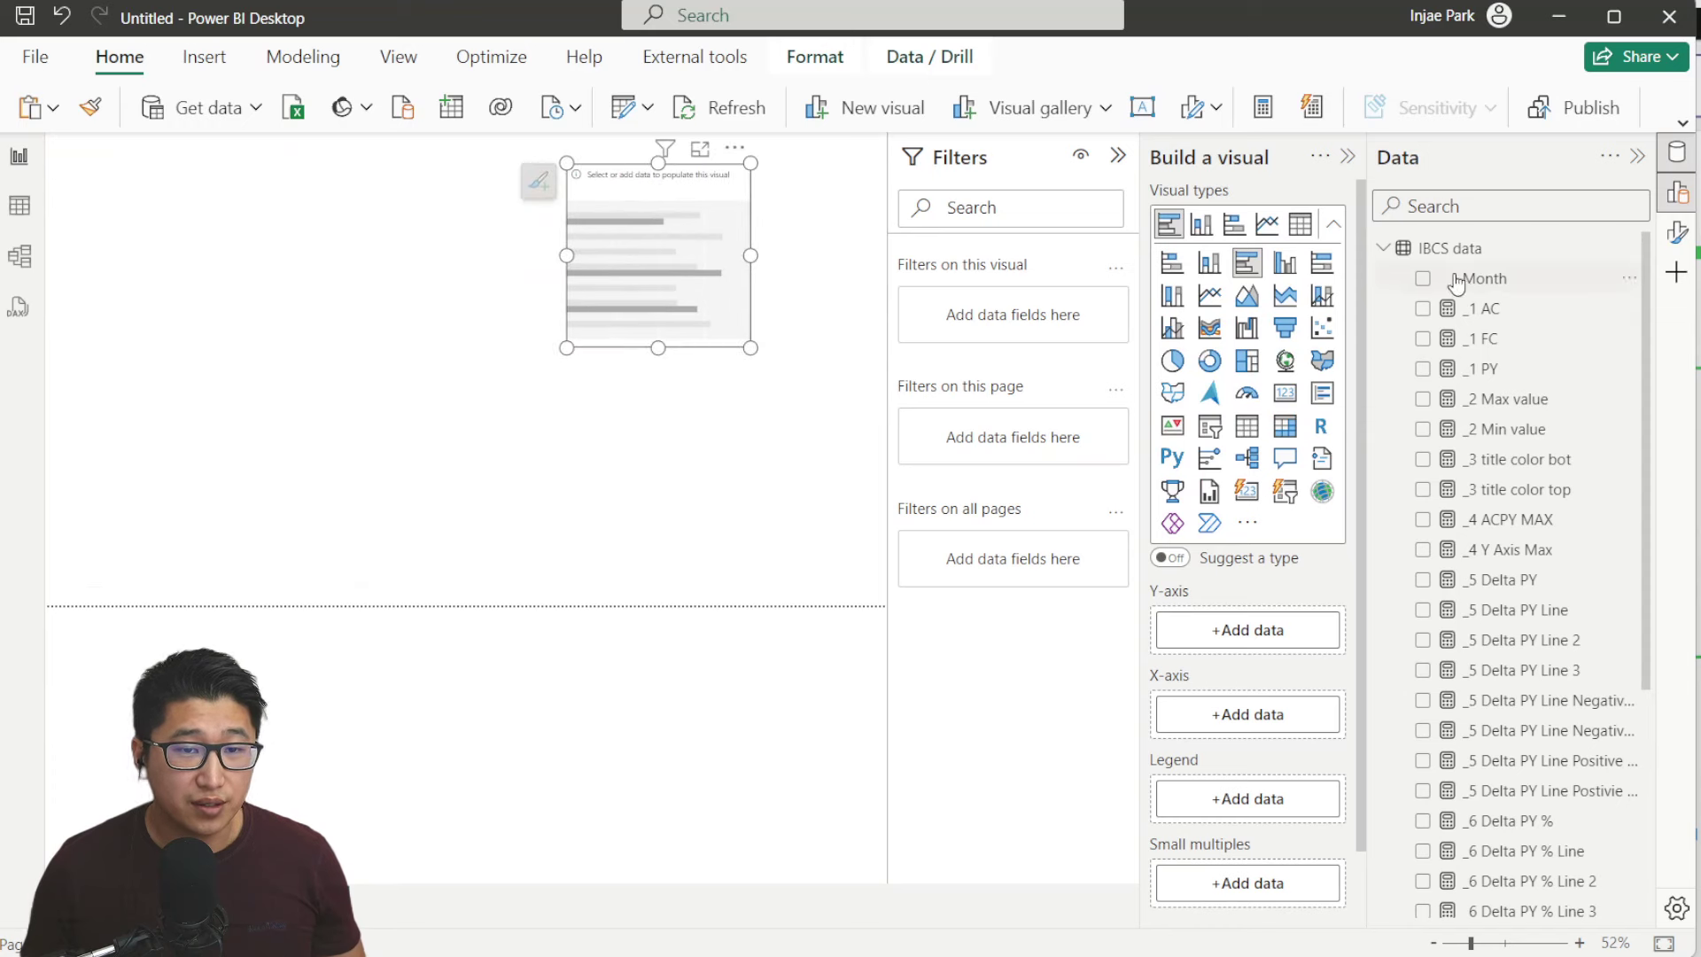
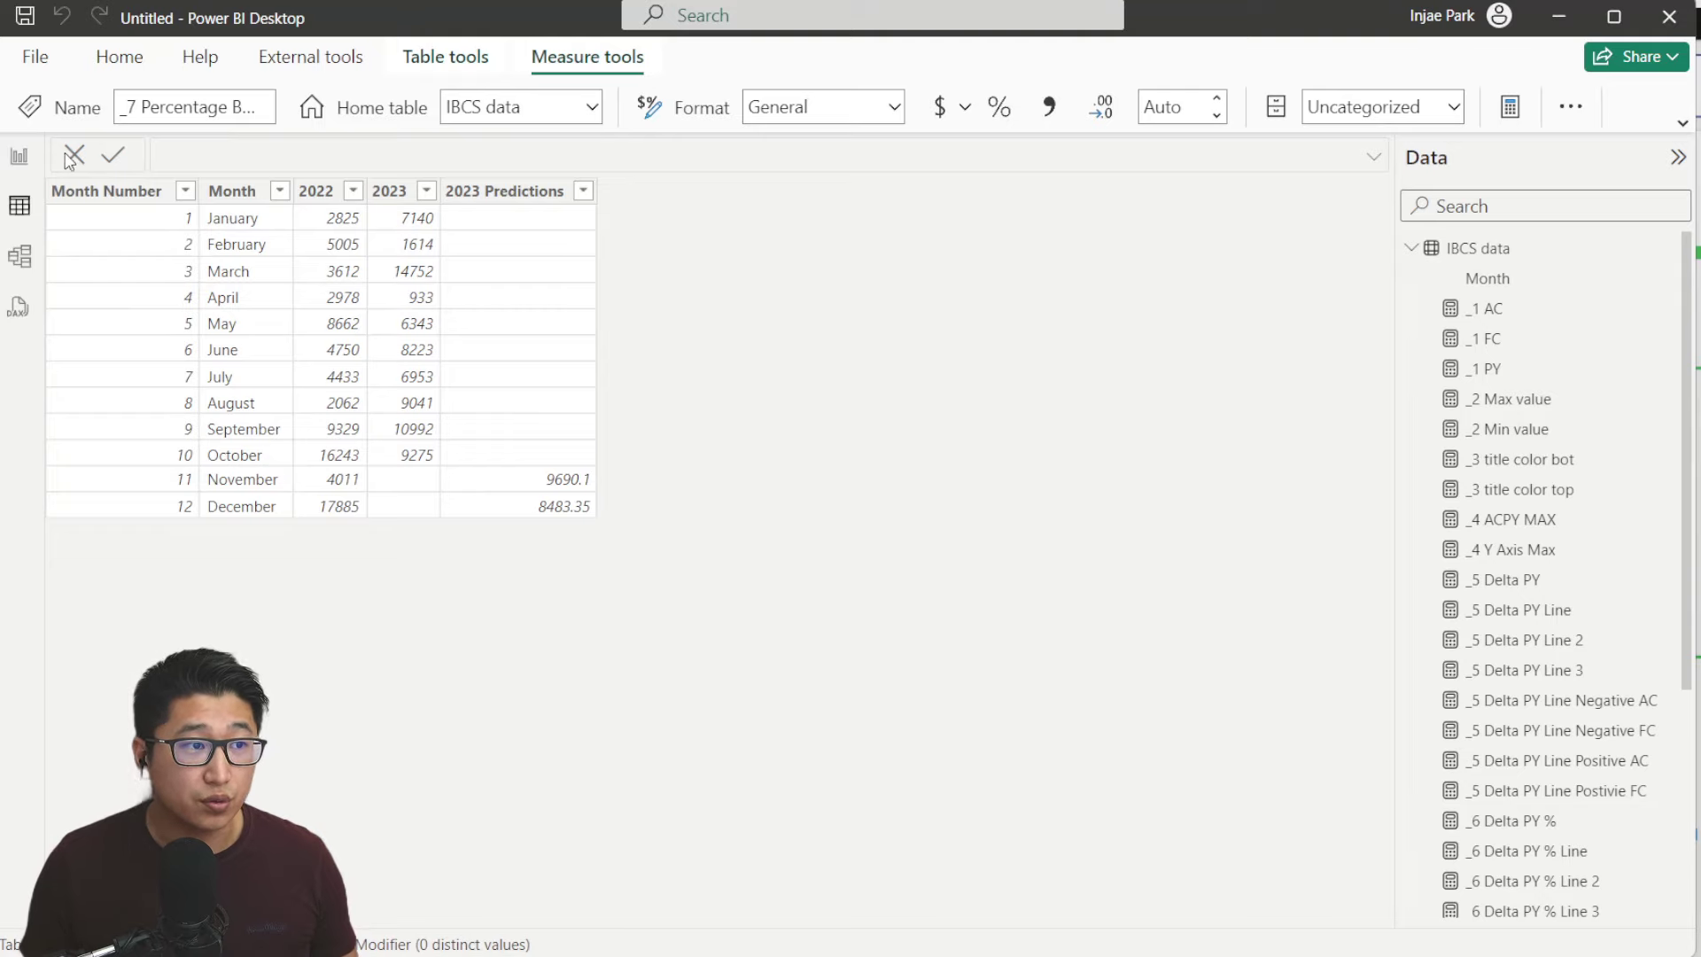
# Examine the reference IBCS Column Chart on the tutorial video page and return to the Power BI report page
pyautogui.click(19, 156)
pyautogui.hotkey('alt', 'Tab')
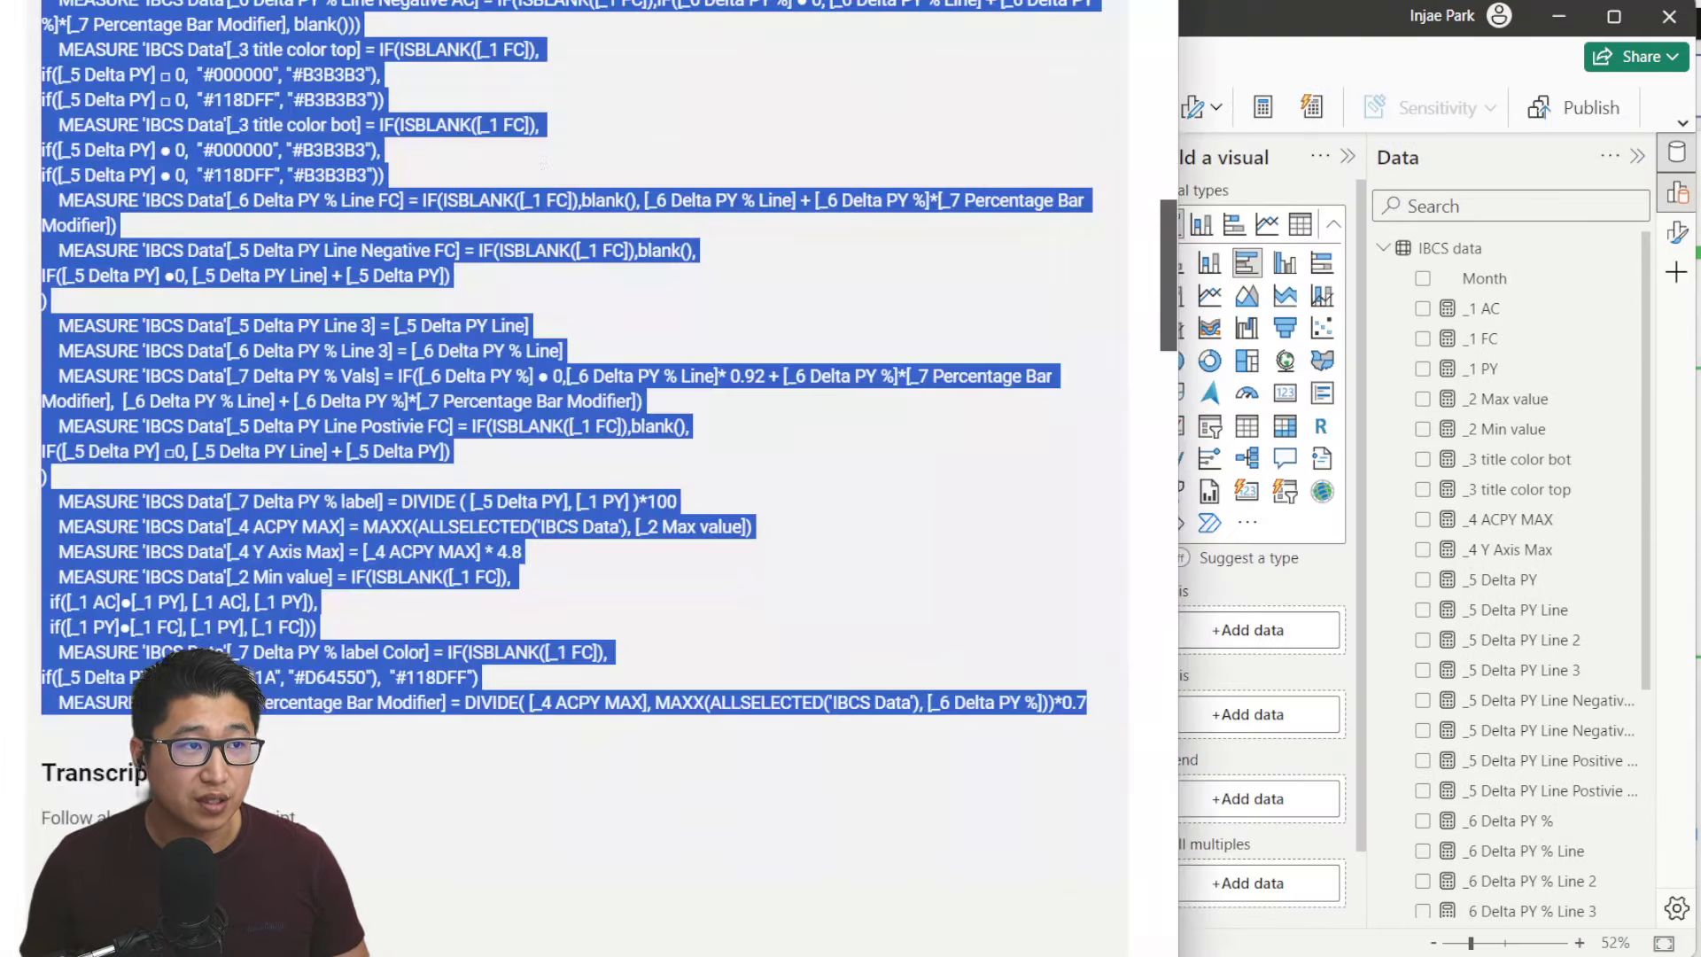
pyautogui.scroll(10, 669, 333)
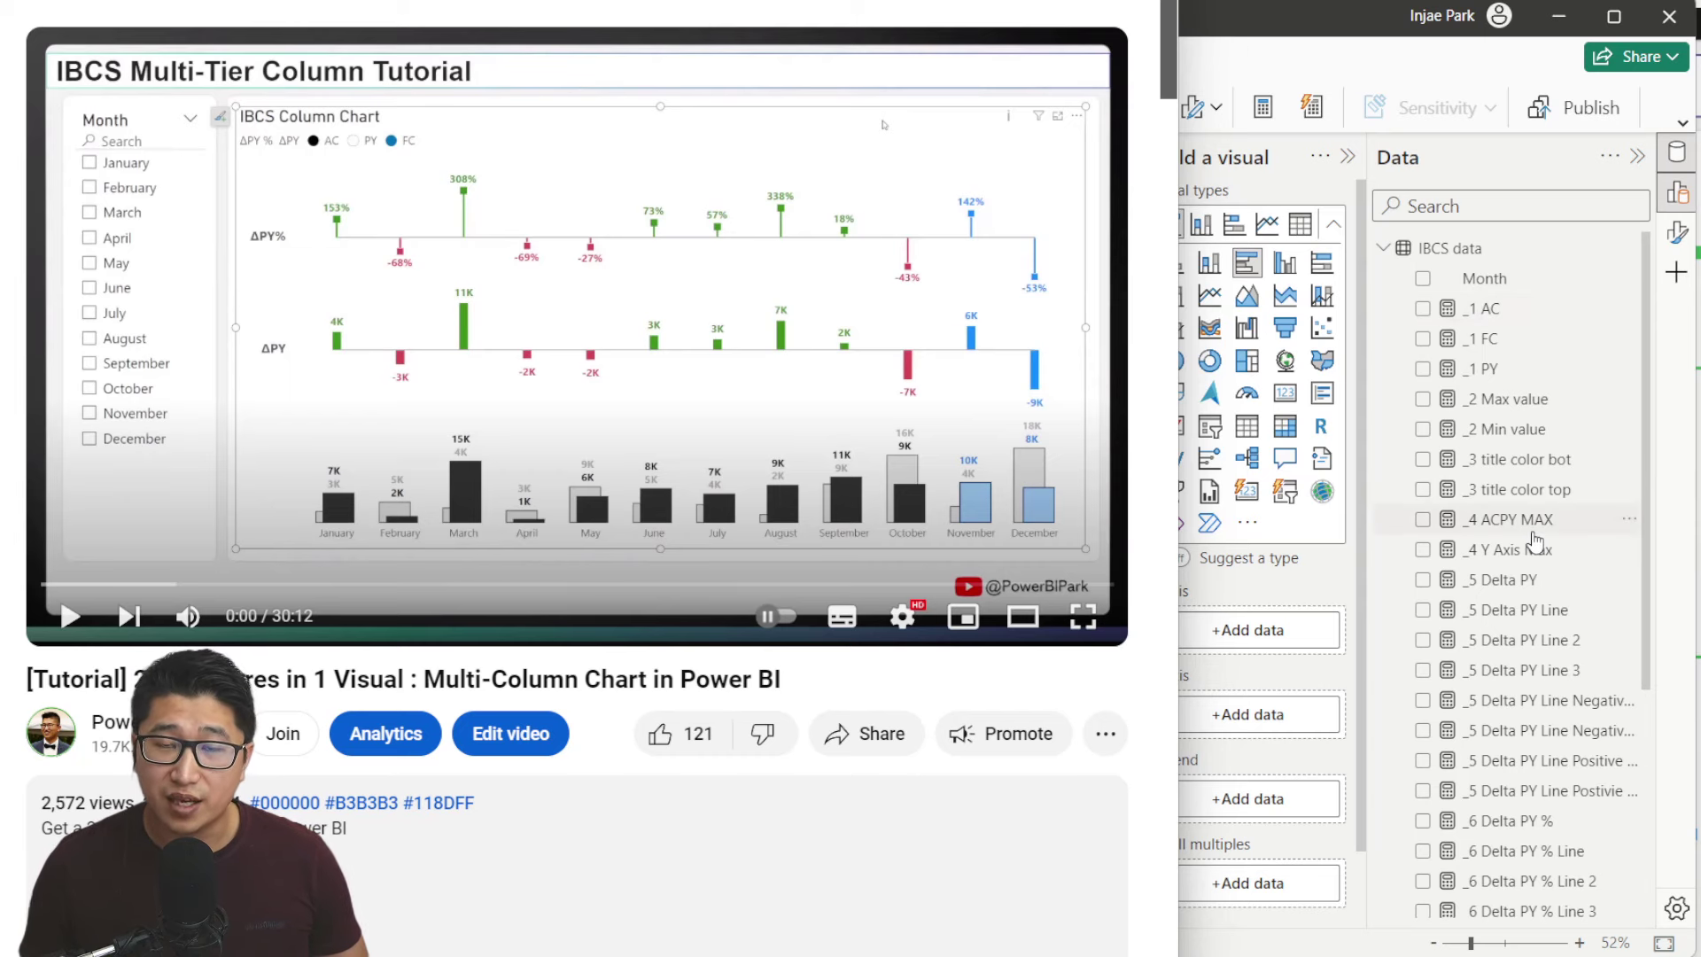
pyautogui.click(1296, 78)
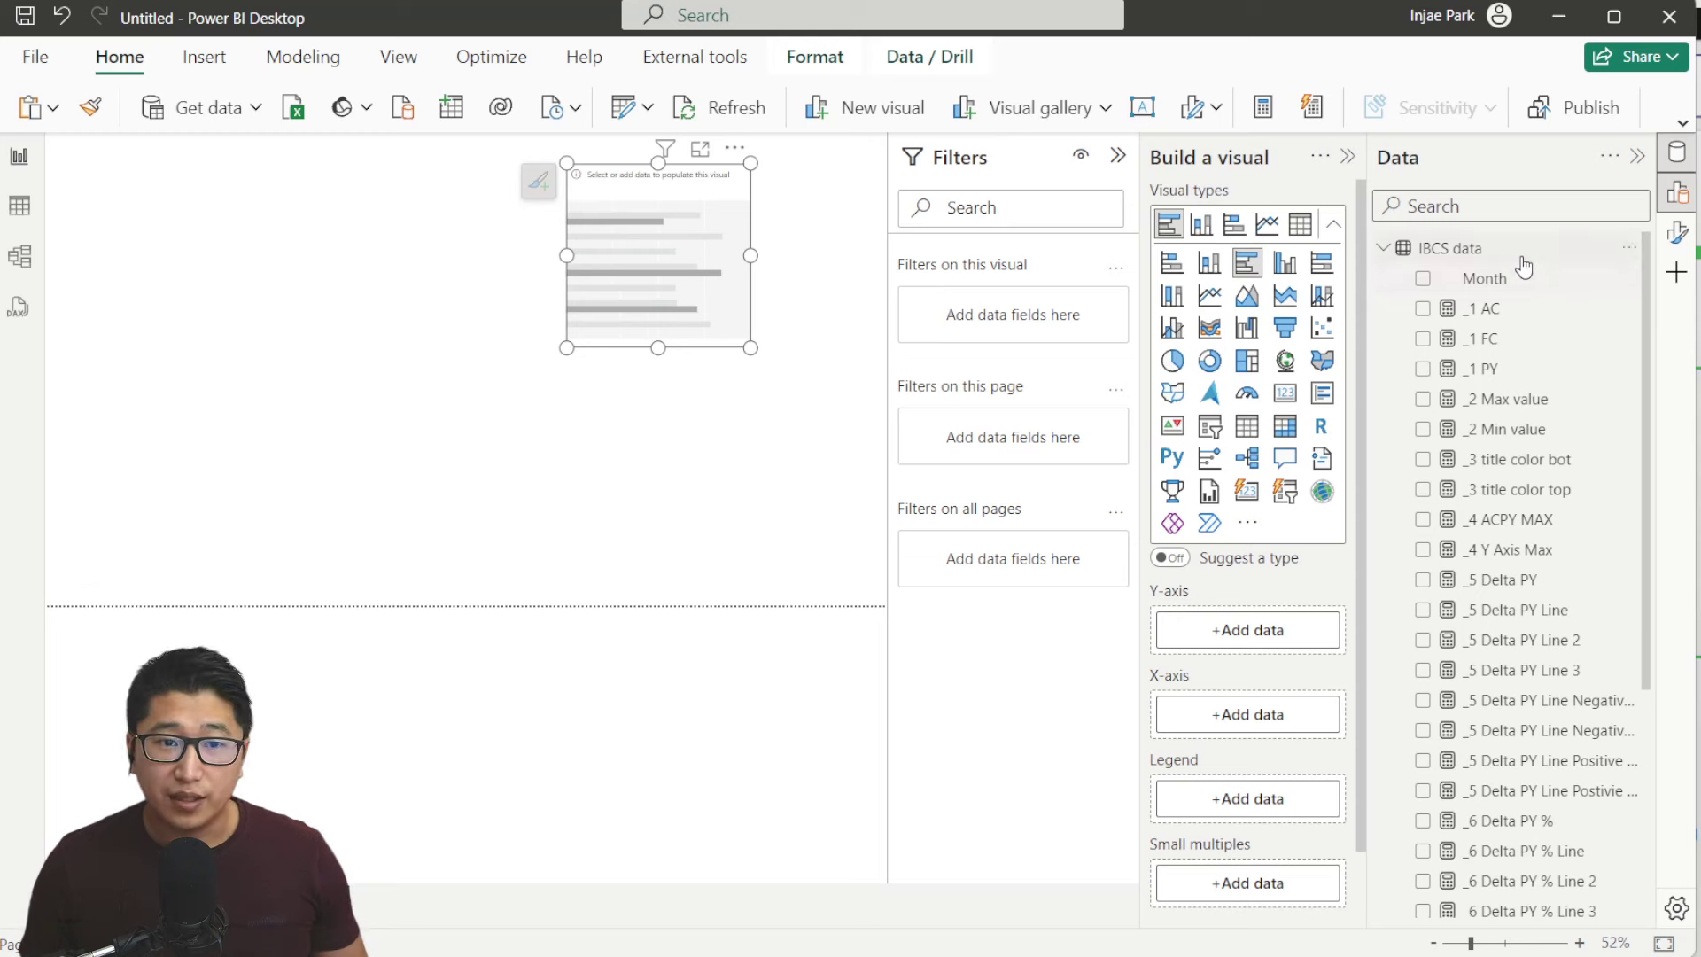
# Sort the Month column by Month Number
pyautogui.click(1538, 282)
pyautogui.click(1346, 107)
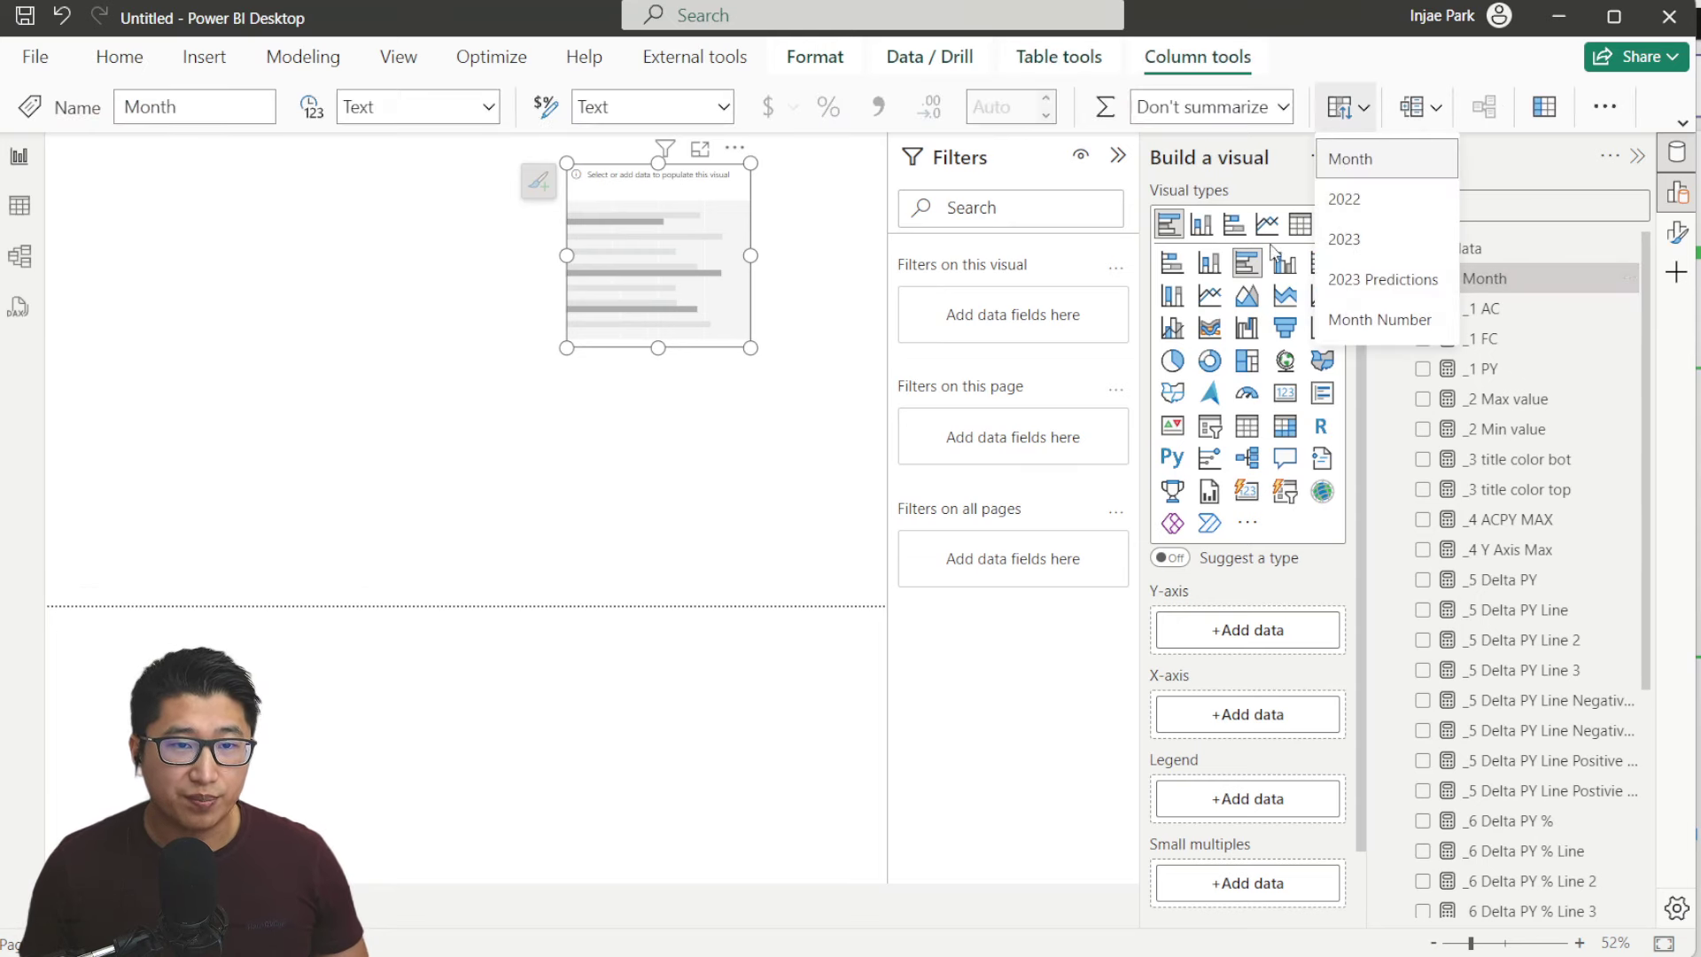
pyautogui.click(1361, 321)
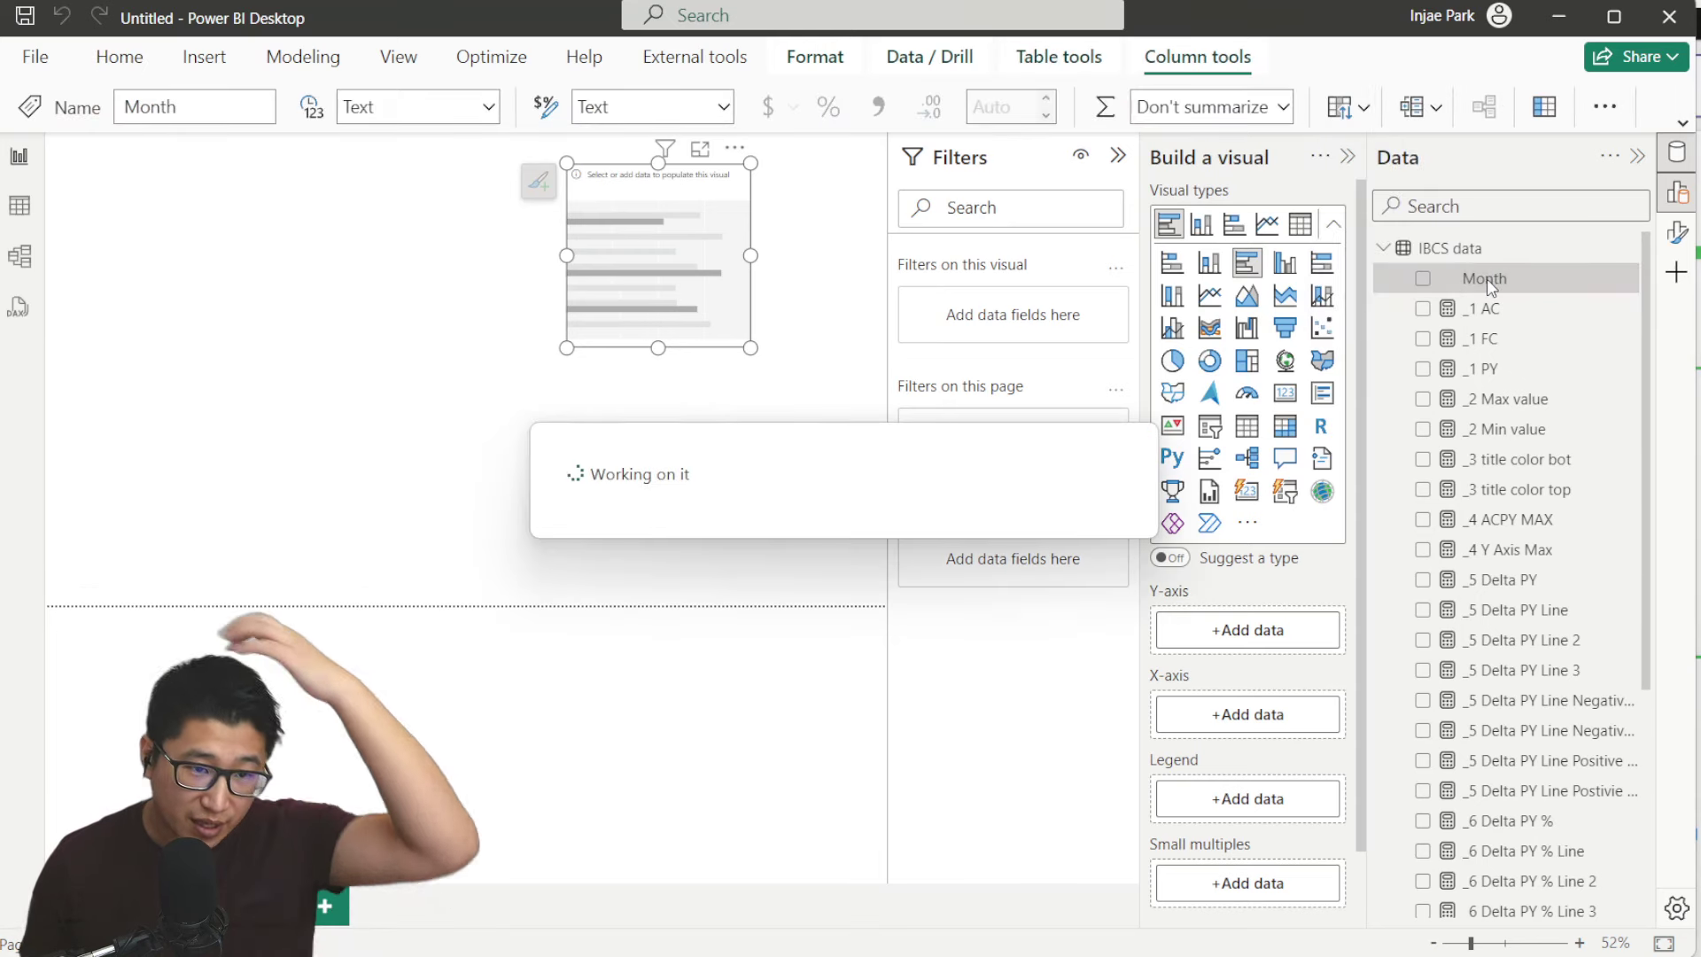
# Assign Month to the bar chart's Y-axis and _1 AC and _1 PY to its X-axis, and enlarge the chart
pyautogui.moveTo(1486, 278); pyautogui.dragTo(1251, 630)
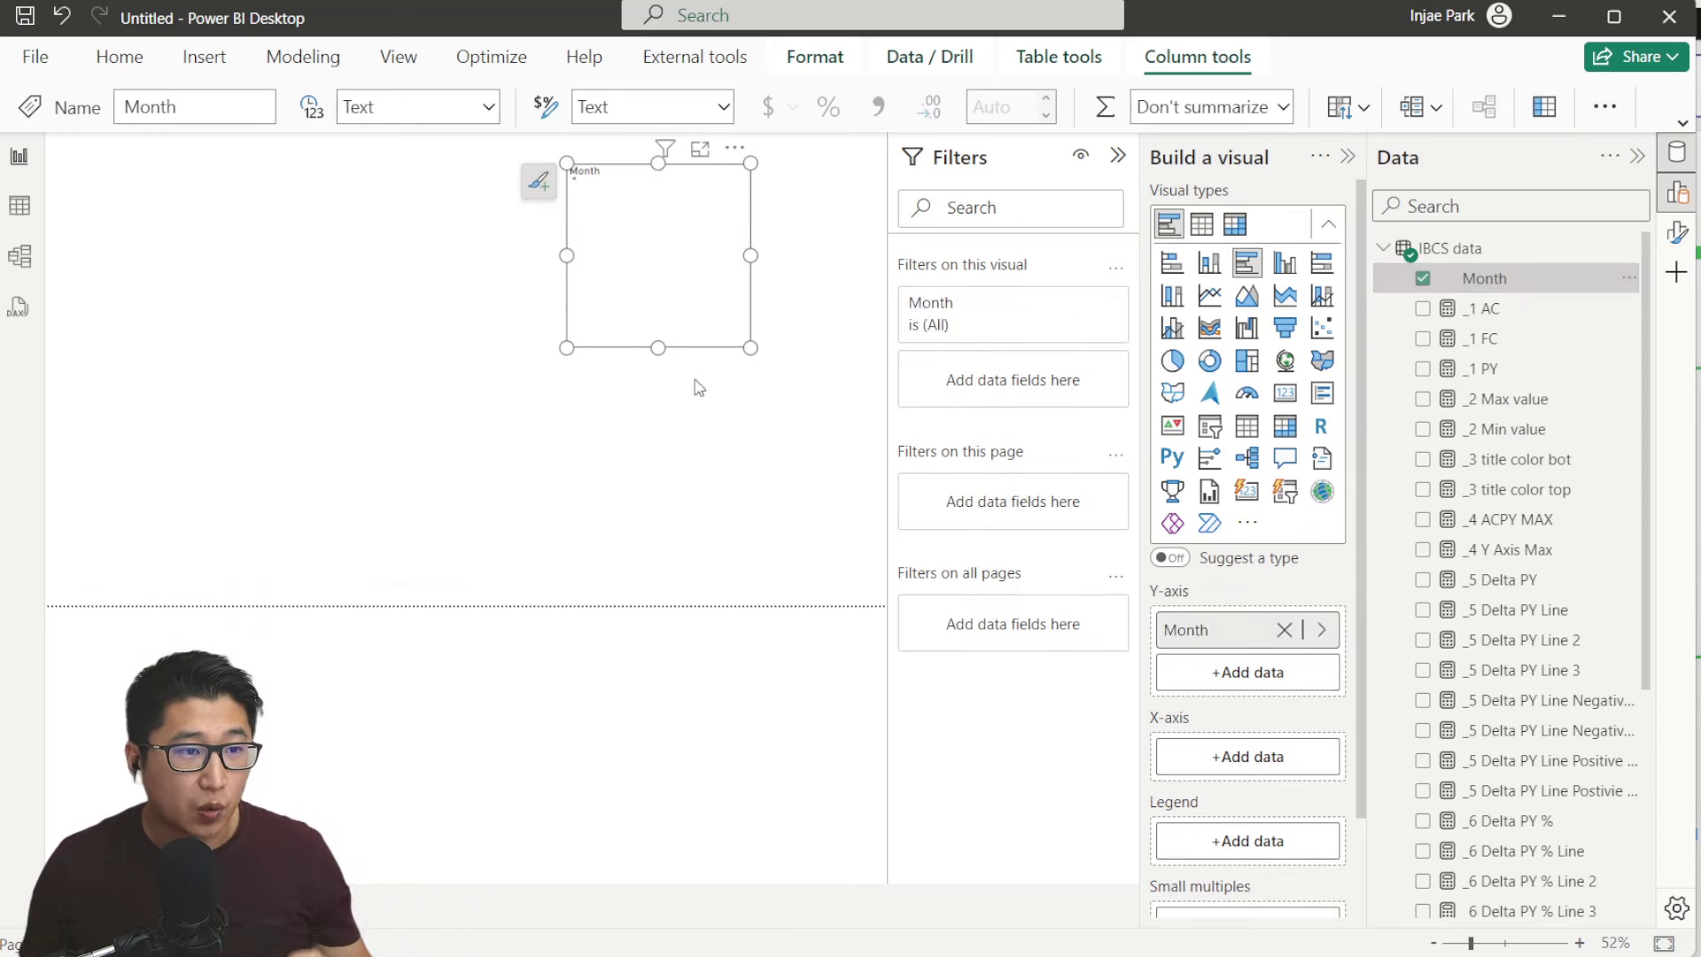
pyautogui.moveTo(571, 350); pyautogui.dragTo(193, 505)
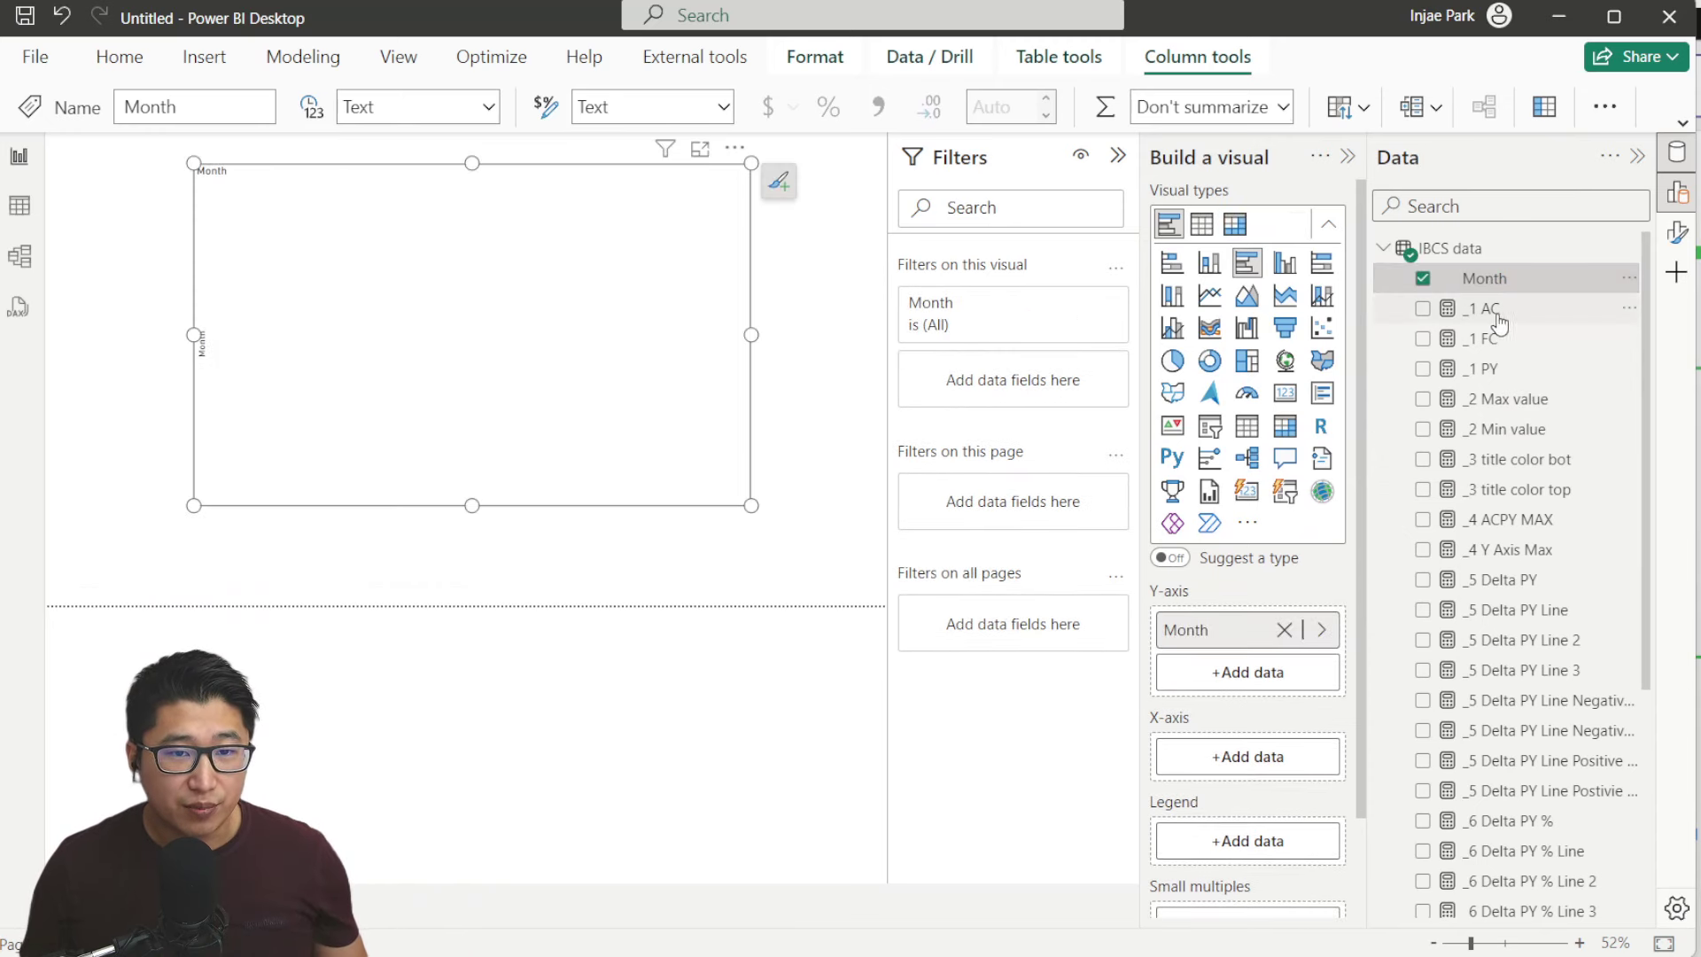
pyautogui.moveTo(1497, 310); pyautogui.dragTo(1264, 759)
pyautogui.moveTo(1497, 309); pyautogui.dragTo(1283, 660)
pyautogui.moveTo(1497, 368); pyautogui.dragTo(1240, 639)
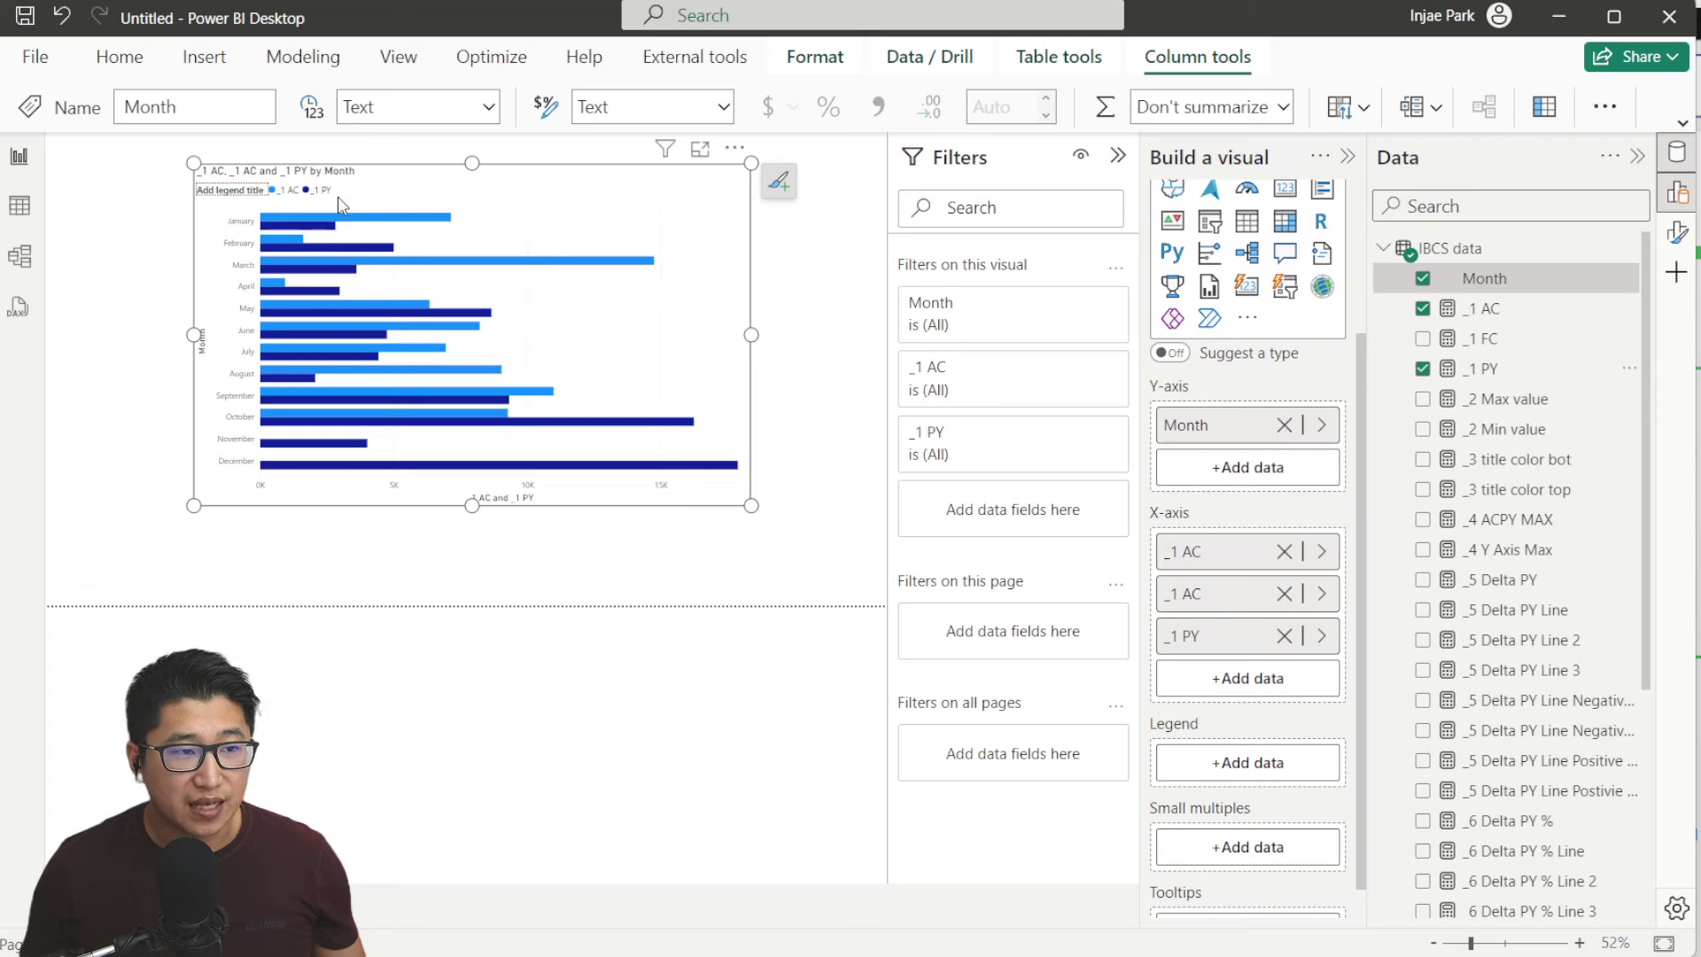
pyautogui.click(1118, 156)
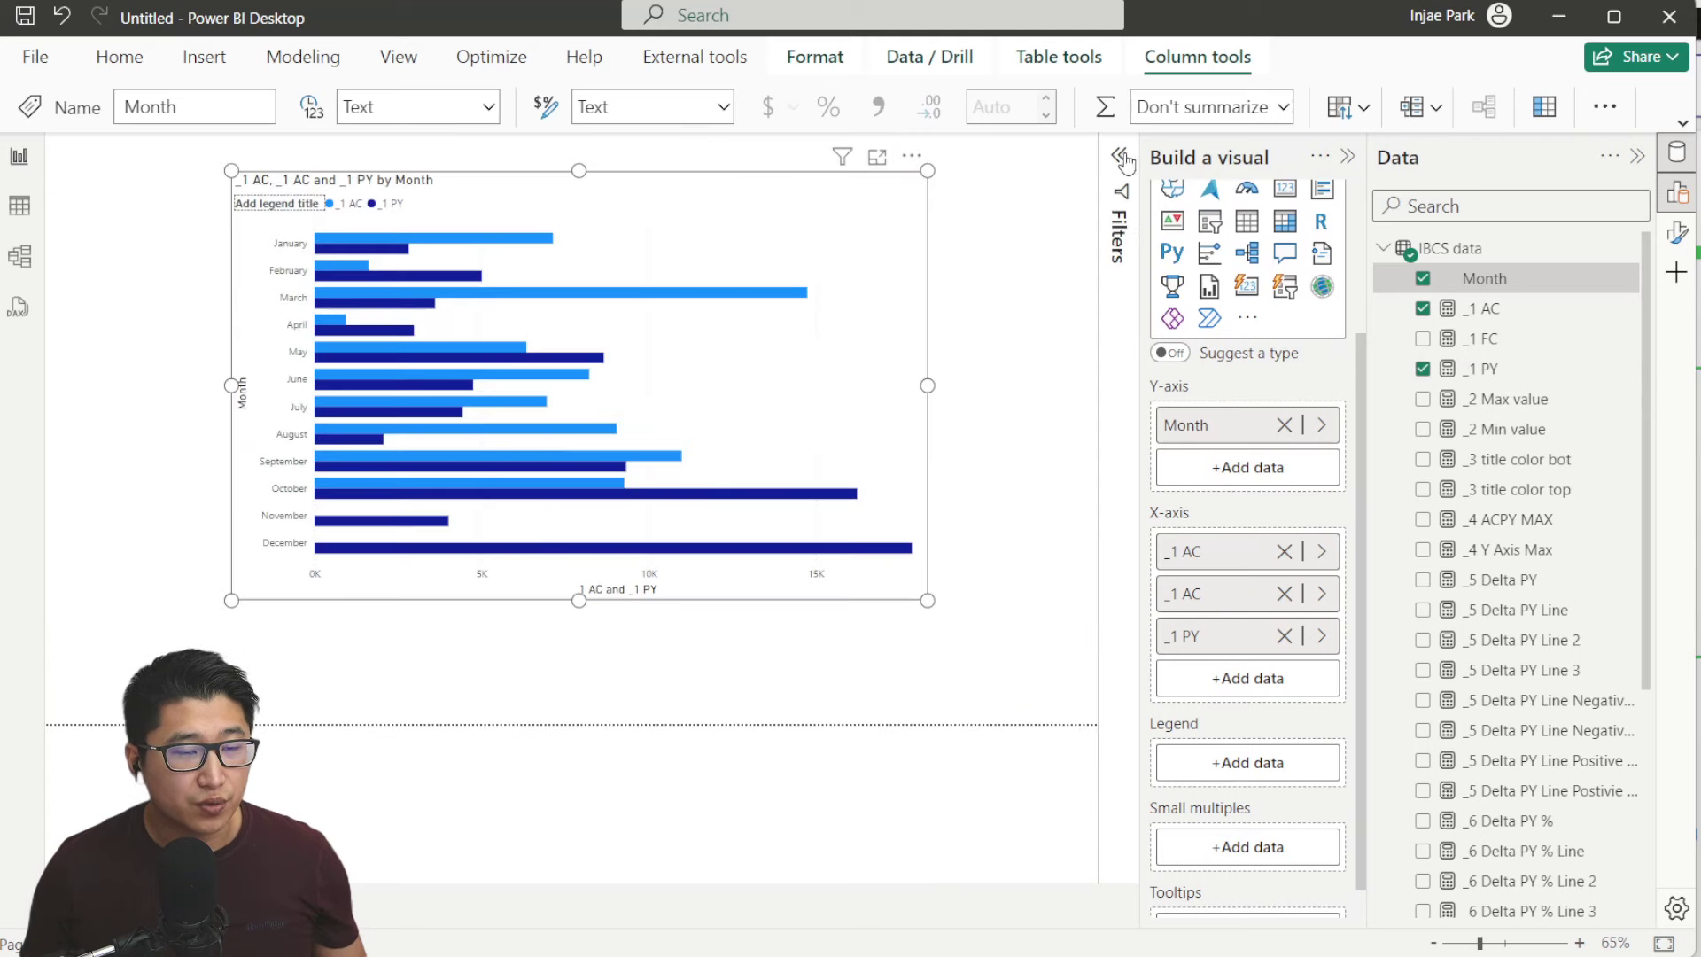
# Examine the DAX formulas of the _1 AC, _1 FC and _1 PY measures at an enlarged text size
pyautogui.click(1546, 310)
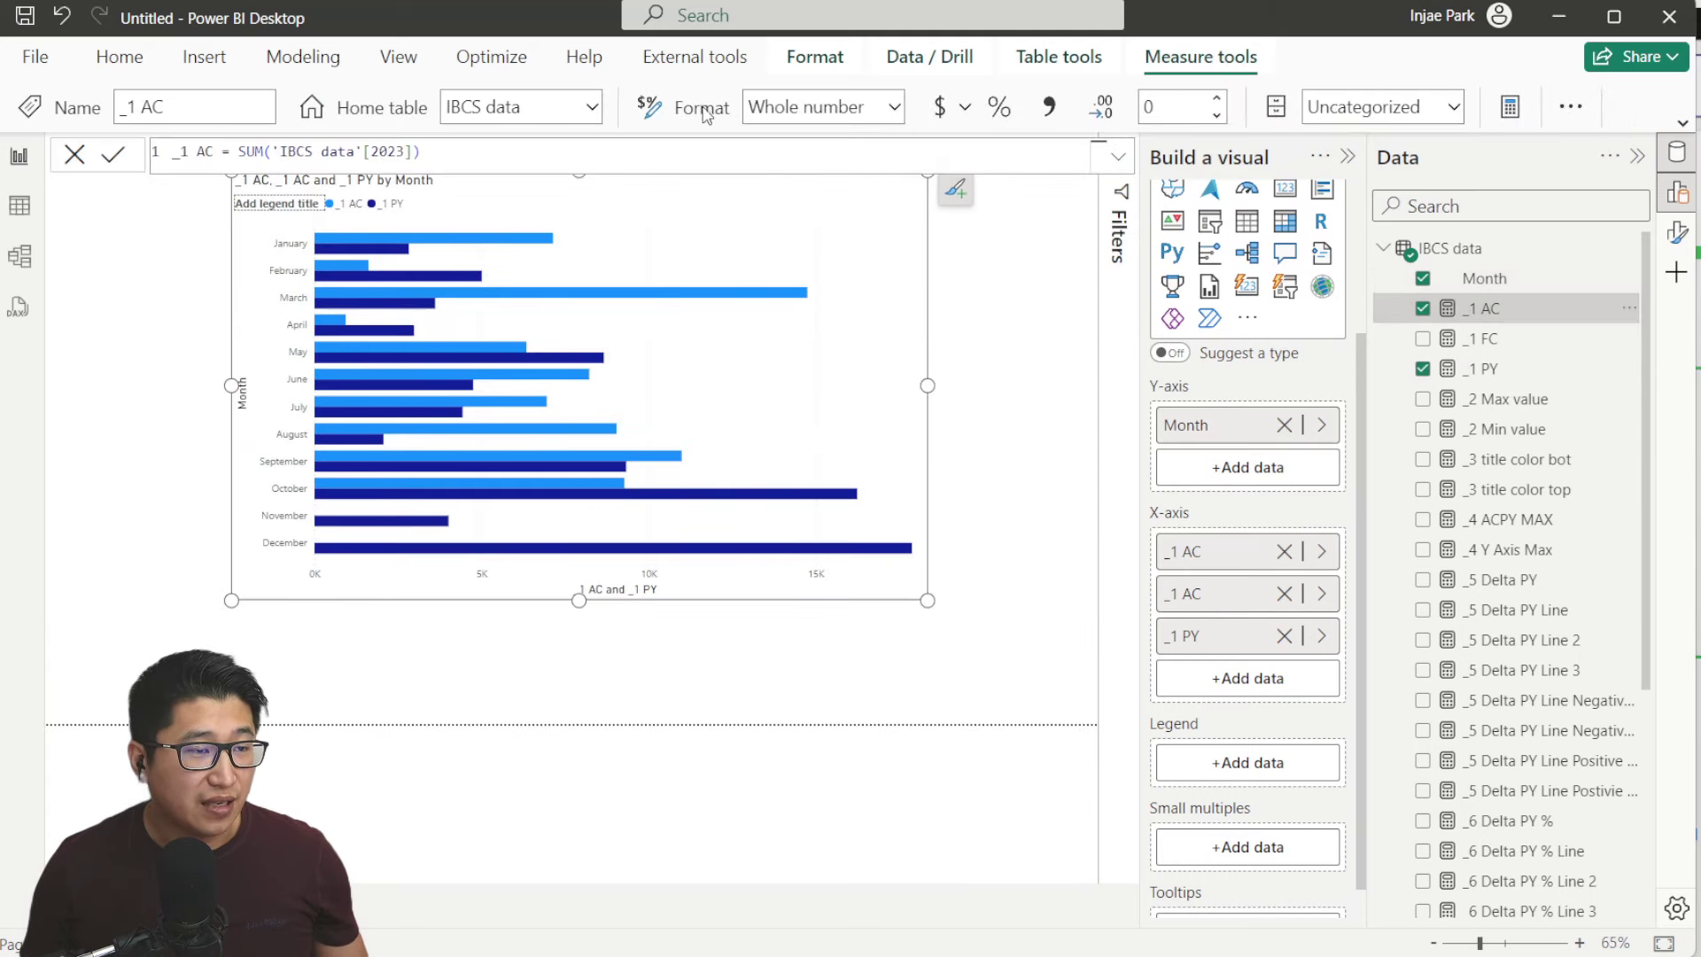
pyautogui.click(743, 158)
pyautogui.scroll(5, 744, 158)
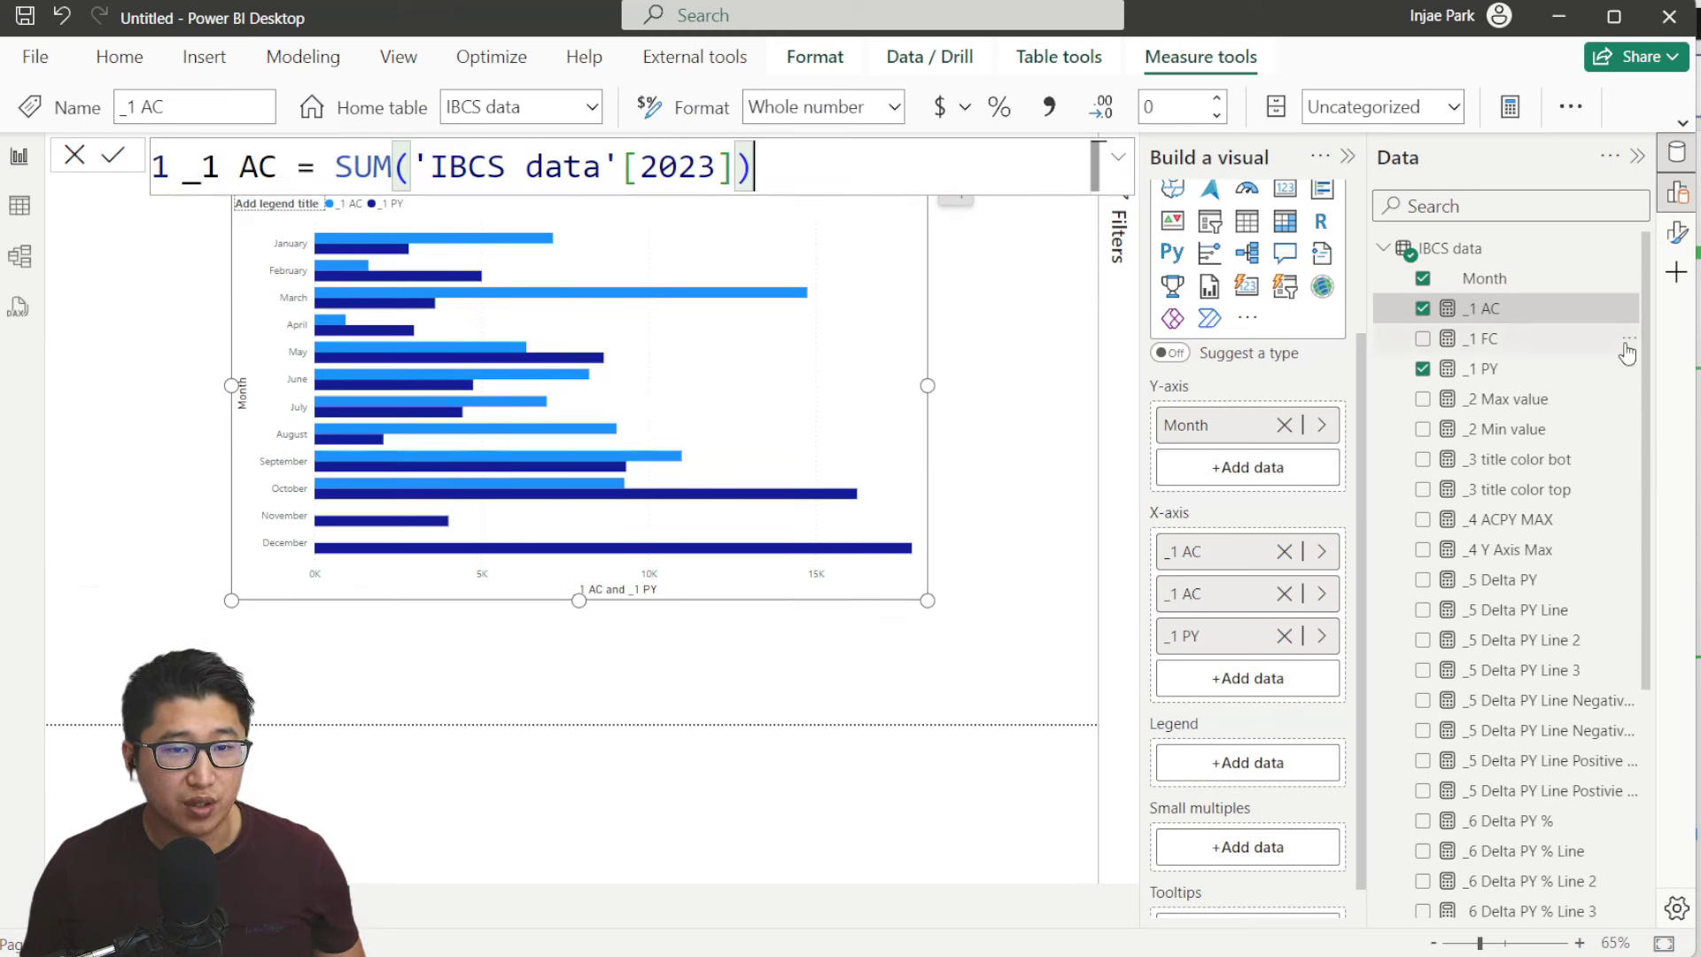
pyautogui.click(1475, 338)
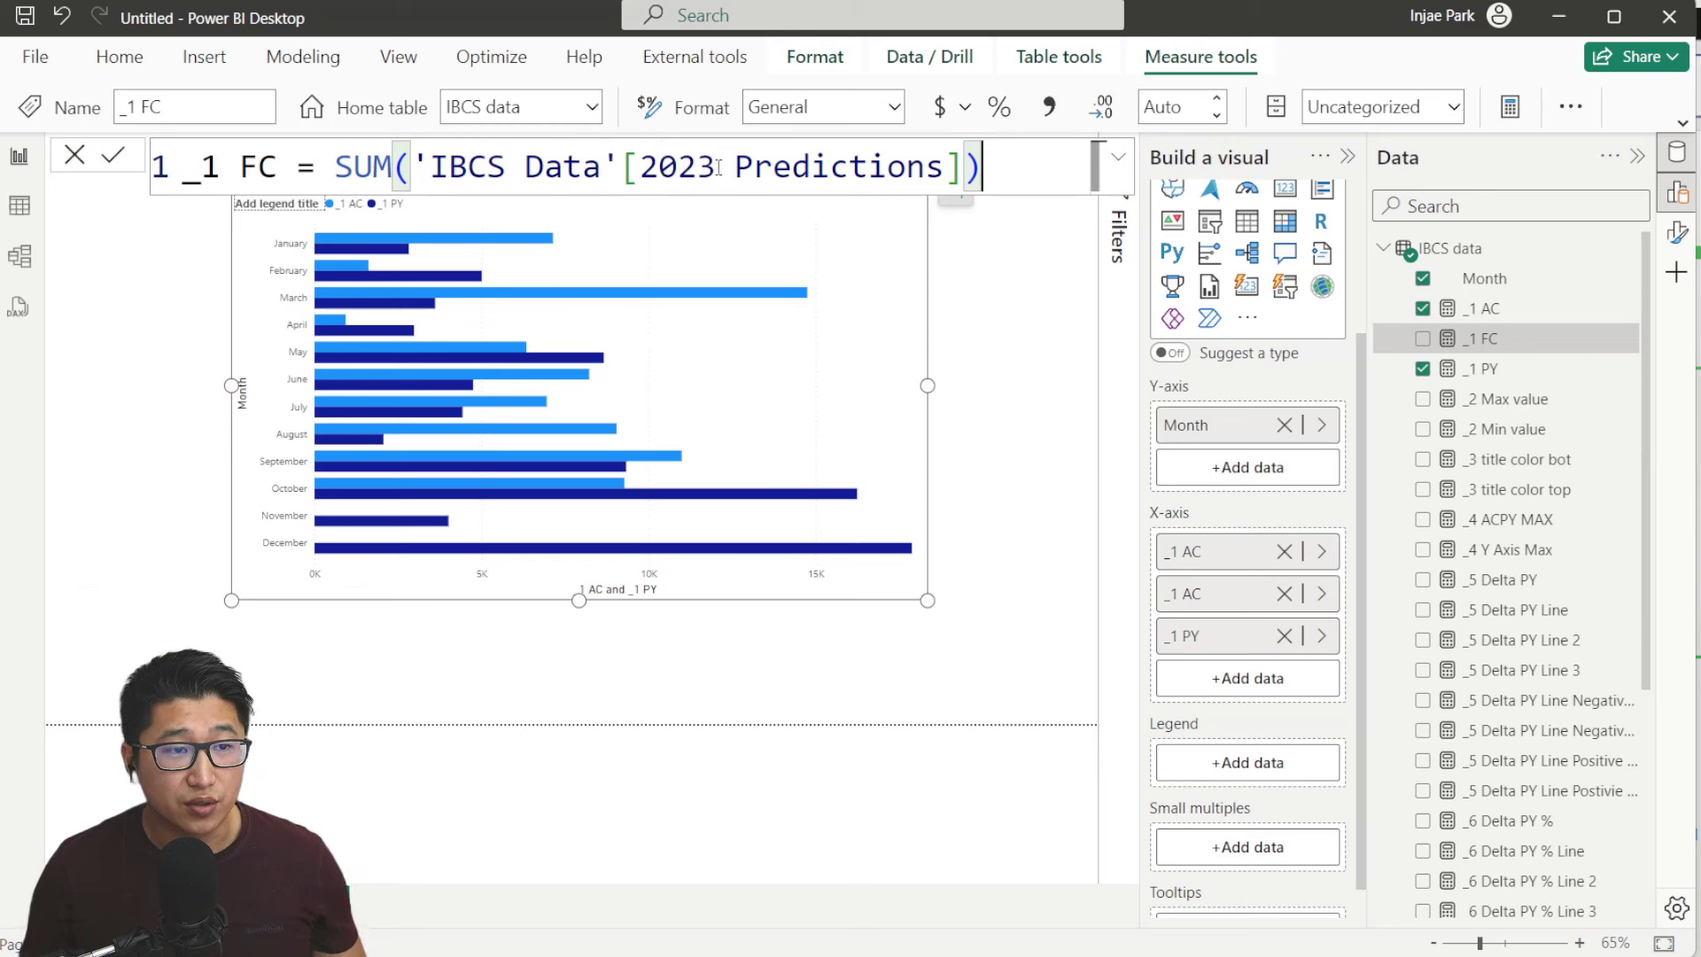
pyautogui.click(1530, 370)
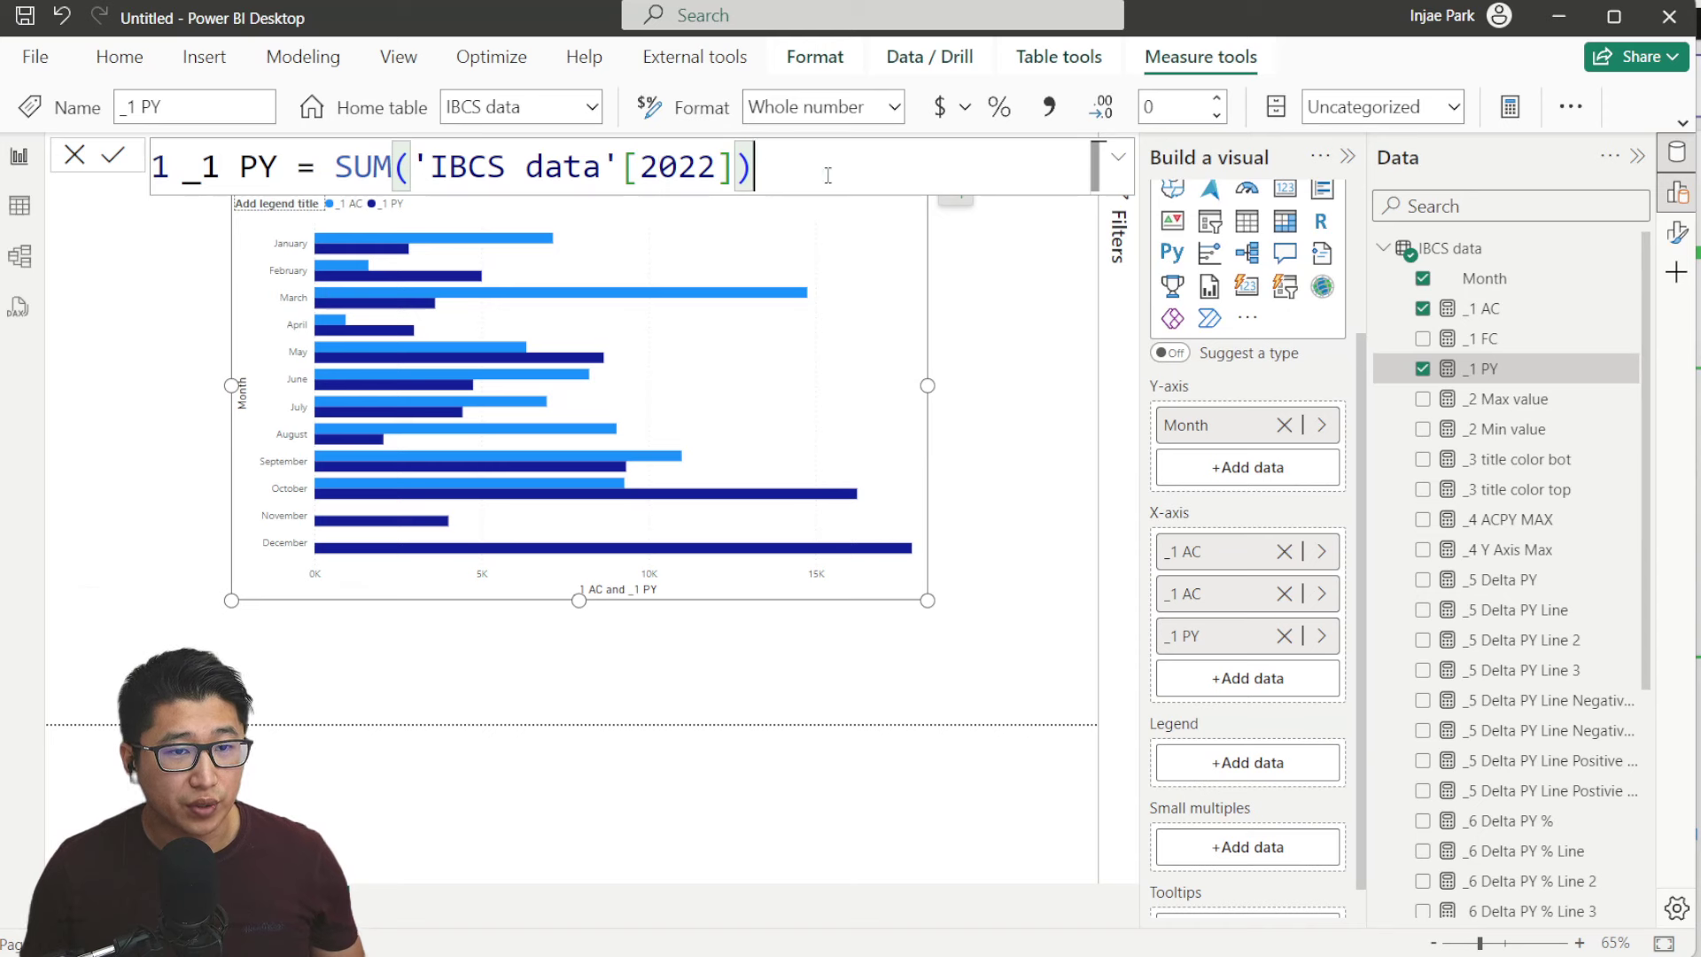
# Replace the duplicate _1 AC on the X-axis with _1 FC and enlarge the chart to nearly fill the page
pyautogui.click(1283, 593)
pyautogui.moveTo(1528, 340); pyautogui.dragTo(1258, 652)
pyautogui.click(76, 156)
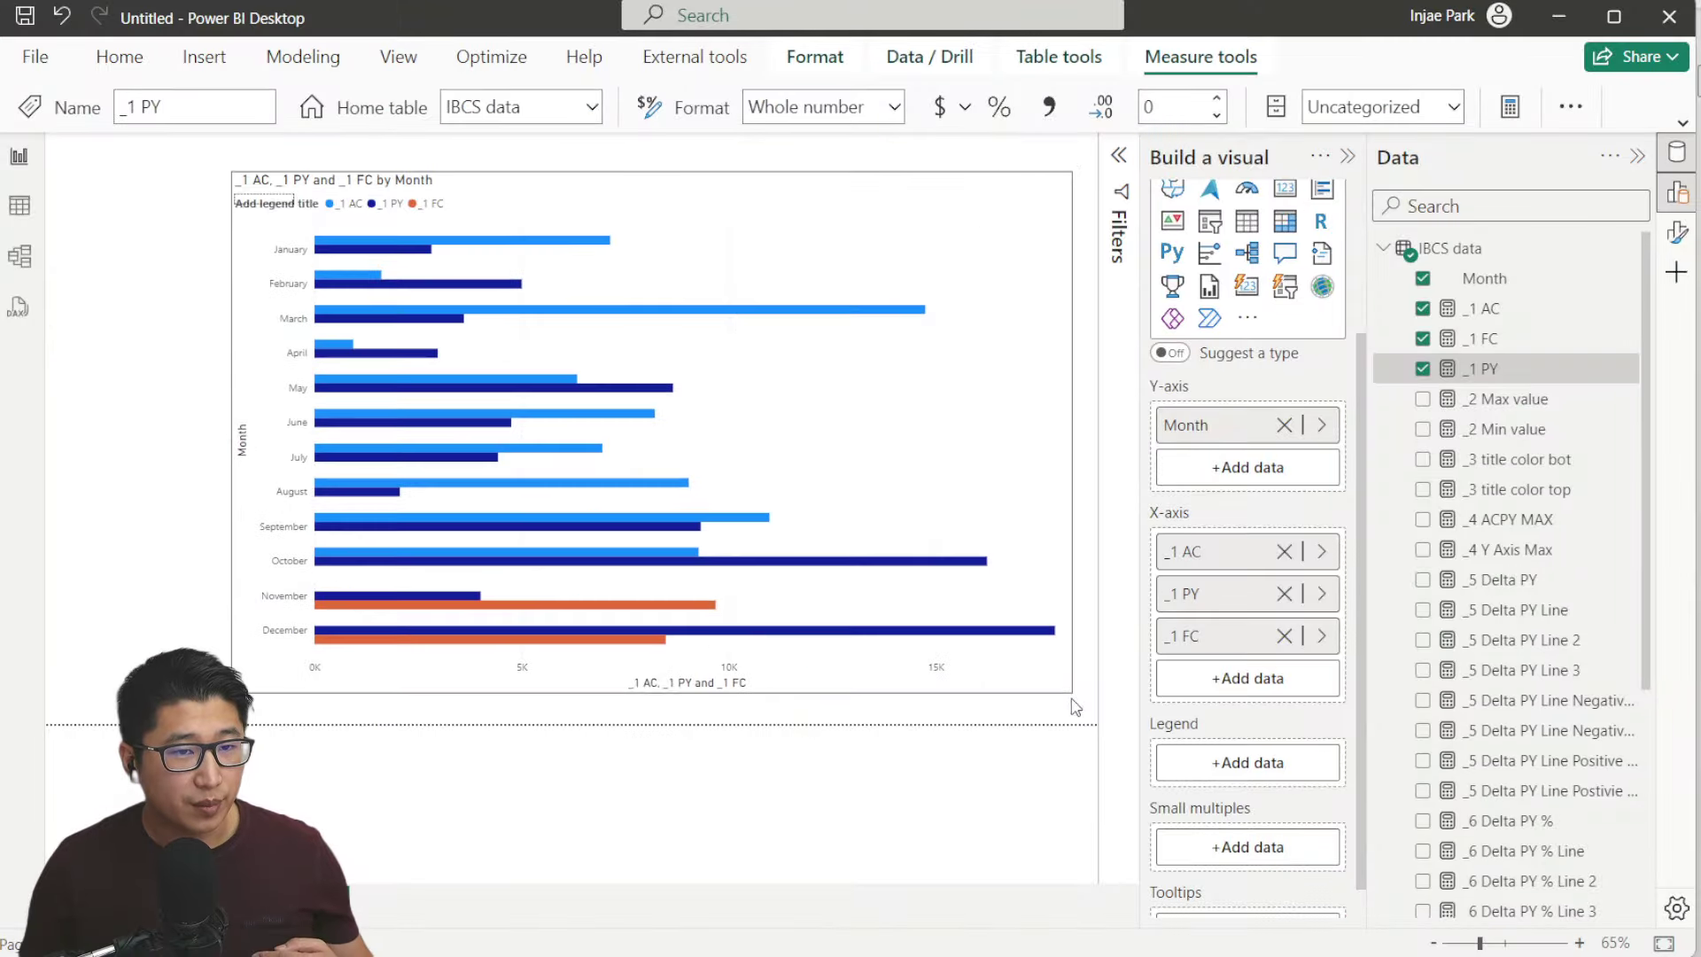
pyautogui.moveTo(232, 167); pyautogui.dragTo(67, 145)
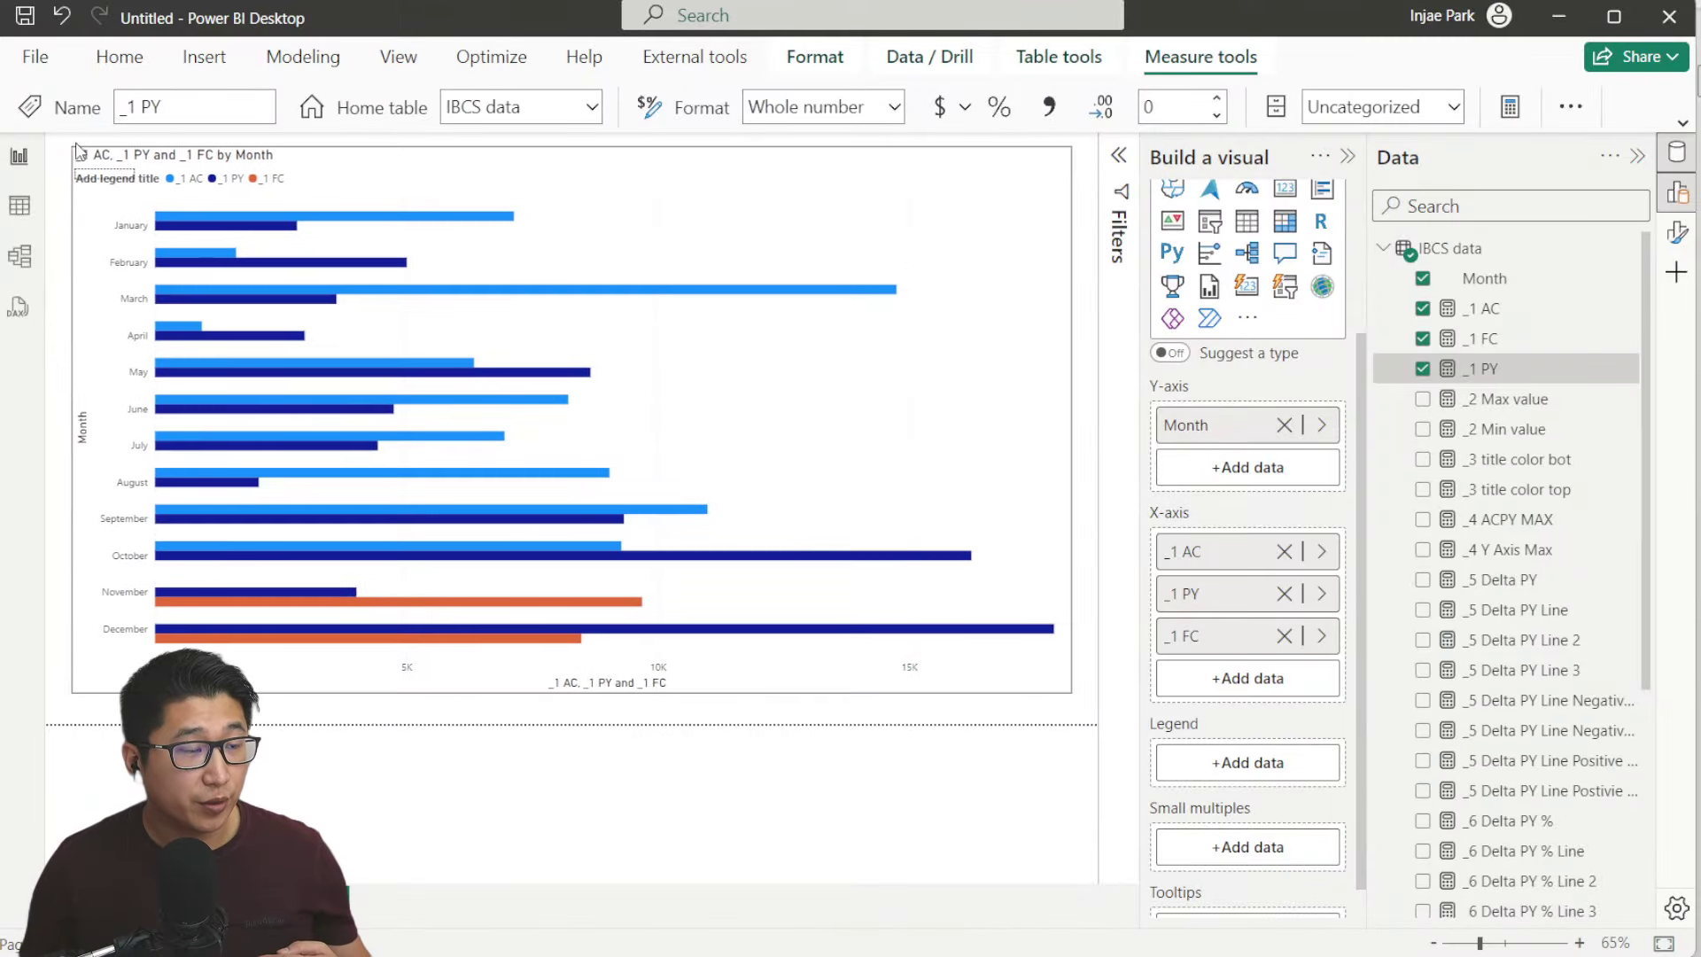
# Turn on overlap for the chart's bars and set the space between series to 50%
pyautogui.click(1348, 159)
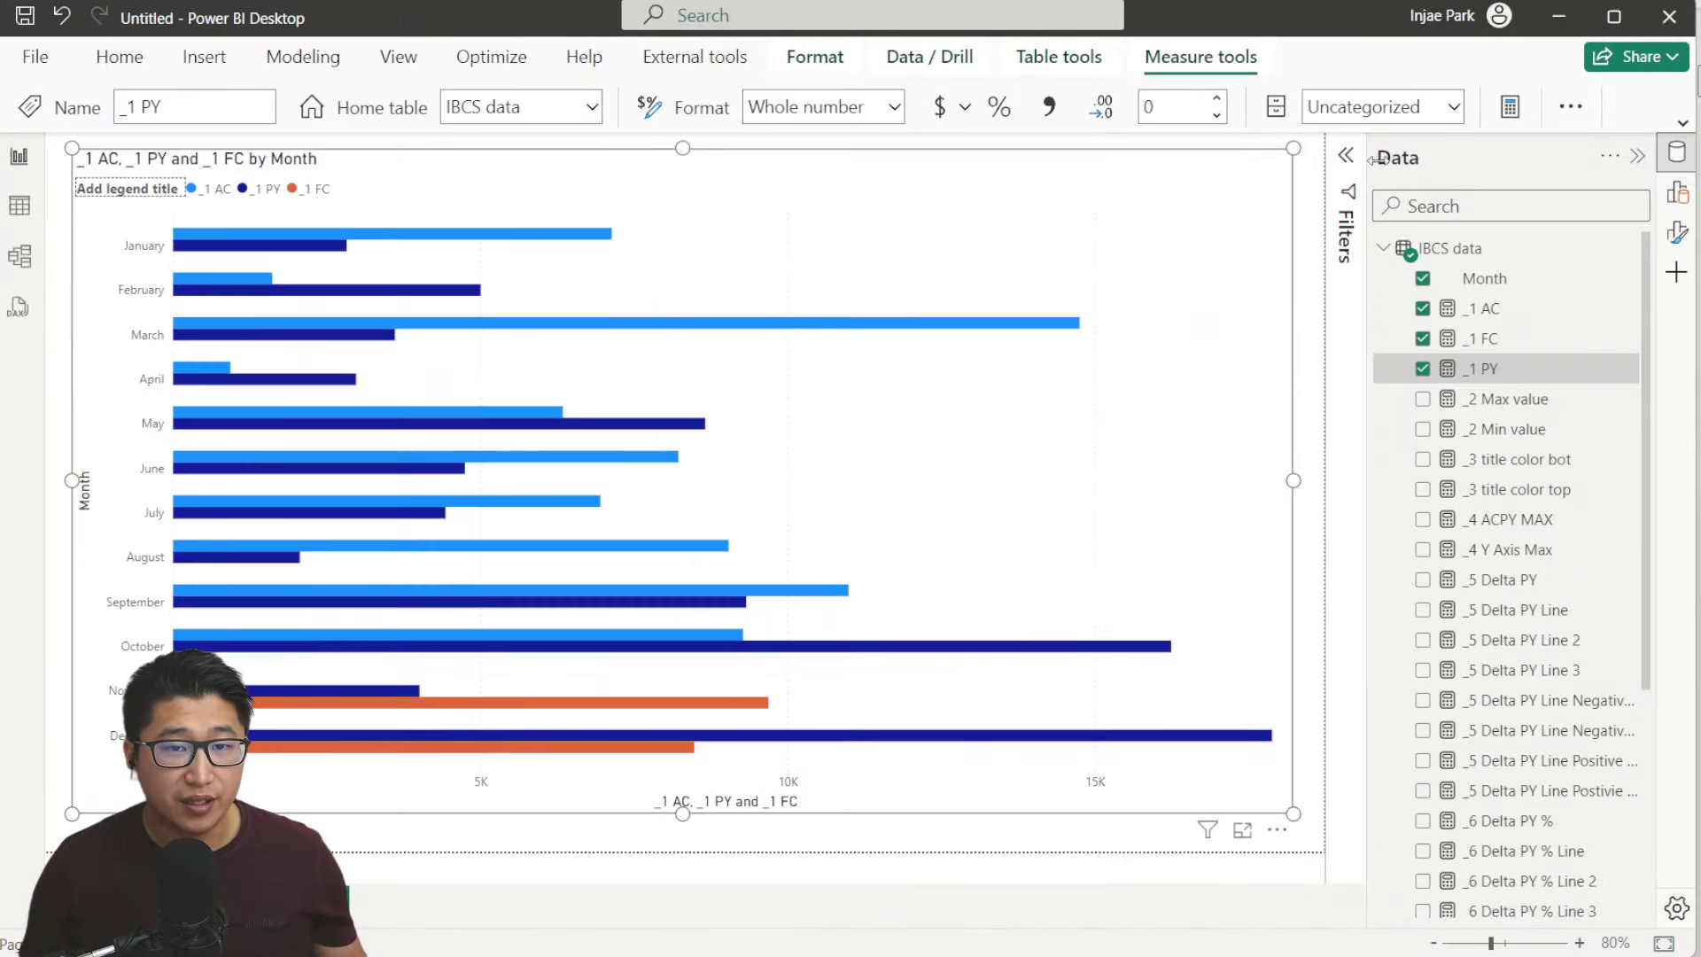
pyautogui.click(1678, 228)
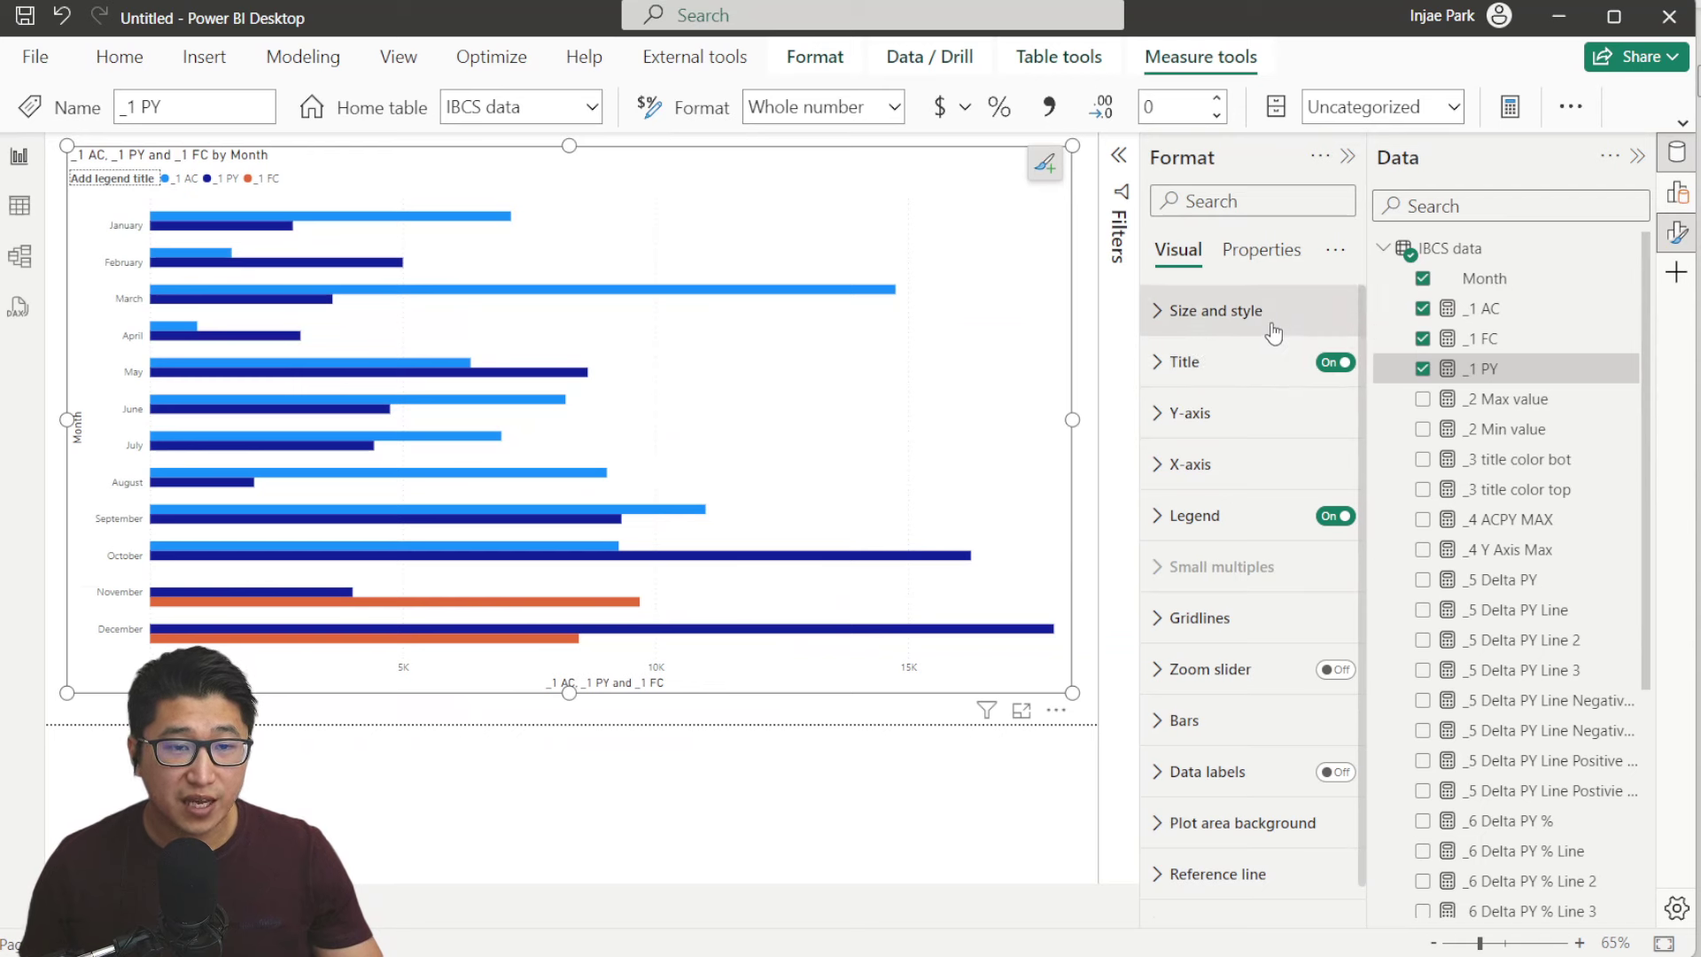
pyautogui.scroll(-1, 1274, 332)
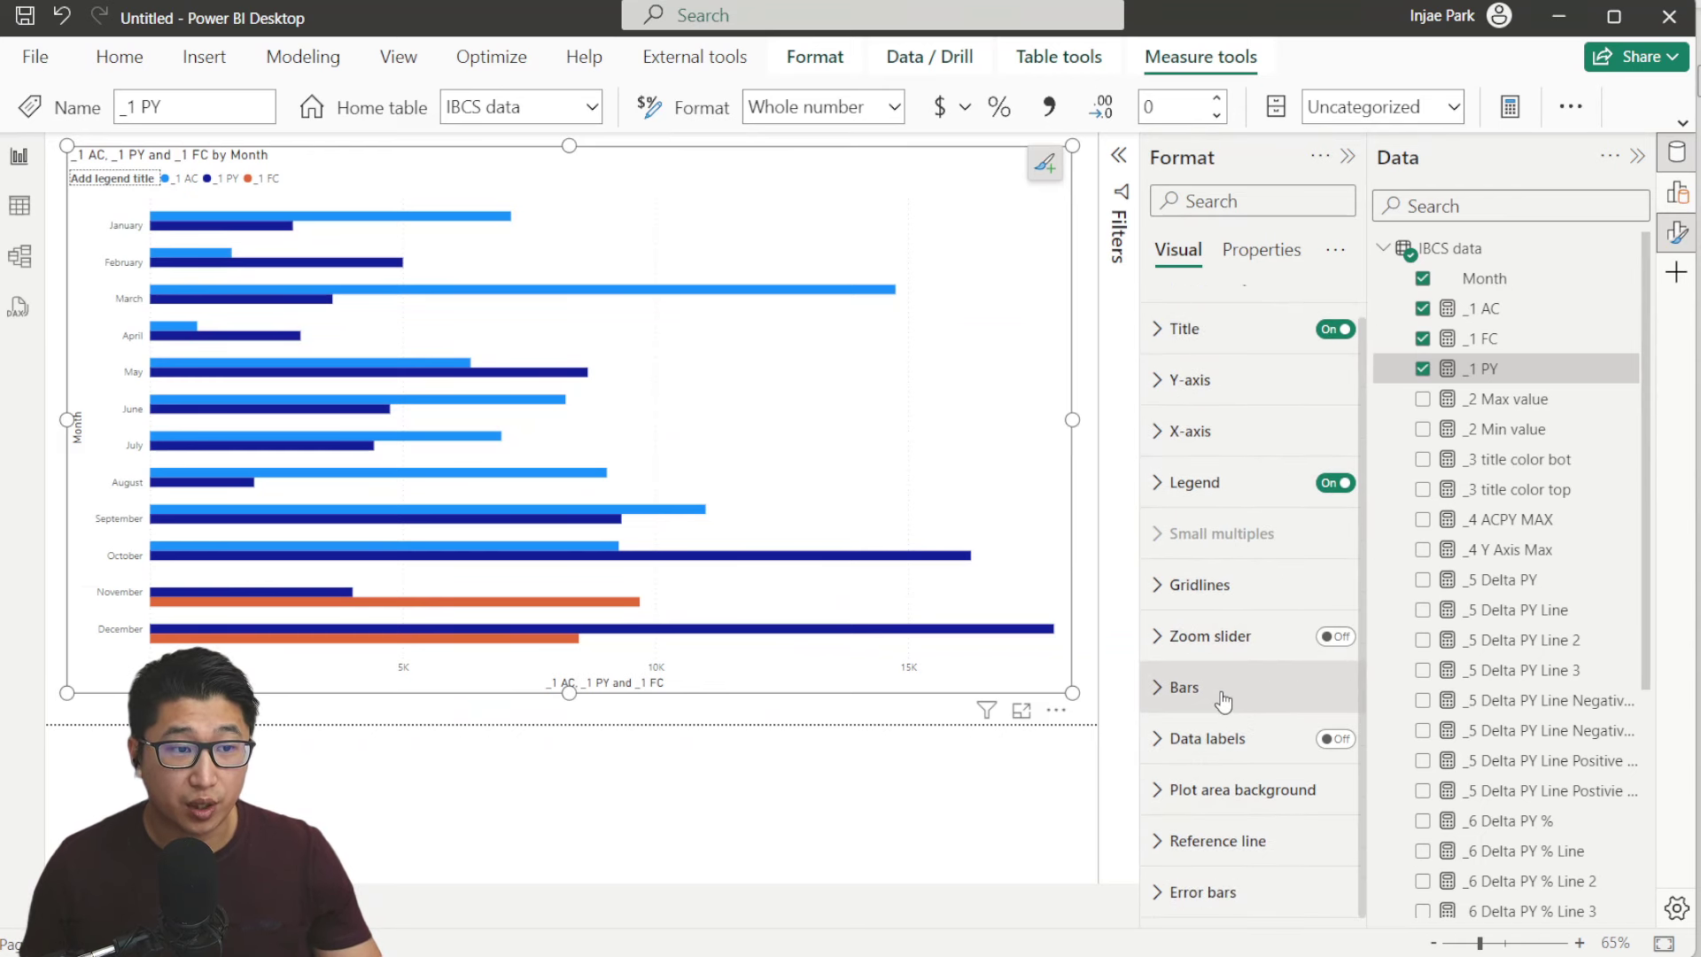
pyautogui.click(1184, 687)
pyautogui.scroll(-10, 1276, 449)
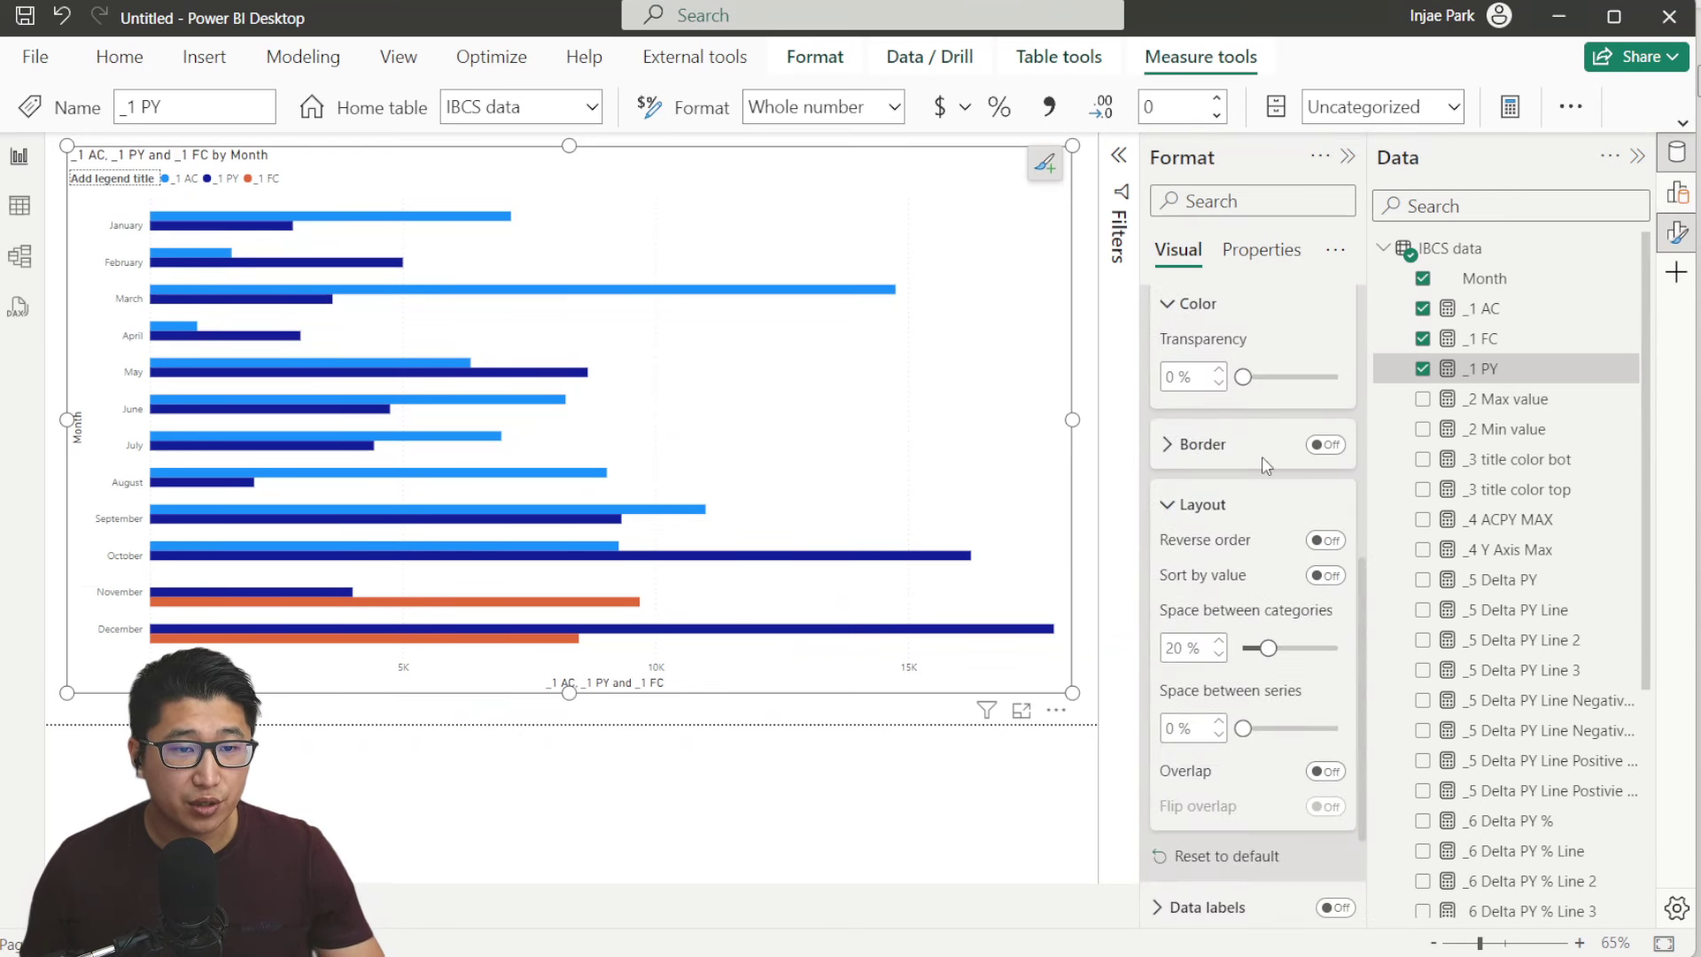
pyautogui.scroll(3, 1263, 443)
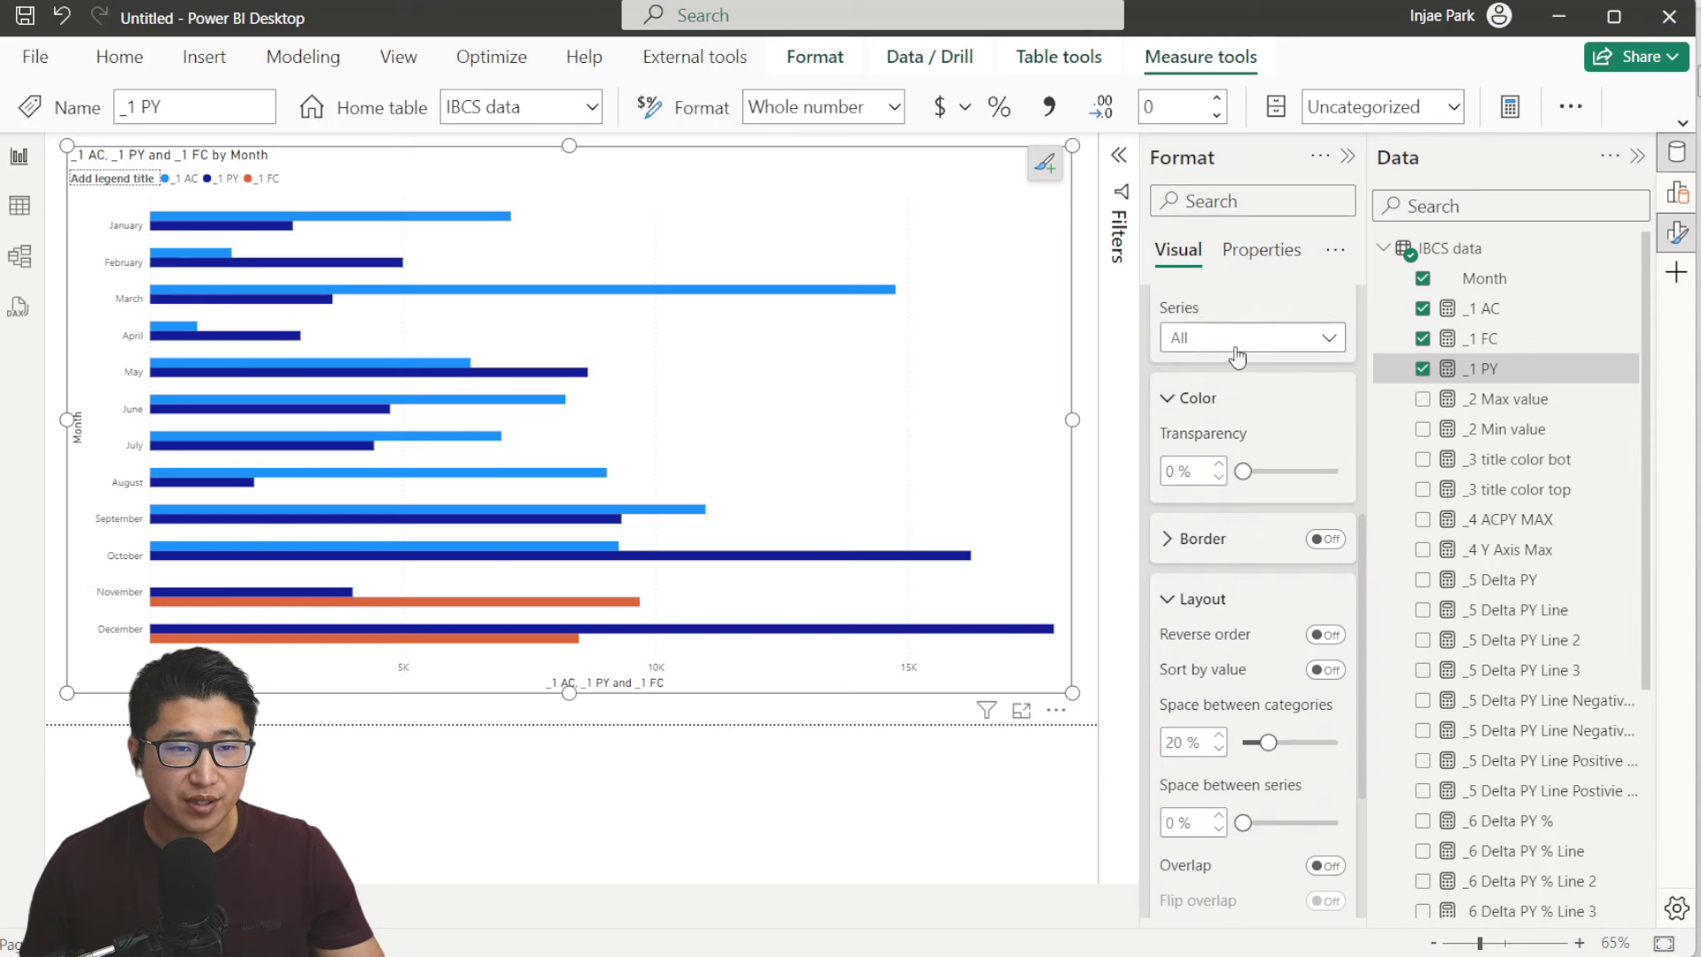
pyautogui.scroll(-3, 1237, 356)
pyautogui.click(1326, 772)
pyautogui.scroll(6, 1284, 461)
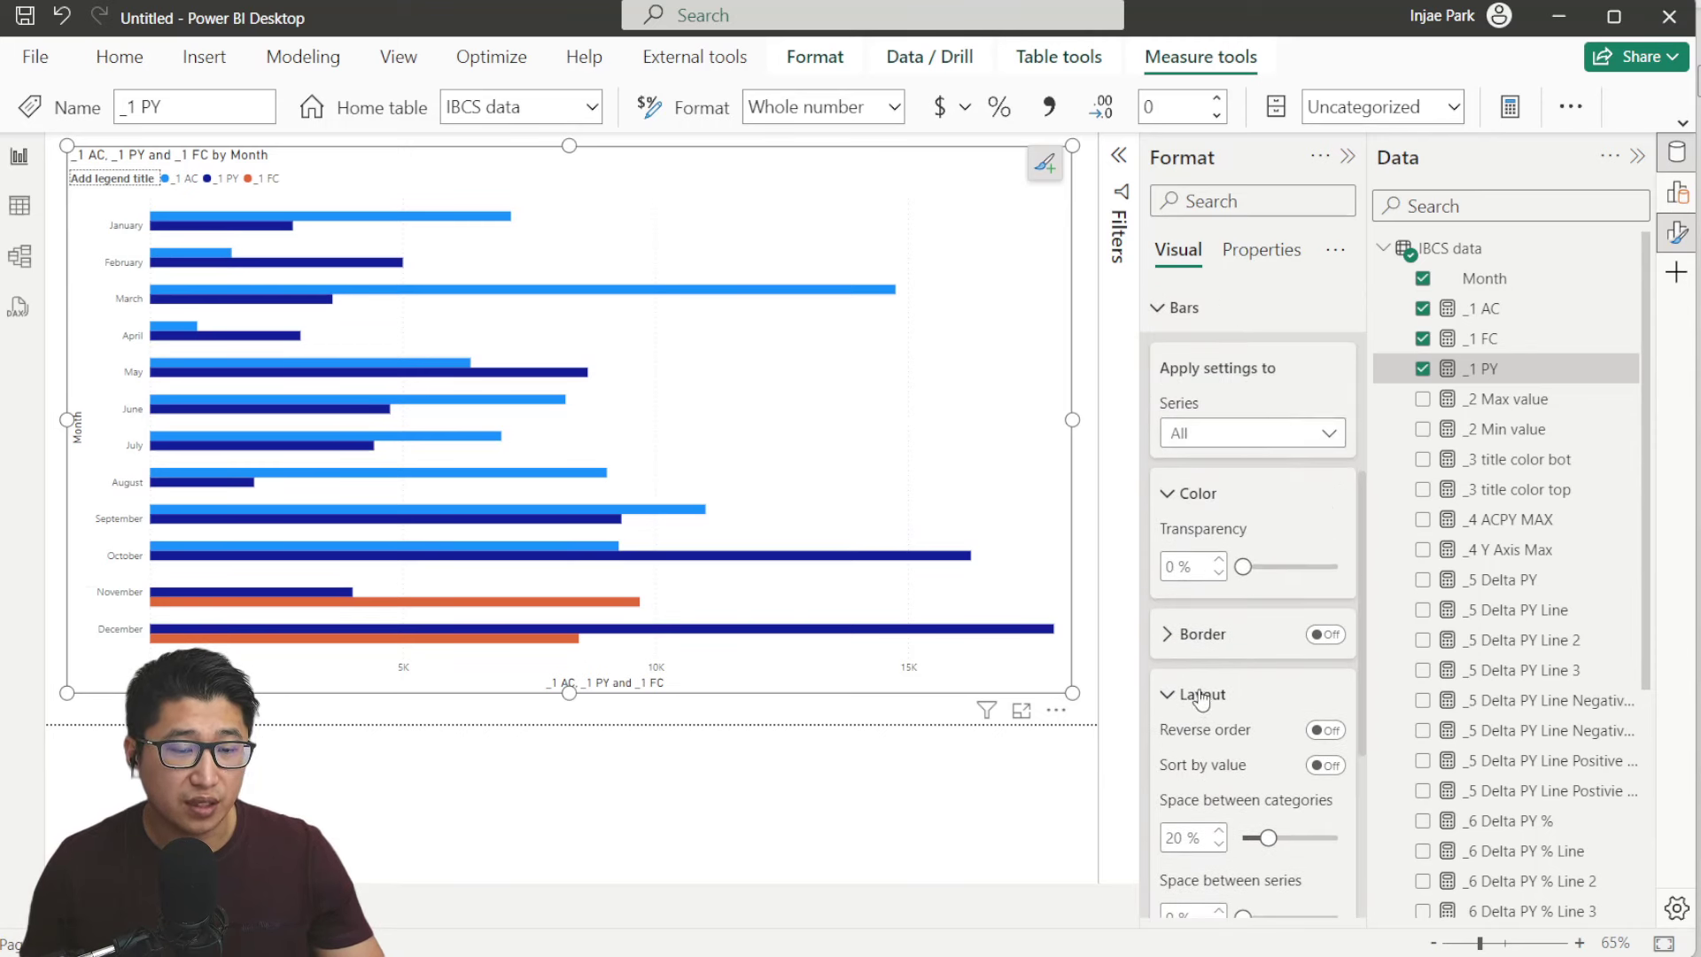
pyautogui.scroll(-3, 1201, 699)
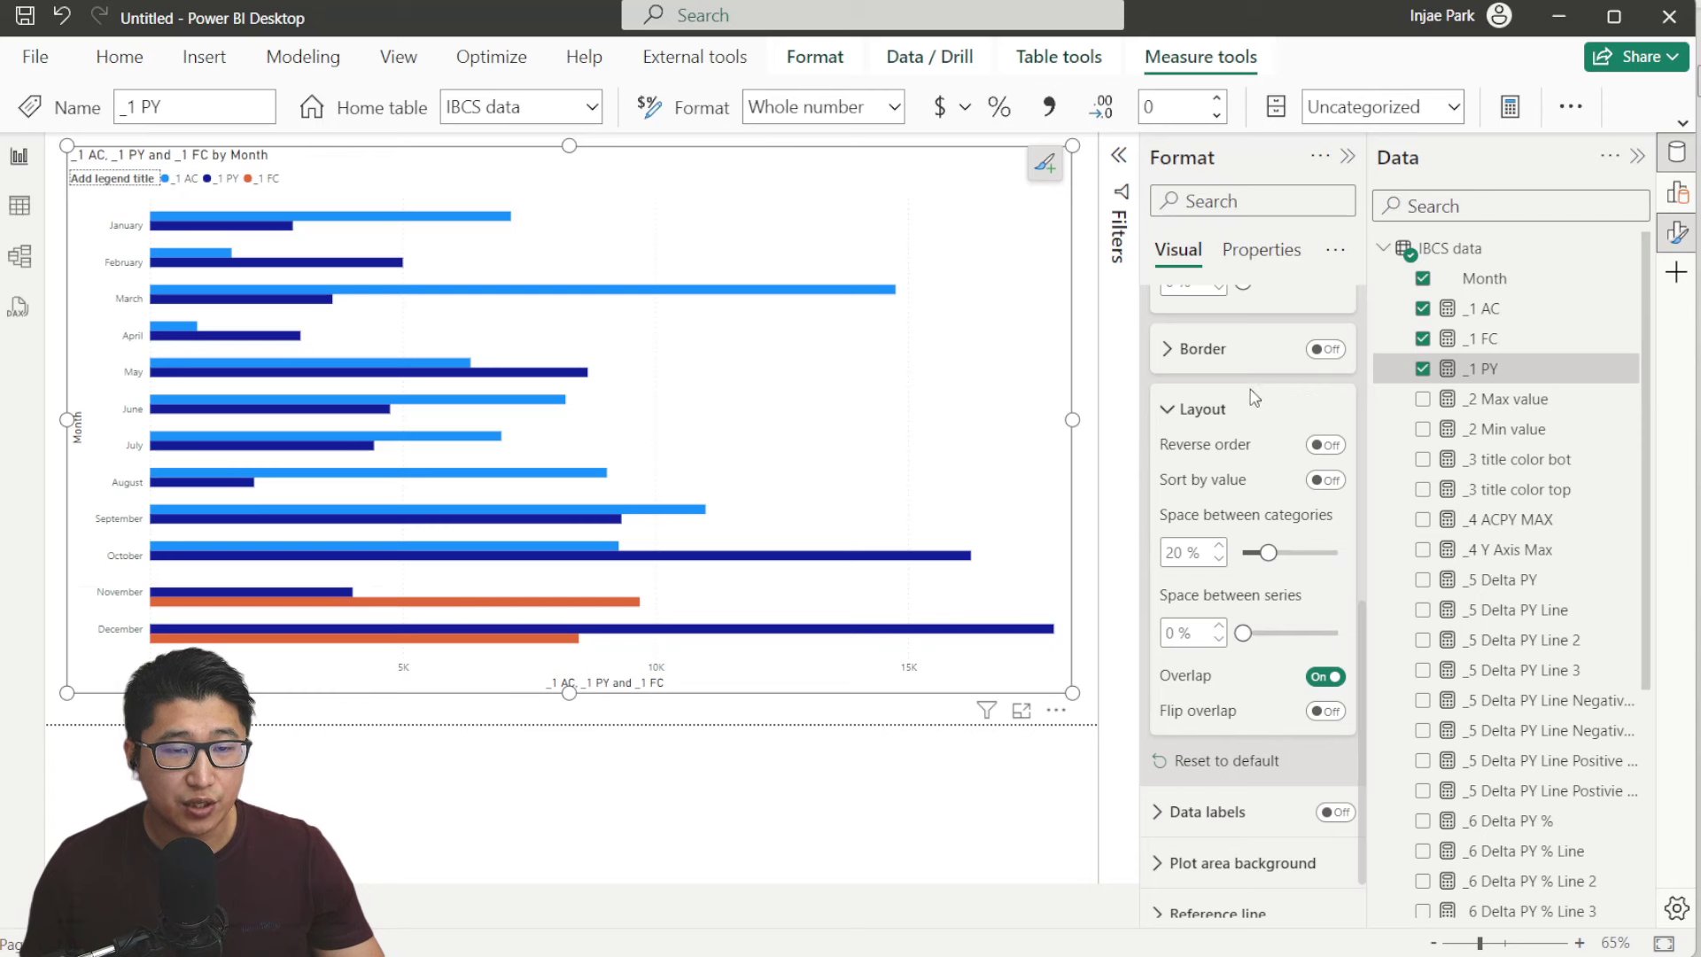
pyautogui.scroll(1, 1264, 551)
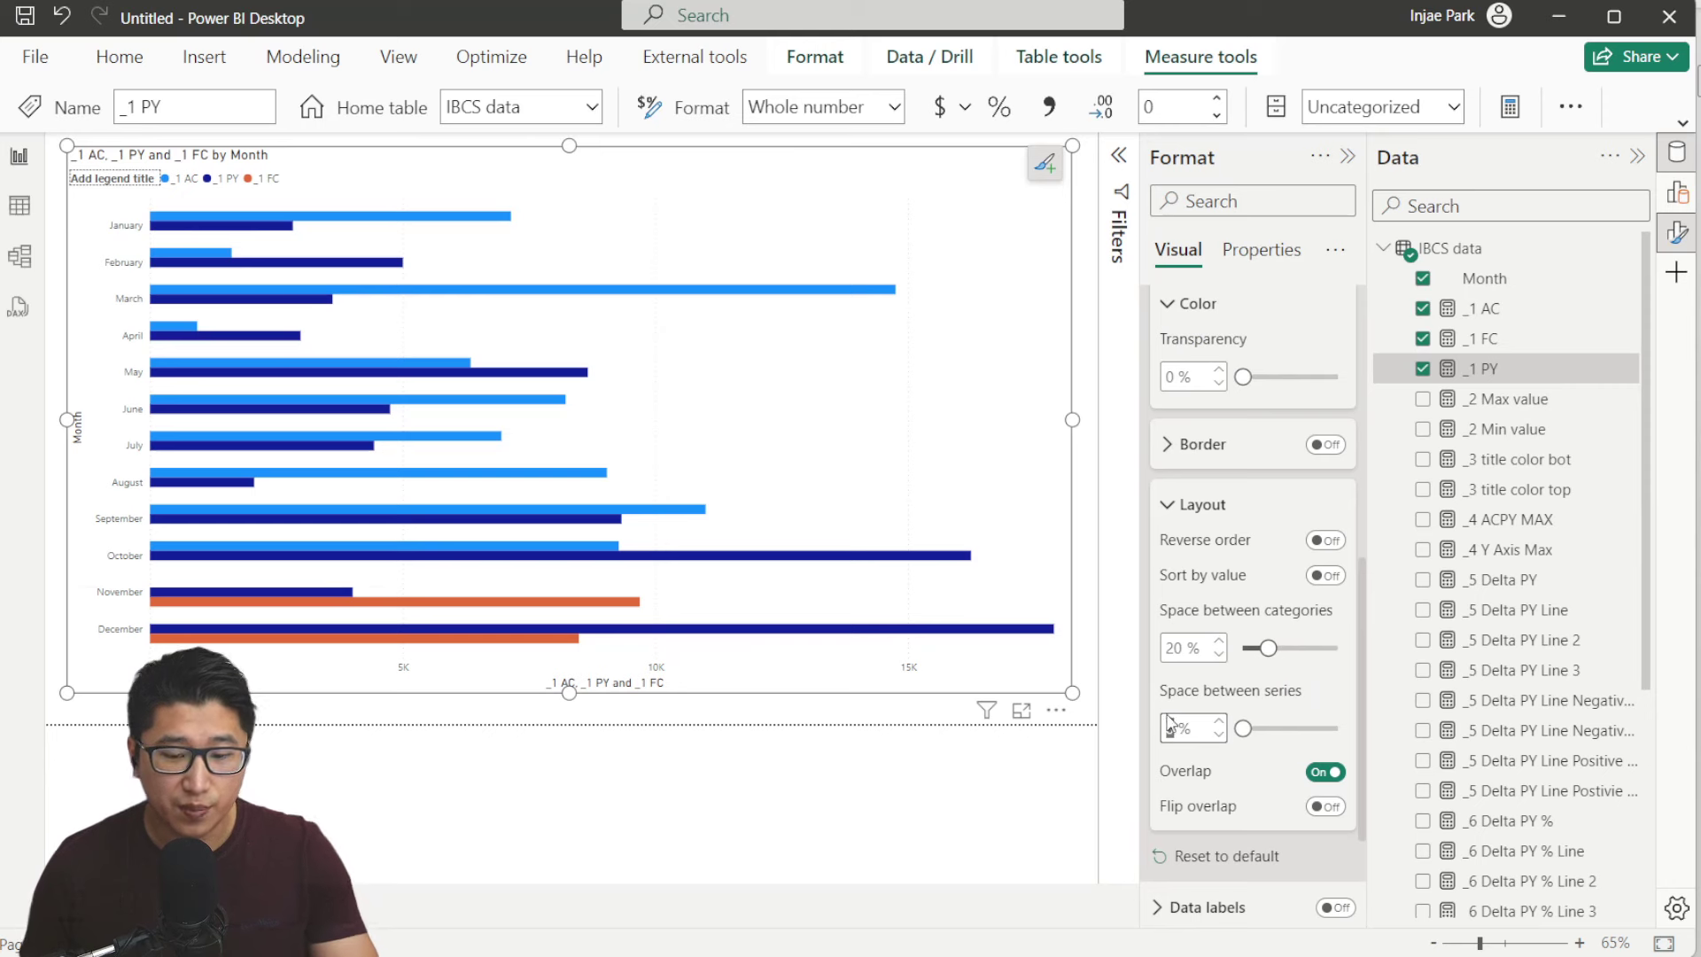
pyautogui.write('50')
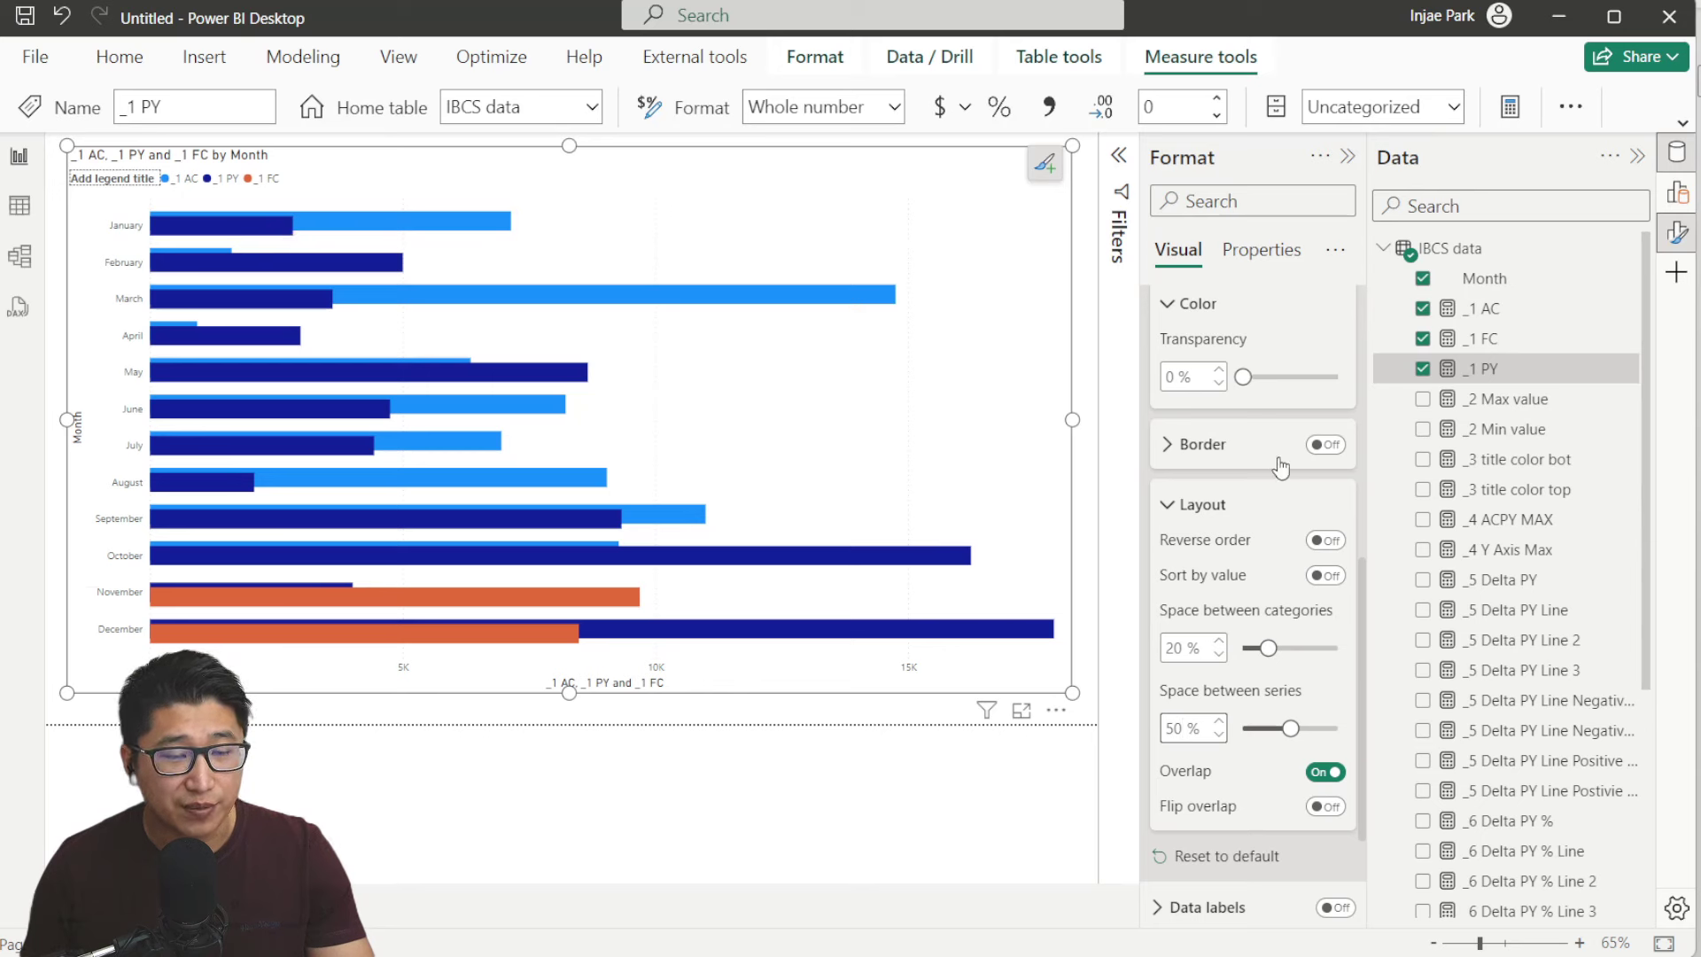
# Change the fill colour of the _1 AC bars to dark grey
pyautogui.scroll(2, 1280, 469)
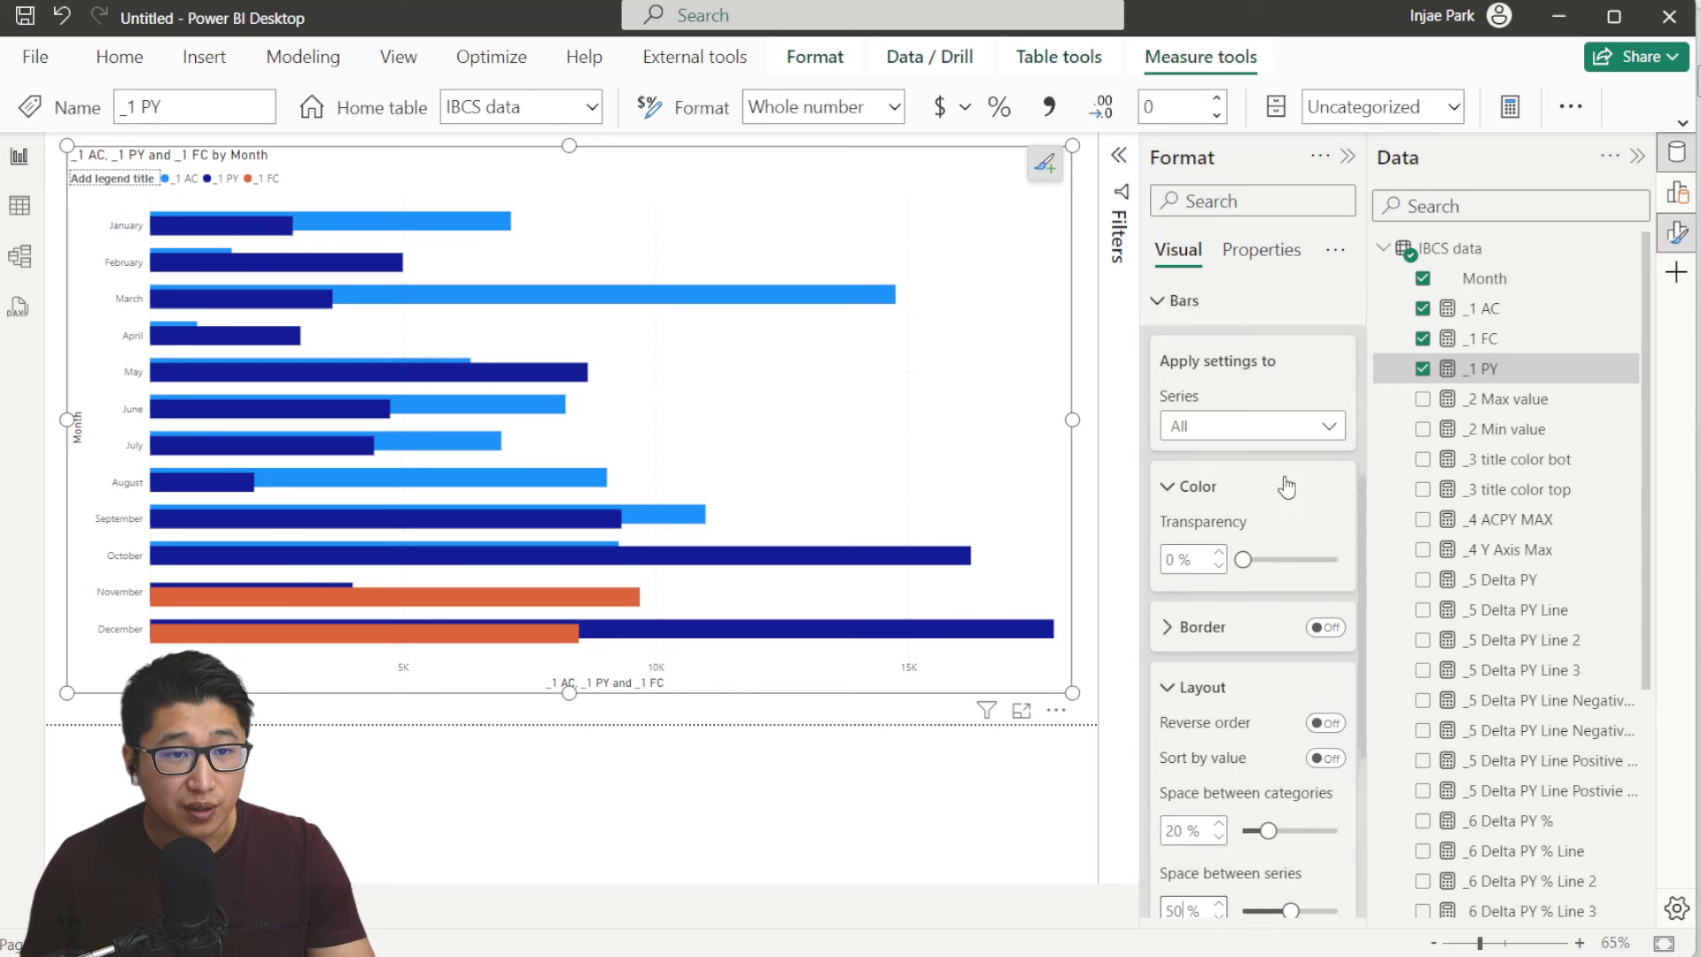
pyautogui.click(1230, 440)
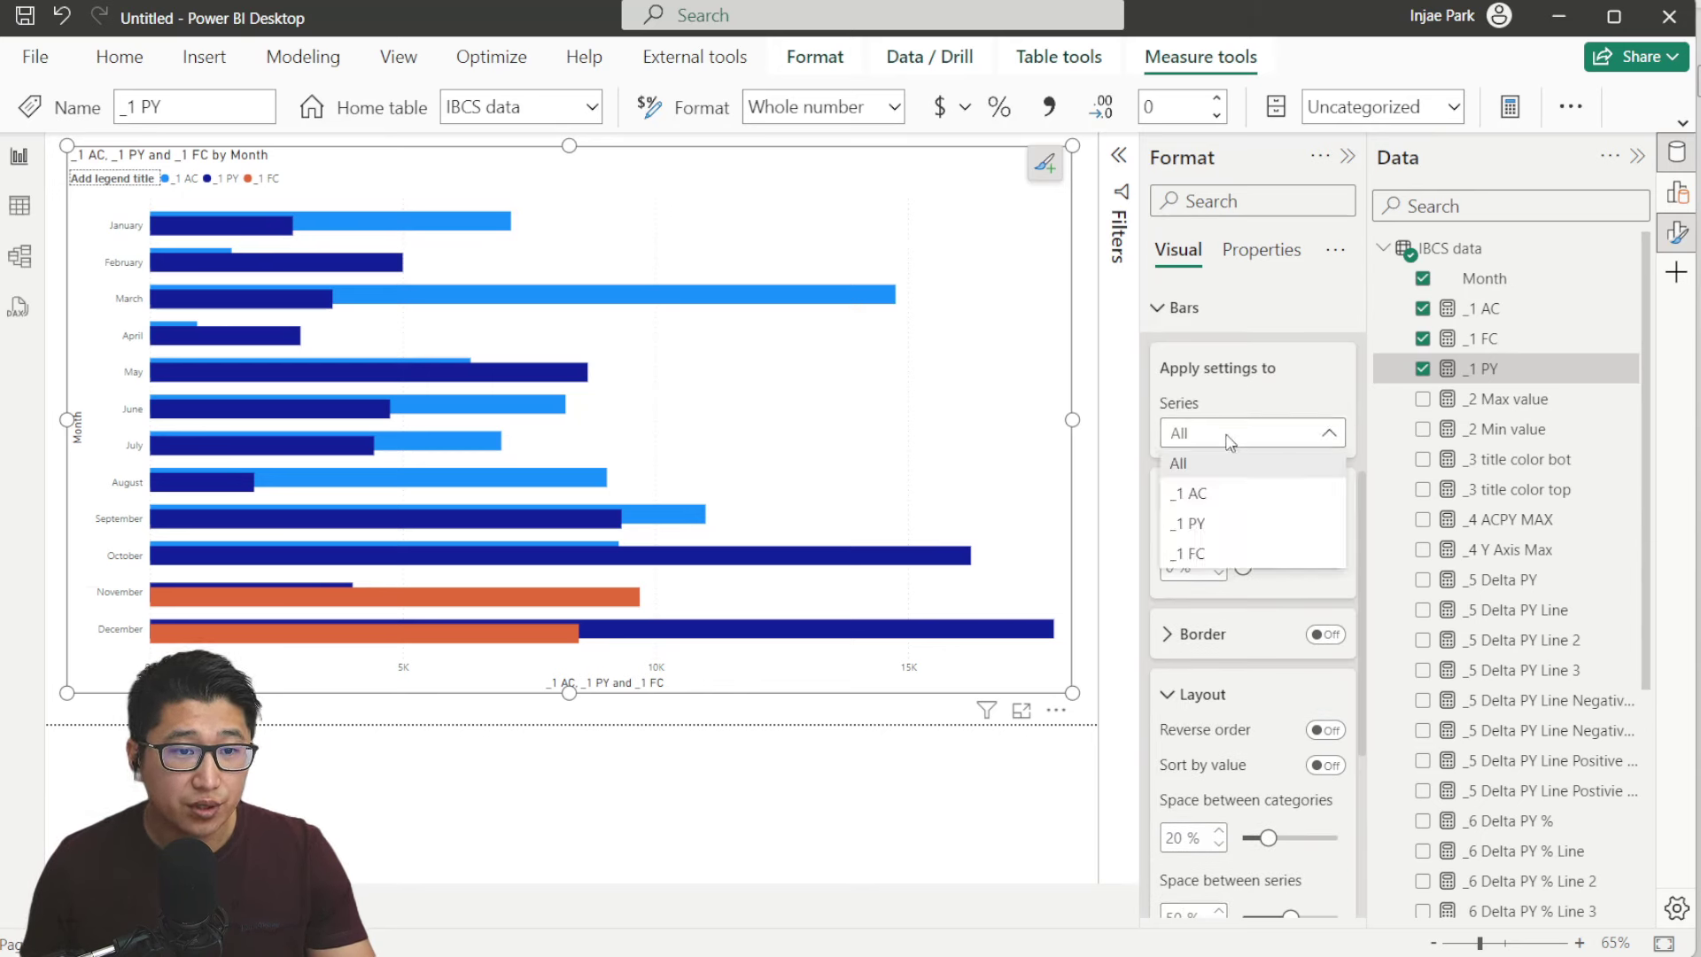
pyautogui.click(1224, 498)
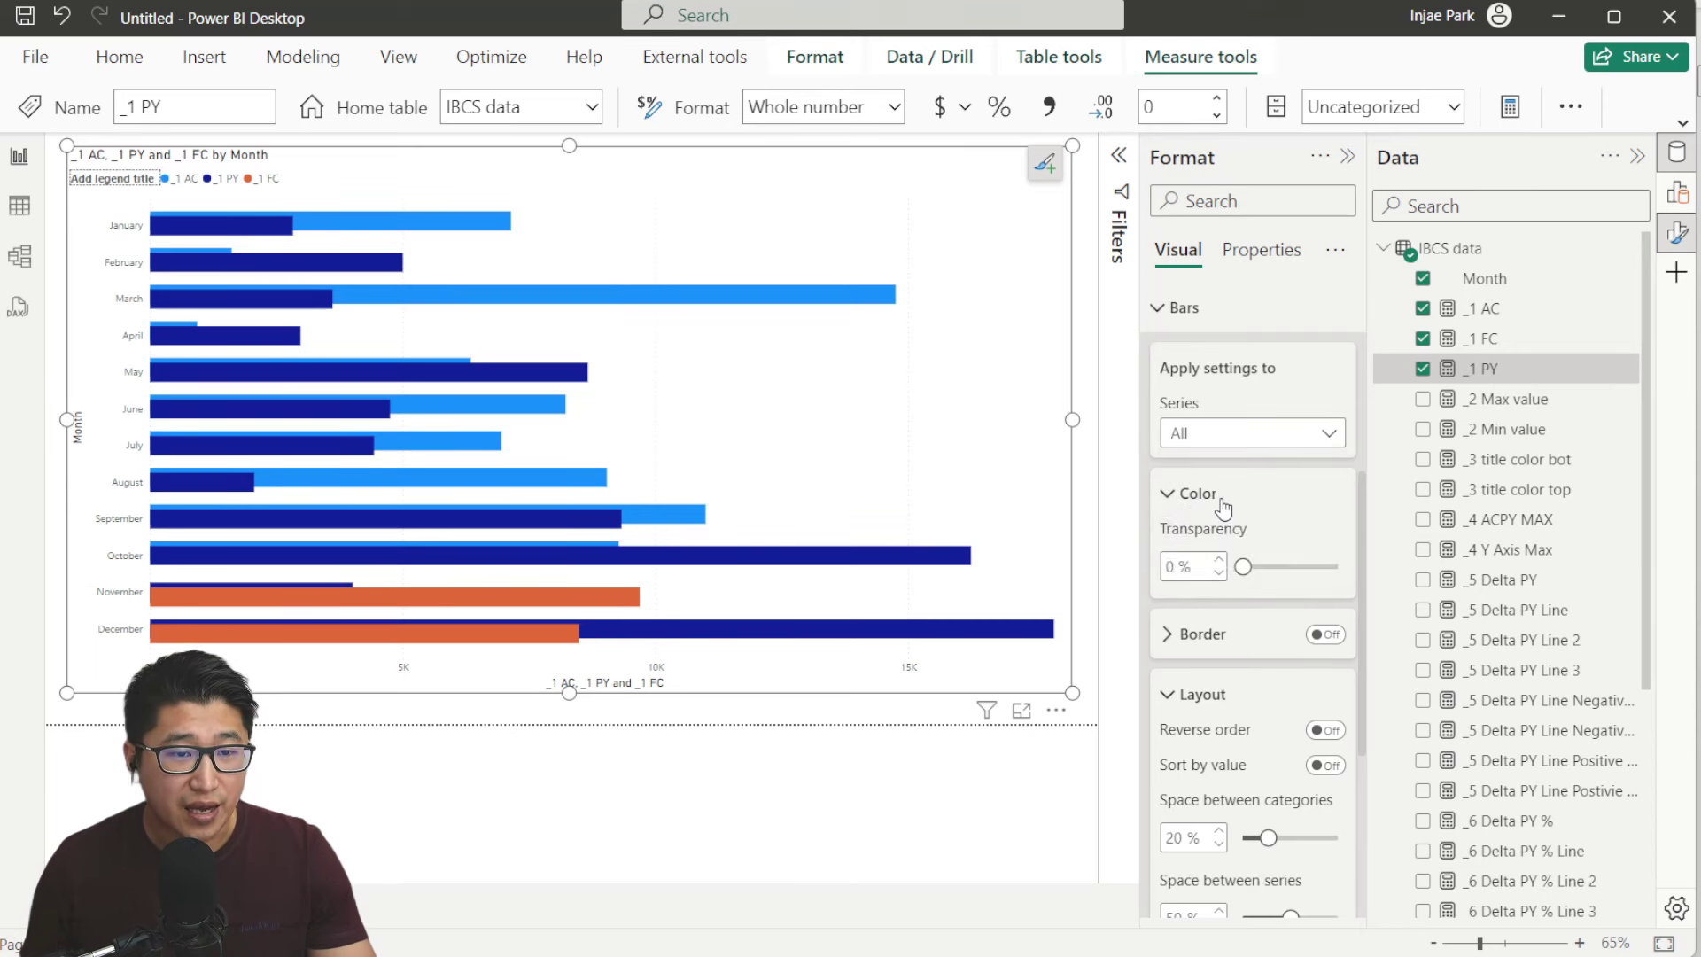
pyautogui.click(1211, 561)
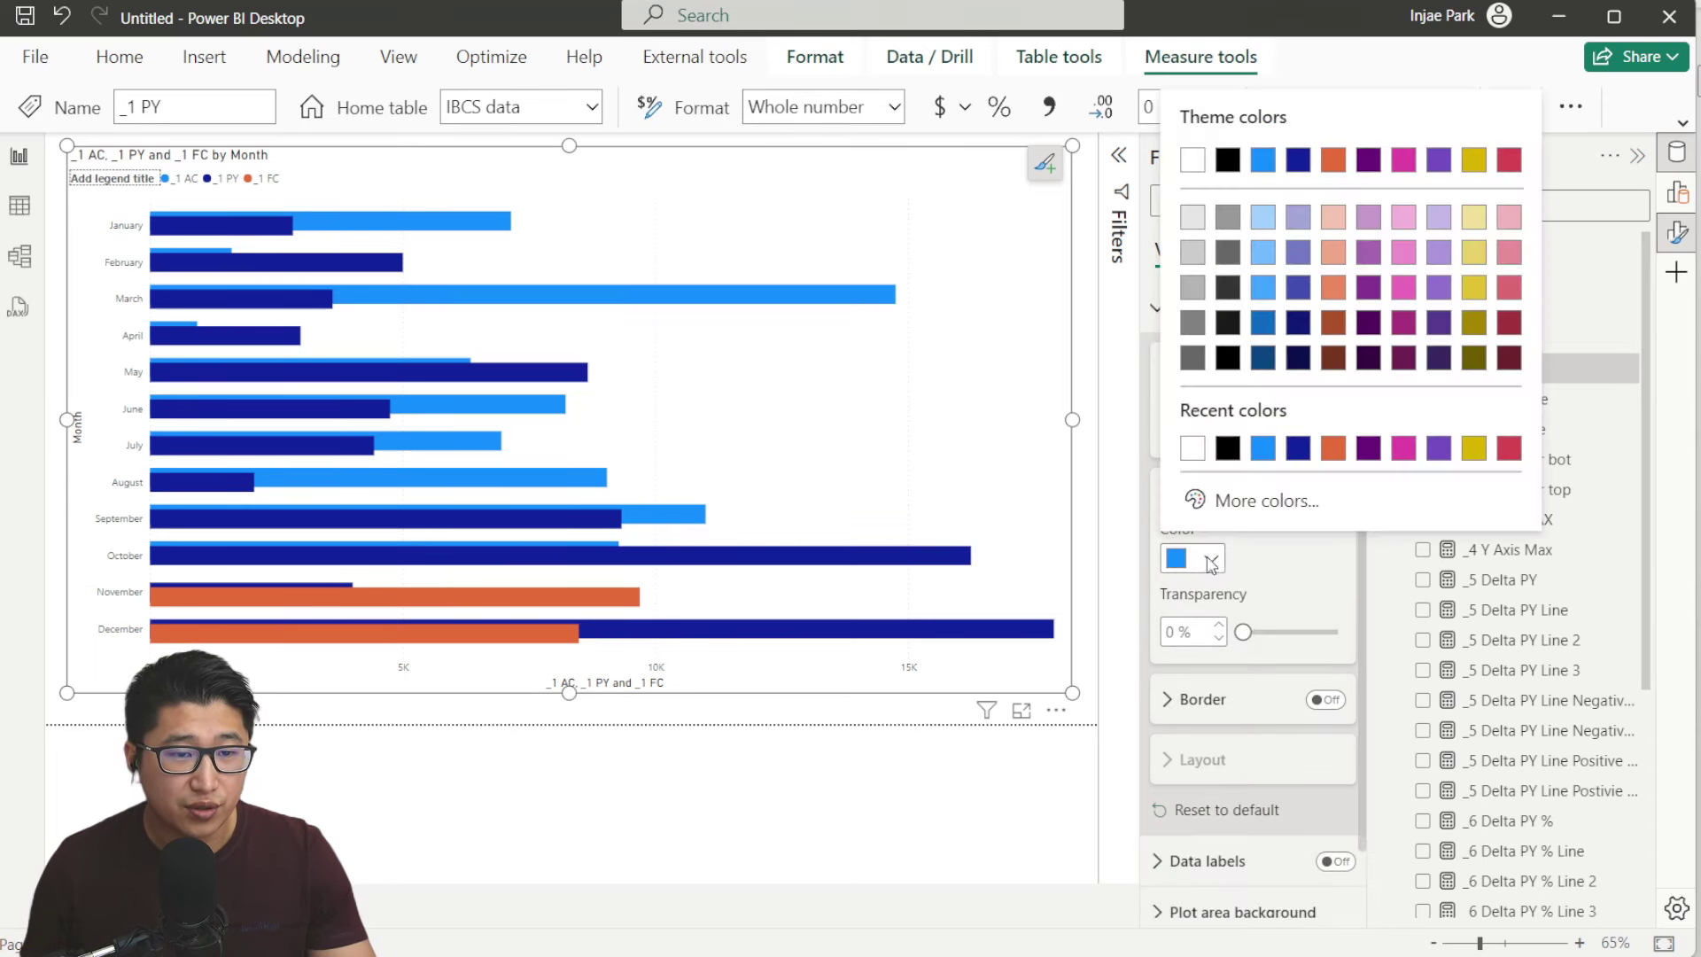
pyautogui.click(1228, 288)
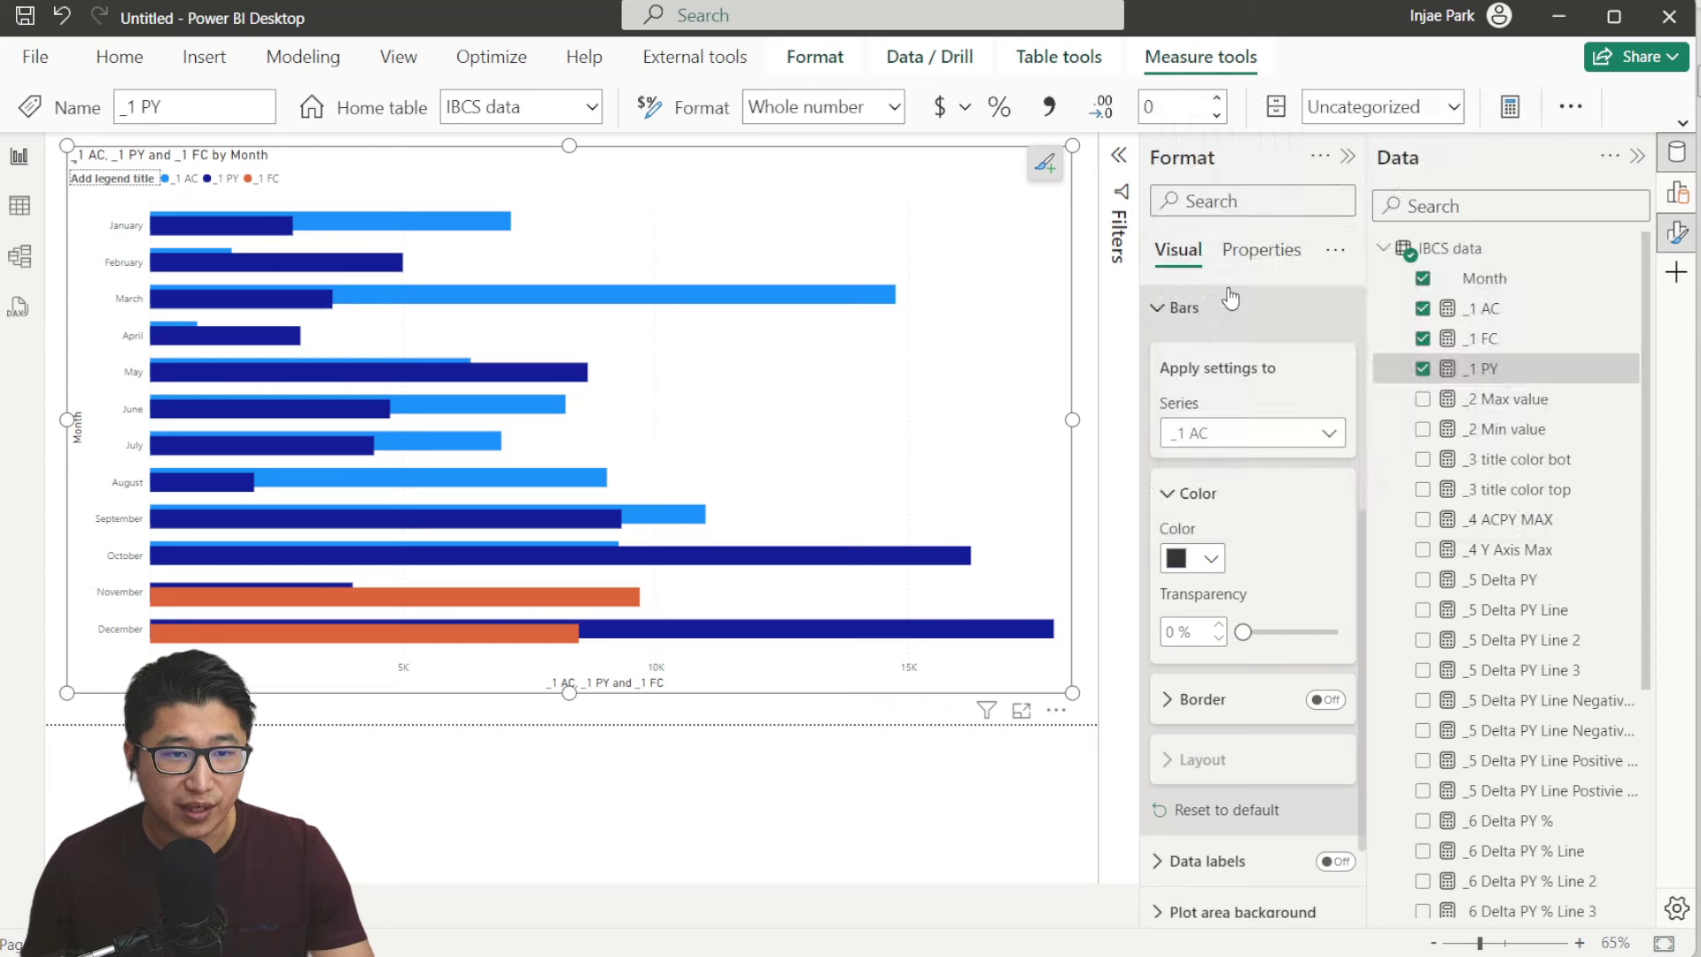
# Change the fill colour of the _1 PY bars to white and turn on their border
pyautogui.click(1241, 430)
pyautogui.click(1262, 524)
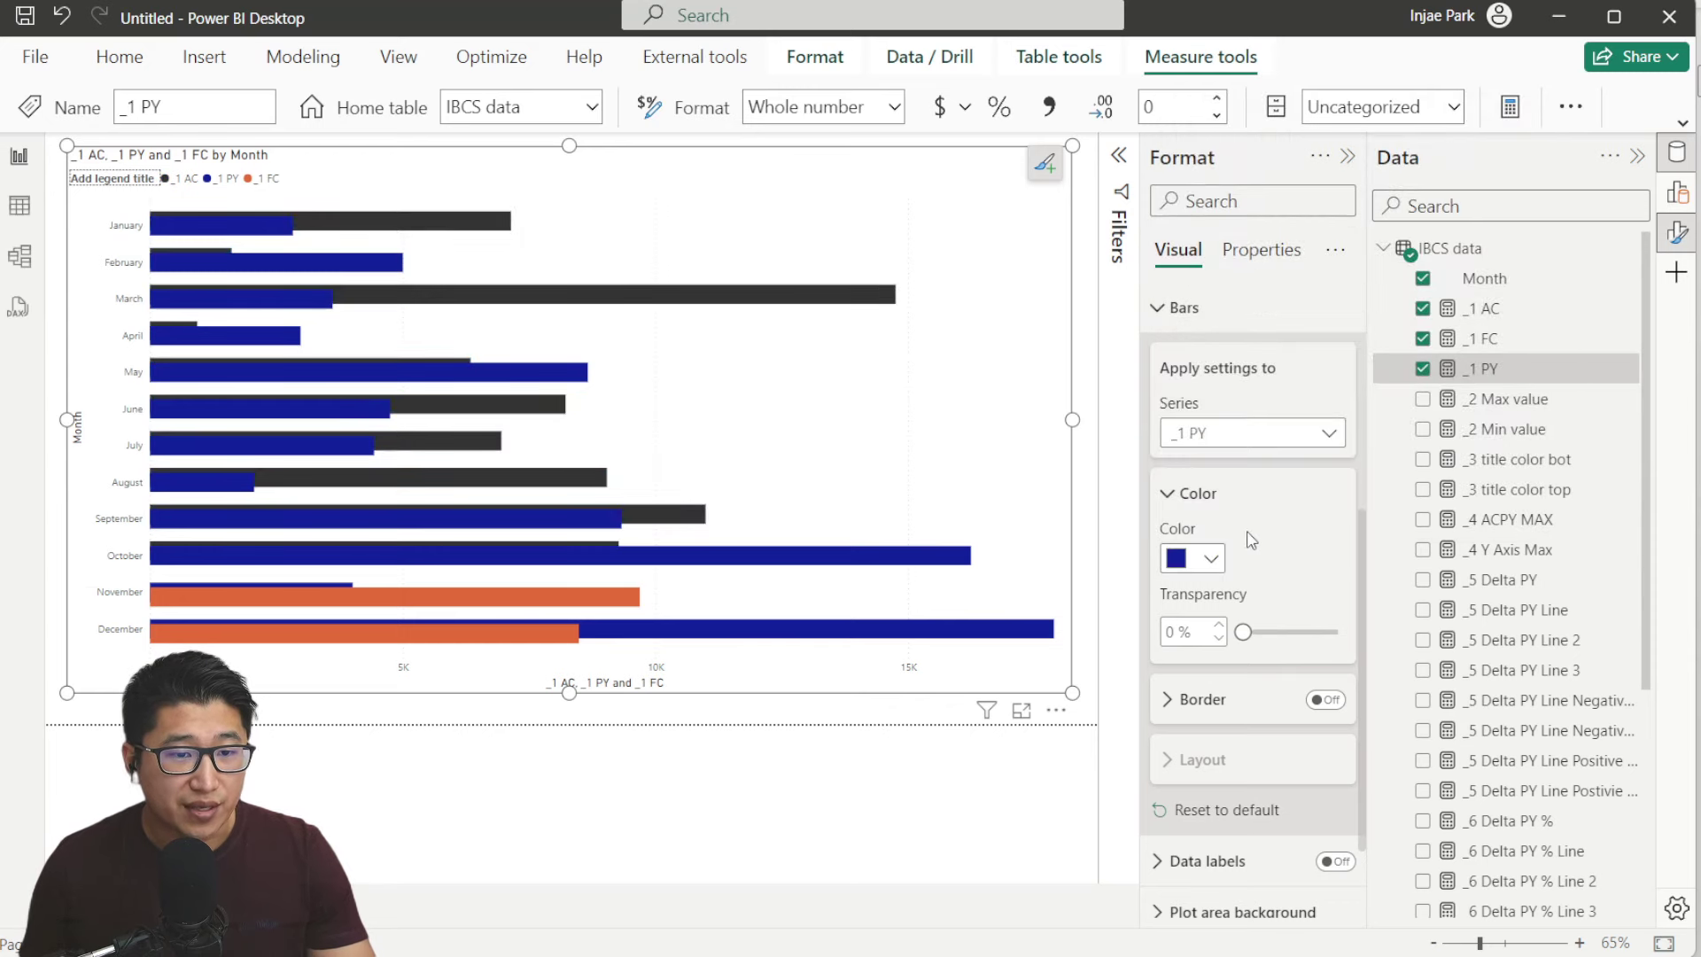
pyautogui.click(1209, 561)
pyautogui.click(1233, 453)
pyautogui.click(1326, 704)
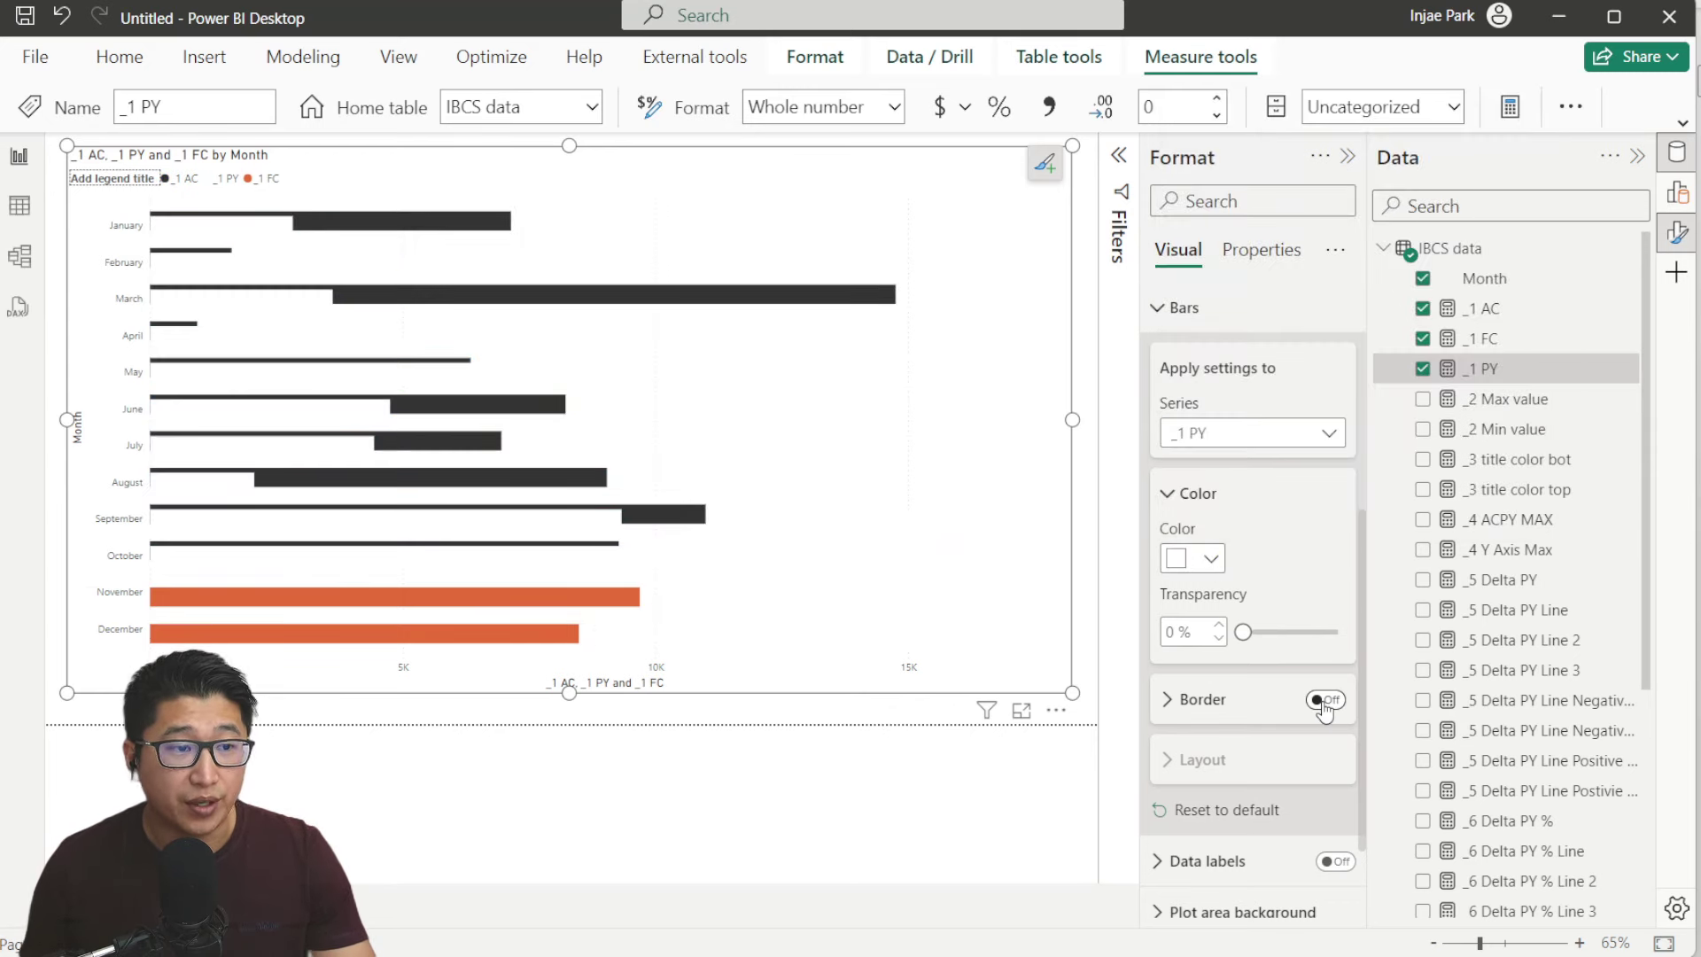
# Give the _1 FC bars a light blue fill and turn on a dark blue border
pyautogui.click(1275, 433)
pyautogui.click(1244, 558)
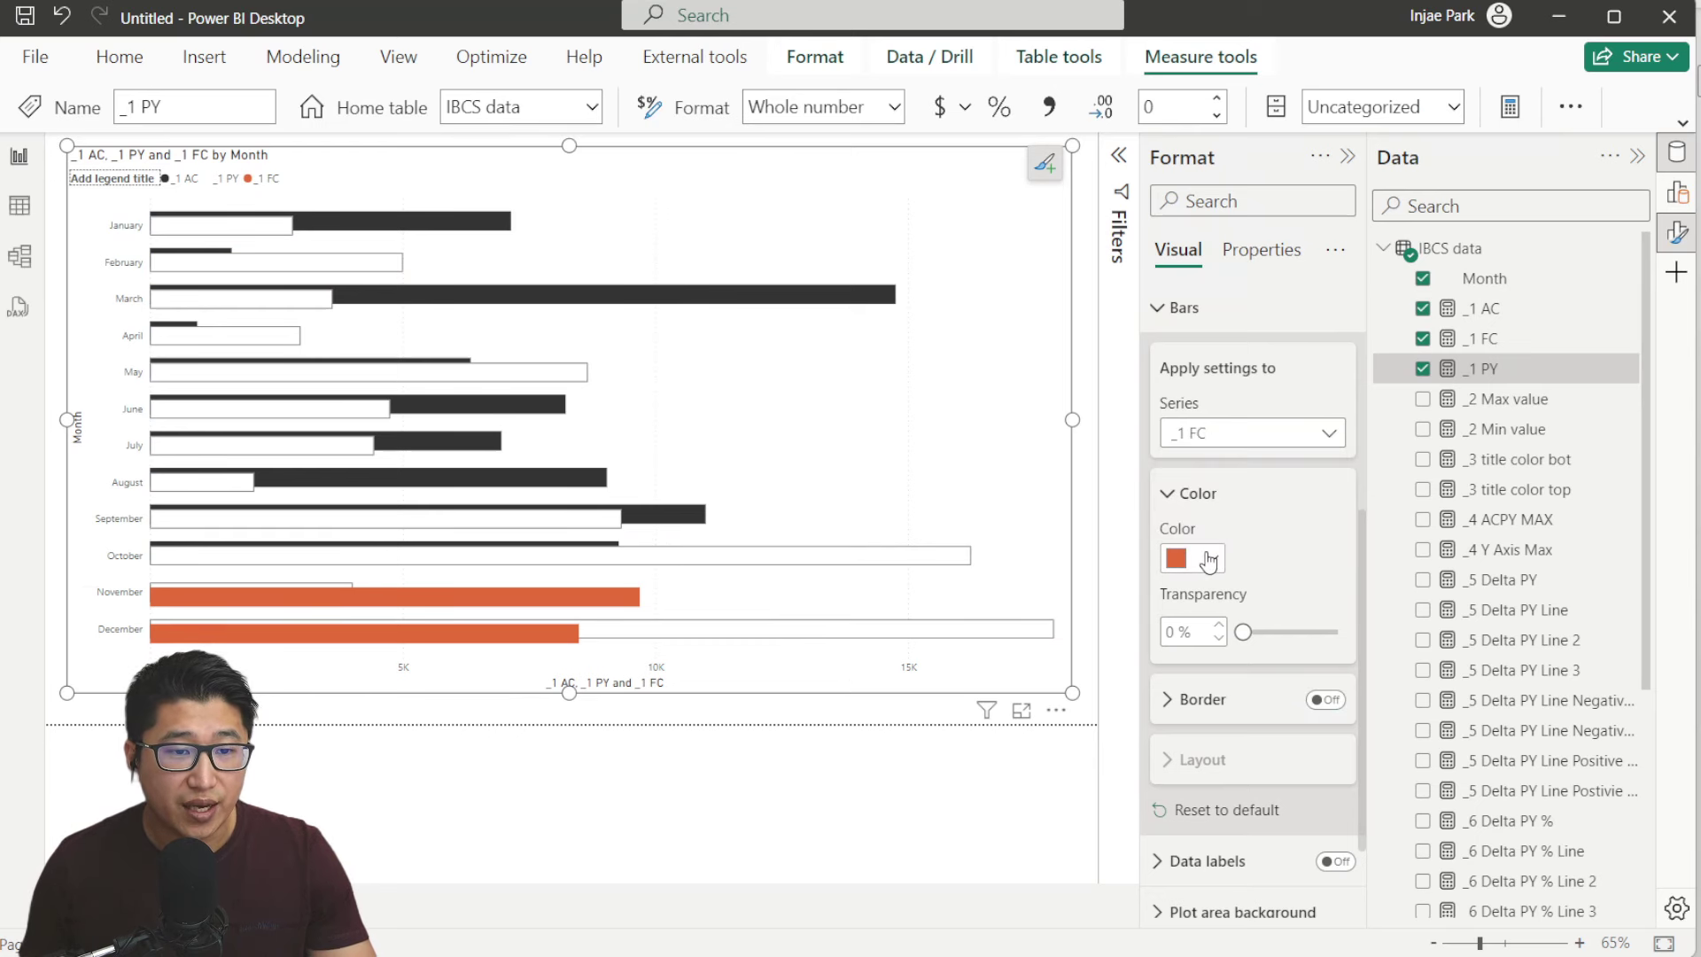
pyautogui.click(1209, 558)
pyautogui.click(1263, 217)
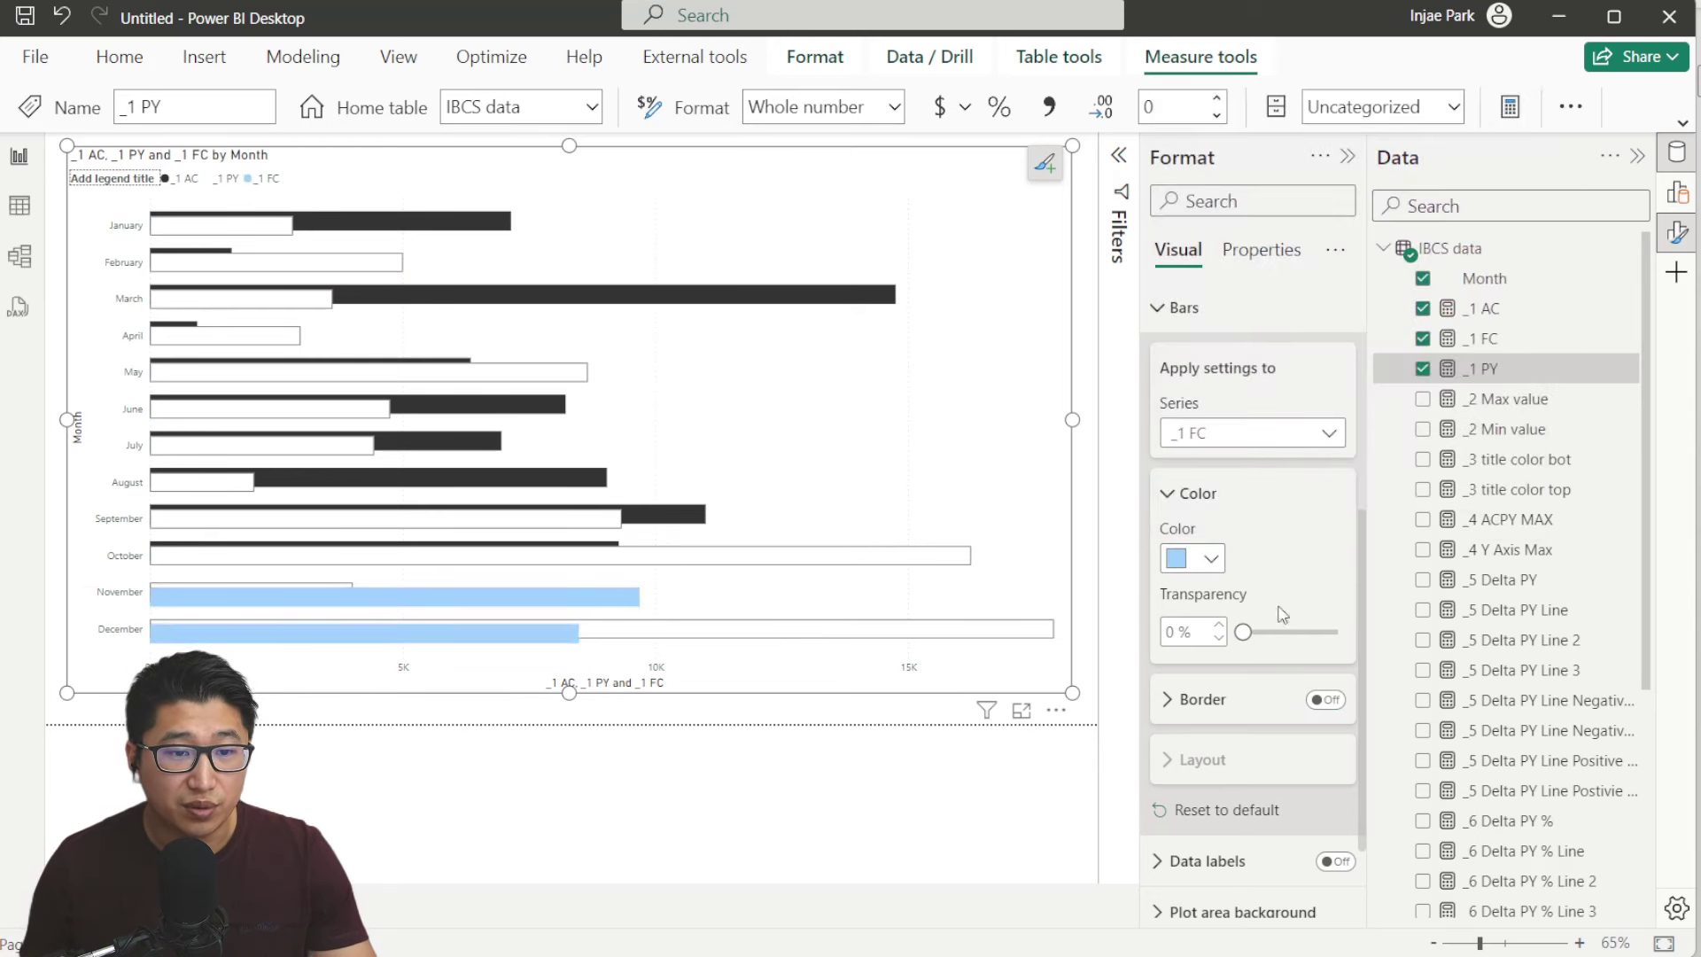
pyautogui.click(1325, 699)
pyautogui.click(1203, 700)
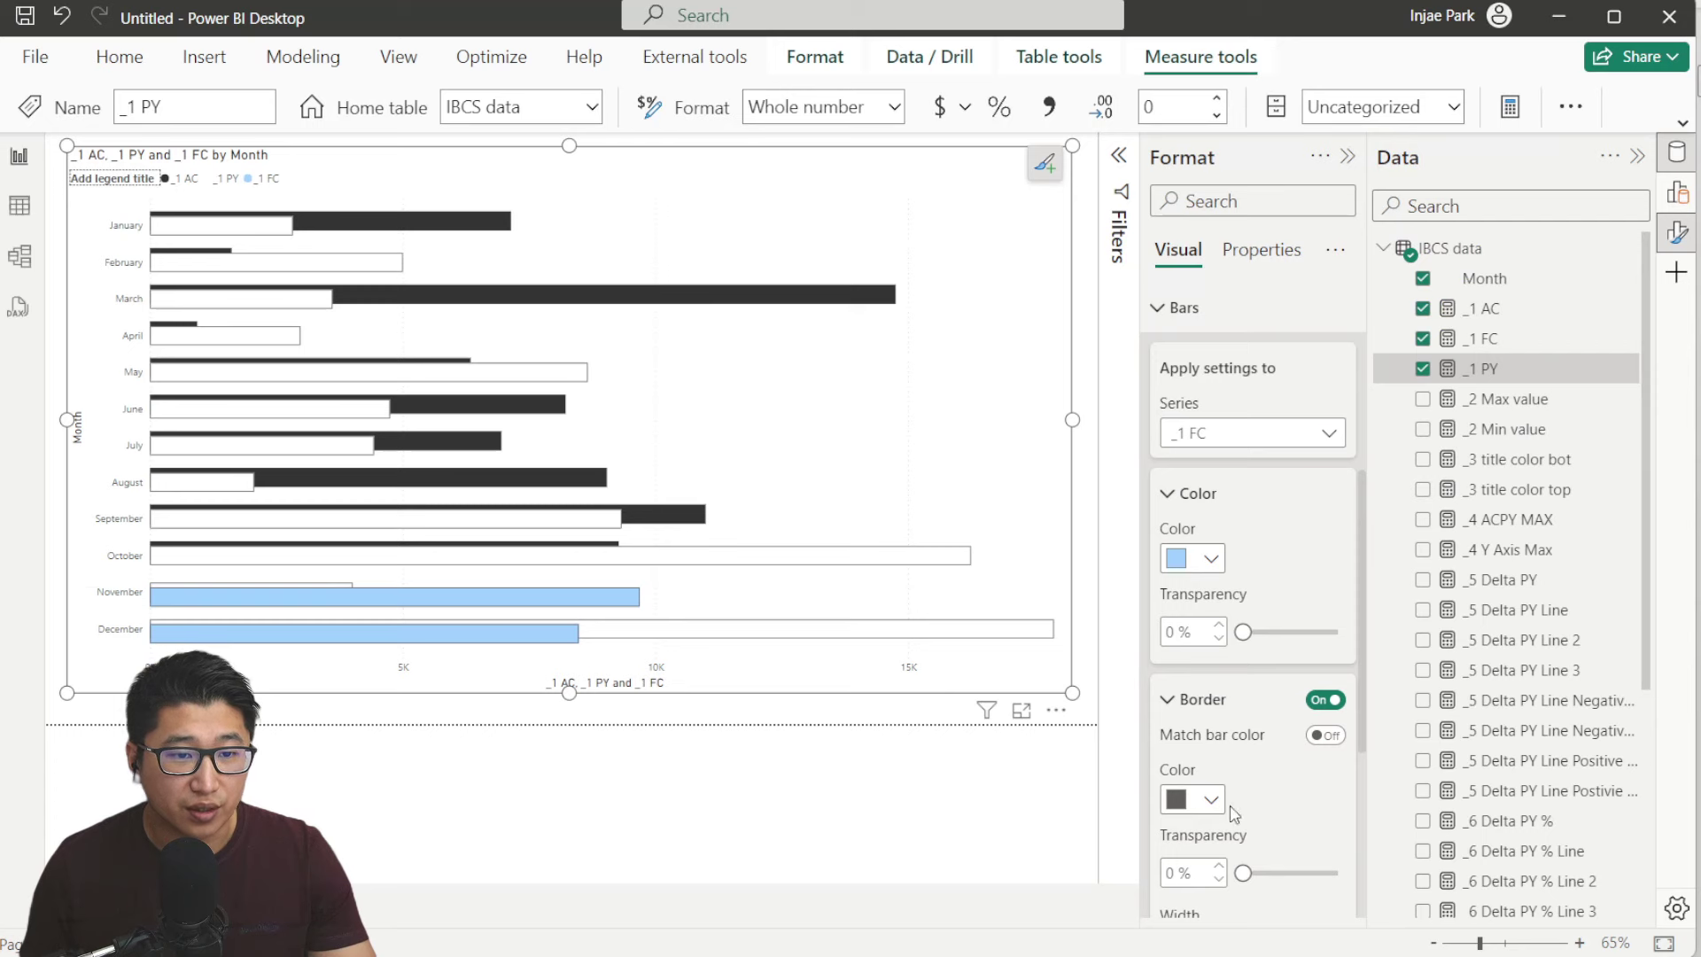
pyautogui.click(1191, 799)
pyautogui.click(1180, 704)
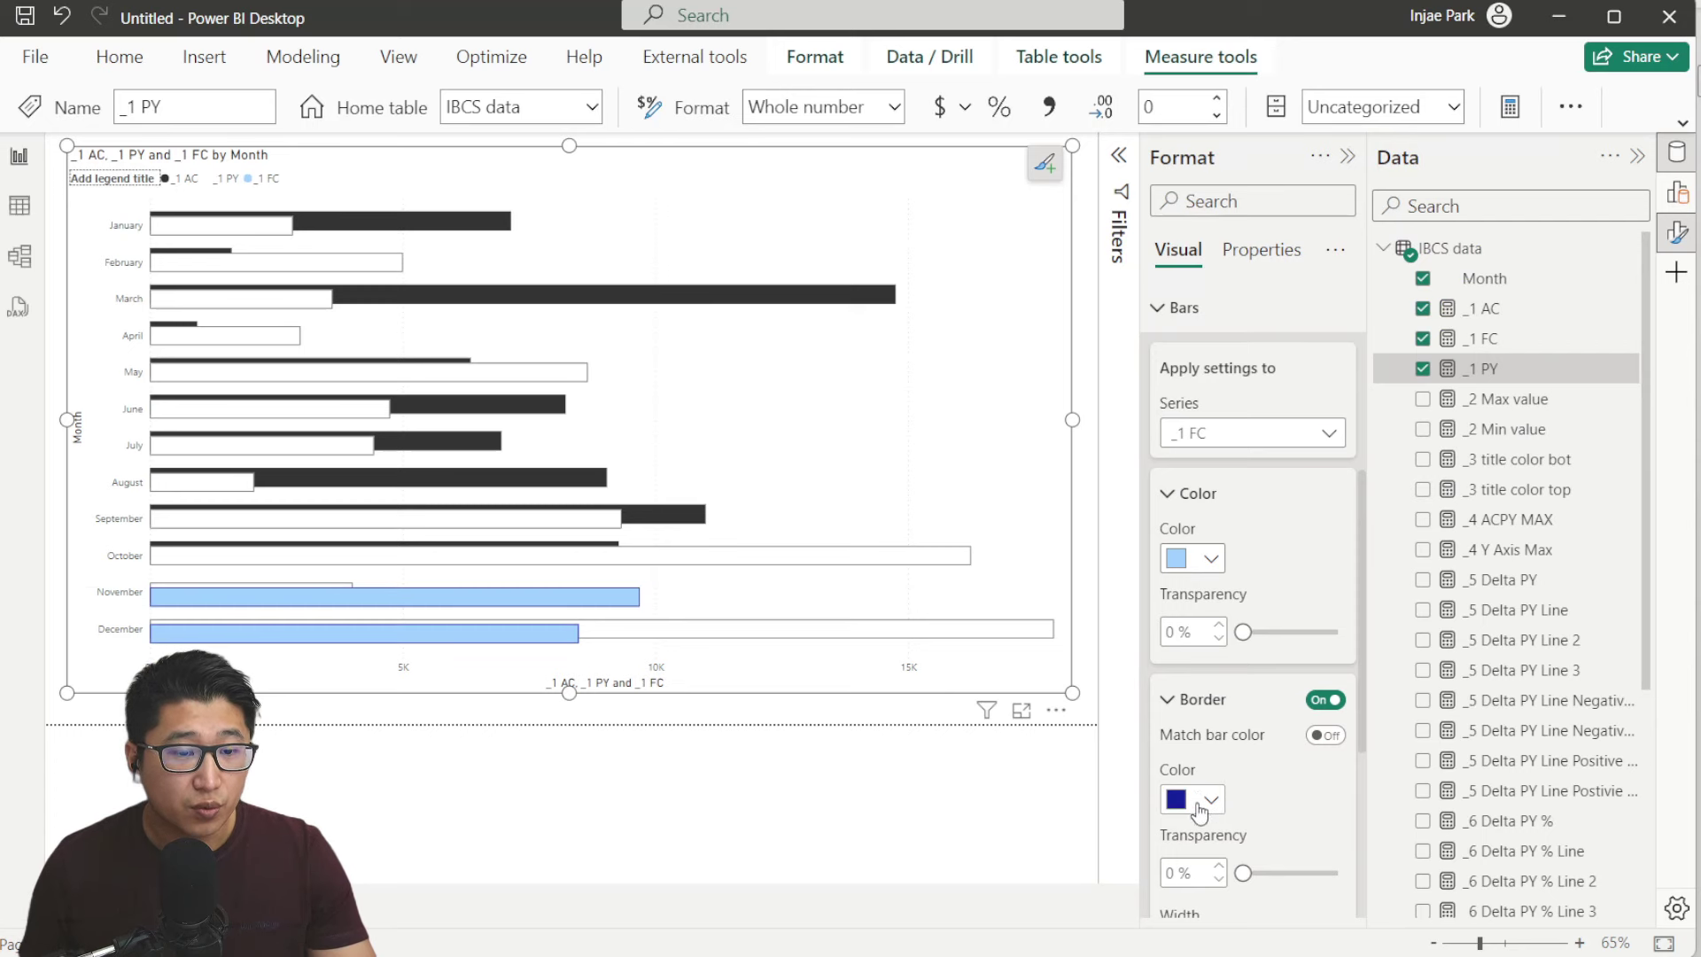
pyautogui.click(1204, 308)
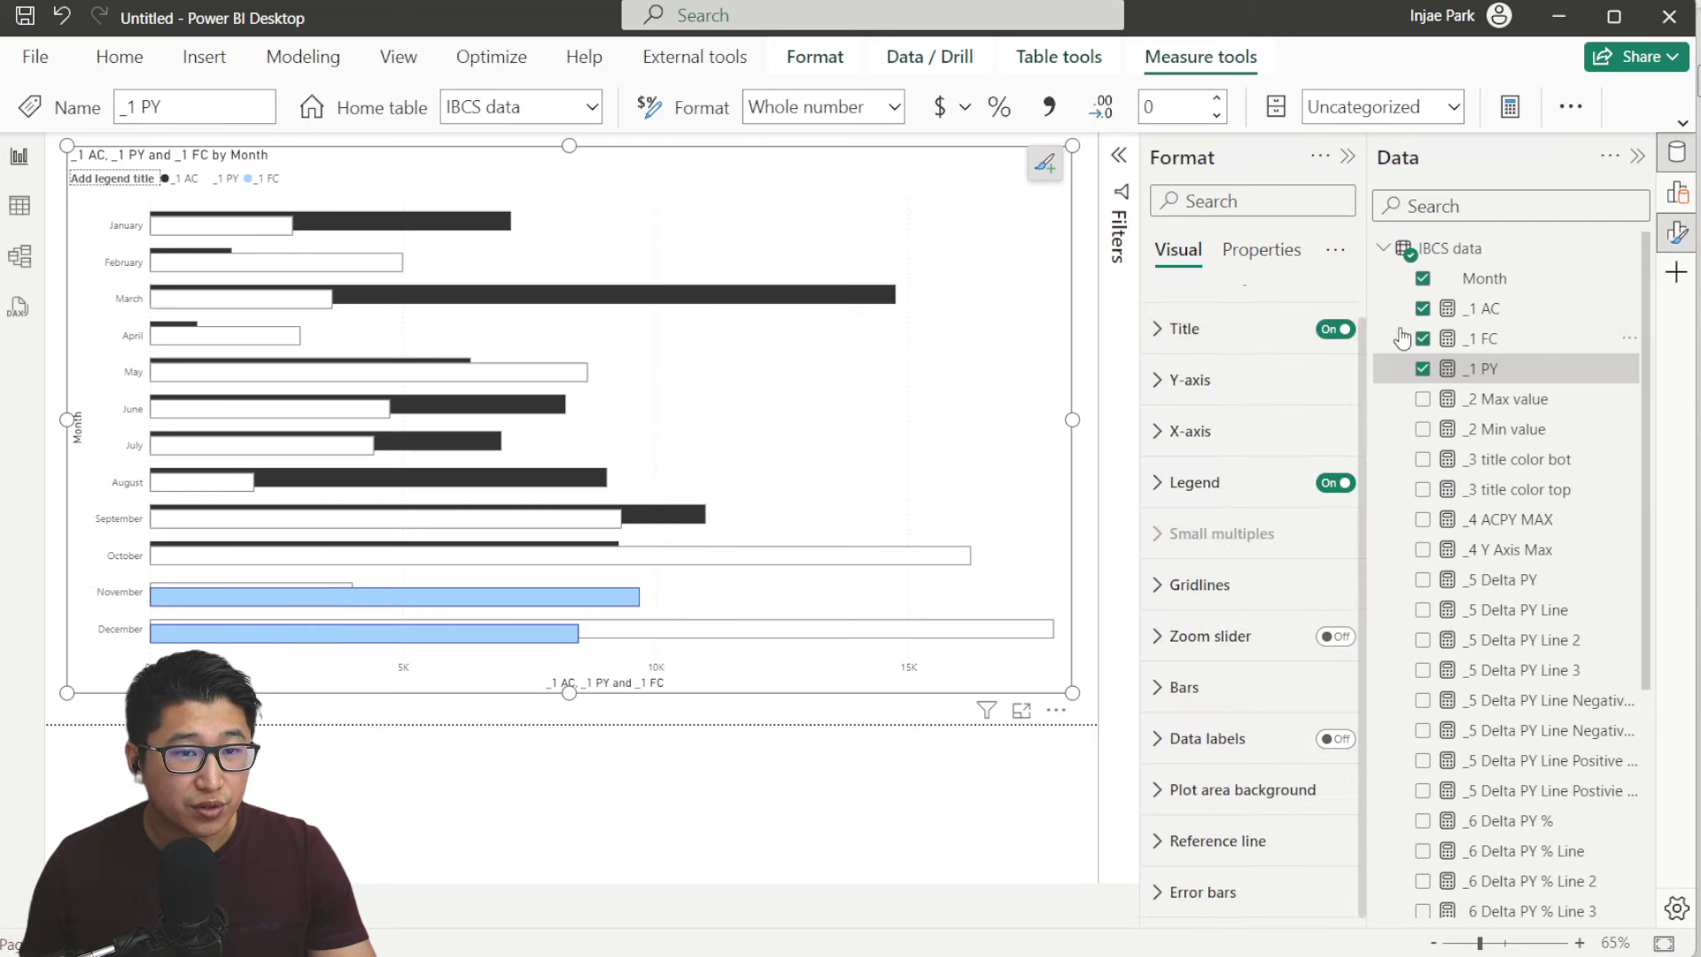
# Reorder the X-axis measures so that _1 PY comes before _1 AC
pyautogui.click(1670, 205)
pyautogui.scroll(-3, 1252, 501)
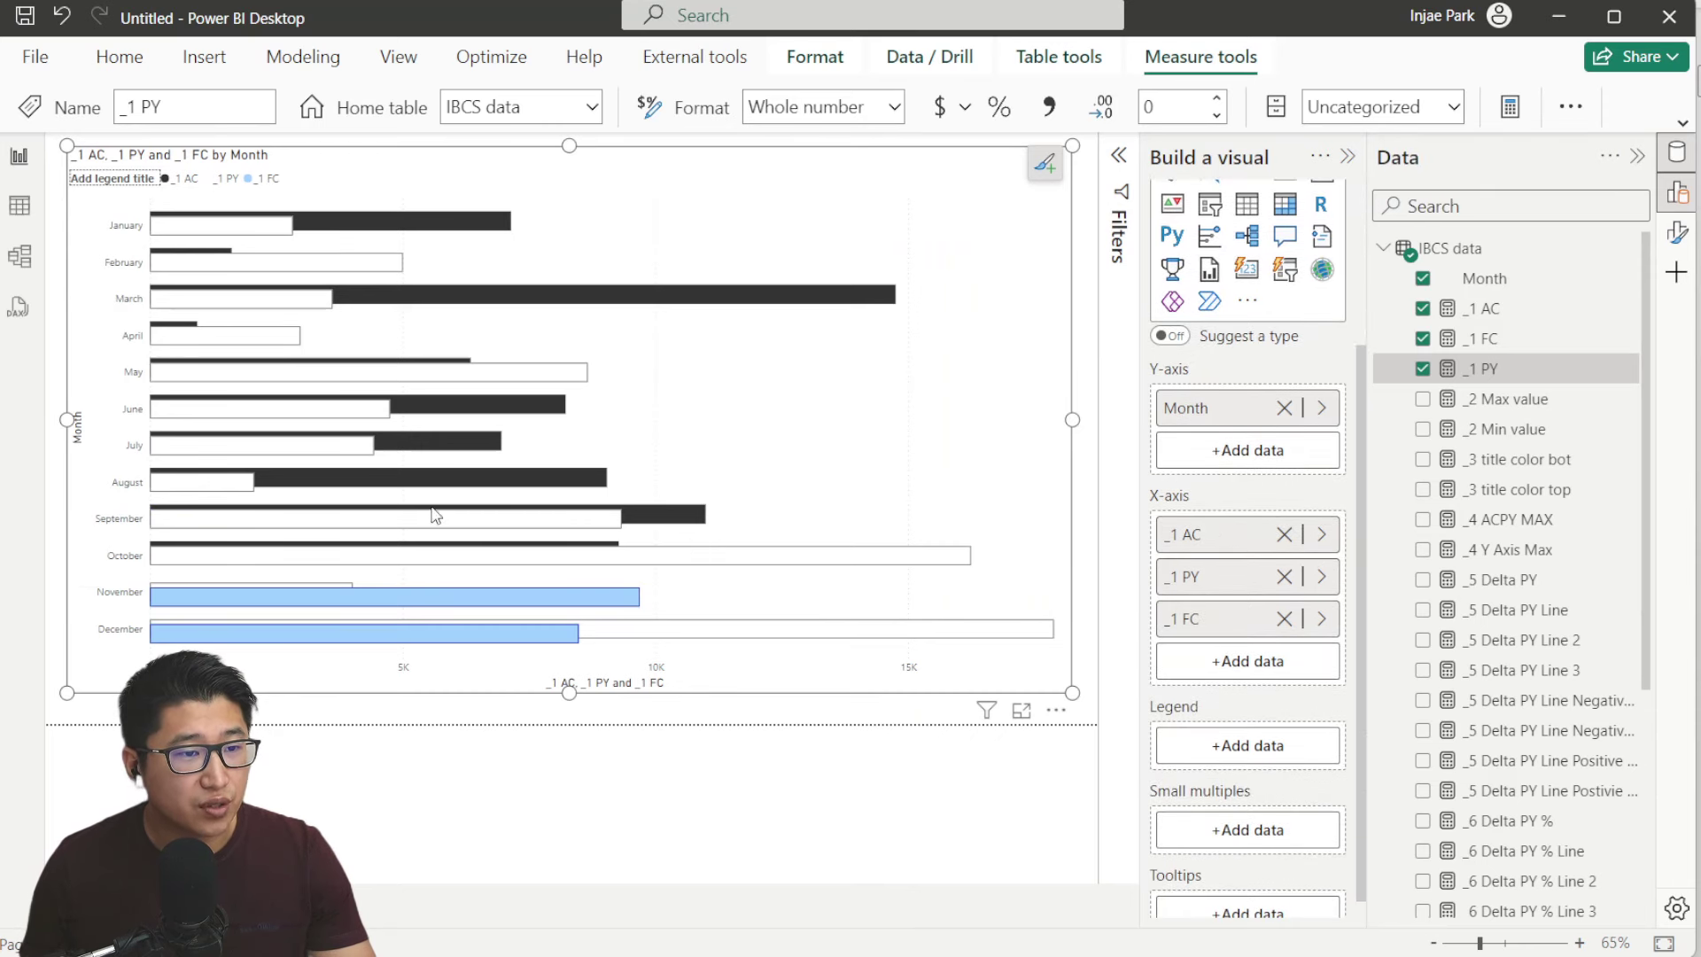
pyautogui.moveTo(294, 274)
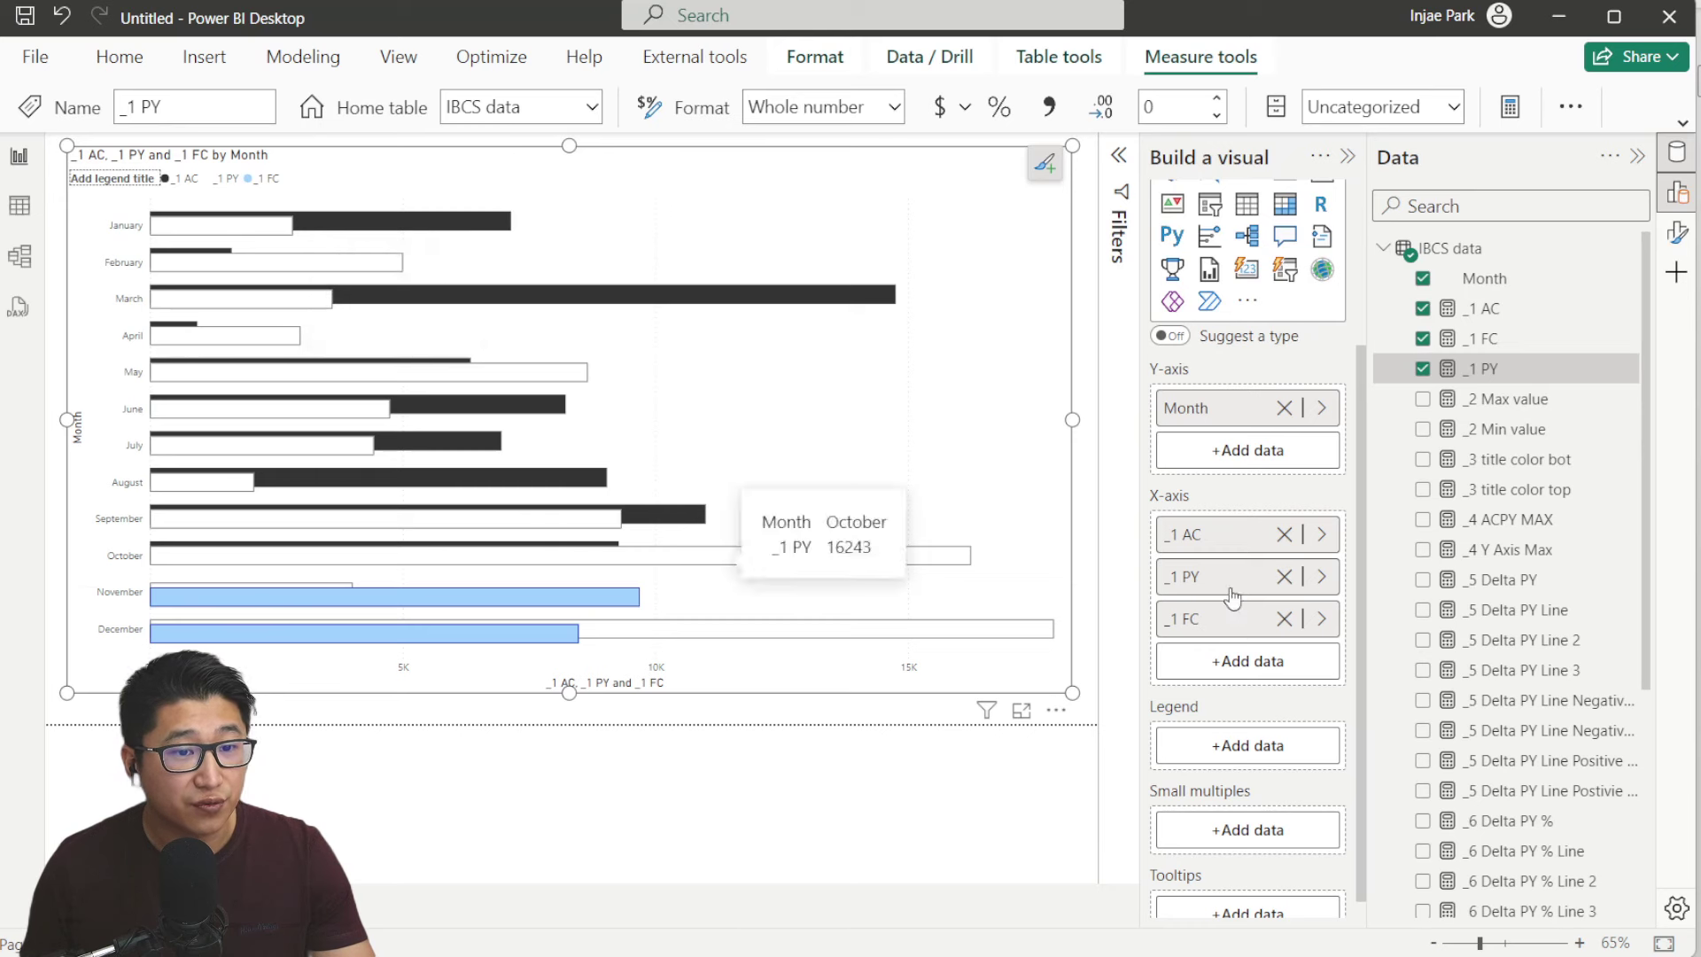
pyautogui.moveTo(1227, 577); pyautogui.dragTo(1224, 527)
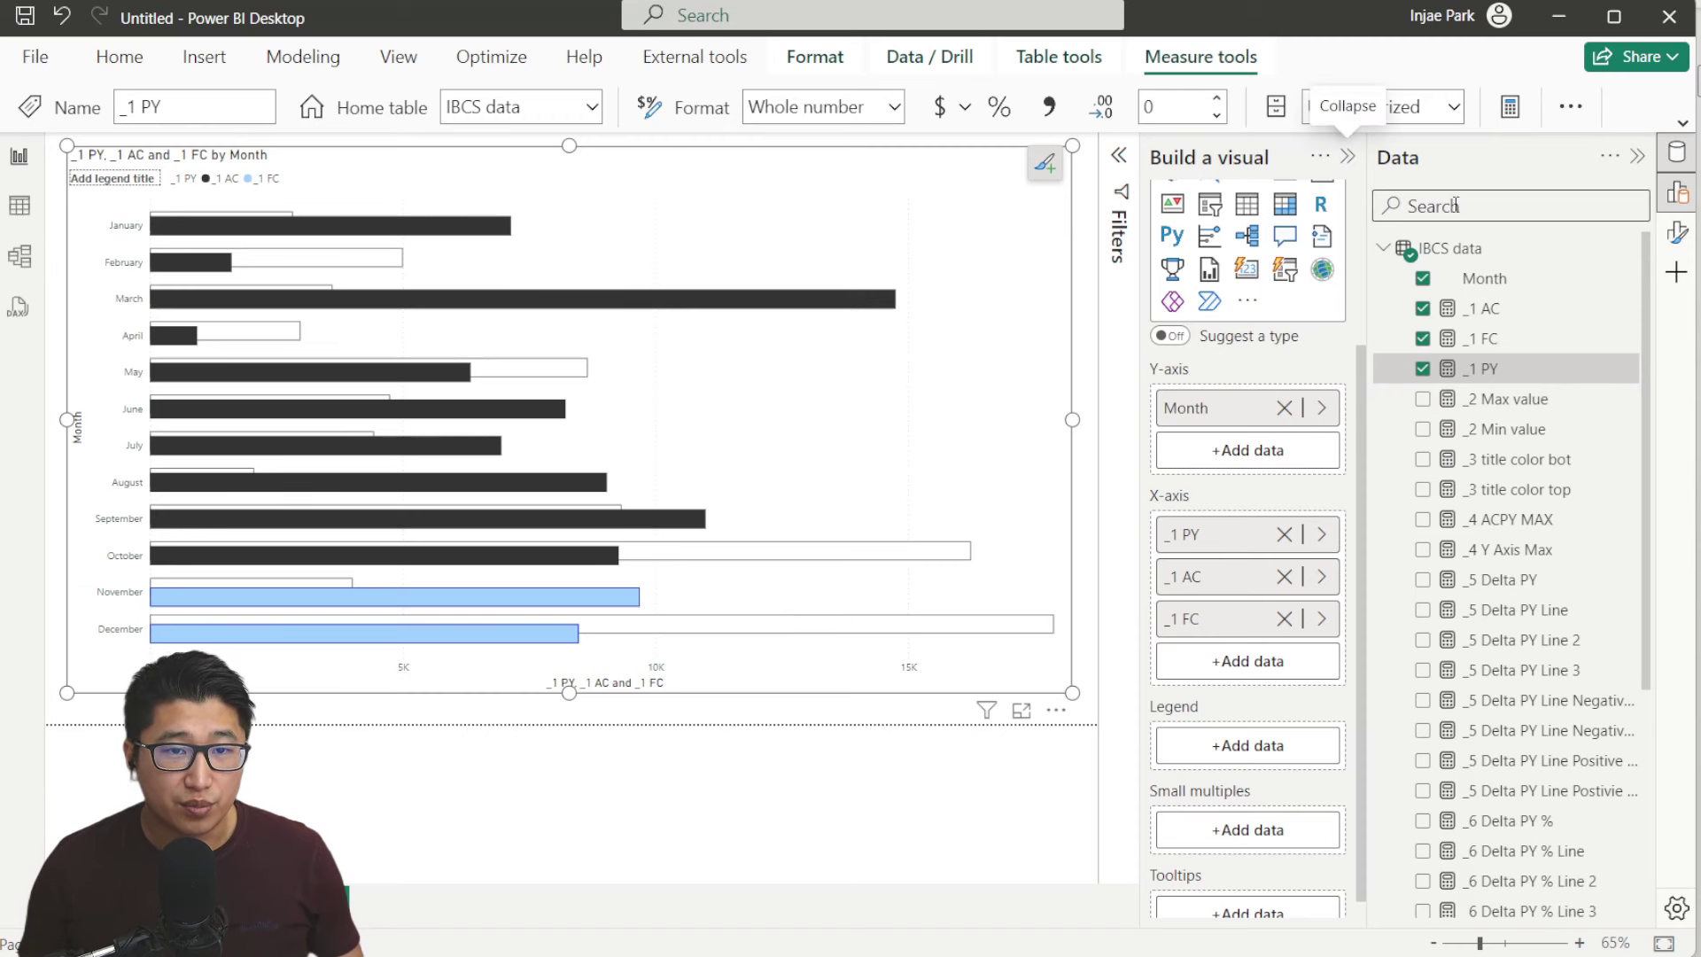
# Turn on data labels for the chart and collapse the side panes to enlarge the report view
pyautogui.click(1676, 232)
pyautogui.scroll(-1, 1018, 575)
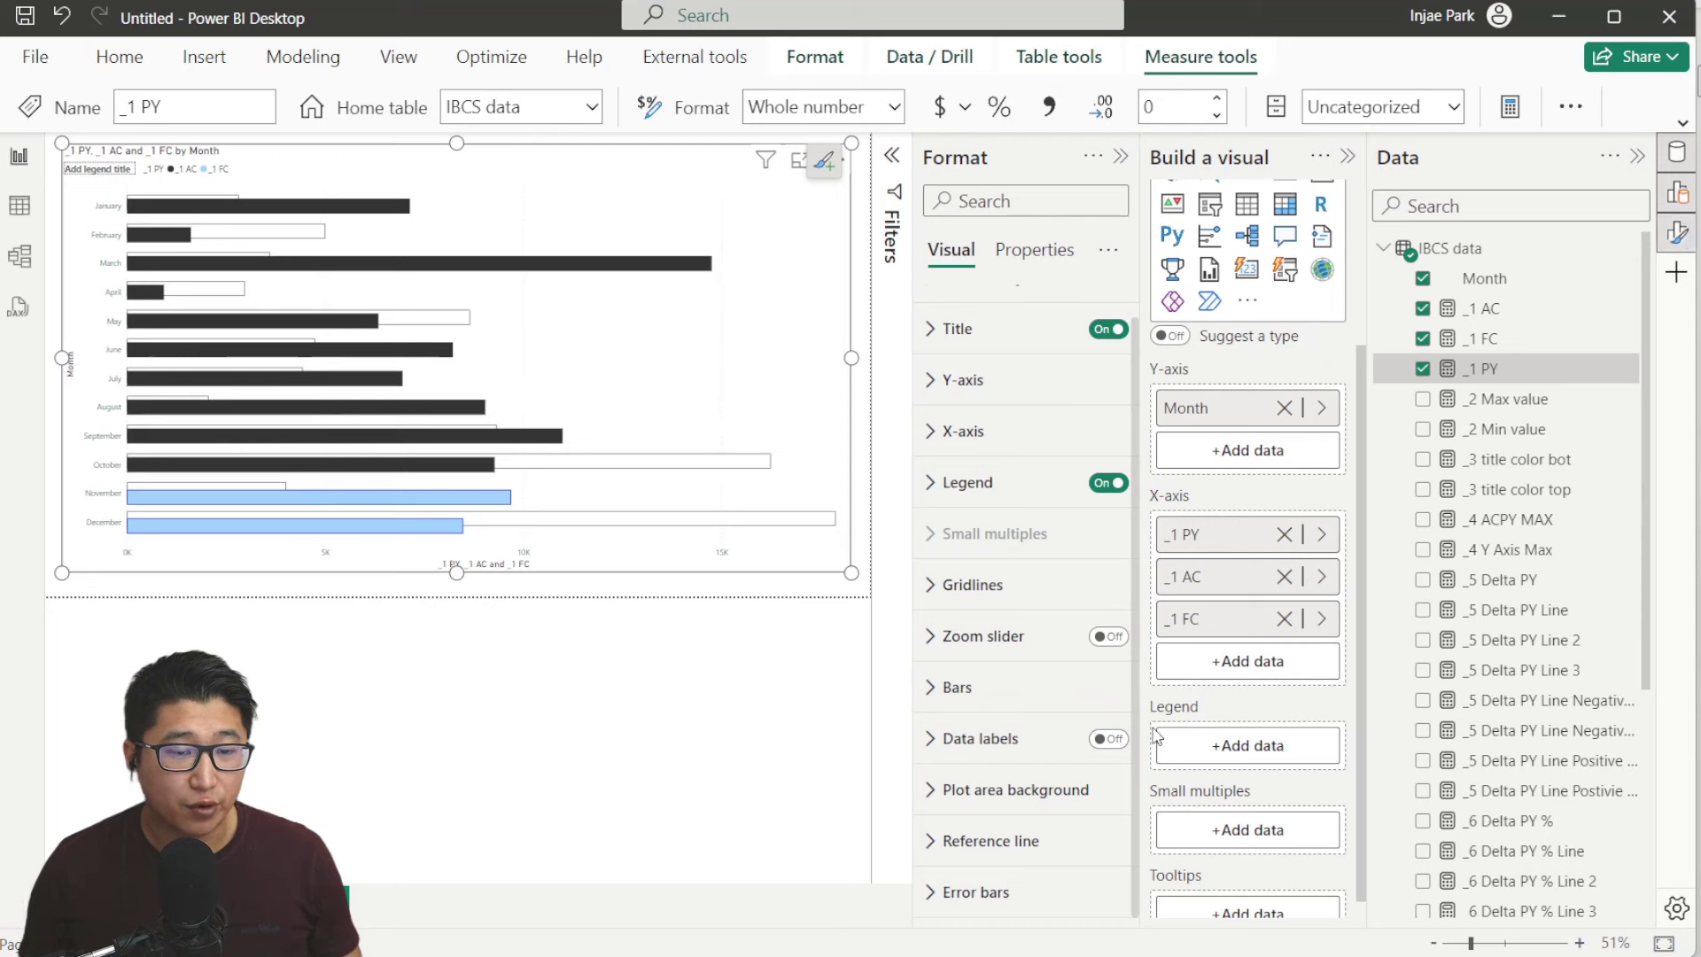
pyautogui.click(1108, 739)
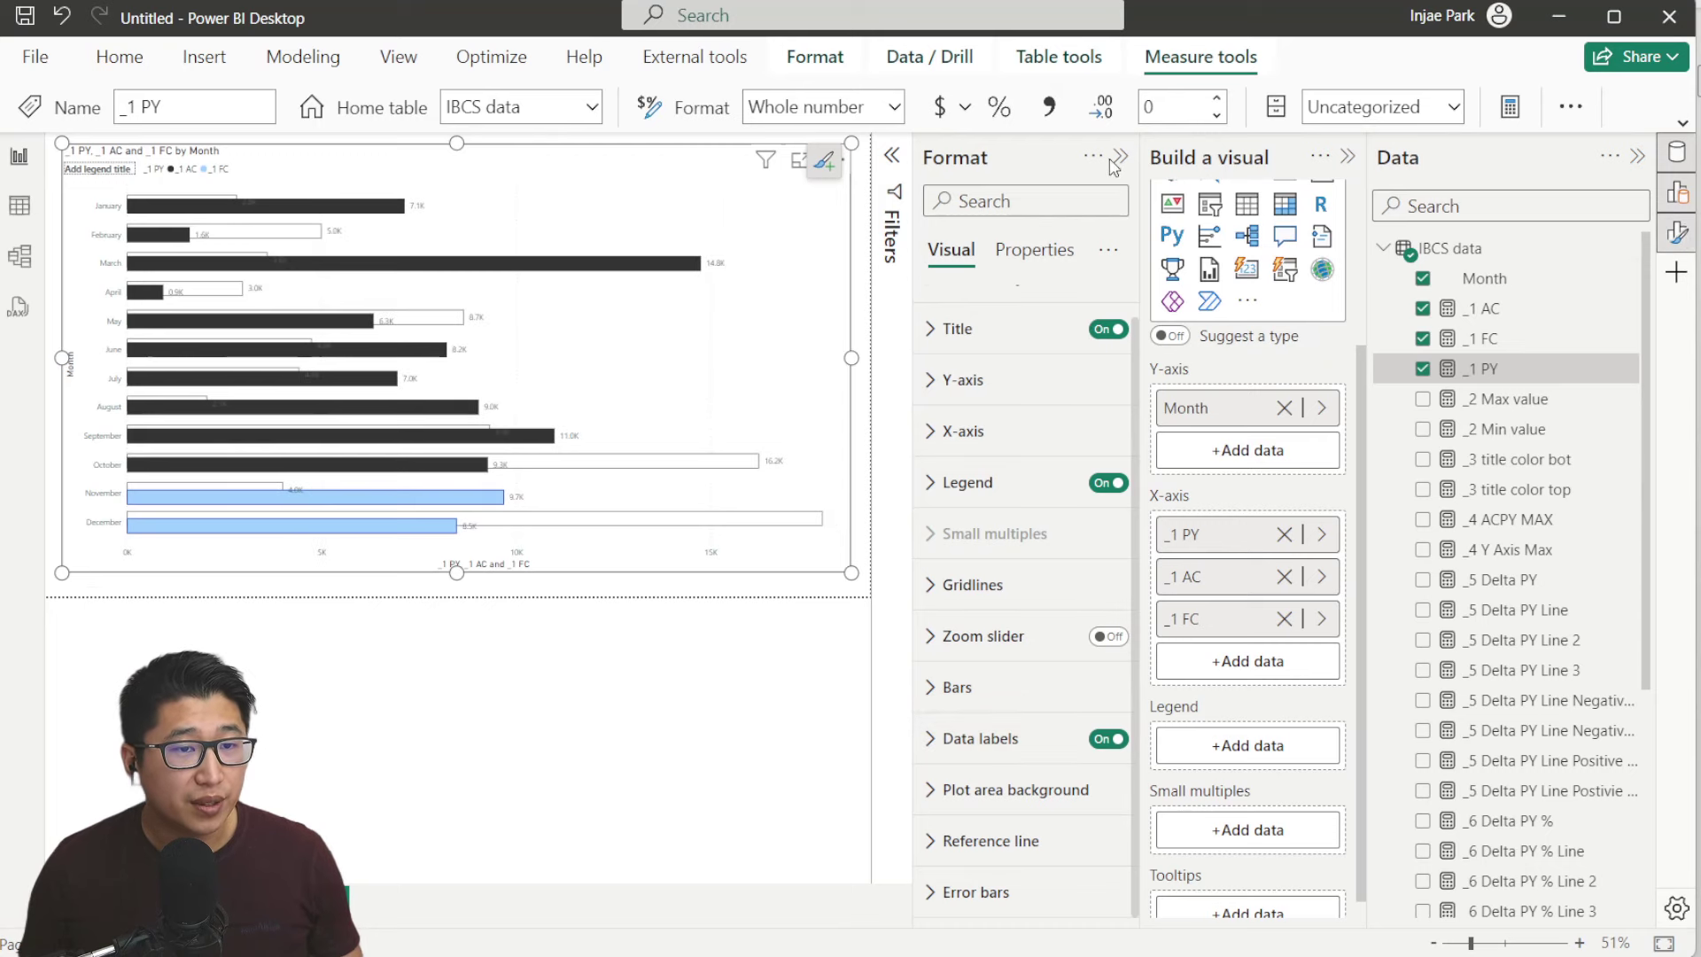
pyautogui.click(1119, 157)
pyautogui.click(1347, 157)
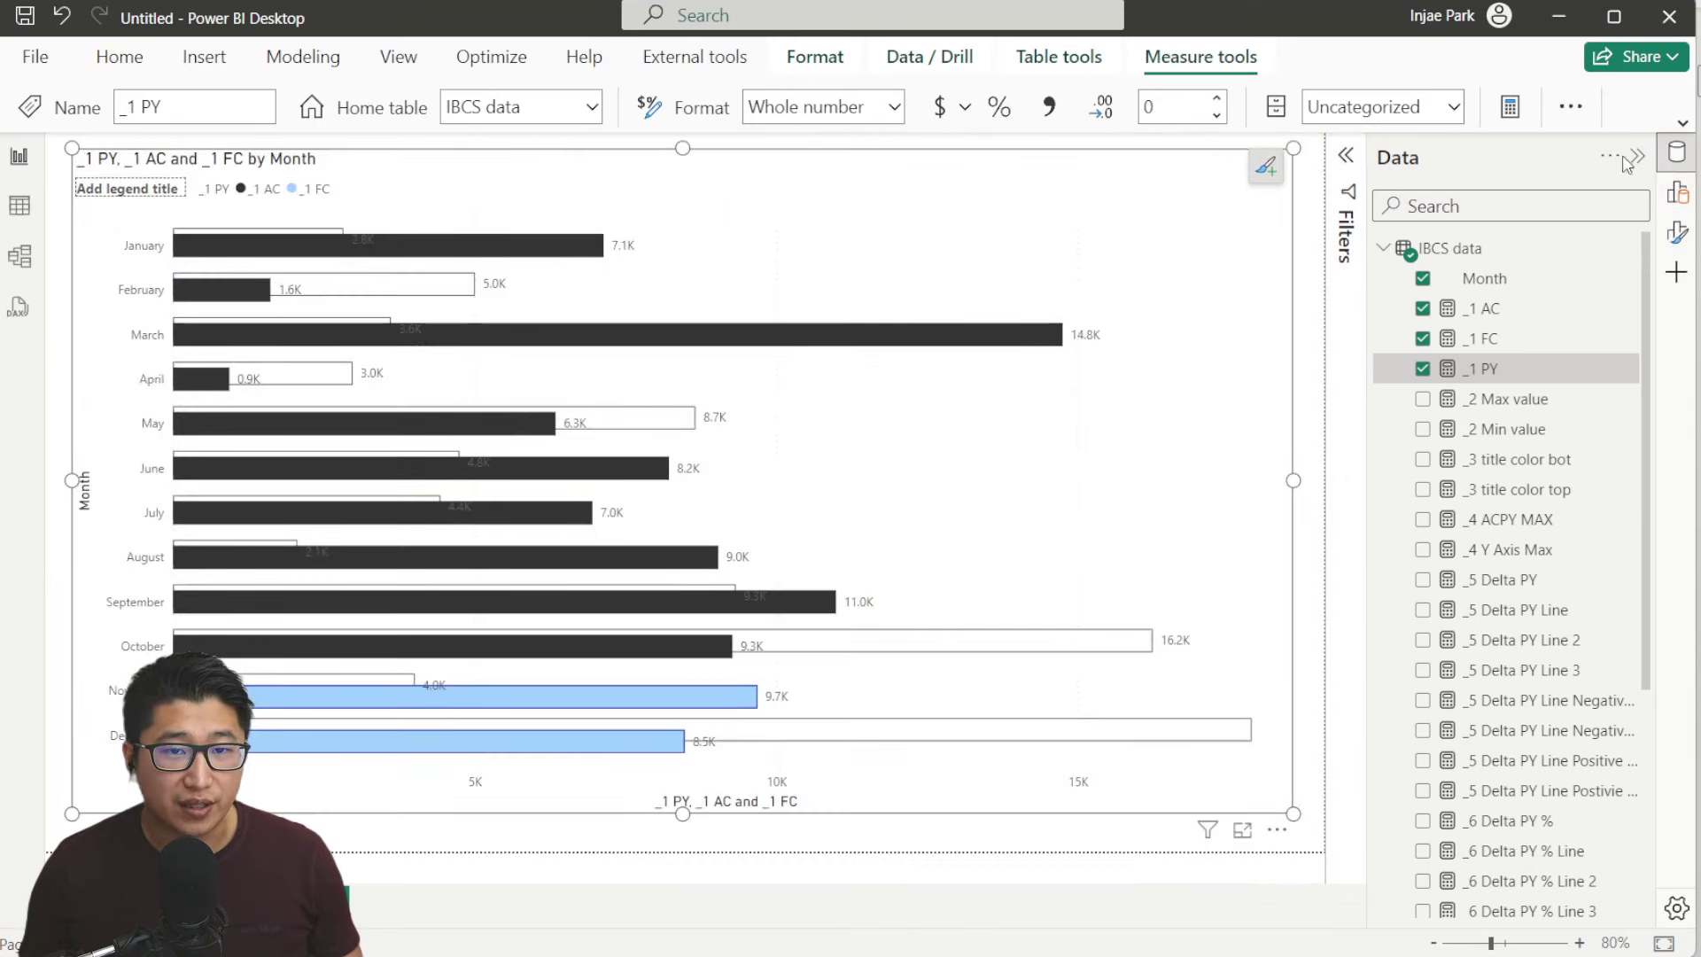
pyautogui.click(1592, 157)
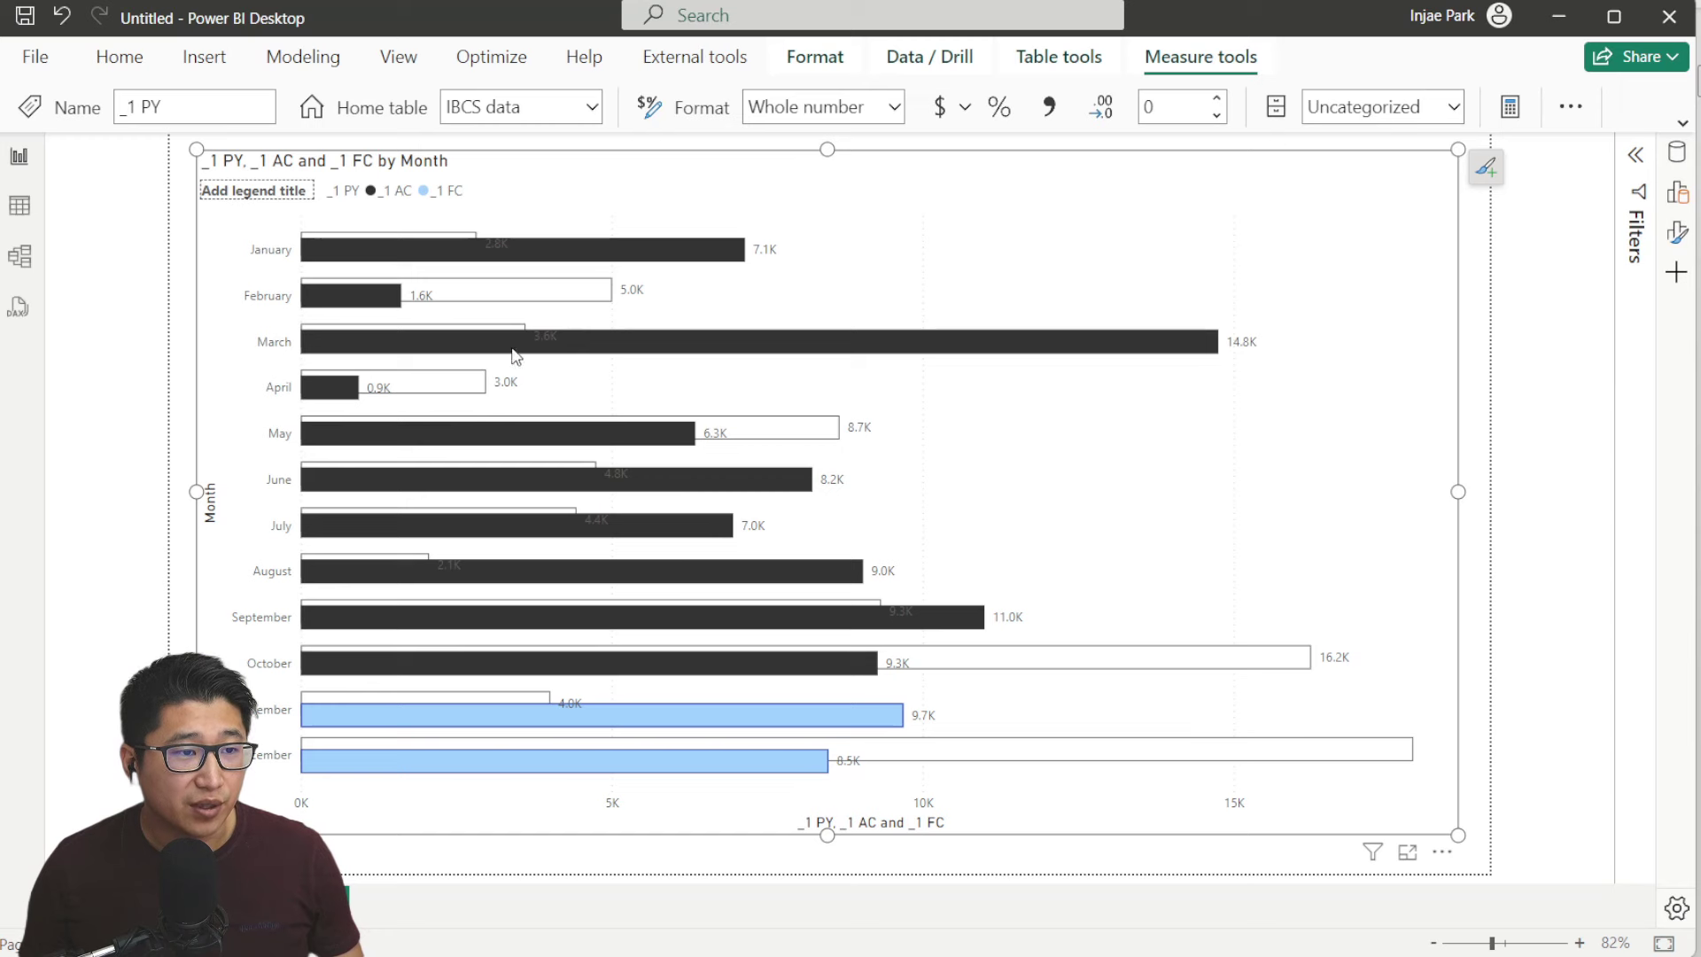
# Examine the value settings of the chart's data labels, including font, colour, display units and decimal places
pyautogui.click(1676, 232)
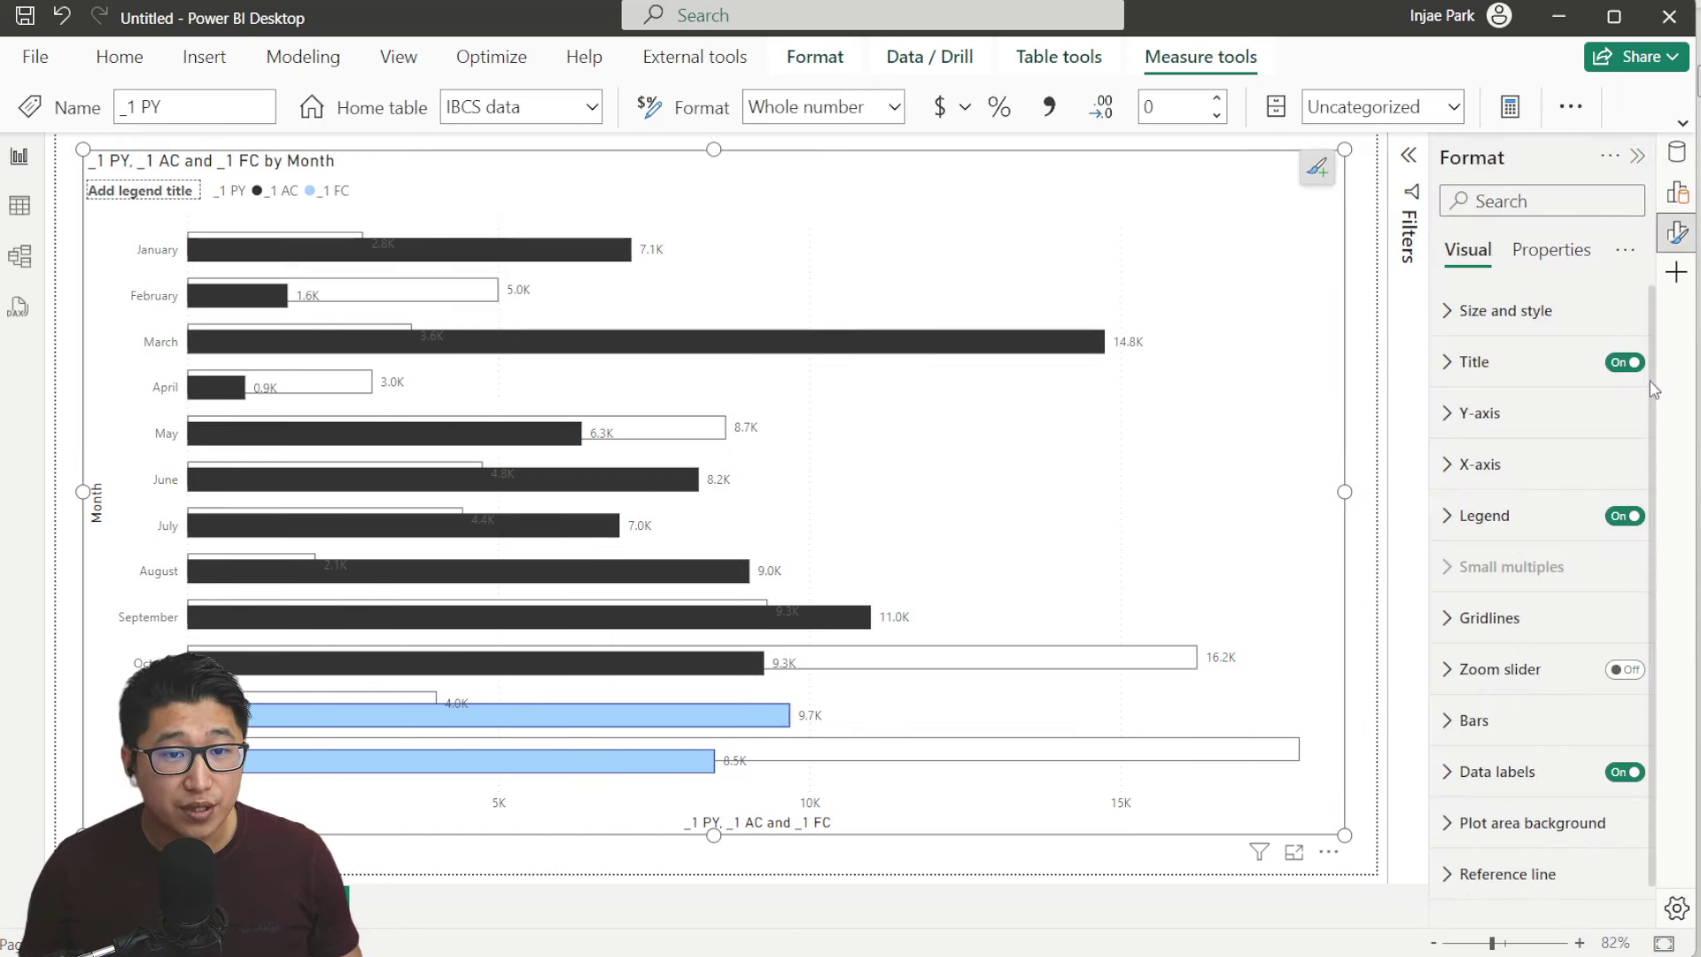
pyautogui.click(1497, 772)
pyautogui.scroll(-5, 1523, 695)
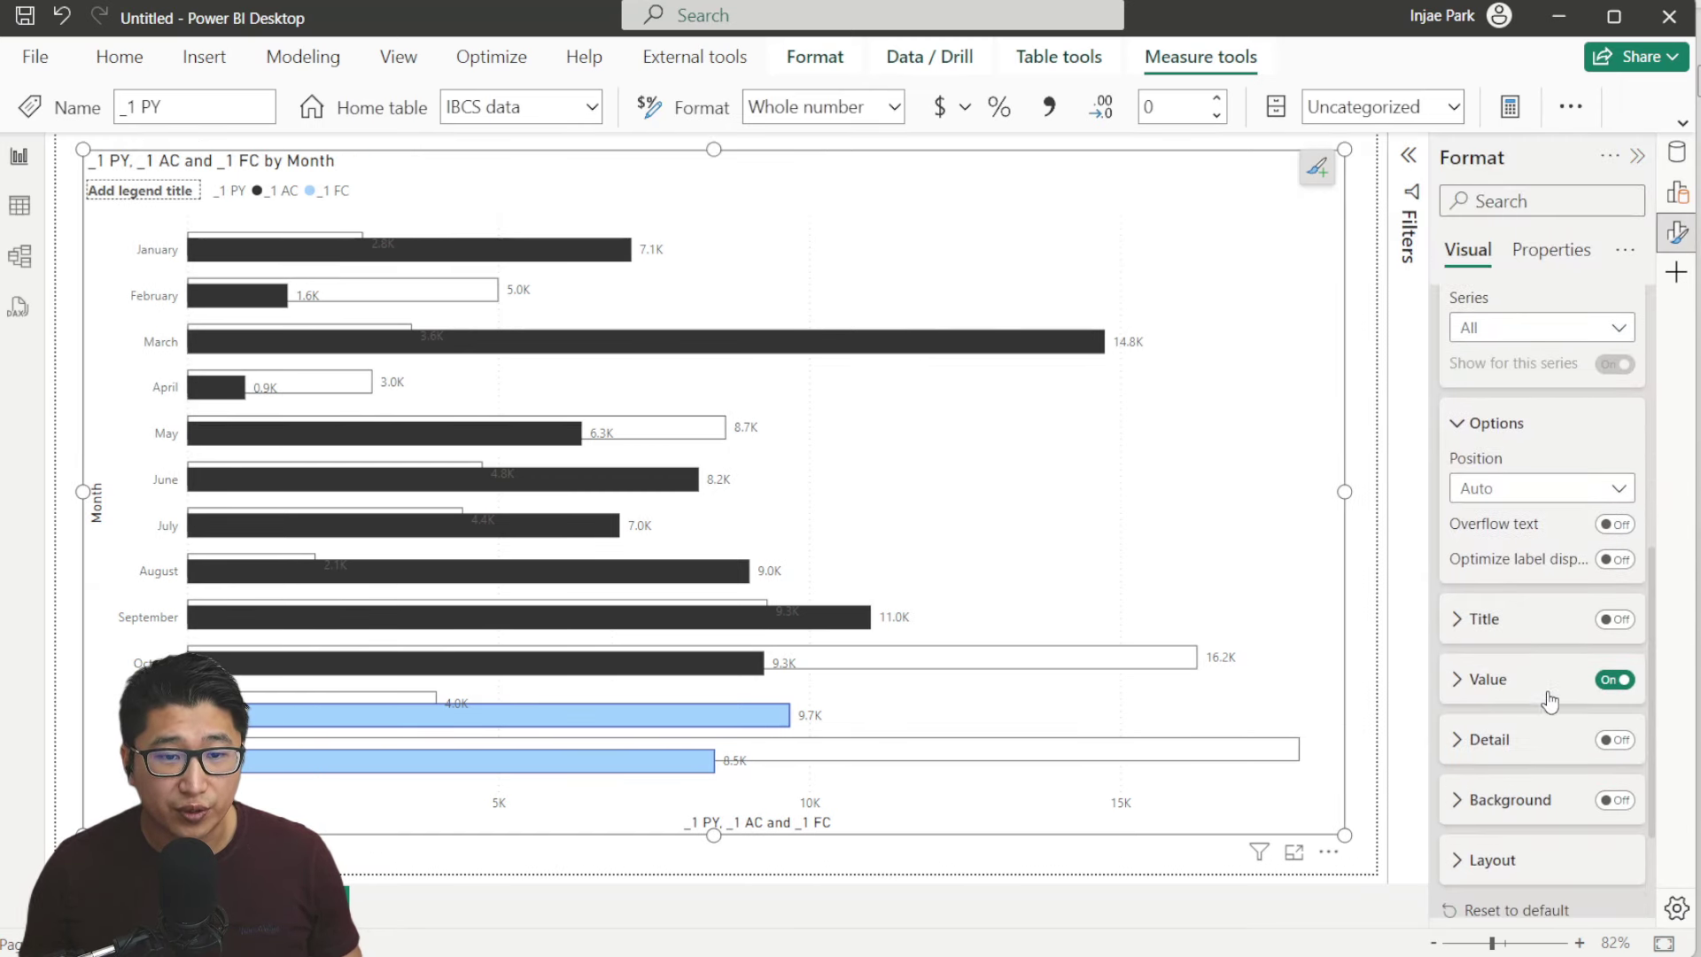
pyautogui.click(1531, 678)
pyautogui.scroll(-4, 1531, 678)
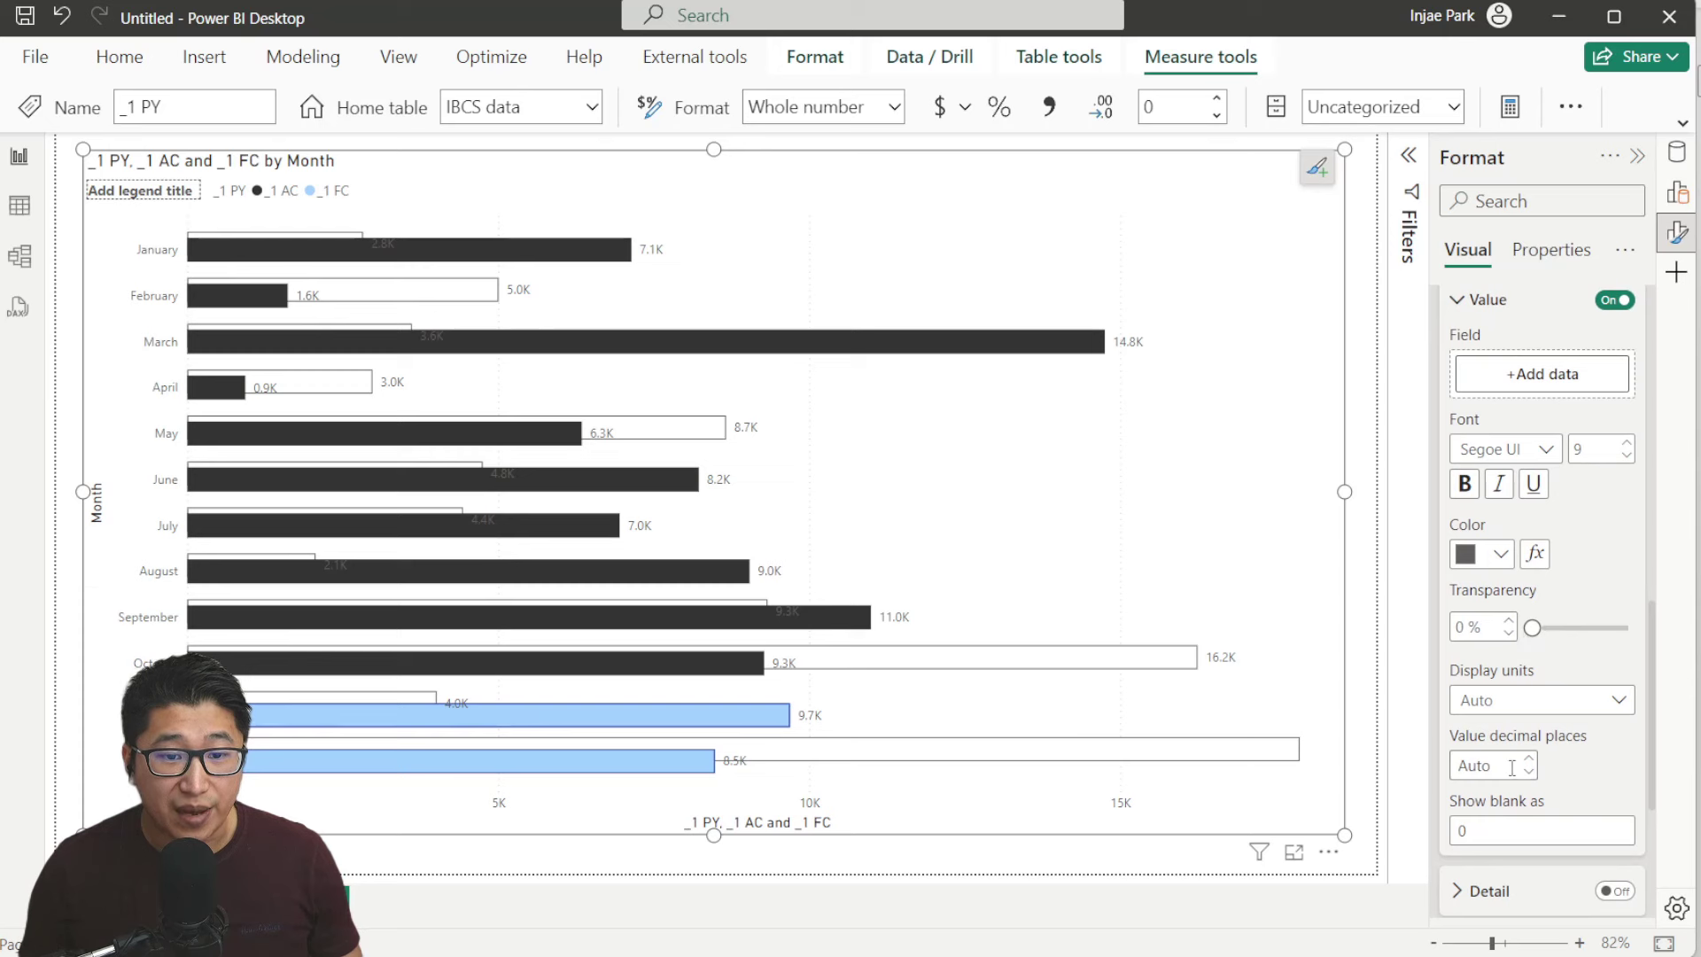
pyautogui.scroll(3, 1494, 454)
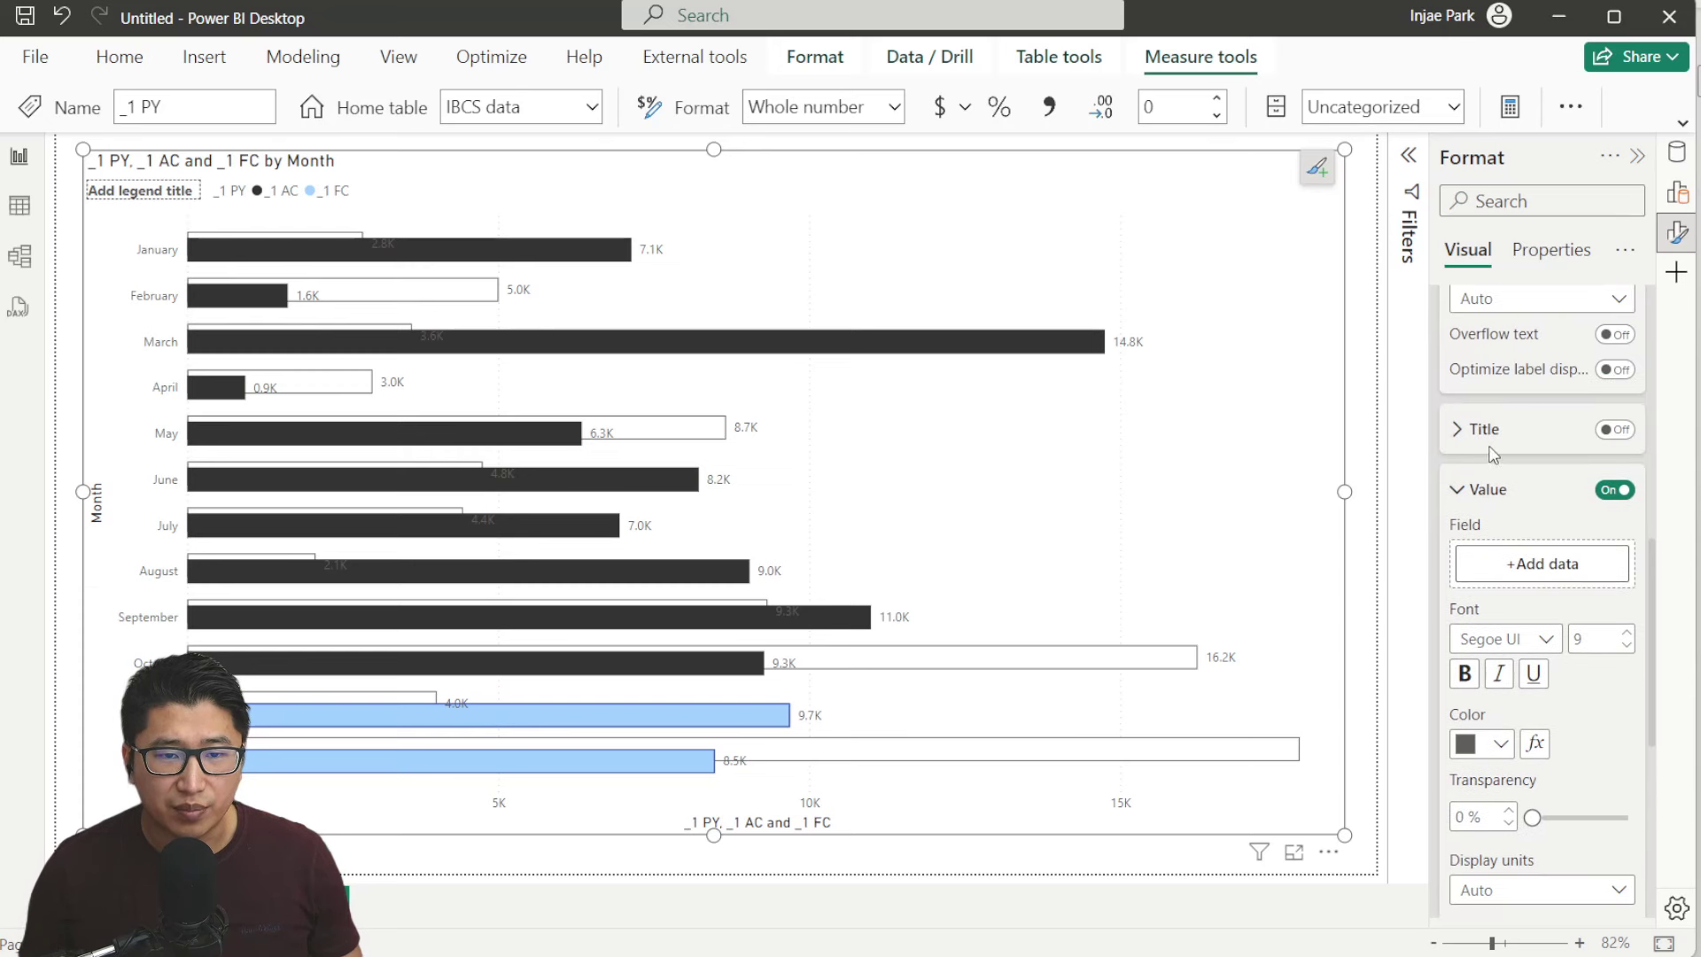
pyautogui.click(1475, 492)
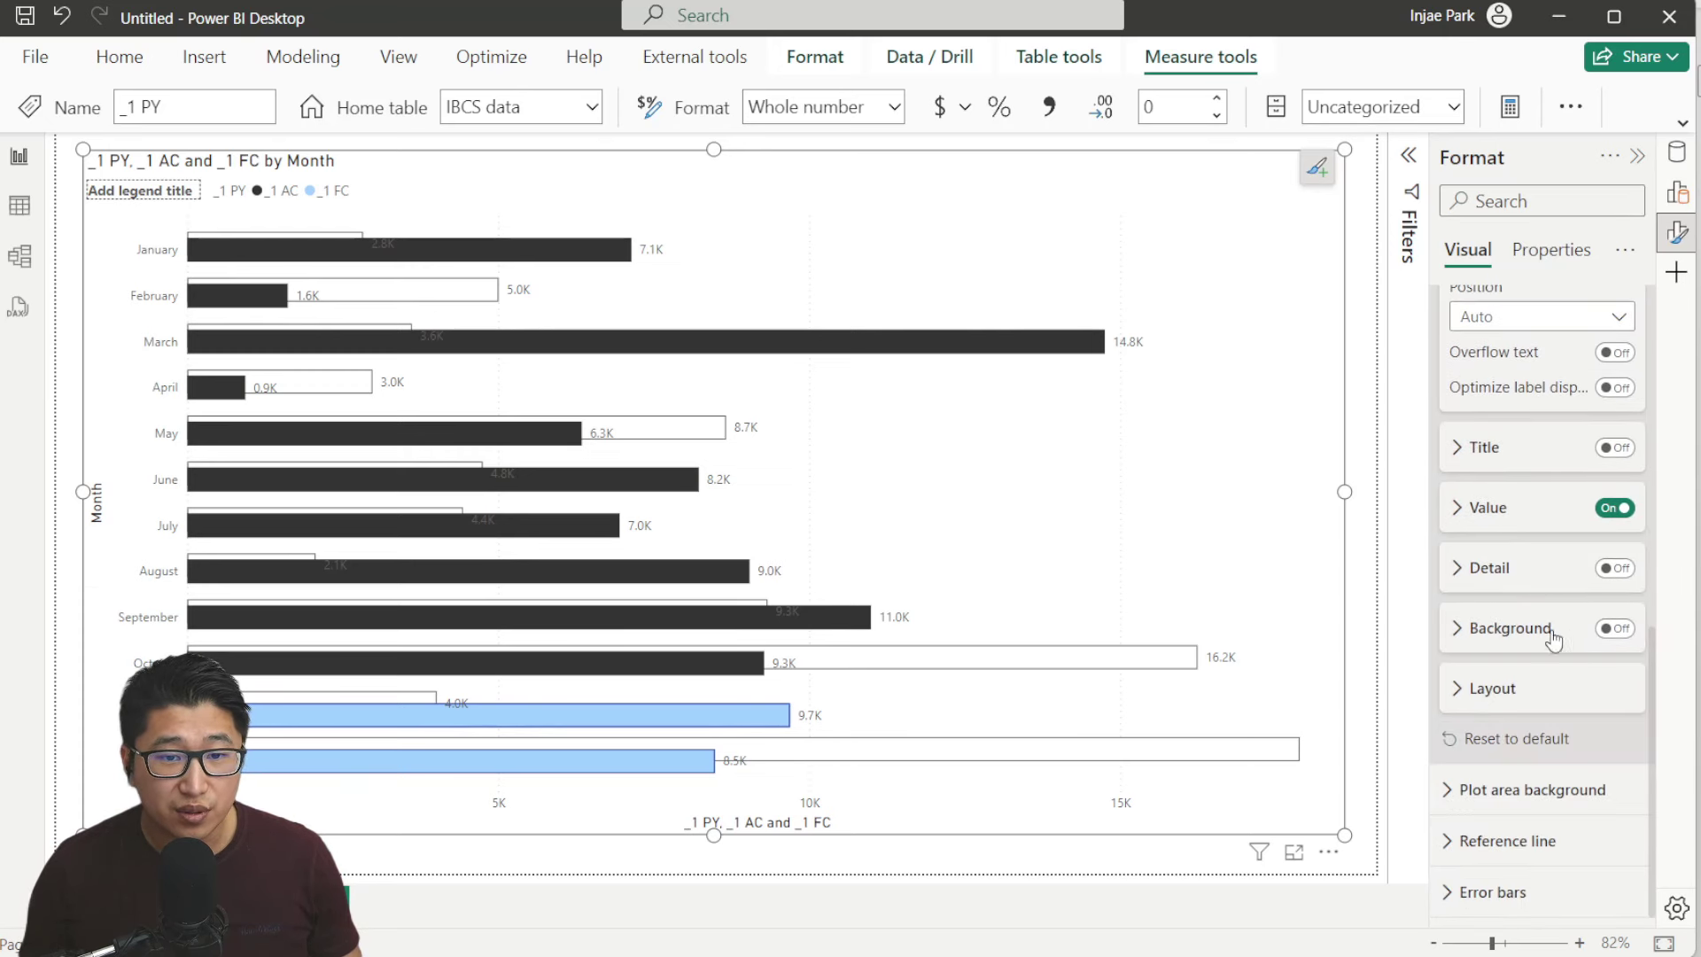
# Try a background behind the data labels and switch it back off
pyautogui.click(1614, 628)
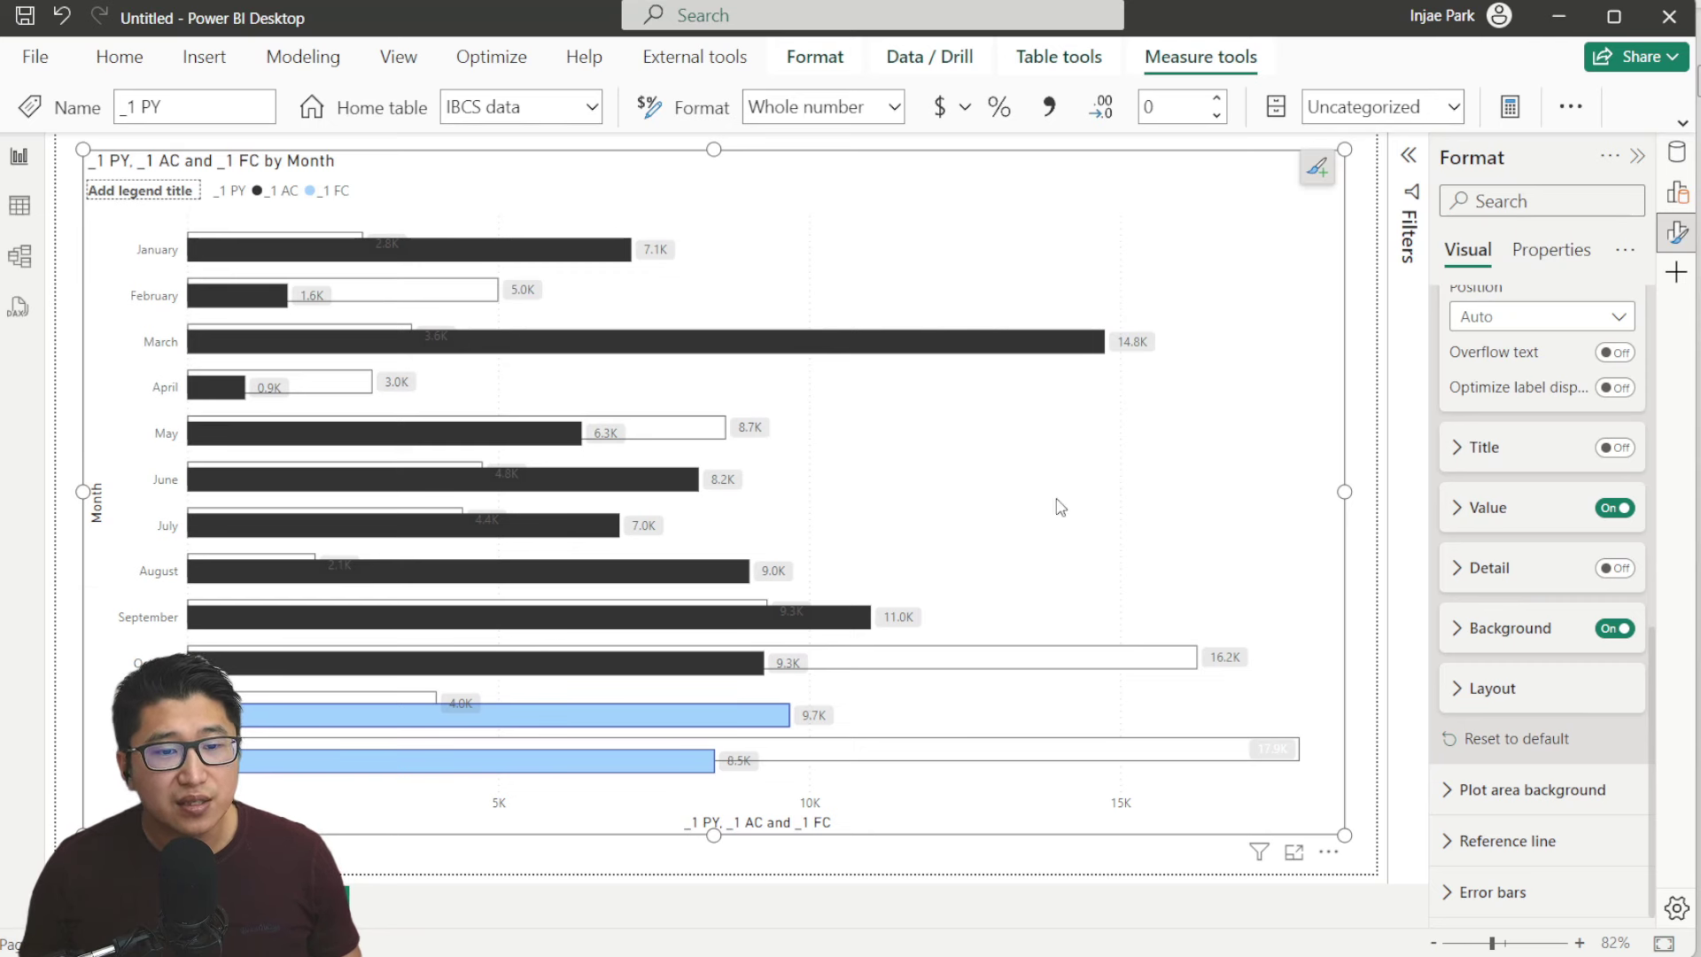
pyautogui.click(1614, 628)
pyautogui.scroll(5, 1606, 536)
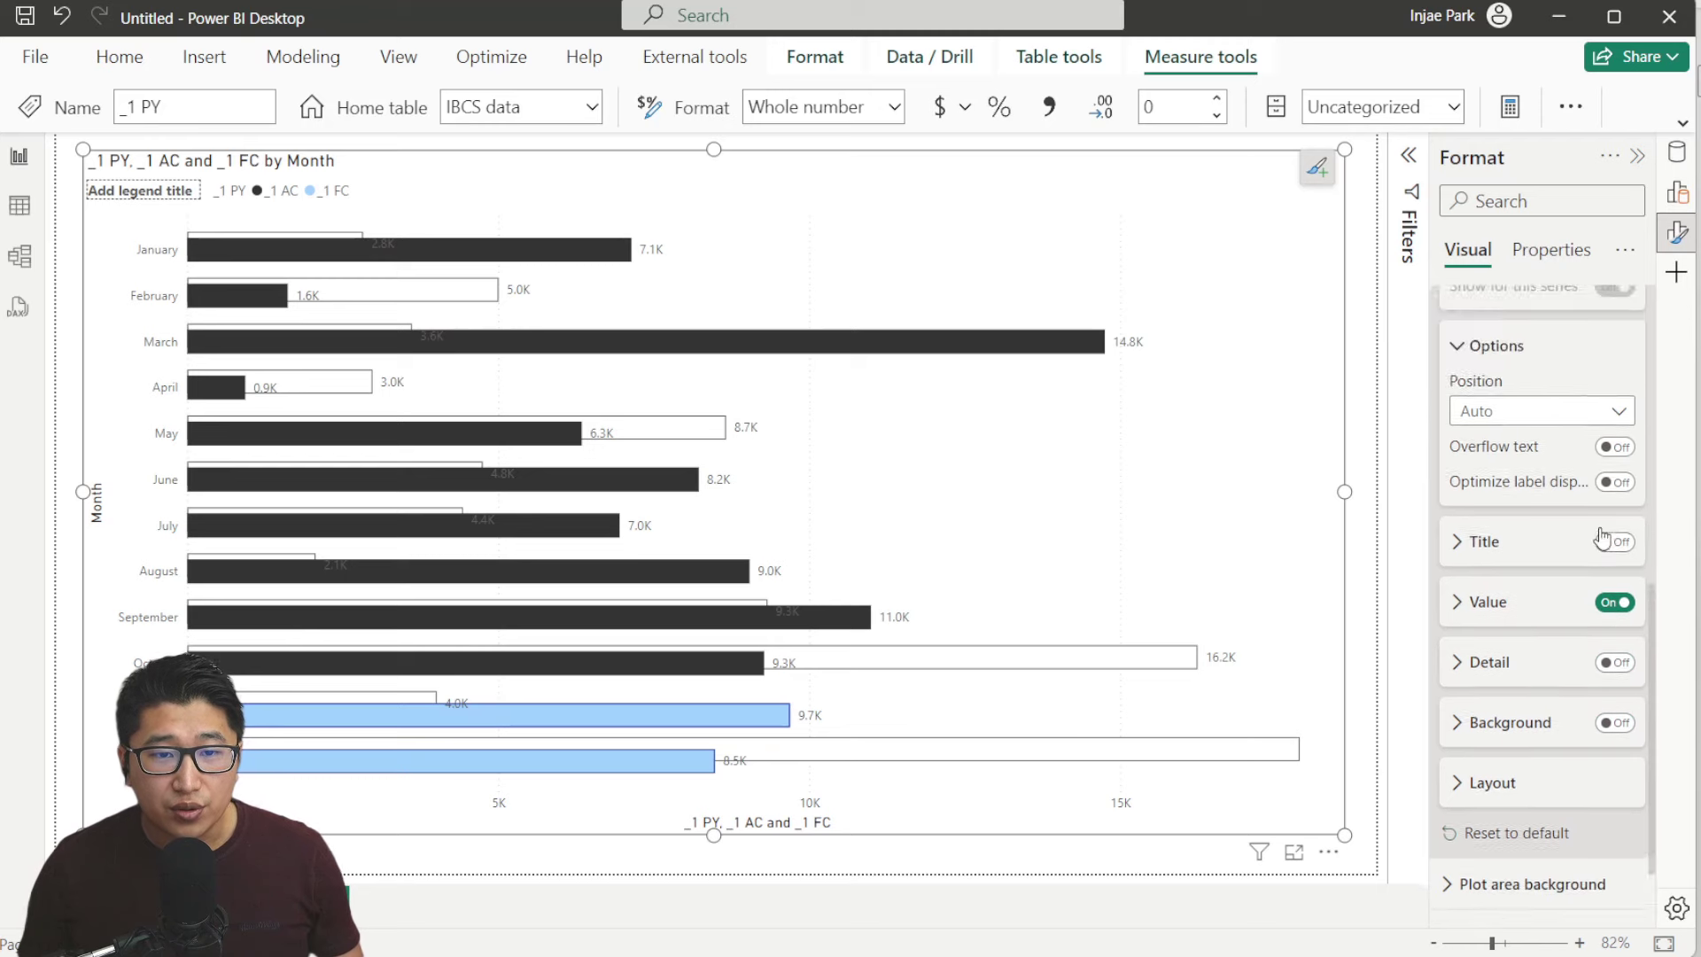
# Open the formula of the _2 Max value measure and move its IF expression onto a new line below the measure name
pyautogui.click(1673, 157)
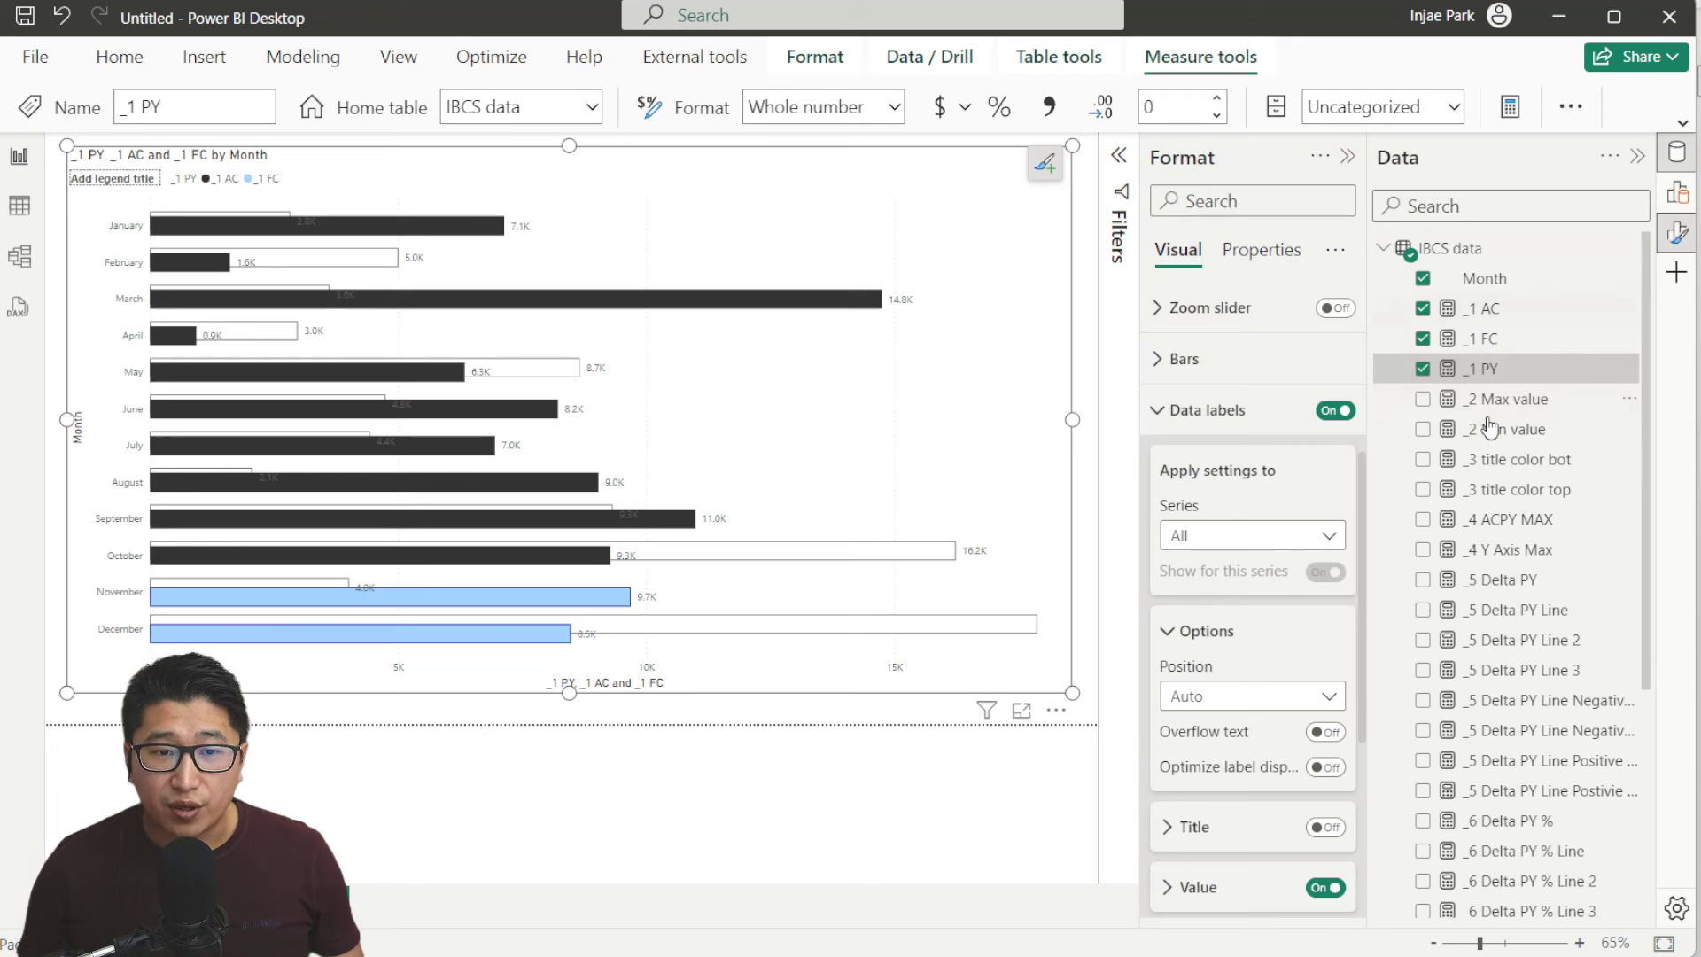
pyautogui.click(1547, 410)
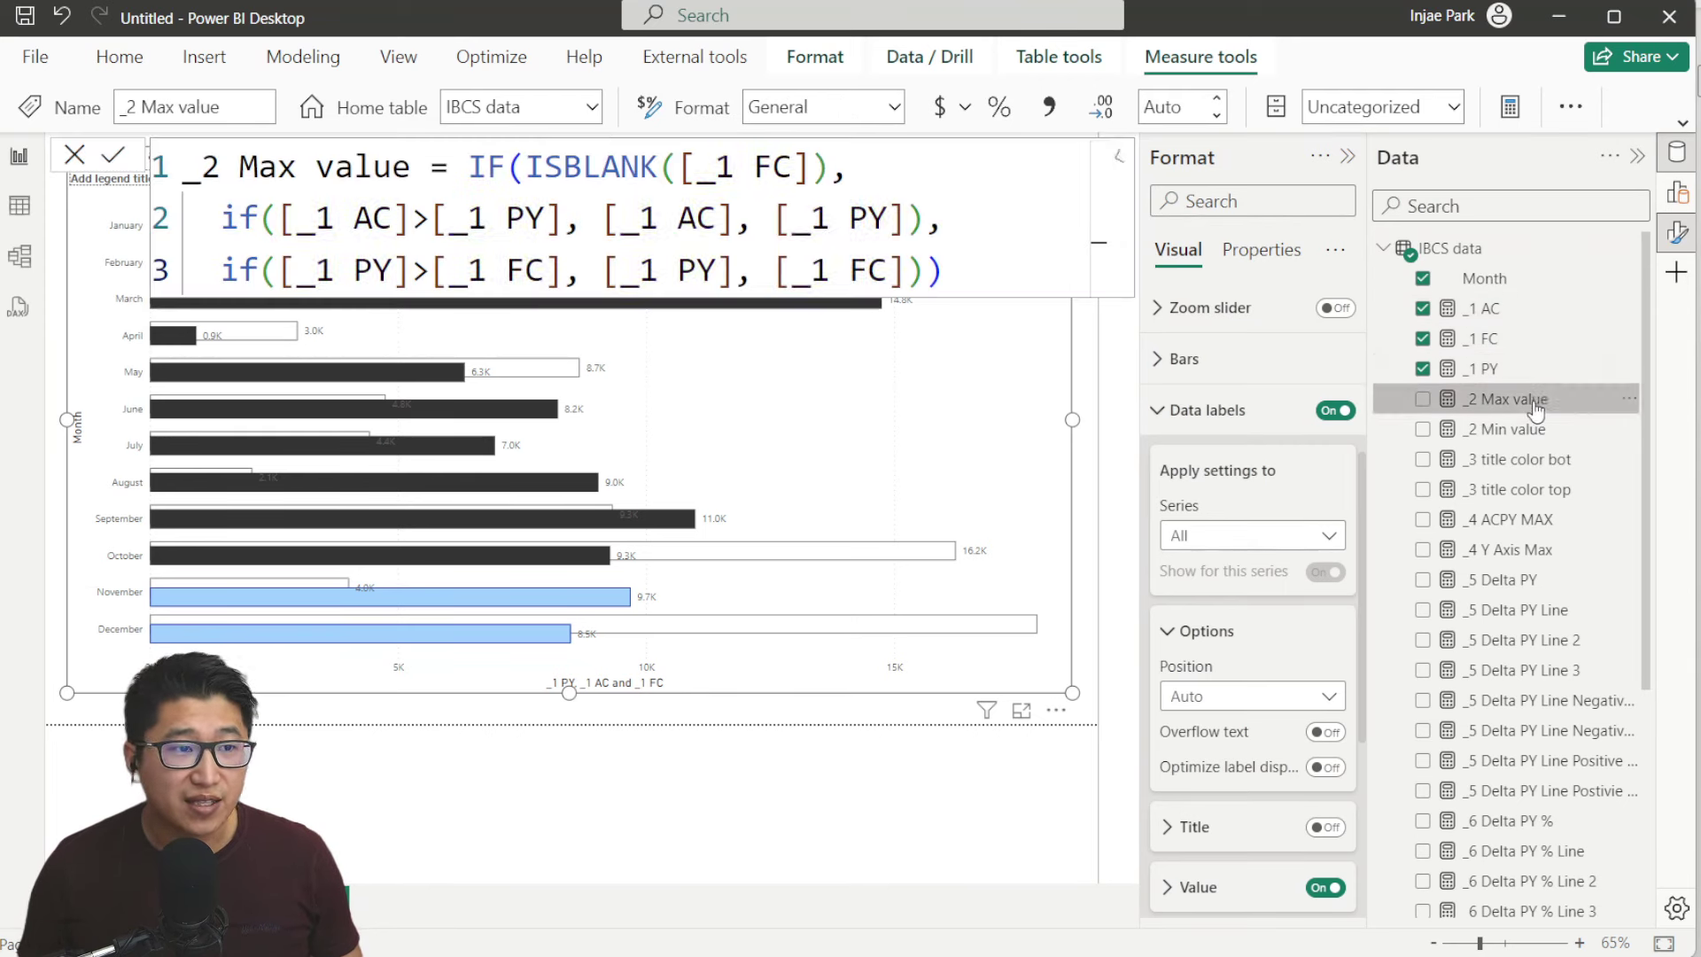
pyautogui.click(735, 168)
pyautogui.click(469, 170)
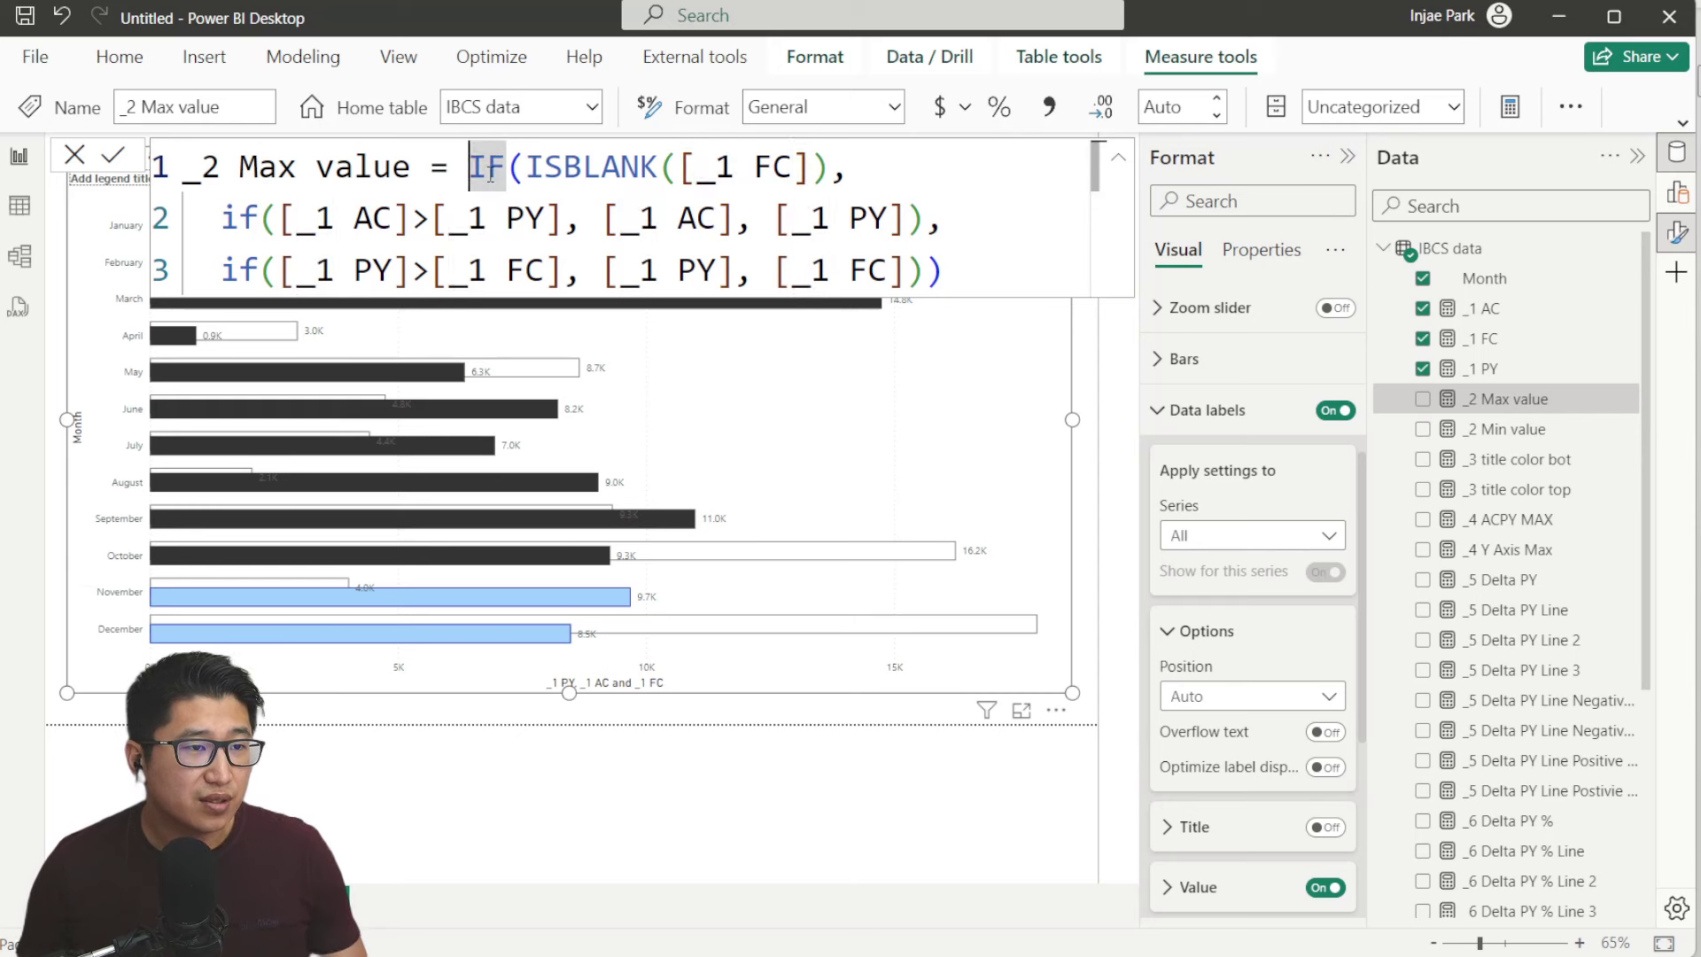
pyautogui.hotkey('shift', 'Return')
pyautogui.keyDown('ctrl'); pyautogui.scroll(-3, 666, 213); pyautogui.keyUp('ctrl')
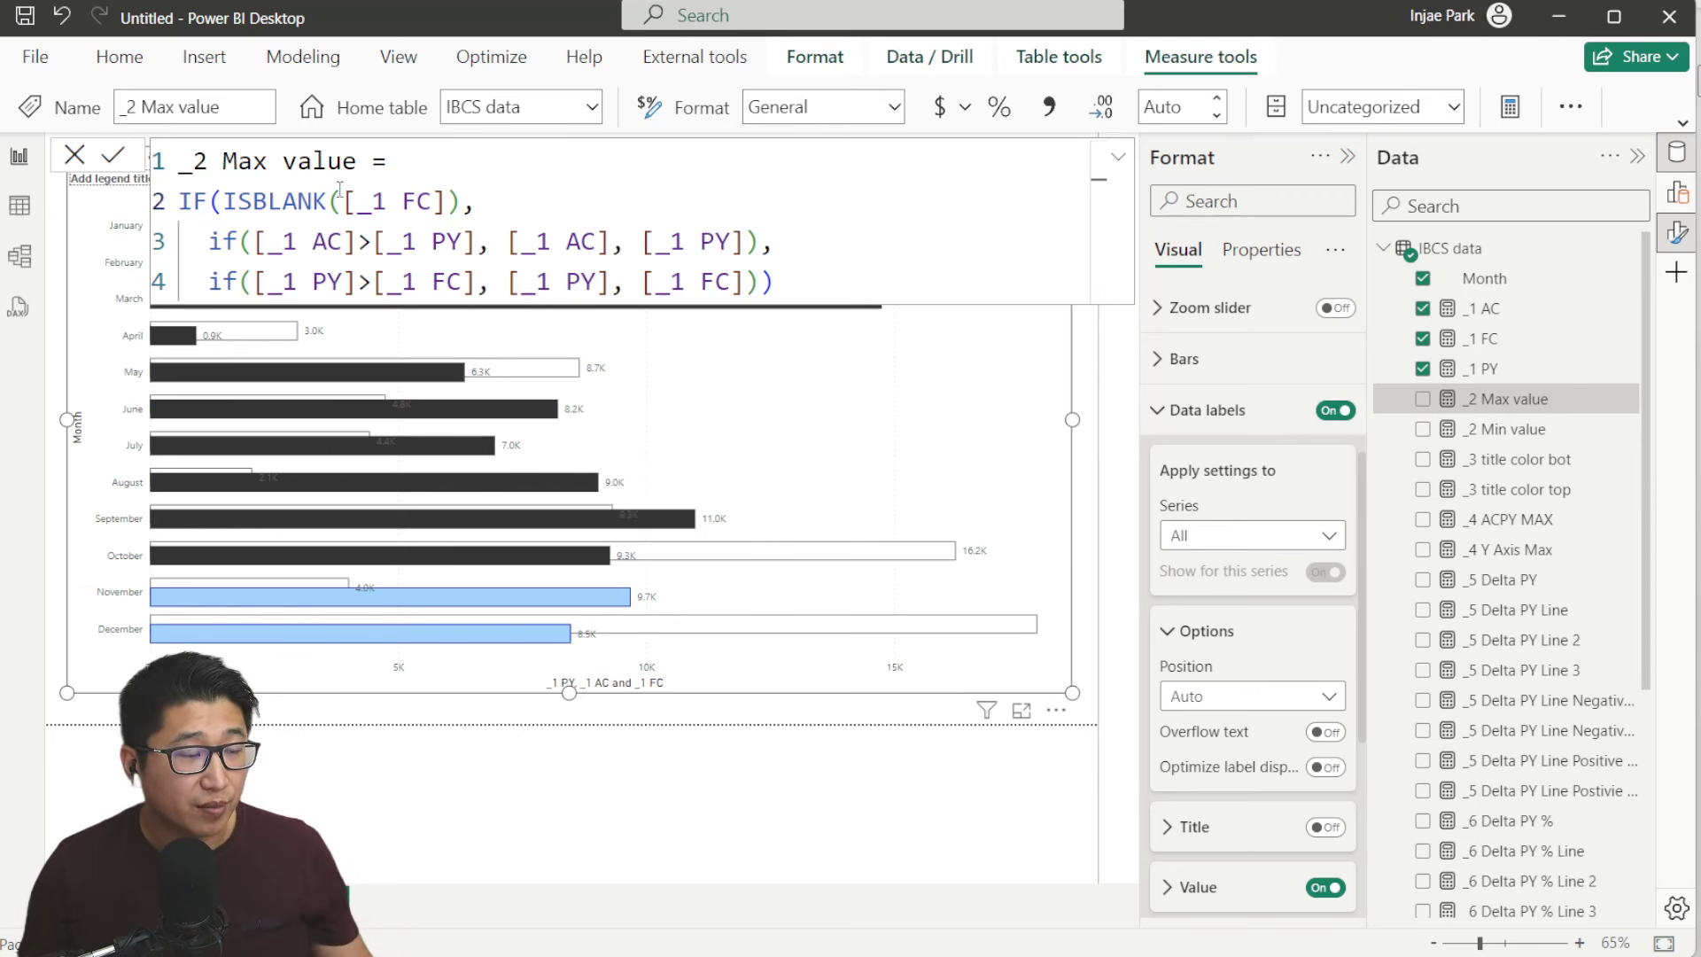
# Examine the ISBLANK([_1 FC]) condition, check it against the monthly 2023 predictions in the table data, and return to the report
pyautogui.moveTo(179, 201); pyautogui.dragTo(474, 195)
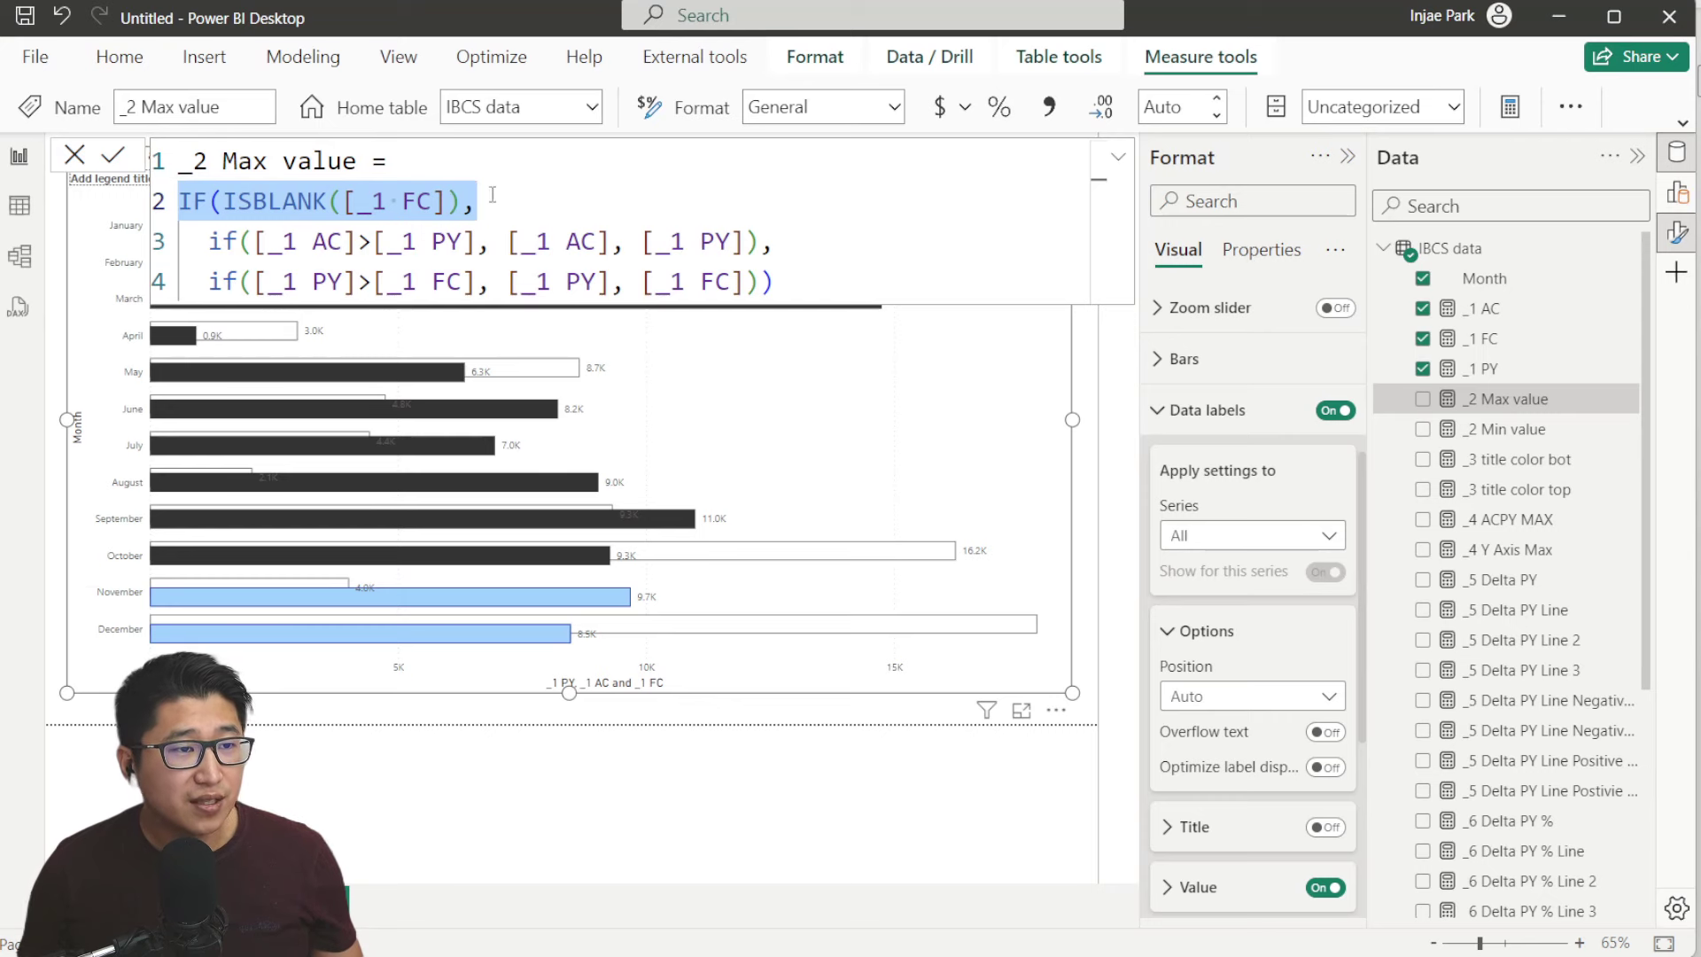
pyautogui.click(518, 196)
pyautogui.click(24, 212)
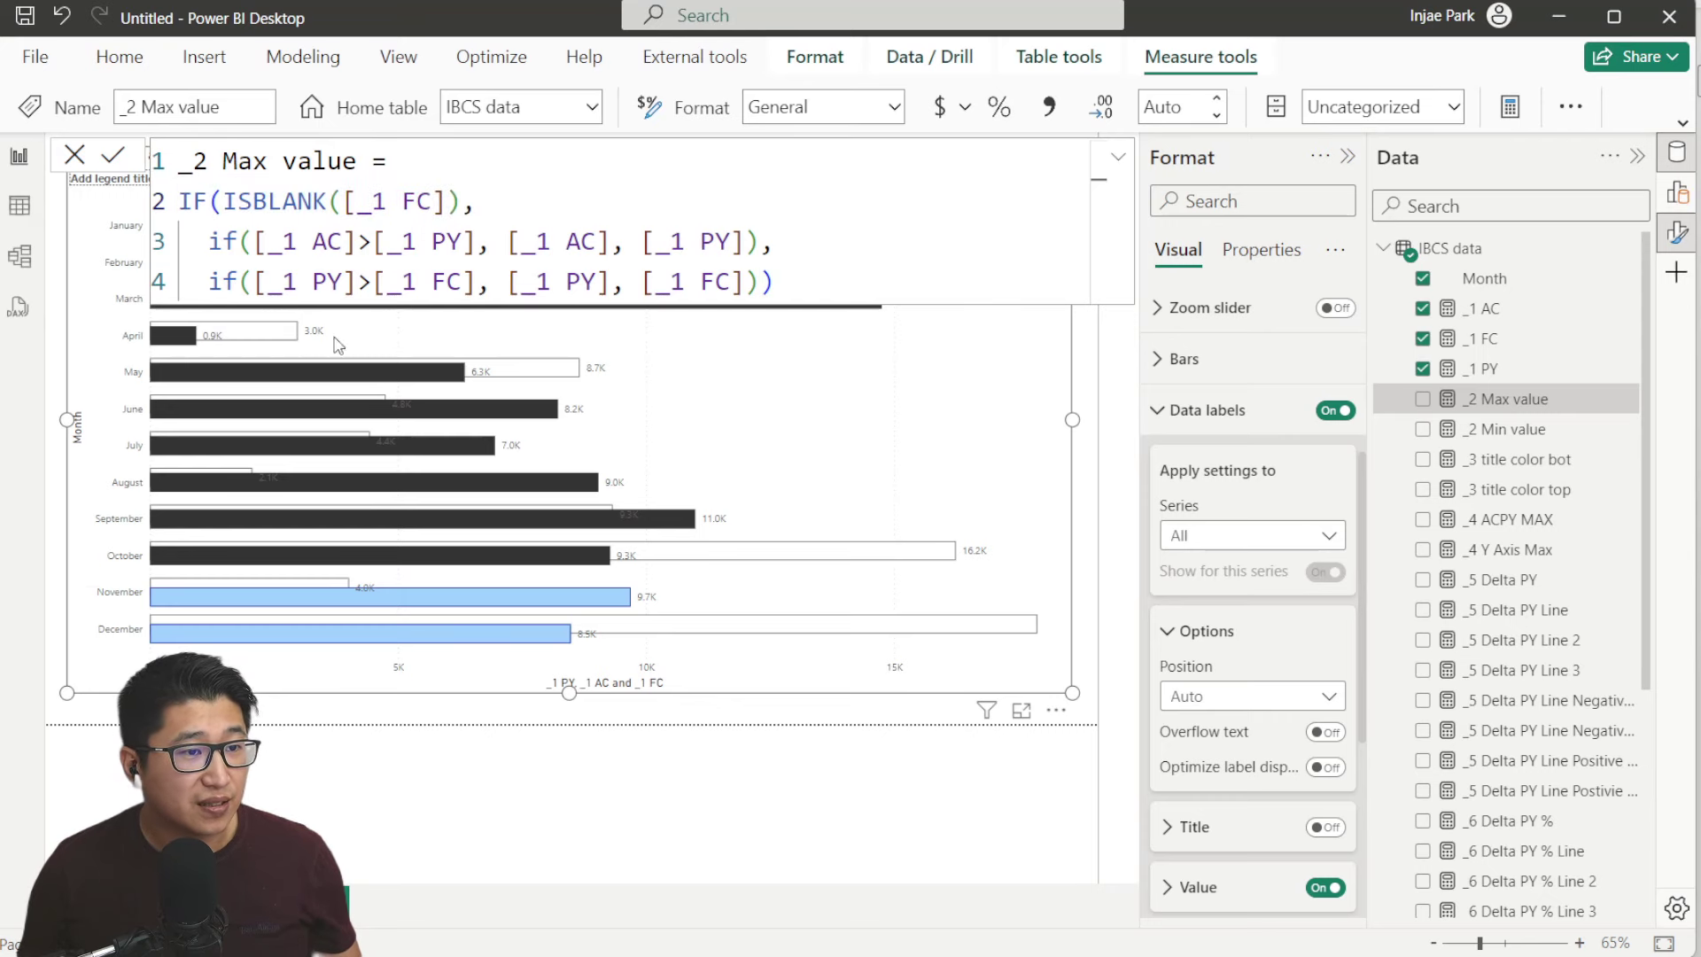
pyautogui.click(19, 210)
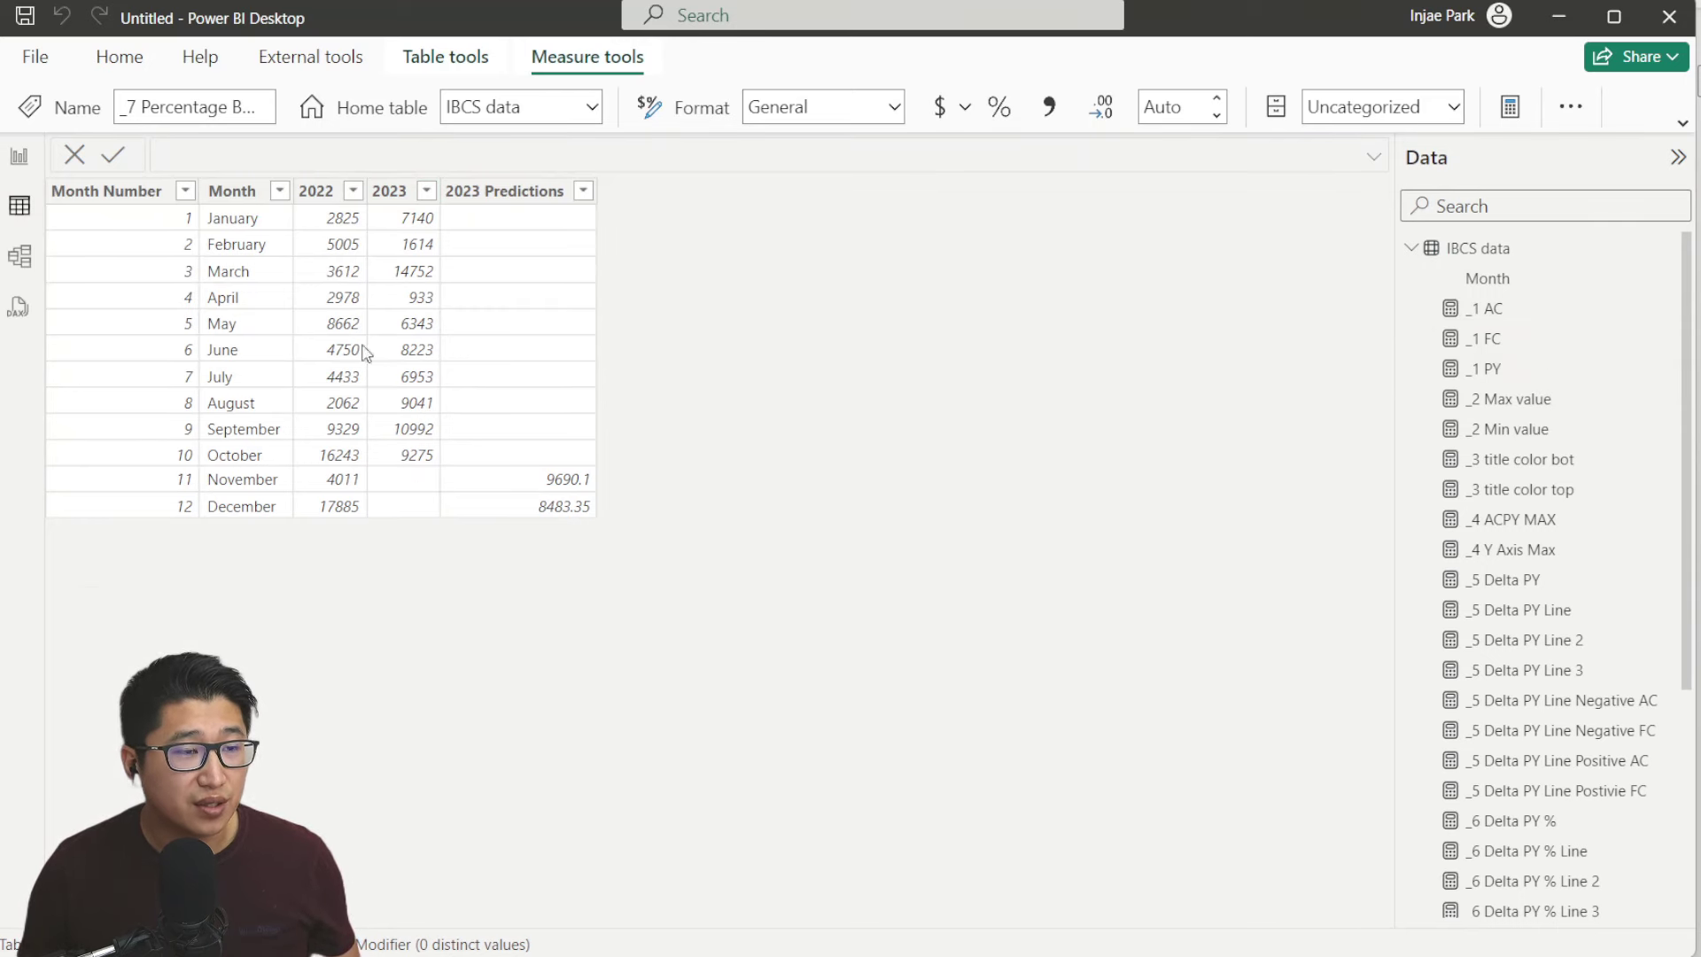
pyautogui.click(22, 160)
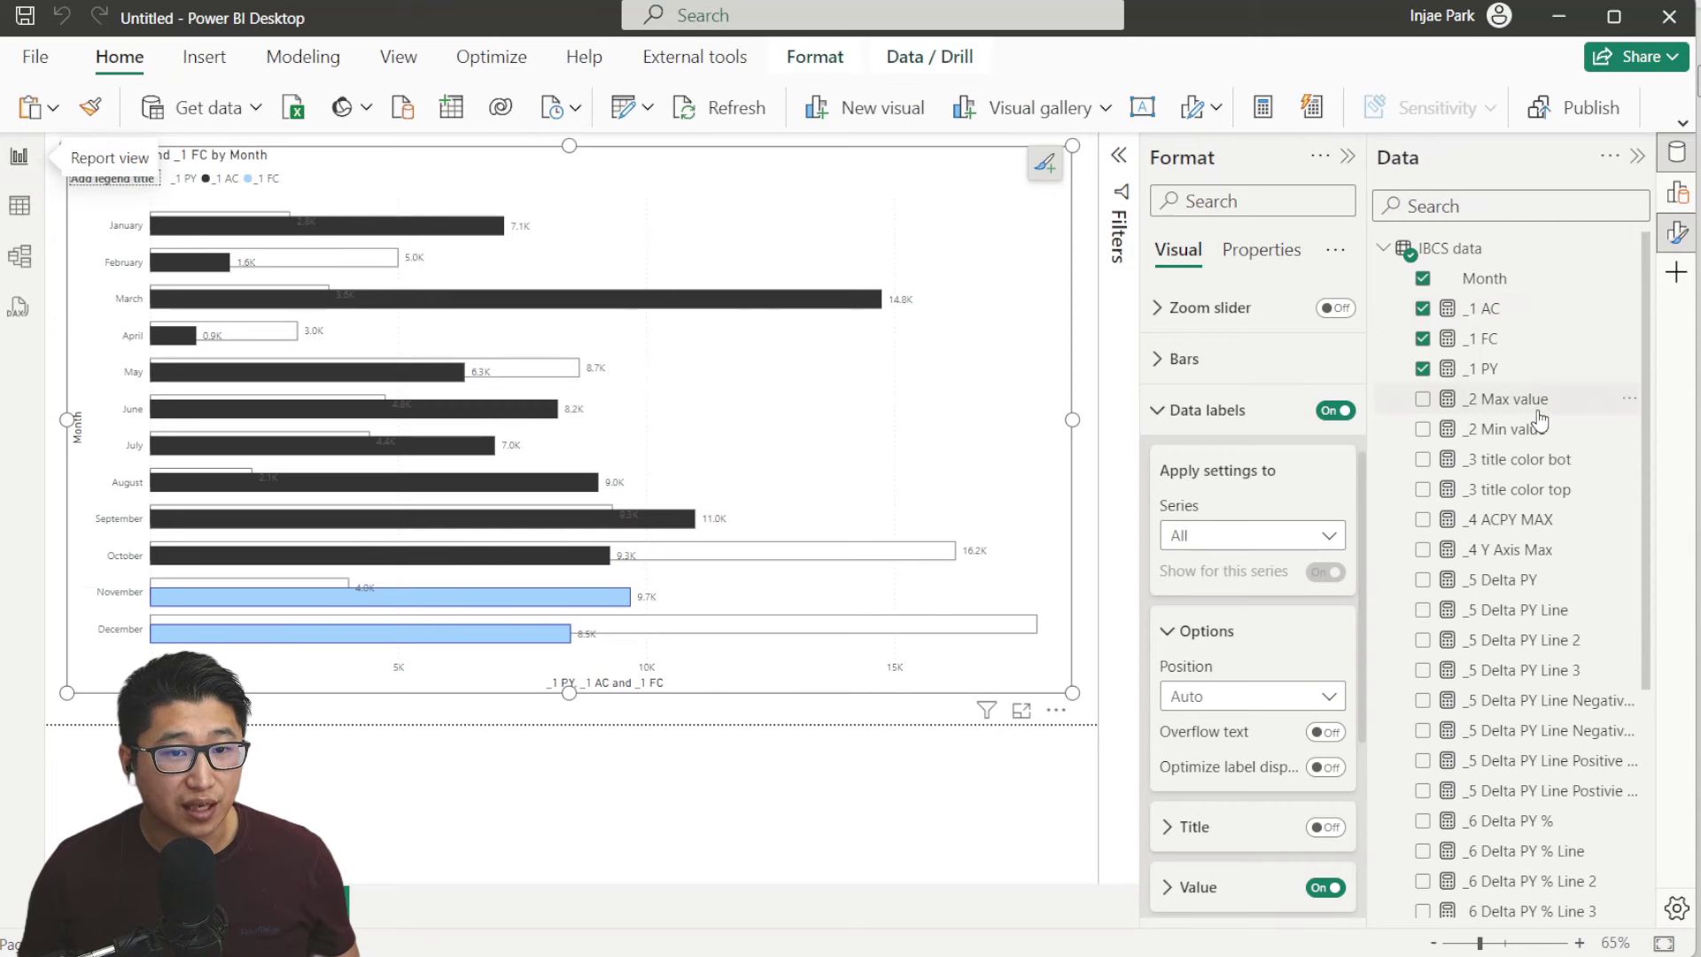
# Examine how the _2 Max value measure compares _1 AC with _1 PY and _1 PY with _1 FC, and leave the formula
pyautogui.click(1393, 398)
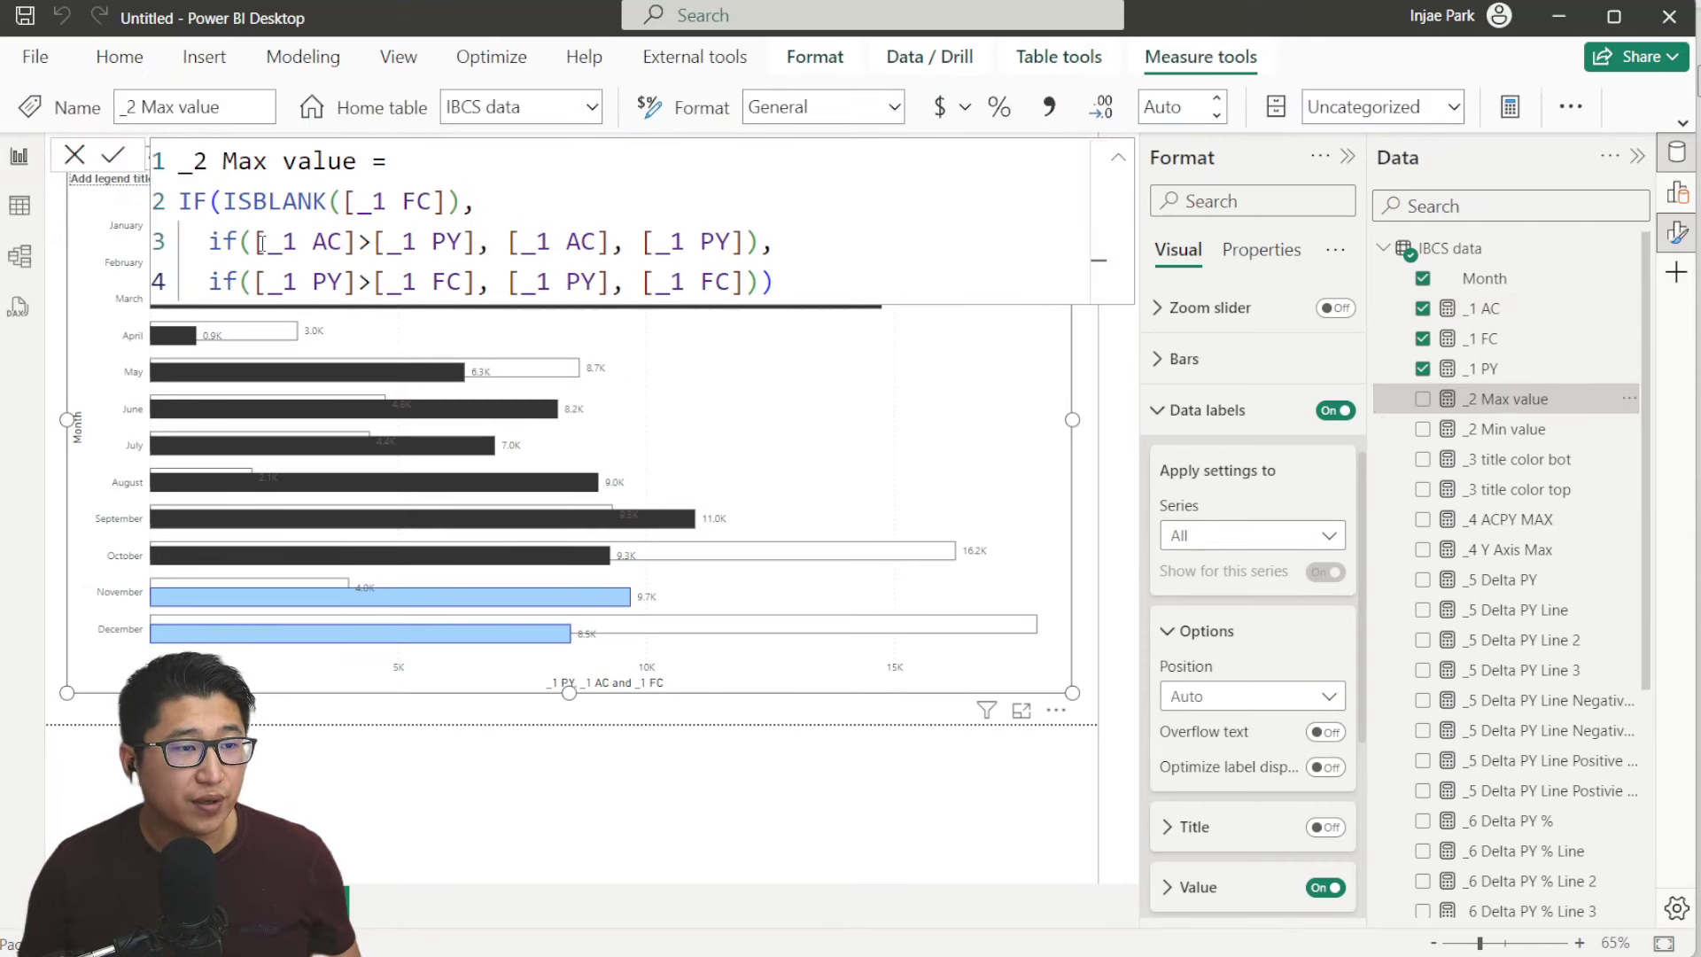
pyautogui.moveTo(261, 242); pyautogui.dragTo(341, 242)
pyautogui.click(357, 242)
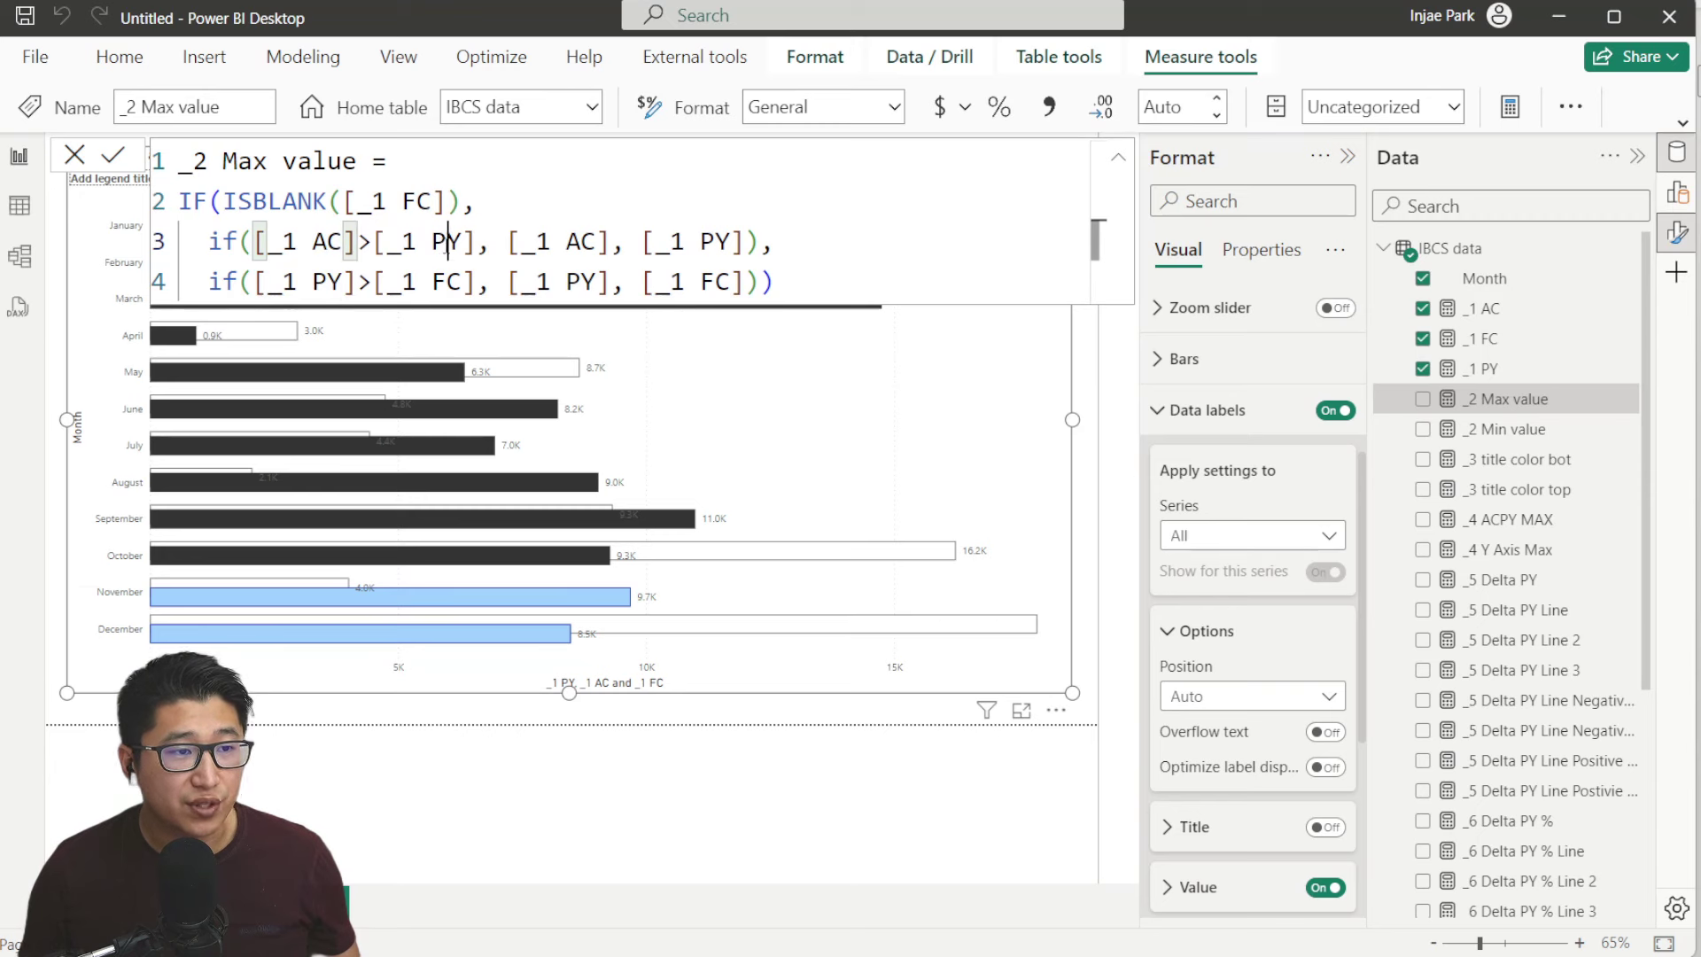
pyautogui.click(467, 282)
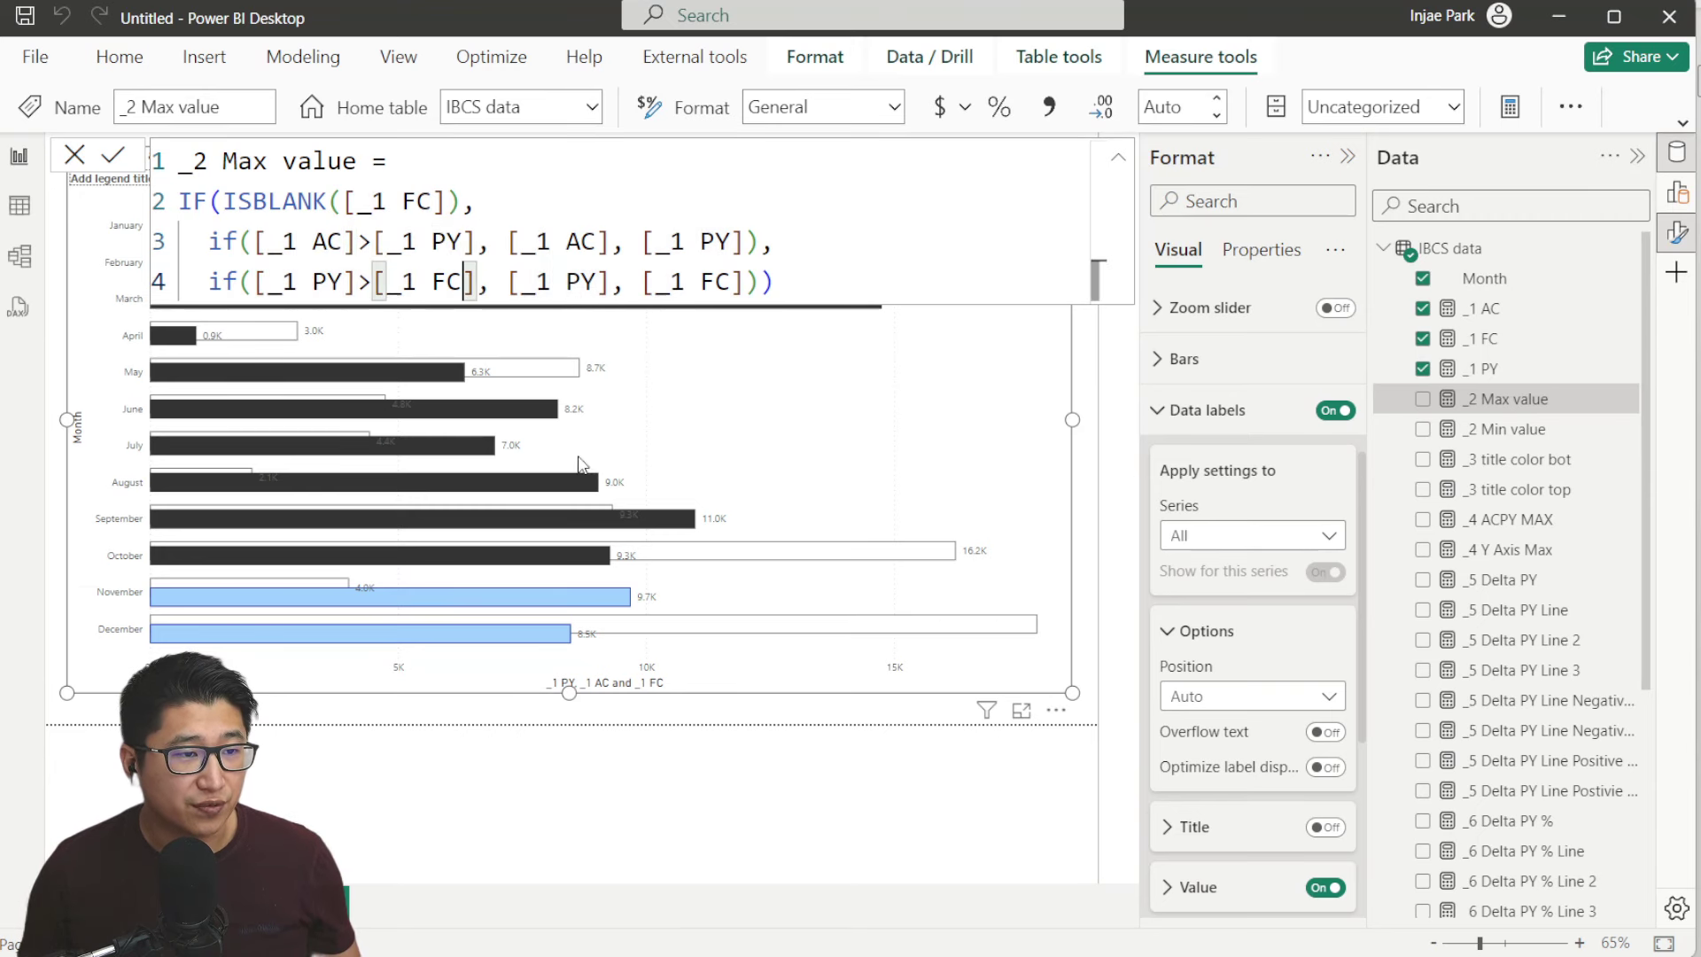
pyautogui.click(921, 766)
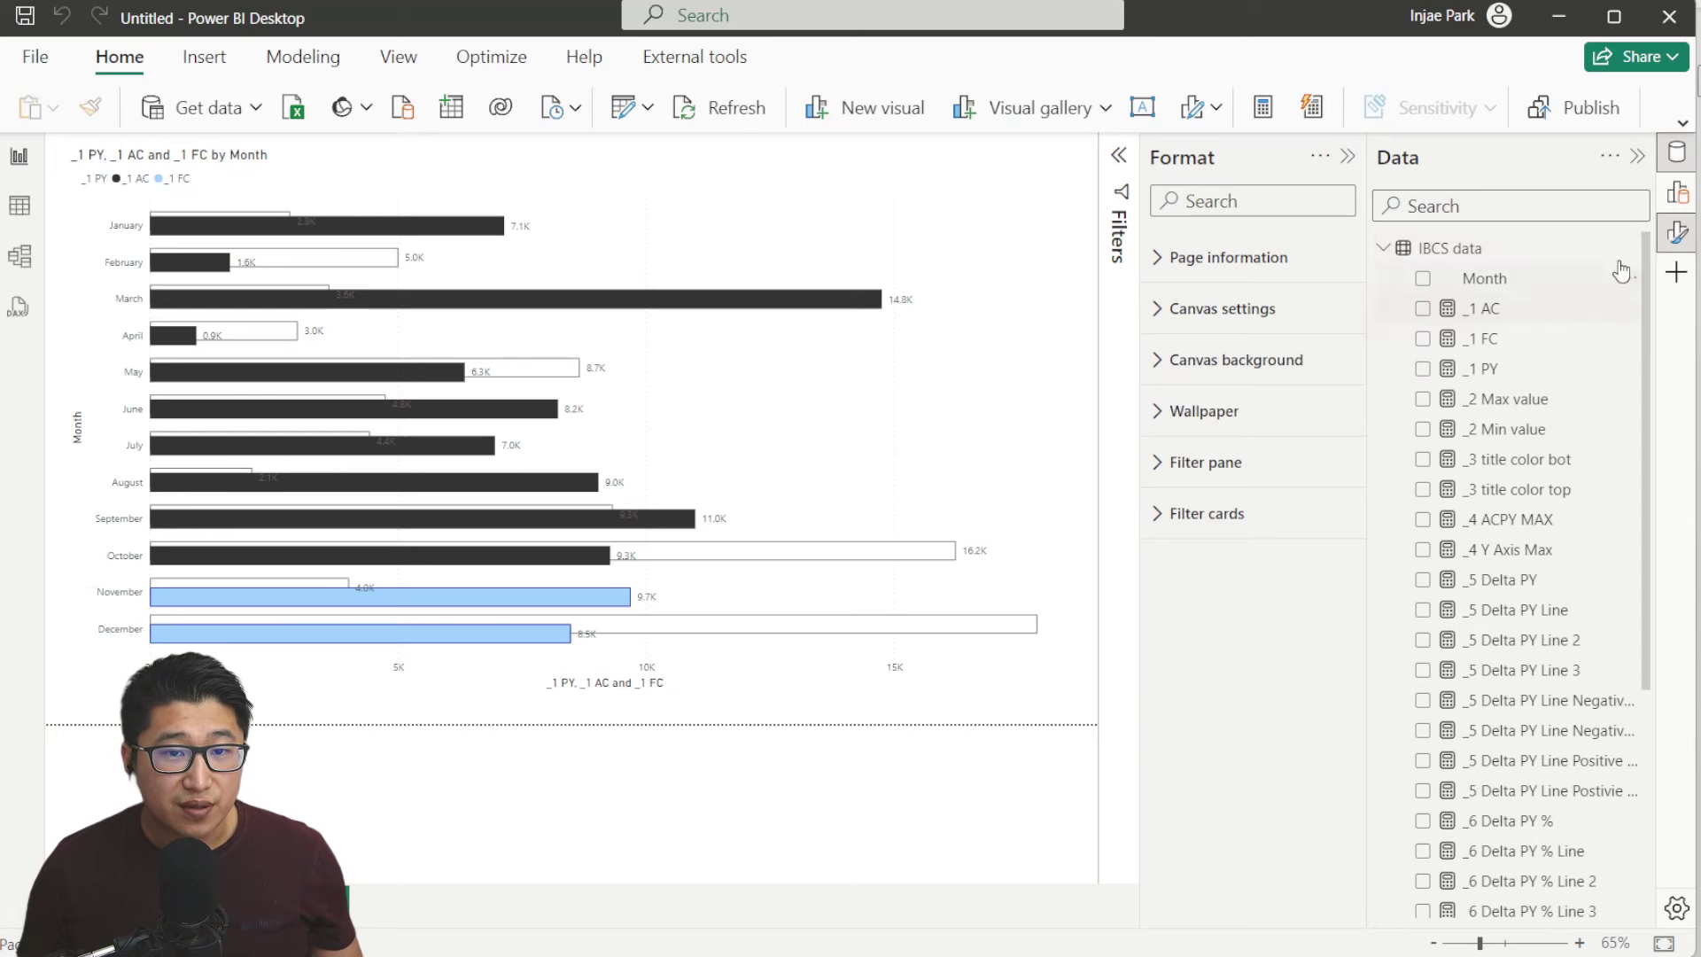
# Add the _2 Max value measure to the bar chart's X-axis, below _1 FC
pyautogui.click(1680, 205)
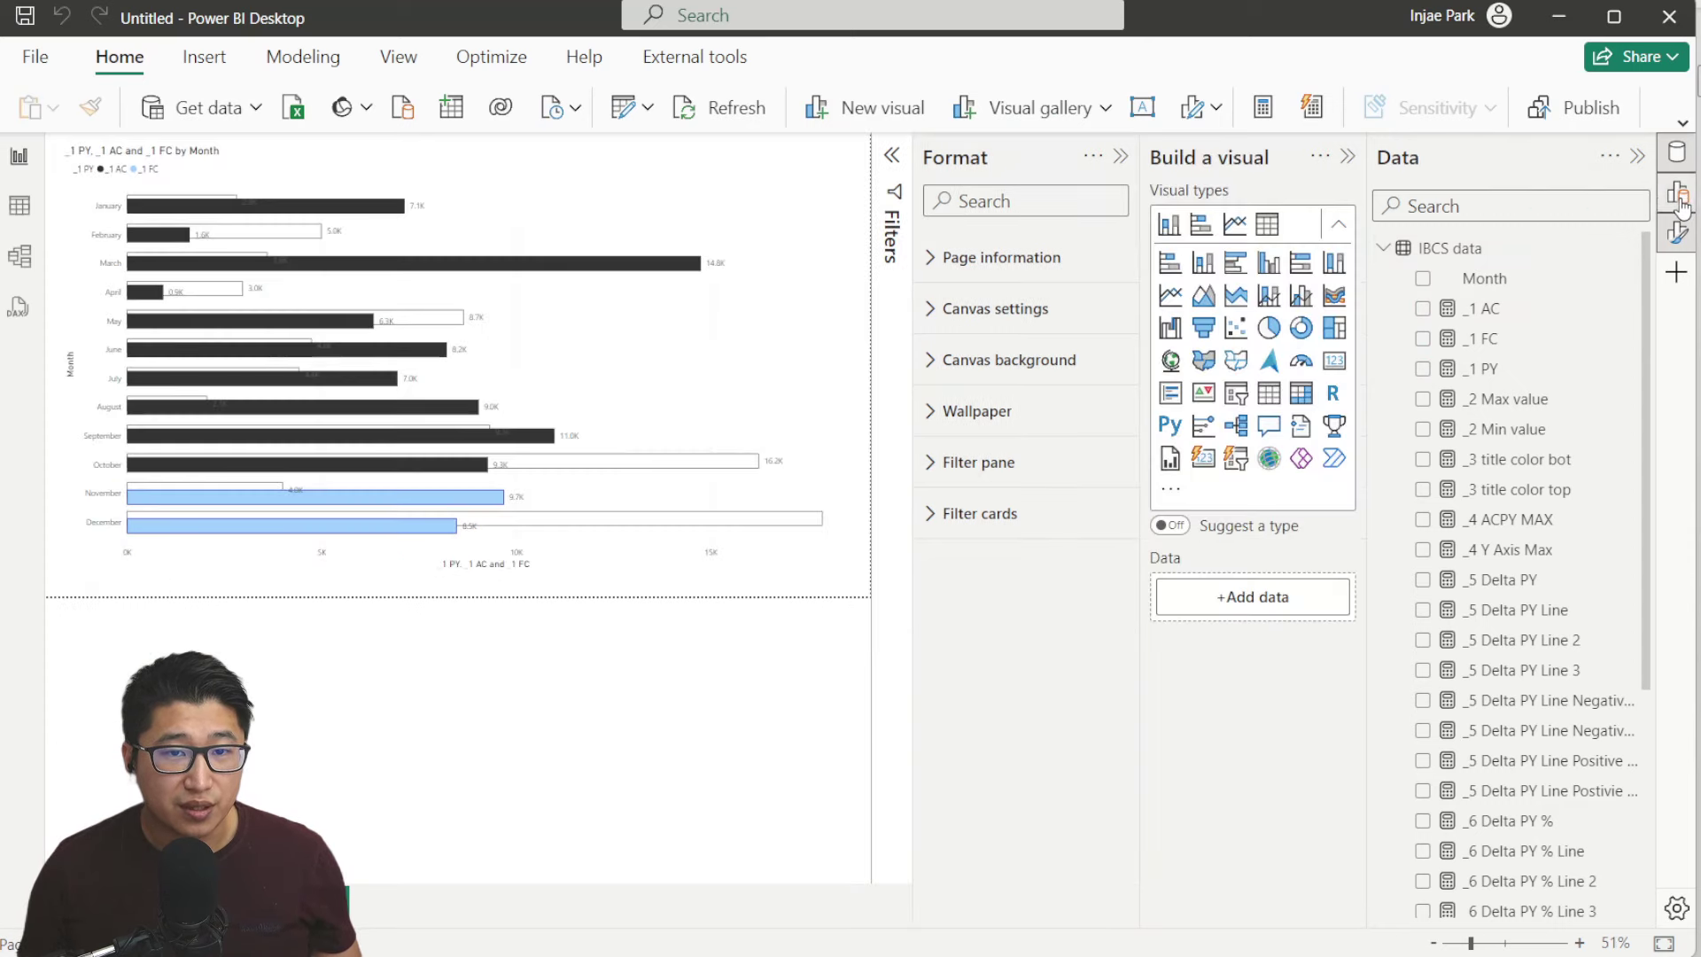
pyautogui.click(678, 394)
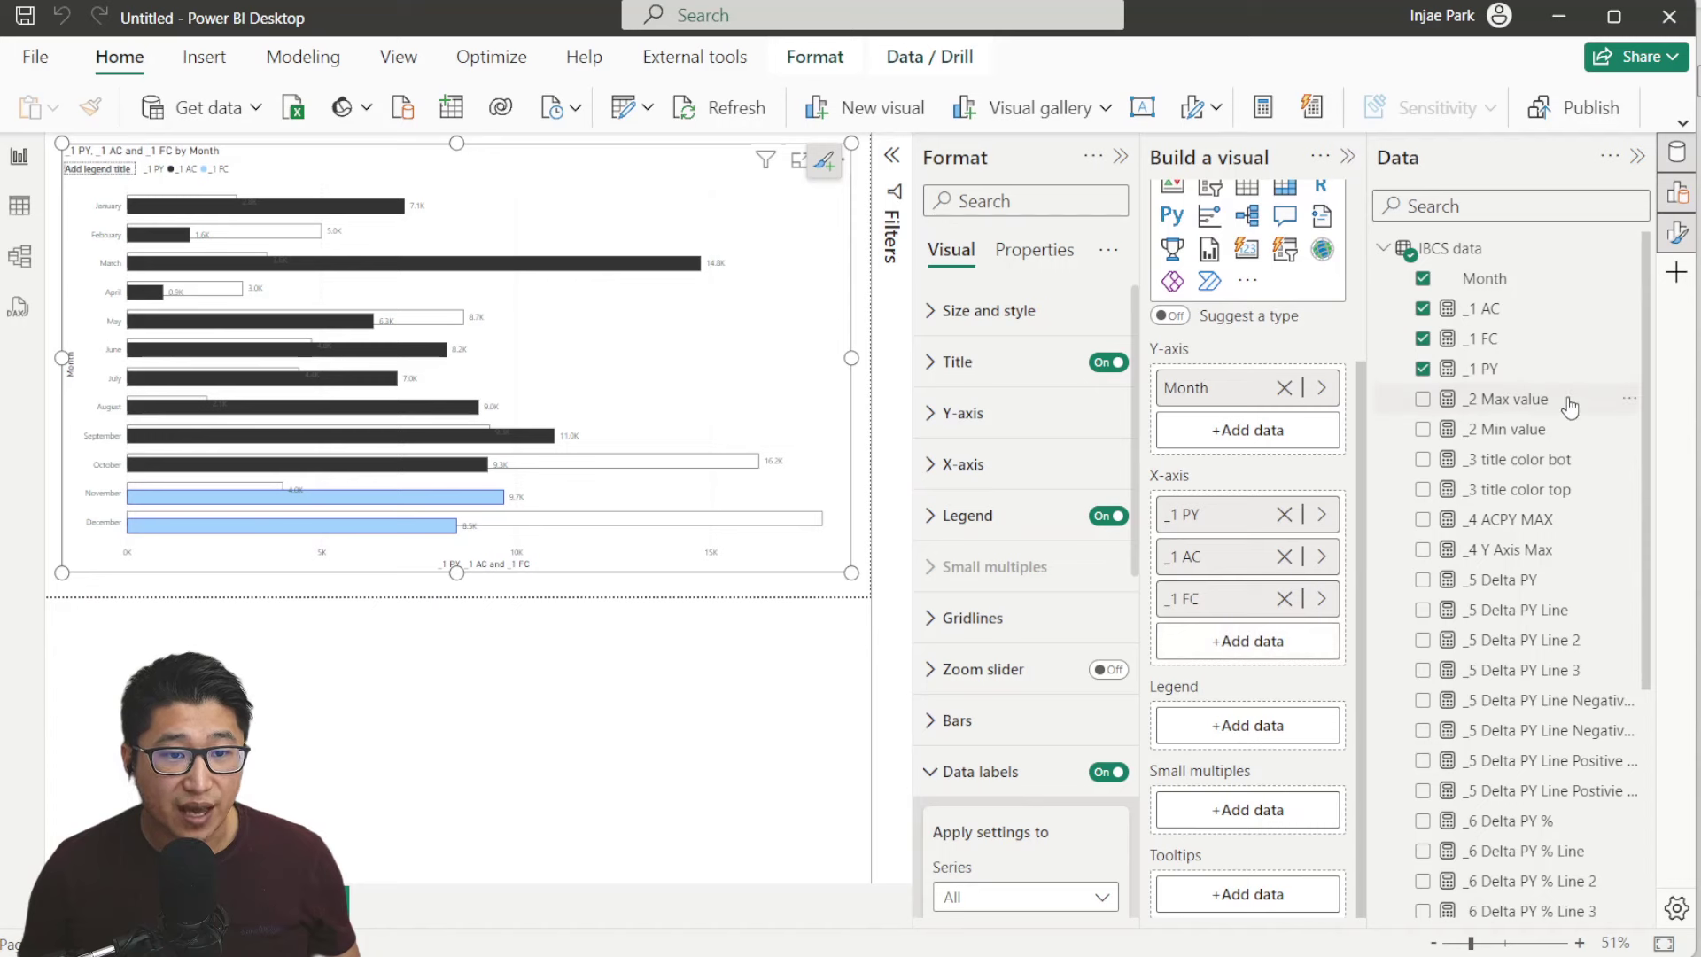
pyautogui.moveTo(1556, 399); pyautogui.dragTo(1222, 657)
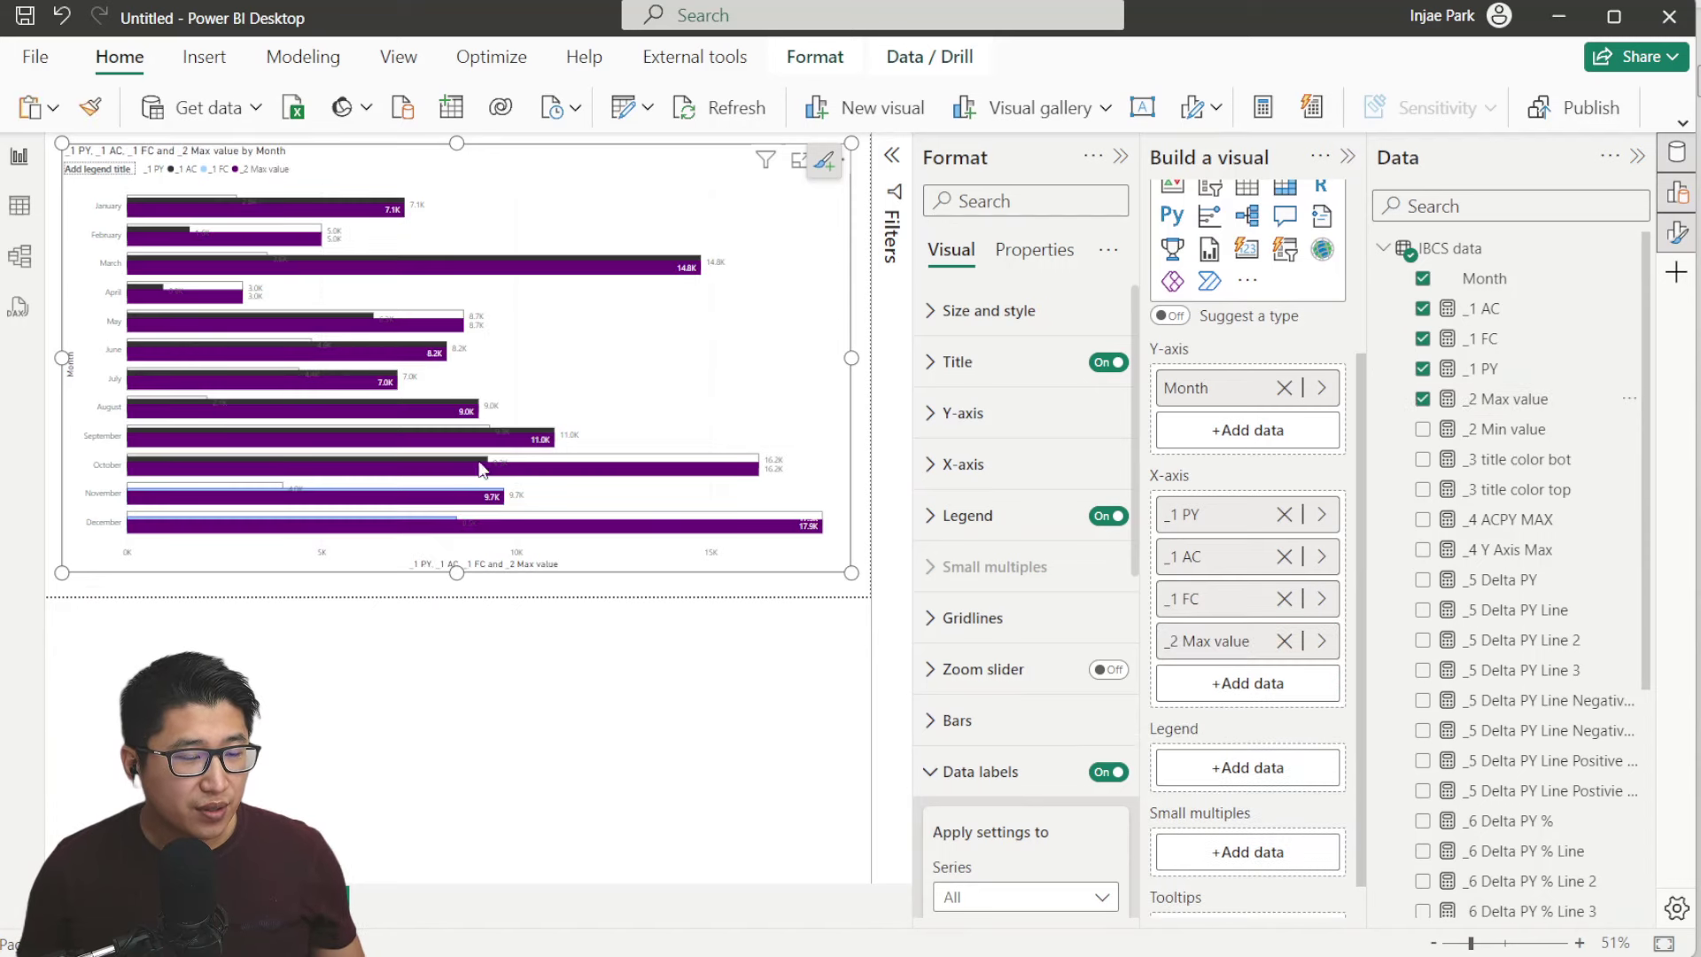
# Make the _2 Max value bars fully transparent by setting their colour transparency to 100%
pyautogui.scroll(-3, 1036, 469)
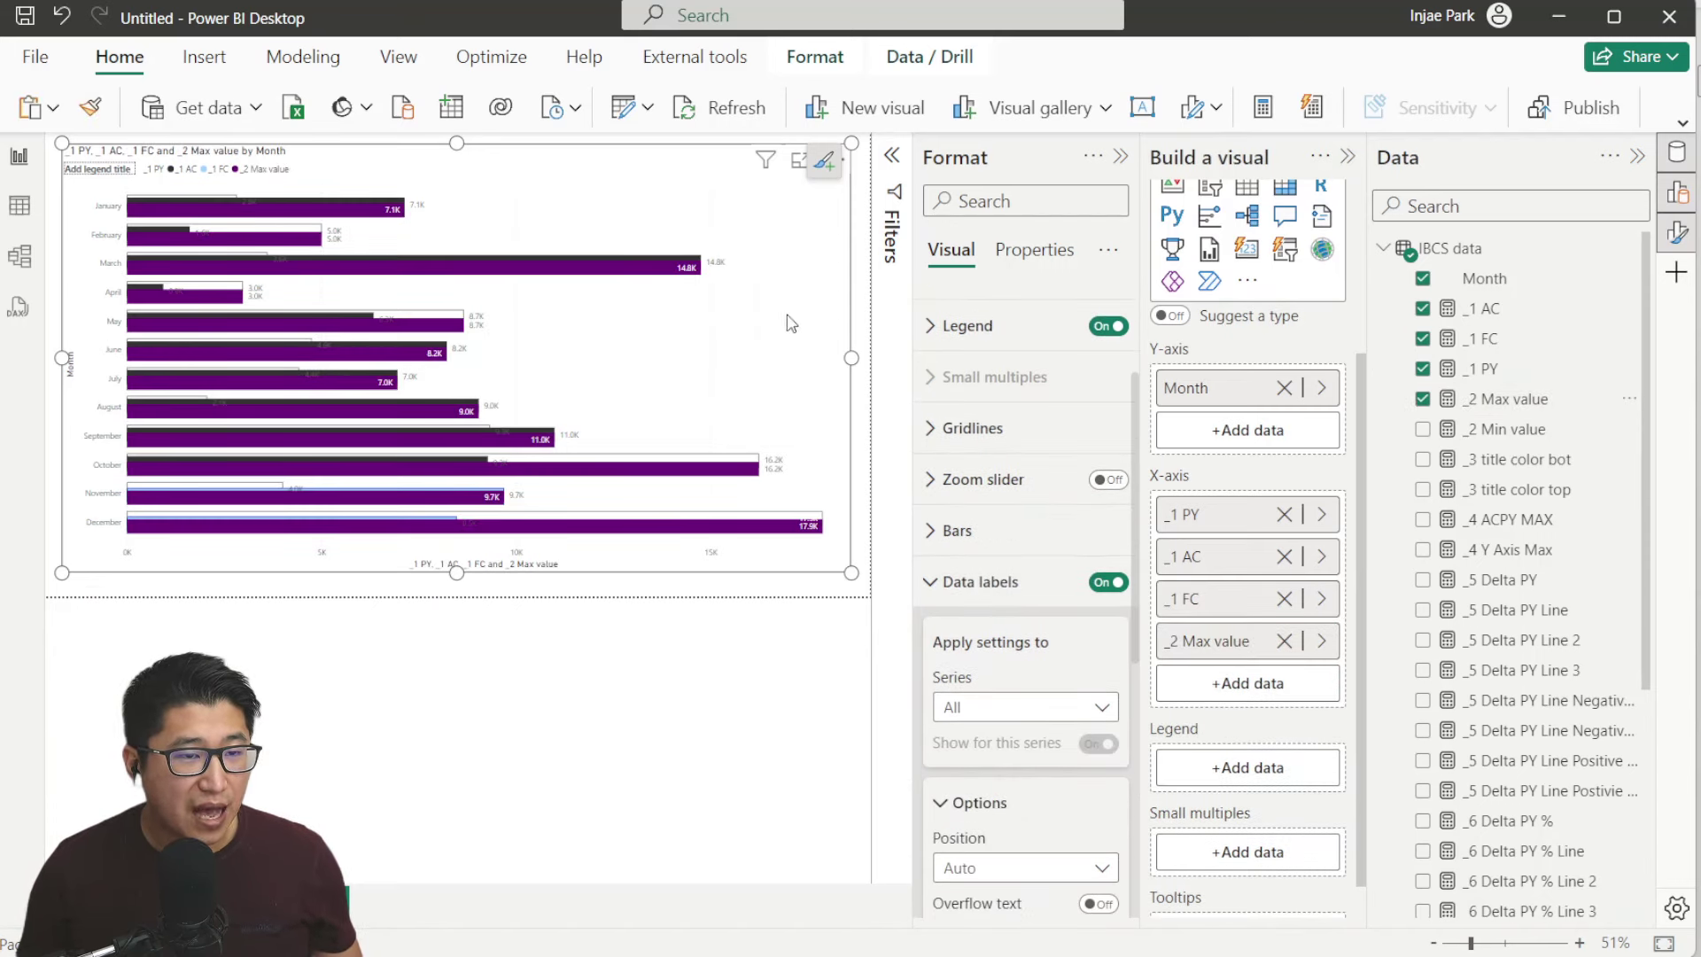
pyautogui.click(1348, 156)
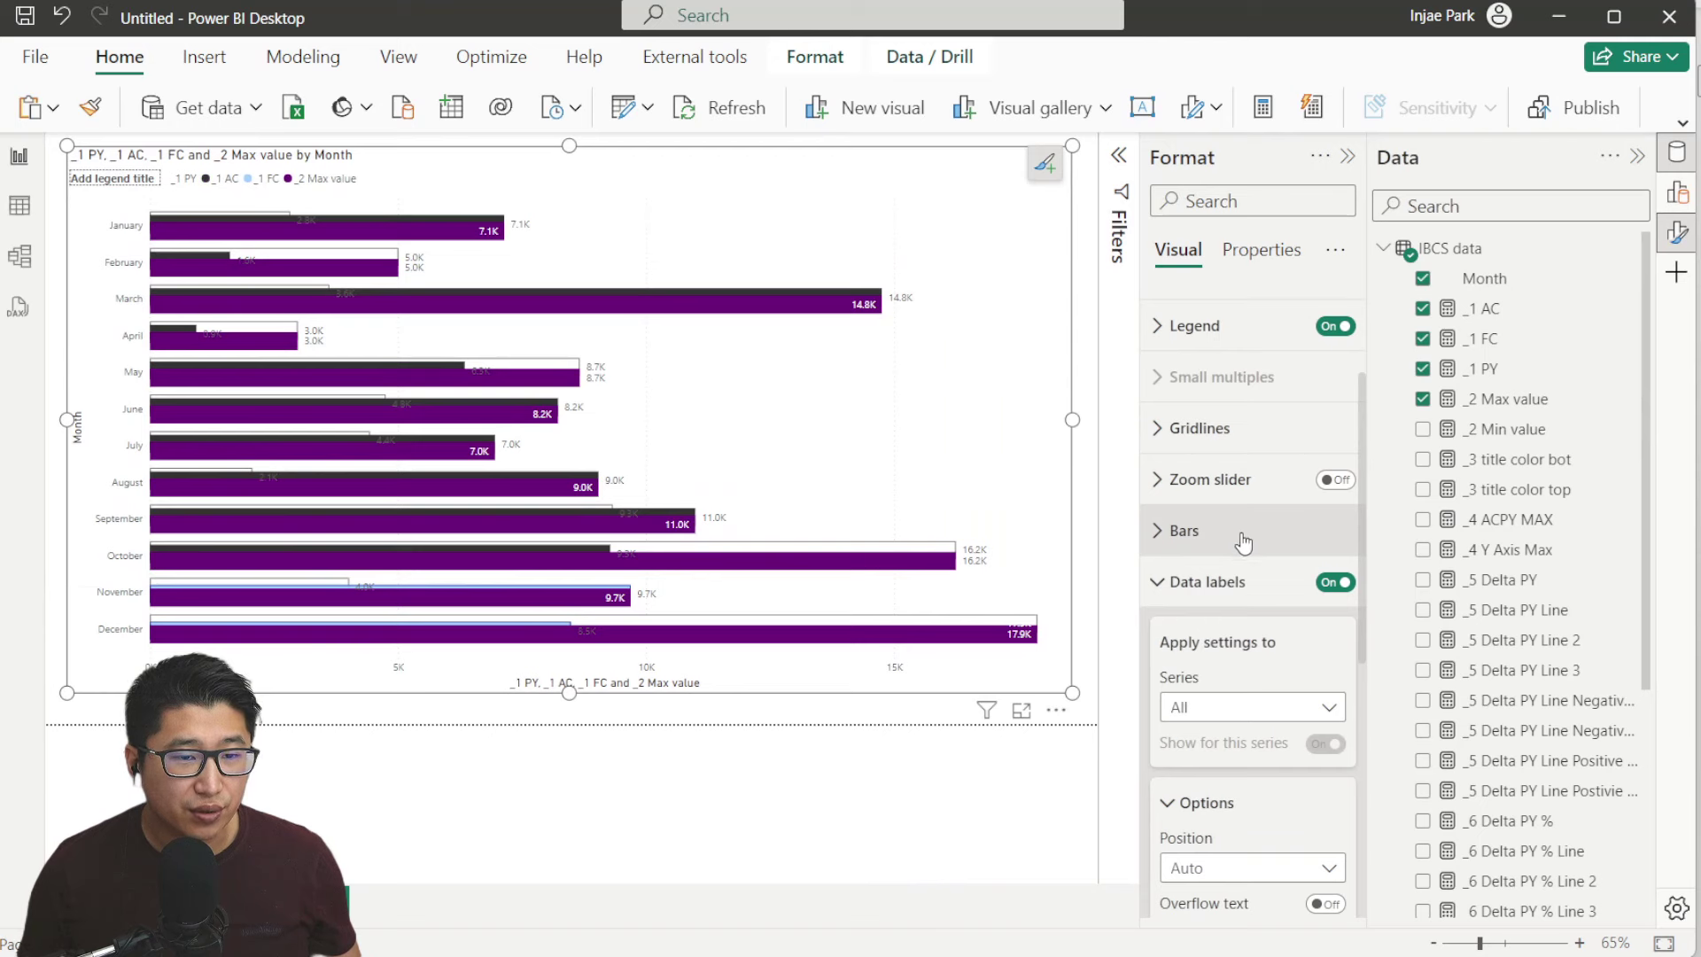
pyautogui.click(1243, 536)
pyautogui.scroll(-4, 1244, 540)
pyautogui.click(1258, 370)
pyautogui.click(1236, 523)
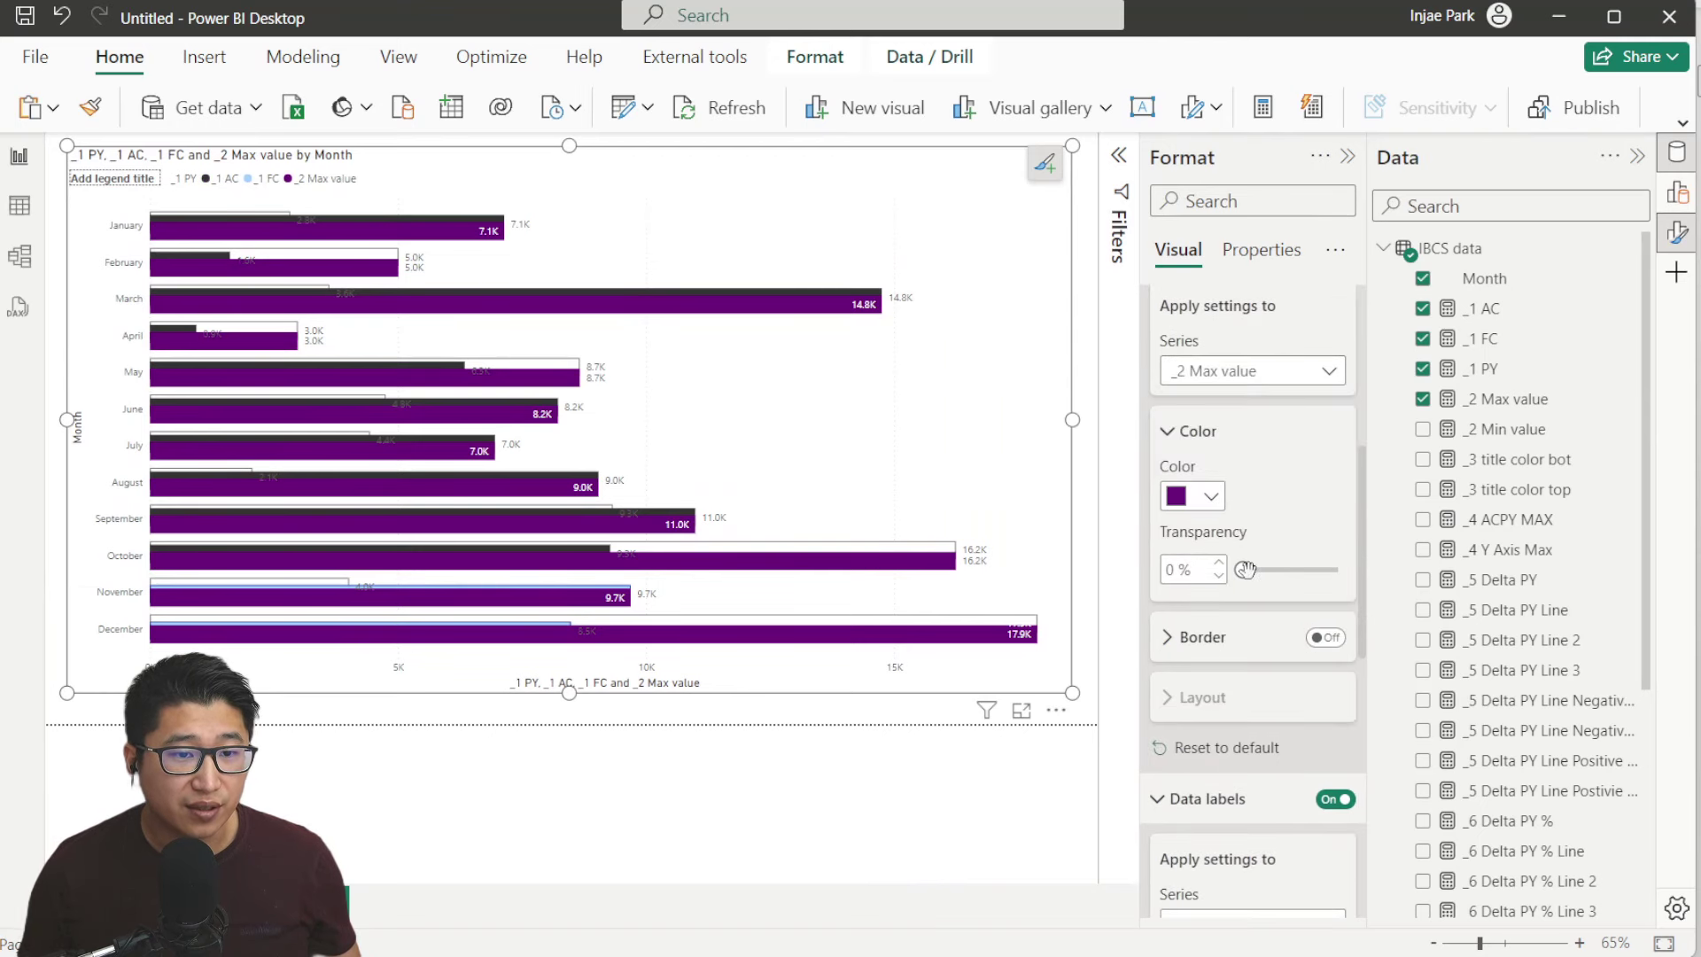
pyautogui.moveTo(1244, 570); pyautogui.dragTo(1337, 570)
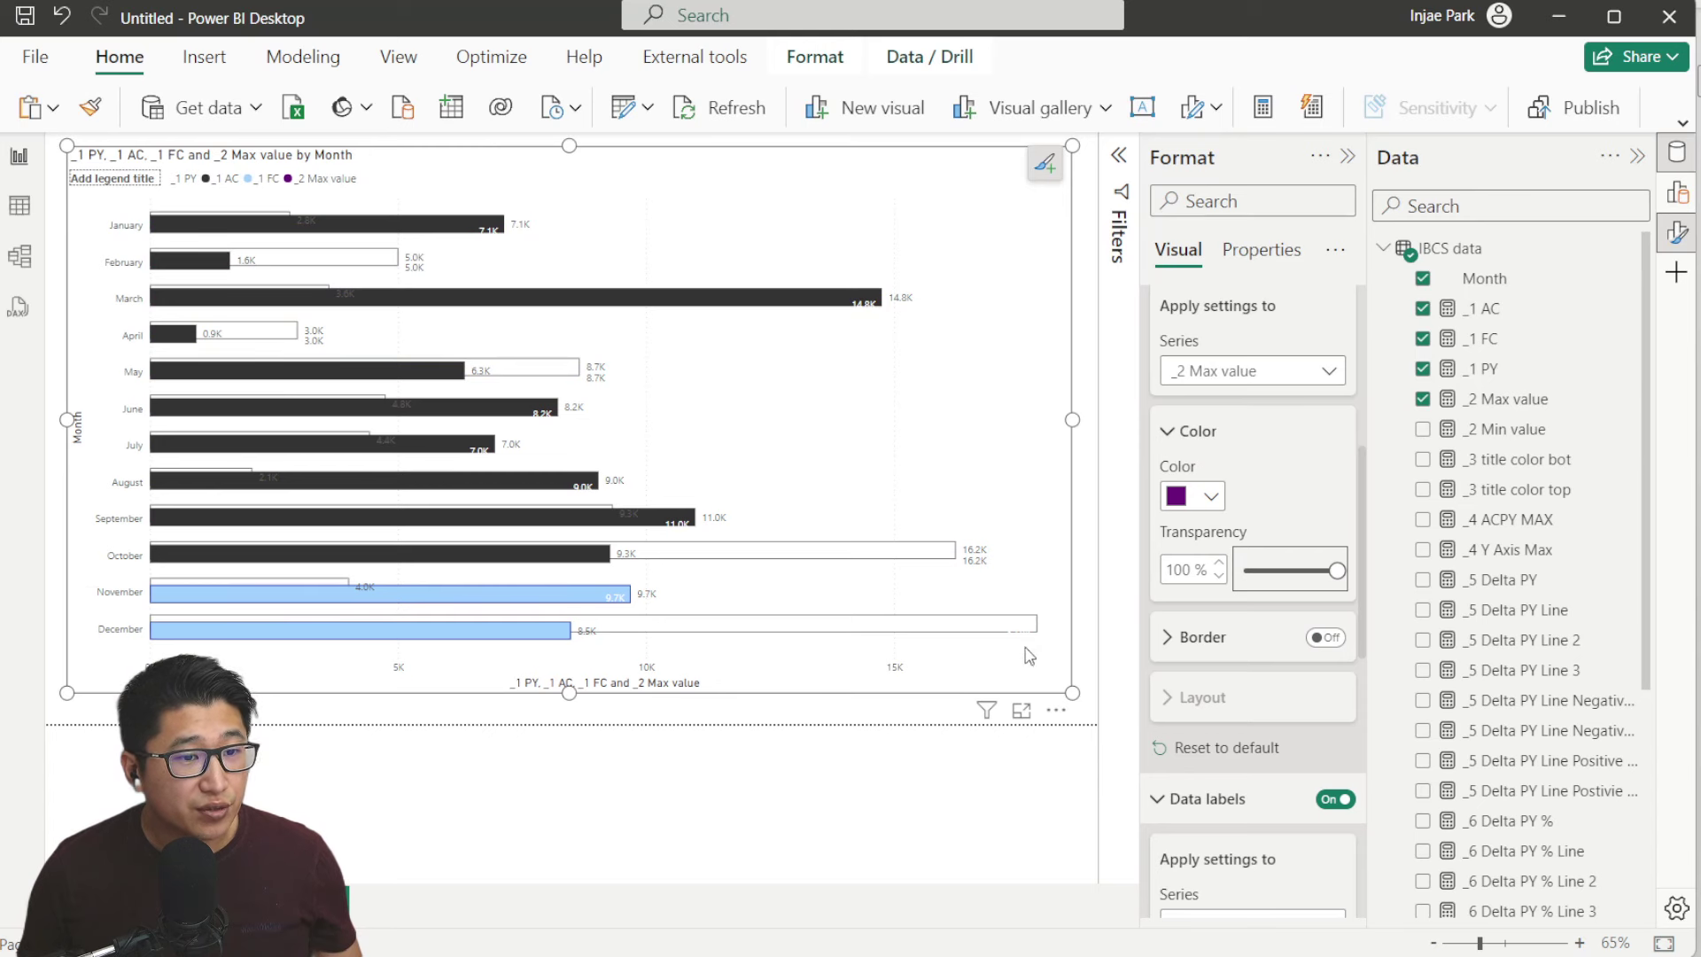
# Turn off the data labels for the _1 PY, _1 AC and _1 FC series
pyautogui.scroll(3, 1249, 460)
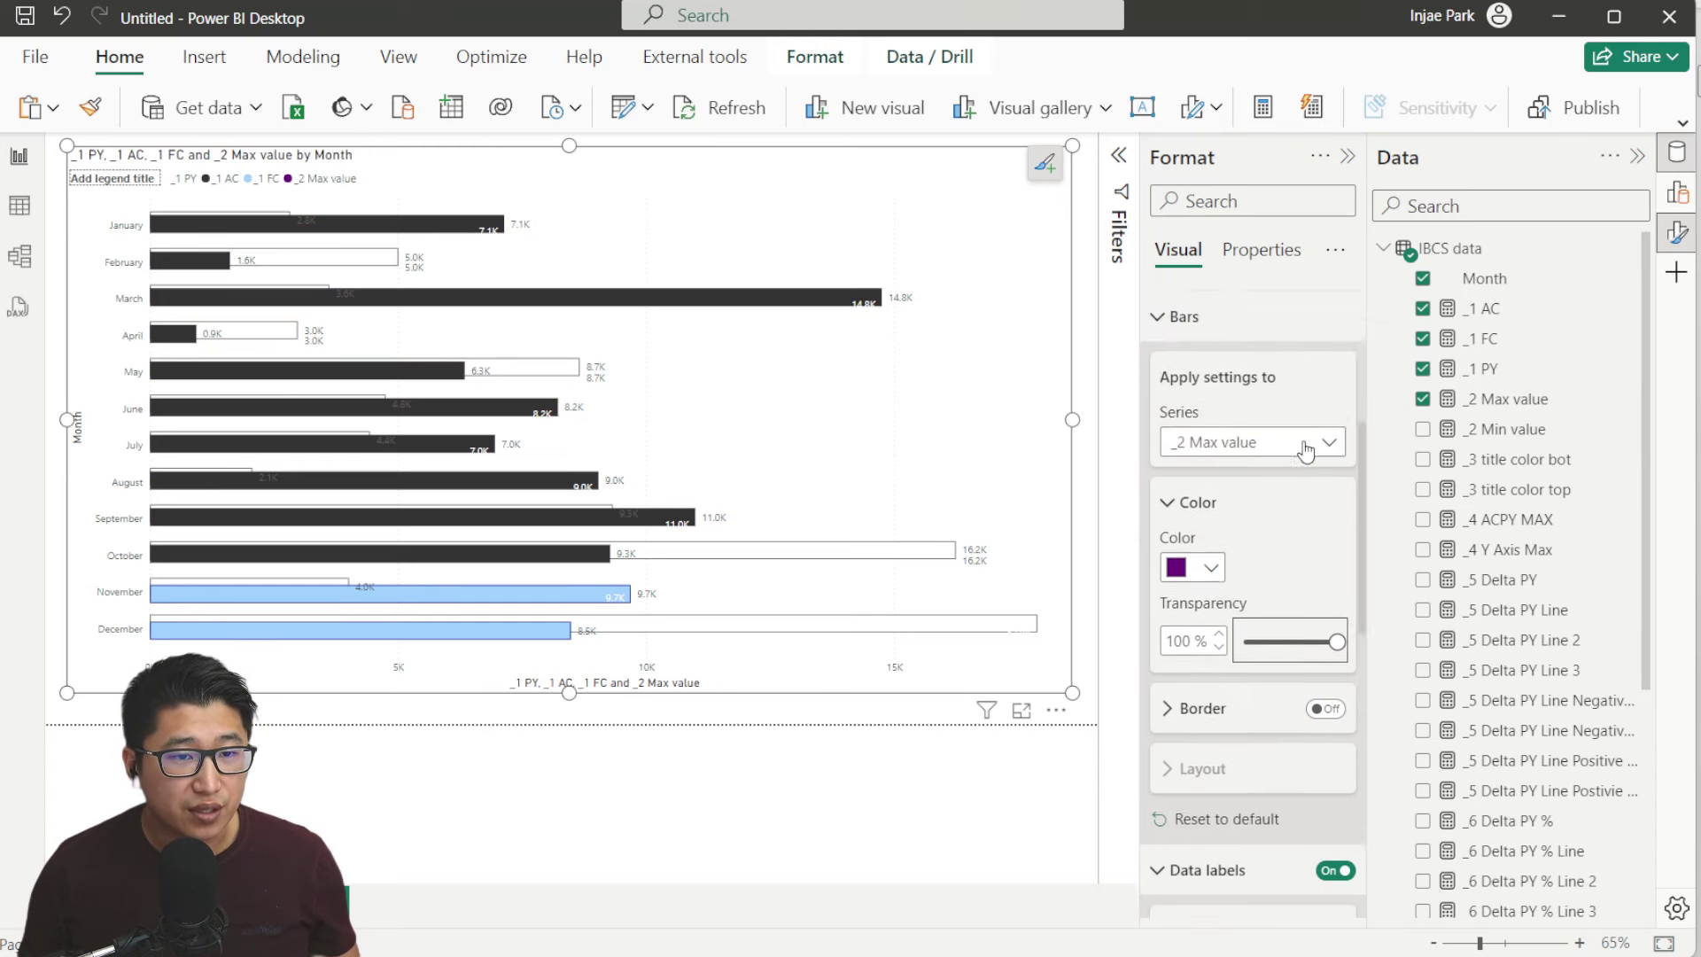
pyautogui.click(1223, 443)
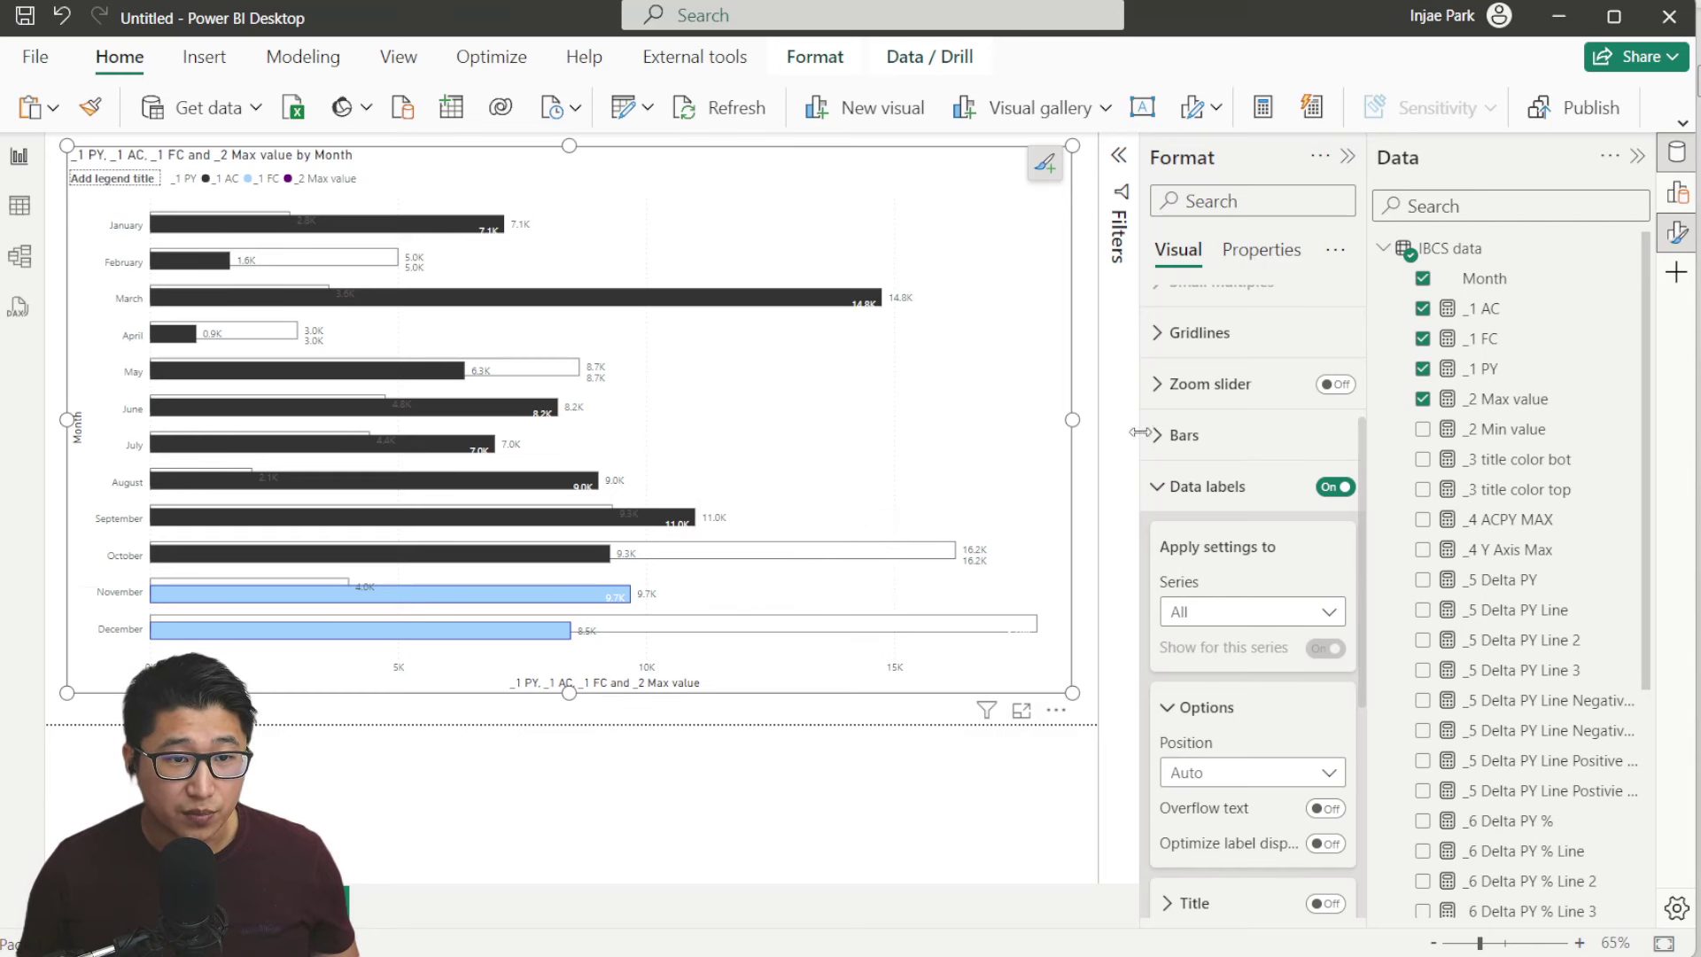
pyautogui.scroll(-3, 1302, 532)
pyautogui.click(1255, 429)
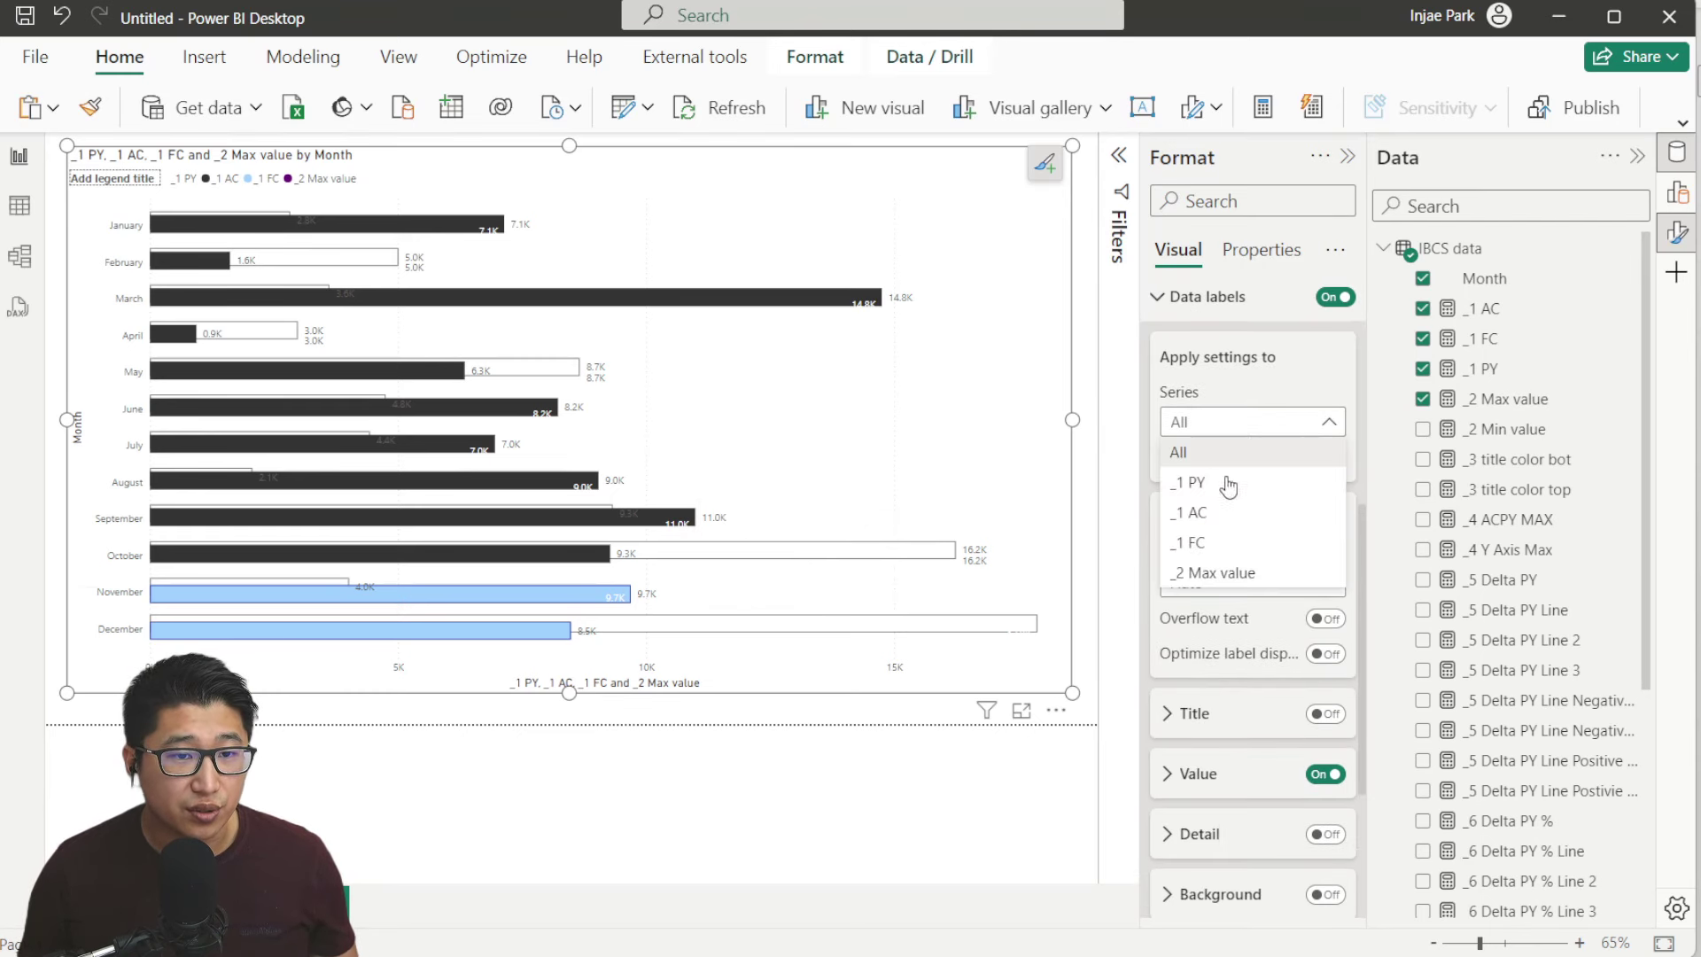
pyautogui.click(1194, 482)
pyautogui.click(1326, 458)
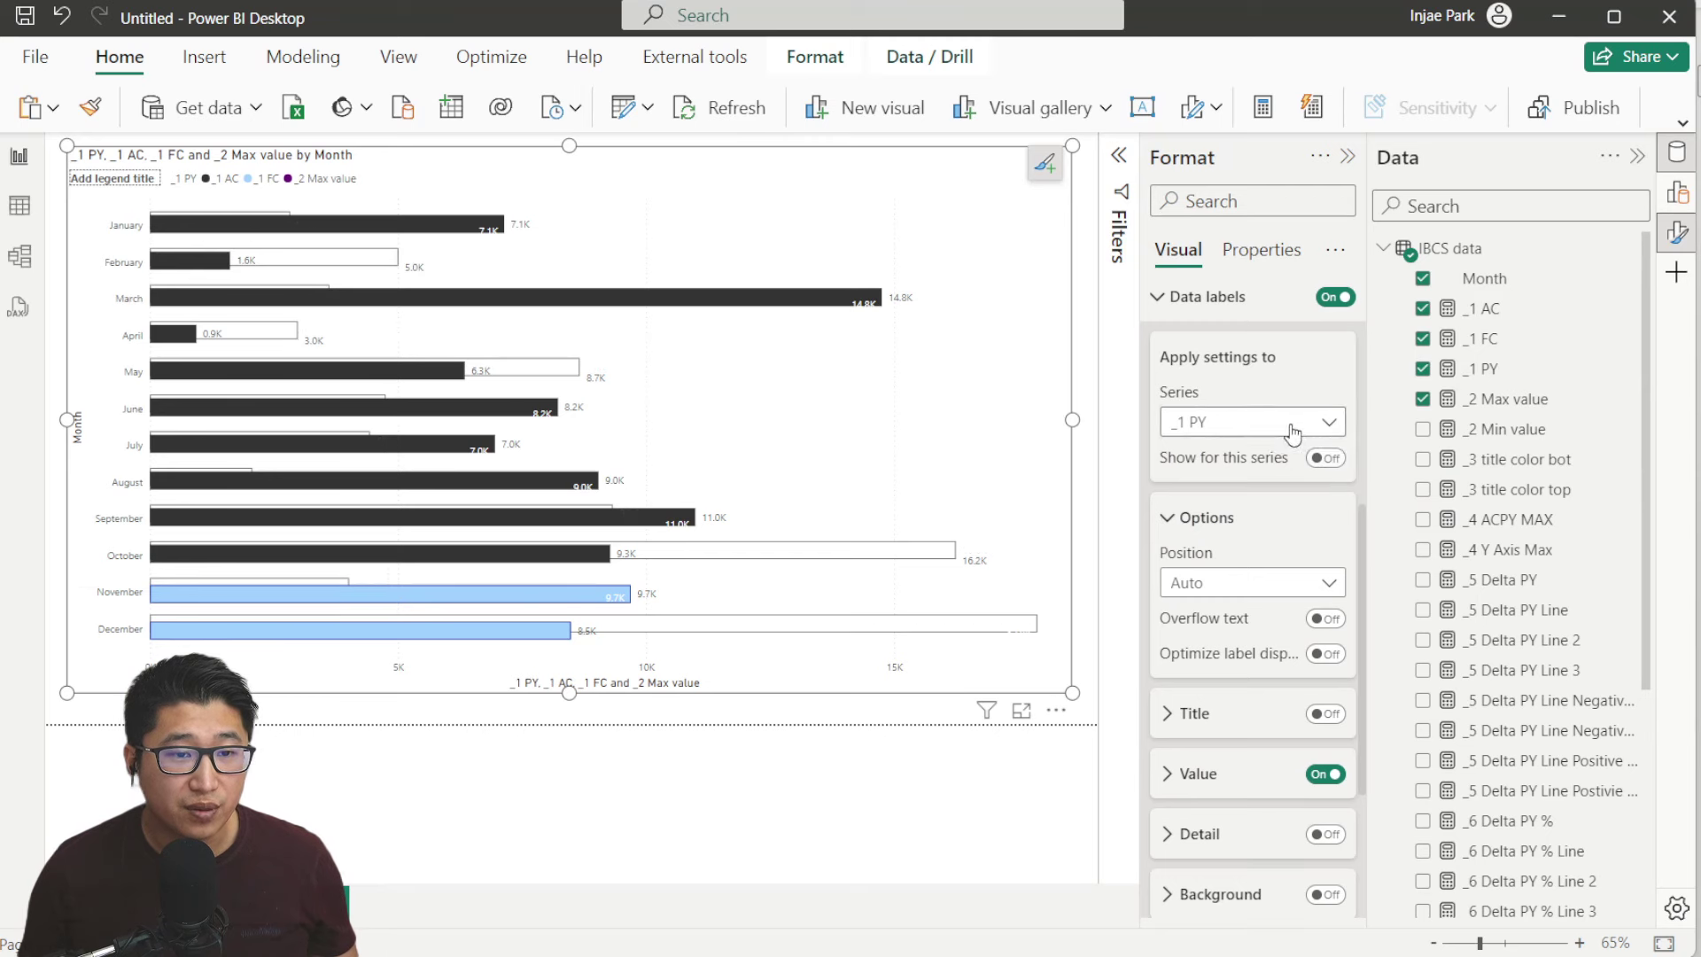
pyautogui.click(1284, 421)
pyautogui.click(1264, 505)
pyautogui.click(1325, 458)
pyautogui.click(1307, 423)
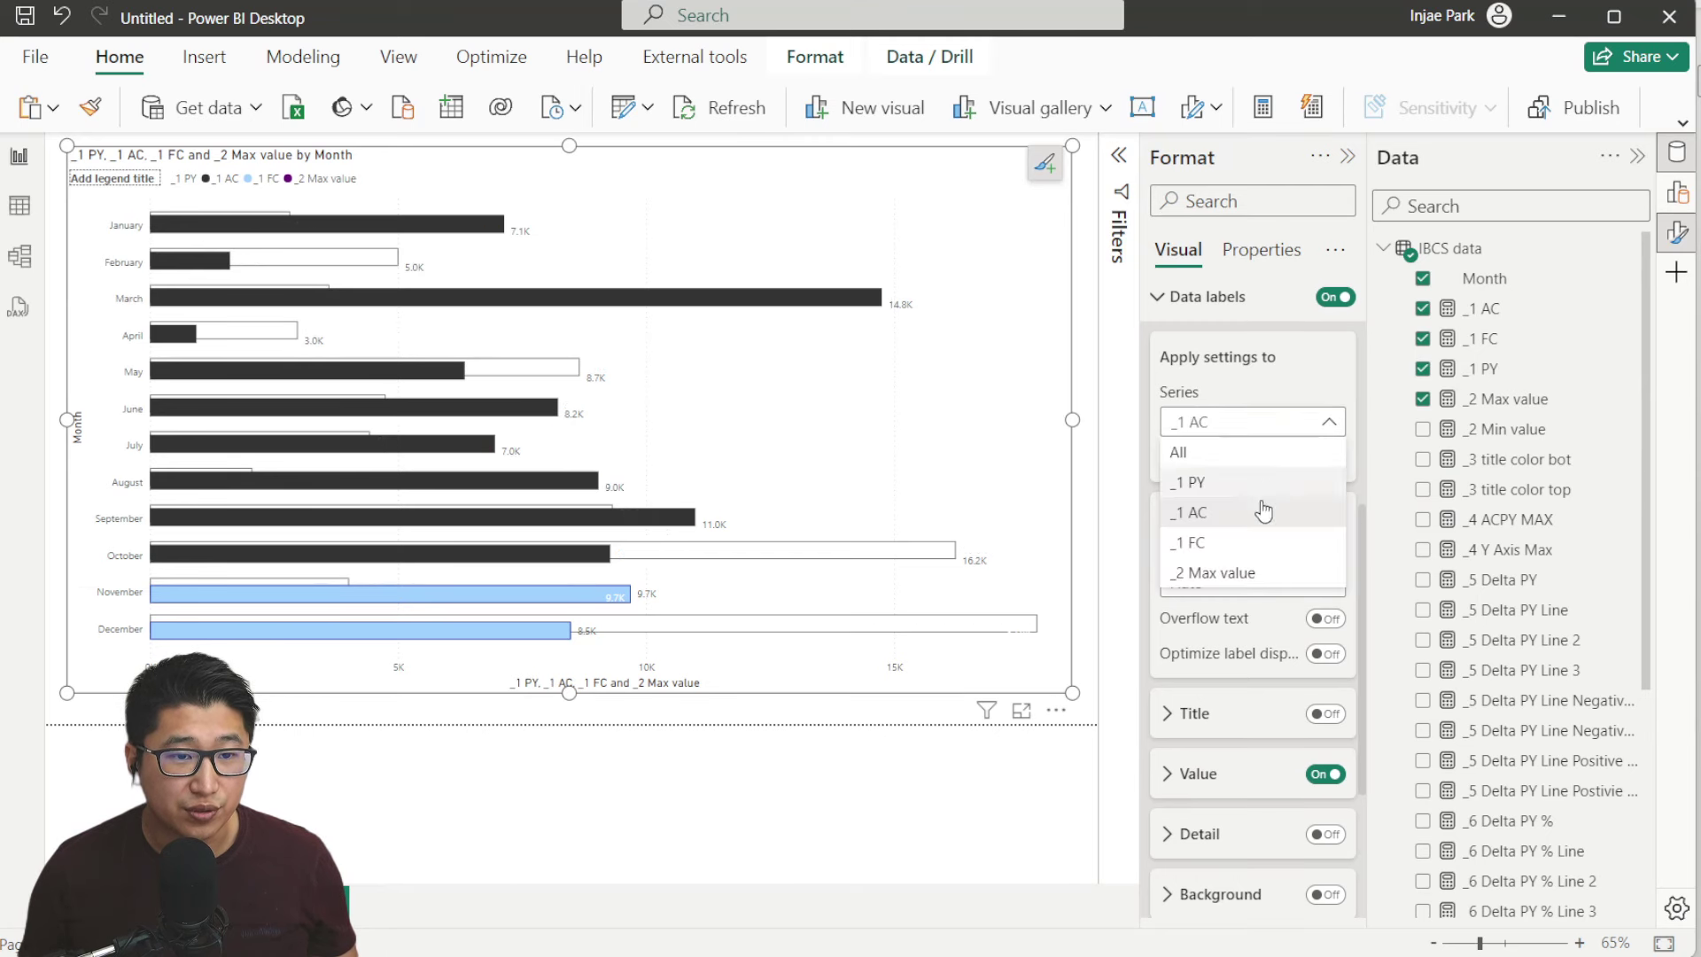
pyautogui.click(1253, 535)
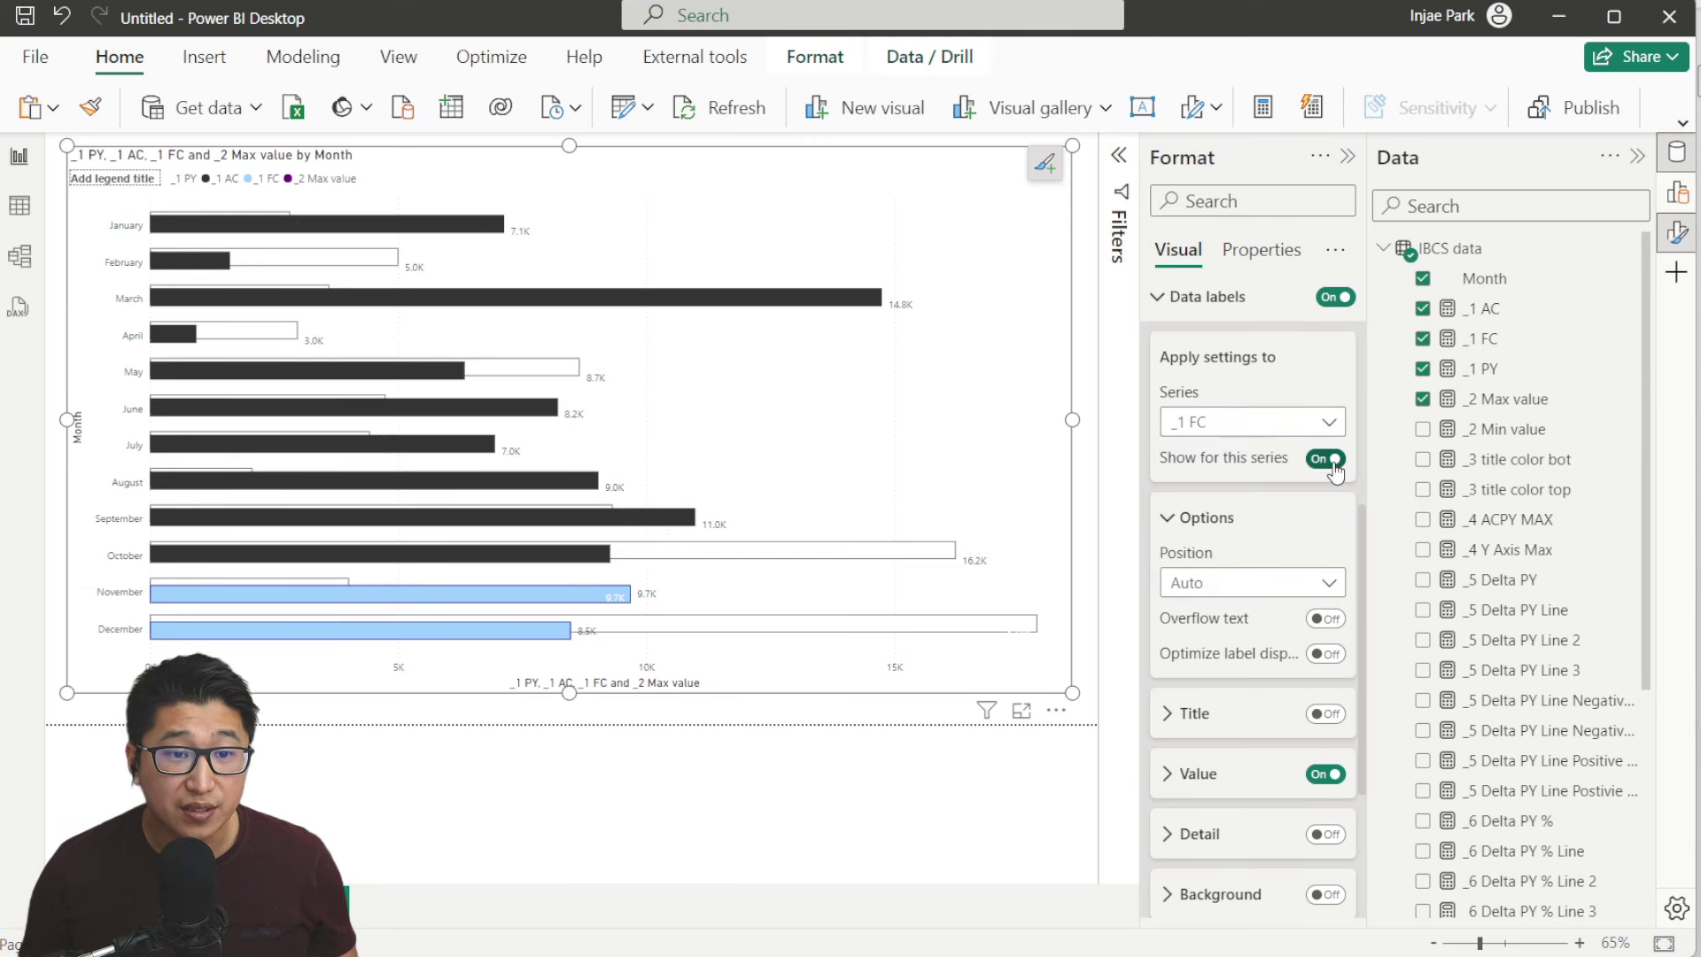
# Select the _2 Max value series in the data label settings and examine its value field, font, colour and display units
pyautogui.click(1257, 423)
pyautogui.click(1208, 574)
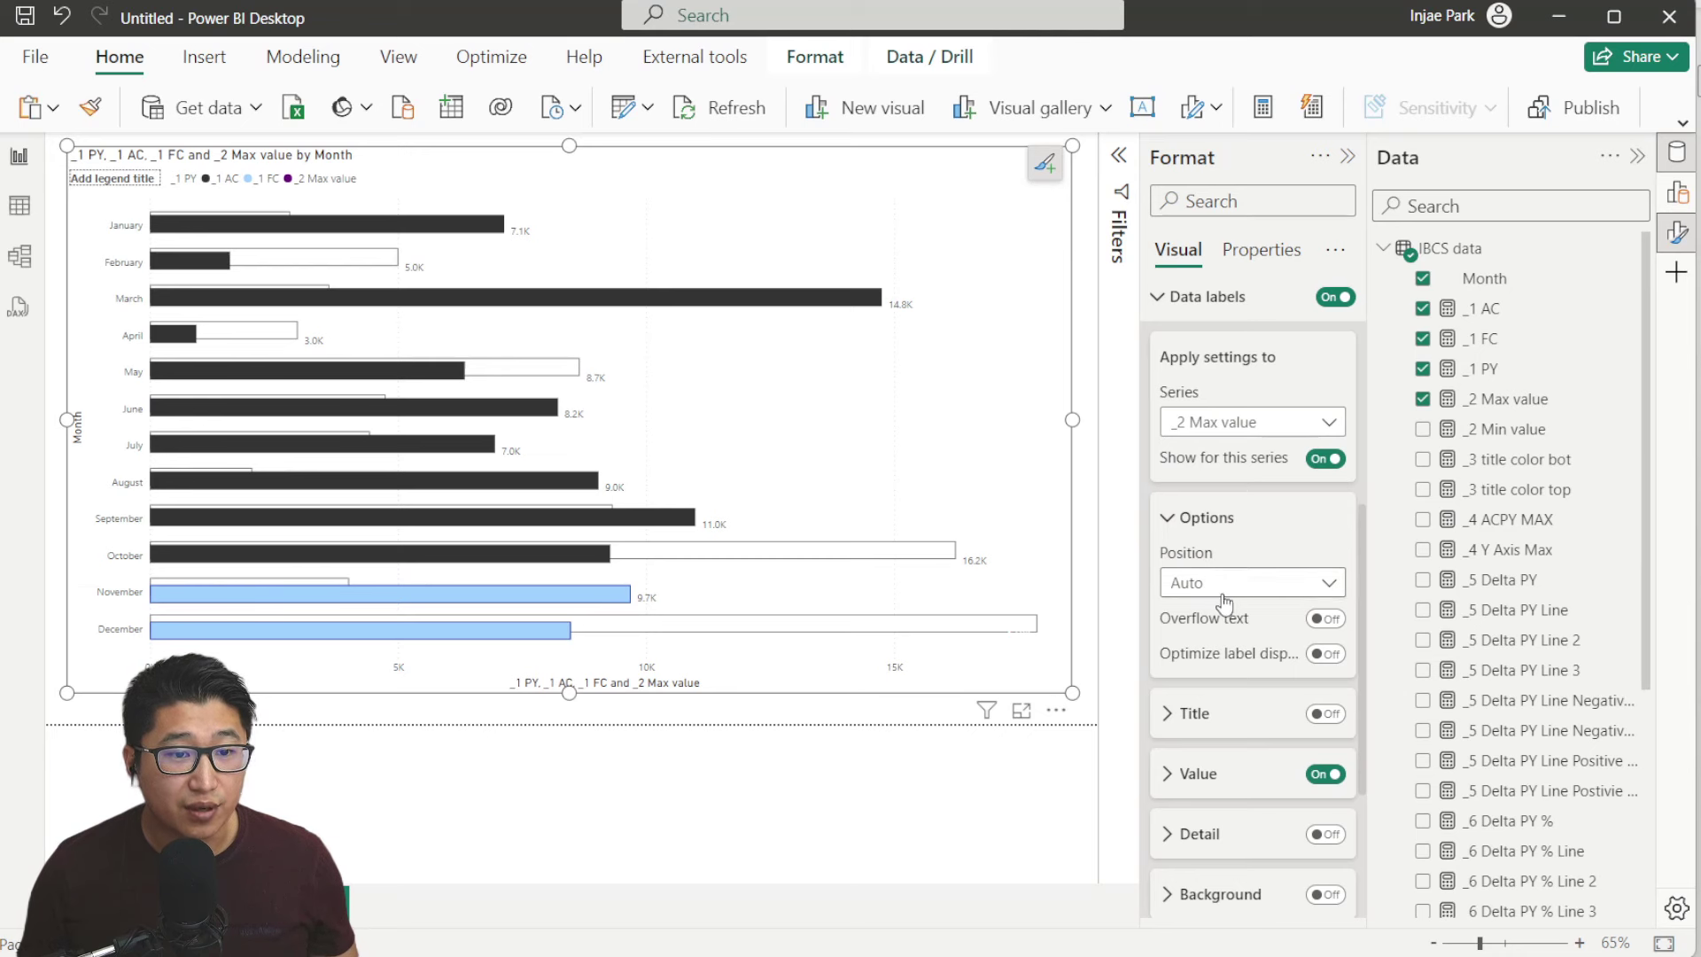
pyautogui.scroll(-3, 1189, 593)
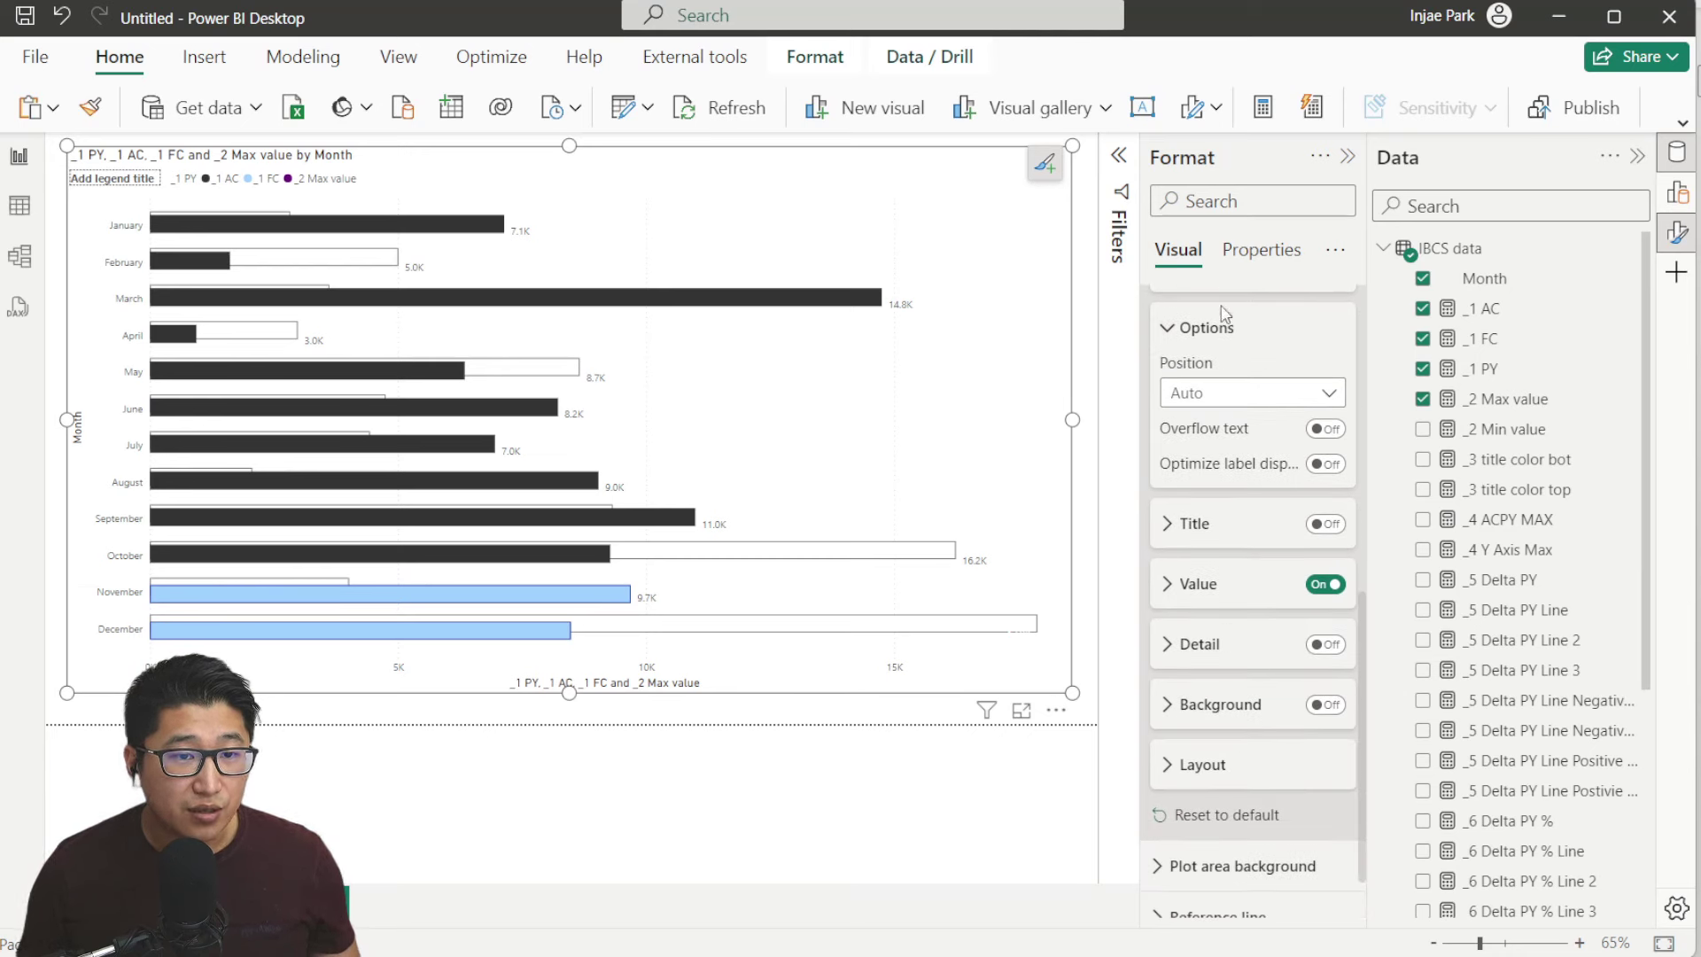
pyautogui.scroll(2, 1213, 574)
pyautogui.click(1185, 680)
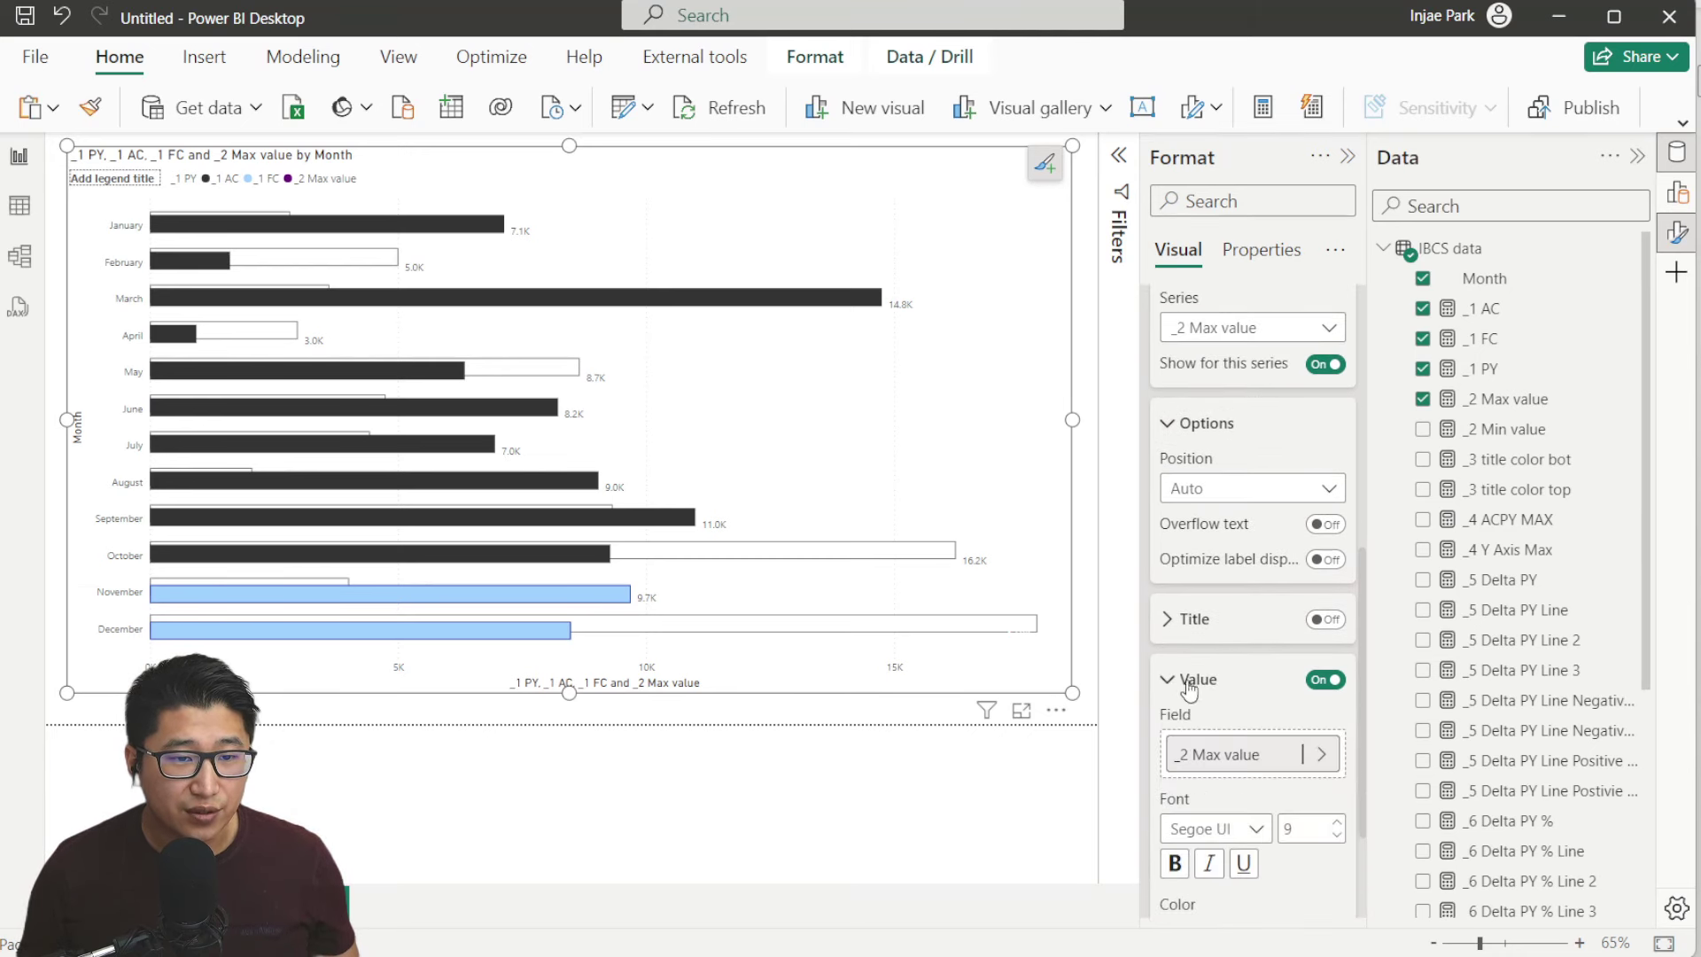
pyautogui.scroll(-4, 1196, 691)
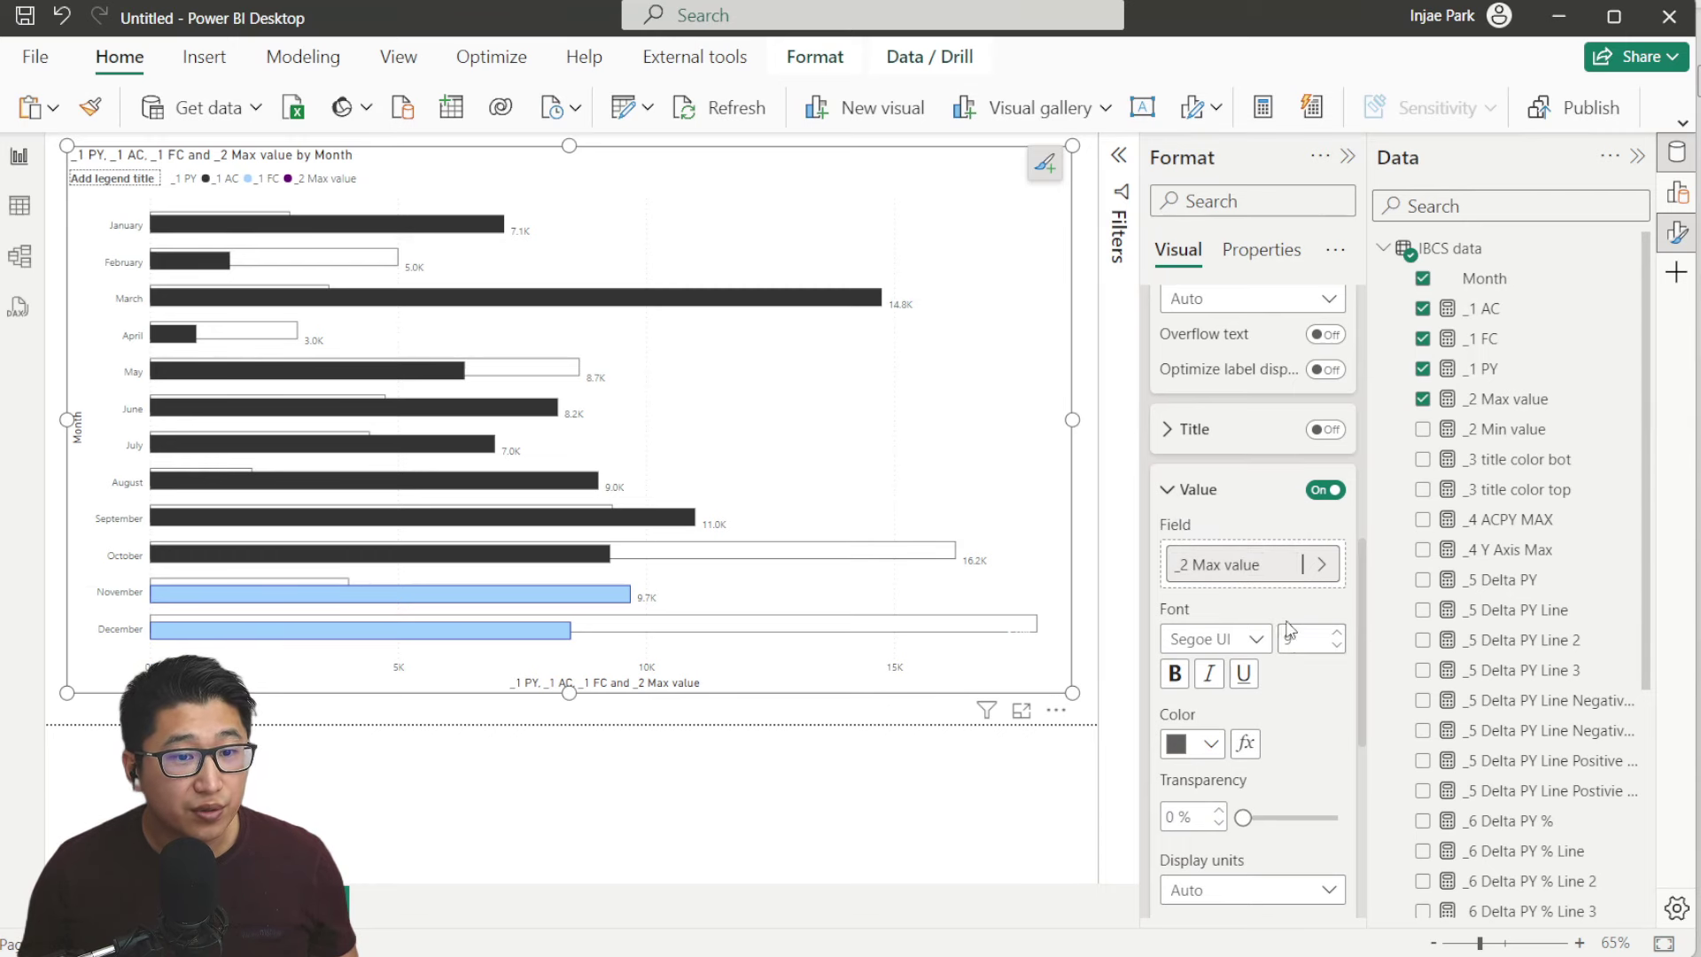
pyautogui.click(1053, 612)
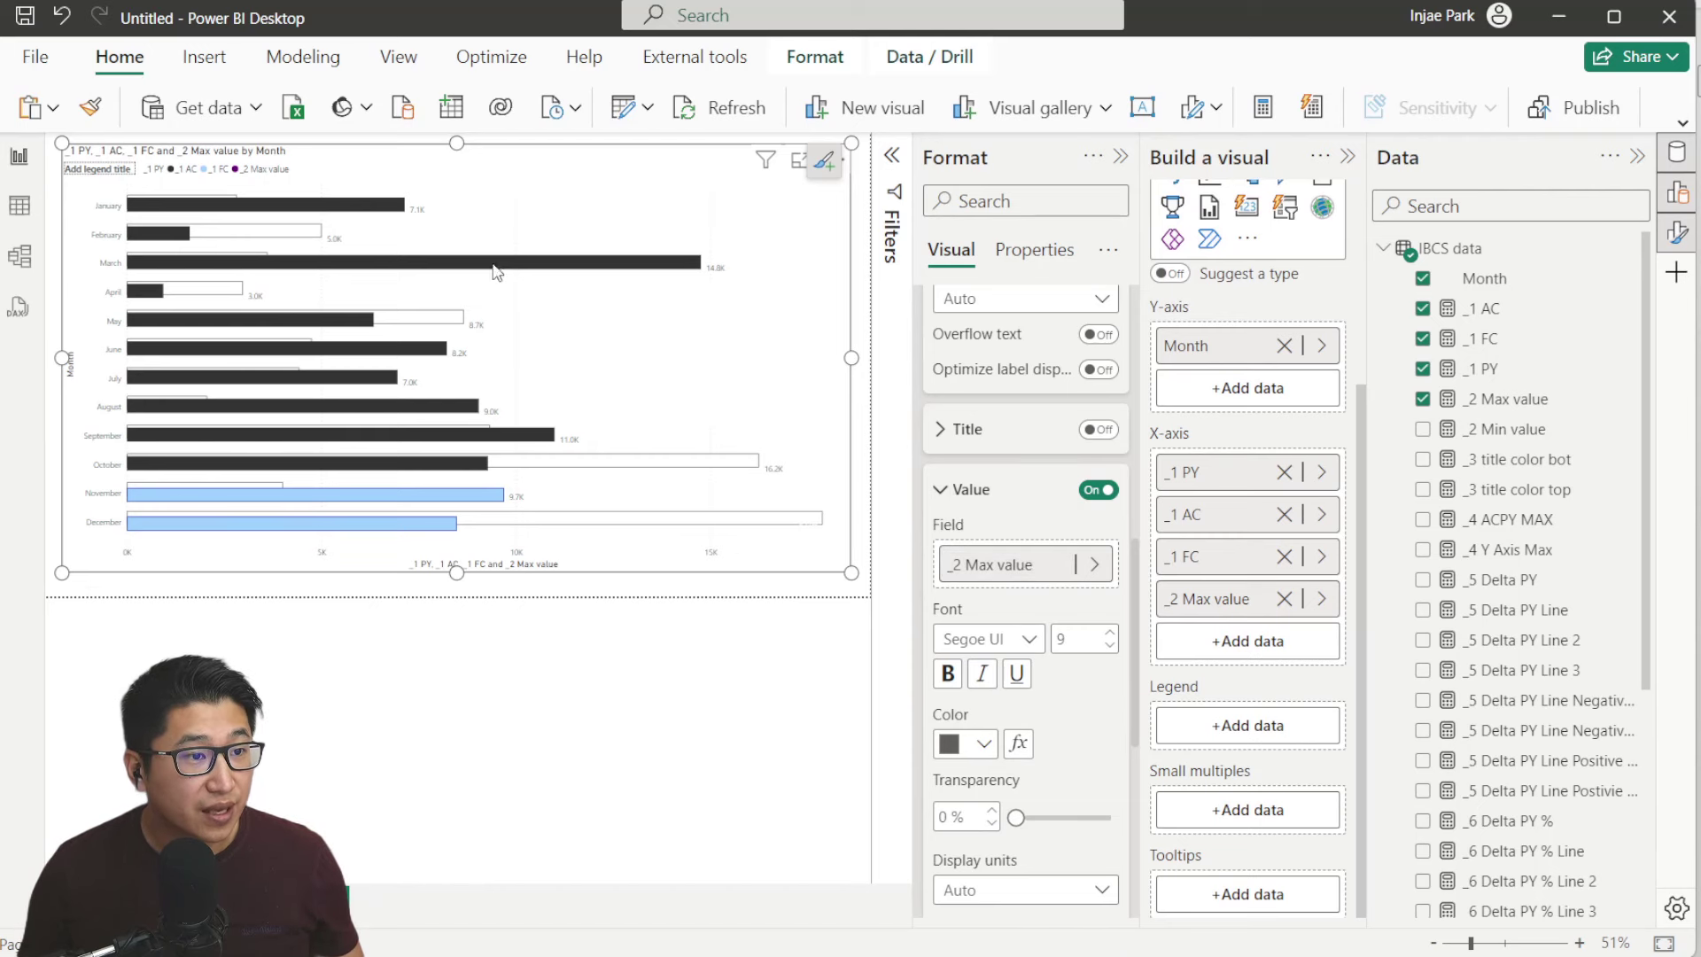
pyautogui.scroll(3, 545, 292)
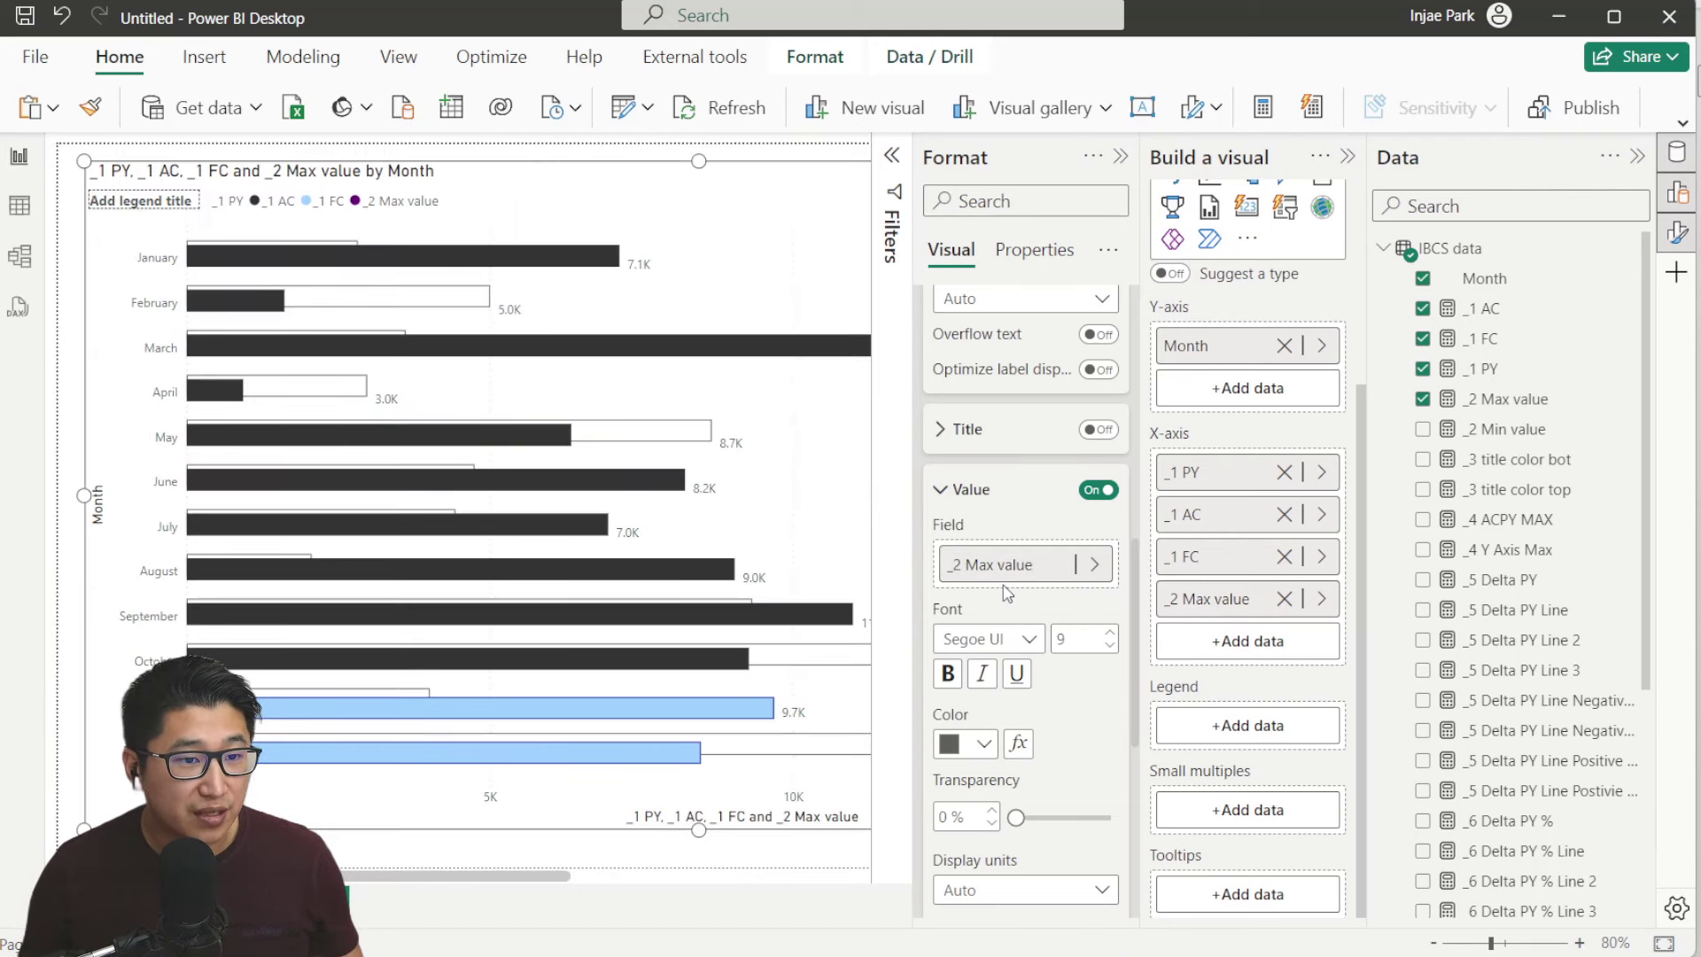
pyautogui.click(946, 490)
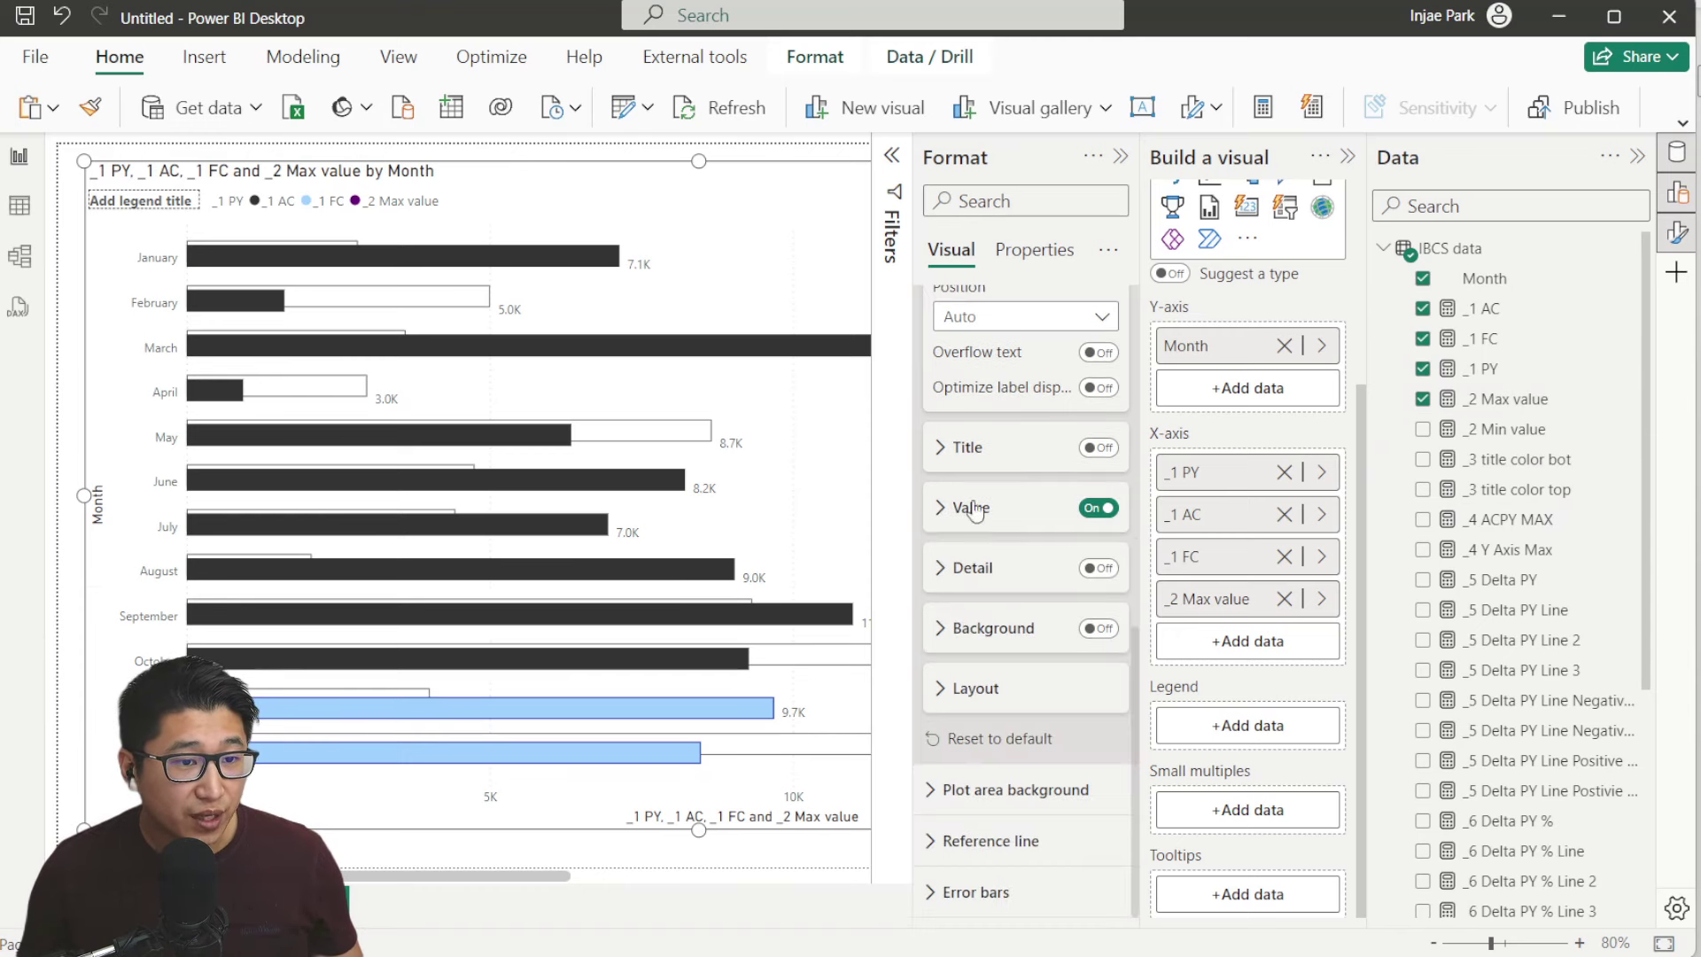
# Turn on the detail label for the _2 Max value series and expand its settings
pyautogui.click(1099, 568)
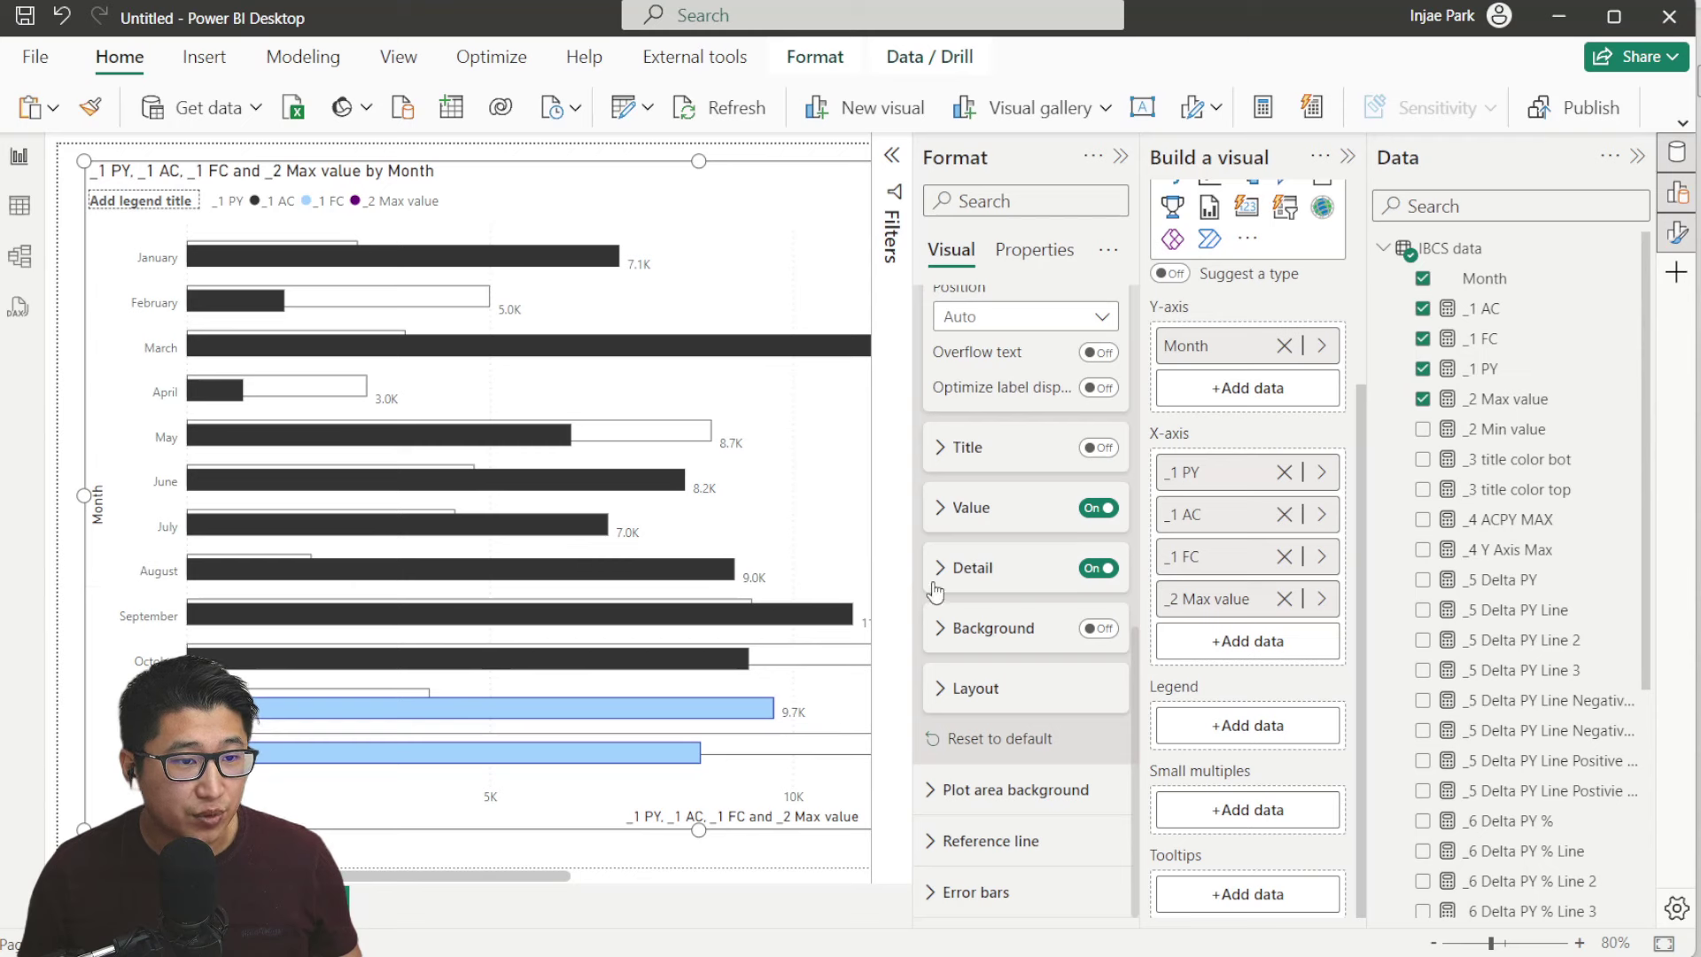
pyautogui.click(958, 569)
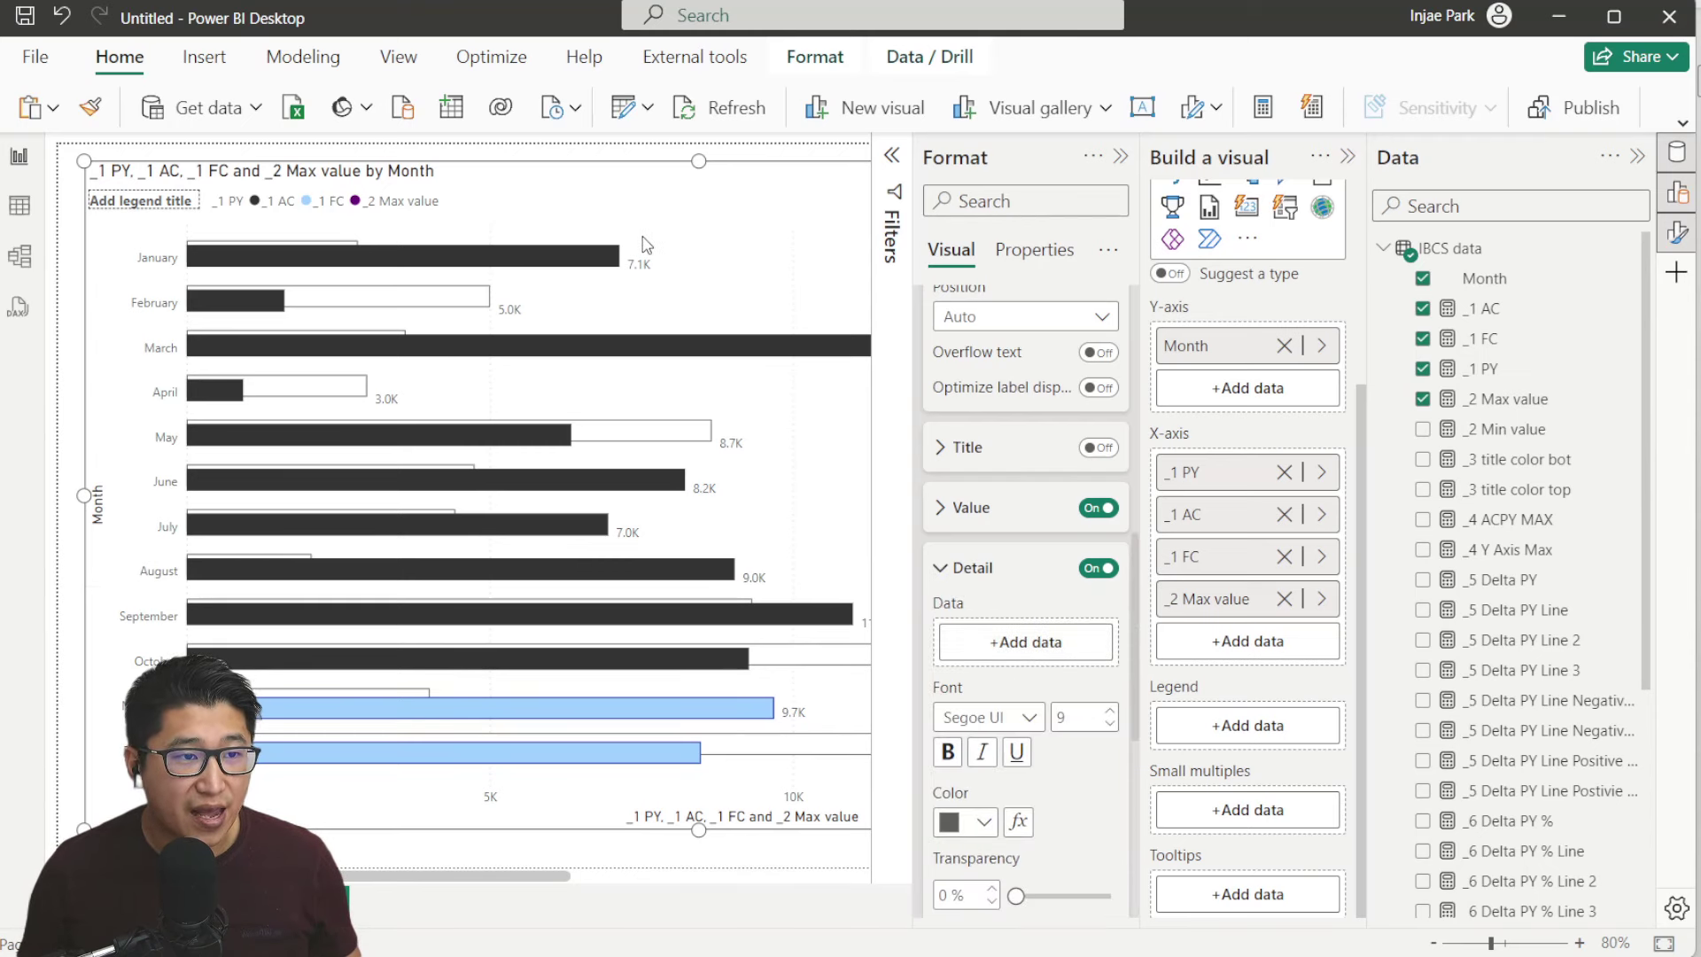
# Start the IF expression of the _2 Min value measure on a new line, commit it and review the _2 Max value formula
pyautogui.click(1546, 432)
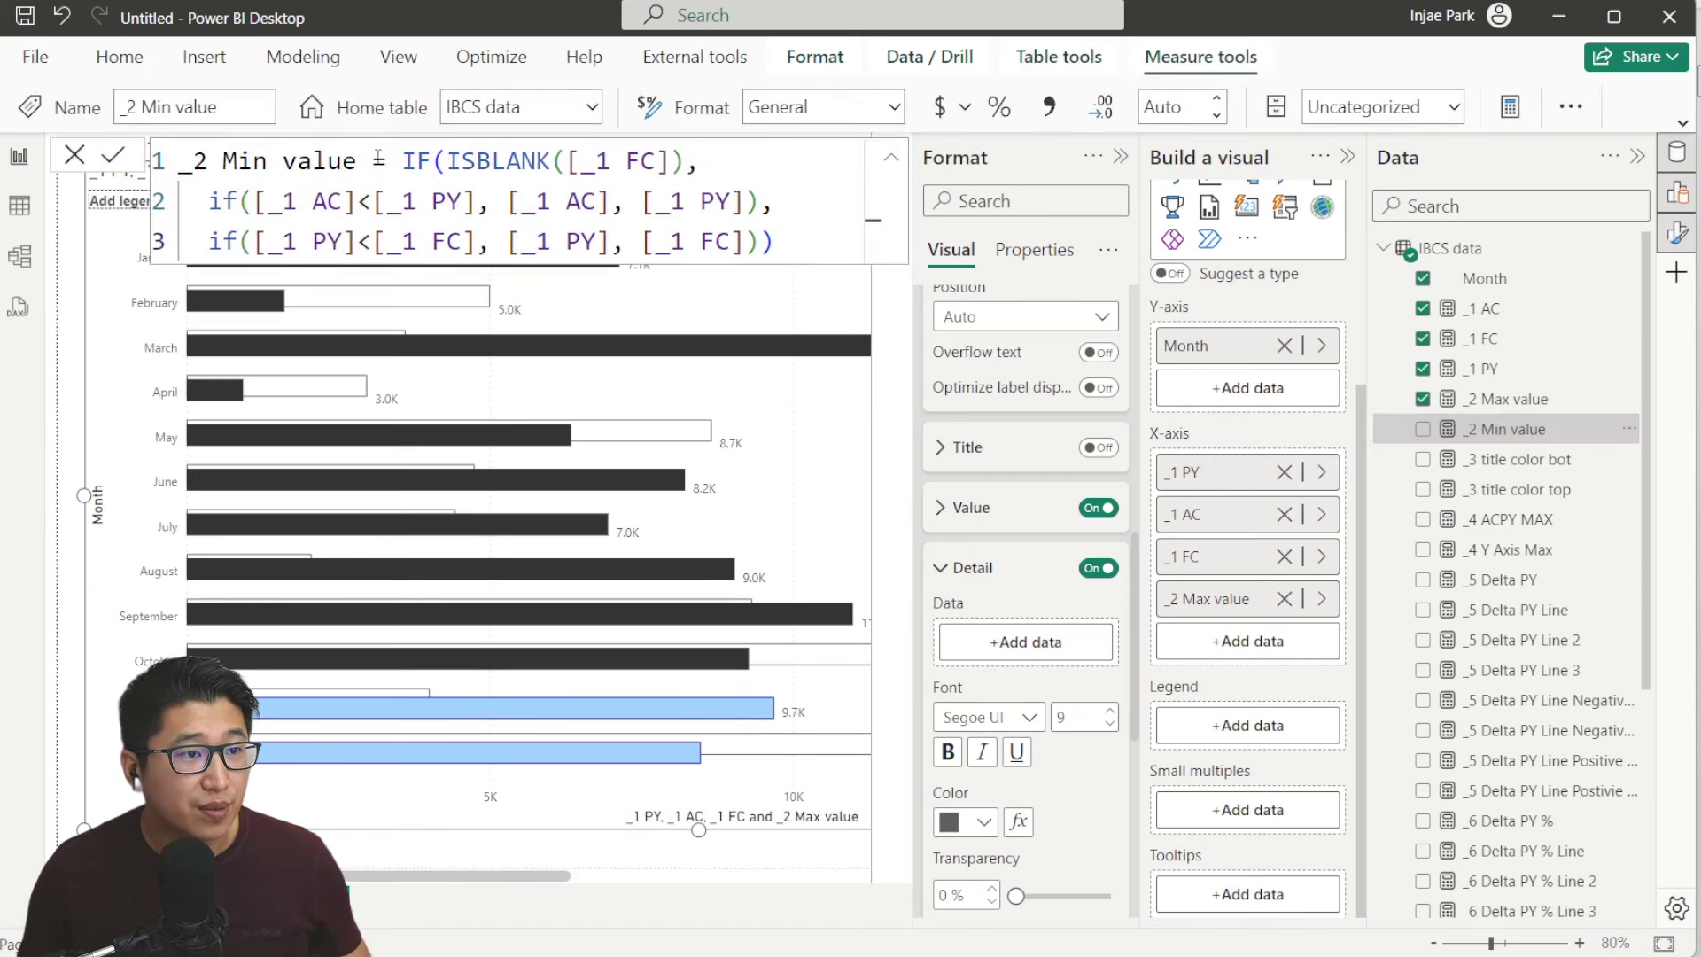
pyautogui.hotkey('shift', 'Return')
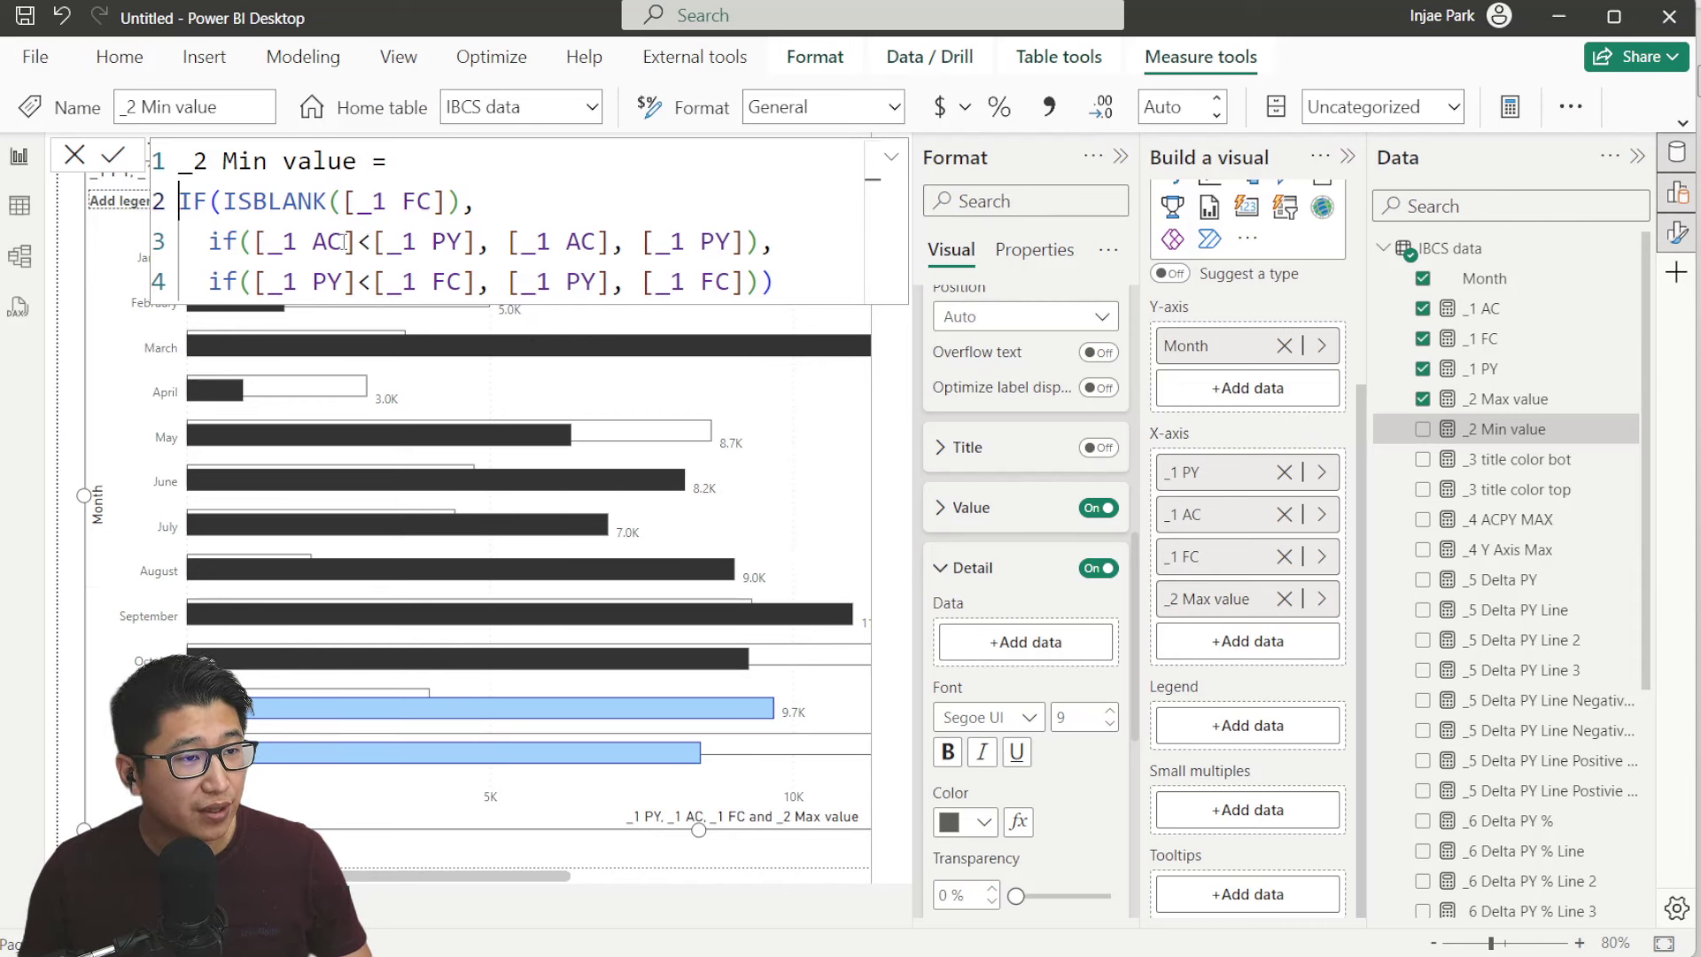
pyautogui.press('Return')
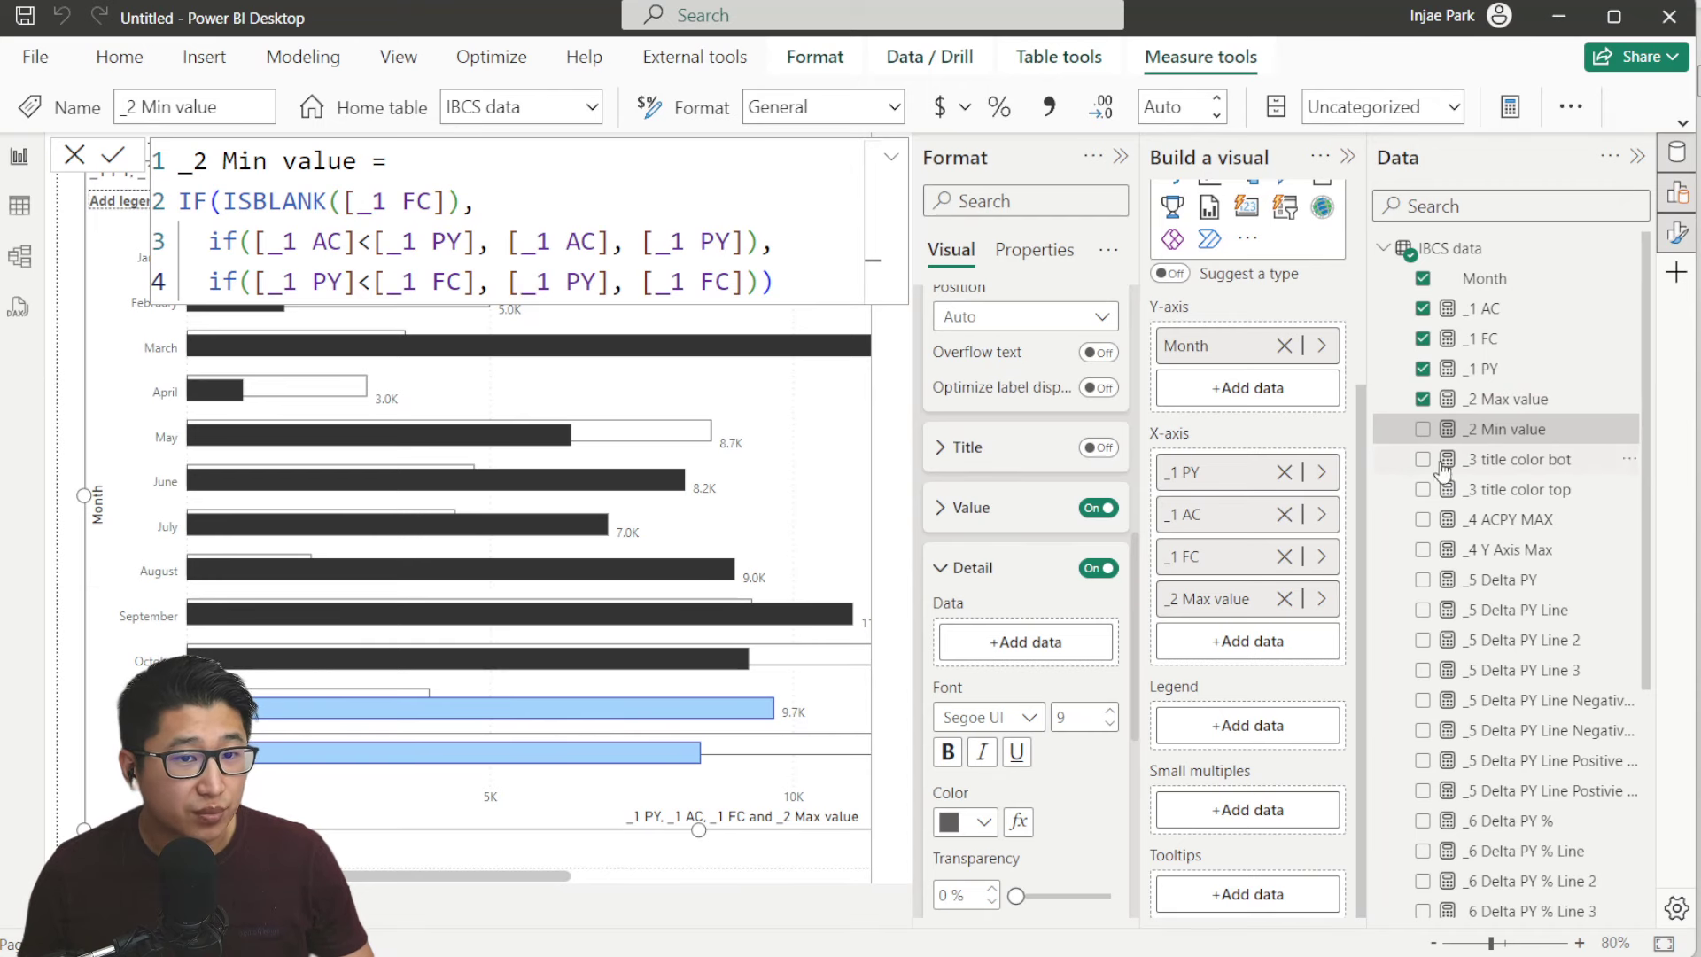
pyautogui.click(1514, 399)
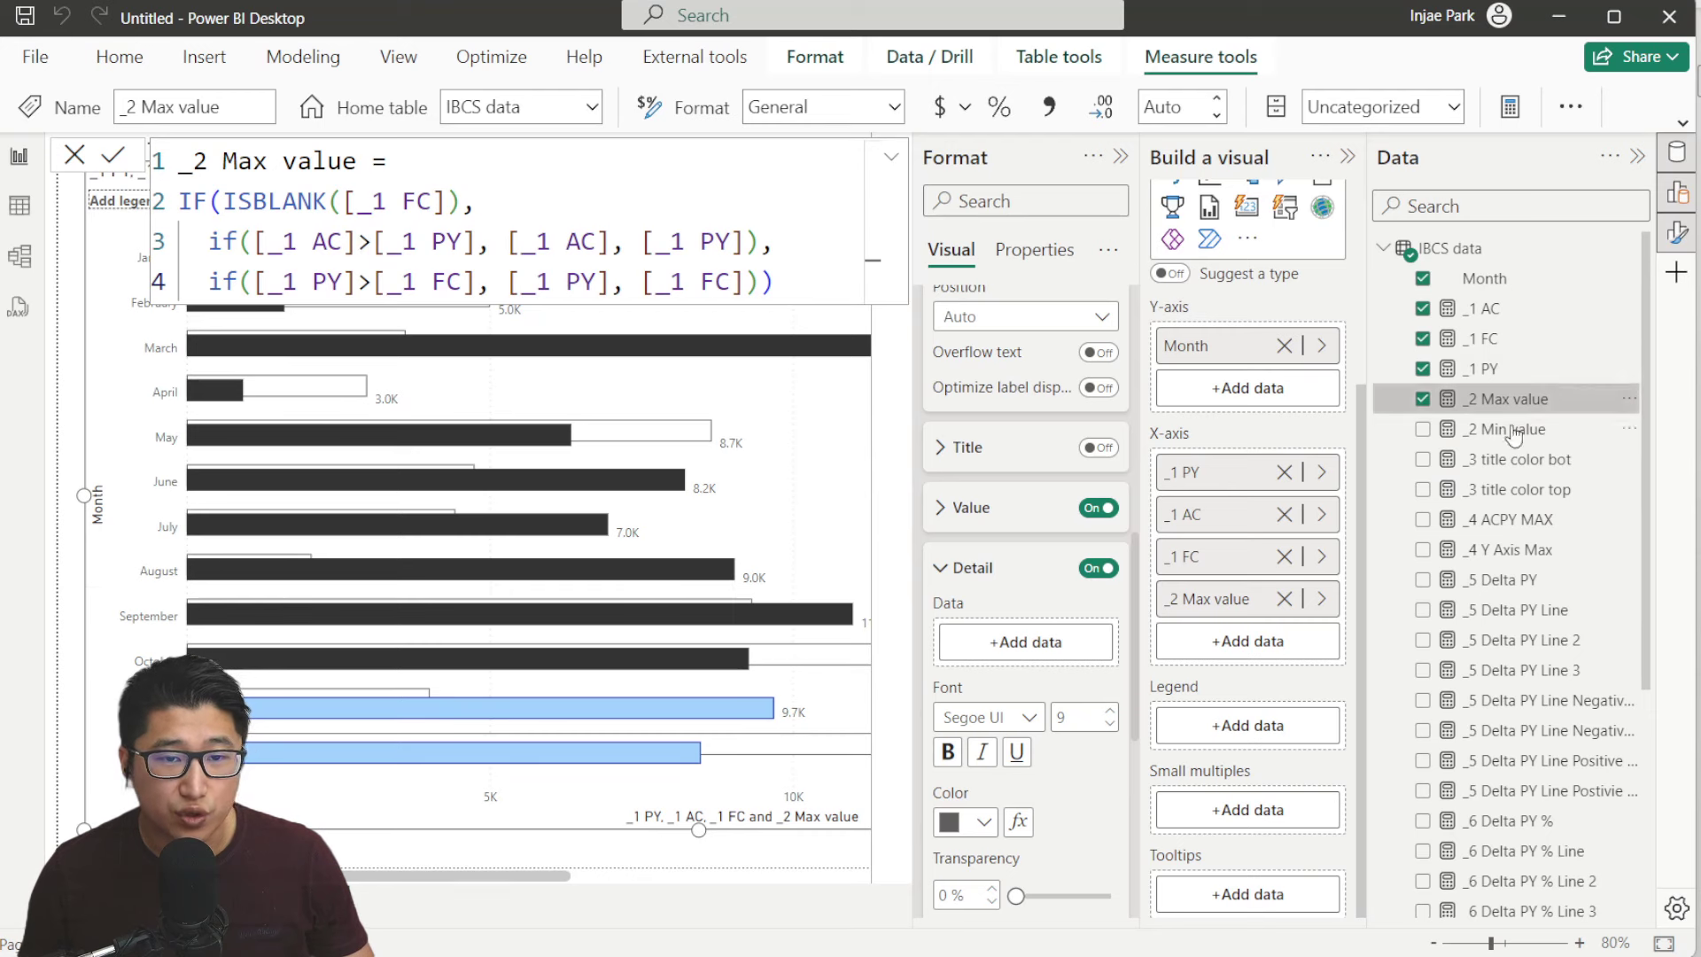
# Assign the _2 Min value measure as the detail label's data and close the formula editor
pyautogui.click(1545, 429)
pyautogui.moveTo(1566, 430); pyautogui.dragTo(1025, 651)
pyautogui.click(75, 154)
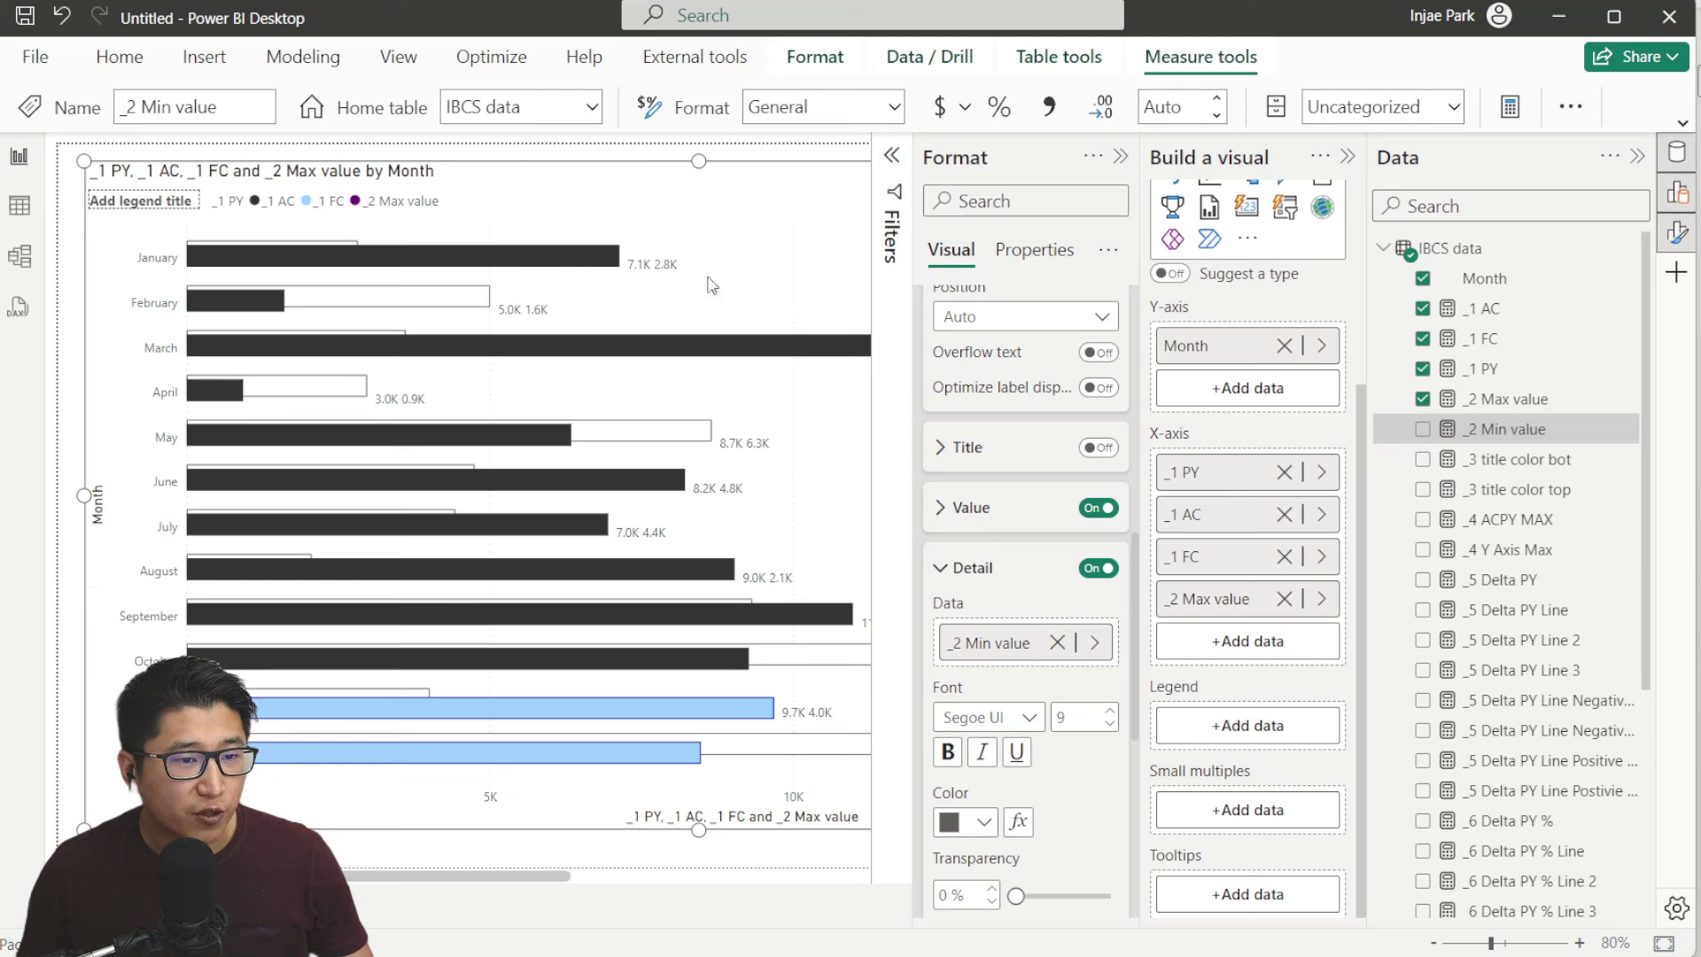
# Set the detail label's data to _2 Max value and the value label's field to _2 Min value
pyautogui.moveTo(1523, 398); pyautogui.dragTo(1026, 647)
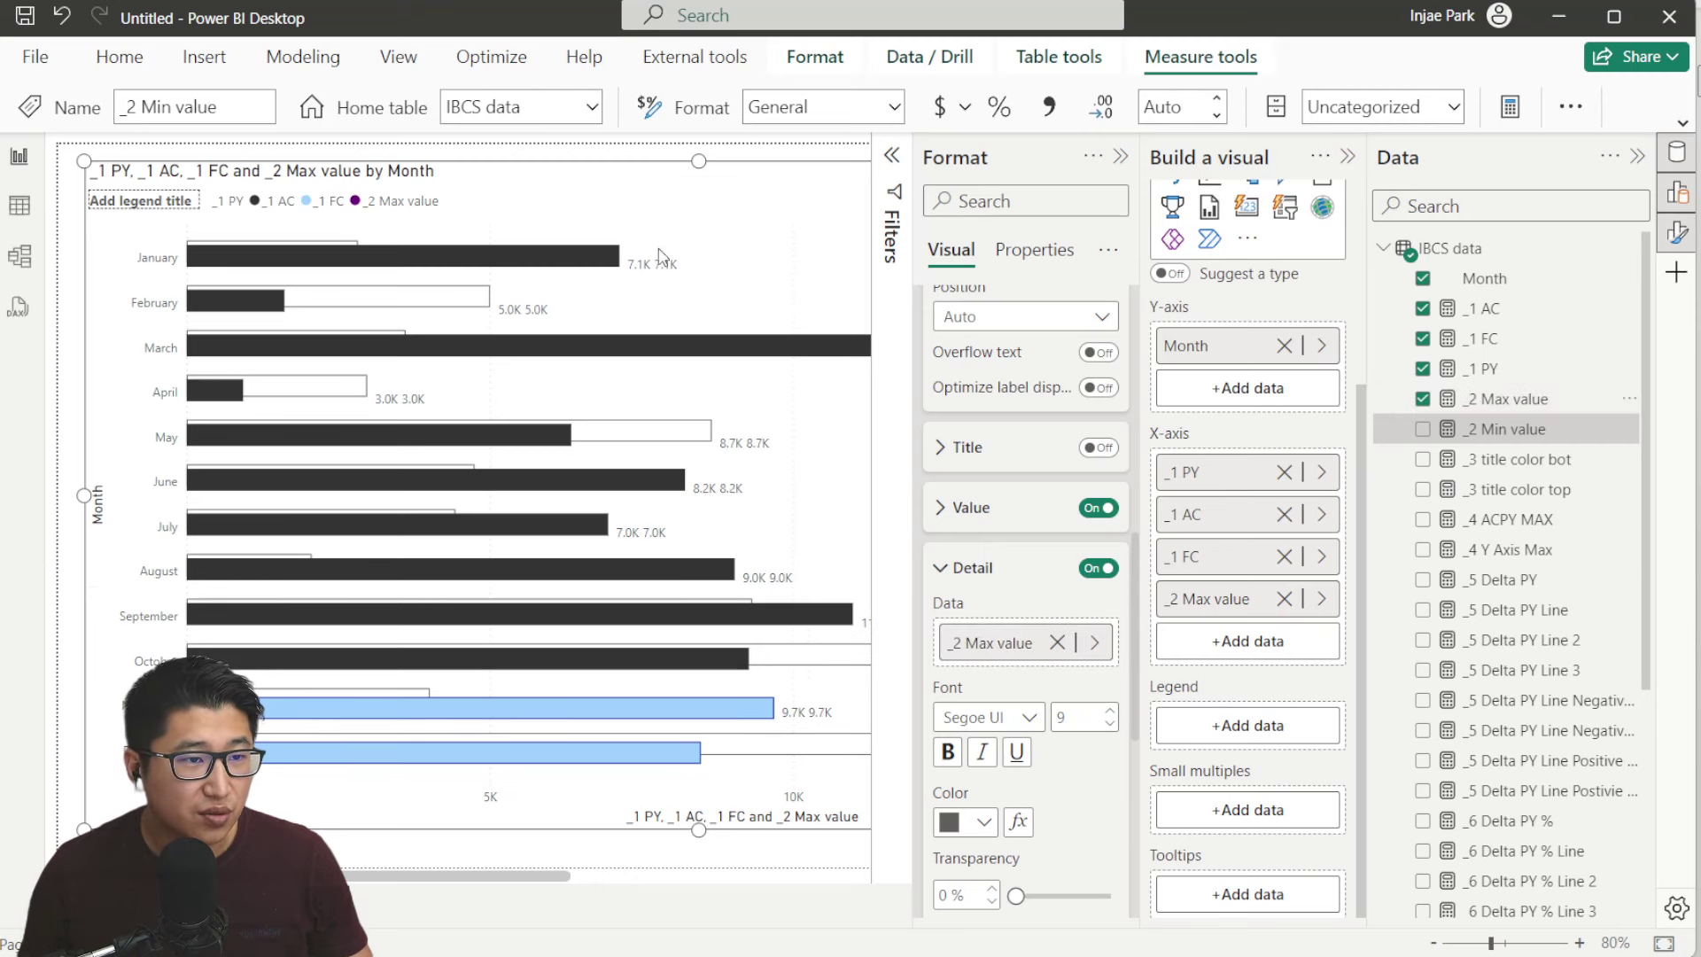
pyautogui.click(971, 506)
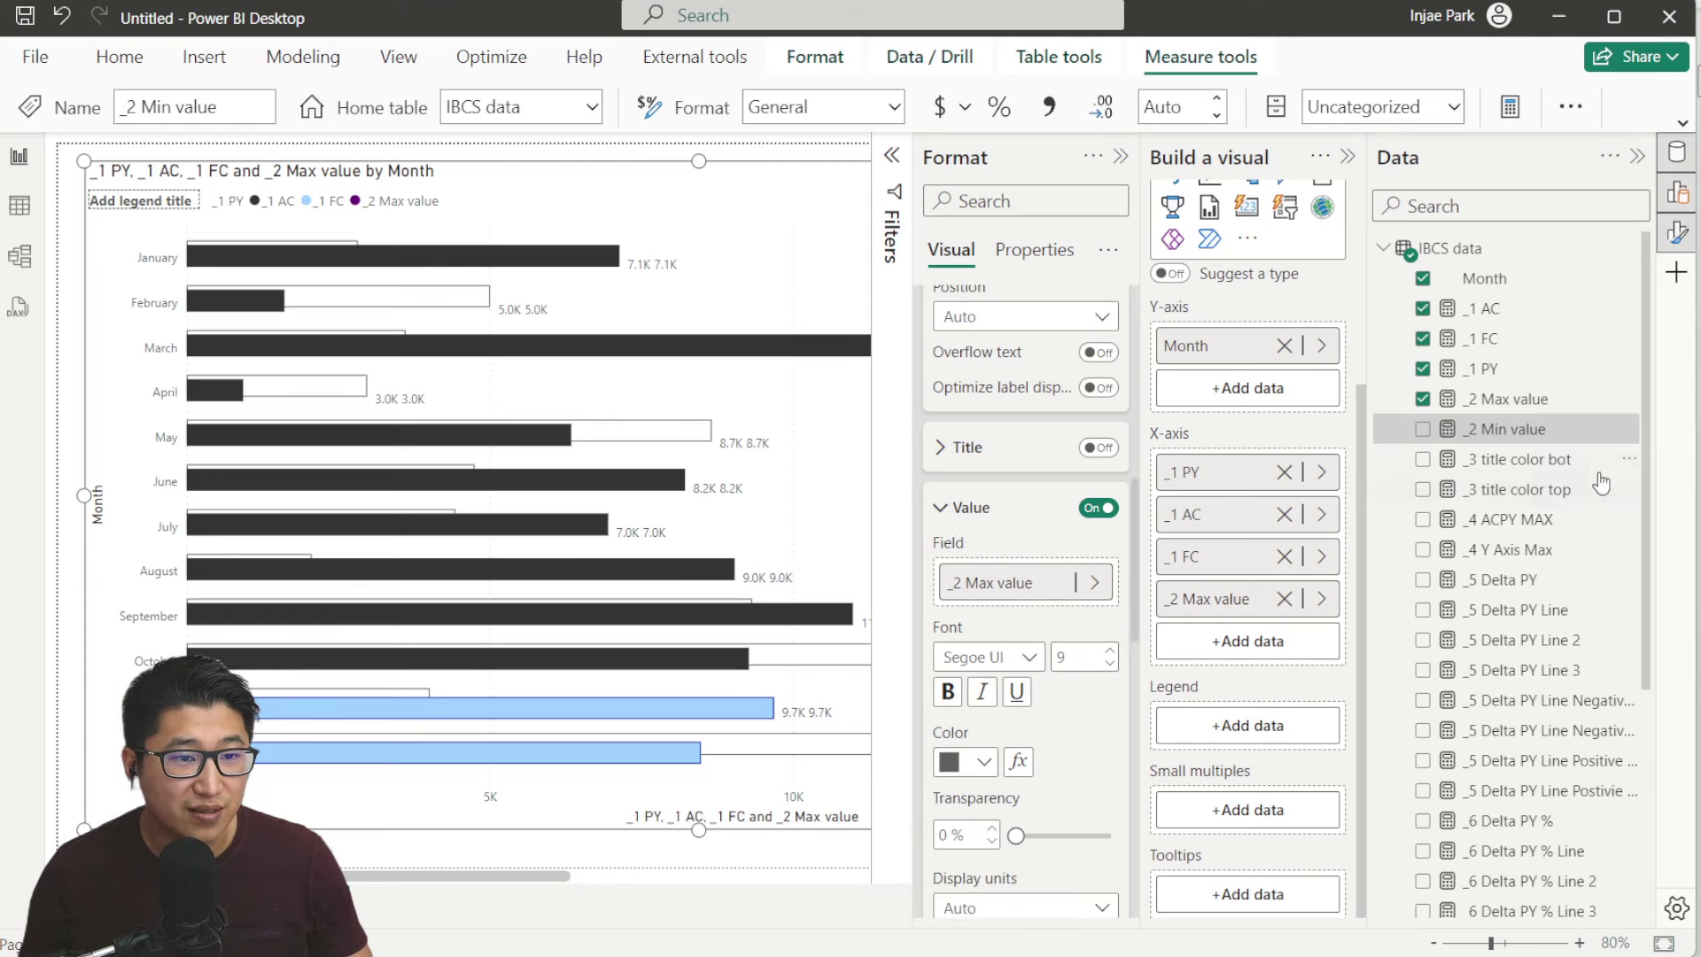
pyautogui.moveTo(1462, 430); pyautogui.dragTo(1016, 593)
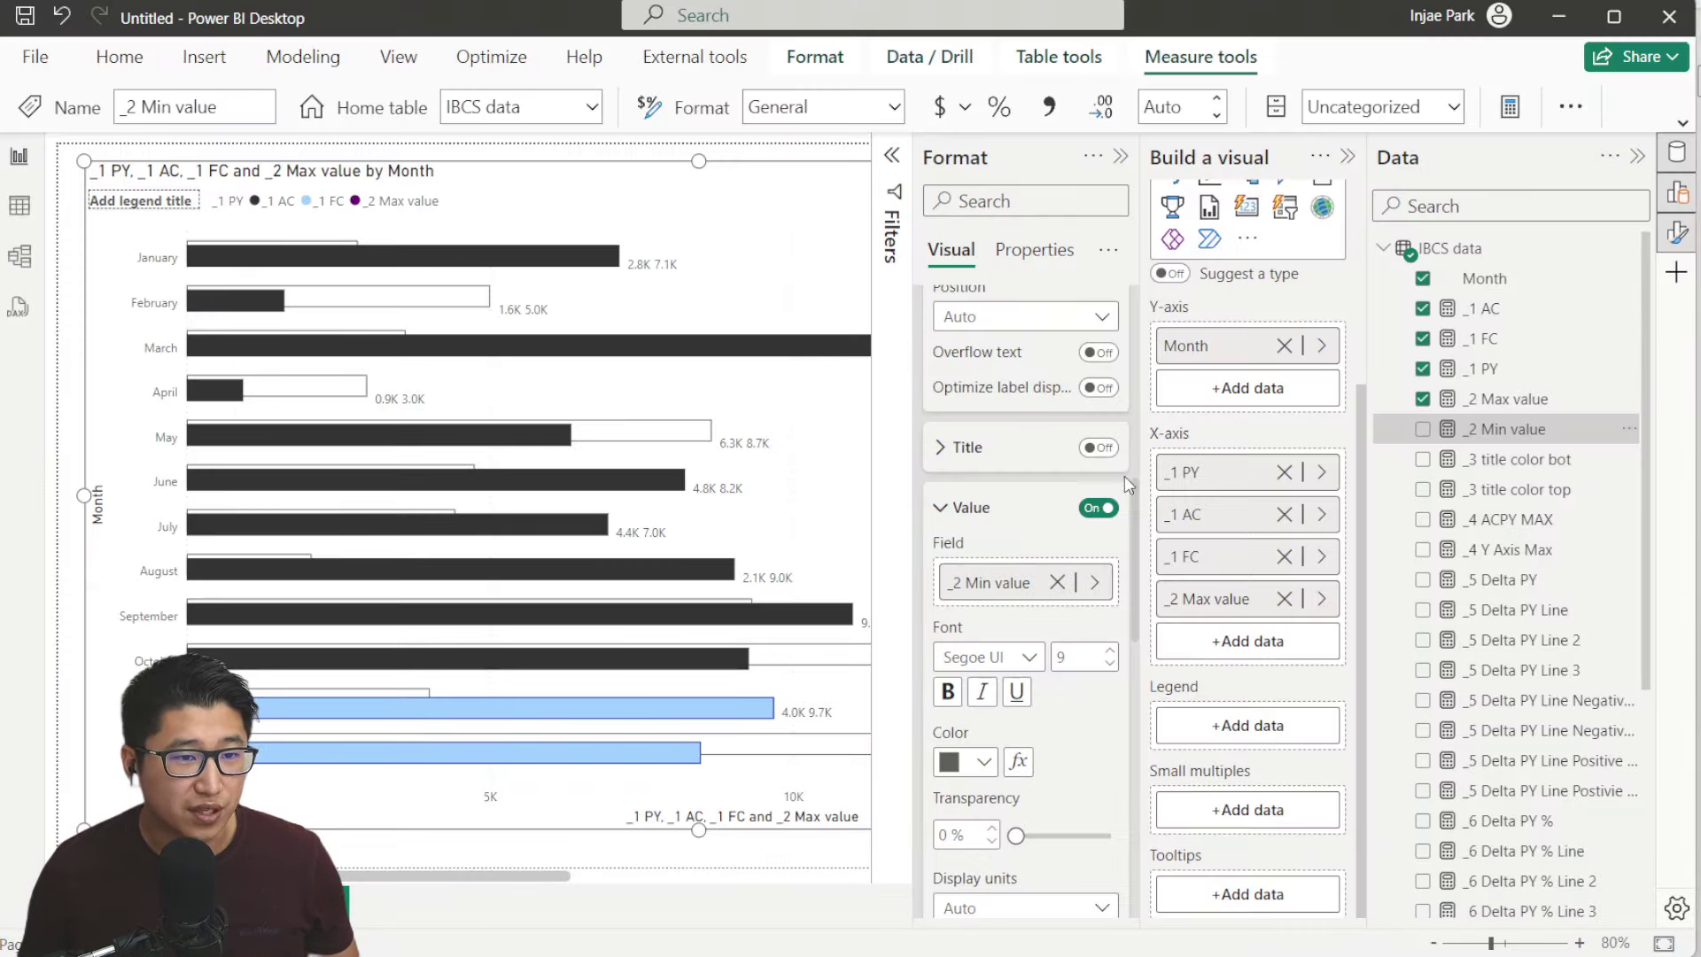
pyautogui.scroll(-2, 1039, 538)
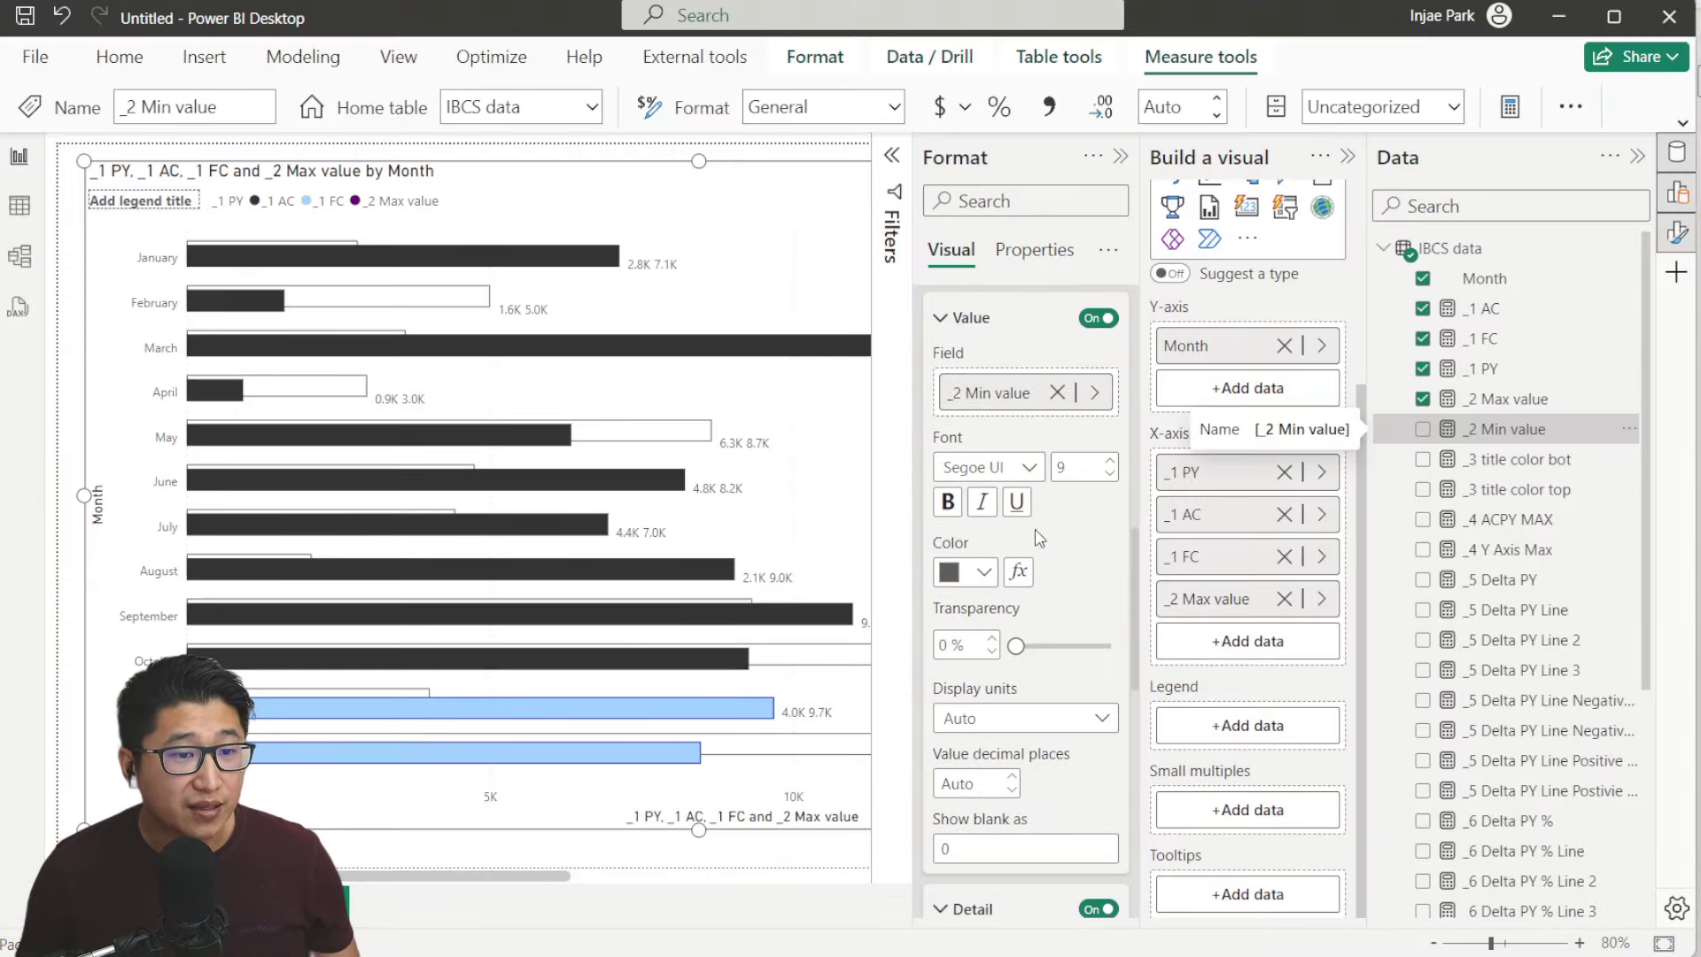
# Start the IF expression of the _3 title color bot measure on a new line and commit the formula
pyautogui.click(1521, 461)
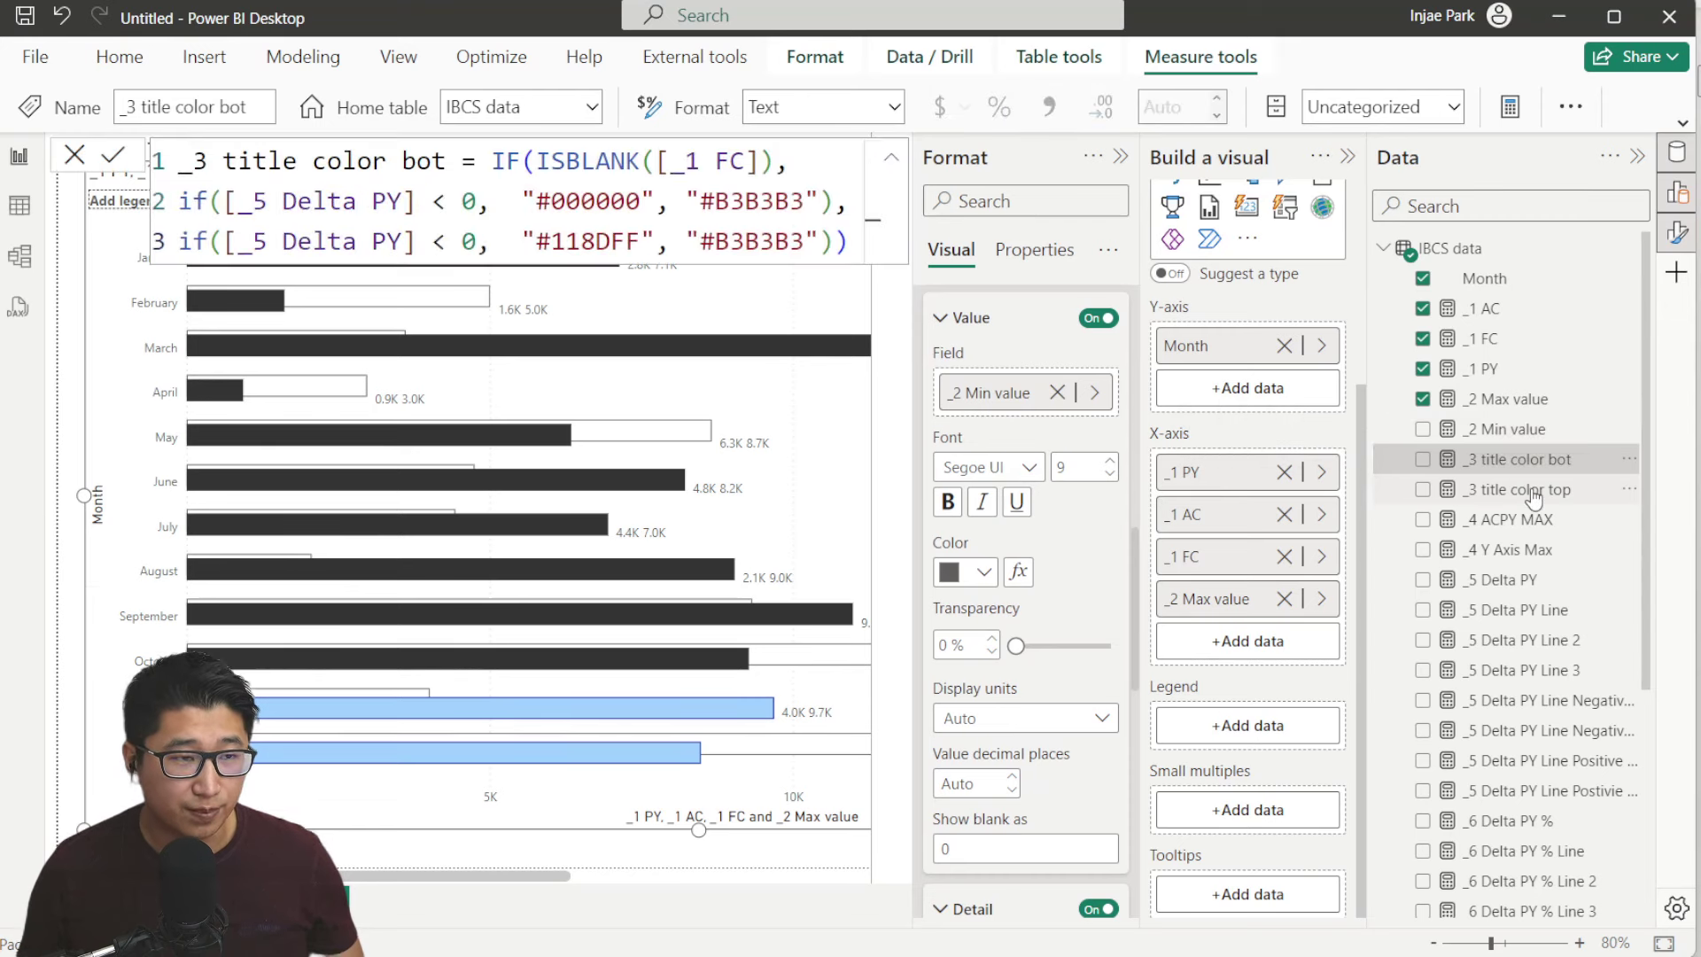
pyautogui.click(493, 164)
pyautogui.hotkey('shift', 'Return')
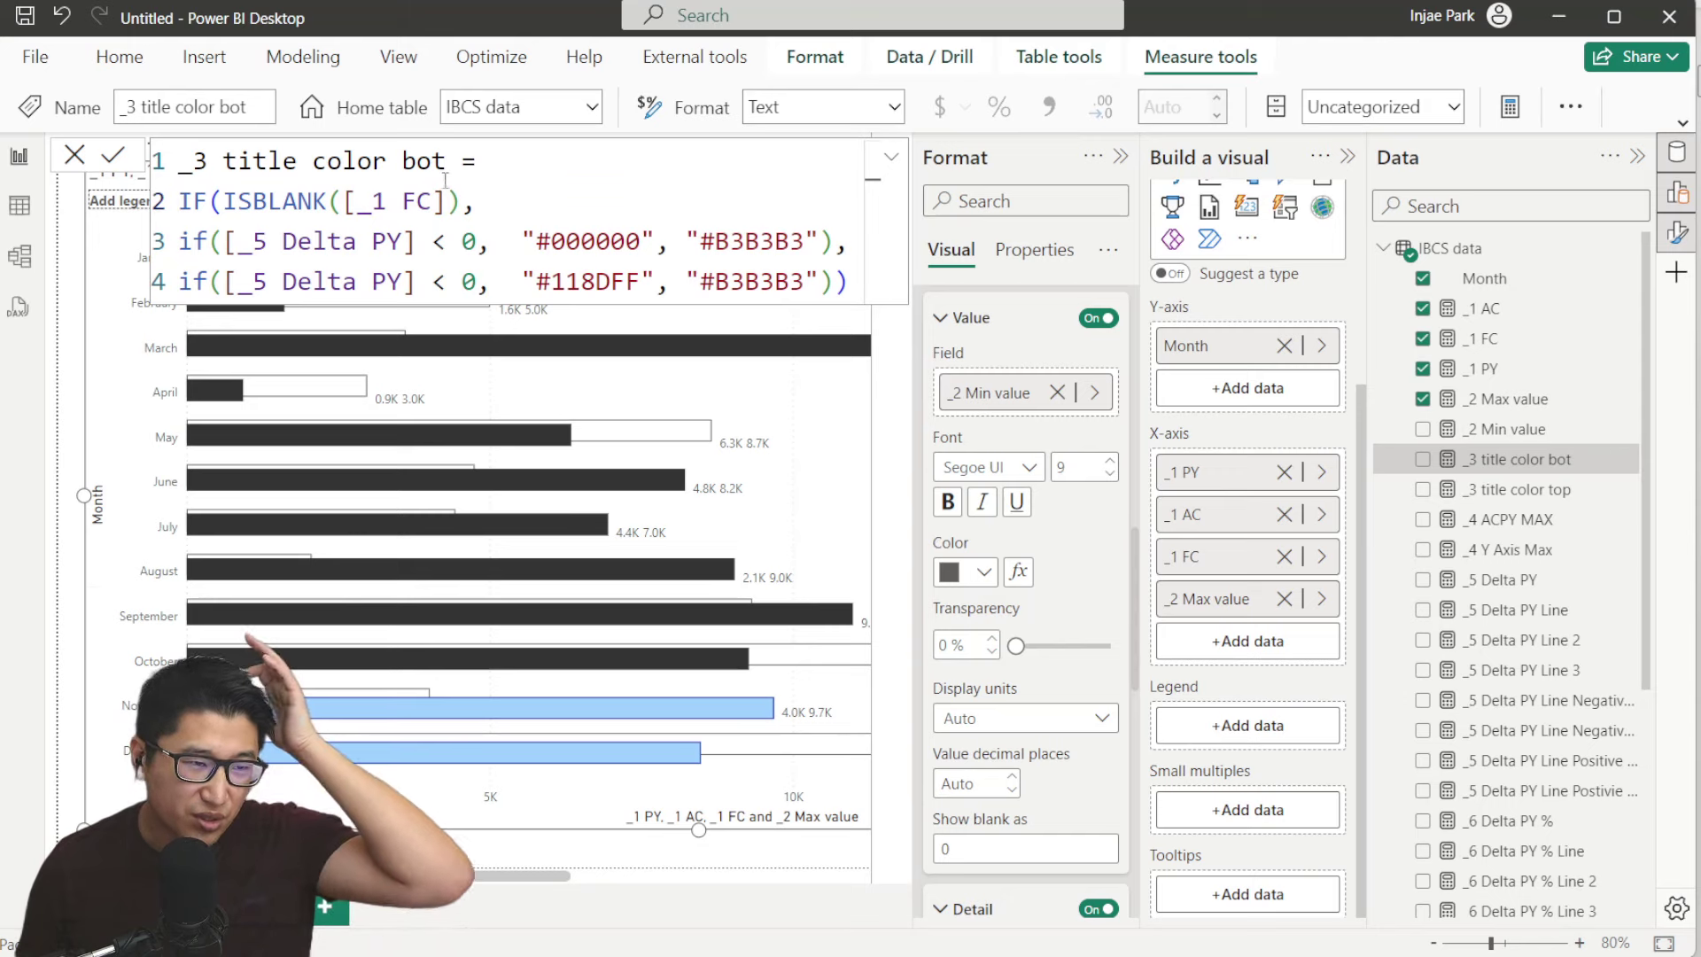
pyautogui.click(1488, 498)
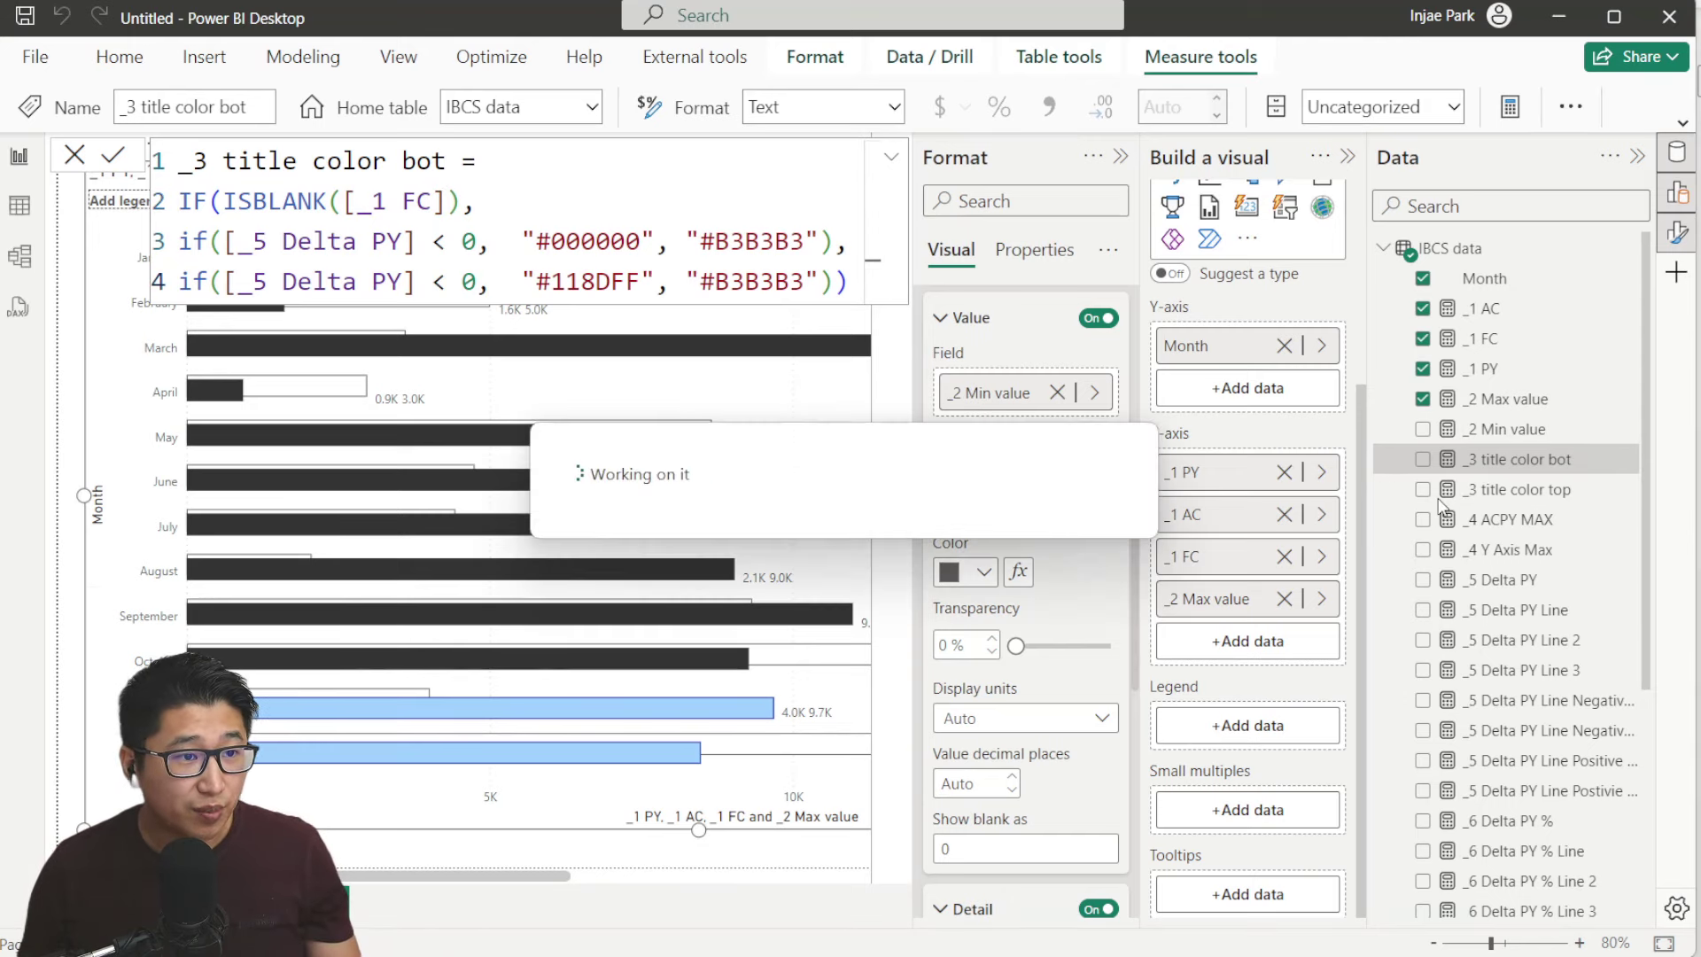
# Start the IF expression of the _3 title color top measure on a new line and highlight its _5 Delta PY reference
pyautogui.click(1516, 492)
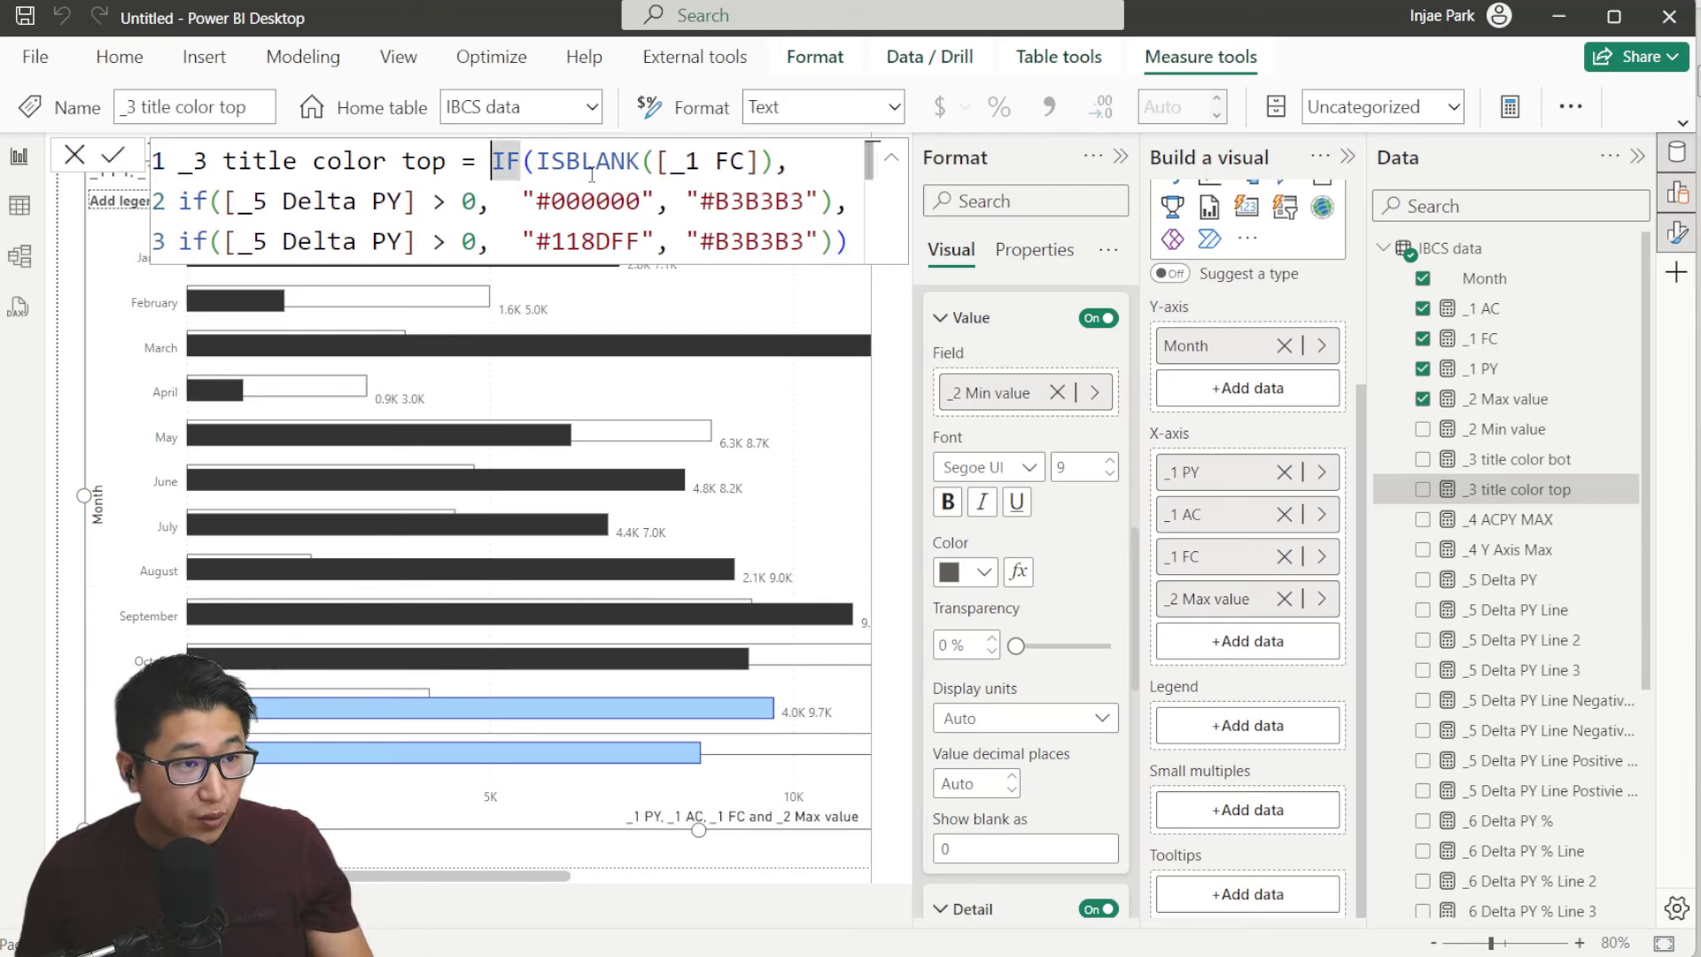
pyautogui.hotkey('shift', 'Return')
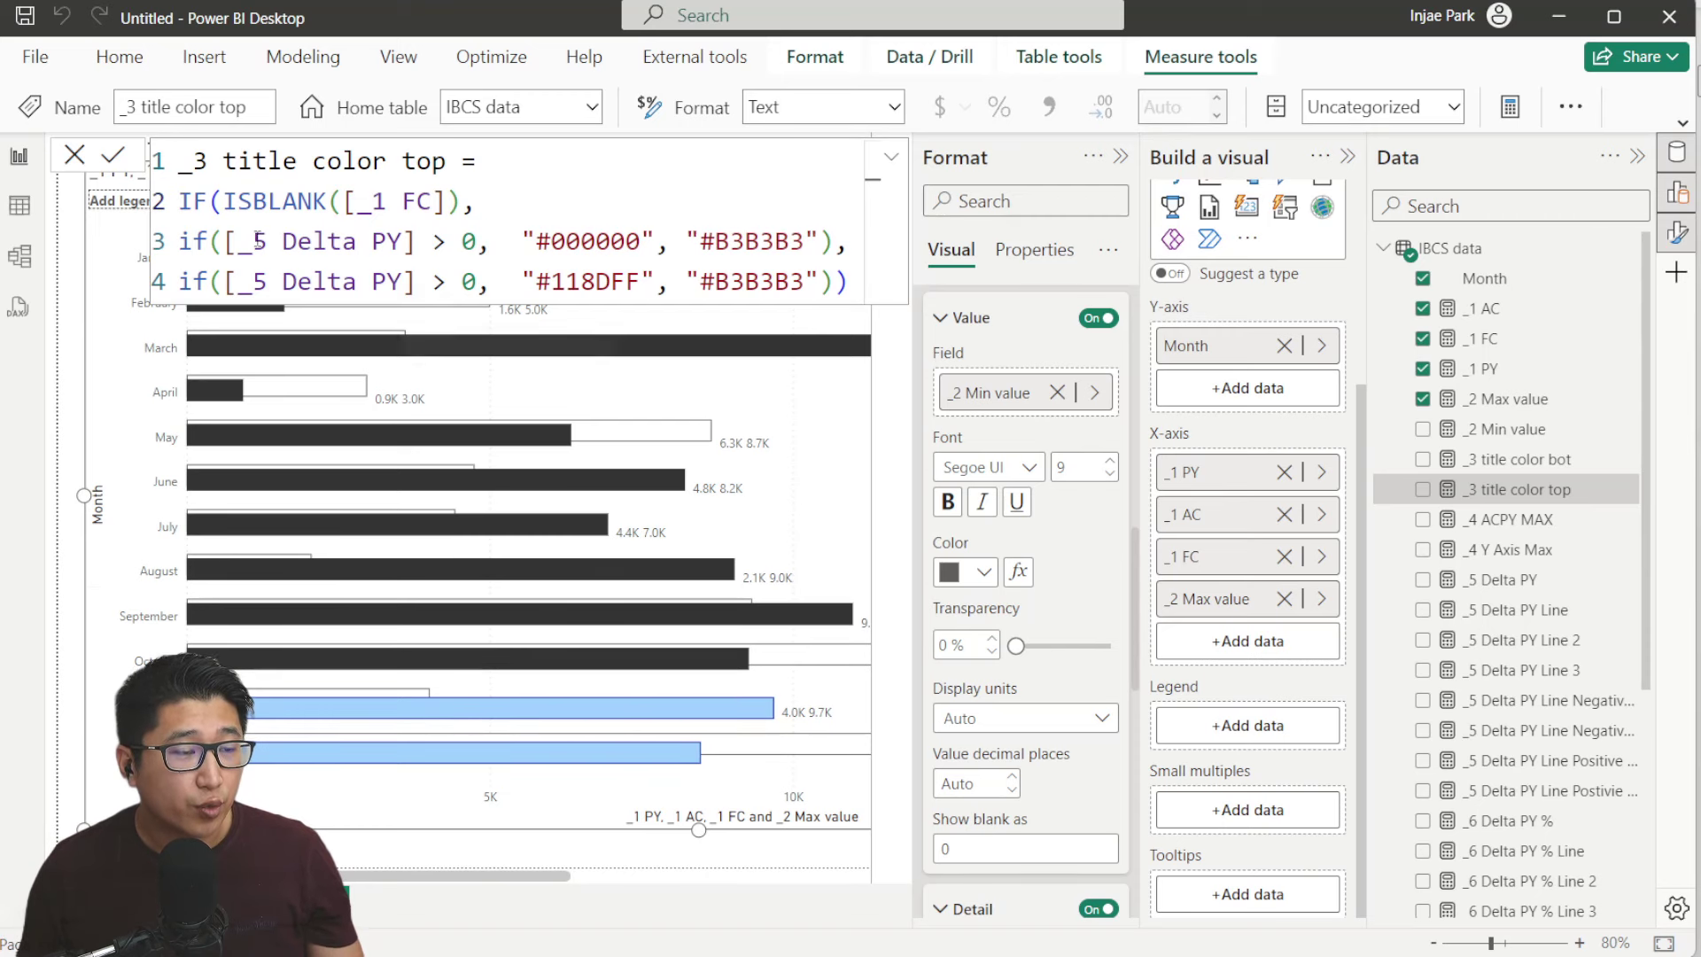
pyautogui.moveTo(372, 248); pyautogui.dragTo(405, 248)
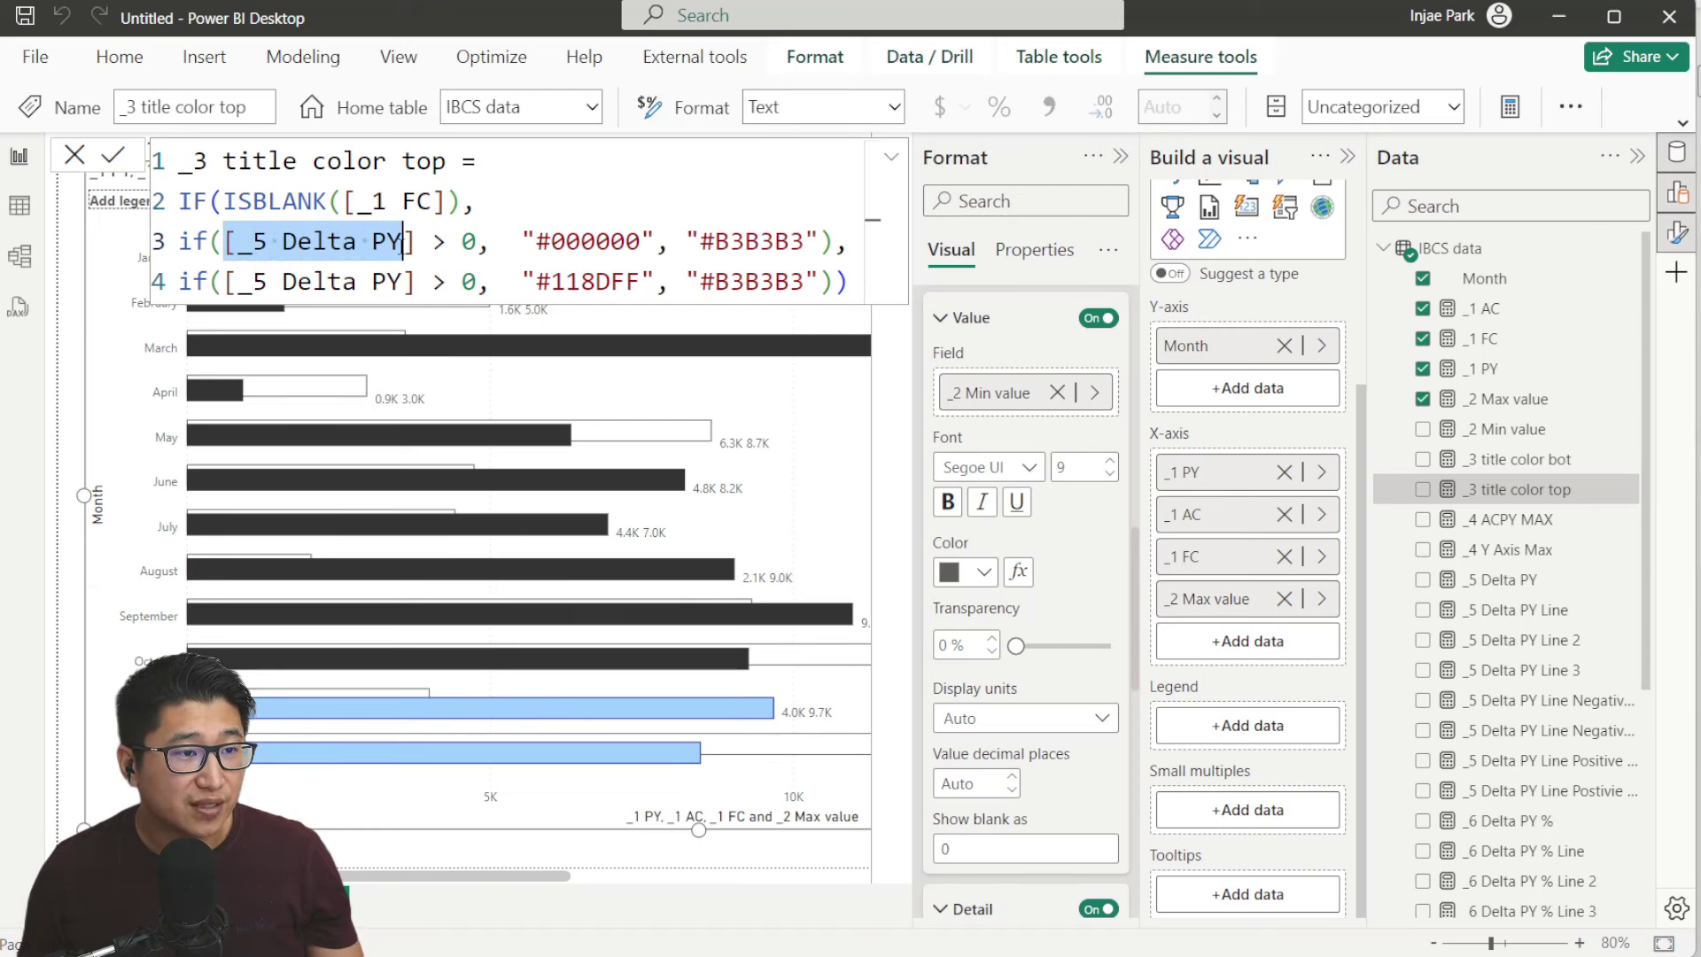
# Start the IF expression of the _5 Delta PY measure on a new line and reopen the _3 title color bot formula
pyautogui.moveTo(1531, 587); pyautogui.dragTo(1531, 589)
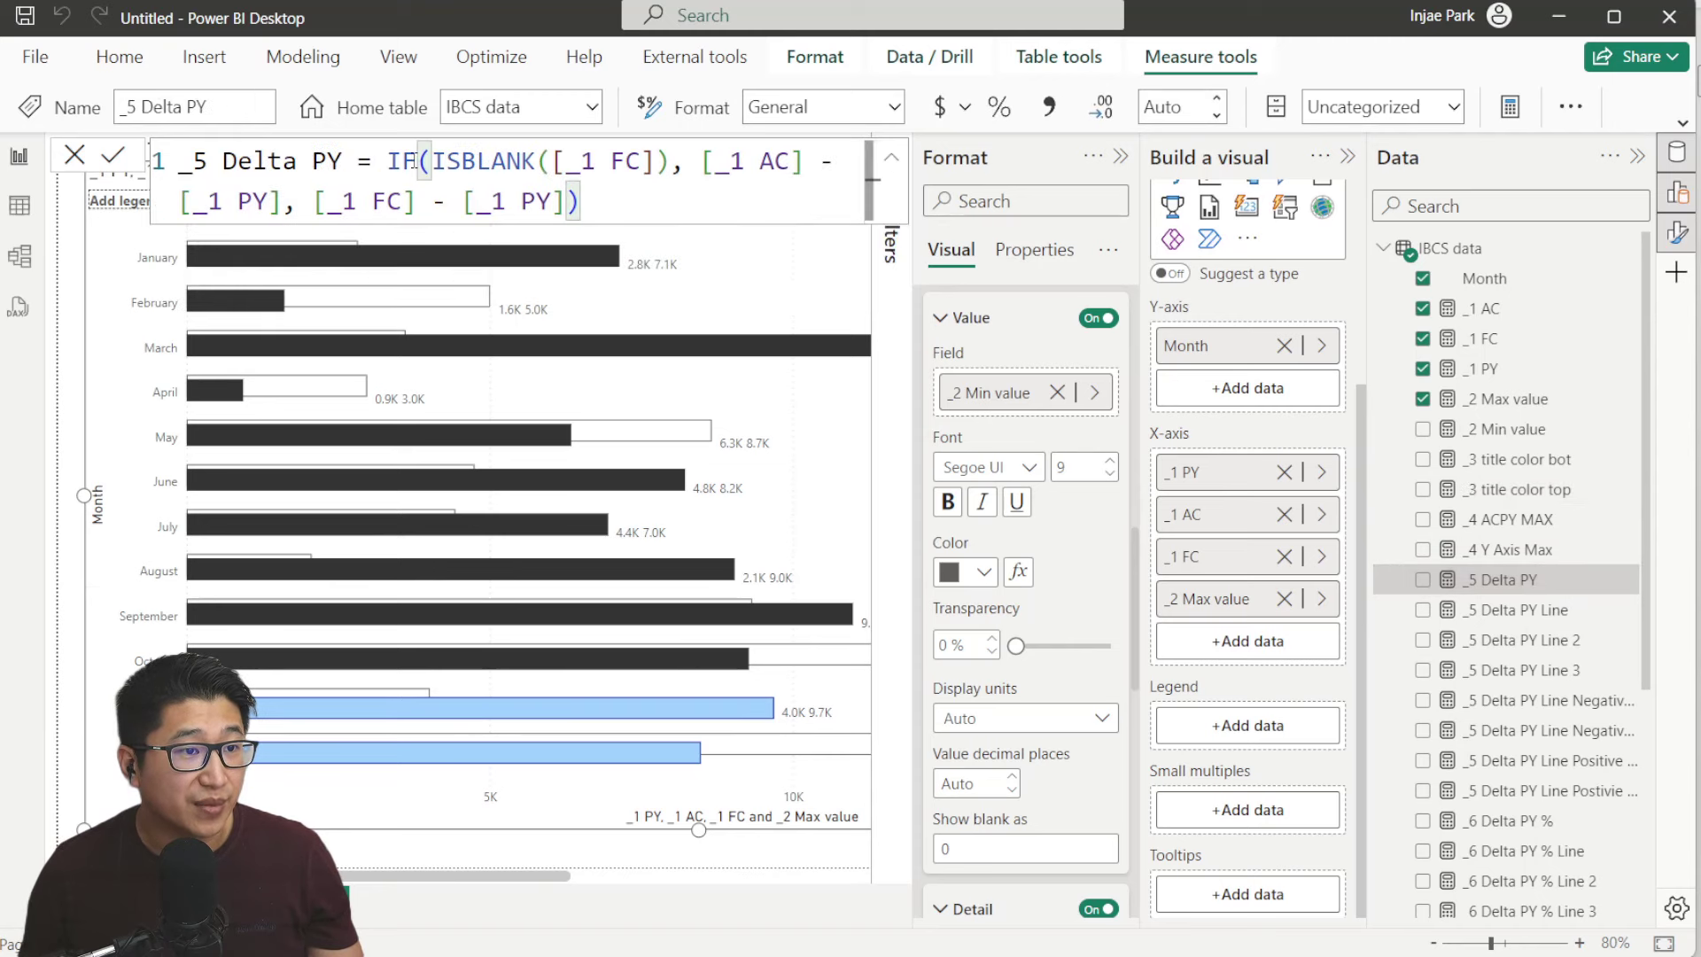
pyautogui.click(384, 159)
pyautogui.hotkey('shift', 'Return')
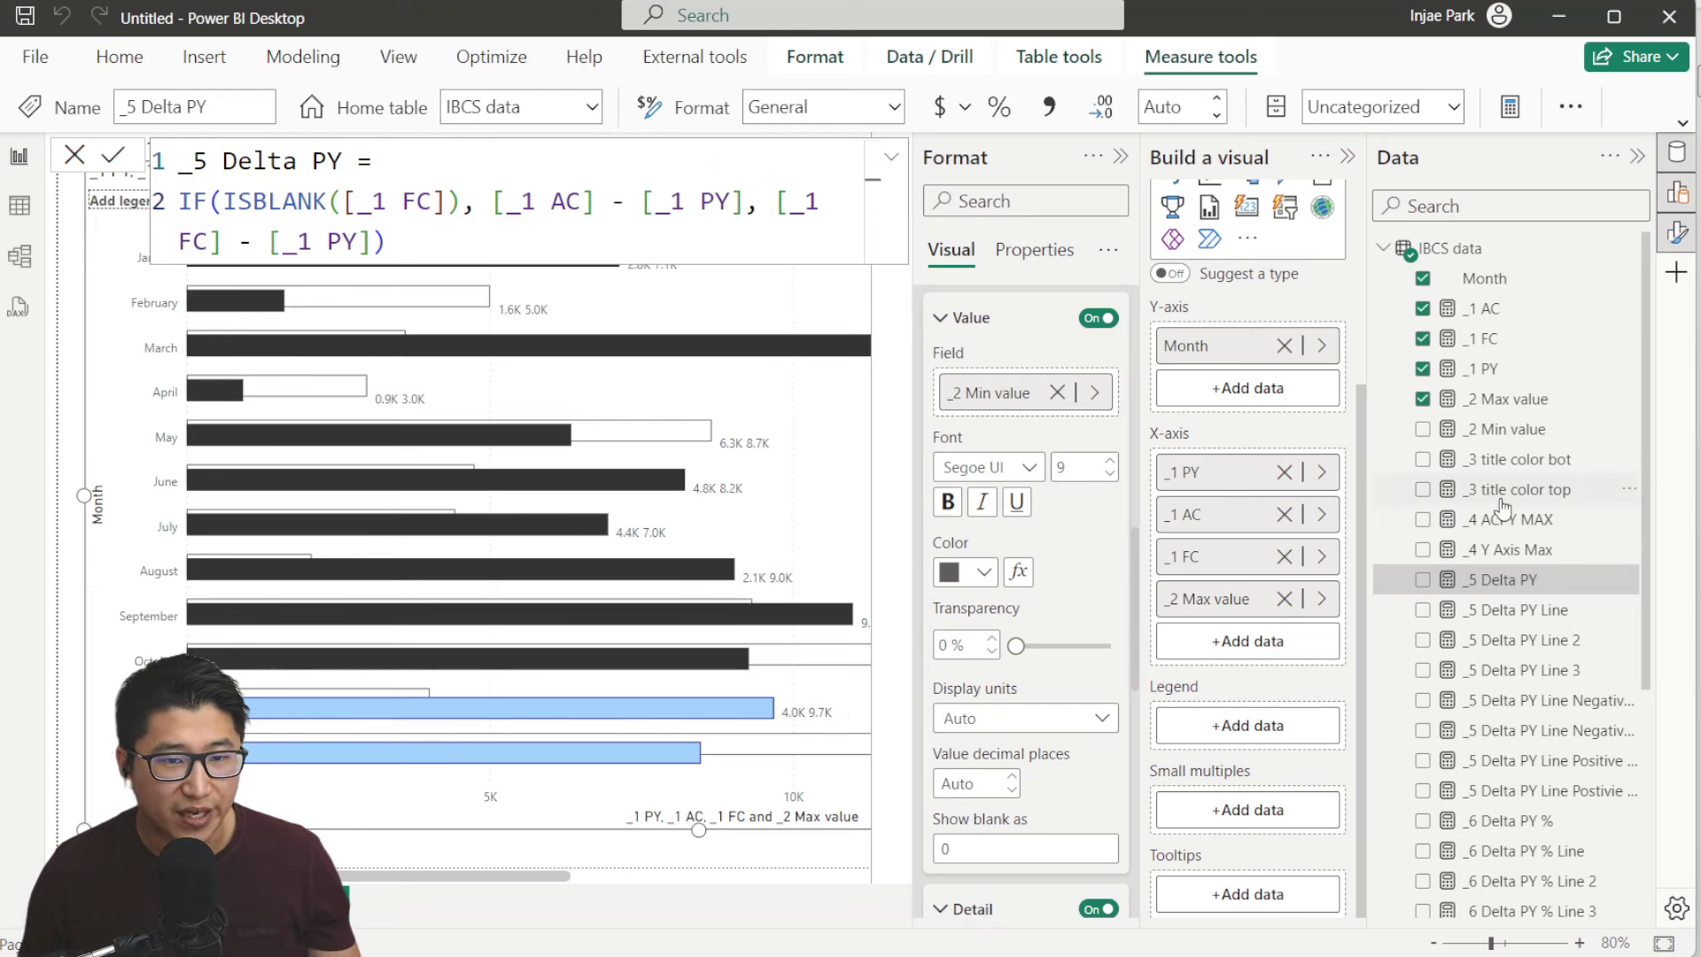
pyautogui.click(1533, 461)
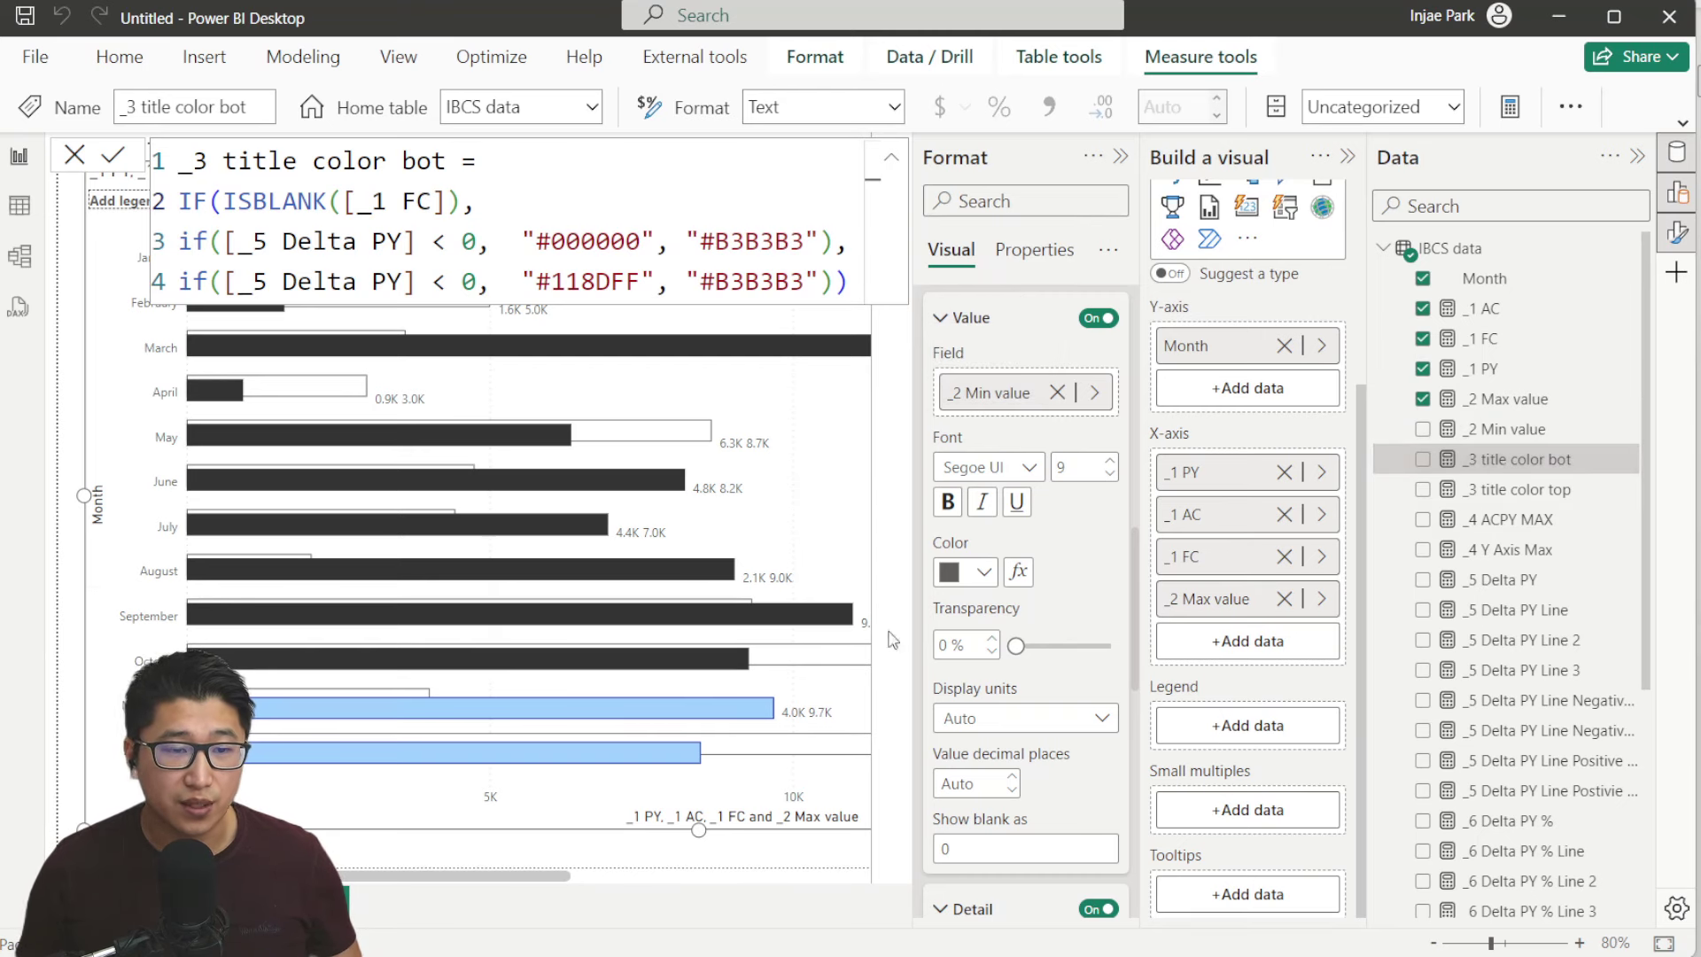
# Apply conditional colour to the value label by field value based on _3 title color bot, and check the labels across the chart
pyautogui.click(1018, 571)
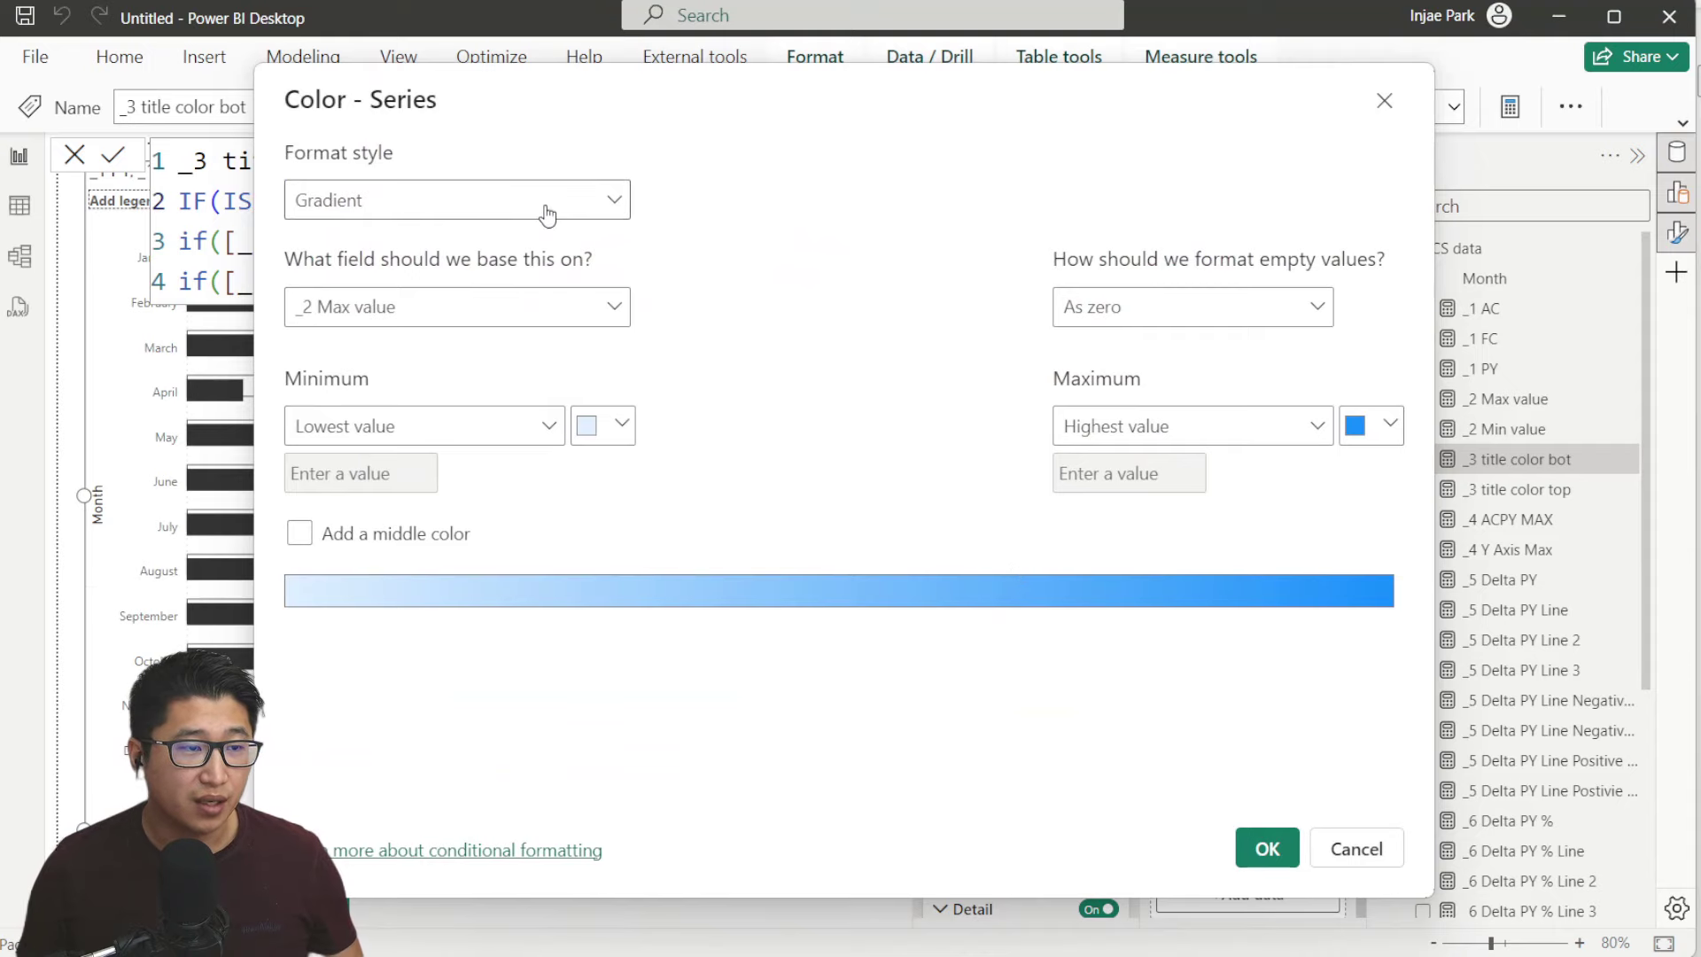
pyautogui.press('Escape')
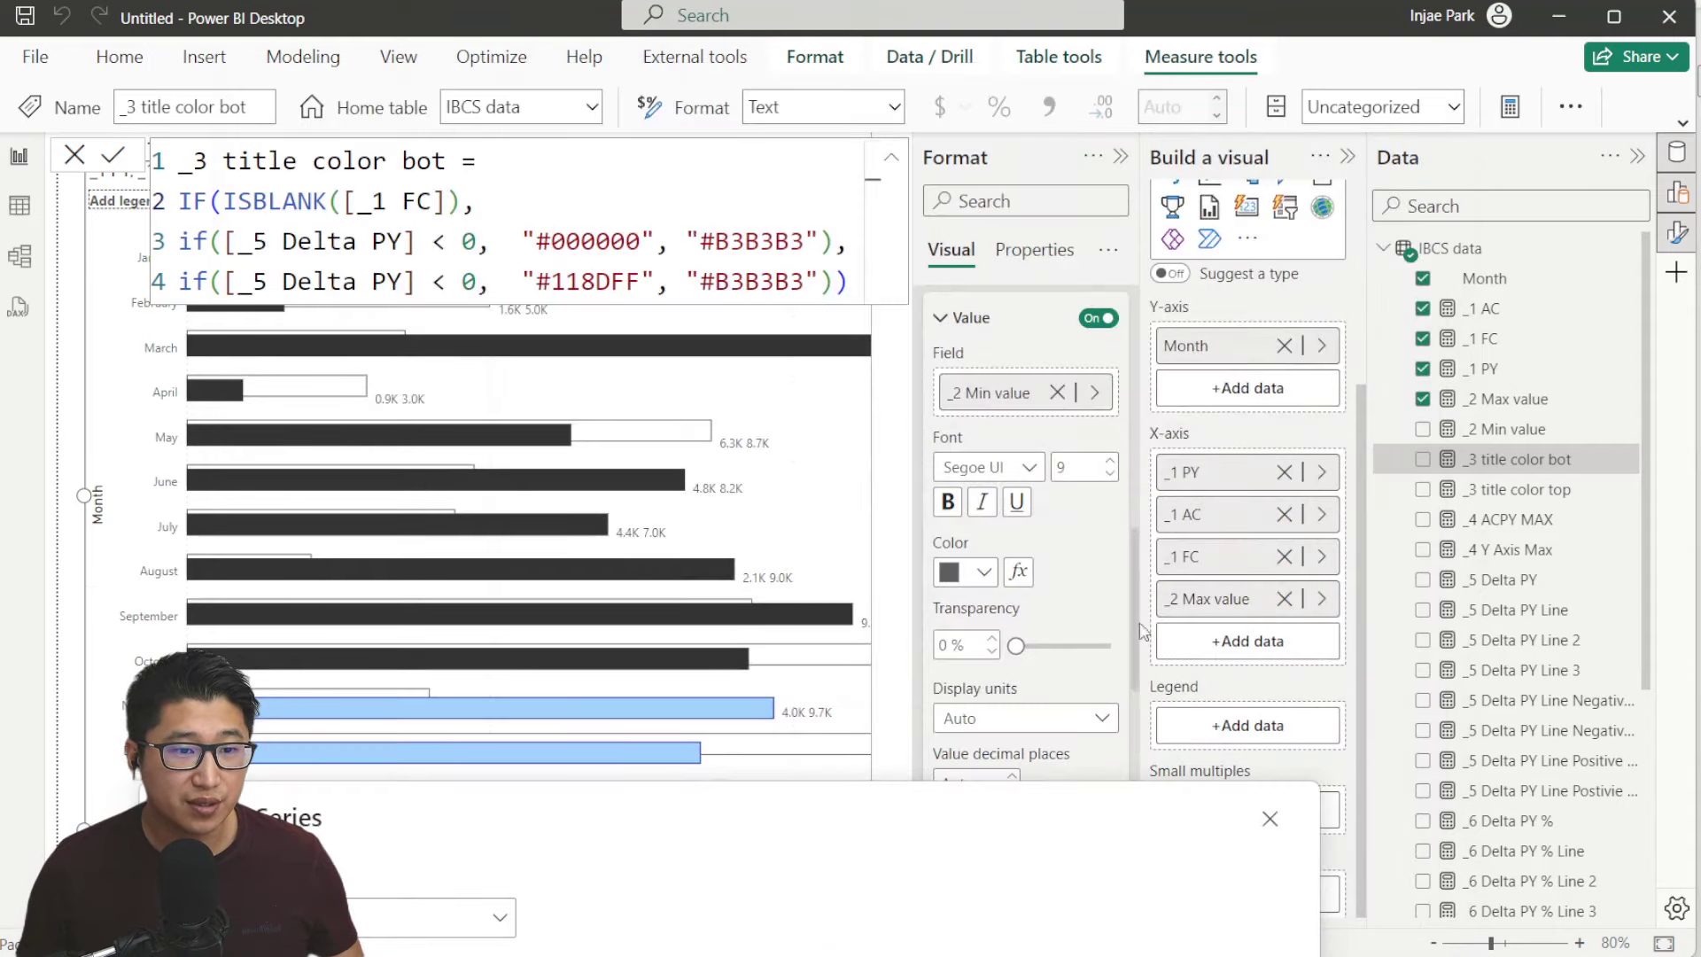
pyautogui.click(1016, 572)
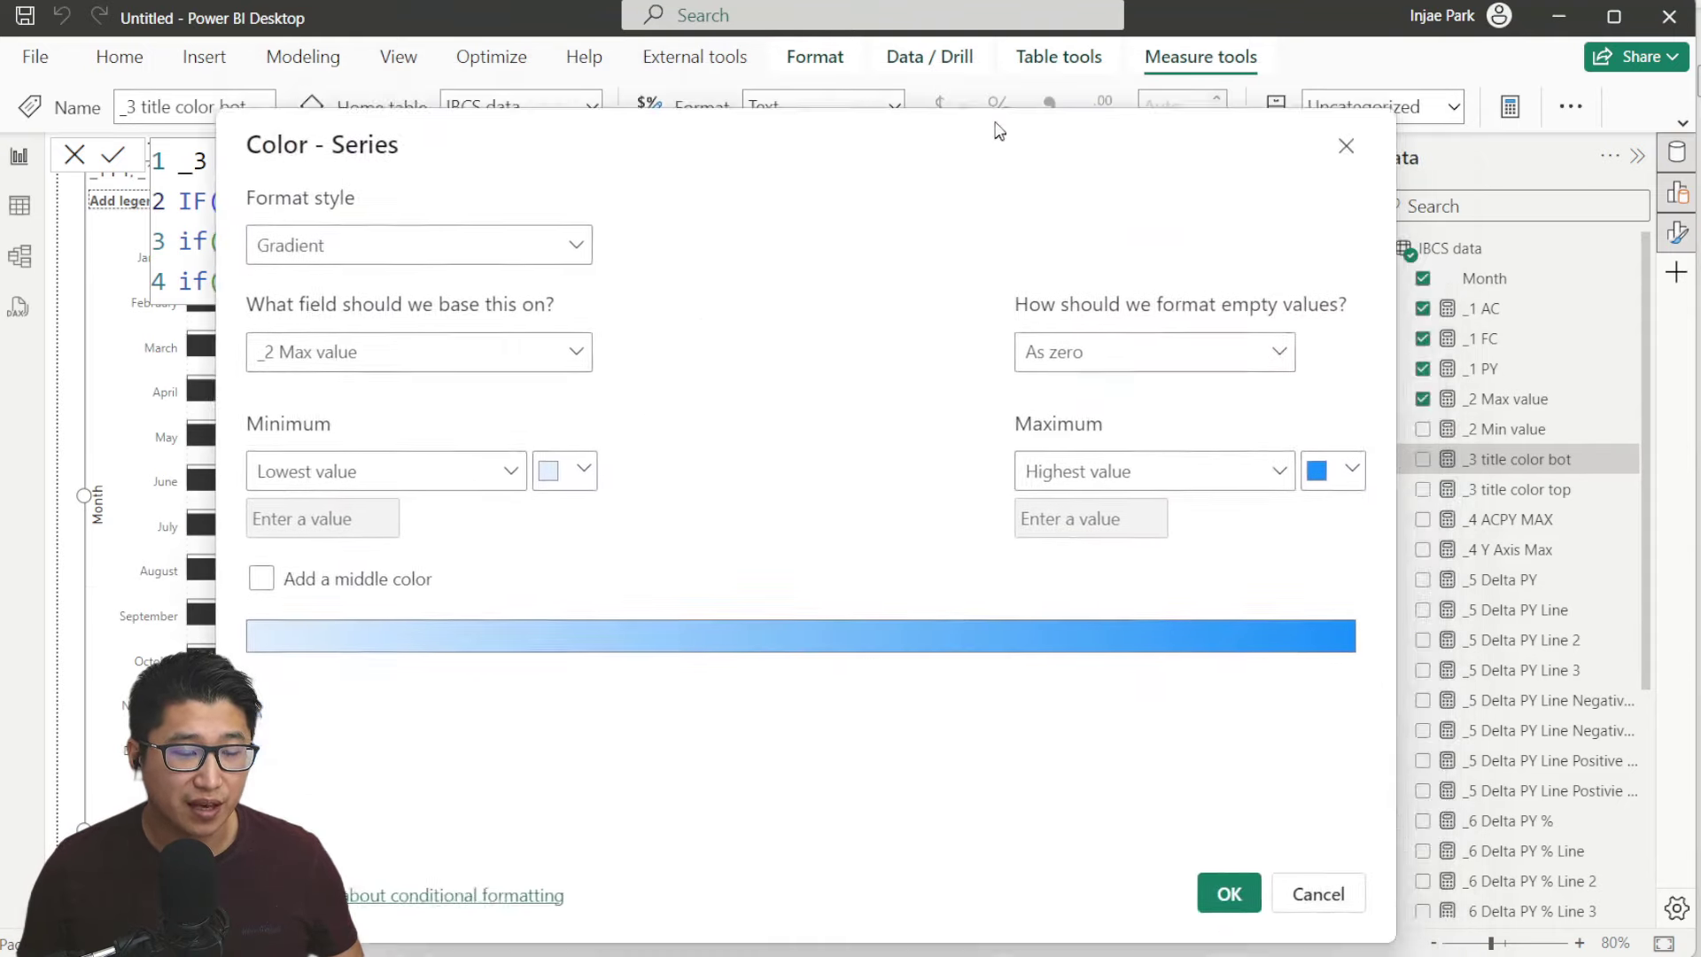
pyautogui.click(581, 207)
pyautogui.click(486, 334)
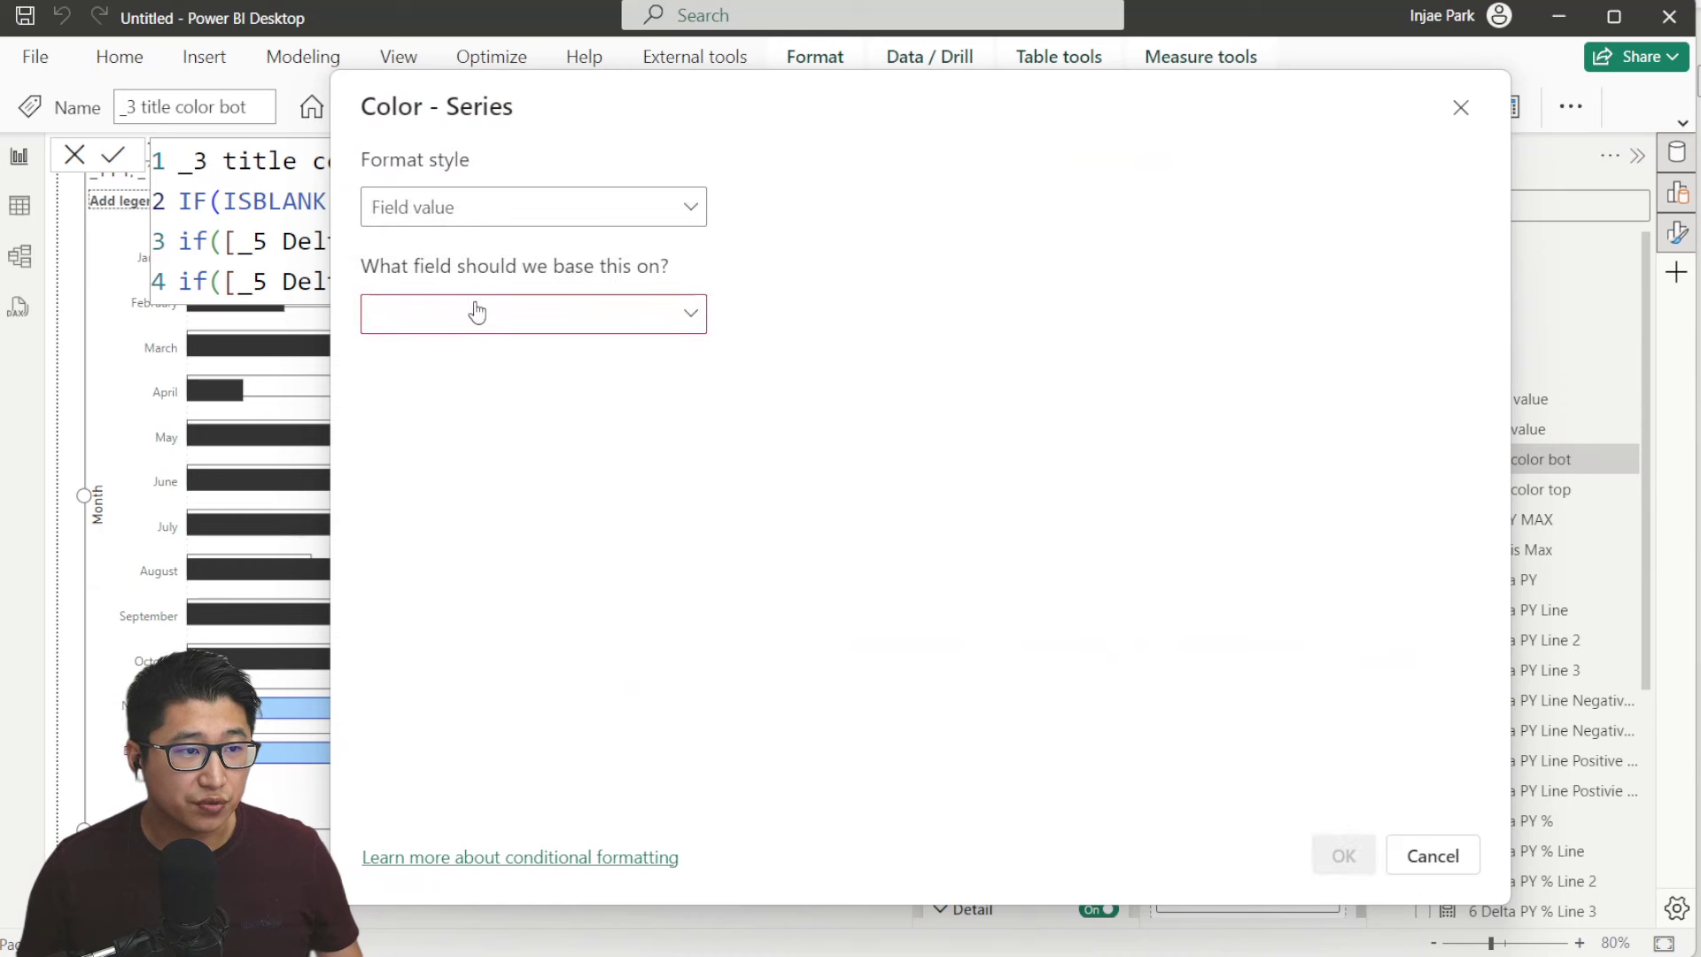
pyautogui.click(479, 312)
pyautogui.write('color')
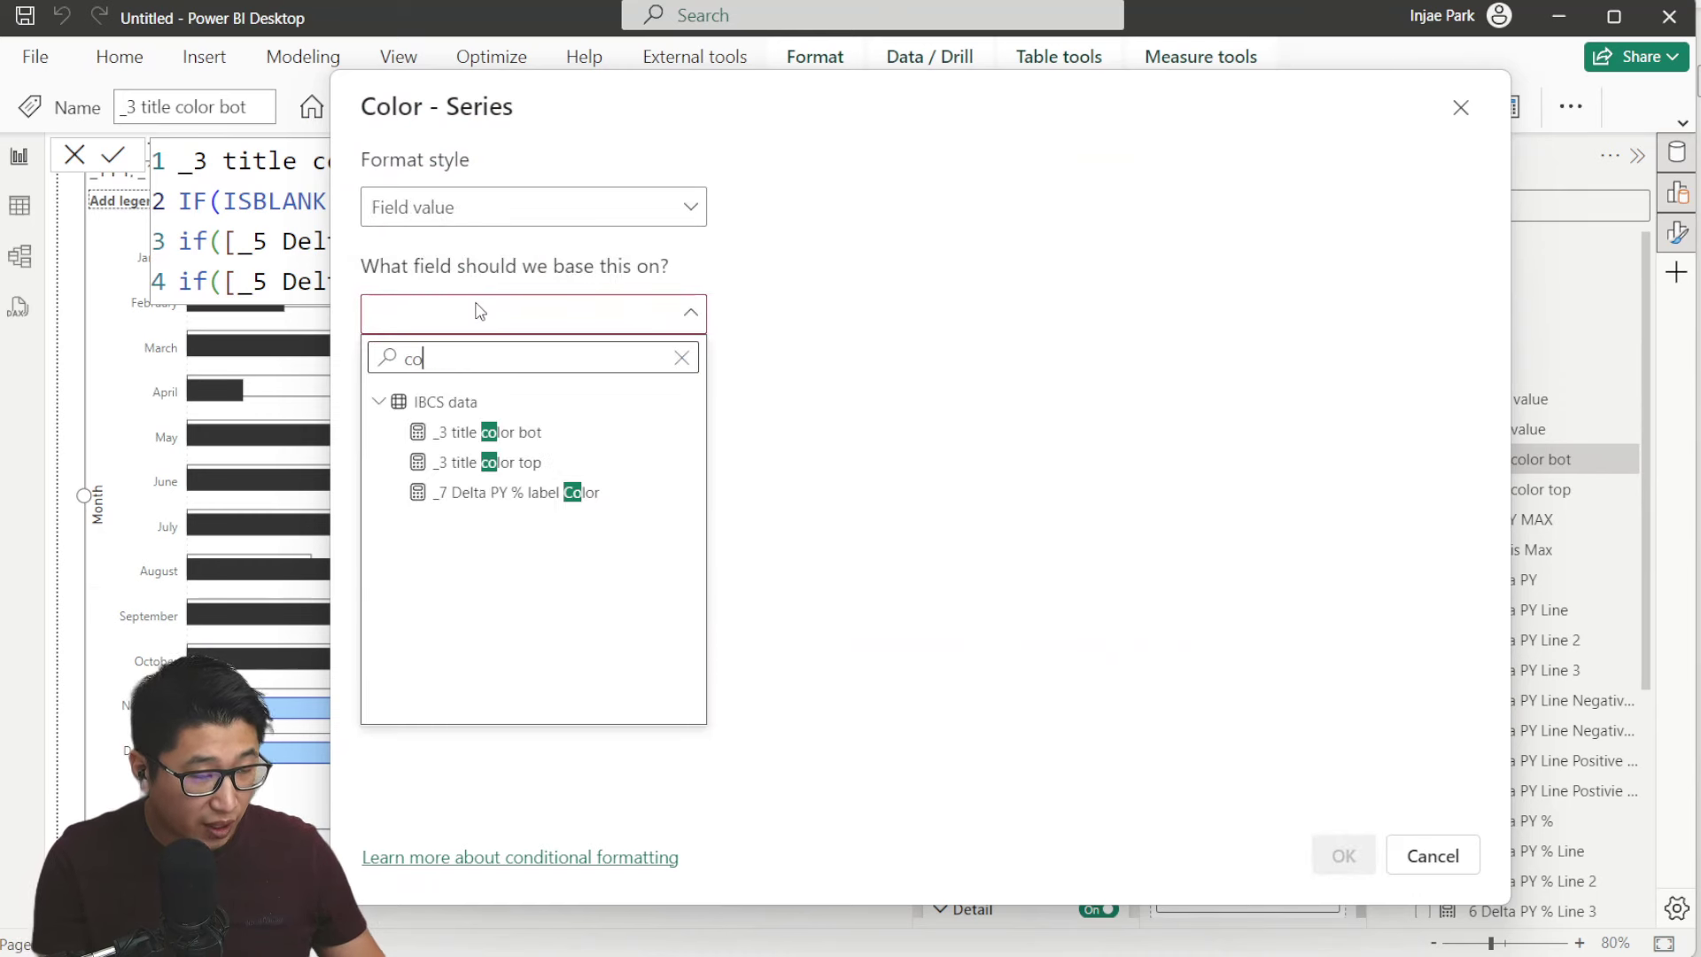
pyautogui.click(586, 440)
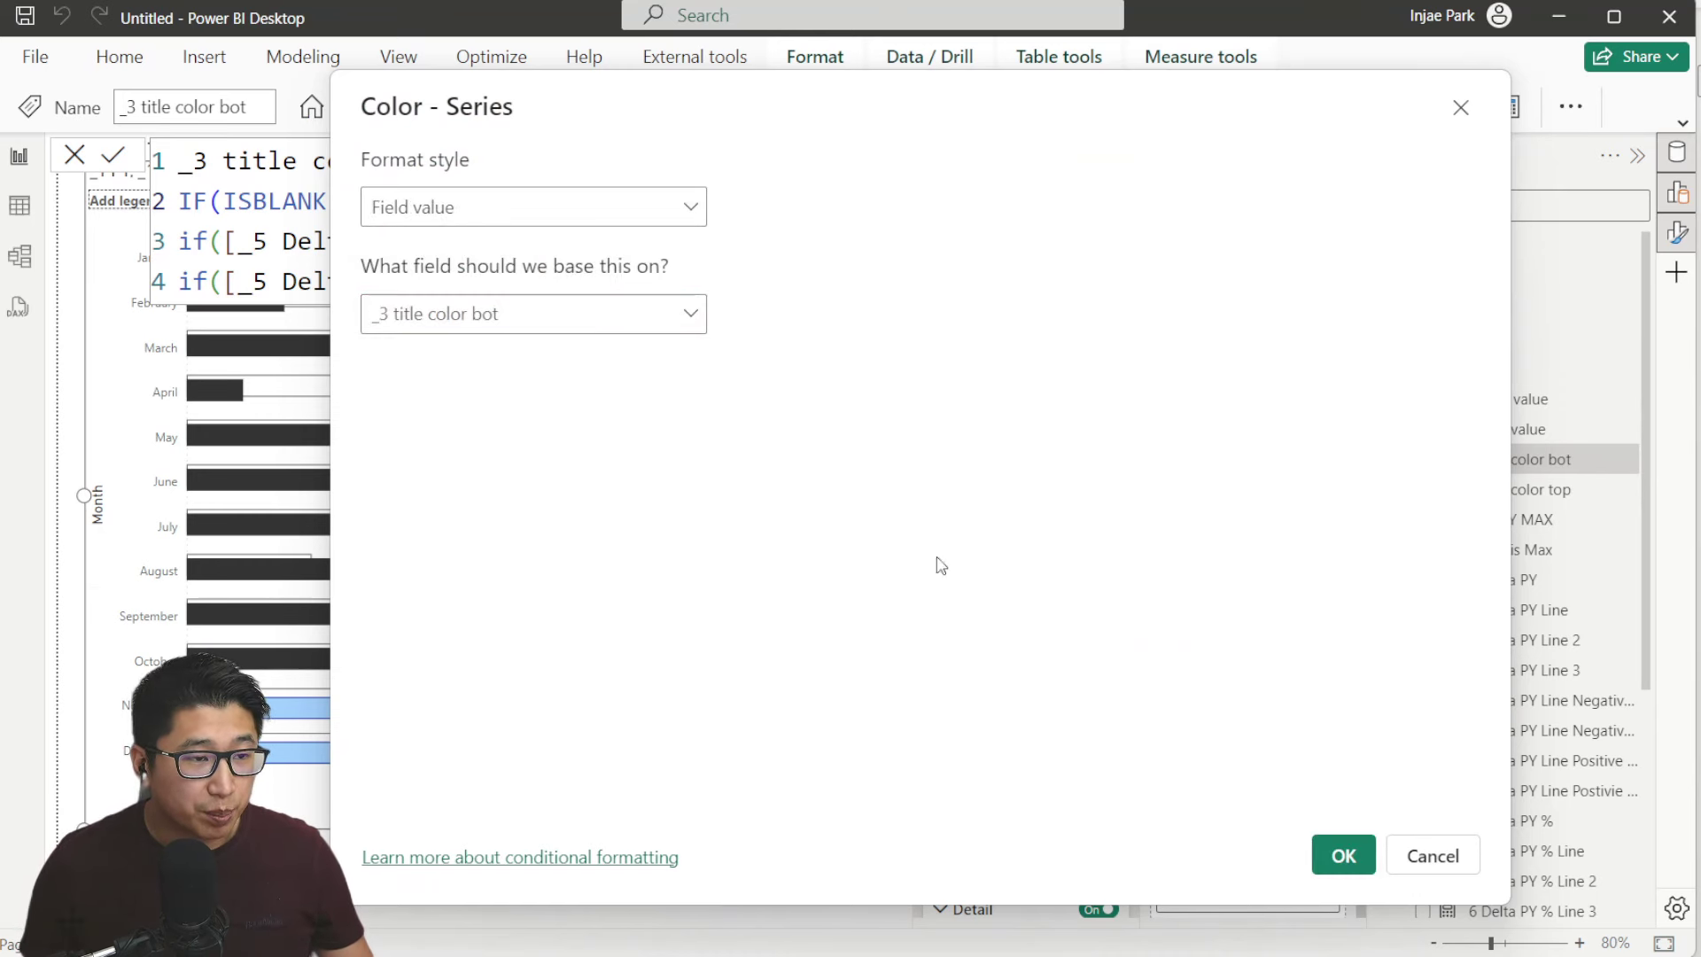
pyautogui.click(1341, 855)
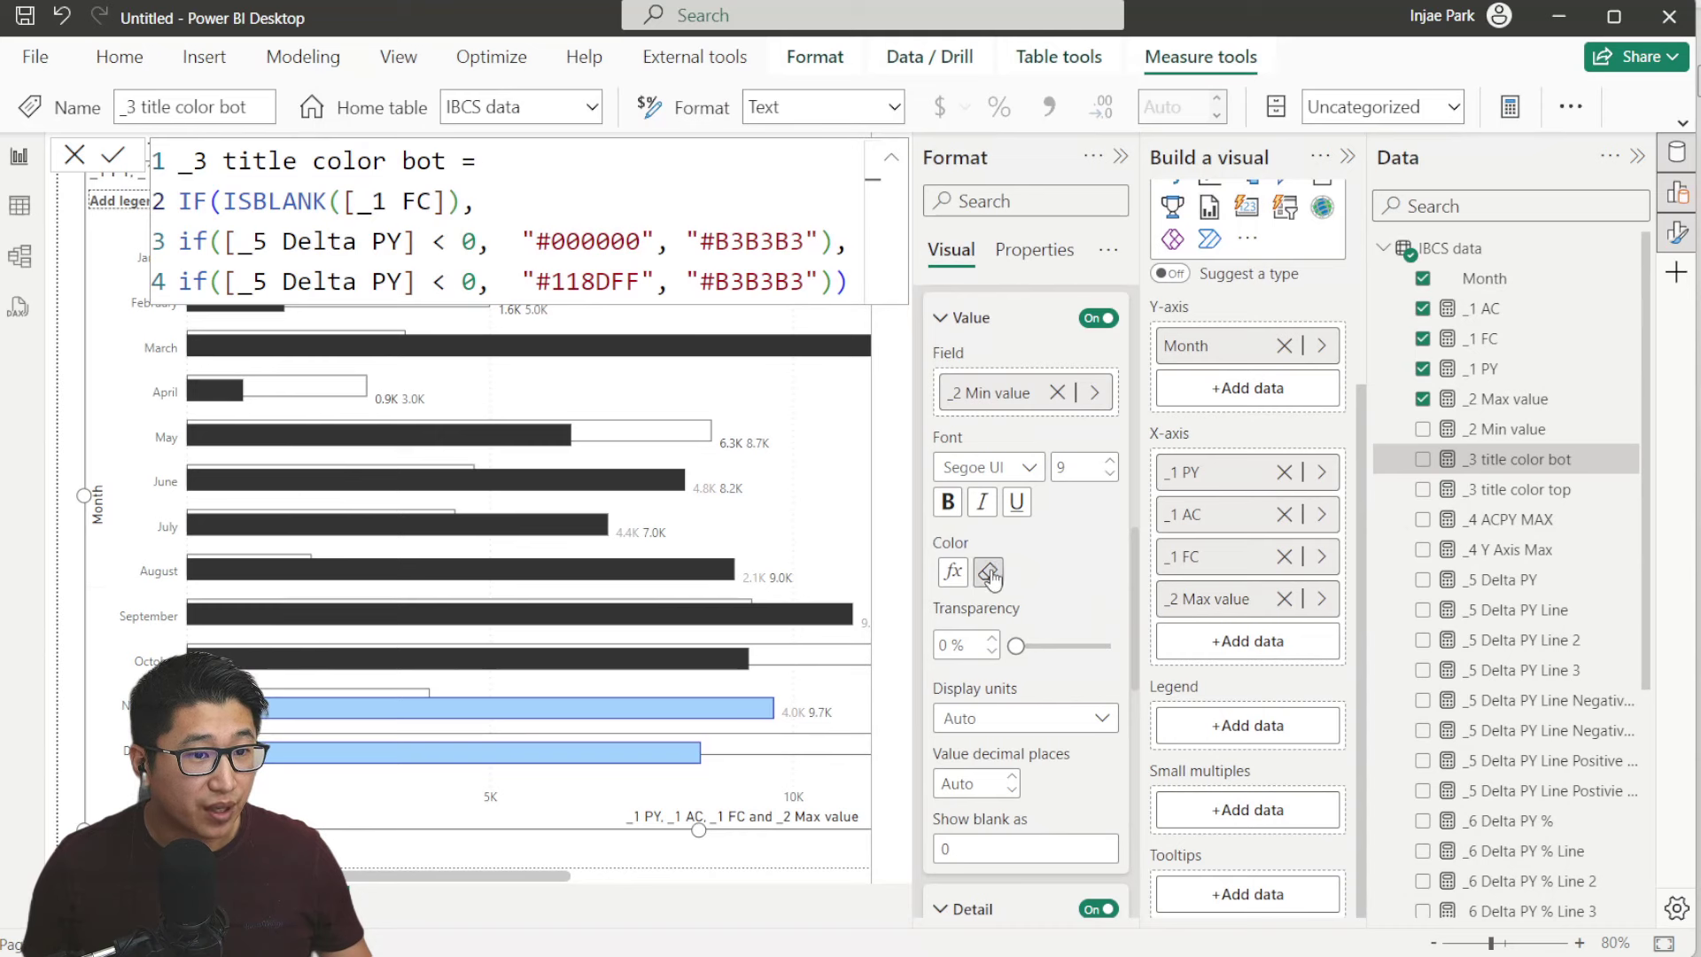
pyautogui.moveTo(496, 875); pyautogui.dragTo(801, 879)
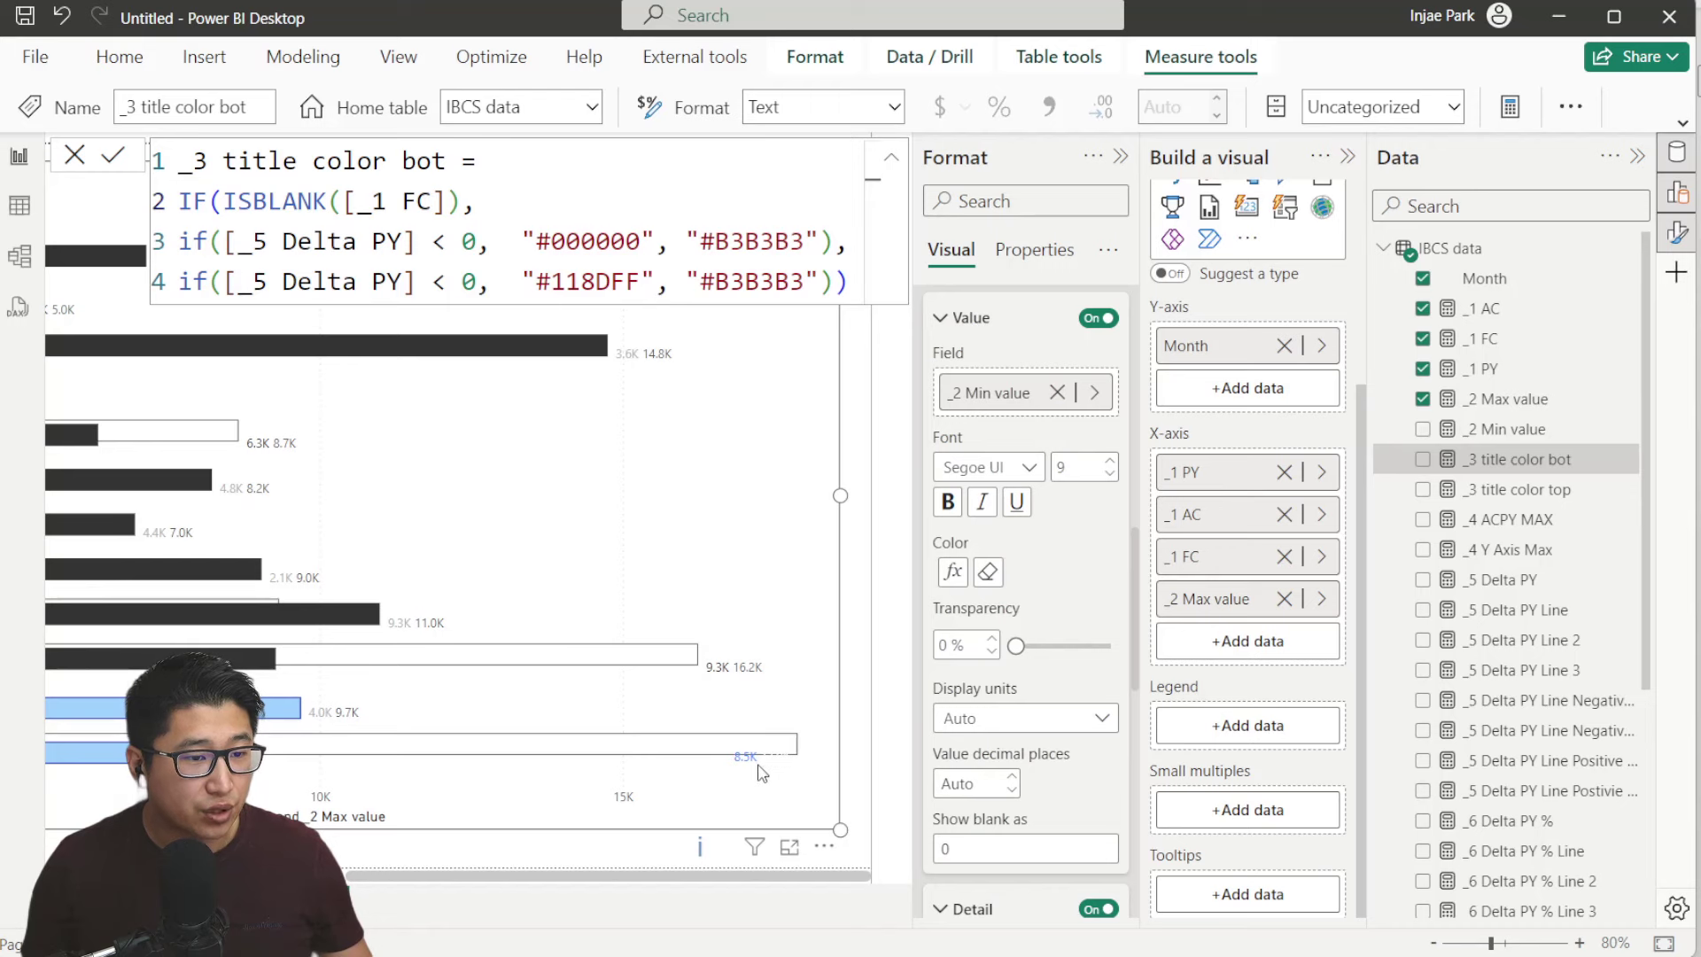
# Apply conditional colour to the detail label by field value based on _3 title color top, and close the formula editor
pyautogui.scroll(2, 1074, 424)
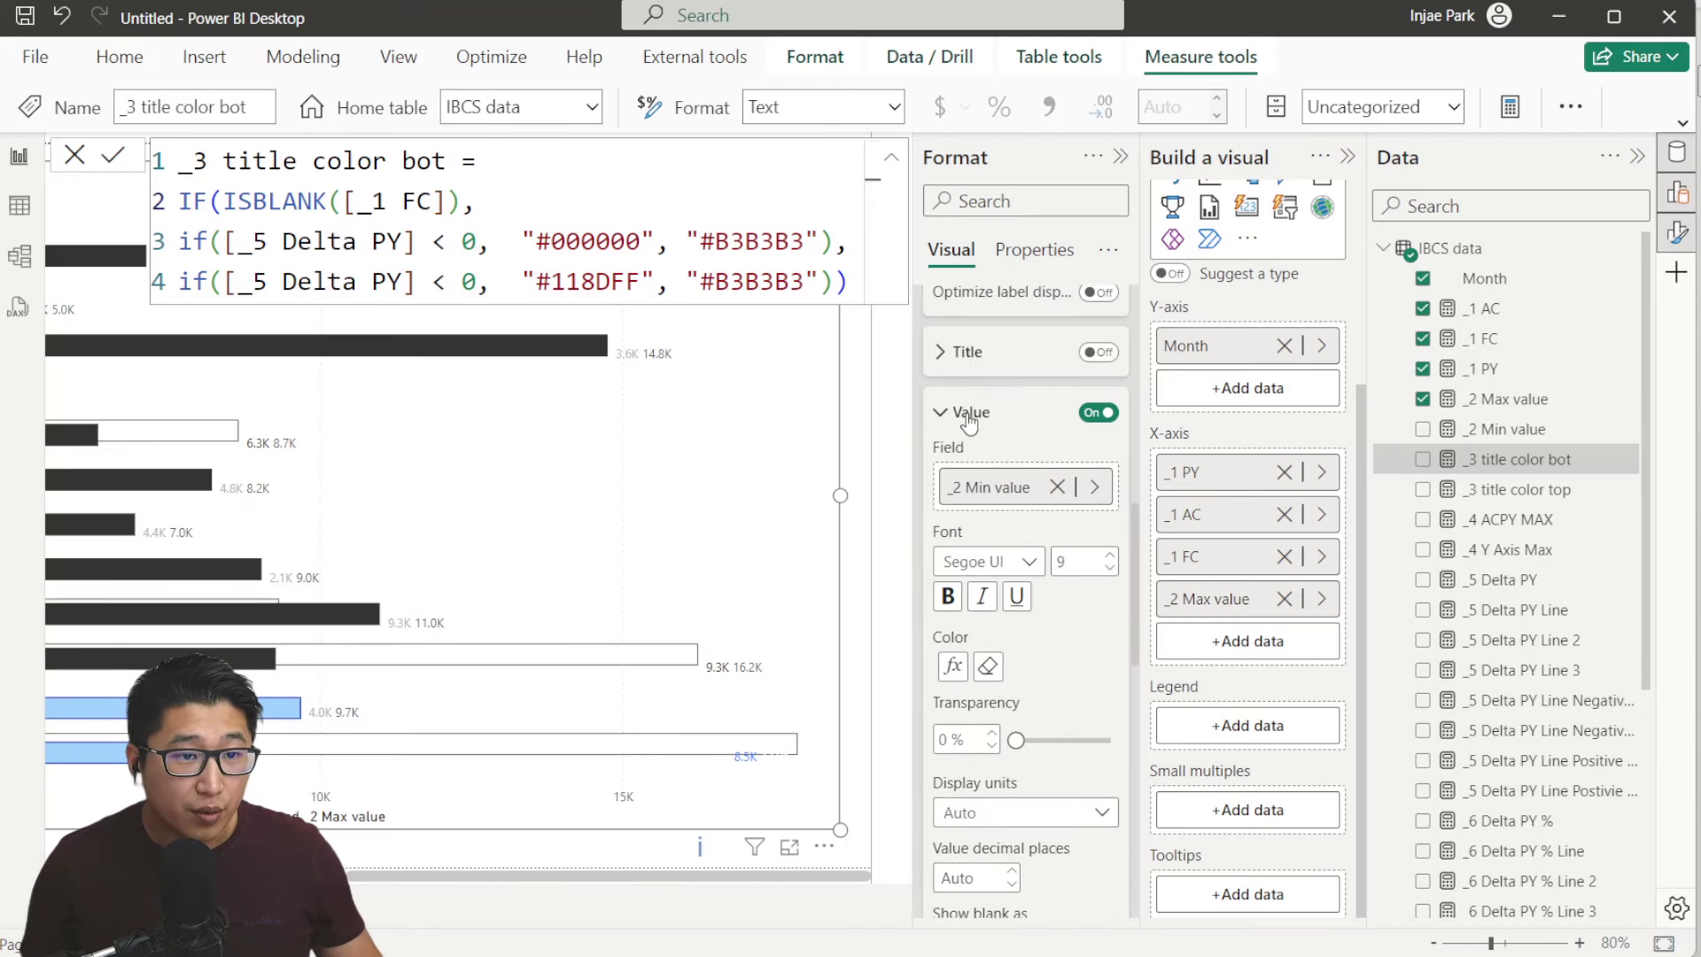
pyautogui.click(968, 413)
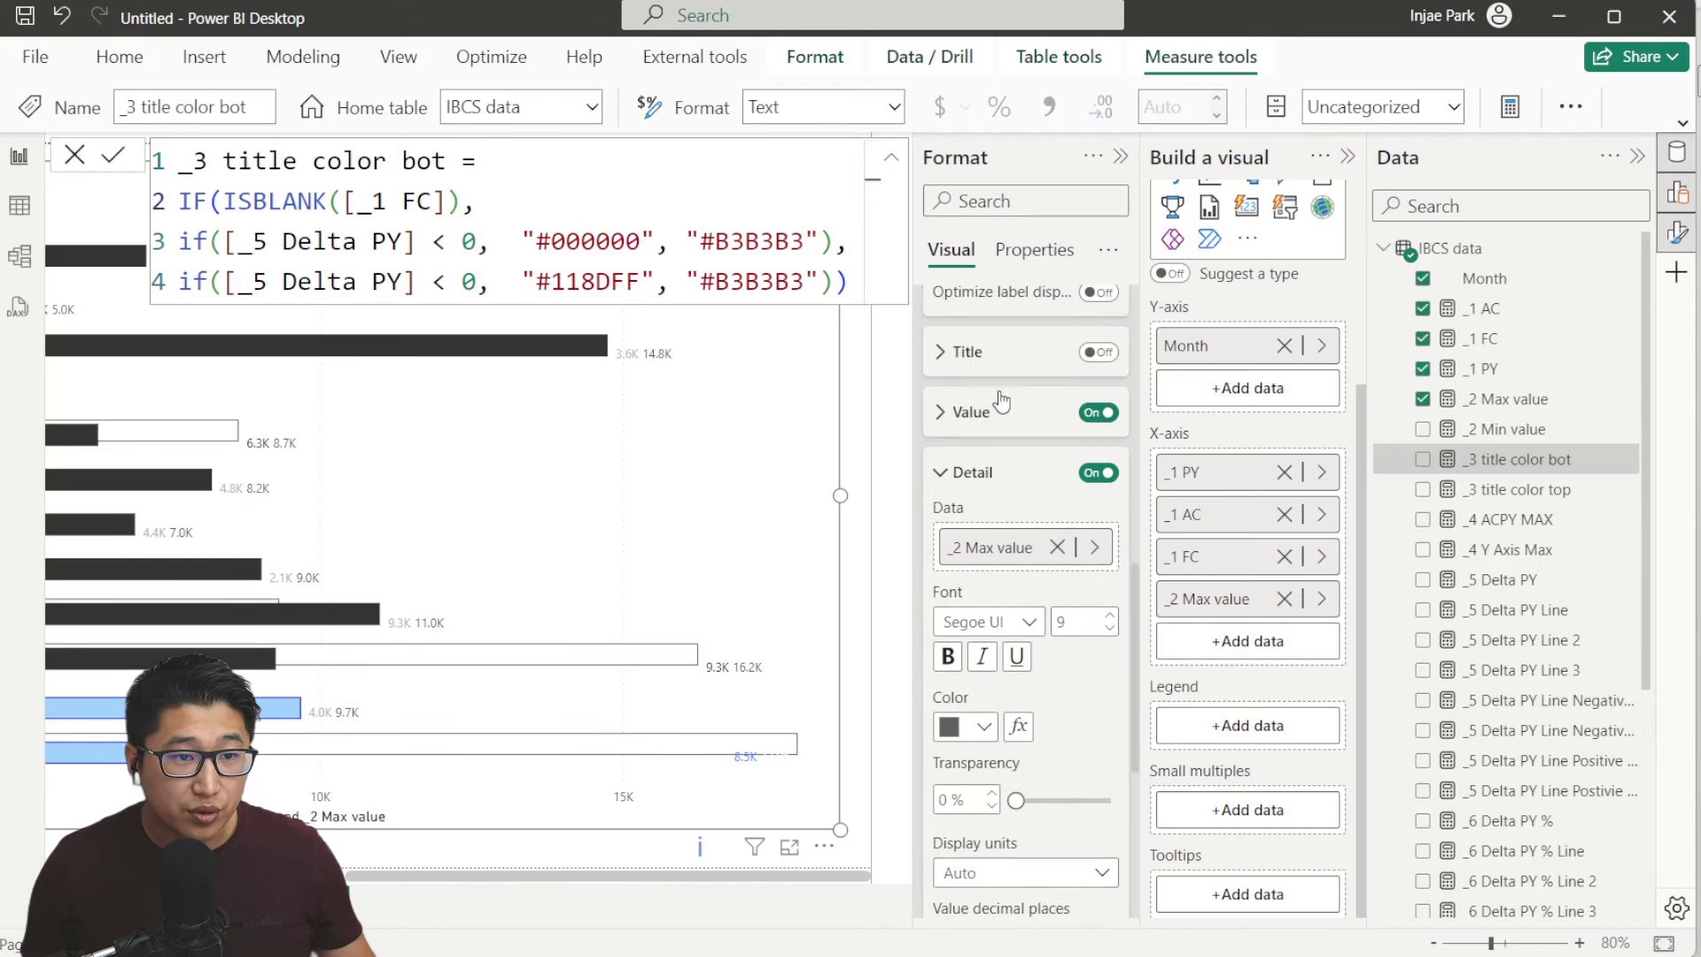
pyautogui.click(1019, 728)
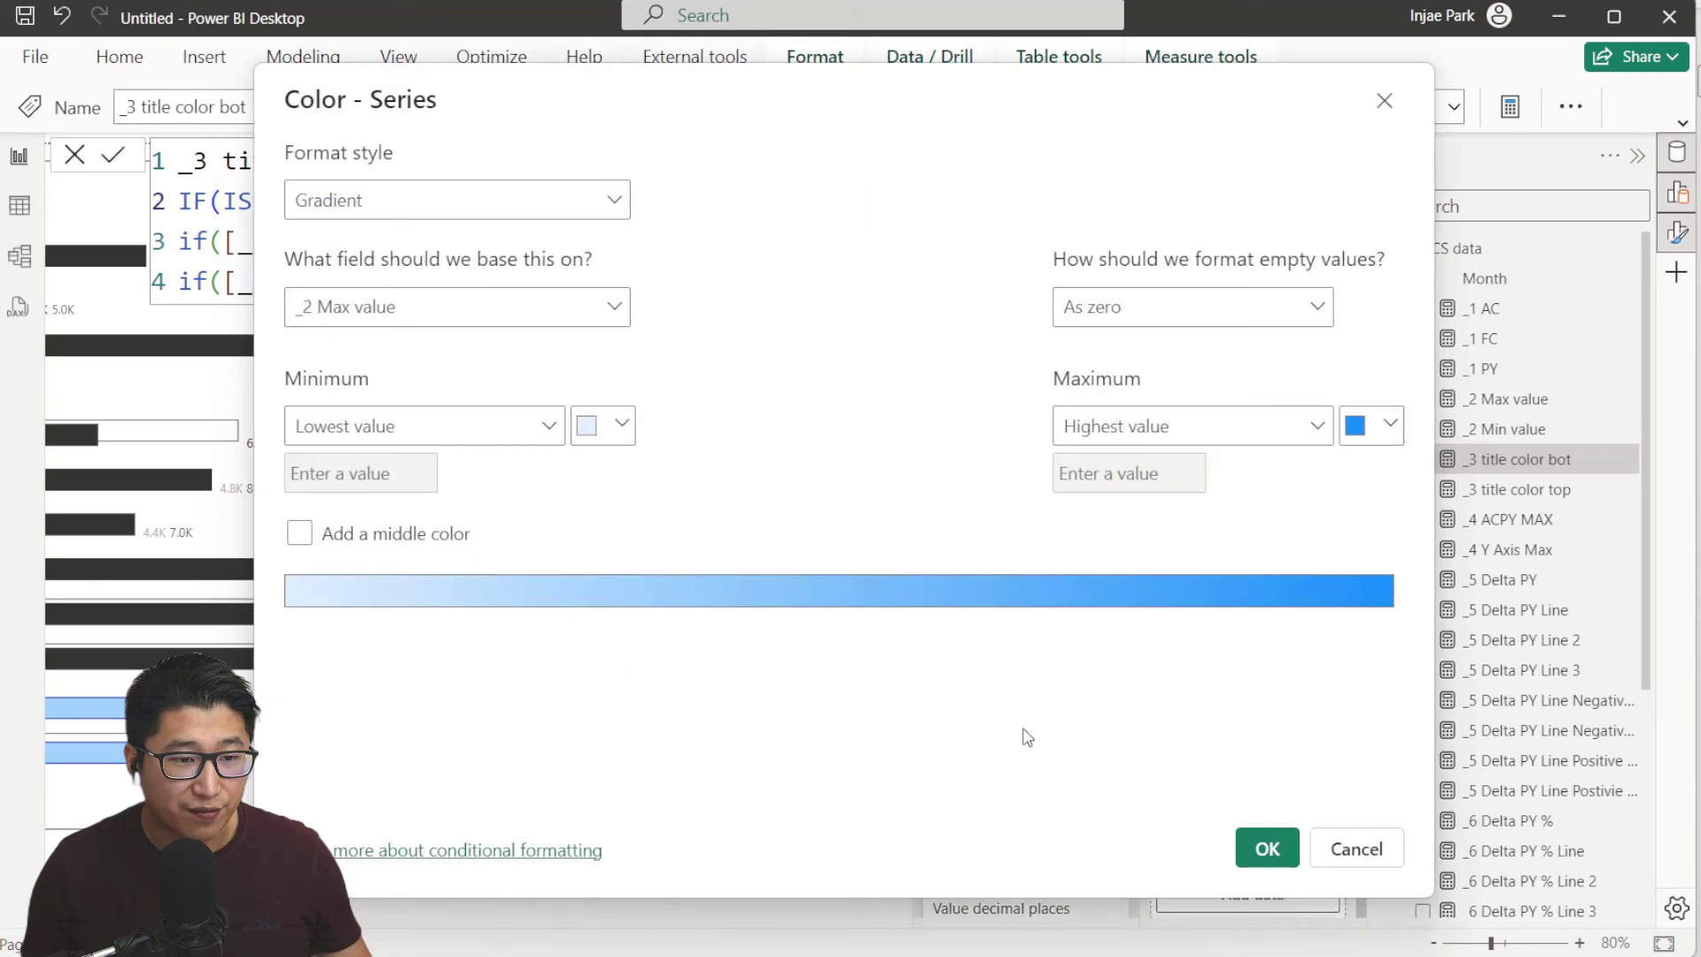
pyautogui.click(417, 209)
pyautogui.click(384, 333)
pyautogui.click(434, 315)
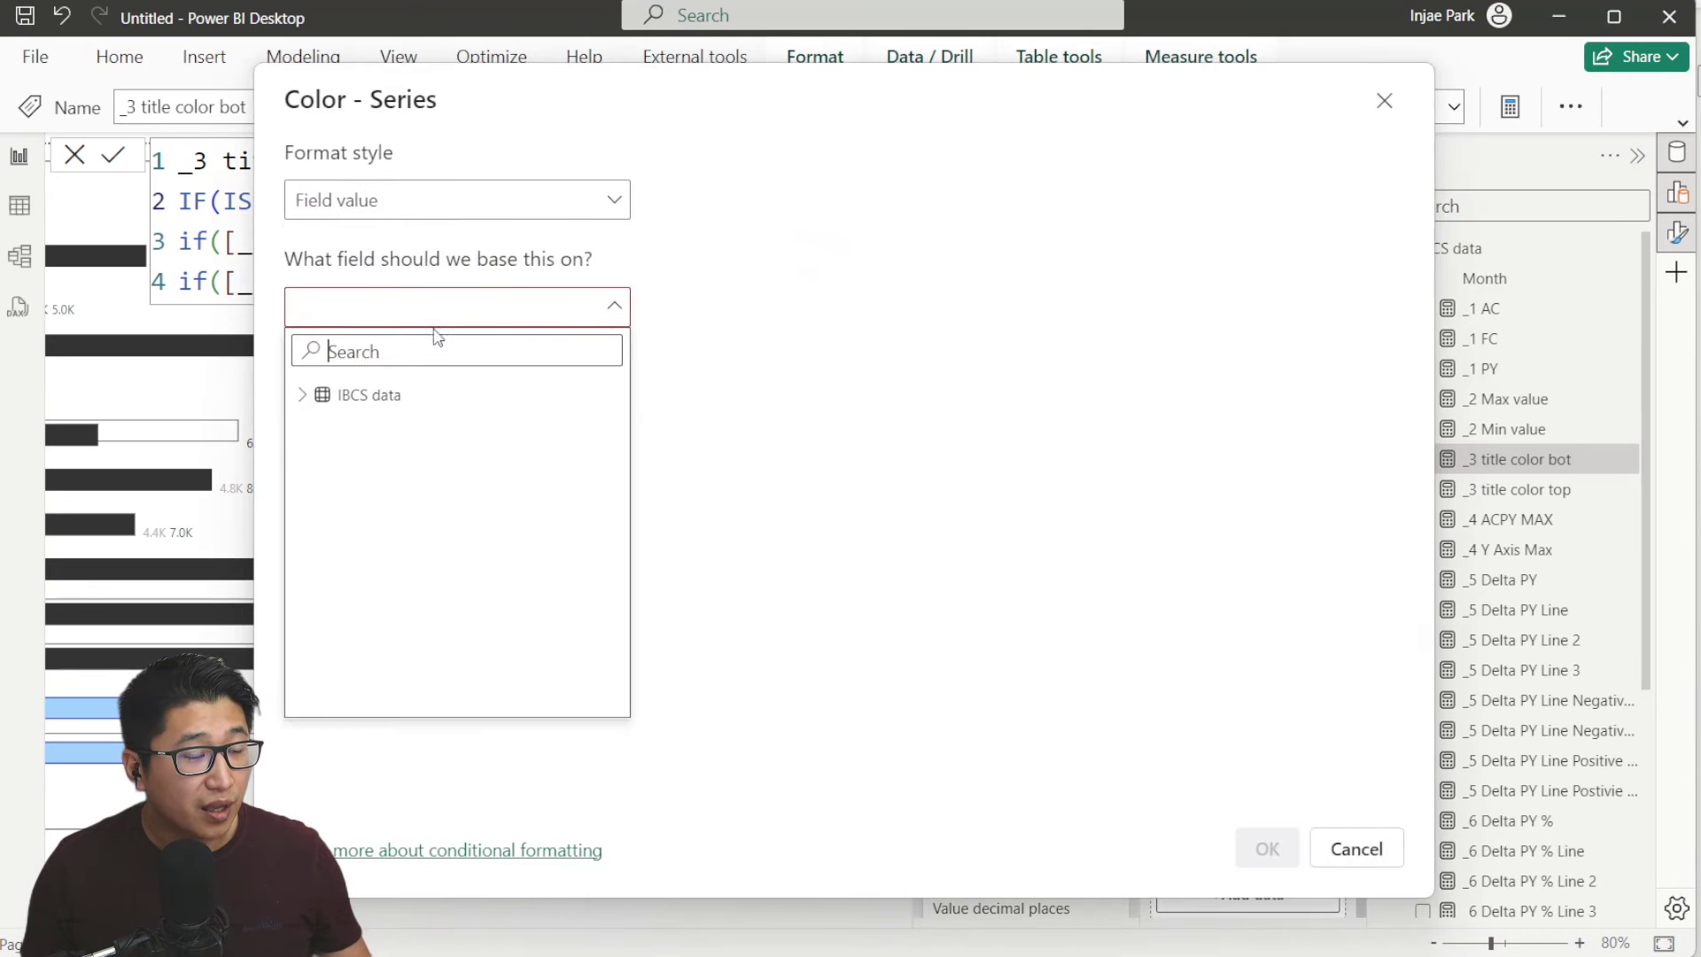
pyautogui.write('color')
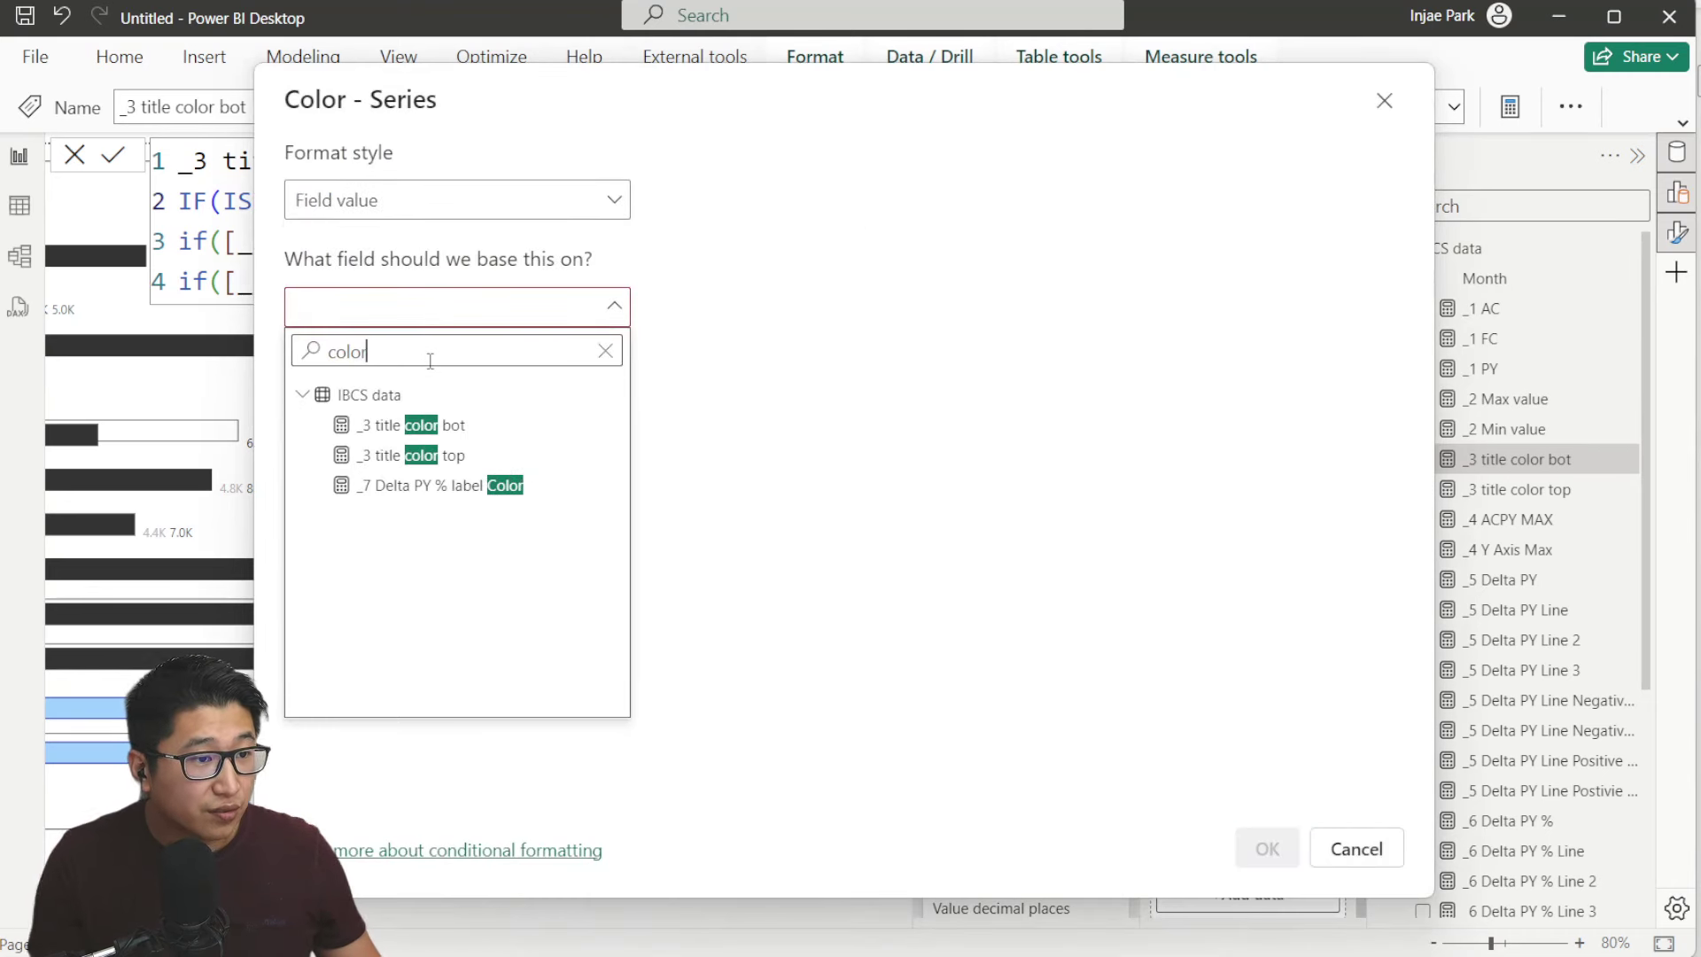
pyautogui.press('Escape')
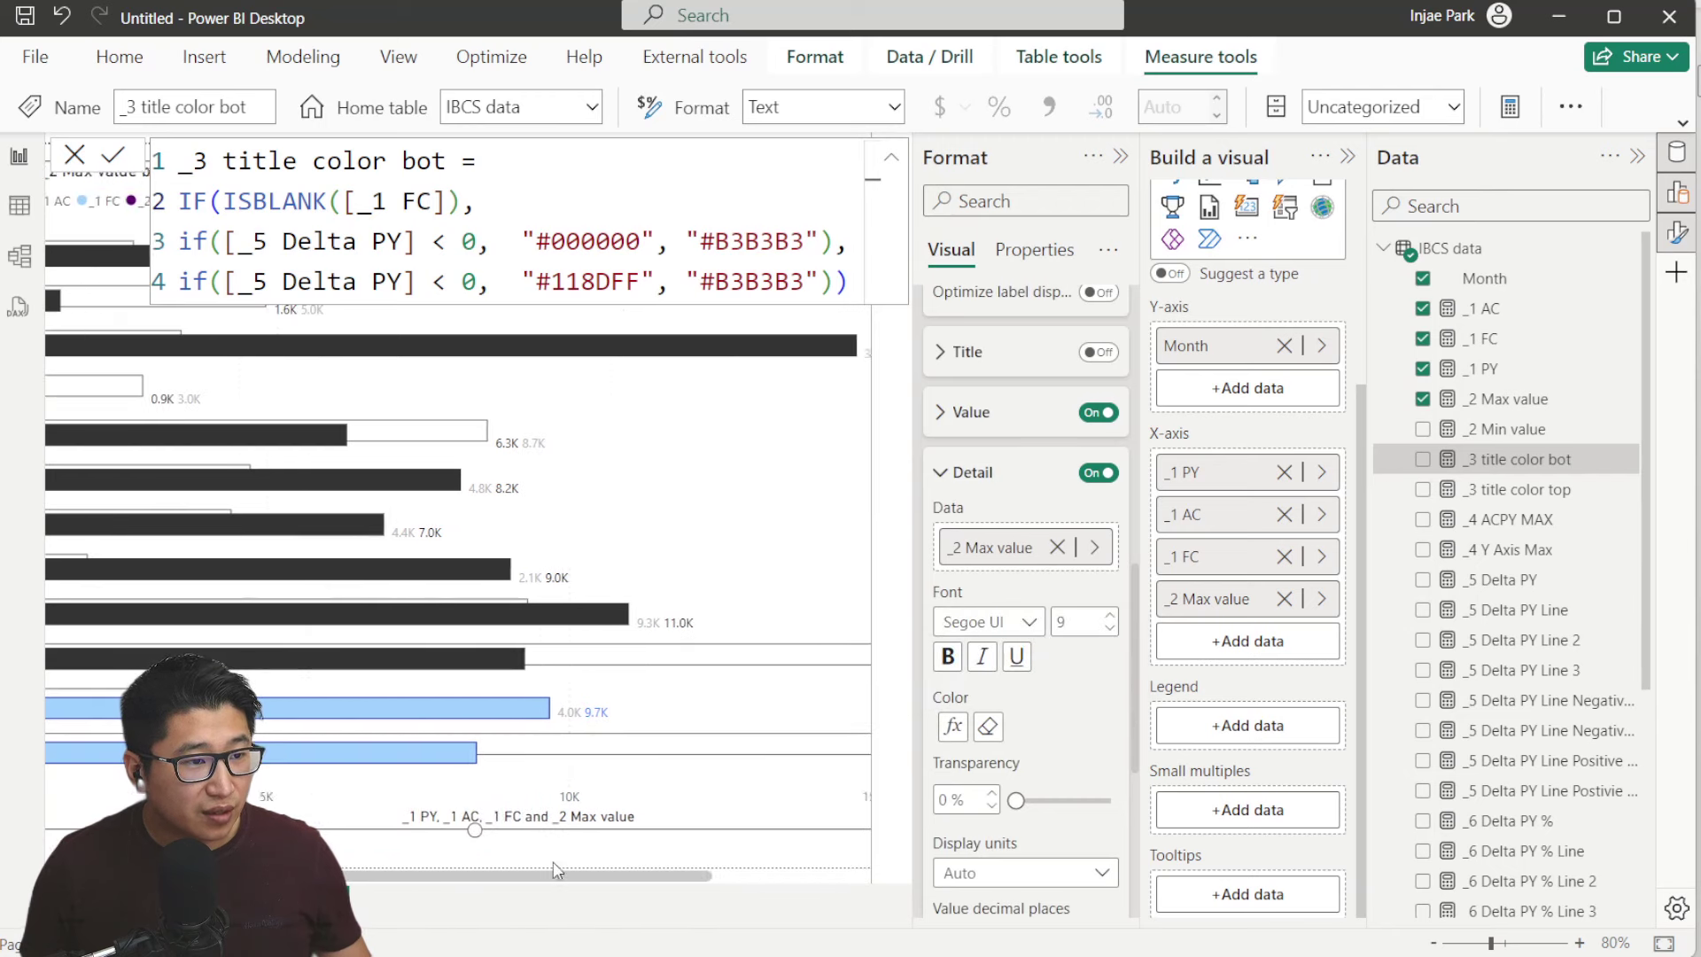
pyautogui.click(75, 156)
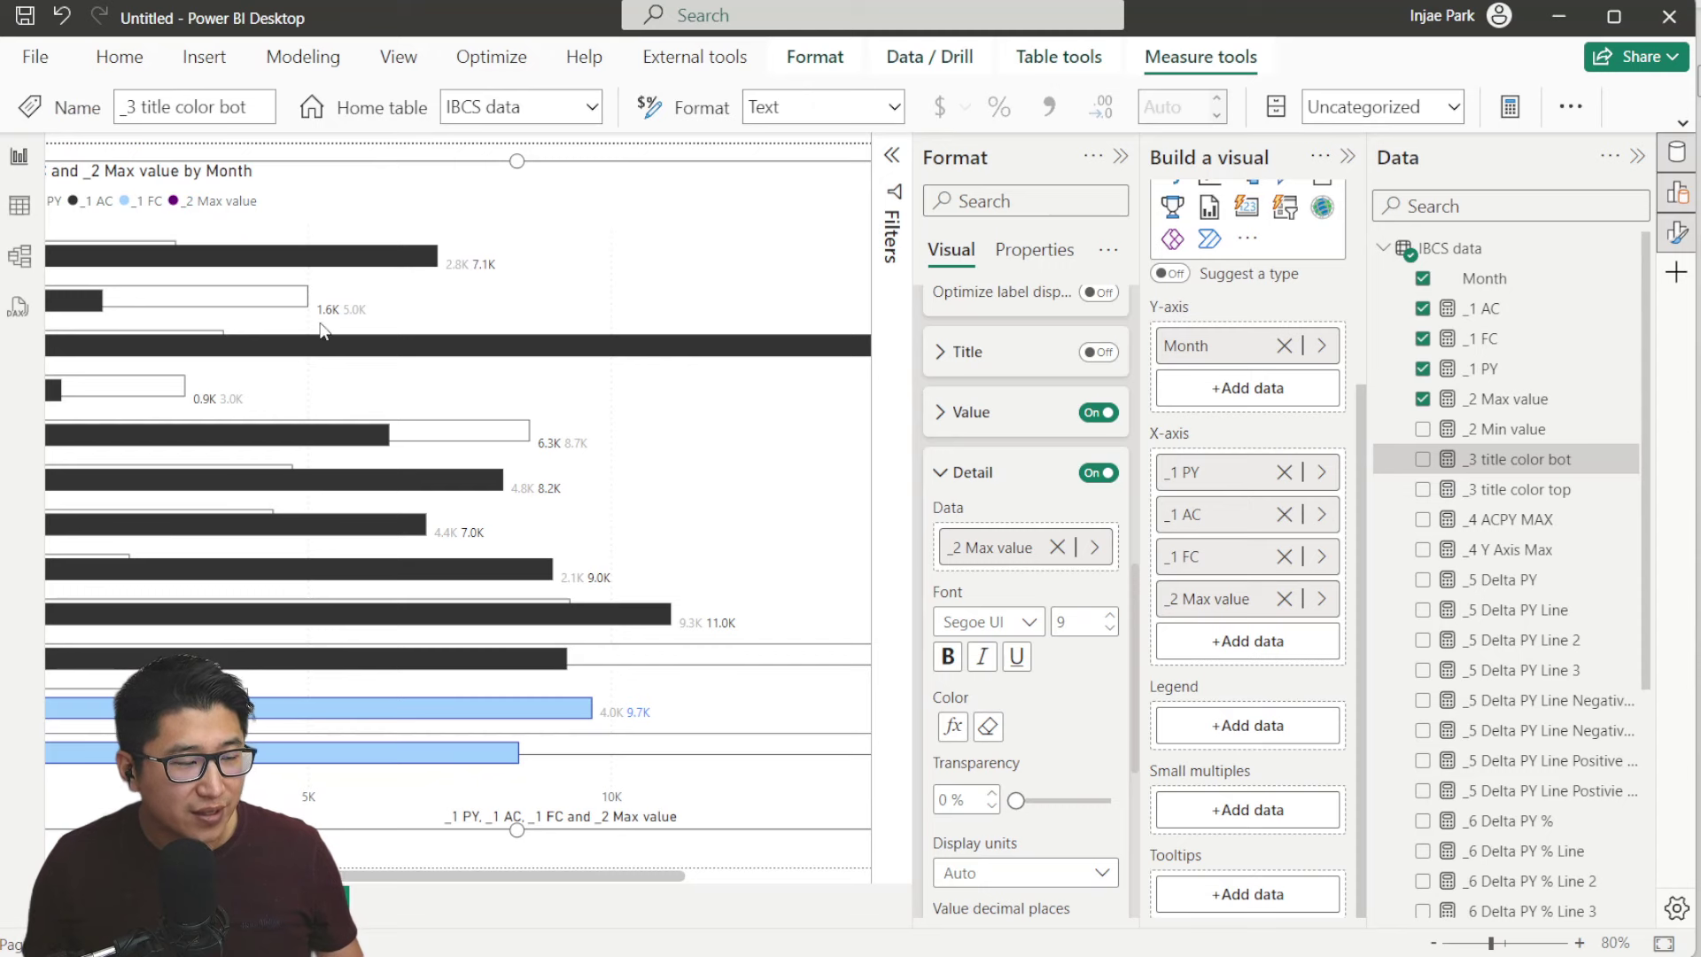
# Examine the coloured min and max labels across all months of the chart, with the page zoomed out to 60%
pyautogui.moveTo(543, 873); pyautogui.dragTo(431, 874)
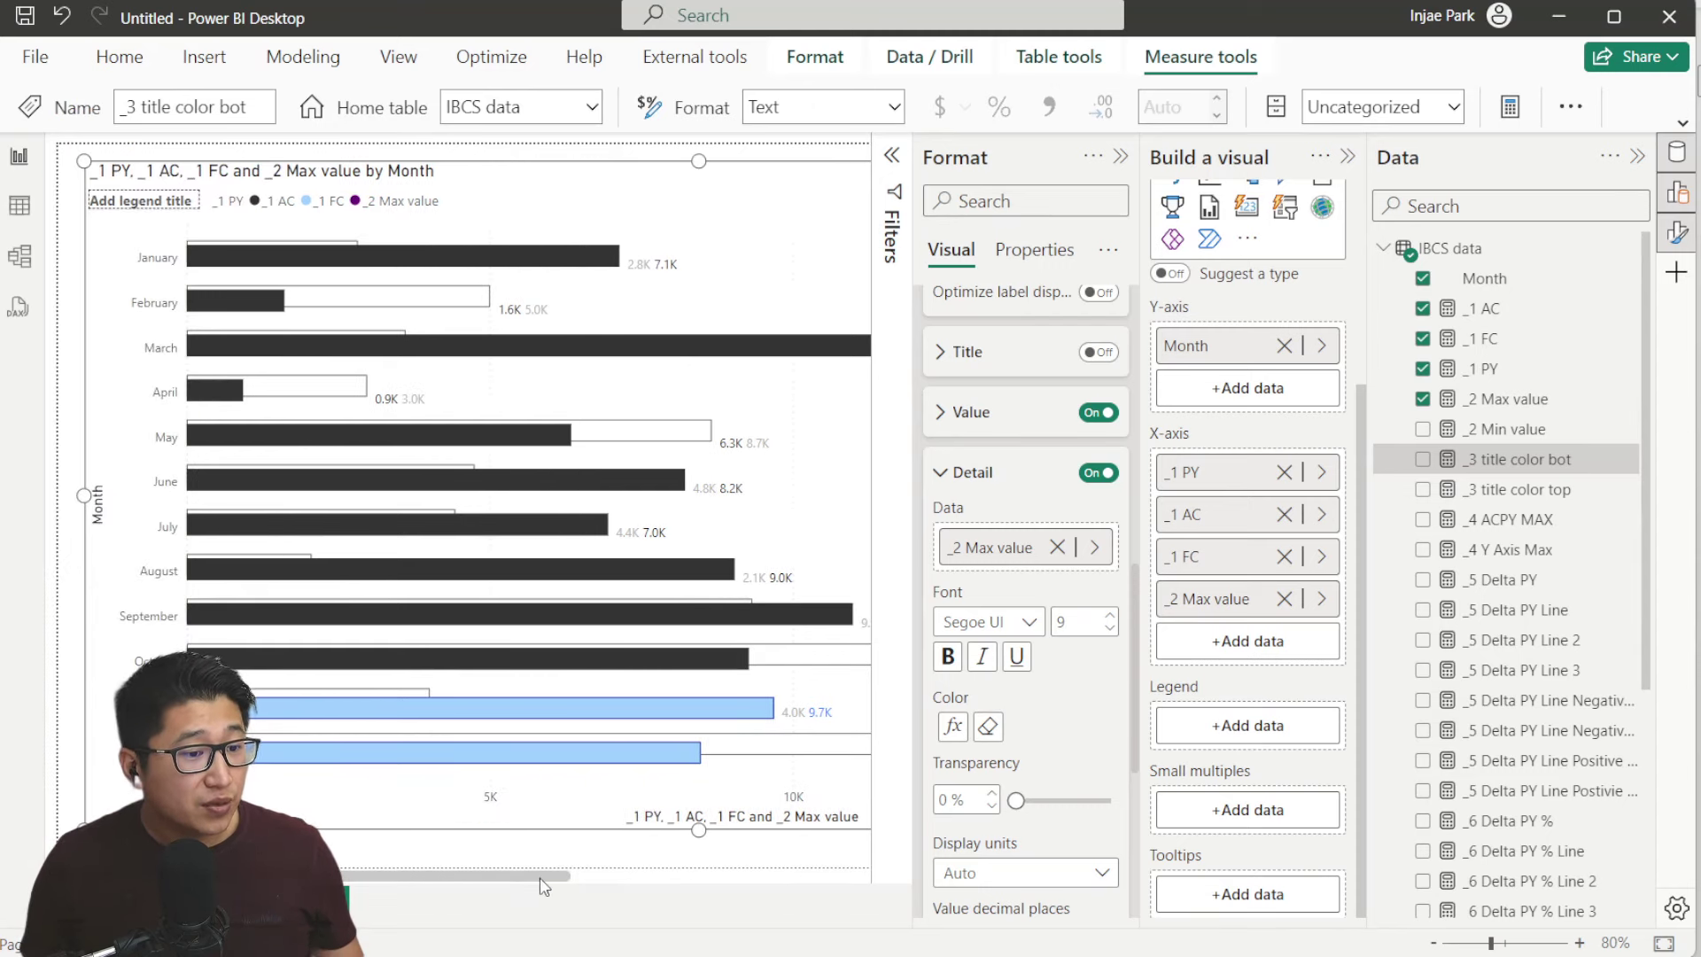
pyautogui.moveTo(539, 877); pyautogui.dragTo(863, 875)
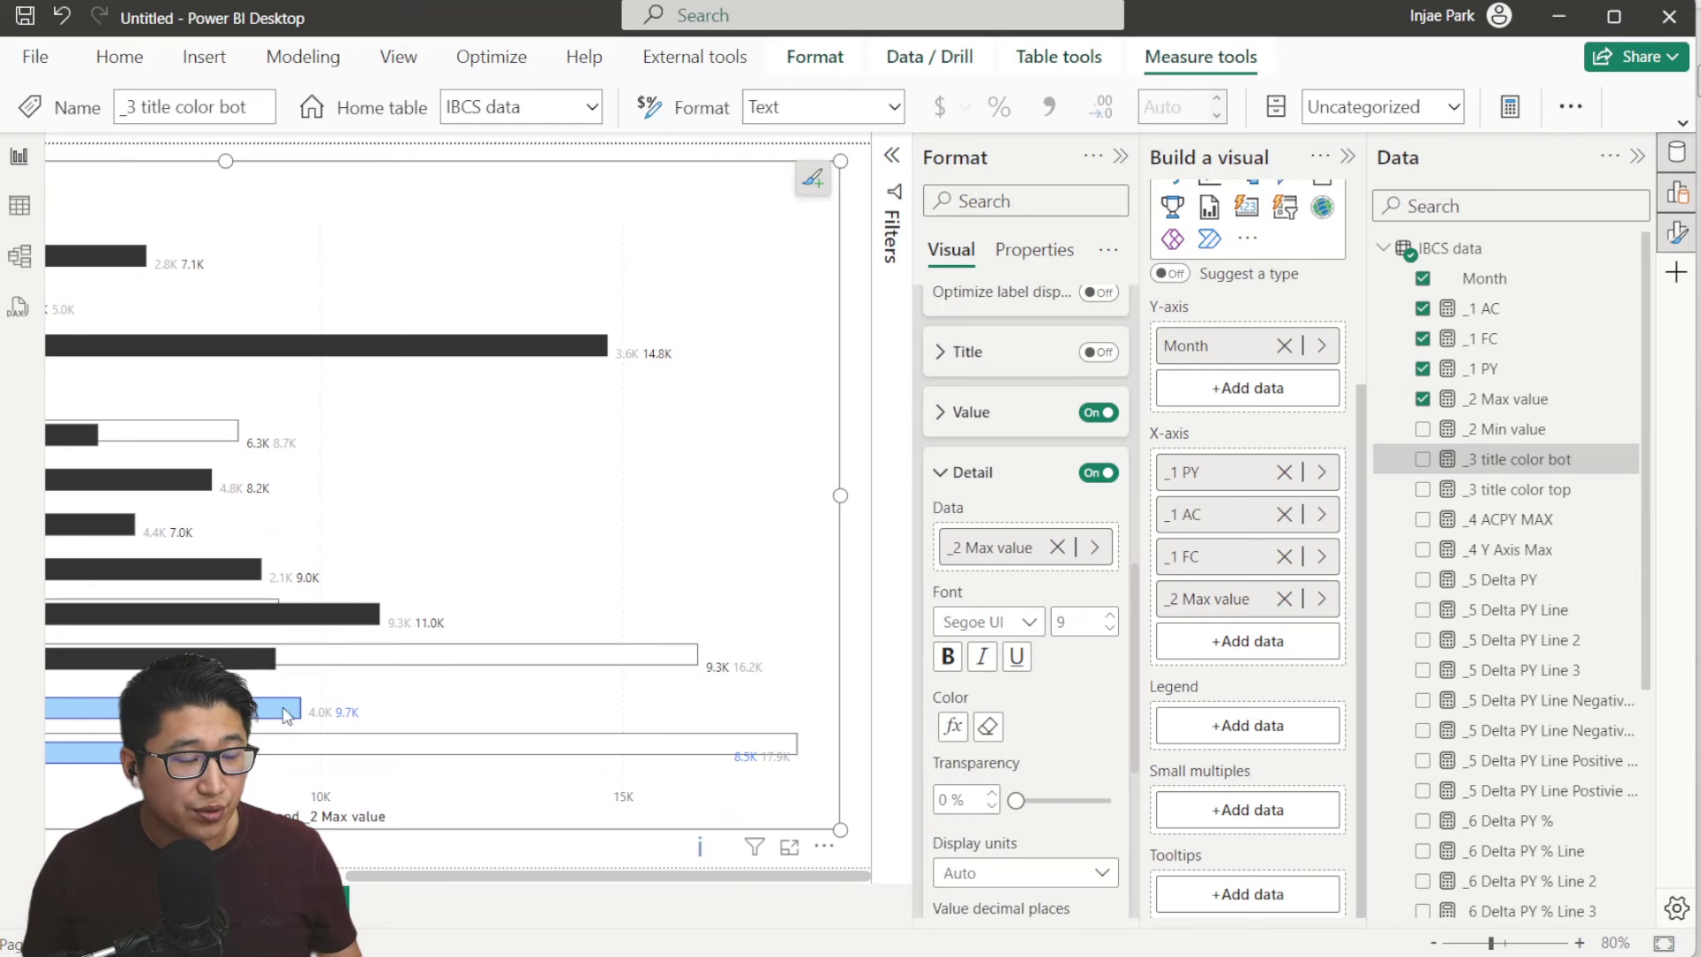
pyautogui.moveTo(563, 883); pyautogui.dragTo(302, 535)
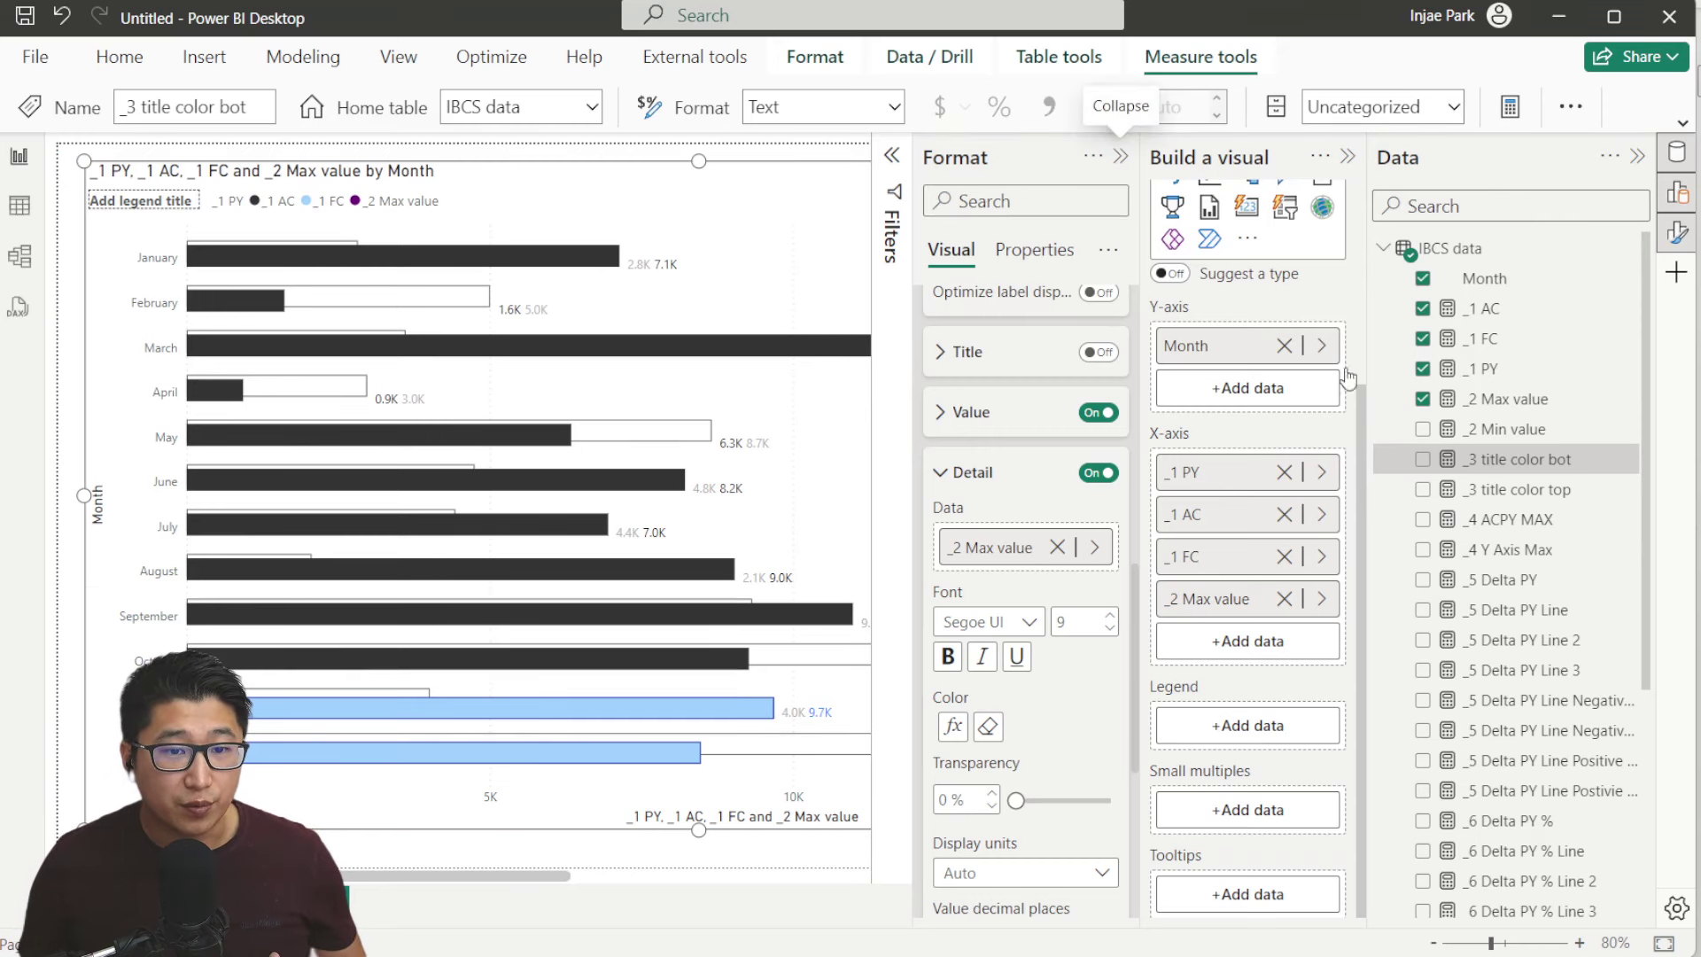
pyautogui.click(1347, 157)
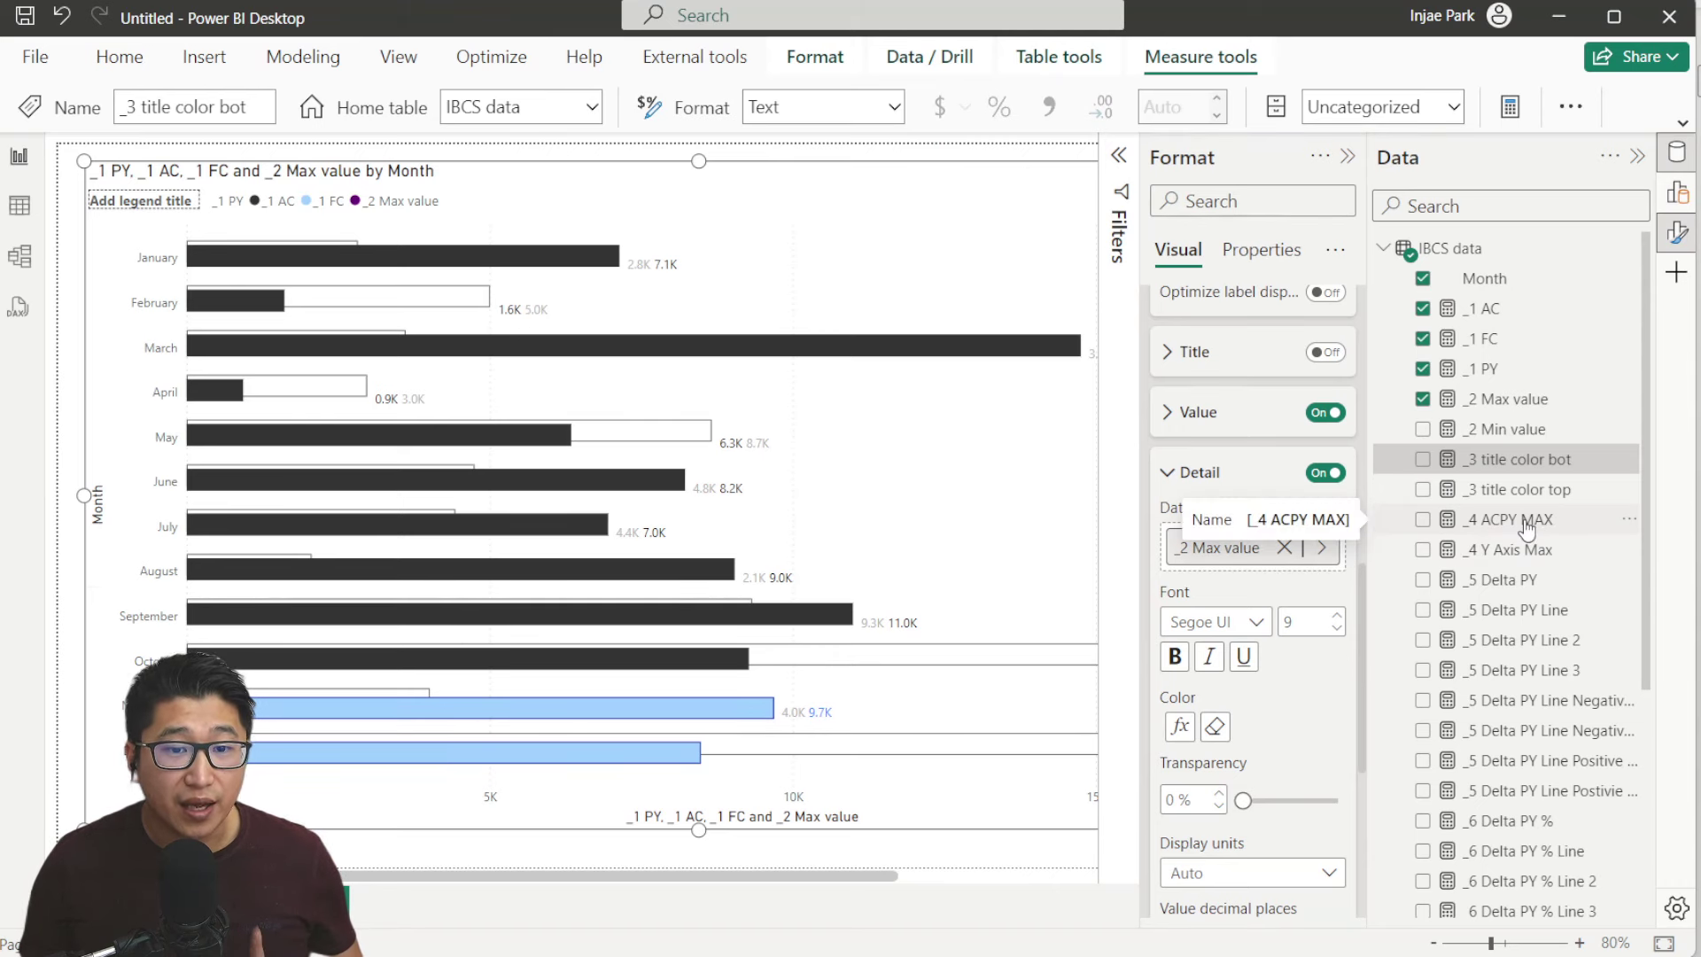
pyautogui.scroll(-2, 943, 559)
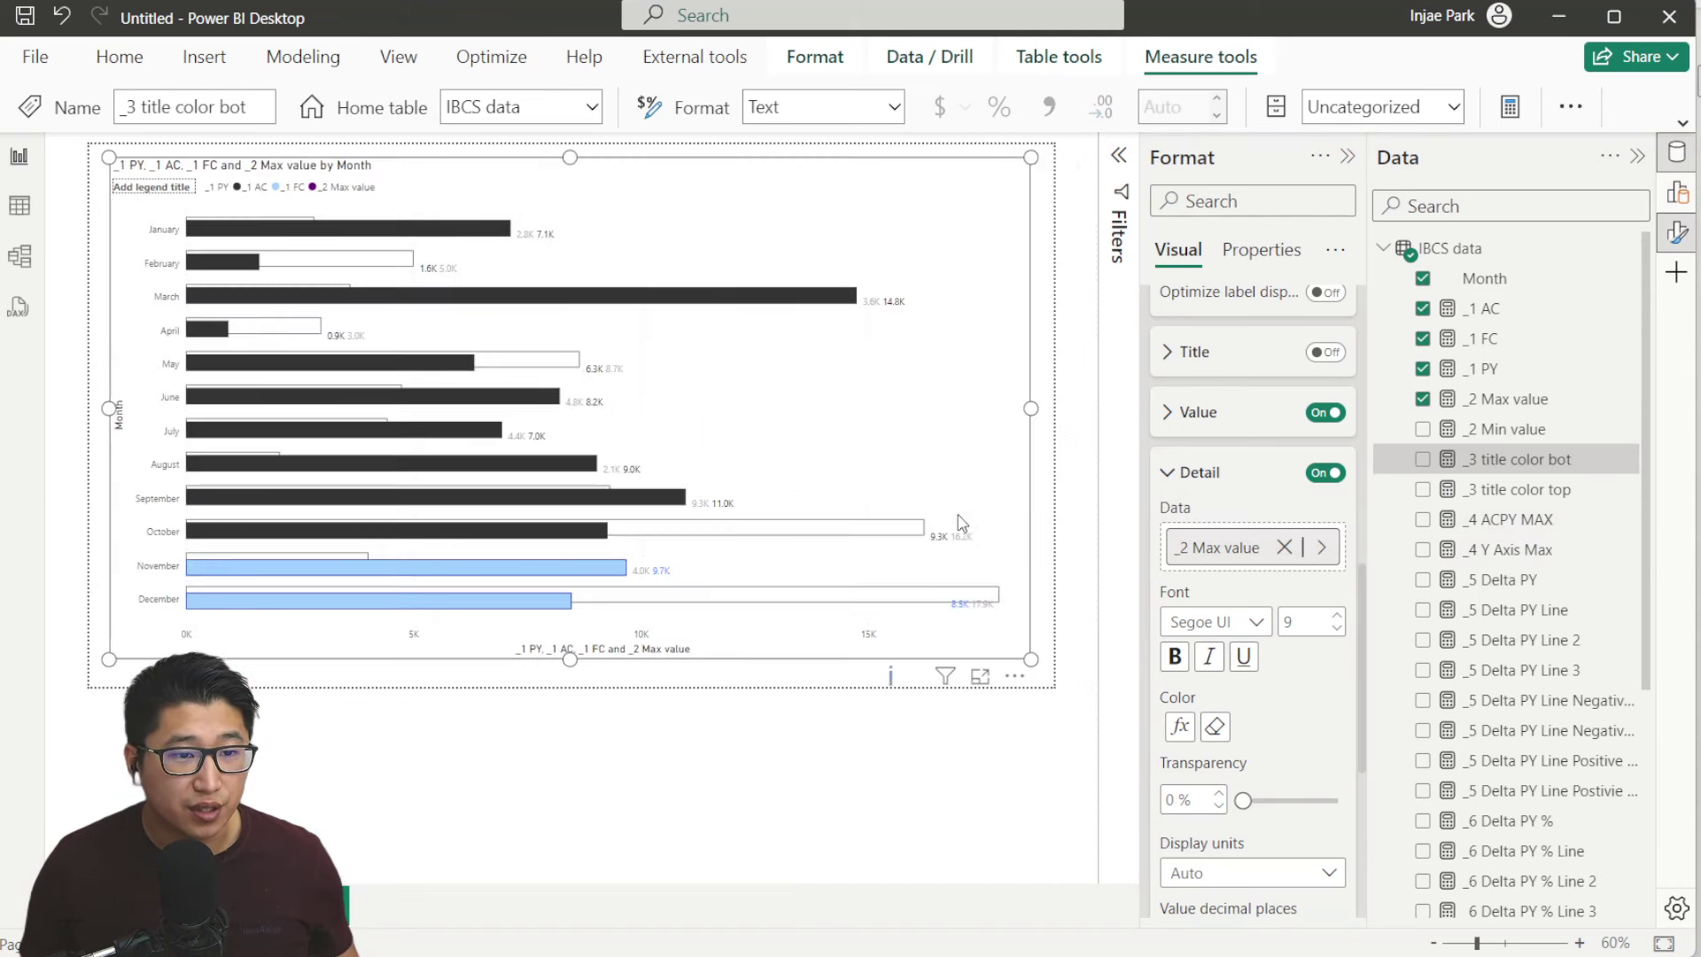
# Review the MAXX expression of the _4 ACPY MAX measure on its own line, and close the formula without saving
pyautogui.click(1557, 520)
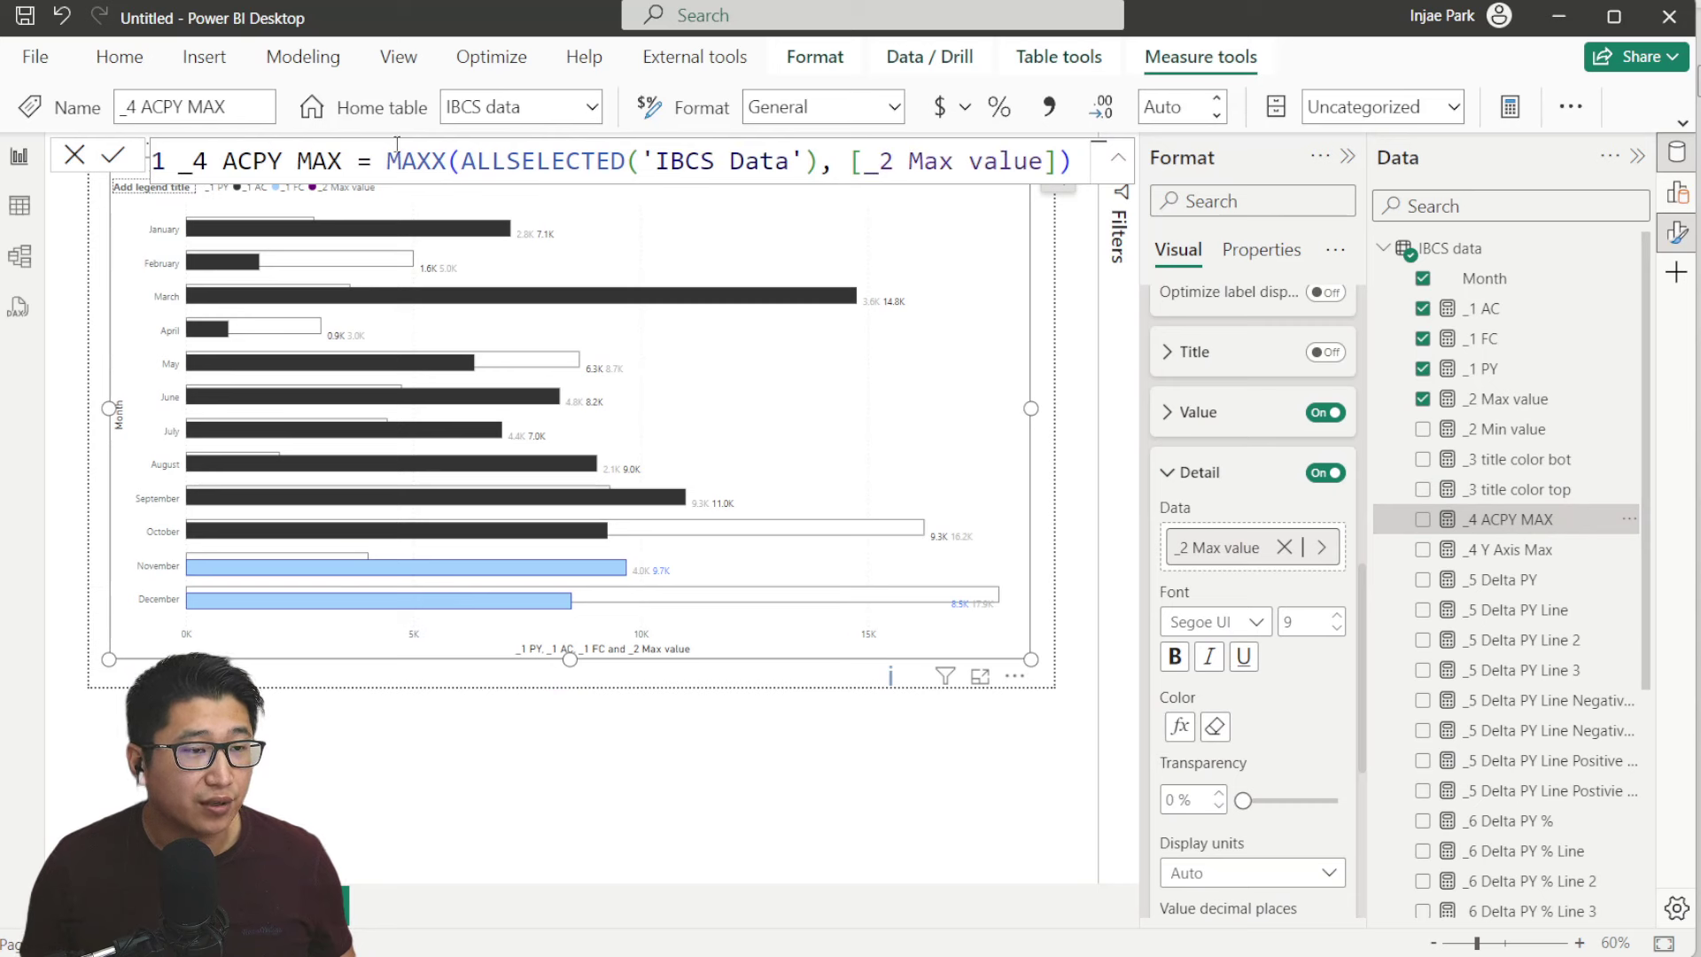
pyautogui.click(386, 157)
pyautogui.hotkey('shift', 'Return')
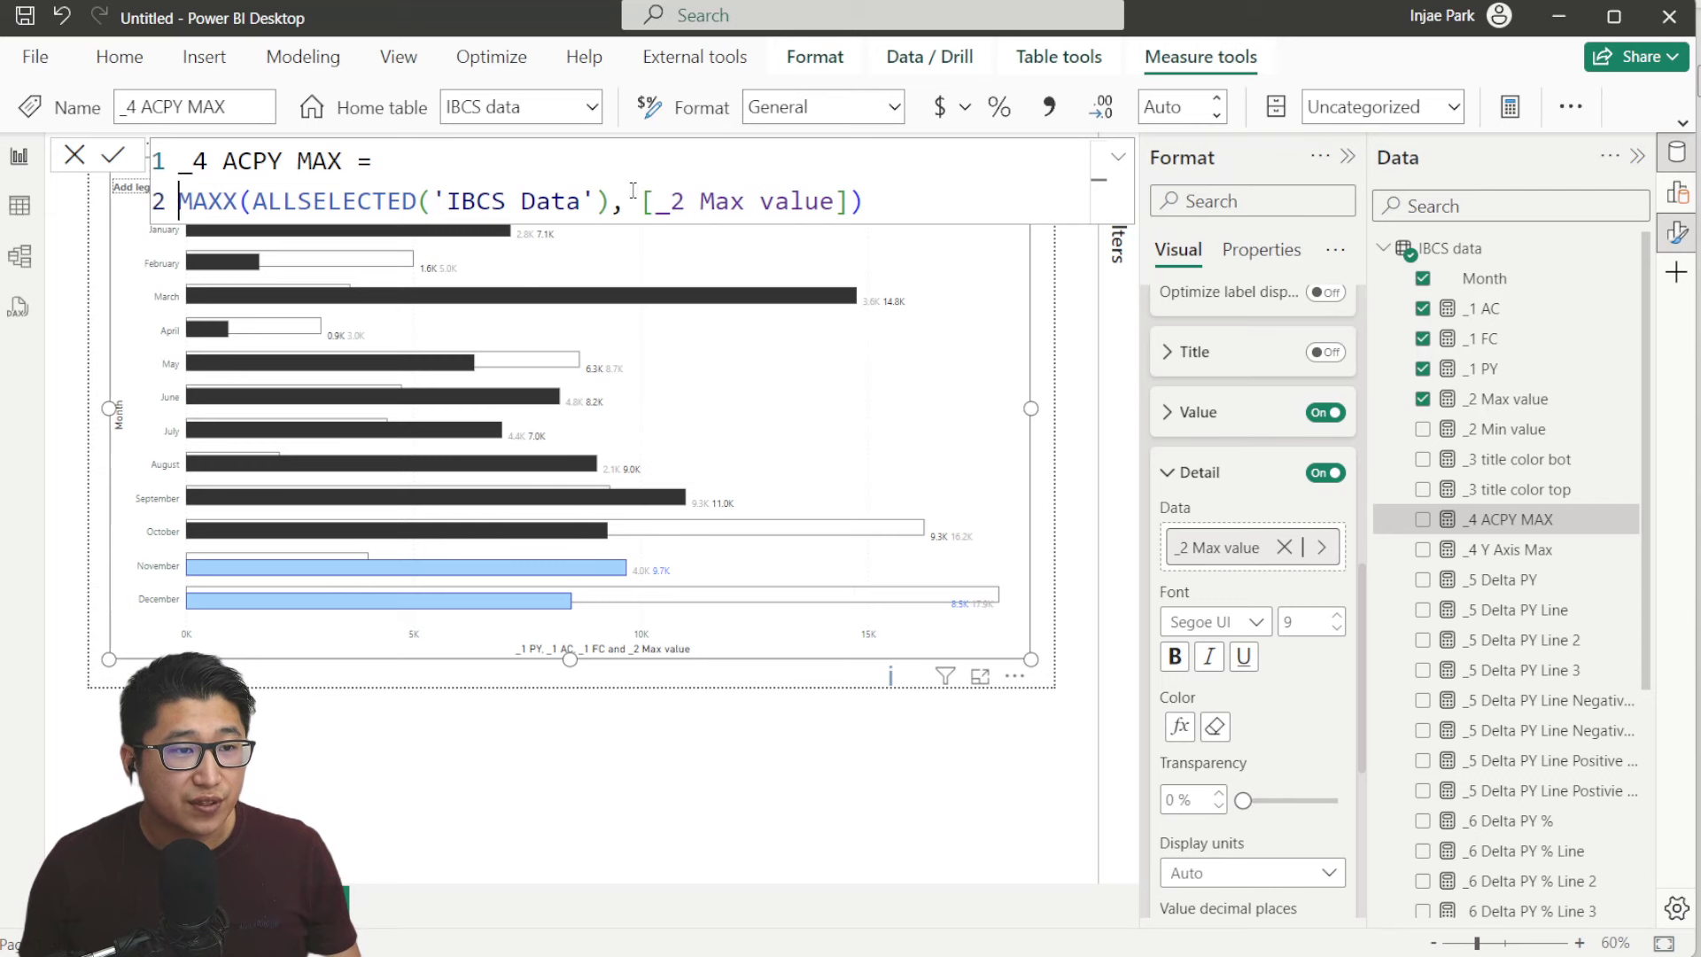
pyautogui.click(75, 160)
# Try the _4 ACPY MAX measure as an extra series on the chart's X-axis, and remove it
pyautogui.click(1676, 192)
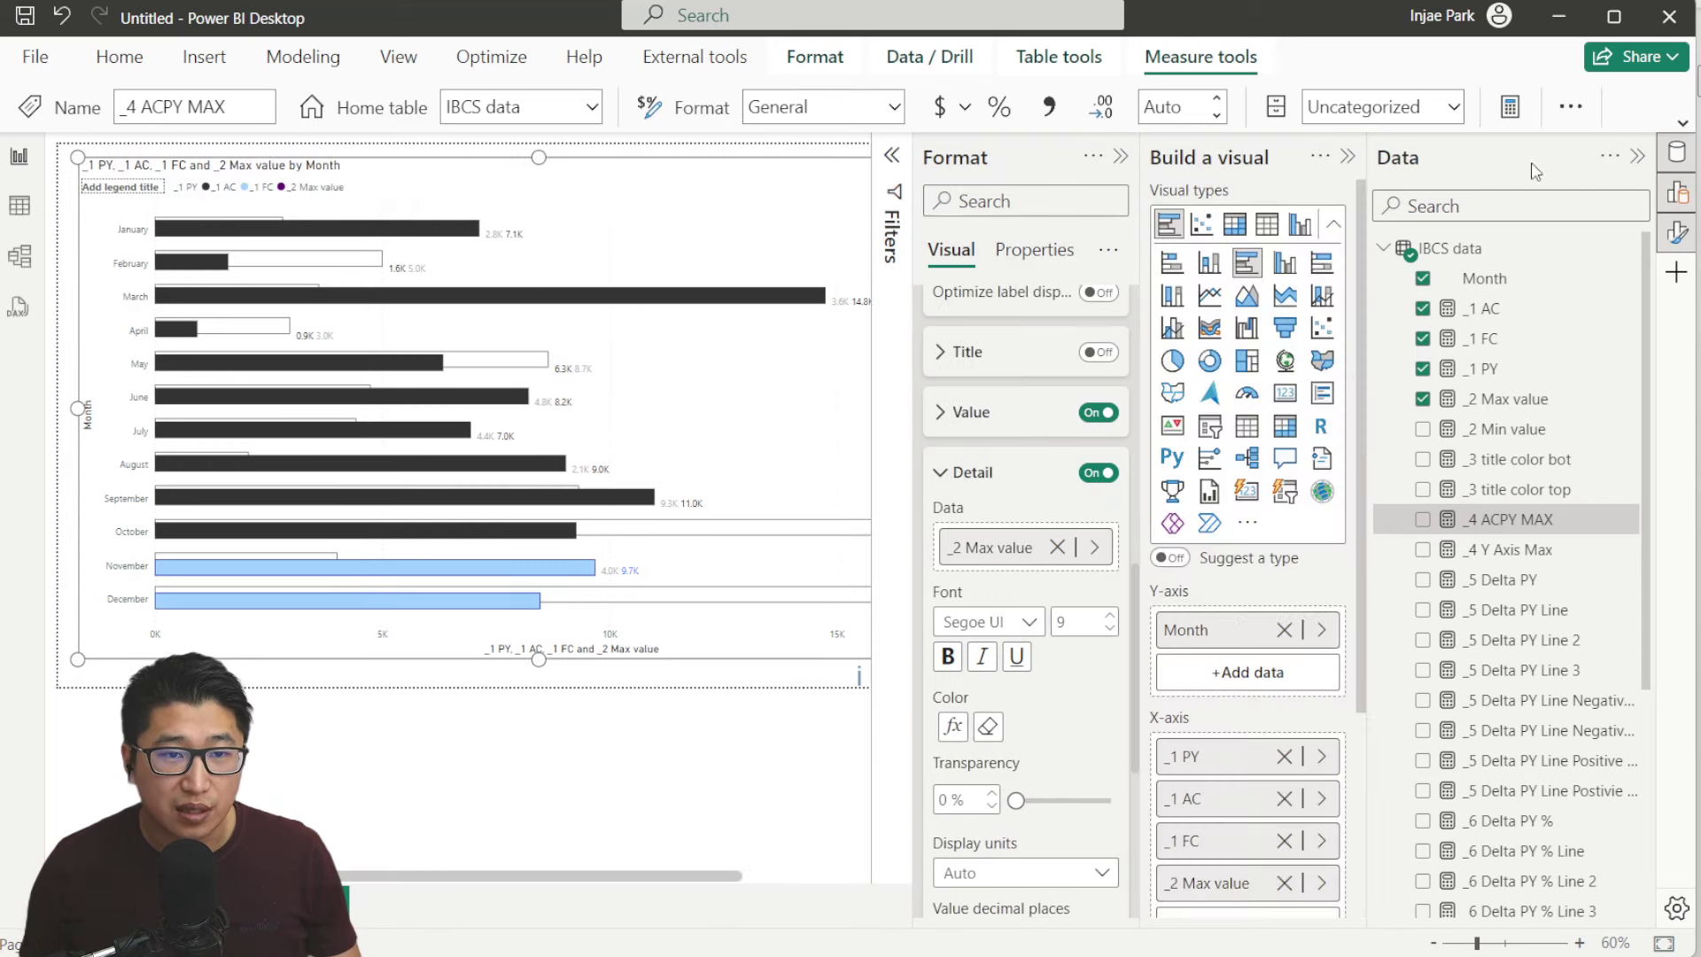
pyautogui.scroll(-3, 1258, 567)
pyautogui.moveTo(1568, 529); pyautogui.dragTo(1206, 645)
pyautogui.click(1120, 159)
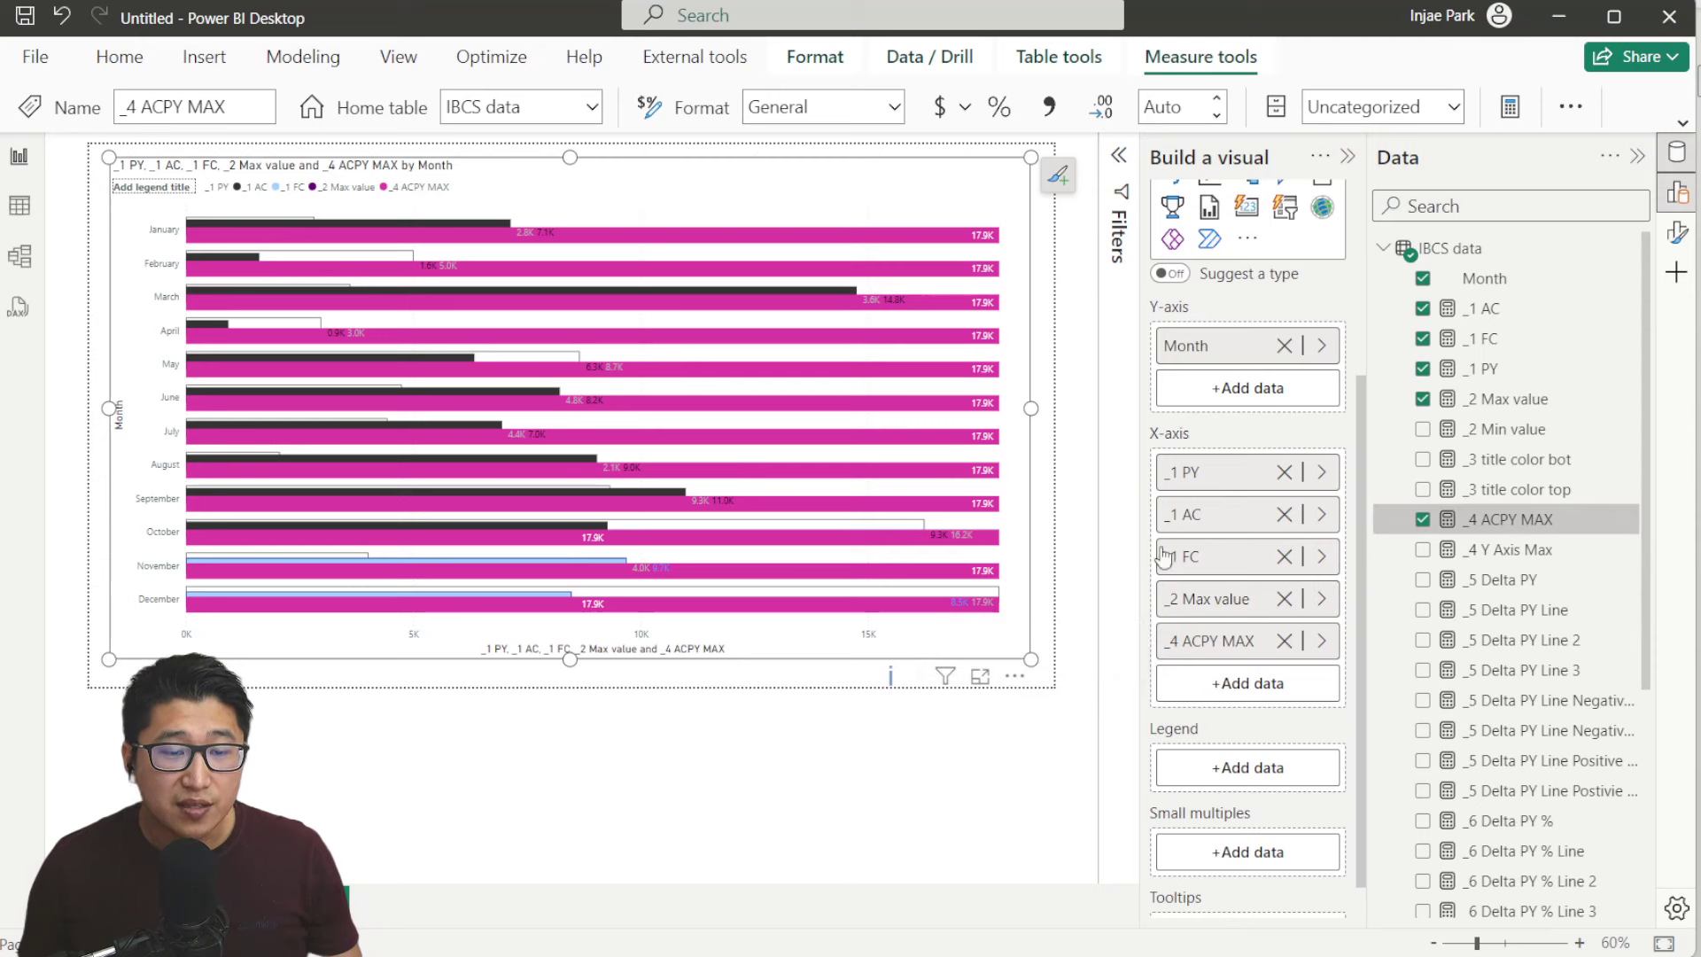
pyautogui.click(1284, 641)
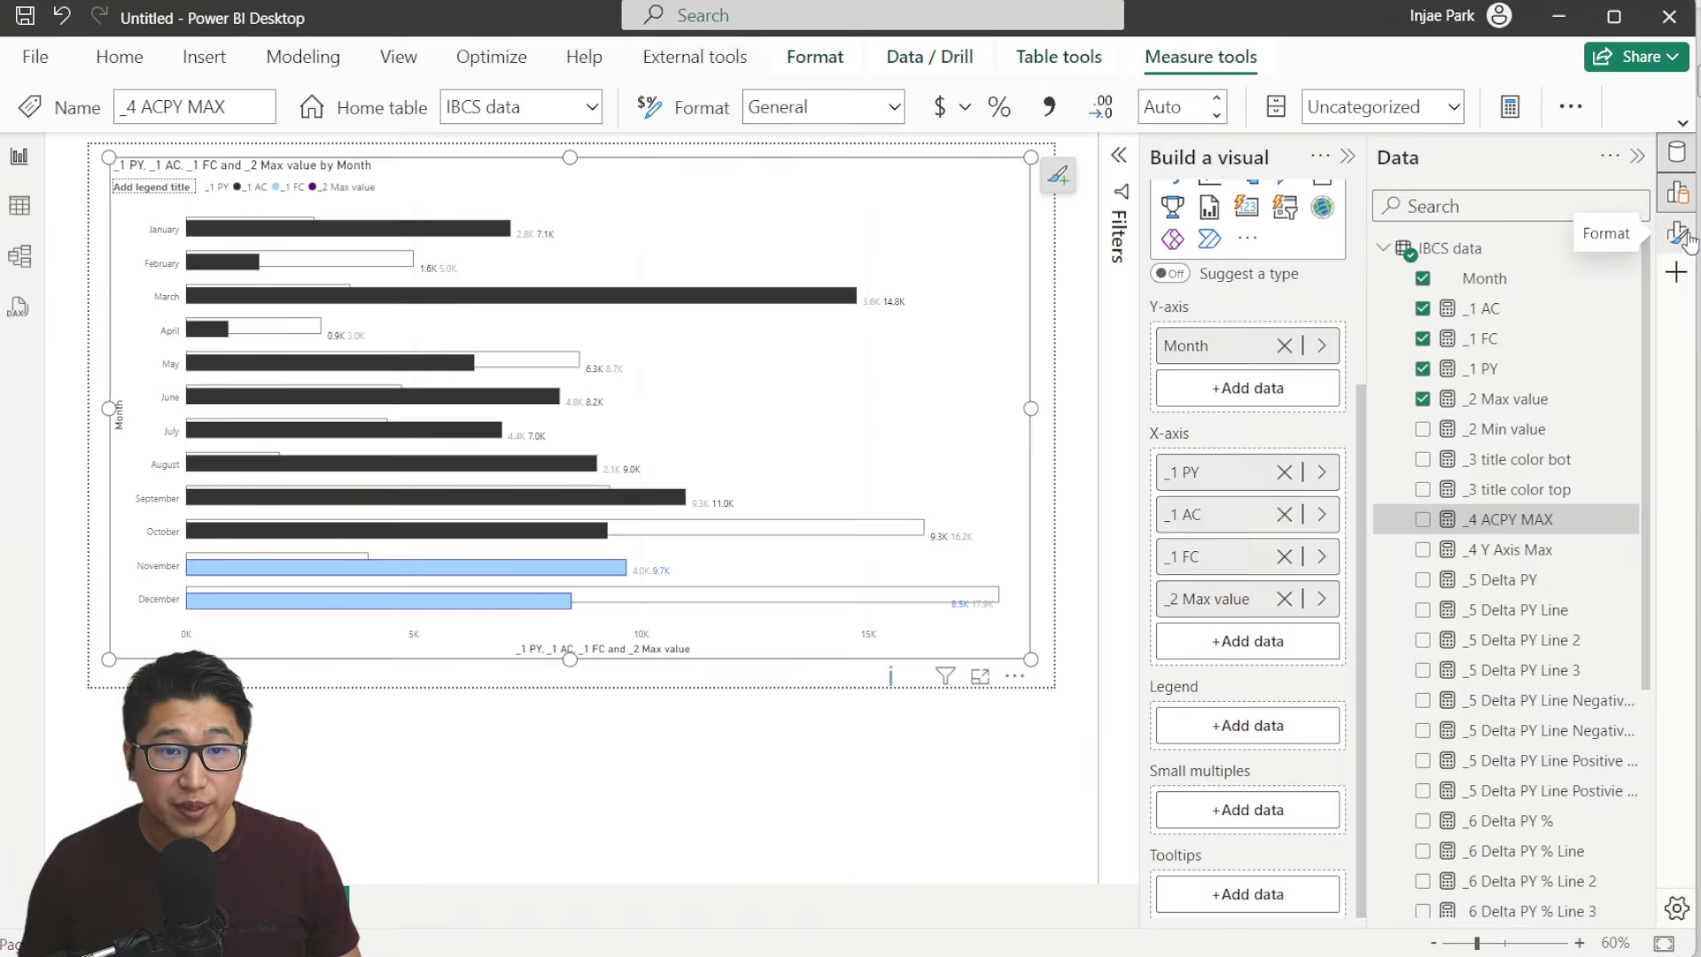
# Set the minimum of the chart's X-axis range to 0
pyautogui.click(1686, 236)
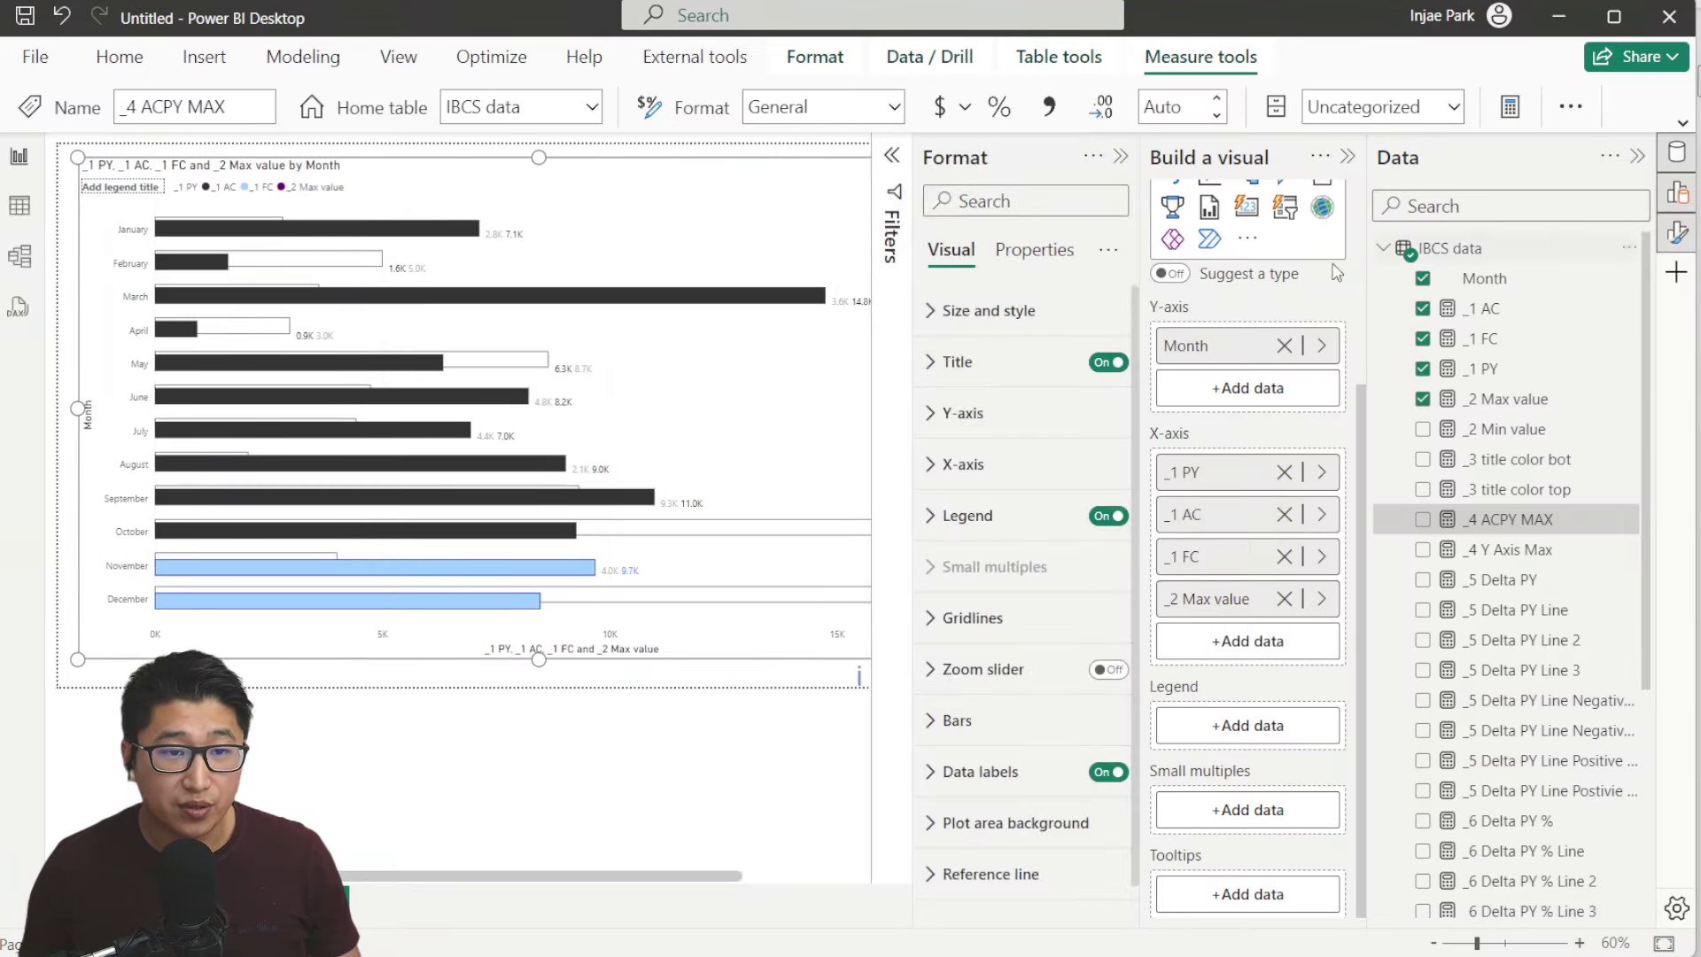
pyautogui.click(1046, 465)
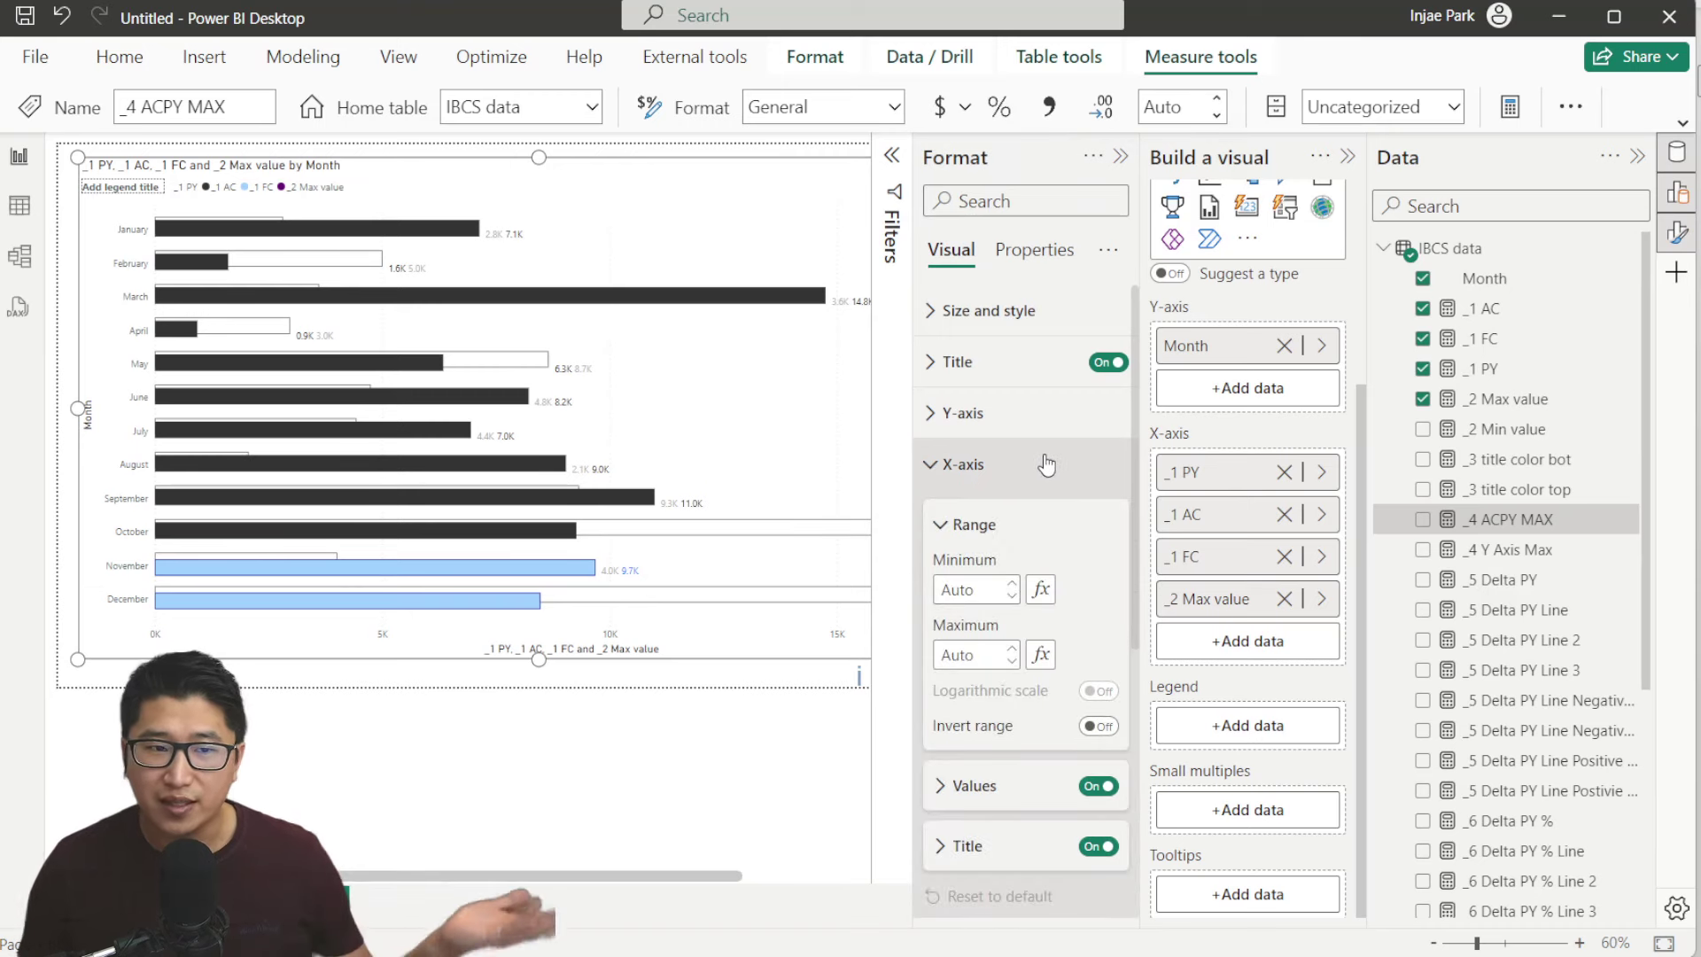
pyautogui.click(961, 589)
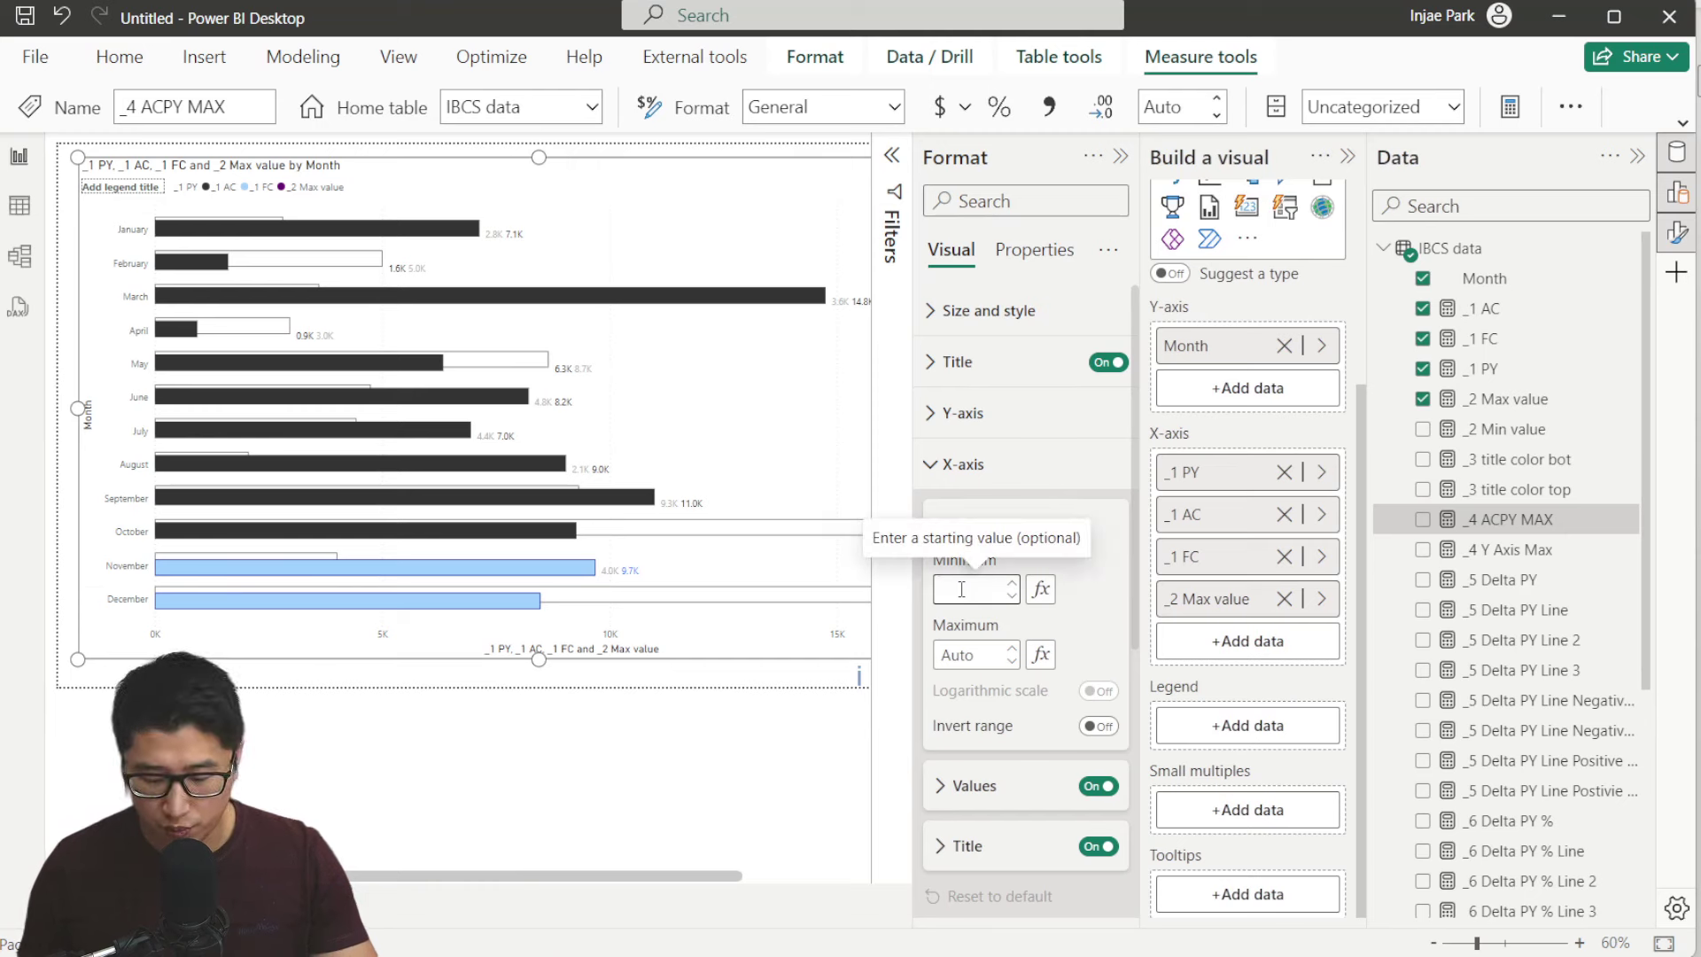
pyautogui.press('Return')
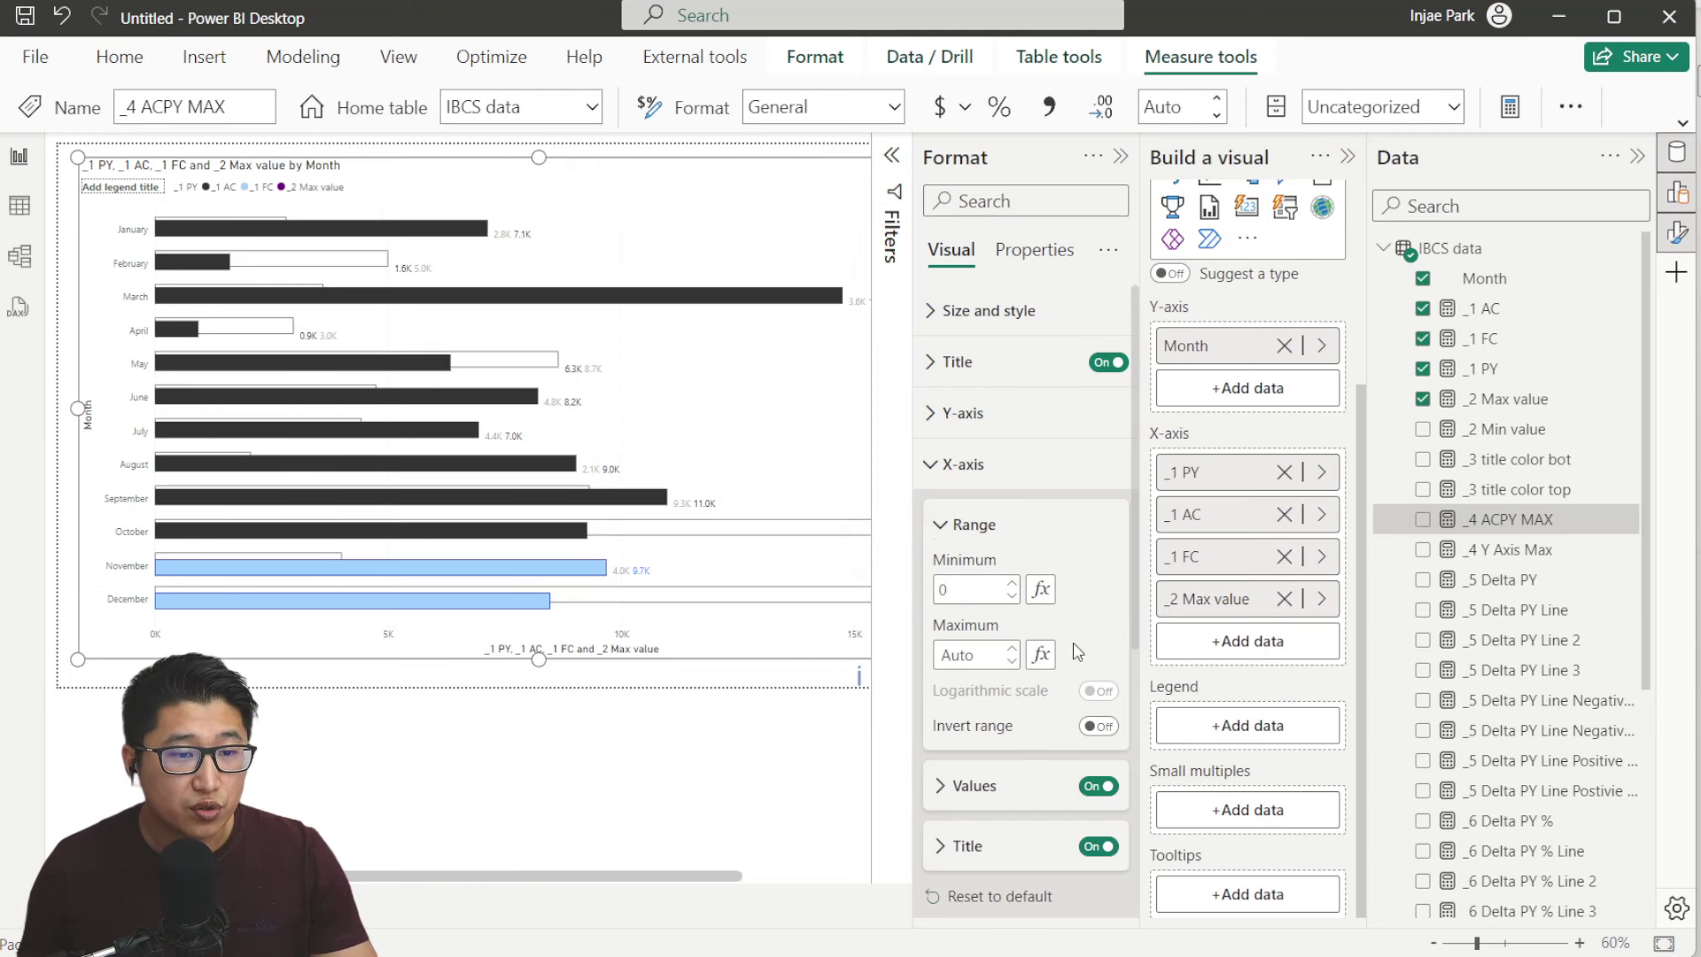
# Base the maximum of the X-axis range on the field value of _4 Y Axis Max
pyautogui.click(1042, 655)
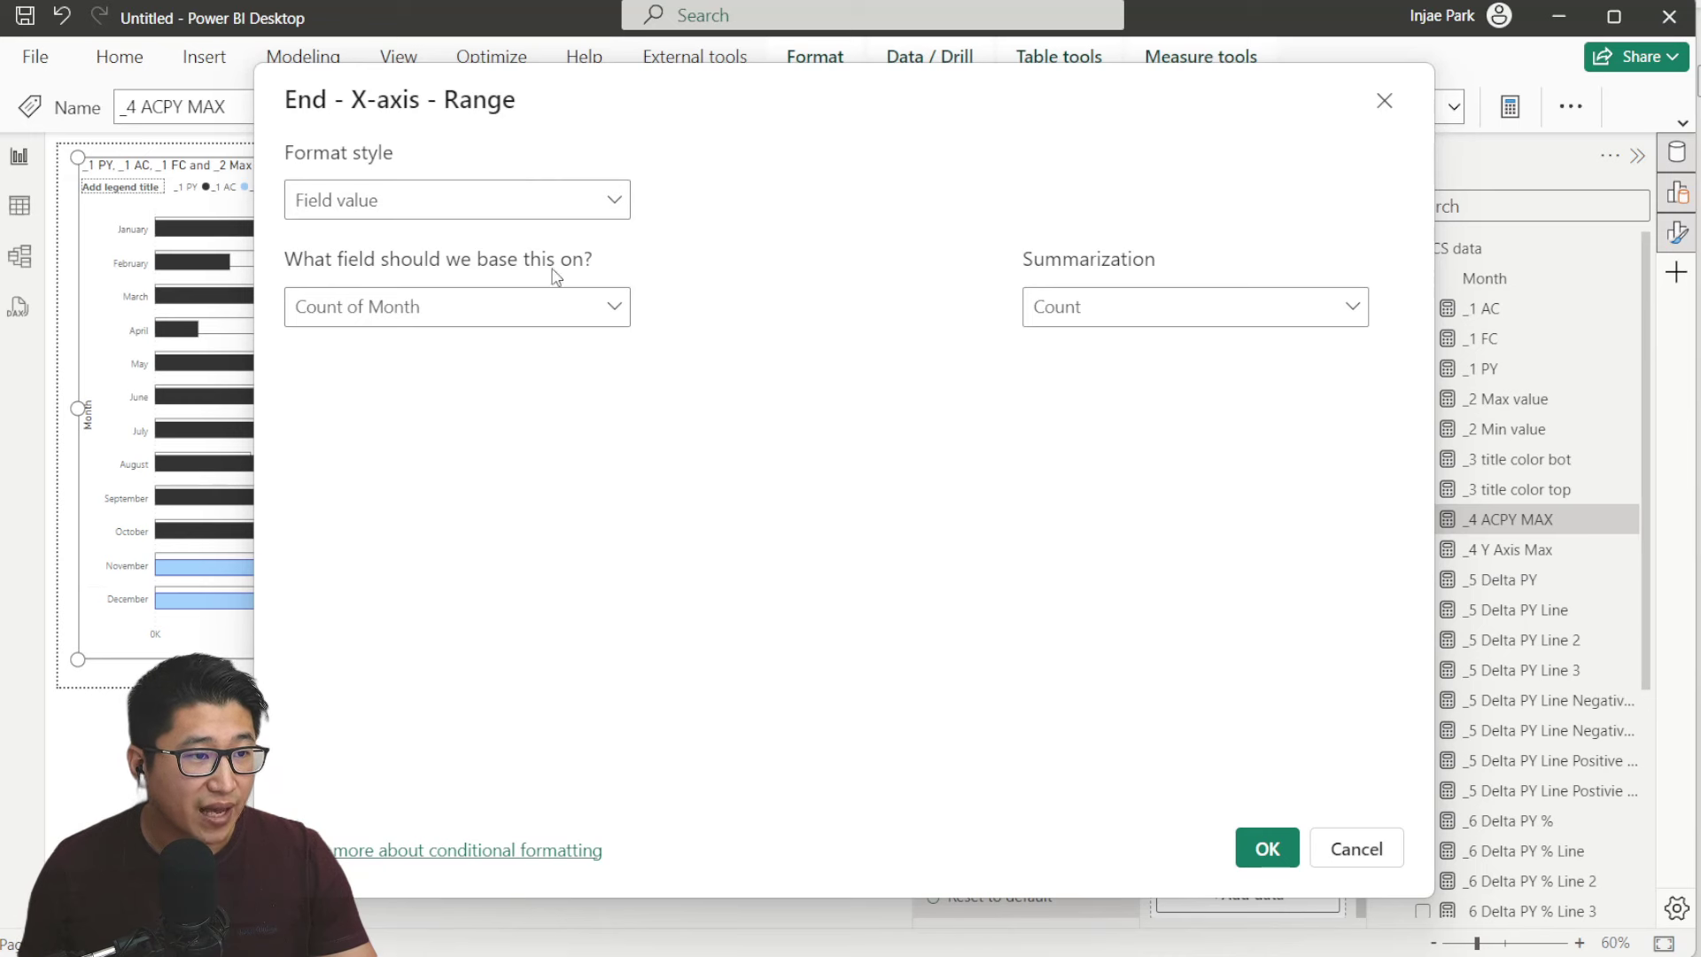
pyautogui.click(556, 306)
pyautogui.click(400, 206)
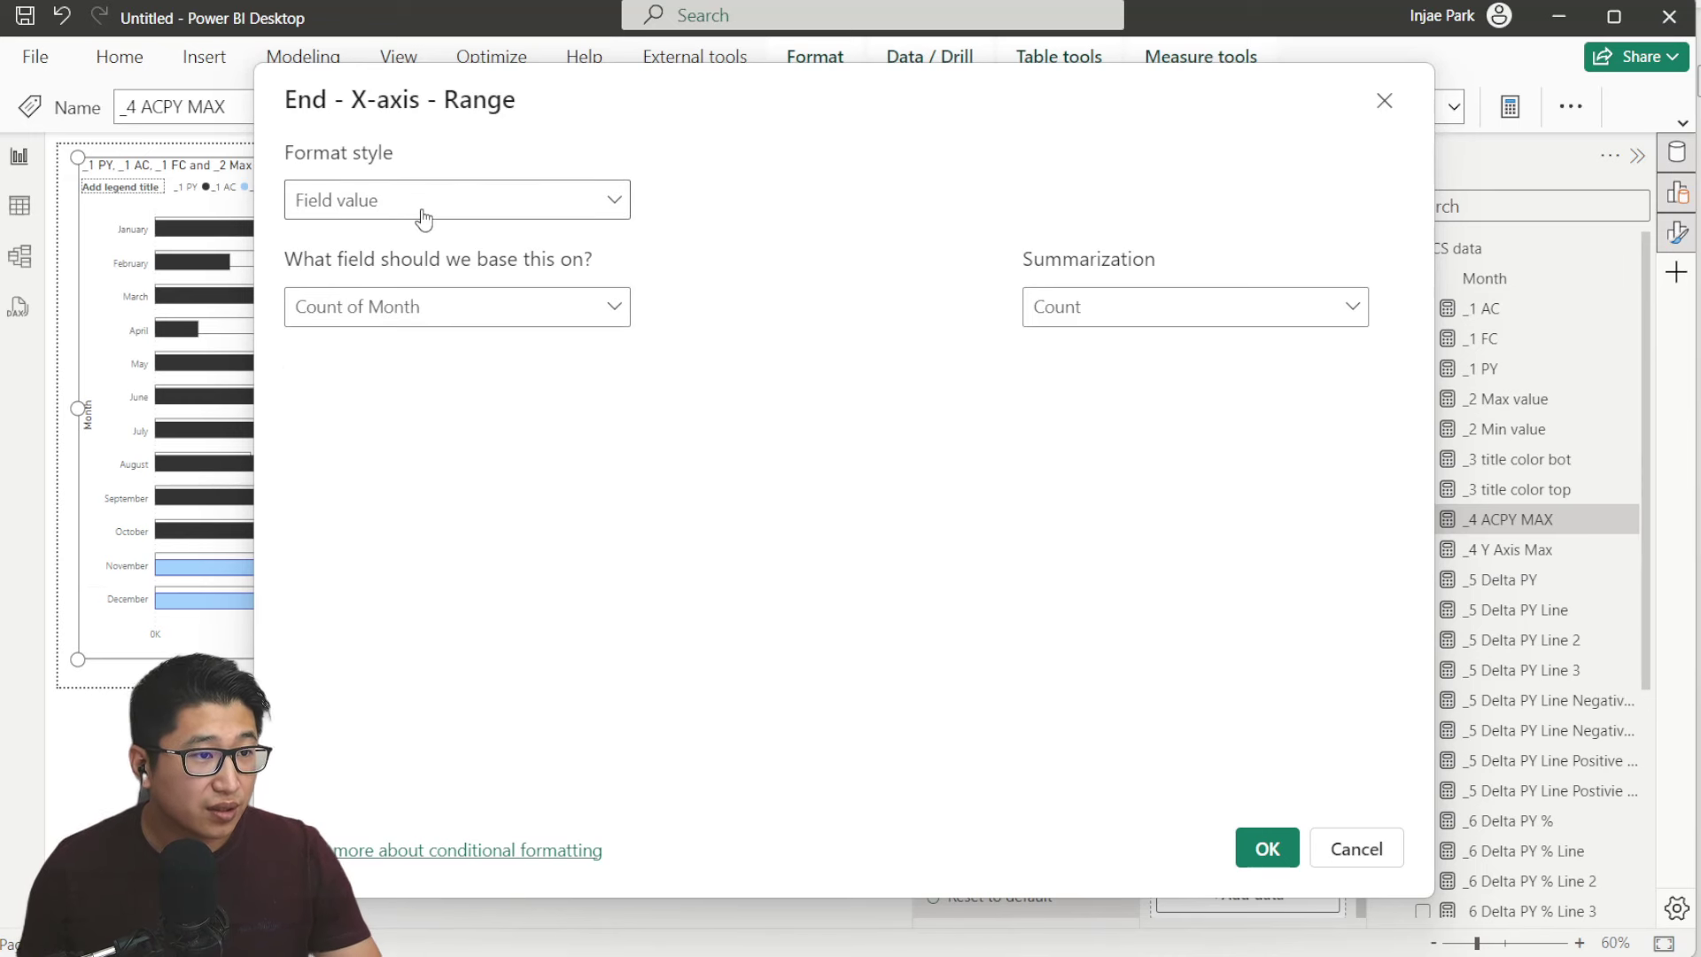
pyautogui.click(414, 315)
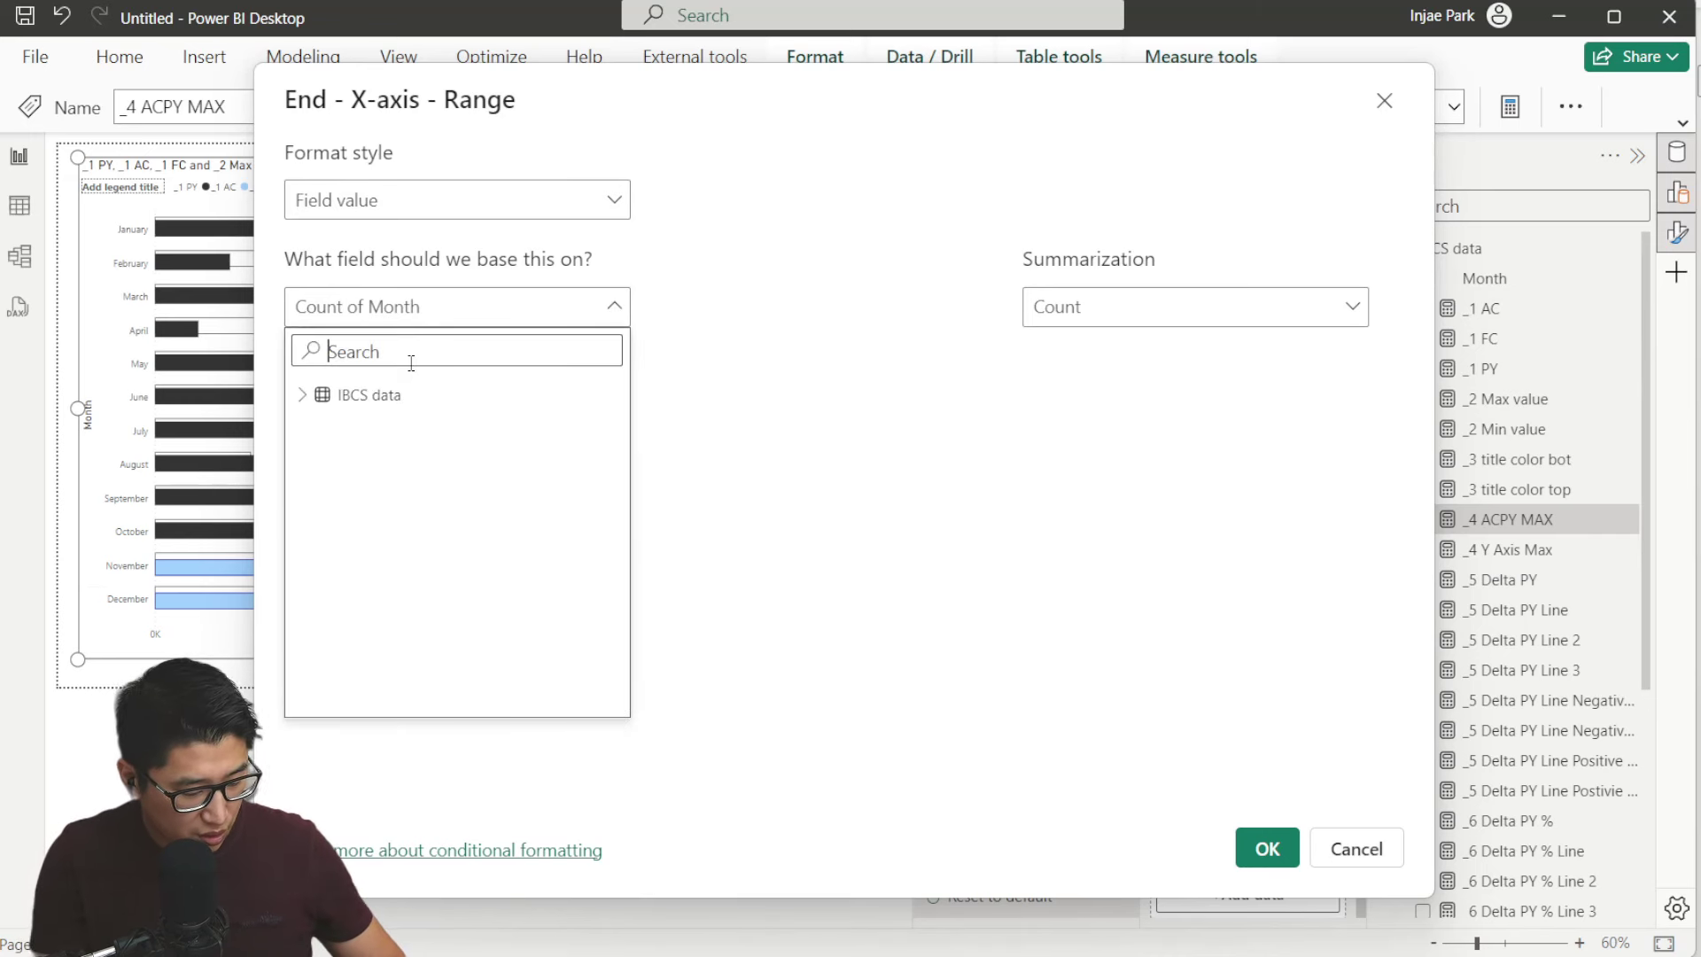
pyautogui.write('max')
pyautogui.click(470, 488)
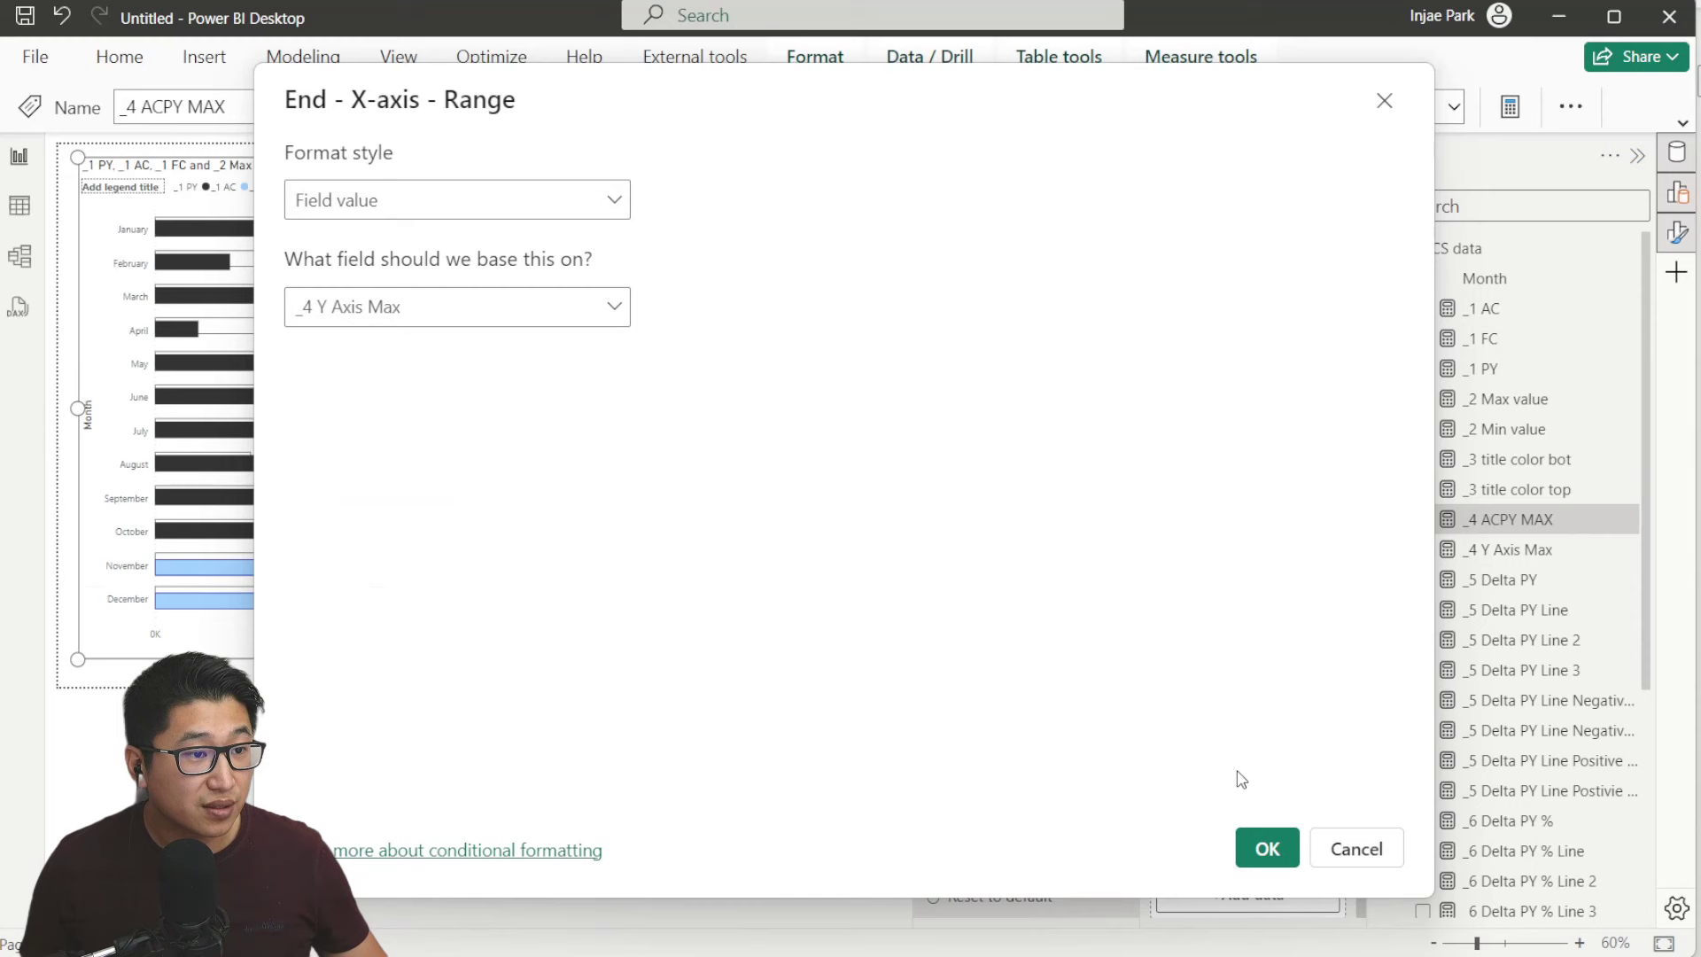
pyautogui.click(1266, 849)
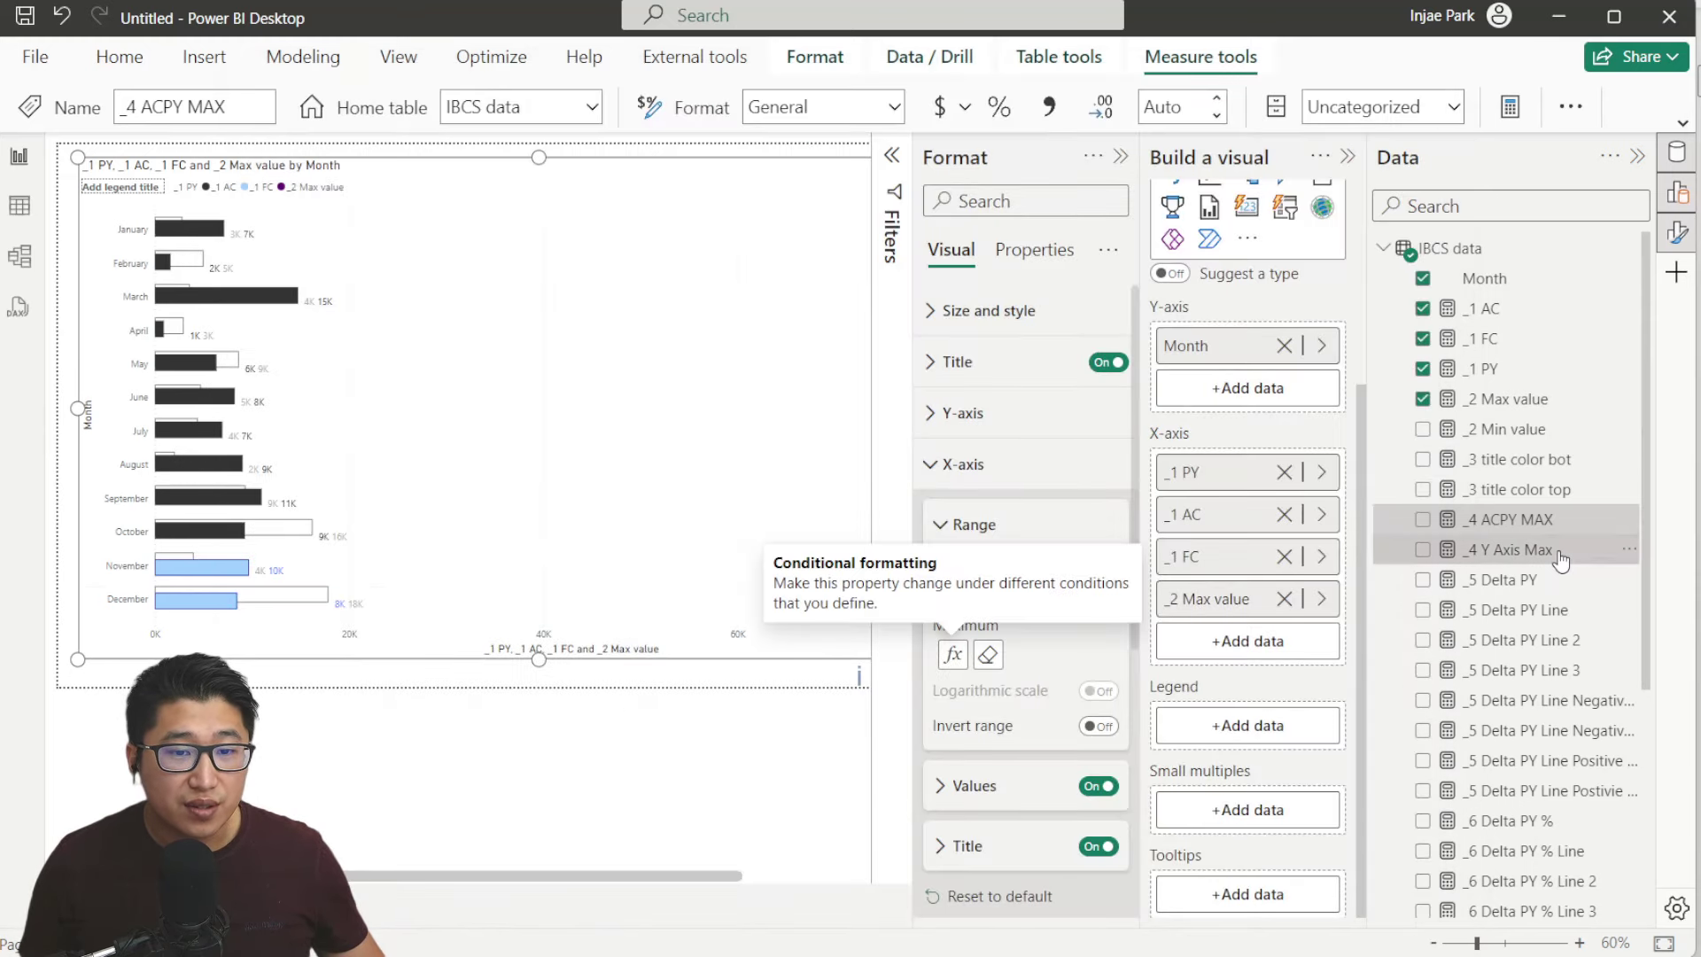
# Review the formulas of the _4 Y Axis Max and _5 Delta PY measures, and close the formula editor
pyautogui.click(1516, 550)
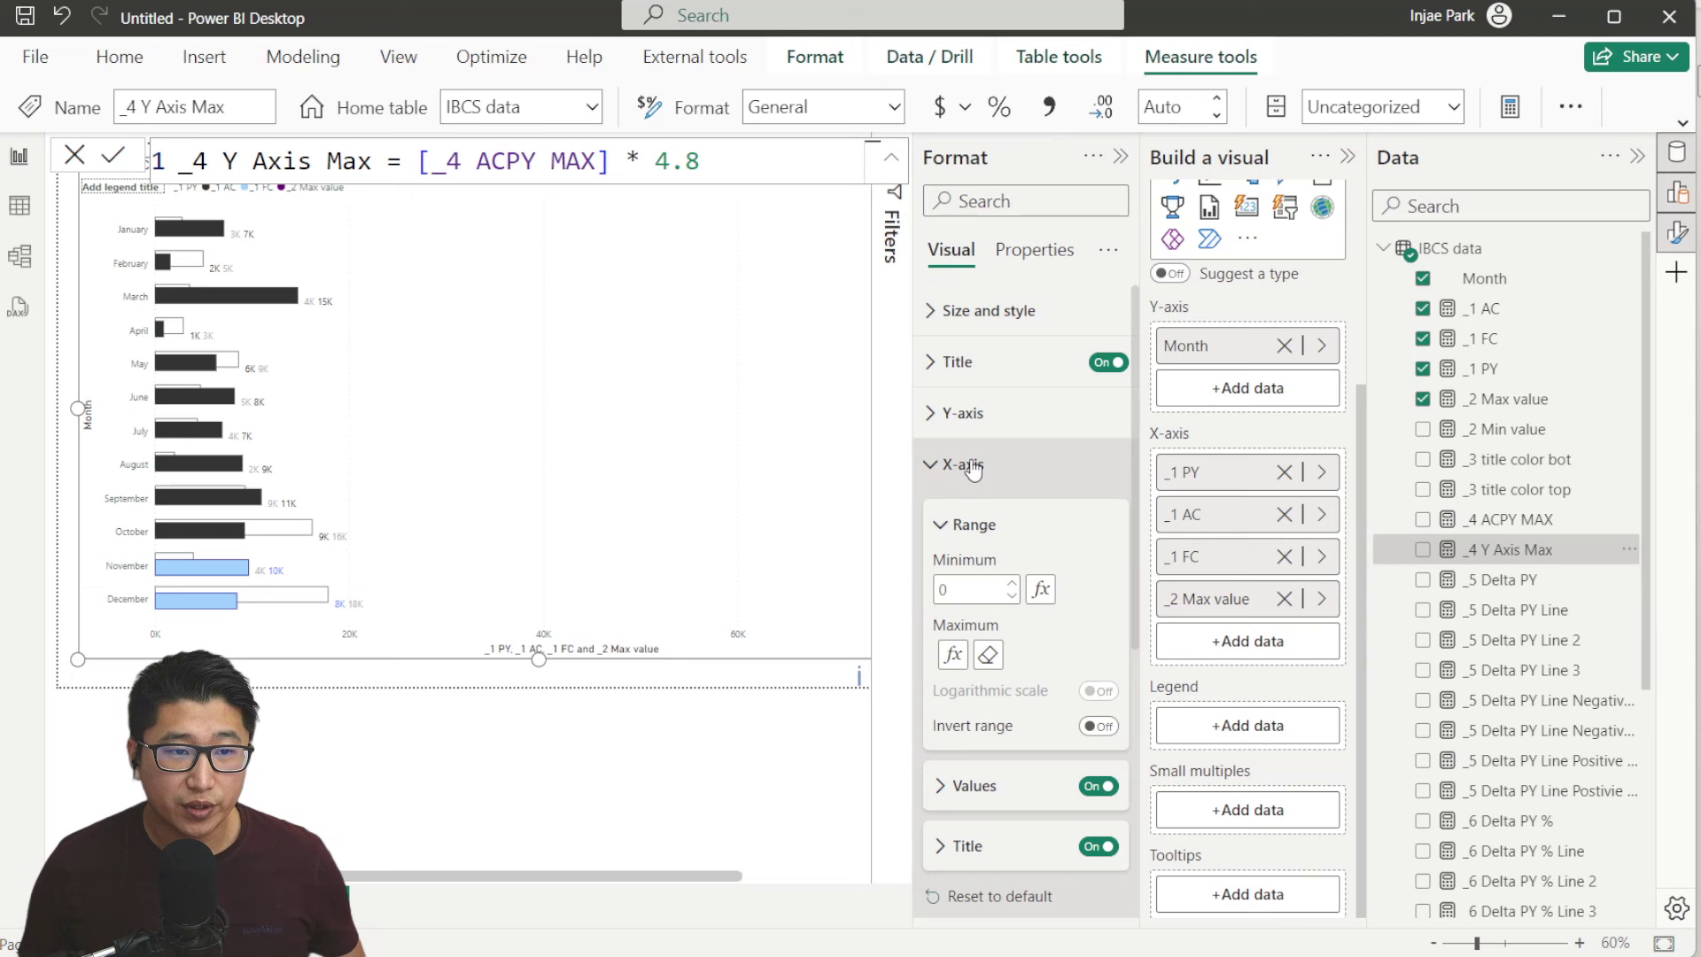
pyautogui.click(965, 464)
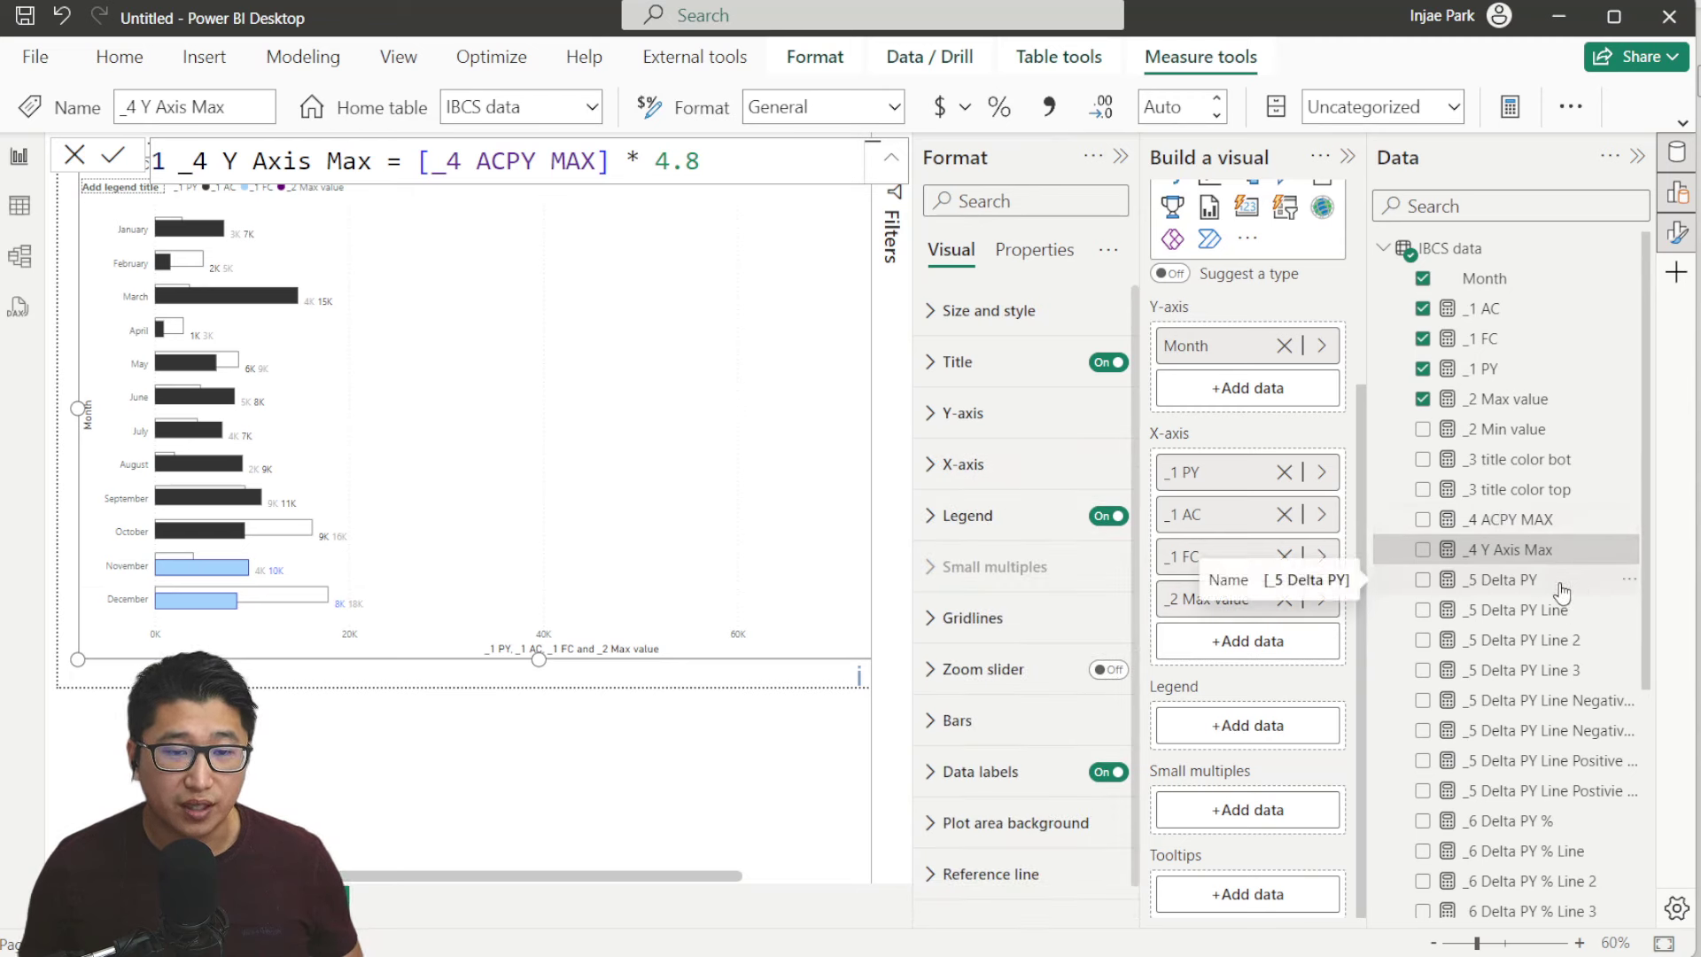
pyautogui.click(1533, 585)
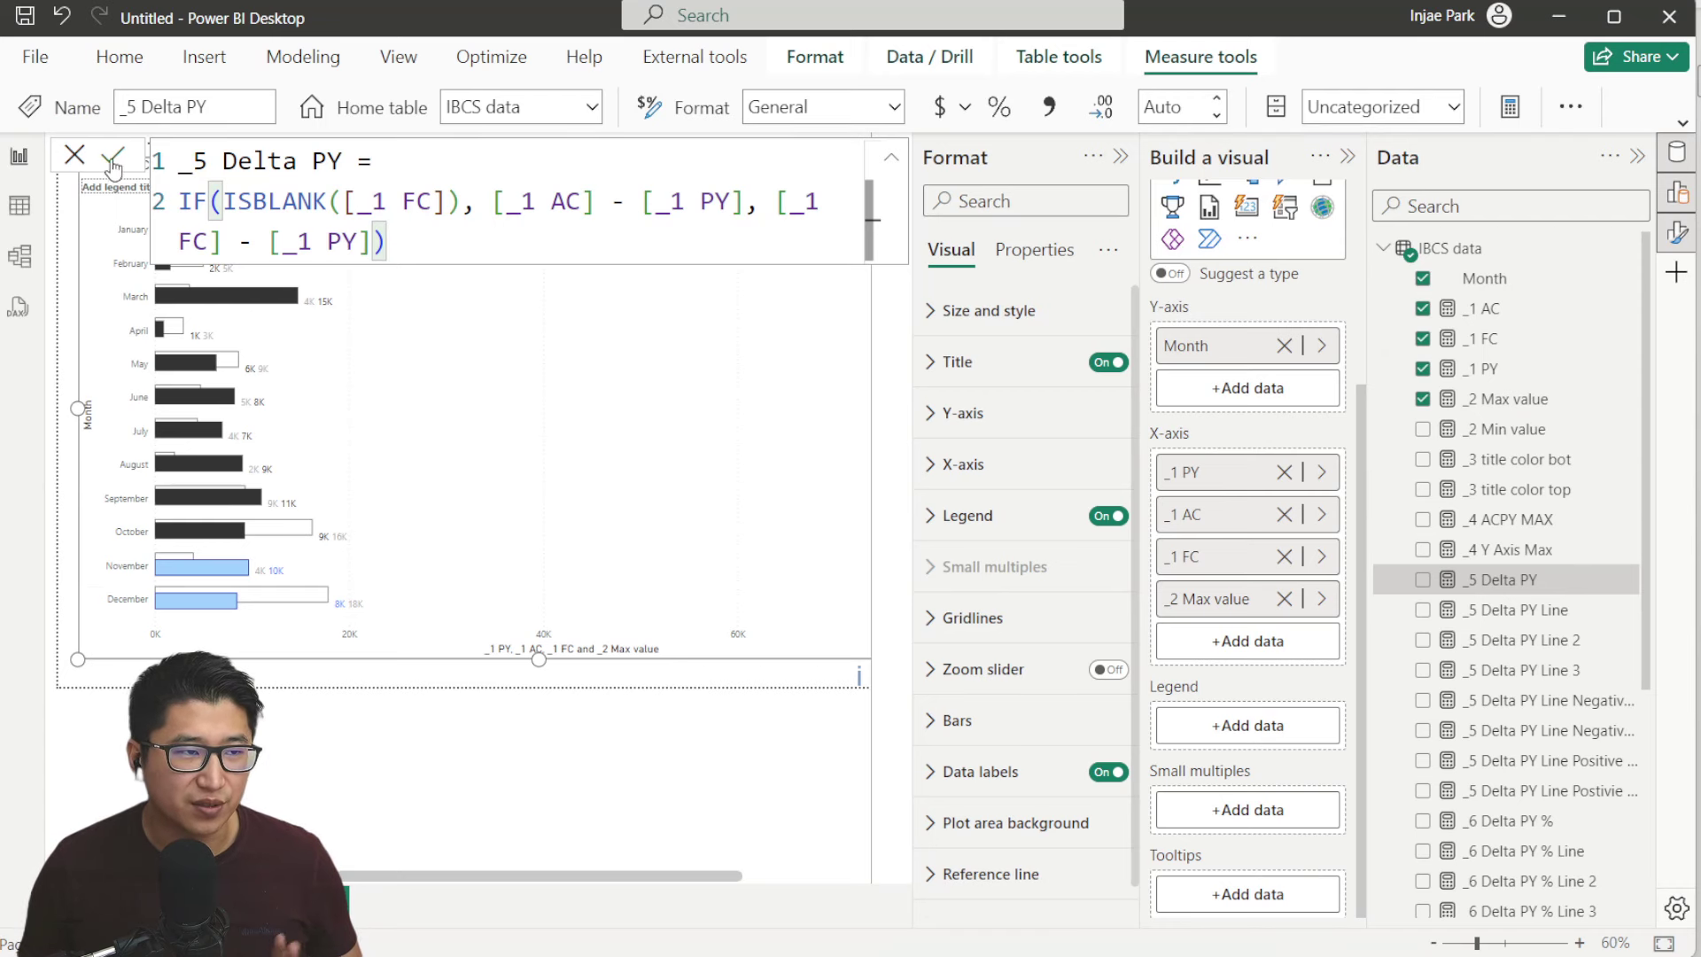
pyautogui.press('Return')
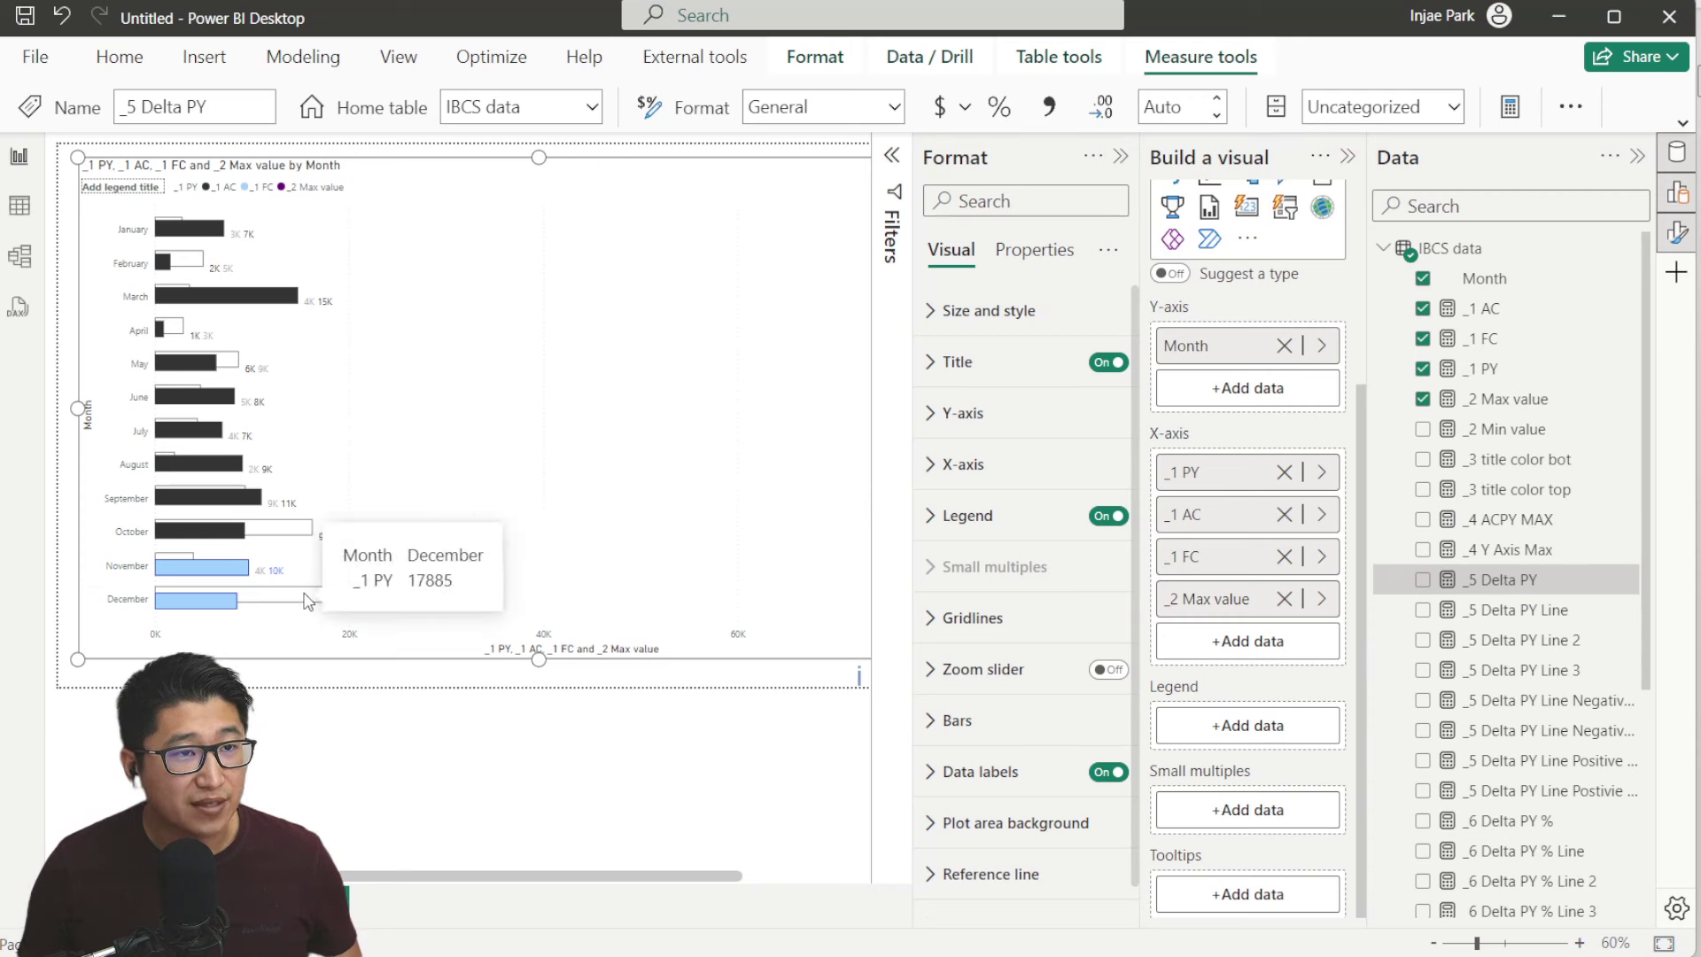
# Show the _5 Delta PY Line formula and add a reference line of type Max line to the chart
pyautogui.click(1517, 611)
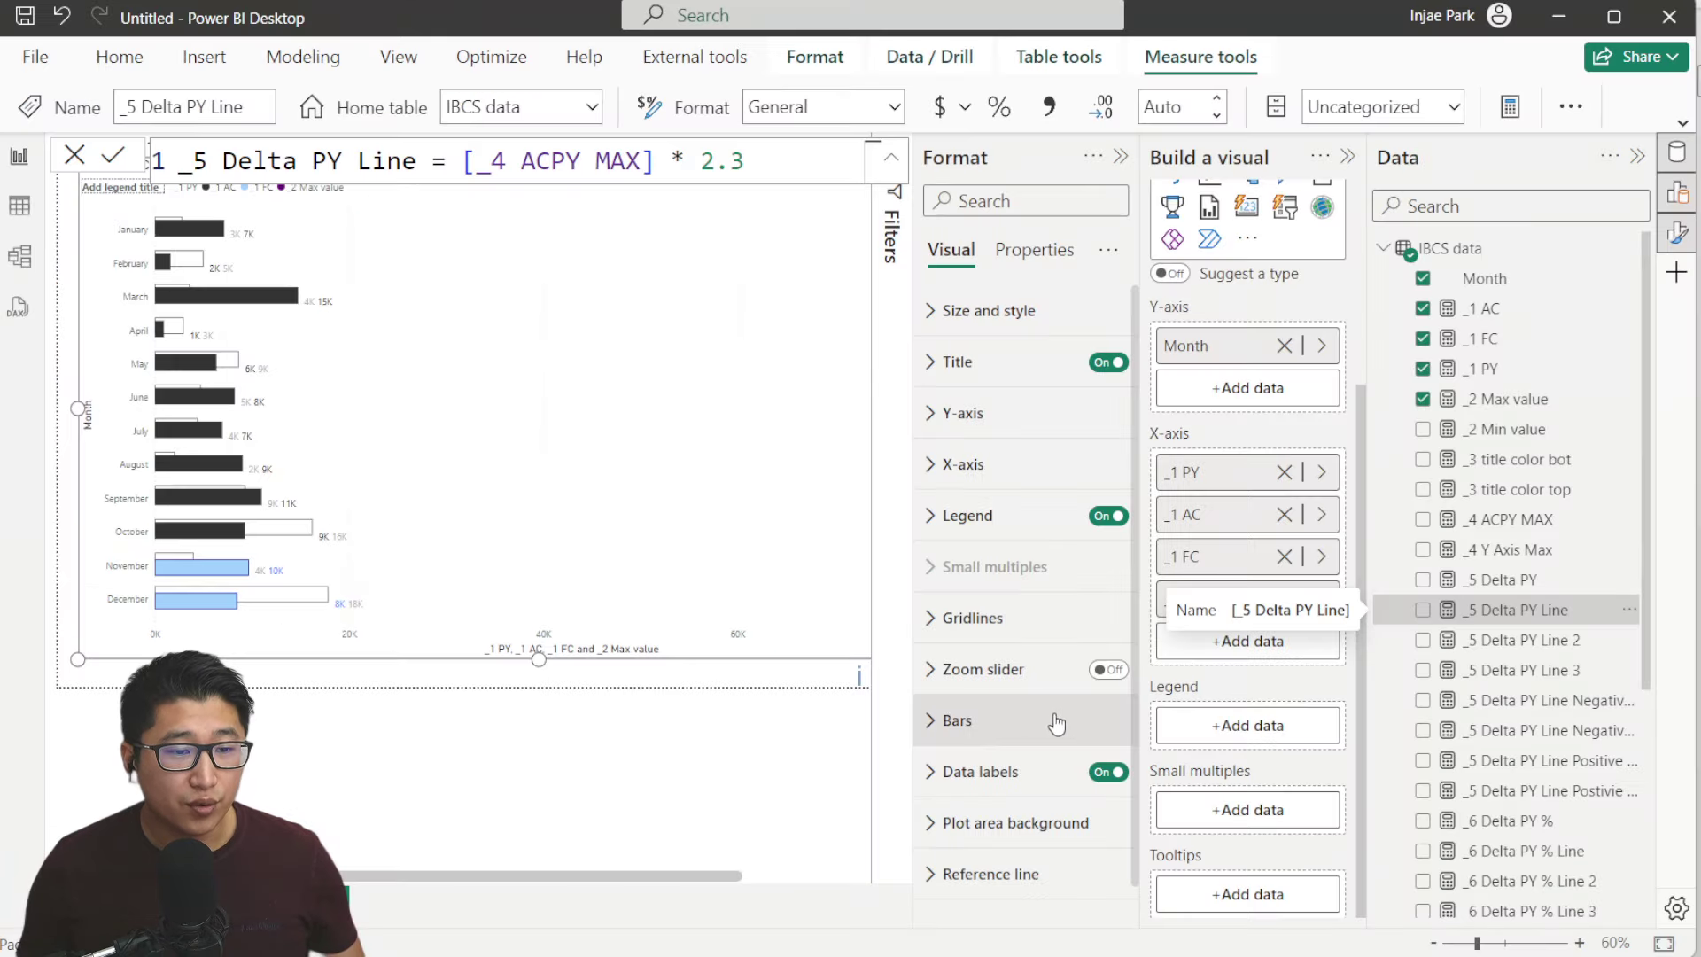
pyautogui.scroll(-1, 1055, 721)
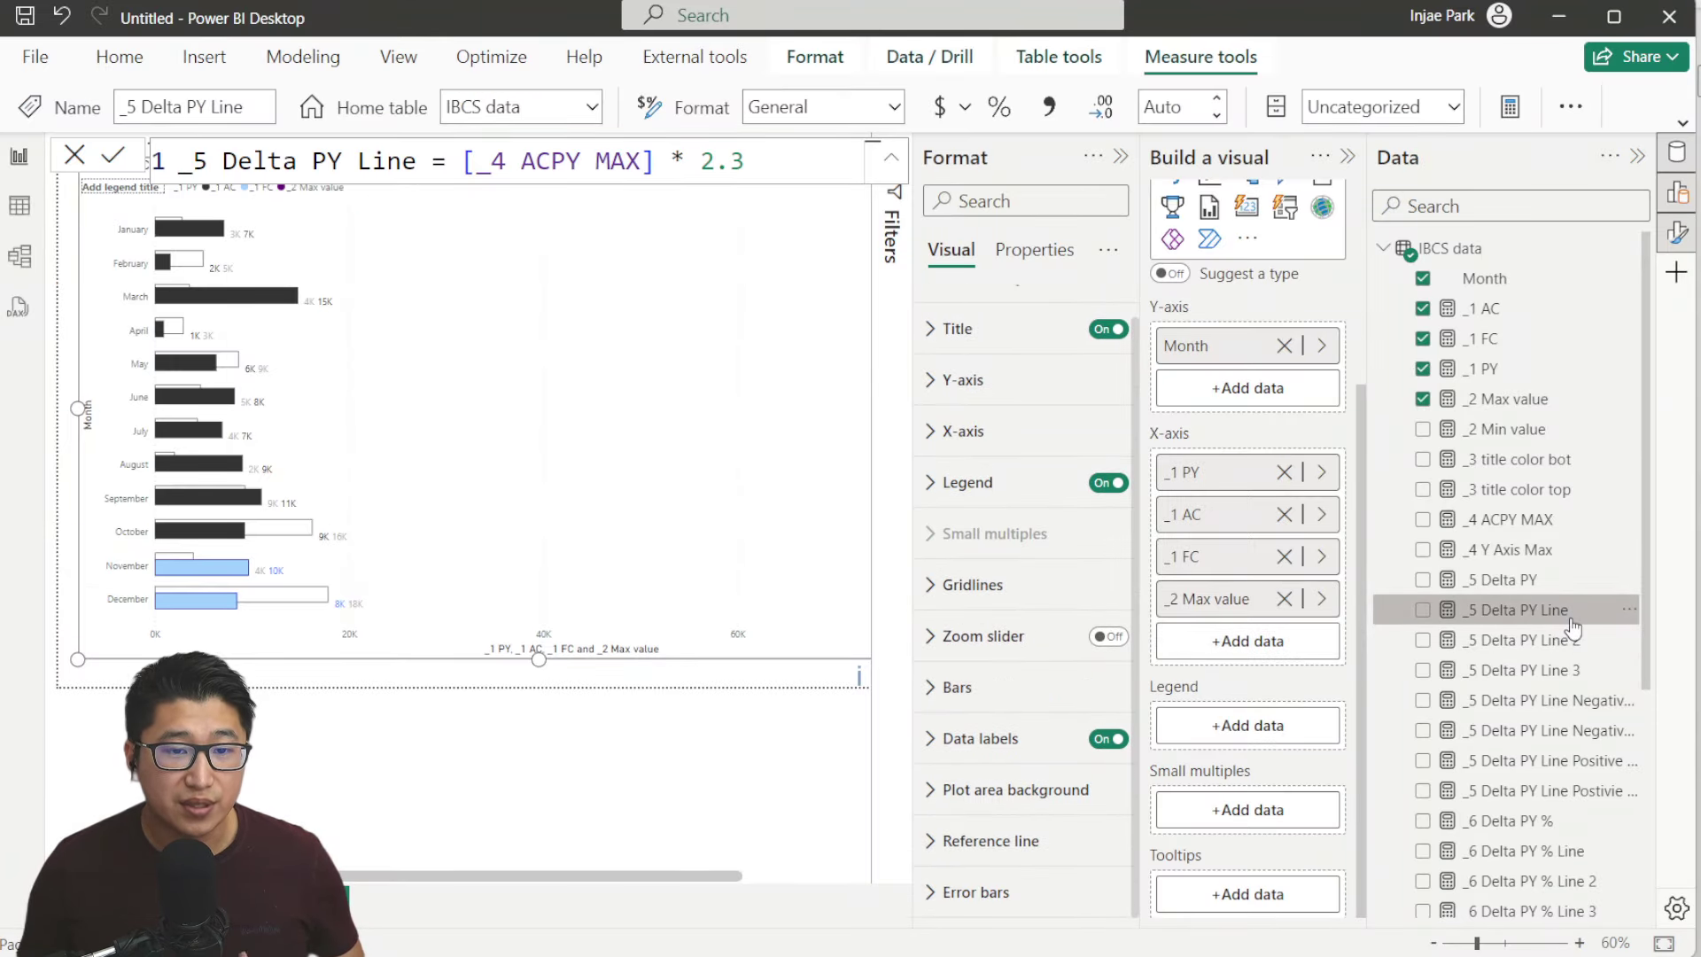
pyautogui.click(943, 841)
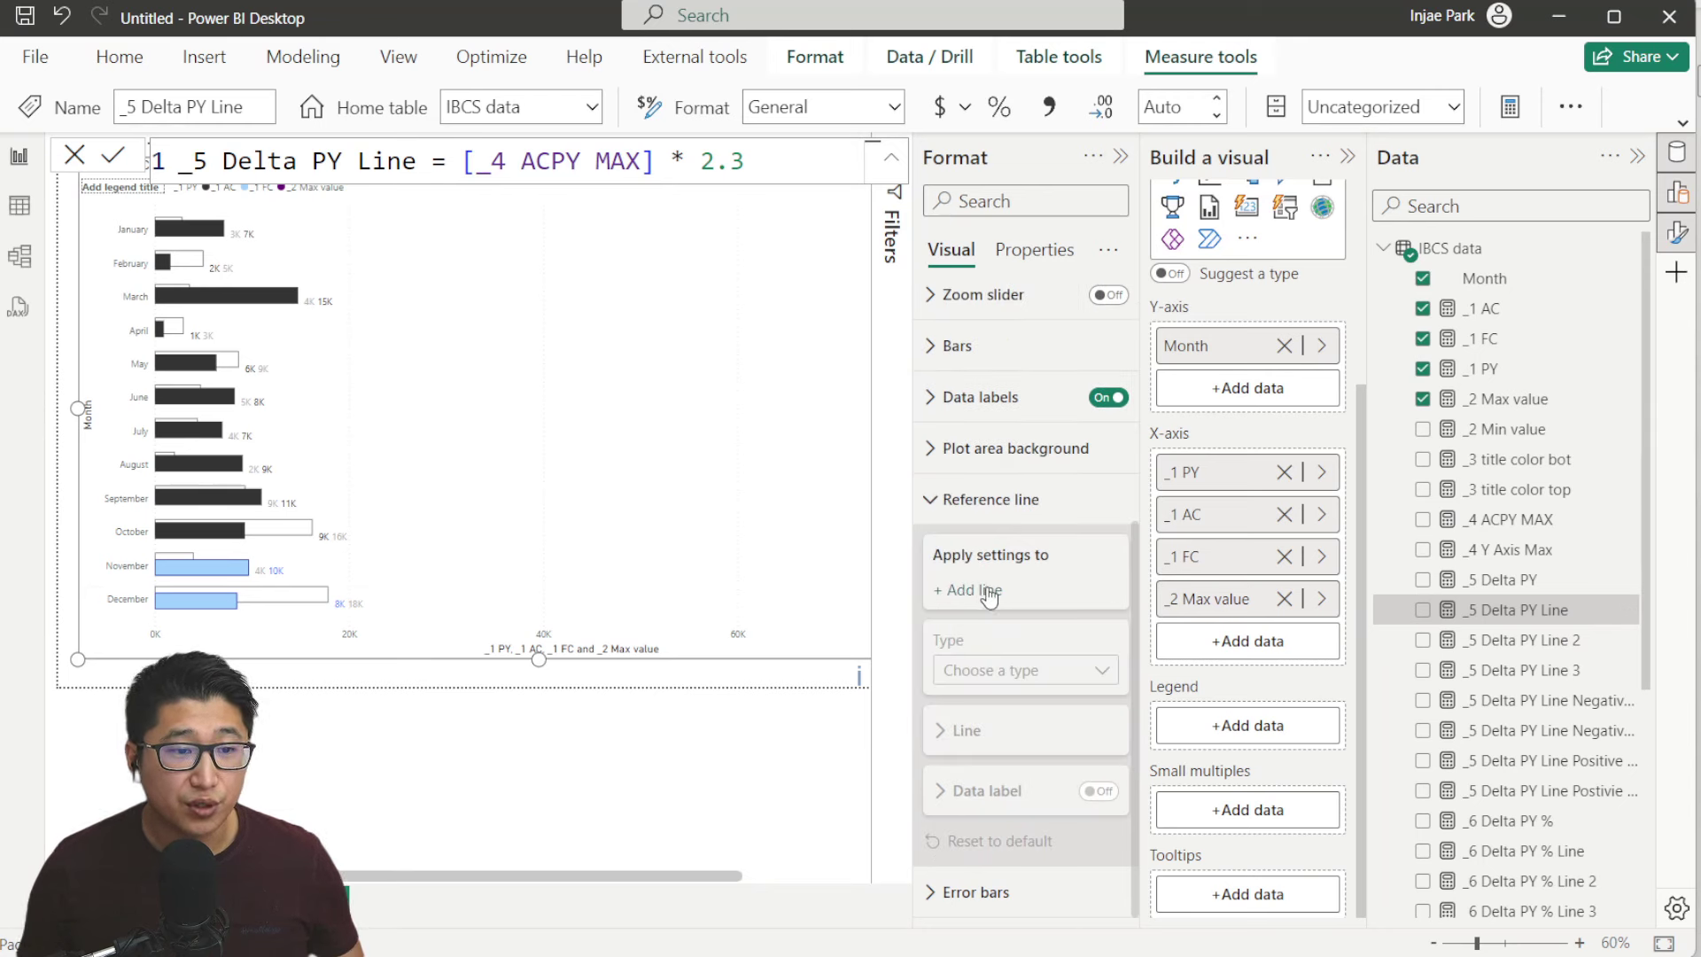
pyautogui.click(979, 590)
pyautogui.click(1038, 709)
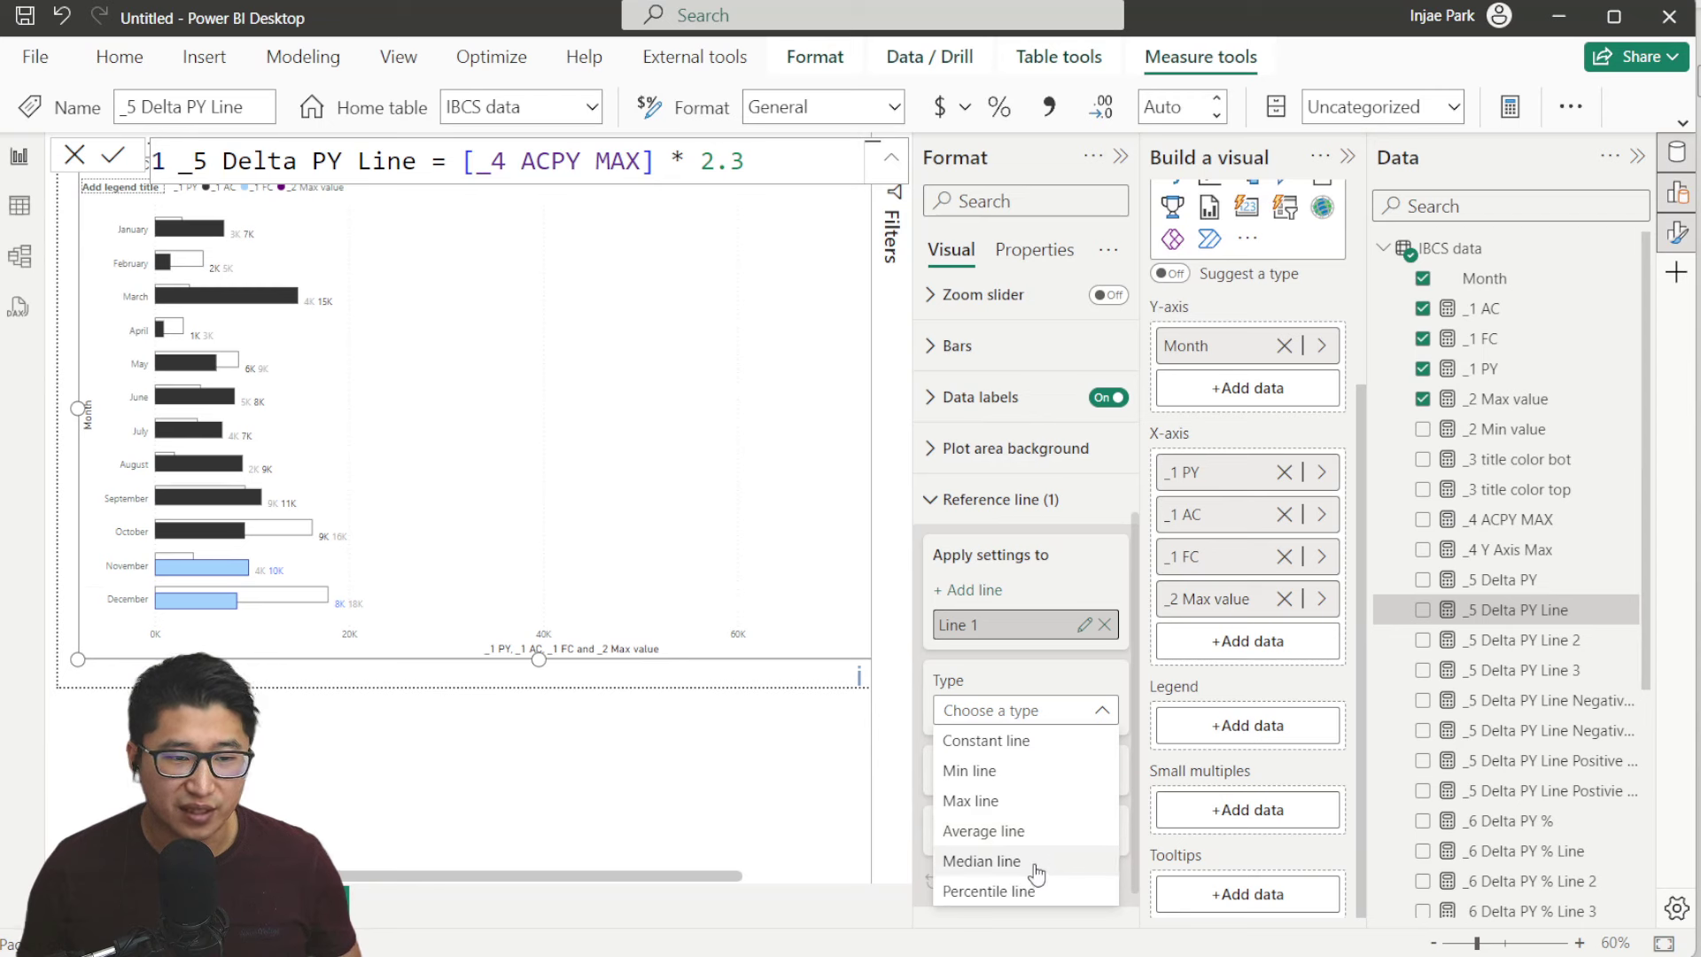
pyautogui.click(1065, 802)
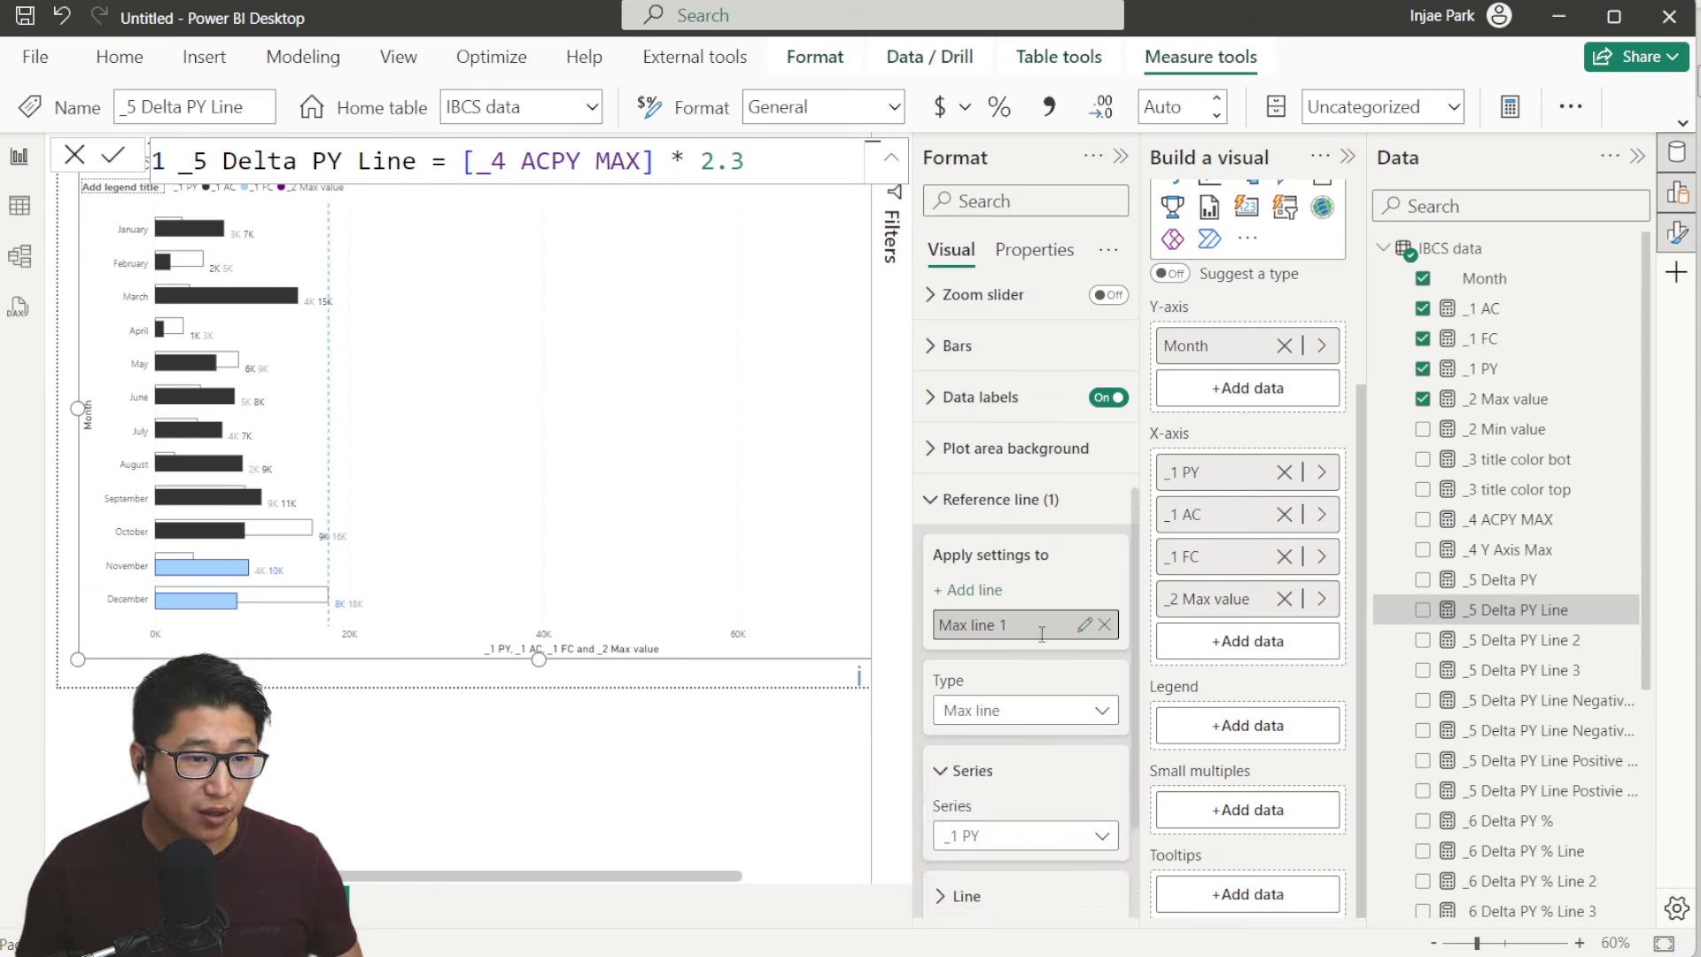
# Clear the name of the Max line 1 reference line and bring up the special symbols for its new name
pyautogui.click(1082, 625)
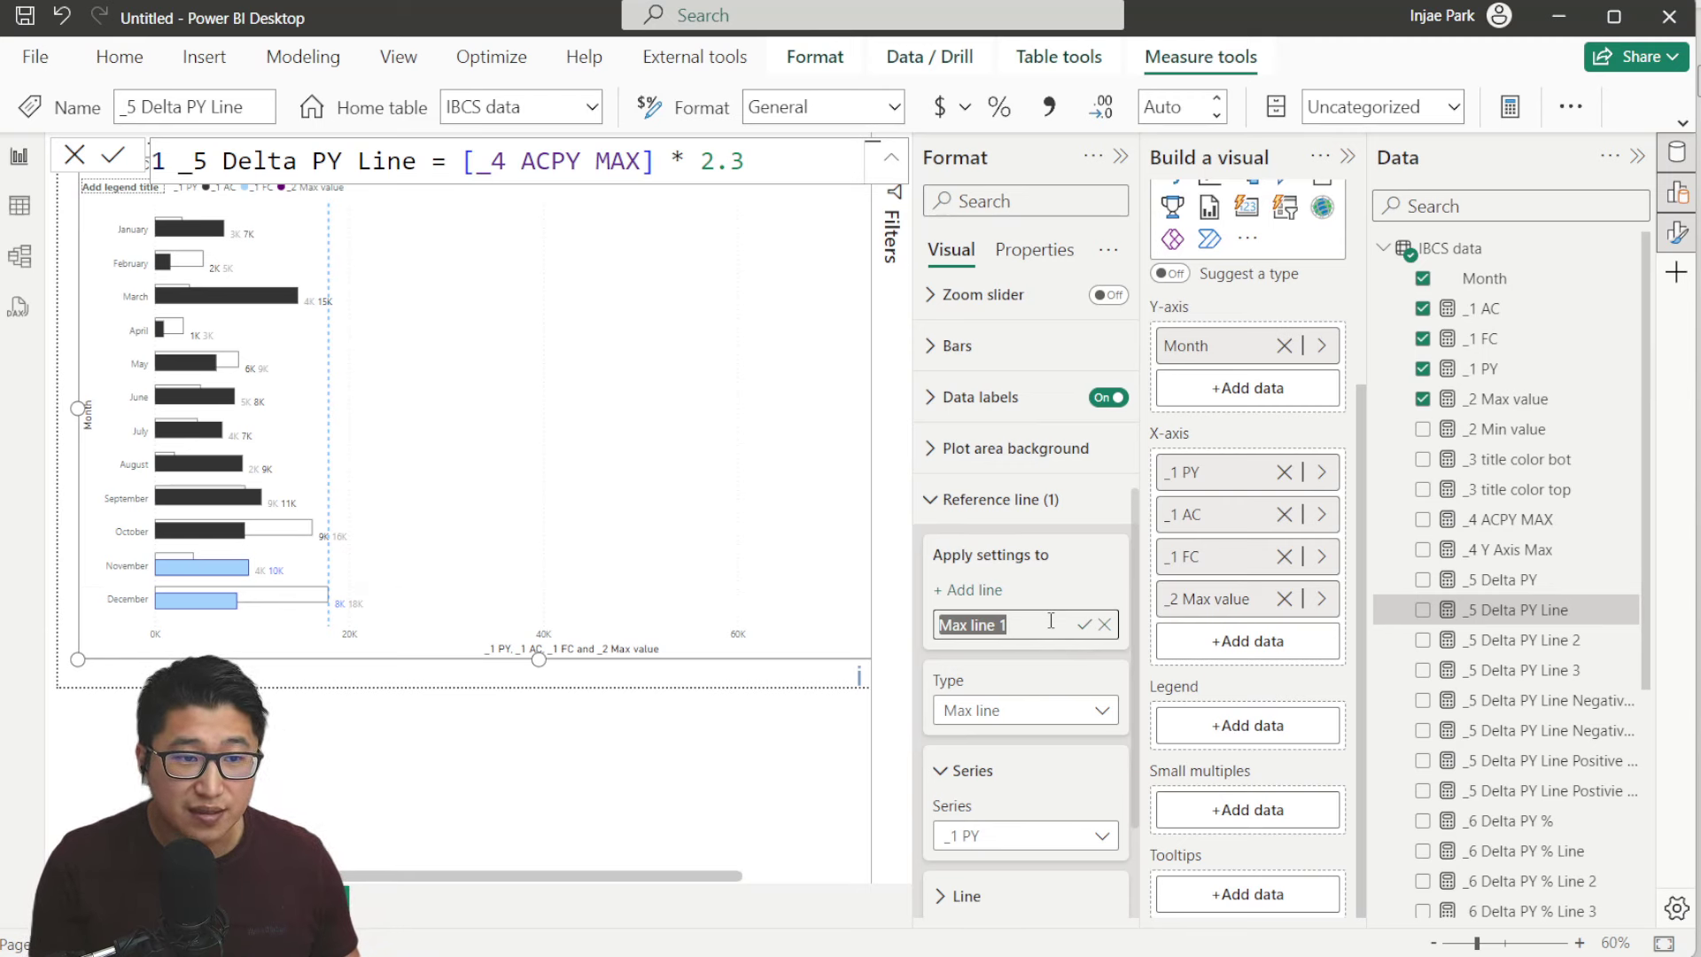
pyautogui.press('super+period')
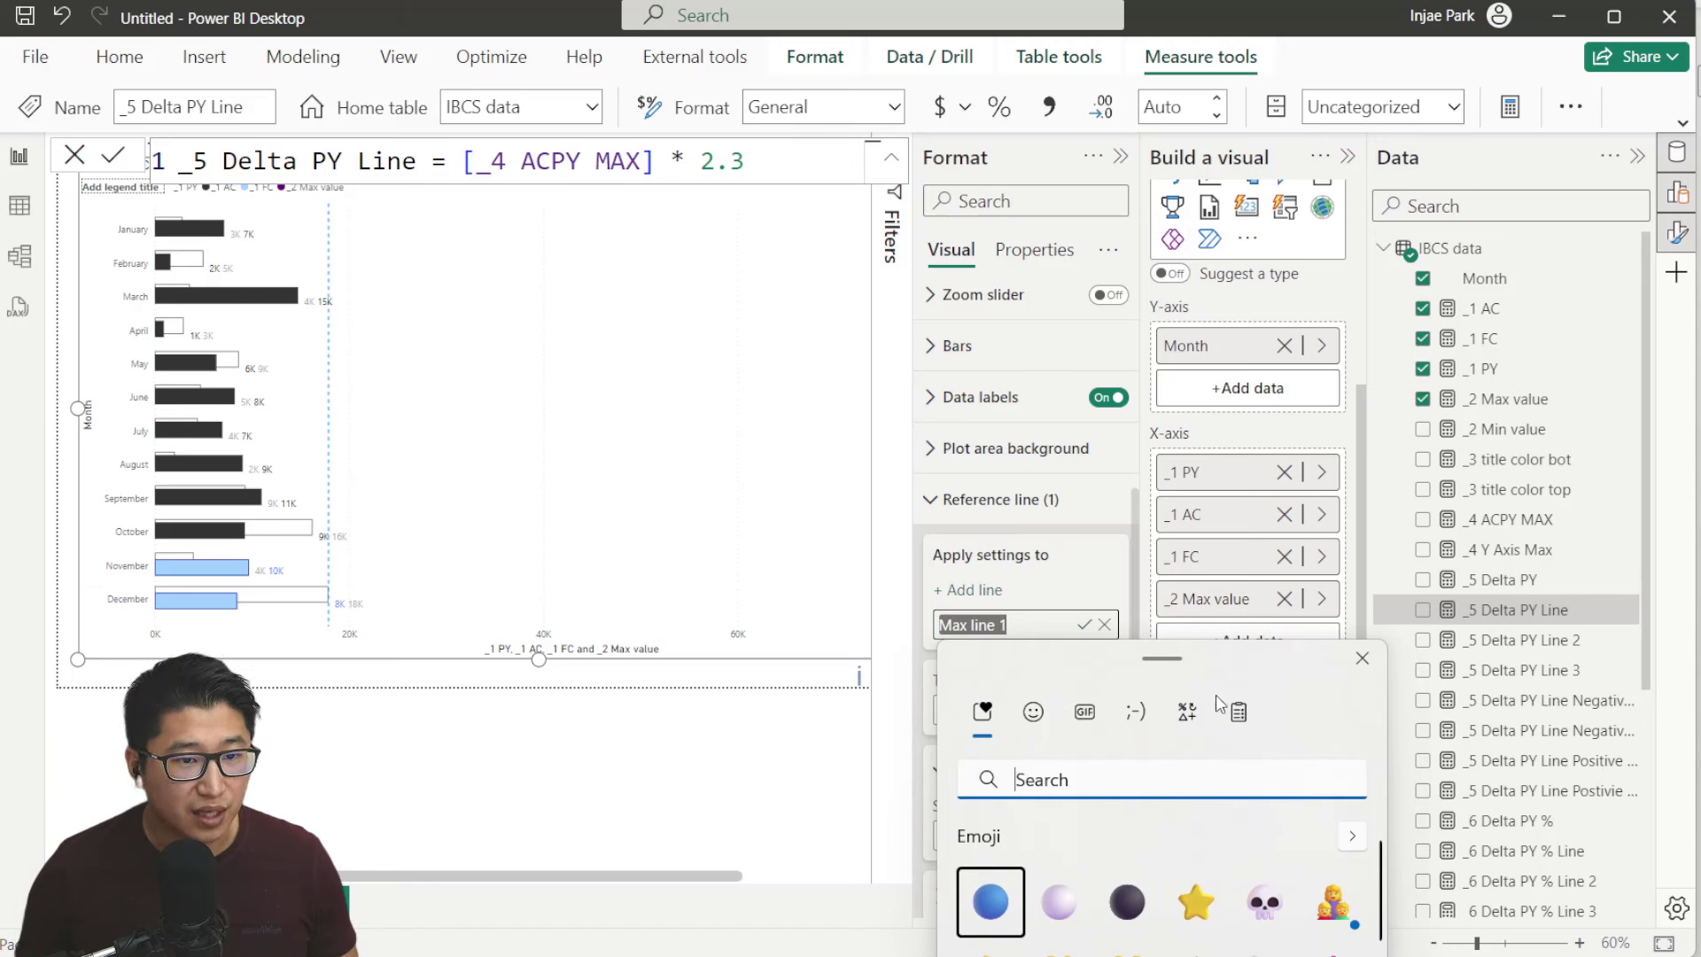
pyautogui.click(1362, 659)
pyautogui.scroll(-2, 1077, 432)
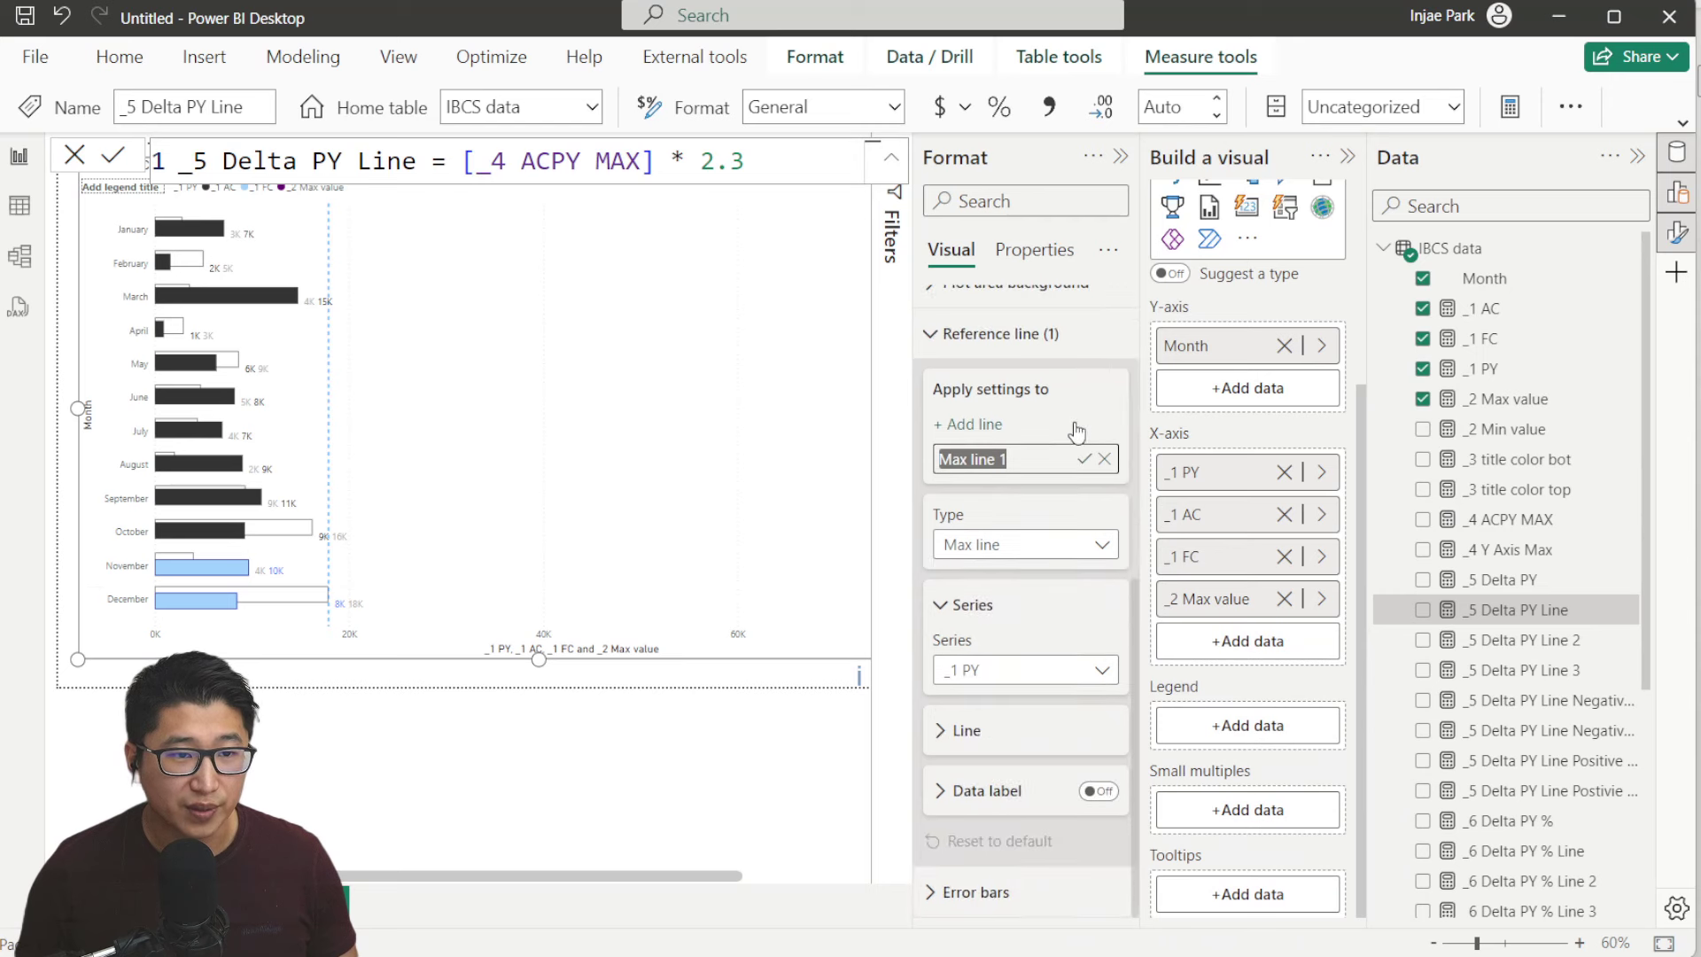
pyautogui.press('BackSpace')
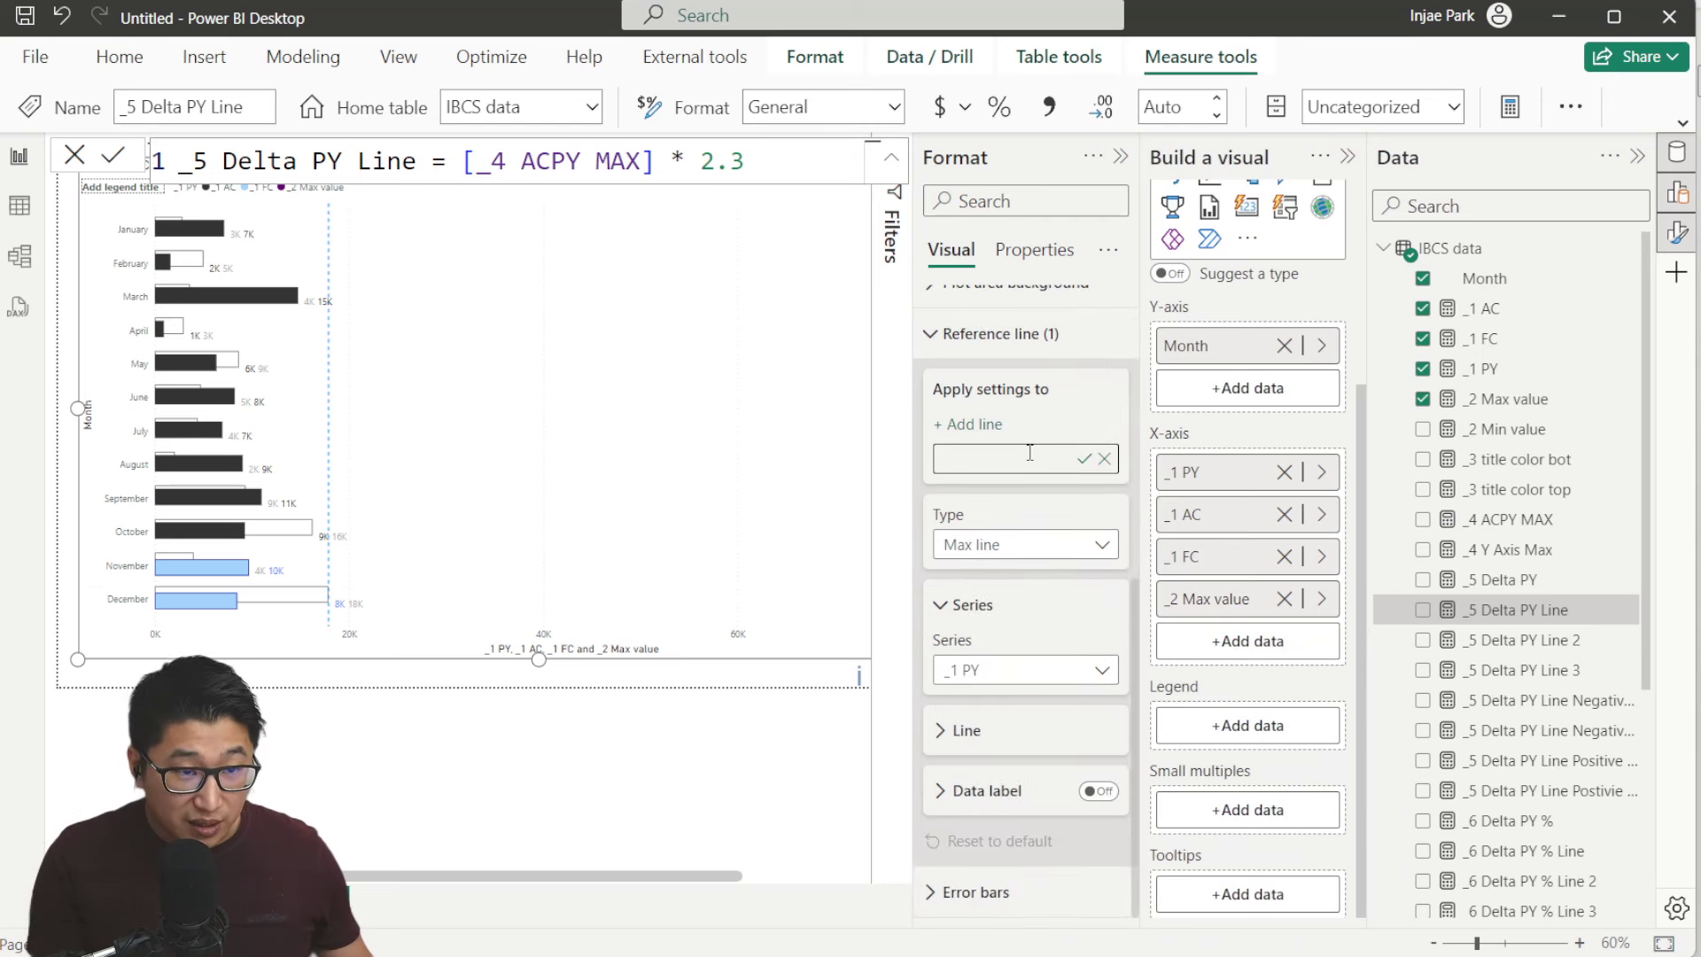
pyautogui.press('super+period')
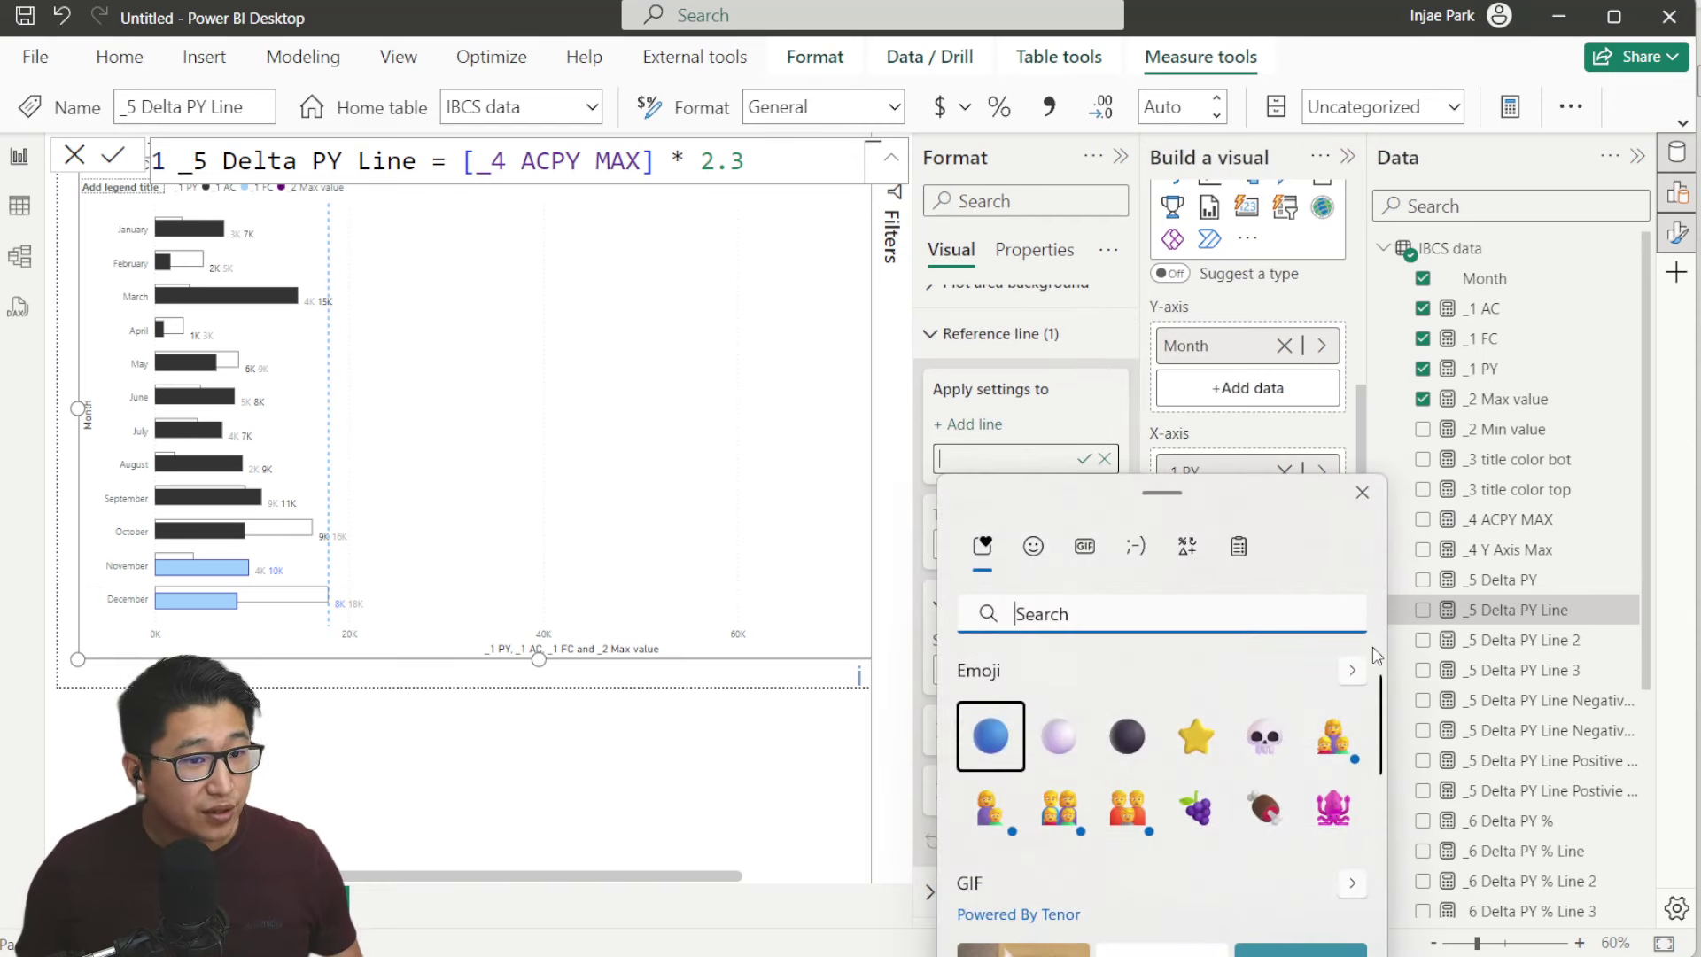
pyautogui.click(1188, 547)
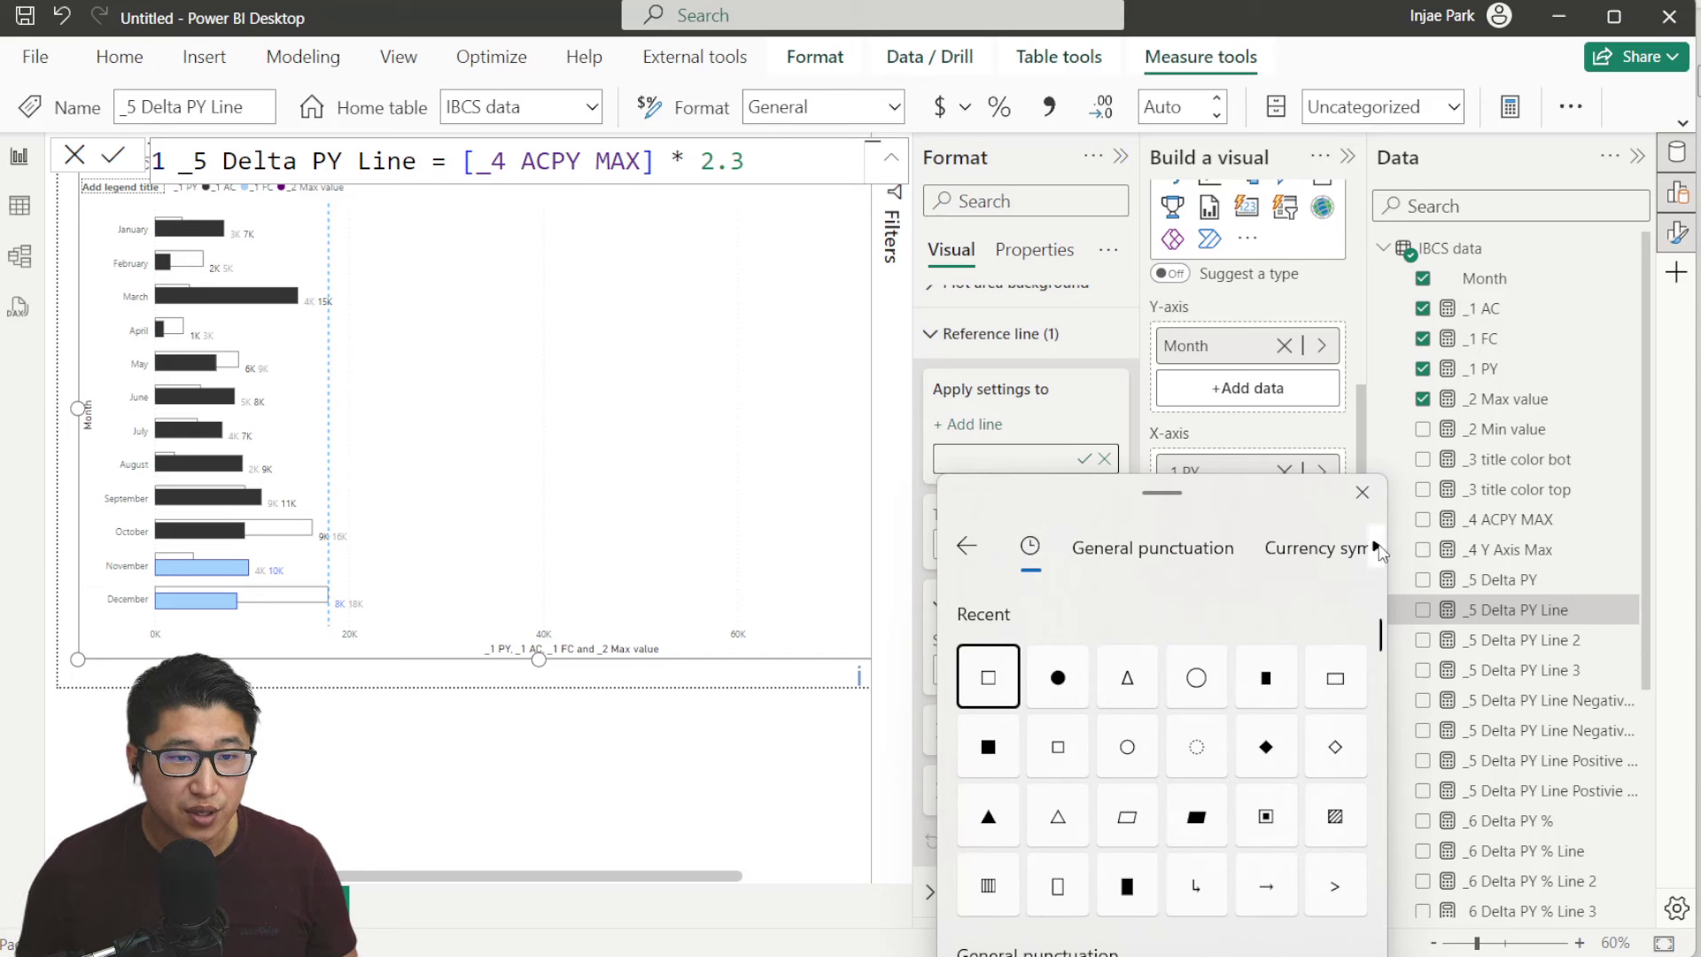
# Browse the symbol categories for a delta character, and return to the recently used symbols
pyautogui.click(1377, 547)
pyautogui.click(1148, 549)
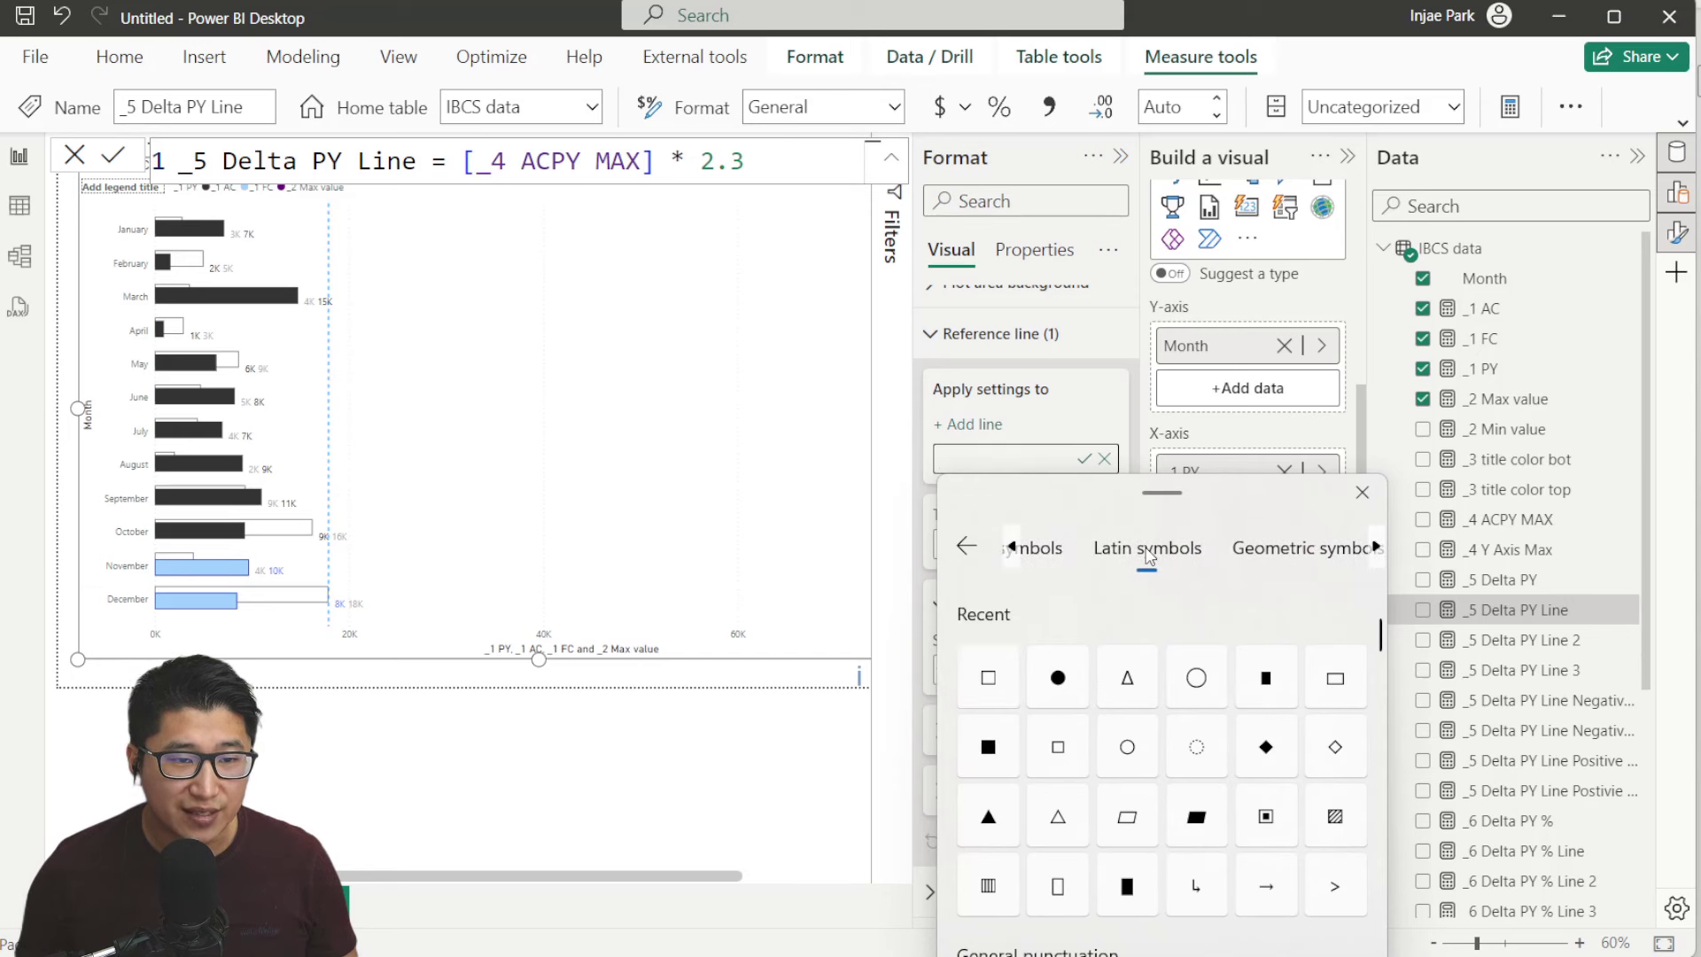
pyautogui.scroll(-5, 1237, 721)
pyautogui.scroll(-15, 1241, 747)
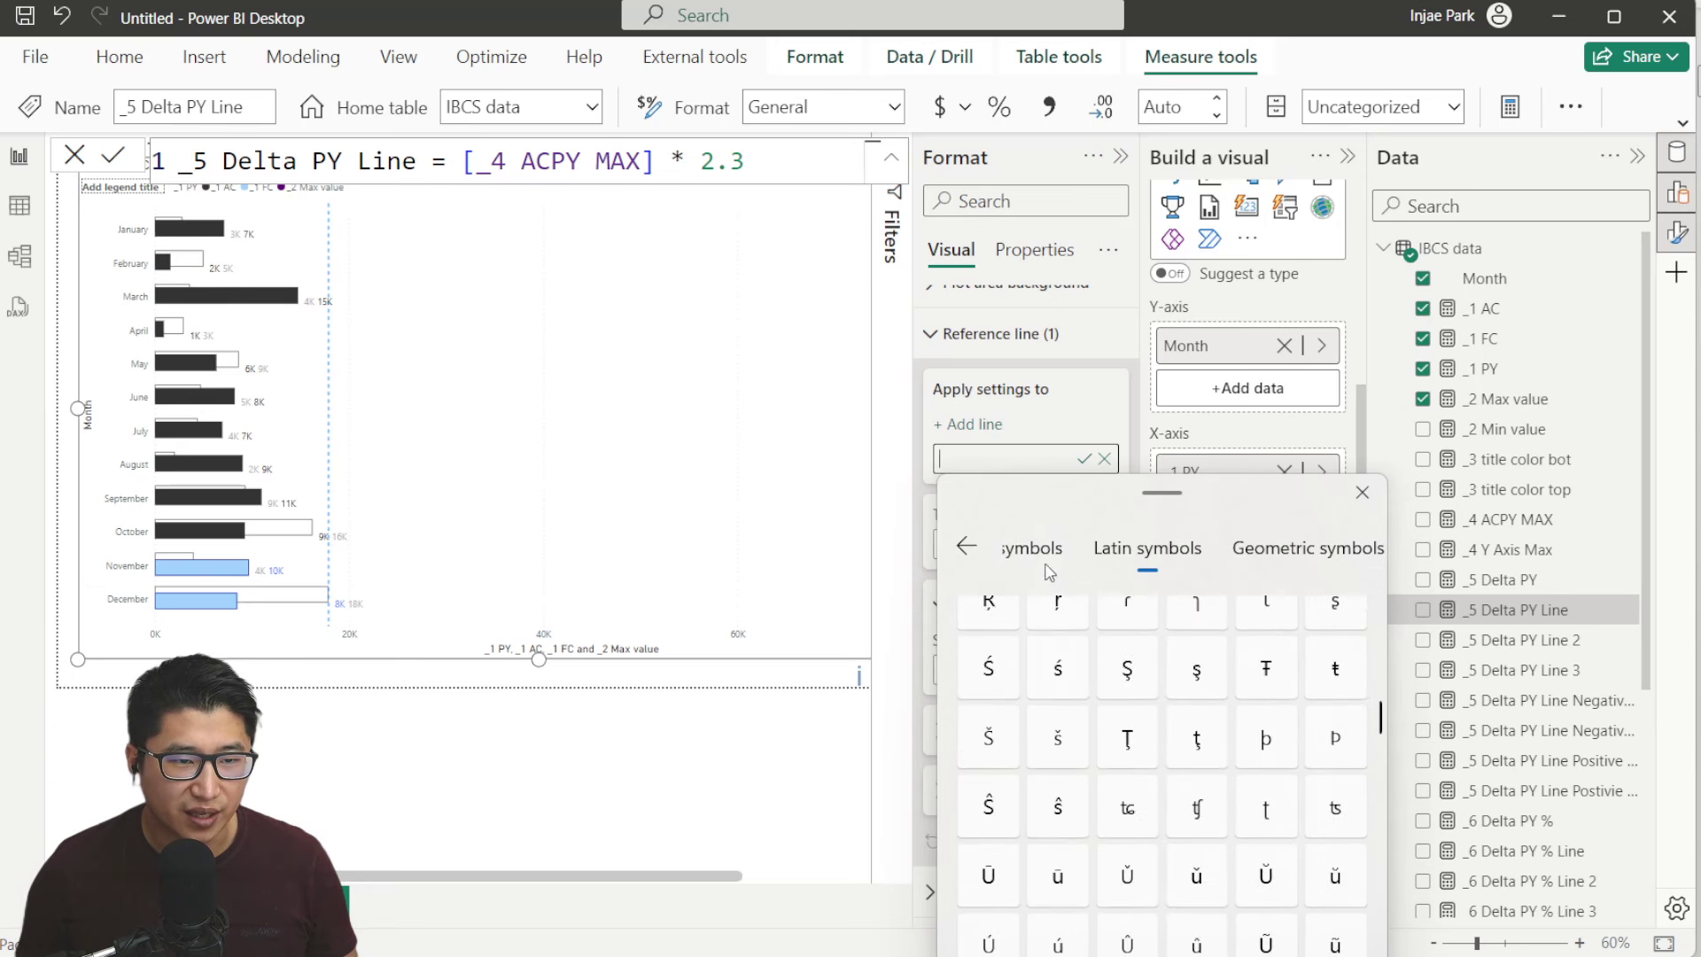
pyautogui.click(1010, 549)
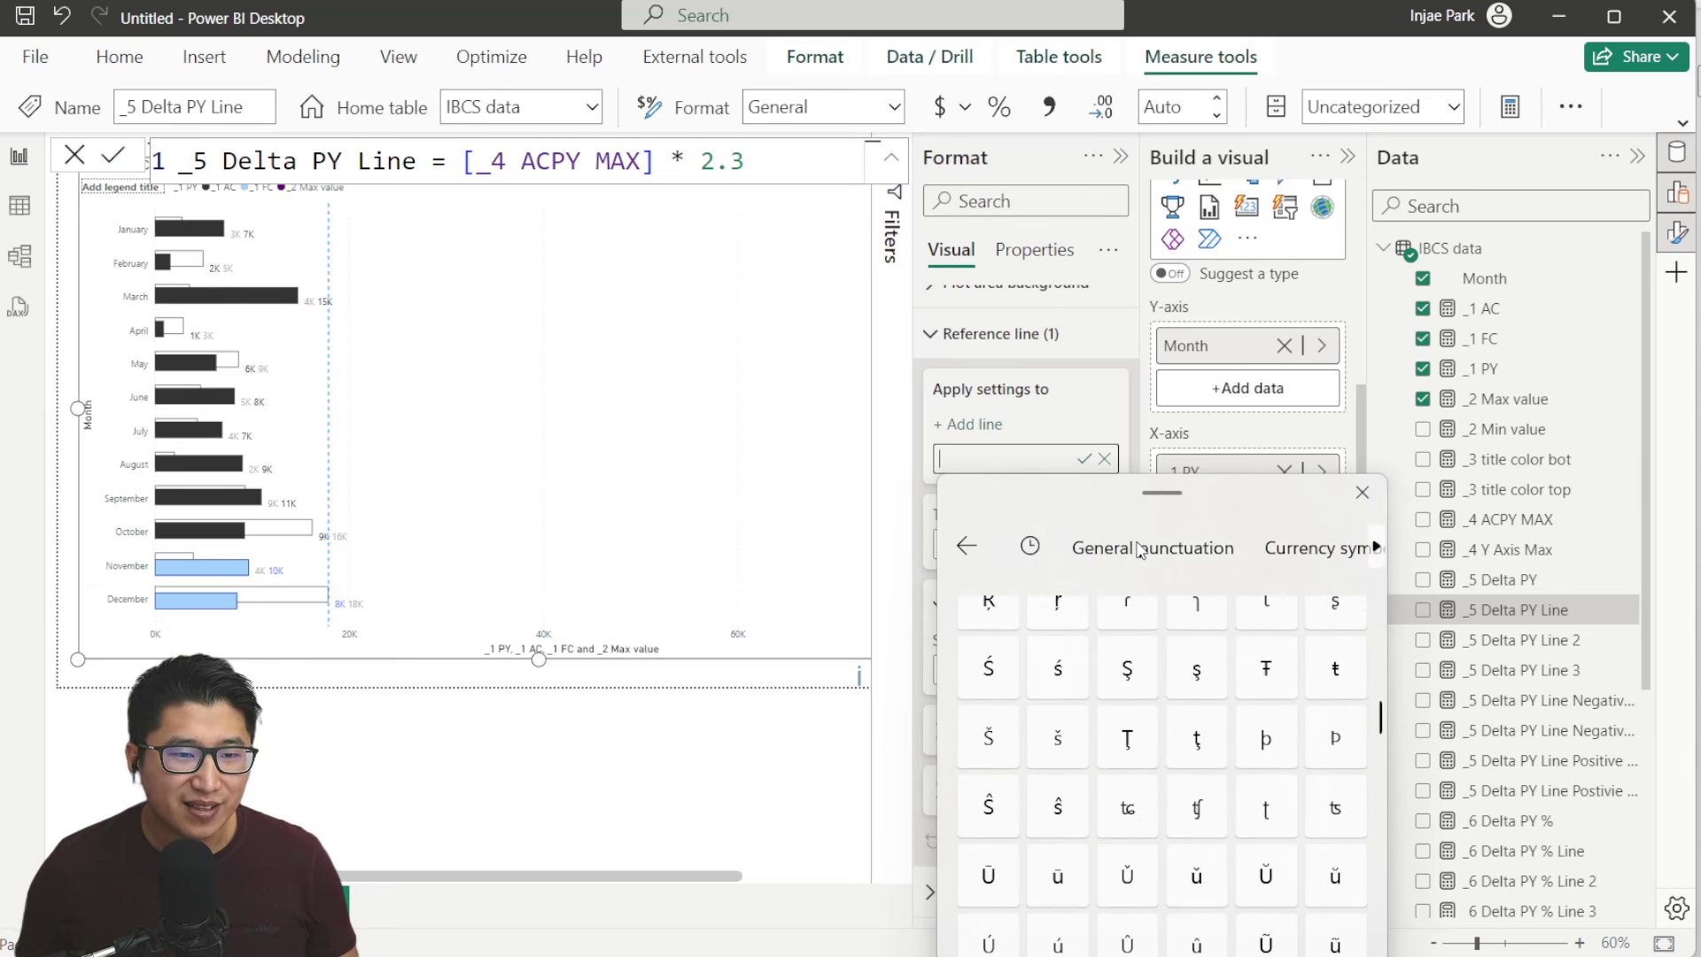
pyautogui.click(1106, 549)
pyautogui.click(1030, 545)
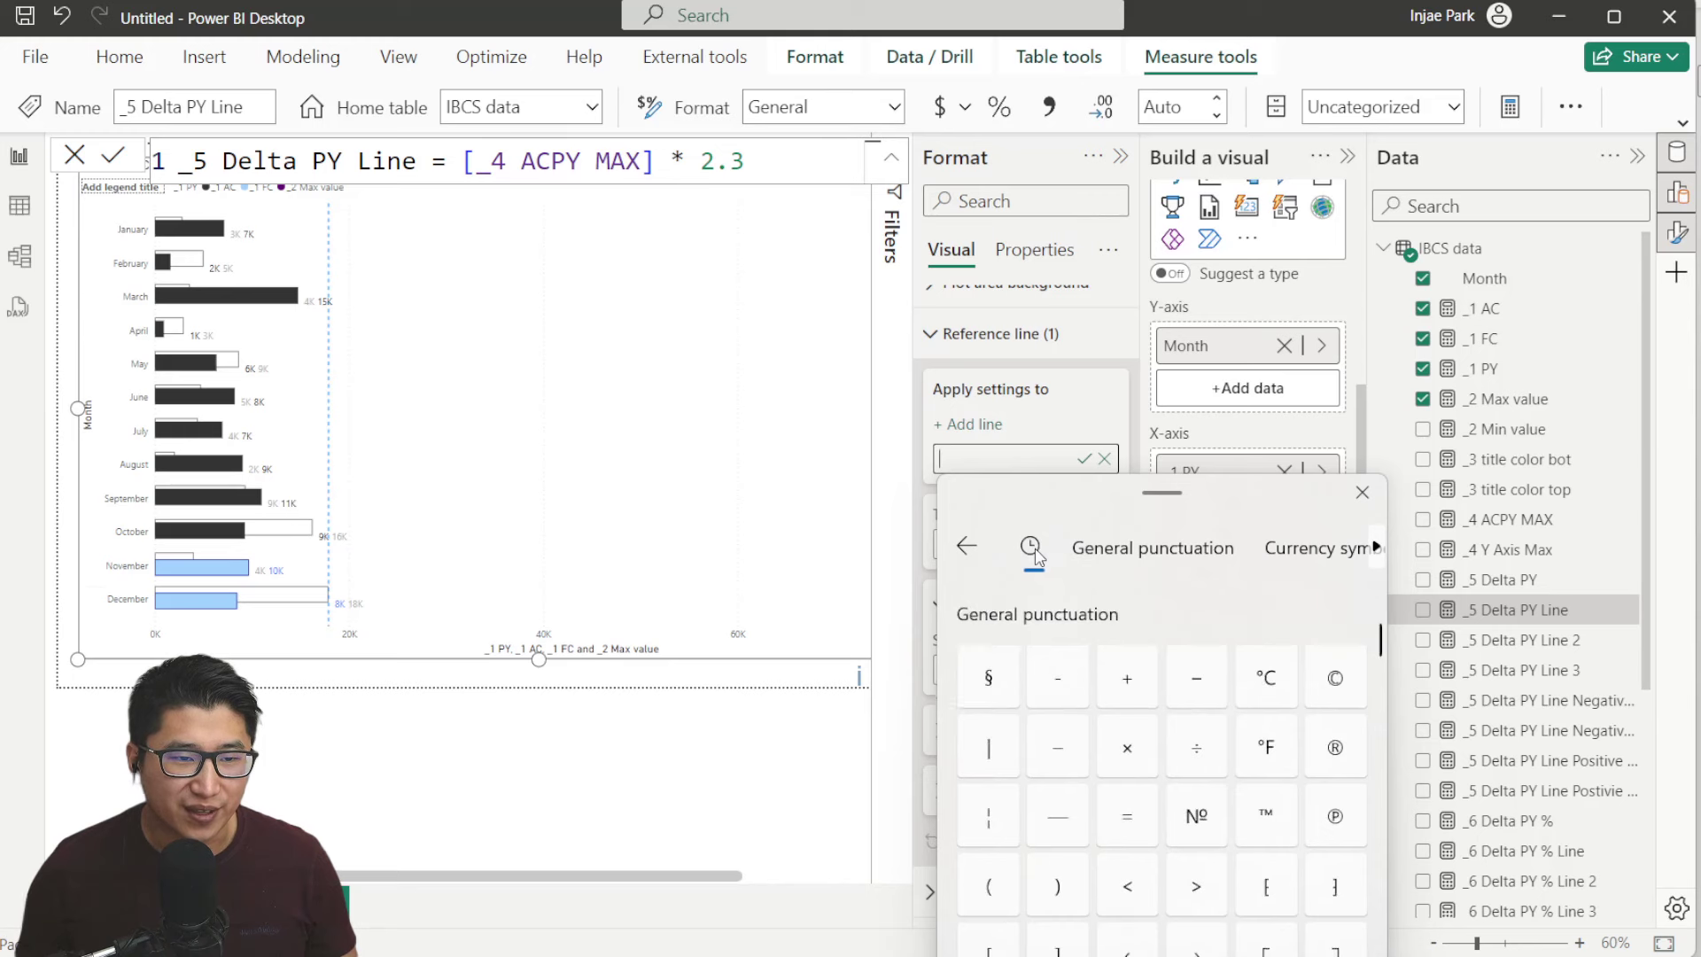
# Name the reference line ΔPY, using the recently used delta symbol
pyautogui.click(1127, 678)
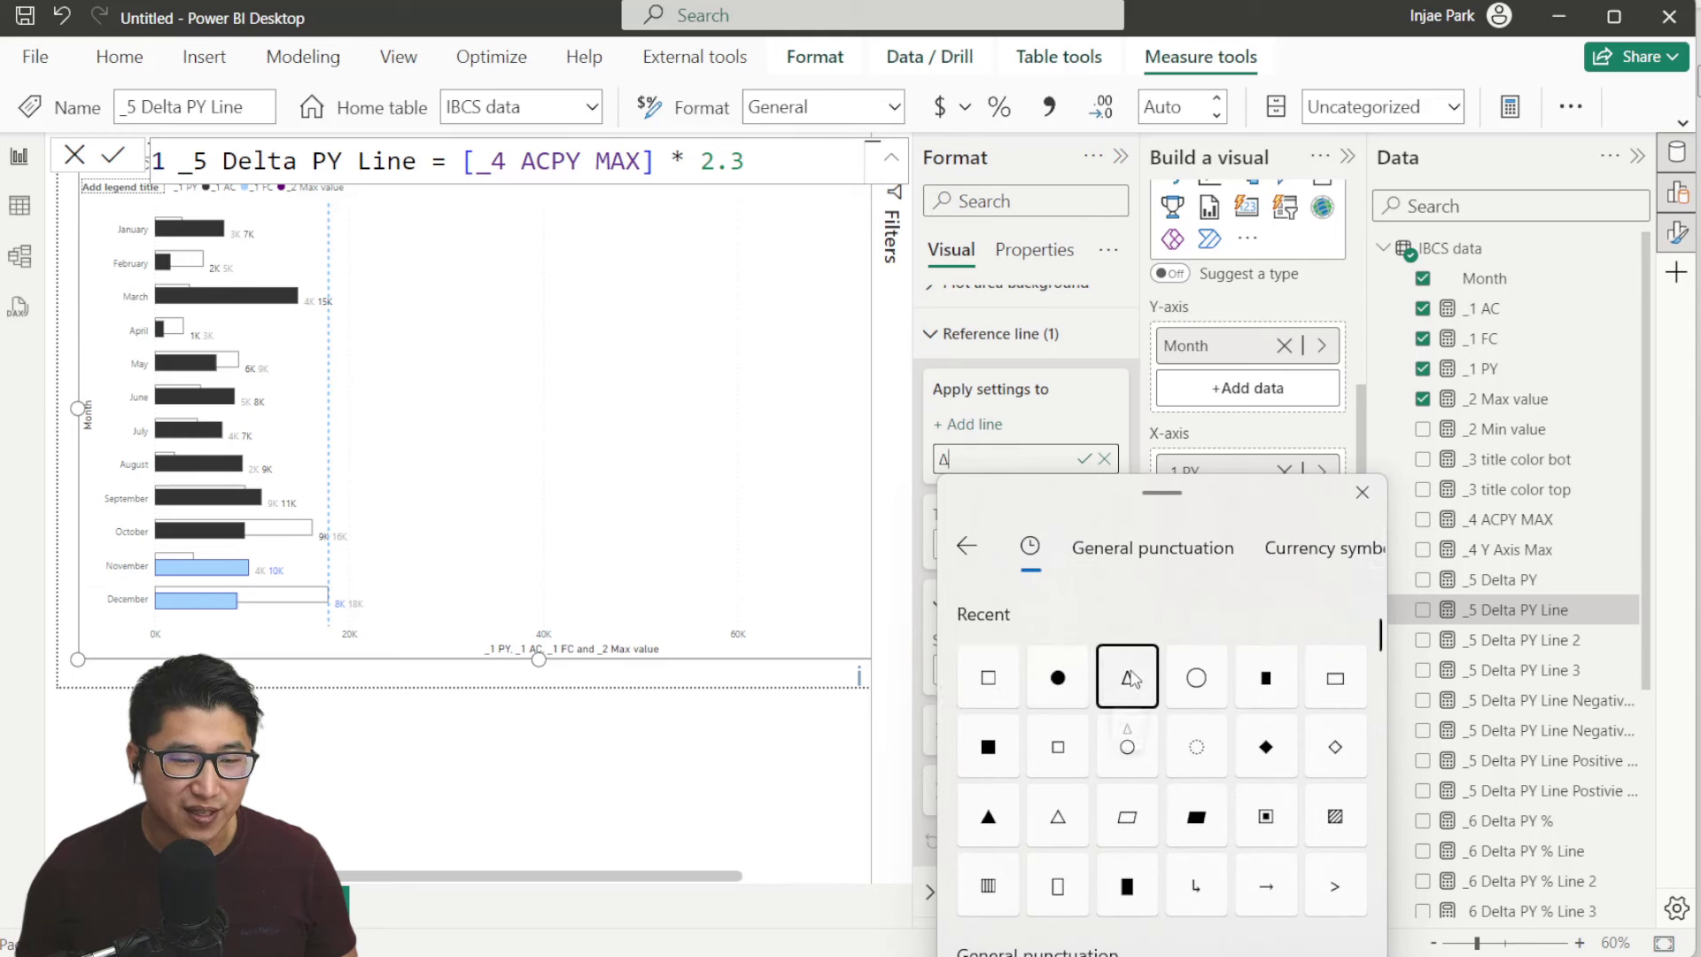
pyautogui.click(961, 456)
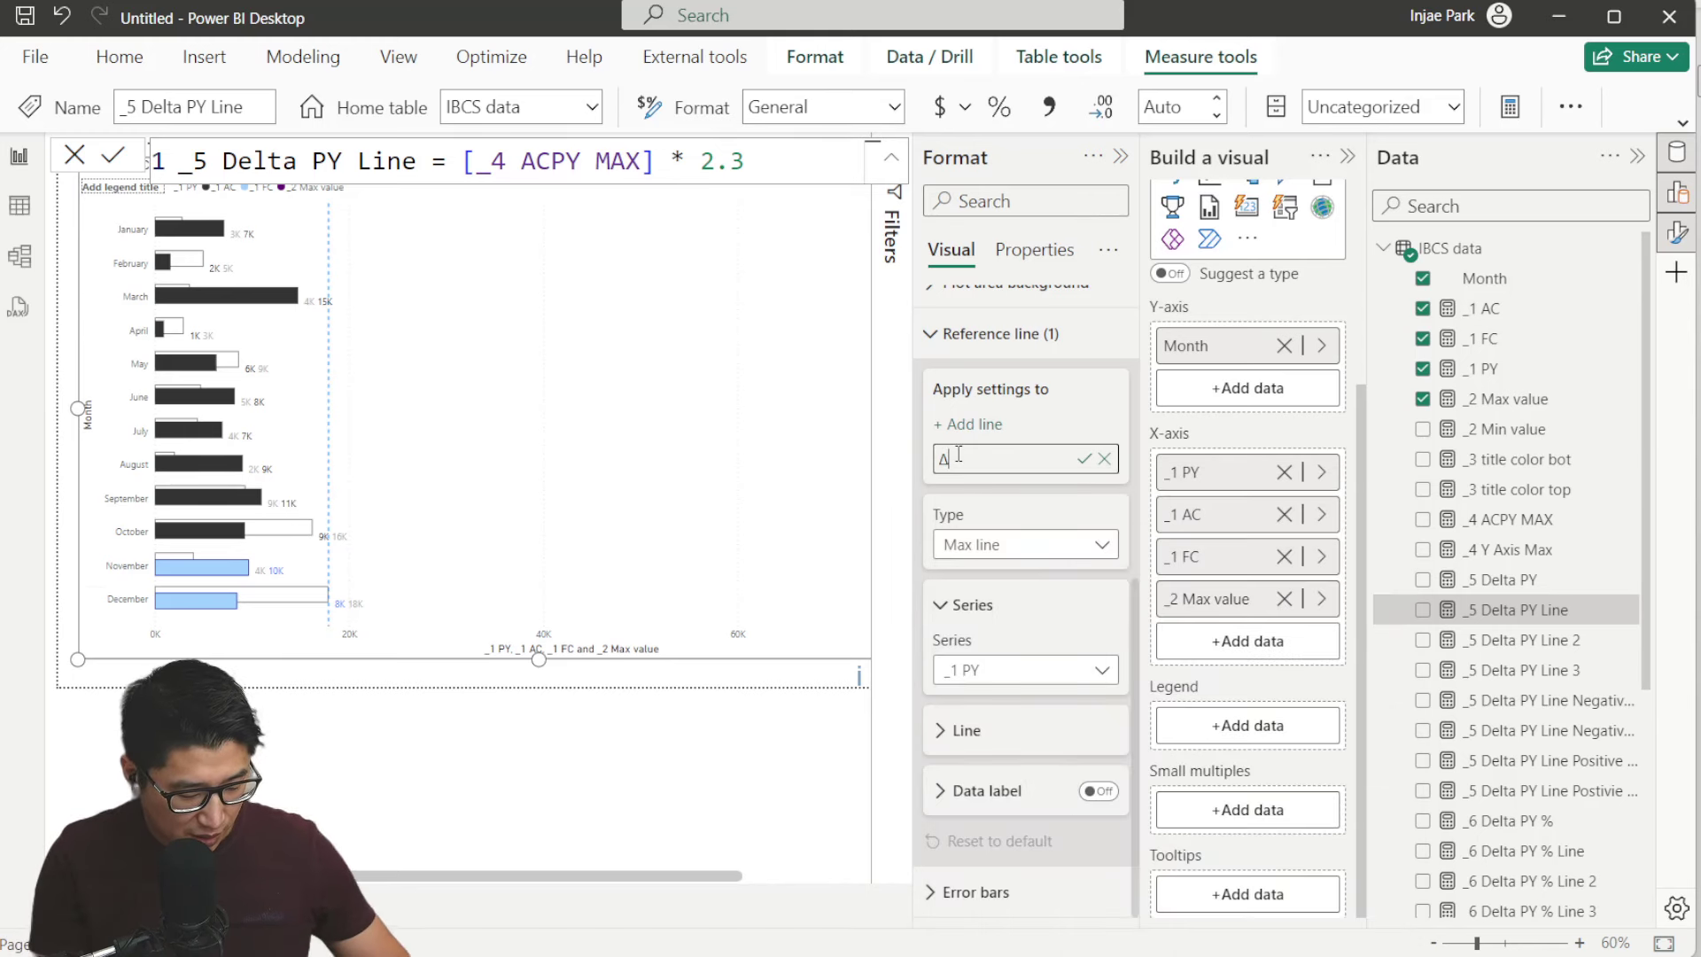
pyautogui.write('PY')
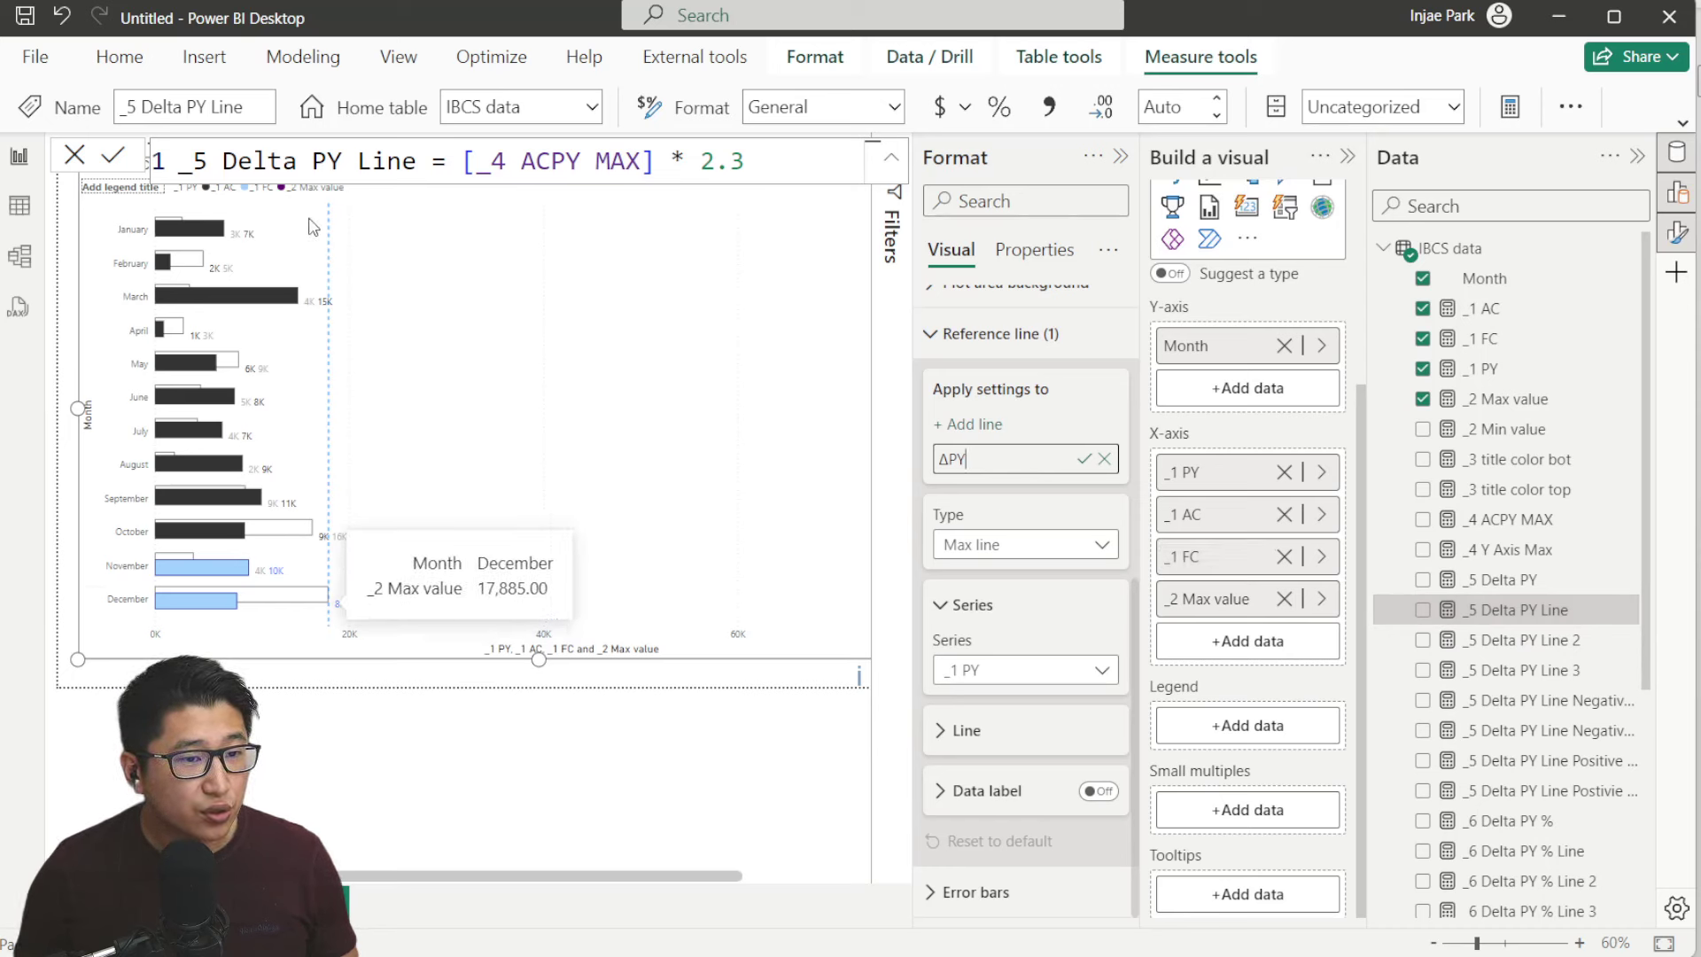
# Add the _5 Delta PY Line measure to the chart's X-axis and base the ΔPY reference line on that series
pyautogui.click(1021, 671)
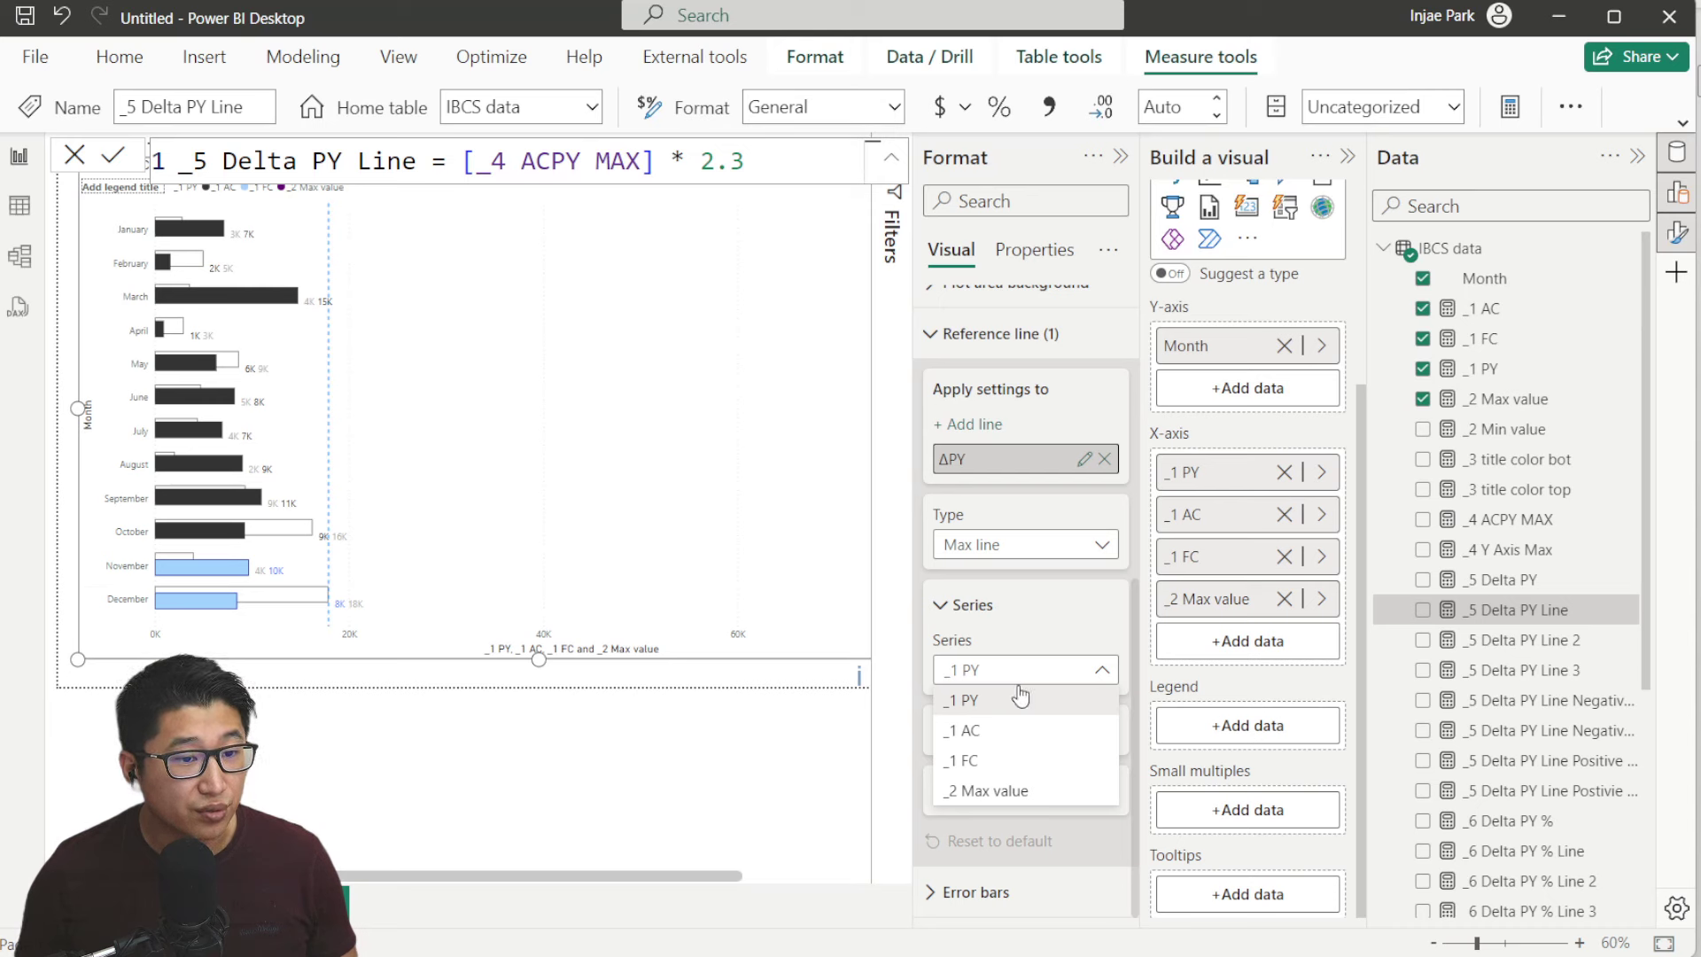
pyautogui.moveTo(1582, 622); pyautogui.dragTo(1242, 643)
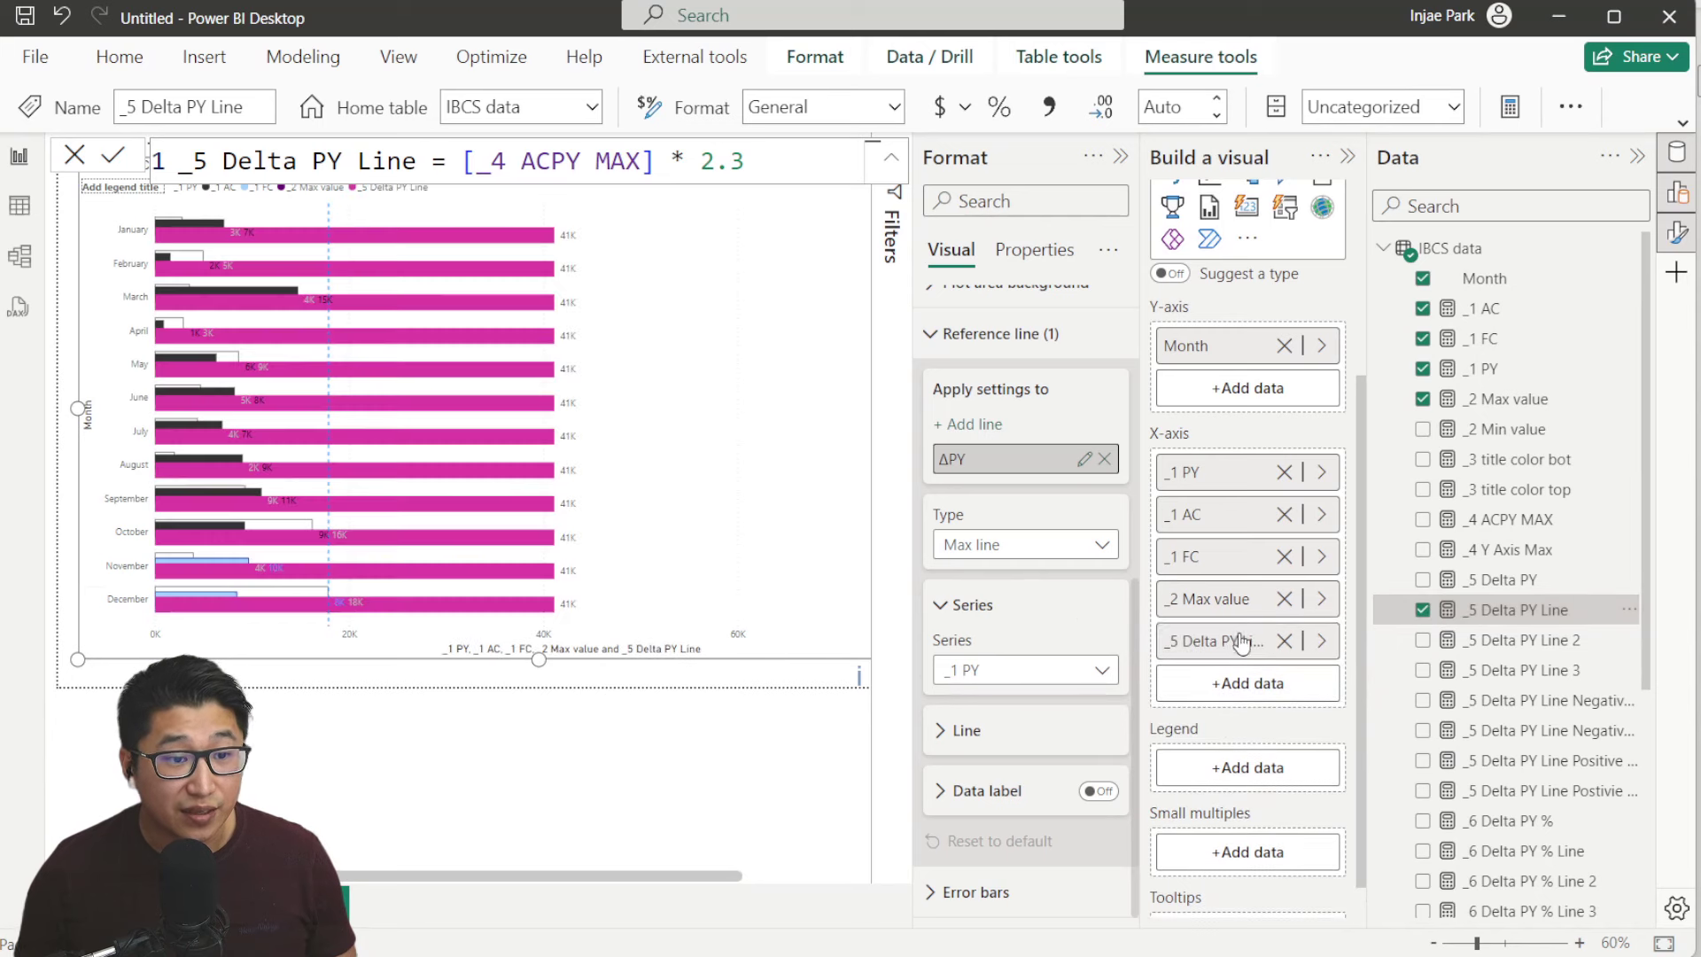
pyautogui.click(1042, 671)
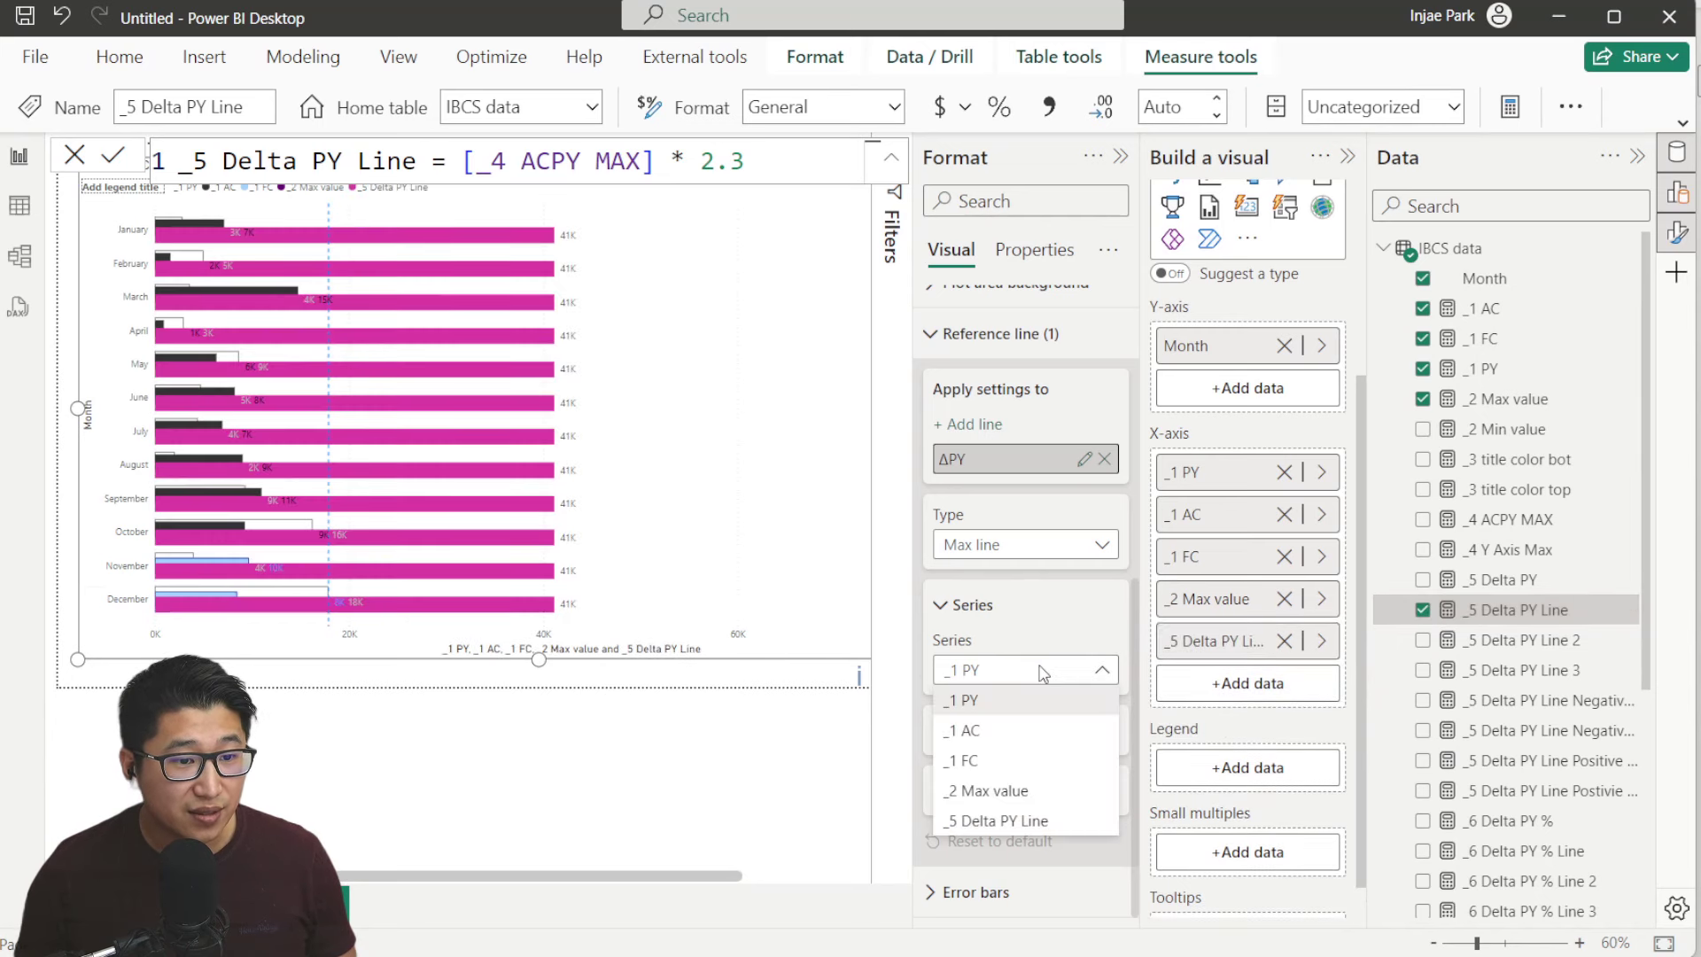
pyautogui.click(1030, 822)
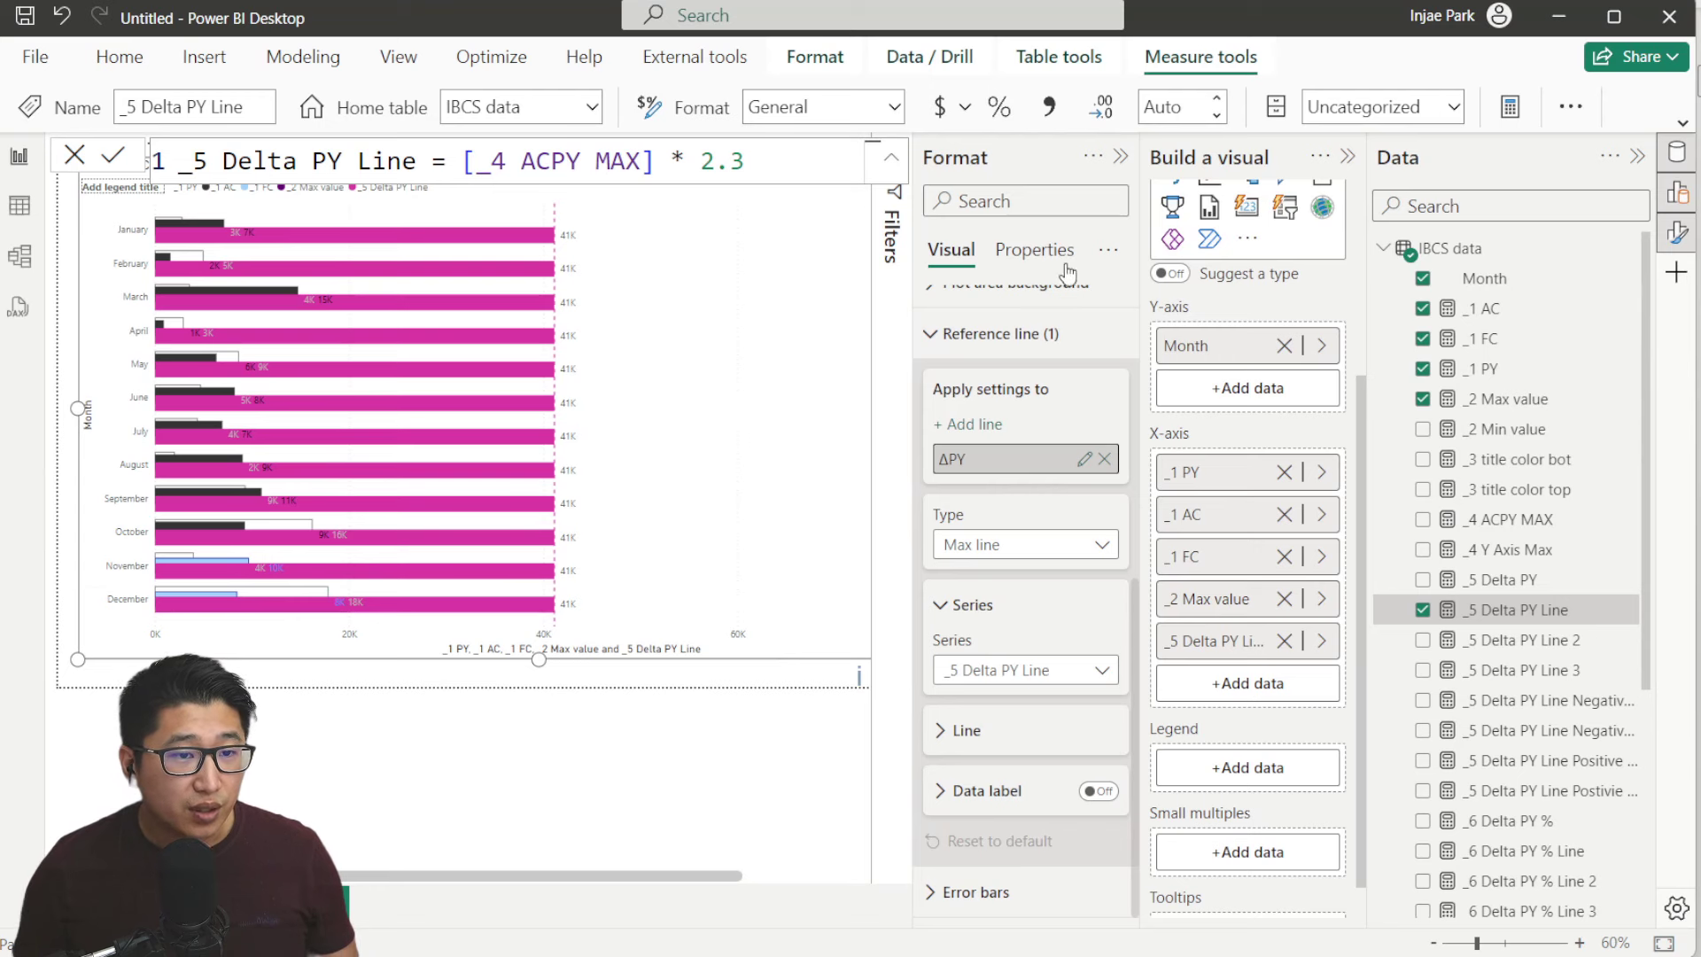
# Format the ΔPY reference line with a light grey colour and a solid style
pyautogui.scroll(3, 1027, 372)
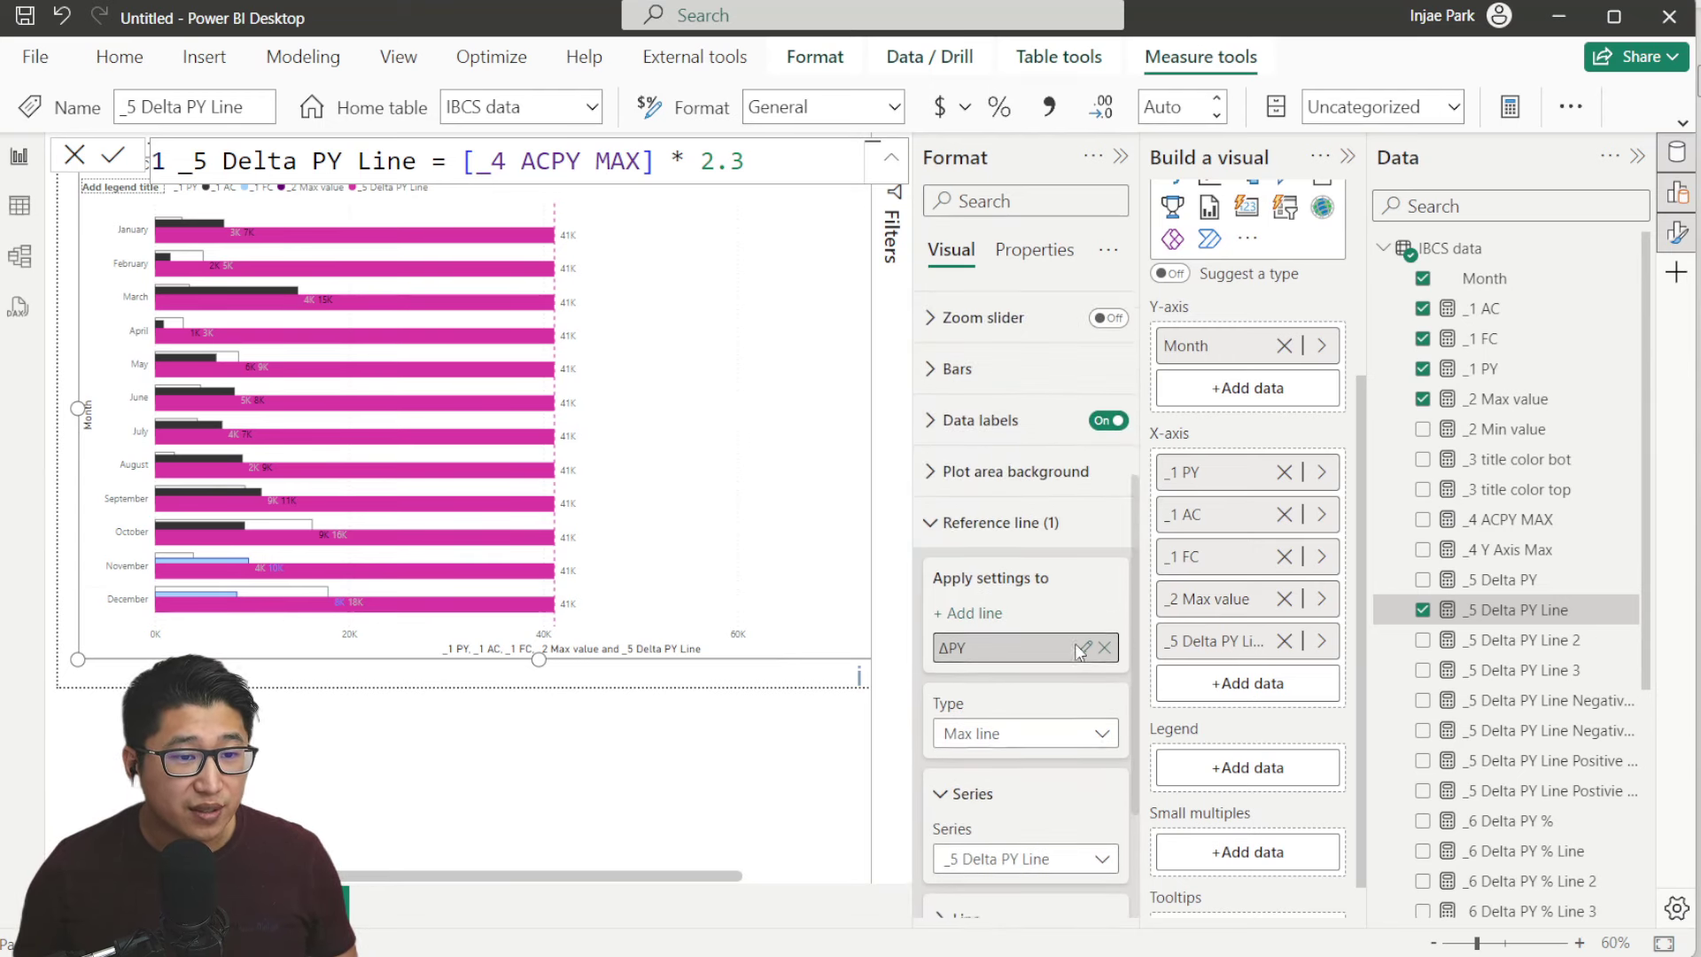
pyautogui.scroll(-2, 1076, 643)
pyautogui.click(999, 751)
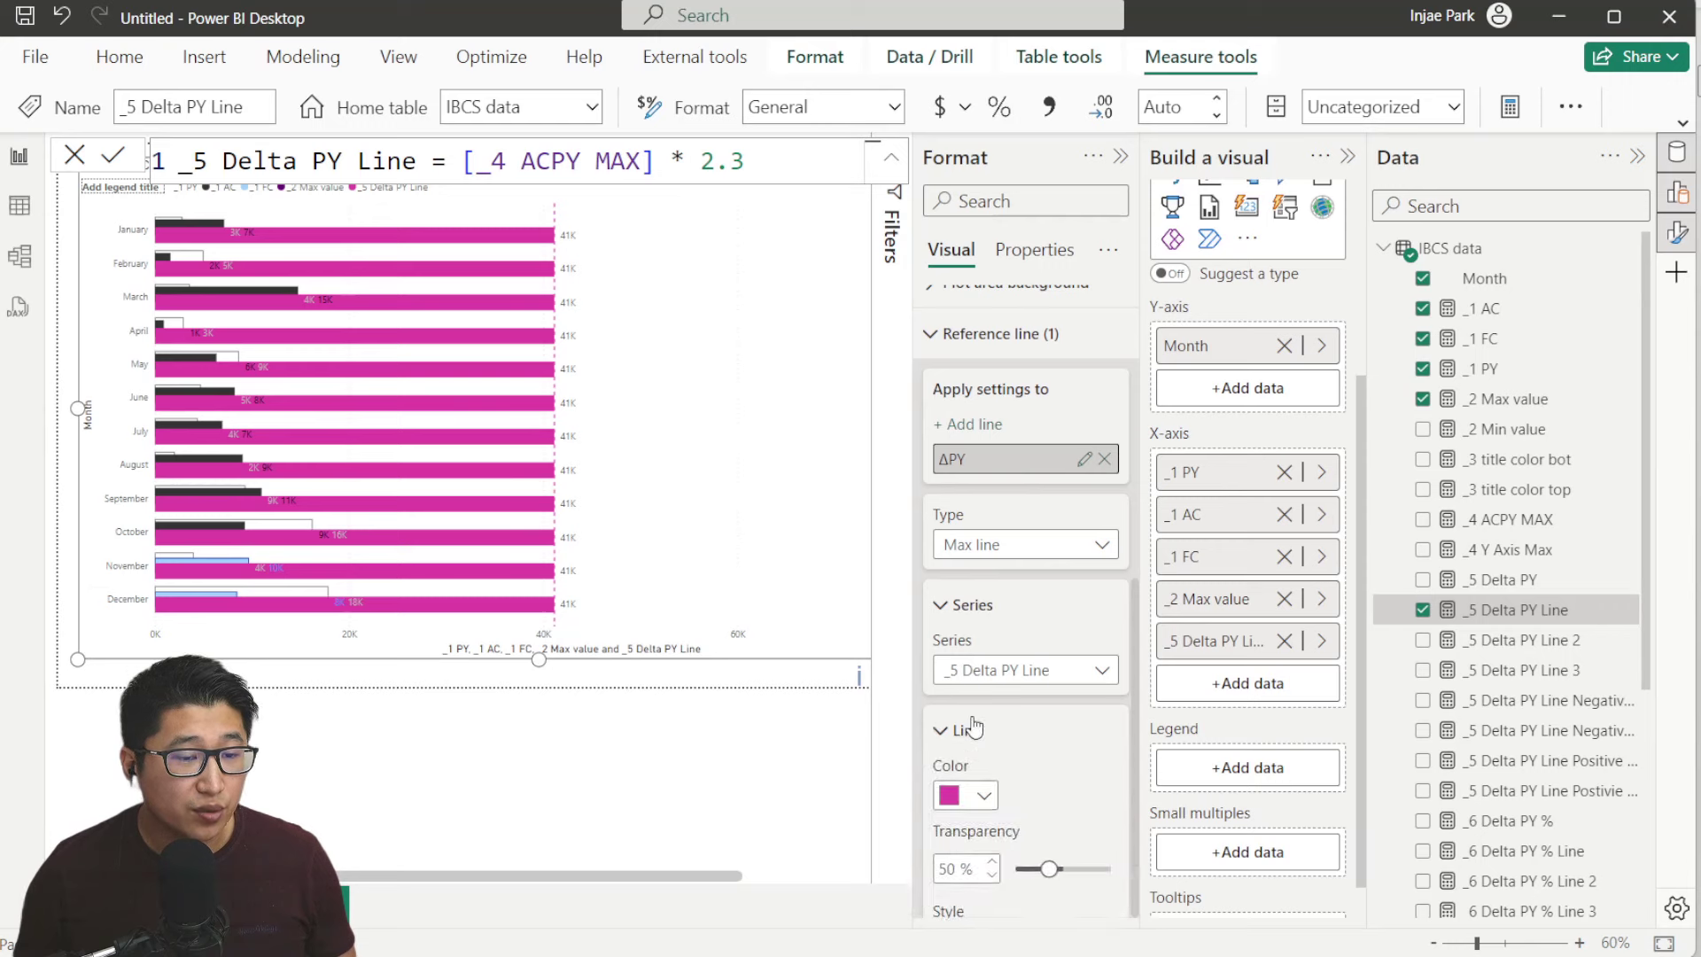
pyautogui.scroll(-1, 1001, 744)
pyautogui.click(983, 520)
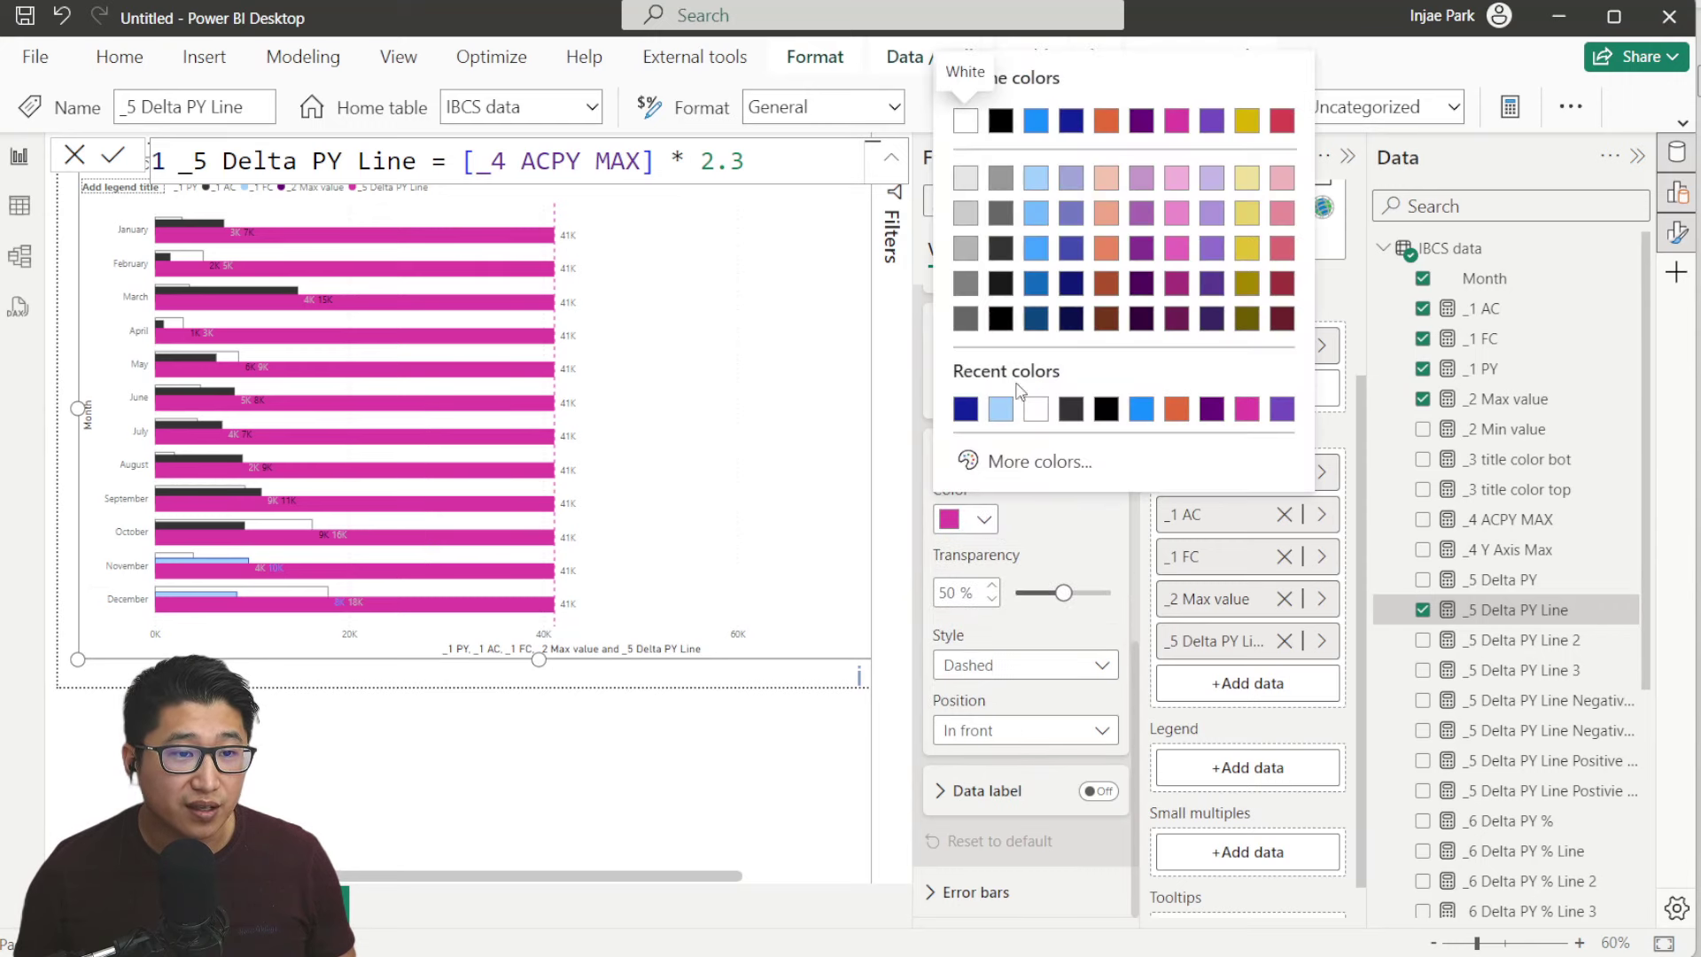
pyautogui.click(966, 245)
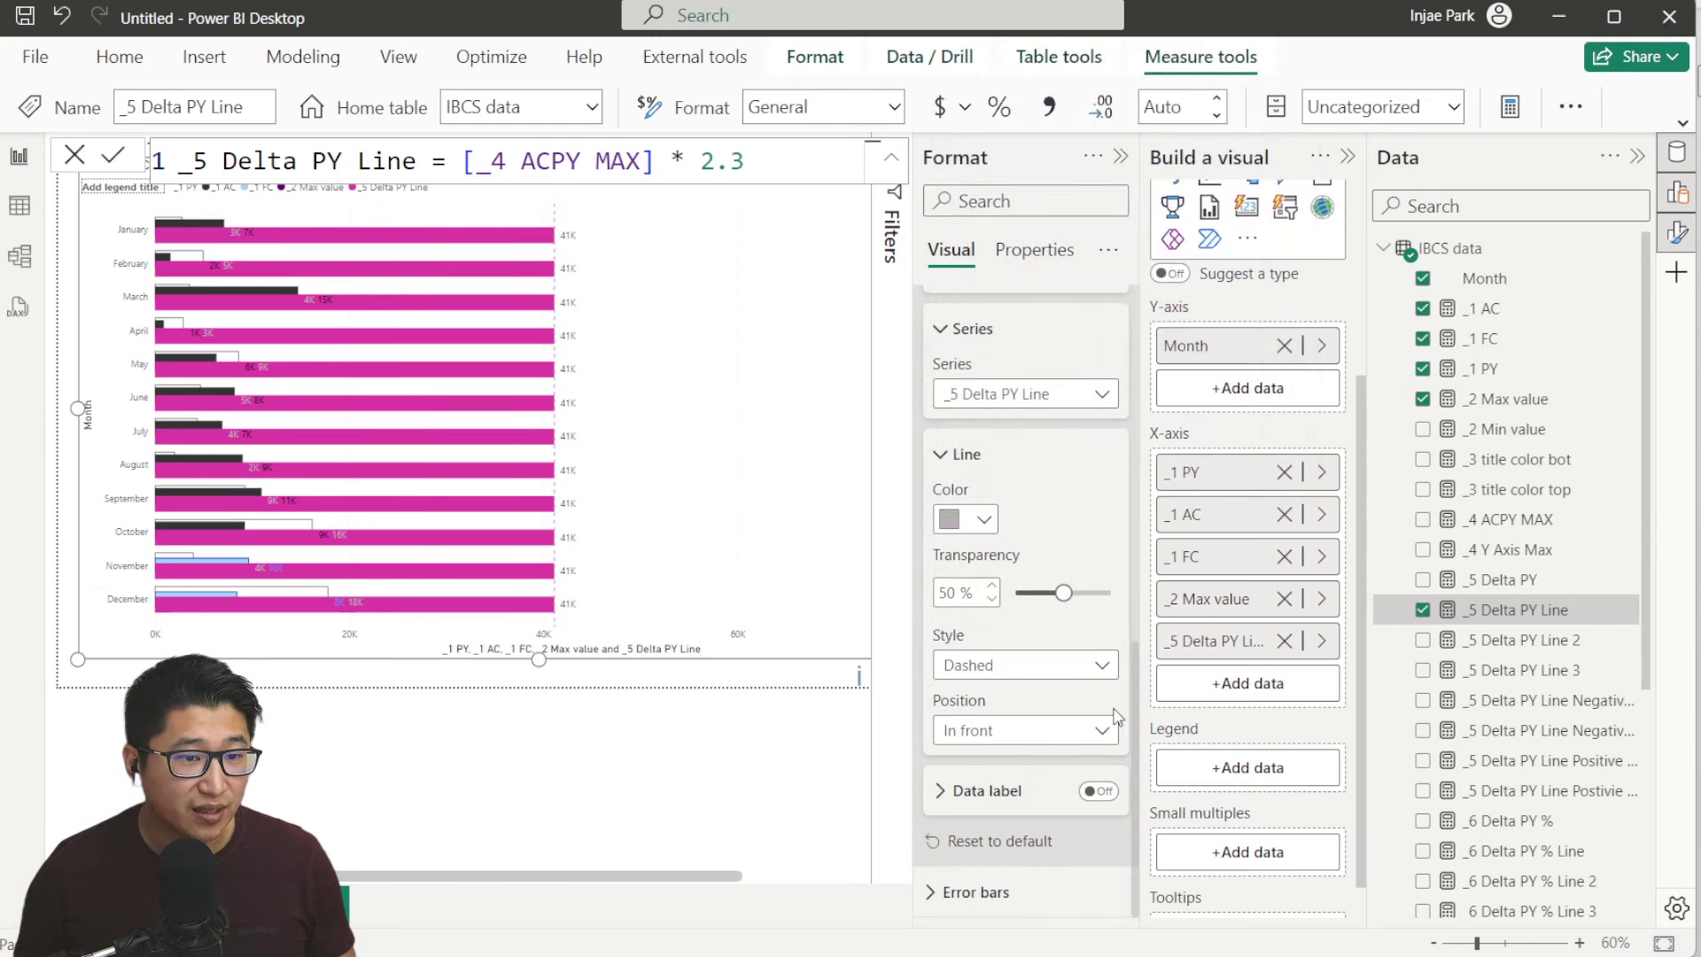
pyautogui.click(1035, 675)
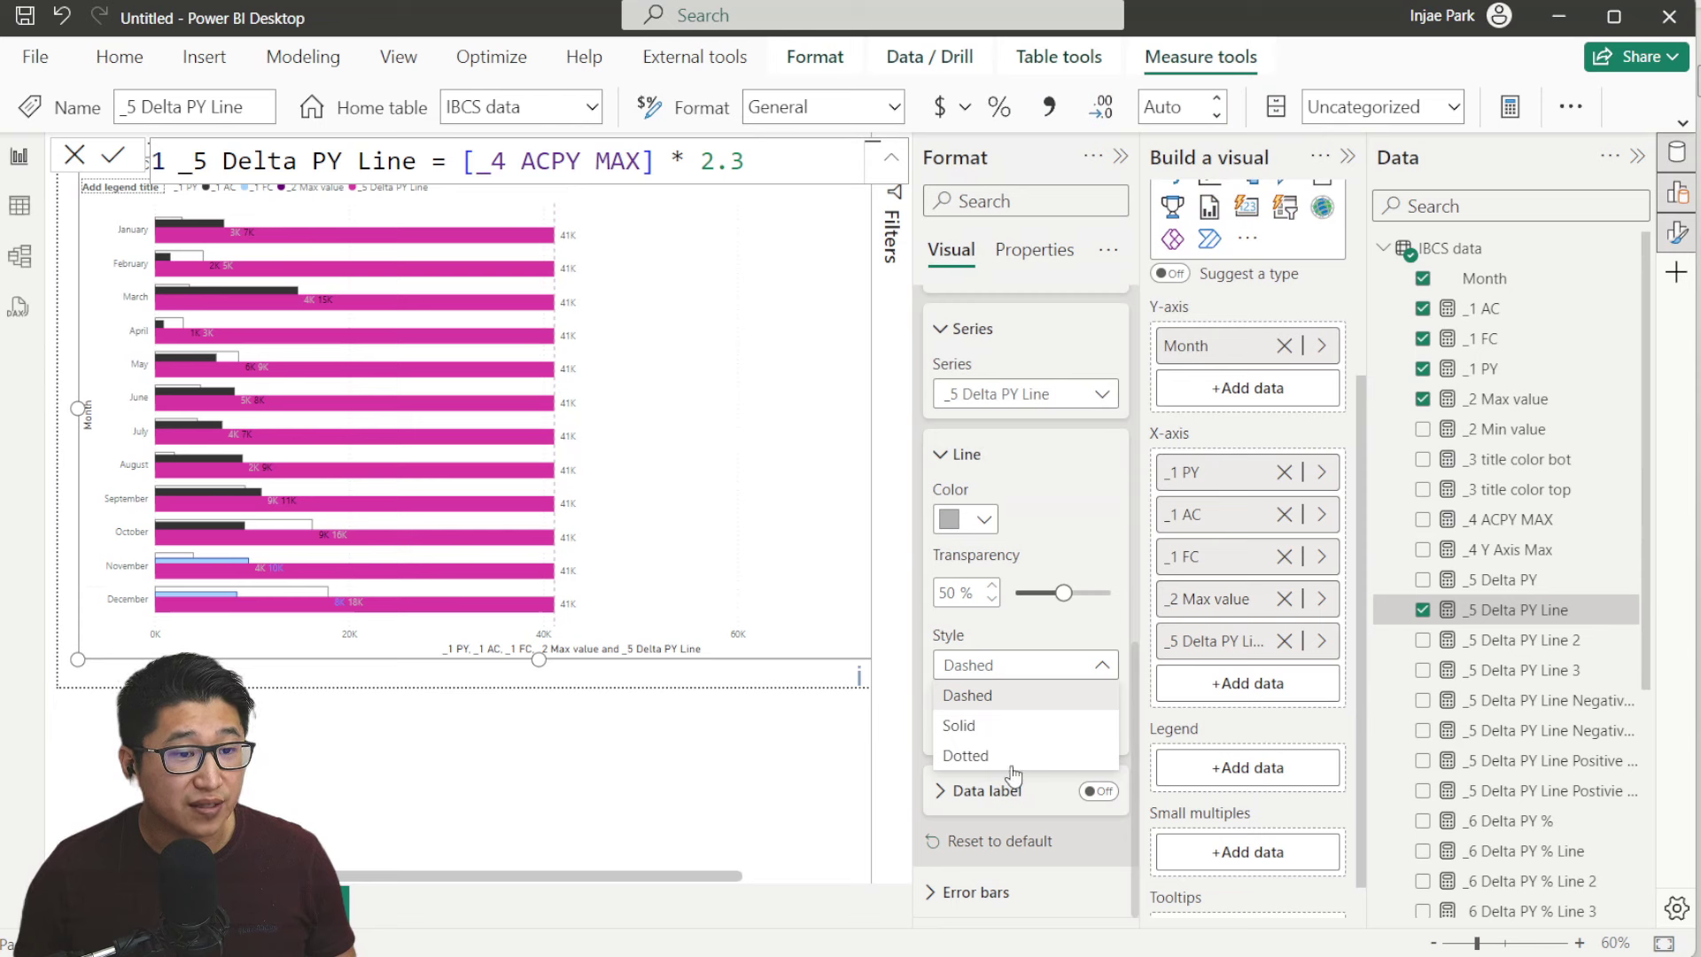
pyautogui.click(1016, 728)
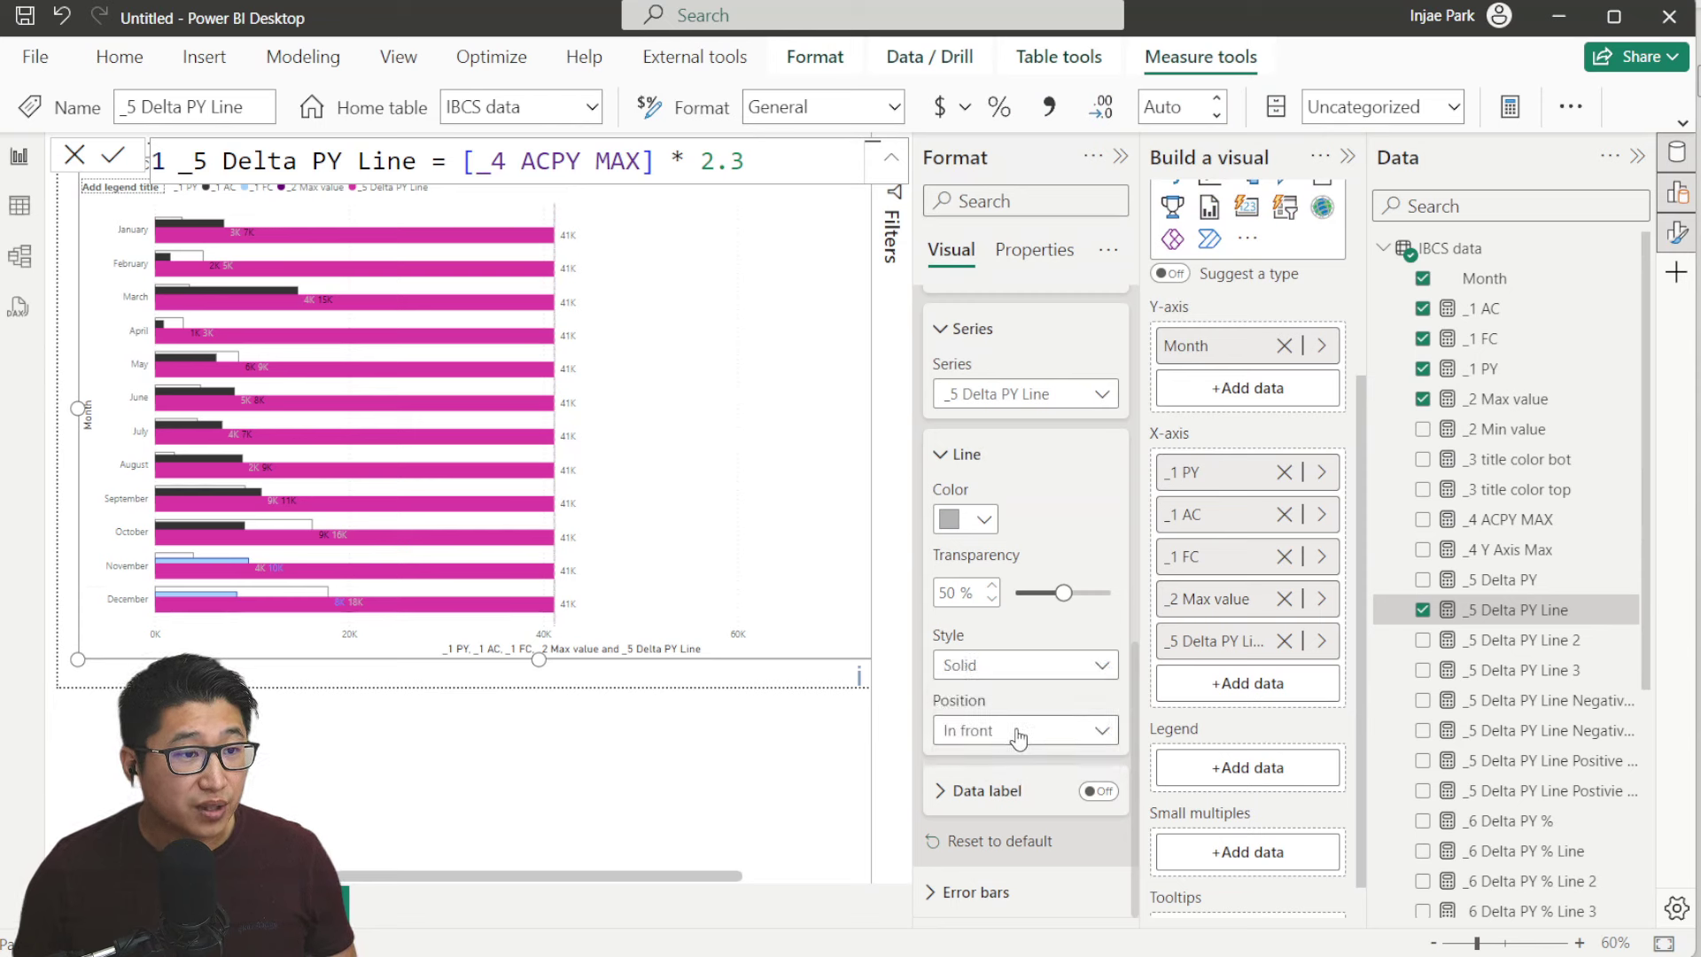
pyautogui.click(1024, 748)
pyautogui.click(966, 753)
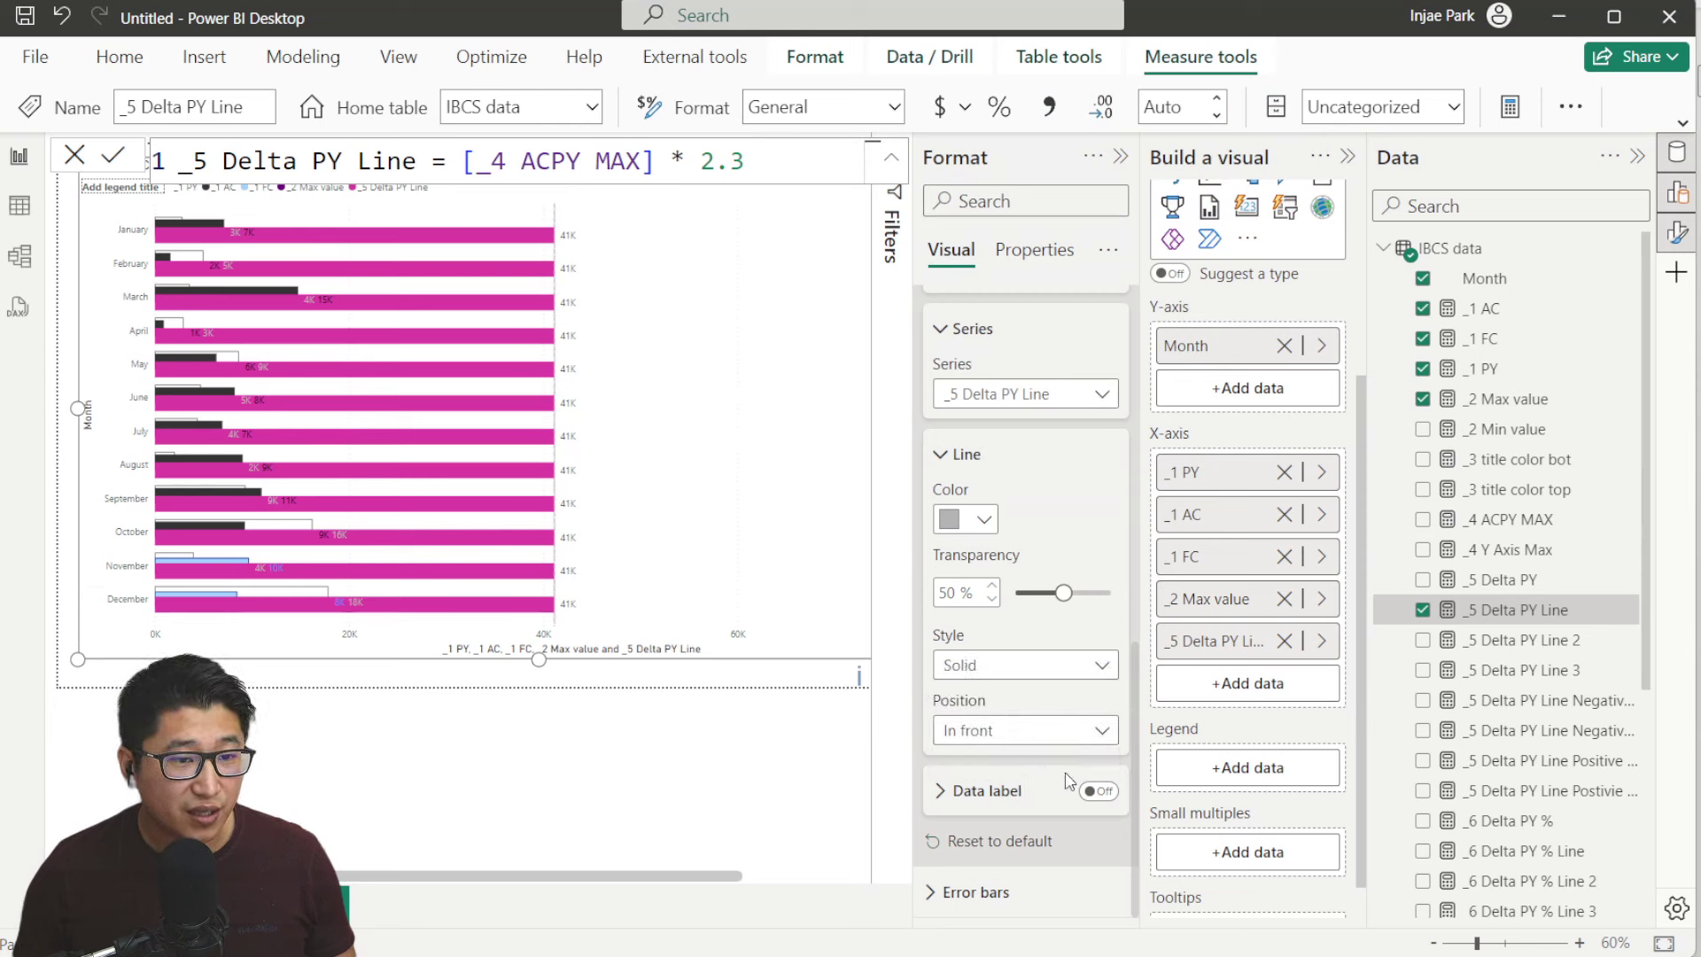
# Turn on the data label of the ΔPY reference line and expand its settings
pyautogui.click(1102, 792)
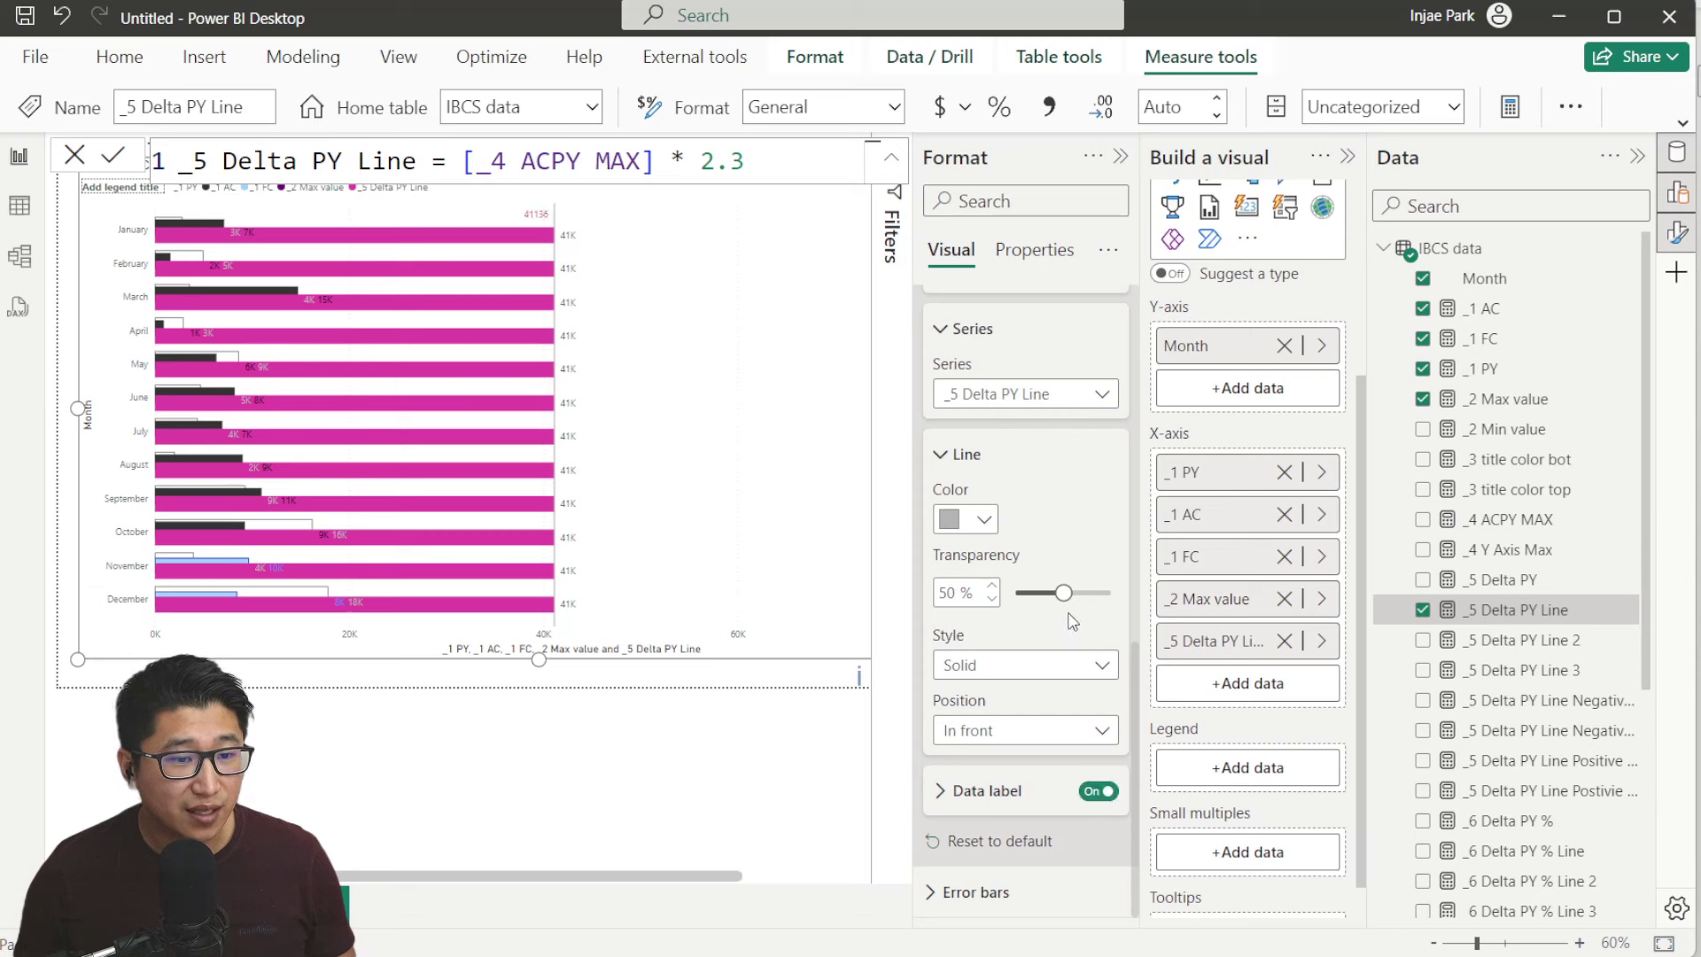
pyautogui.click(966, 802)
pyautogui.scroll(-4, 992, 735)
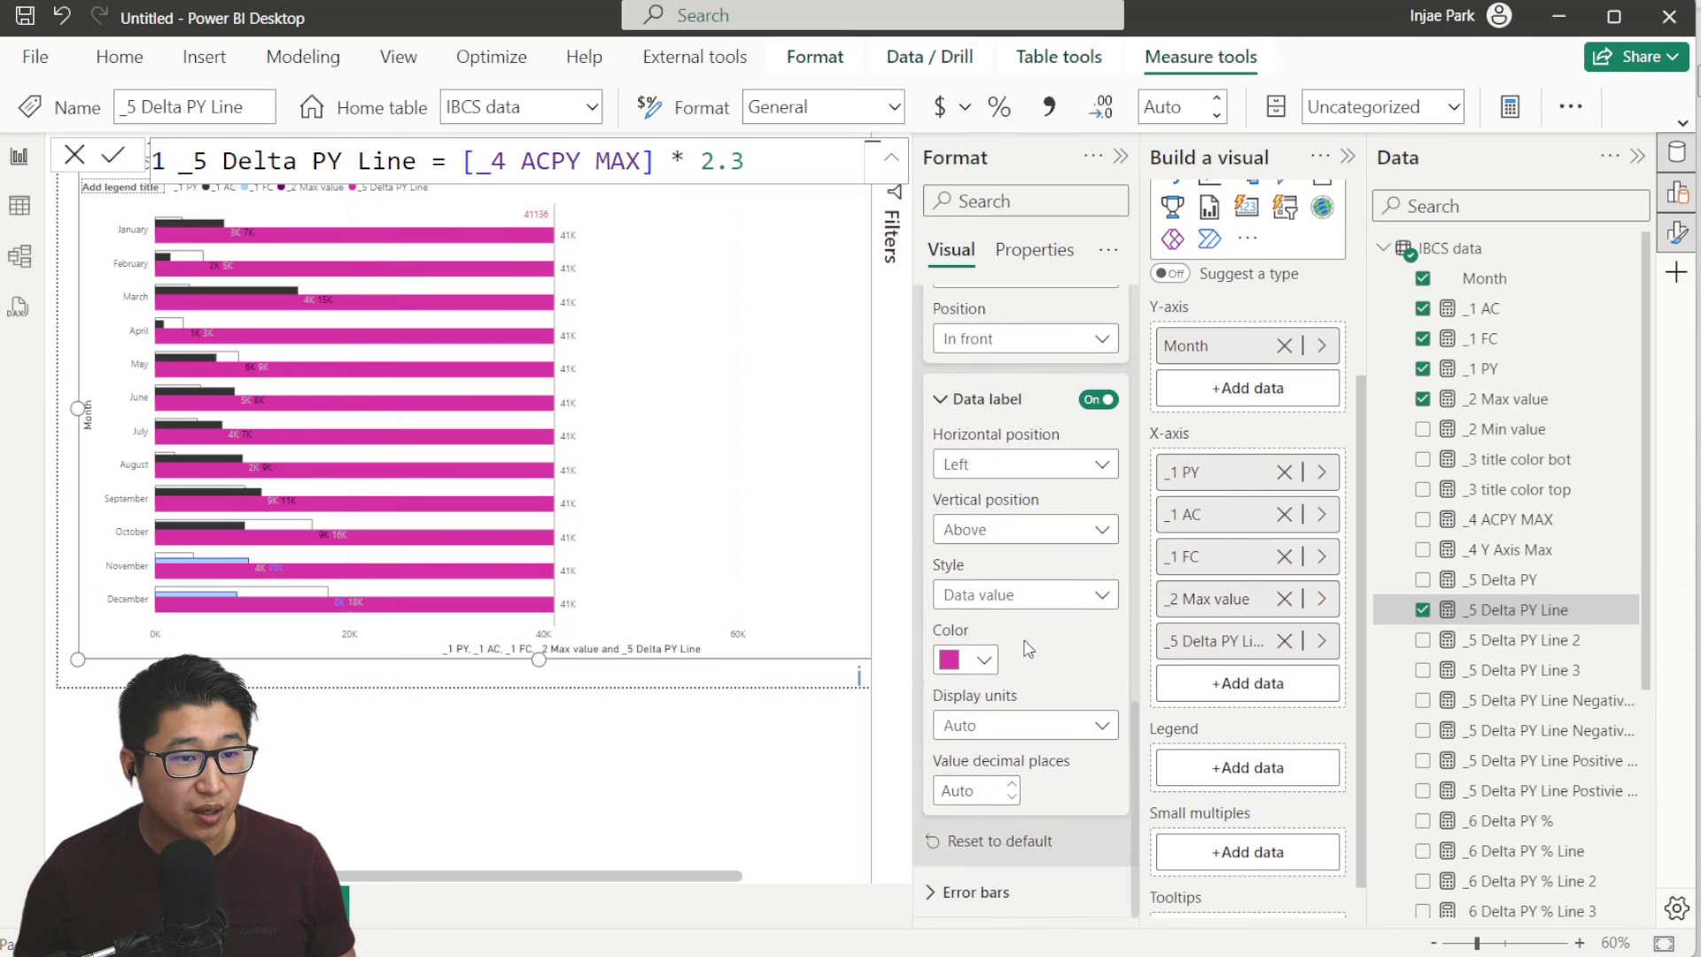
# Try the Right horizontal and Under vertical positions for the reference line's data label, and restore Left and Above
pyautogui.click(987, 467)
pyautogui.click(629, 291)
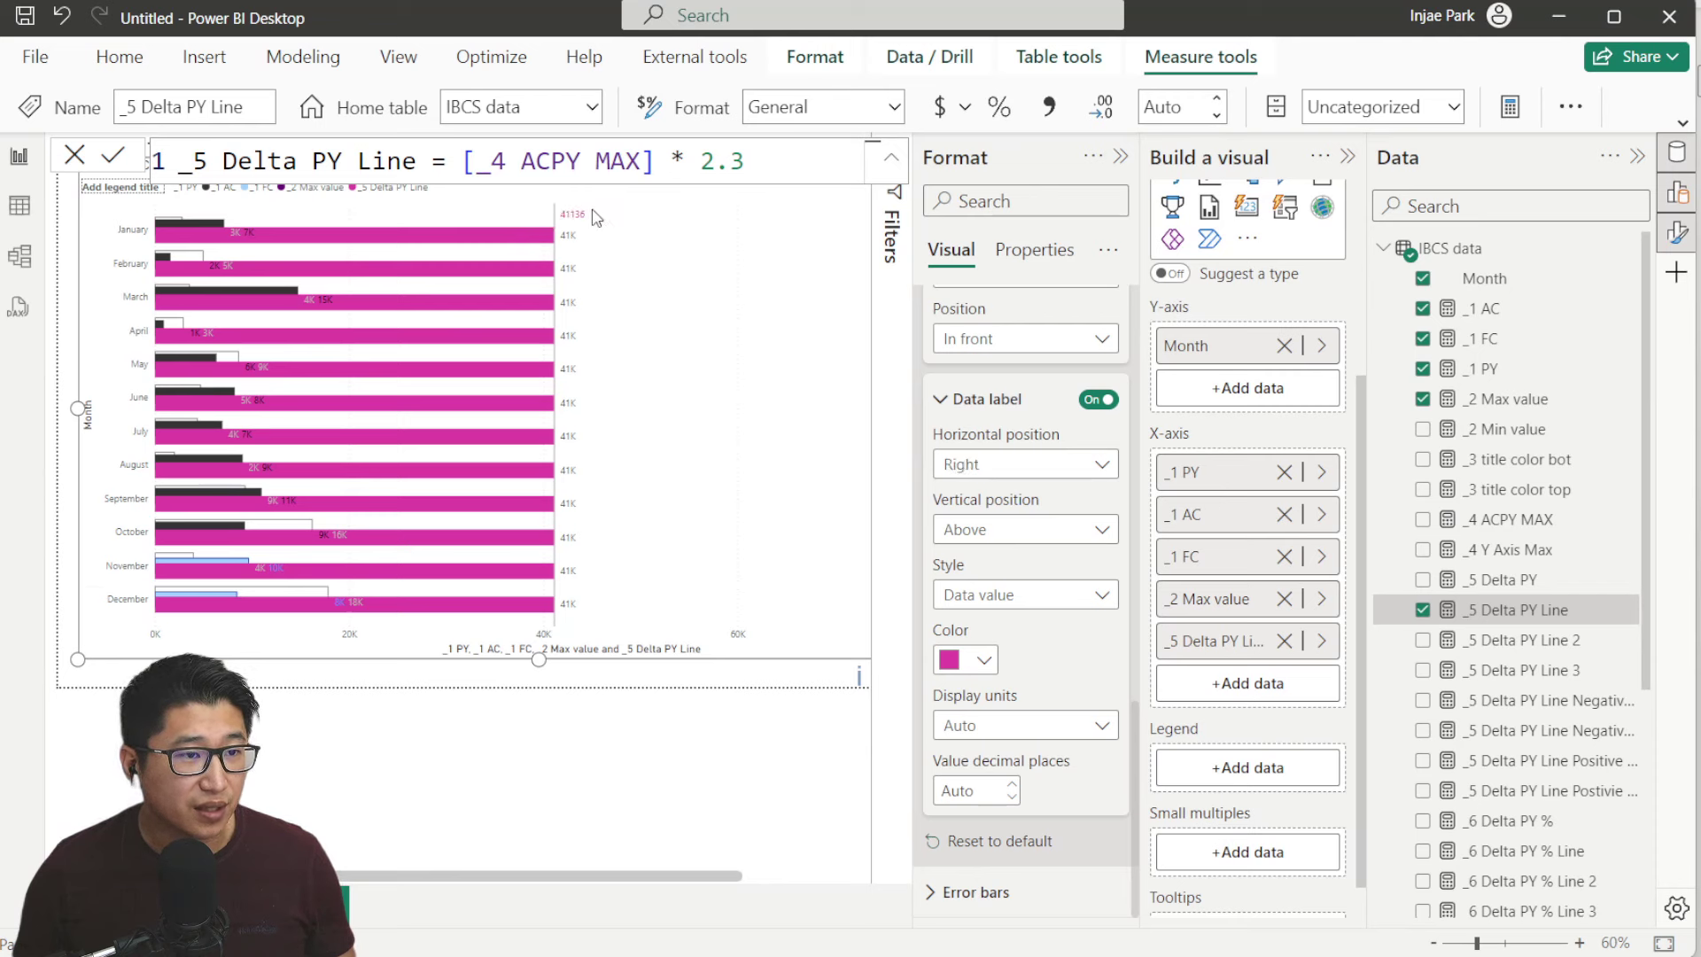
pyautogui.click(1041, 465)
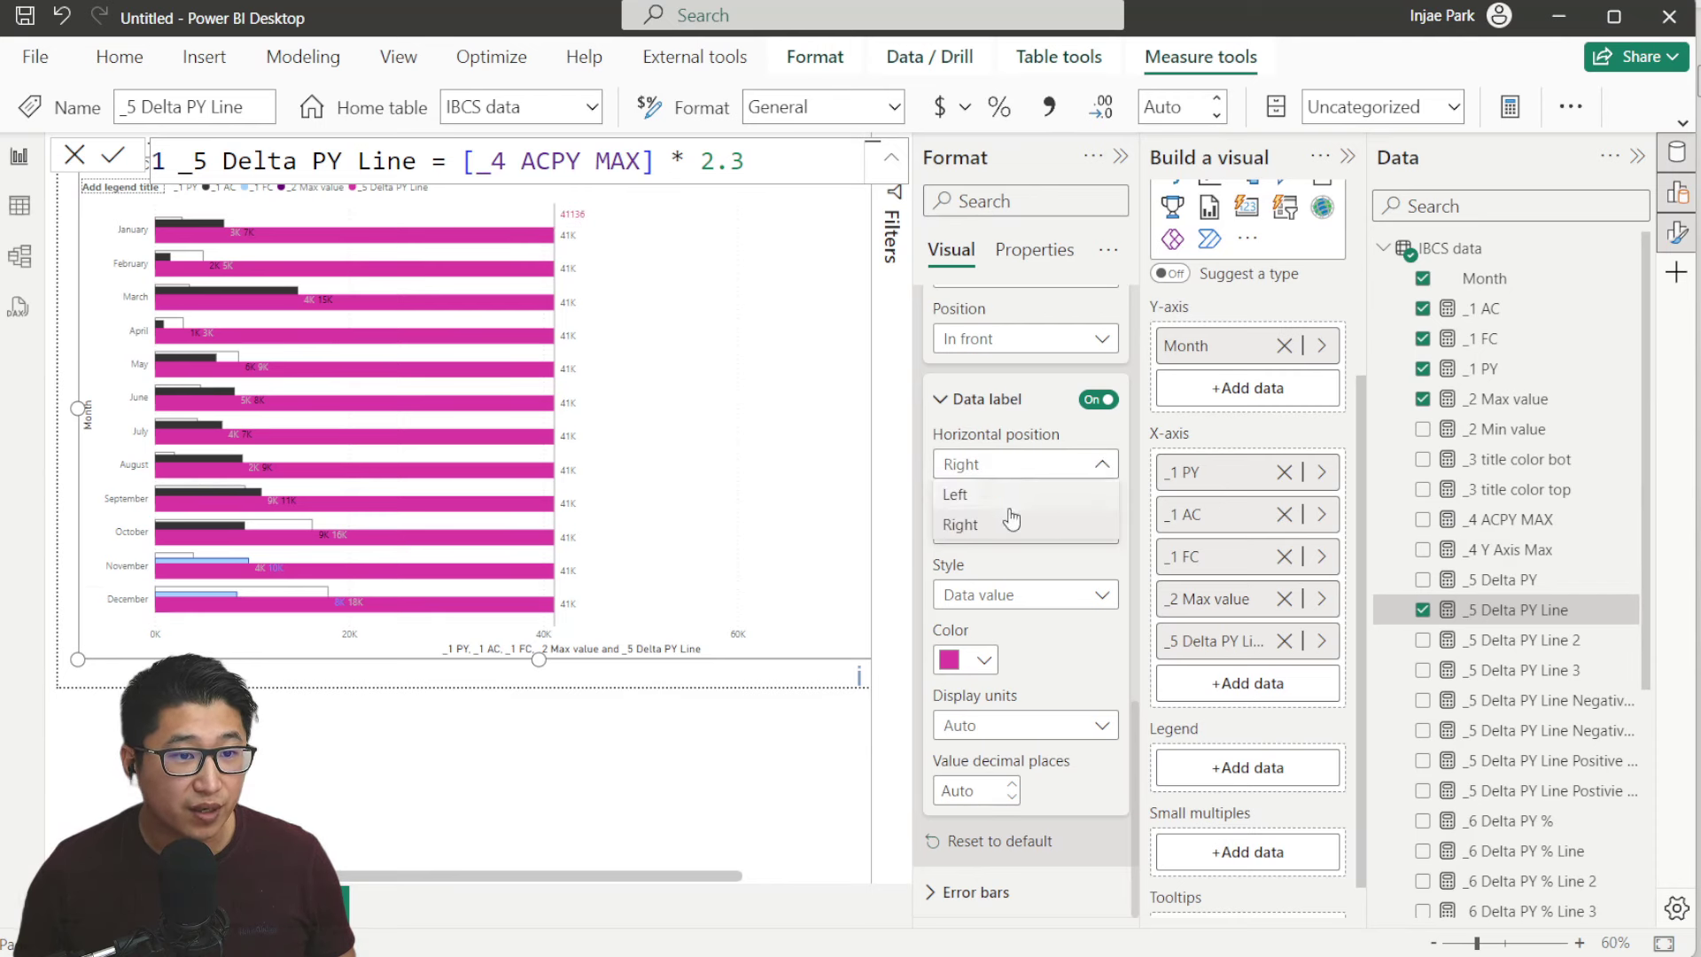
pyautogui.click(1014, 494)
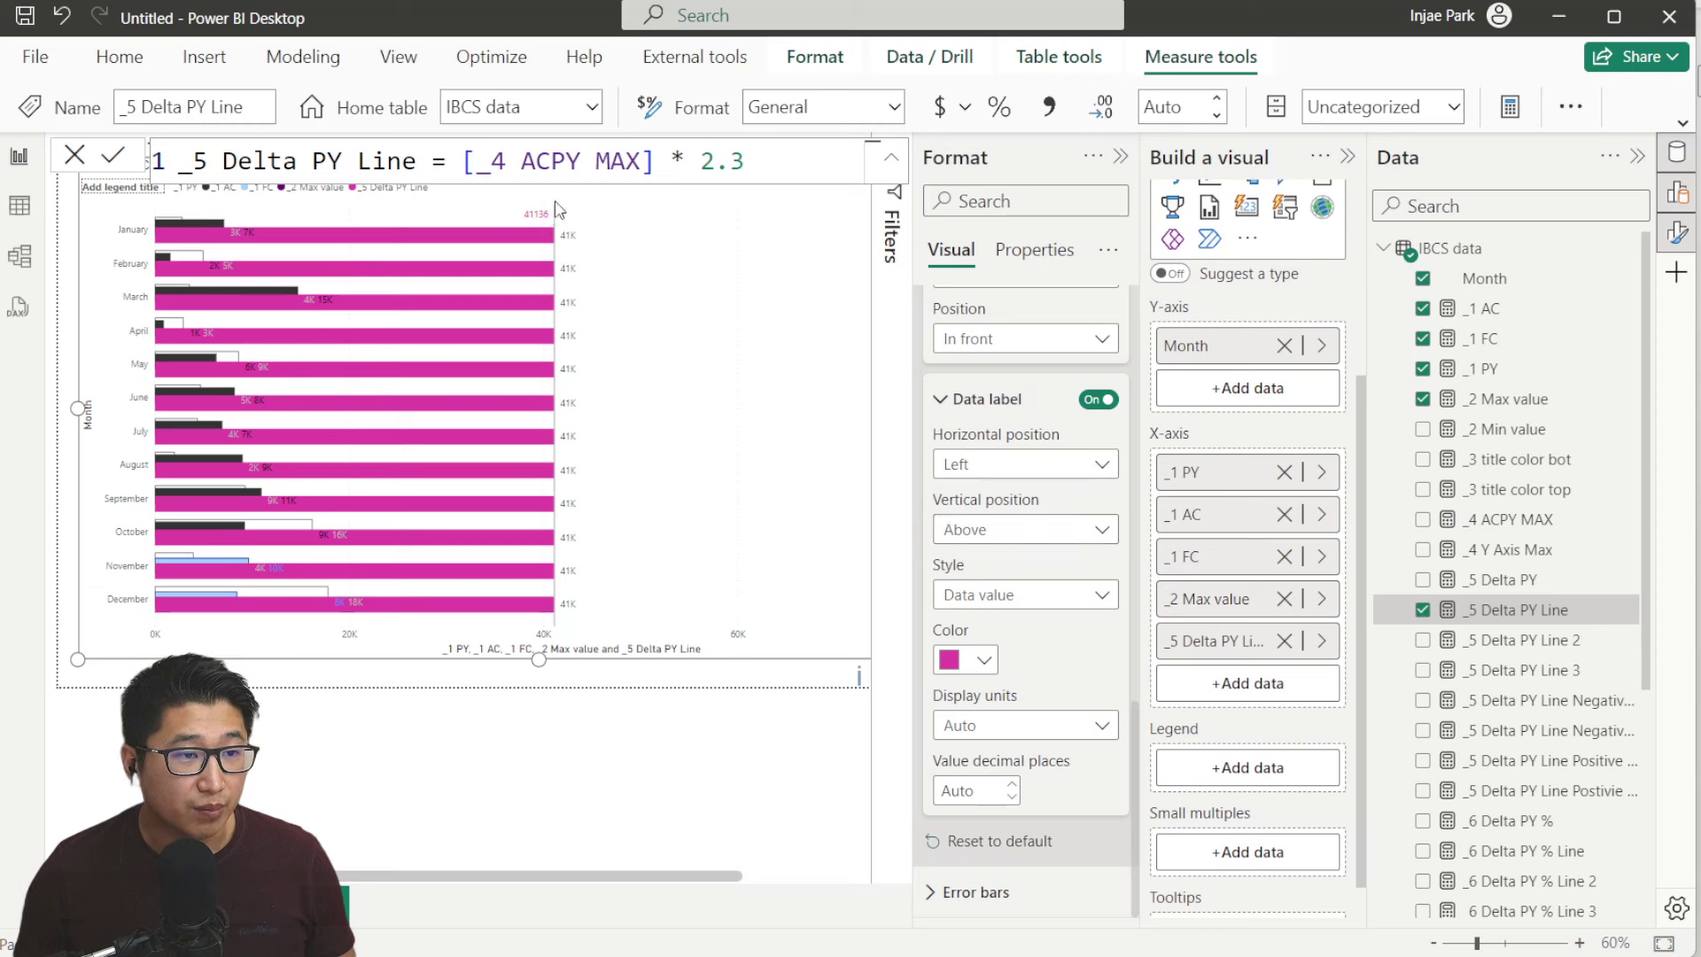
pyautogui.click(1070, 531)
pyautogui.click(1052, 591)
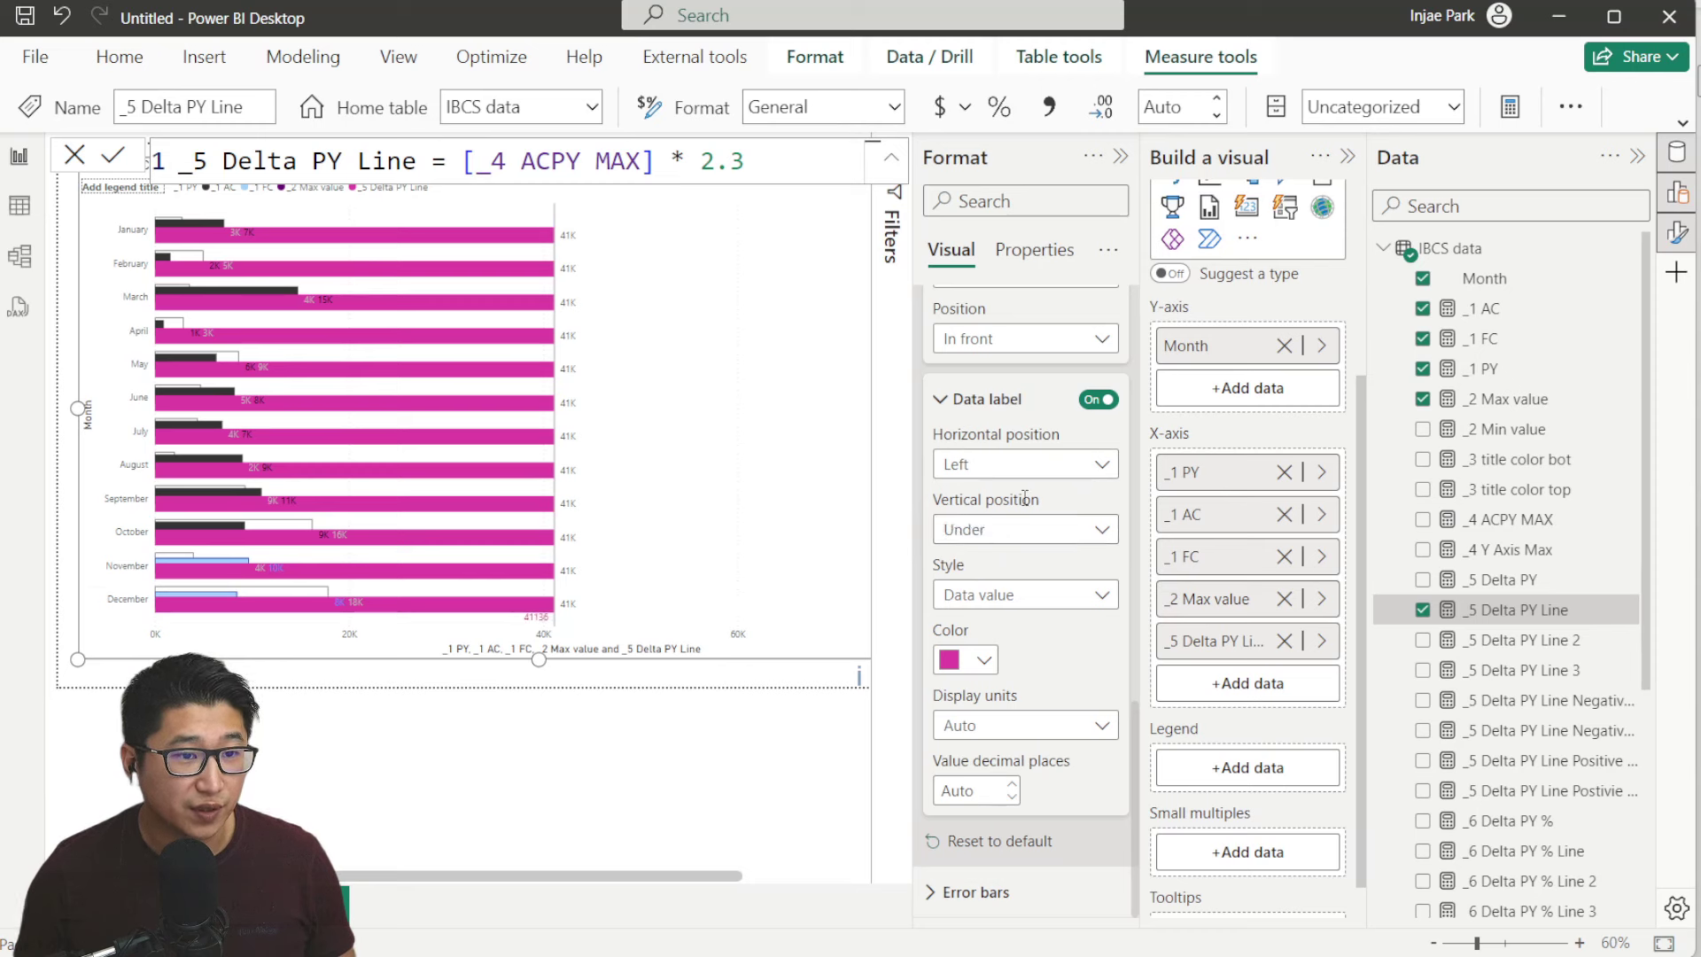
pyautogui.click(1010, 529)
pyautogui.click(1008, 560)
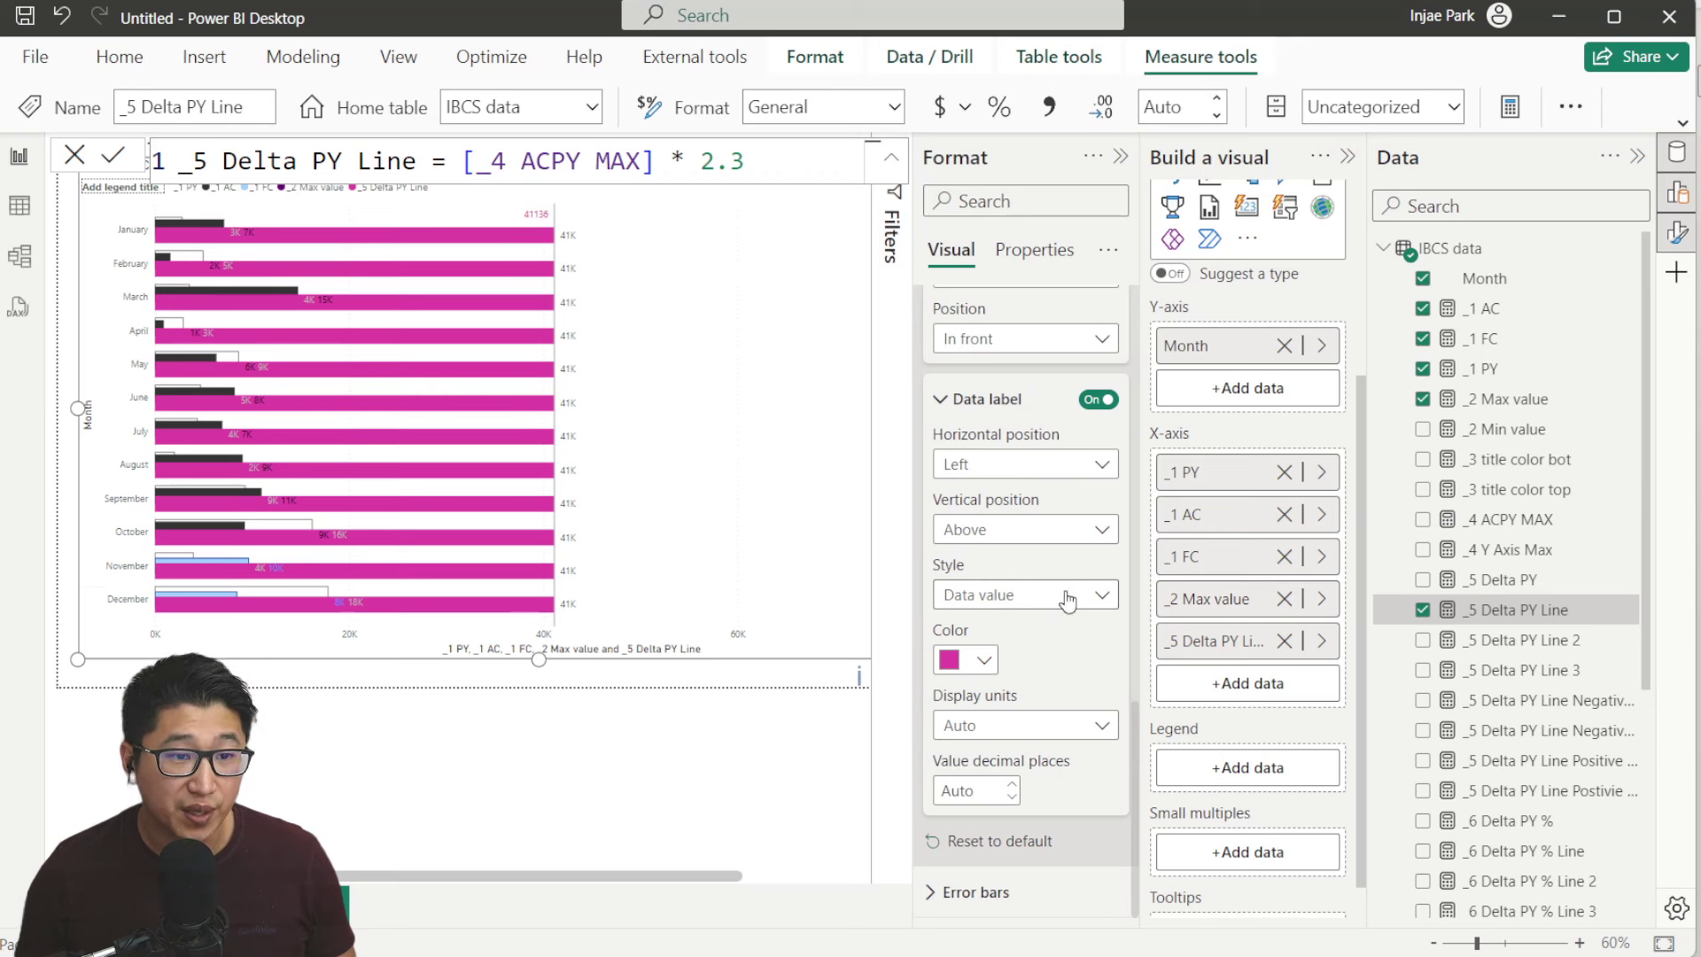
# Make the reference line's data label show the Name and colour it black
pyautogui.click(986, 600)
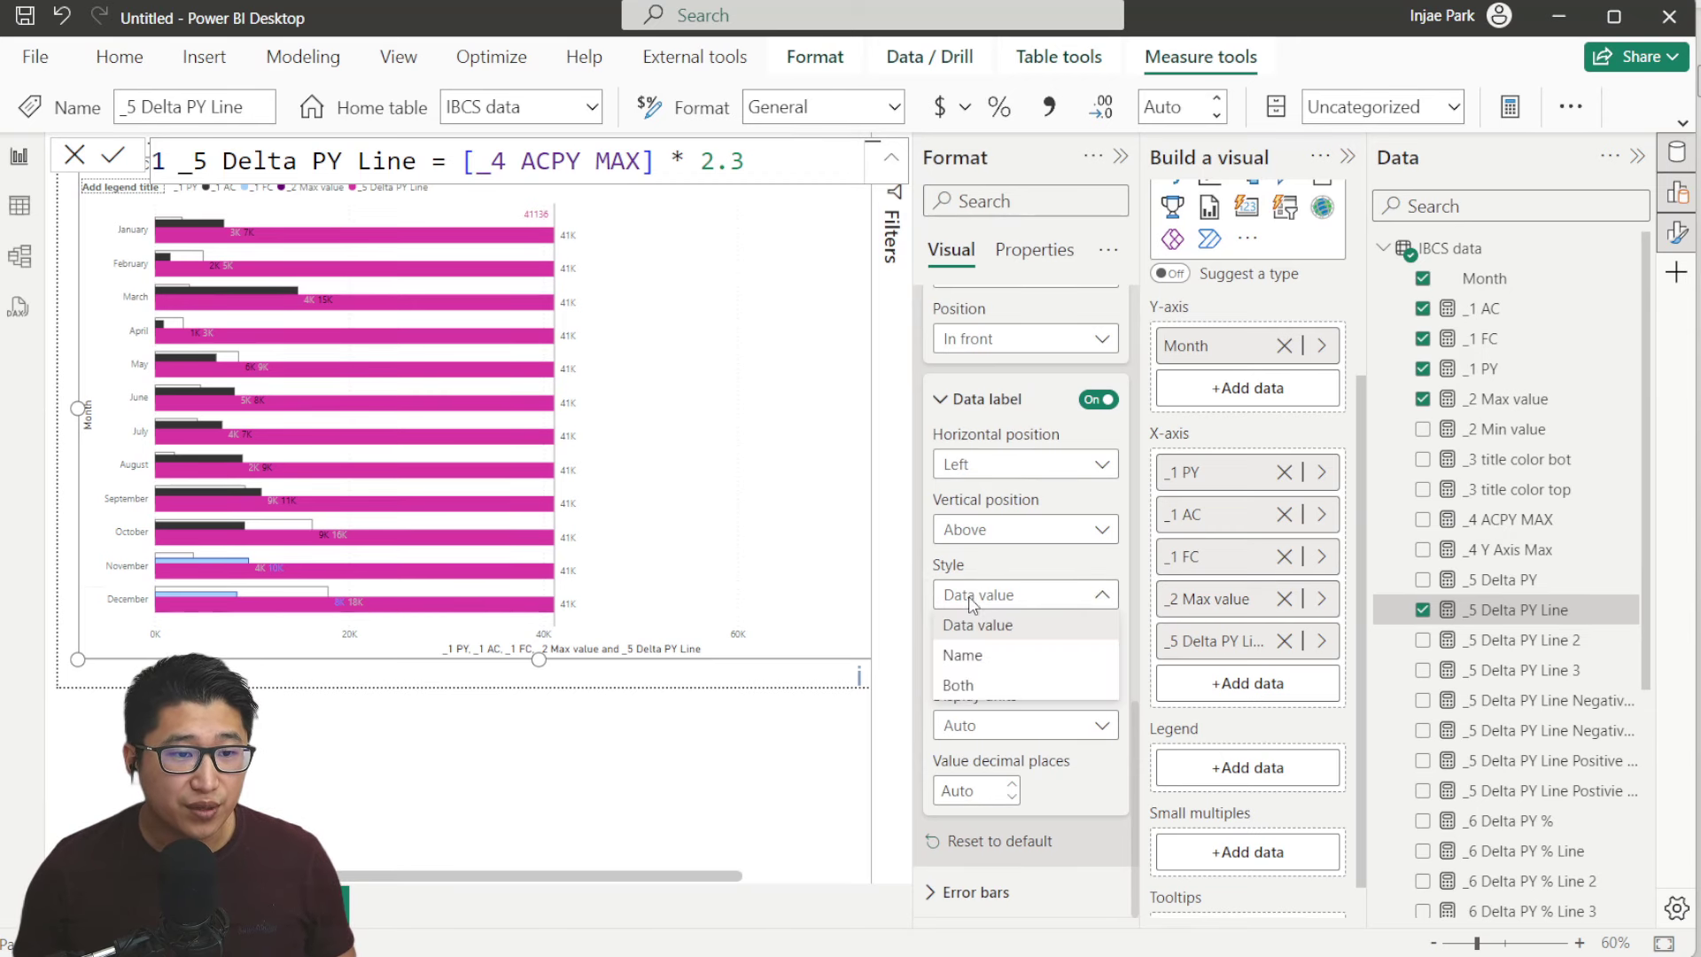
pyautogui.click(1007, 660)
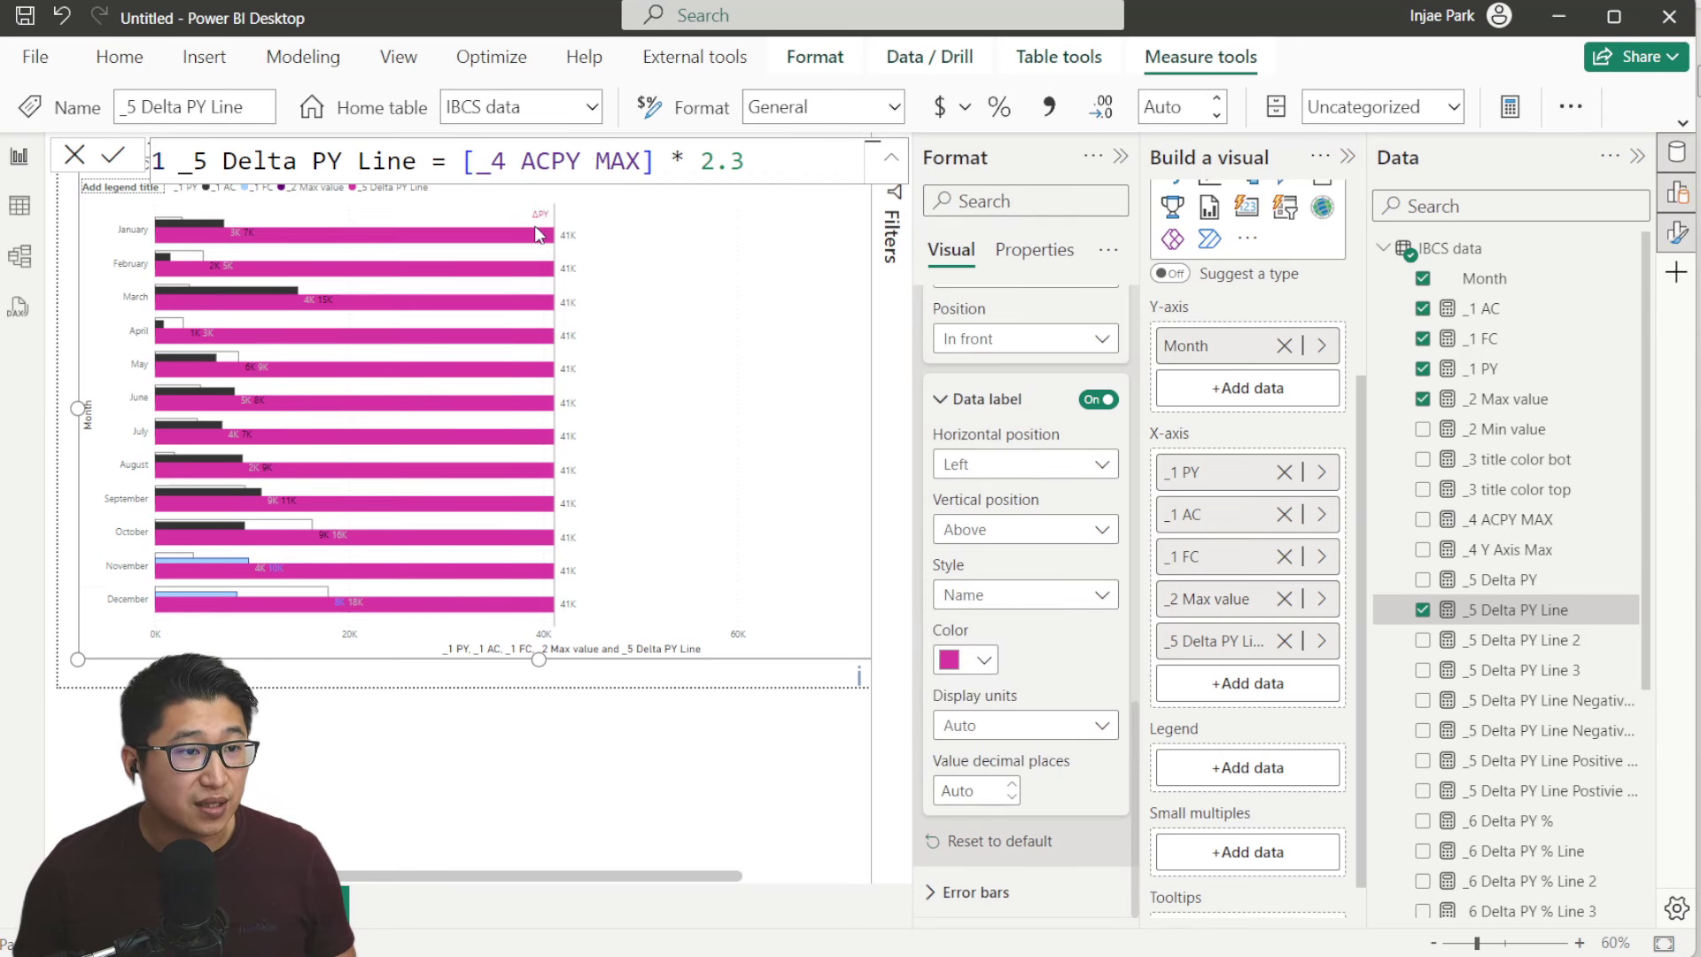
pyautogui.click(984, 660)
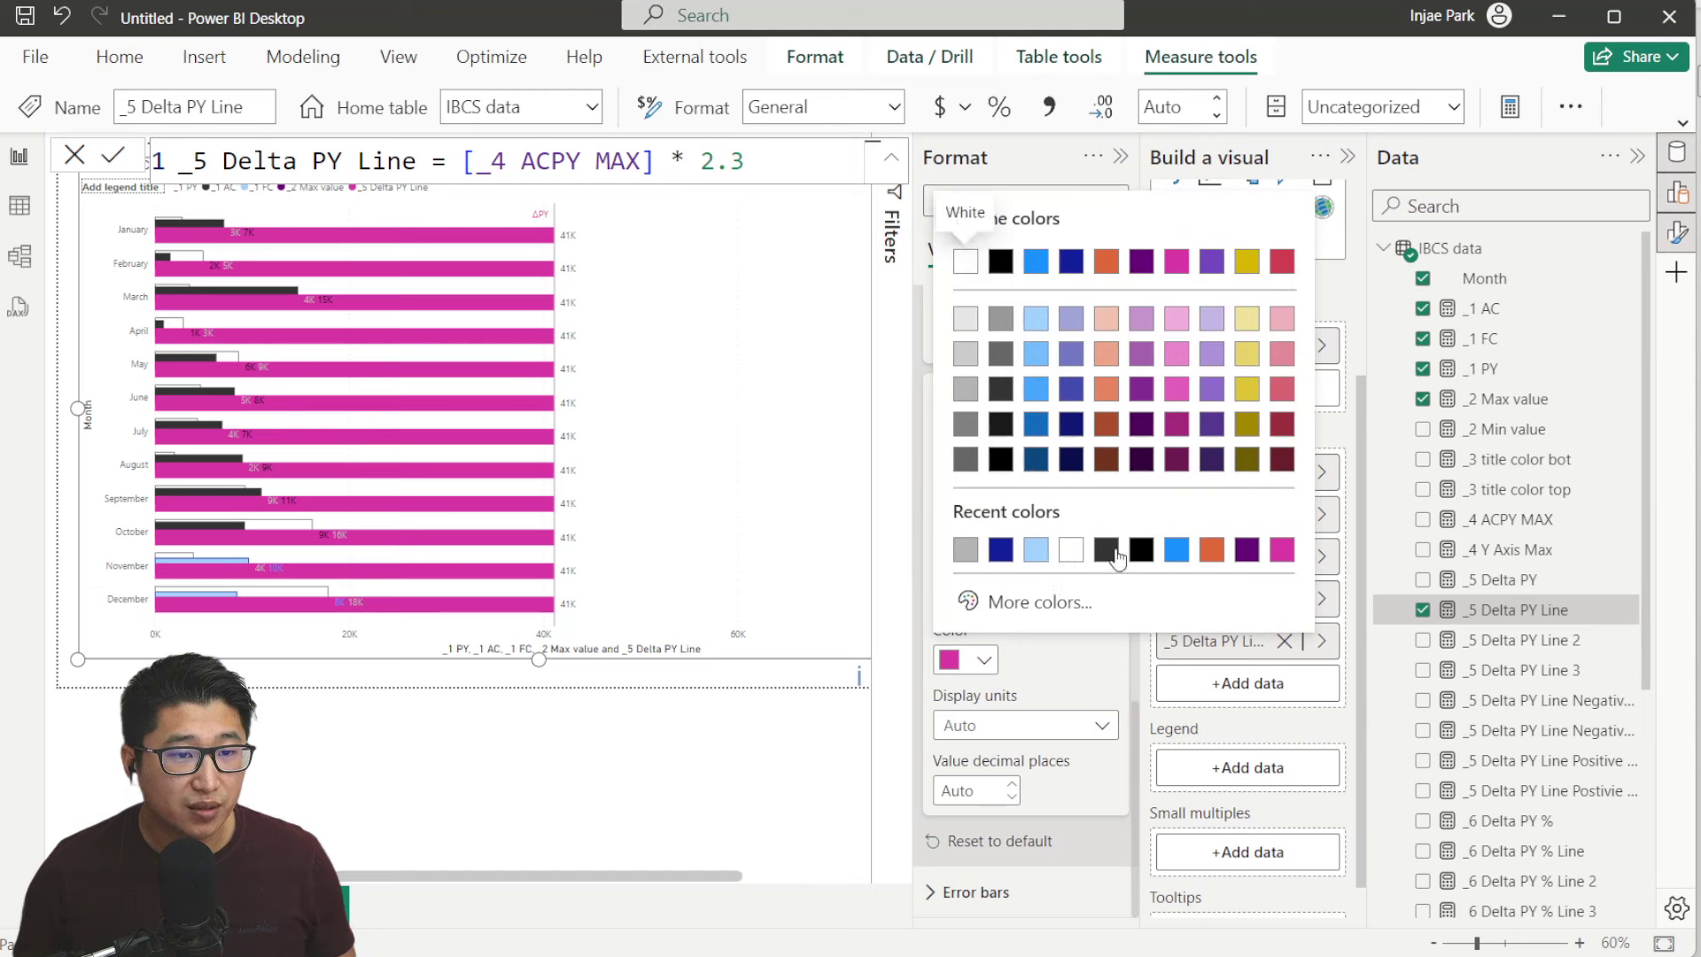
pyautogui.click(1001, 460)
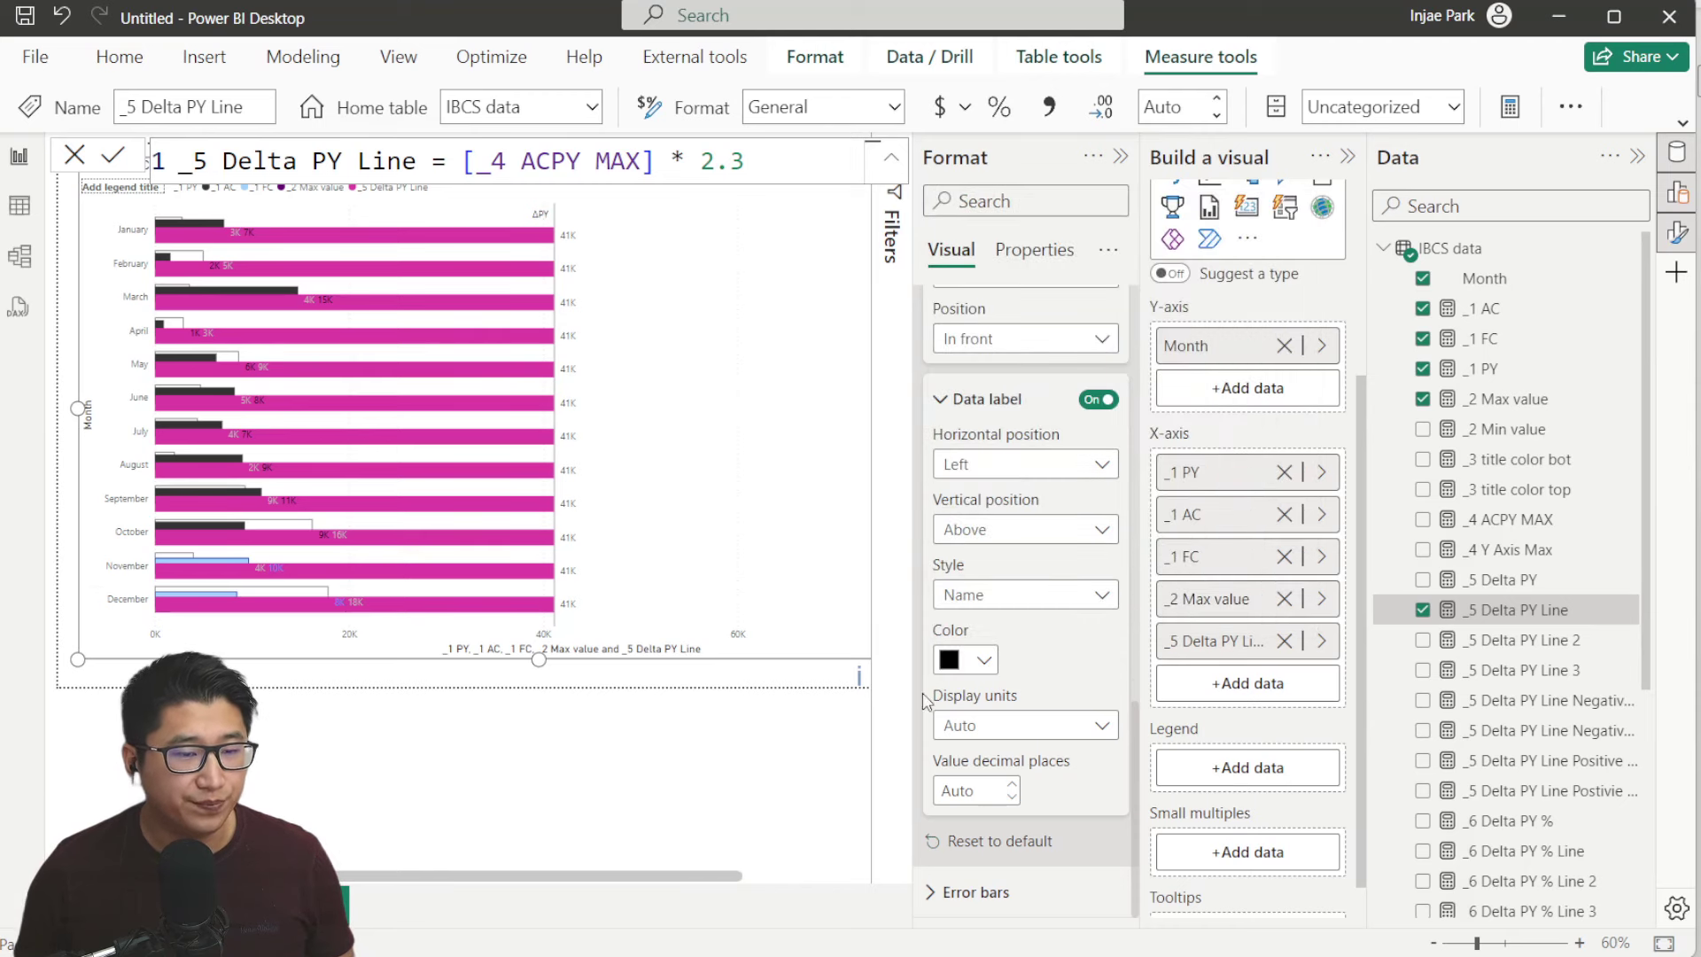
# Set the bar transparency of the _5 Delta PY Line series to 100%
pyautogui.scroll(5, 985, 372)
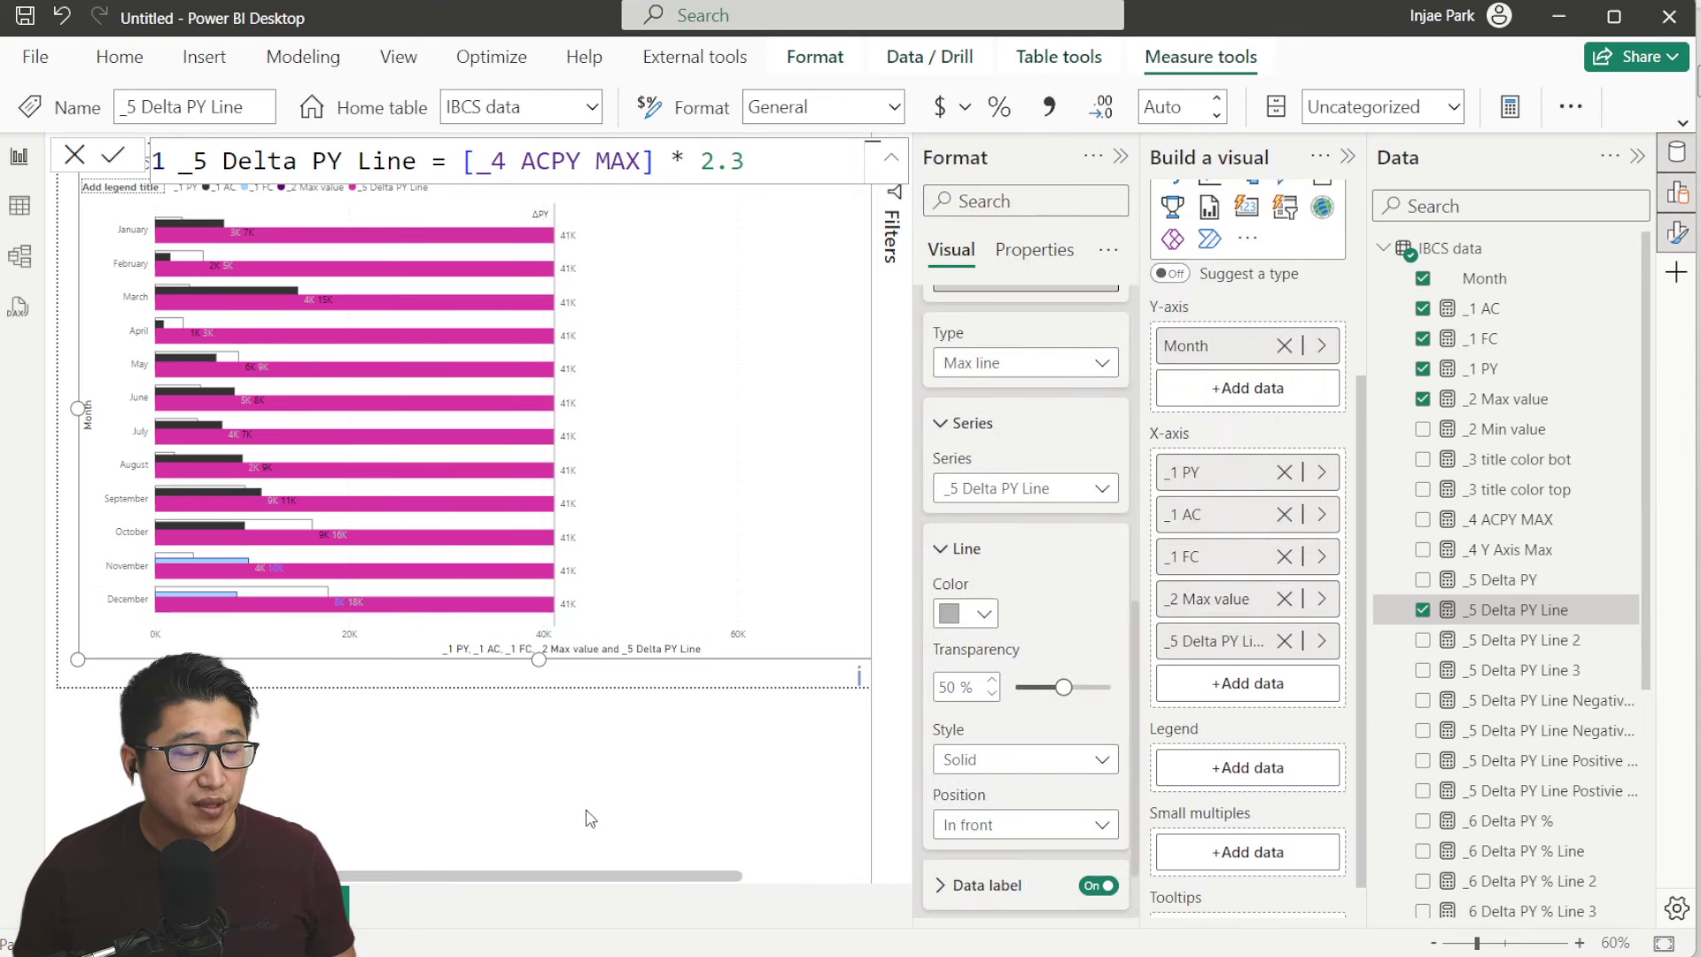
pyautogui.scroll(5, 1032, 585)
pyautogui.click(961, 349)
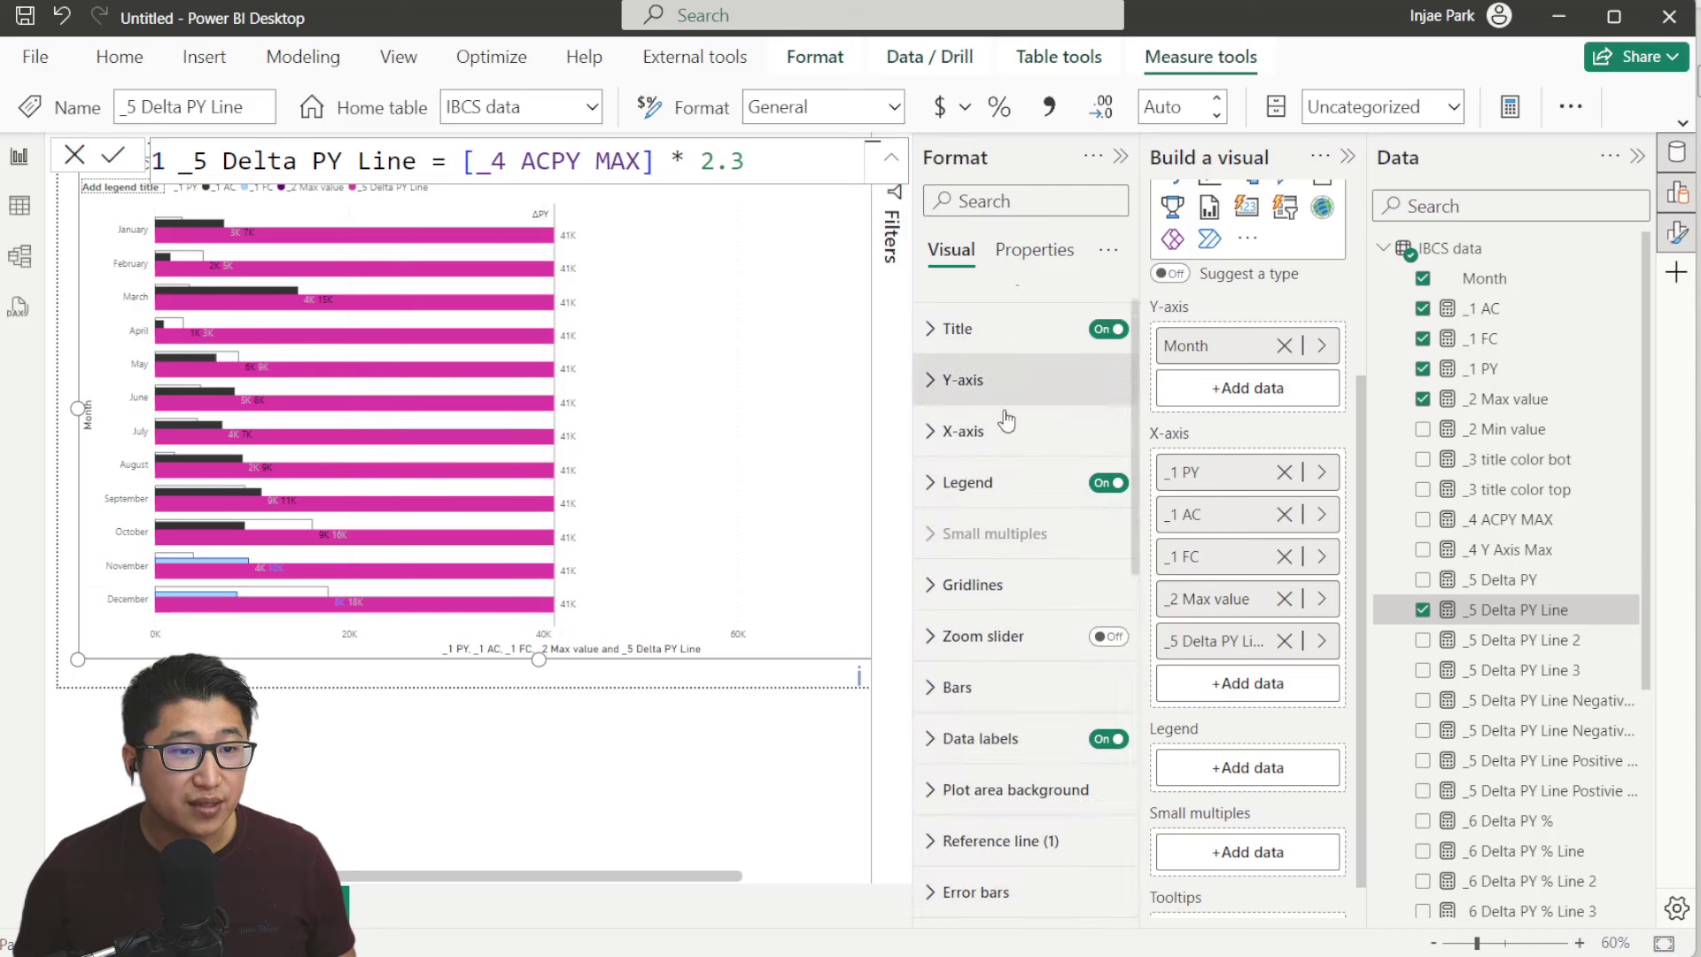
pyautogui.click(1024, 686)
pyautogui.scroll(-2, 1024, 682)
pyautogui.click(1023, 623)
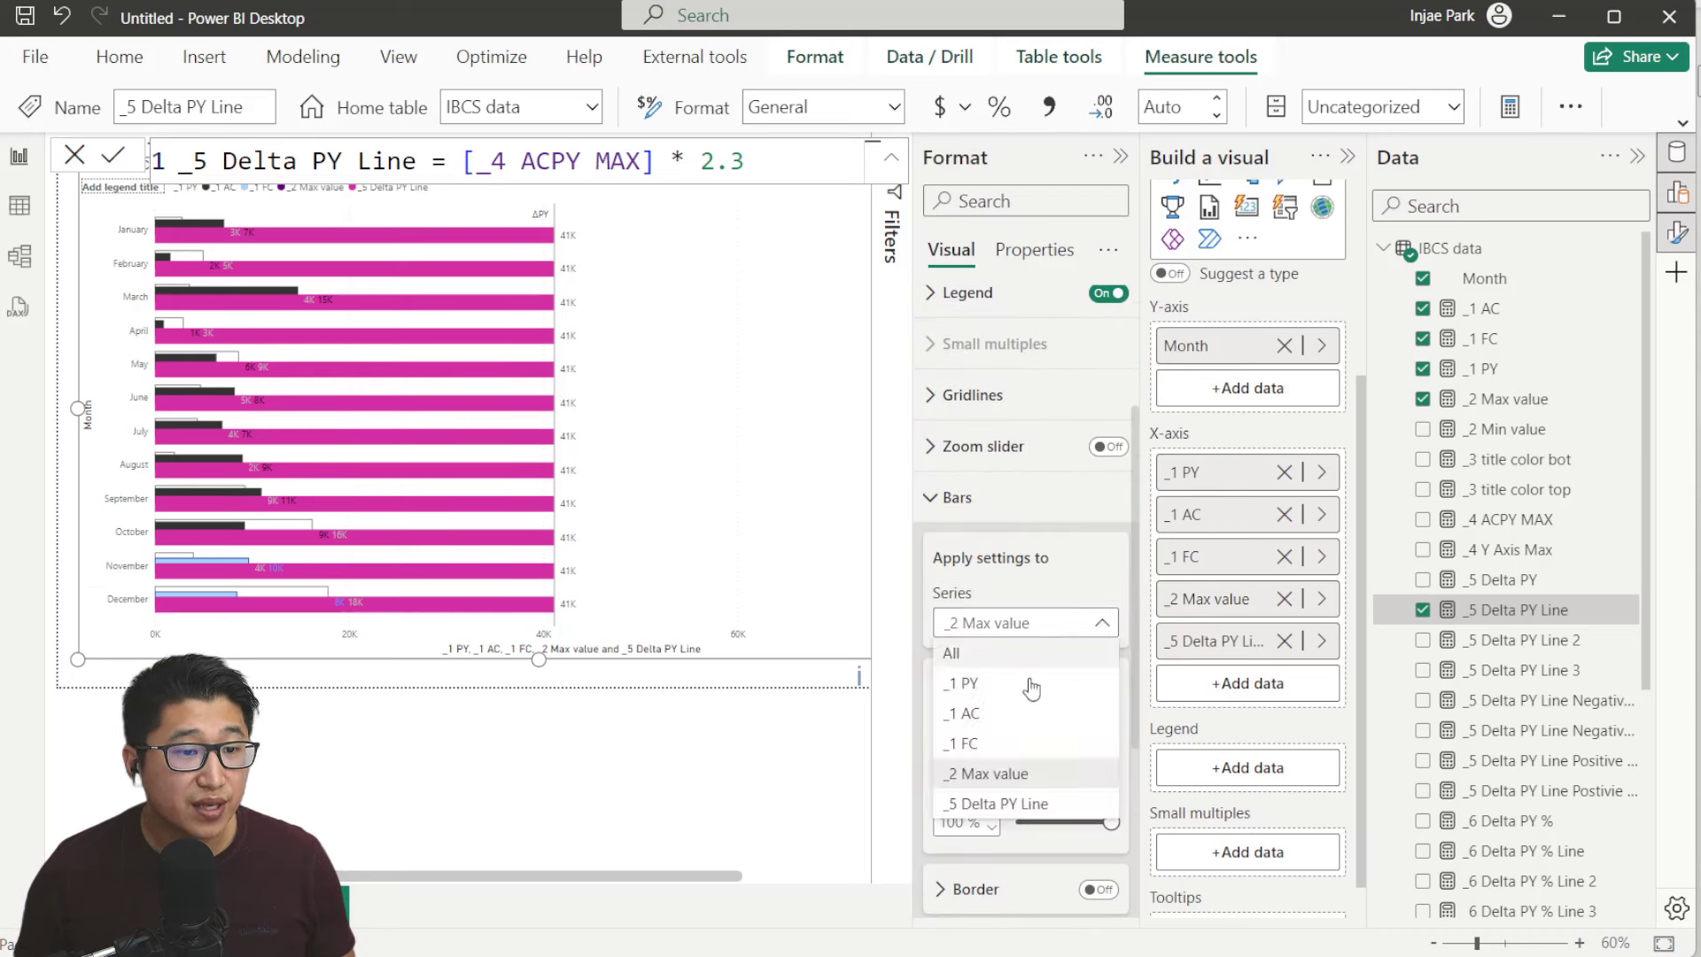
pyautogui.click(1041, 808)
pyautogui.scroll(-3, 1041, 797)
pyautogui.moveTo(1019, 540); pyautogui.dragTo(1134, 544)
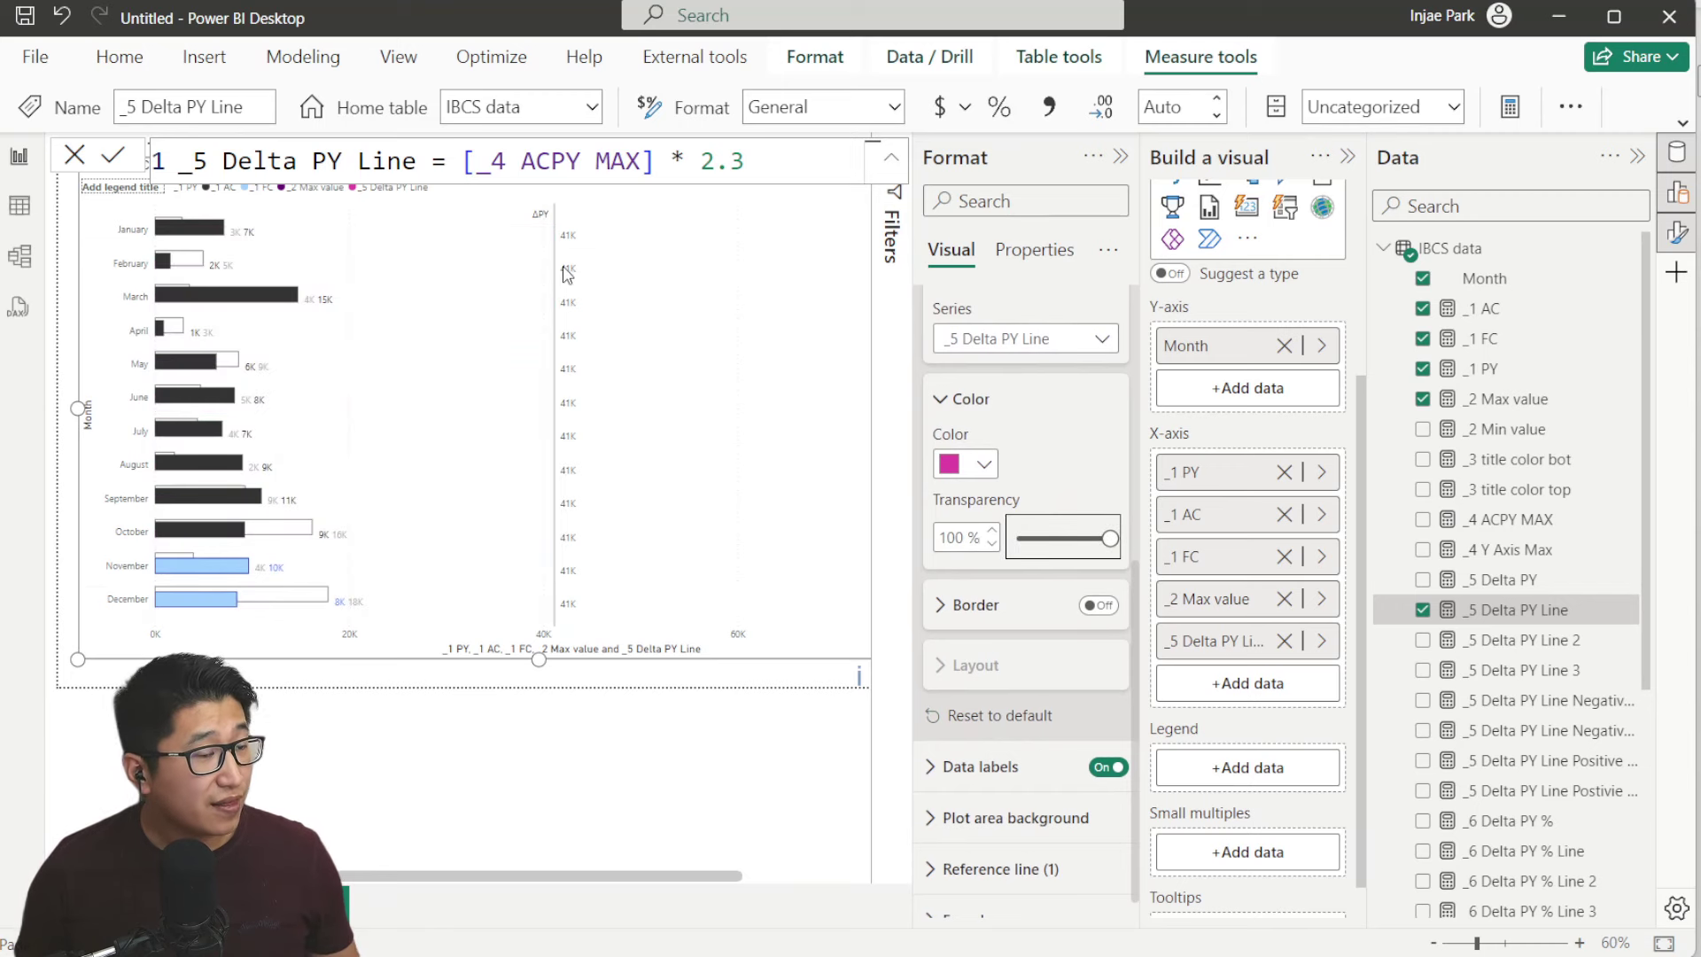
# Turn off the data labels for the _5 Delta PY Line series and collapse the label and bar settings
pyautogui.click(992, 767)
pyautogui.scroll(-4, 1029, 635)
pyautogui.click(1017, 512)
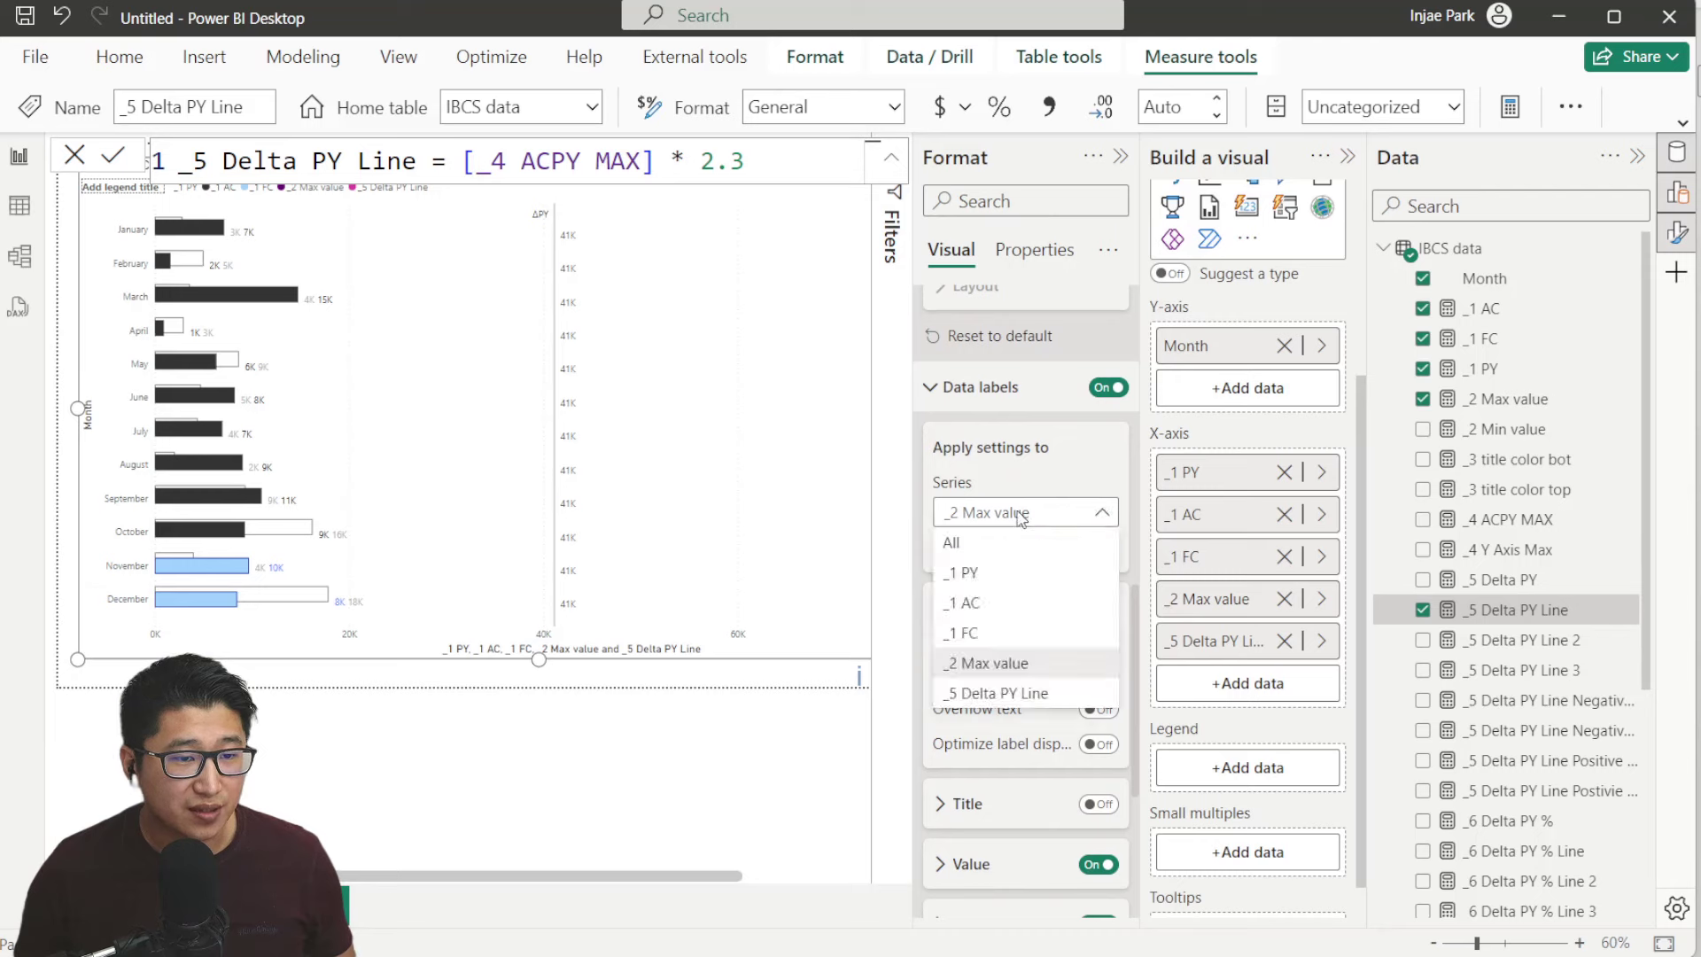
pyautogui.click(1019, 686)
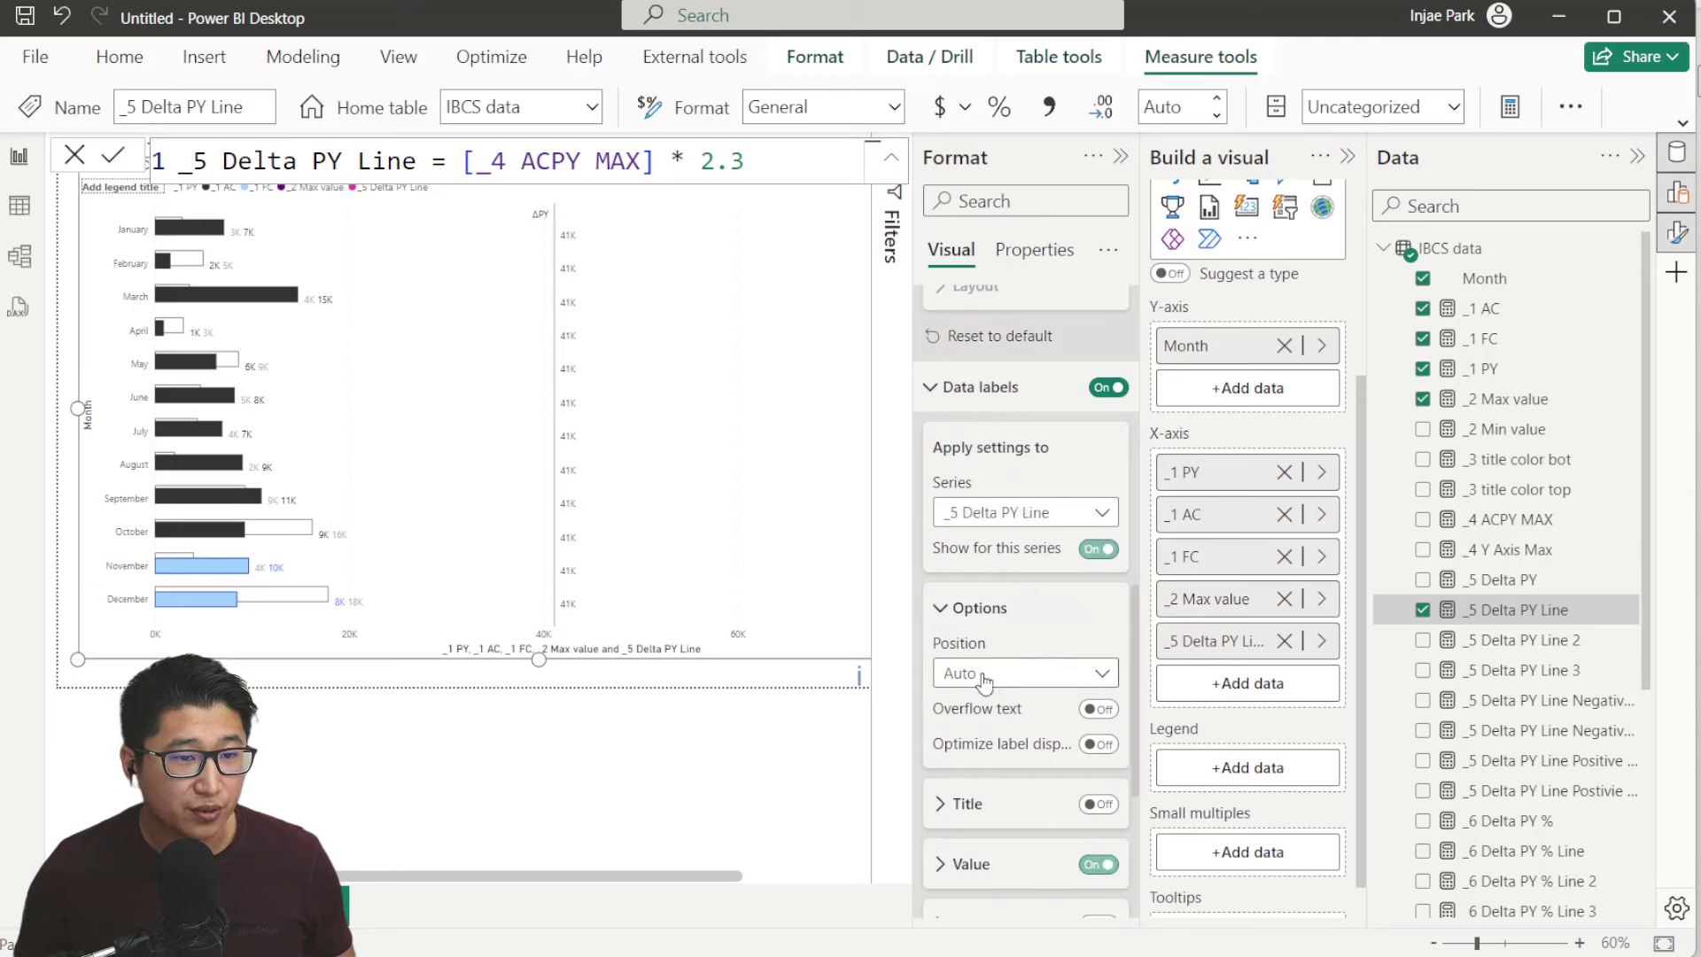
pyautogui.click(1098, 549)
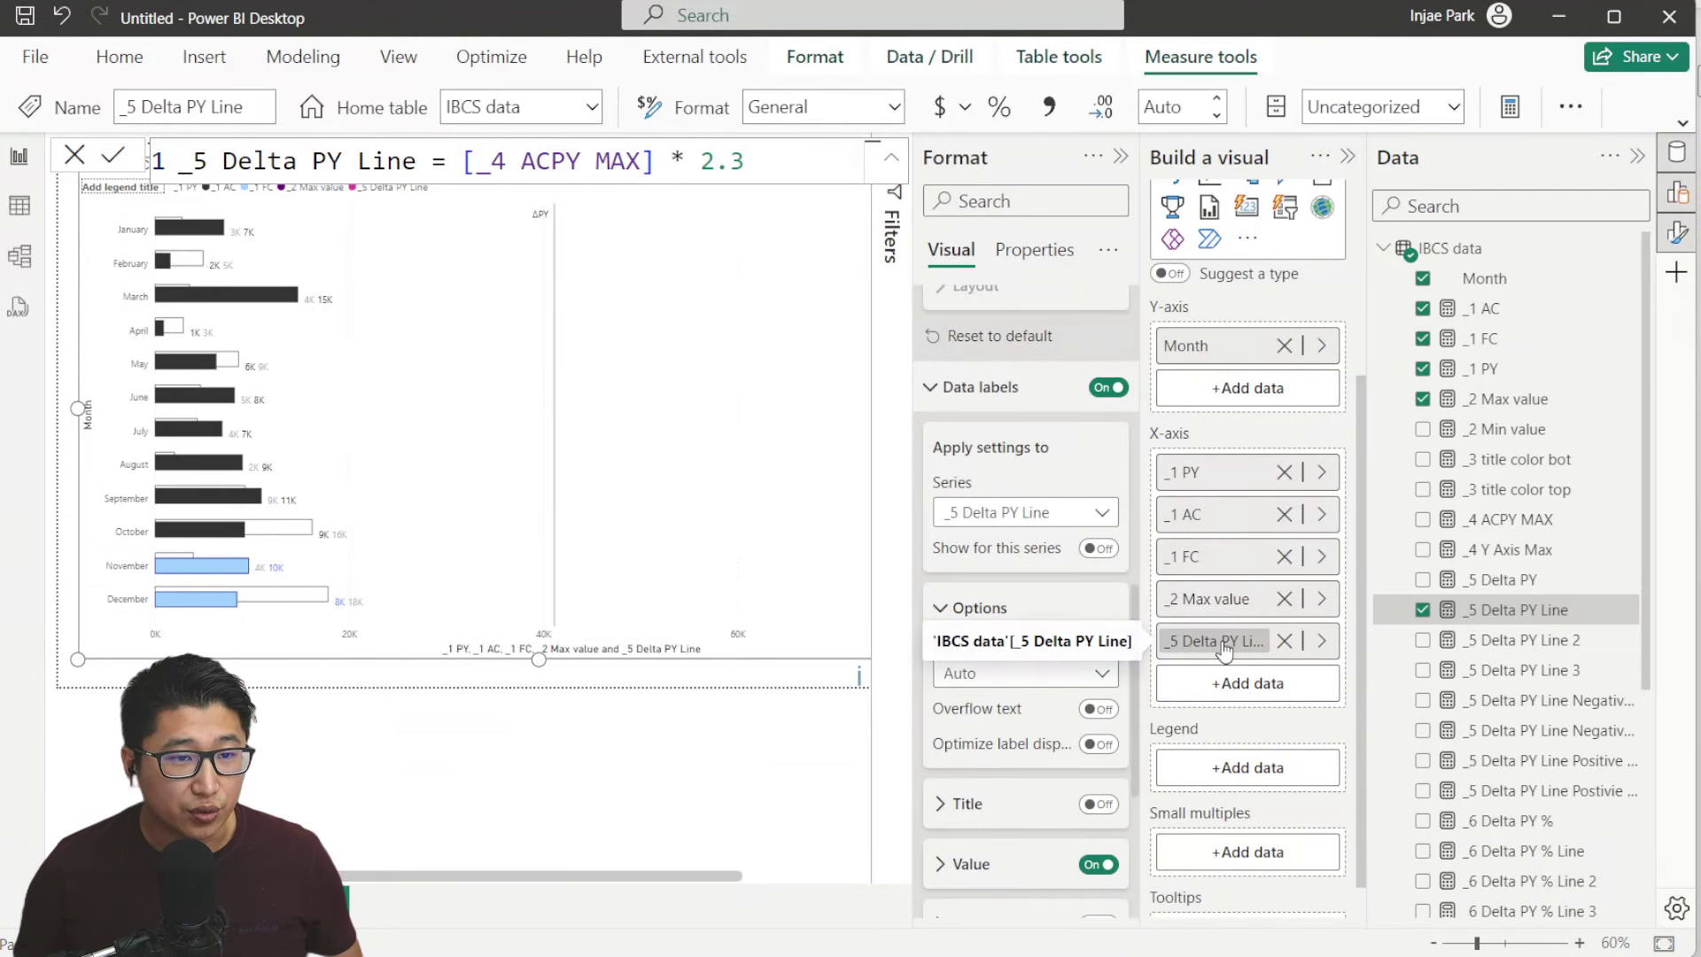
pyautogui.click(979, 387)
pyautogui.scroll(2, 1018, 447)
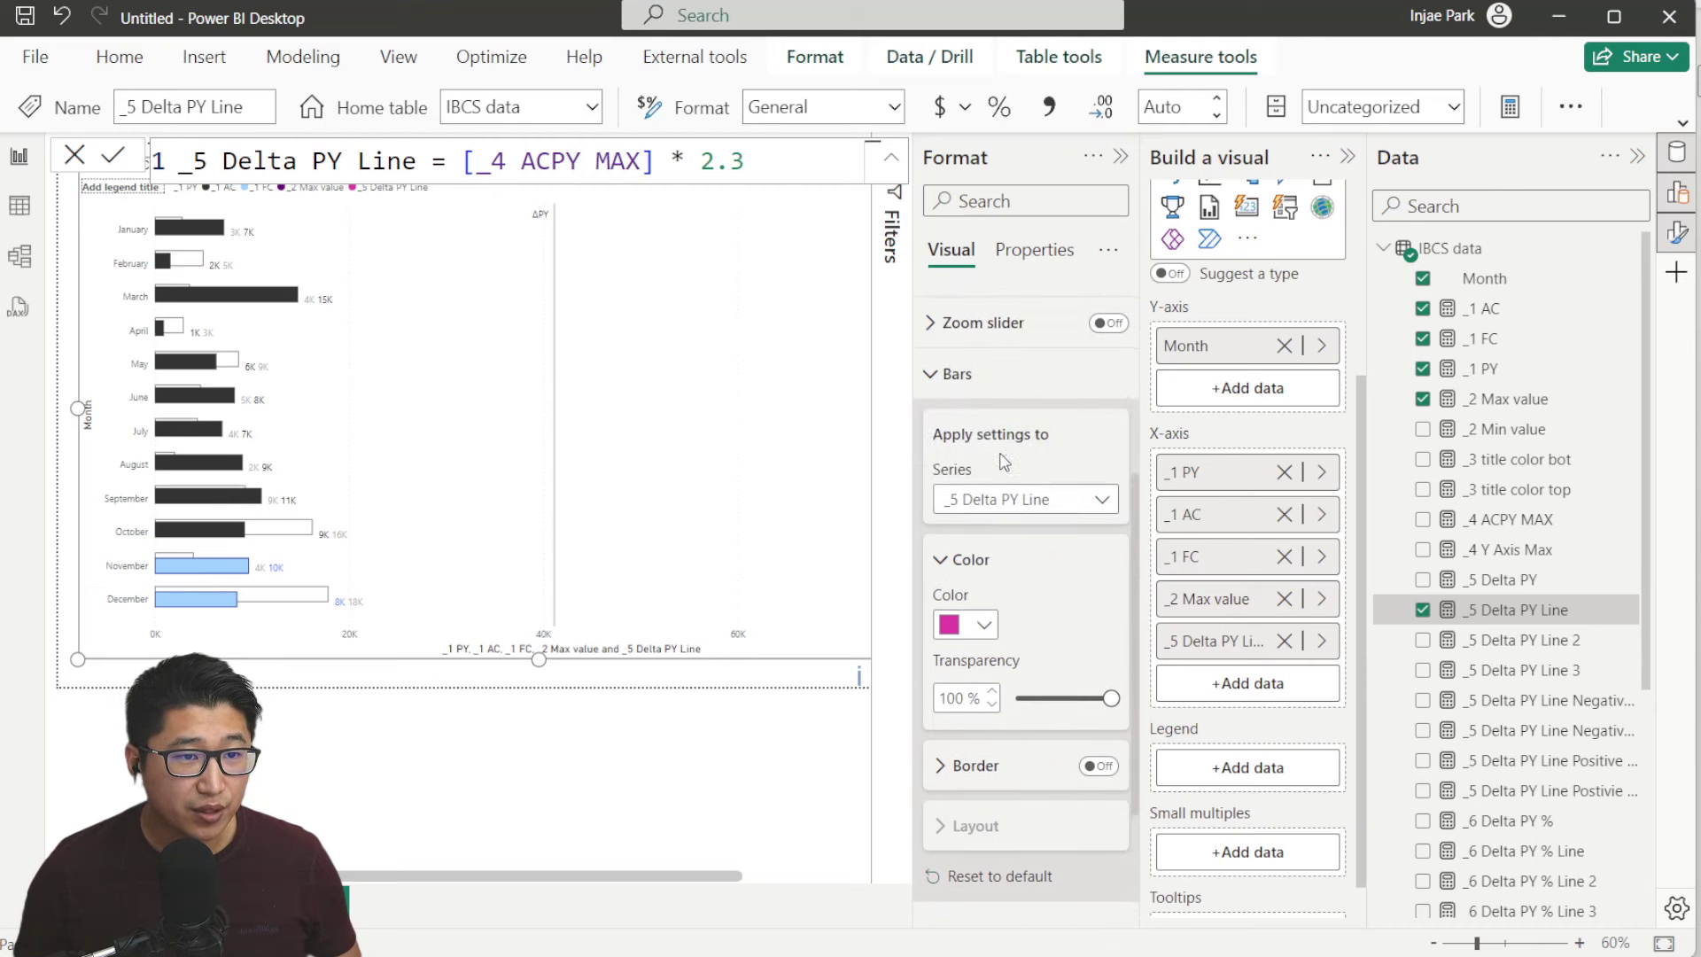
pyautogui.click(957, 373)
pyautogui.scroll(3, 966, 542)
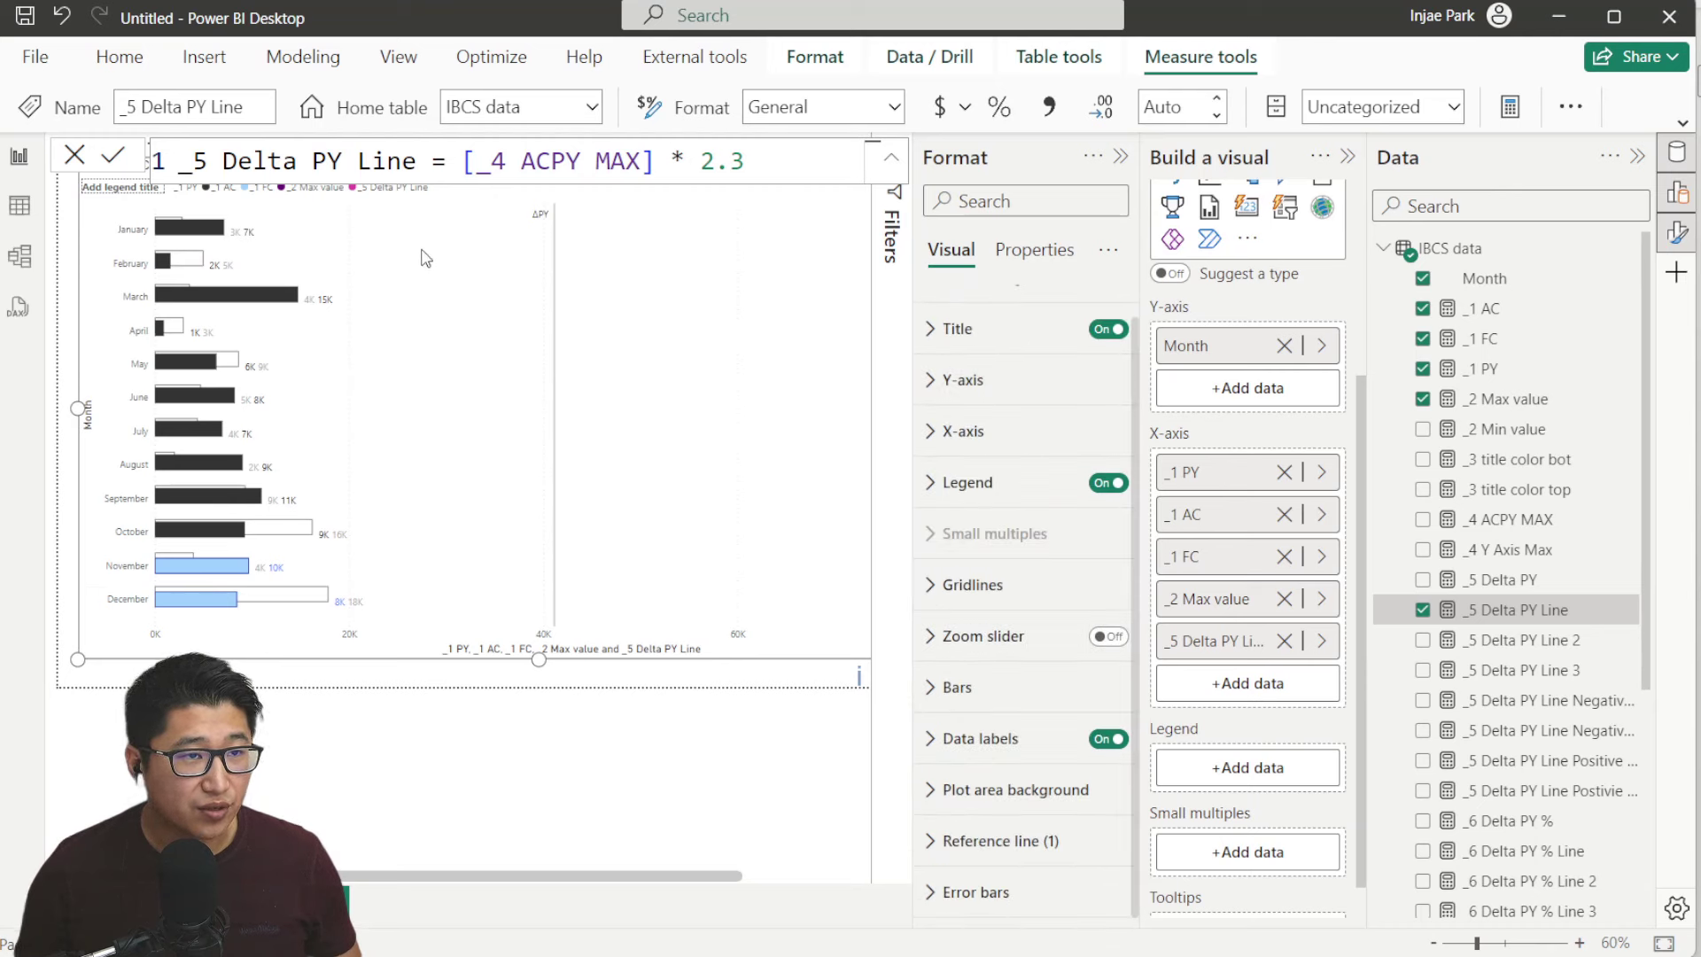
# Expand the error bars settings and widen the Data pane so the full measure names can be read
pyautogui.click(1010, 894)
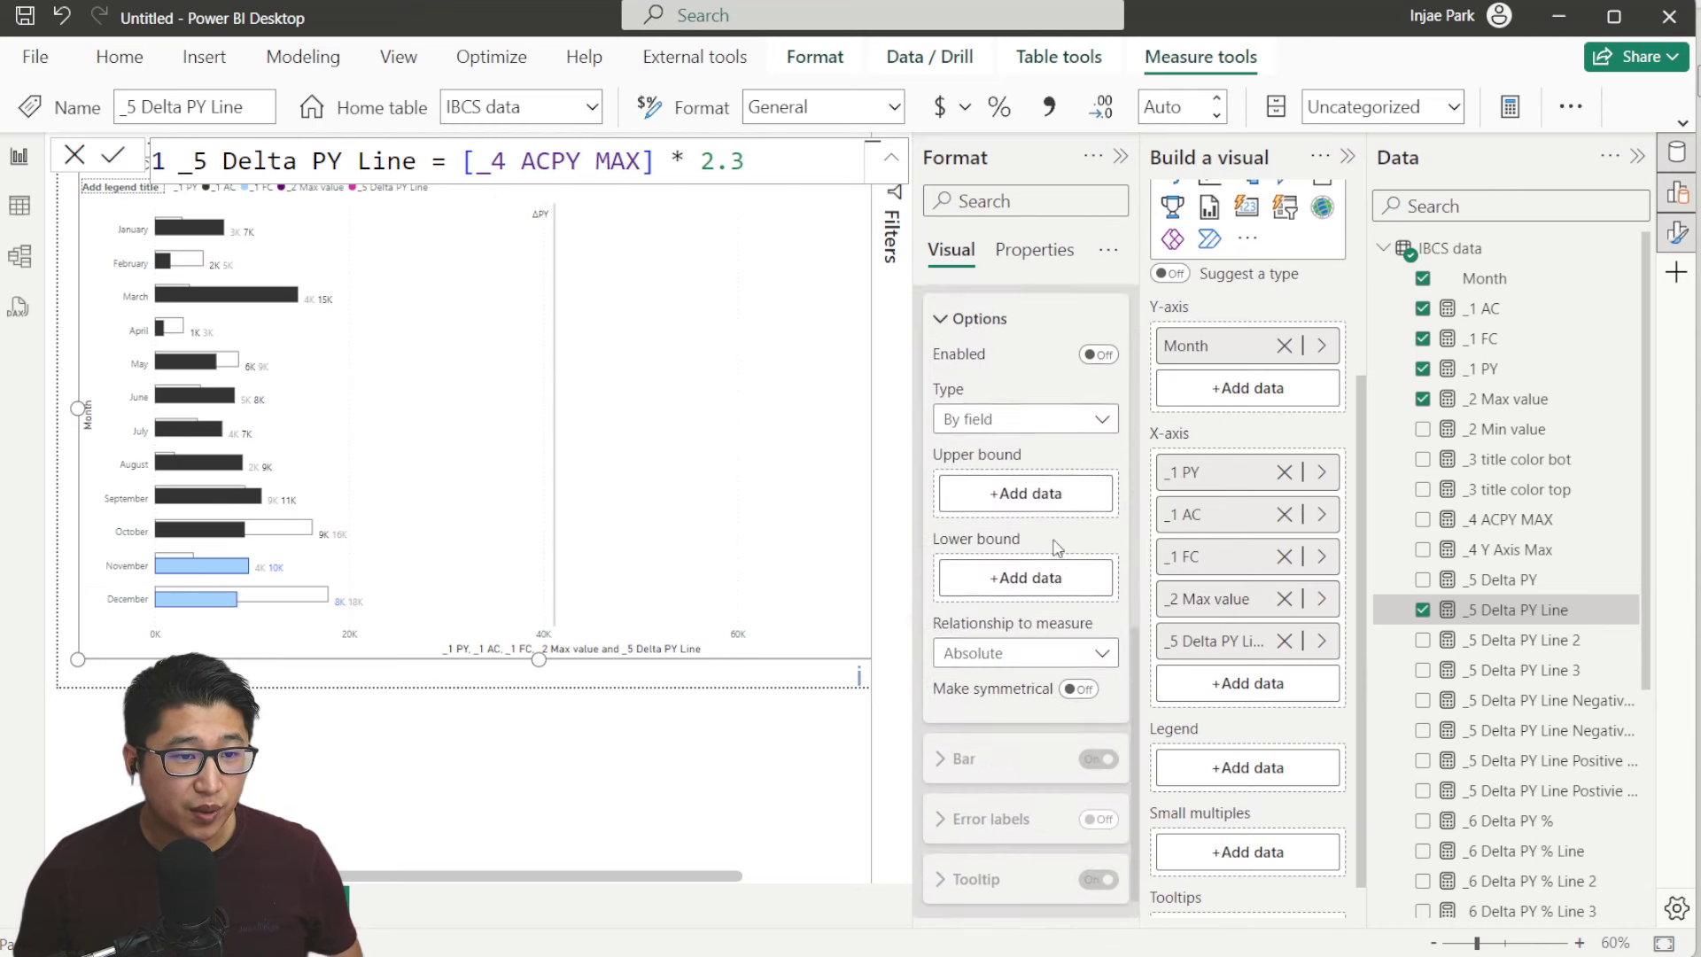
pyautogui.scroll(-1, 1559, 660)
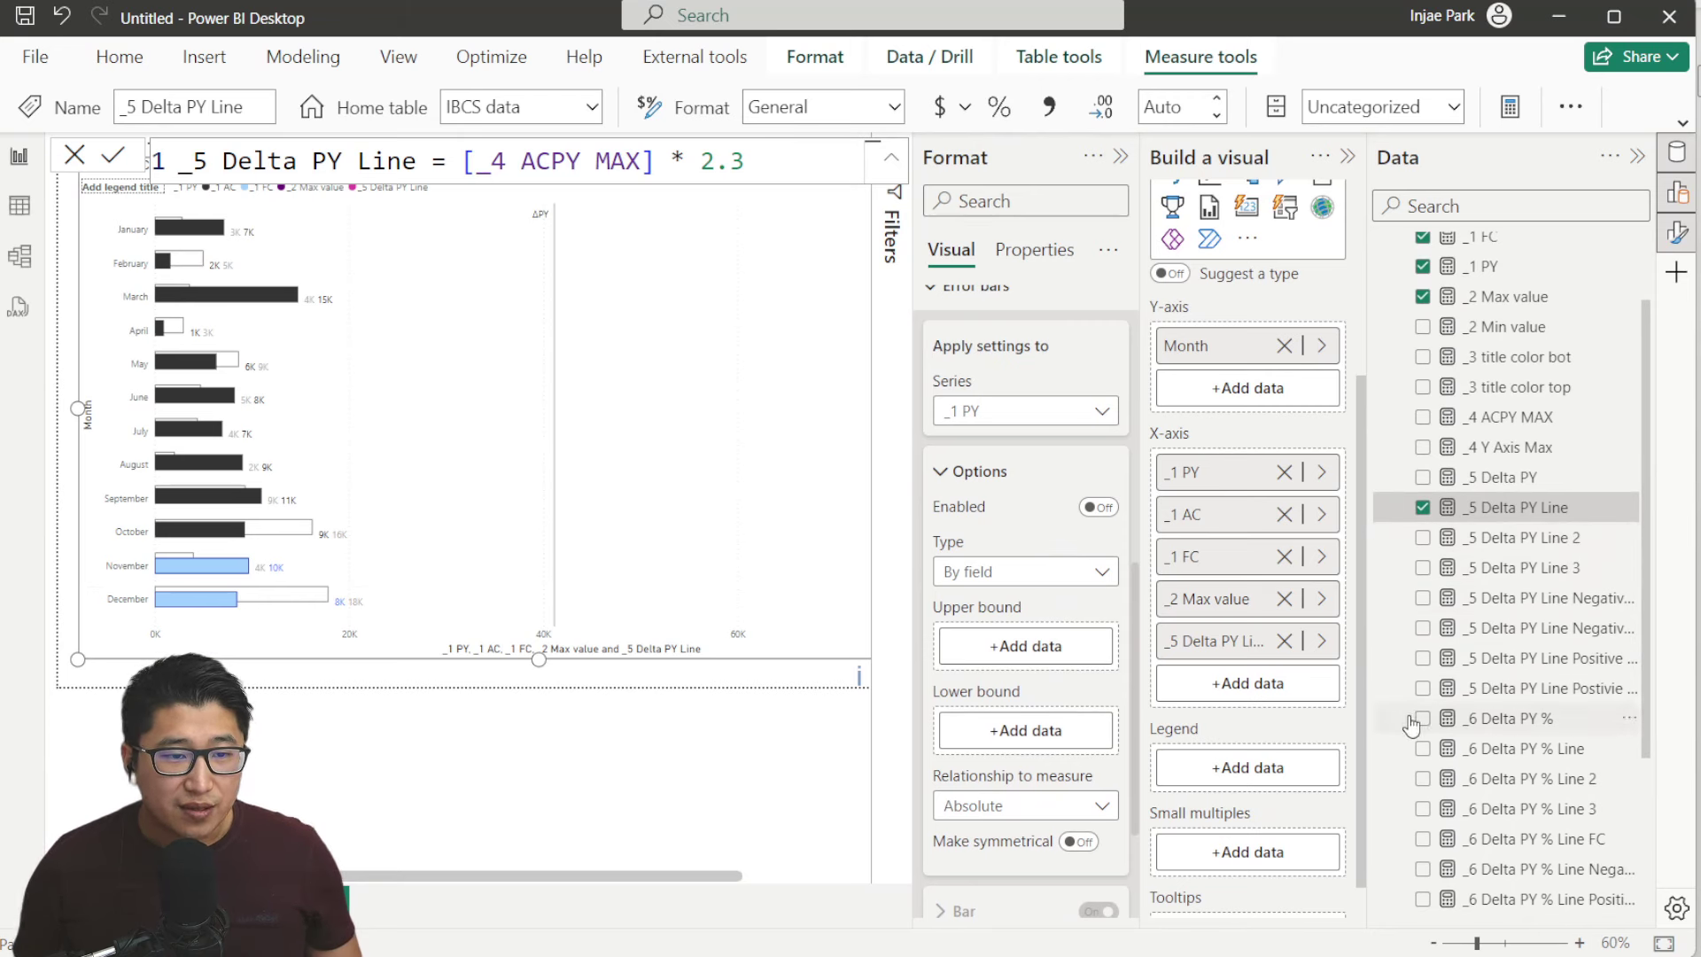
pyautogui.moveTo(1366, 507); pyautogui.dragTo(1292, 498)
pyautogui.scroll(-2, 944, 502)
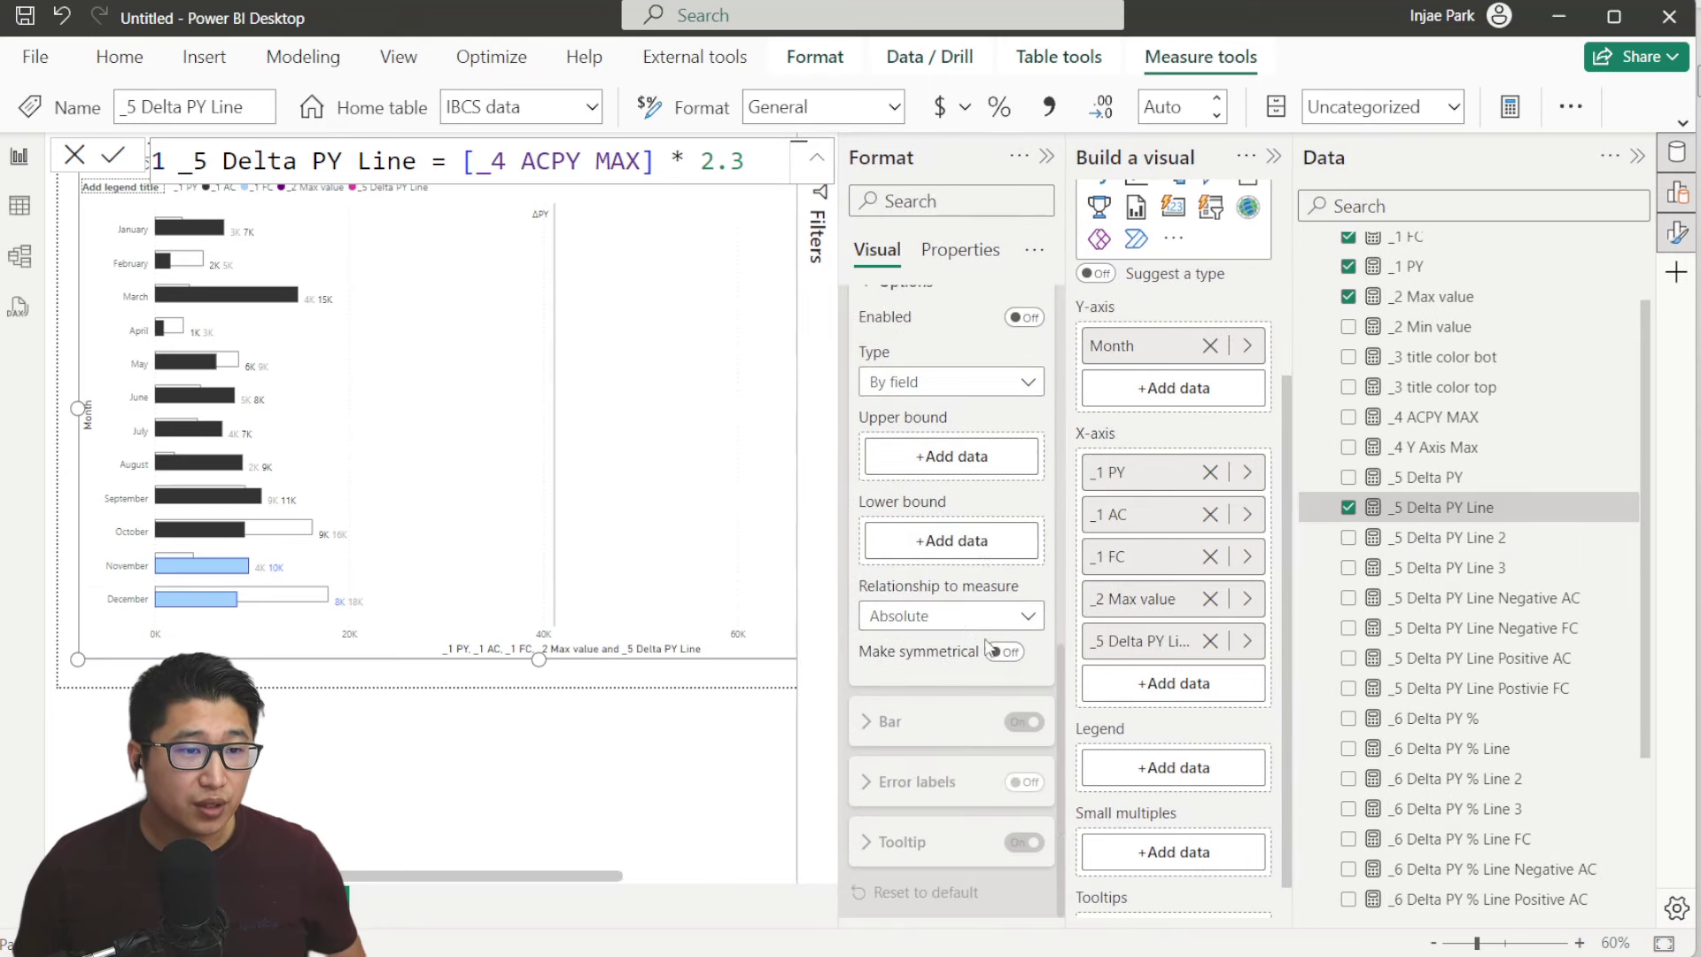
pyautogui.scroll(2, 990, 722)
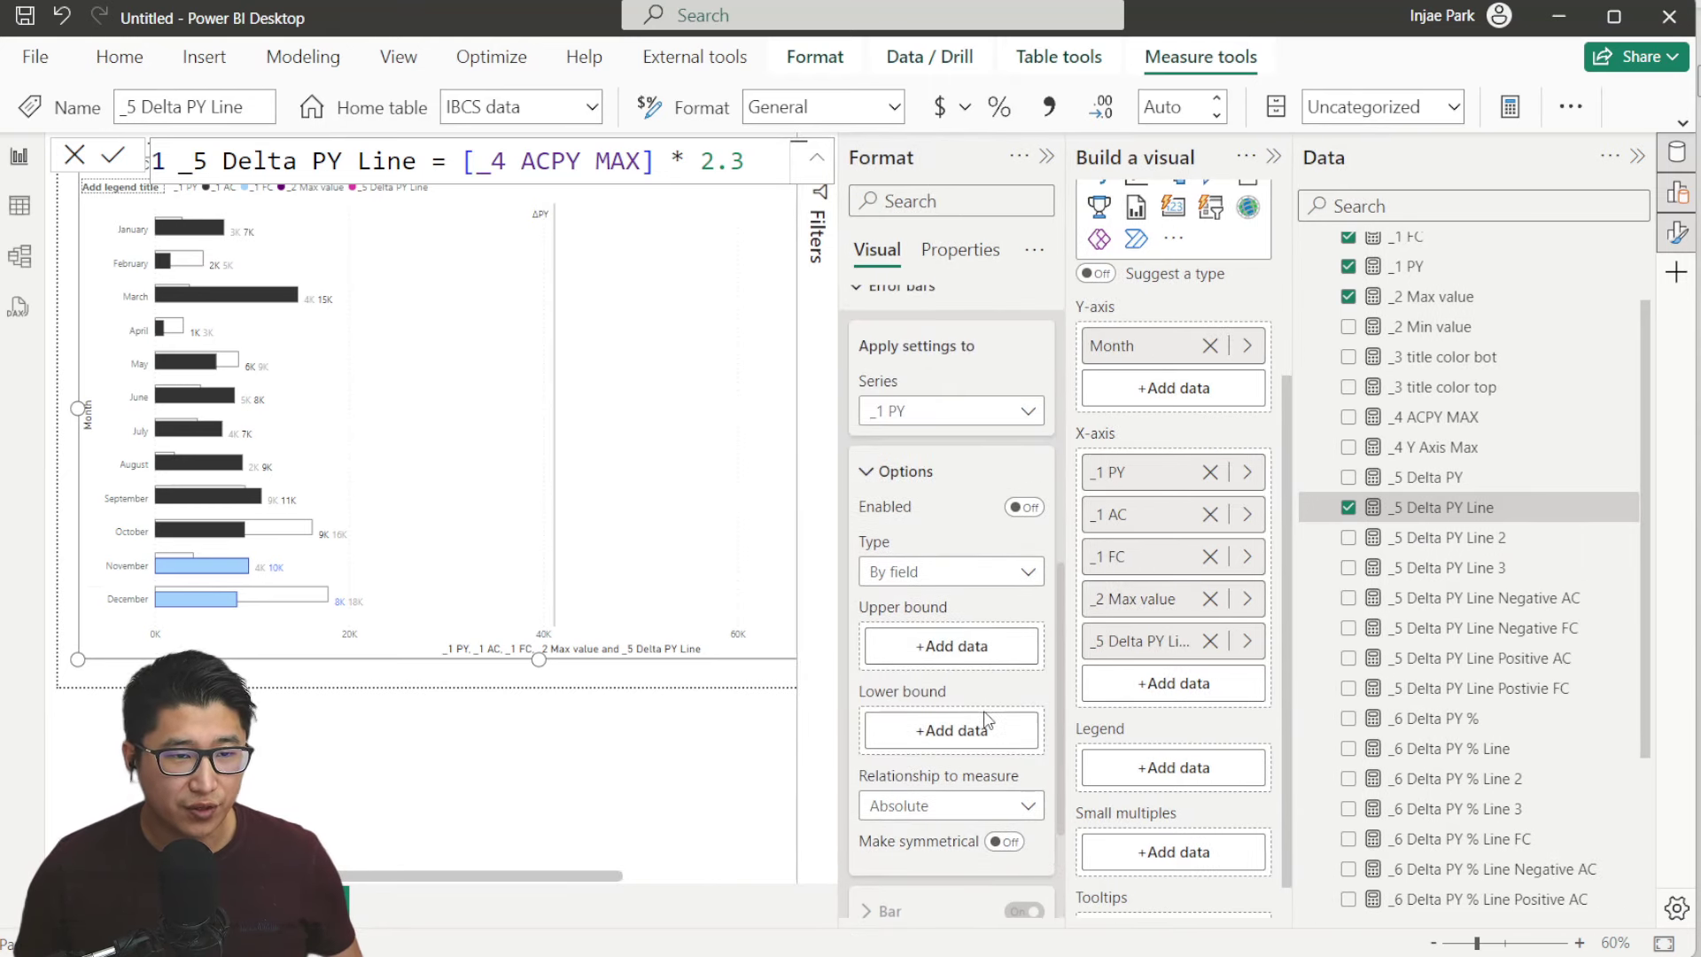
pyautogui.scroll(-2, 983, 710)
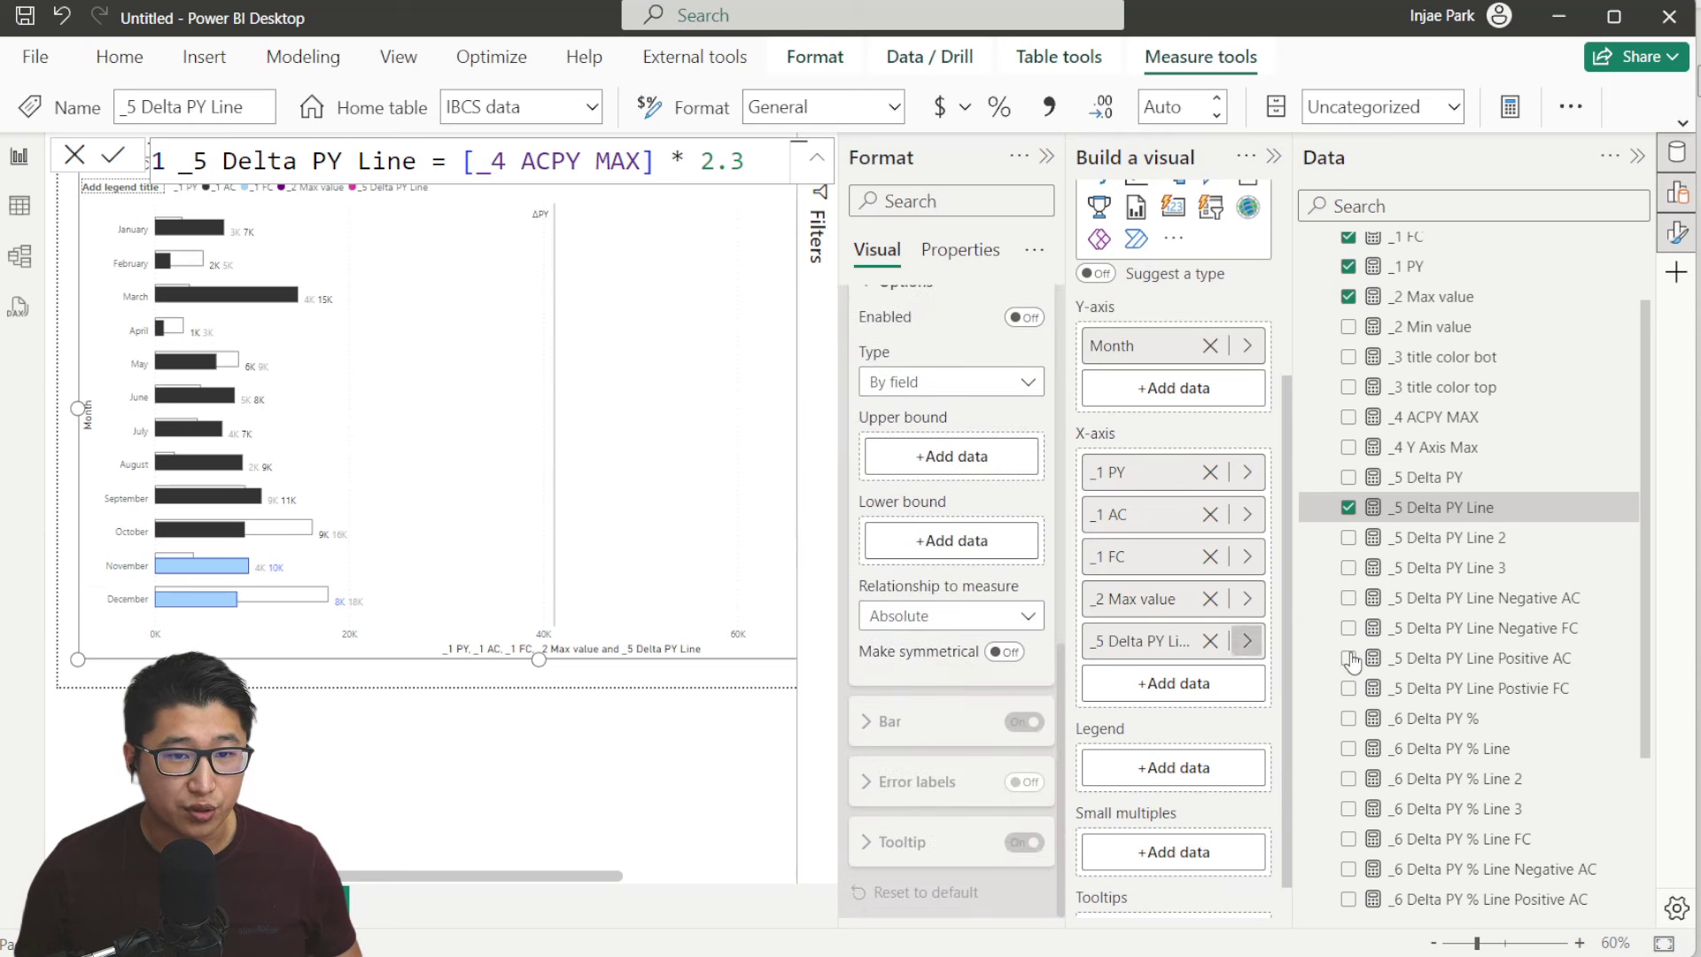
pyautogui.moveTo(1503, 599); pyautogui.dragTo(1027, 462)
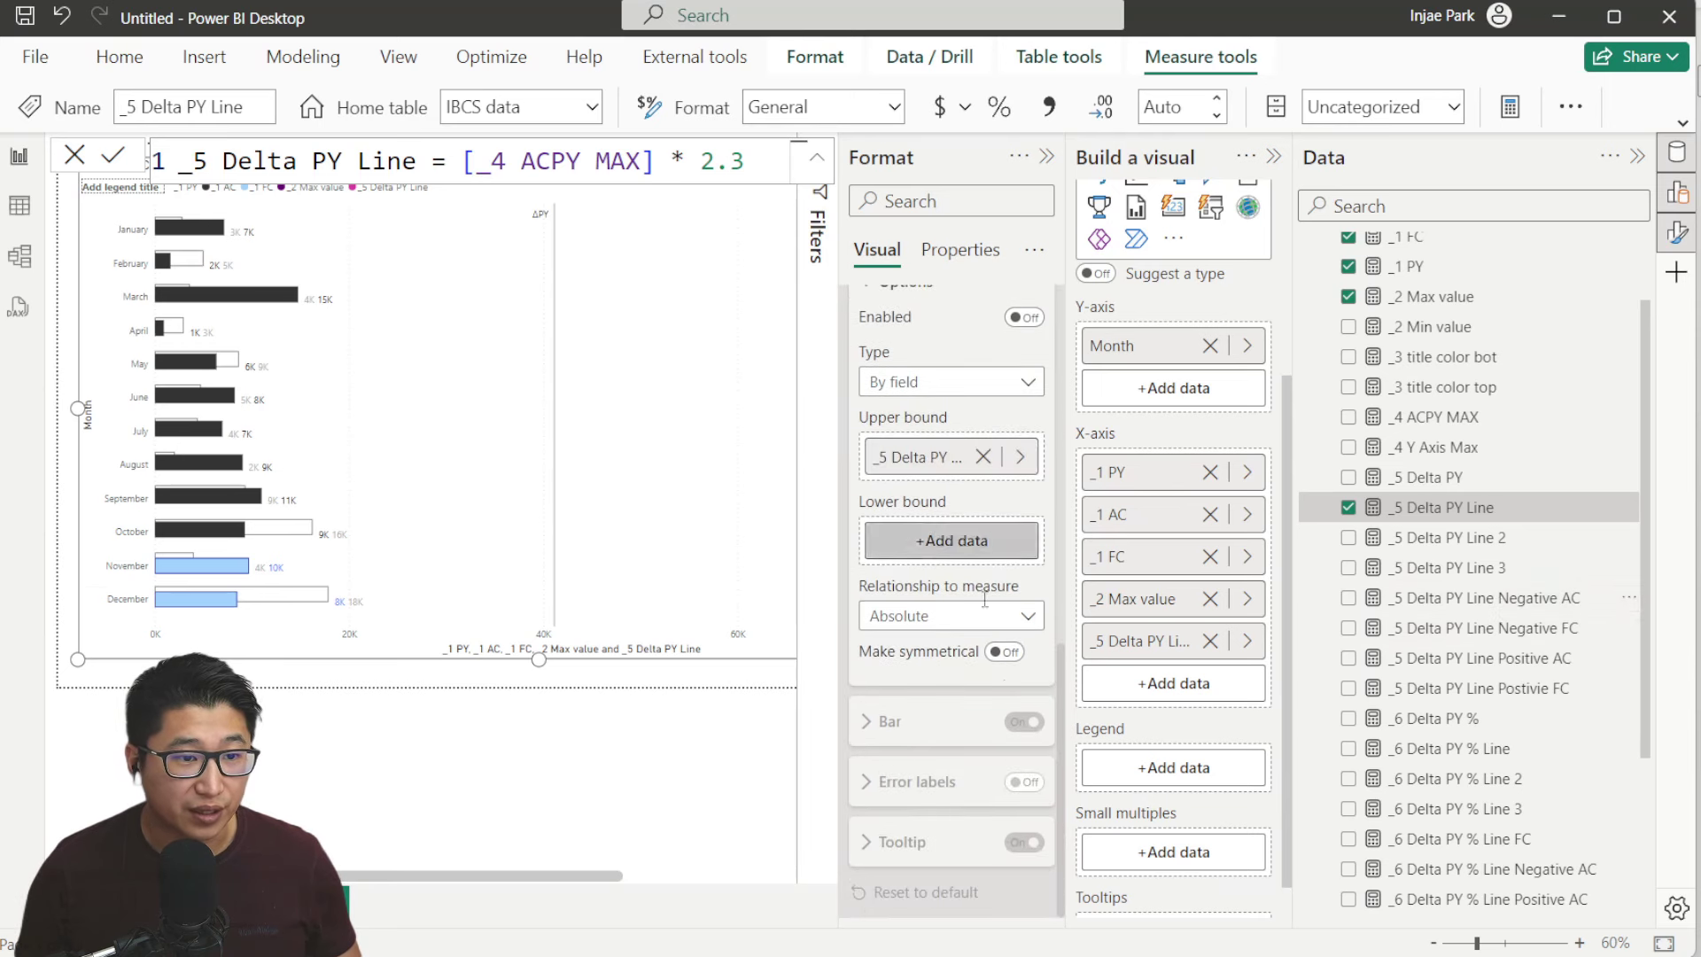
pyautogui.scroll(3, 1019, 442)
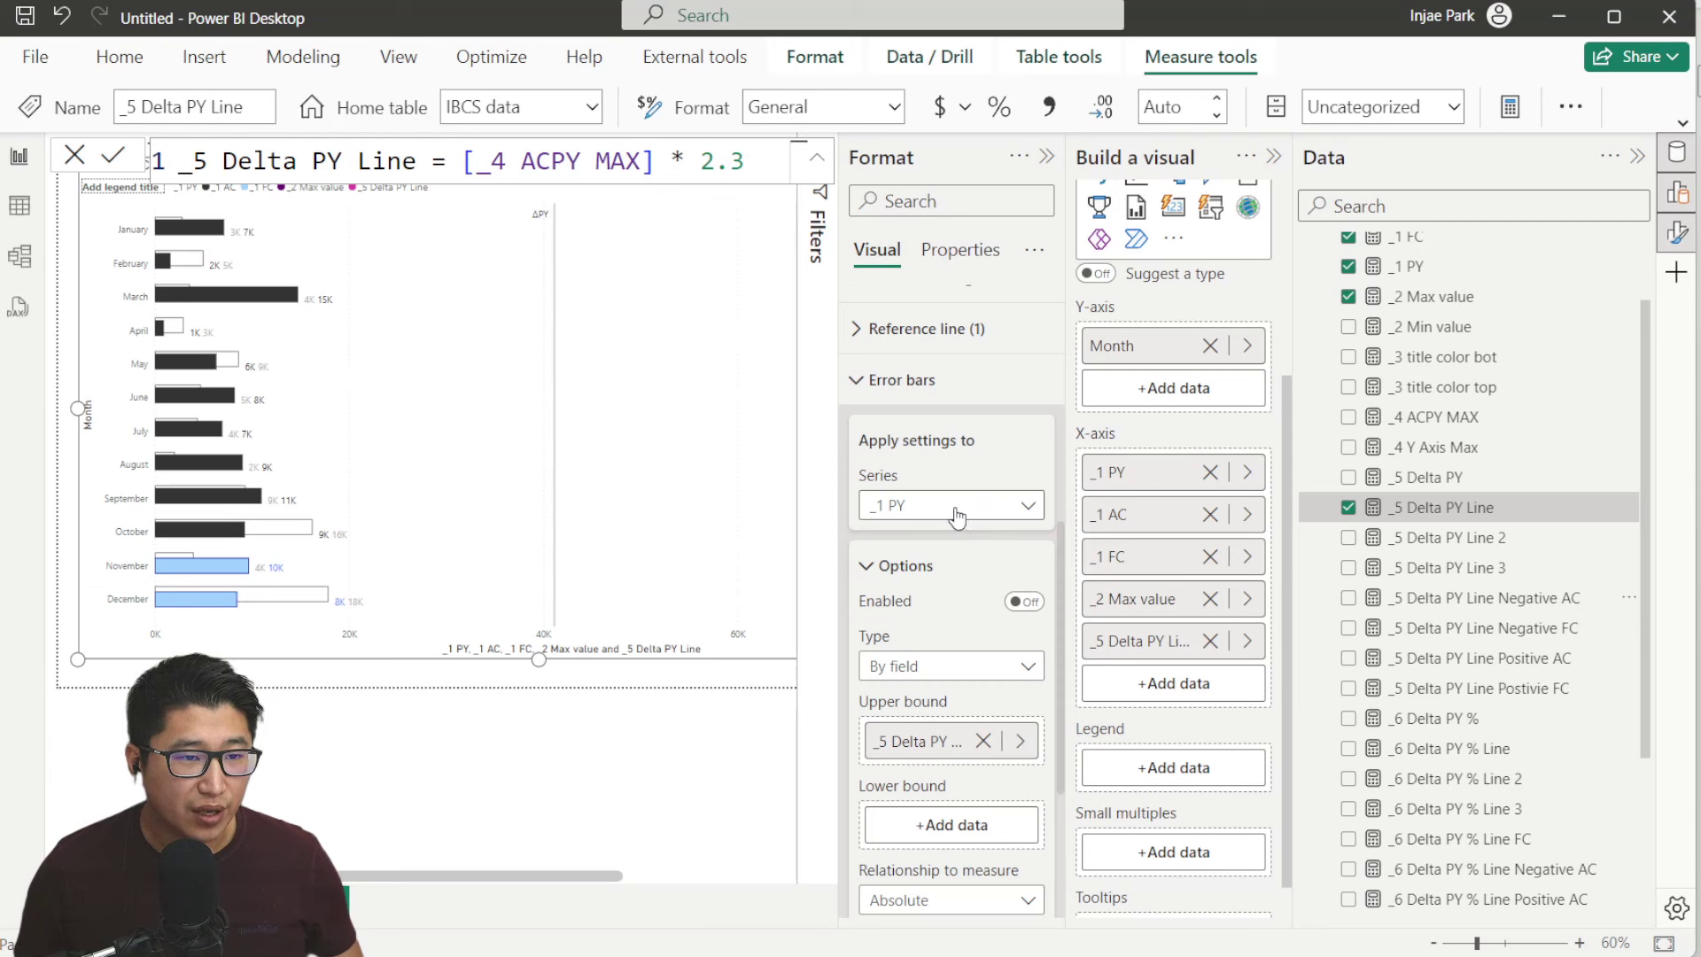
pyautogui.click(982, 741)
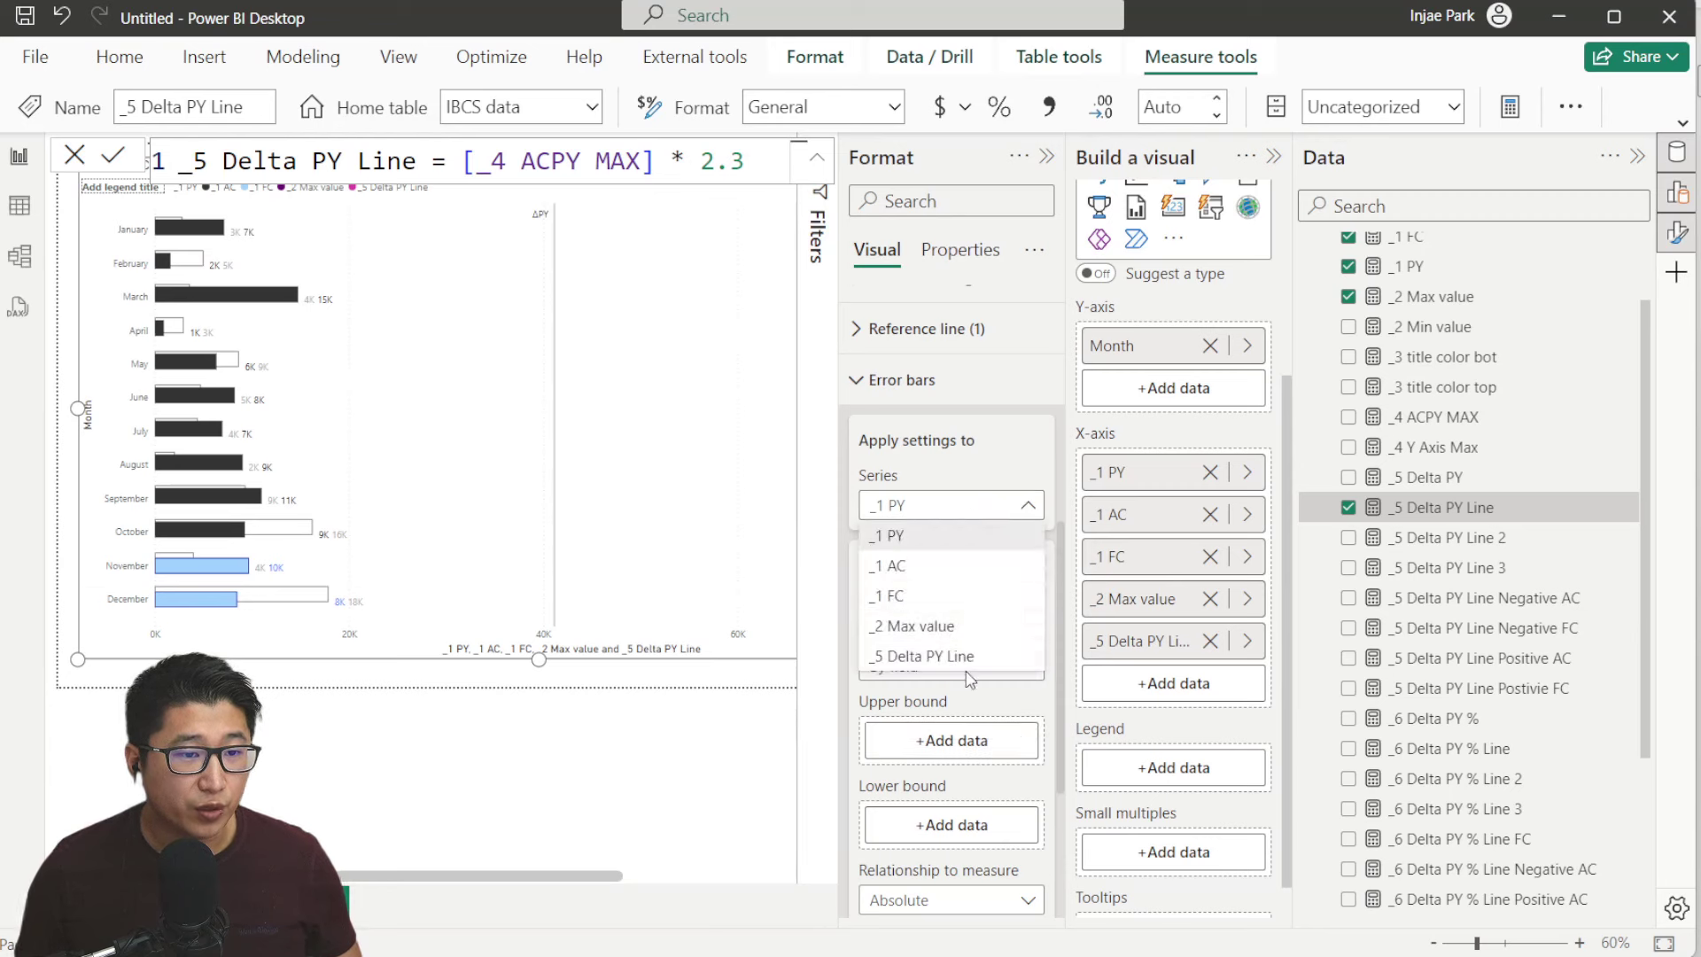
# Enable error bars for the _5 Delta PY Line series with _5 Delta PY Line Negative AC as the upper bound
pyautogui.click(937, 660)
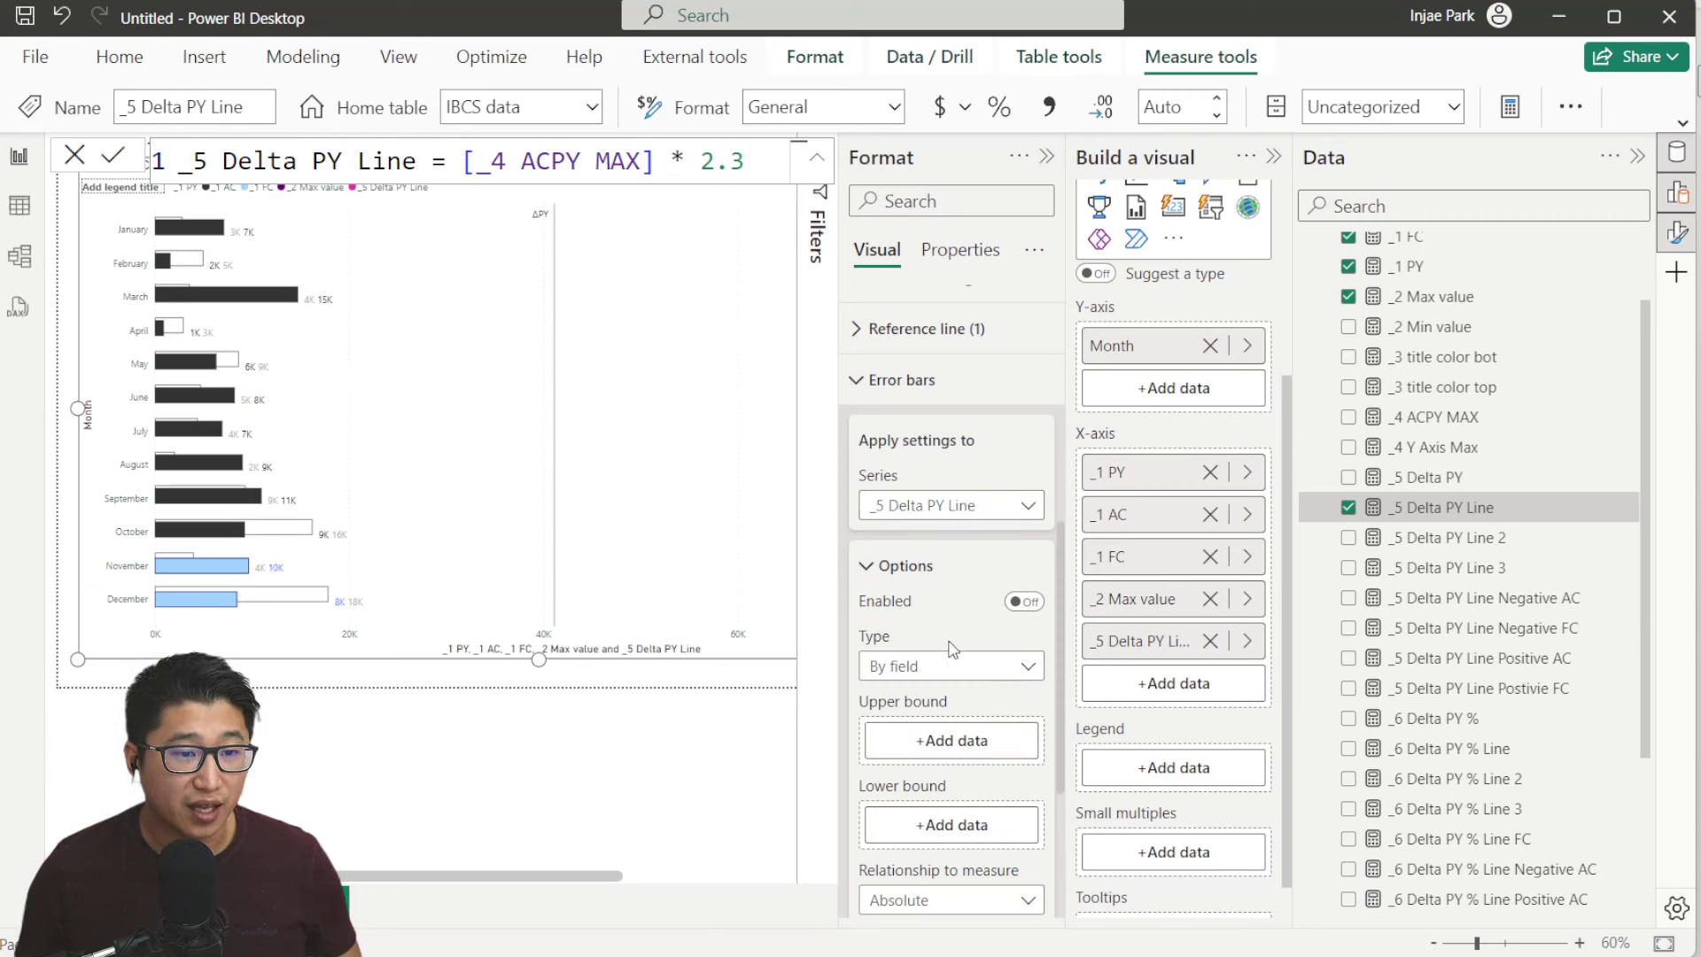
pyautogui.click(1019, 600)
pyautogui.scroll(-3, 1010, 589)
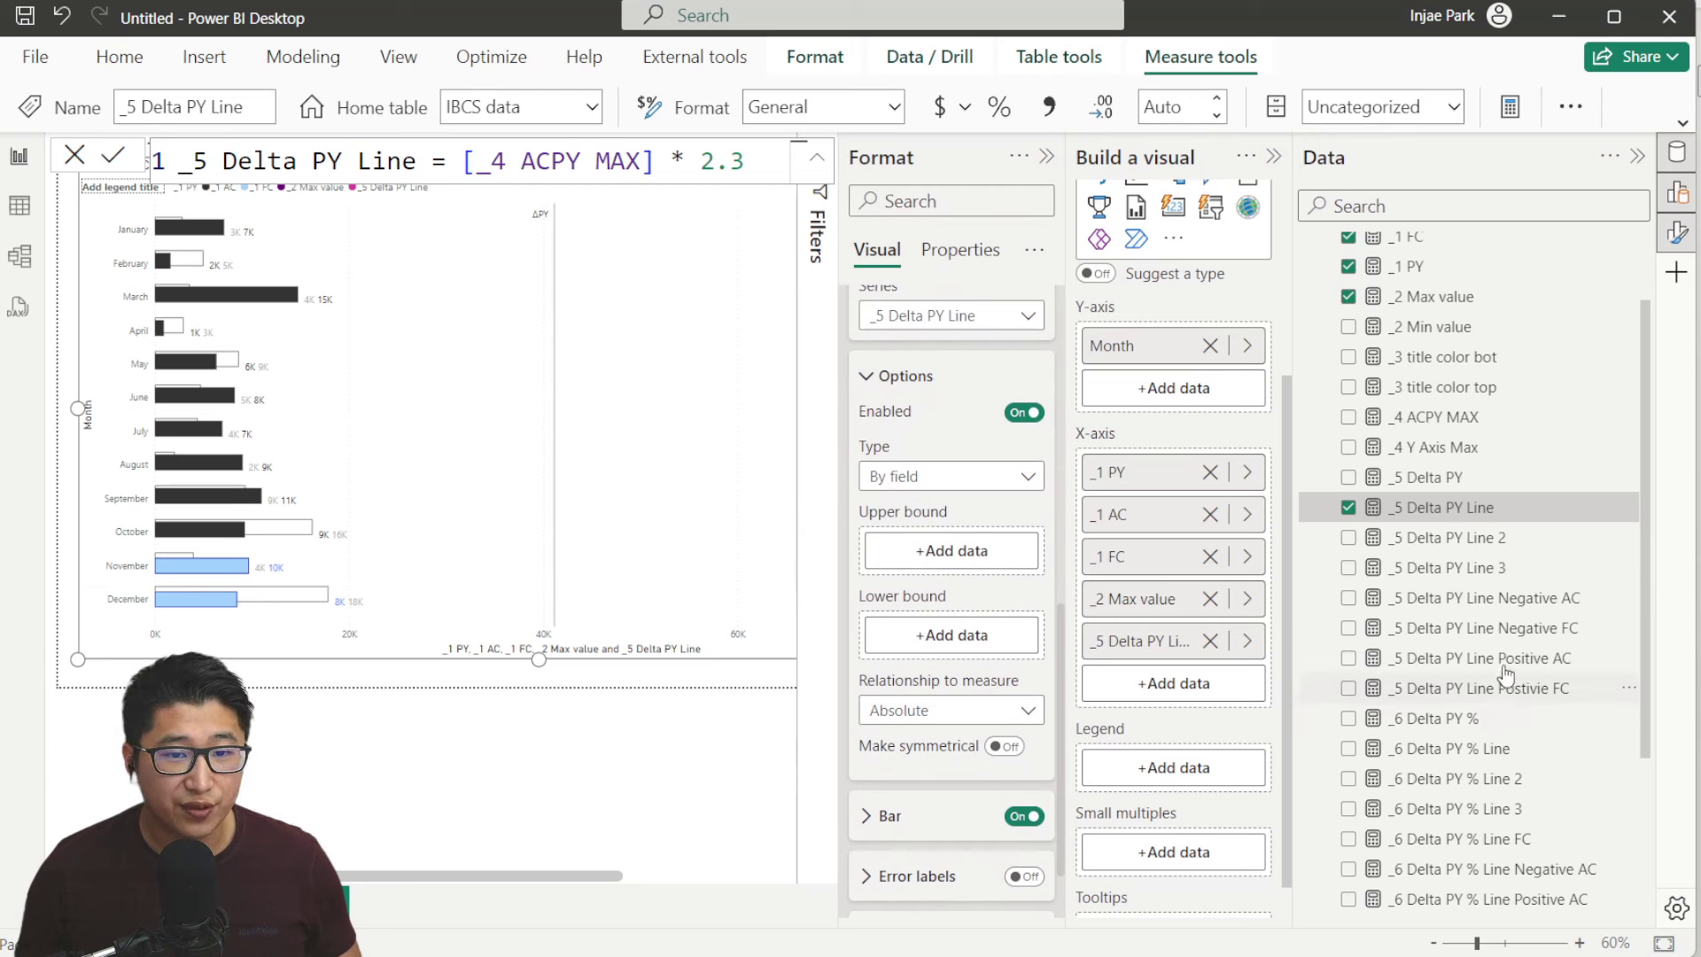
pyautogui.moveTo(1497, 598); pyautogui.dragTo(953, 566)
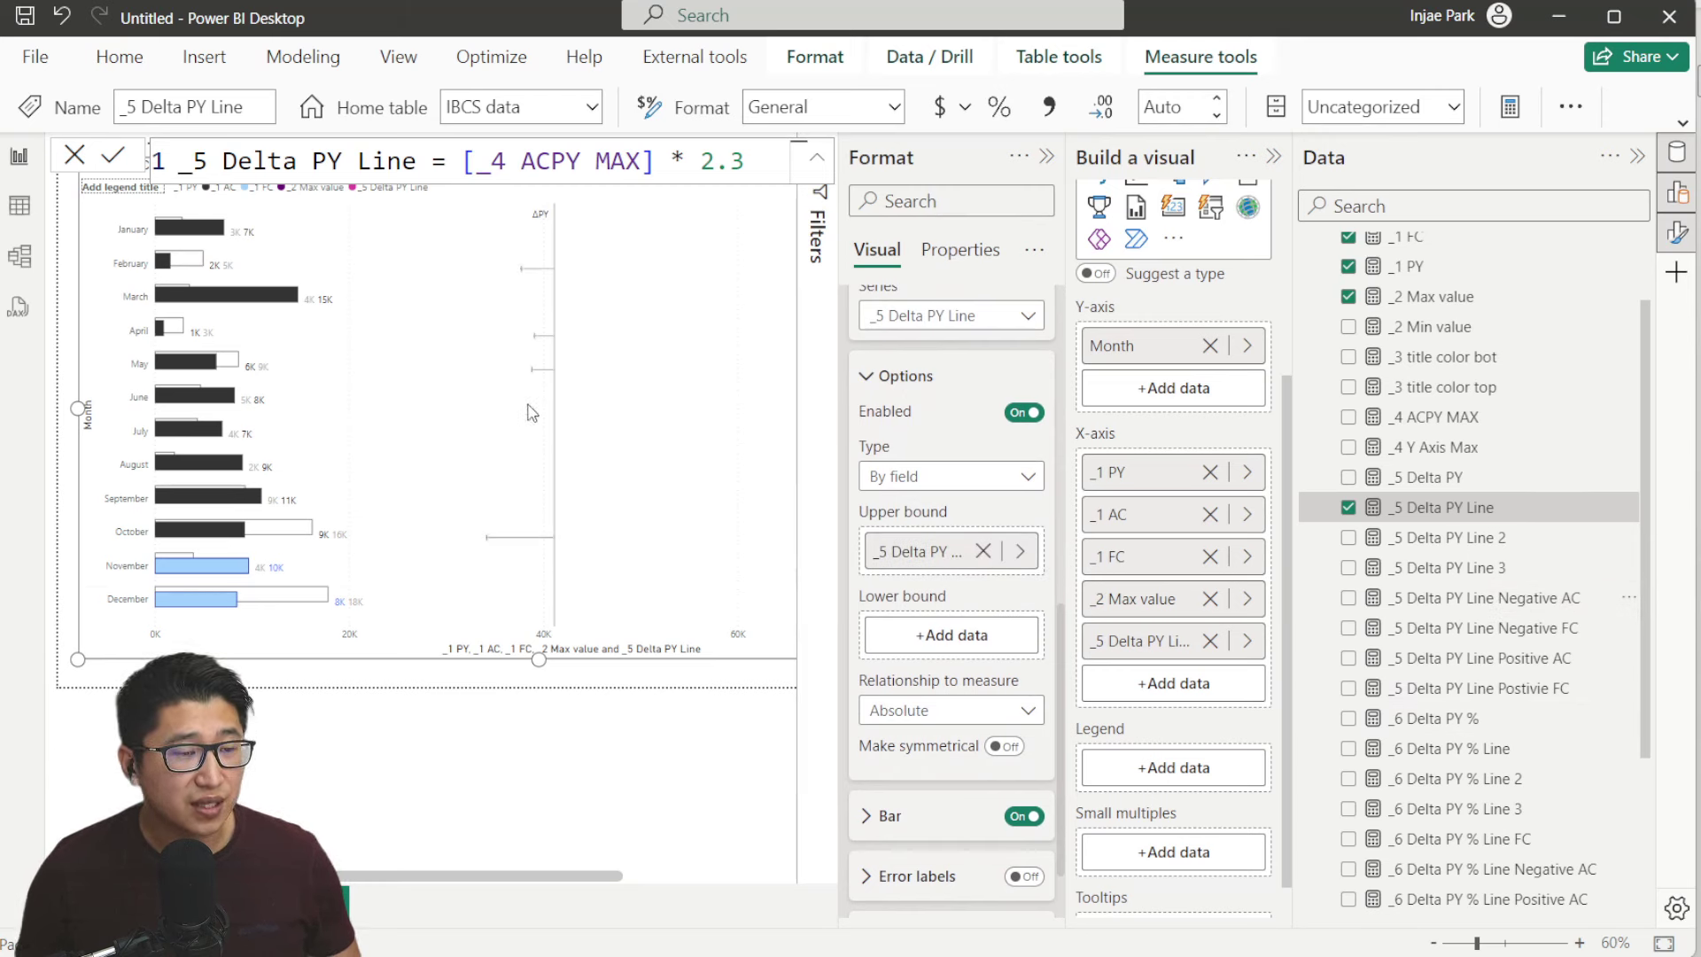
# Expand and review the bar formatting options of the _5 Delta PY Line error bars
pyautogui.scroll(-1, 989, 667)
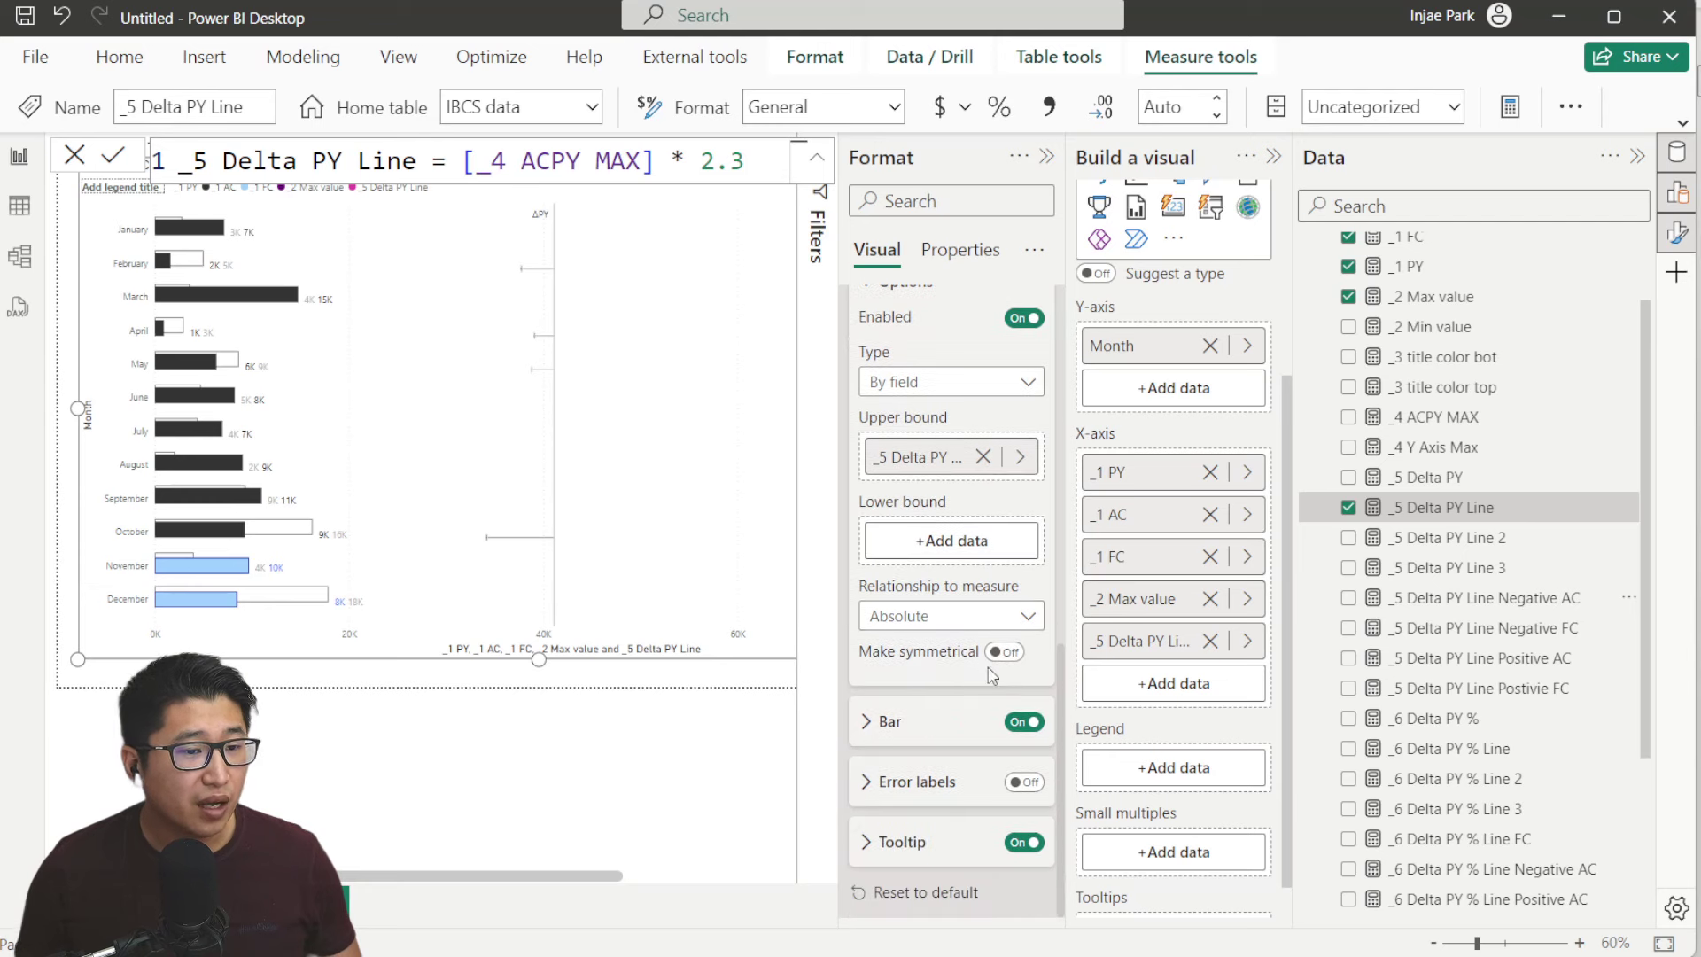
pyautogui.click(925, 719)
pyautogui.scroll(-1, 948, 695)
pyautogui.scroll(-1, 950, 695)
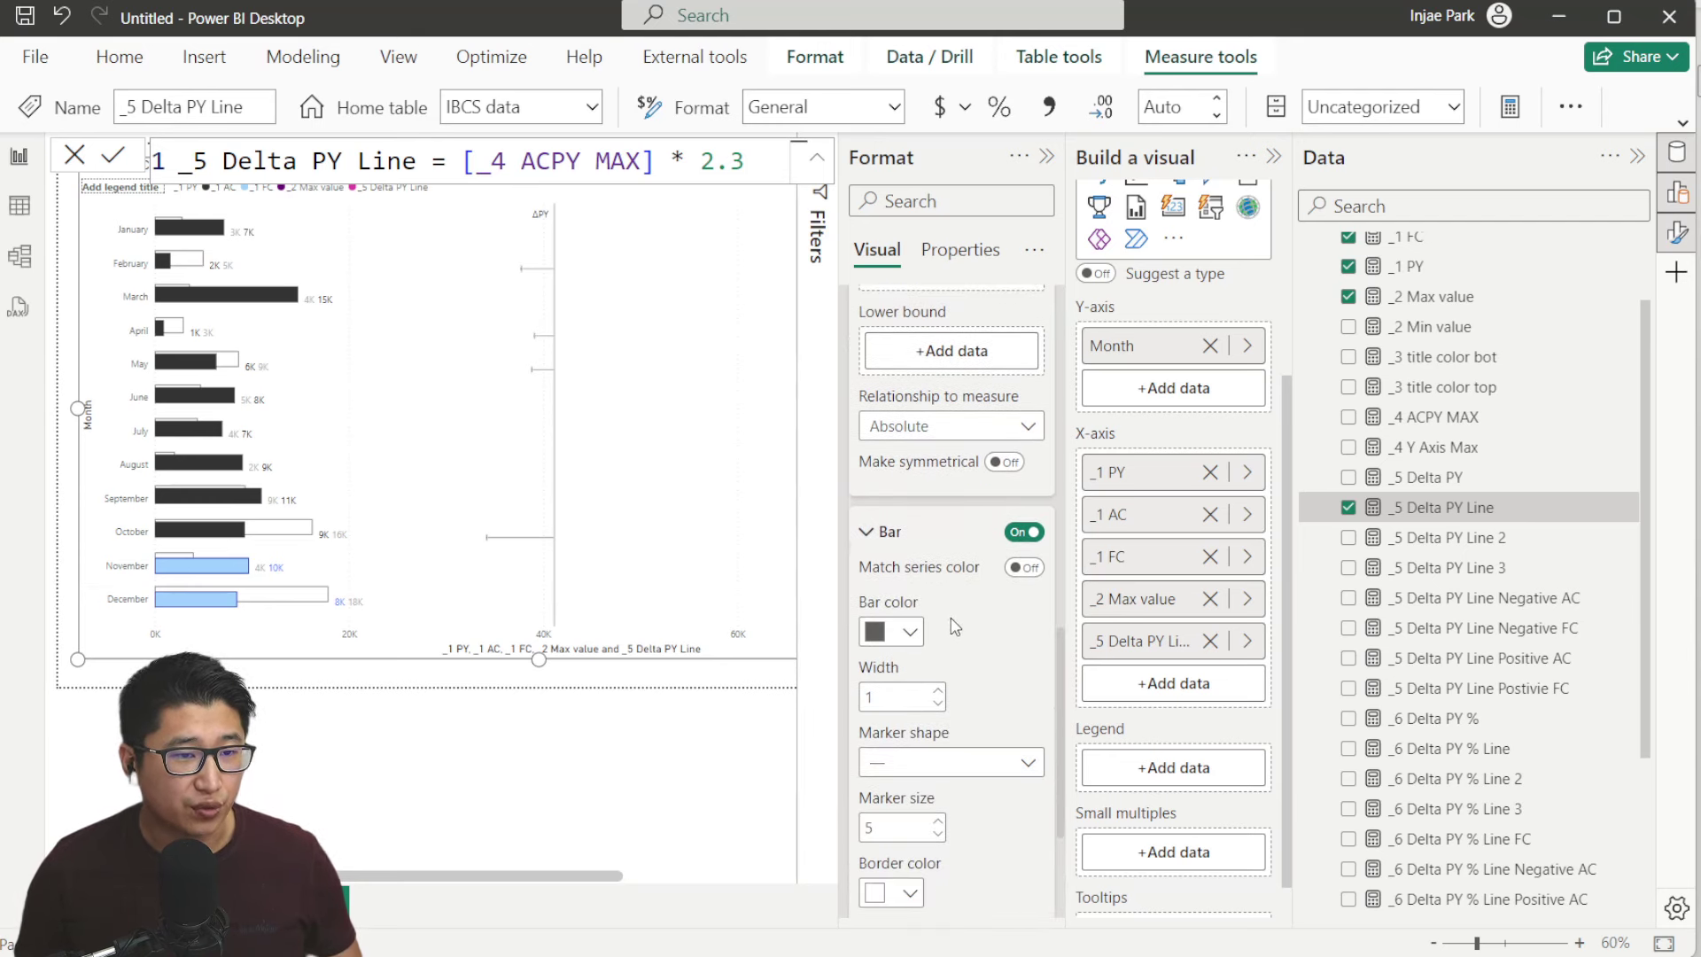
pyautogui.scroll(2, 956, 620)
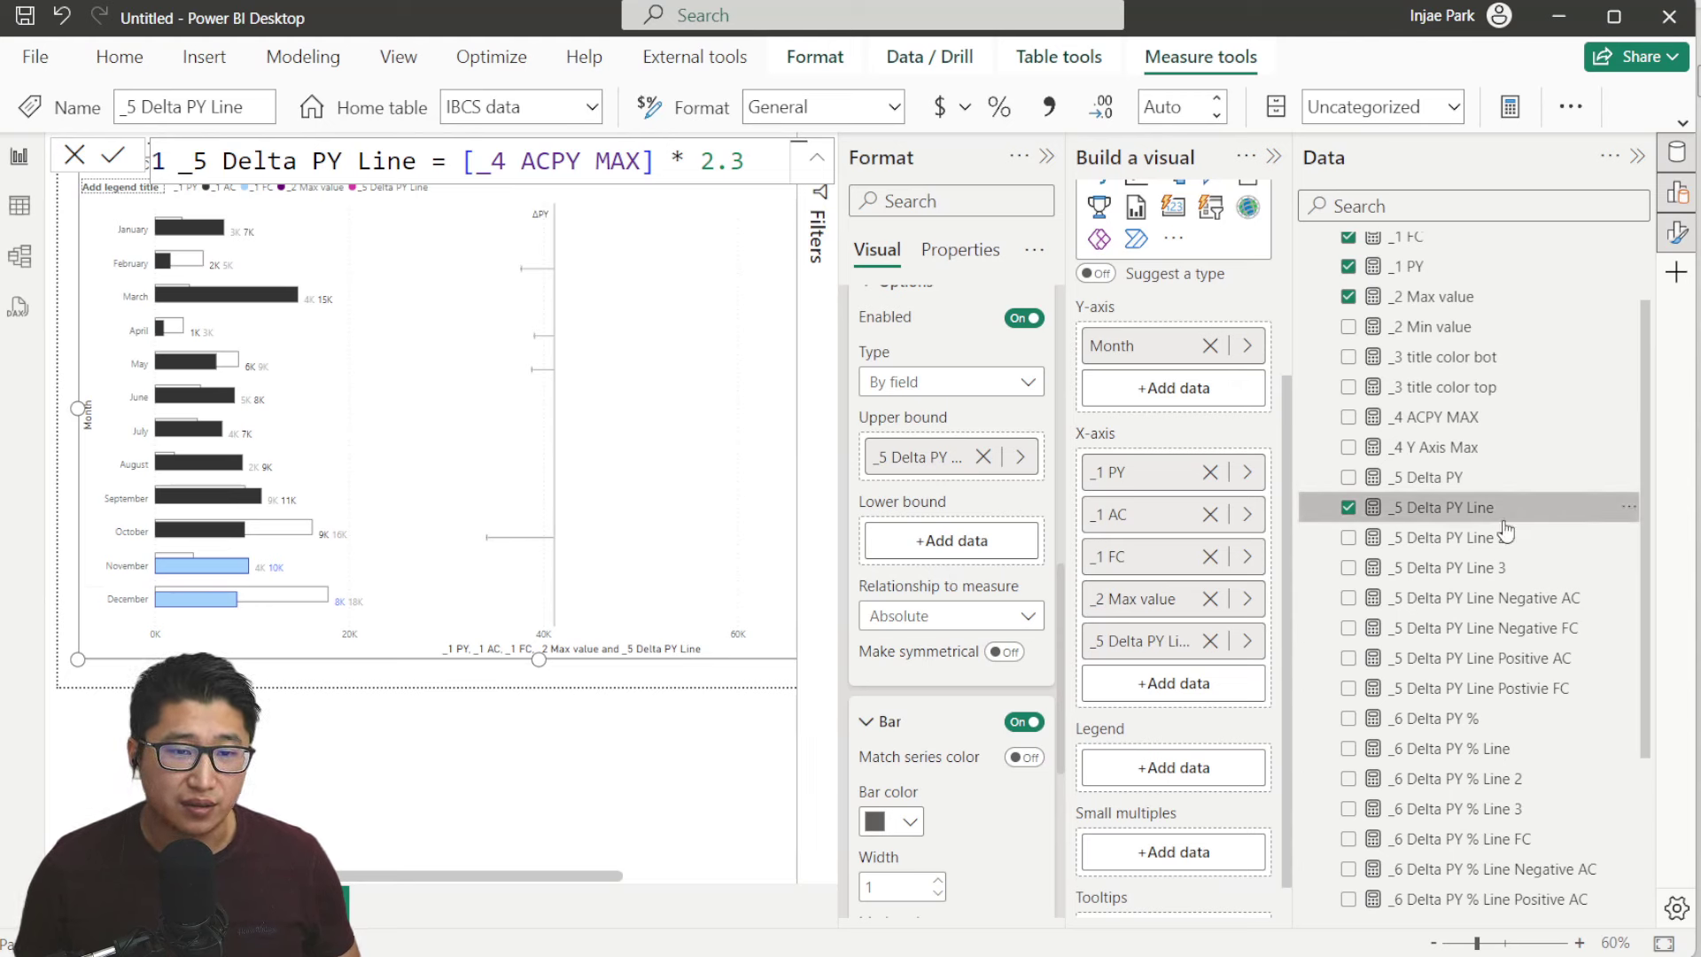
# Add the _5 Delta PY Line 2 and _5 Delta PY Line 3 measures to the X-axis, checking both formulas
pyautogui.moveTo(1400, 538); pyautogui.dragTo(1203, 685)
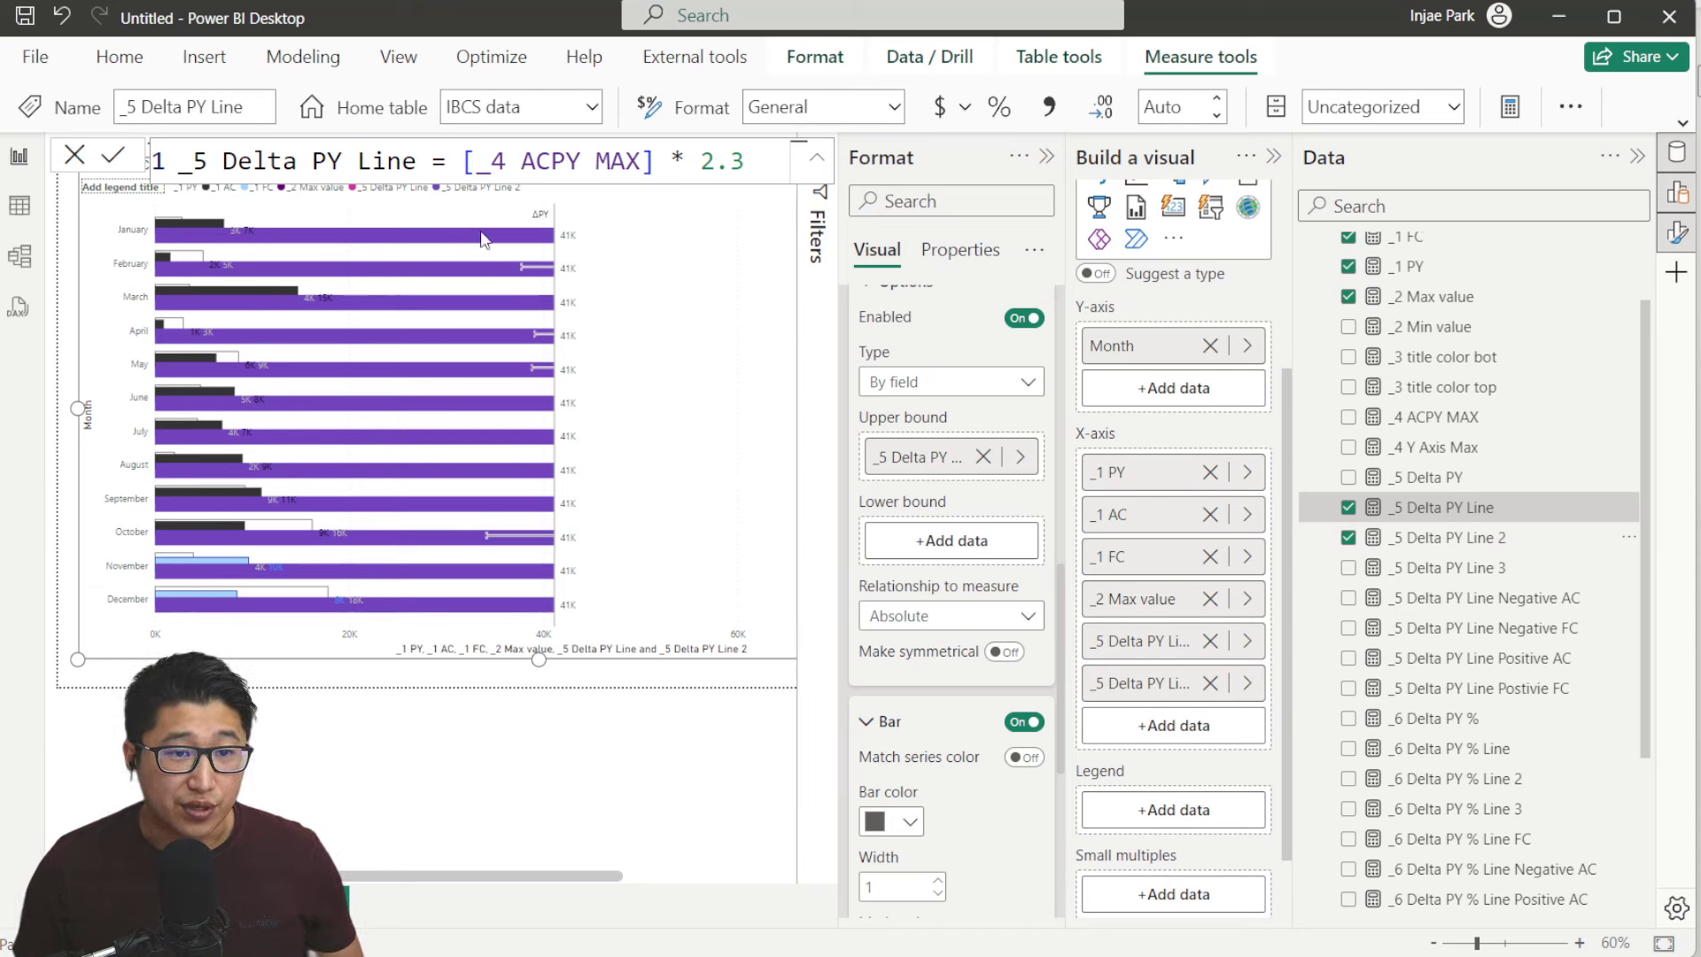
pyautogui.click(1417, 537)
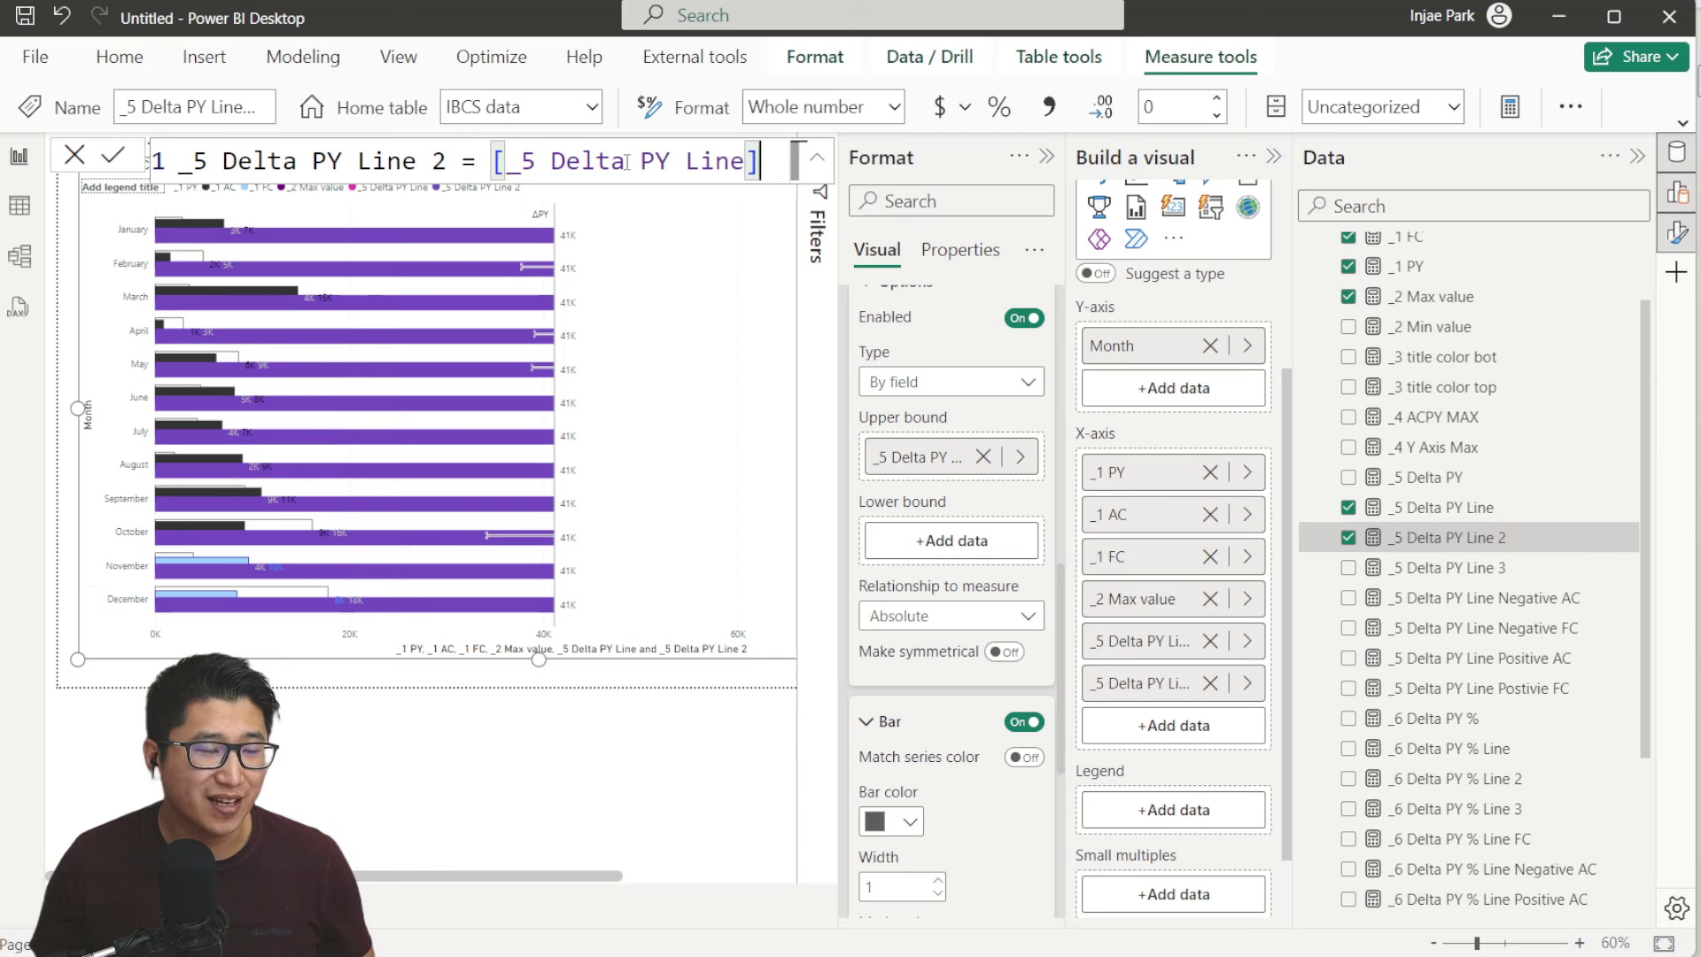
pyautogui.click(1486, 569)
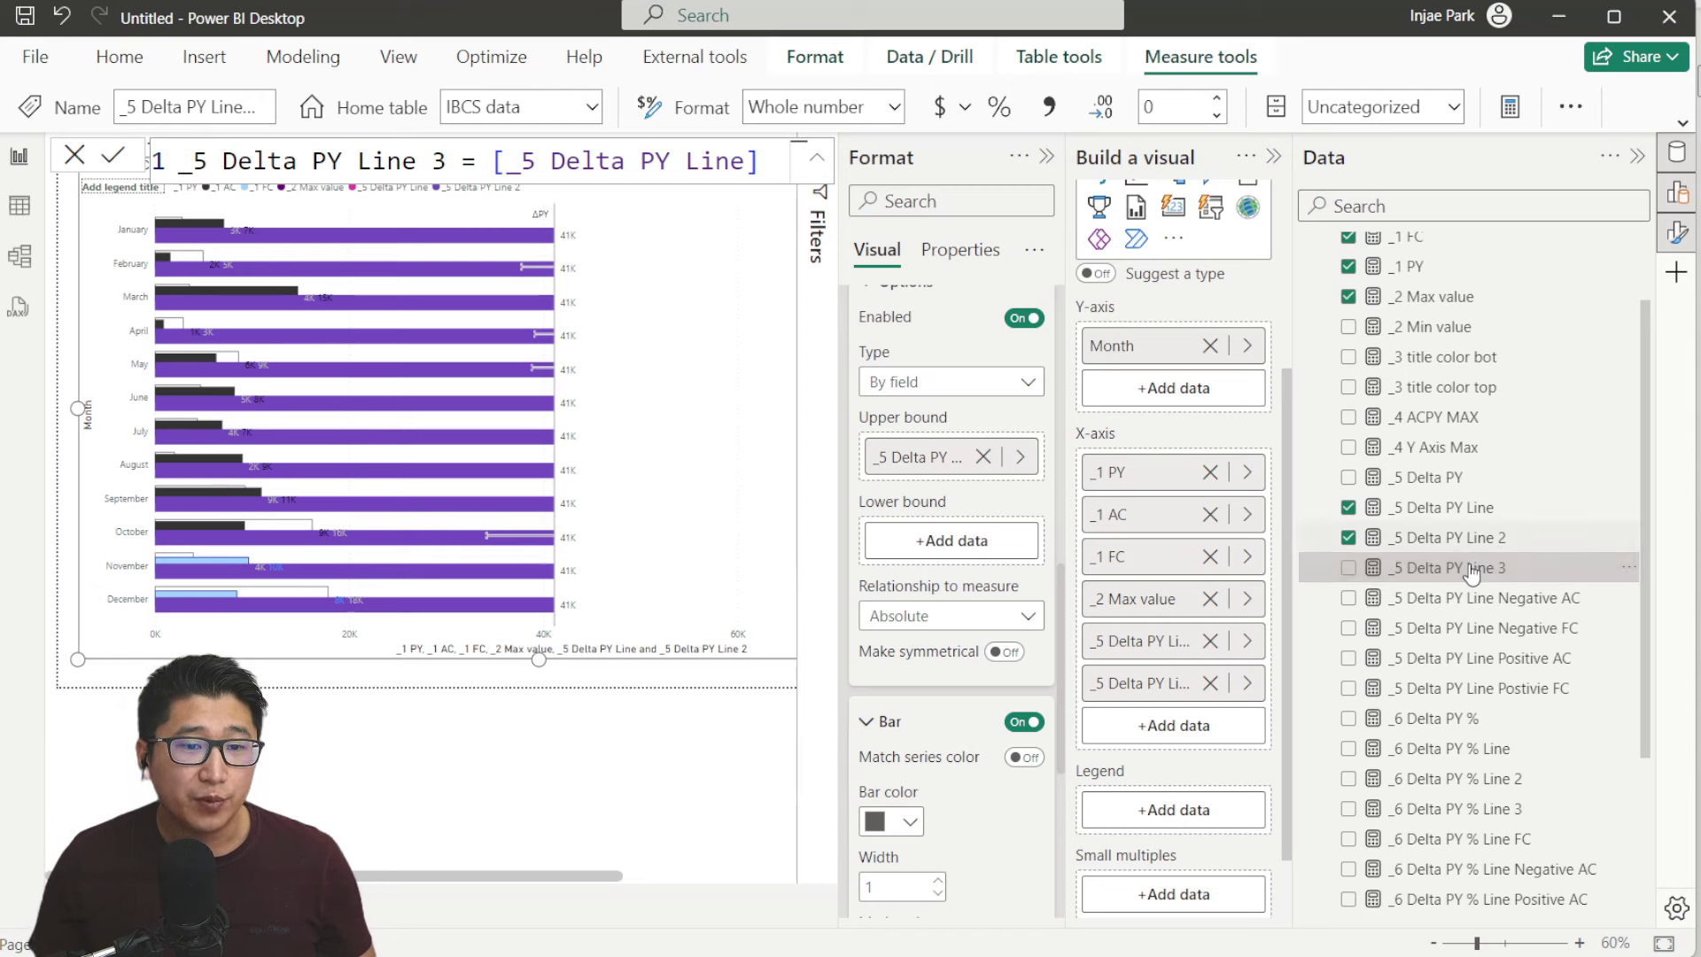
pyautogui.moveTo(1483, 570); pyautogui.dragTo(1213, 724)
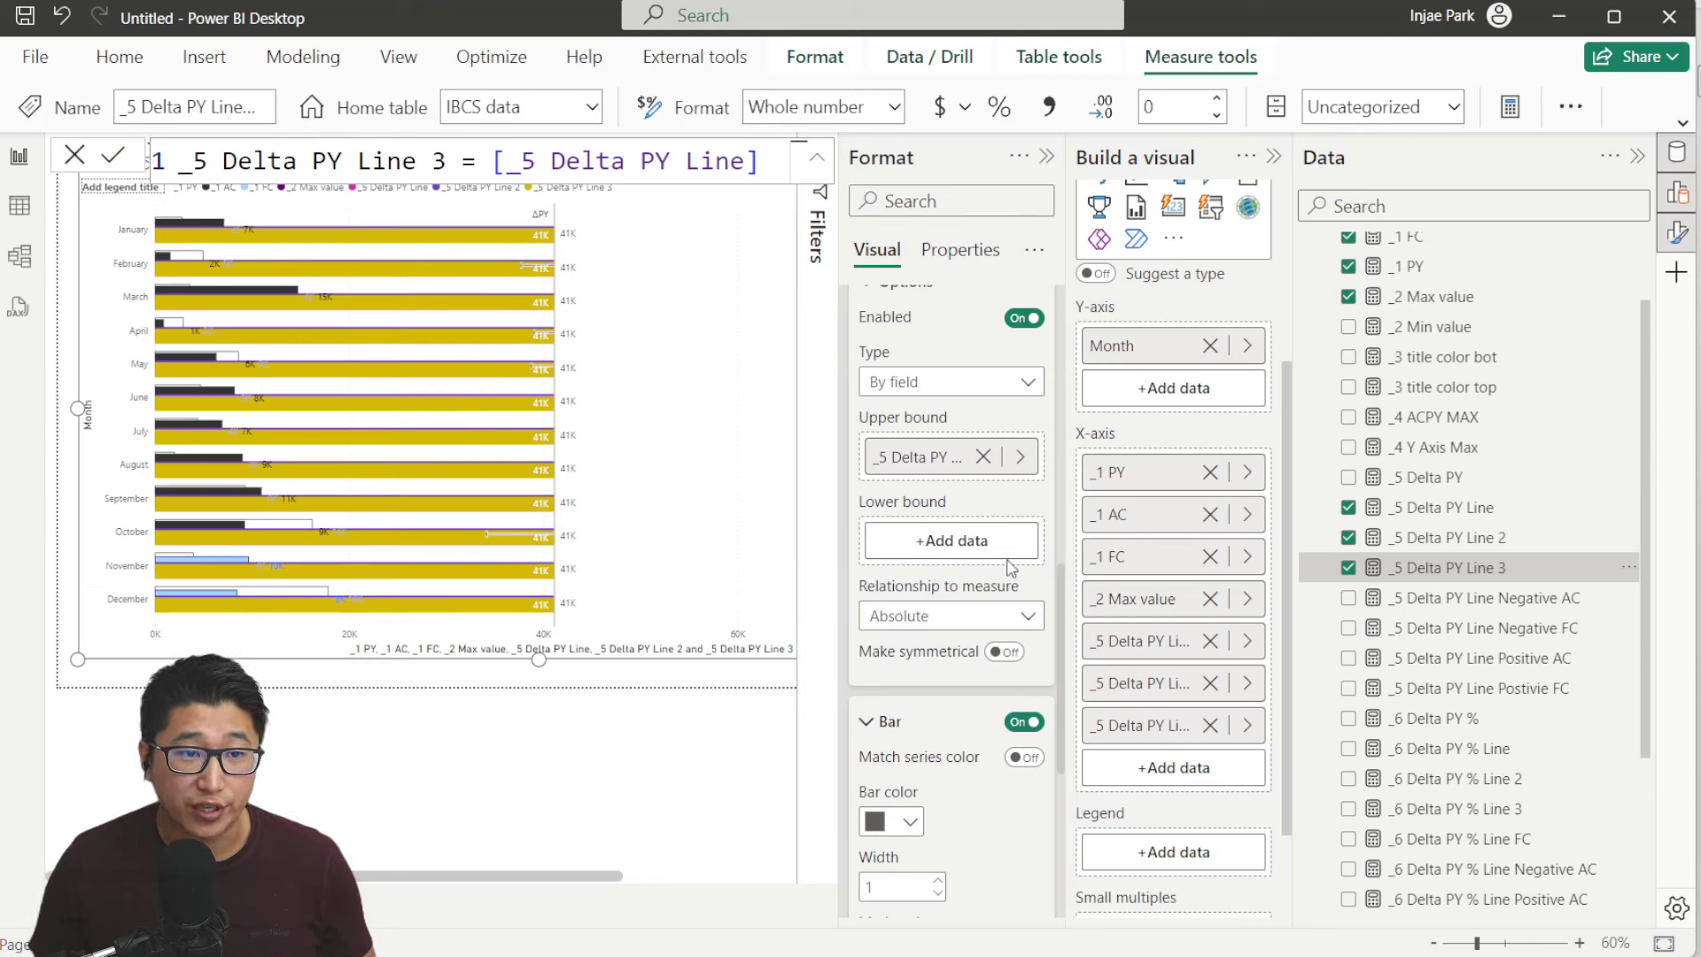
# Make the bars of _5 Delta PY Line 2 and _5 Delta PY Line 3 100% transparent and collapse the bar settings
pyautogui.scroll(1, 1006, 561)
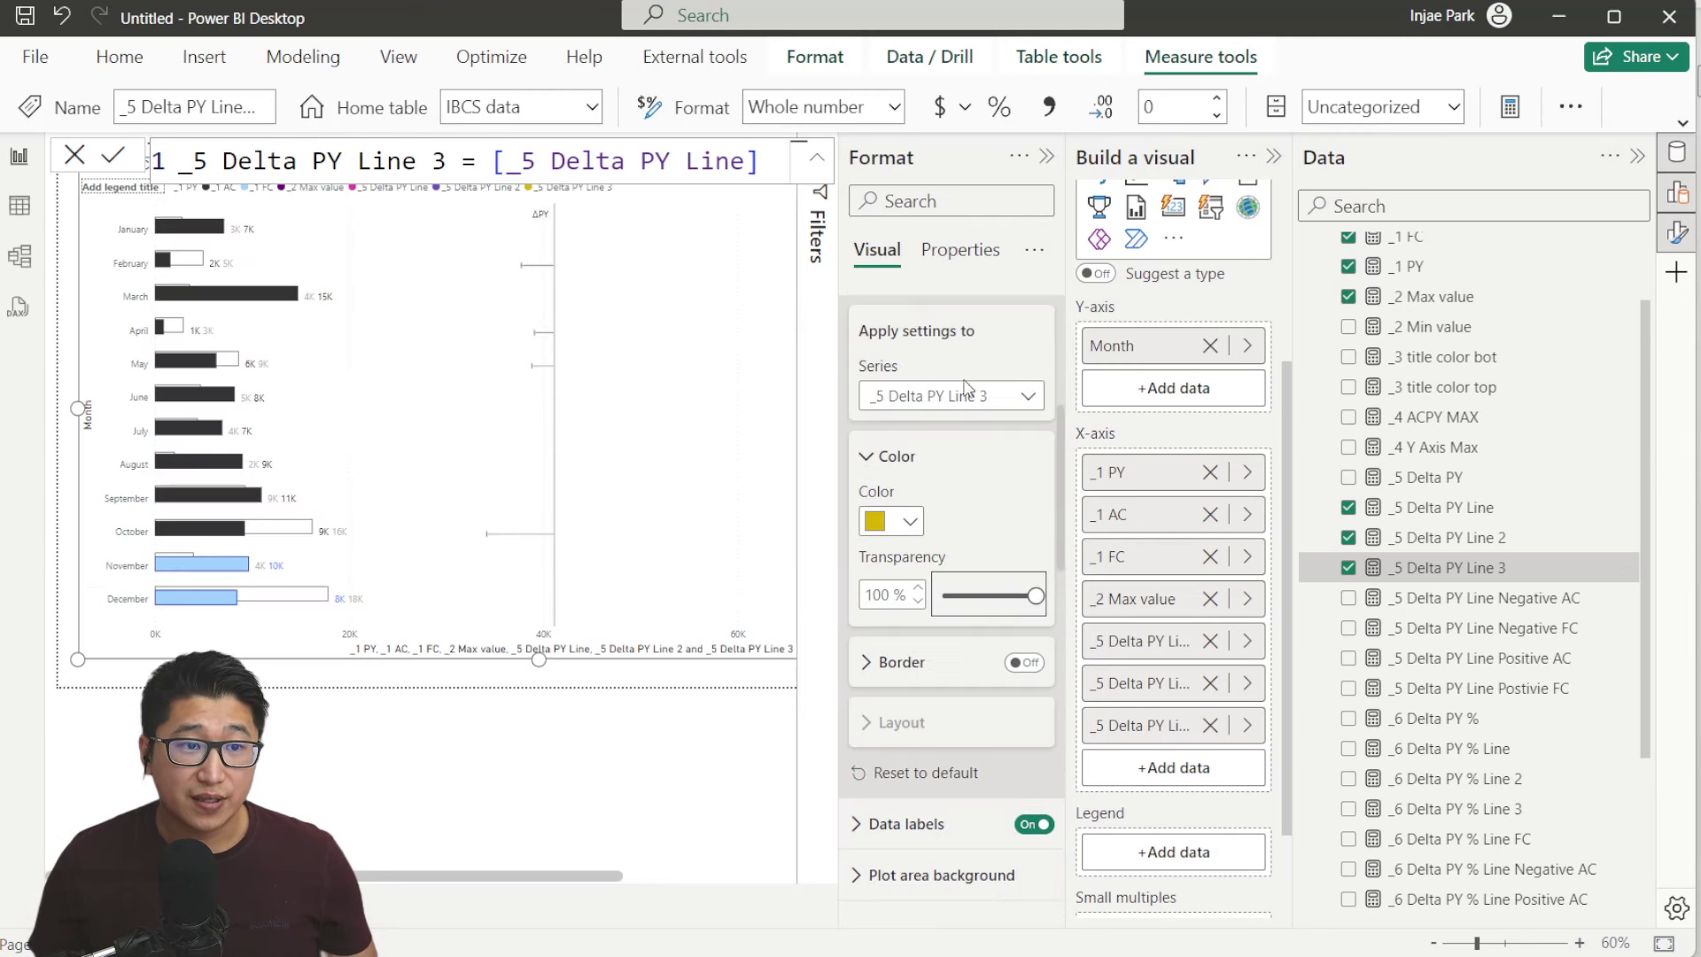
pyautogui.scroll(1, 914, 396)
pyautogui.click(906, 386)
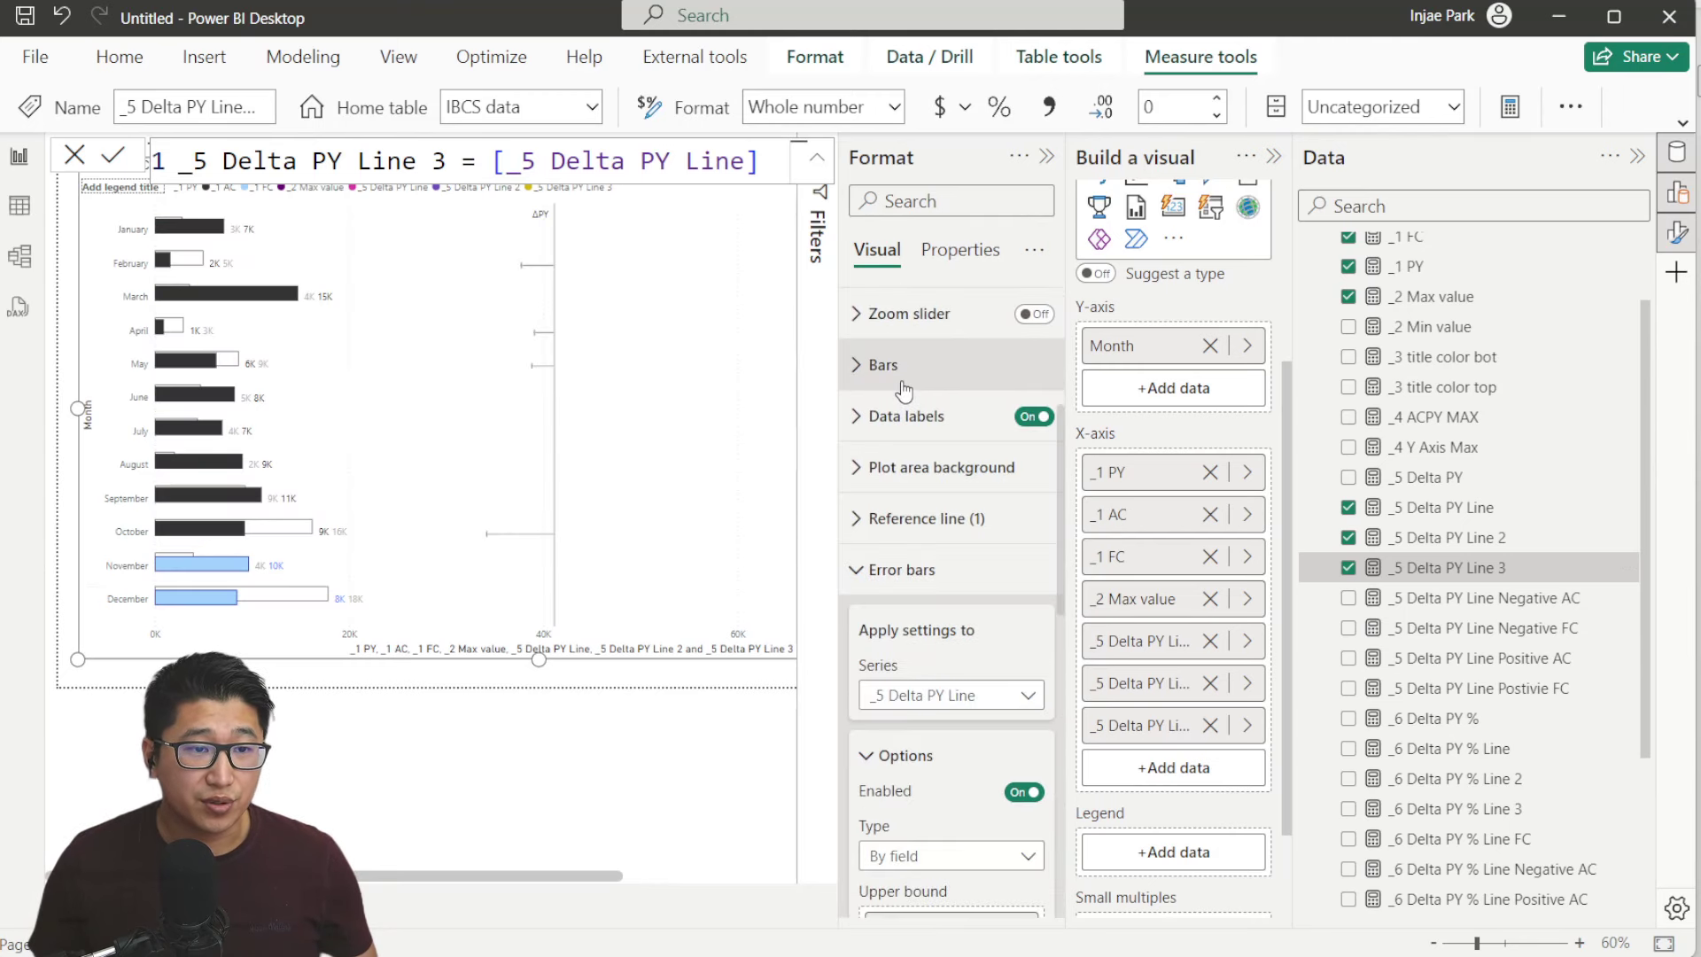
# Review the formulas of the _5 Delta PY Line Negative AC, Negative FC, Positive AC and Postivie FC measures
pyautogui.scroll(-2, 926, 584)
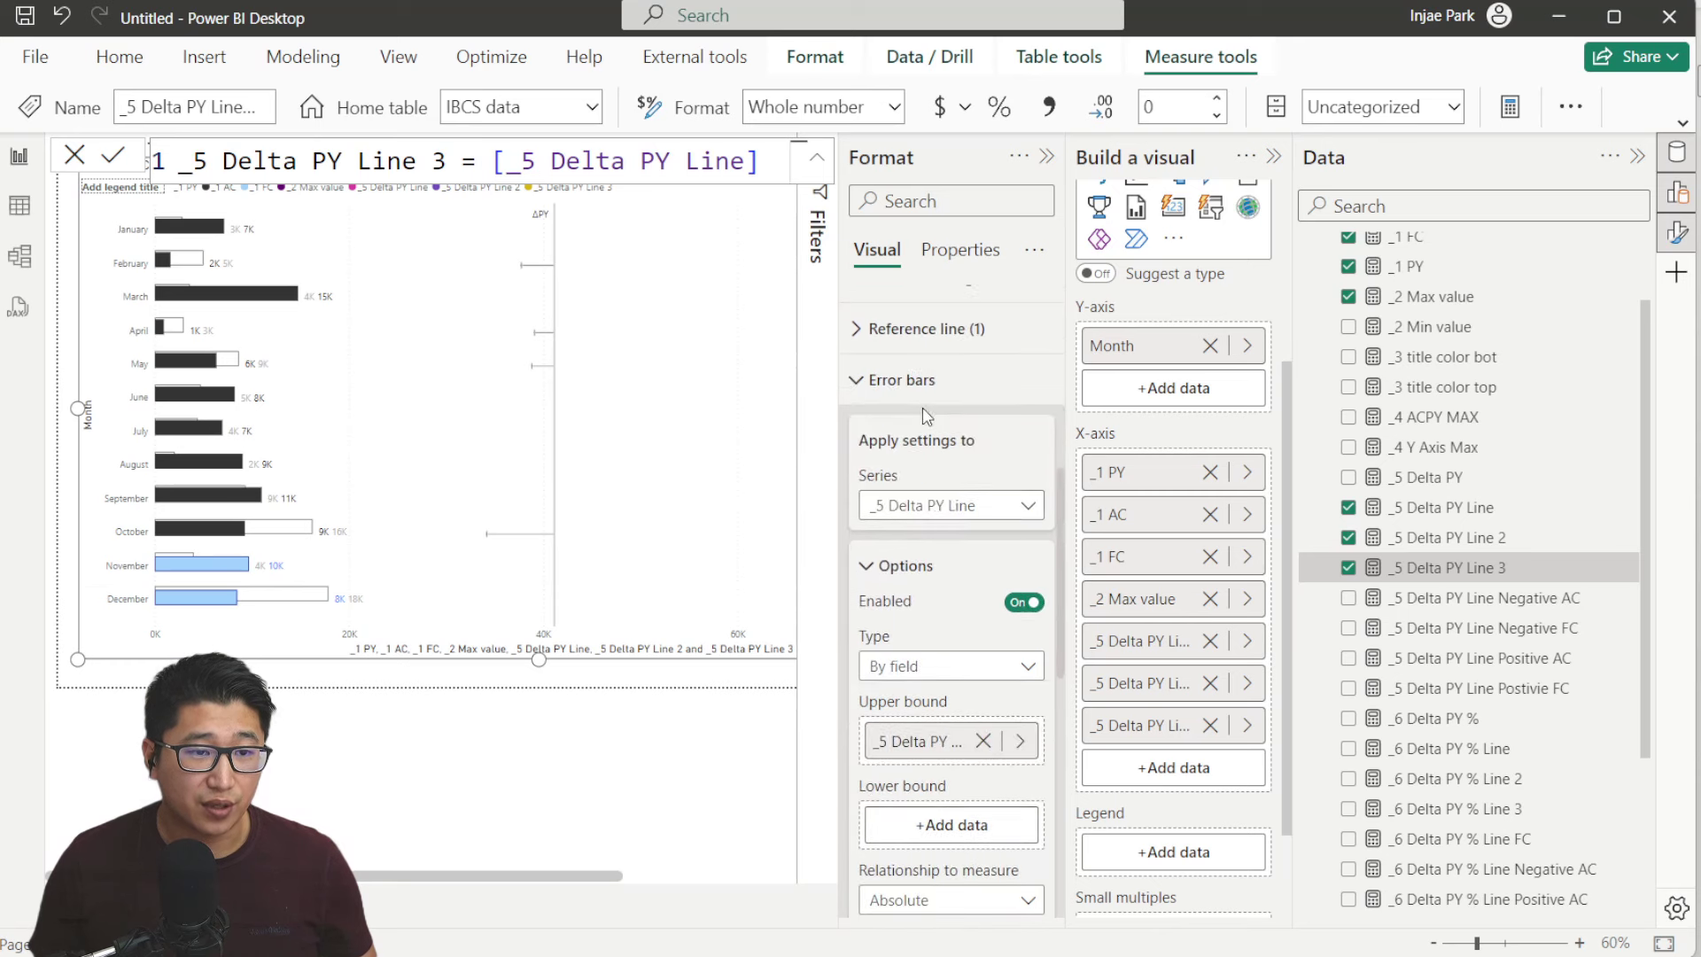
pyautogui.scroll(-2, 939, 460)
pyautogui.scroll(2, 962, 506)
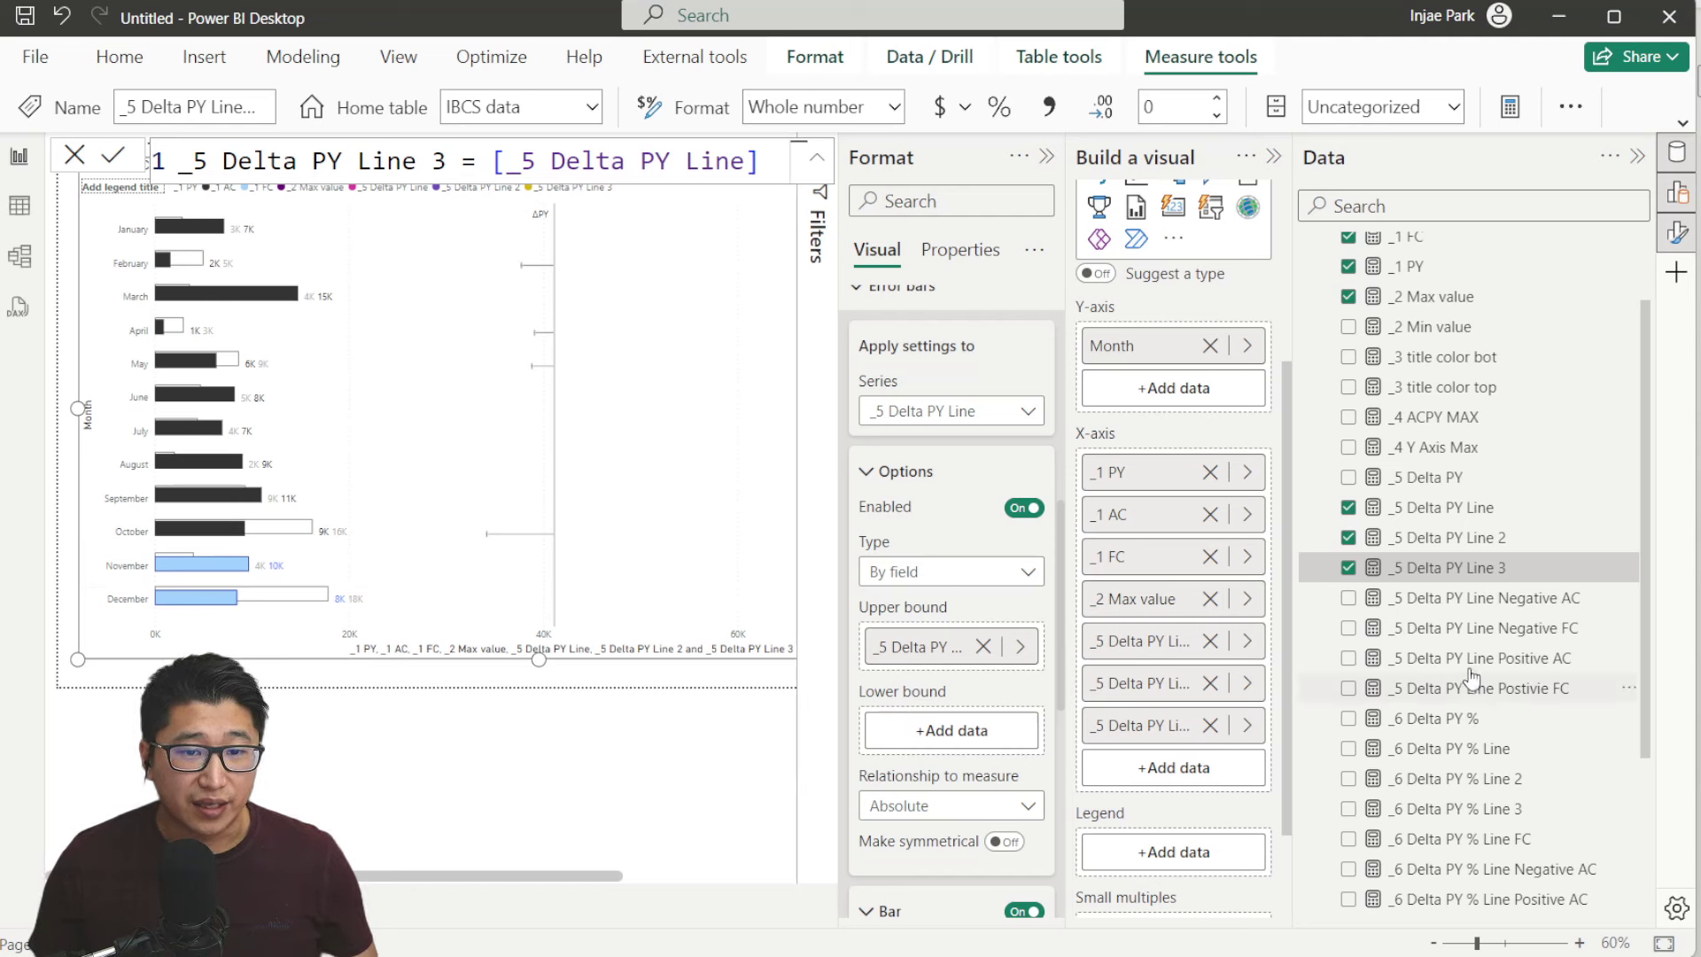
pyautogui.click(1518, 598)
pyautogui.click(1543, 629)
pyautogui.click(1561, 658)
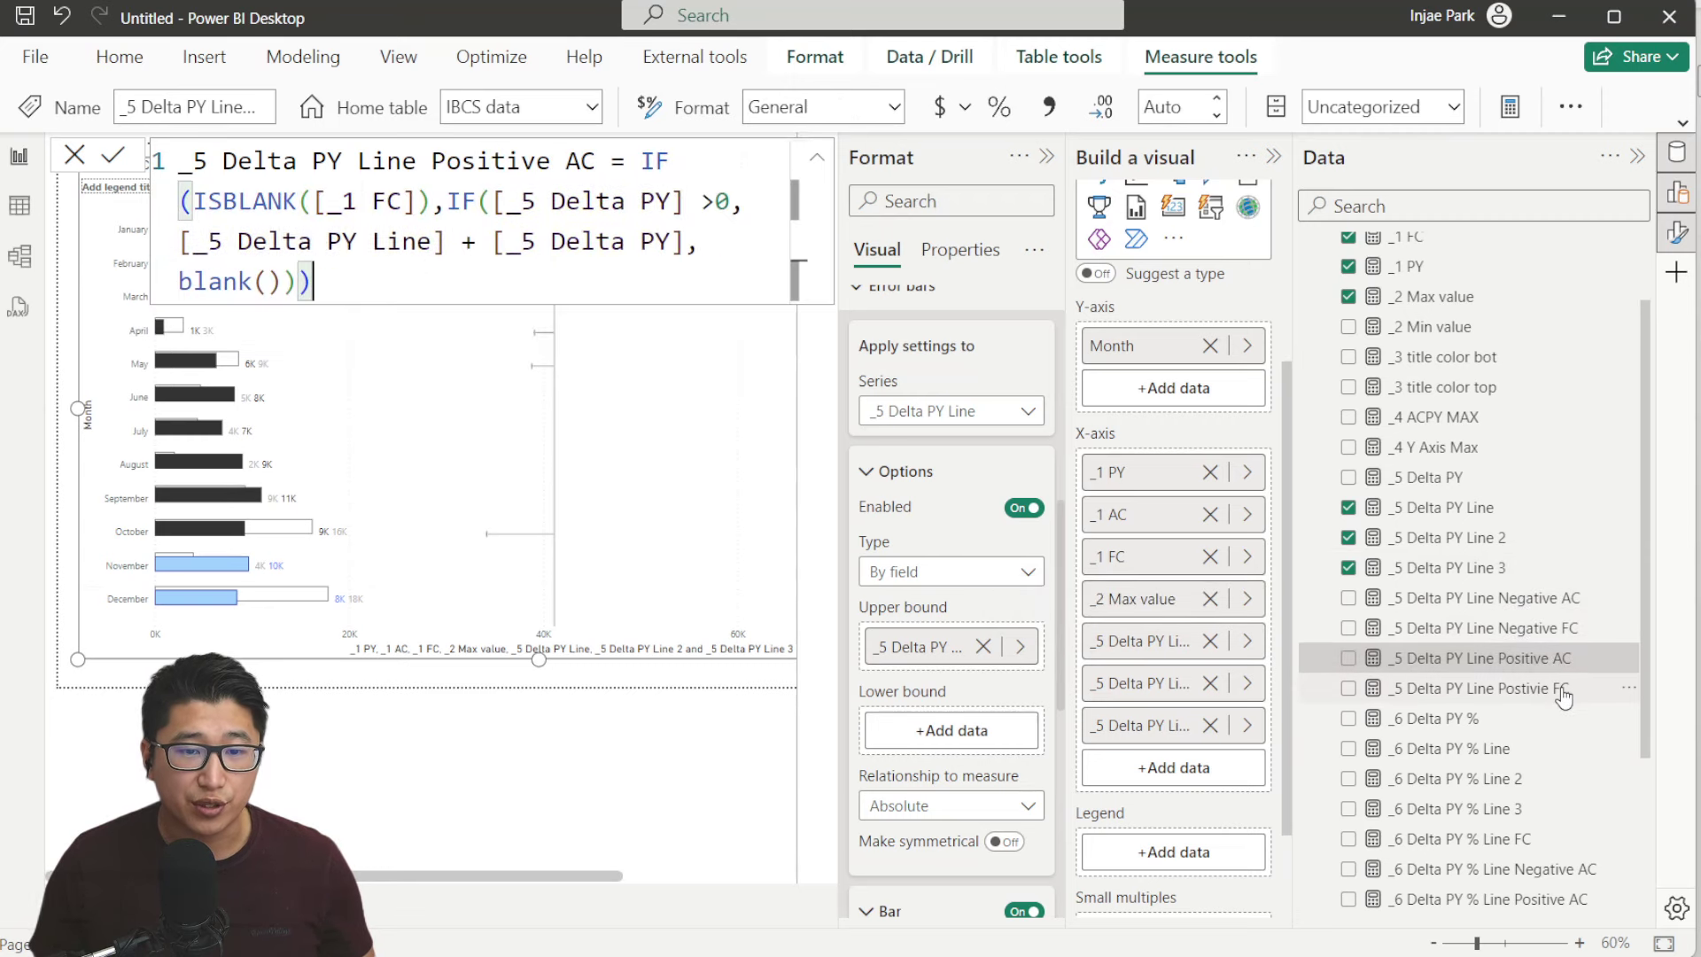
pyautogui.click(1557, 689)
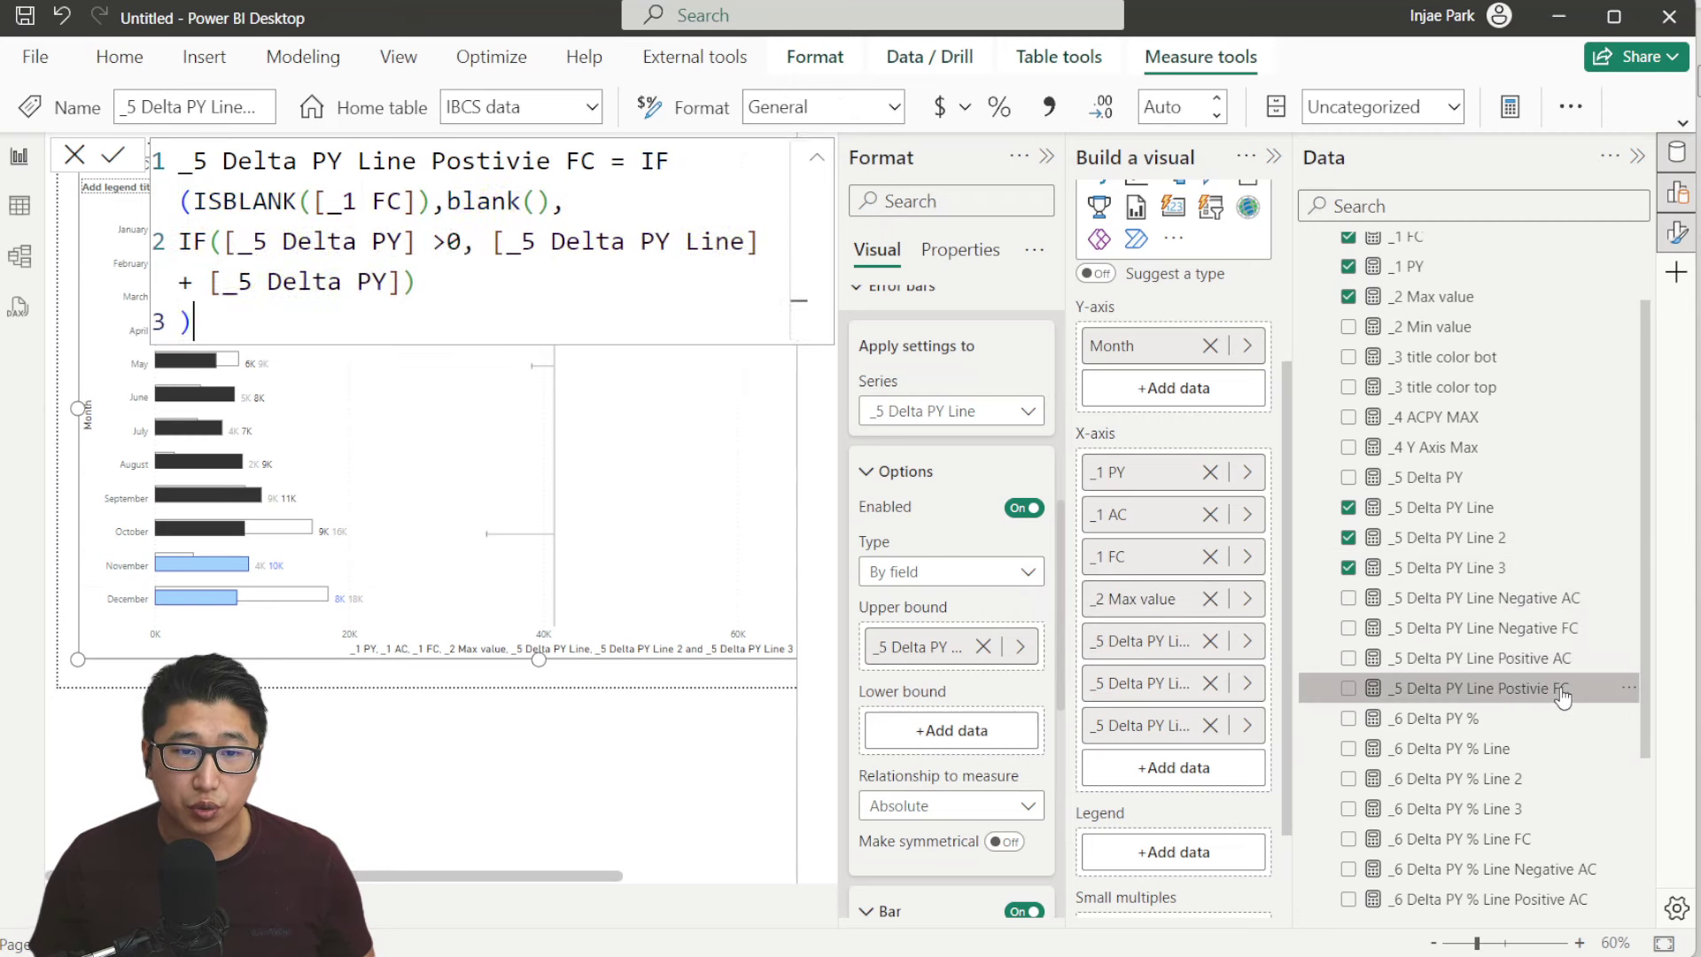
pyautogui.click(75, 155)
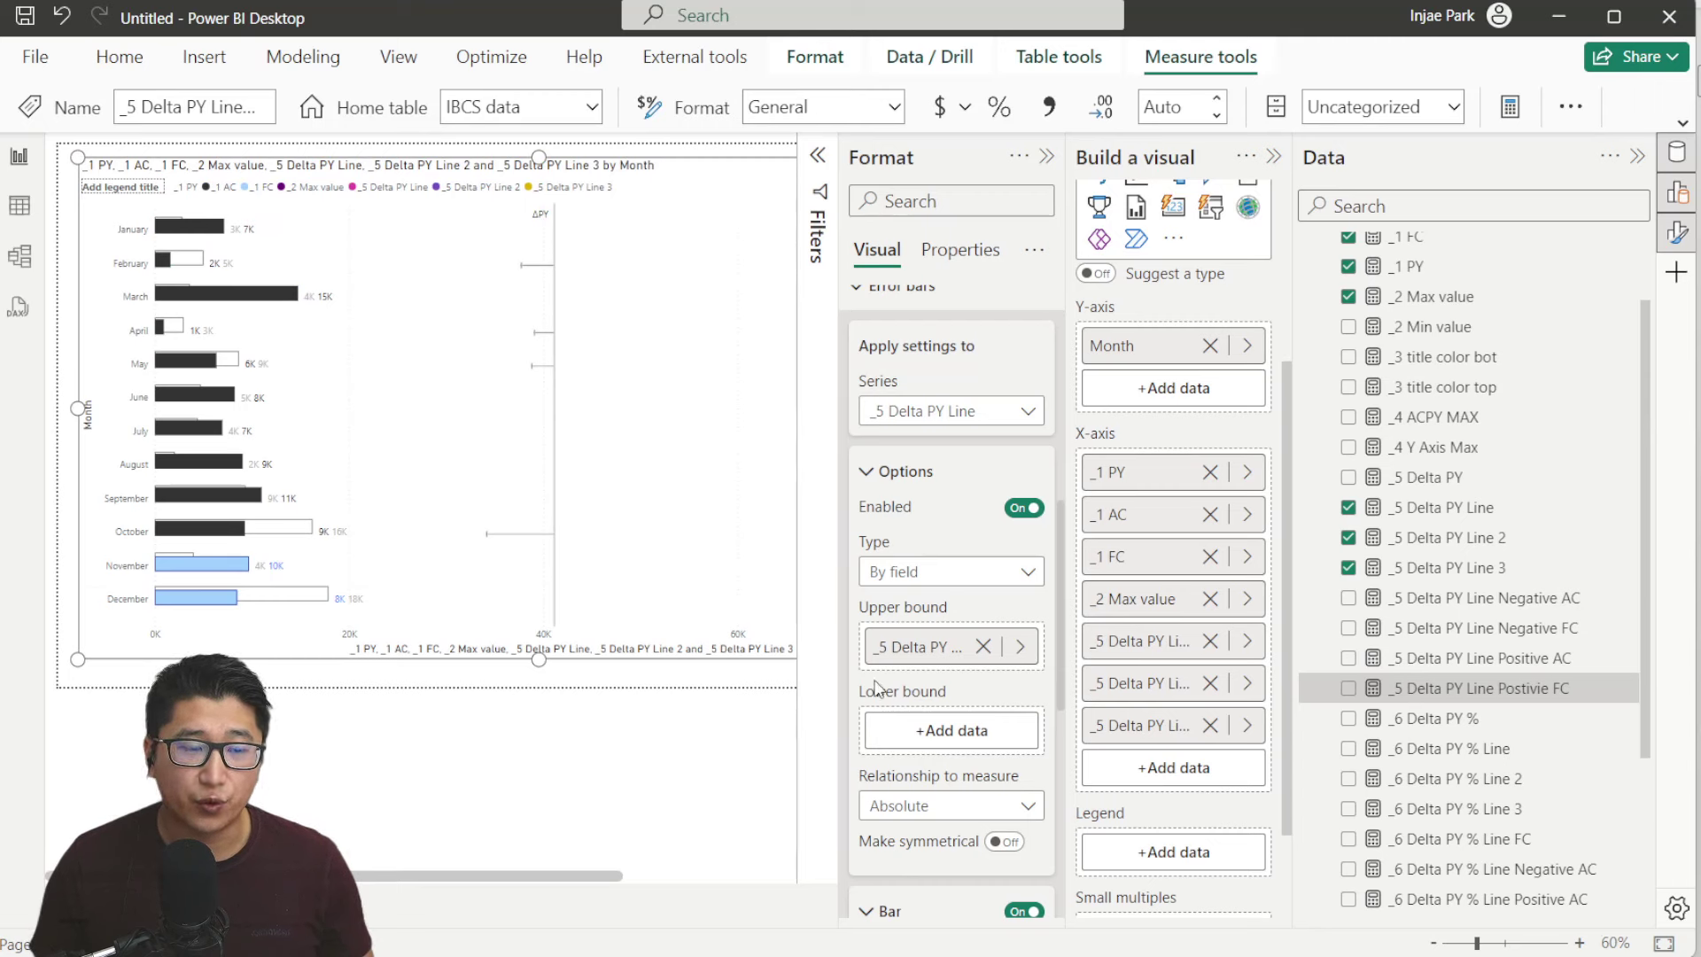
# Check the January bar's _1 AC value and review the formula of the _5 Delta PY Line Negative AC measure
pyautogui.scroll(2, 966, 429)
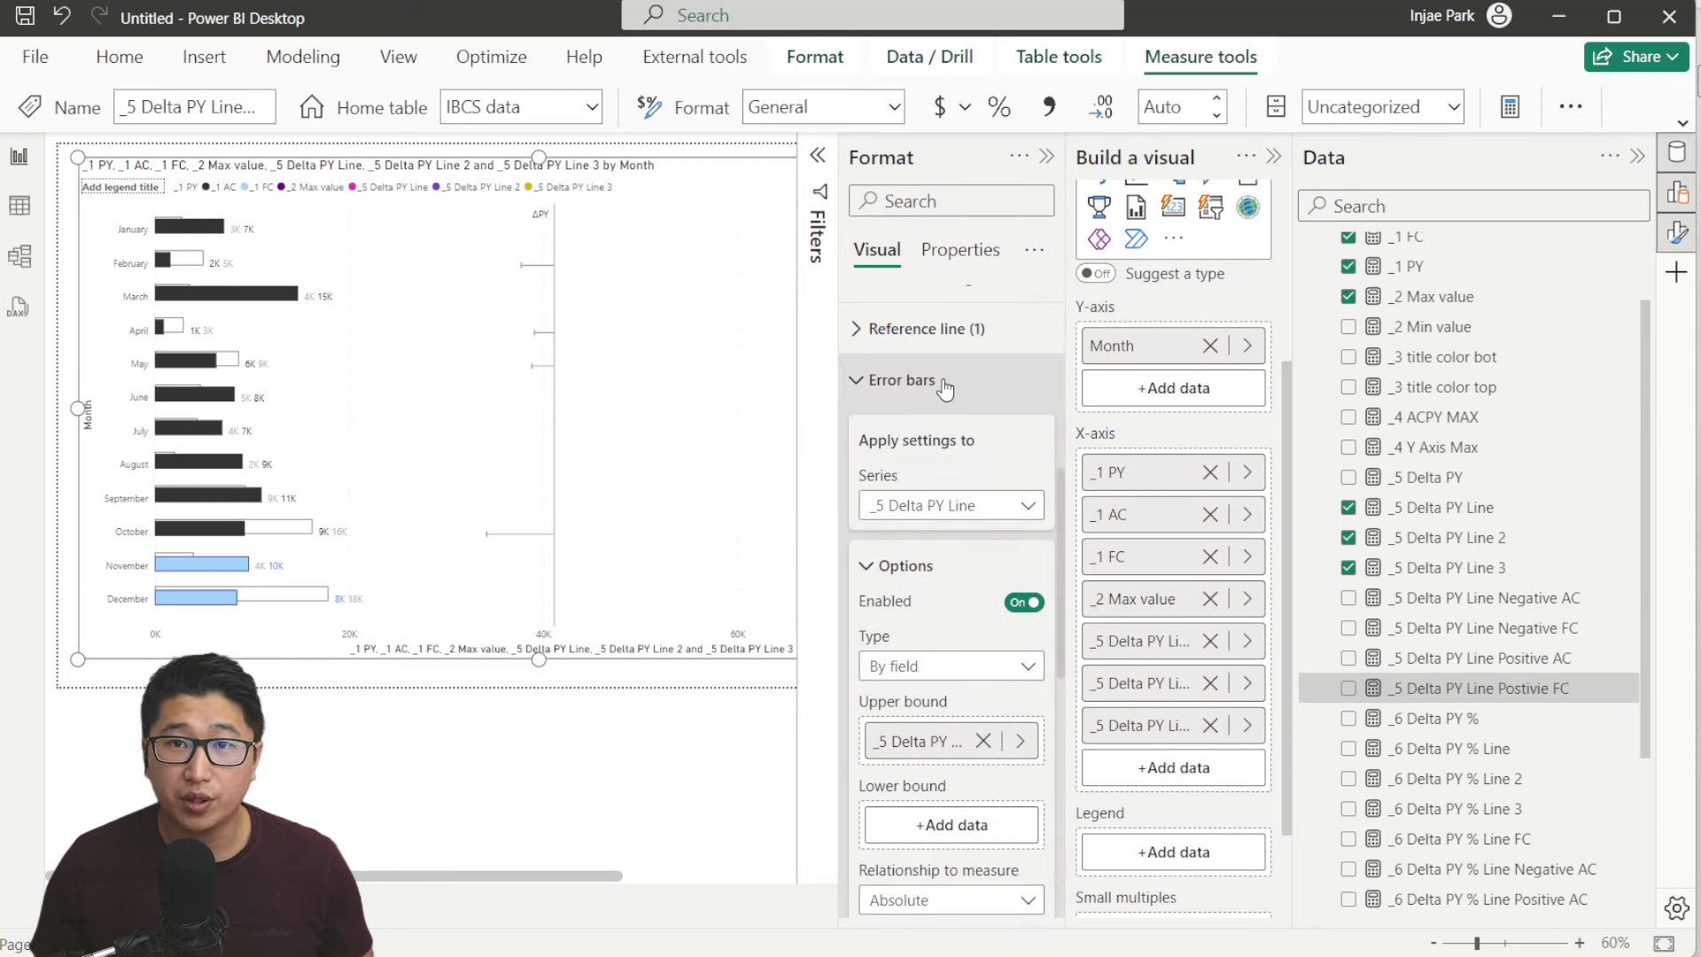
pyautogui.scroll(-2, 946, 390)
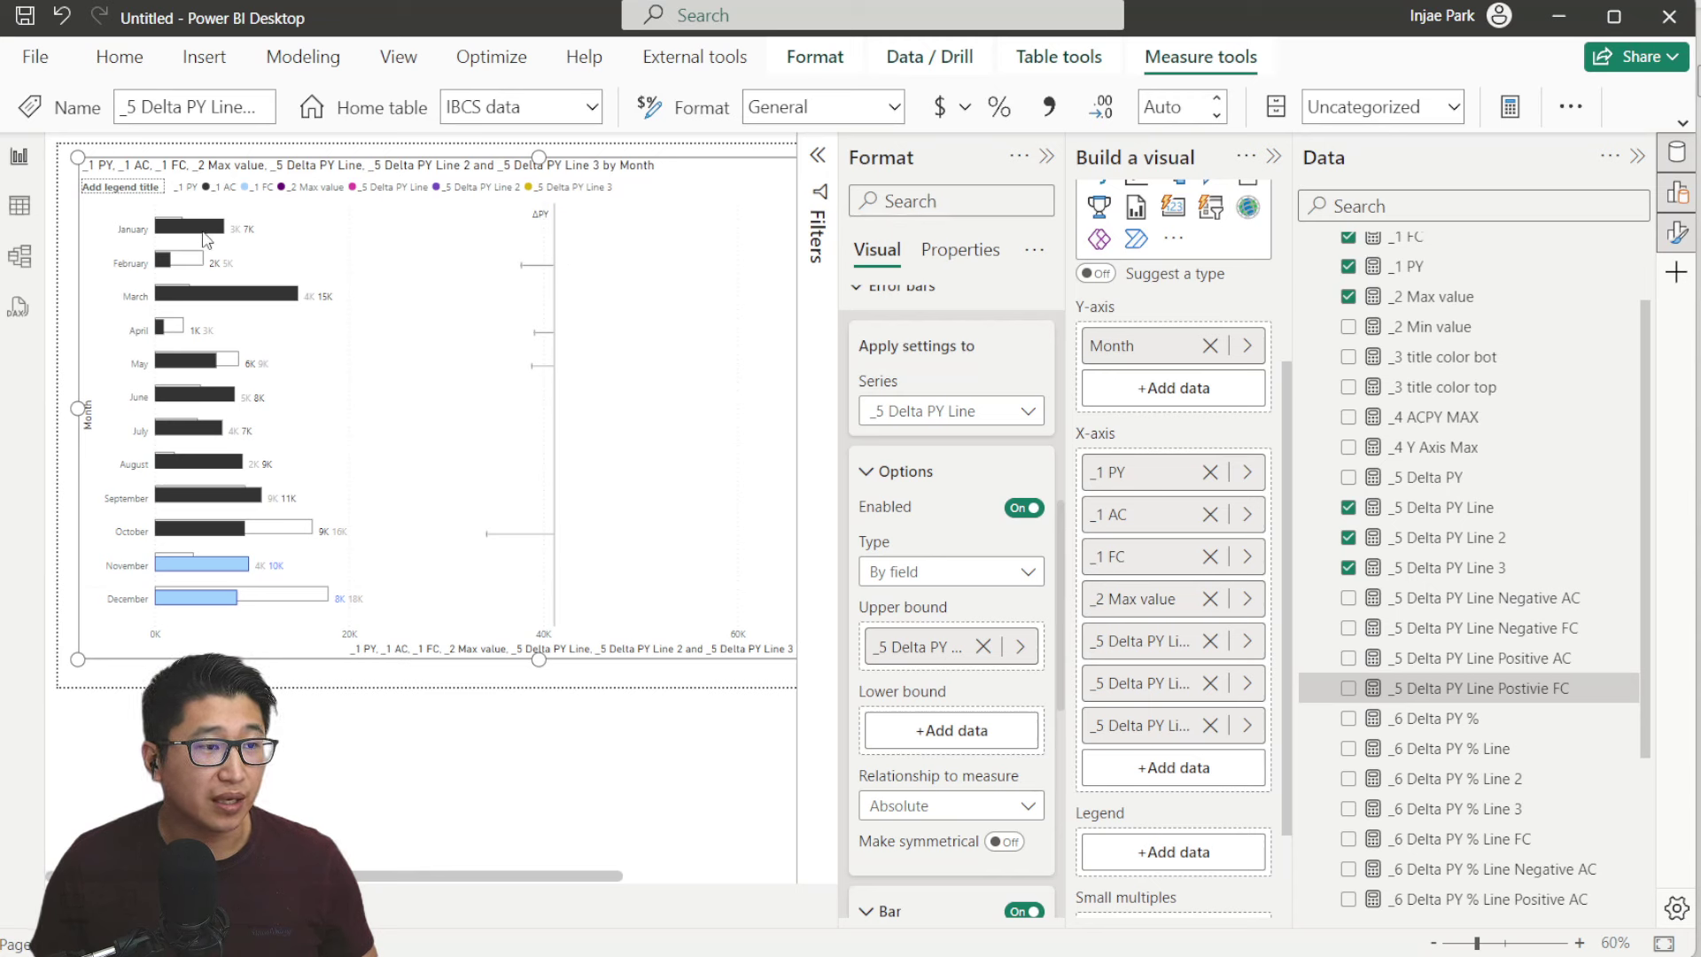
pyautogui.moveTo(216, 245)
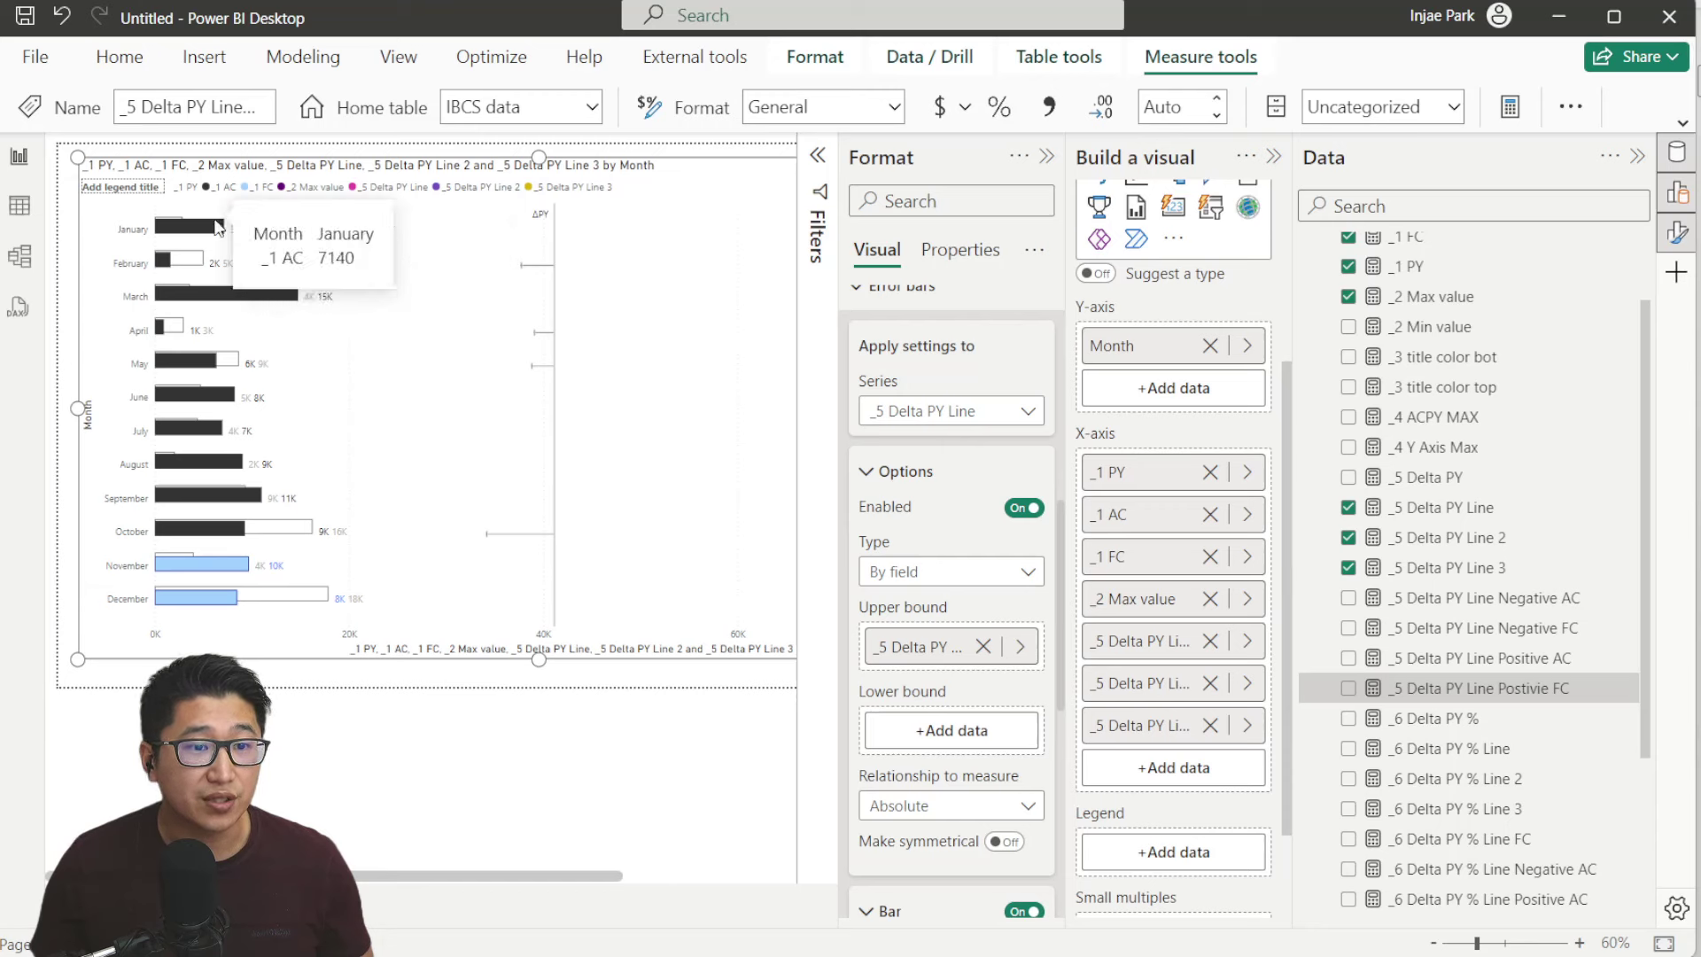
pyautogui.click(1494, 599)
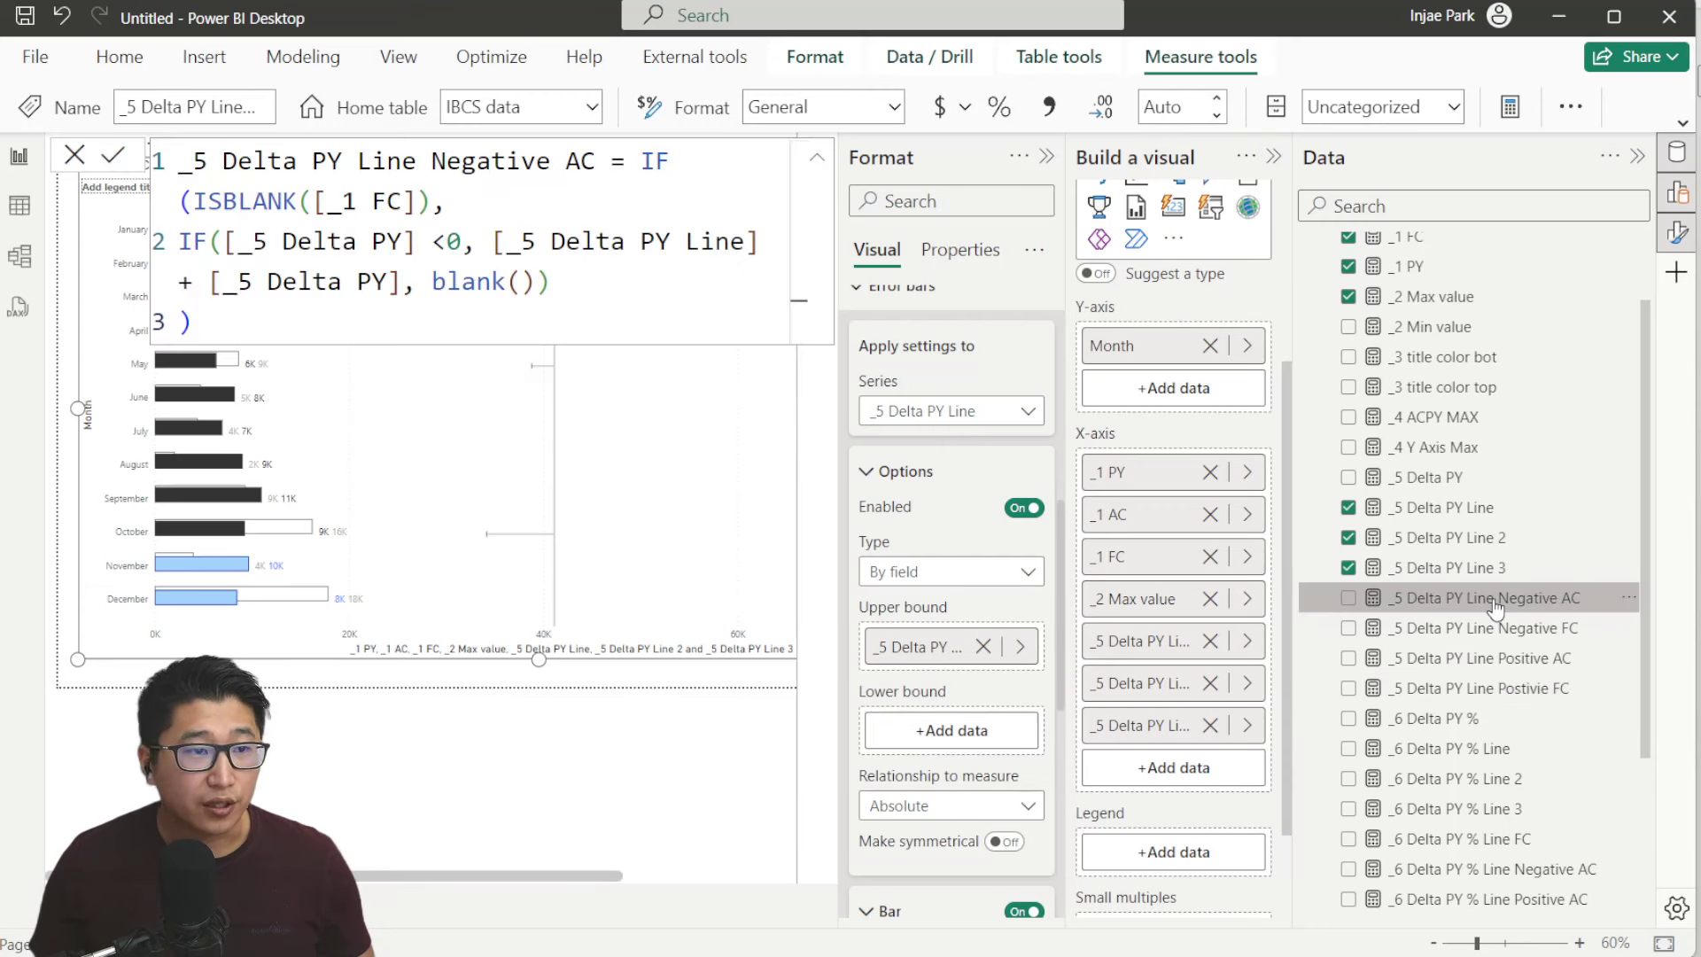
pyautogui.click(76, 155)
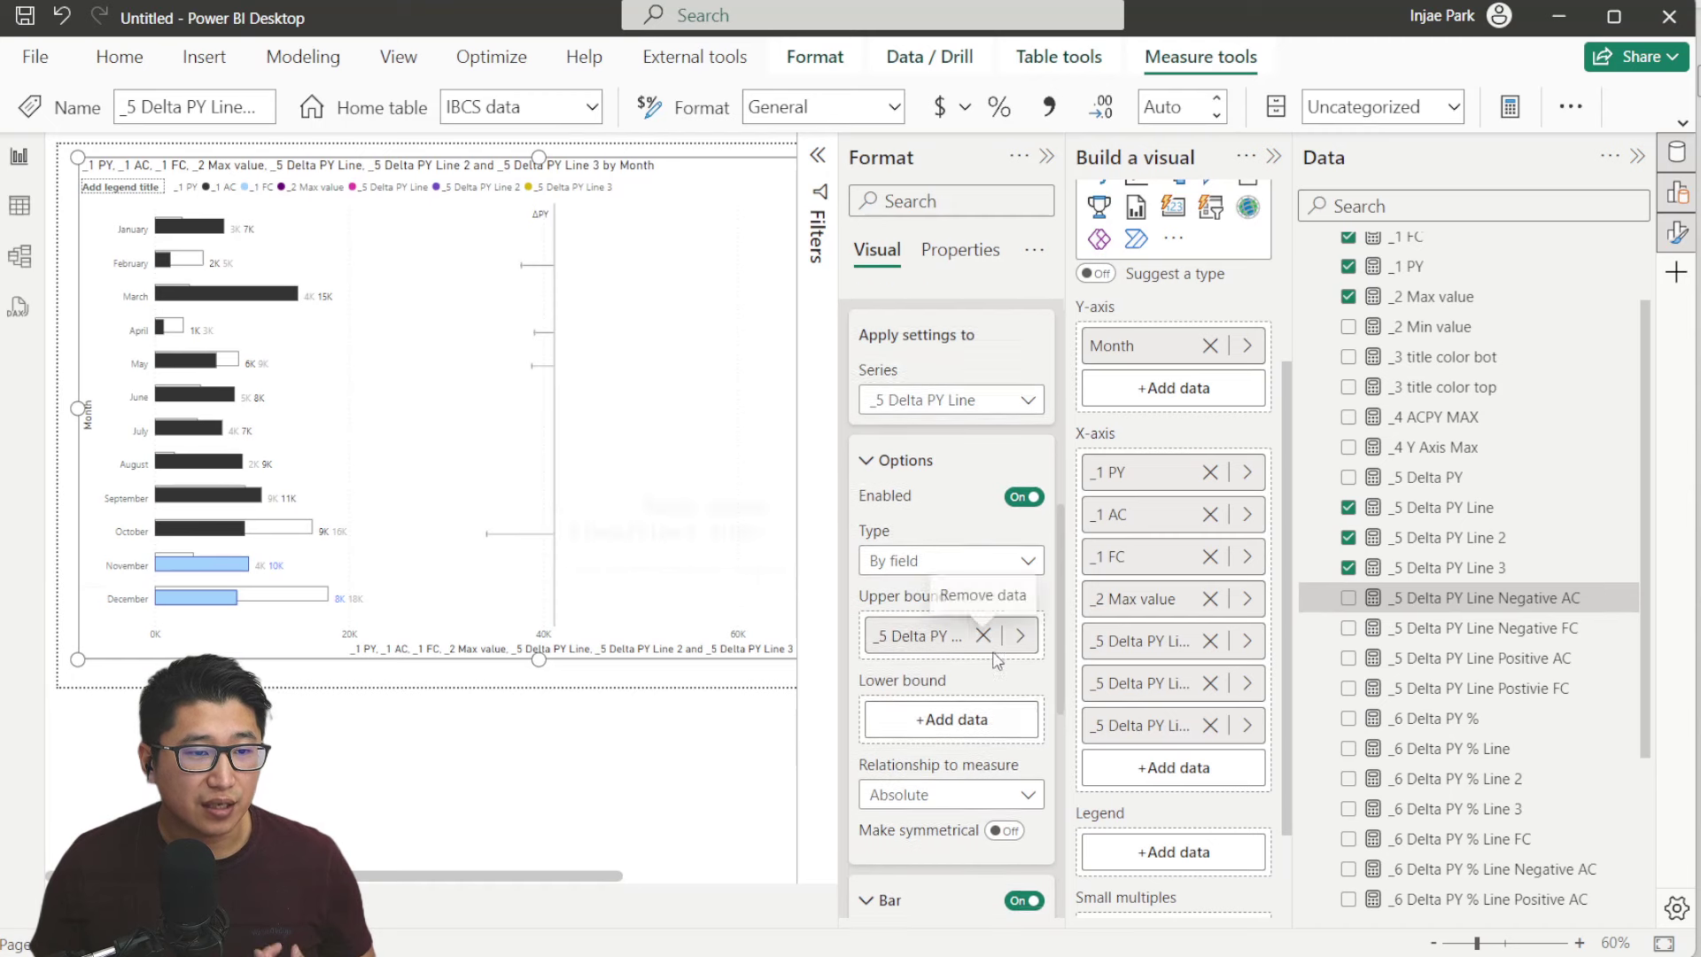
# Clear the upper bound of the _5 Delta PY Line error bars, use _5 Delta PY Line Negative AC as lower bound, and enable error labels
pyautogui.scroll(-1, 921, 620)
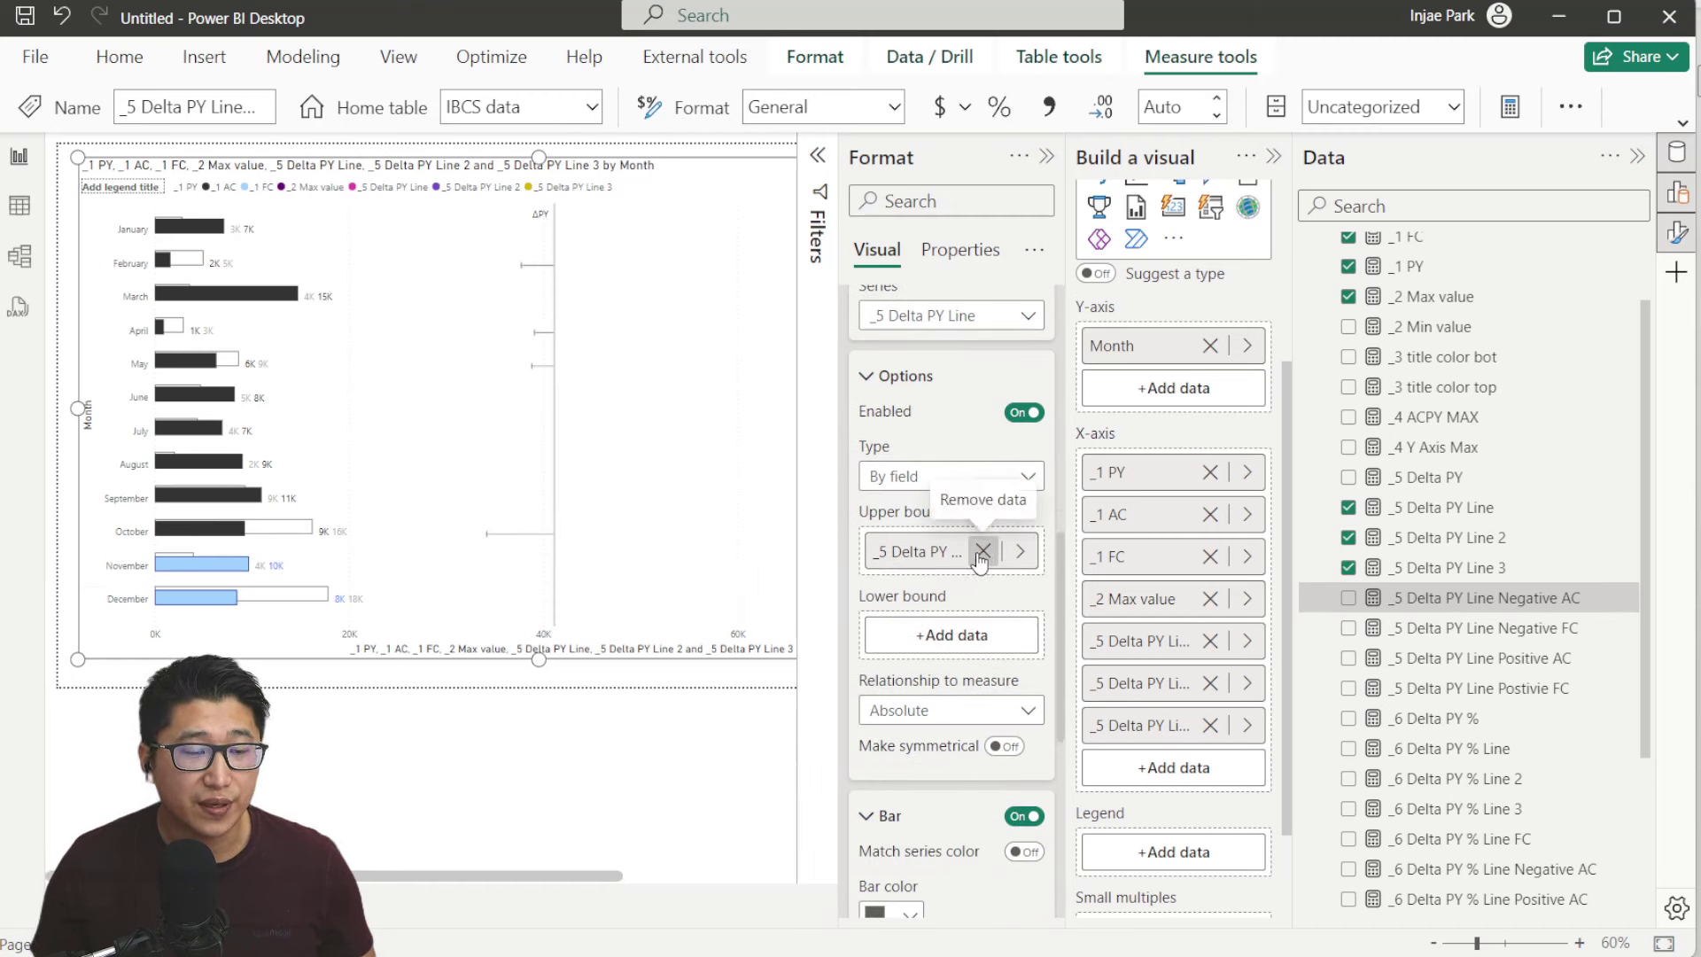
pyautogui.click(980, 551)
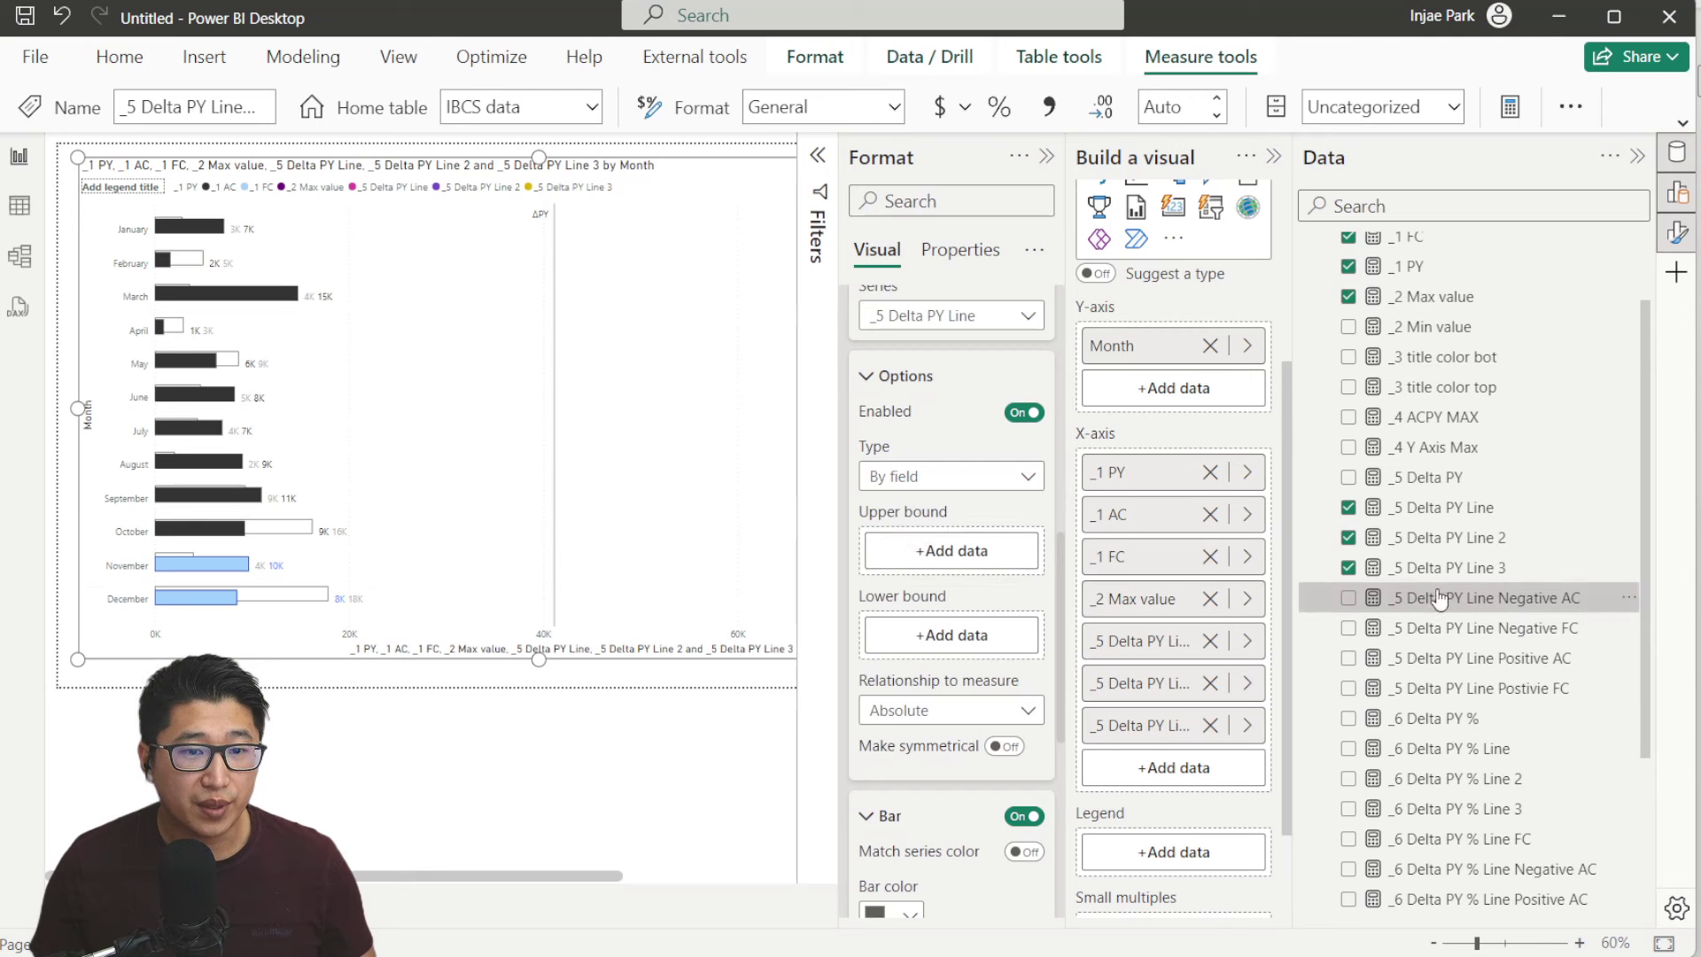
pyautogui.moveTo(1439, 598); pyautogui.dragTo(959, 638)
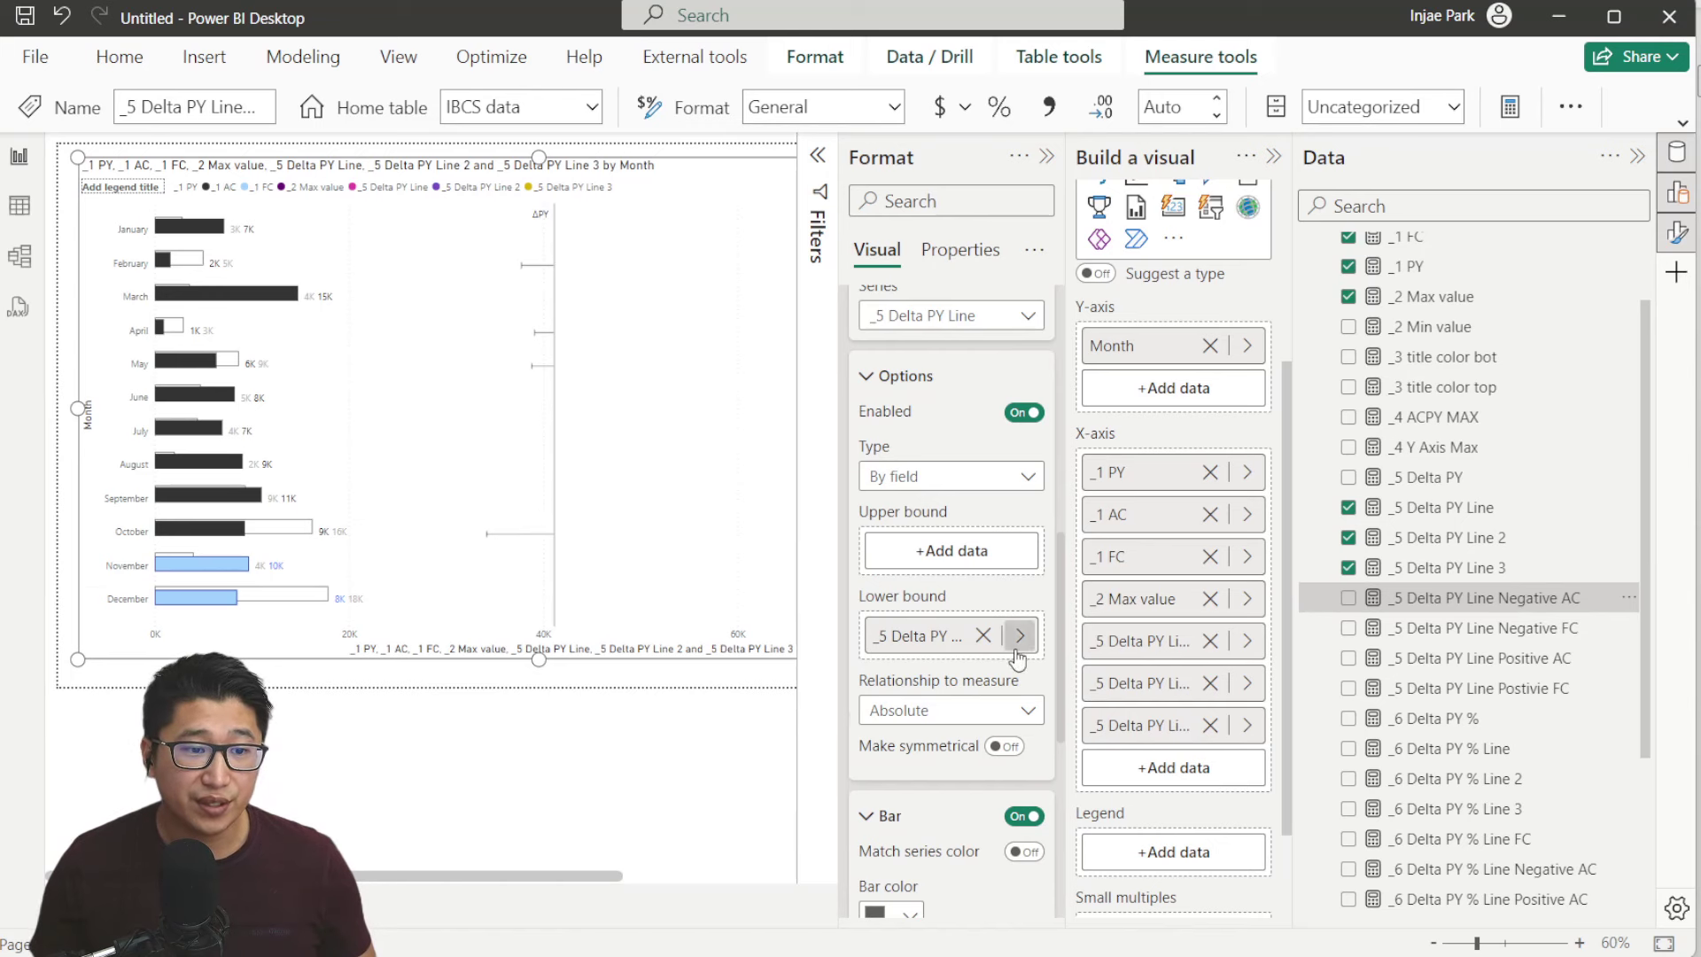
pyautogui.scroll(-3, 1014, 655)
pyautogui.click(865, 535)
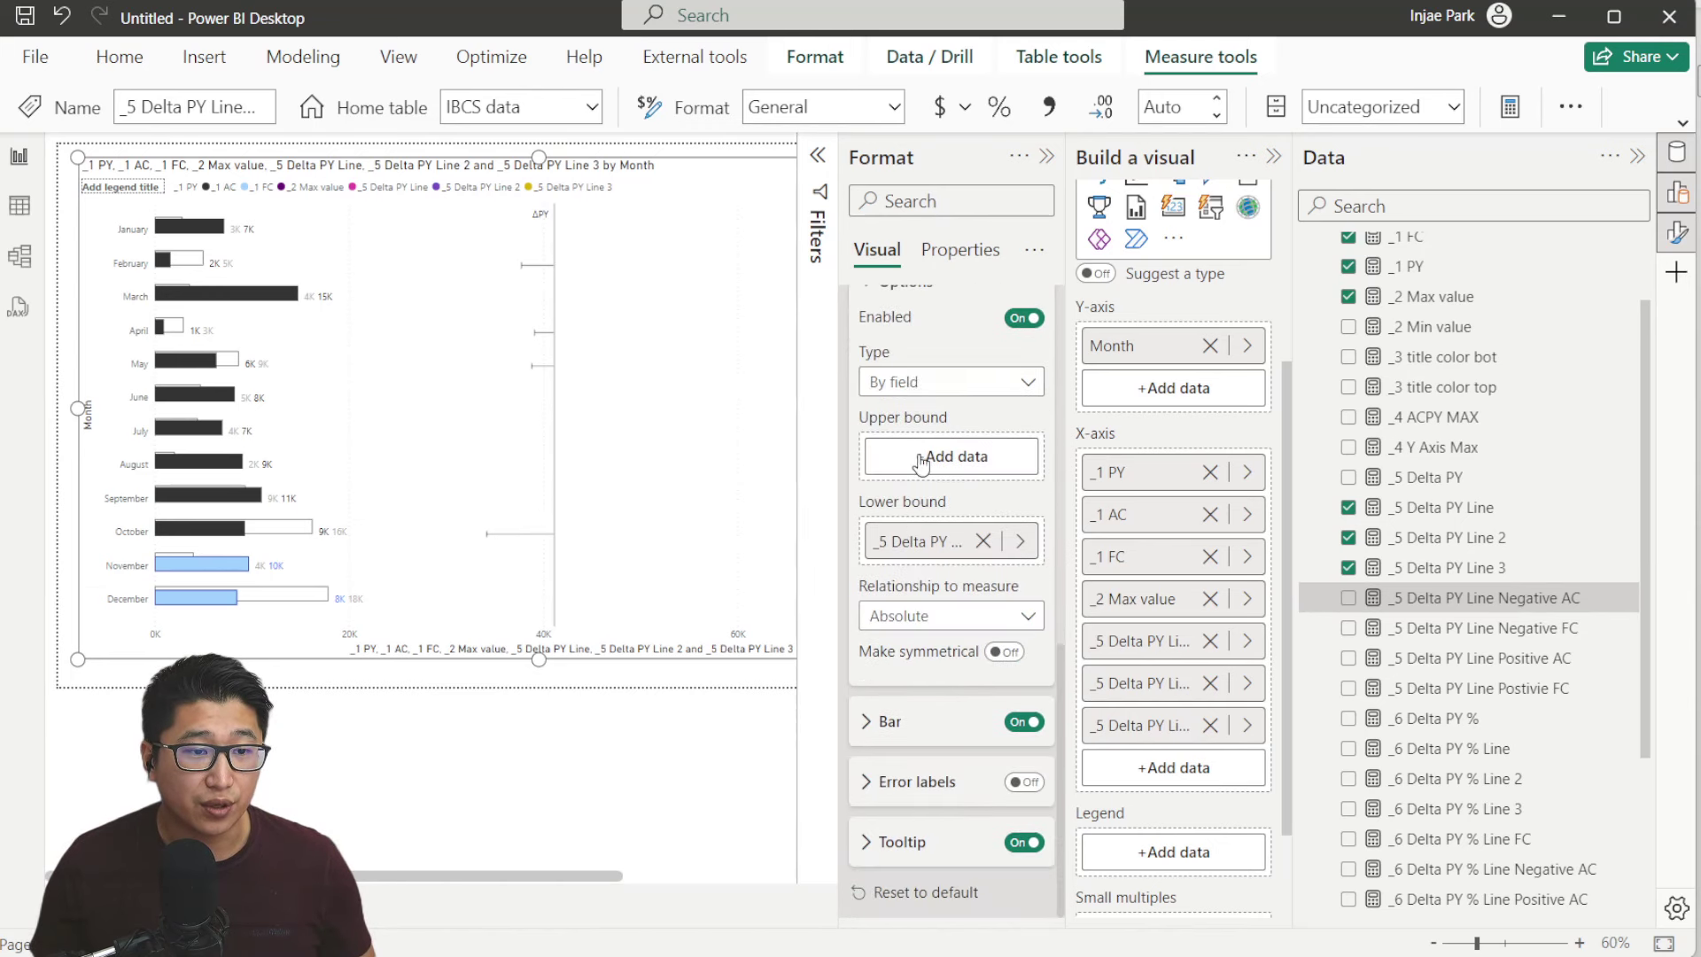
pyautogui.click(1023, 782)
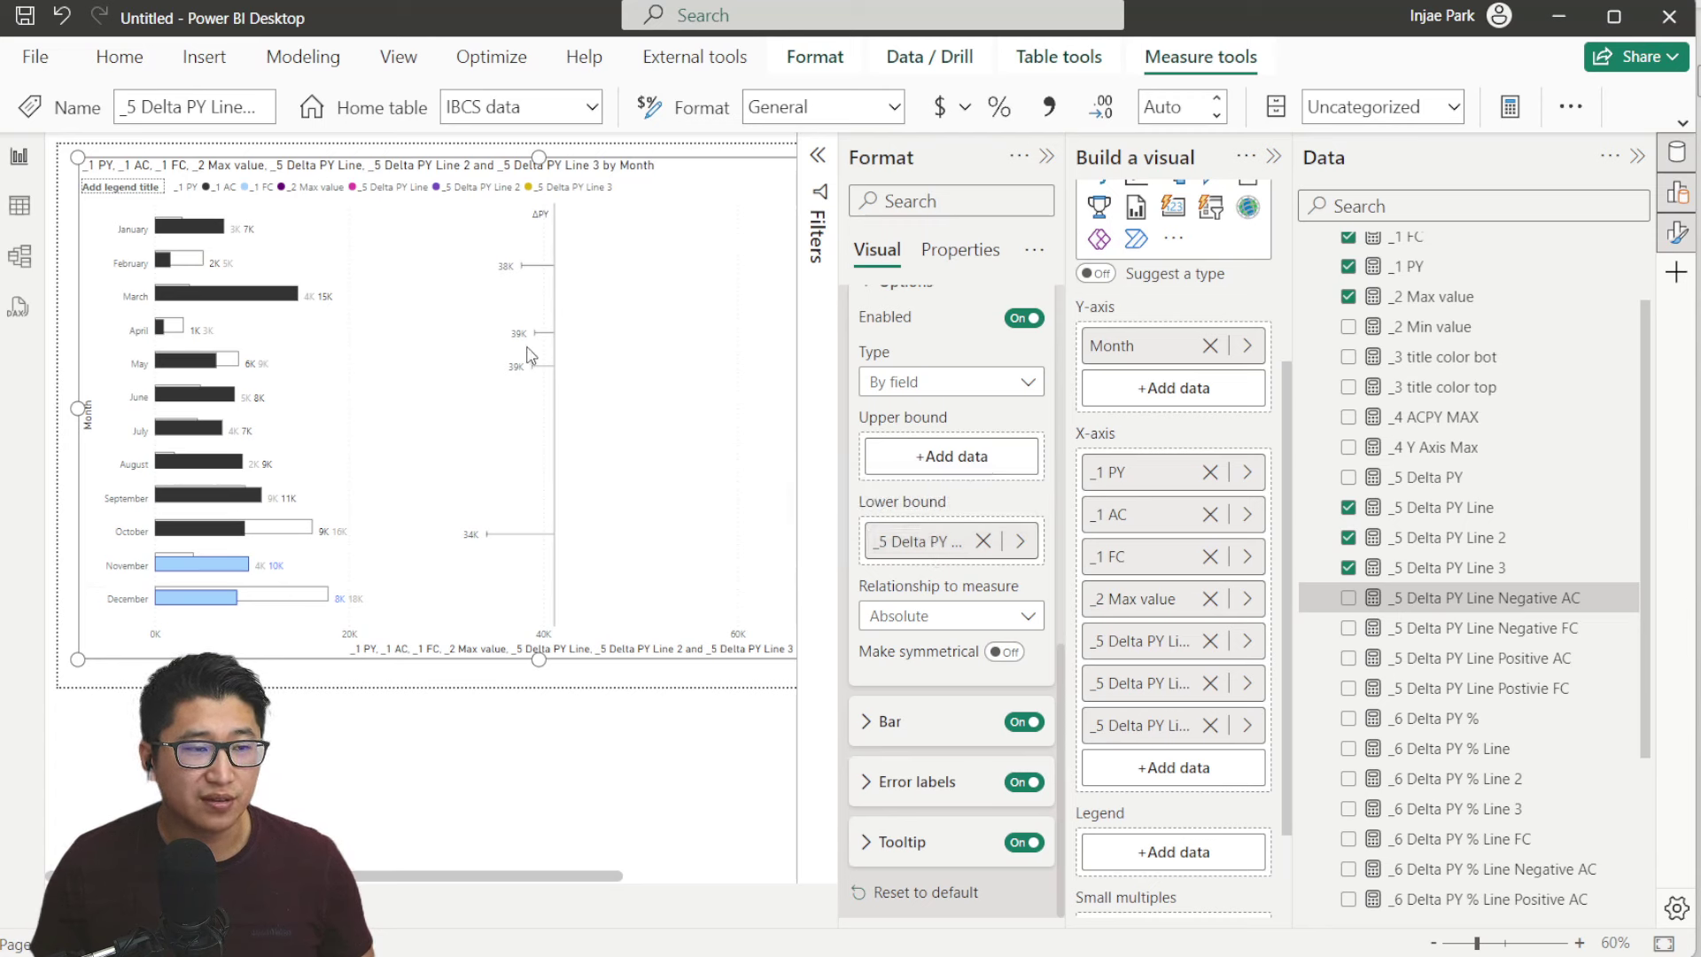
# Try the Negative AC and Positive AC measures as the error bars' upper bound, then restore Negative AC as the lower bound
pyautogui.click(982, 540)
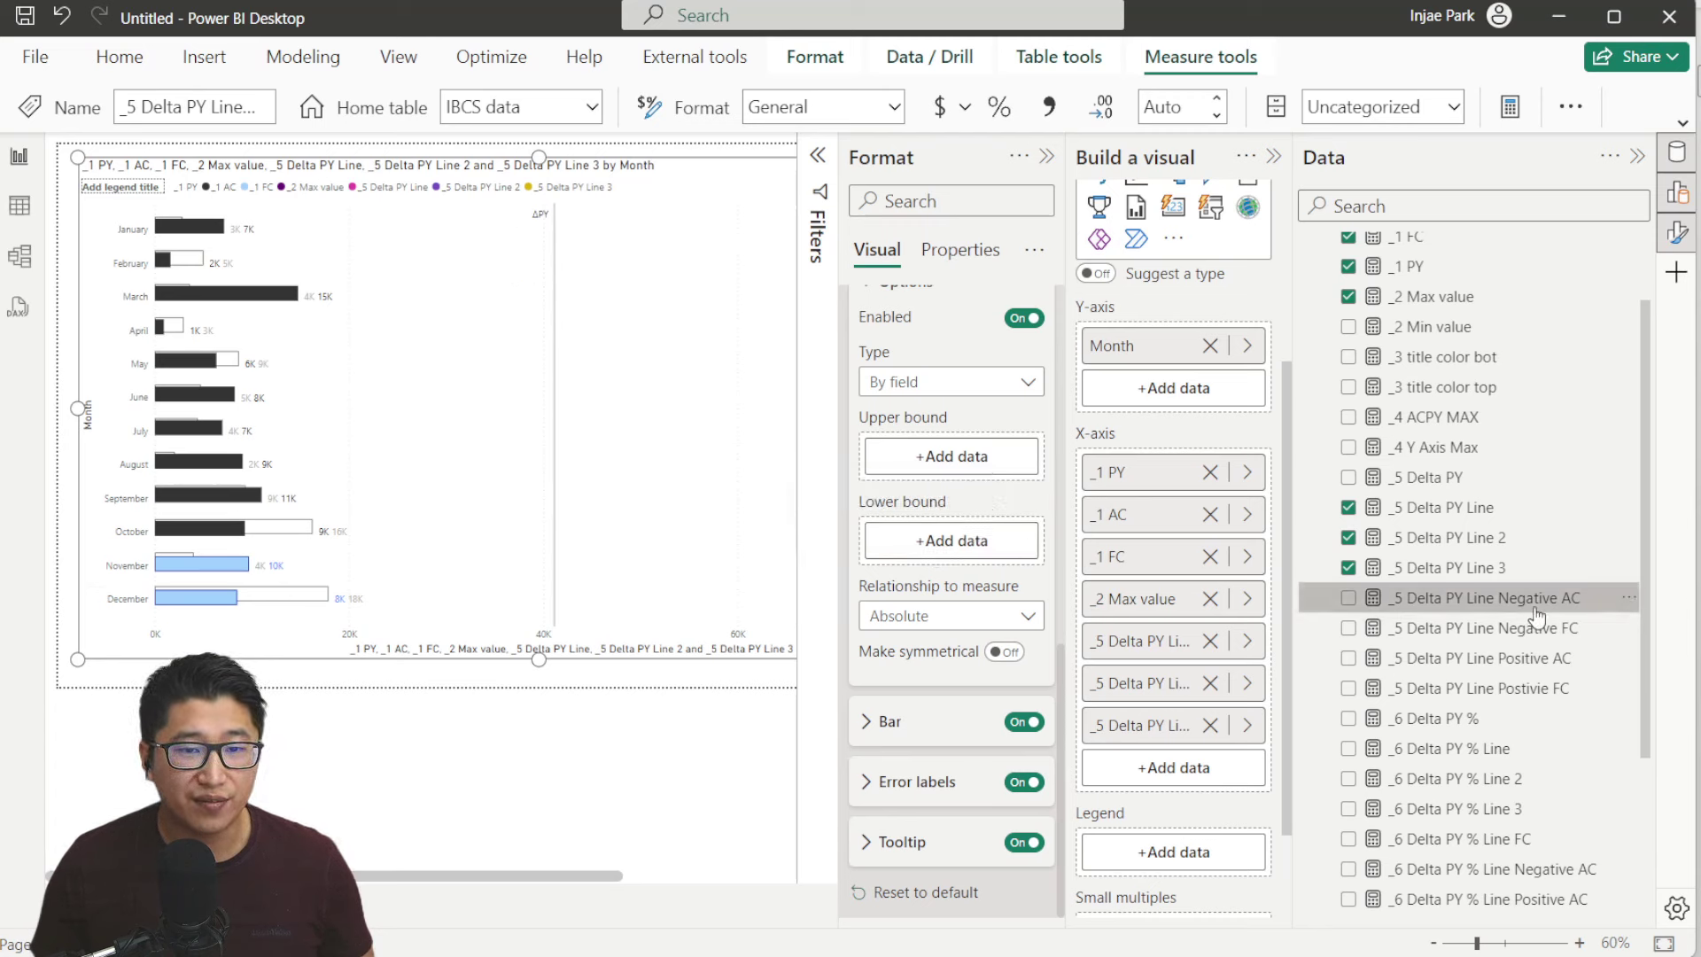
pyautogui.moveTo(1517, 604); pyautogui.dragTo(939, 456)
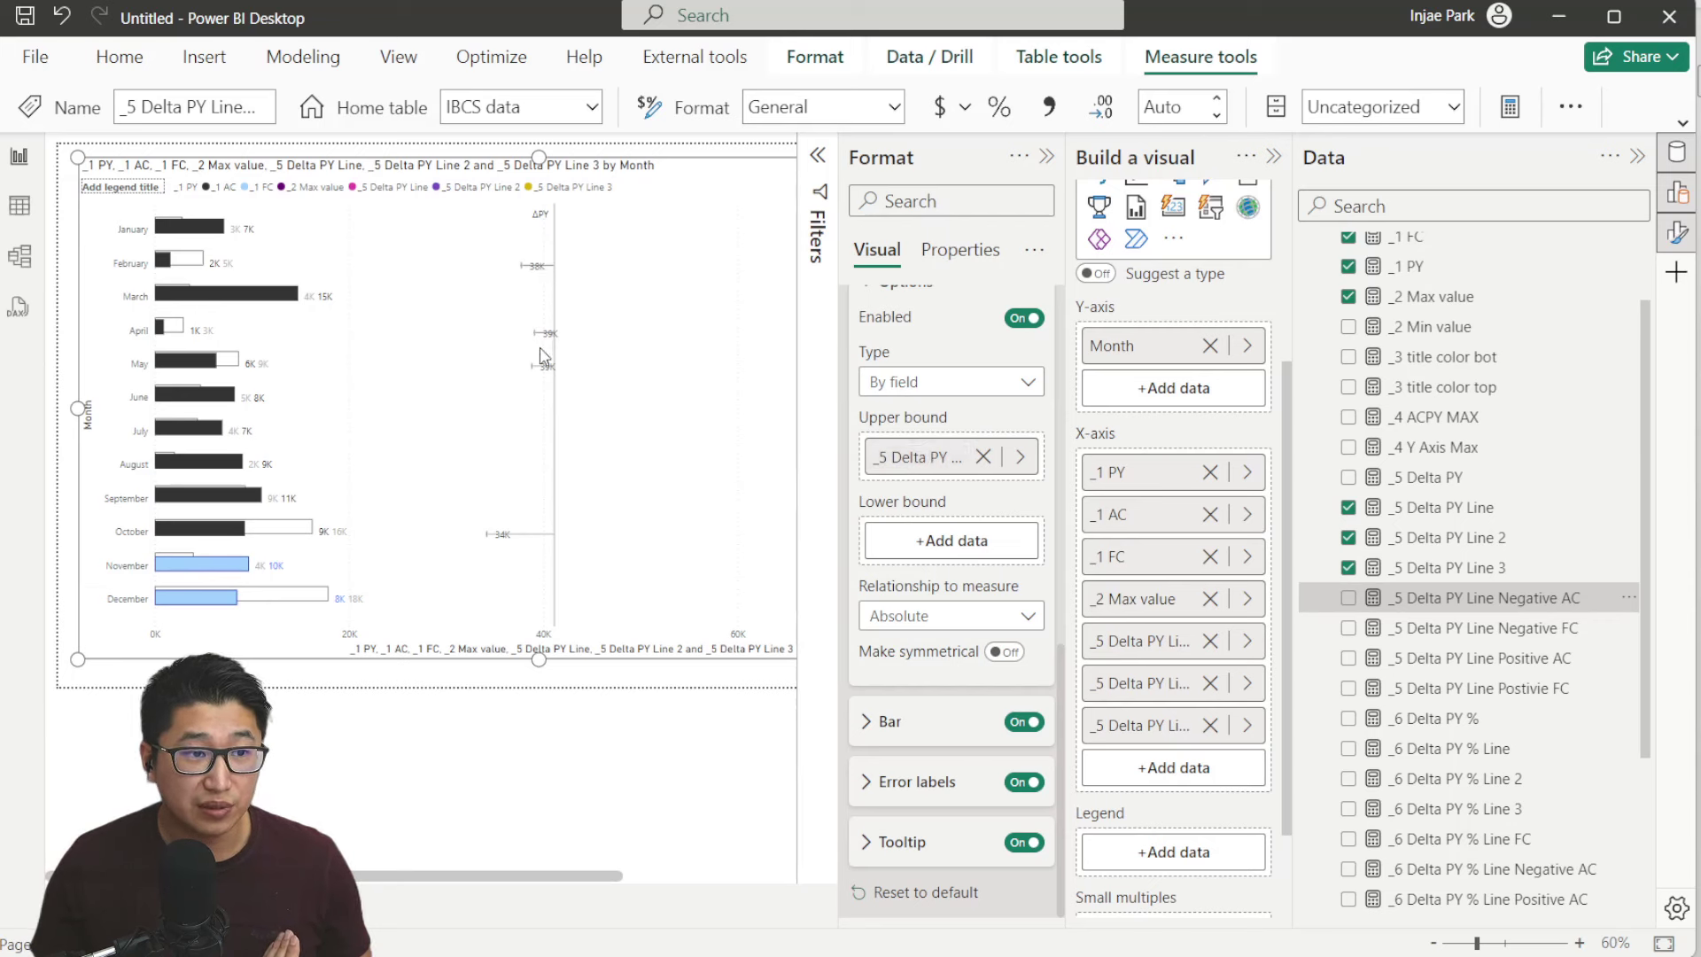
pyautogui.click(982, 456)
pyautogui.moveTo(1511, 664); pyautogui.dragTo(952, 456)
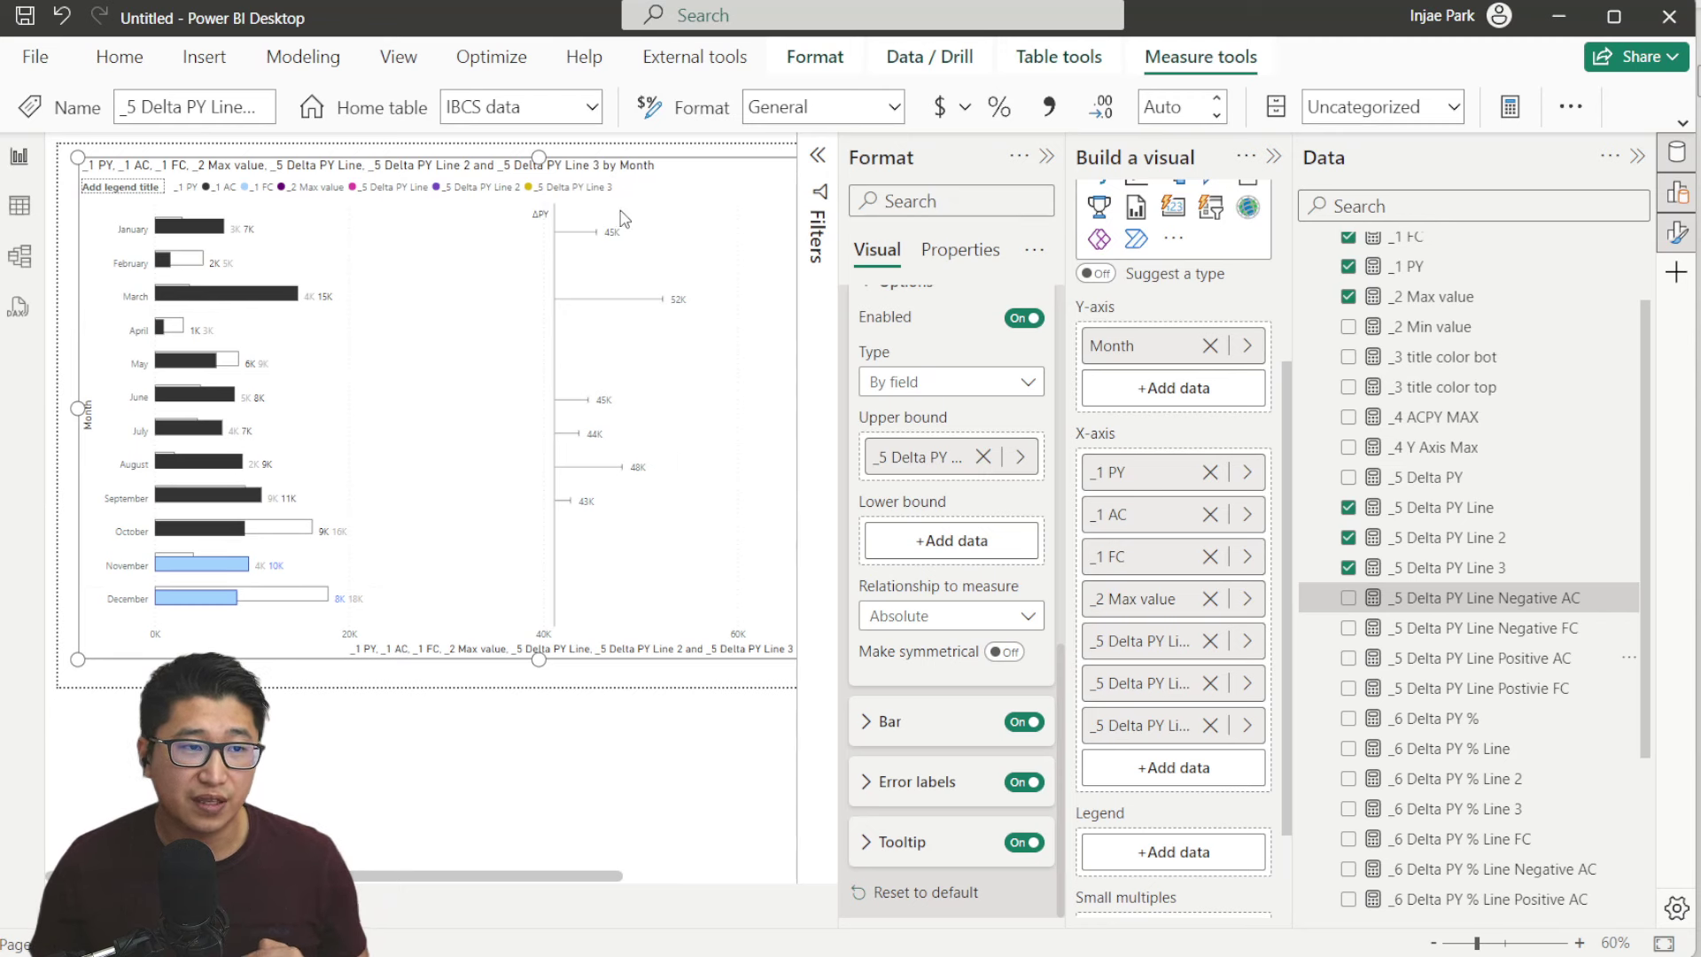
pyautogui.click(982, 455)
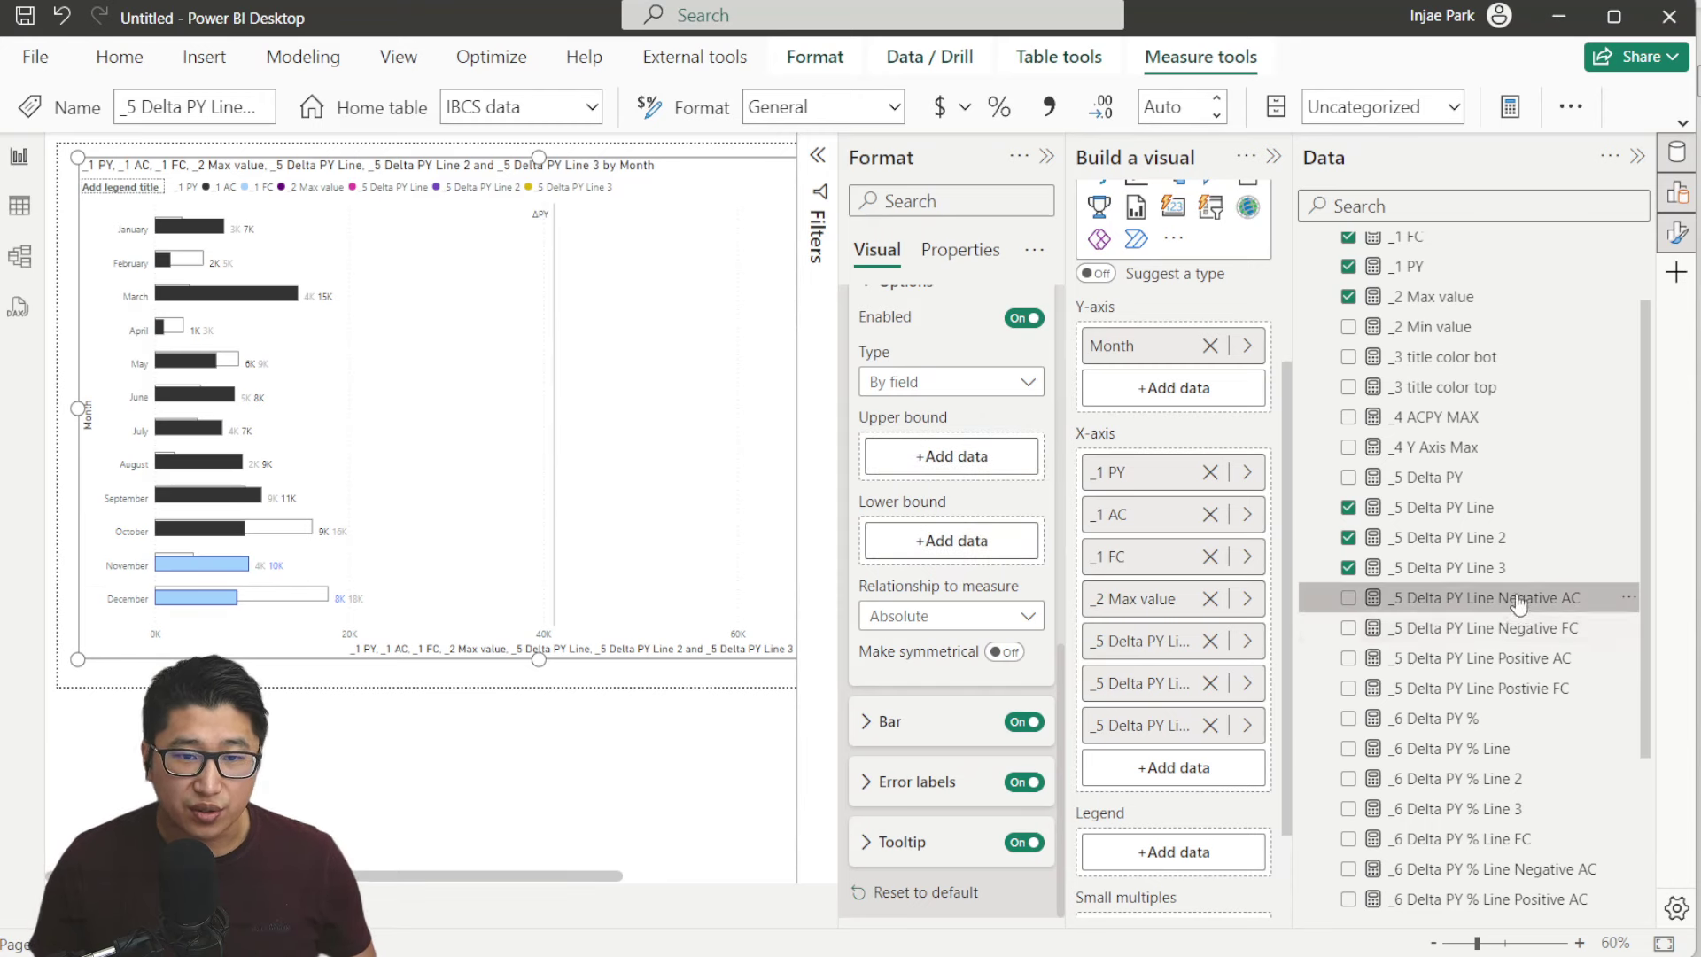
pyautogui.moveTo(1517, 602); pyautogui.dragTo(934, 540)
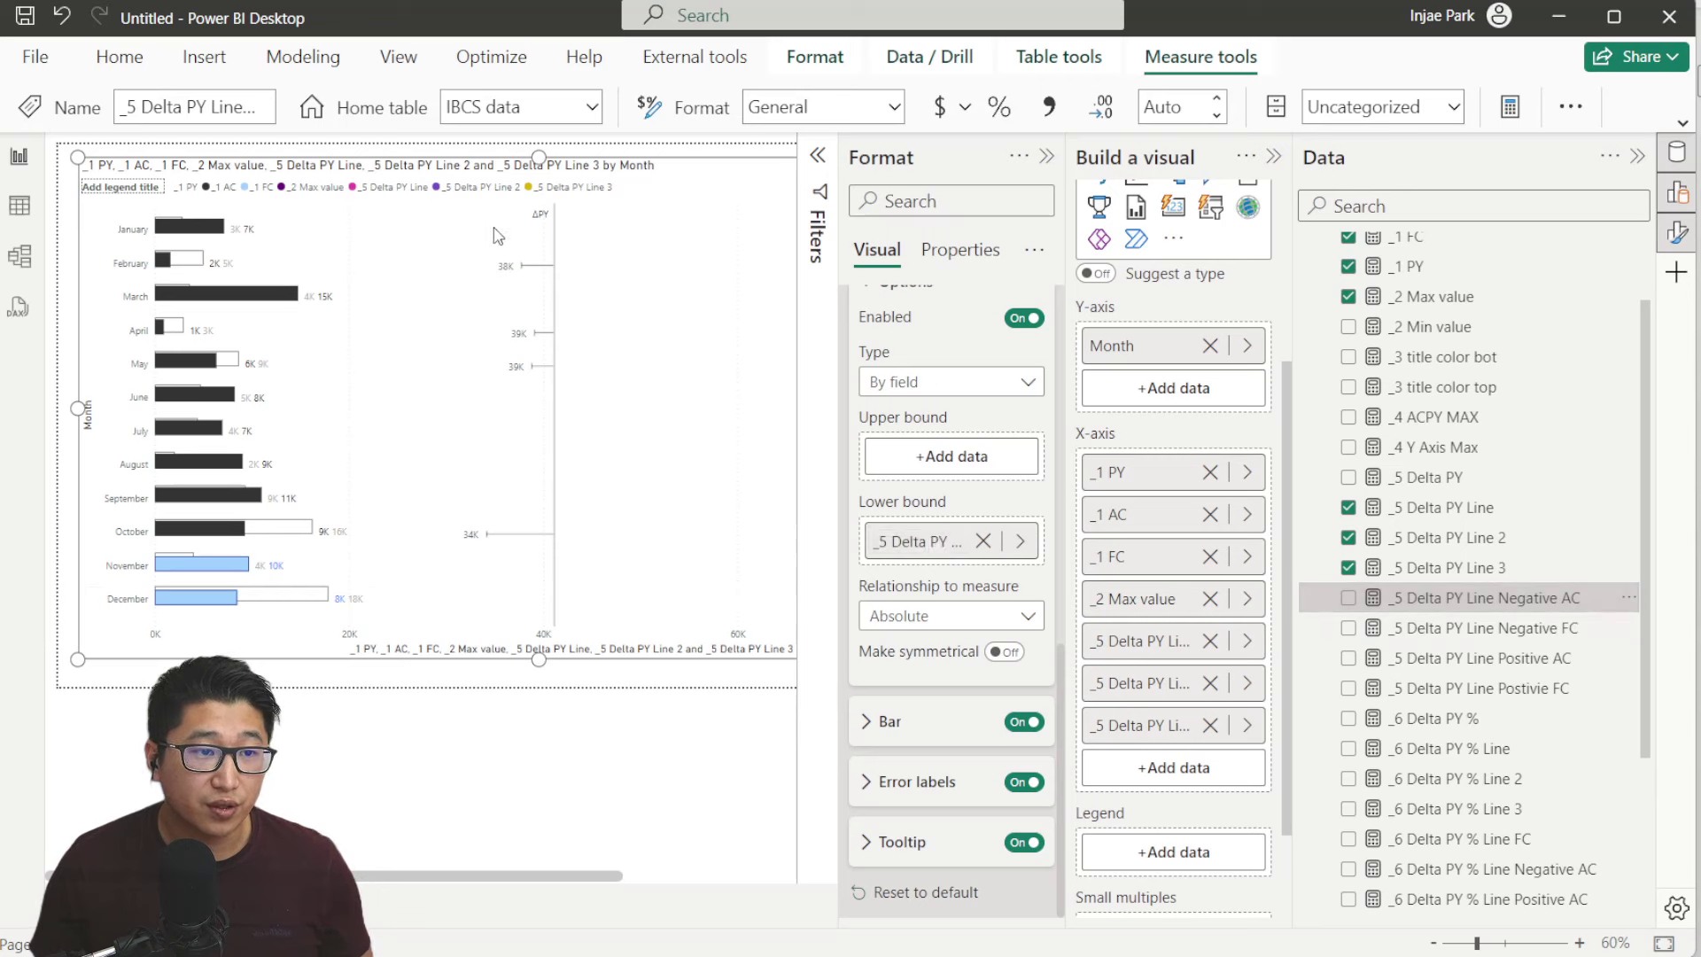
# Format the _5 Delta PY Line error bars with red color, width 10, marker shape None and border size 0 px
pyautogui.click(915, 730)
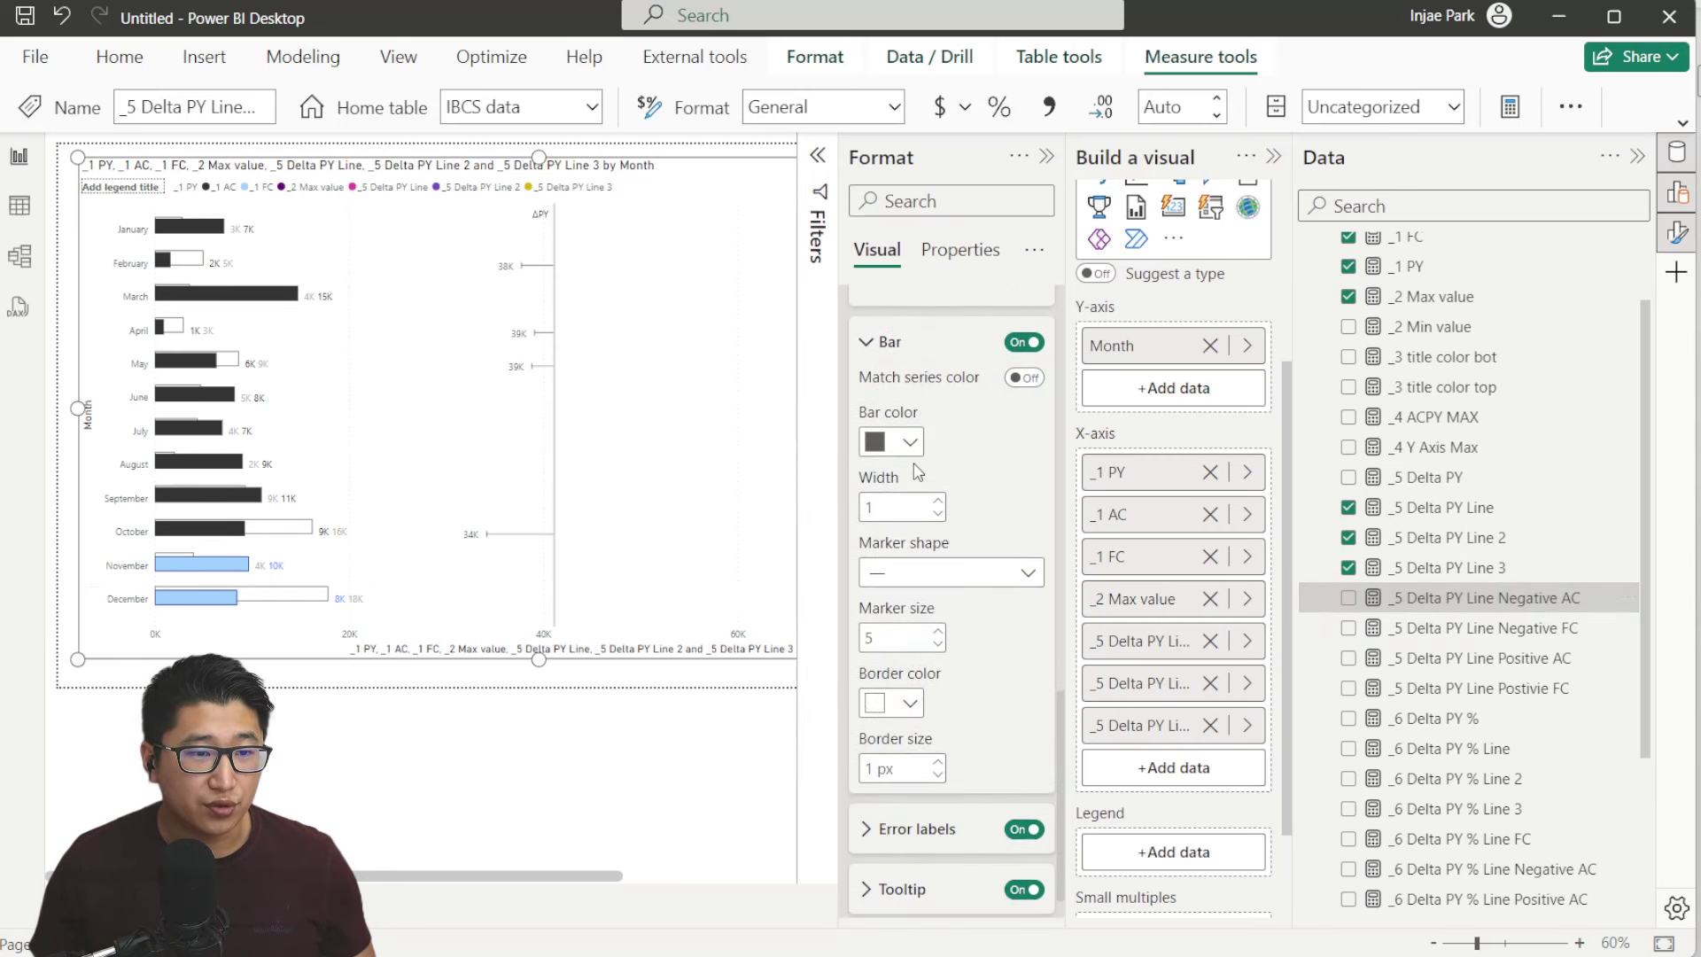
pyautogui.click(908, 443)
pyautogui.click(1215, 526)
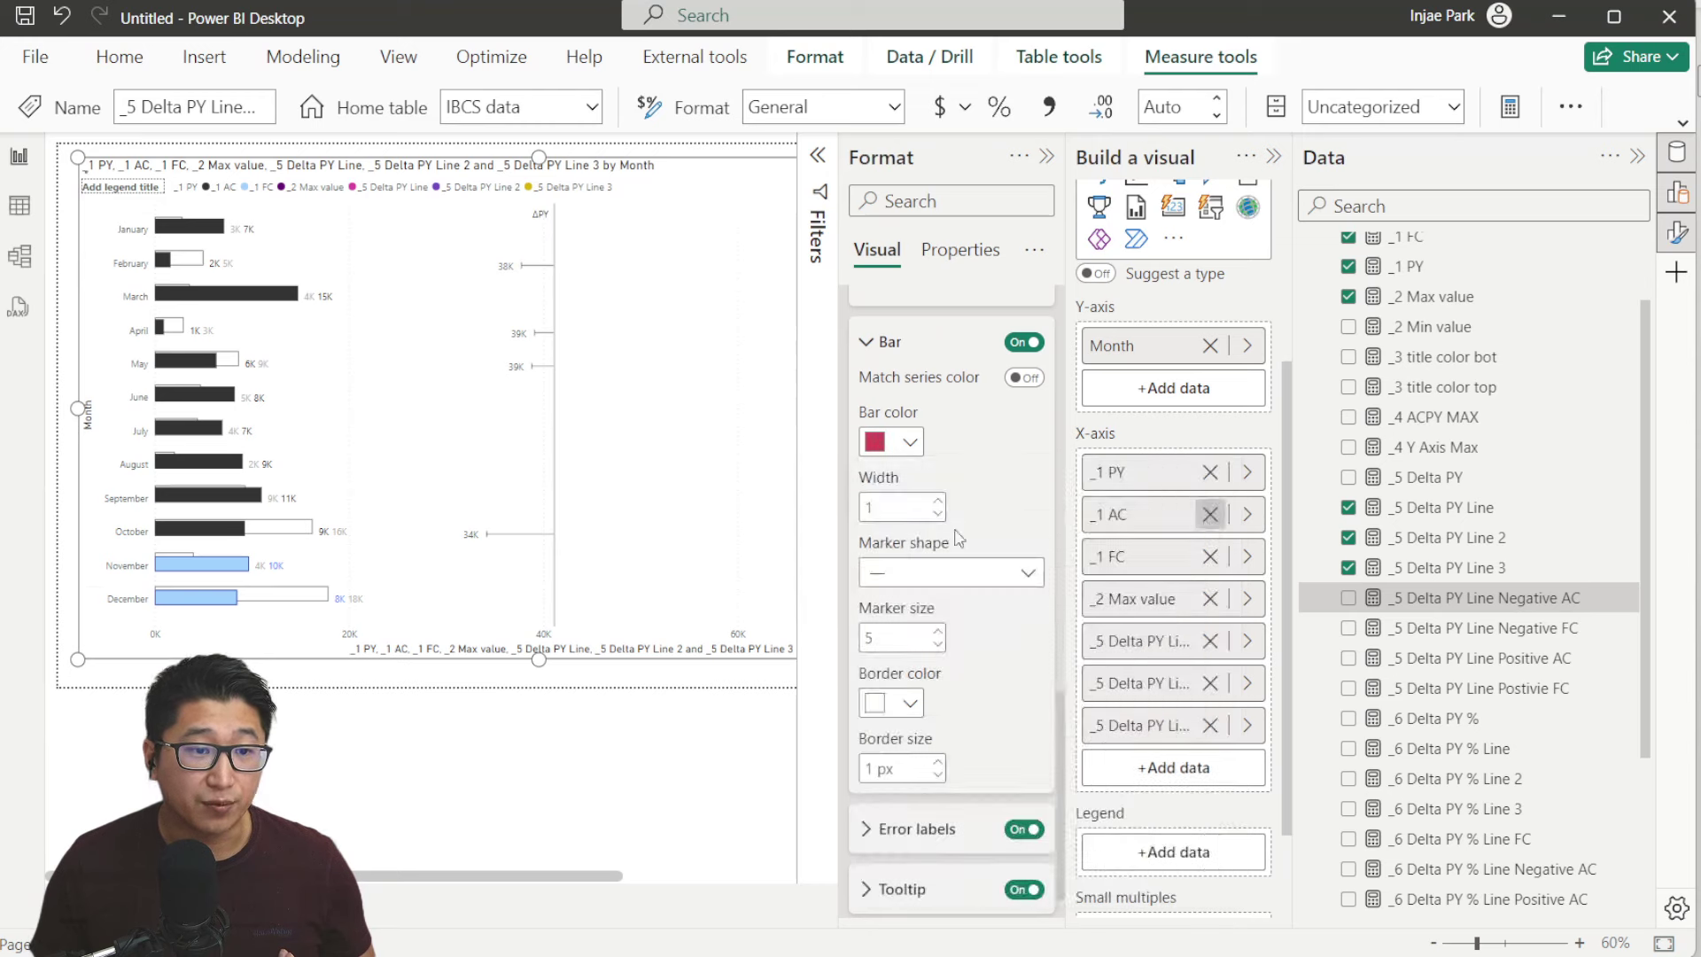
pyautogui.click(883, 512)
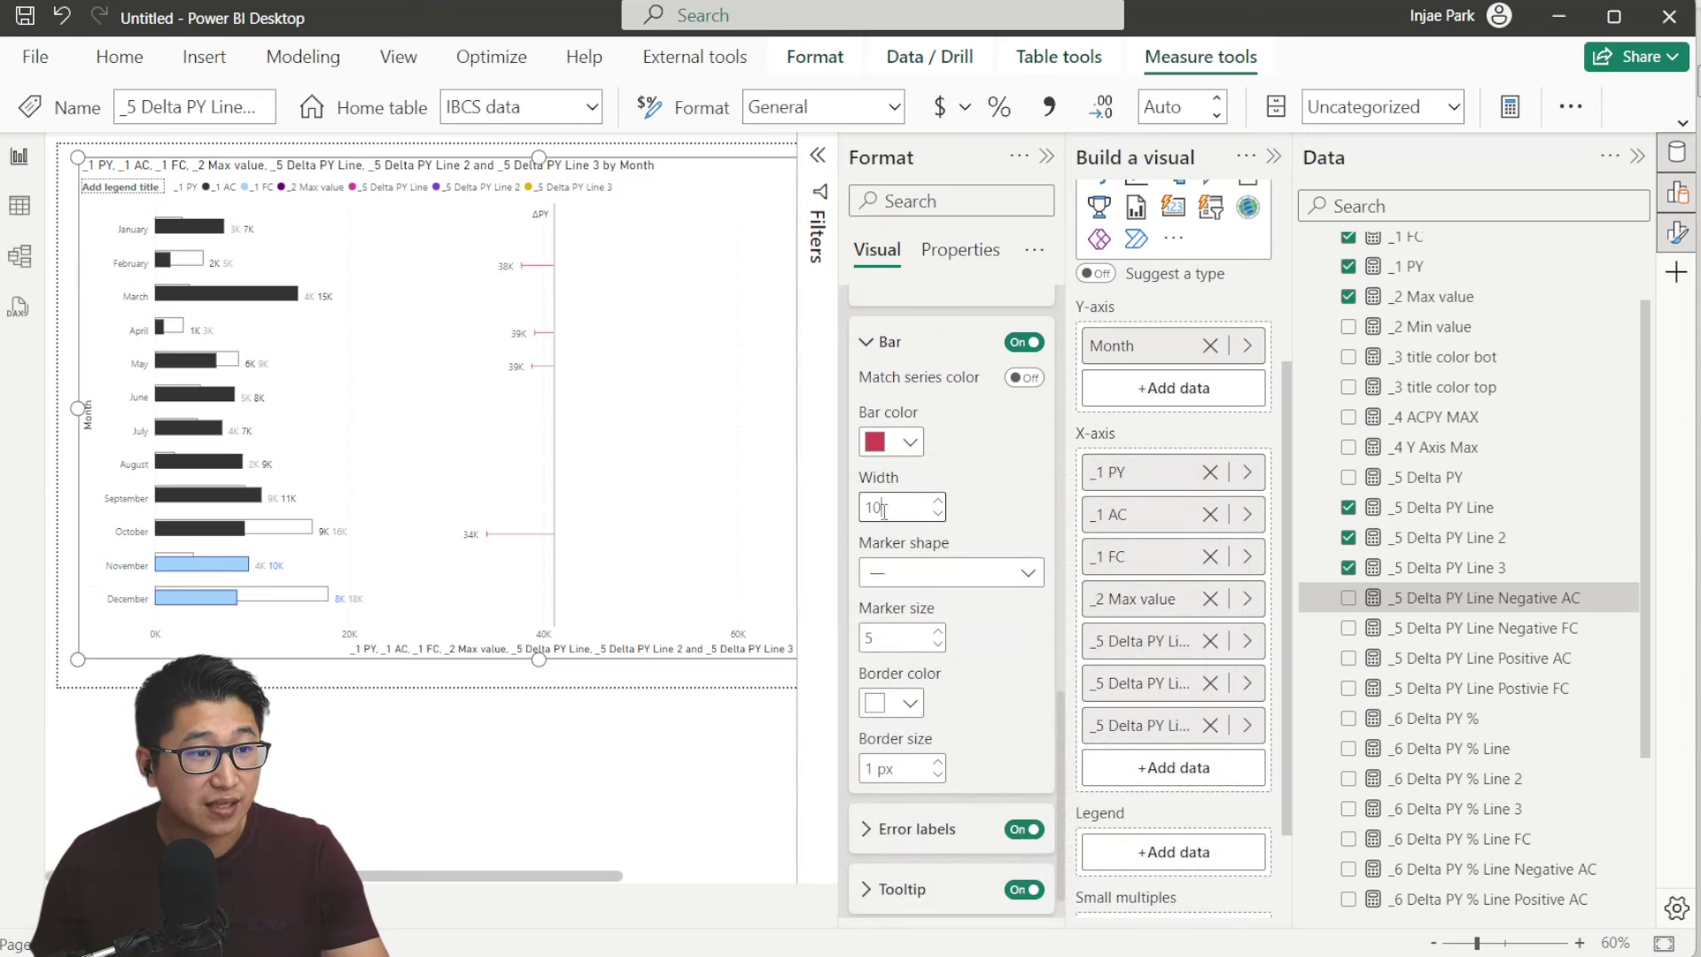
pyautogui.write('10')
pyautogui.click(903, 572)
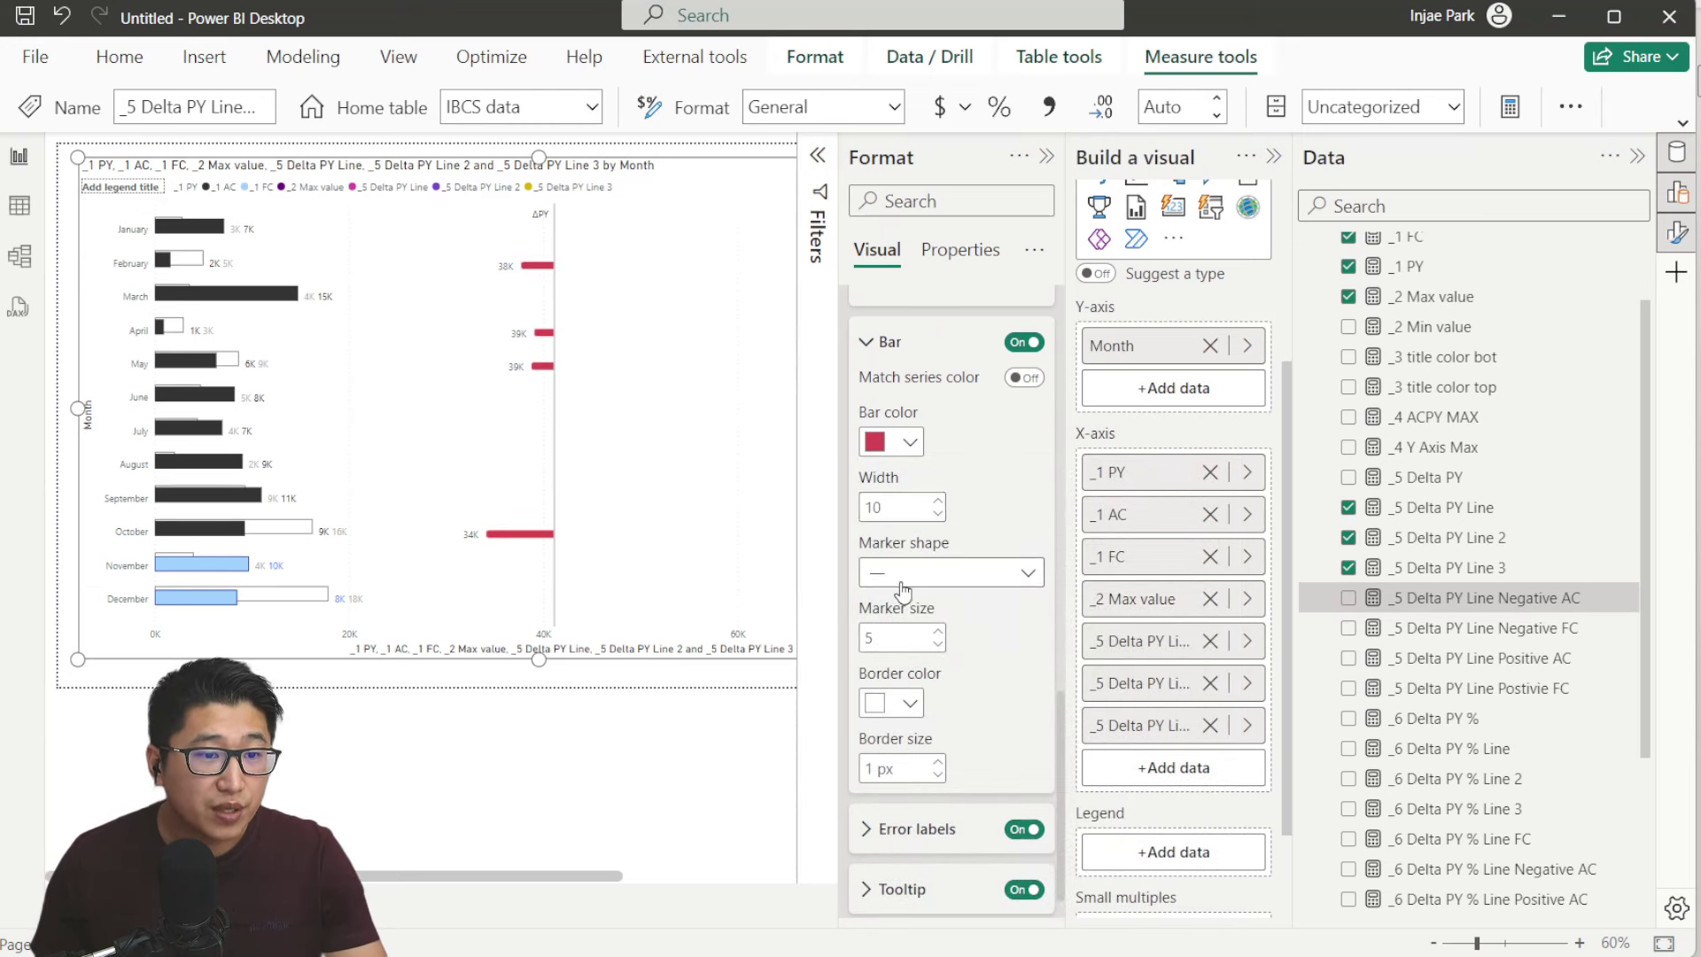
pyautogui.click(921, 841)
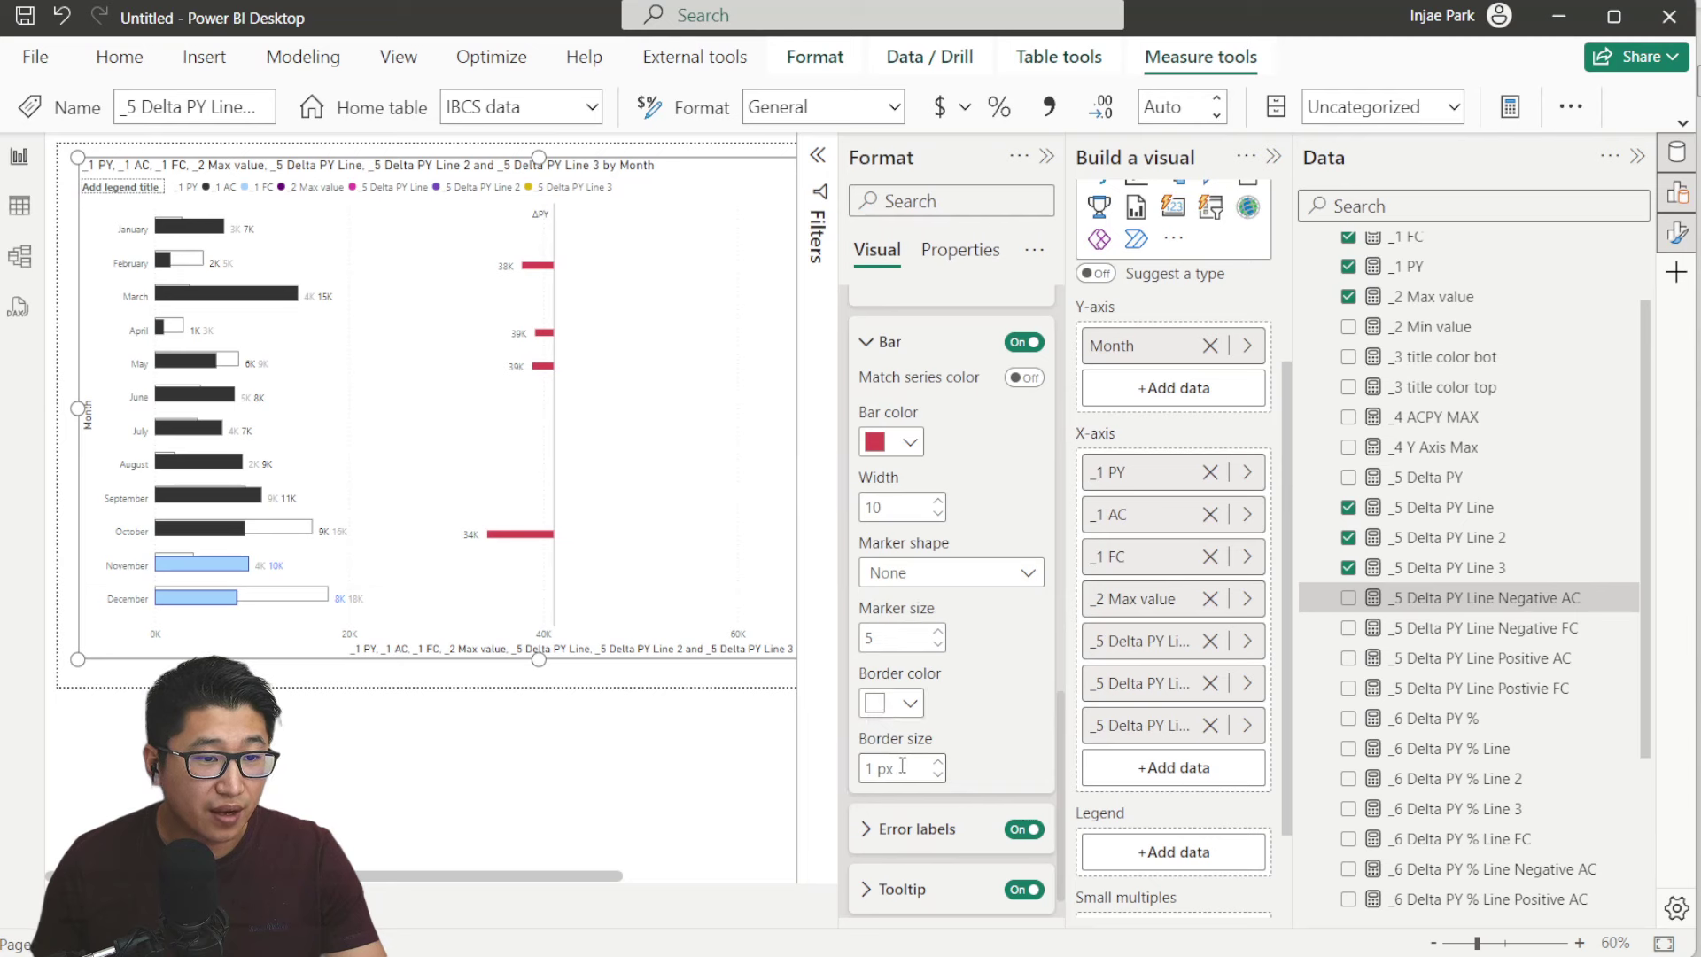
pyautogui.click(869, 768)
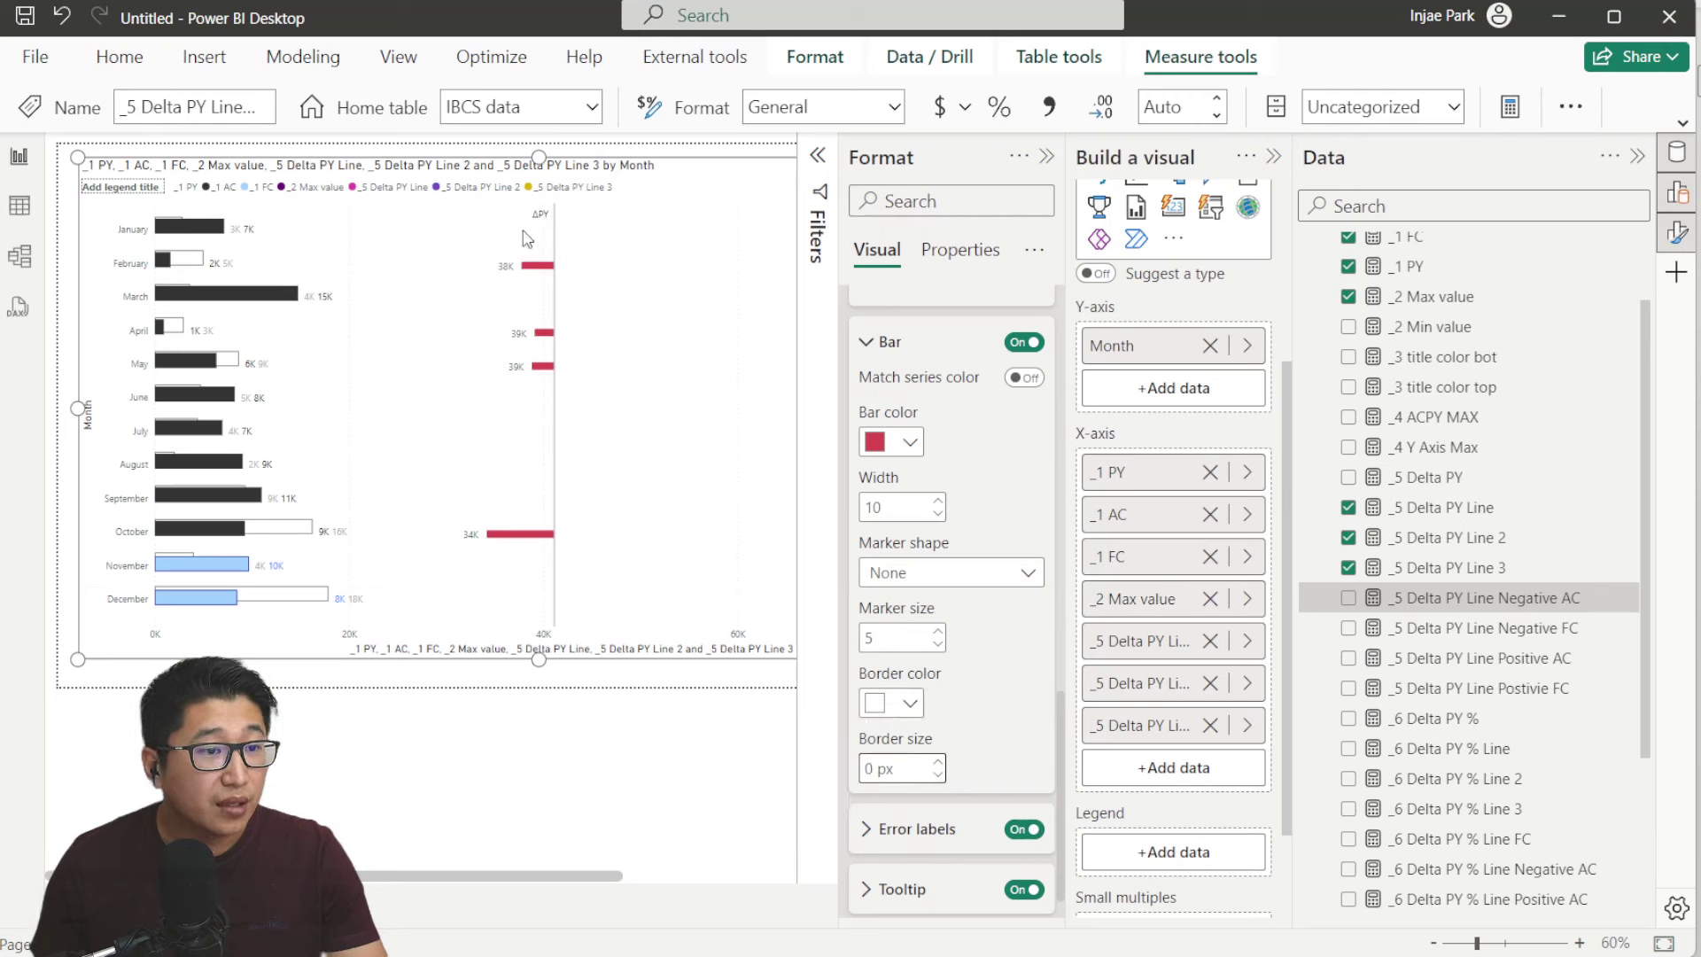
pyautogui.click(888, 343)
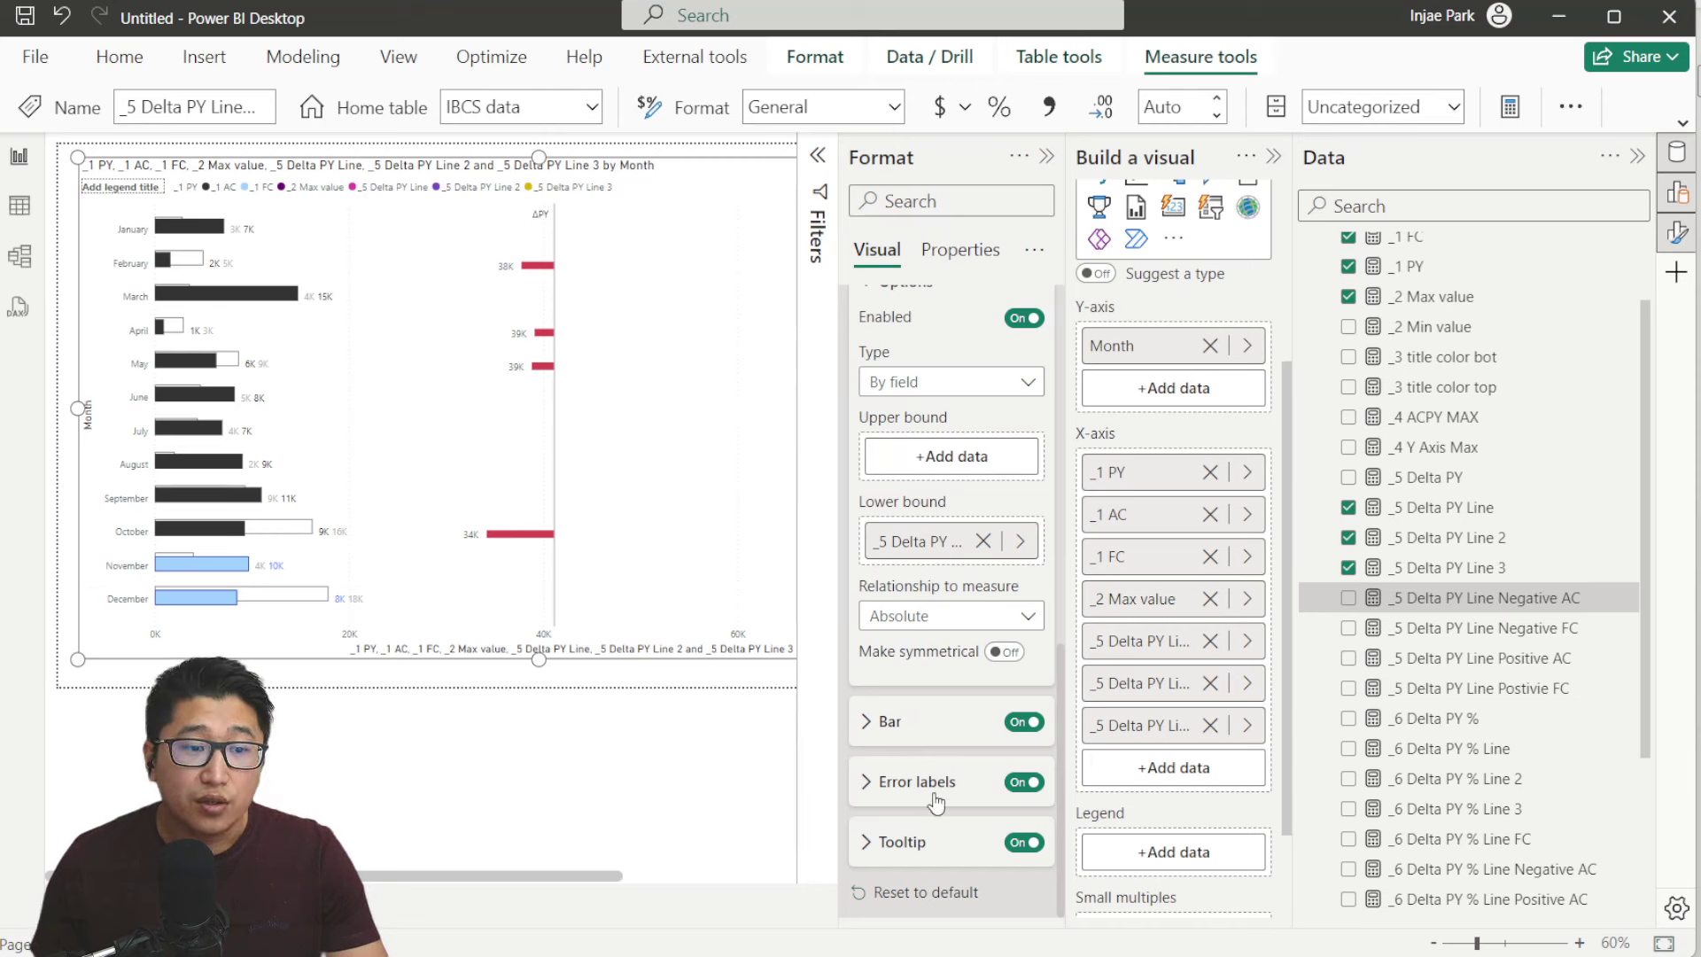
# Set the color of the _5 Delta PY Line error labels to the same red as the error bars
pyautogui.click(893, 781)
pyautogui.scroll(-2, 926, 576)
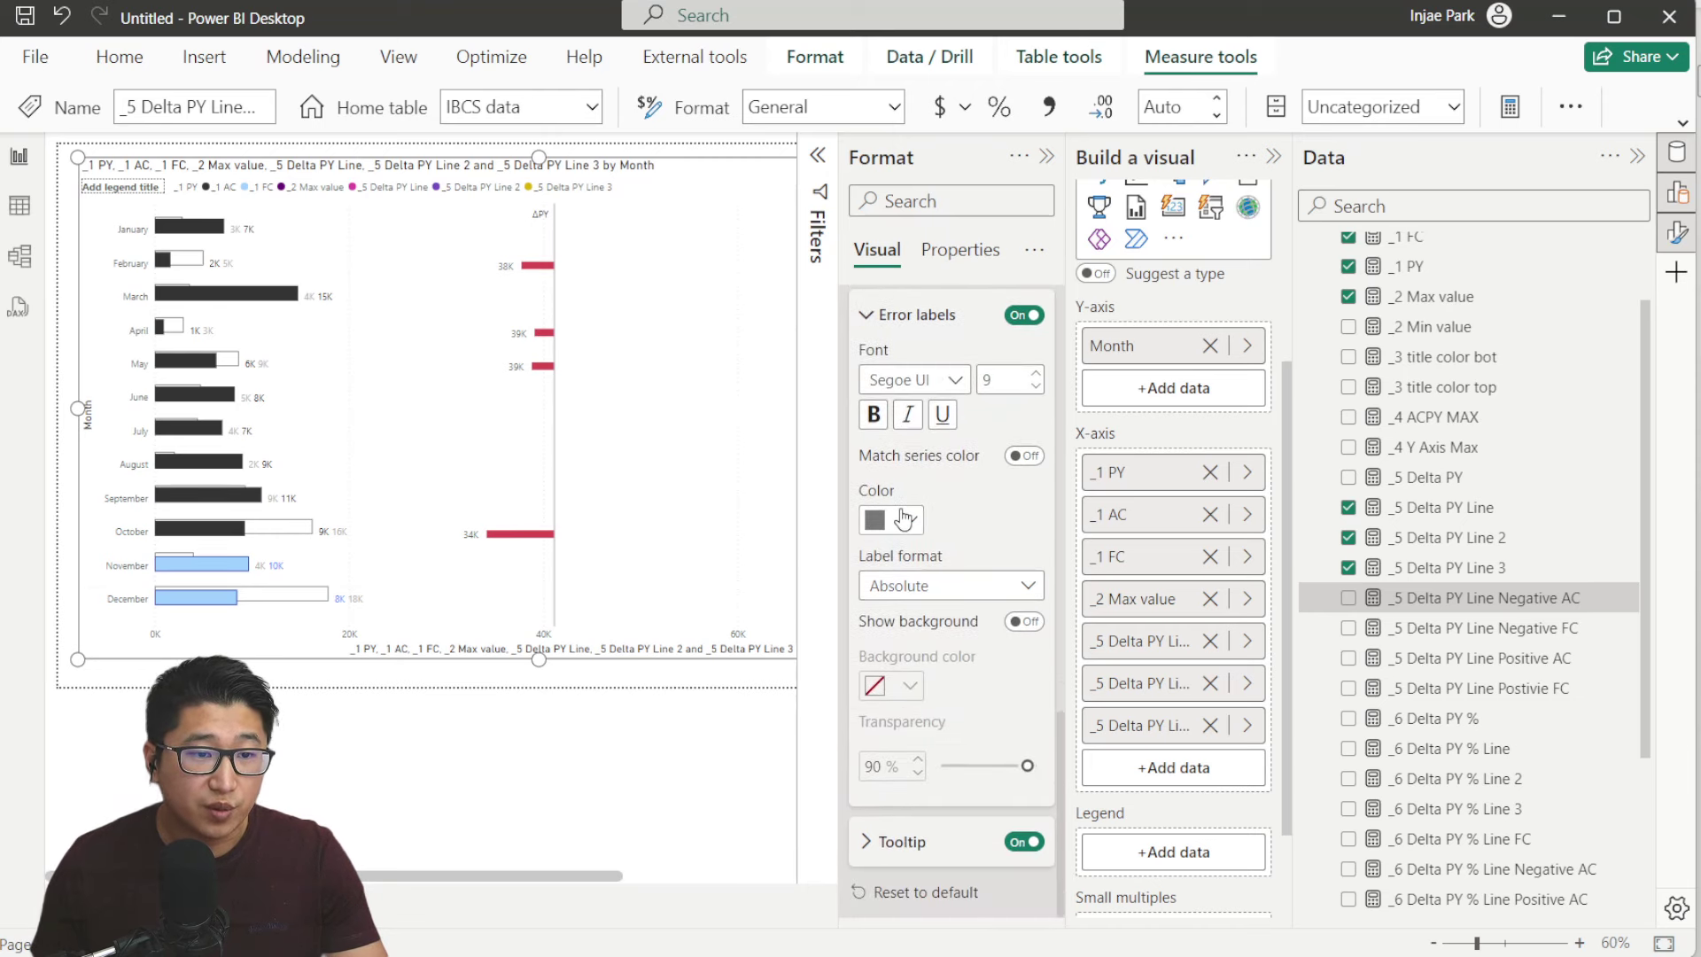
pyautogui.click(903, 520)
pyautogui.click(891, 410)
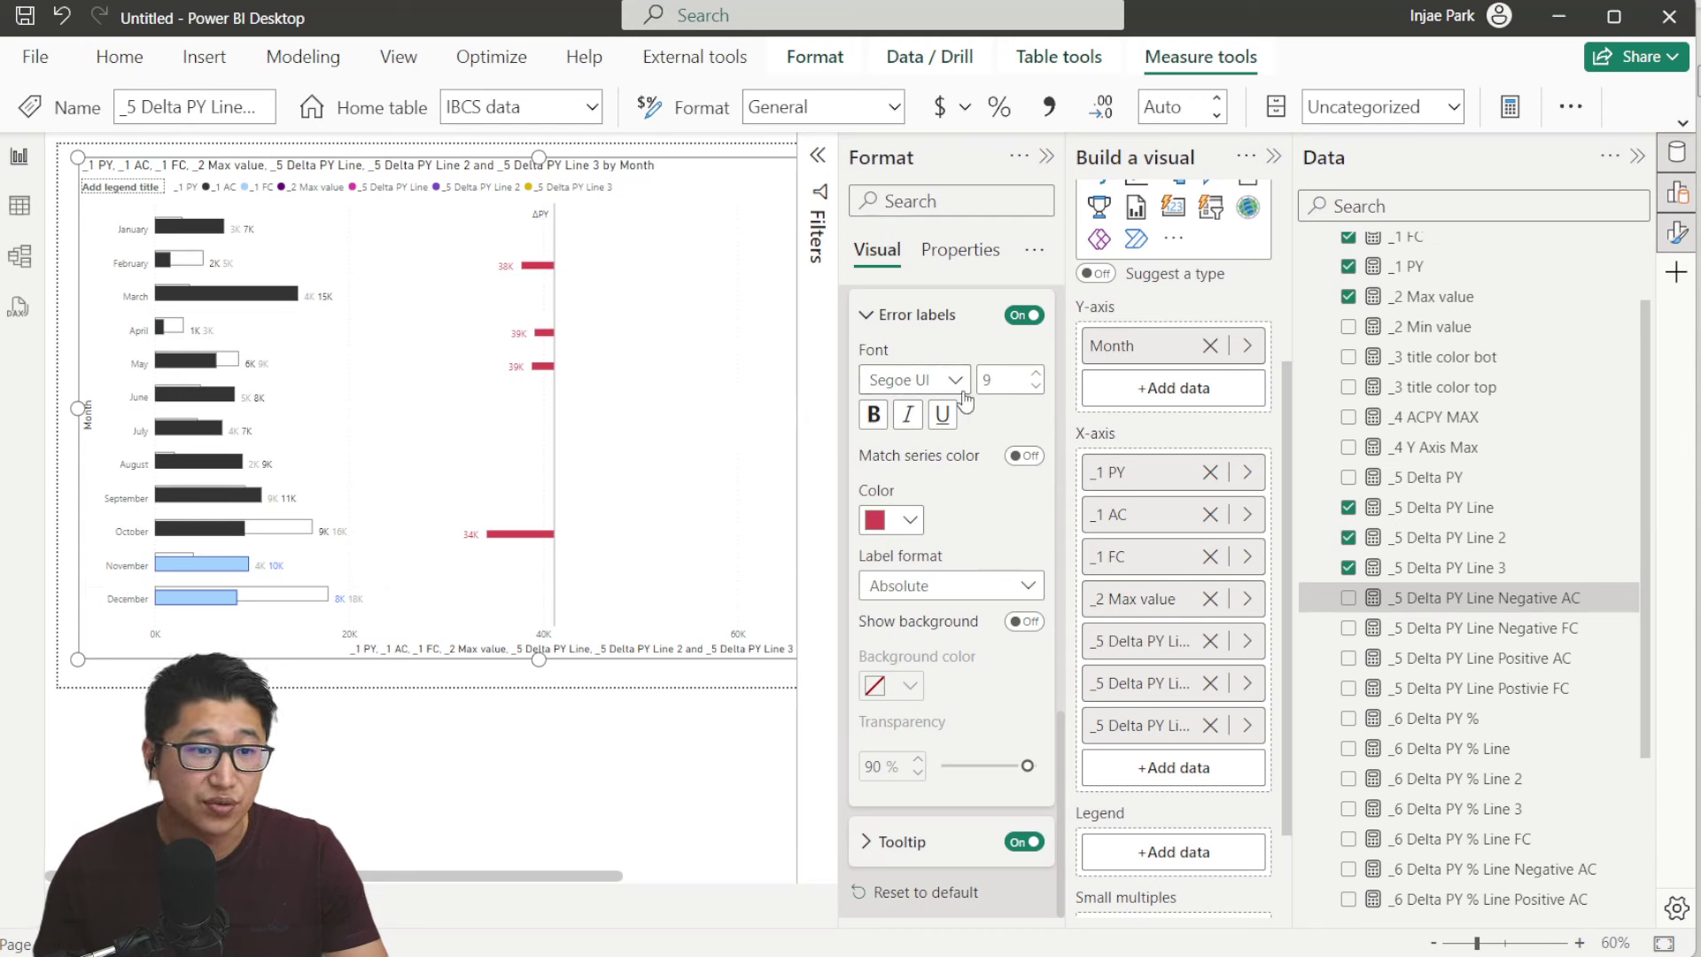
# Enable error bars for the _5 Delta PY Line 2 series with _5 Delta PY Line Positive AC as the upper bound
pyautogui.scroll(8, 948, 443)
pyautogui.click(948, 417)
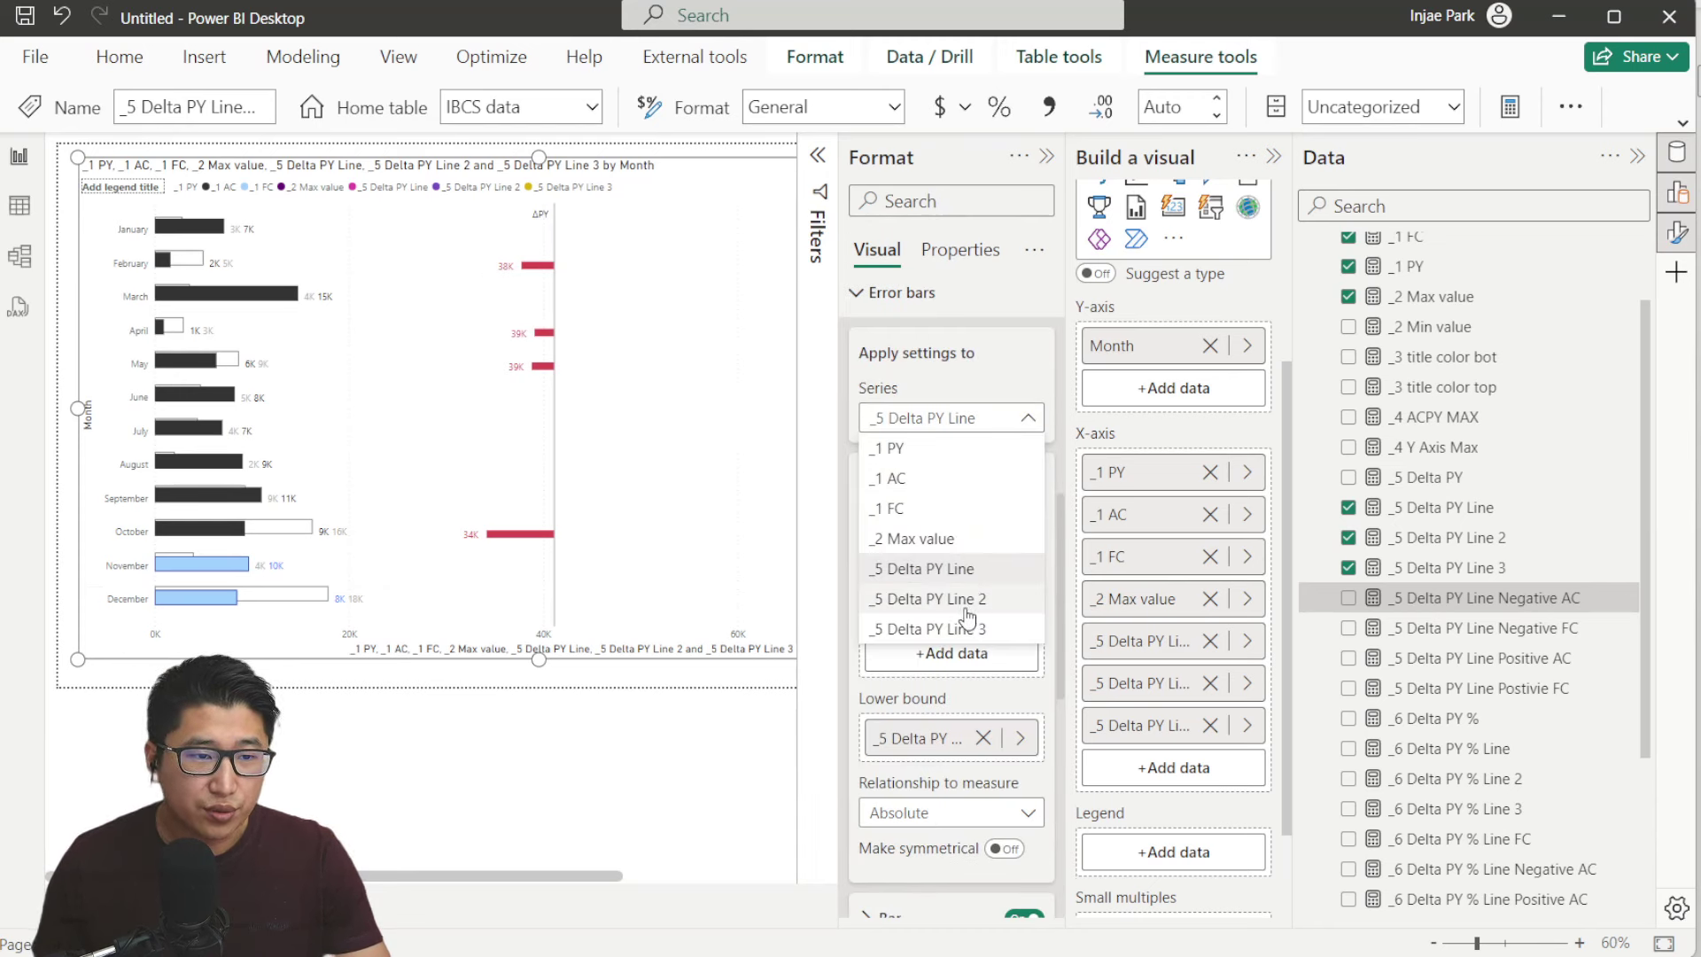
pyautogui.click(974, 601)
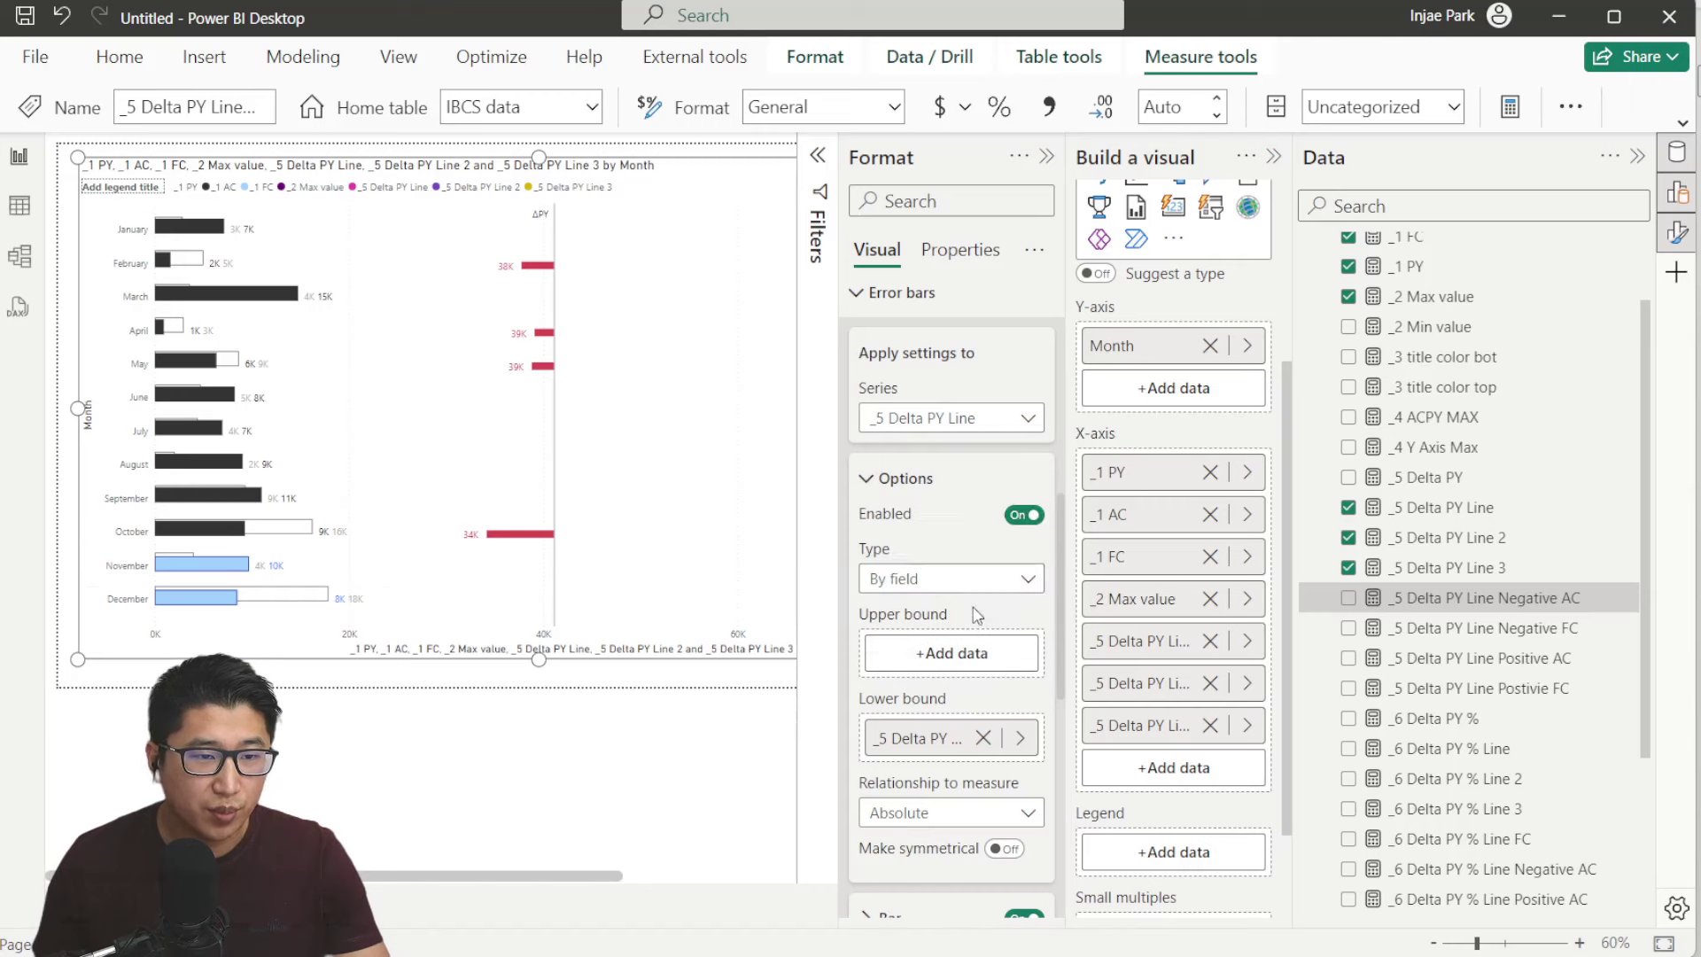
pyautogui.scroll(-2, 974, 514)
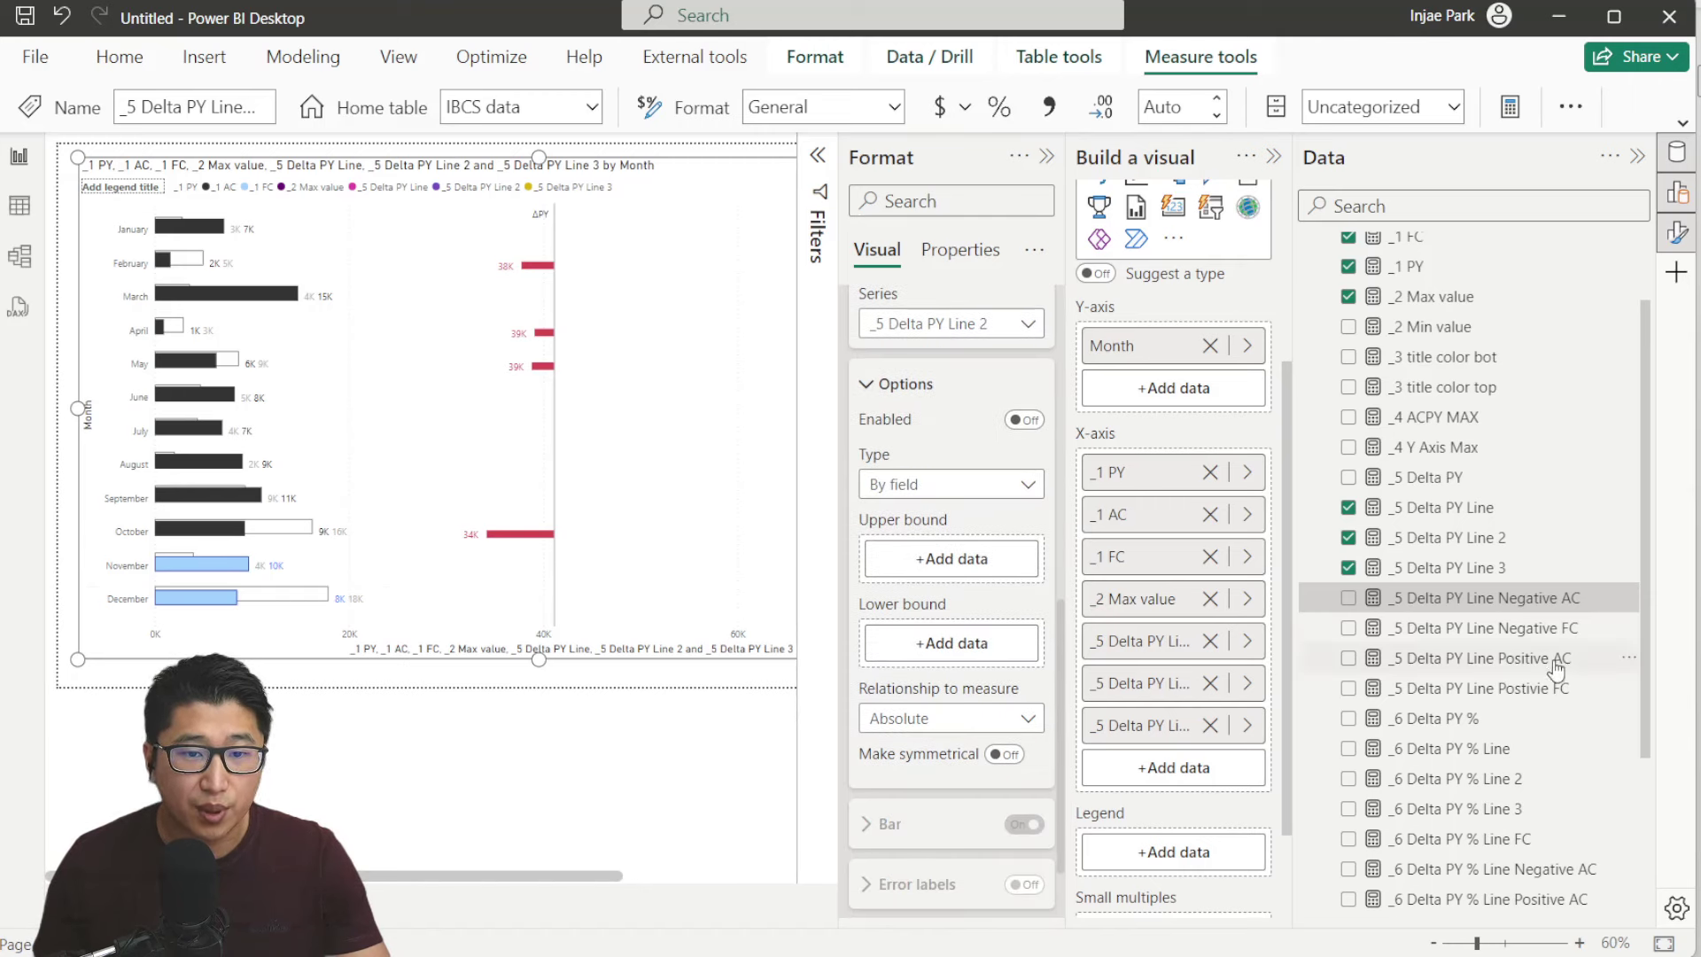
pyautogui.moveTo(1550, 657); pyautogui.dragTo(976, 569)
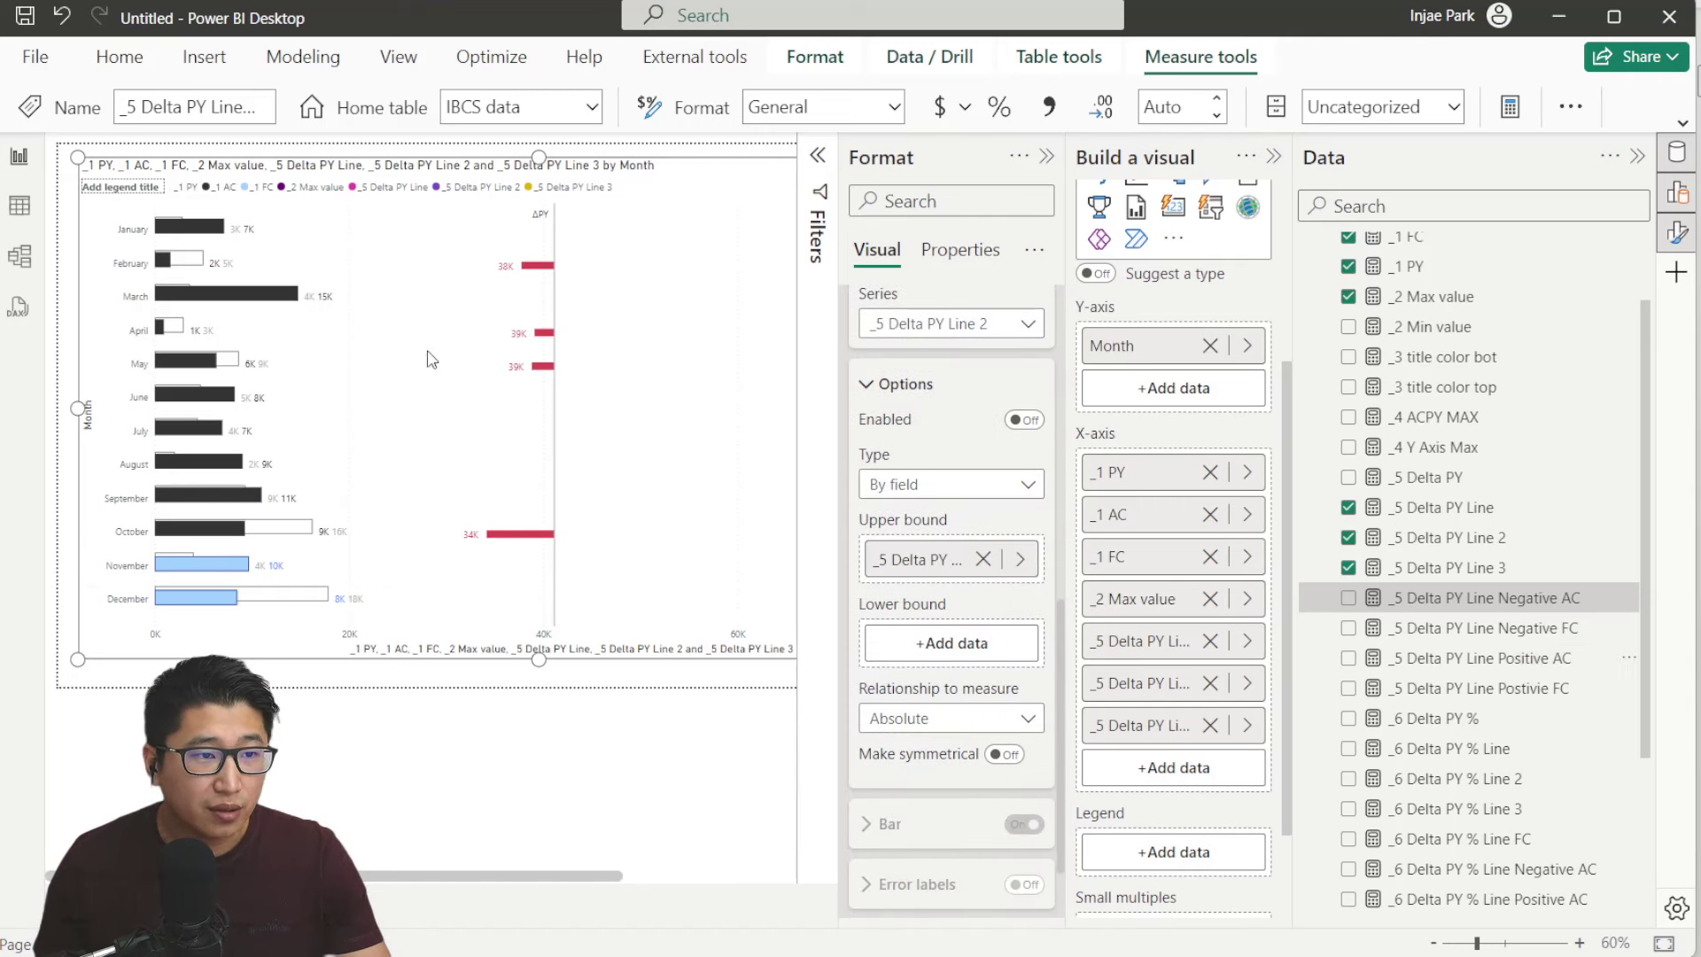
pyautogui.click(1019, 420)
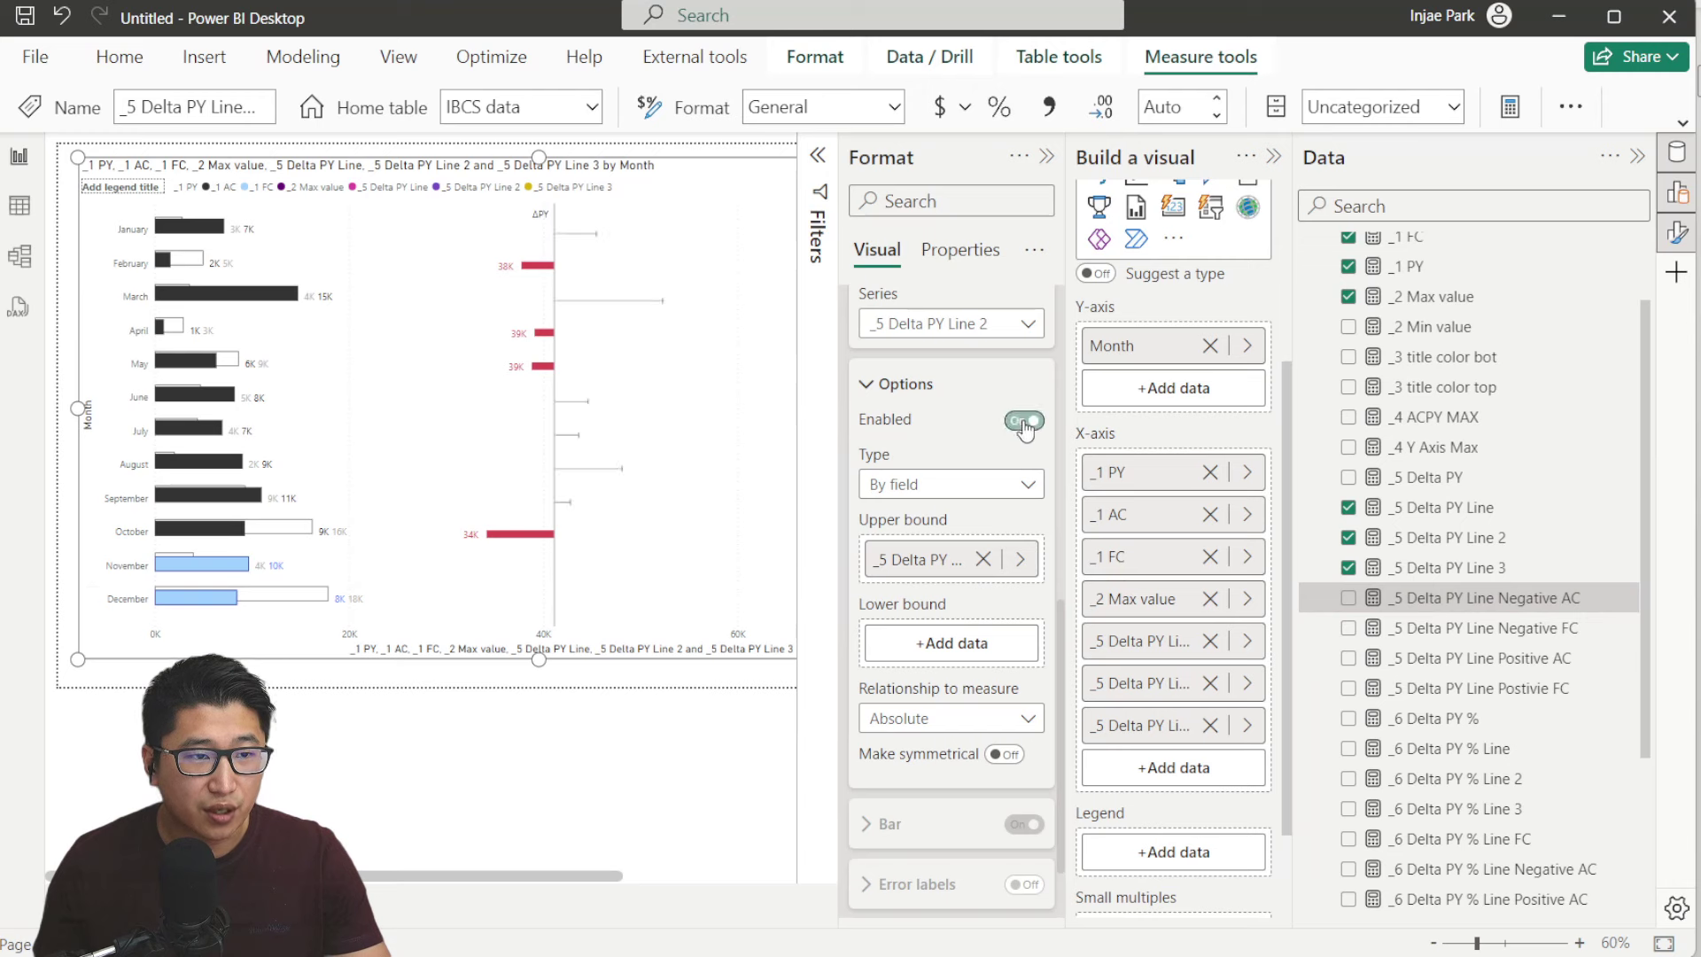
# Split the _5 Delta PY Line Negative AC formula onto separate lines before the first IF and before [_5 Delta PY Line]
pyautogui.click(1537, 627)
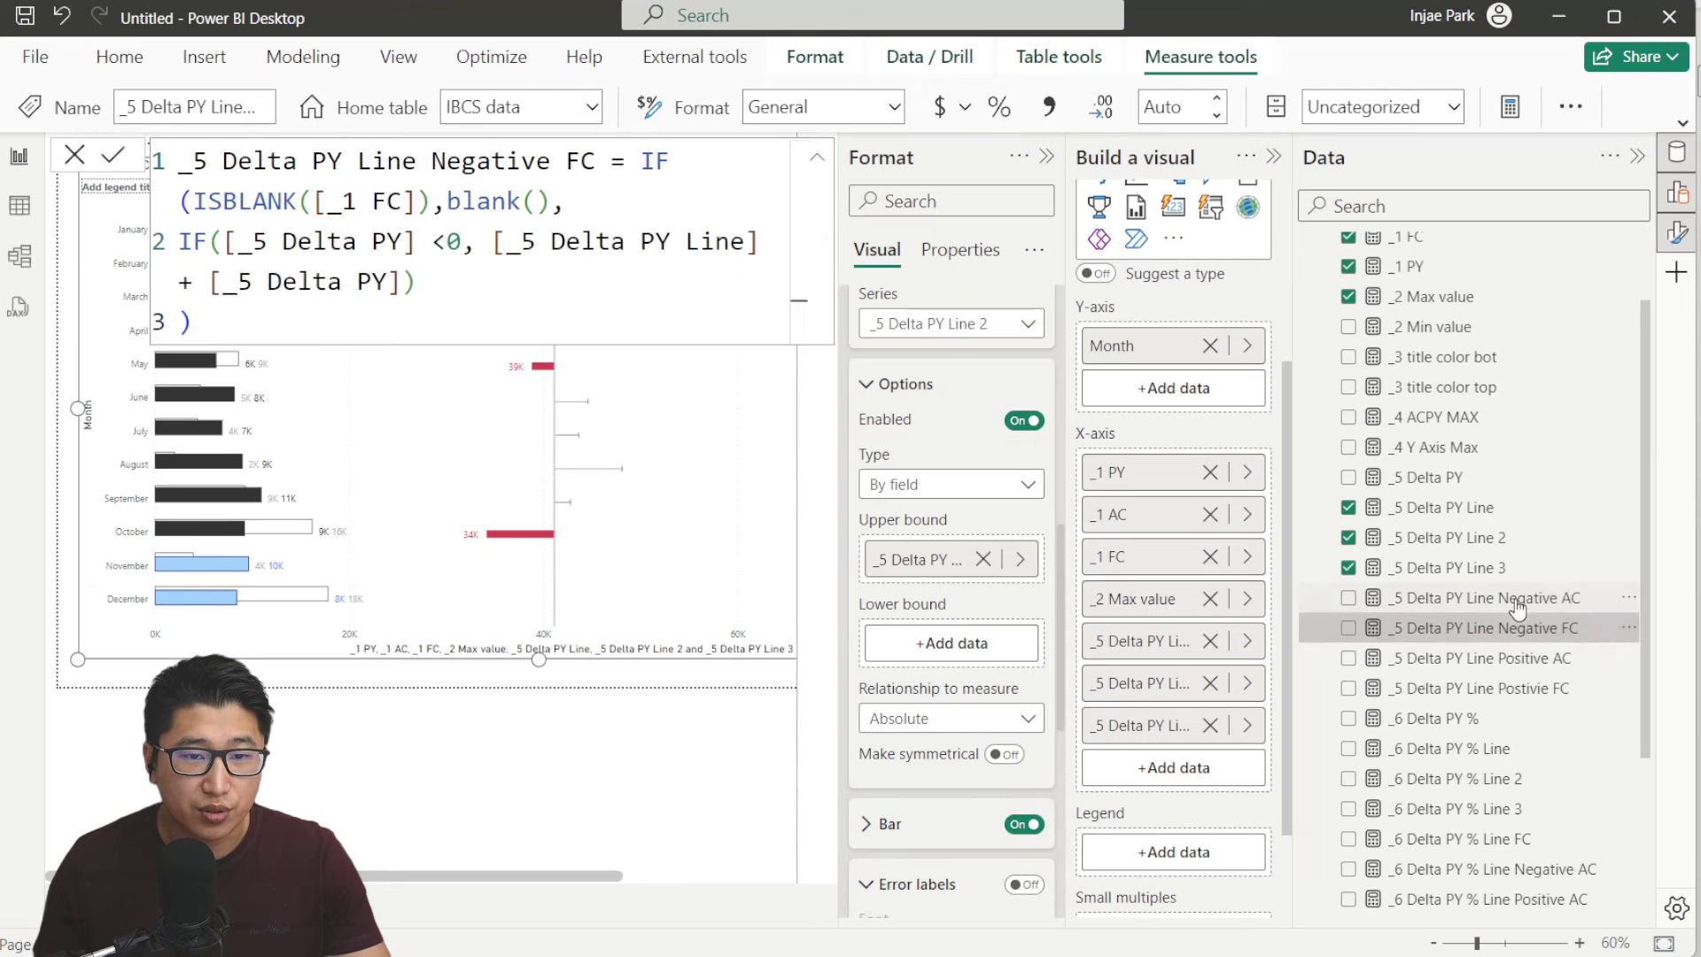
pyautogui.click(1511, 596)
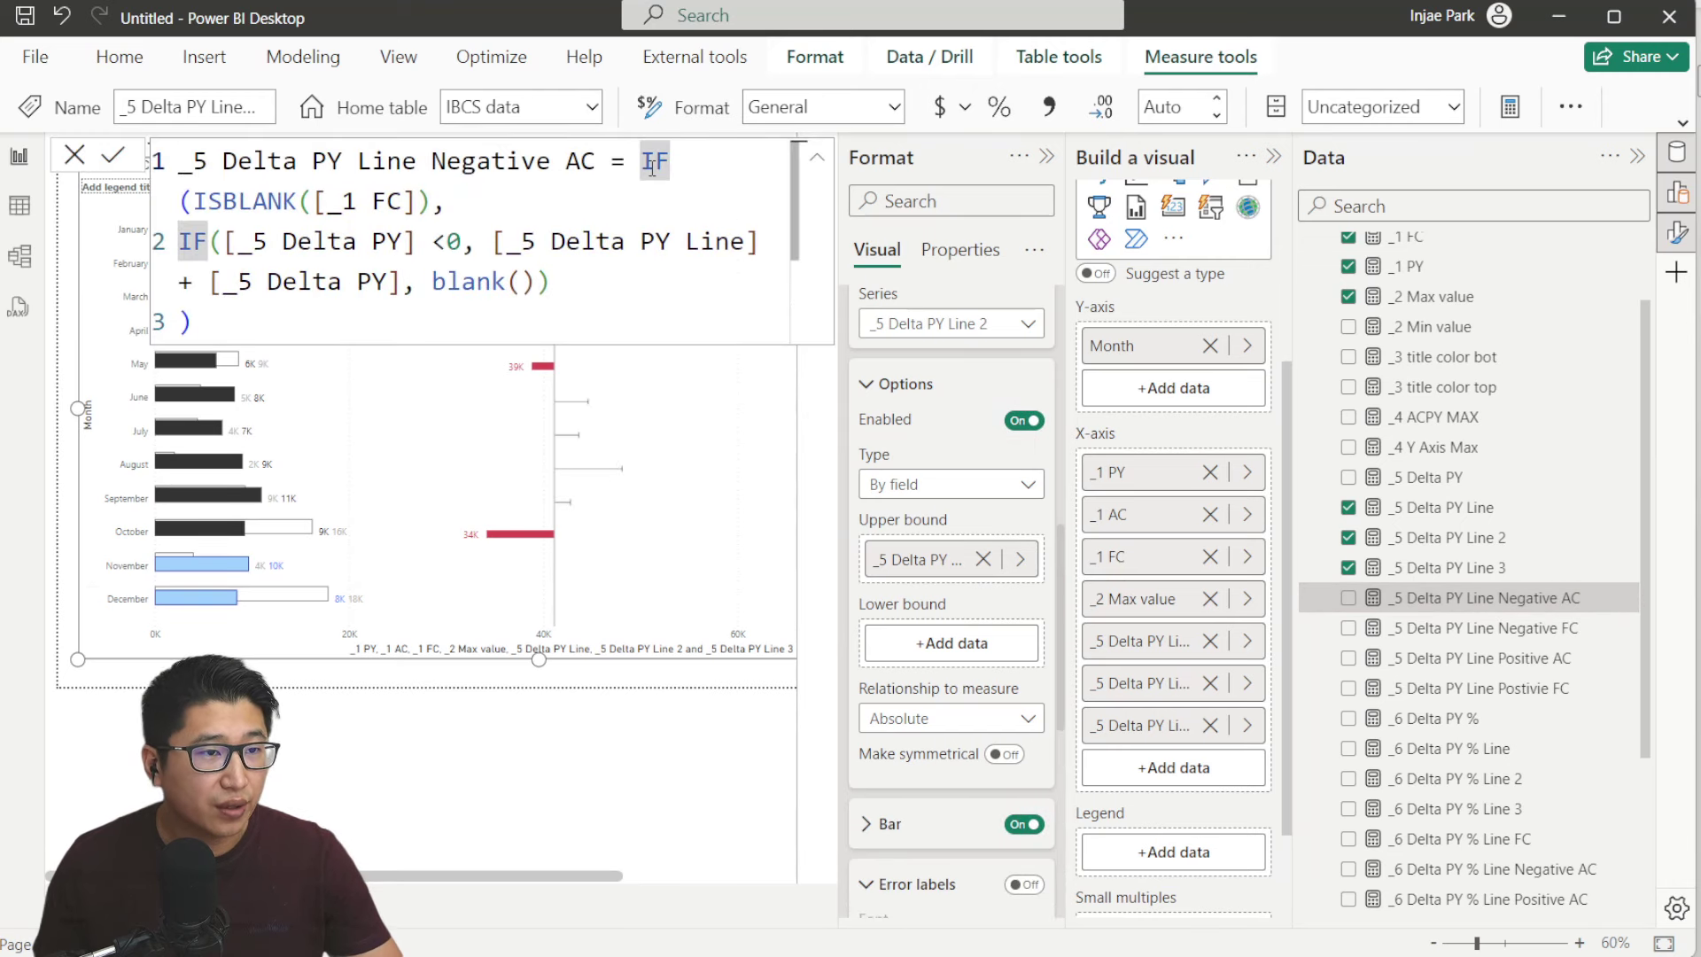
pyautogui.hotkey('shift', 'Return')
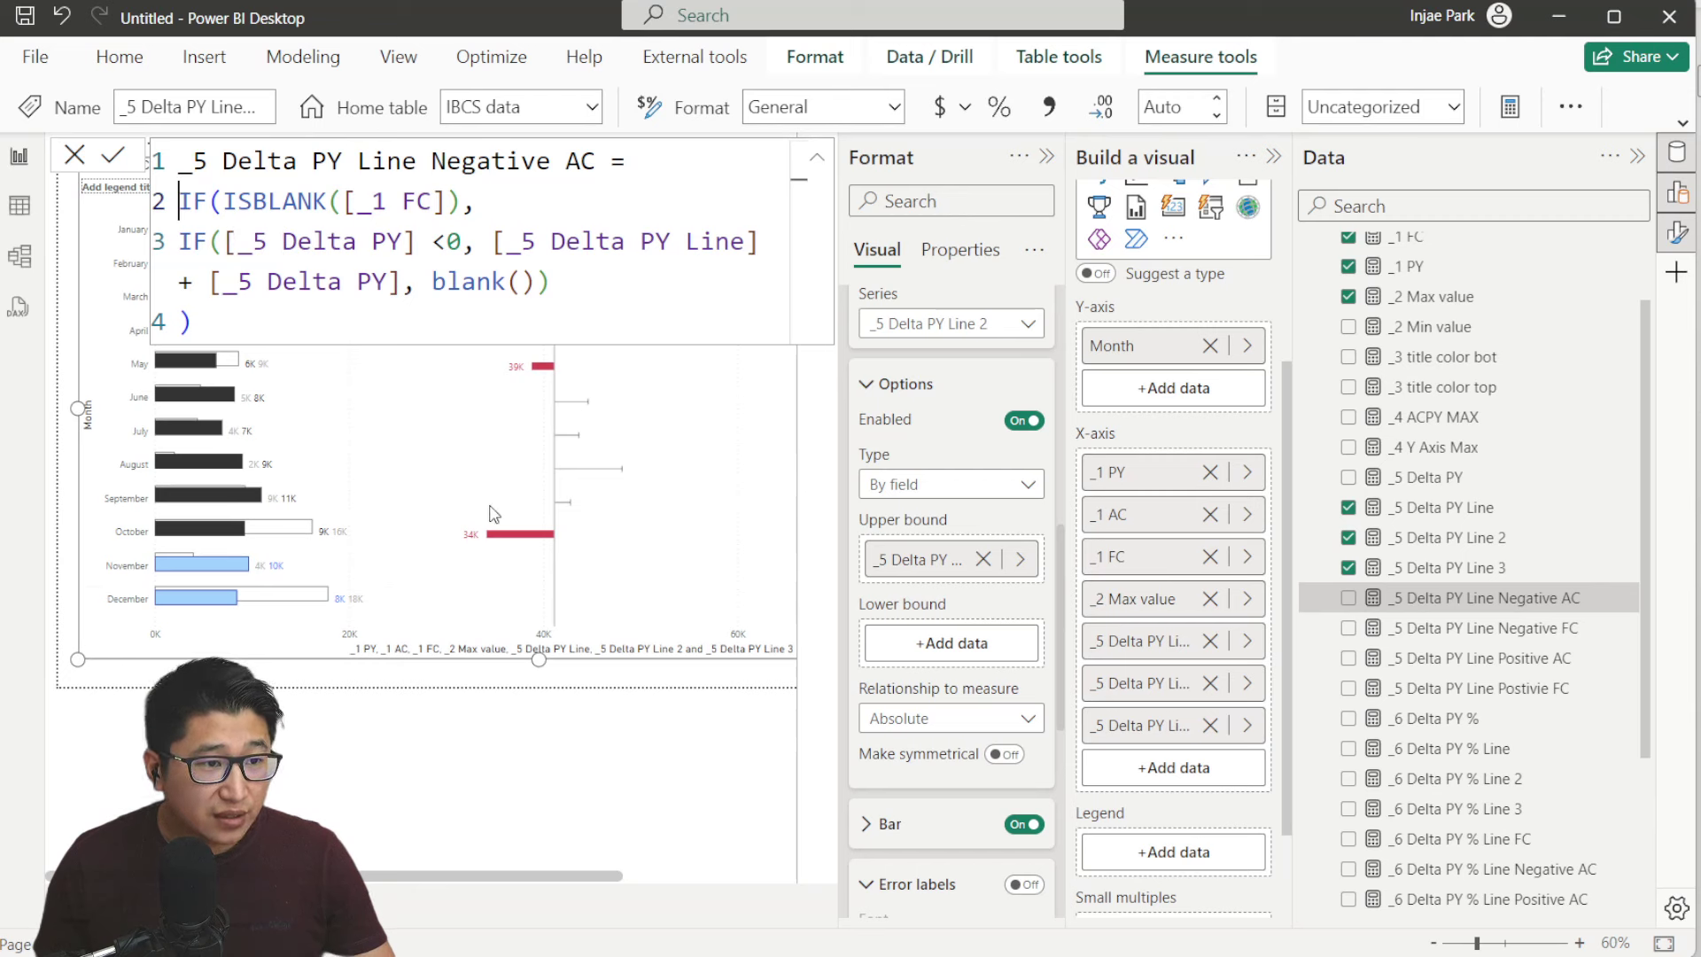
pyautogui.click(493, 239)
pyautogui.press('Return')
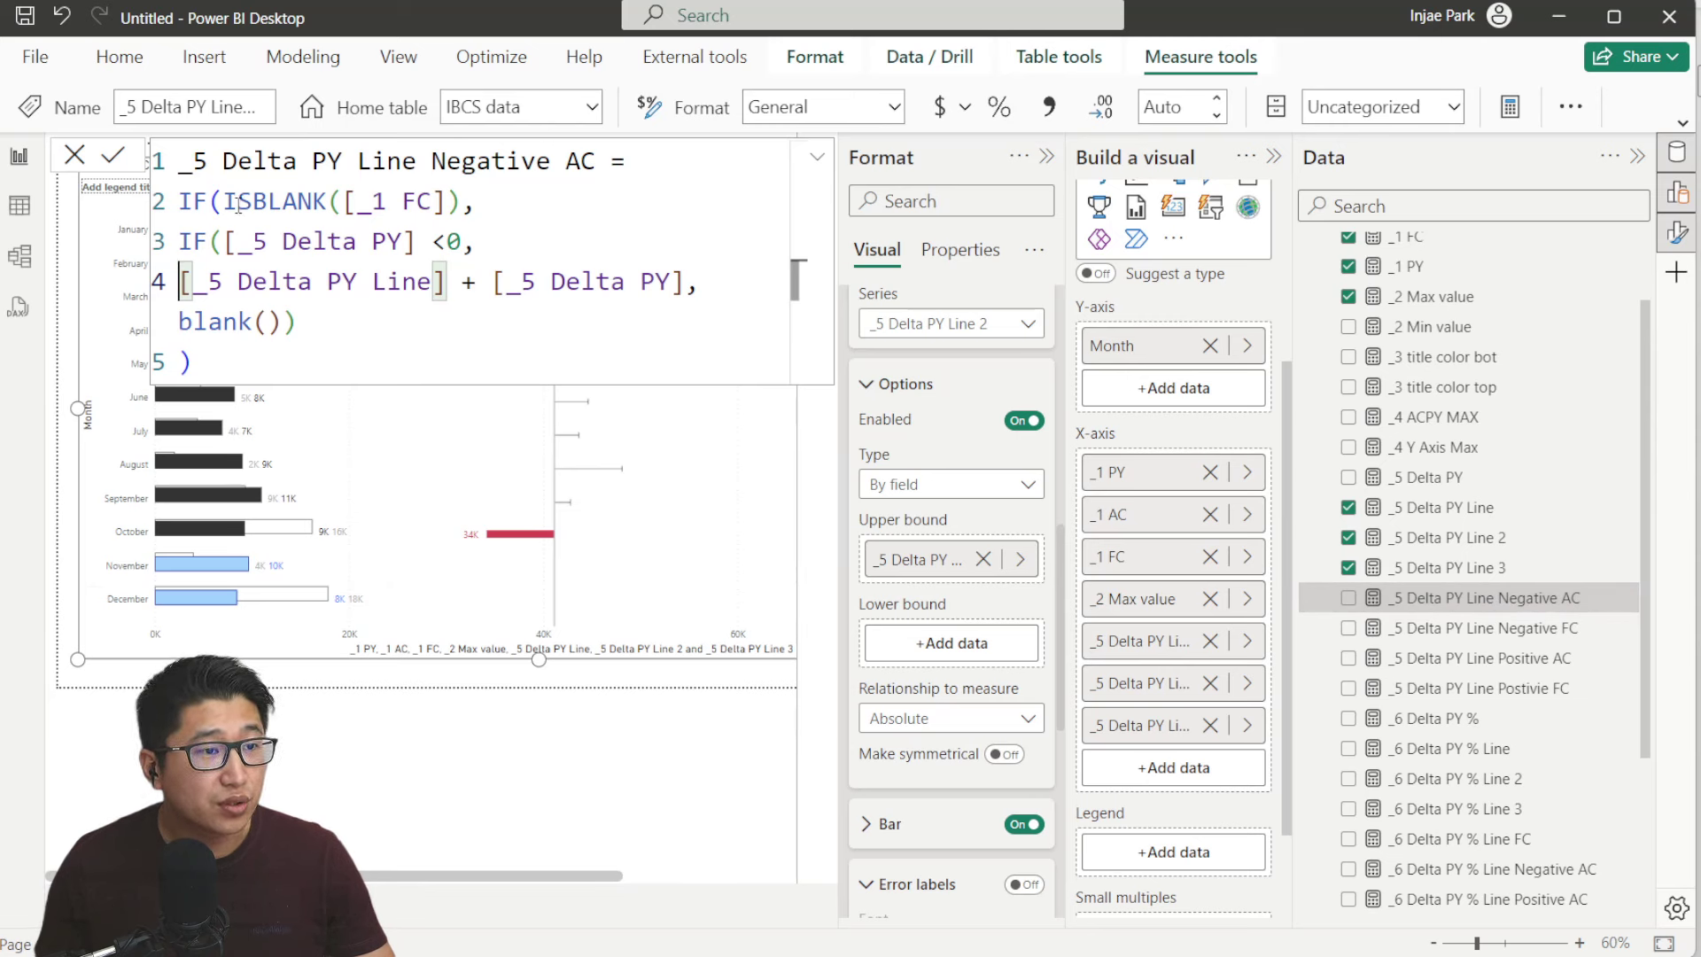
pyautogui.moveTo(445, 200); pyautogui.dragTo(345, 202)
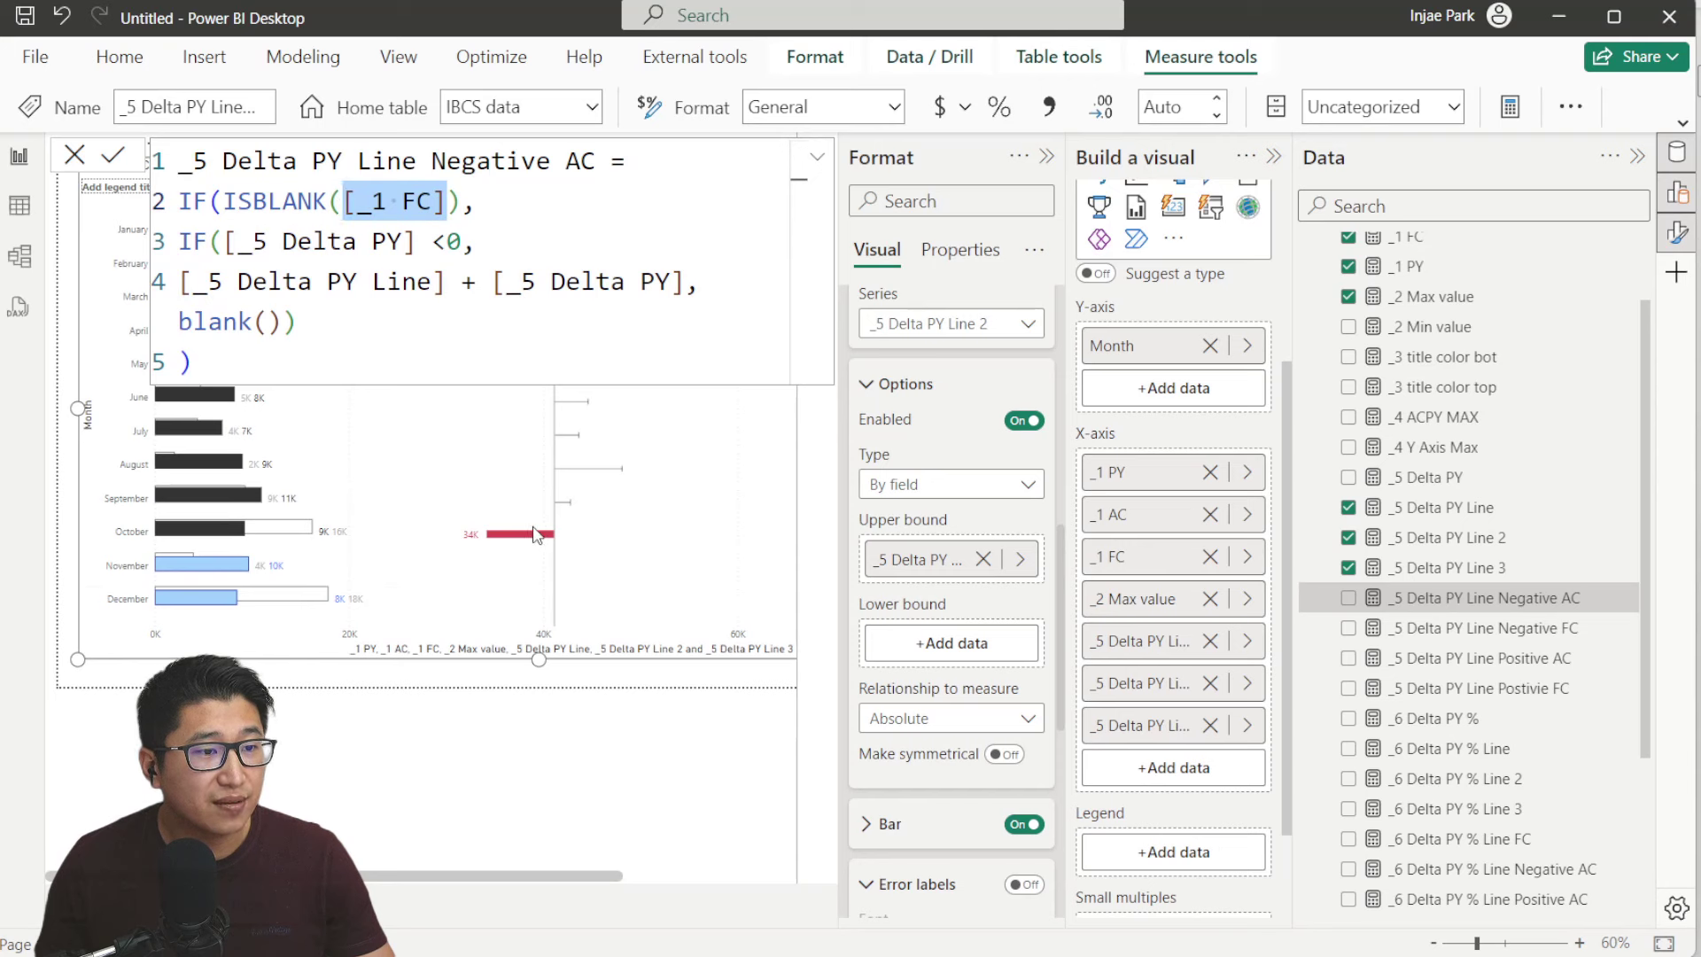
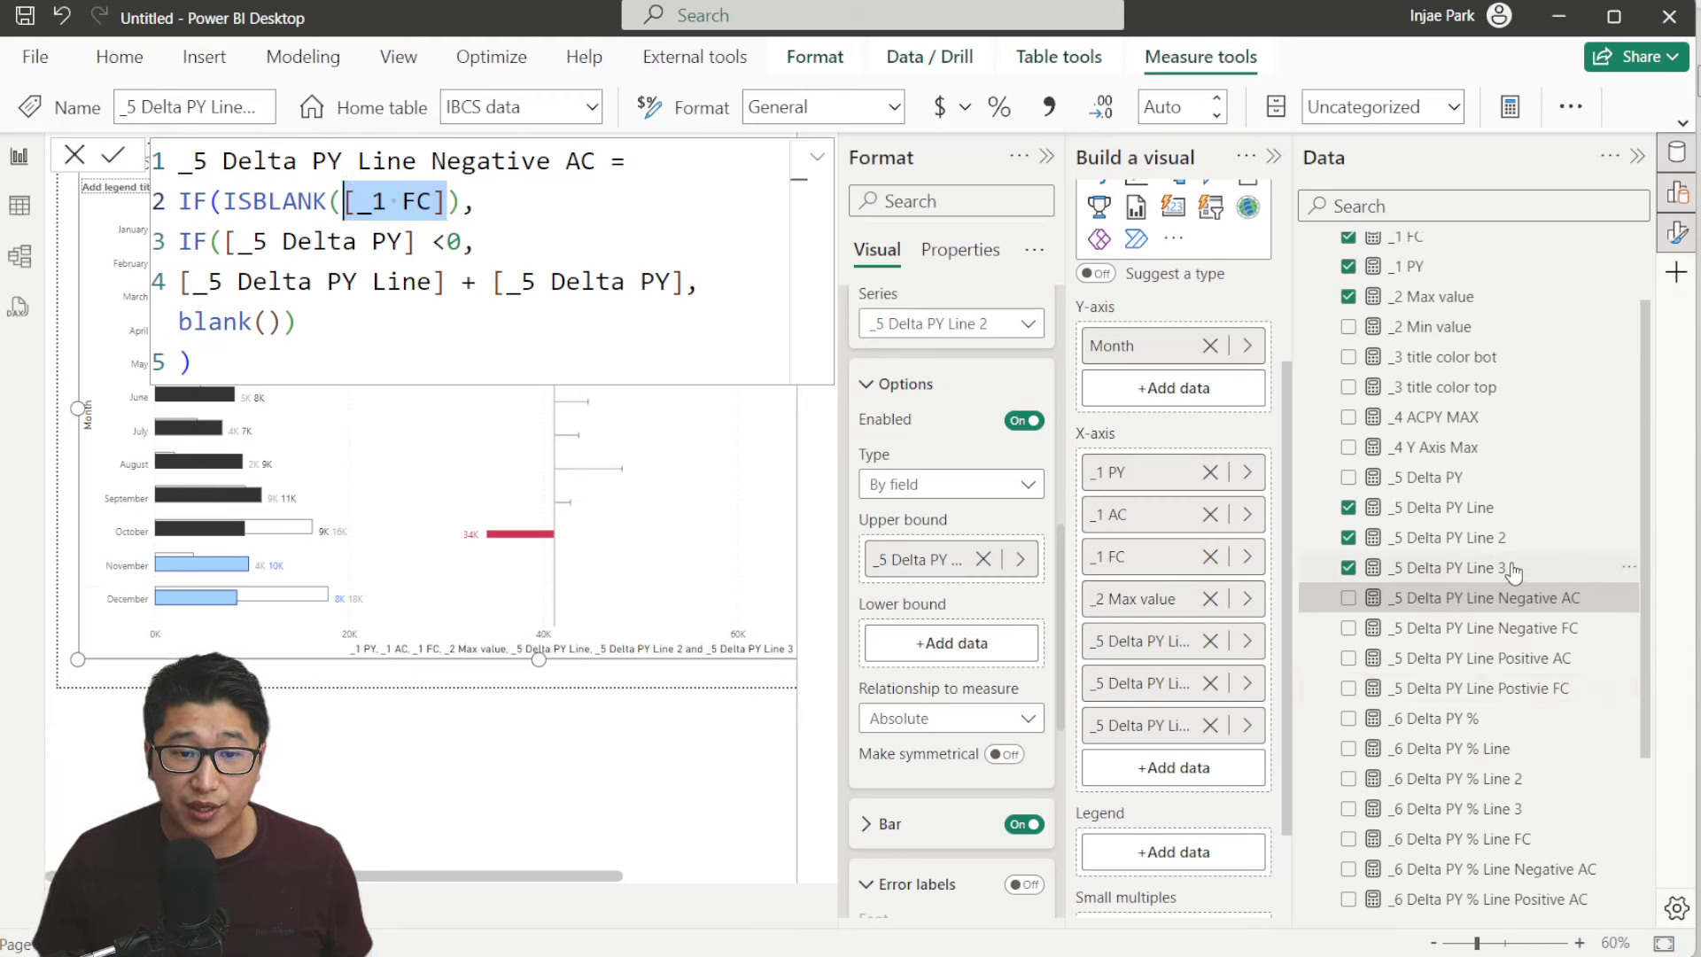
pyautogui.scroll(-3, 1538, 490)
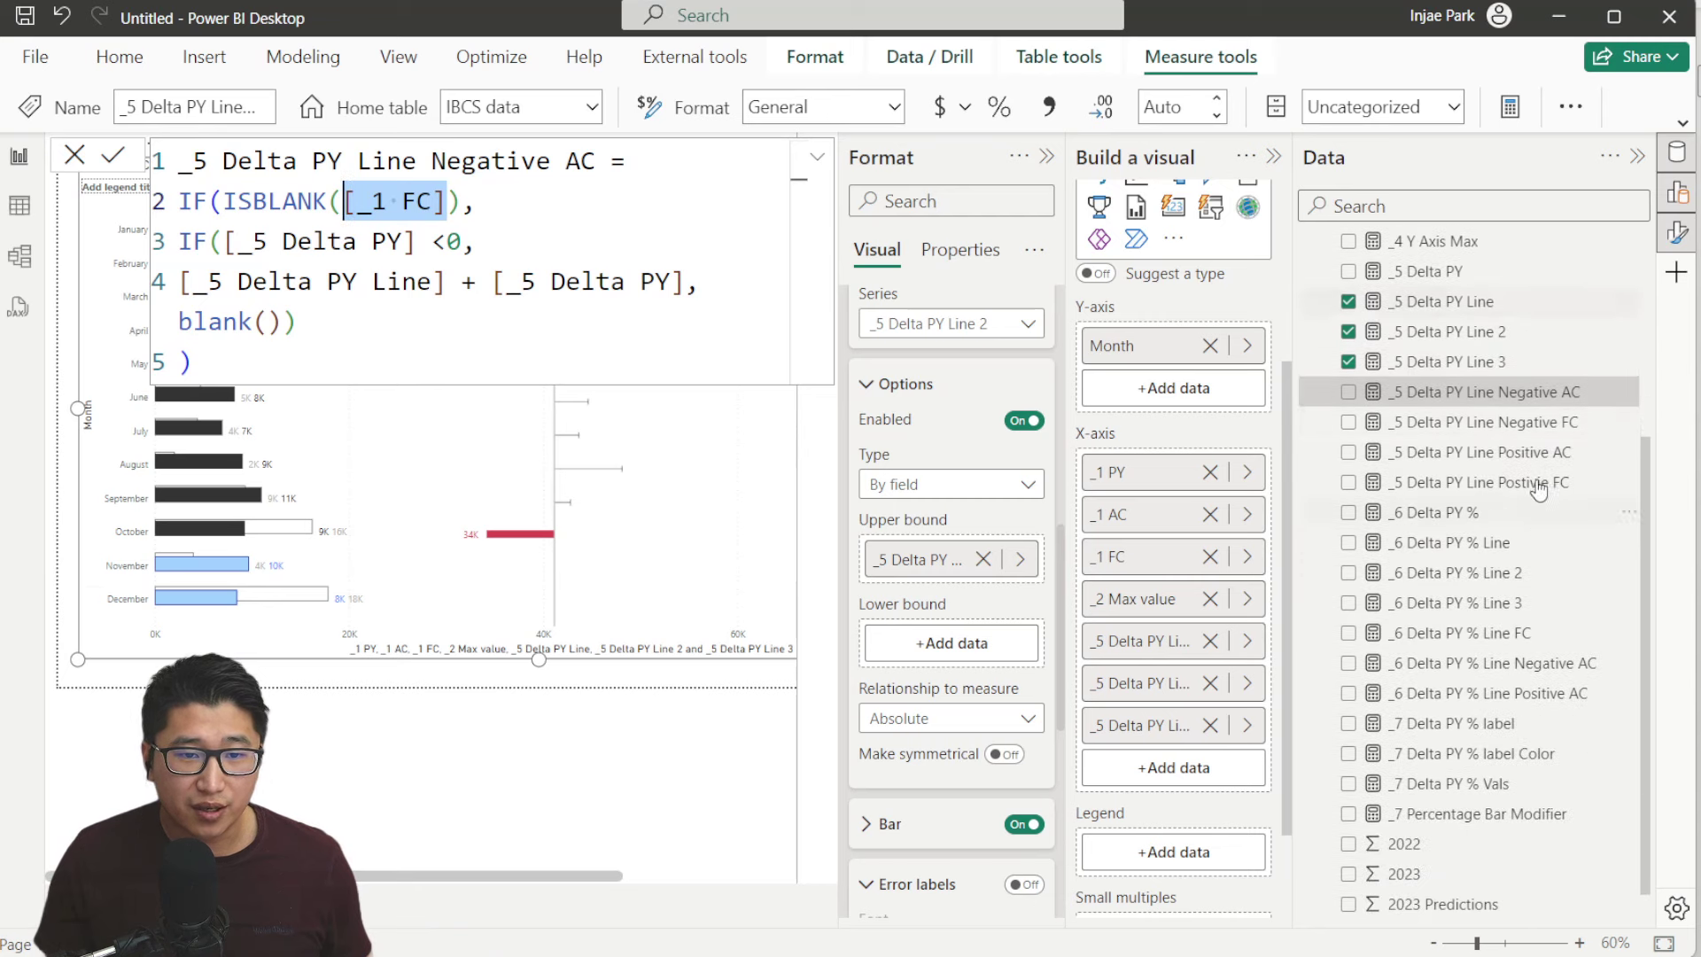
pyautogui.scroll(5, 1481, 514)
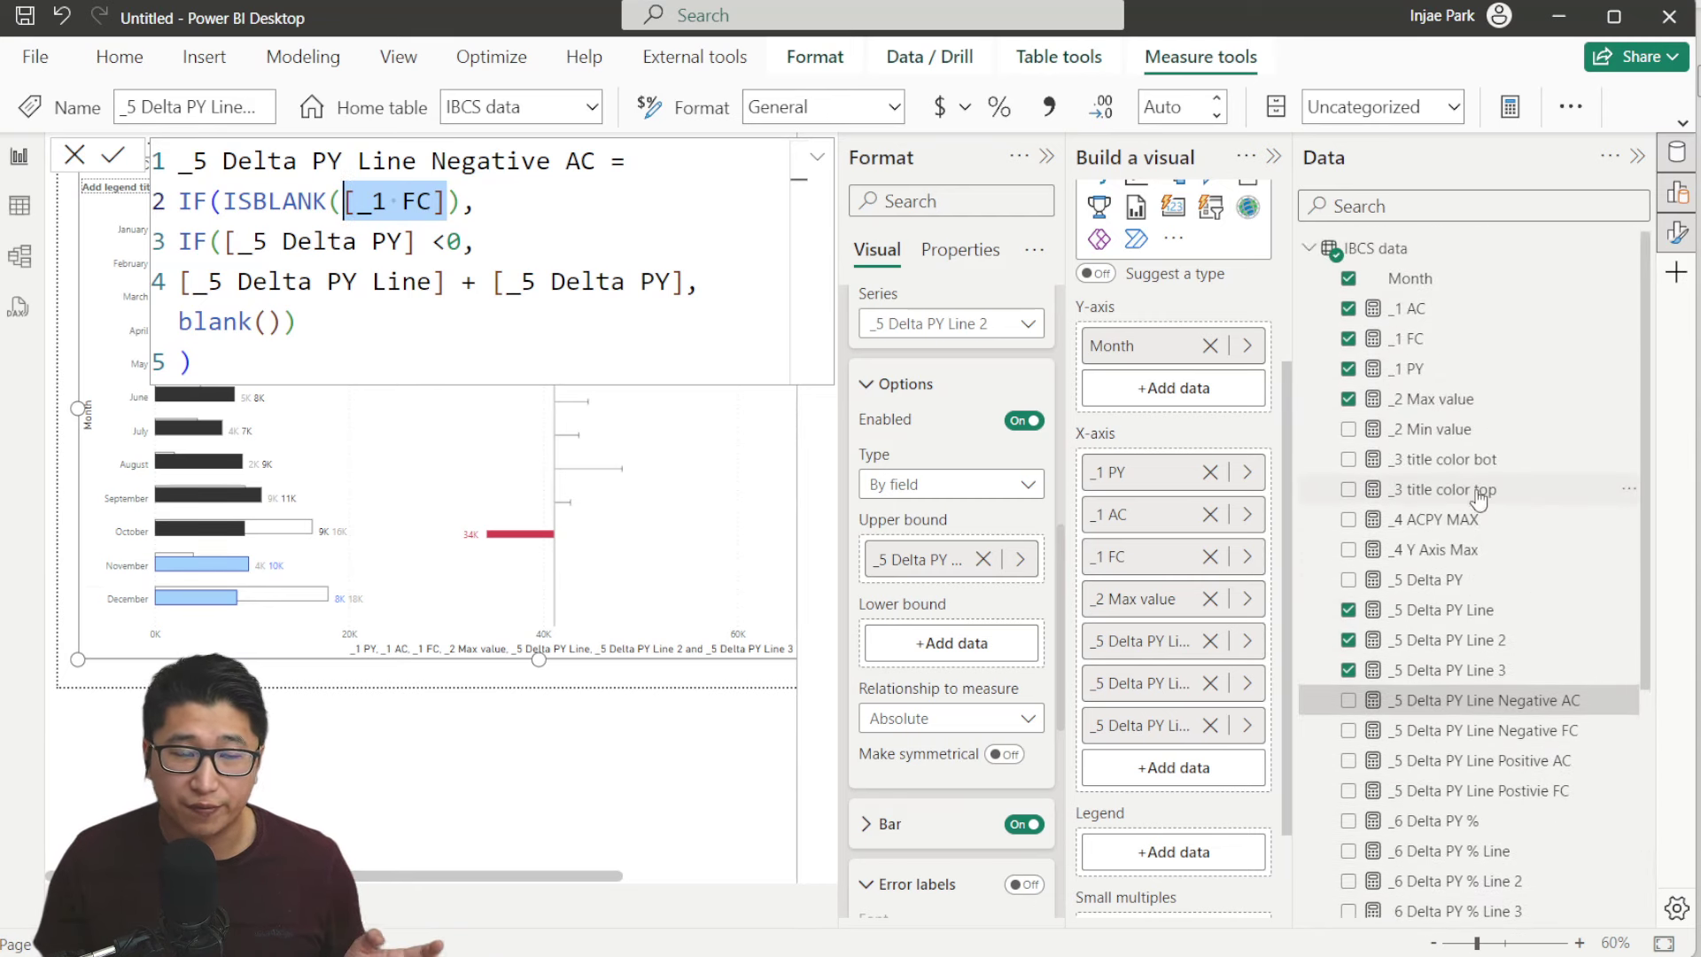
pyautogui.click(383, 233)
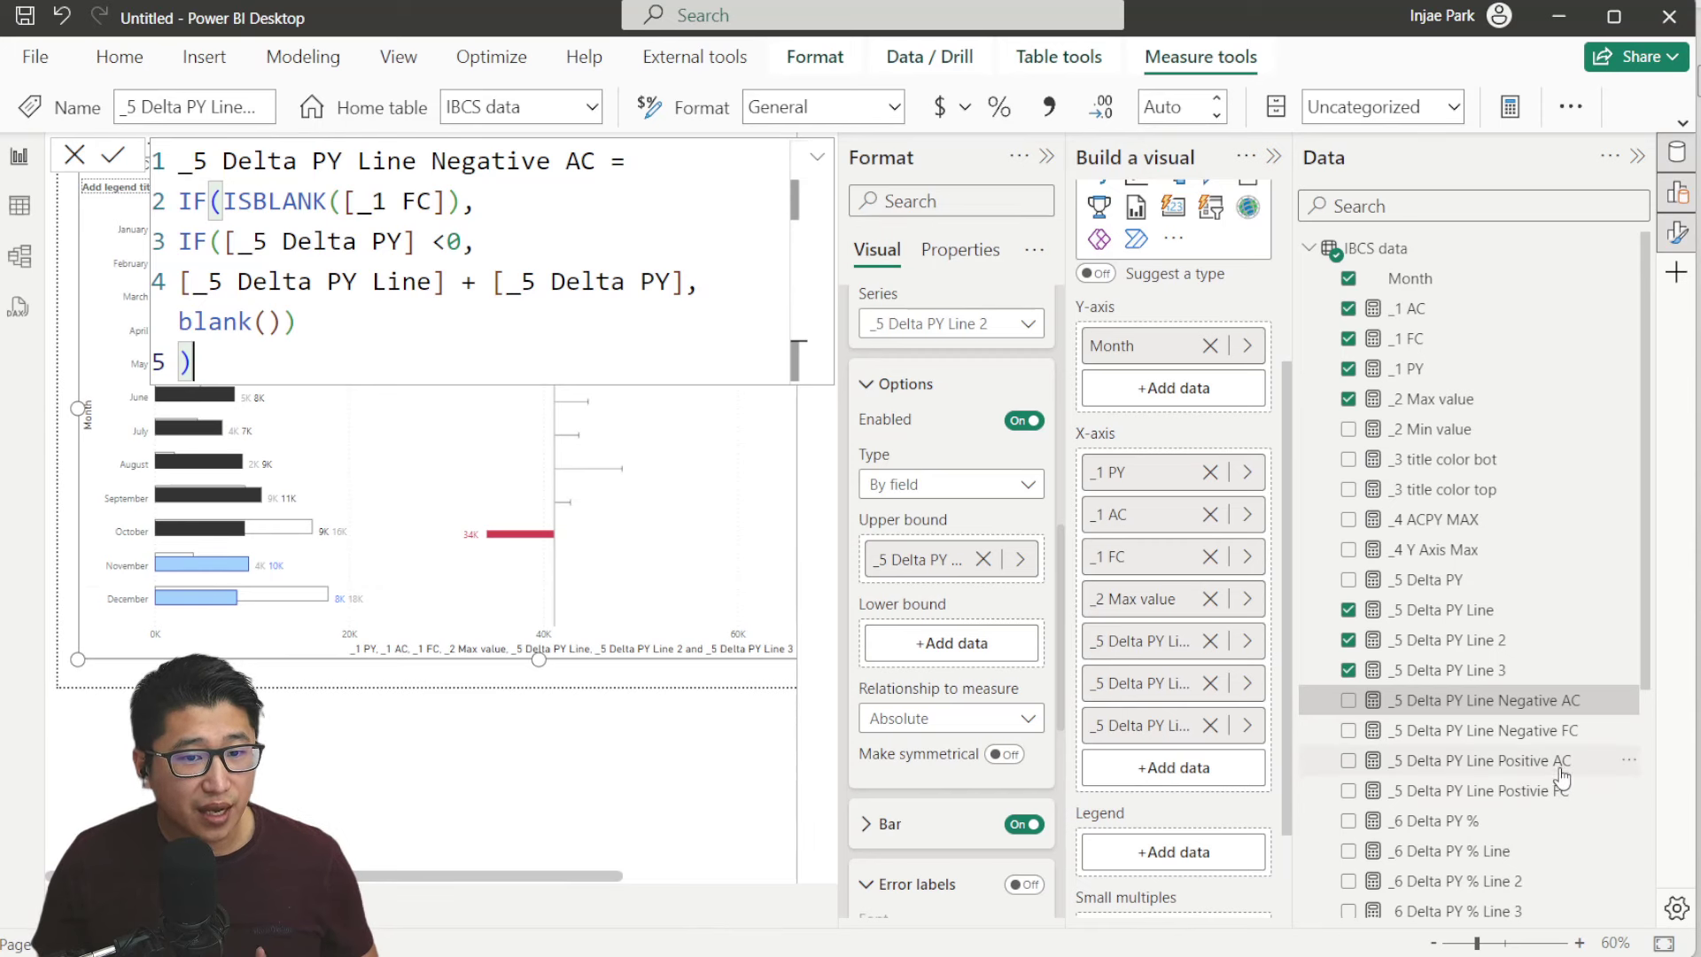
# Put each IF in the _5 Delta PY Line Positive AC formula on its own line and check its >0 comparison
pyautogui.click(1496, 770)
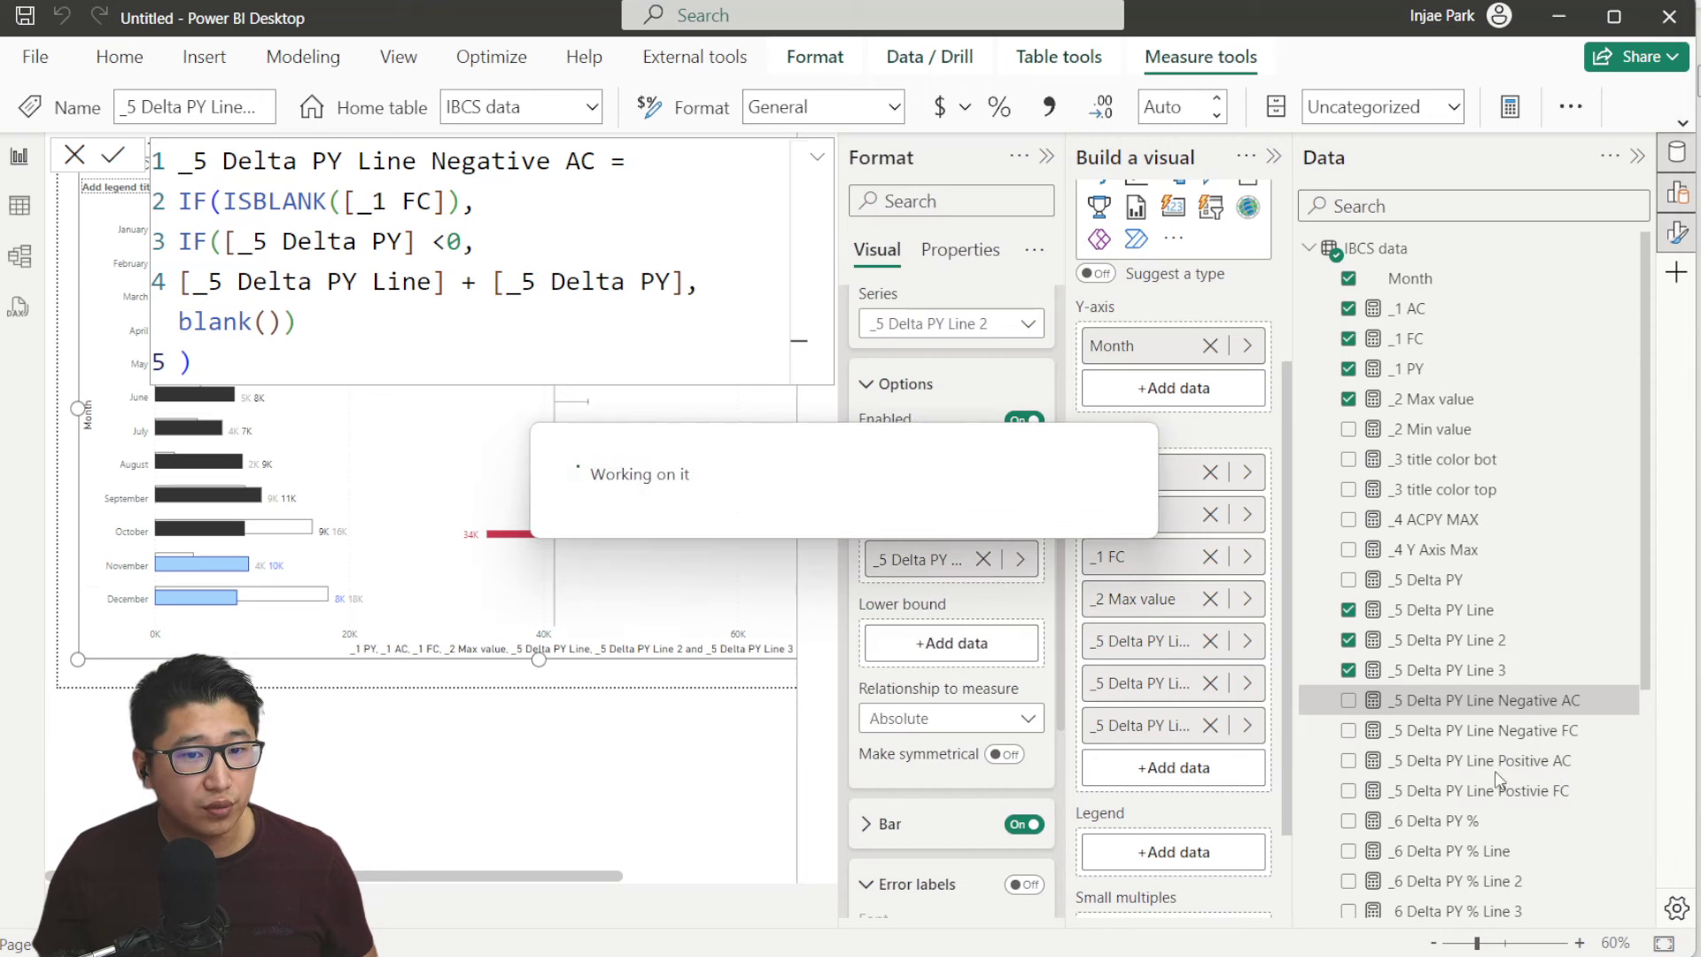
pyautogui.click(640, 163)
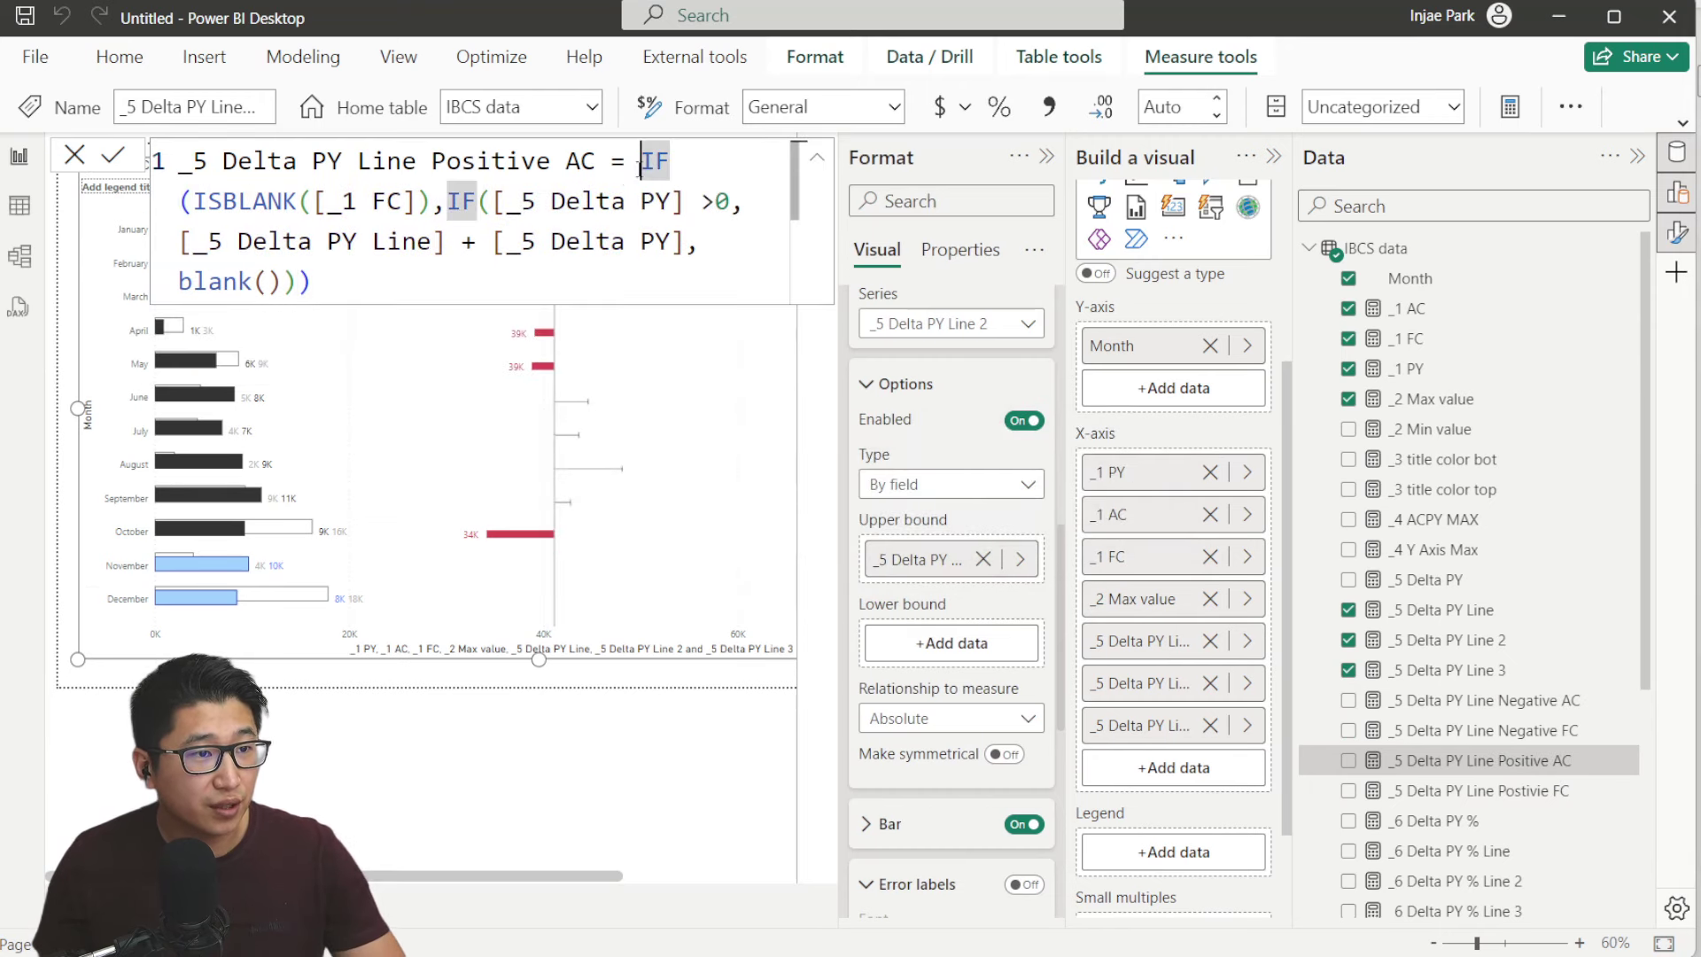
pyautogui.hotkey('shift', 'Return')
pyautogui.click(475, 201)
pyautogui.hotkey('shift', 'Return')
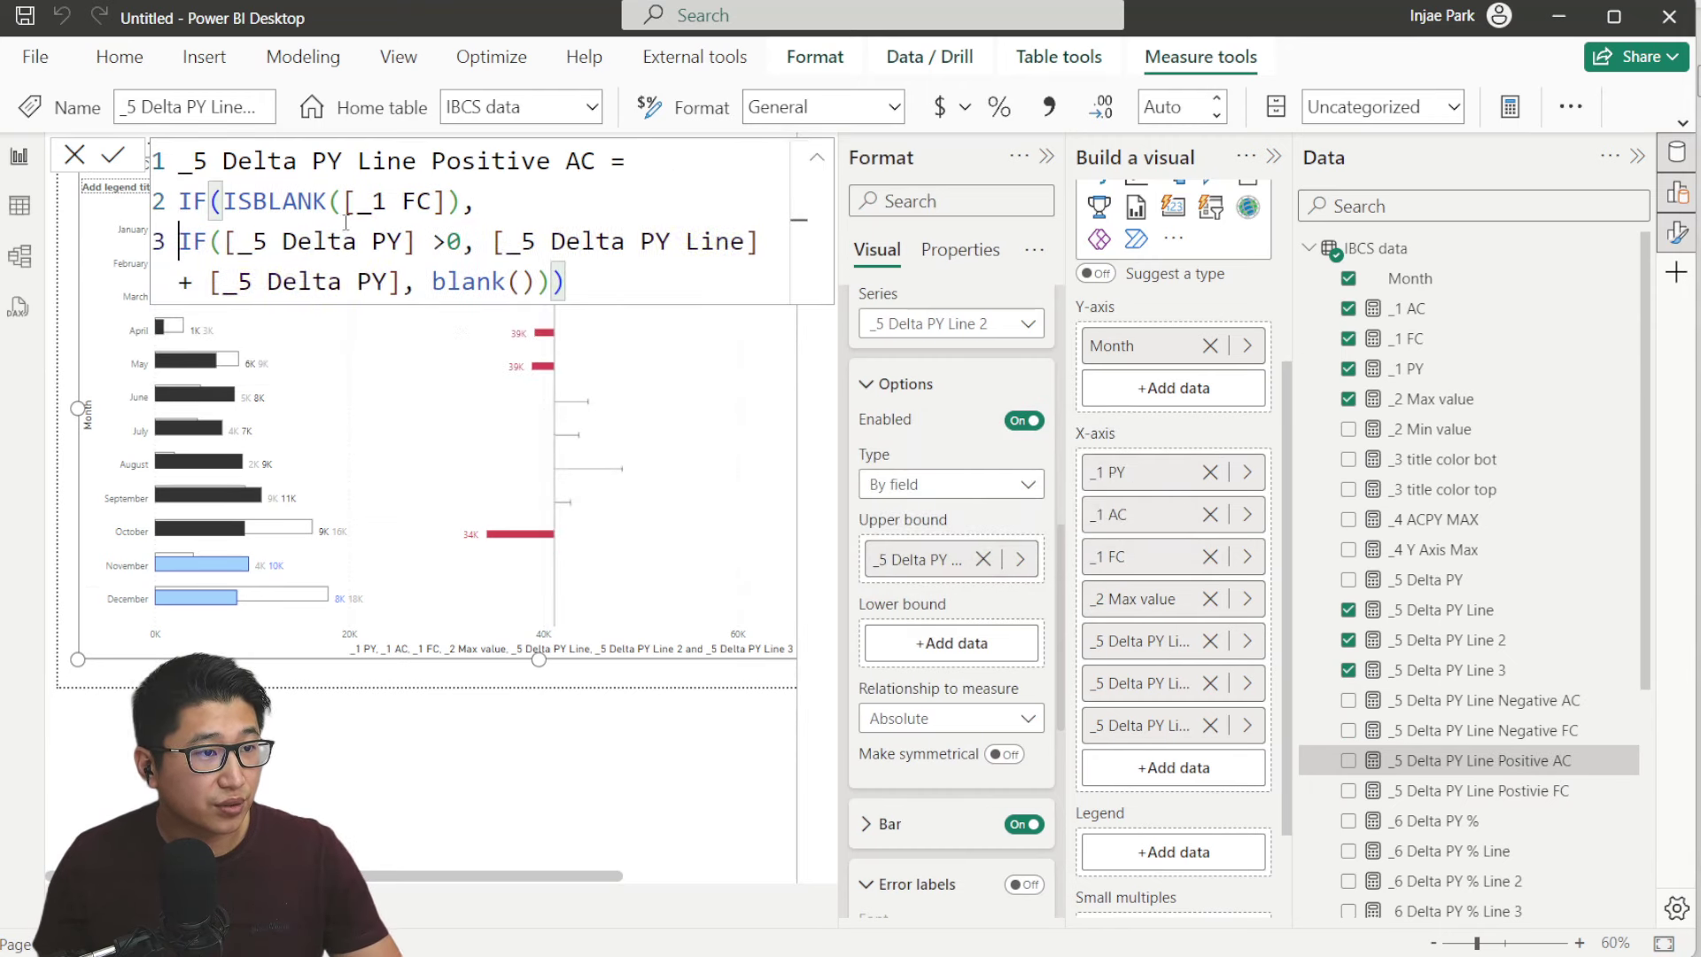
pyautogui.click(461, 237)
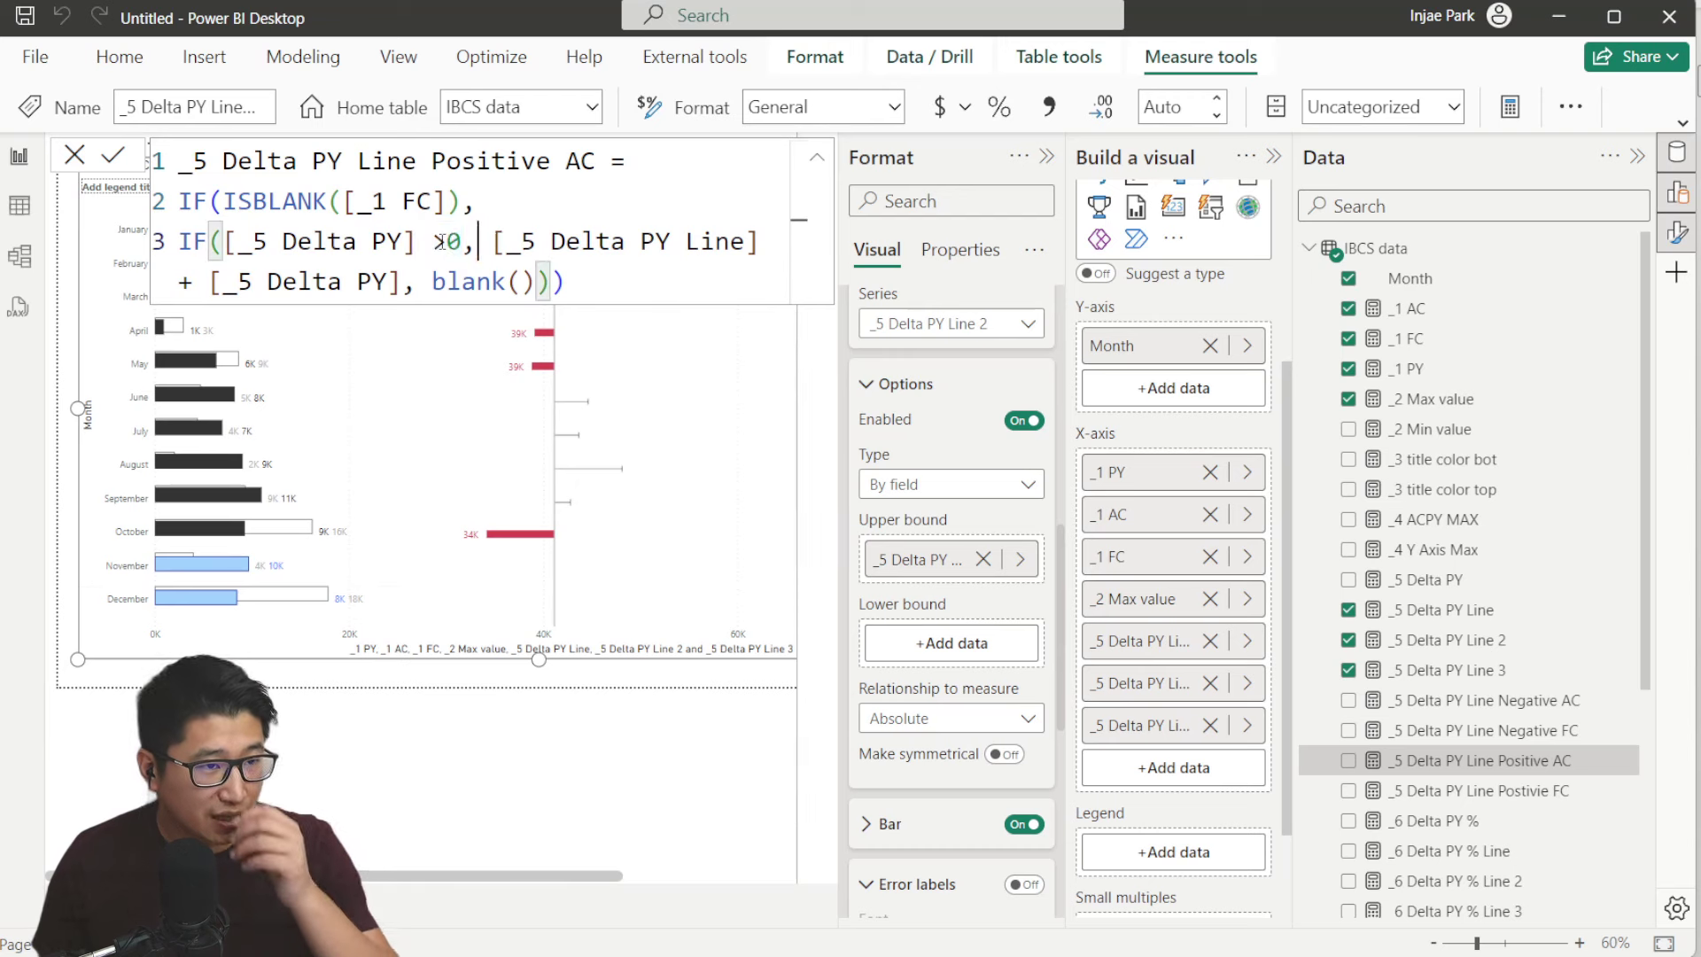
pyautogui.click(440, 241)
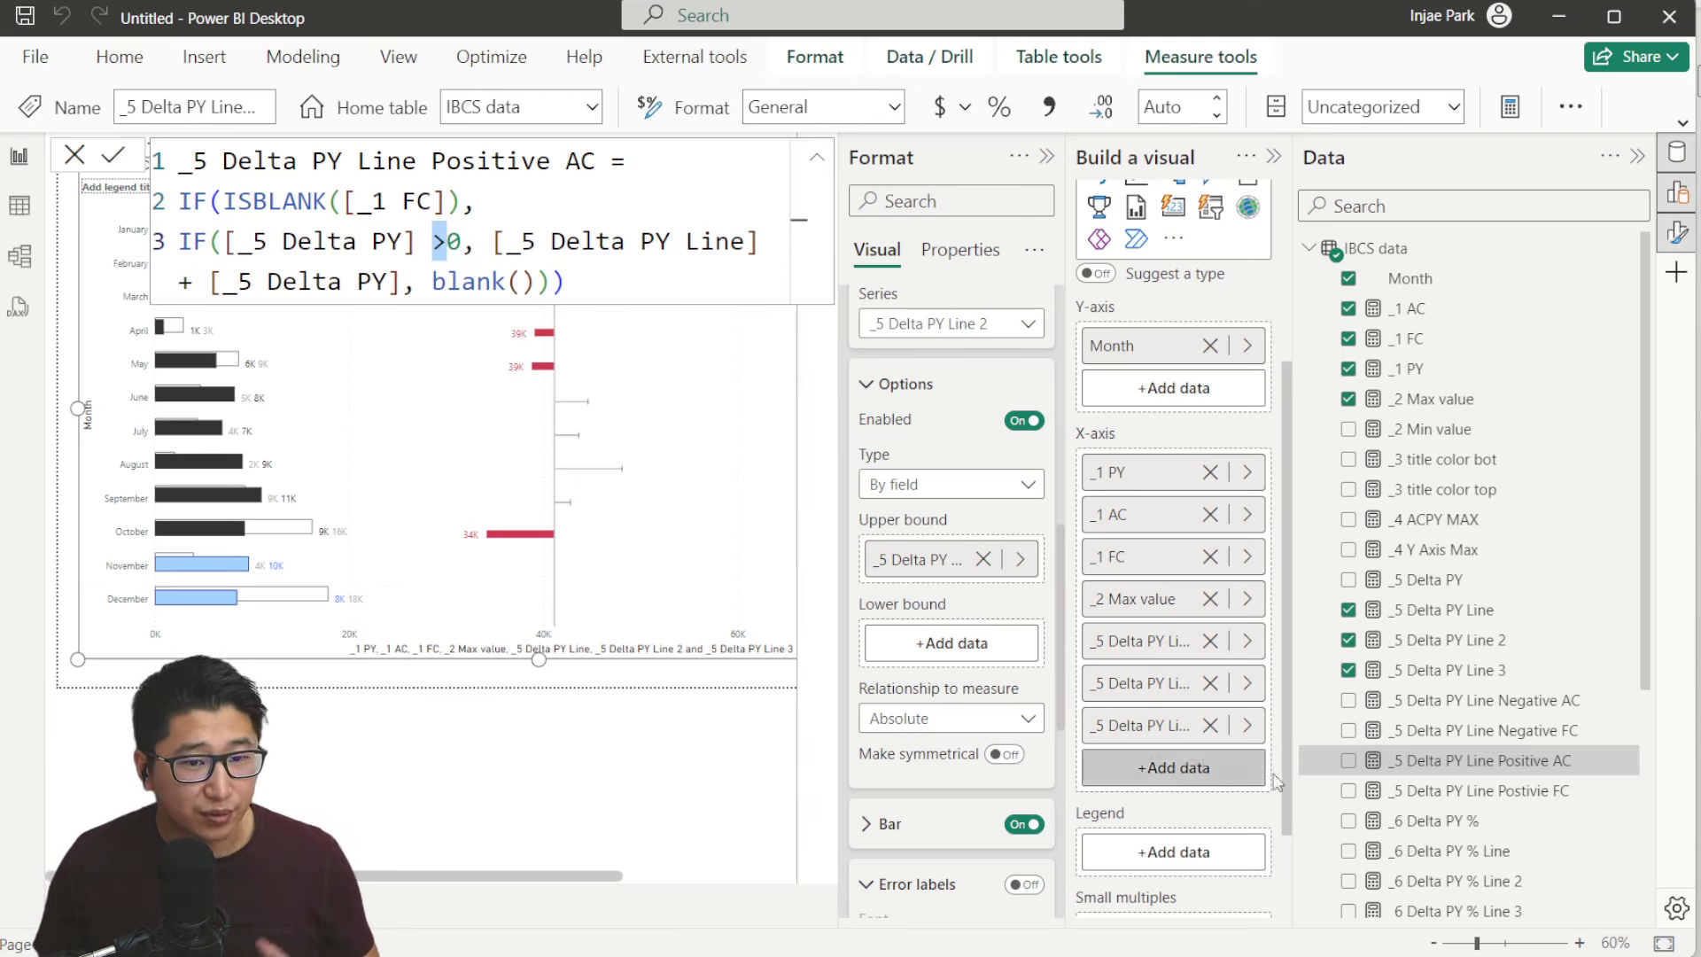
# Examine the _5 Delta PY Line Negative FC formula, including its ISBLANK([_1 FC]) condition, blank() result and nested IF
pyautogui.click(1500, 740)
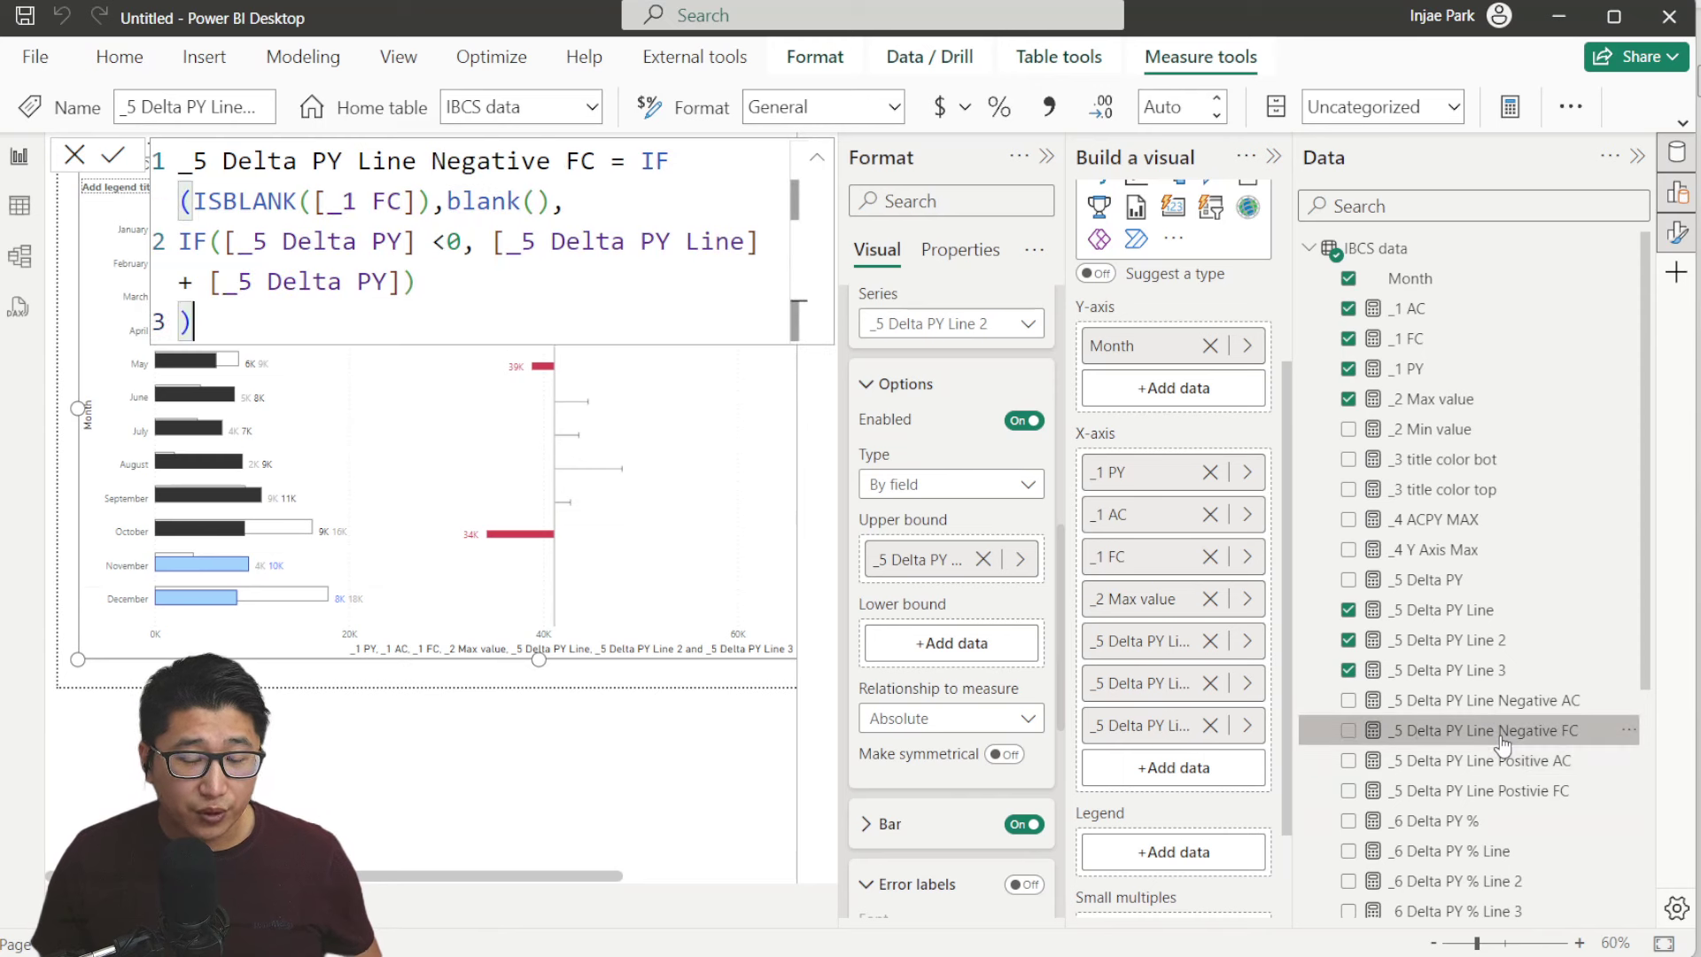
pyautogui.moveTo(228, 197); pyautogui.dragTo(179, 202)
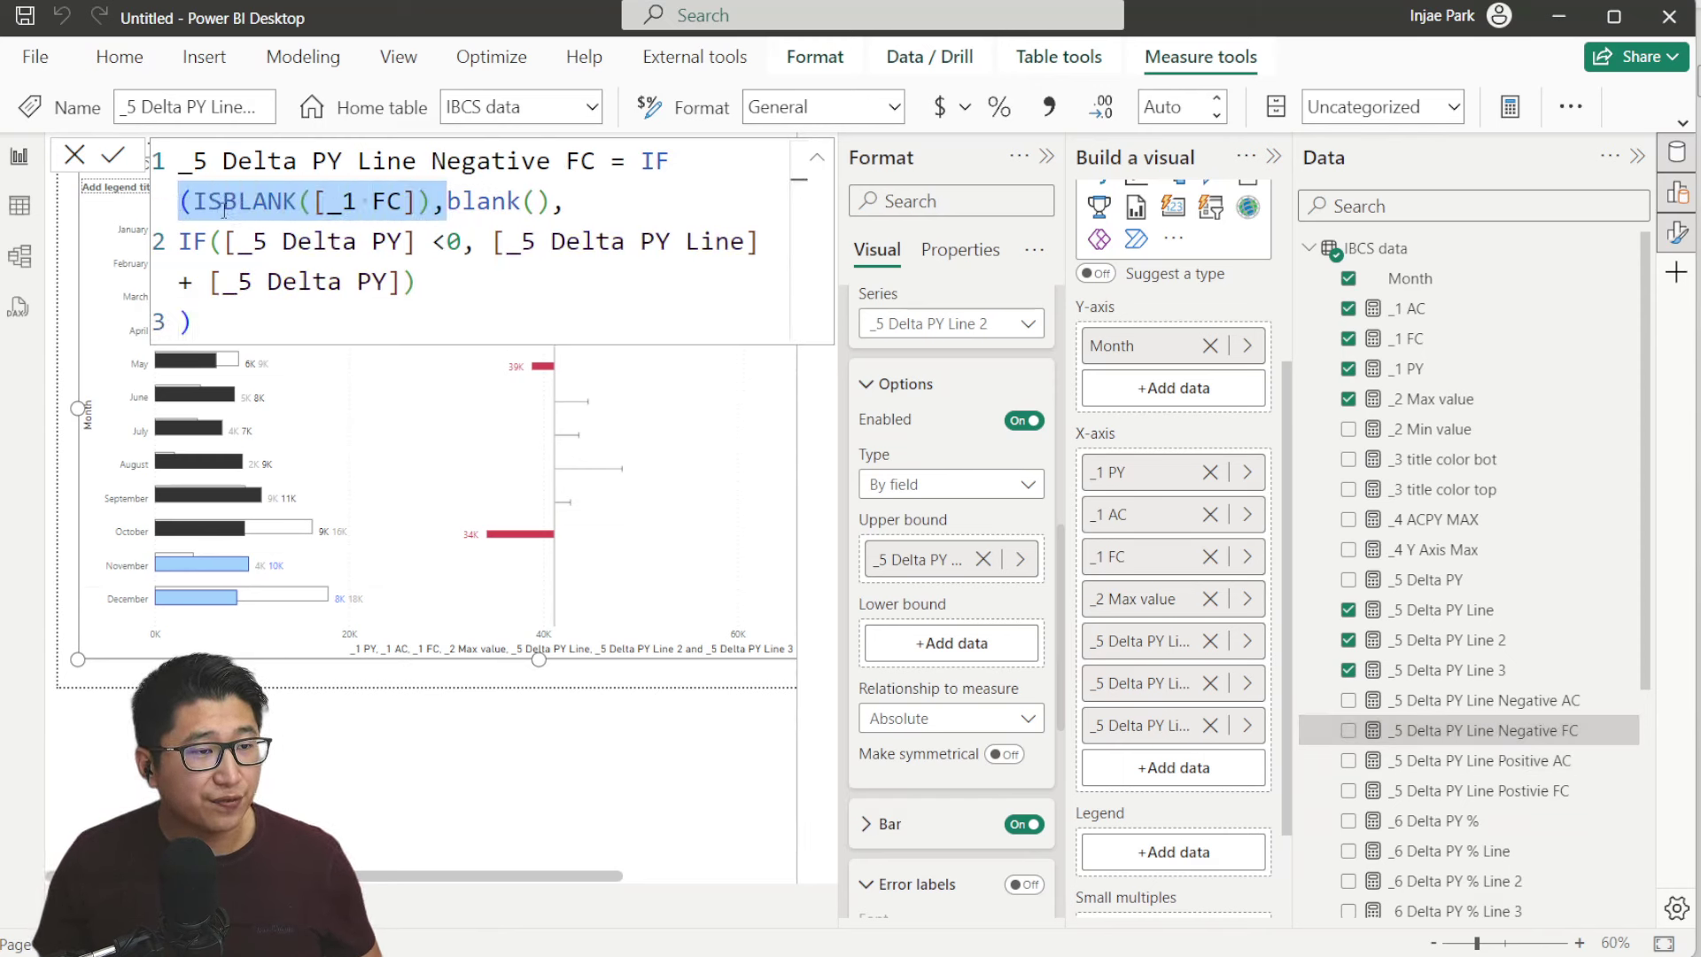
pyautogui.click(454, 200)
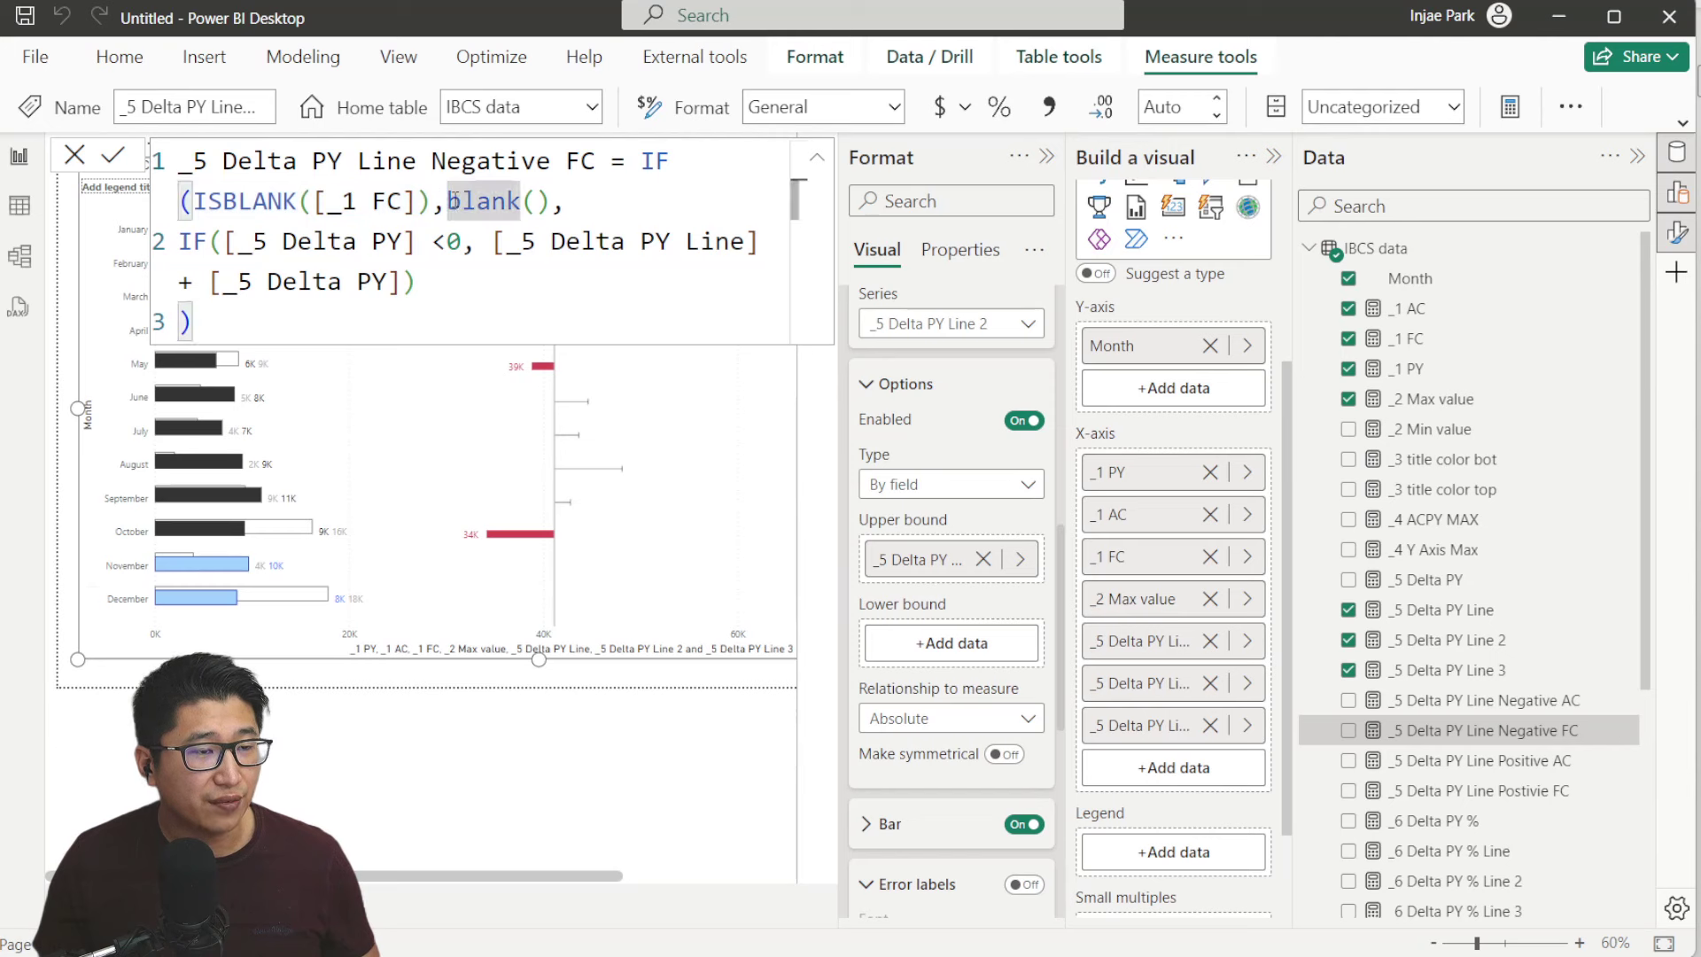
pyautogui.moveTo(195, 321); pyautogui.dragTo(189, 239)
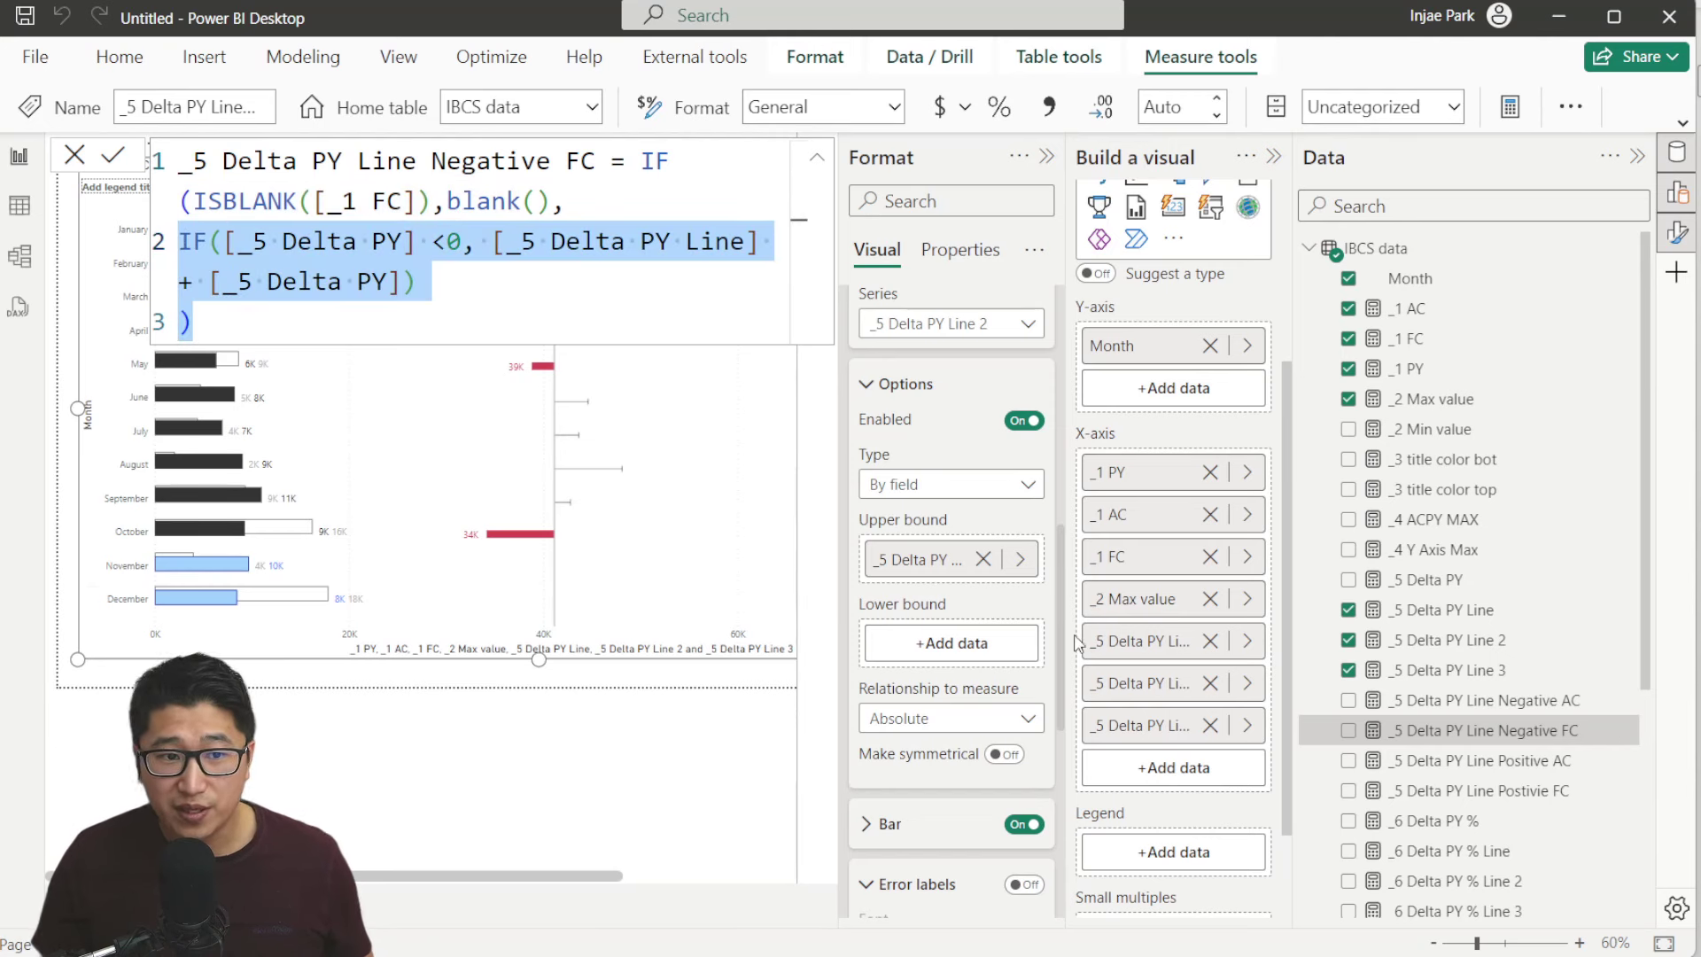
# Turn on error labels for the _5 Delta PY Line 2 series
pyautogui.click(937, 323)
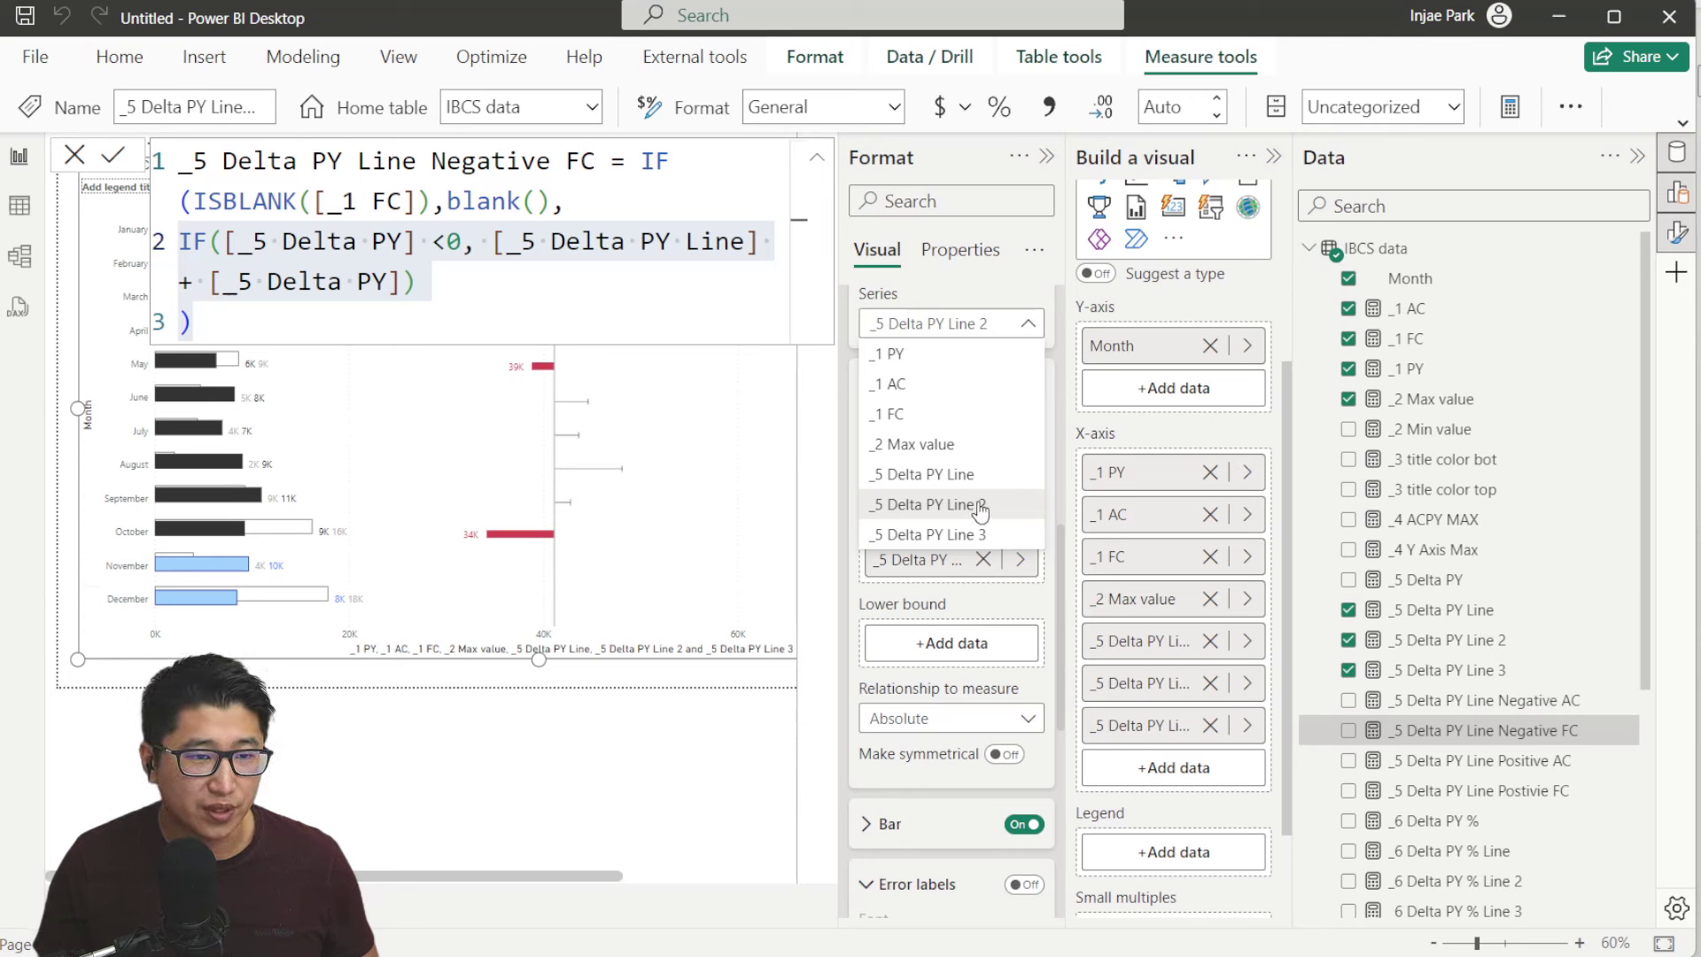
pyautogui.click(1039, 326)
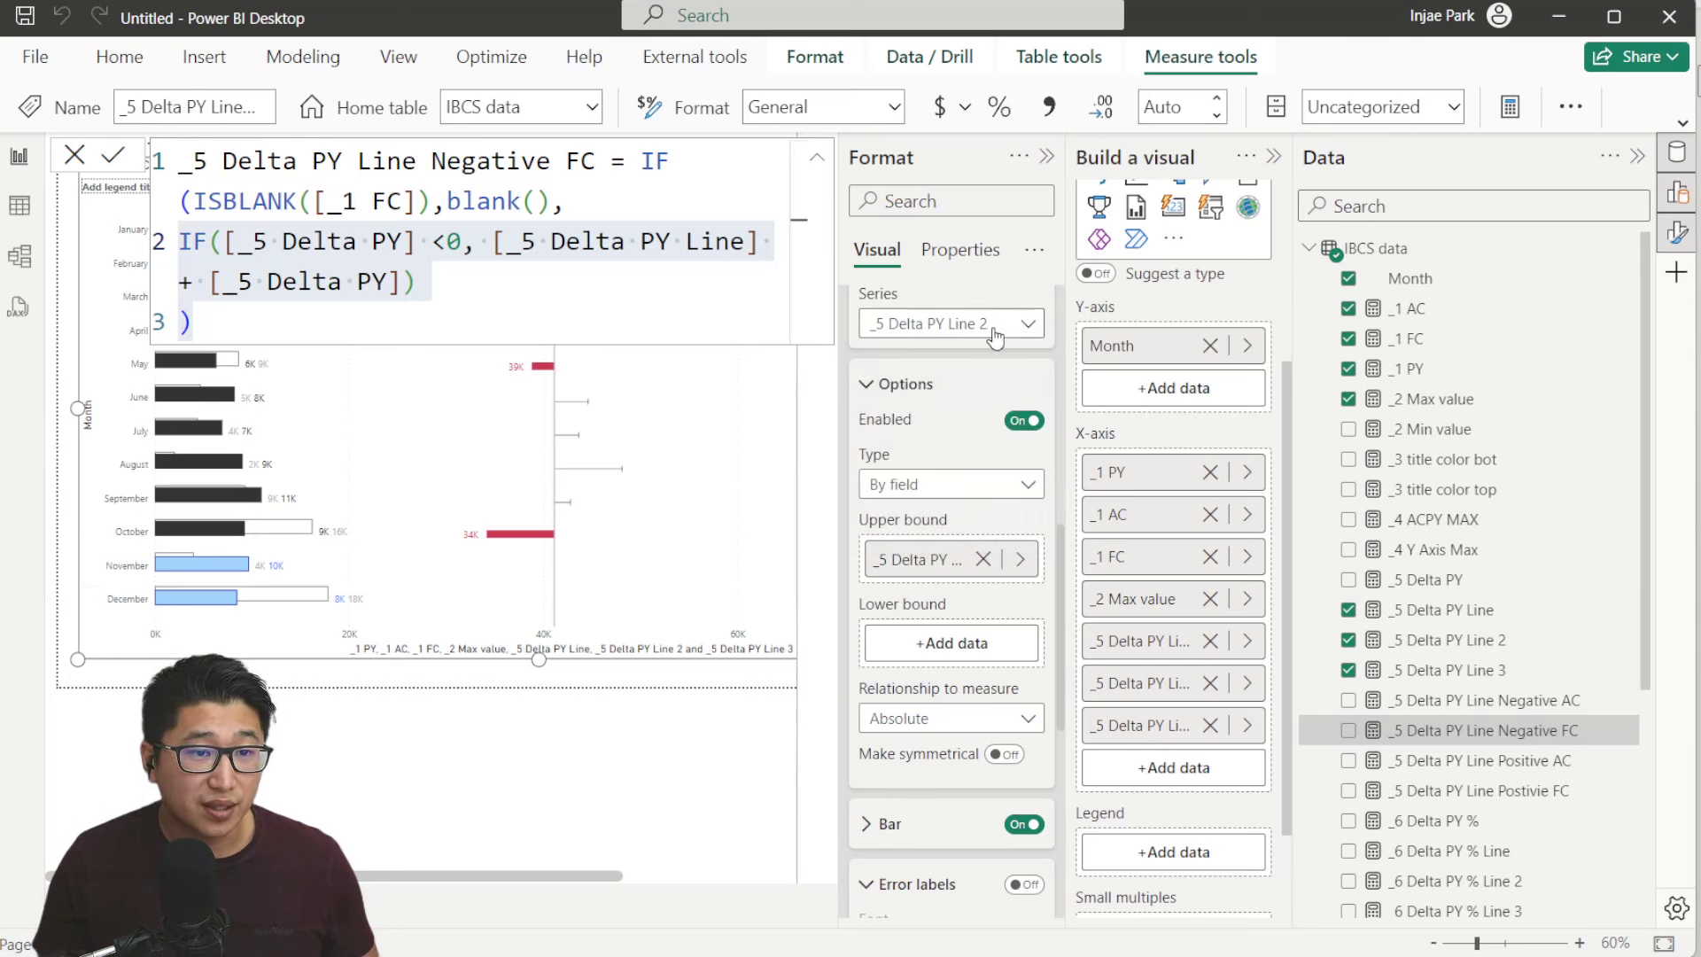
pyautogui.scroll(-1, 947, 363)
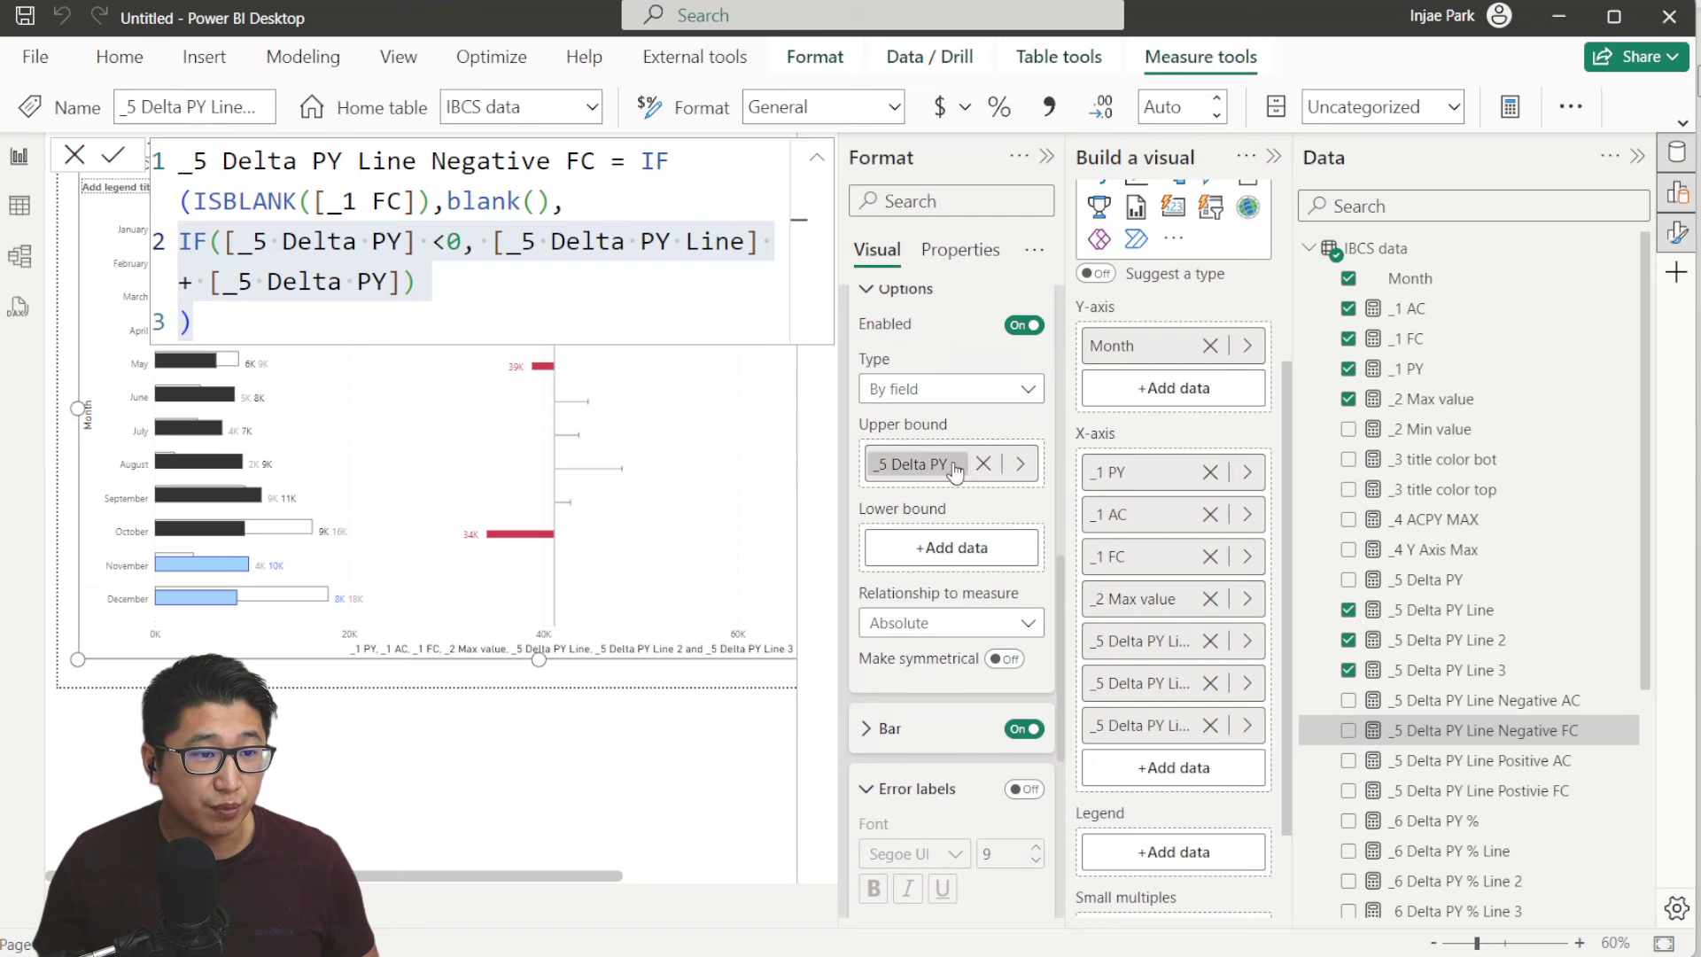
pyautogui.scroll(-1, 1021, 784)
pyautogui.click(1024, 697)
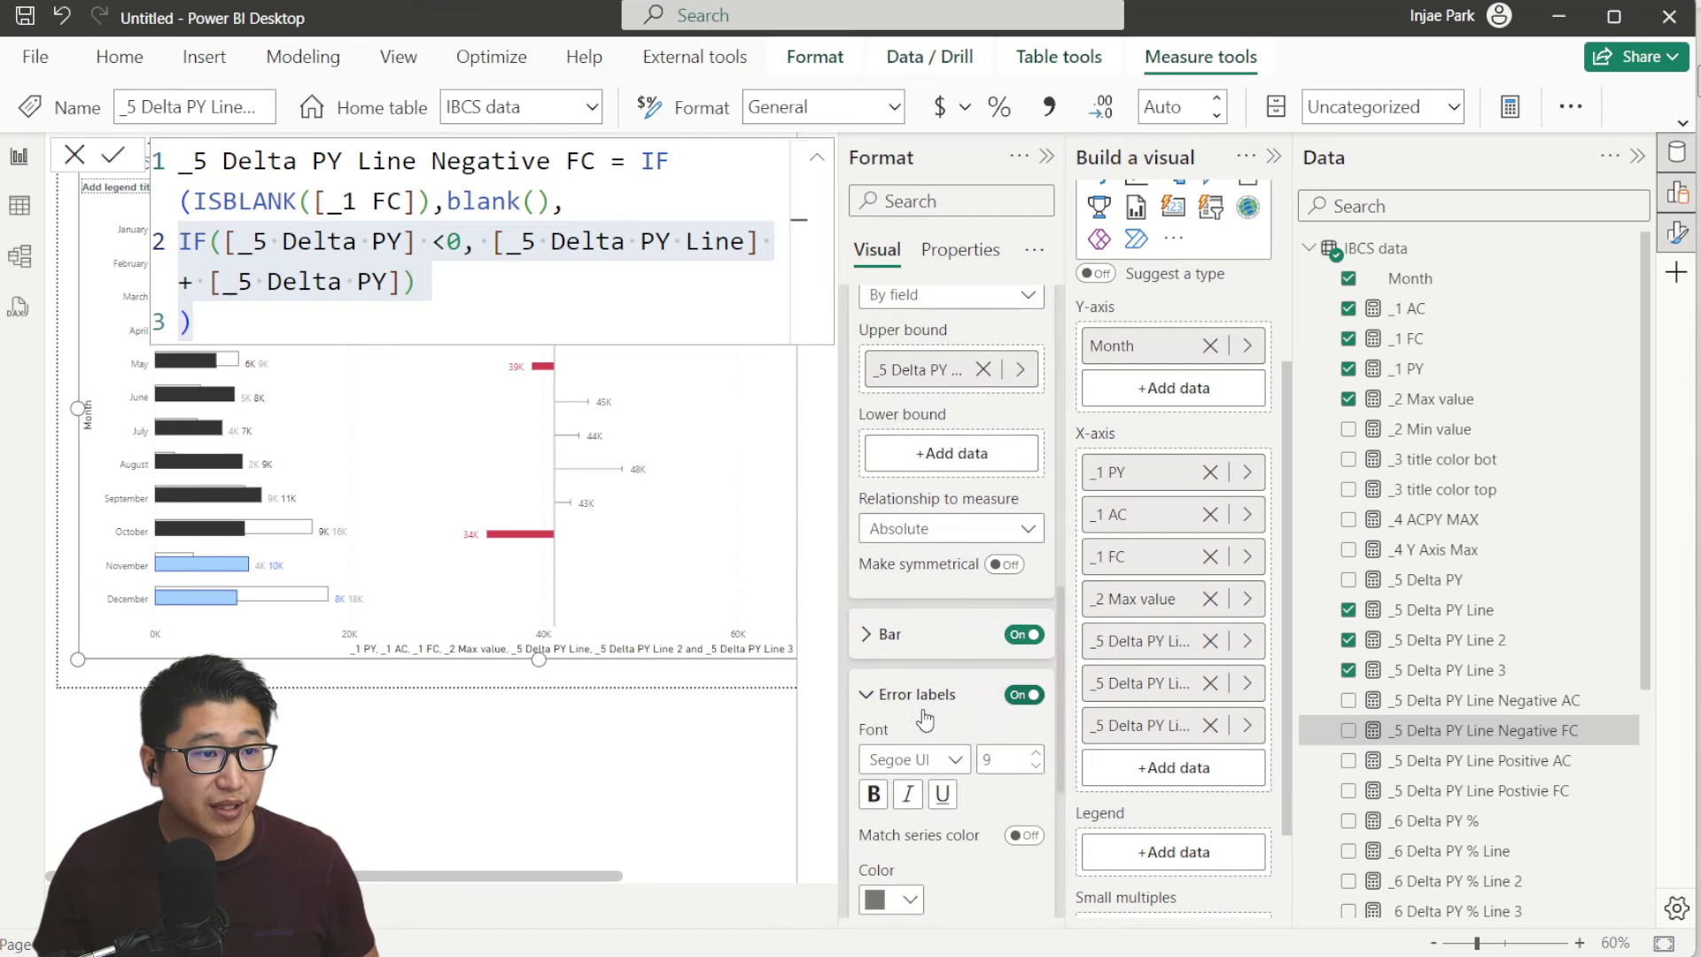
# Set the _5 Delta PY Line 2 error bar color to a bright green
pyautogui.click(889, 634)
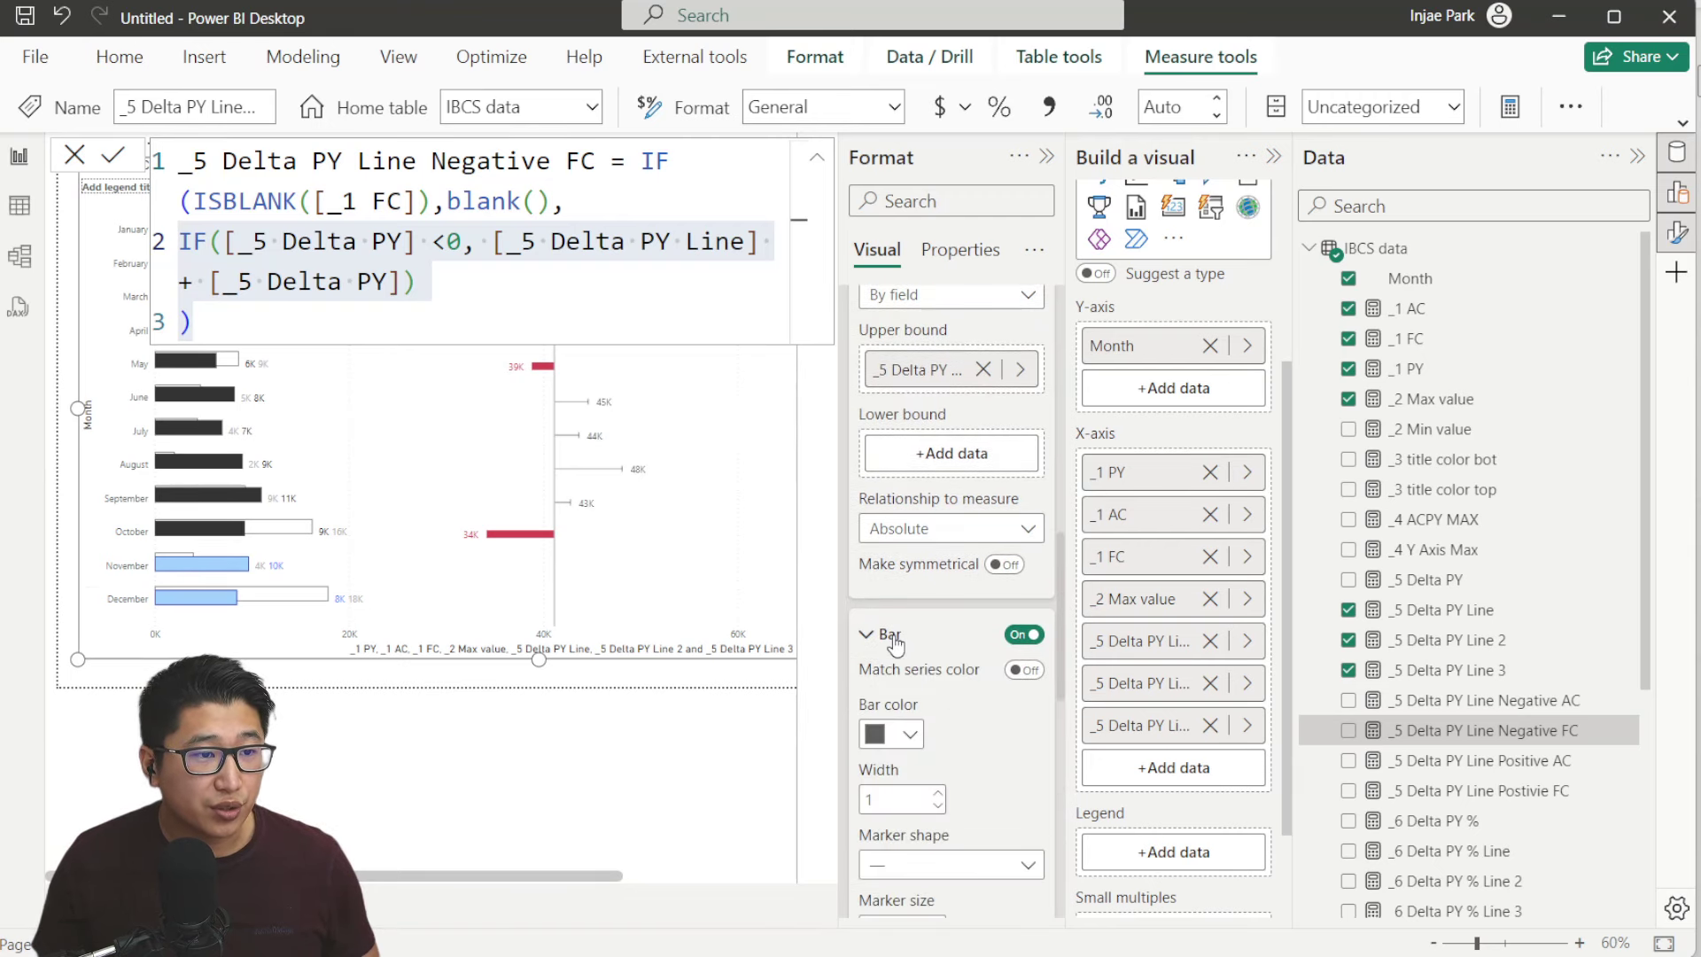
pyautogui.click(891, 733)
pyautogui.click(955, 675)
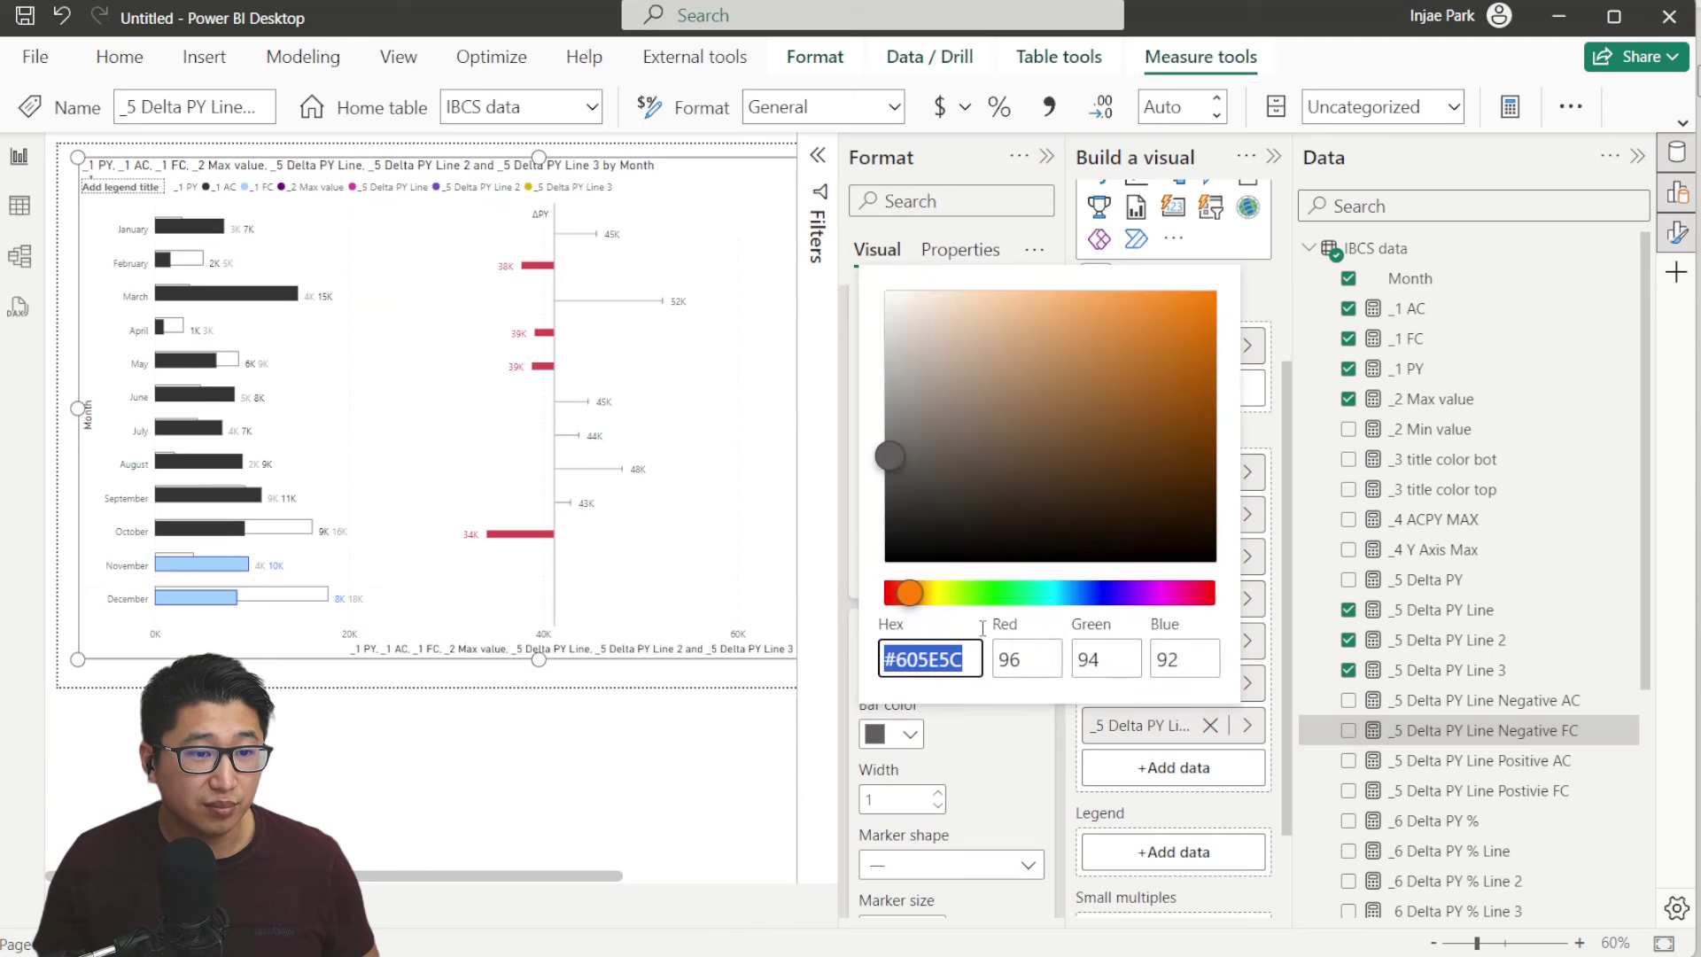
pyautogui.click(994, 588)
pyautogui.moveTo(1107, 427); pyautogui.dragTo(1168, 355)
pyautogui.click(1011, 738)
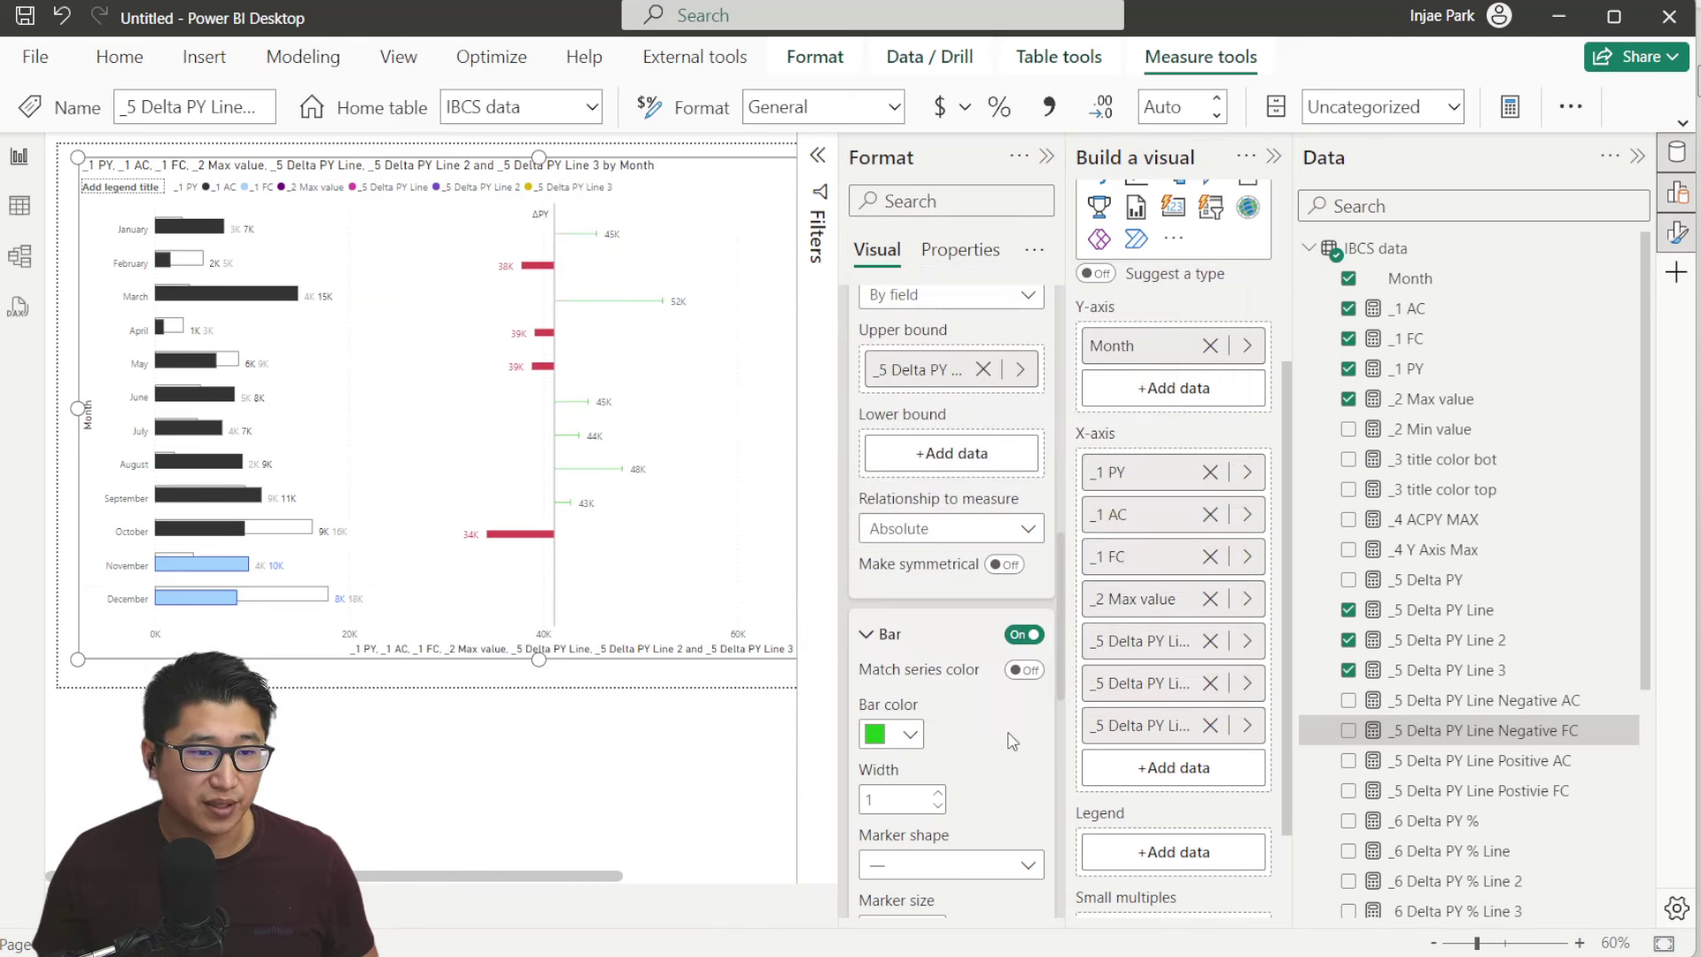
# Set the _5 Delta PY Line 2 error bars to width 10, marker shape None and border size 0 px
pyautogui.scroll(-1, 968, 709)
pyautogui.scroll(-2, 968, 709)
pyautogui.click(874, 460)
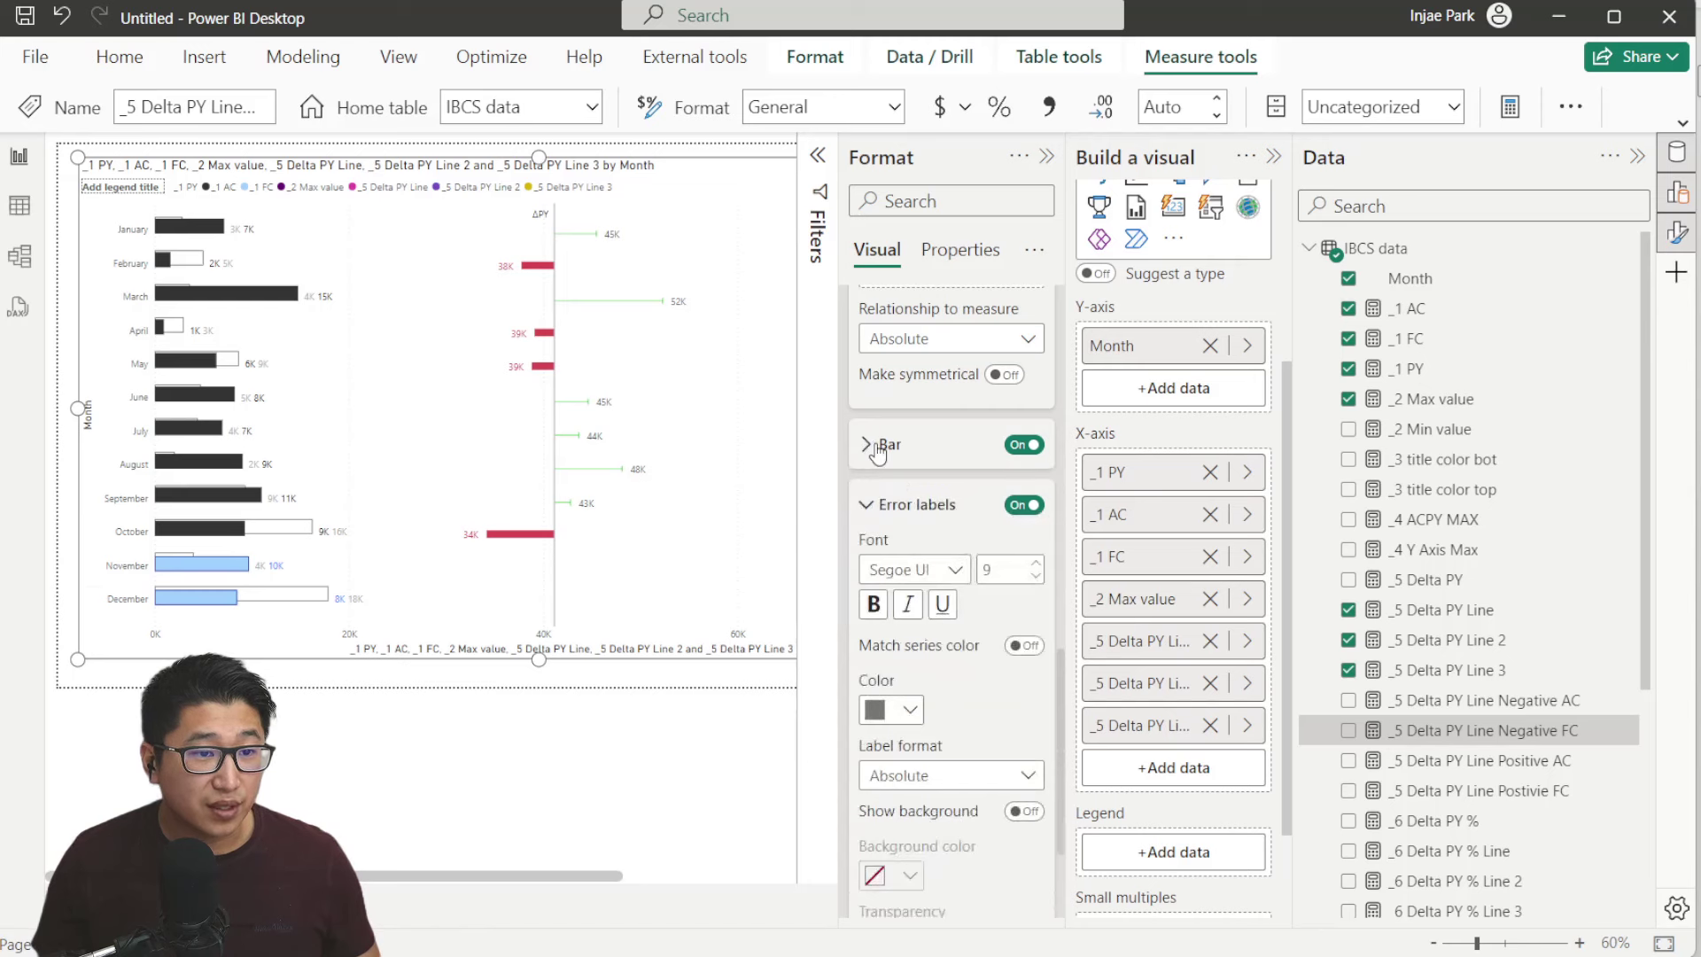
pyautogui.click(877, 447)
pyautogui.click(891, 609)
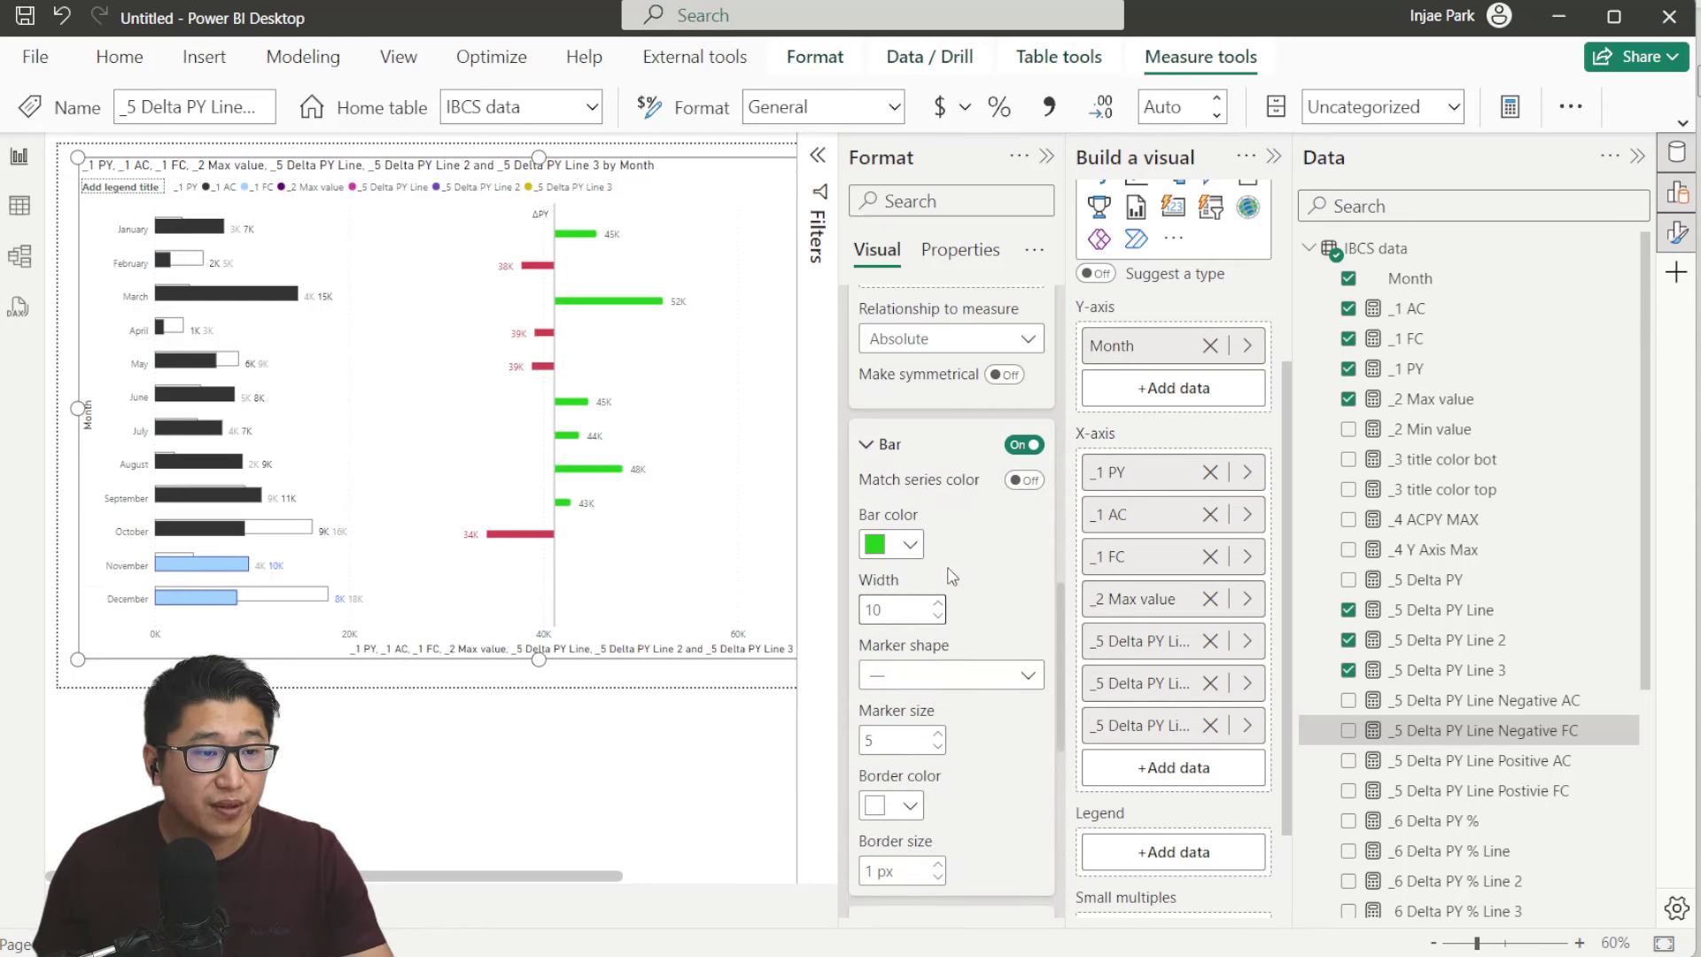
pyautogui.click(932, 691)
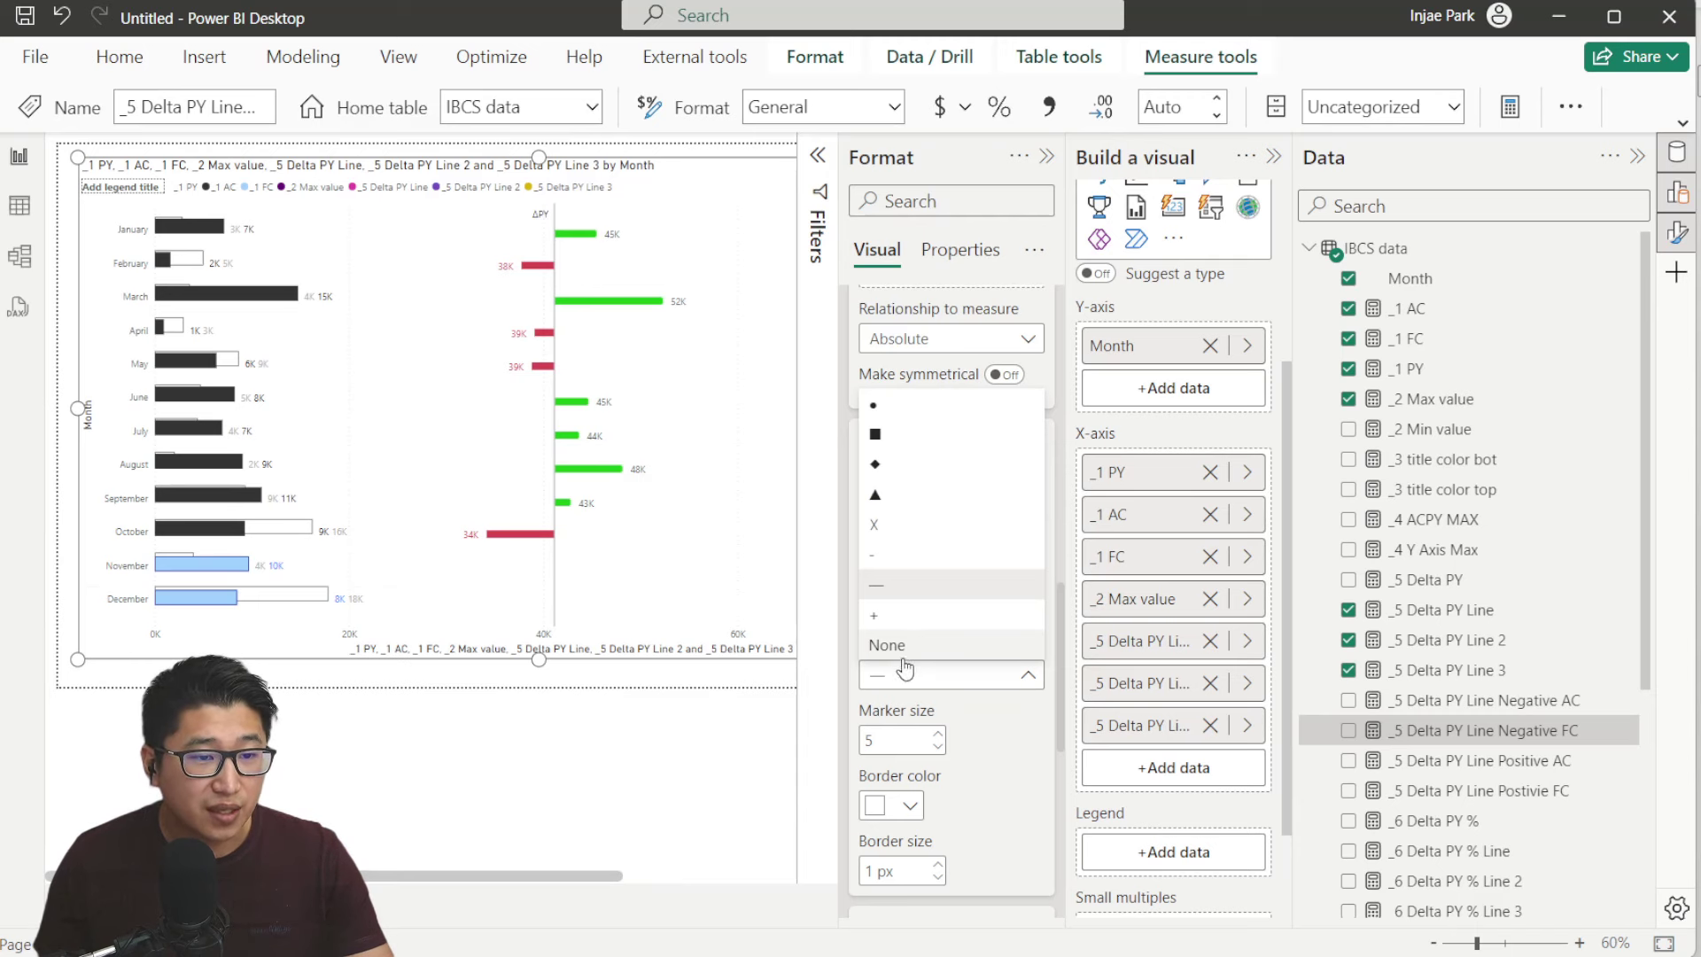
pyautogui.click(912, 647)
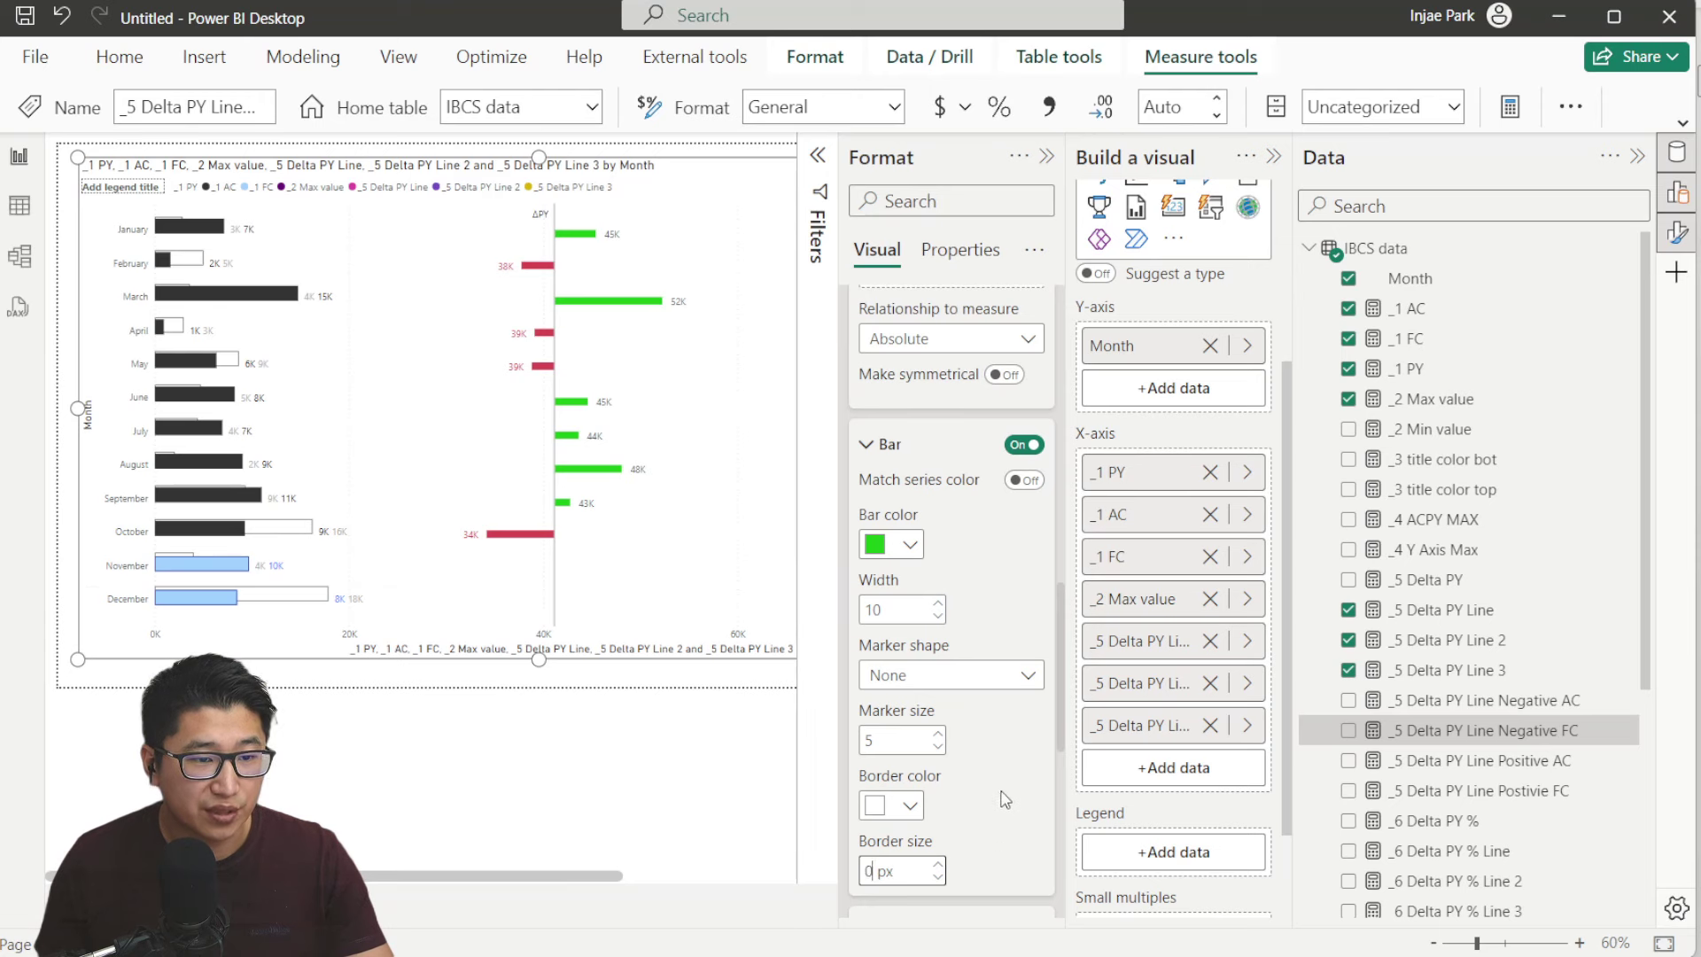
# Change the _5 Delta PY Line 2 error bar color to a darker green
pyautogui.click(910, 544)
pyautogui.click(939, 486)
pyautogui.moveTo(1171, 260); pyautogui.dragTo(1168, 217)
pyautogui.click(1030, 582)
pyautogui.scroll(-2, 952, 532)
pyautogui.click(866, 304)
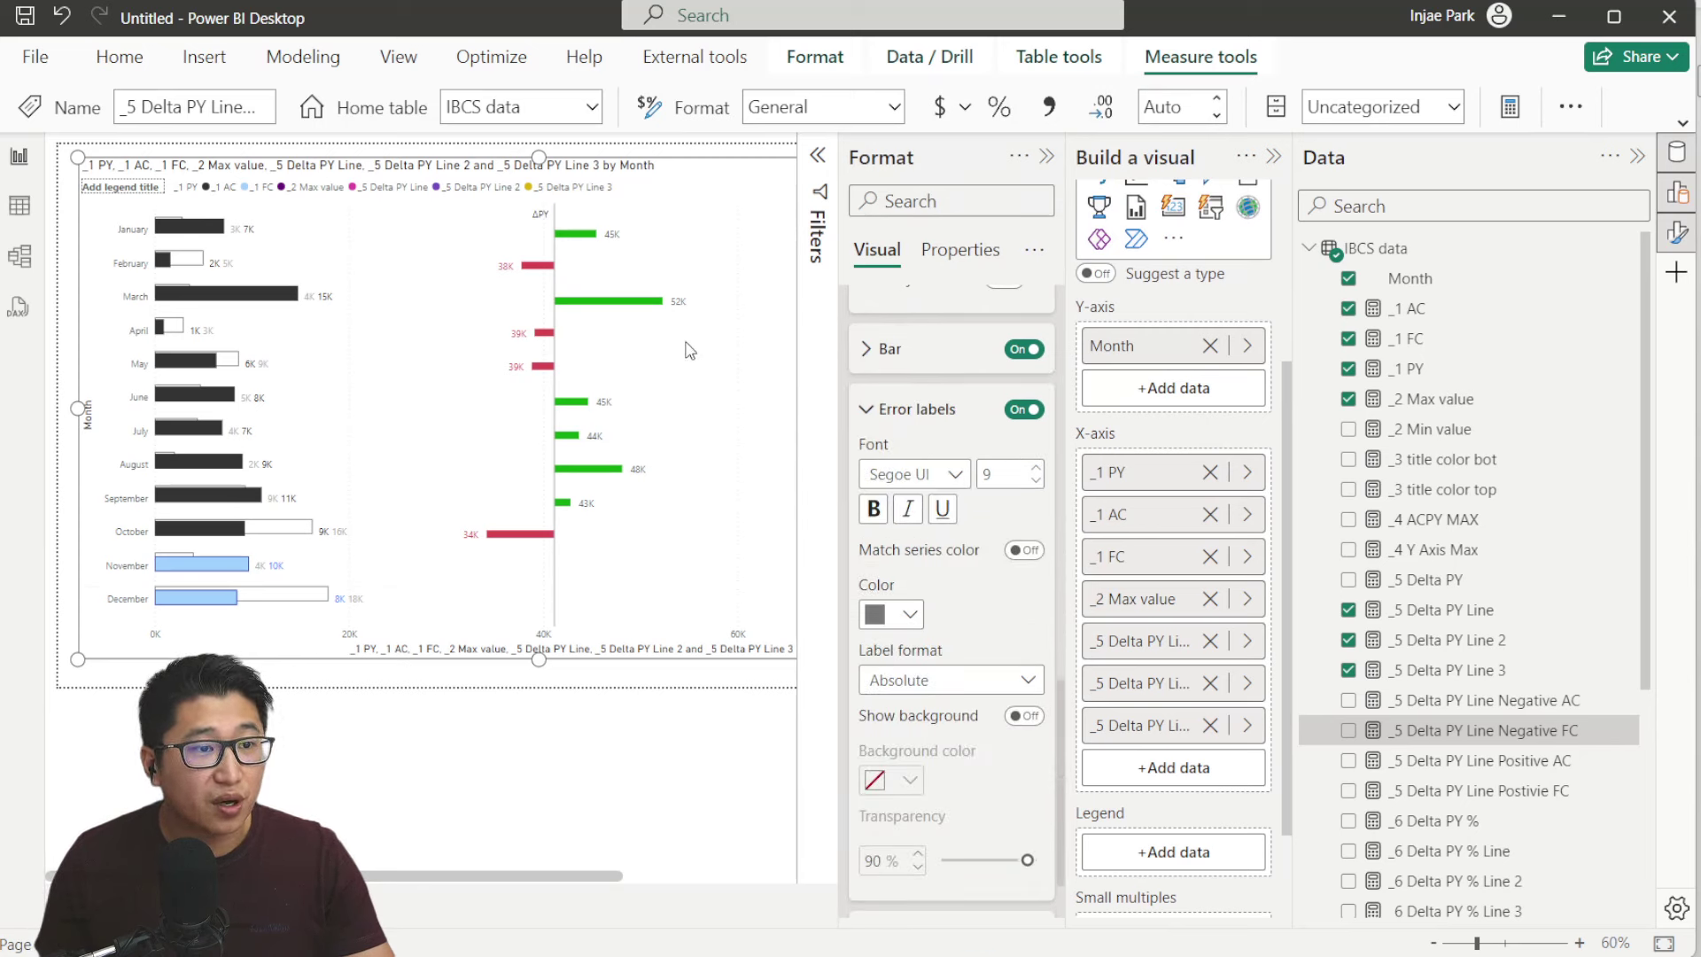
# Color the _5 Delta PY Line 2 error labels the same green as the bars and set their label format to Relative (numeric)
pyautogui.click(921, 616)
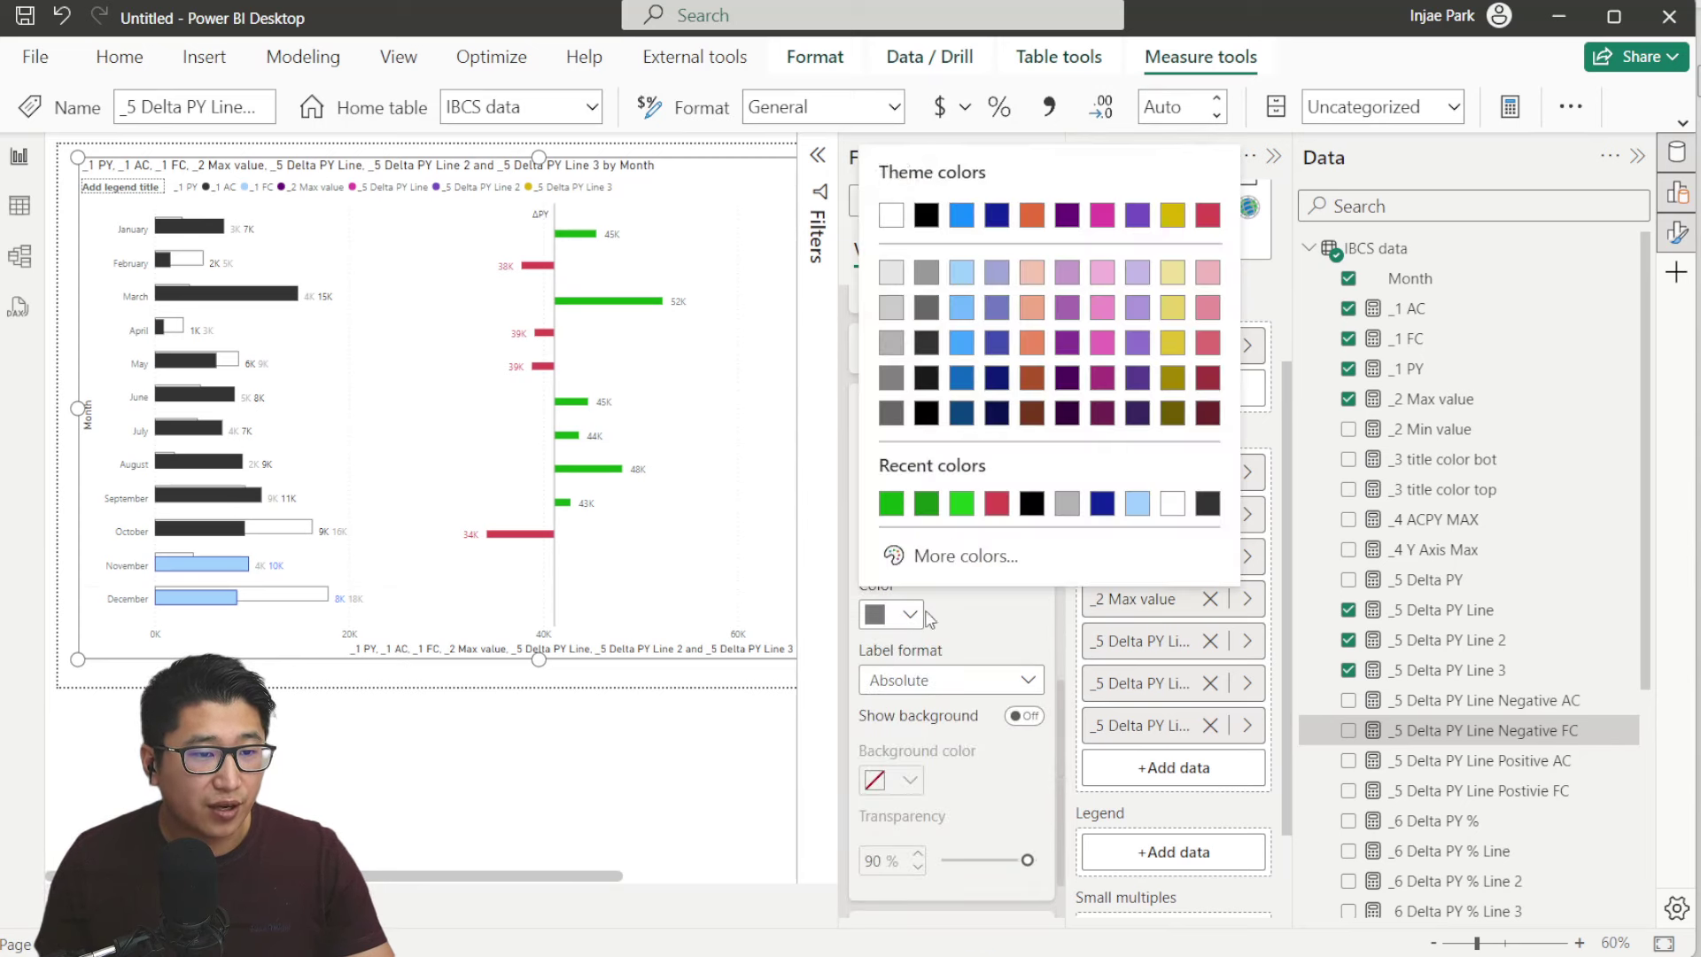
pyautogui.click(892, 504)
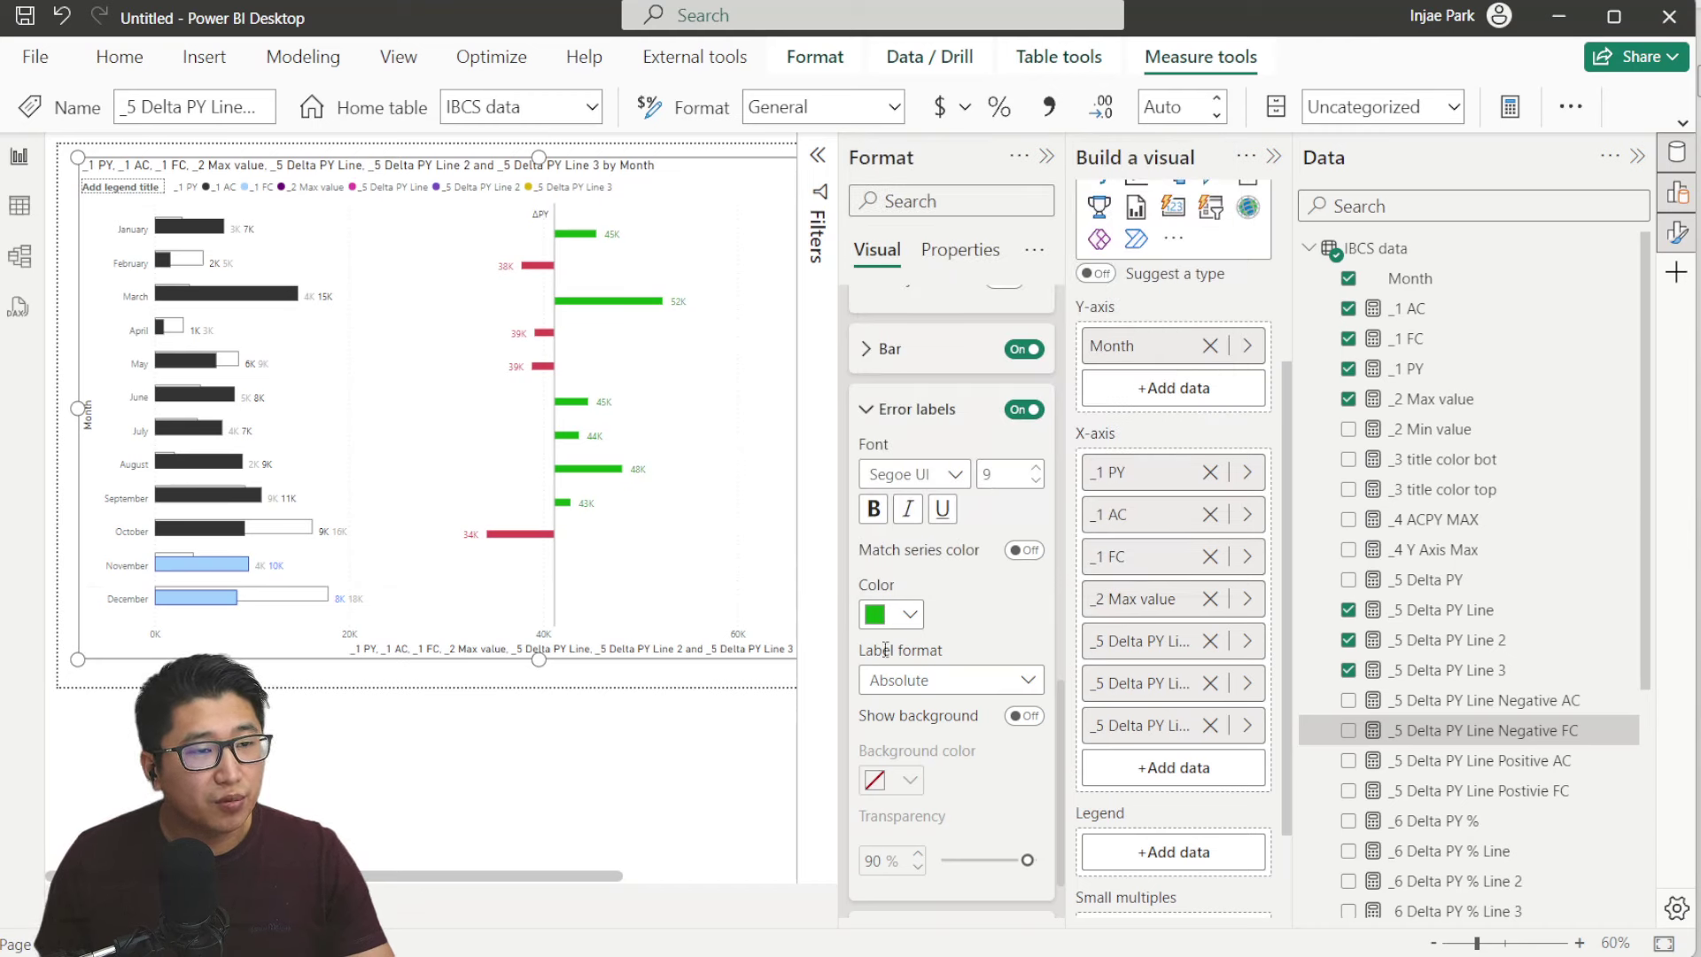
pyautogui.click(957, 682)
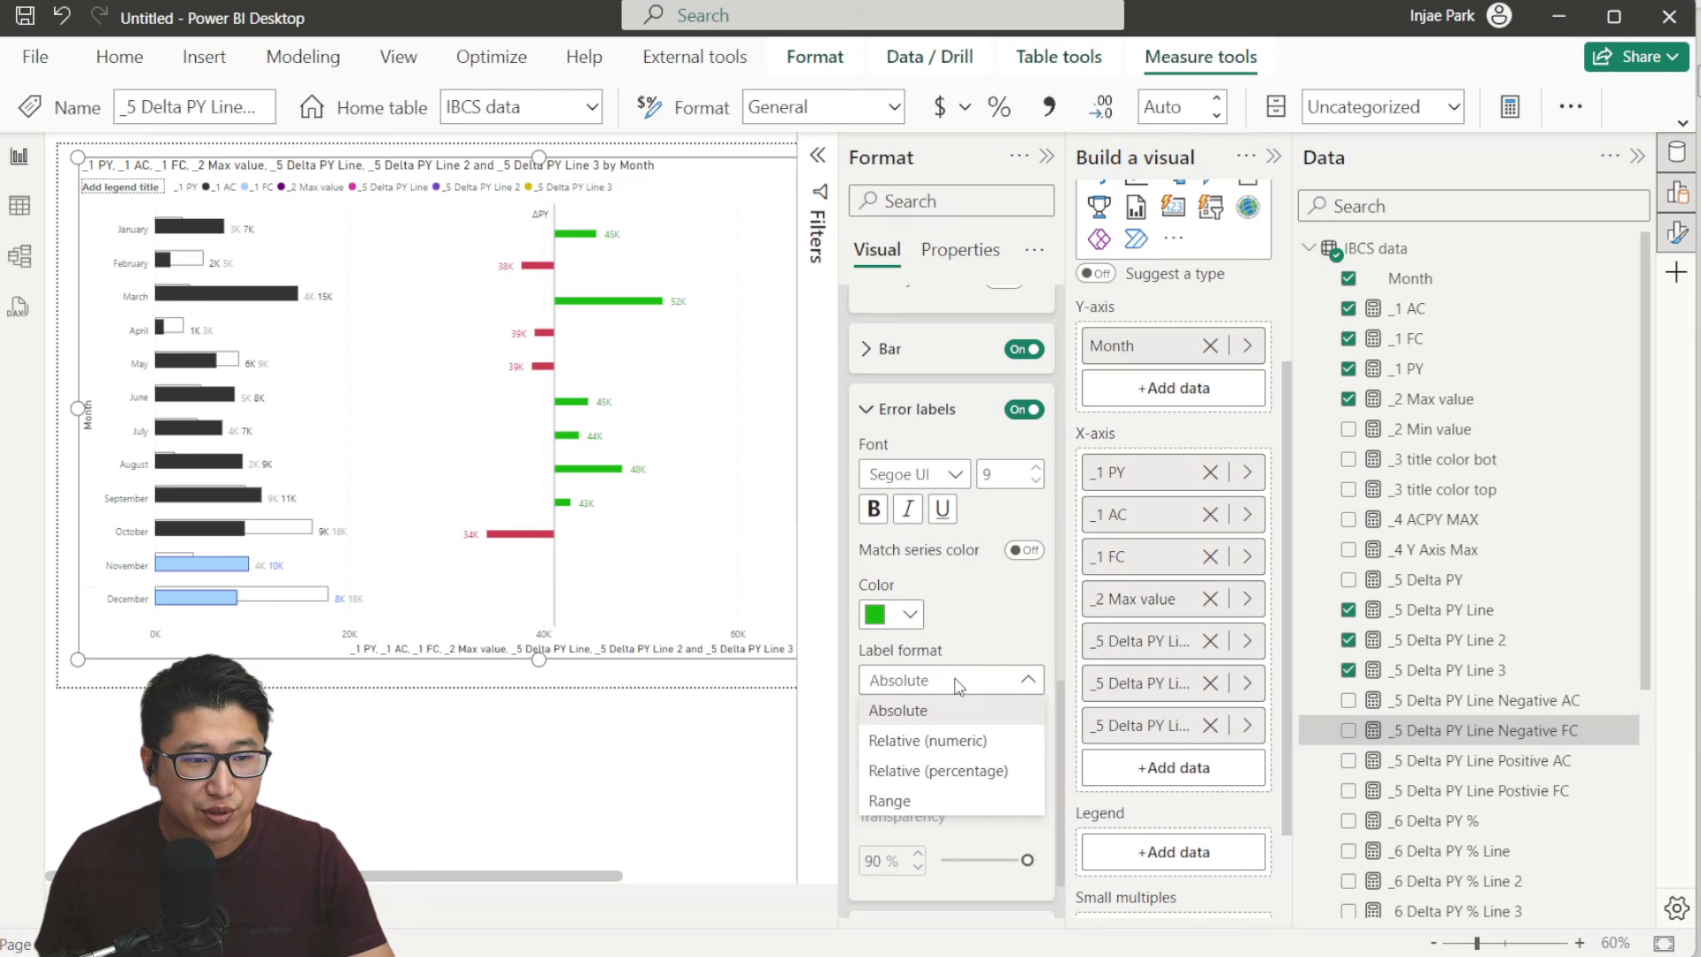
pyautogui.click(989, 743)
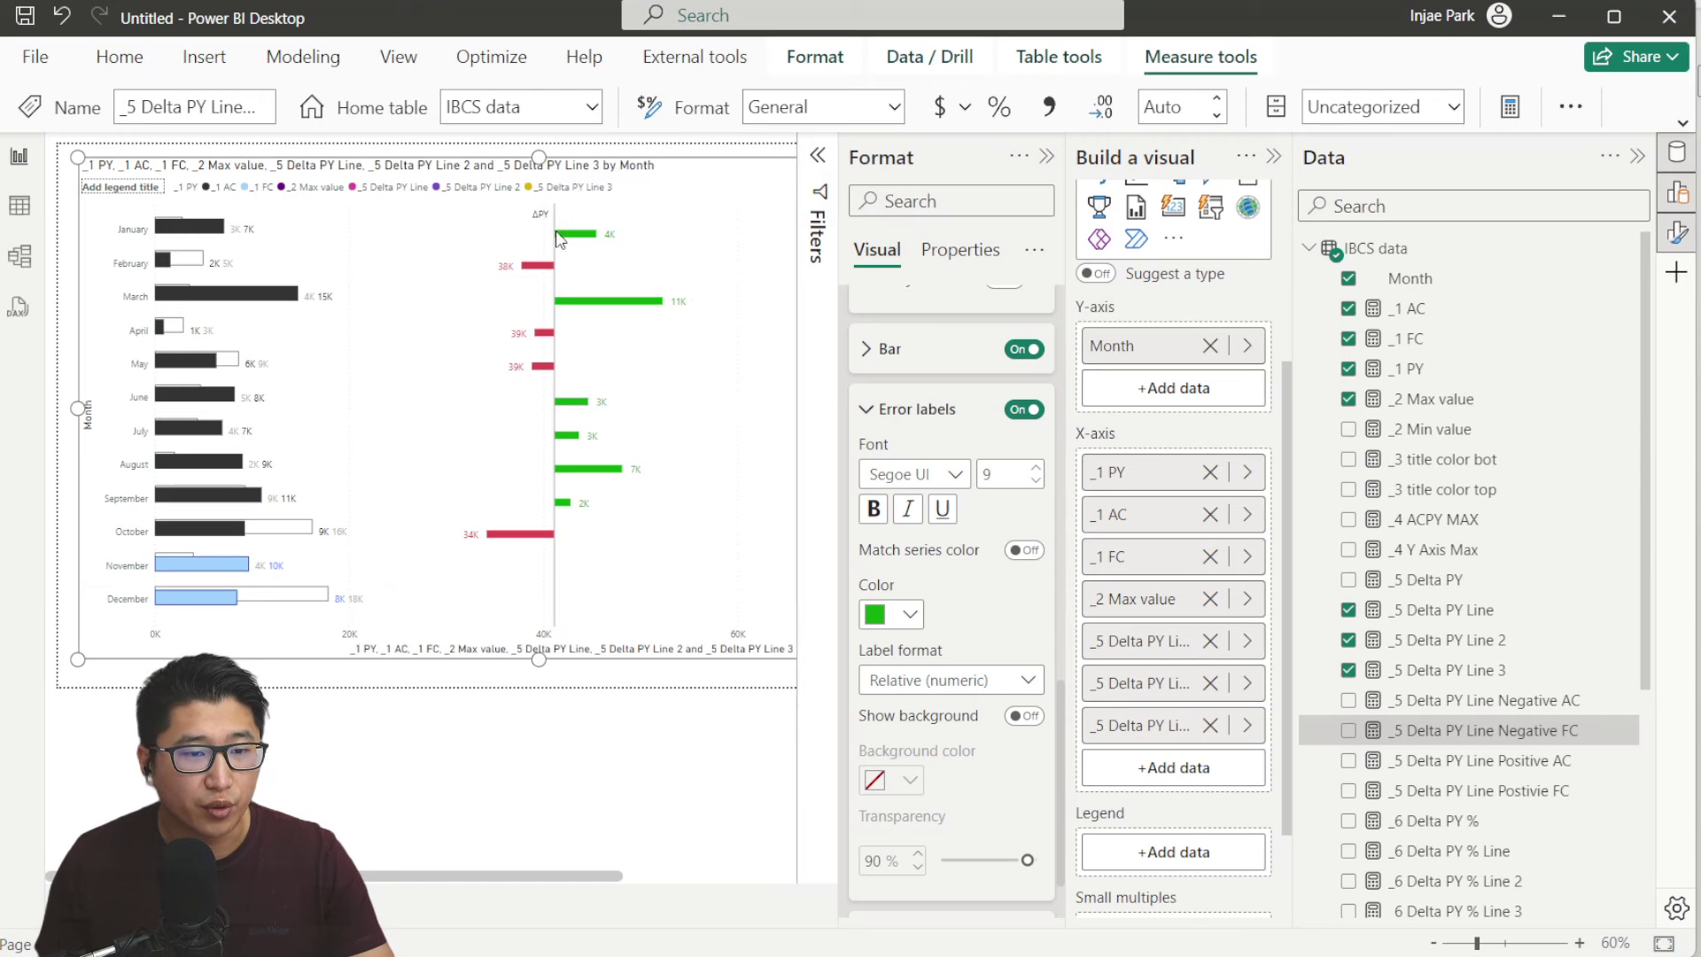
# Collapse the formatting and visual-building panes and enlarge the report canvas to 110% to inspect the variance labels
pyautogui.click(1046, 156)
pyautogui.click(1273, 156)
pyautogui.scroll(5, 1069, 314)
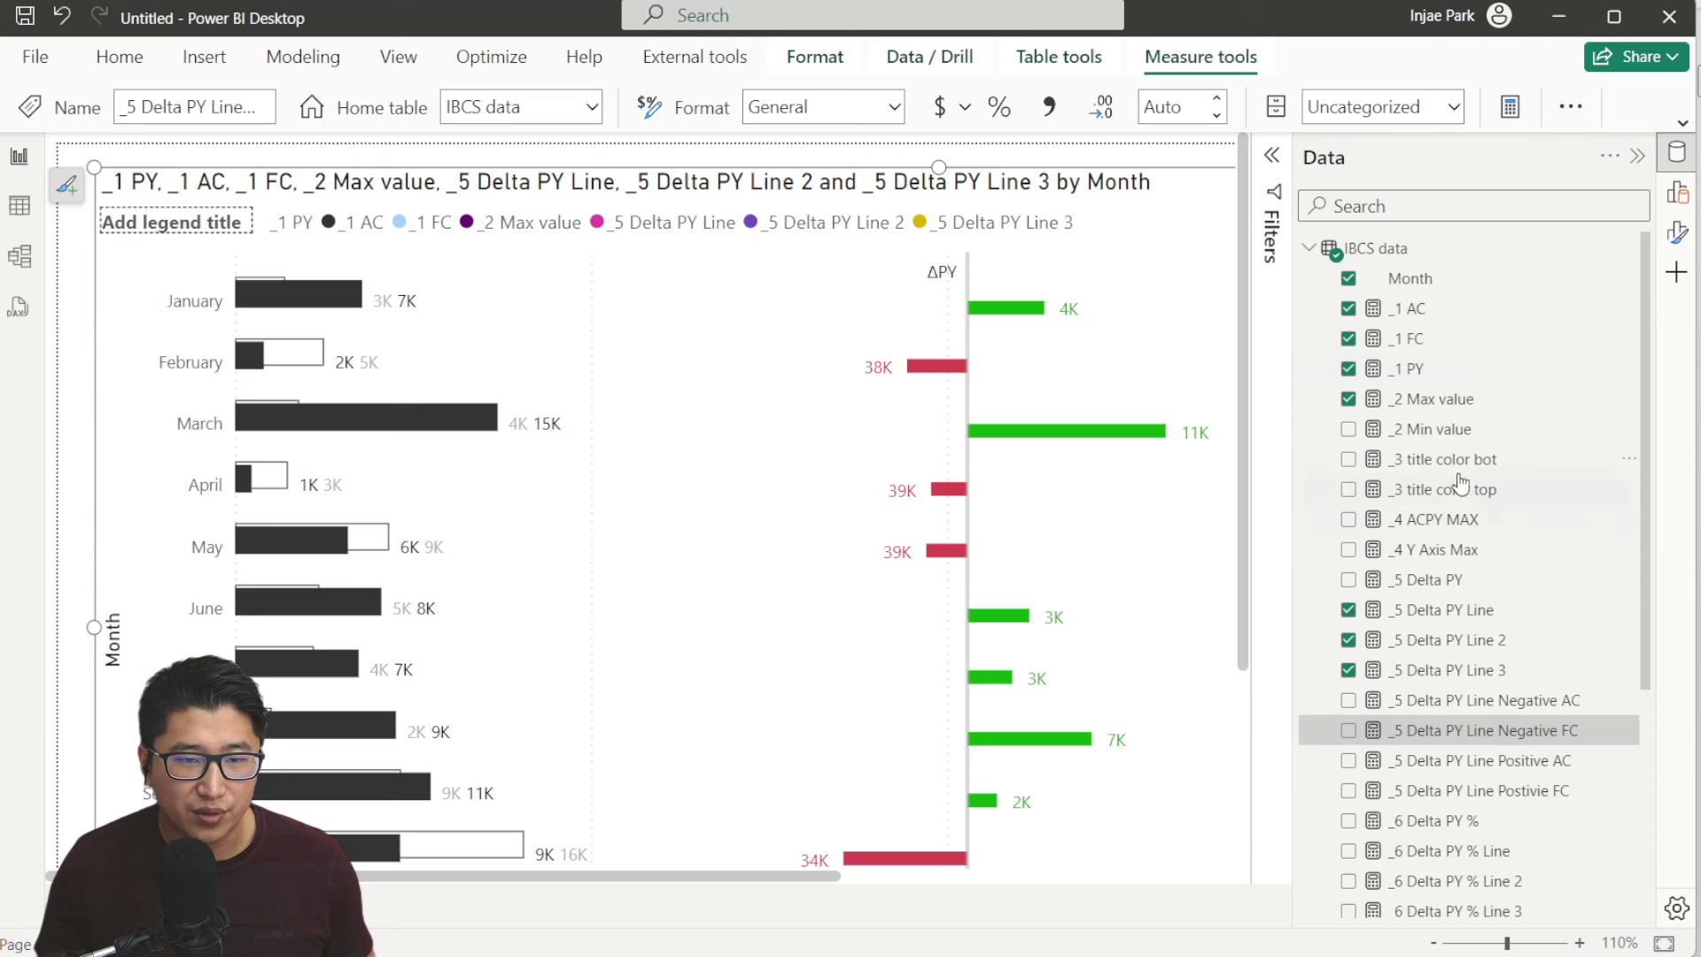
# Set the error label format of the _5 Delta PY Line series to Relative (numeric)
pyautogui.click(1459, 611)
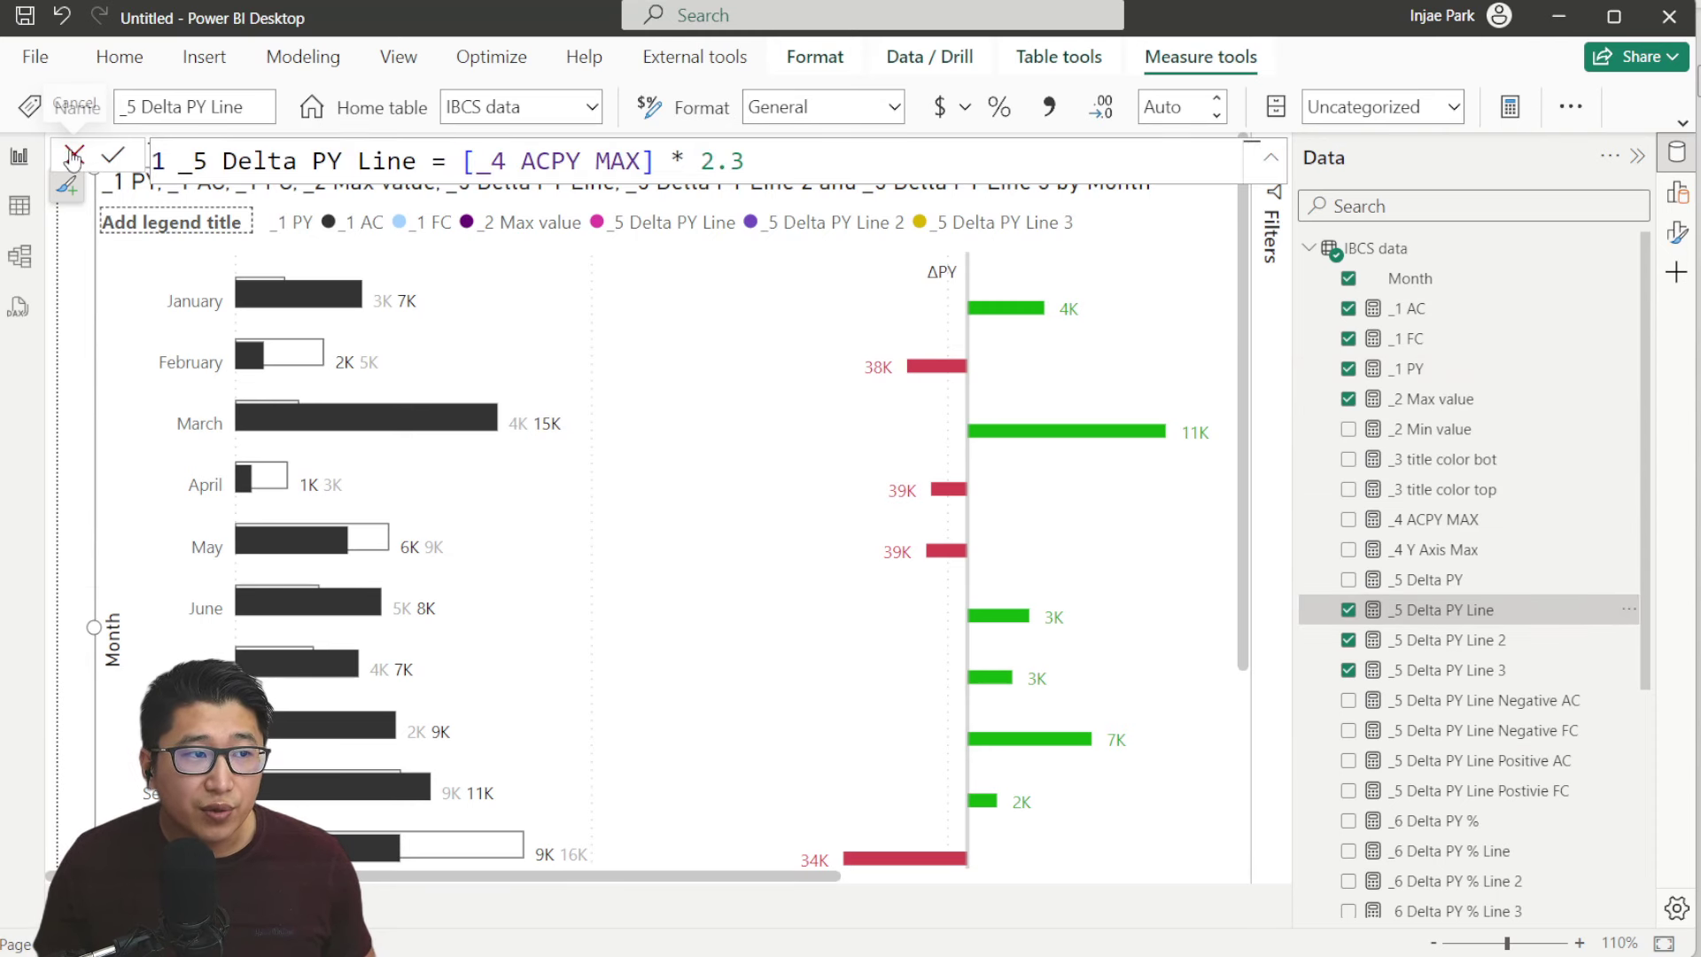
pyautogui.click(74, 154)
pyautogui.click(1680, 233)
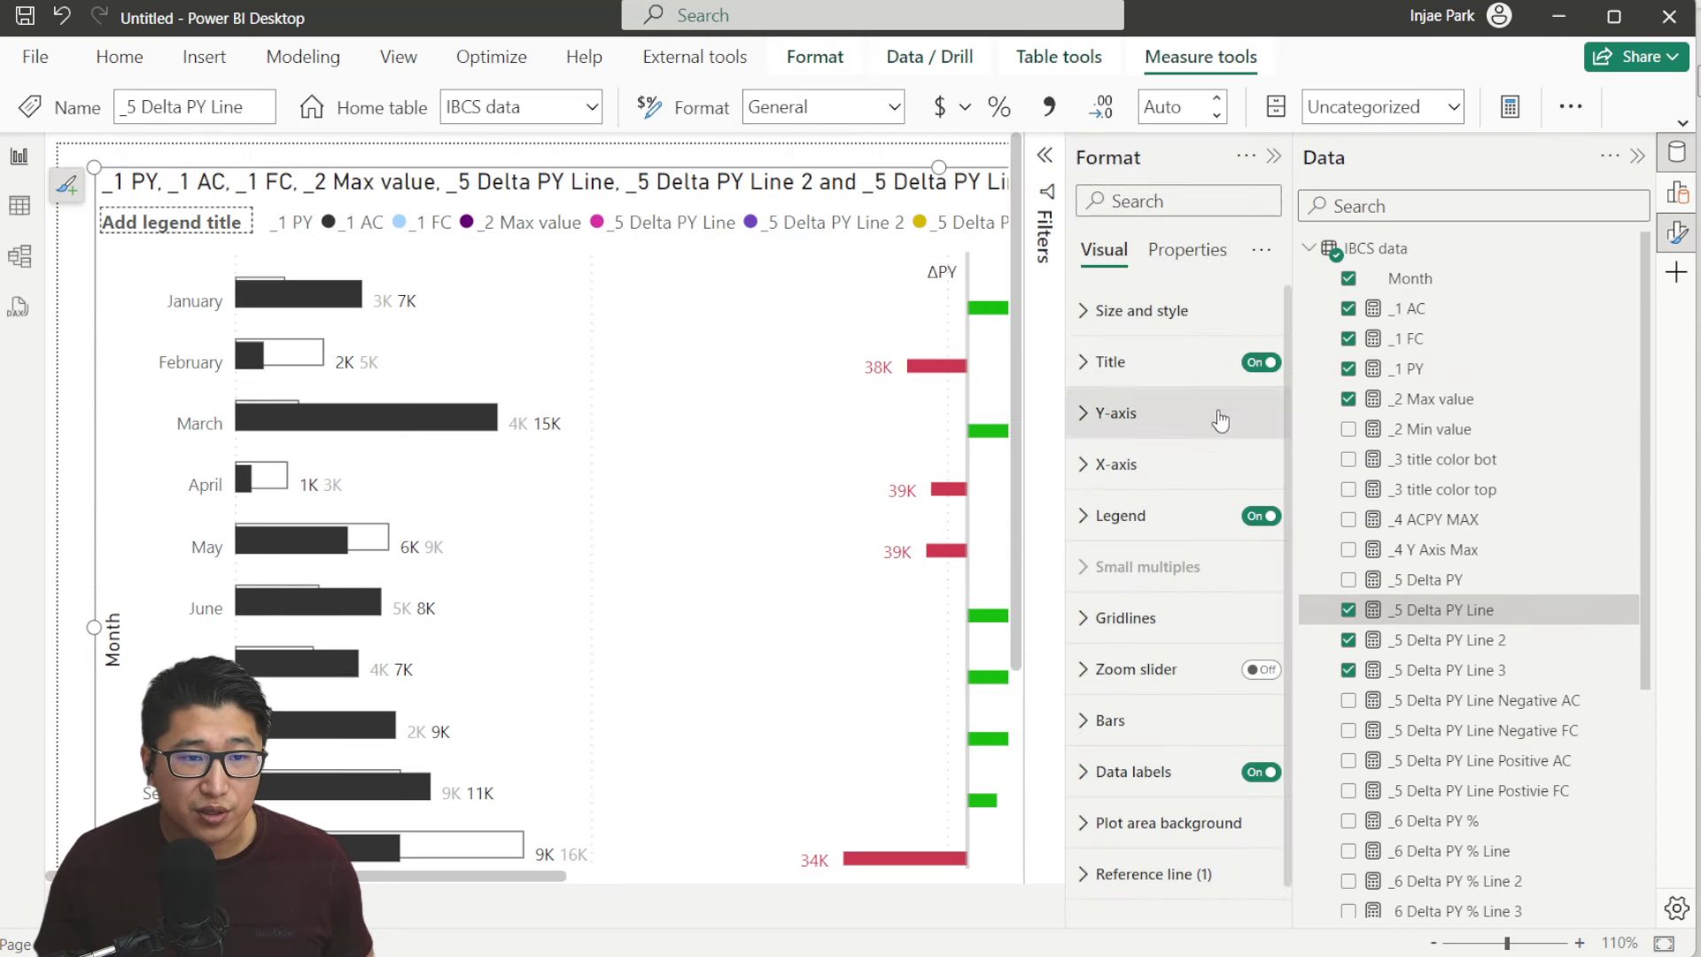
pyautogui.click(1129, 891)
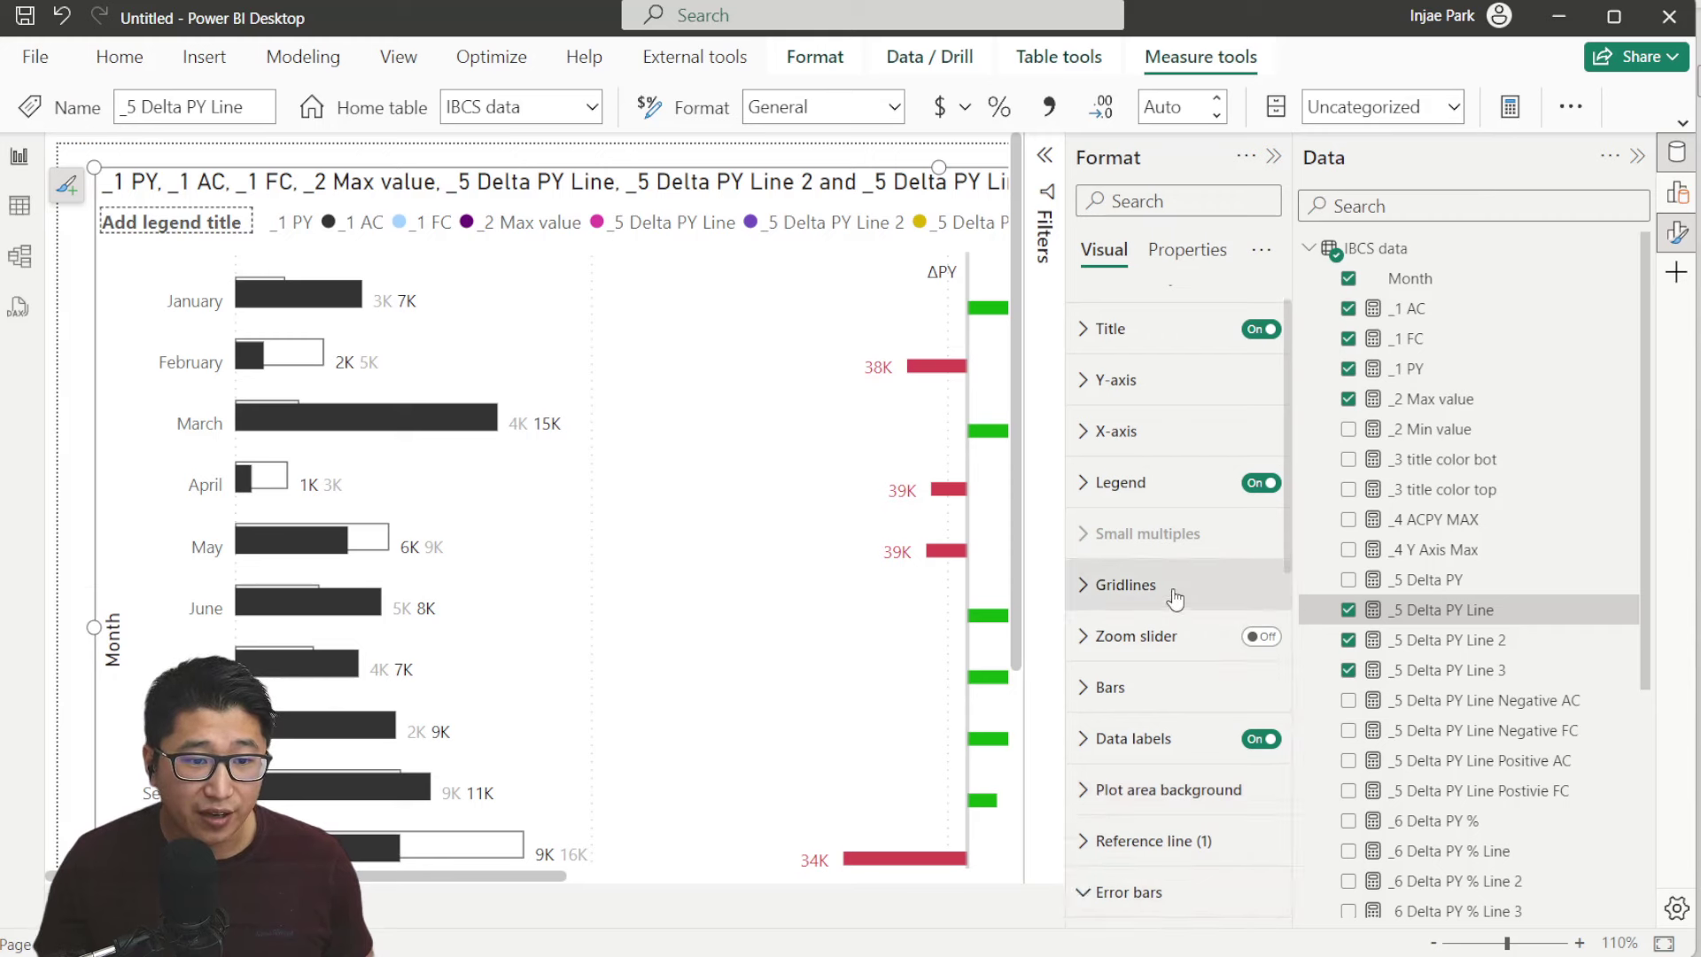
pyautogui.scroll(2, 1205, 572)
pyautogui.scroll(-2, 1169, 709)
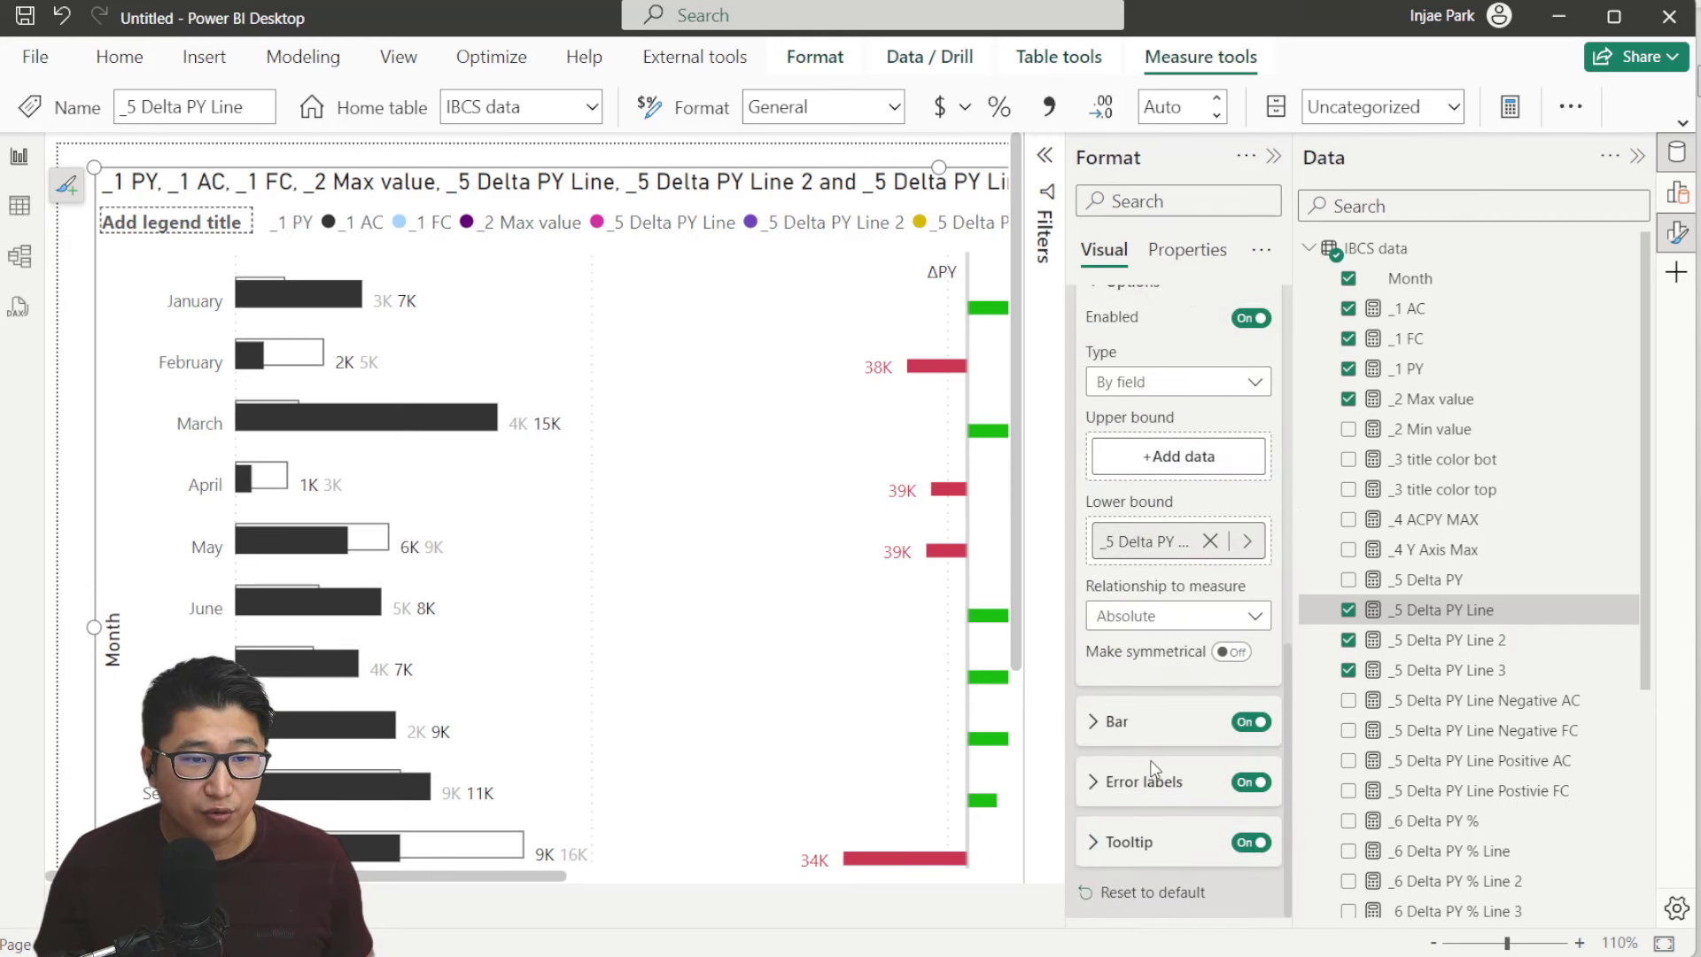
pyautogui.click(1143, 786)
pyautogui.scroll(-5, 1151, 780)
pyautogui.click(1155, 586)
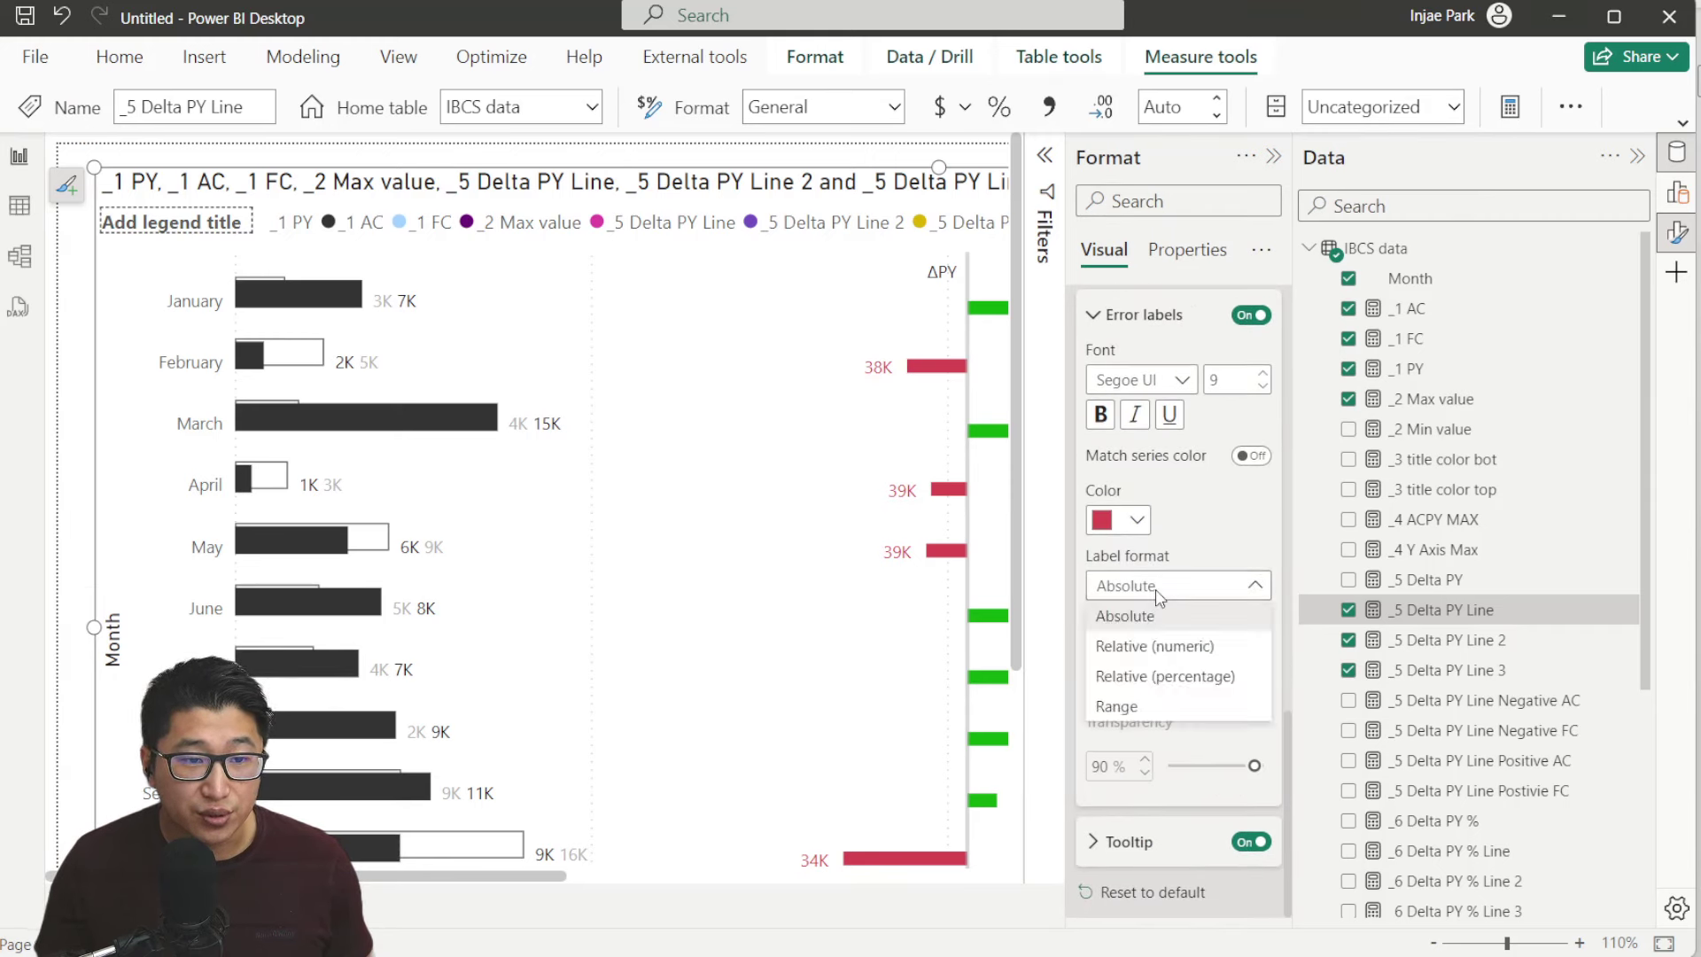
pyautogui.click(1185, 651)
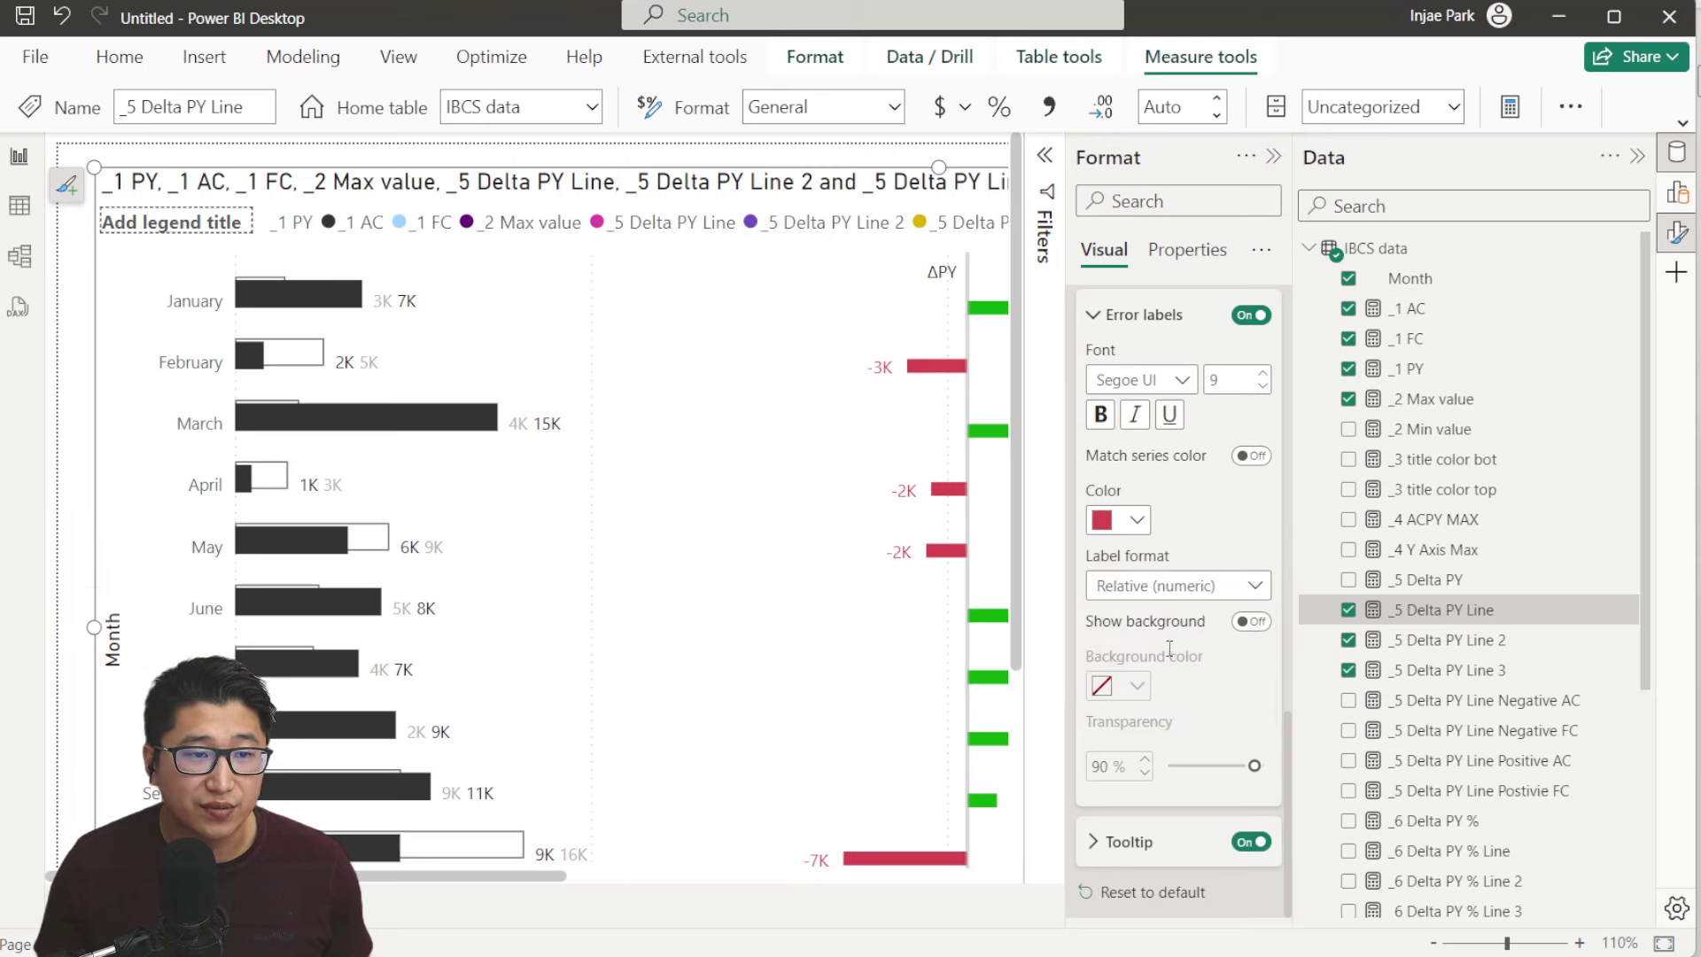
# Enable error bars for the _5 Delta PY Line 3 series
pyautogui.scroll(-4, 512, 408)
pyautogui.scroll(5, 1178, 531)
pyautogui.click(1178, 513)
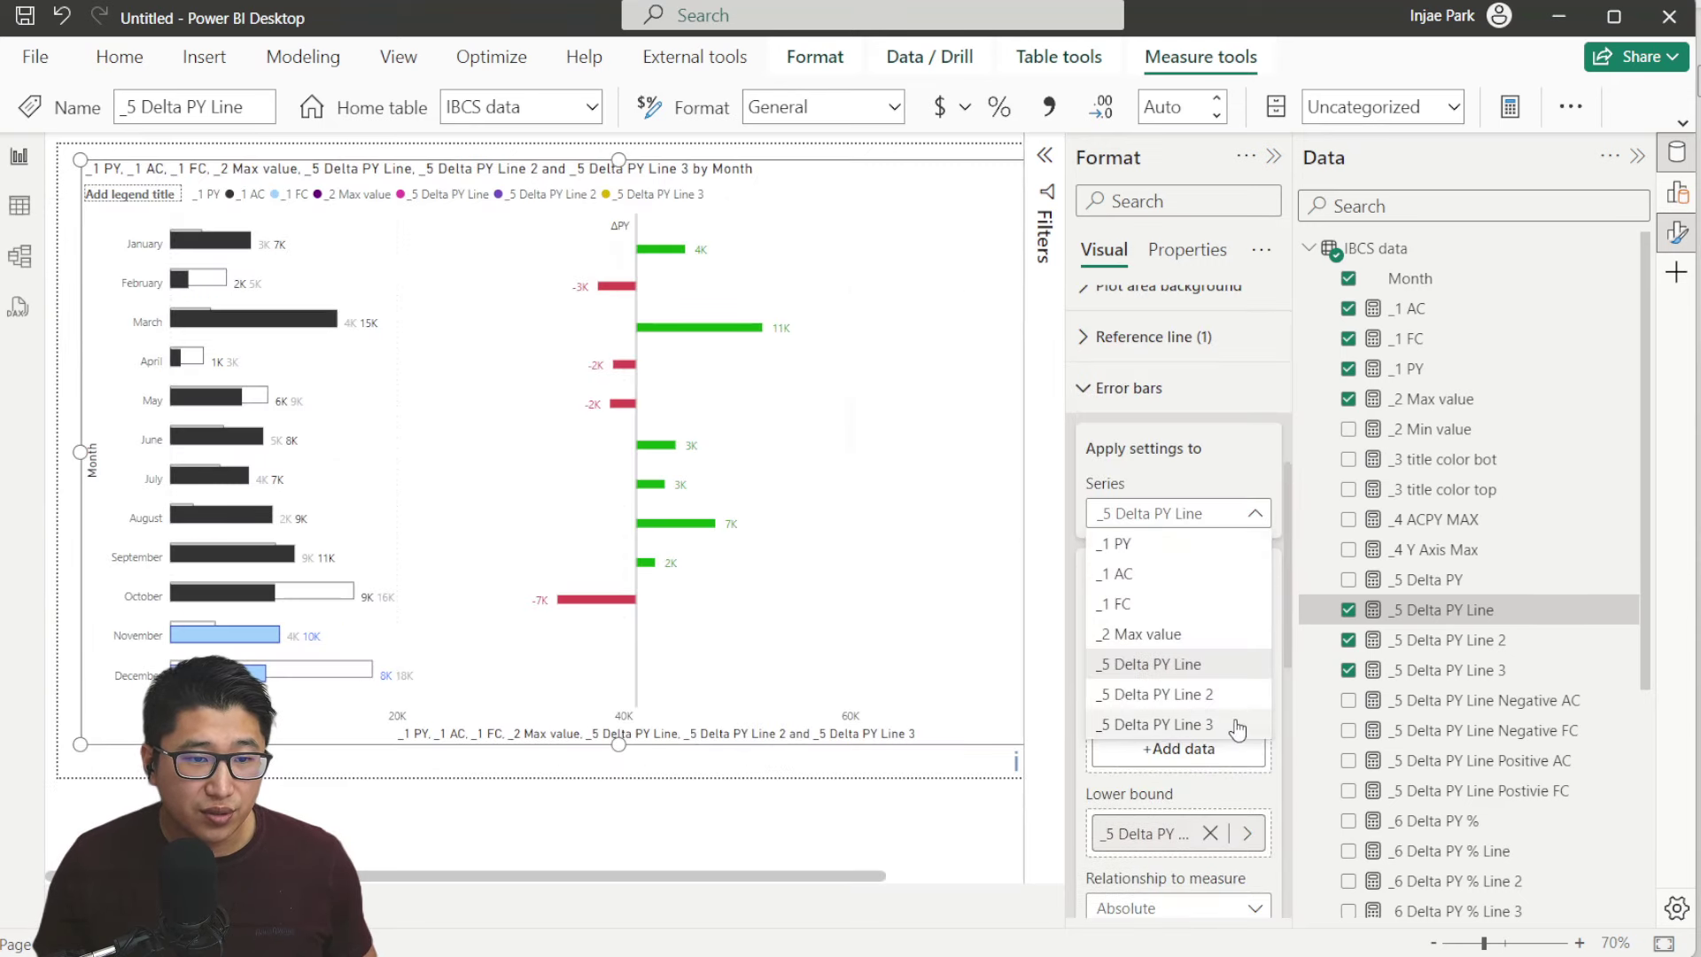
pyautogui.click(1239, 725)
pyautogui.scroll(-3, 1175, 512)
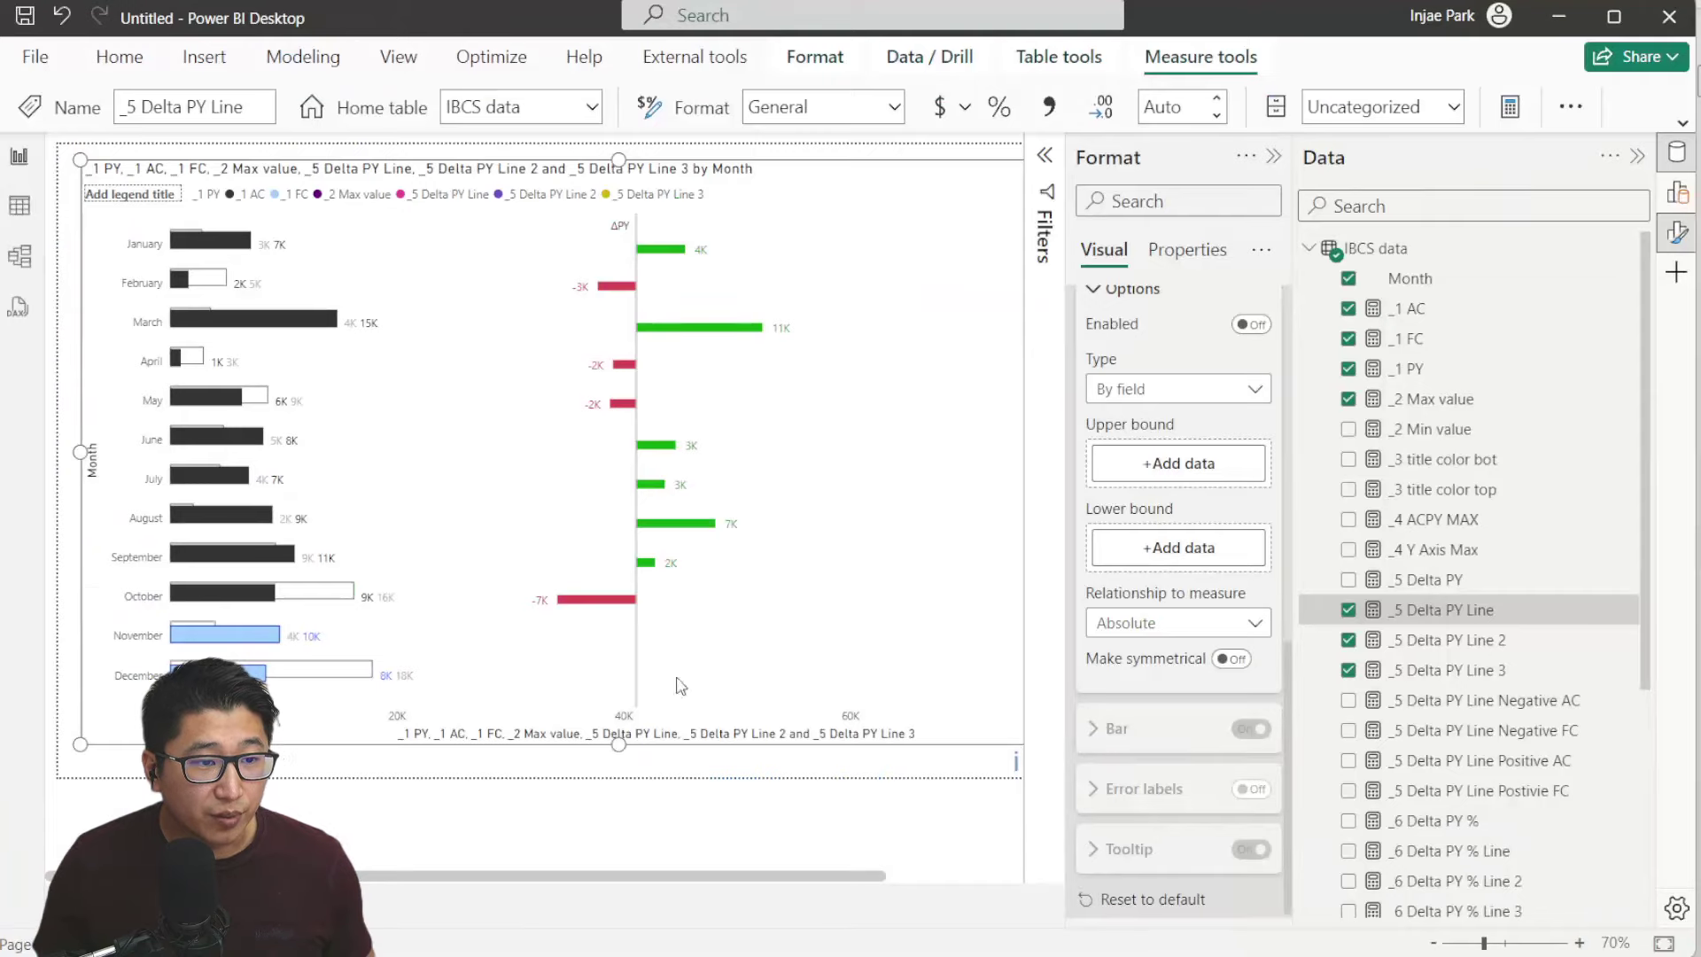
pyautogui.click(1251, 325)
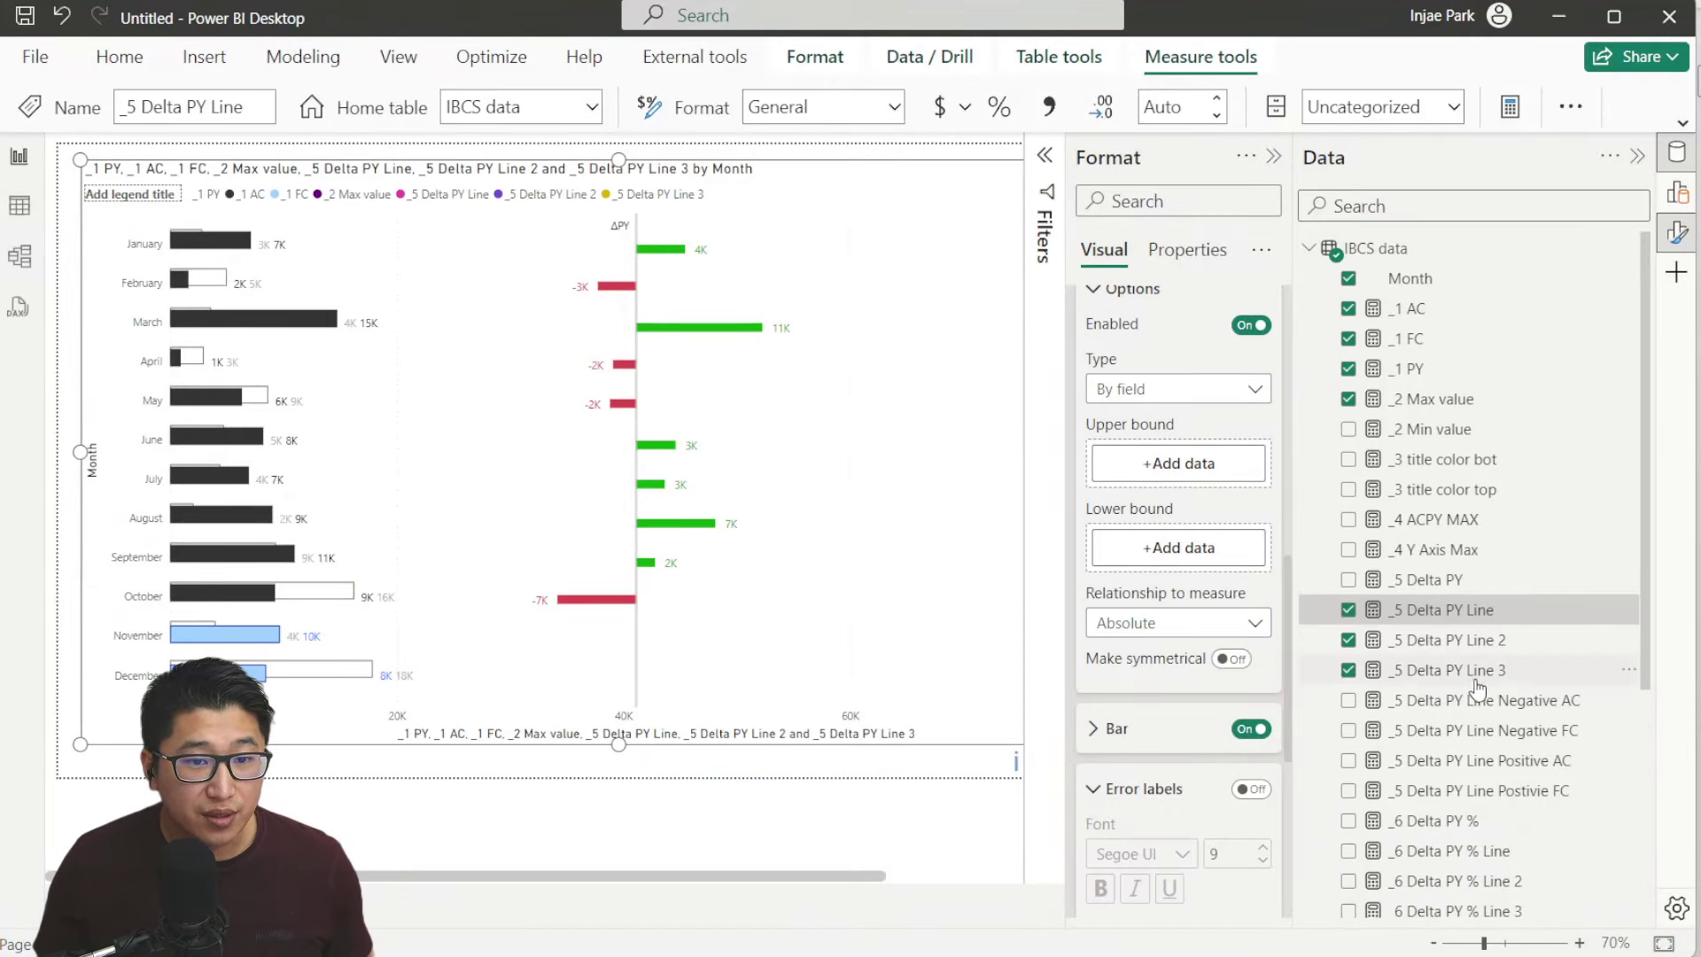
# Assign _5 Delta PY Line Negative FC as lower bound and _5 Delta PY Line Postivie FC as upper bound, and turn on error labels
pyautogui.scroll(-2, 1473, 648)
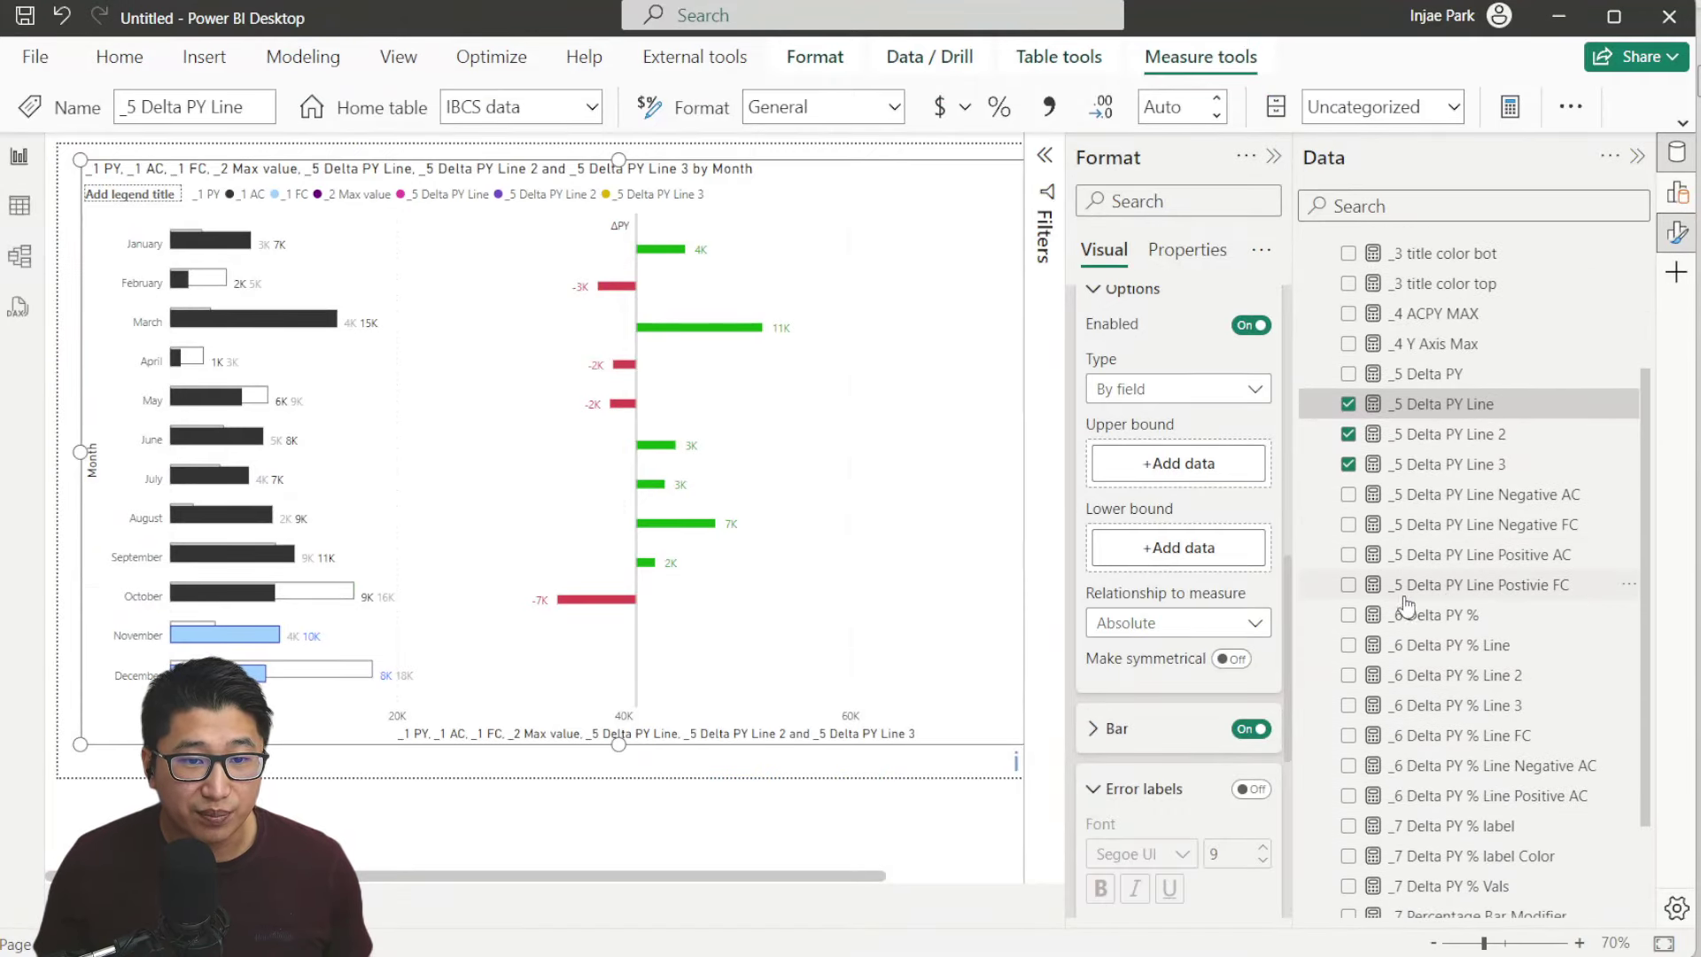
pyautogui.moveTo(1545, 526); pyautogui.dragTo(1176, 553)
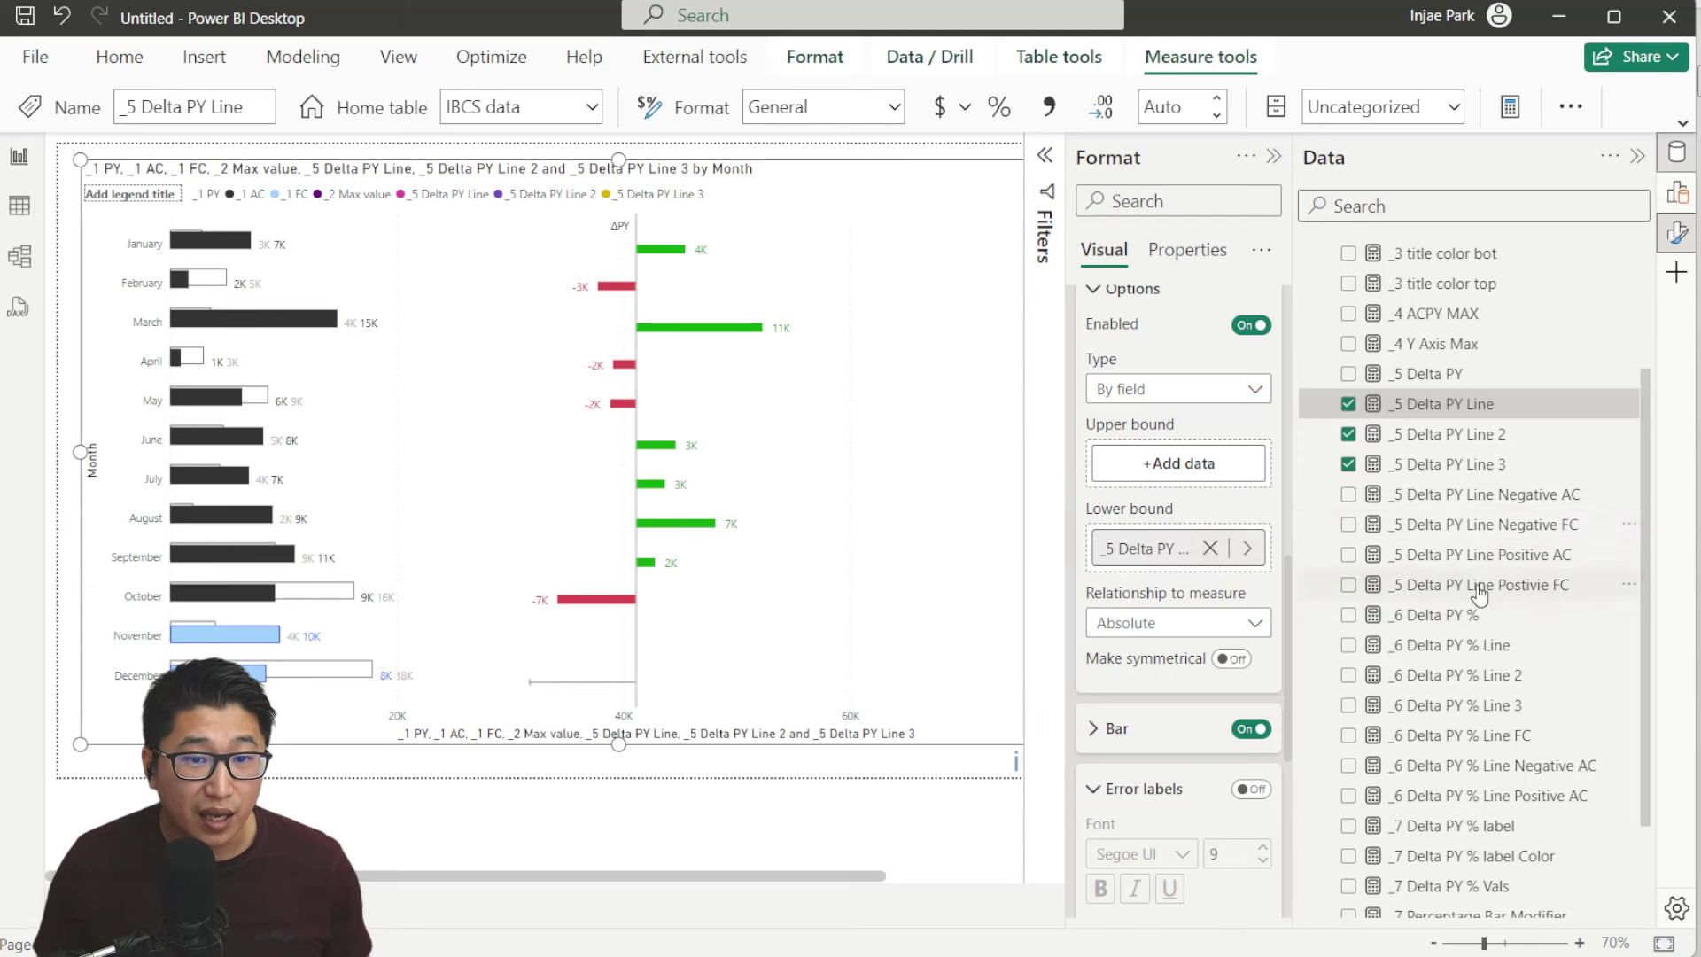
pyautogui.moveTo(1473, 584); pyautogui.dragTo(1190, 464)
pyautogui.click(1251, 788)
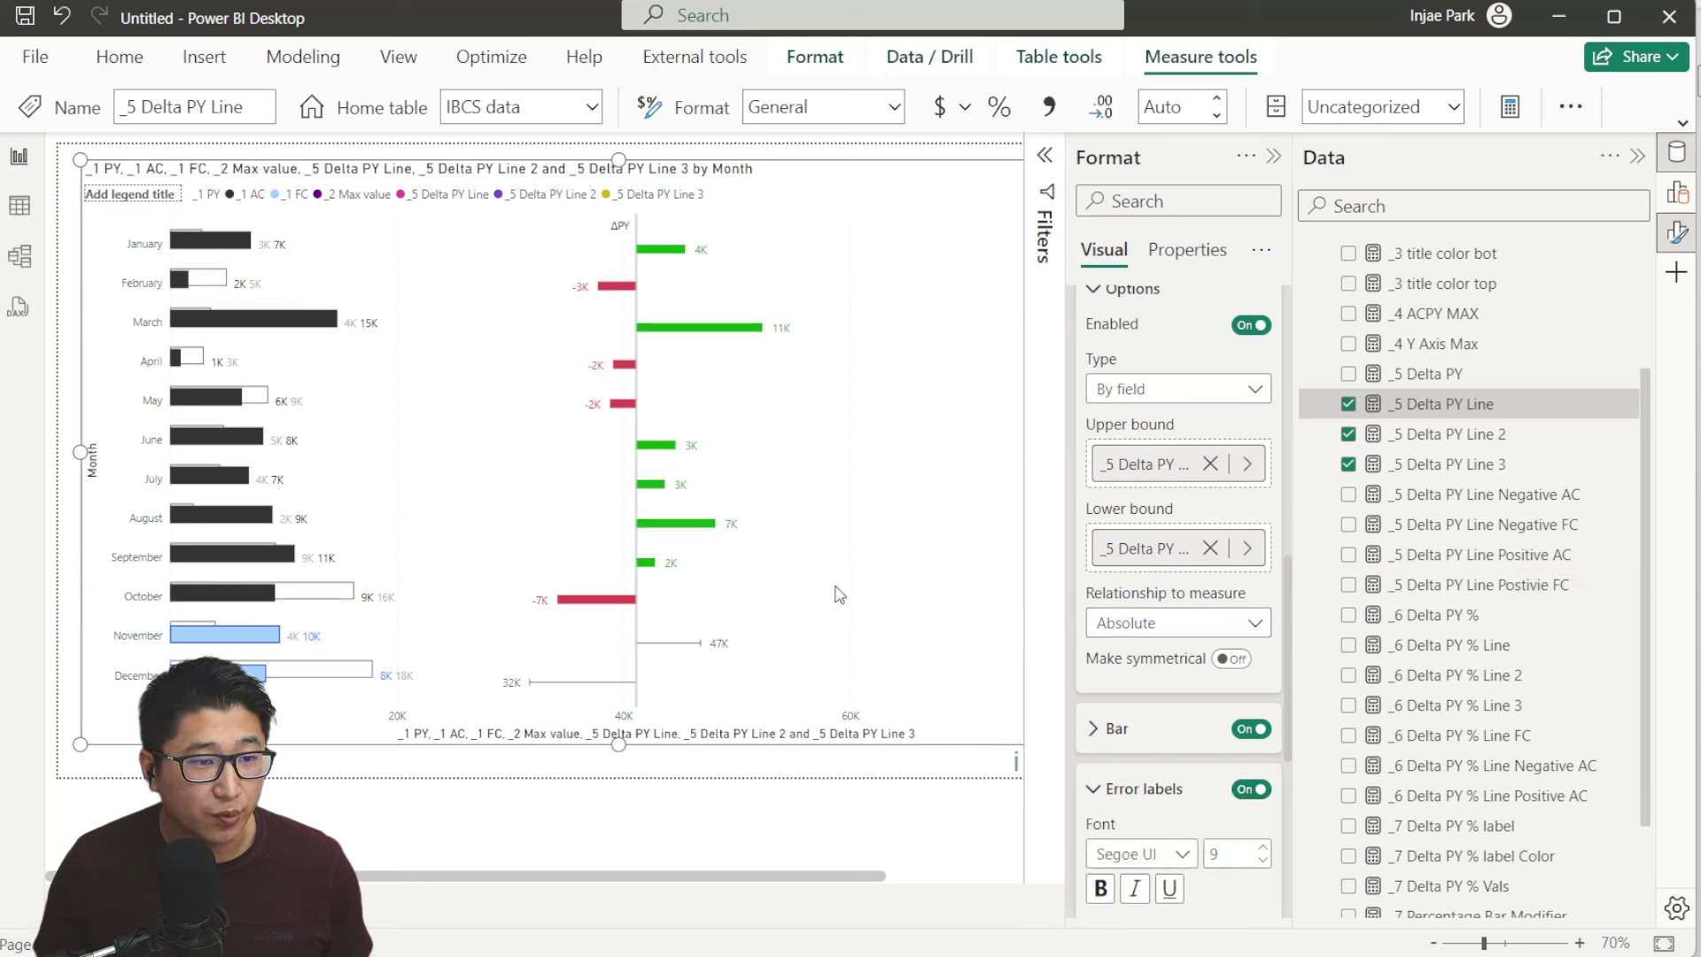
# Try _5 Delta PY Line Negative FC as upper bound and _5 Delta PY Line Postivie FC as lower bound, and clear both bounds again
pyautogui.click(1209, 547)
pyautogui.click(1209, 464)
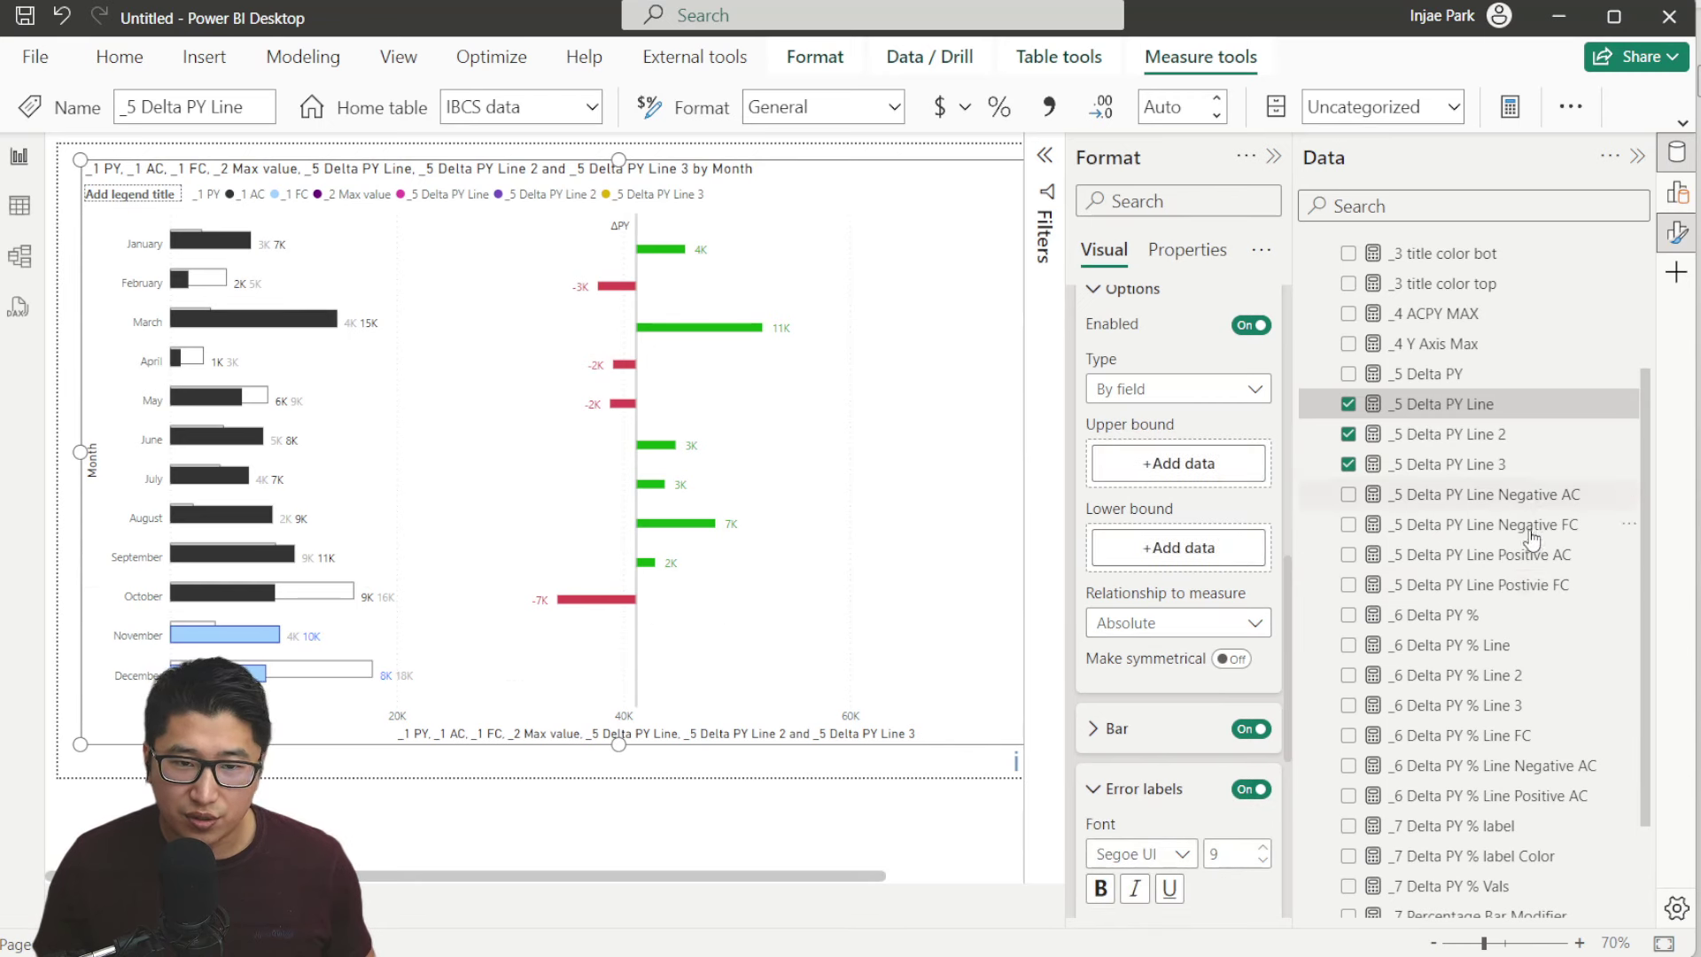
pyautogui.moveTo(1517, 528); pyautogui.dragTo(1178, 465)
pyautogui.moveTo(1424, 586); pyautogui.dragTo(1178, 558)
pyautogui.scroll(-2, 1178, 575)
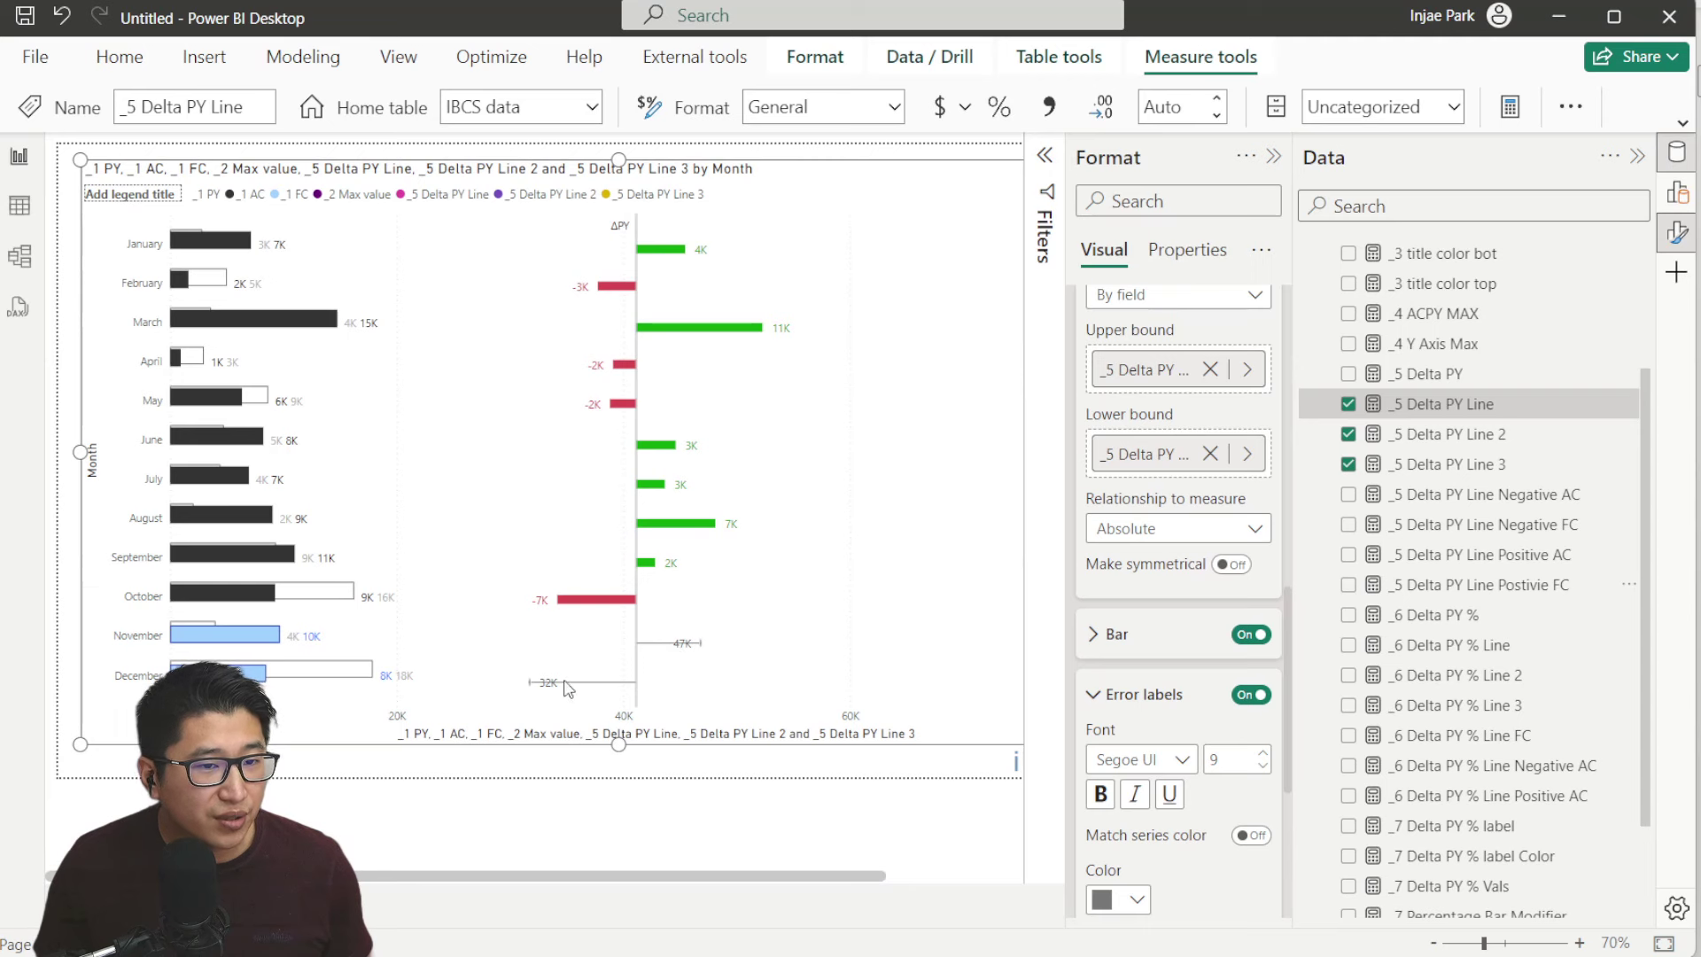
pyautogui.scroll(2, 1232, 547)
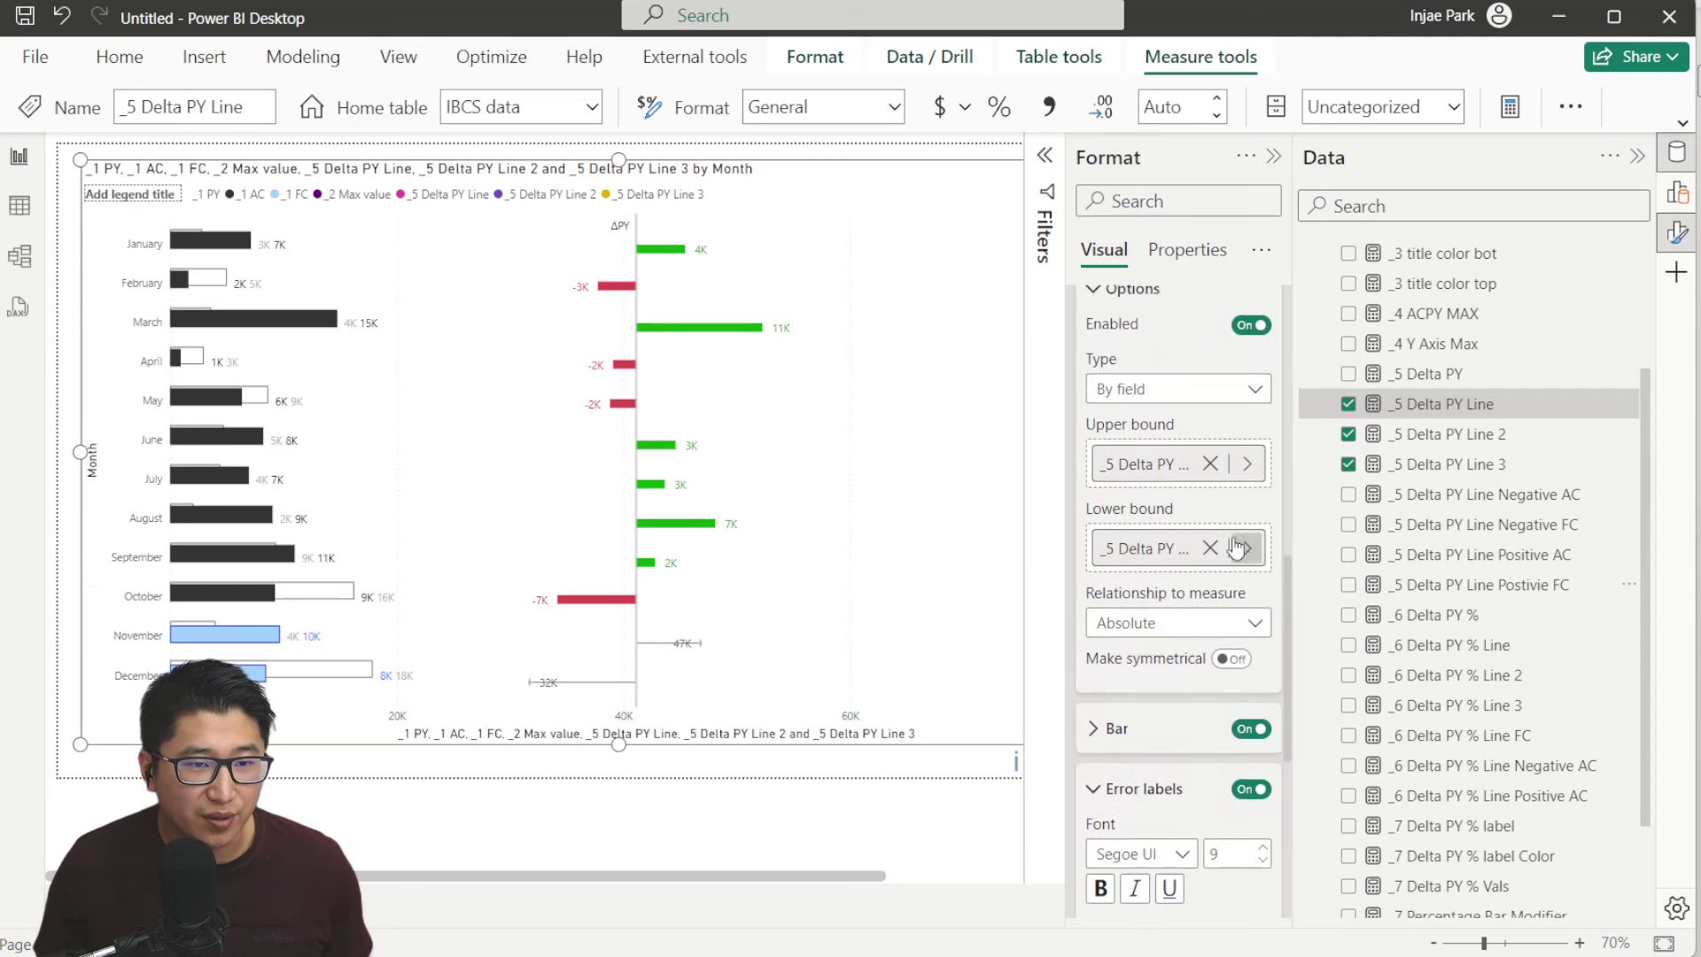
pyautogui.click(1209, 463)
pyautogui.click(1212, 550)
# Change the _5 Delta PY Line 3 error bar color to a medium blue
pyautogui.scroll(-4, 1218, 554)
pyautogui.click(1218, 542)
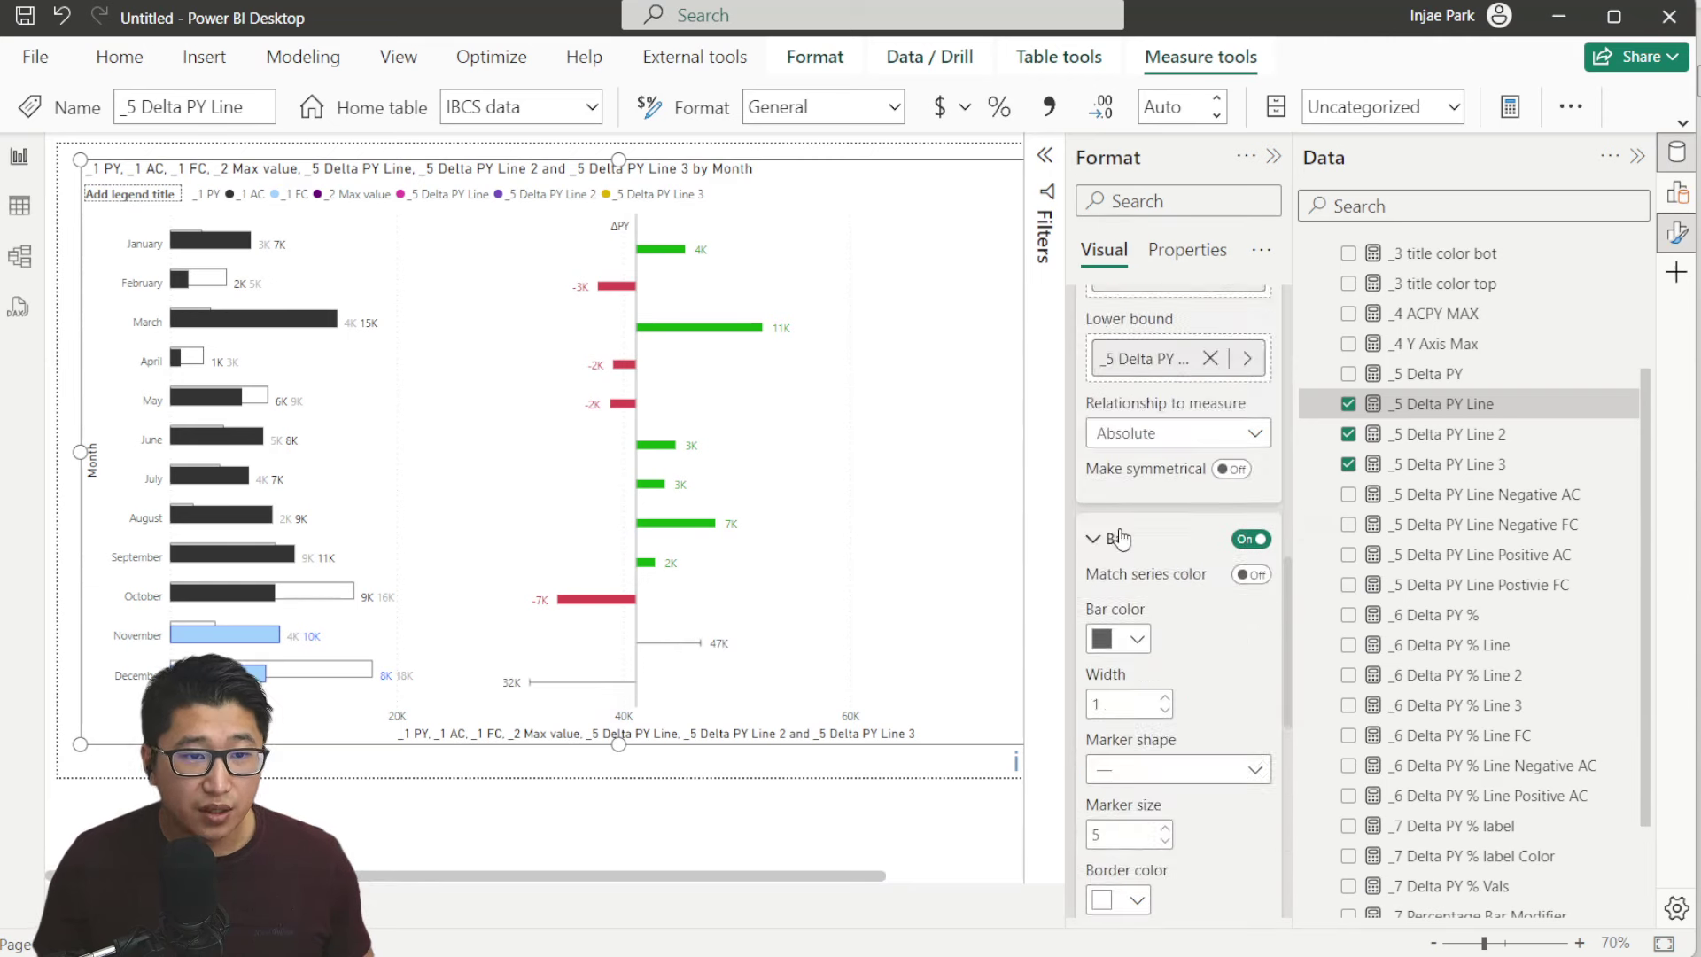
pyautogui.scroll(-4, 1218, 554)
pyautogui.click(1117, 448)
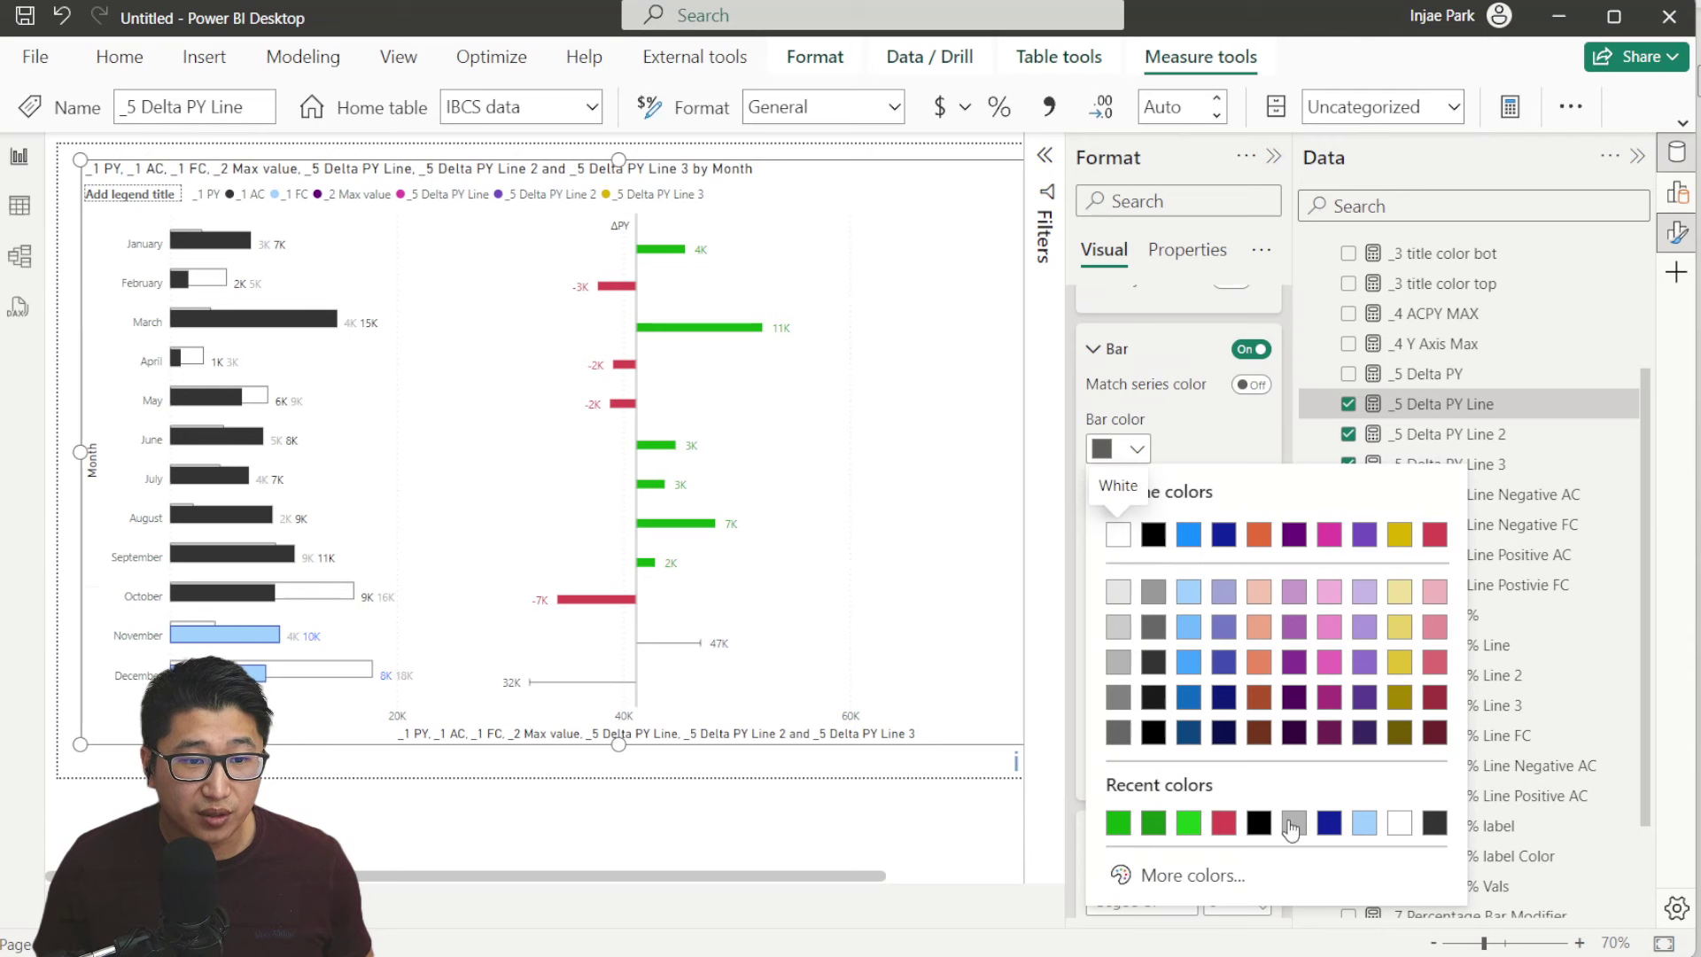
pyautogui.click(1188, 661)
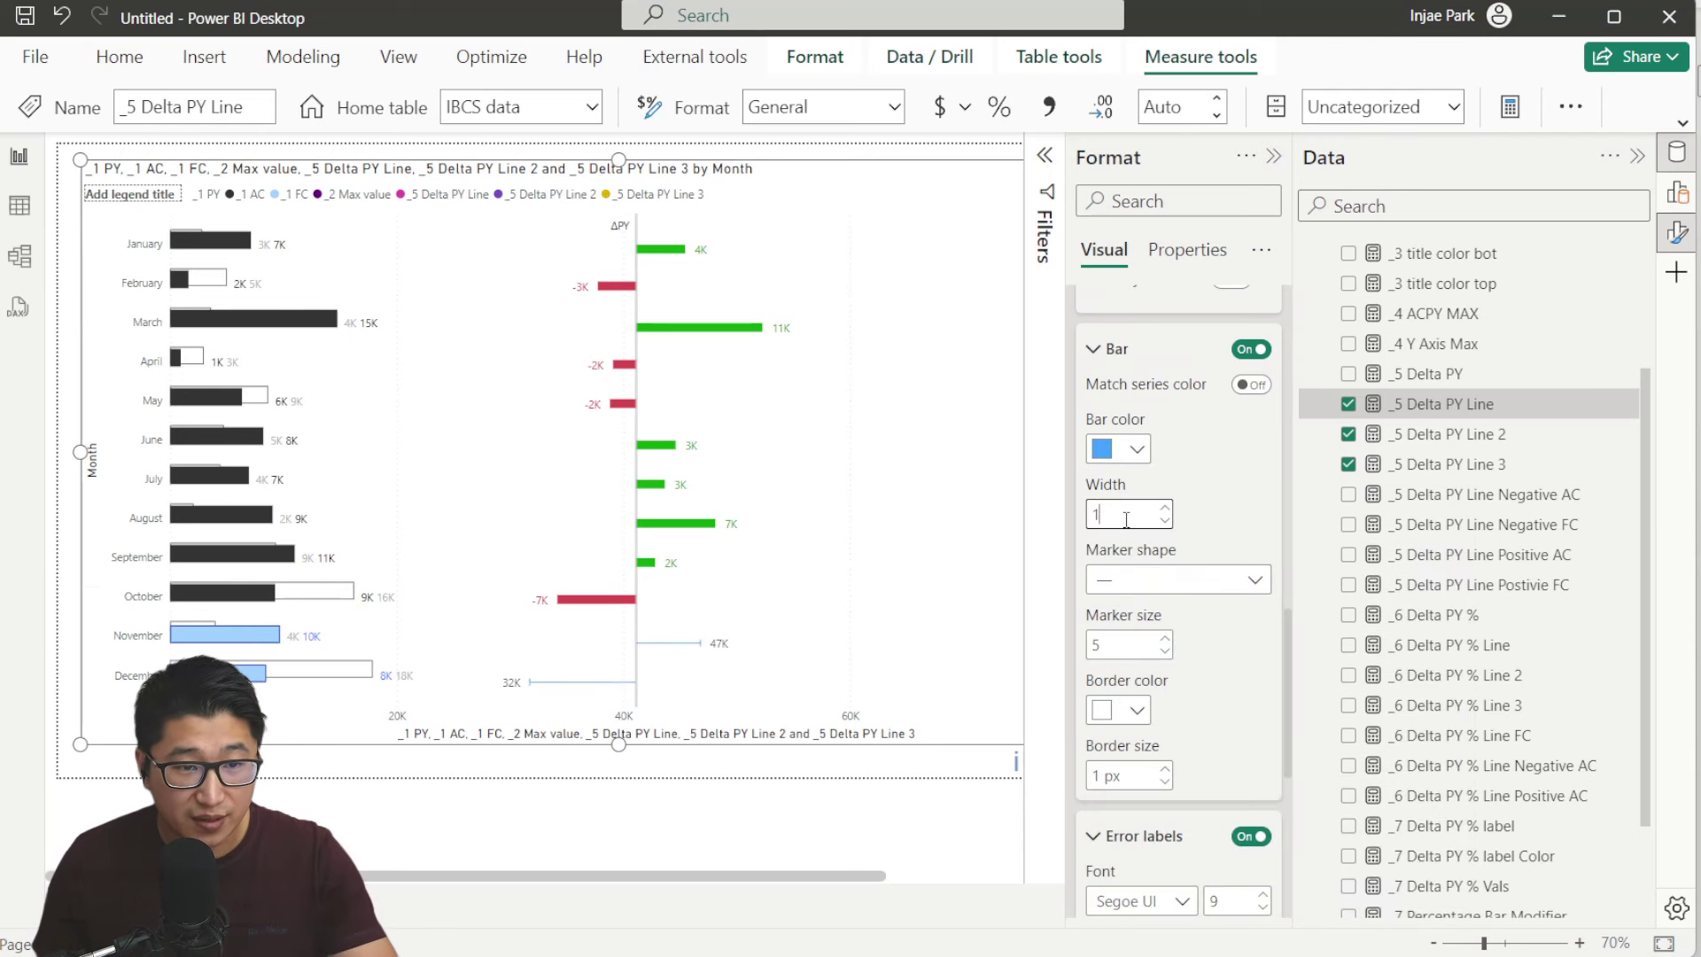
# Set the _5 Delta PY Line 3 error bars to width 10, marker shape None and border size 0 px
pyautogui.click(1151, 580)
pyautogui.click(1157, 855)
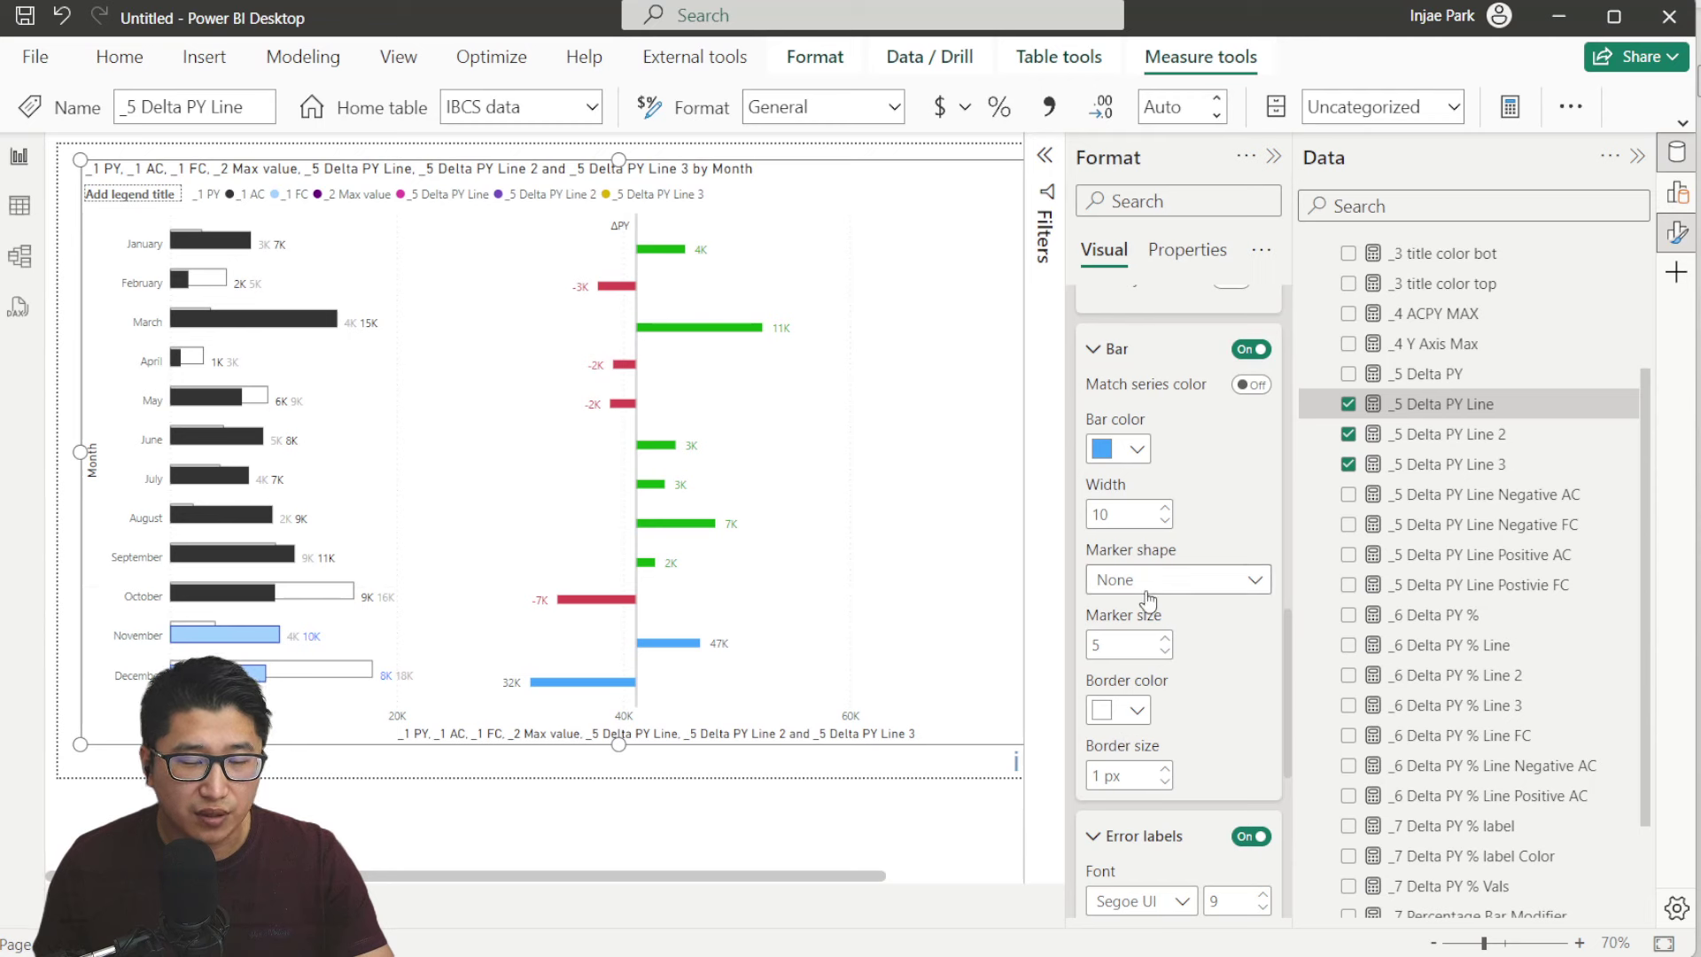
pyautogui.doubleClick(1095, 774)
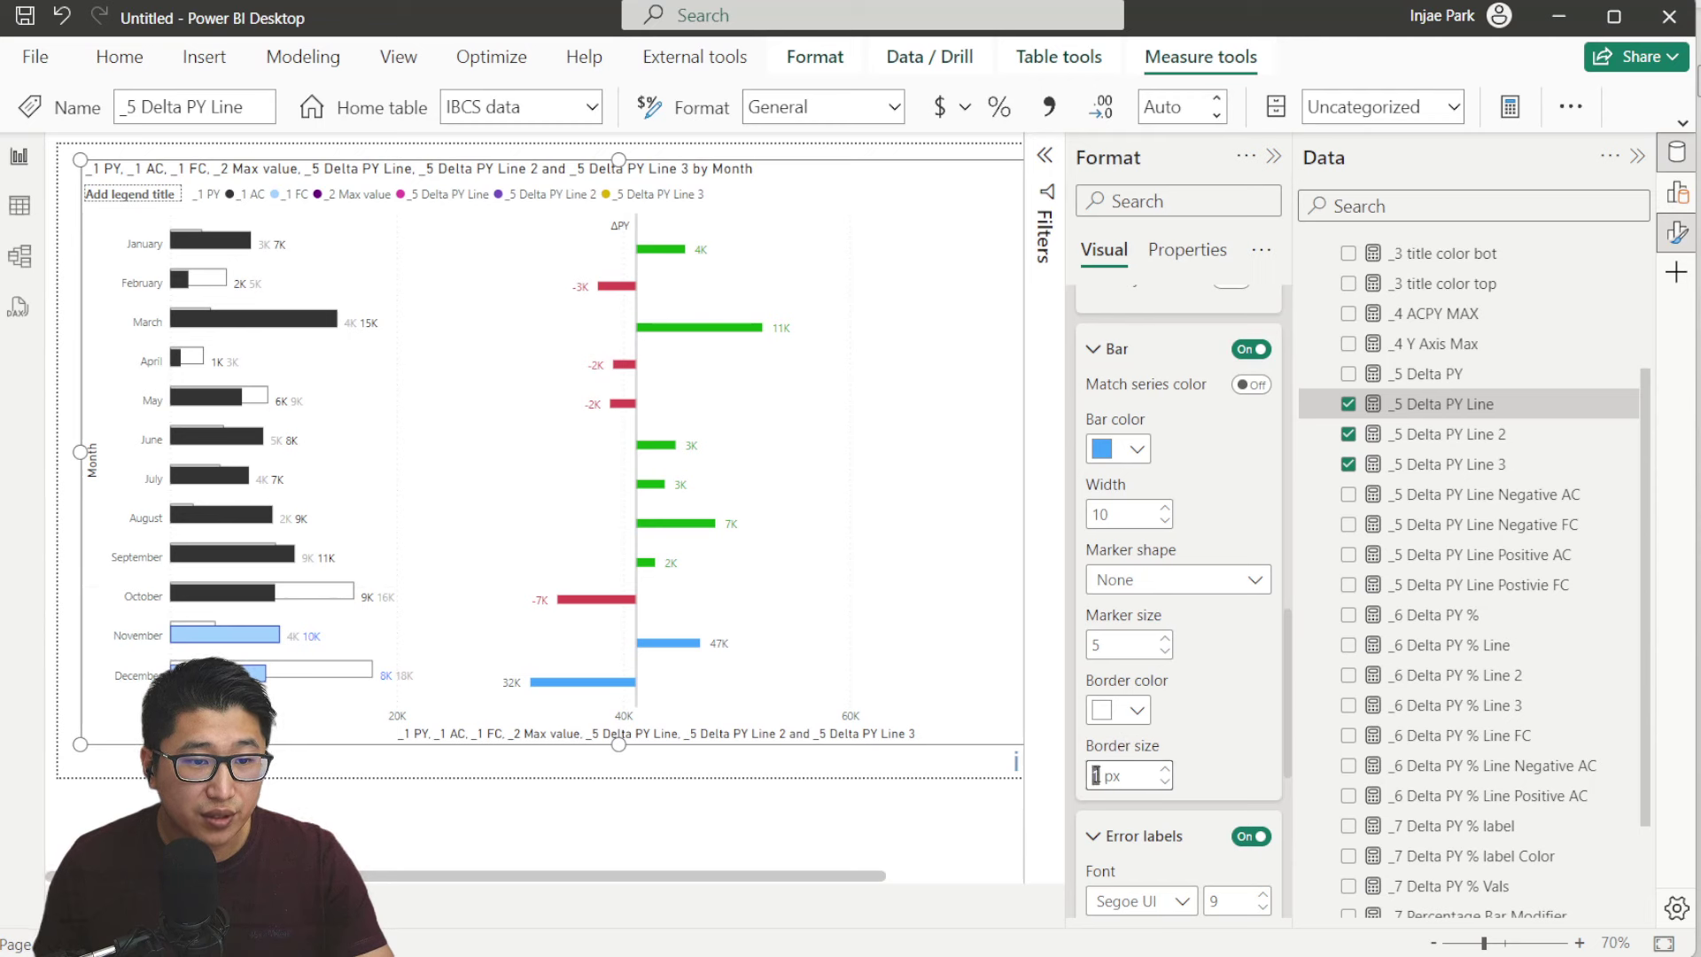
pyautogui.write('0')
# Color the _5 Delta PY Line 3 error labels the same blue as their bars
pyautogui.scroll(-3, 1214, 673)
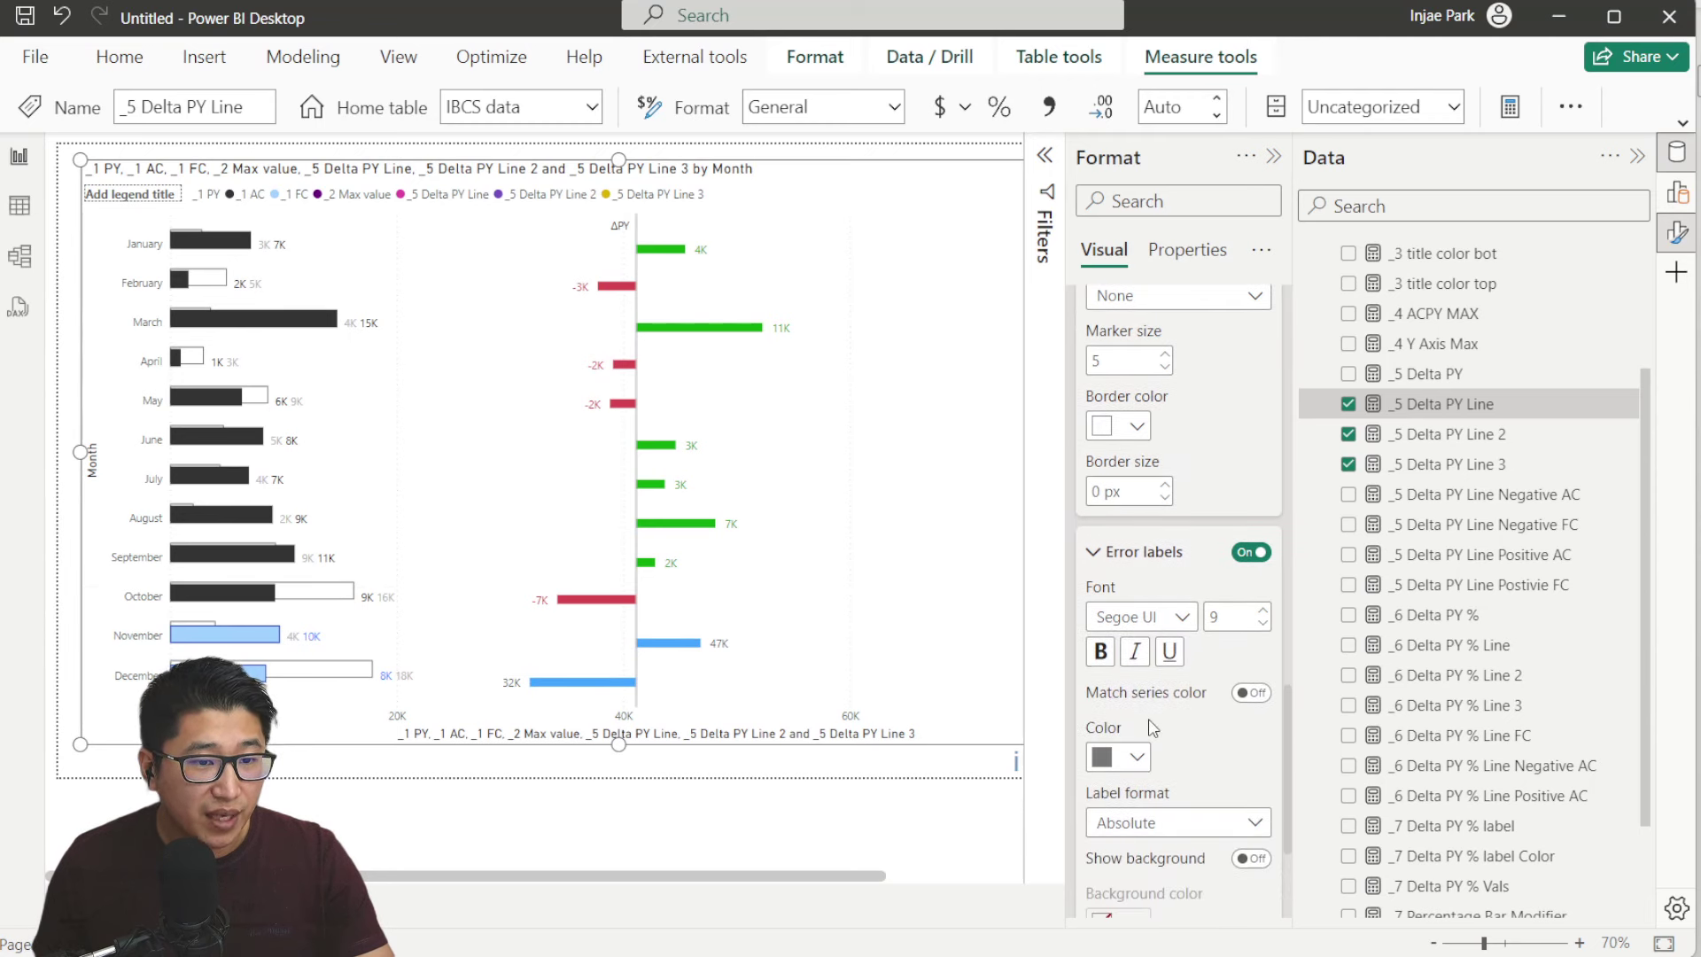
pyautogui.click(1136, 758)
pyautogui.click(1120, 649)
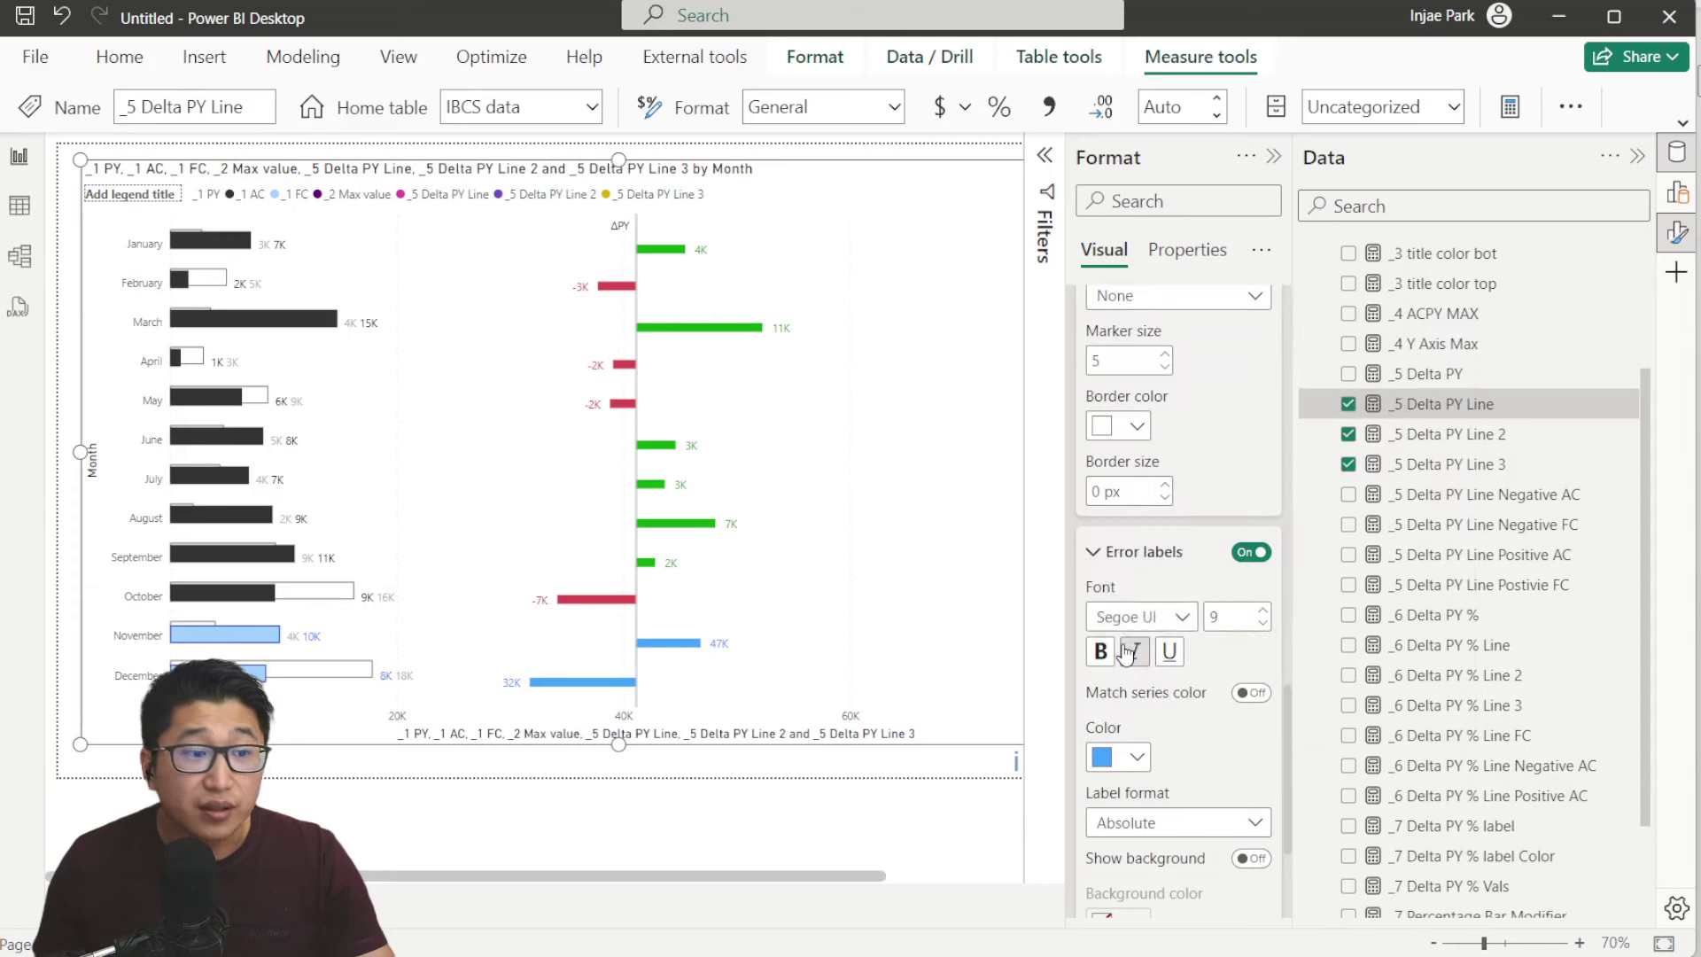
# Examine the finished example's ΔPY% section and the formulas of the _6 Delta PY % and _6 Delta PY % Line measures
pyautogui.hscroll(3, 660, 917)
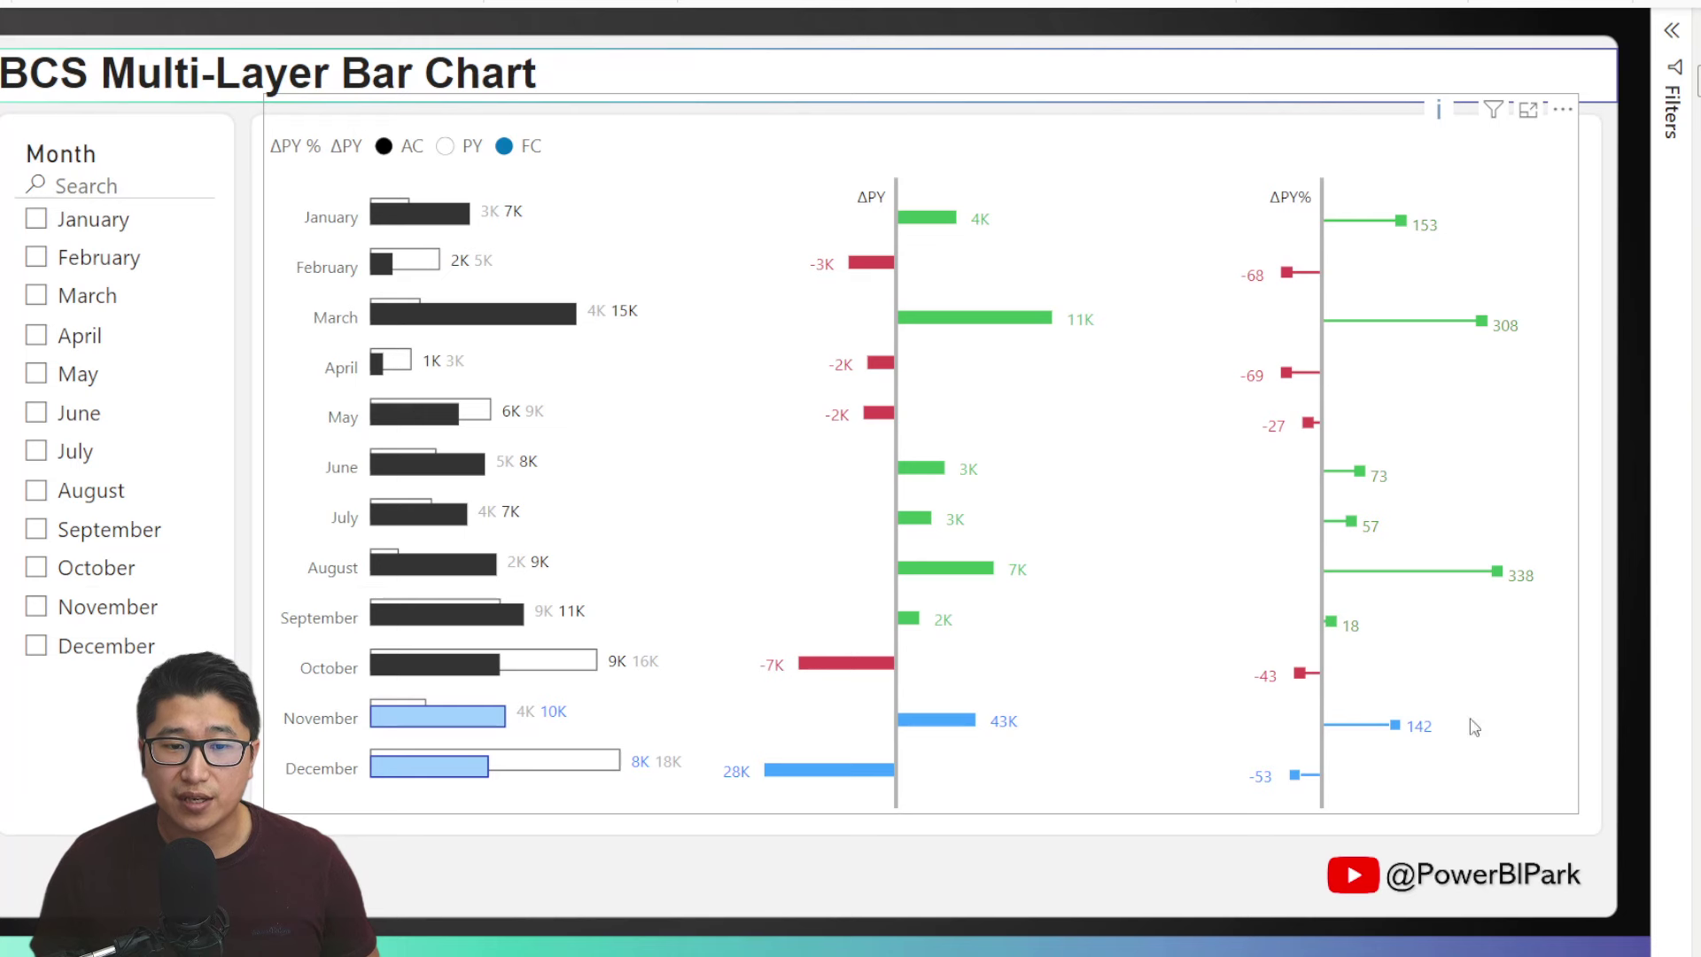
pyautogui.moveTo(1485, 333)
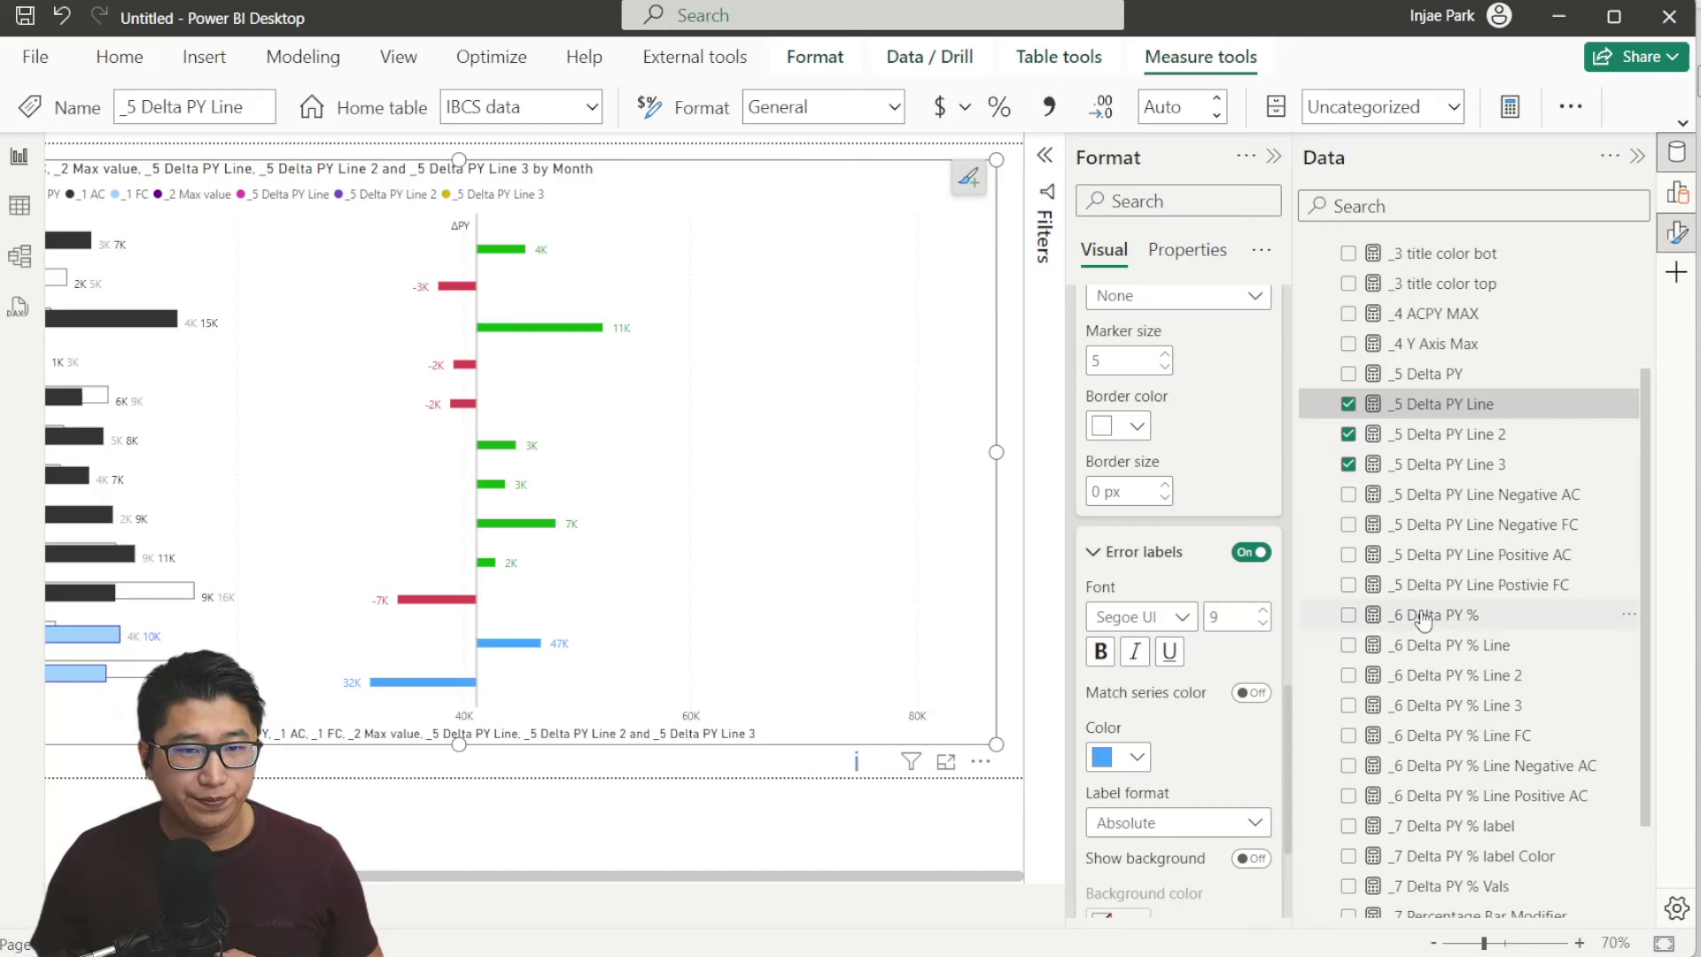
pyautogui.click(1502, 620)
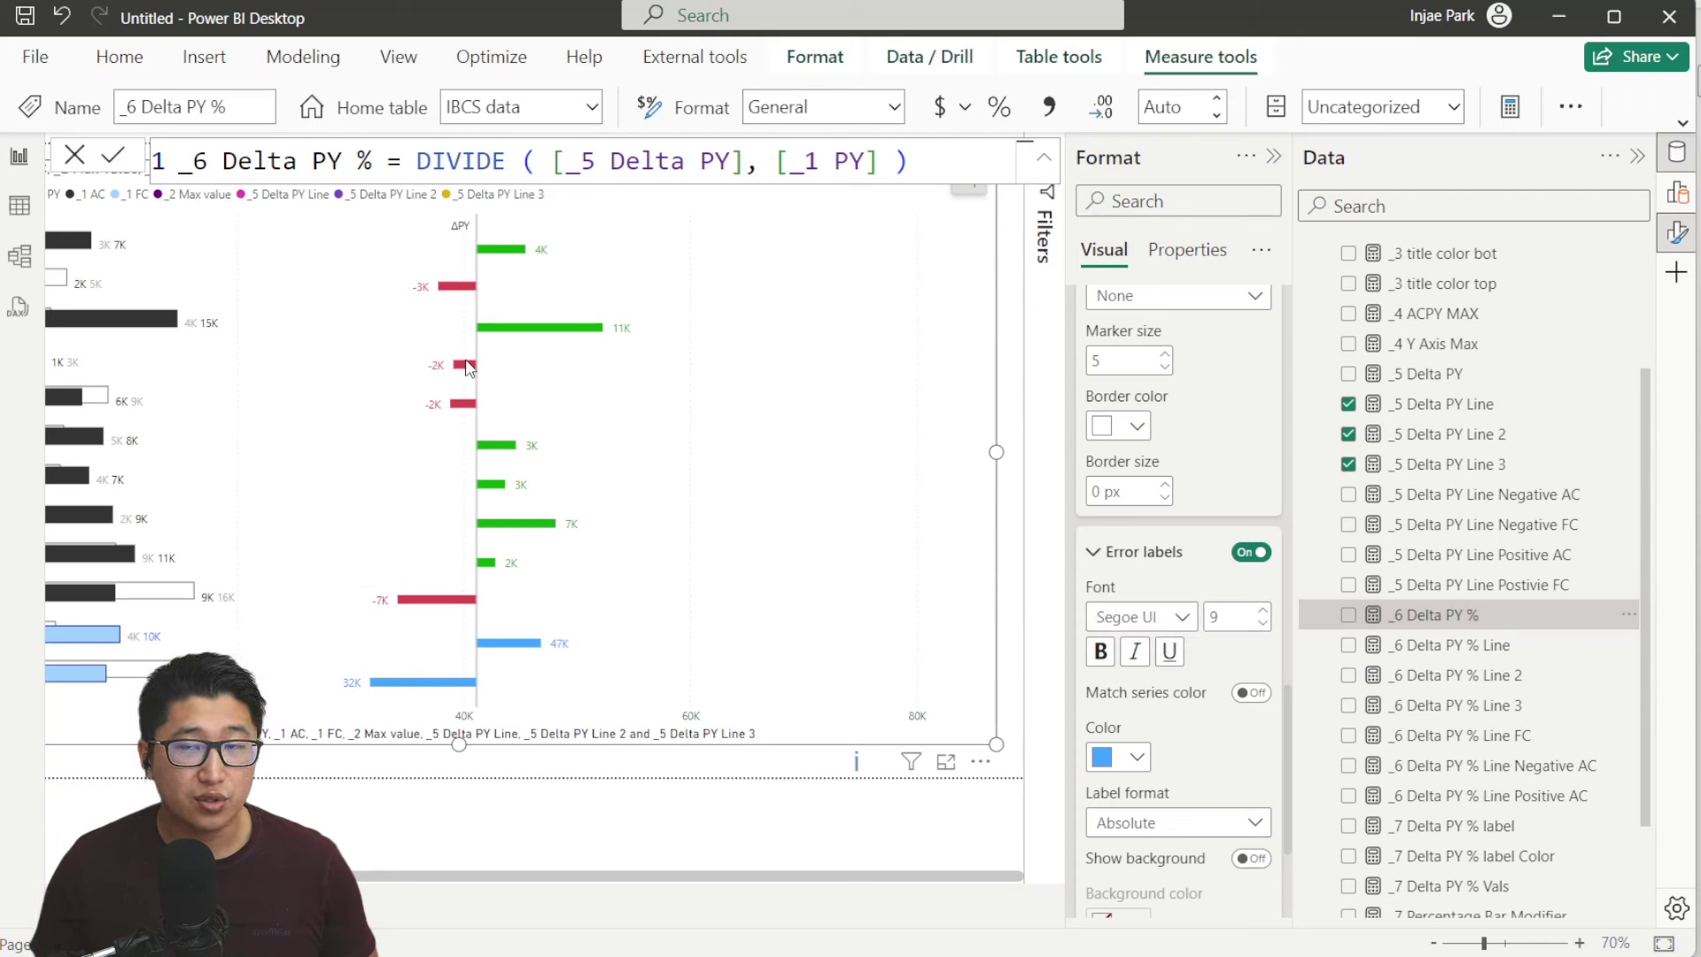
pyautogui.moveTo(470, 367)
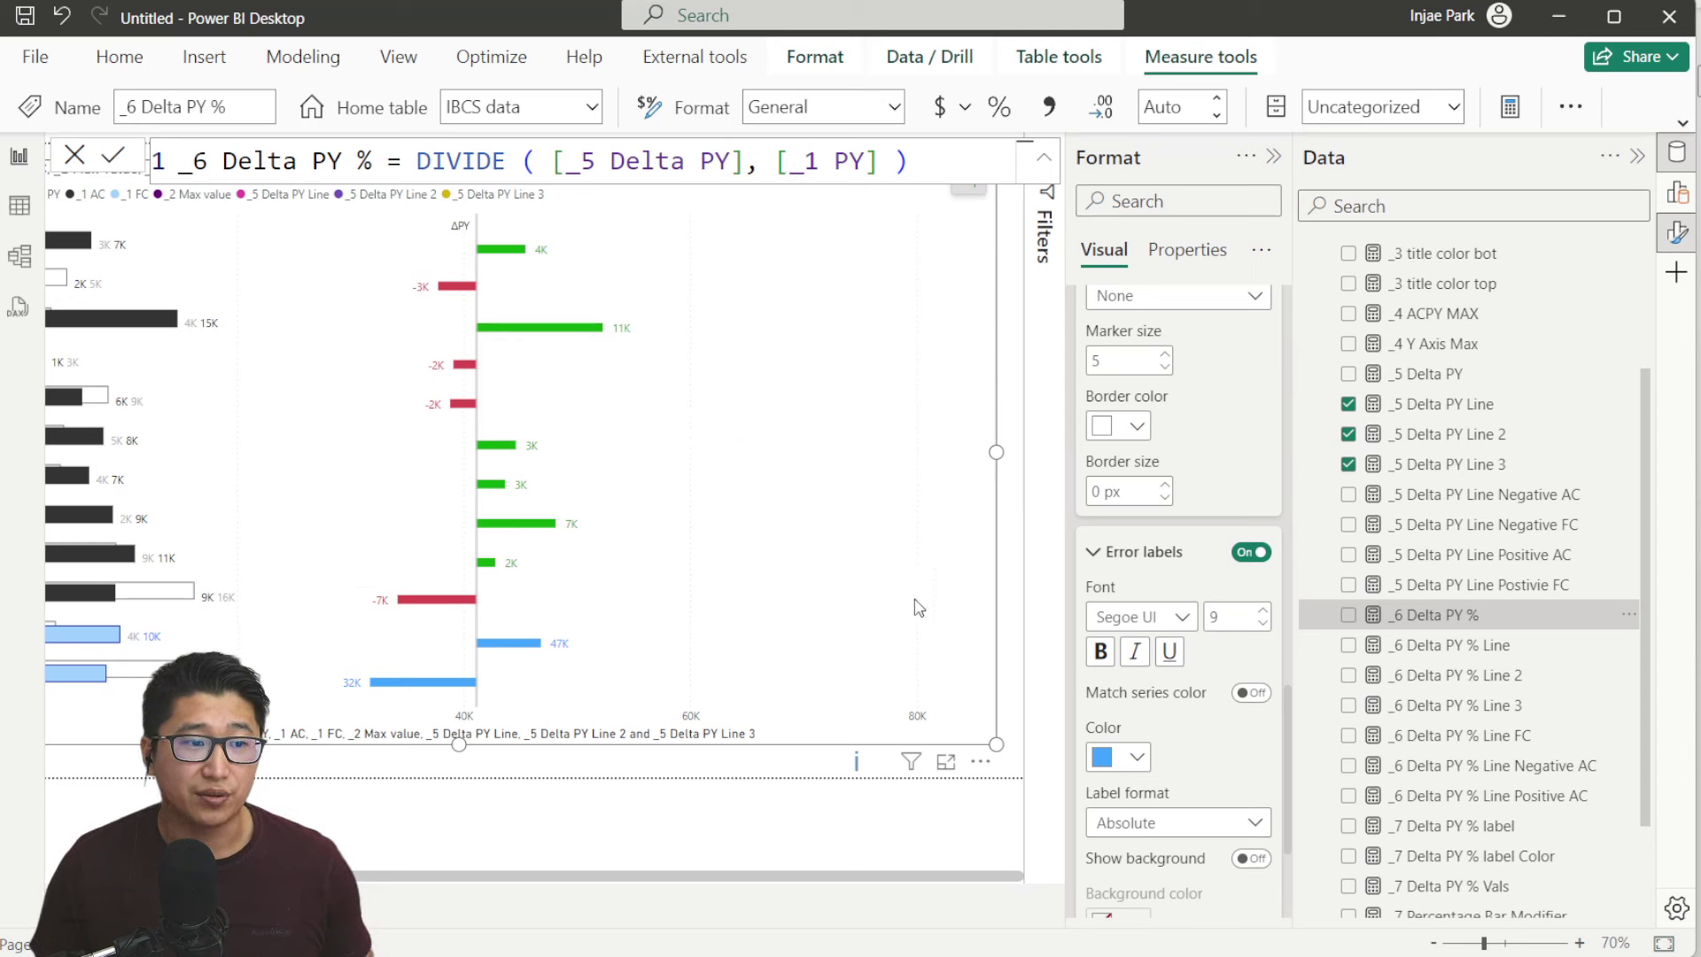
pyautogui.scroll(-2, 917, 608)
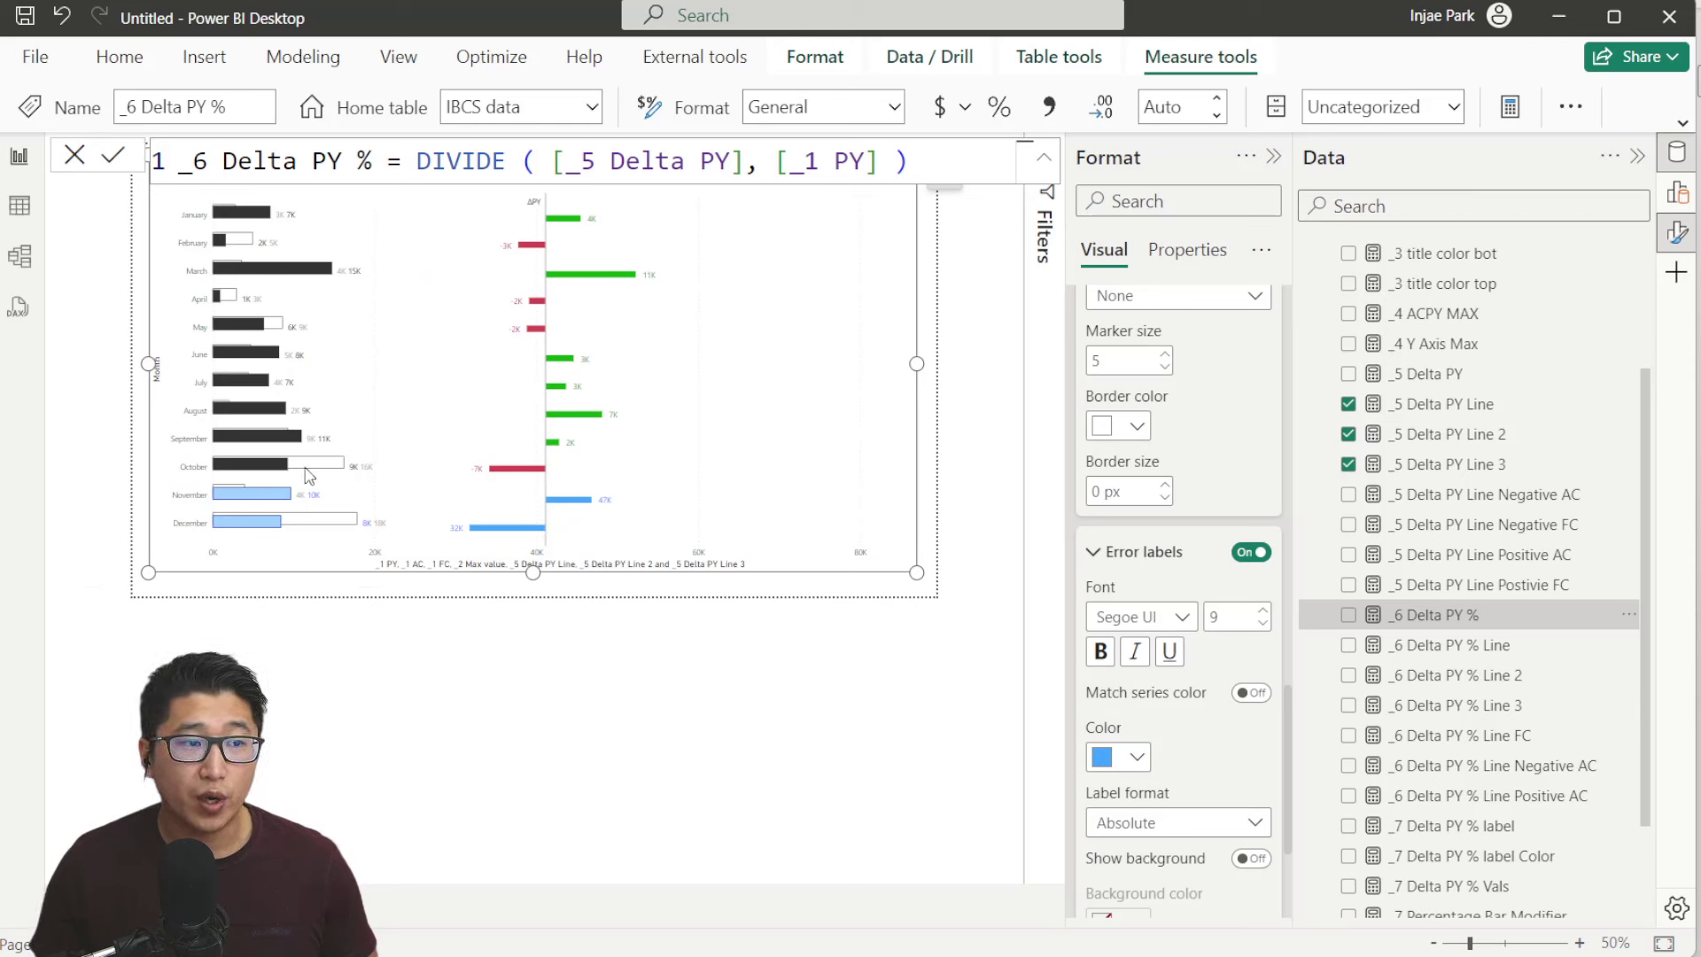
pyautogui.moveTo(242, 382)
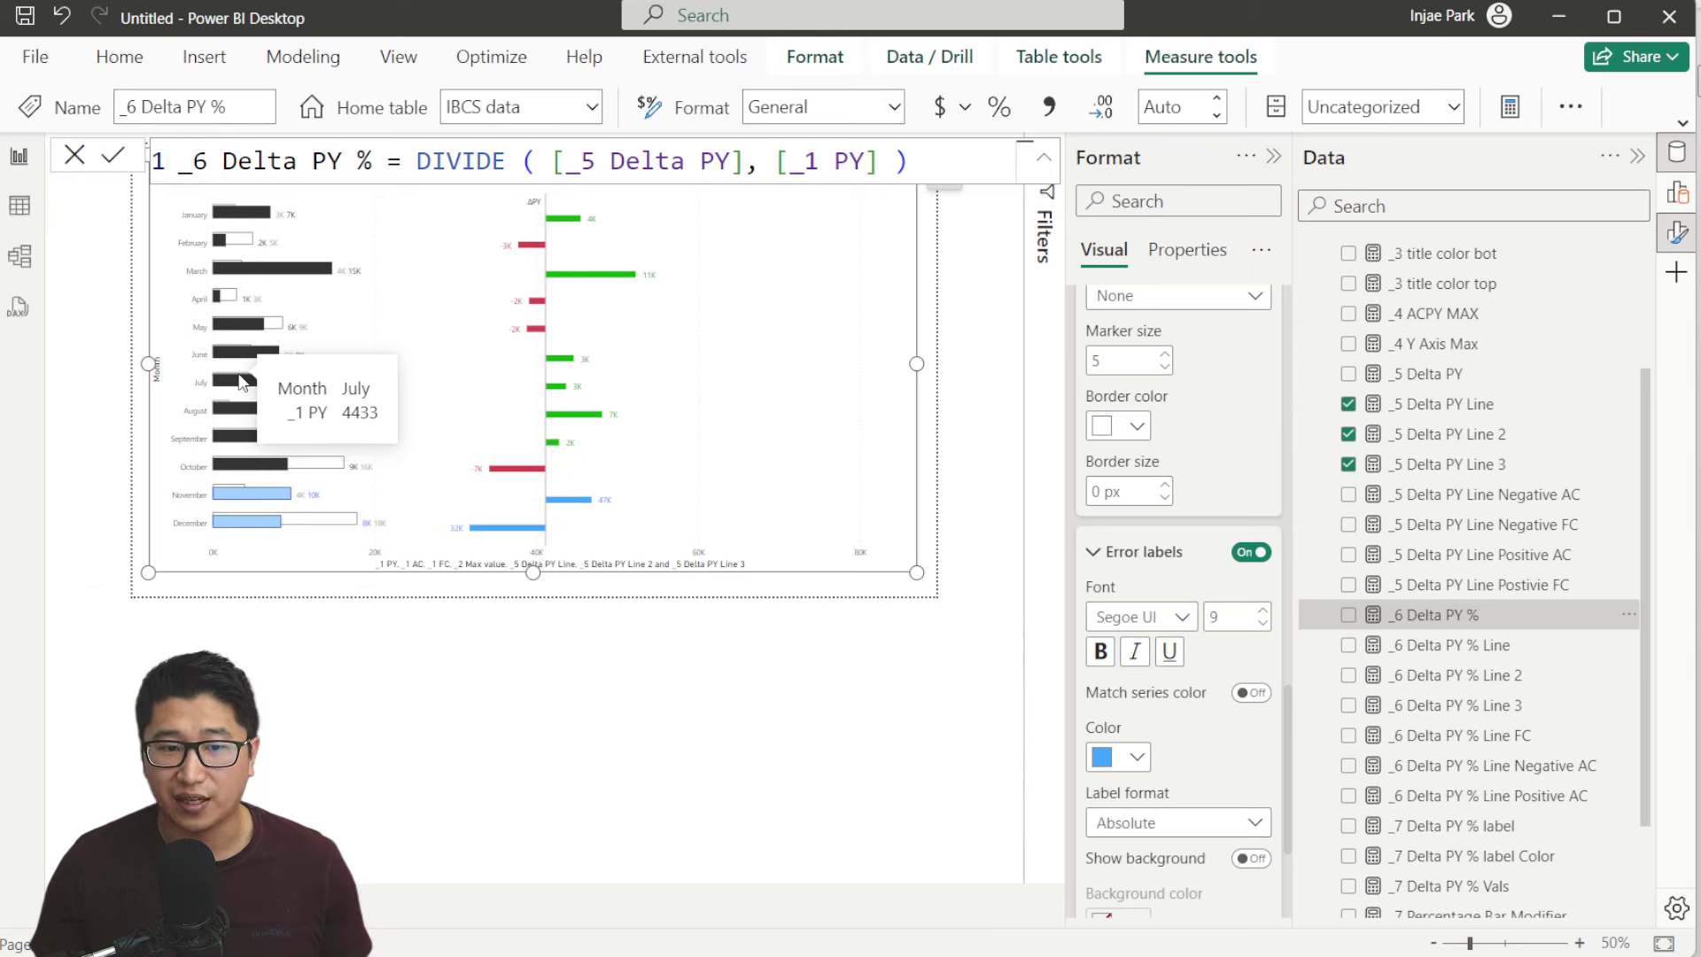
pyautogui.click(1497, 646)
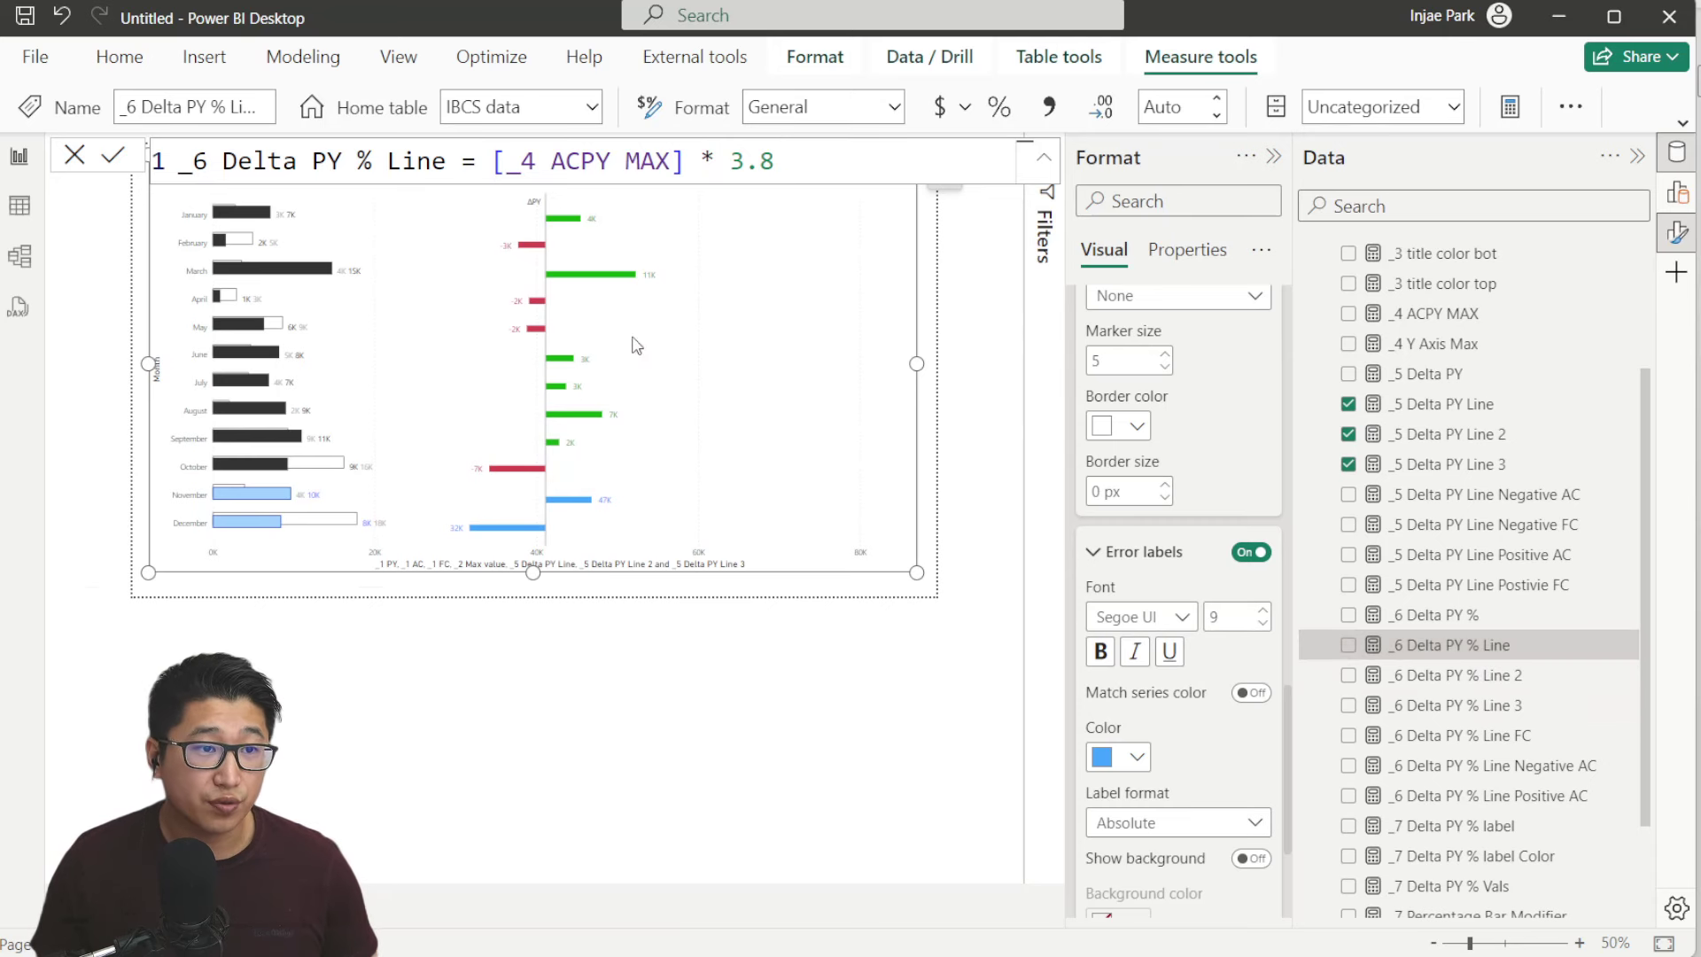
pyautogui.click(754, 165)
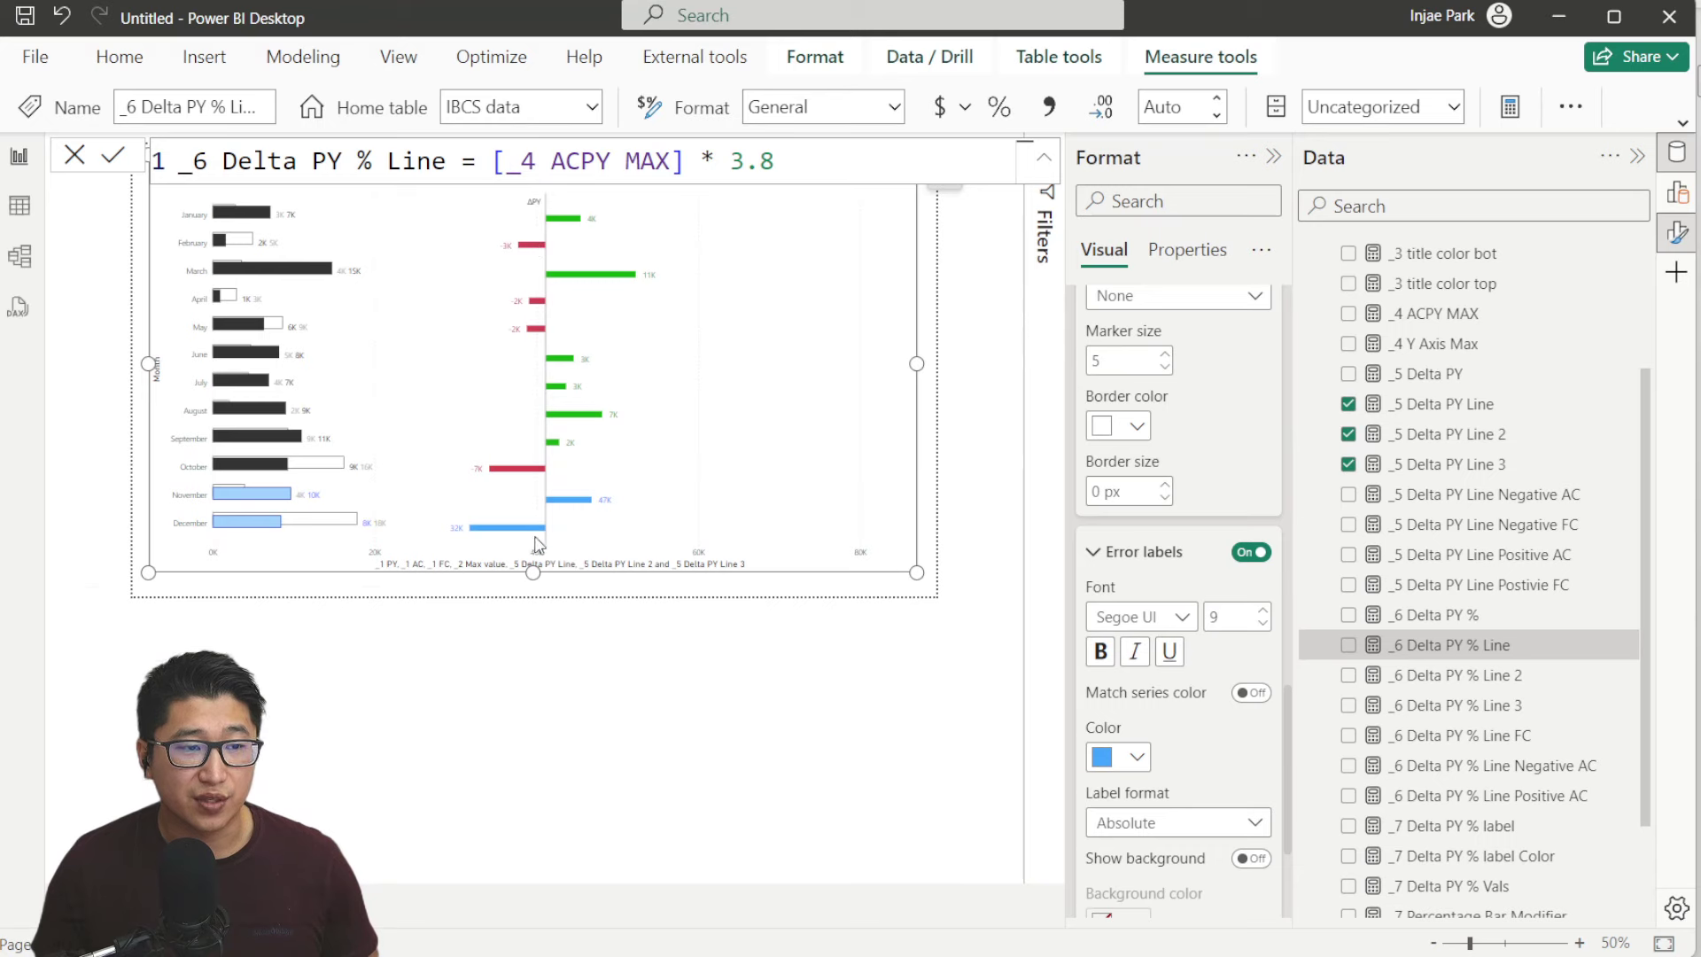
# Add the measures _6 Delta PY % Line, _6 Delta PY % Line 2 and _6 Delta PY % Line 3 to the chart's X-axis
pyautogui.click(1677, 192)
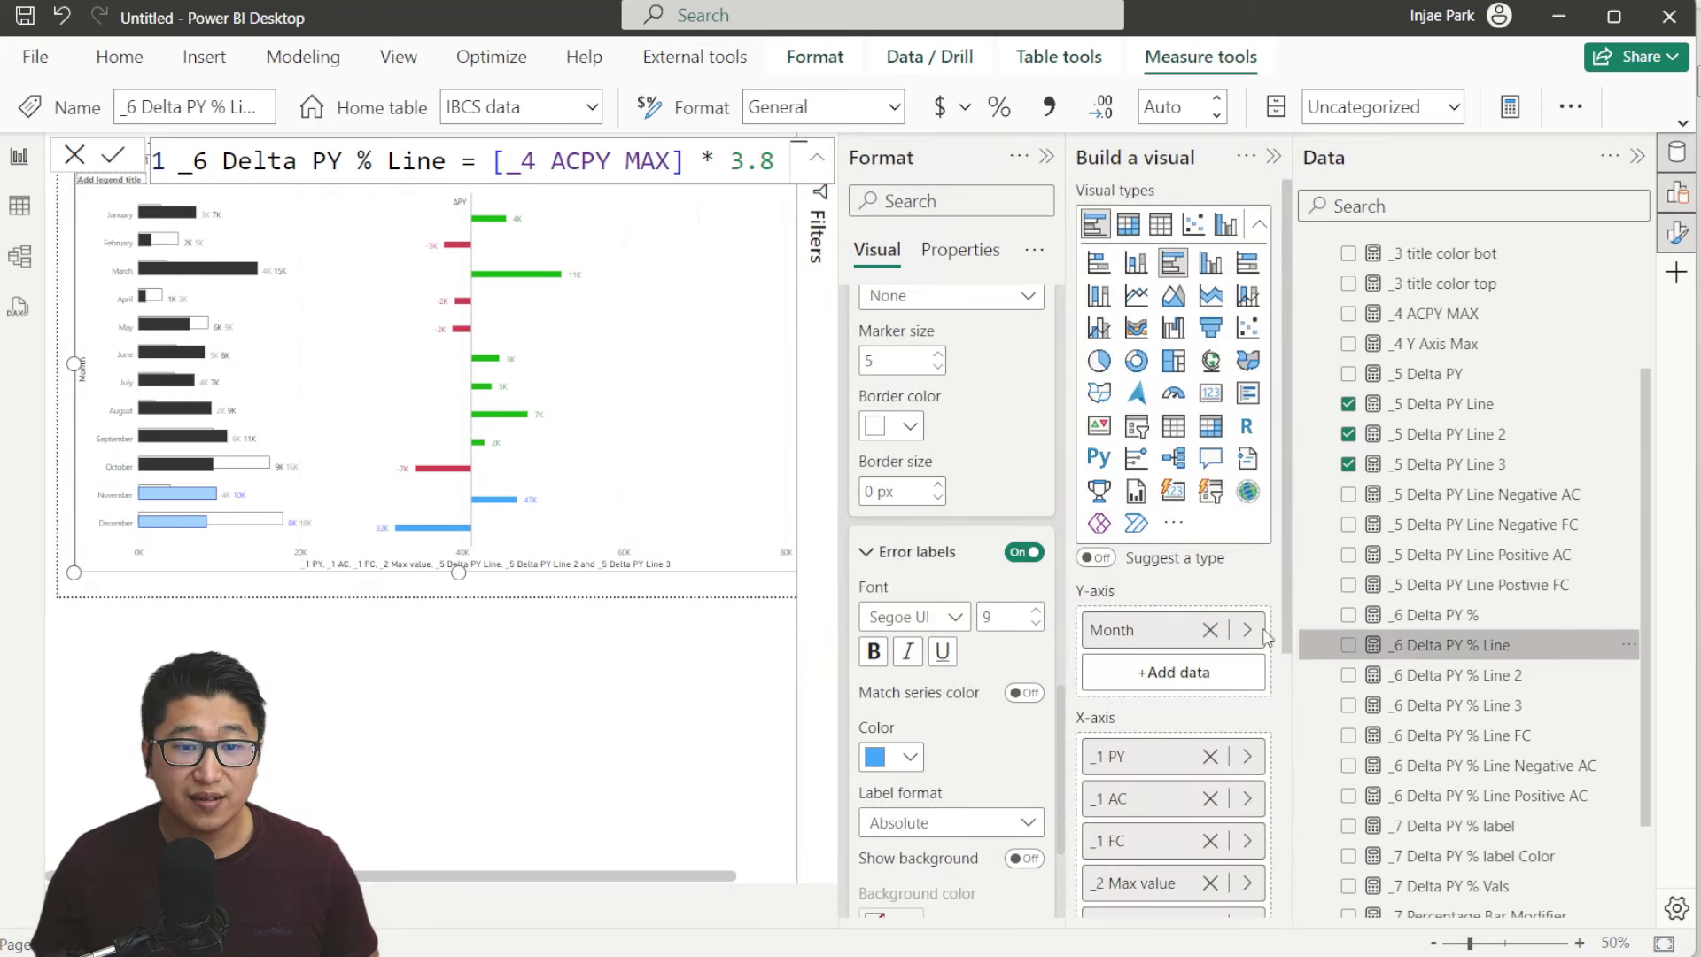
pyautogui.scroll(-5, 1180, 611)
pyautogui.moveTo(1179, 611); pyautogui.dragTo(1208, 645)
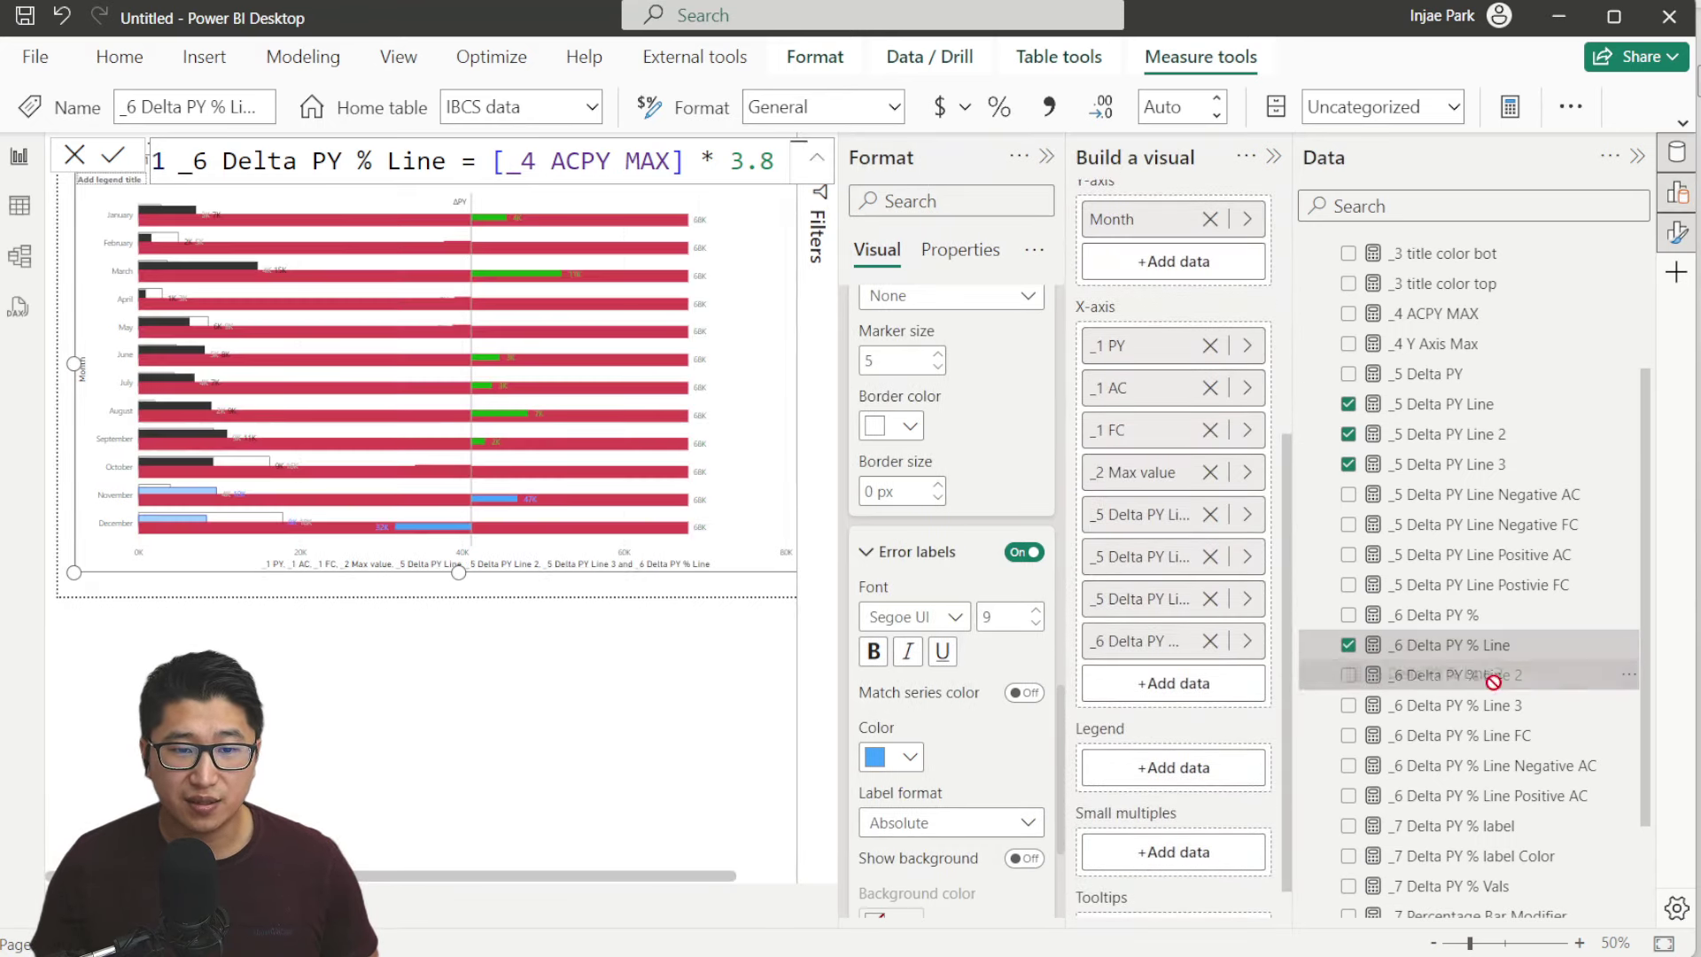
pyautogui.moveTo(1382, 675); pyautogui.dragTo(1187, 700)
pyautogui.moveTo(1452, 705); pyautogui.dragTo(1178, 722)
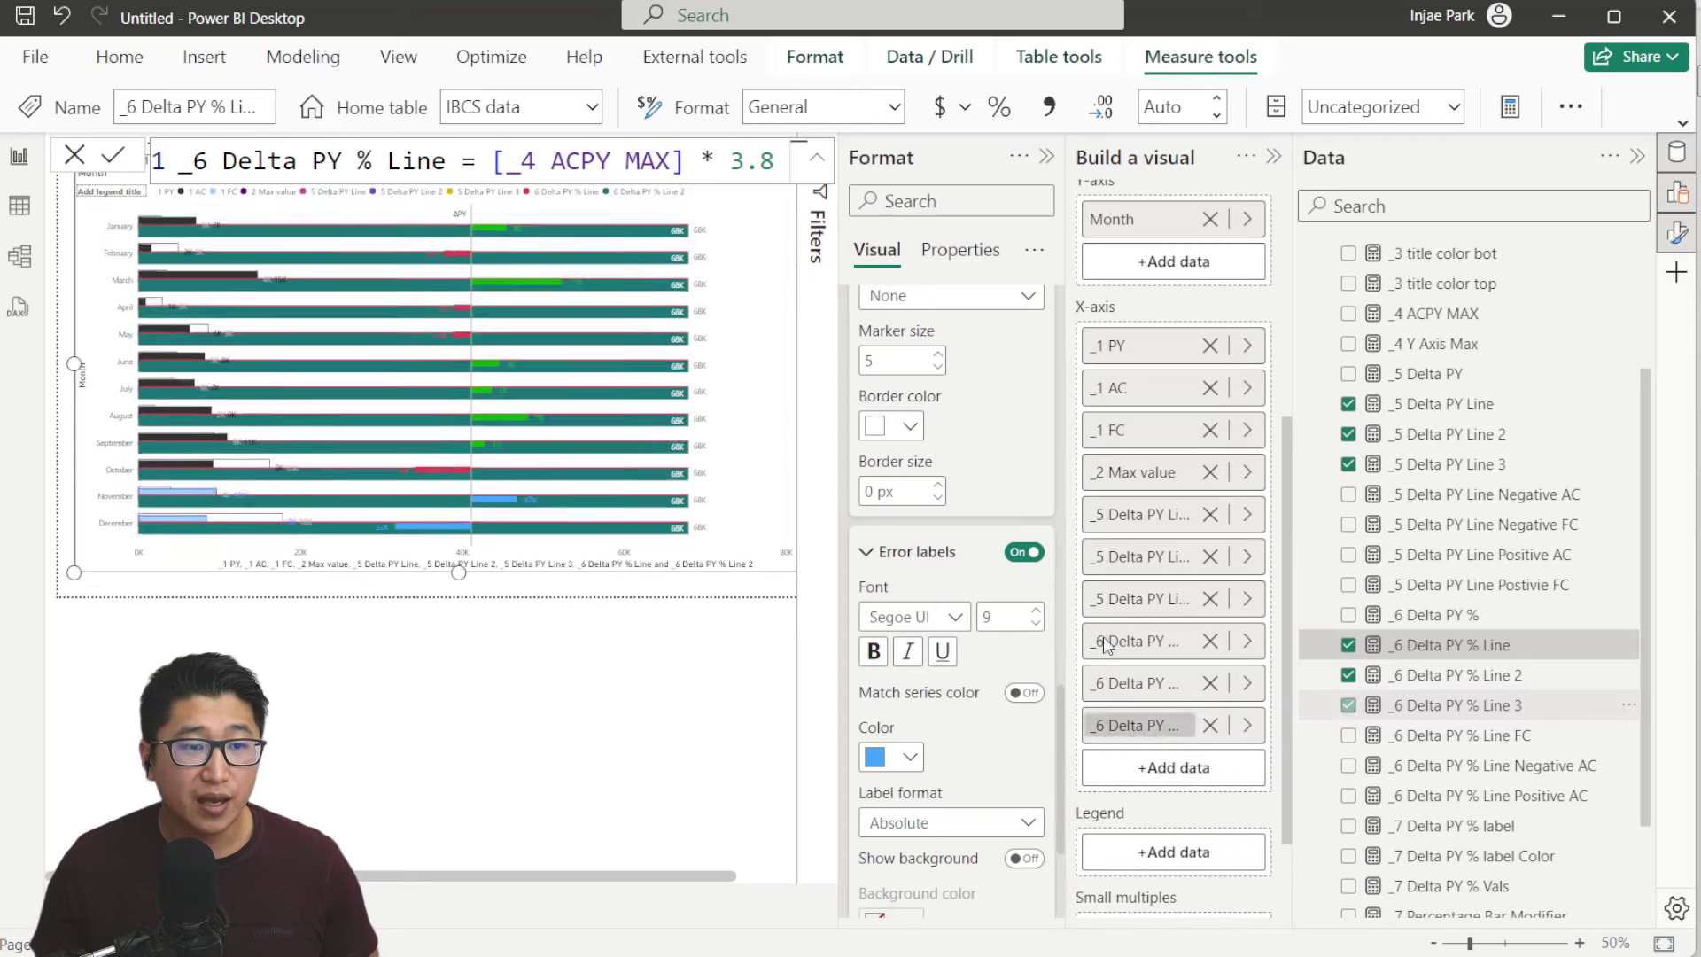
# Close the error bar settings and open the chart's reference line settings
pyautogui.scroll(7, 948, 649)
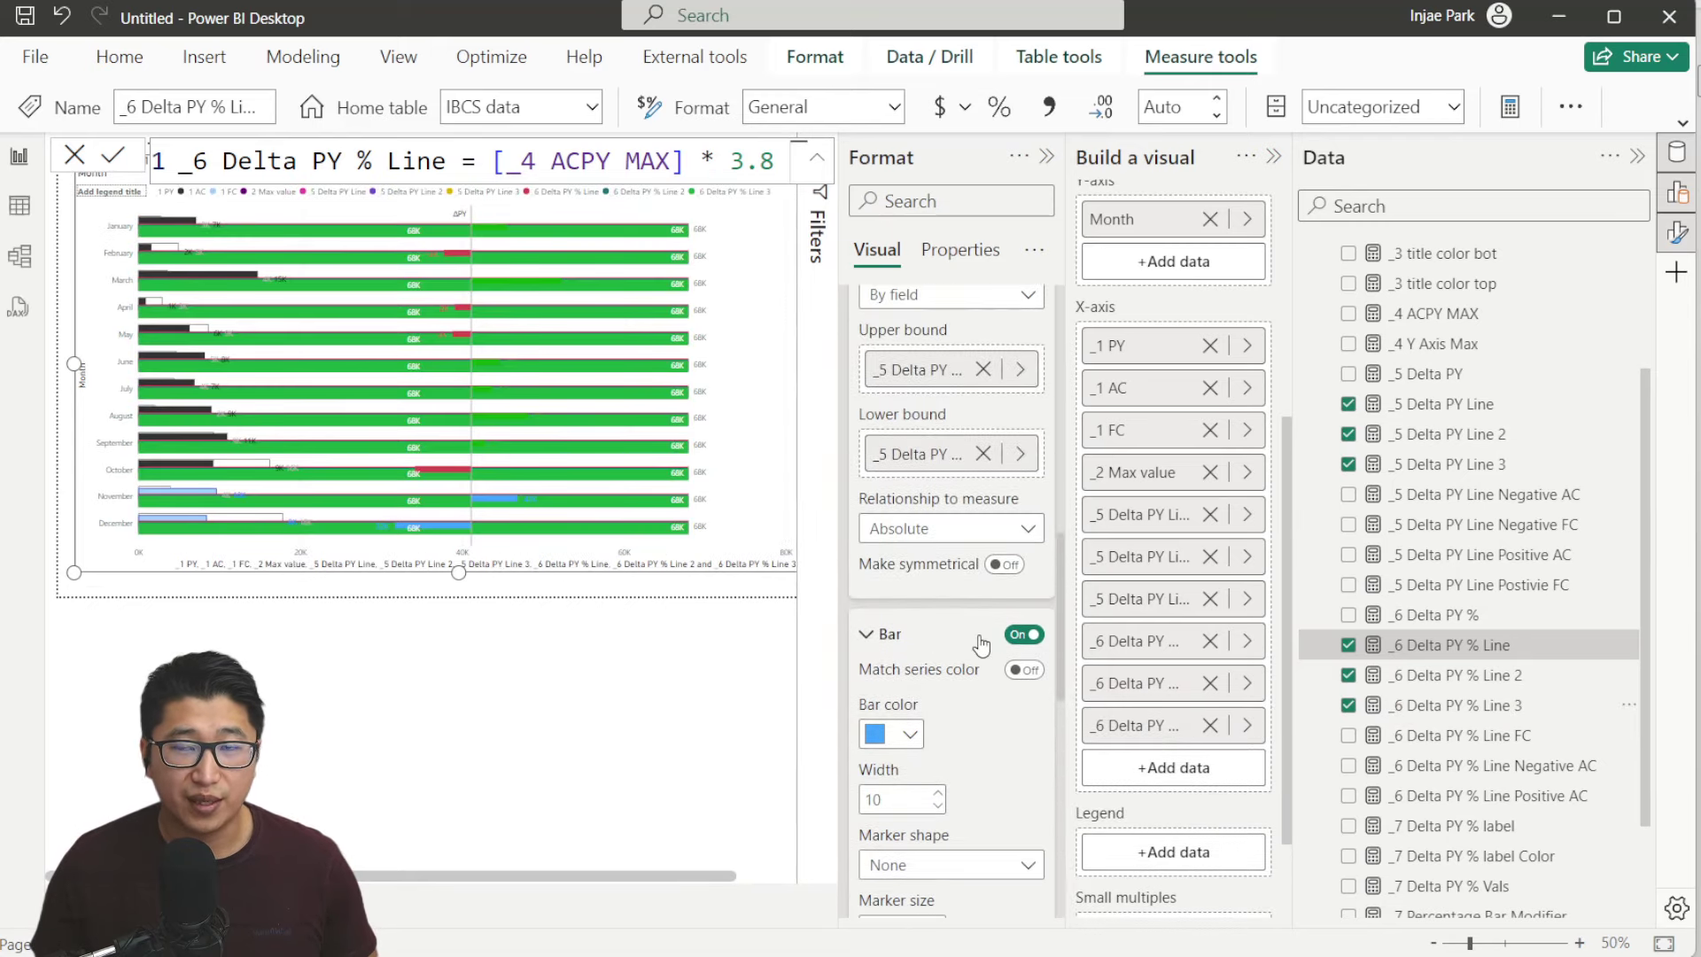
pyautogui.scroll(5, 981, 644)
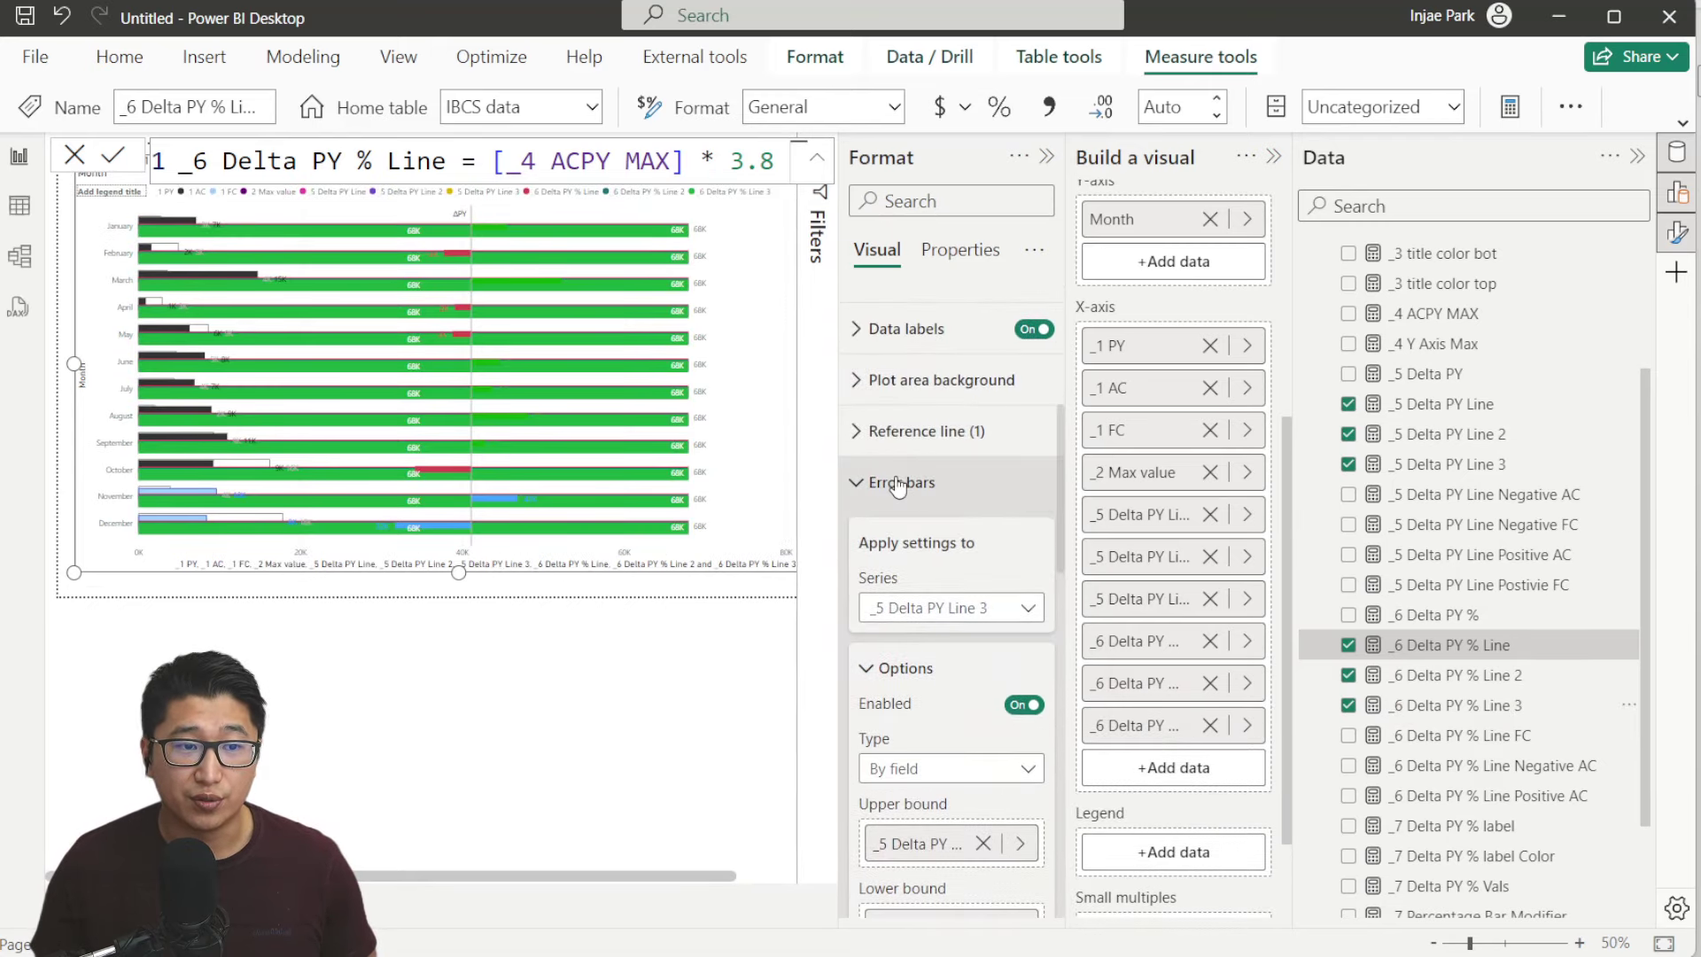
pyautogui.click(898, 484)
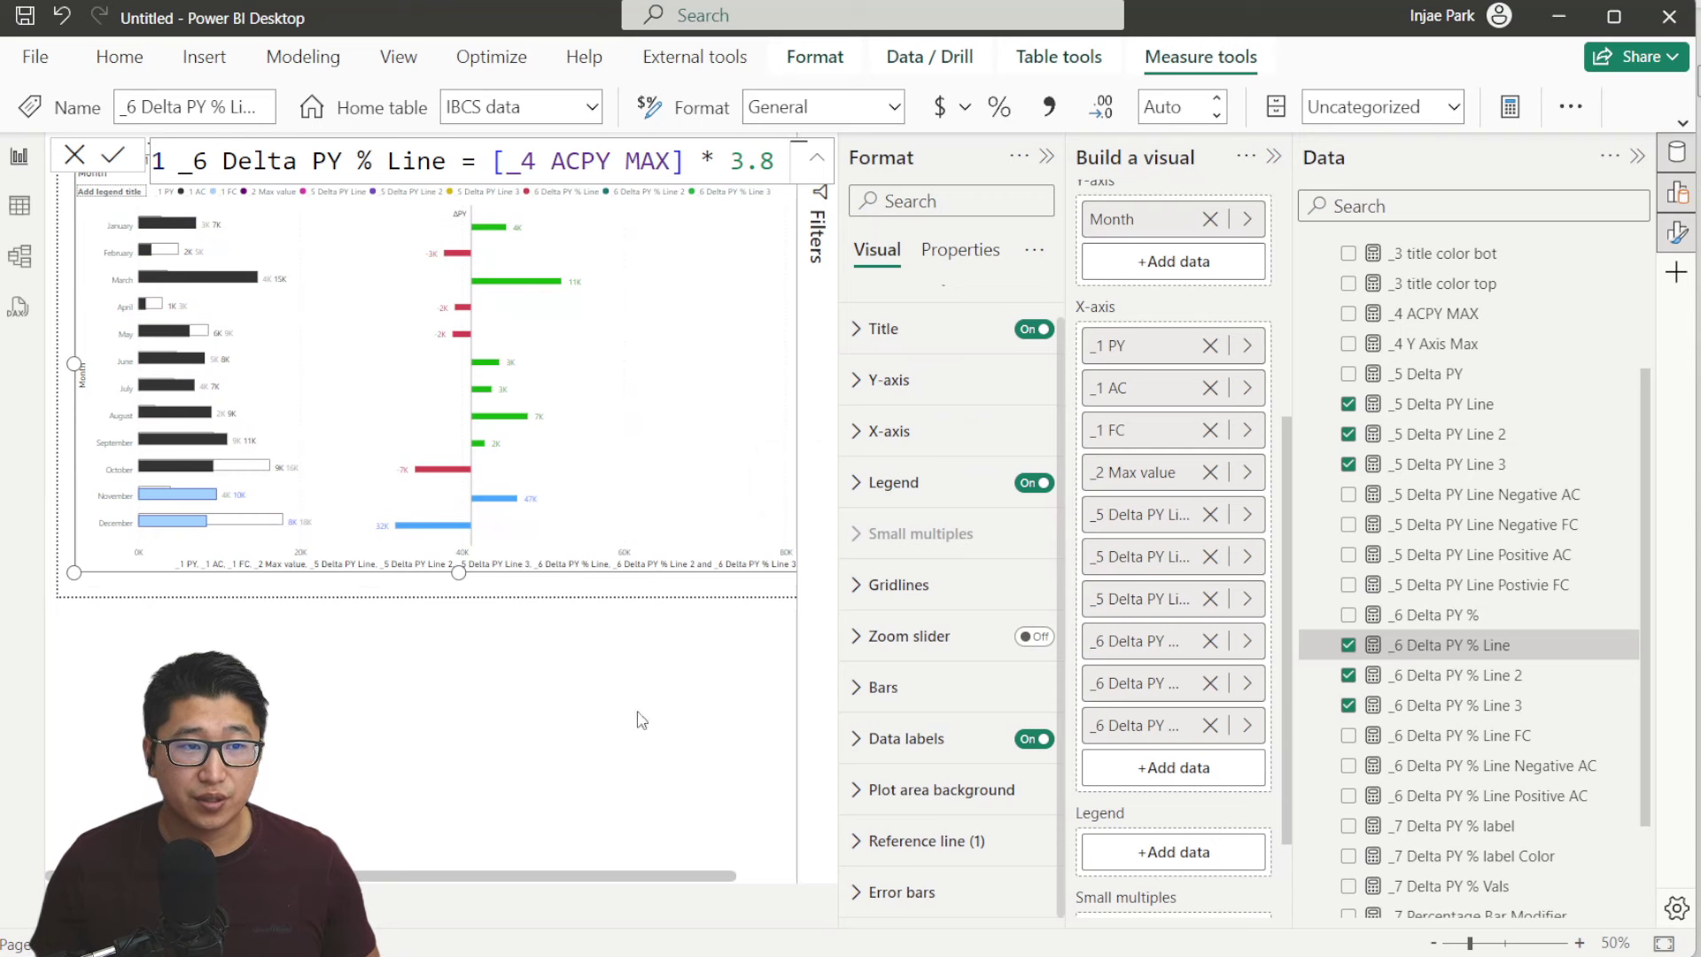
pyautogui.click(701, 863)
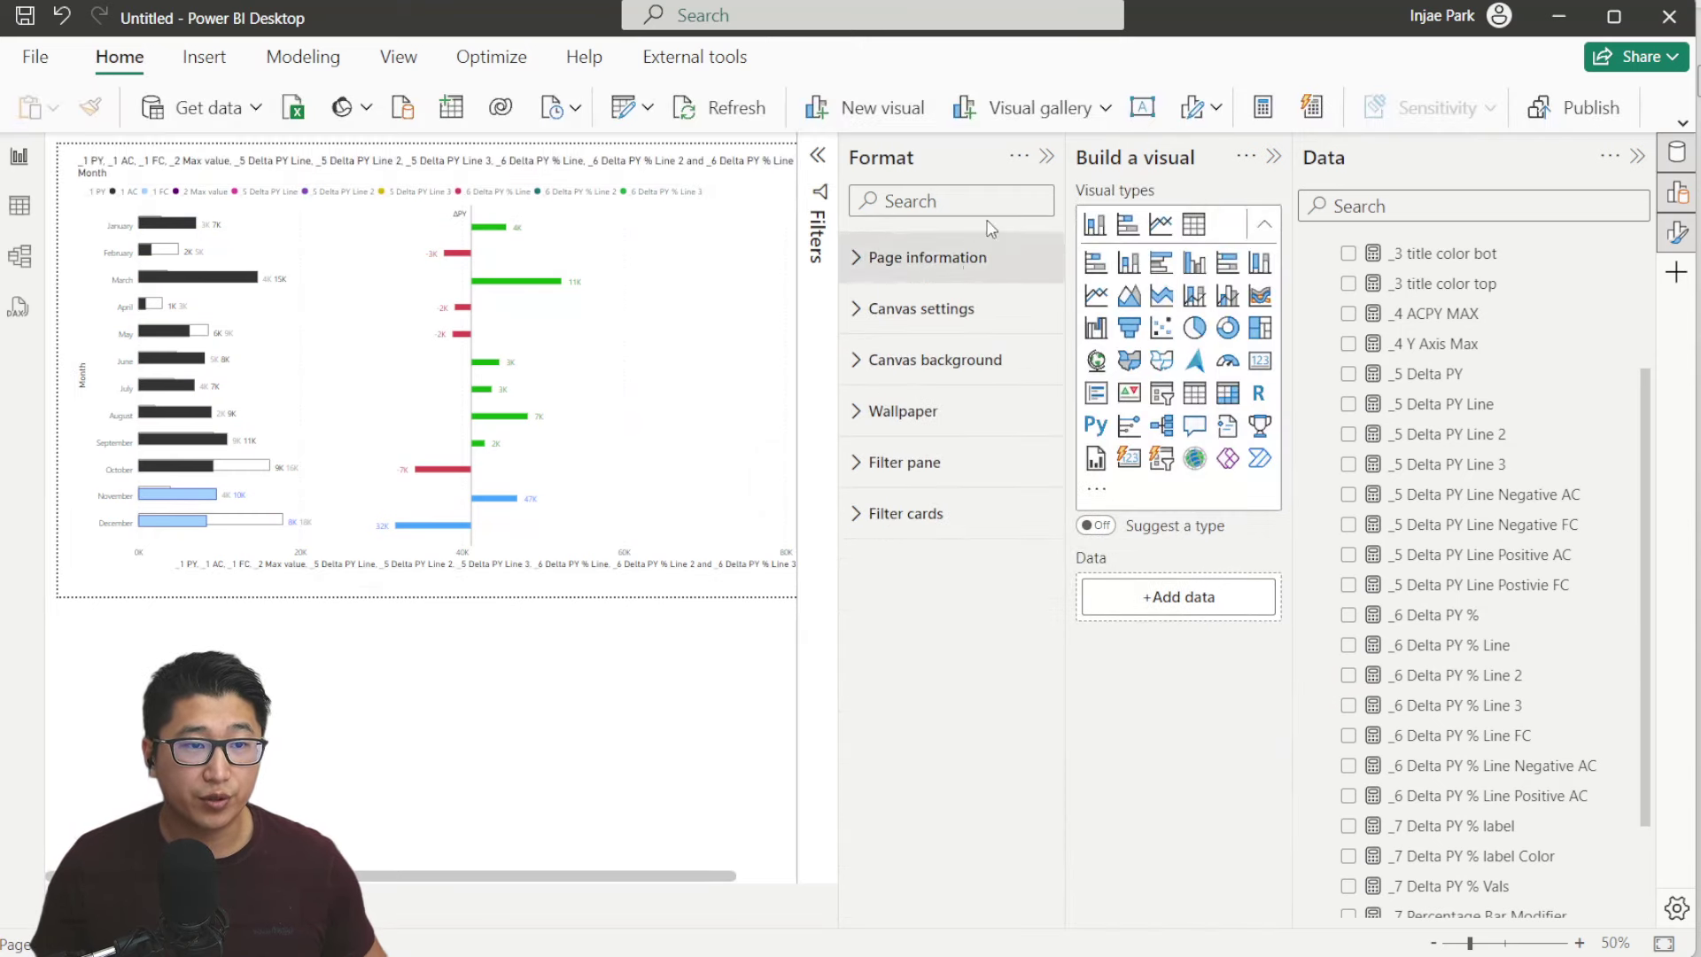
pyautogui.click(733, 449)
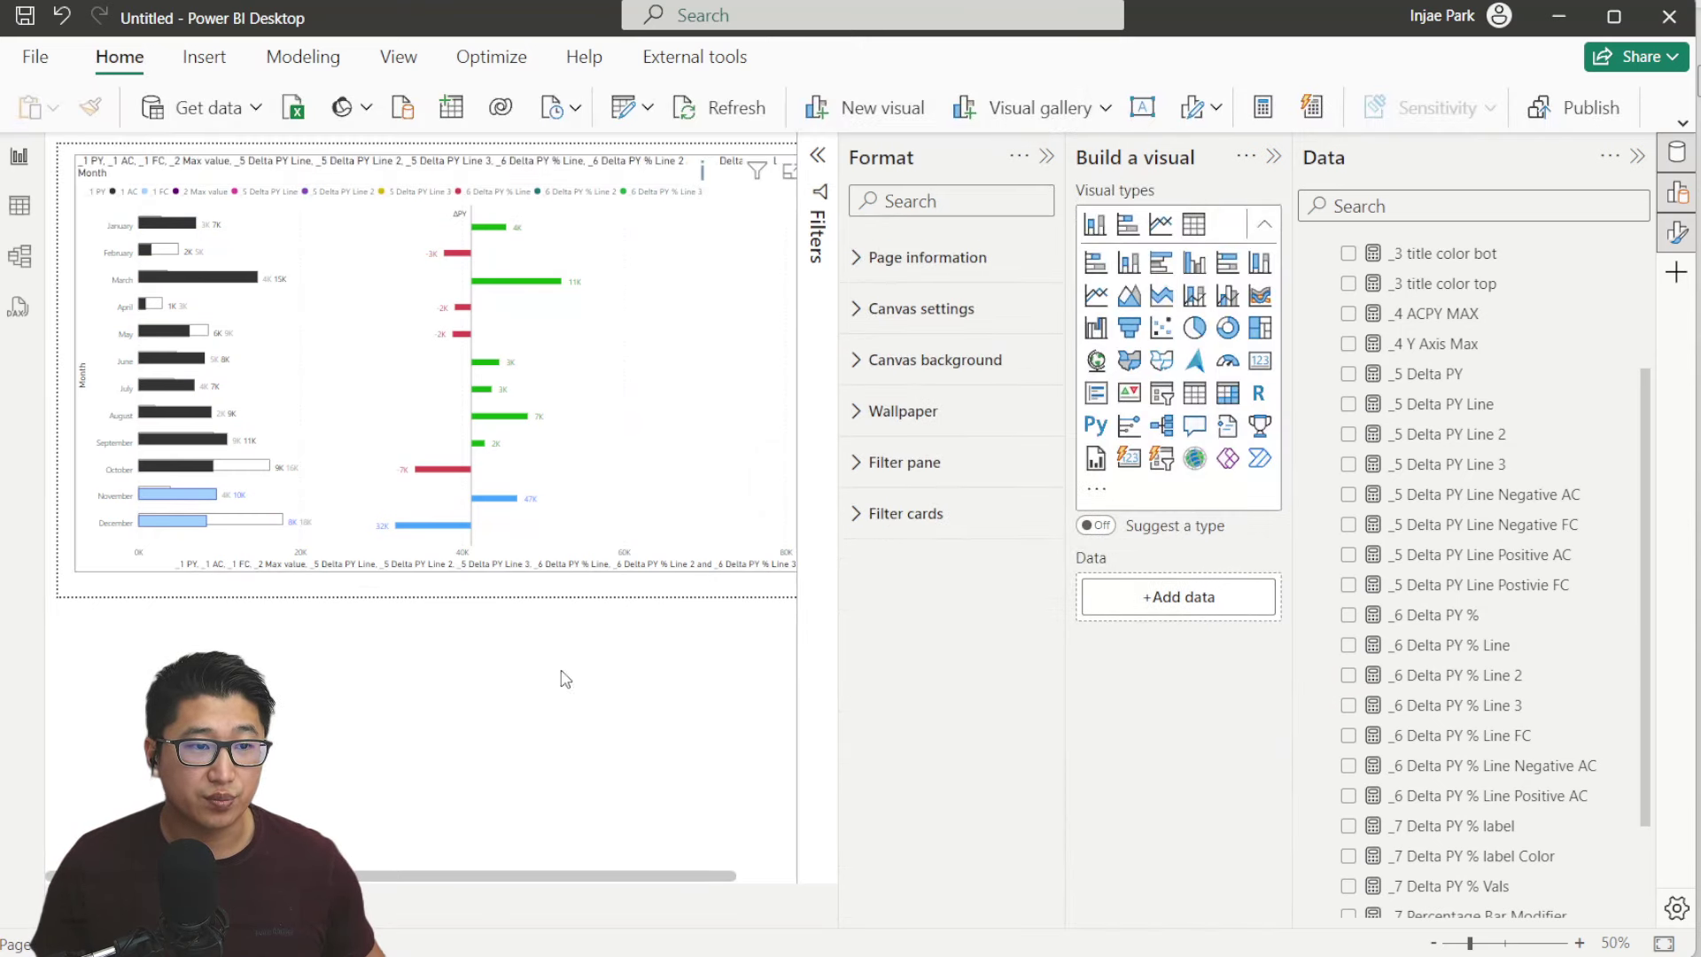
pyautogui.moveTo(841, 868); pyautogui.dragTo(979, 870)
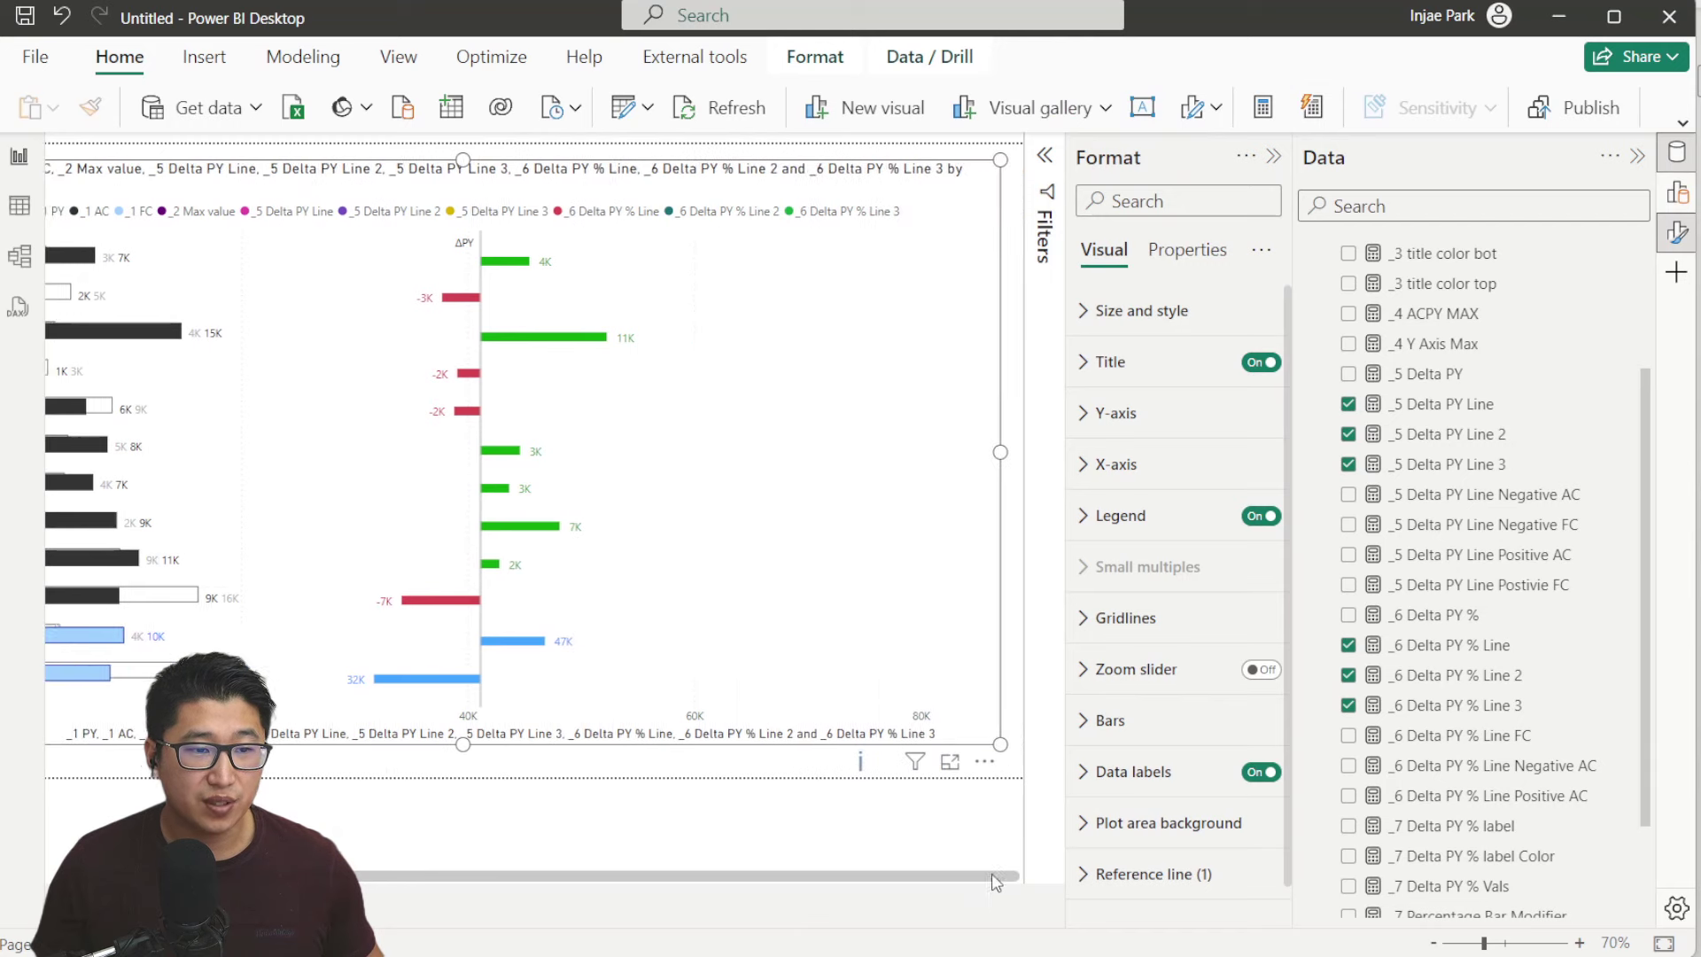
pyautogui.scroll(-1, 1178, 576)
pyautogui.click(1118, 843)
pyautogui.scroll(-5, 1118, 845)
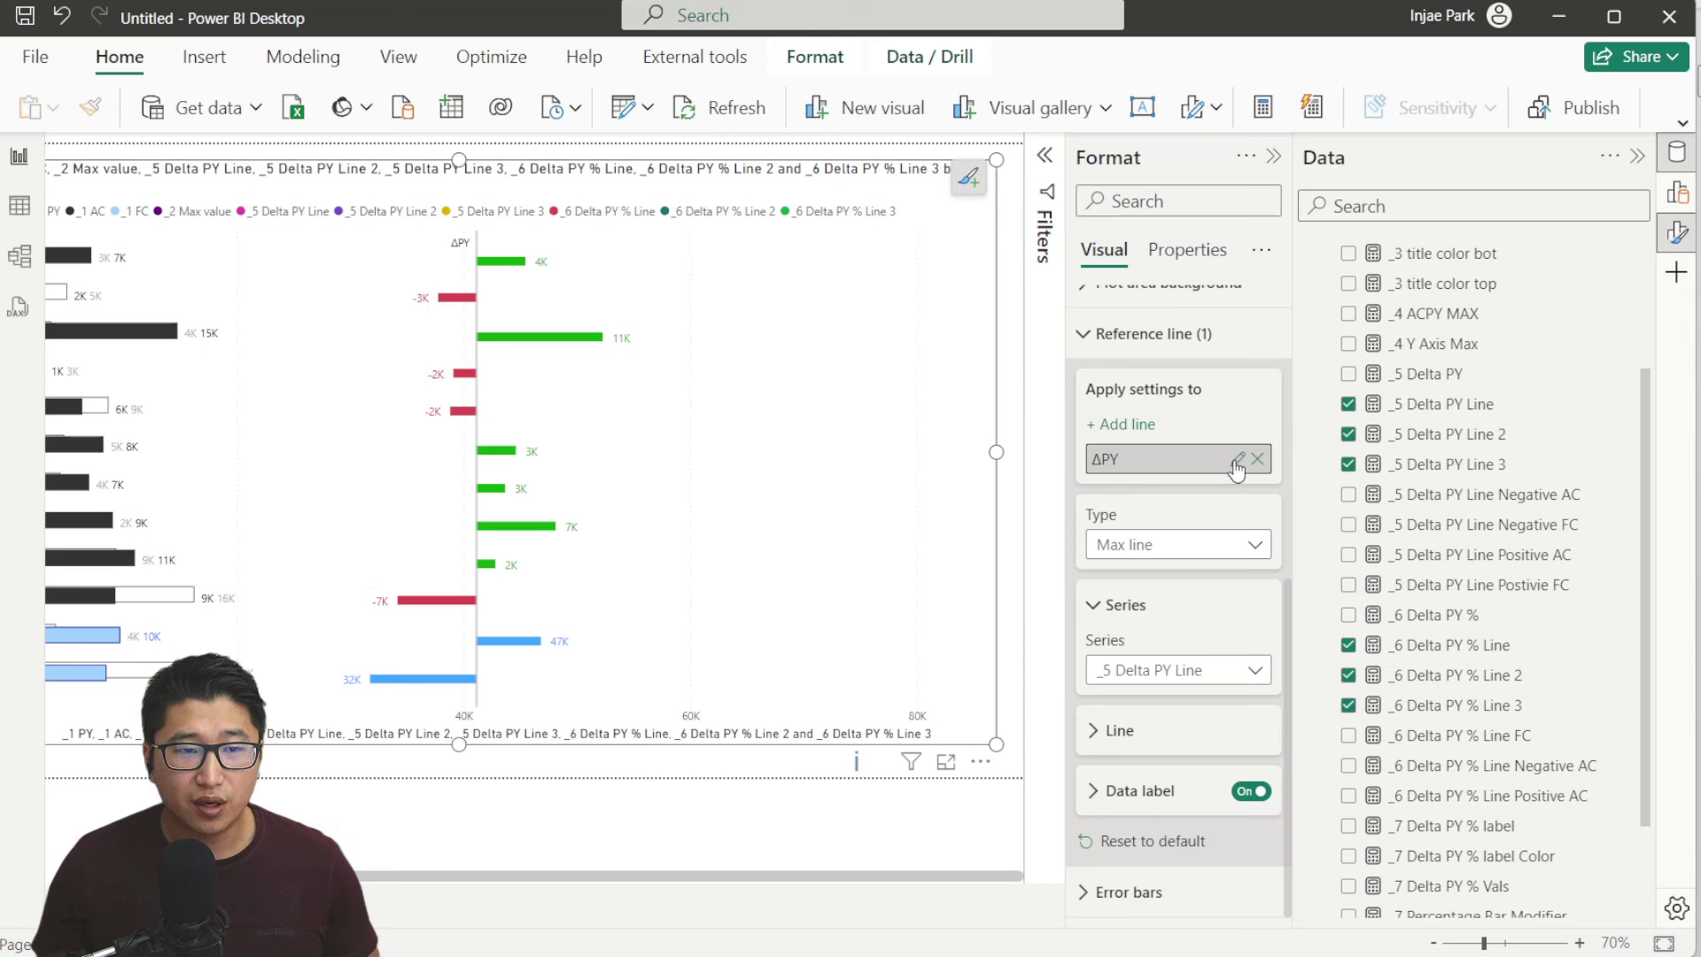
# Add a second reference line to the chart and name it ΔPY%, reusing the copied name of the ΔPY line
pyautogui.click(1237, 459)
pyautogui.click(1163, 453)
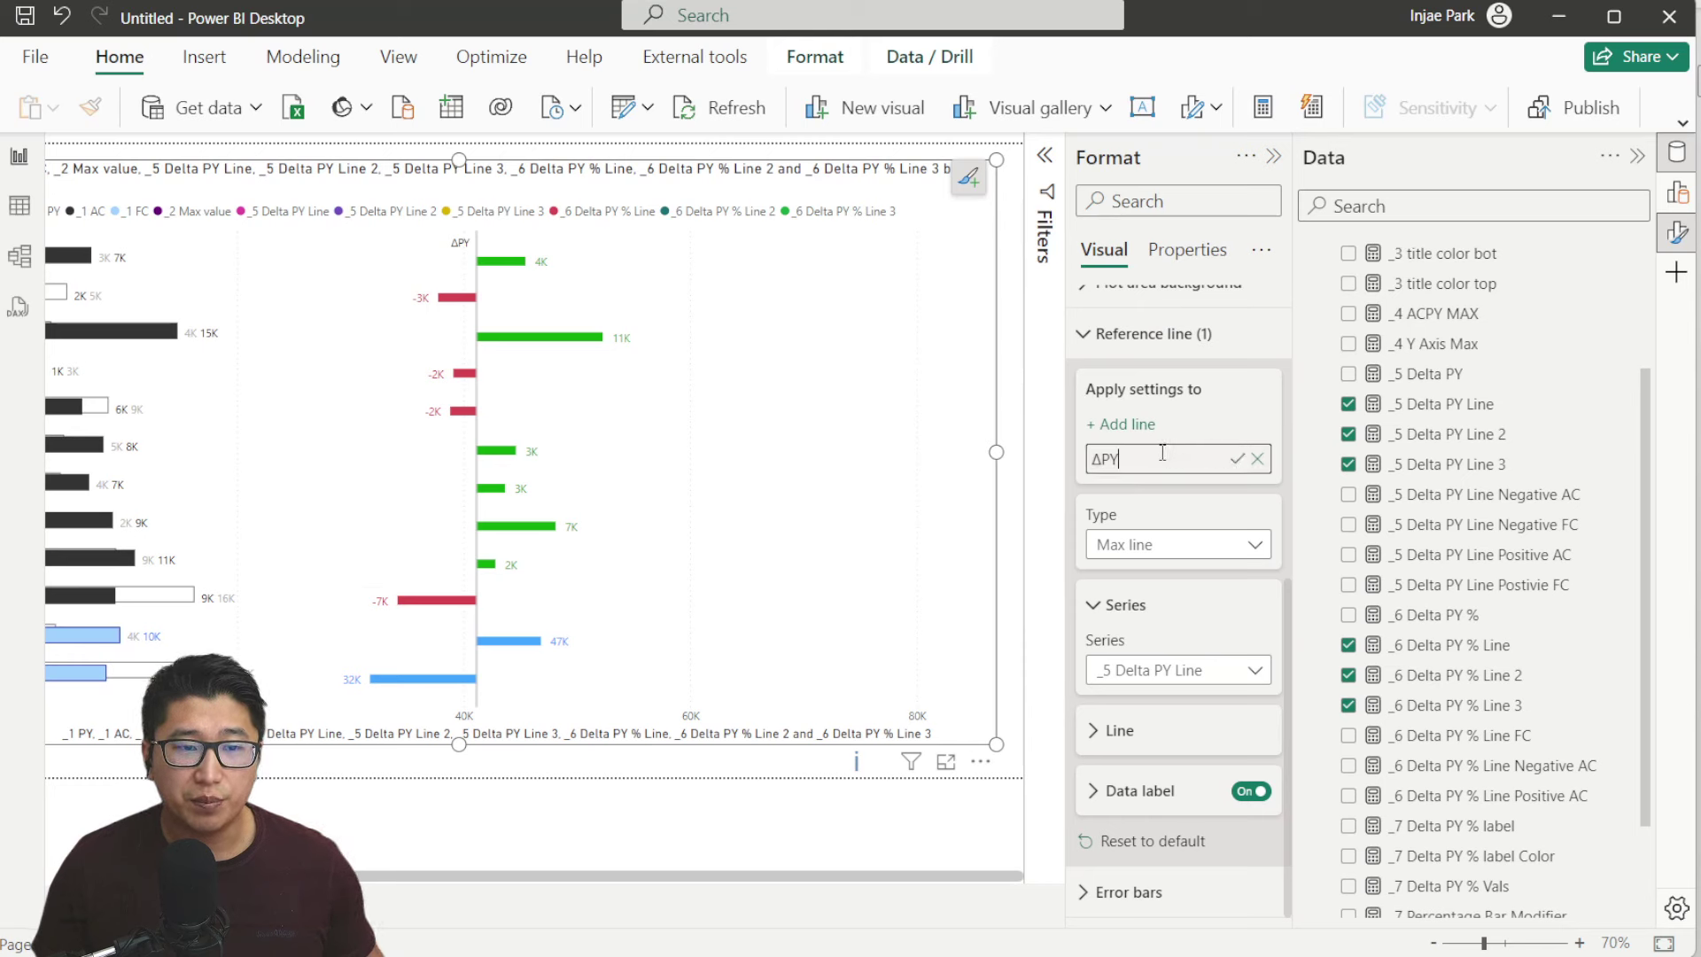
pyautogui.doubleClick(1162, 454)
pyautogui.hotkey('ctrl', 'c')
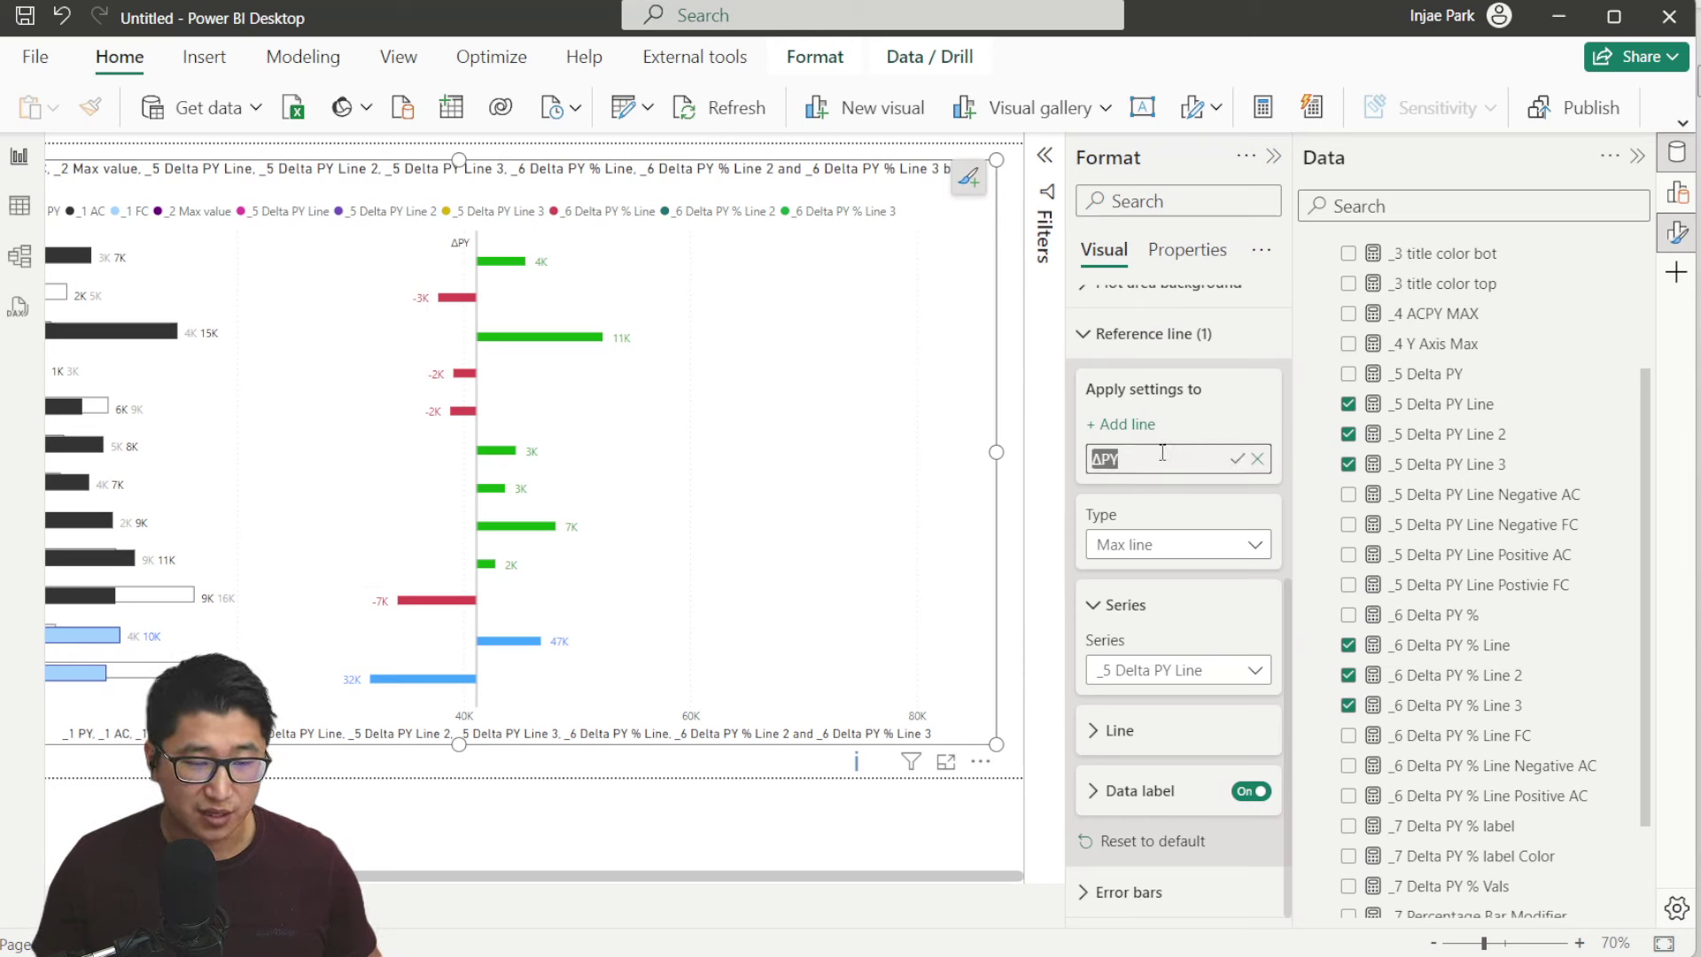
pyautogui.click(1126, 425)
pyautogui.doubleClick(1173, 584)
pyautogui.hotkey('ctrl', 'v')
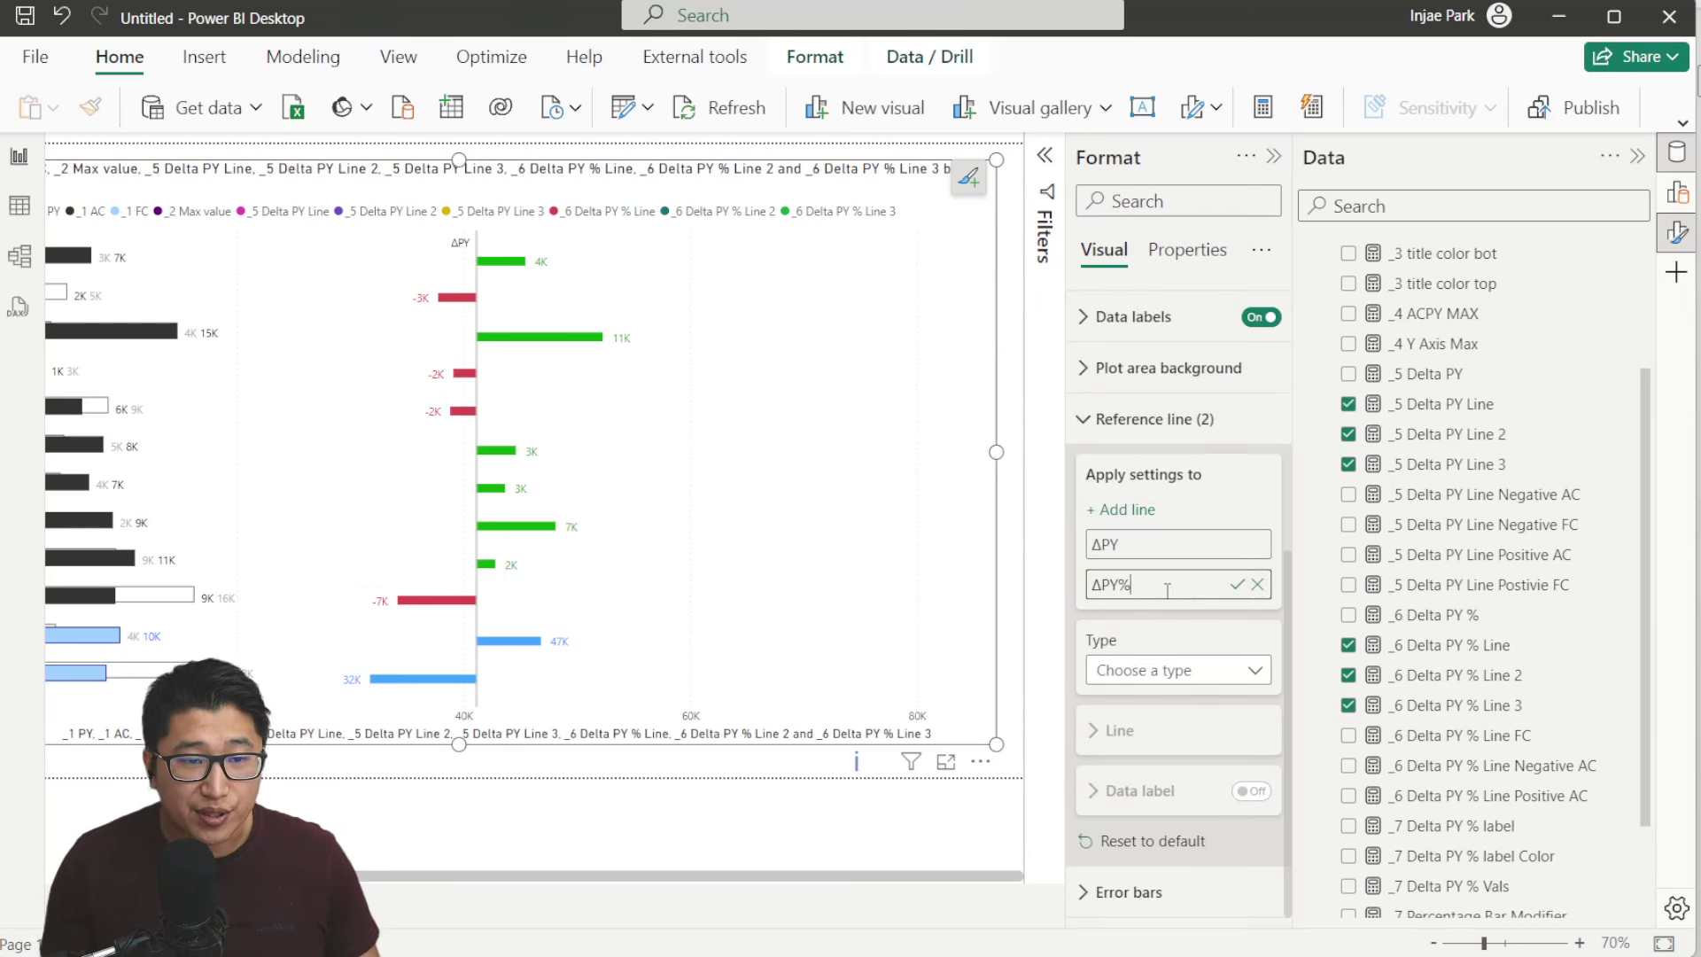
# Make the ΔPY% reference line a Max line based on the _6 Delta PY % Line series
pyautogui.click(1131, 671)
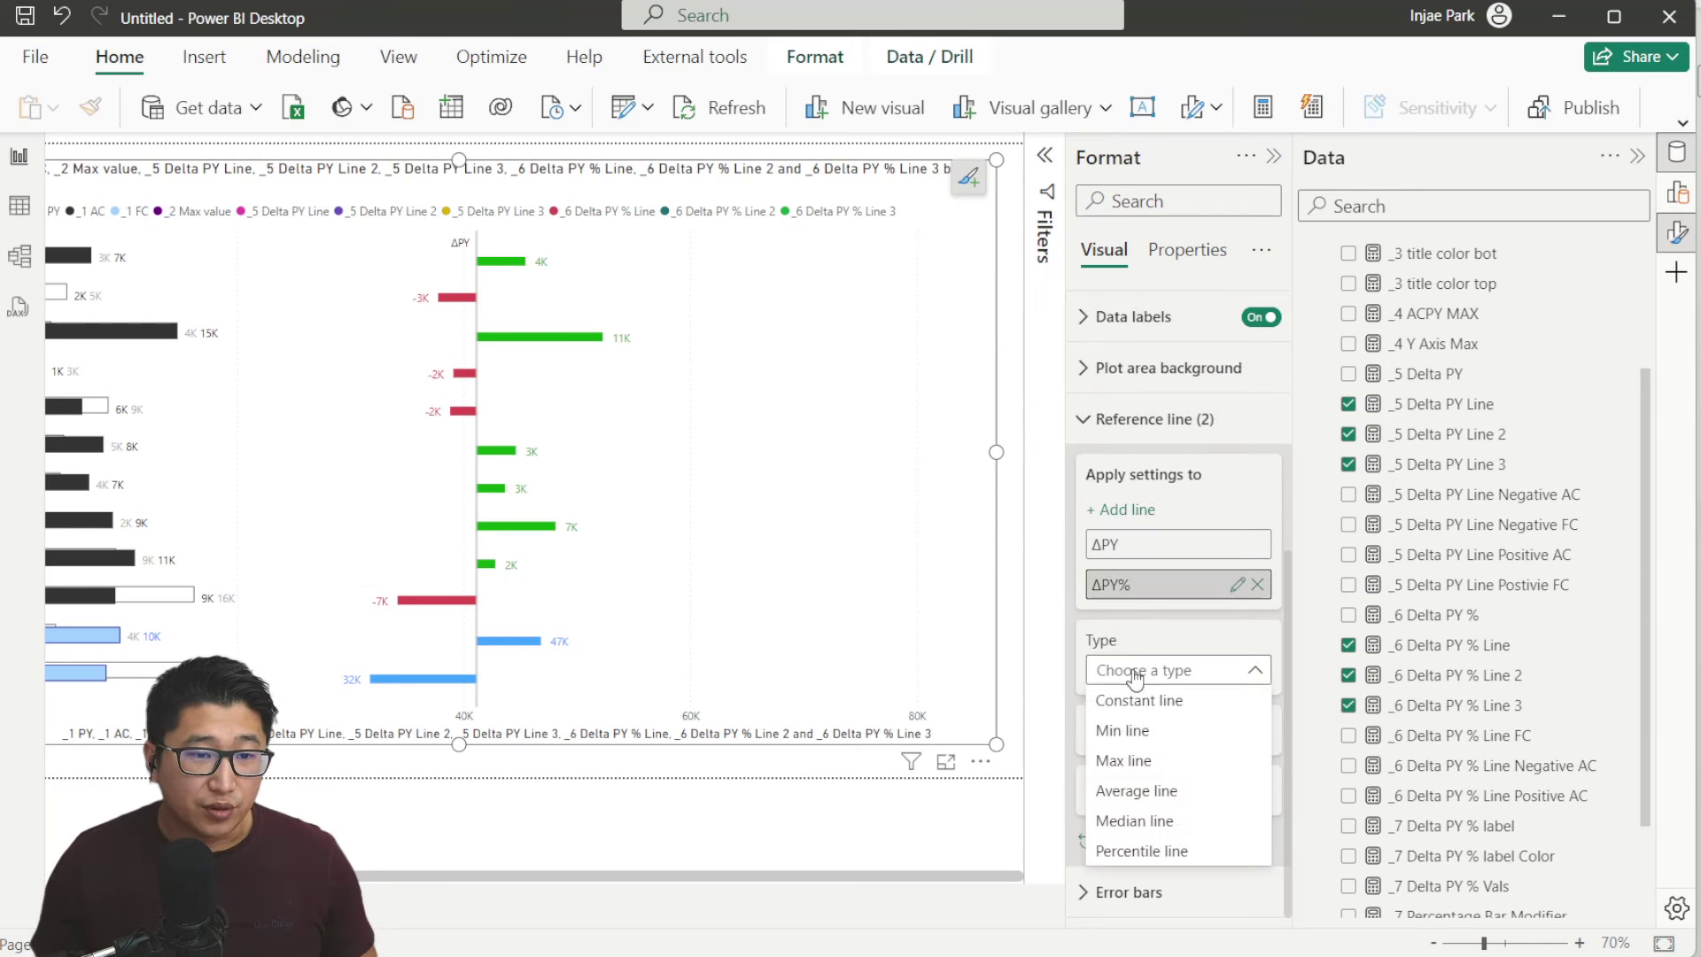
pyautogui.click(1160, 767)
pyautogui.scroll(-2, 1161, 780)
pyautogui.click(1171, 675)
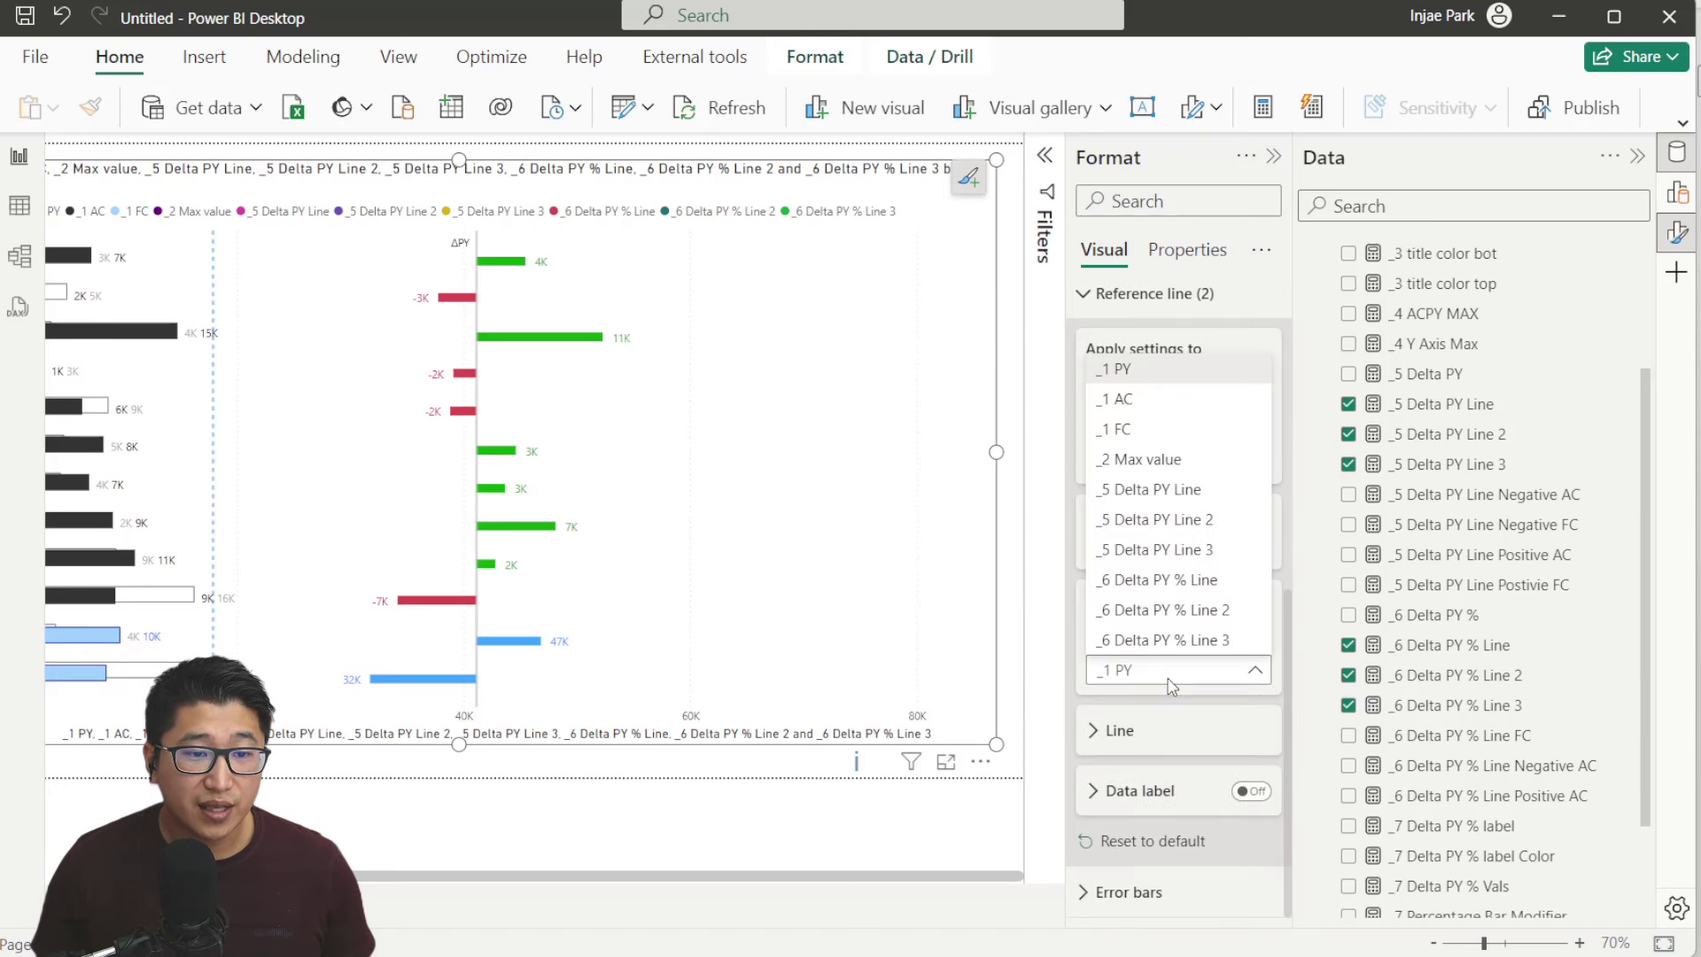
pyautogui.click(1191, 586)
# Format the ΔPY% reference line as a solid grey line with 50% transparency
pyautogui.click(1182, 731)
pyautogui.click(1138, 795)
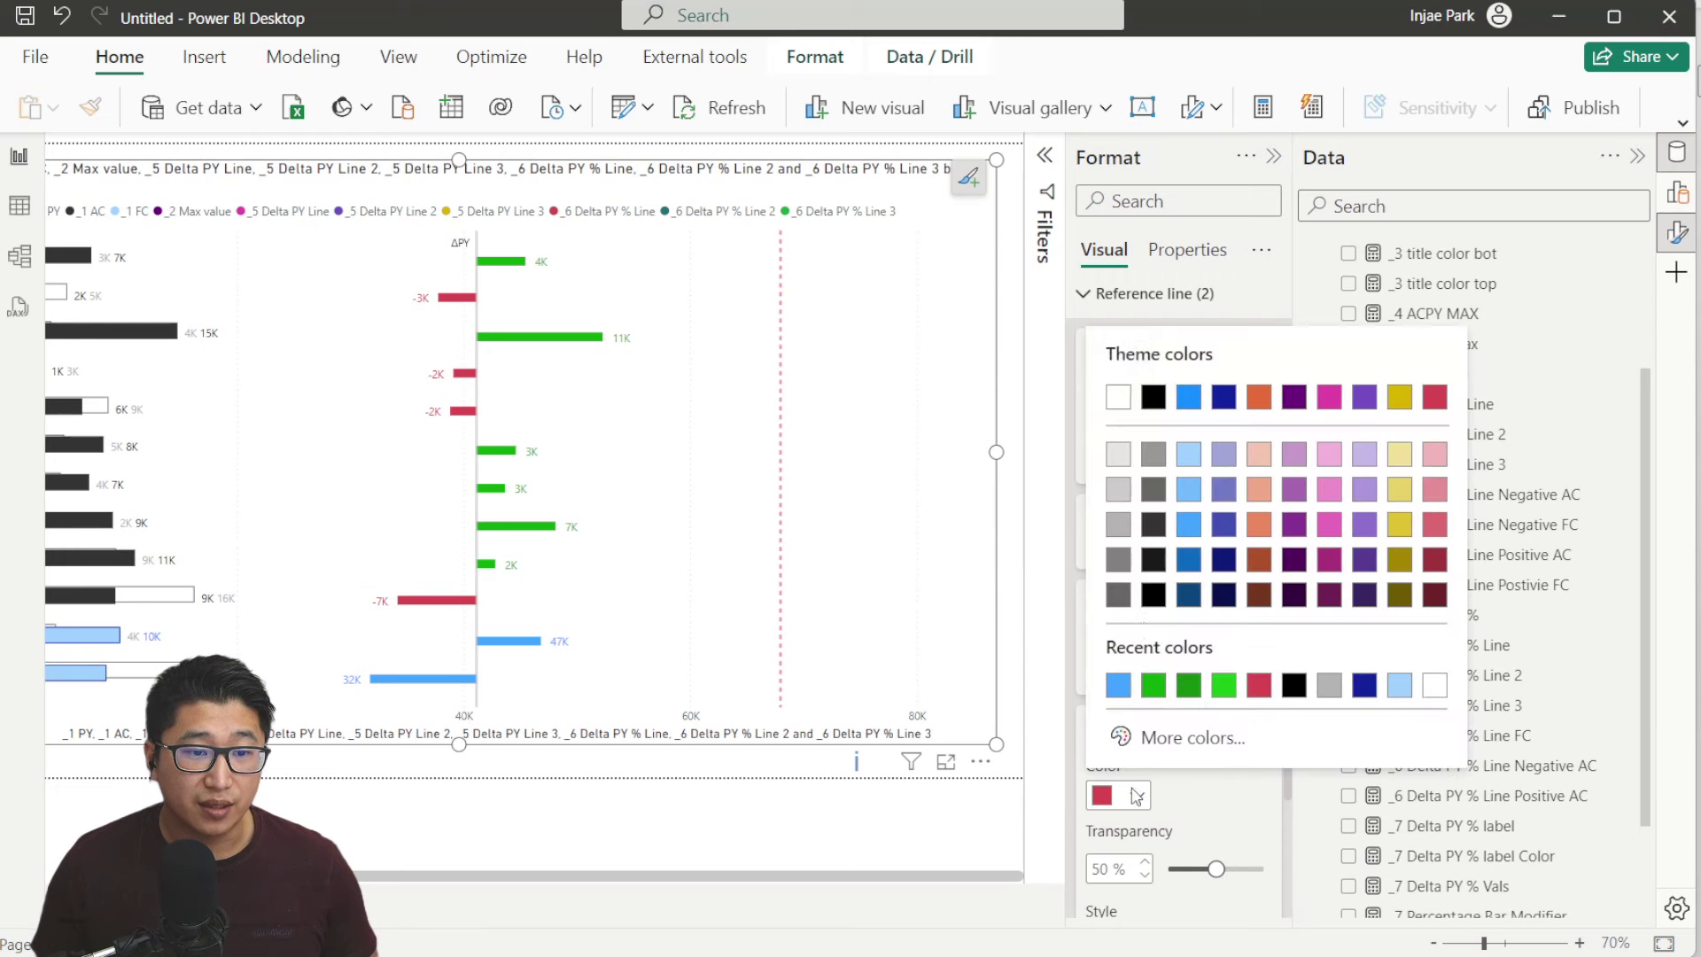
pyautogui.click(1117, 523)
pyautogui.moveTo(1215, 868); pyautogui.dragTo(1169, 868)
pyautogui.scroll(-3, 1117, 588)
pyautogui.click(1185, 673)
pyautogui.click(1151, 722)
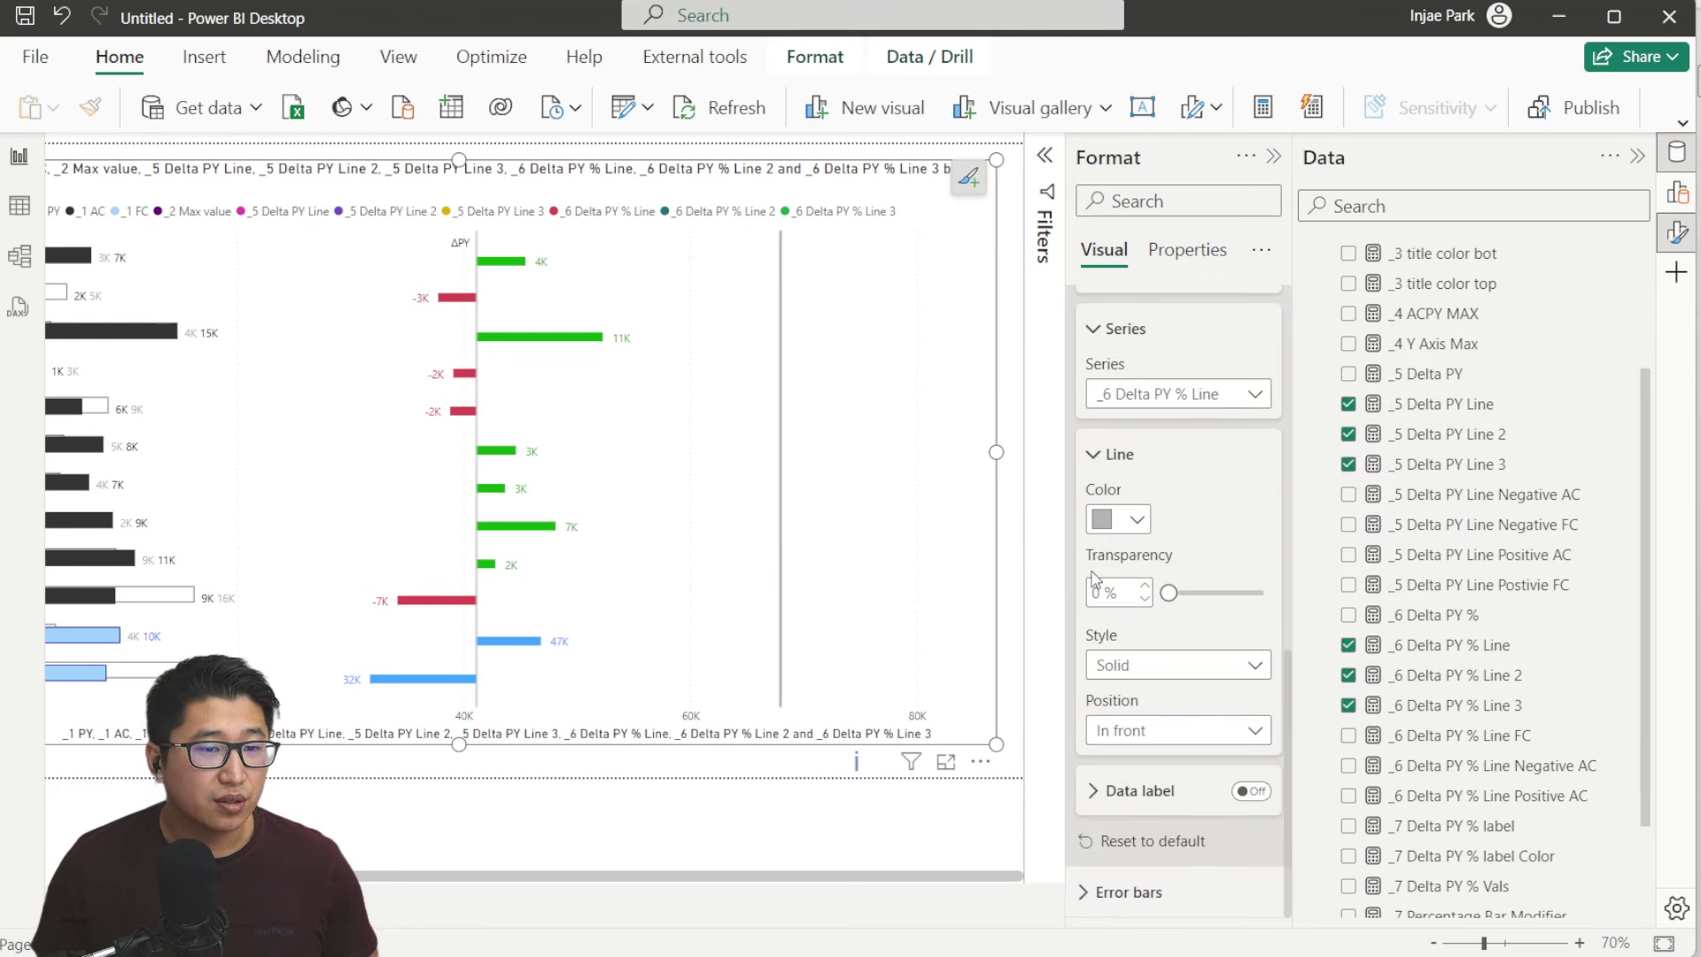
pyautogui.doubleClick(1098, 592)
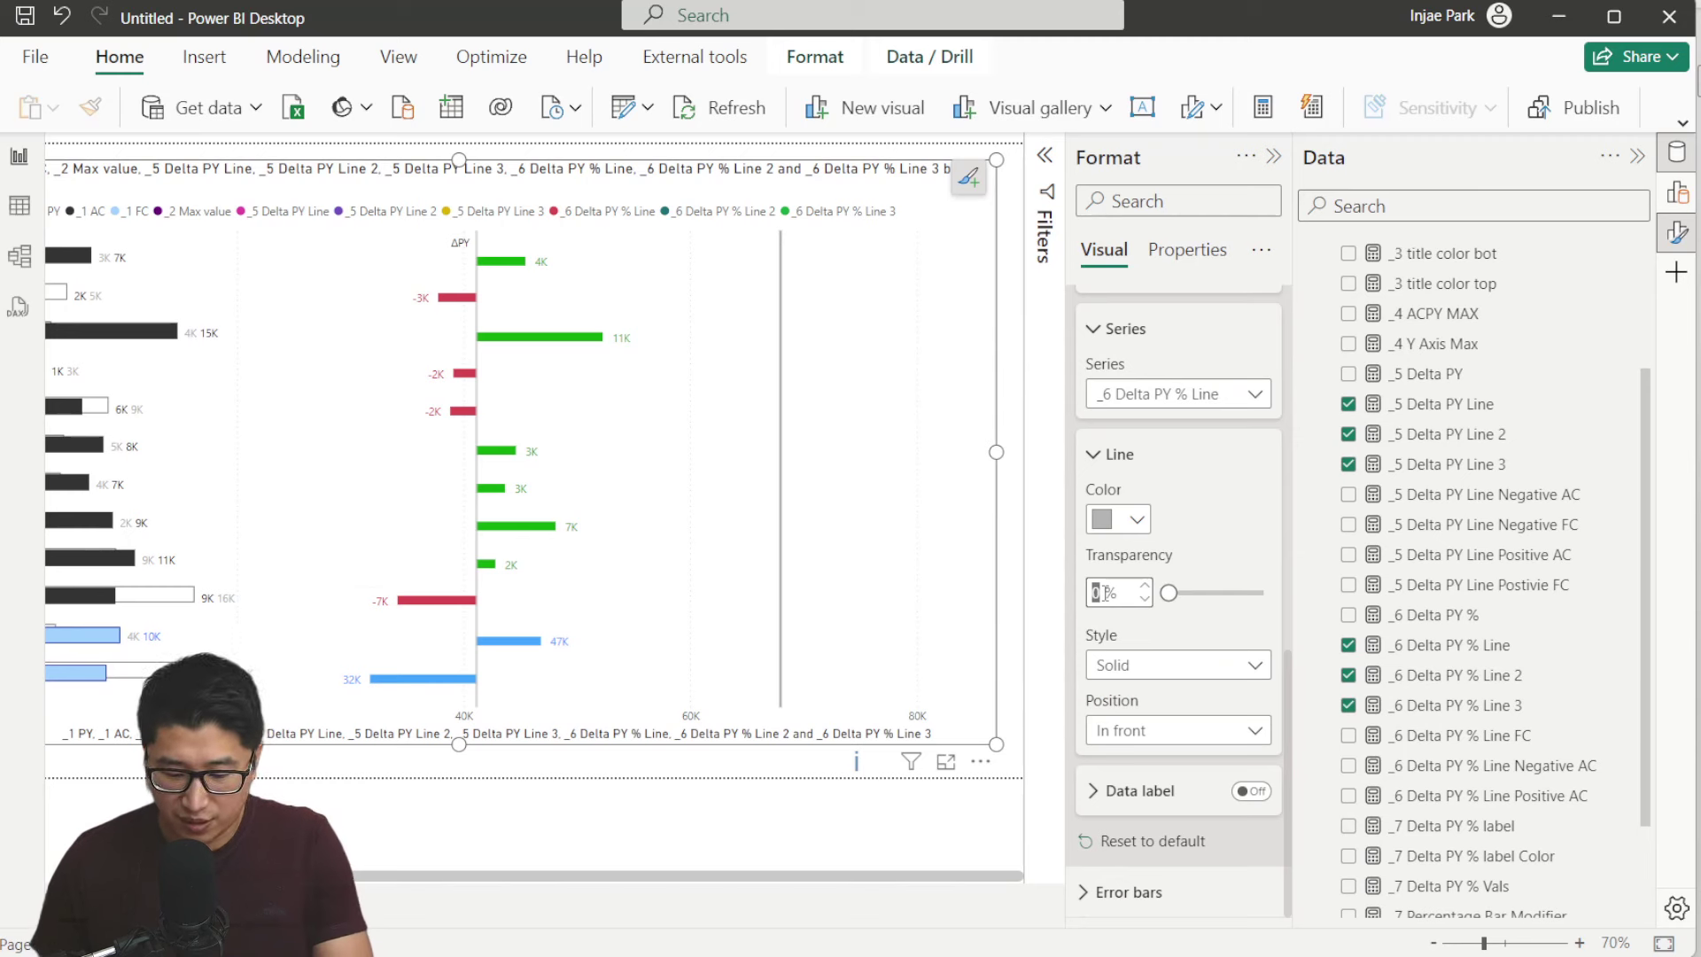
pyautogui.write('50')
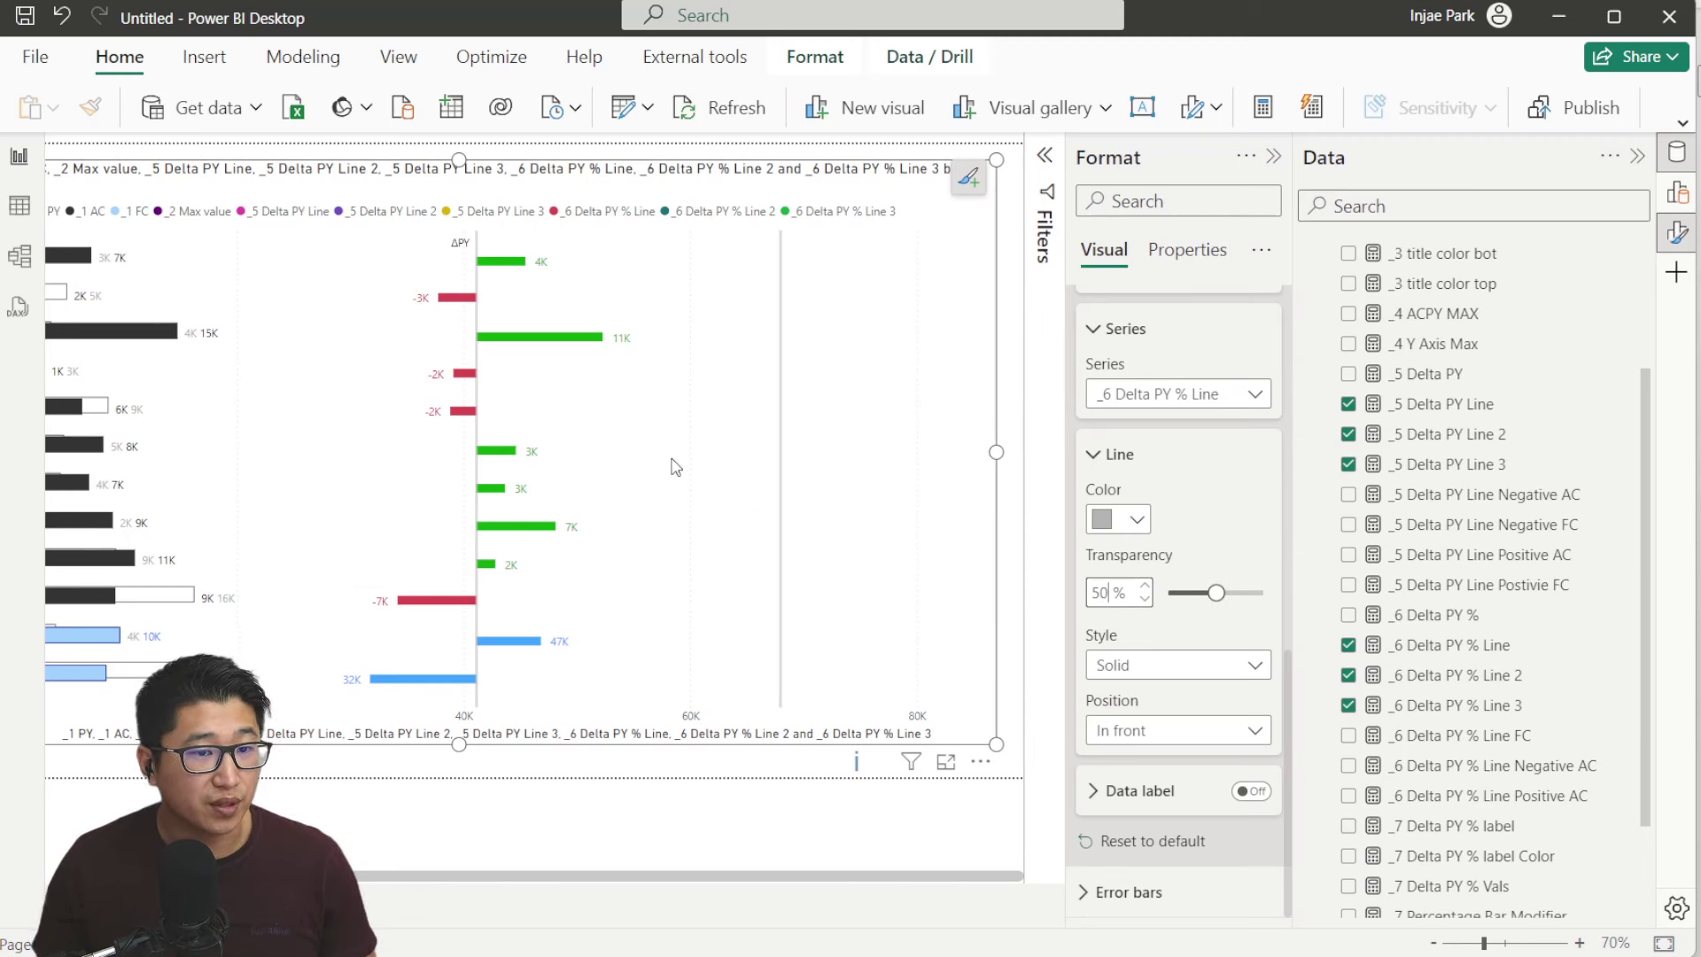
# Turn on the ΔPY% reference line's data label, color it black and set its style to Name
pyautogui.click(1250, 790)
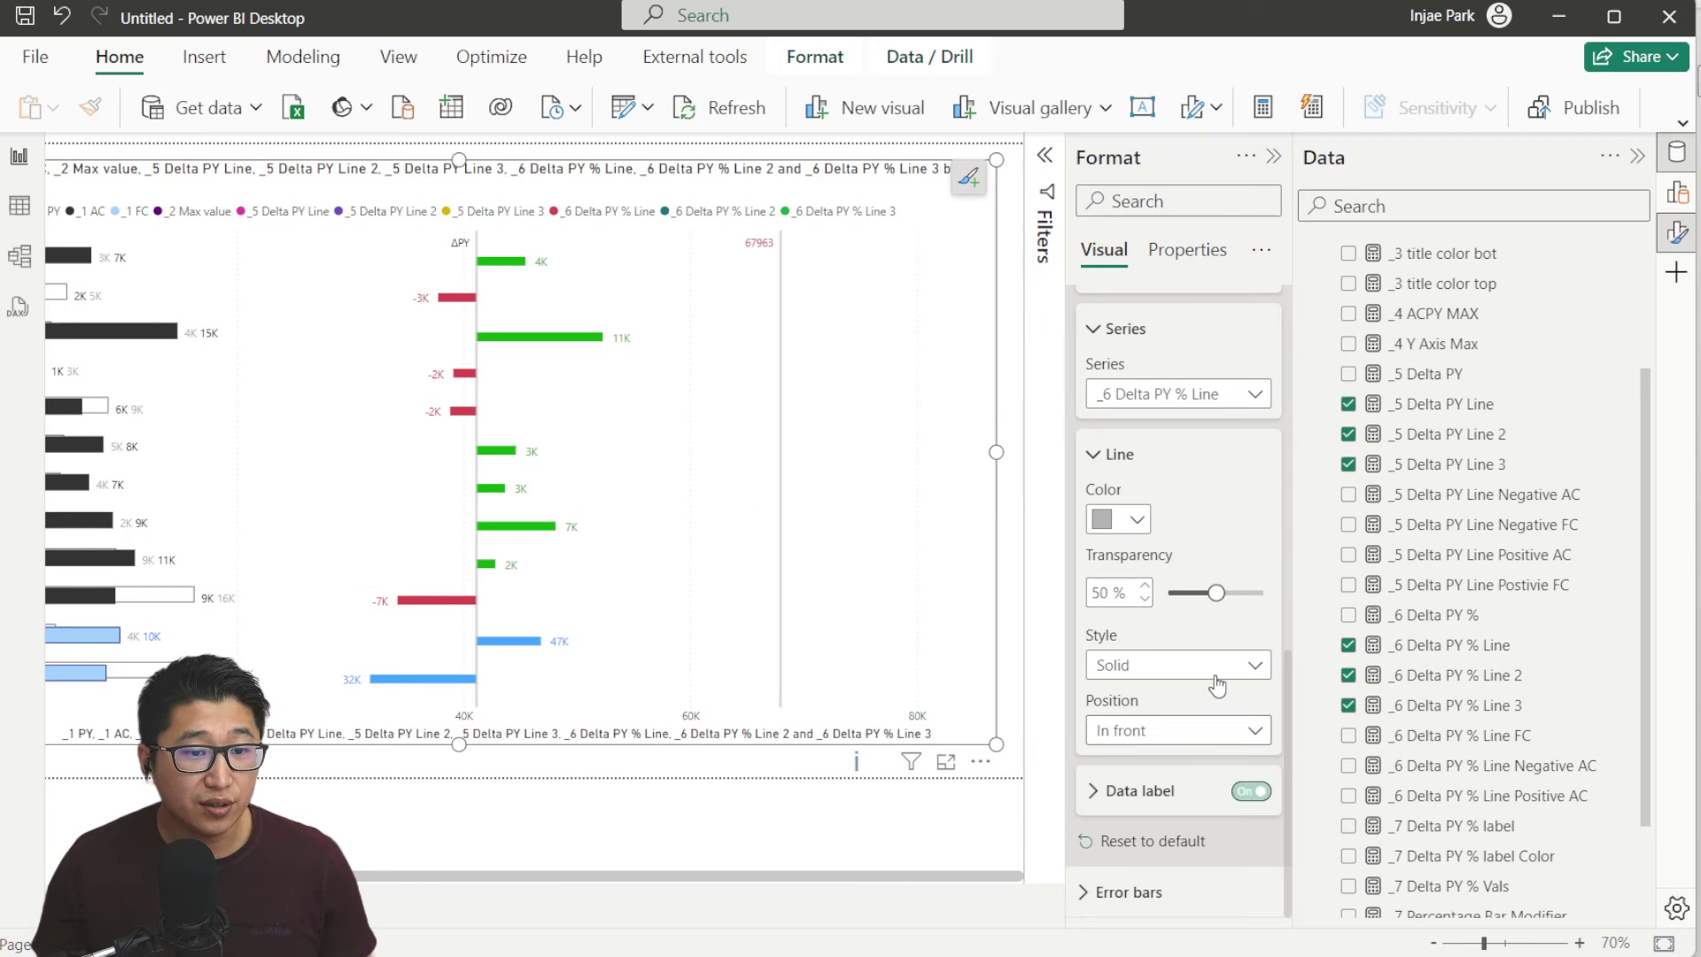
pyautogui.click(1143, 790)
pyautogui.click(1123, 766)
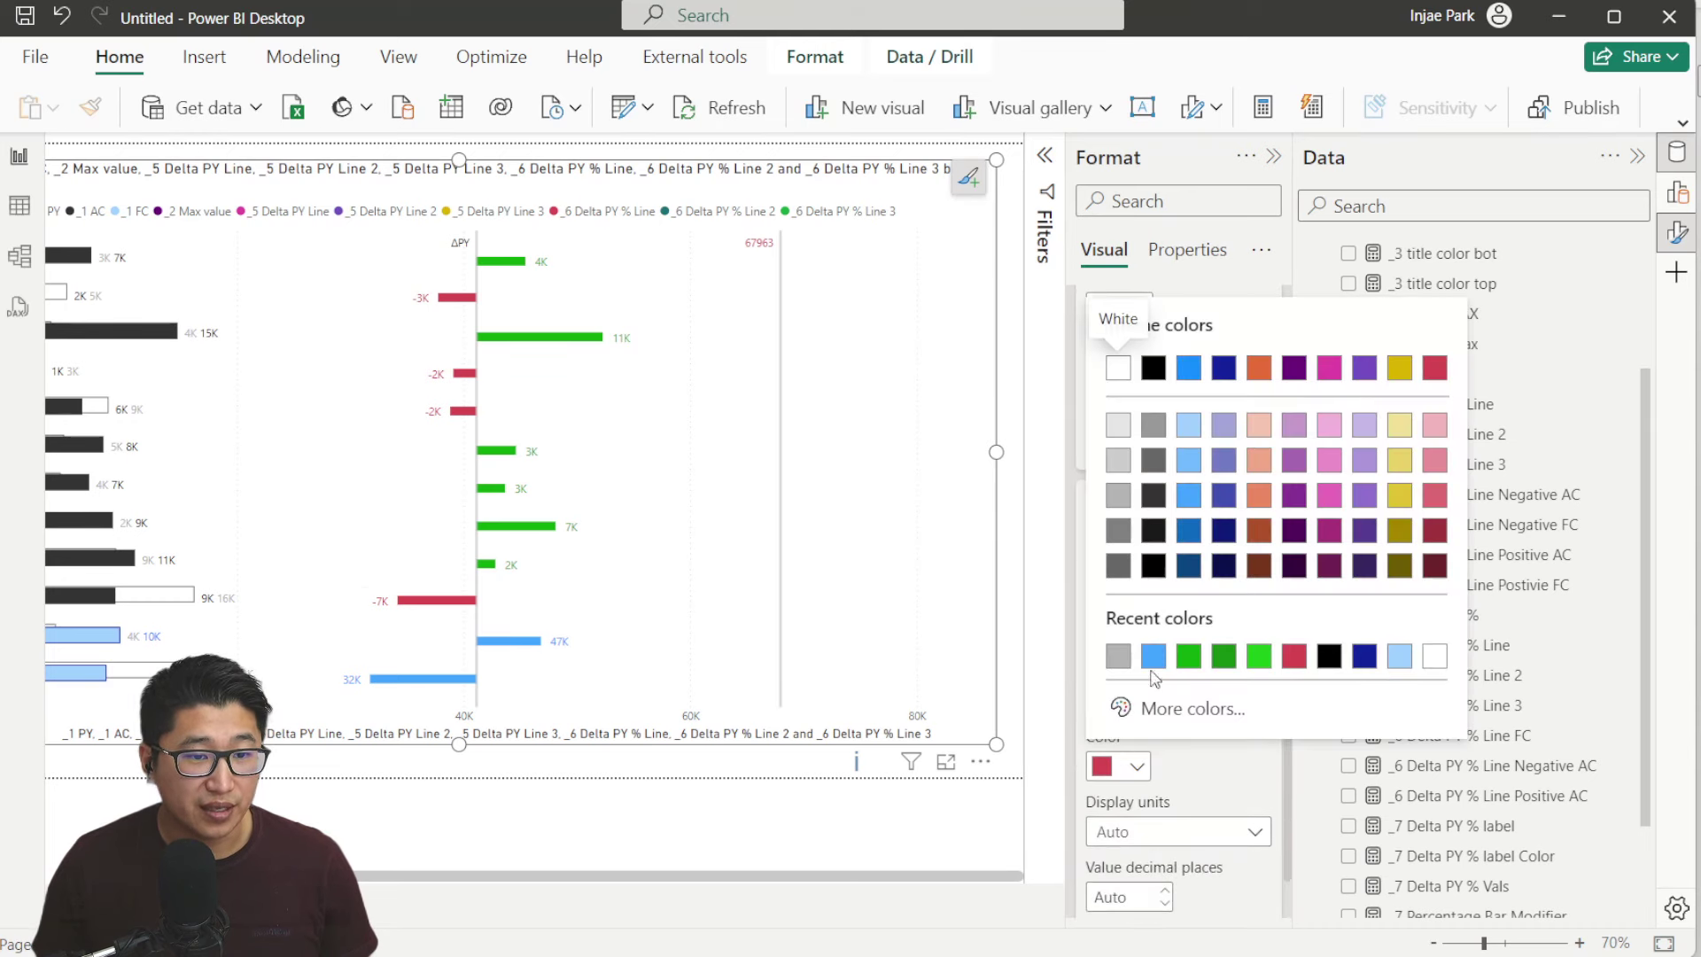
pyautogui.click(1326, 656)
pyautogui.click(1175, 705)
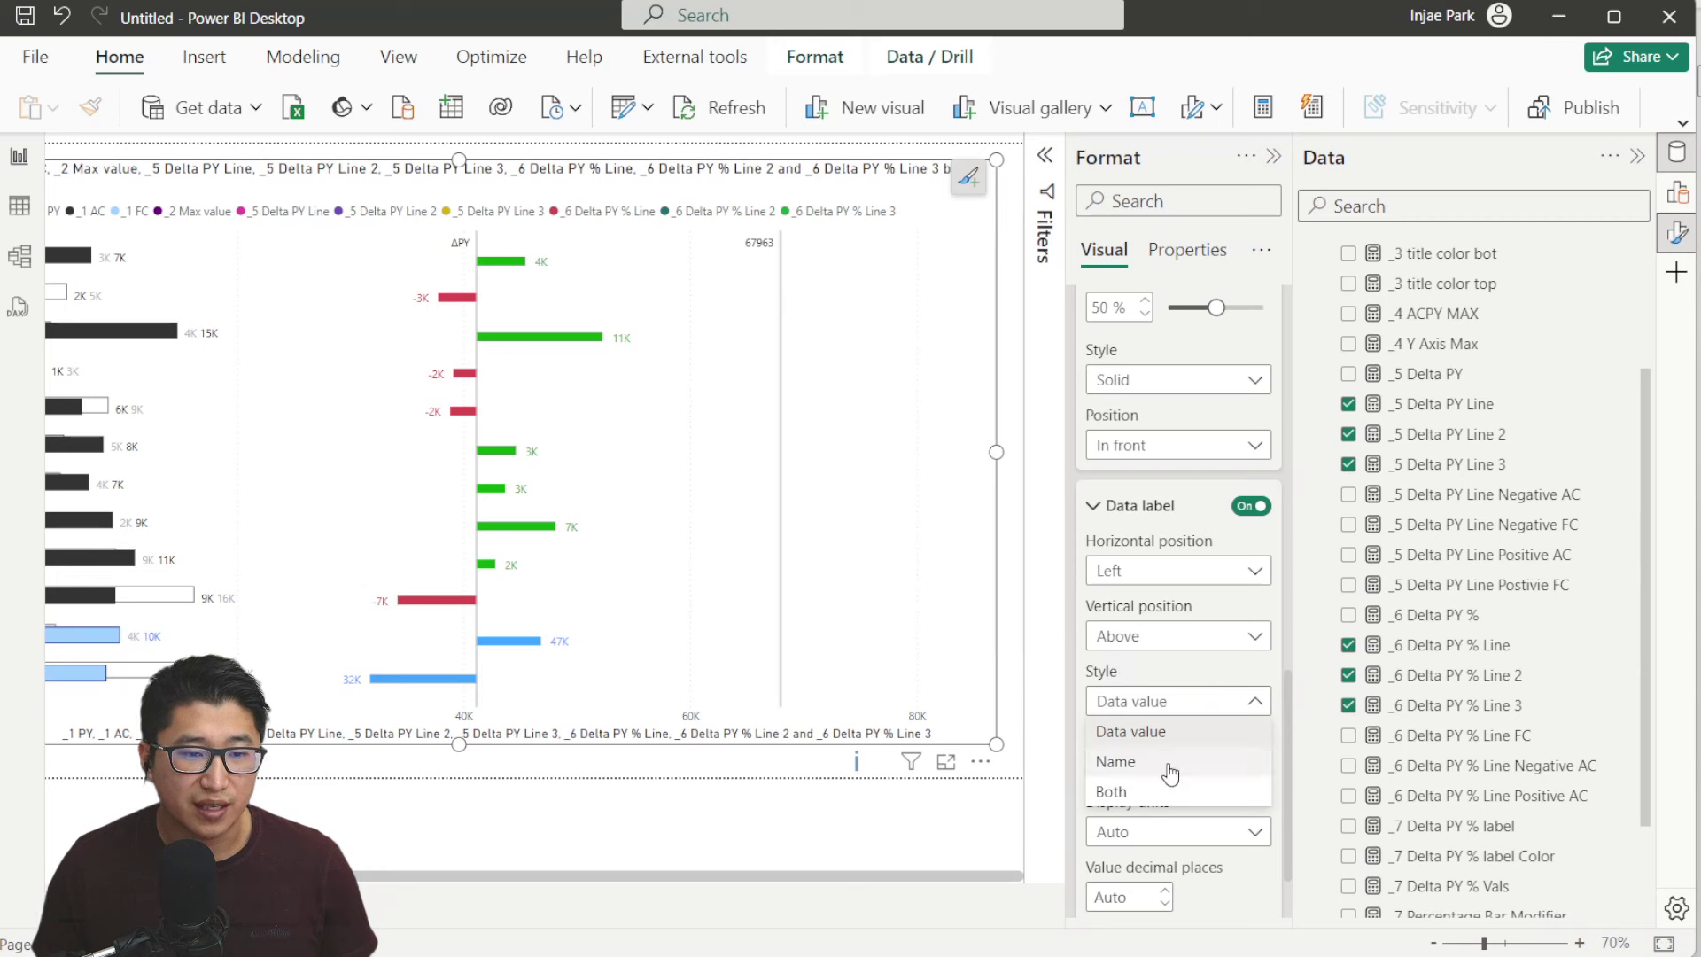
pyautogui.click(1115, 762)
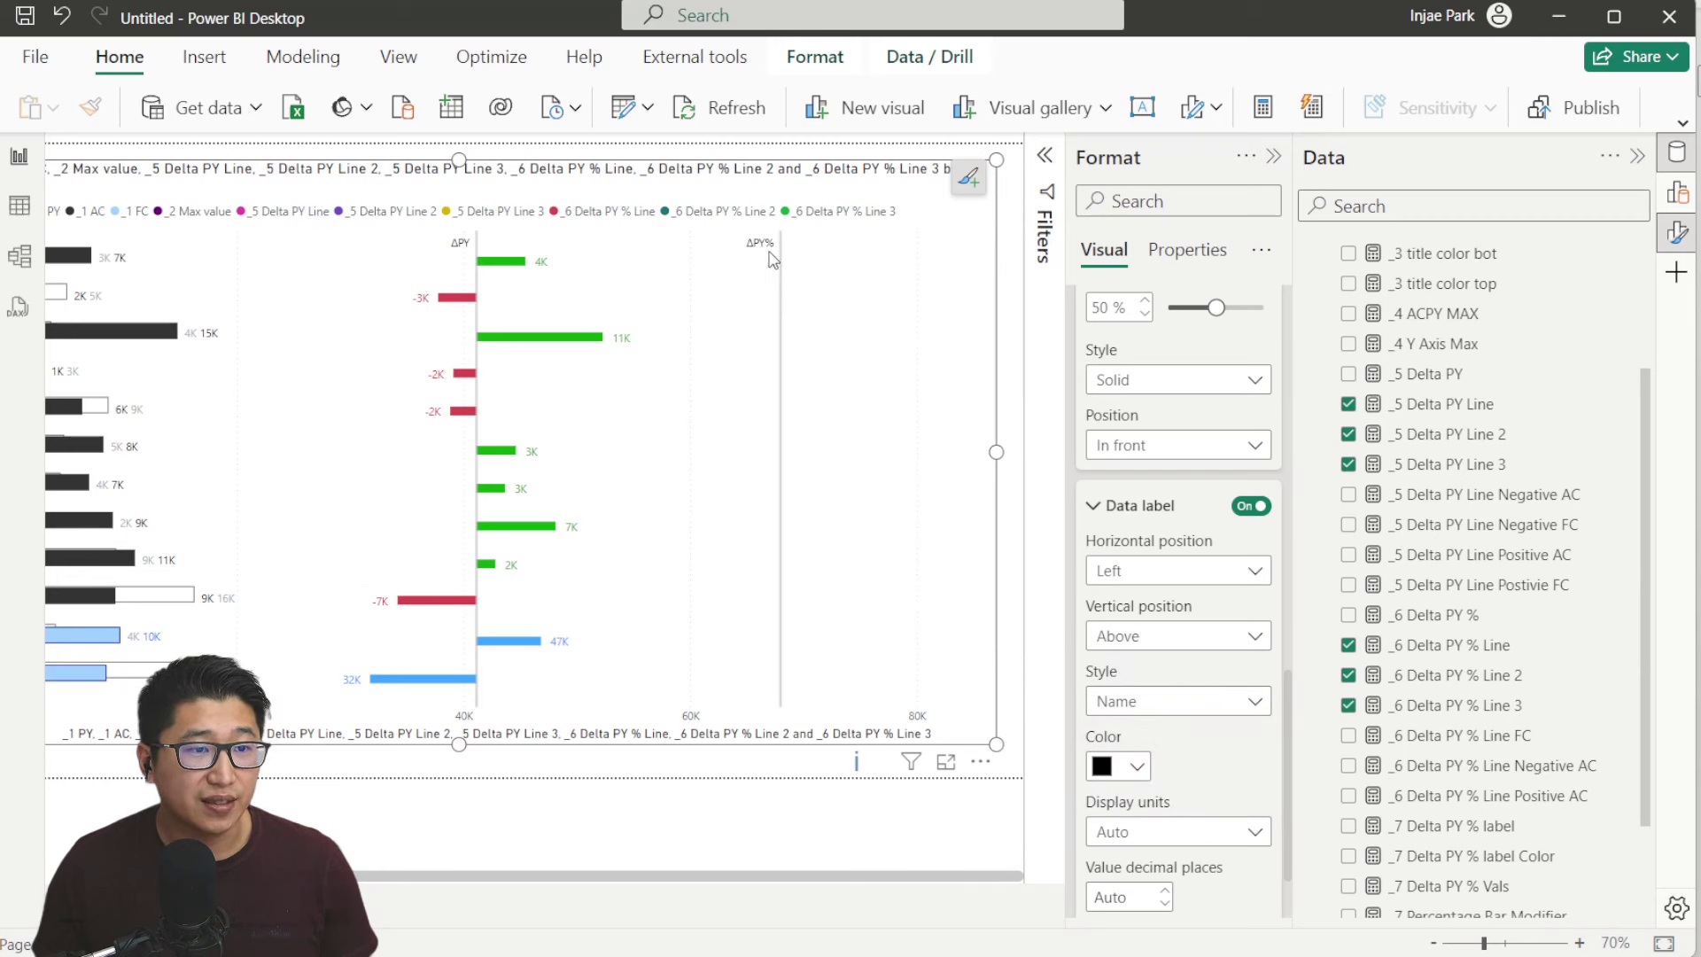
# Close the reference line settings and open the chart's error bar settings
pyautogui.scroll(5, 1169, 496)
pyautogui.click(1152, 390)
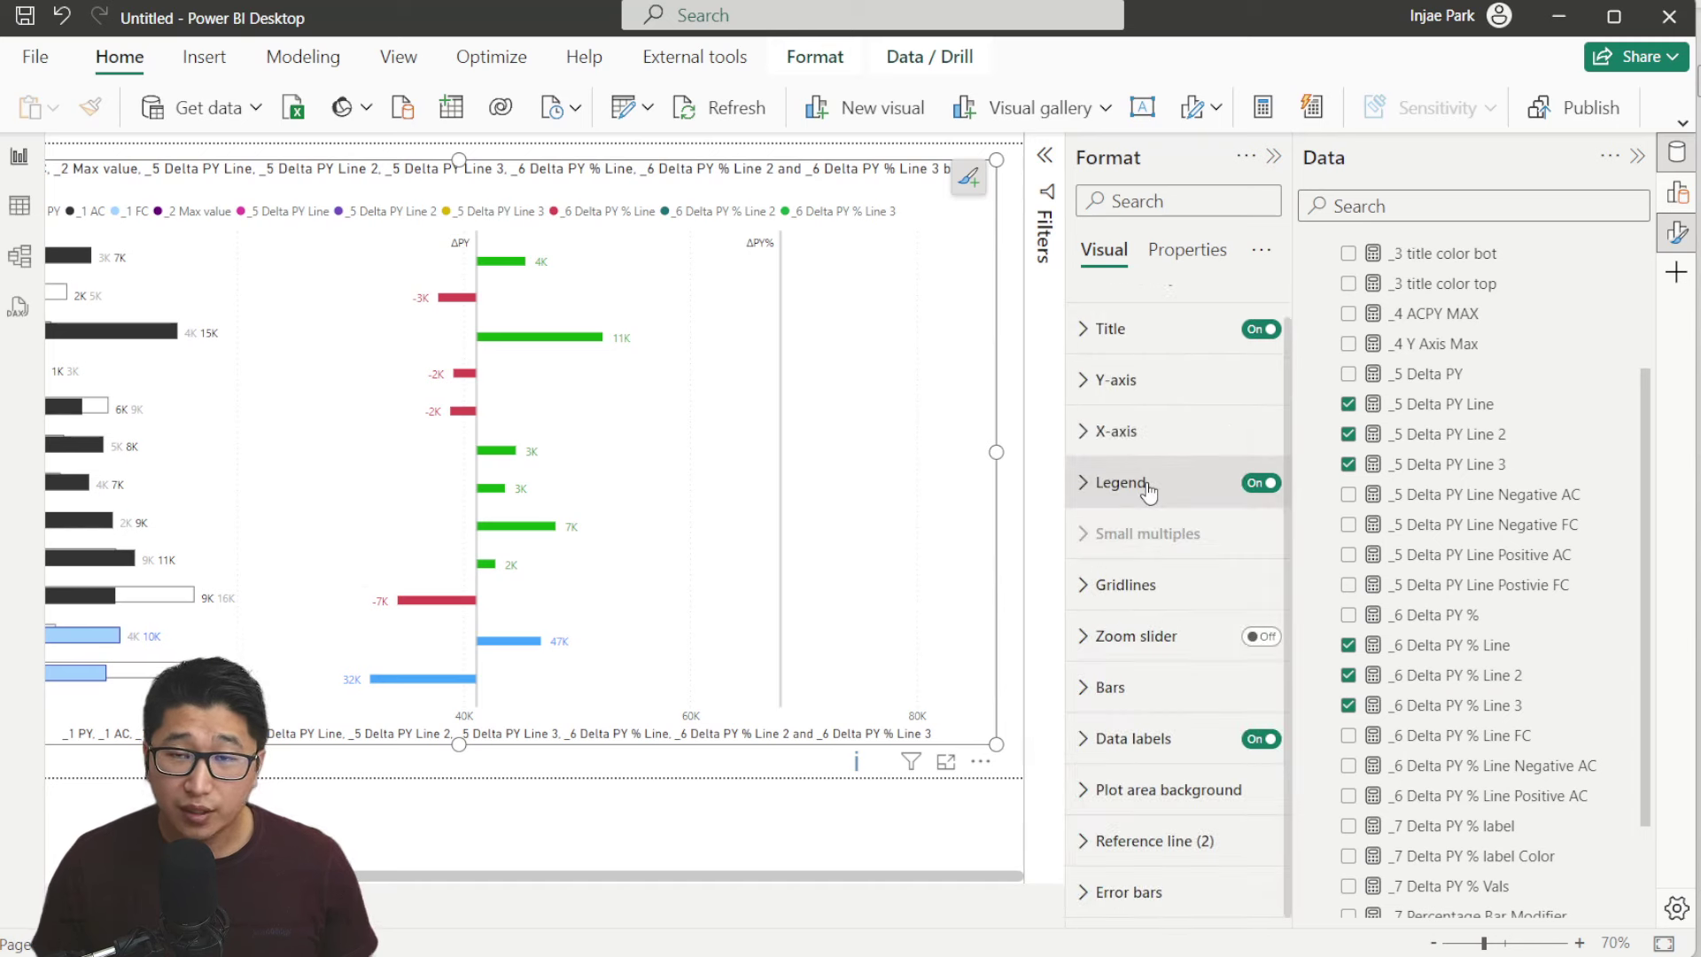
pyautogui.click(1116, 892)
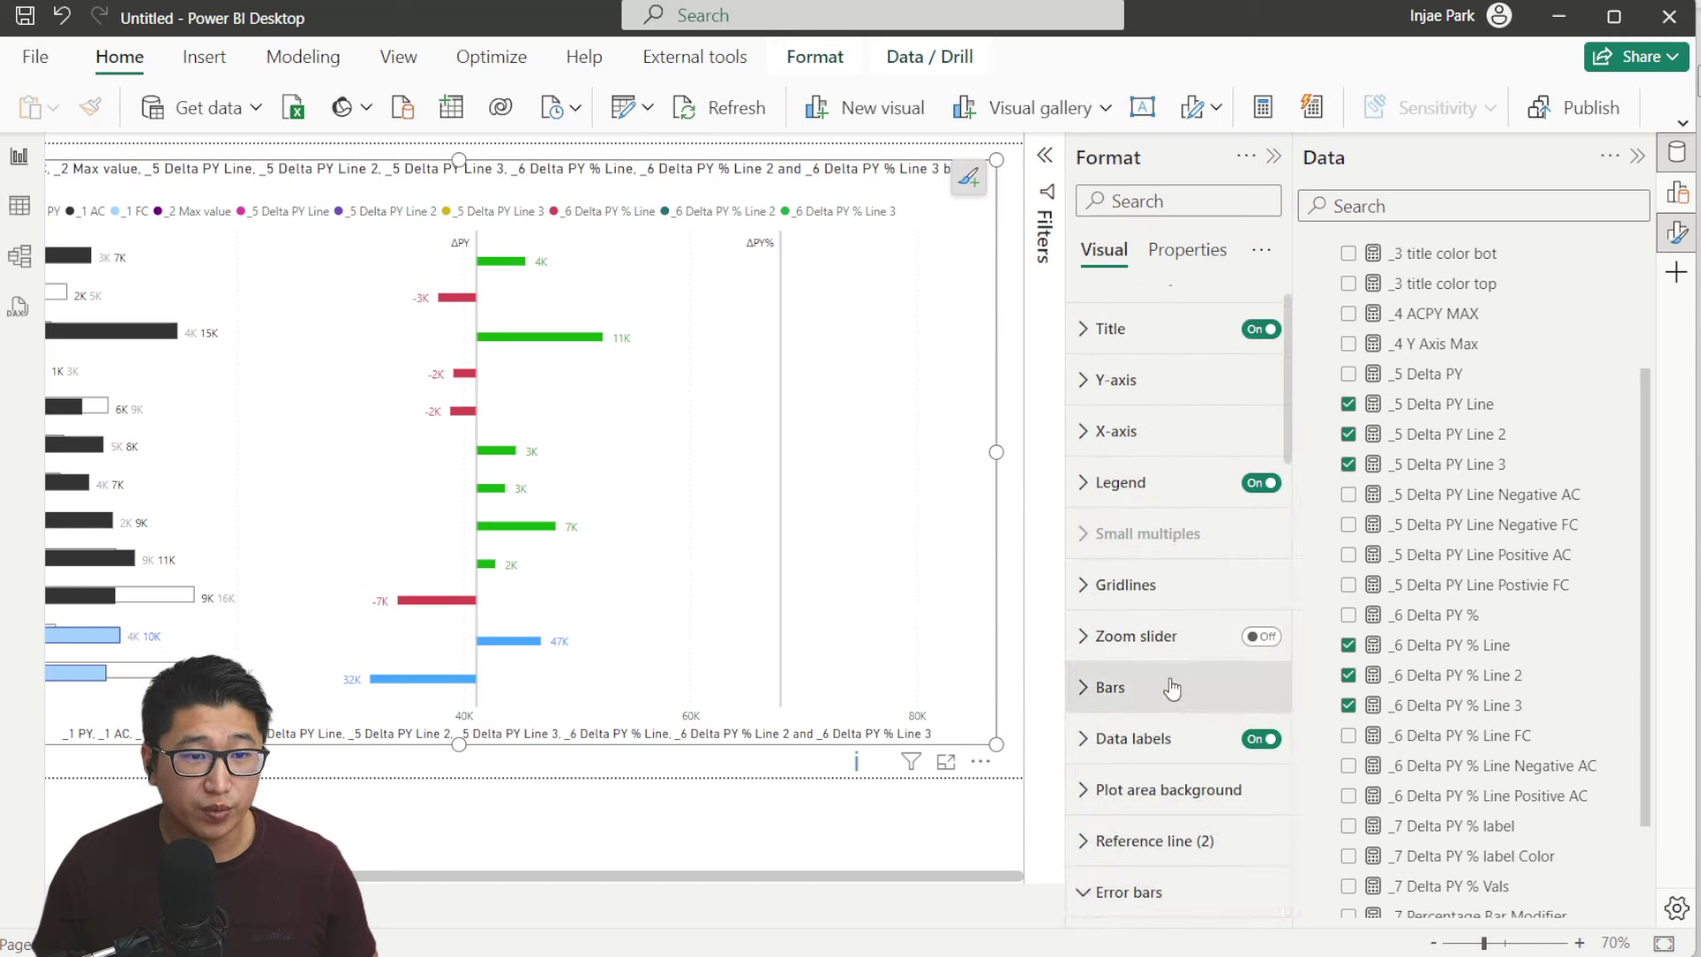
pyautogui.scroll(-8, 1169, 687)
pyautogui.scroll(3, 1178, 620)
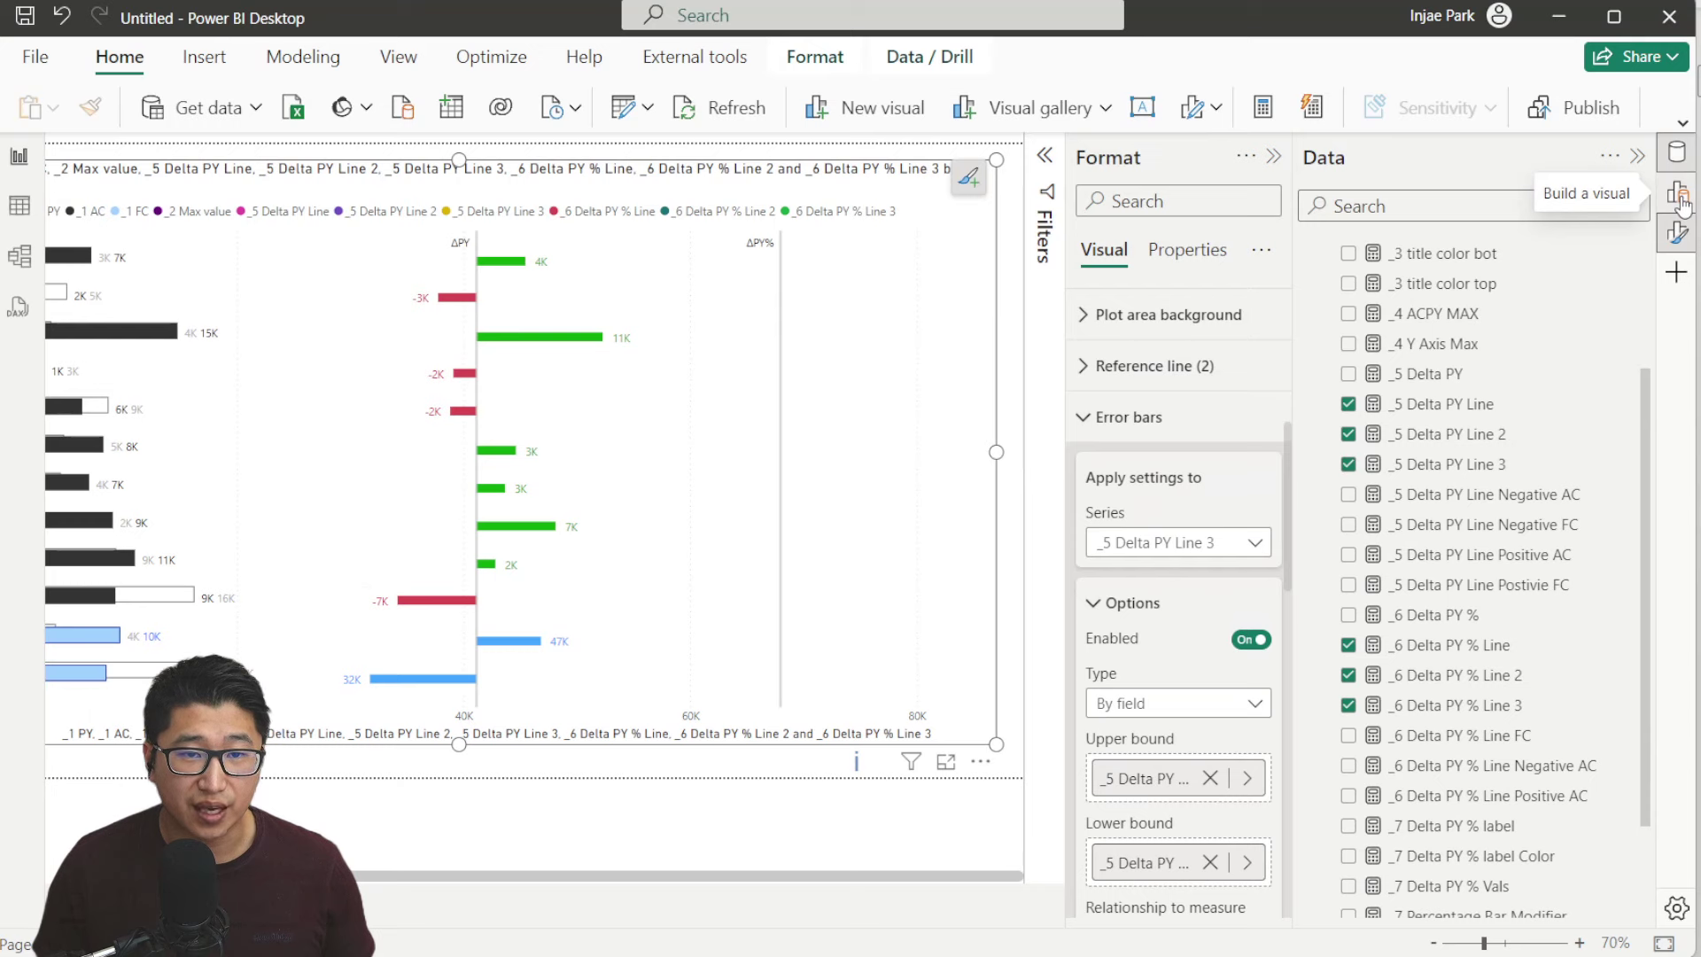
pyautogui.scroll(-3, 1161, 545)
pyautogui.scroll(-3, 1435, 641)
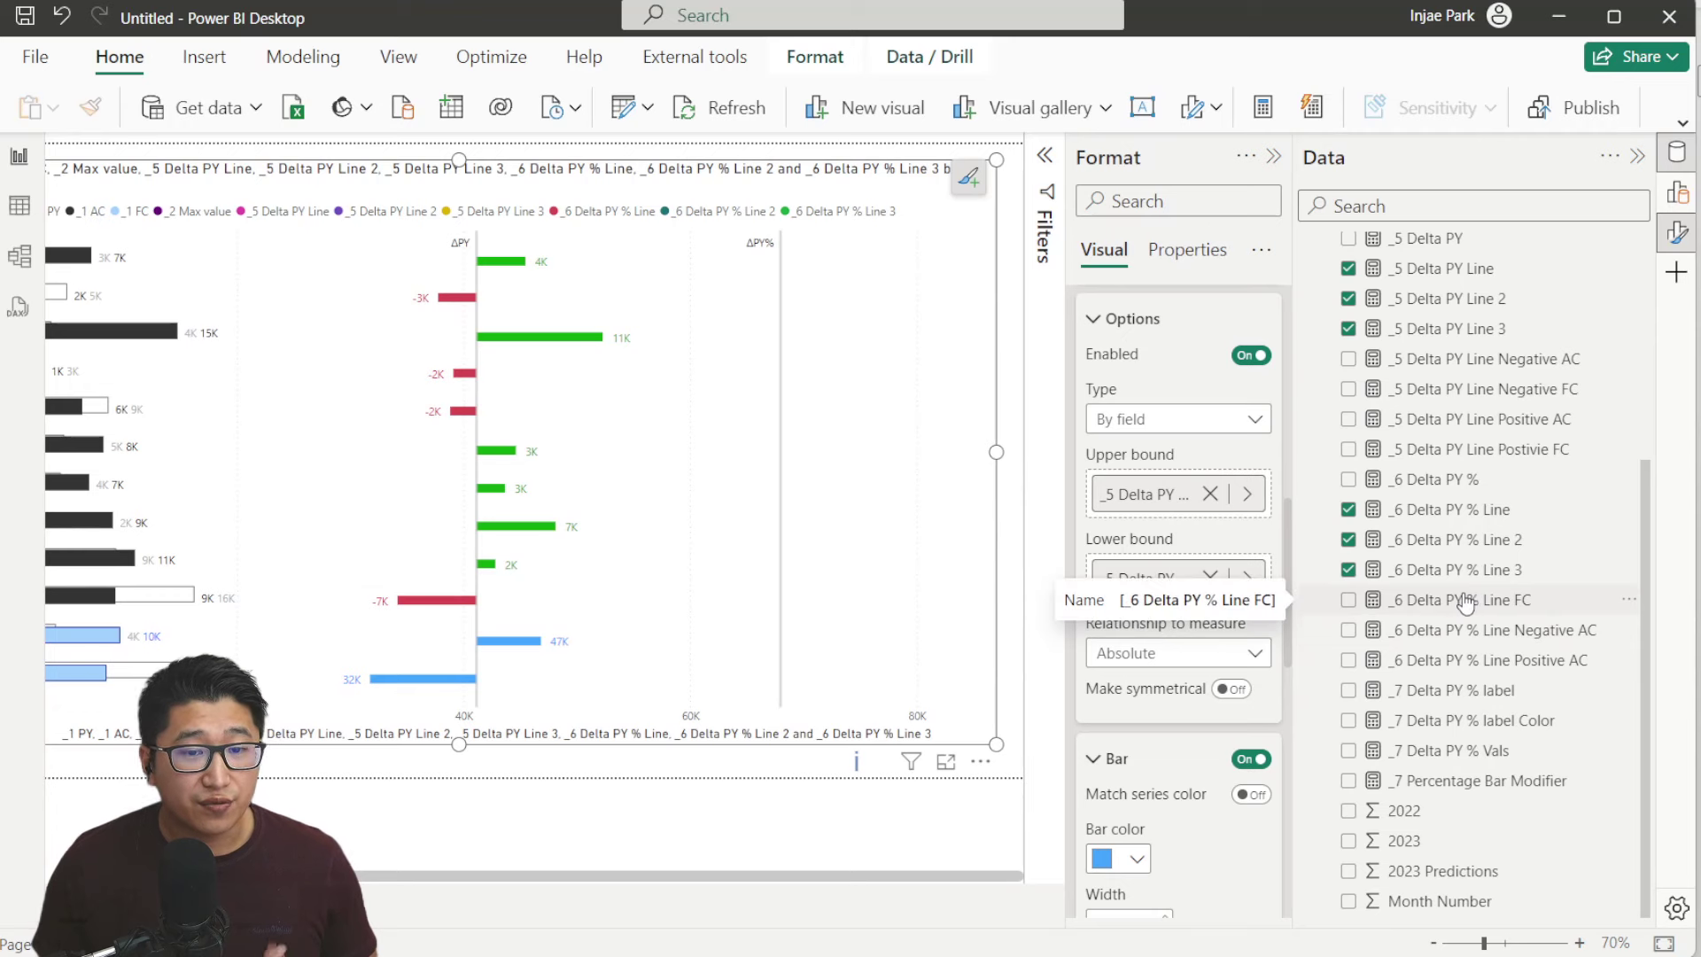
# Examine the _6 Delta PY % Line FC formula, putting its IF expression on a second line for reading
pyautogui.click(1462, 603)
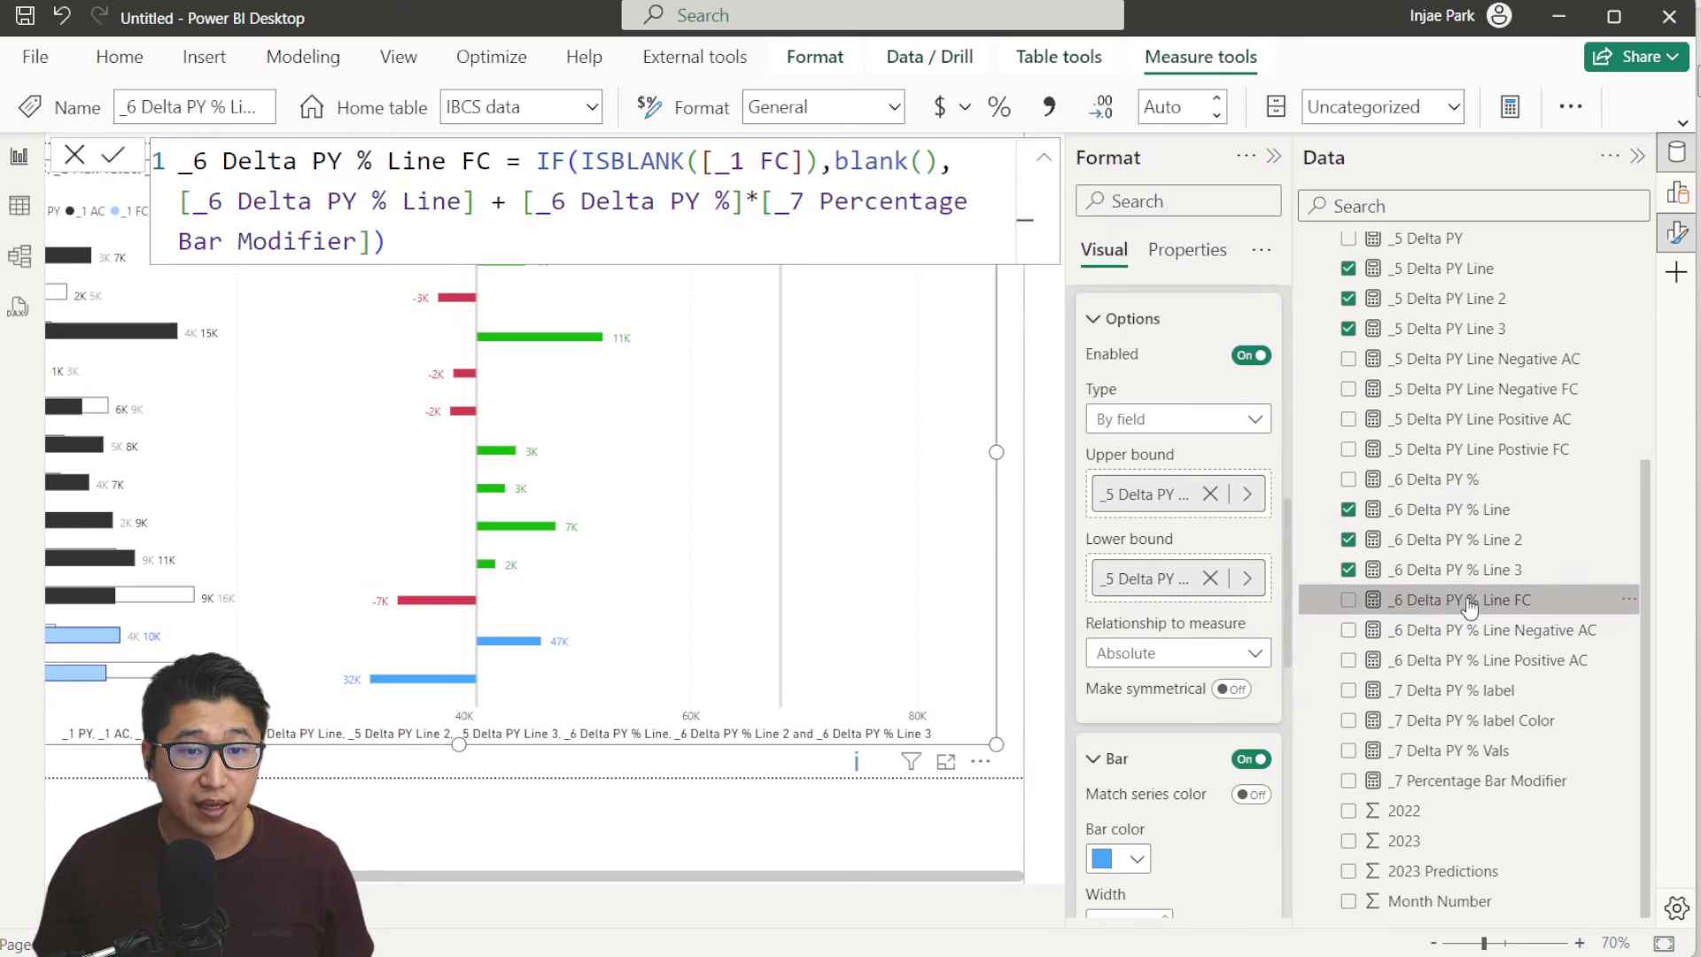
pyautogui.click(536, 163)
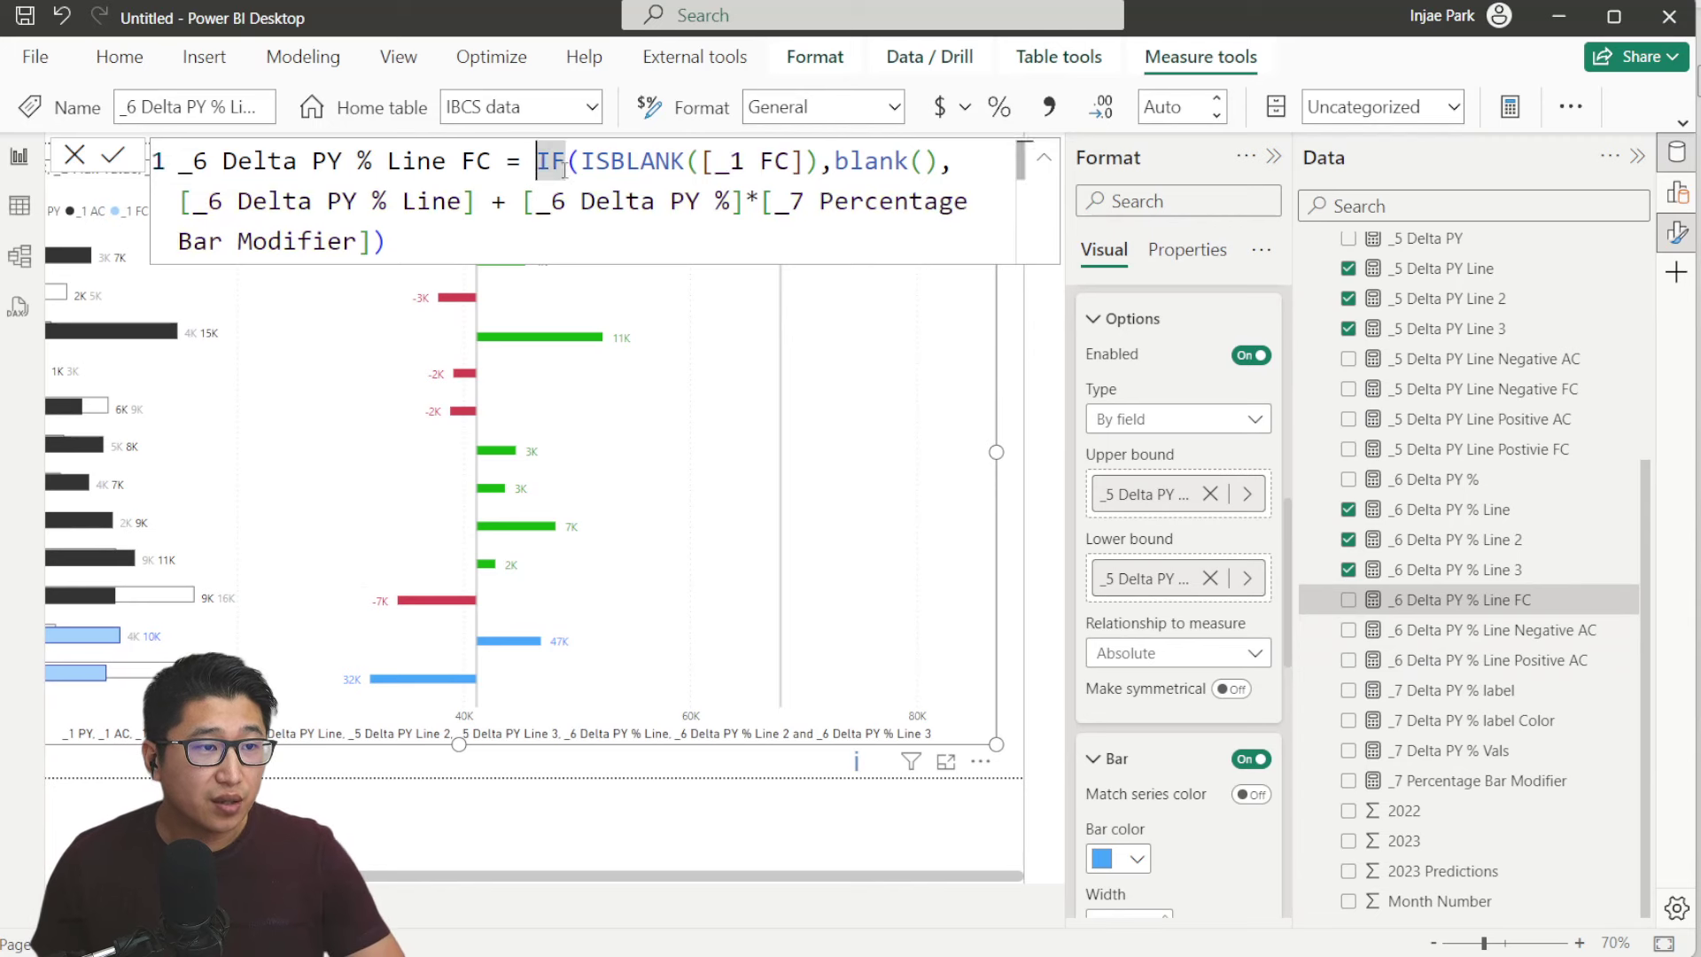
pyautogui.hotkey('shift', 'Return')
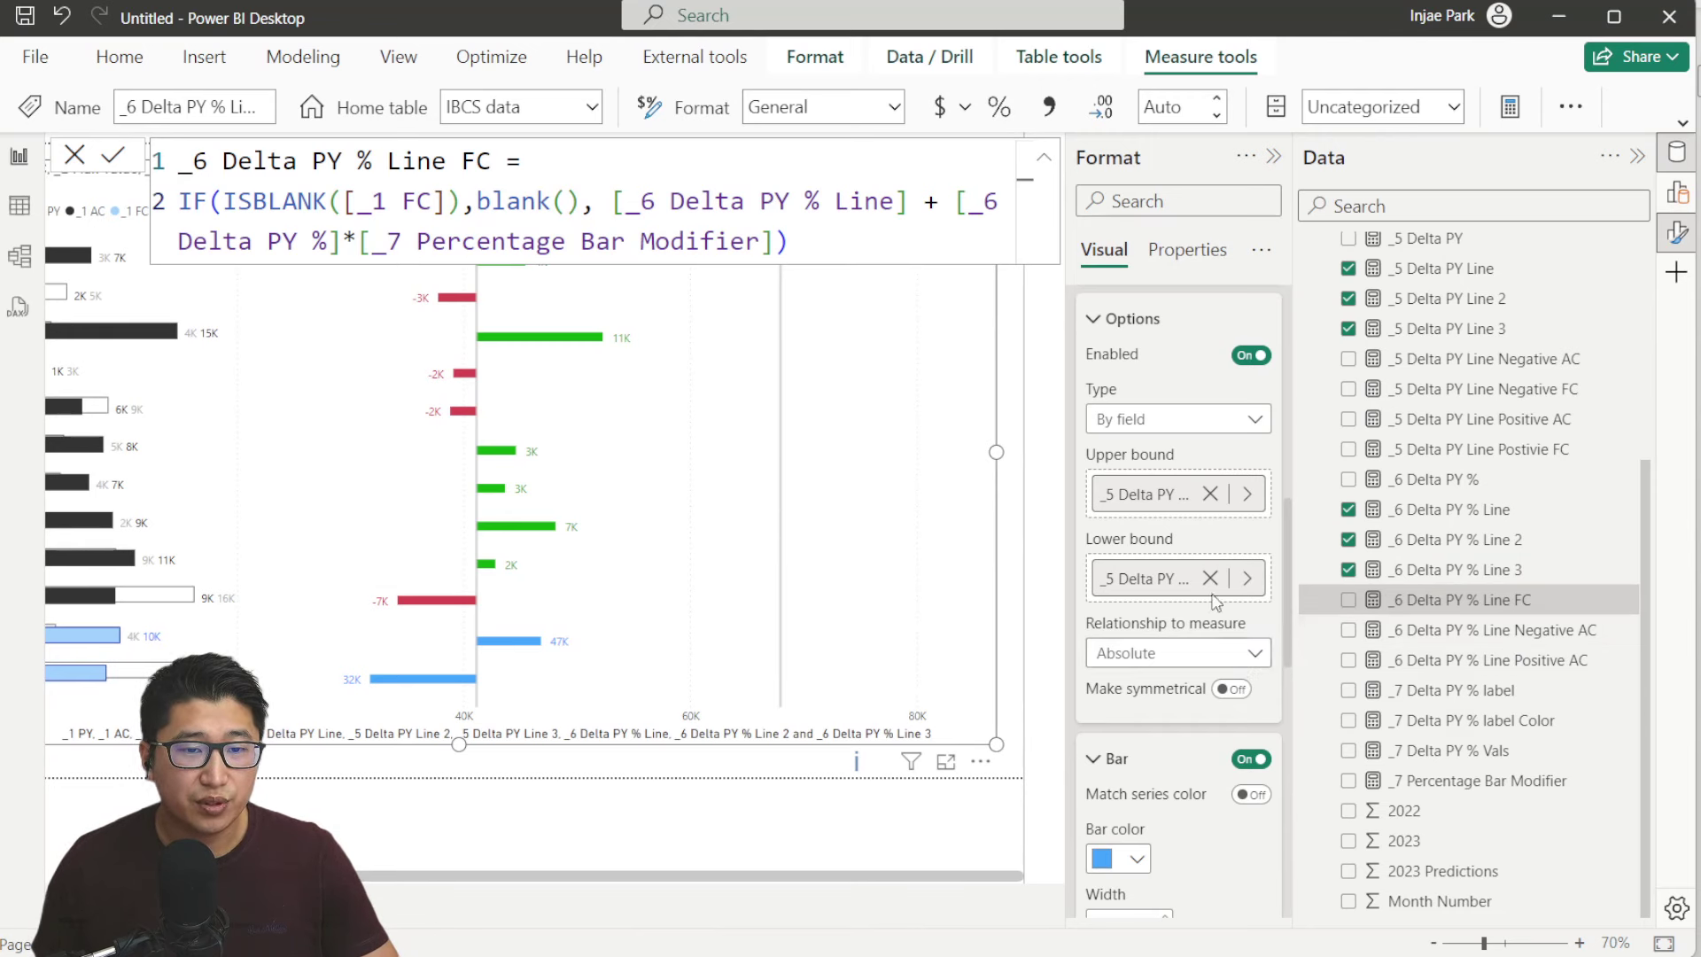
# Switch the error bars to the _6 Delta PY % Line series and set their upper bound to _6 Delta PY % Line Positive AC
pyautogui.scroll(2, 1156, 457)
pyautogui.scroll(-1, 1156, 457)
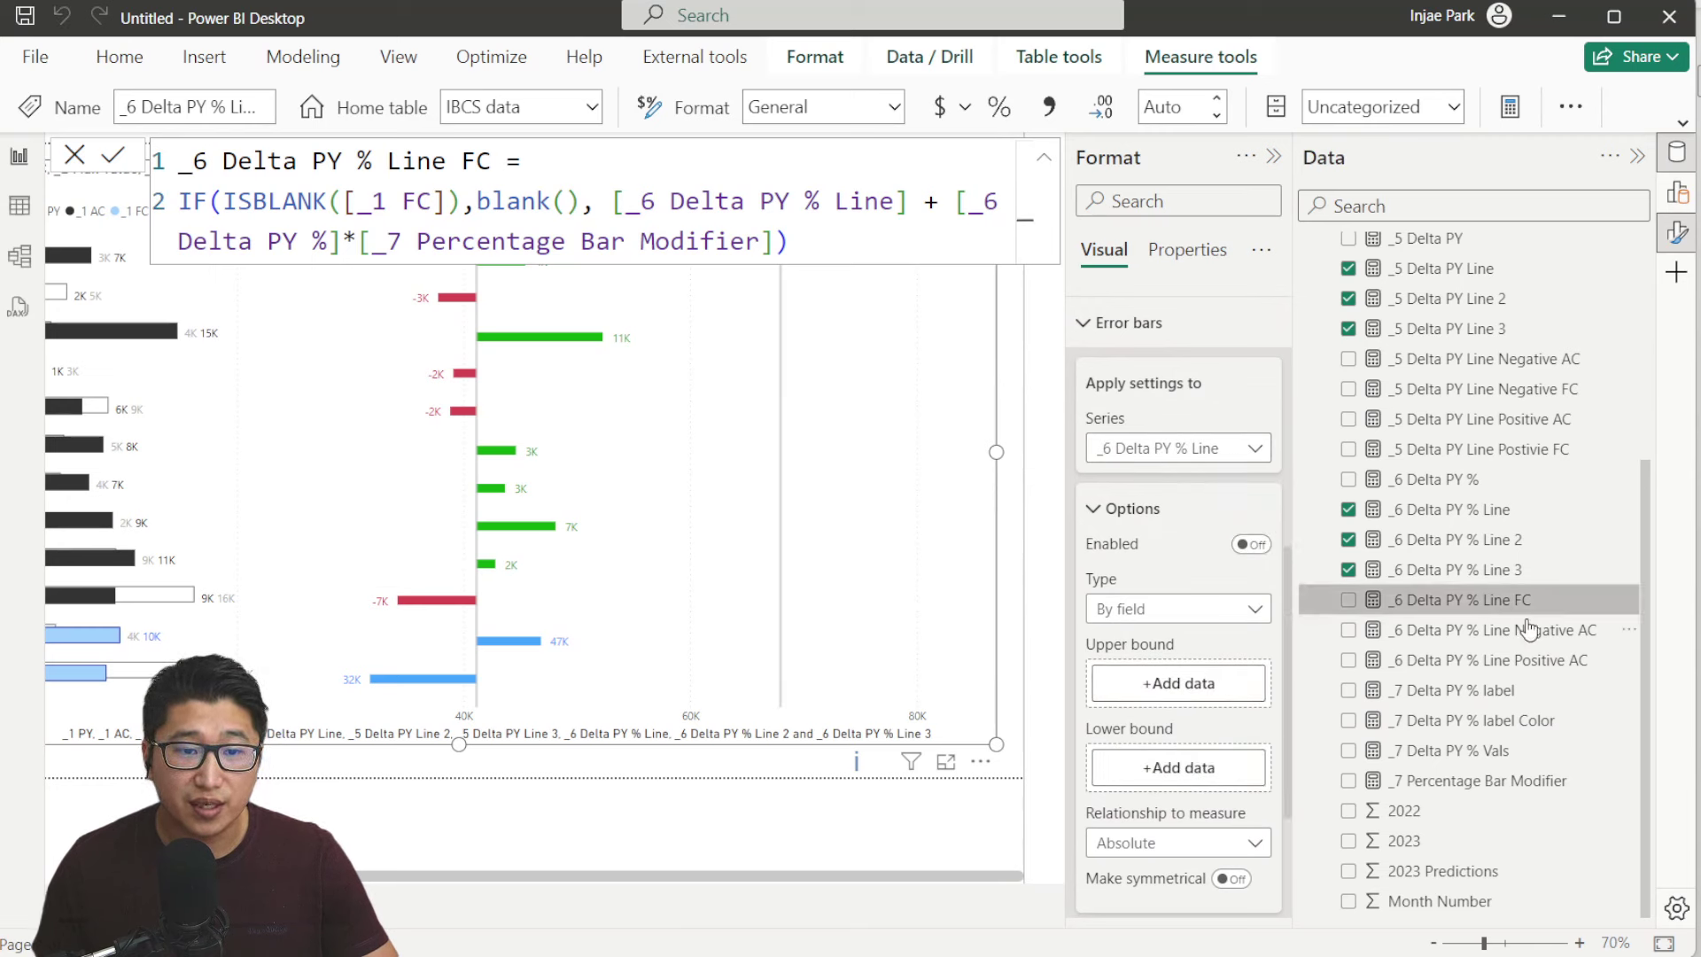
pyautogui.moveTo(1505, 662); pyautogui.dragTo(1168, 689)
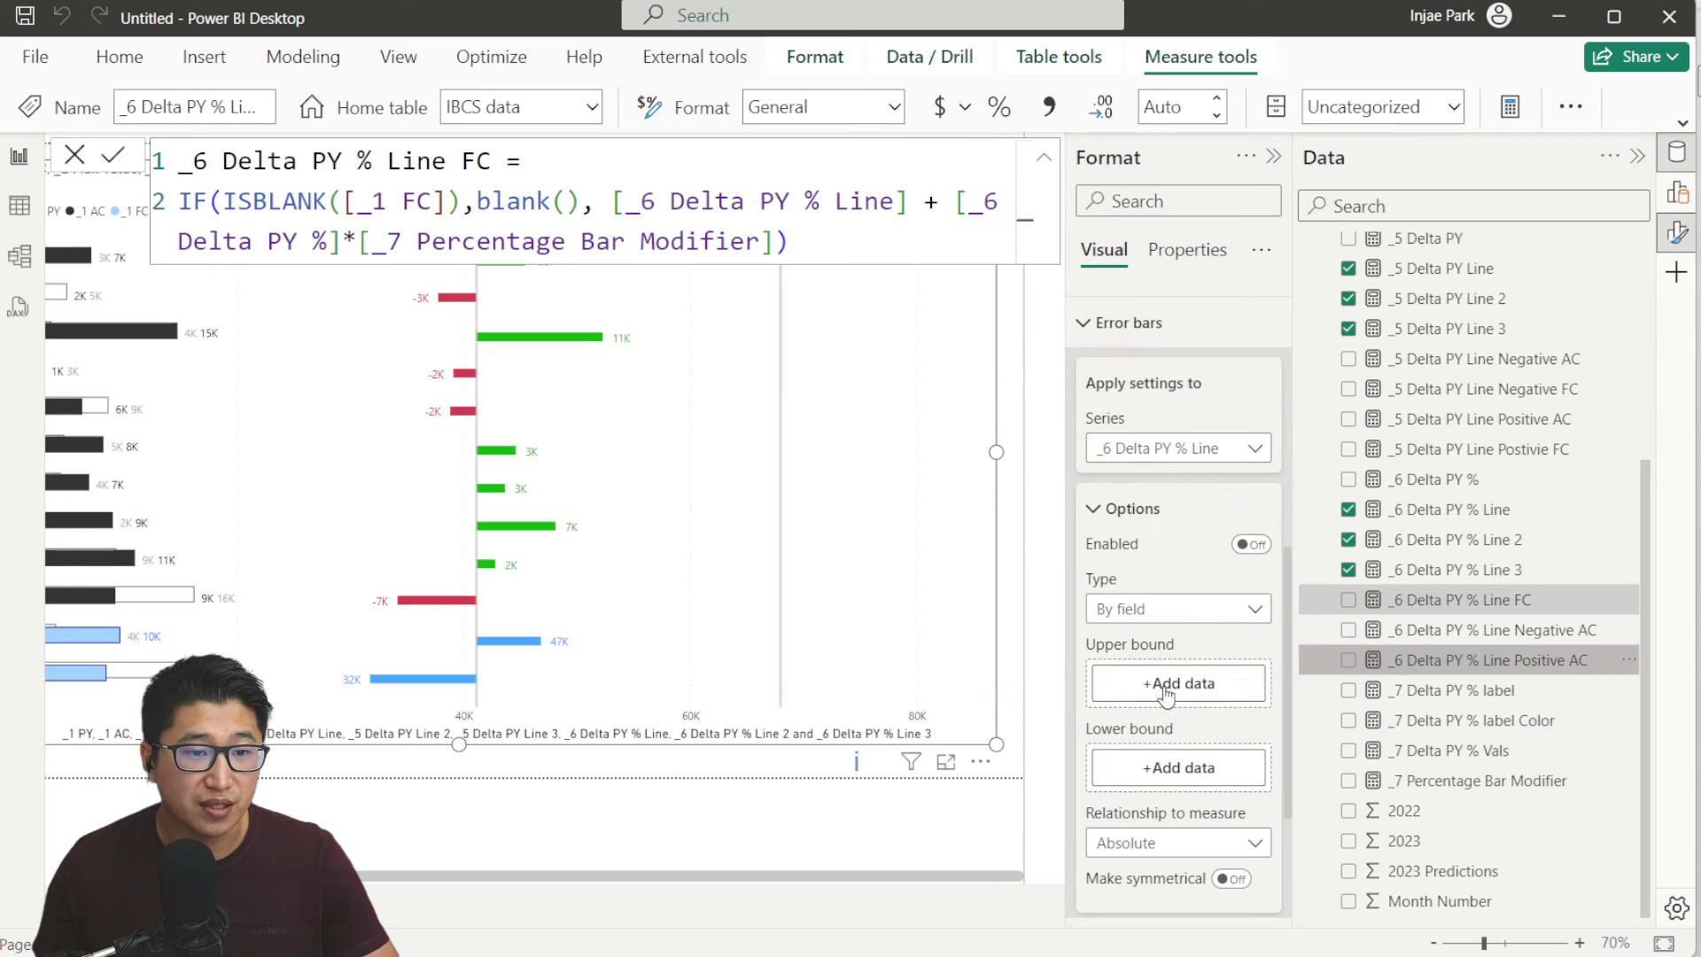
pyautogui.click(1125, 511)
pyautogui.scroll(-1, 1151, 523)
# Turn on the _6 Delta PY % Line error labels in Relative (percentage) format and discard the pending _6 Delta PY % Line FC formula edit
pyautogui.click(1141, 483)
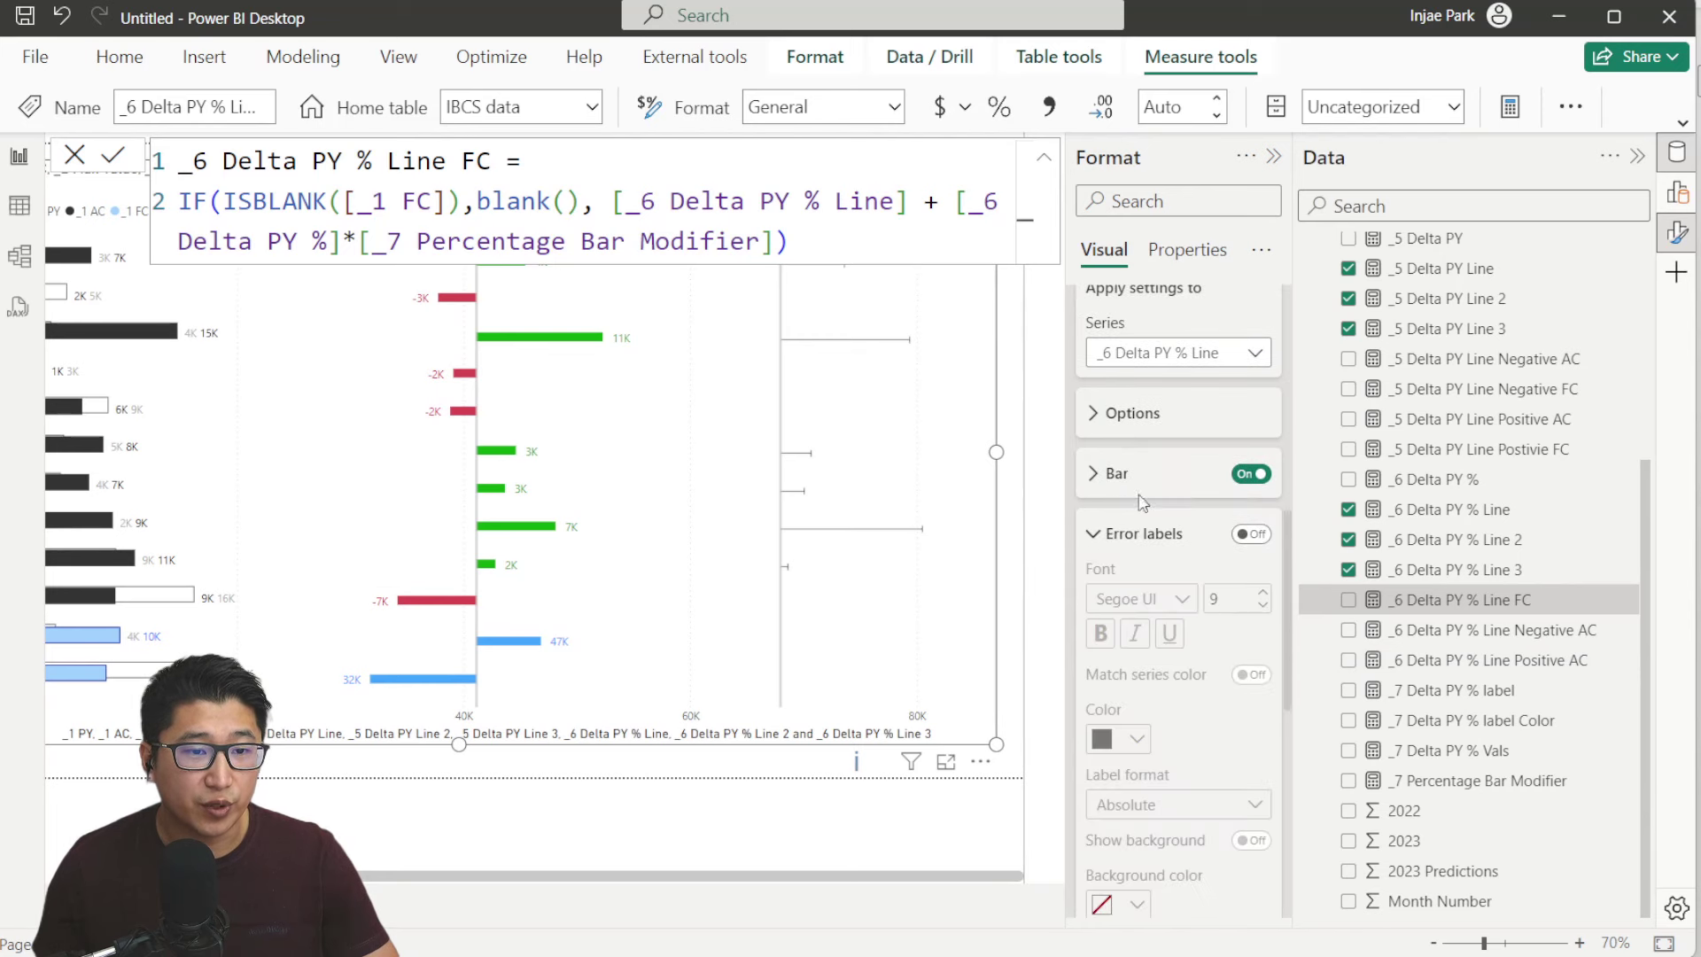
pyautogui.click(1250, 533)
pyautogui.scroll(-1, 1115, 653)
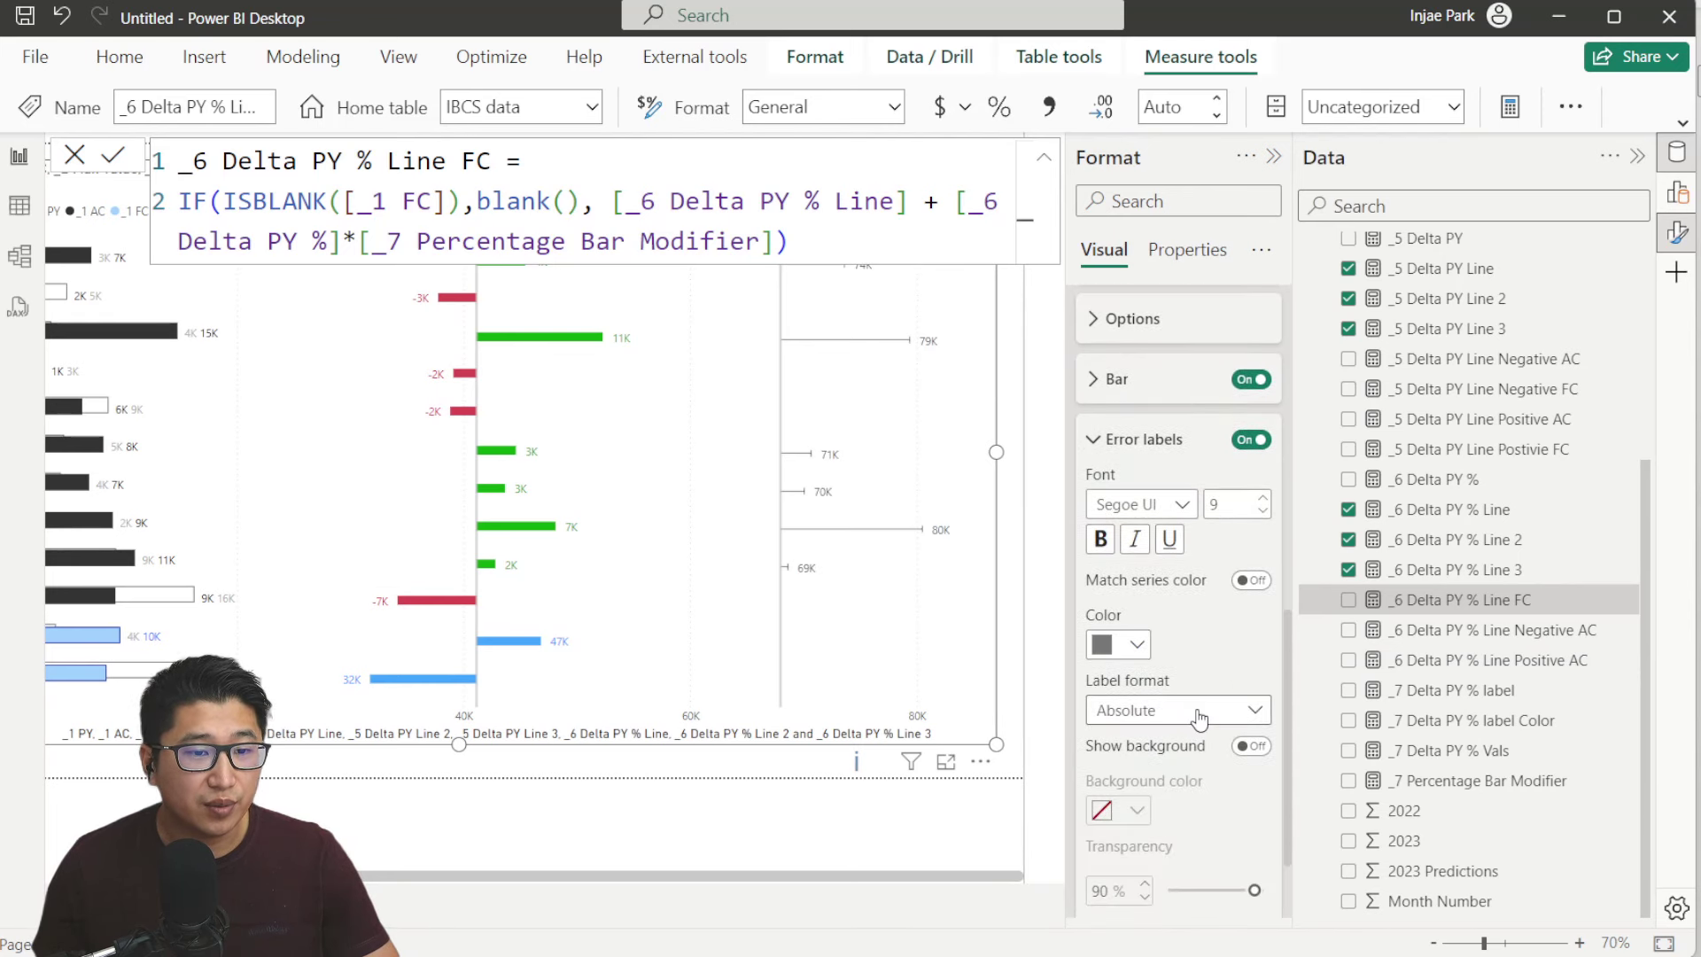
pyautogui.click(1196, 710)
pyautogui.click(1193, 801)
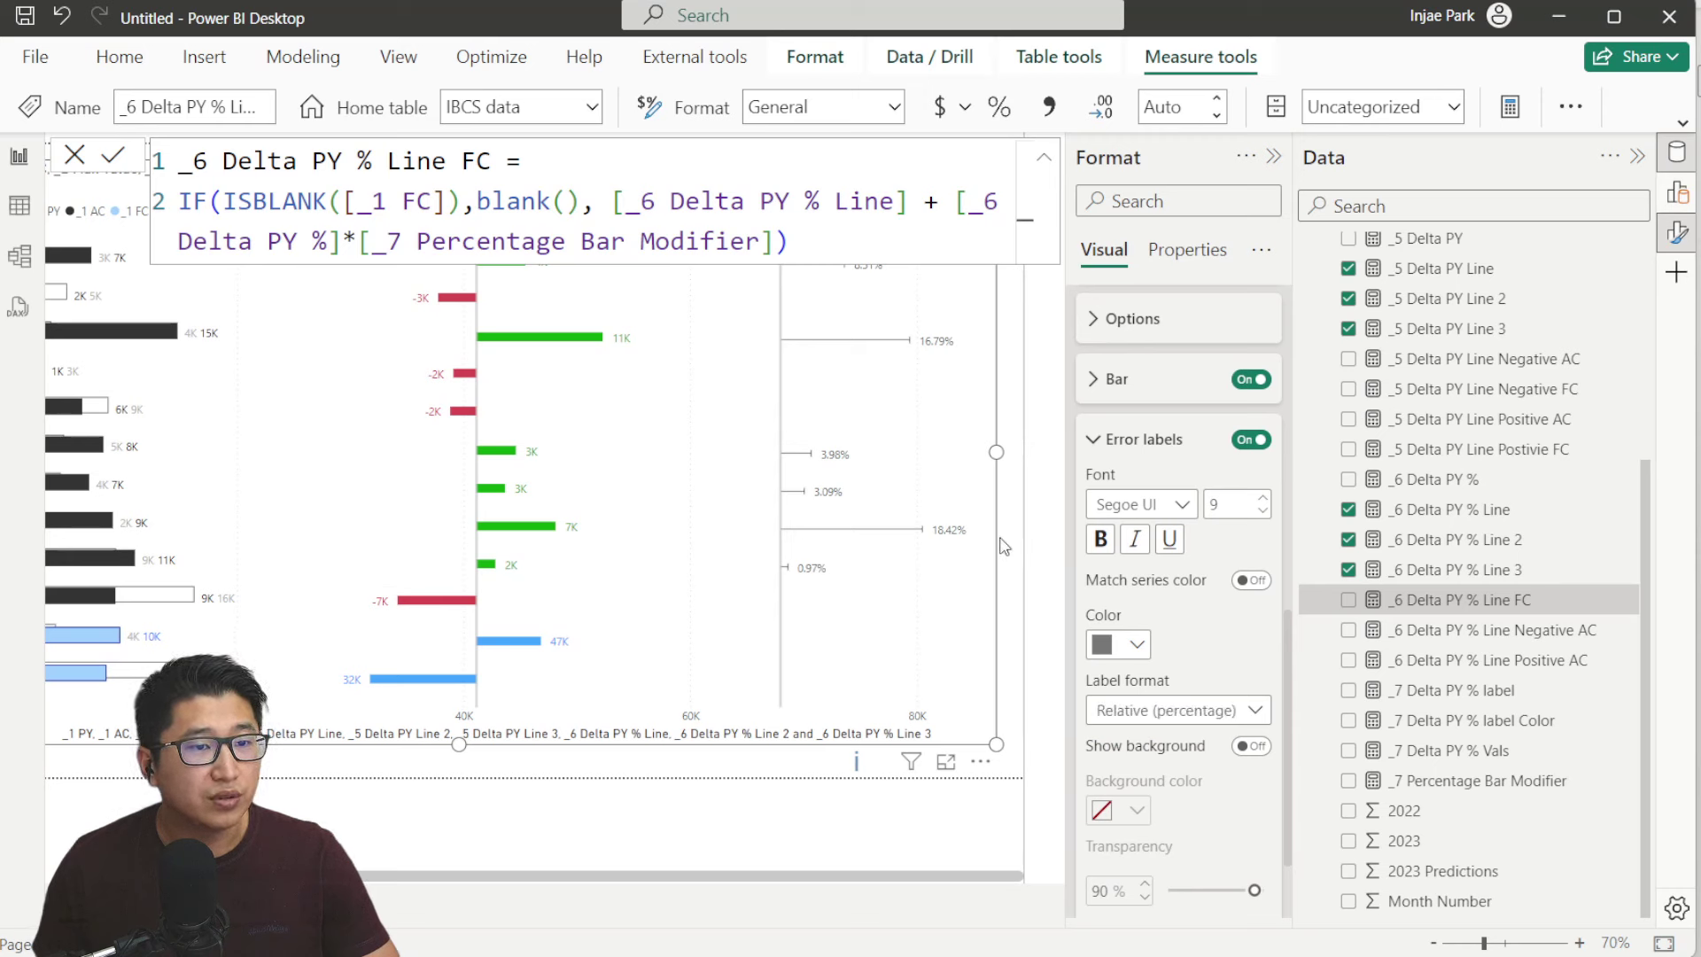
pyautogui.click(74, 156)
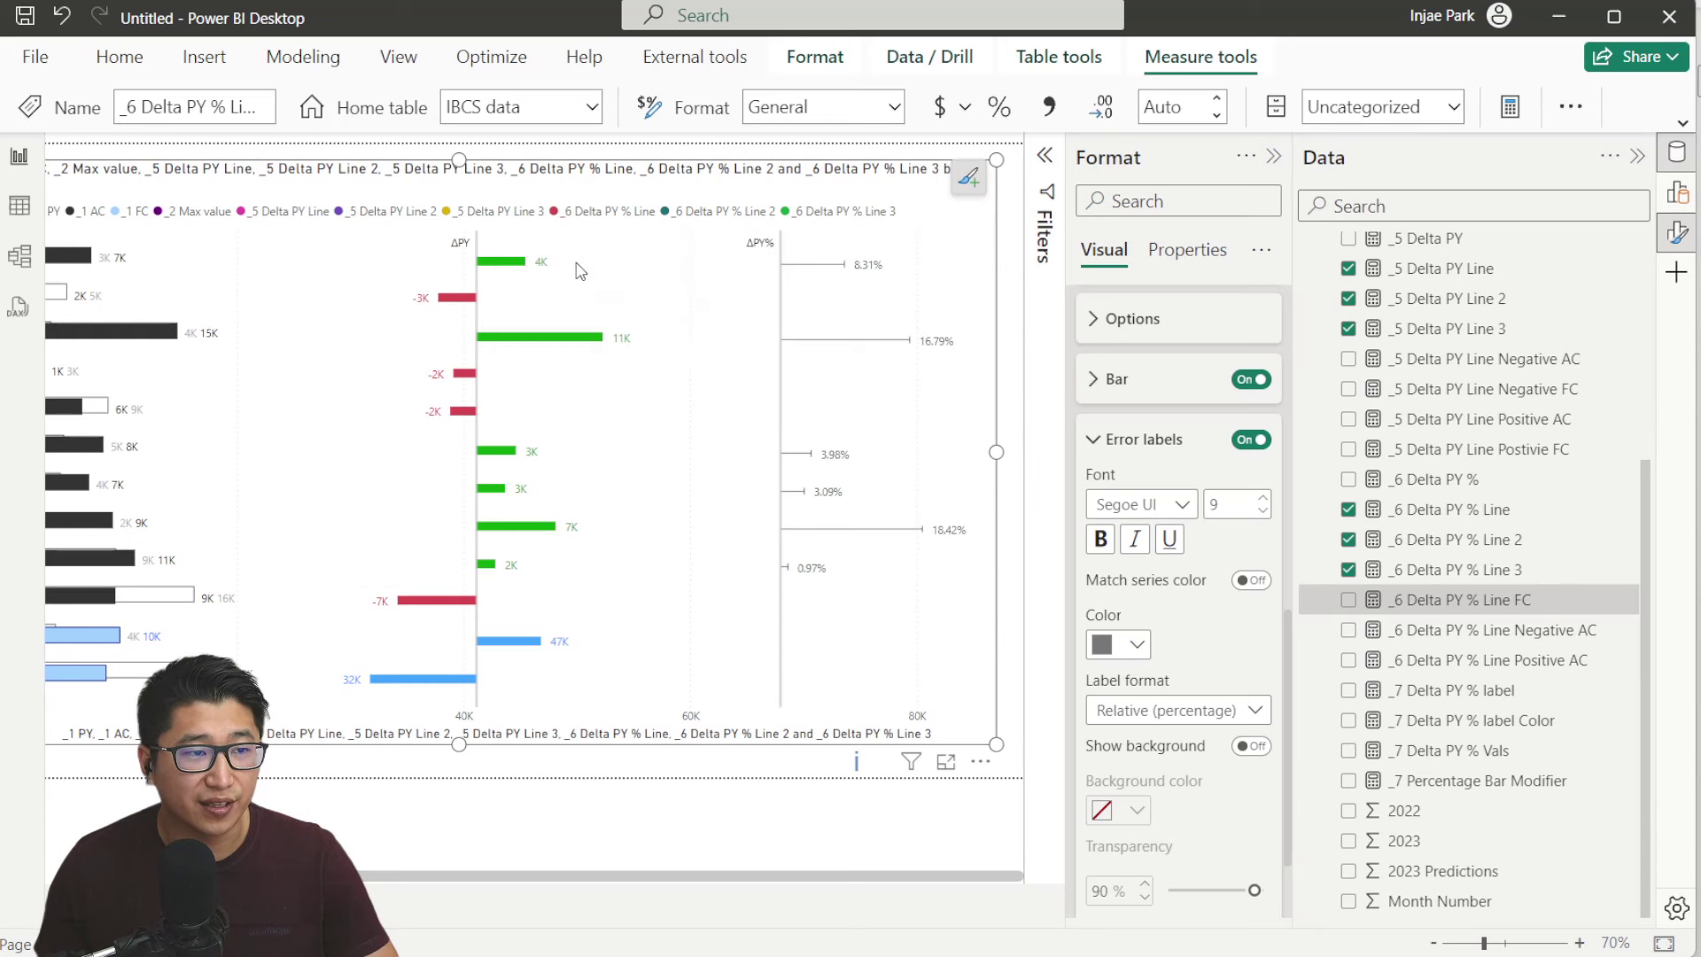
pyautogui.click(1196, 709)
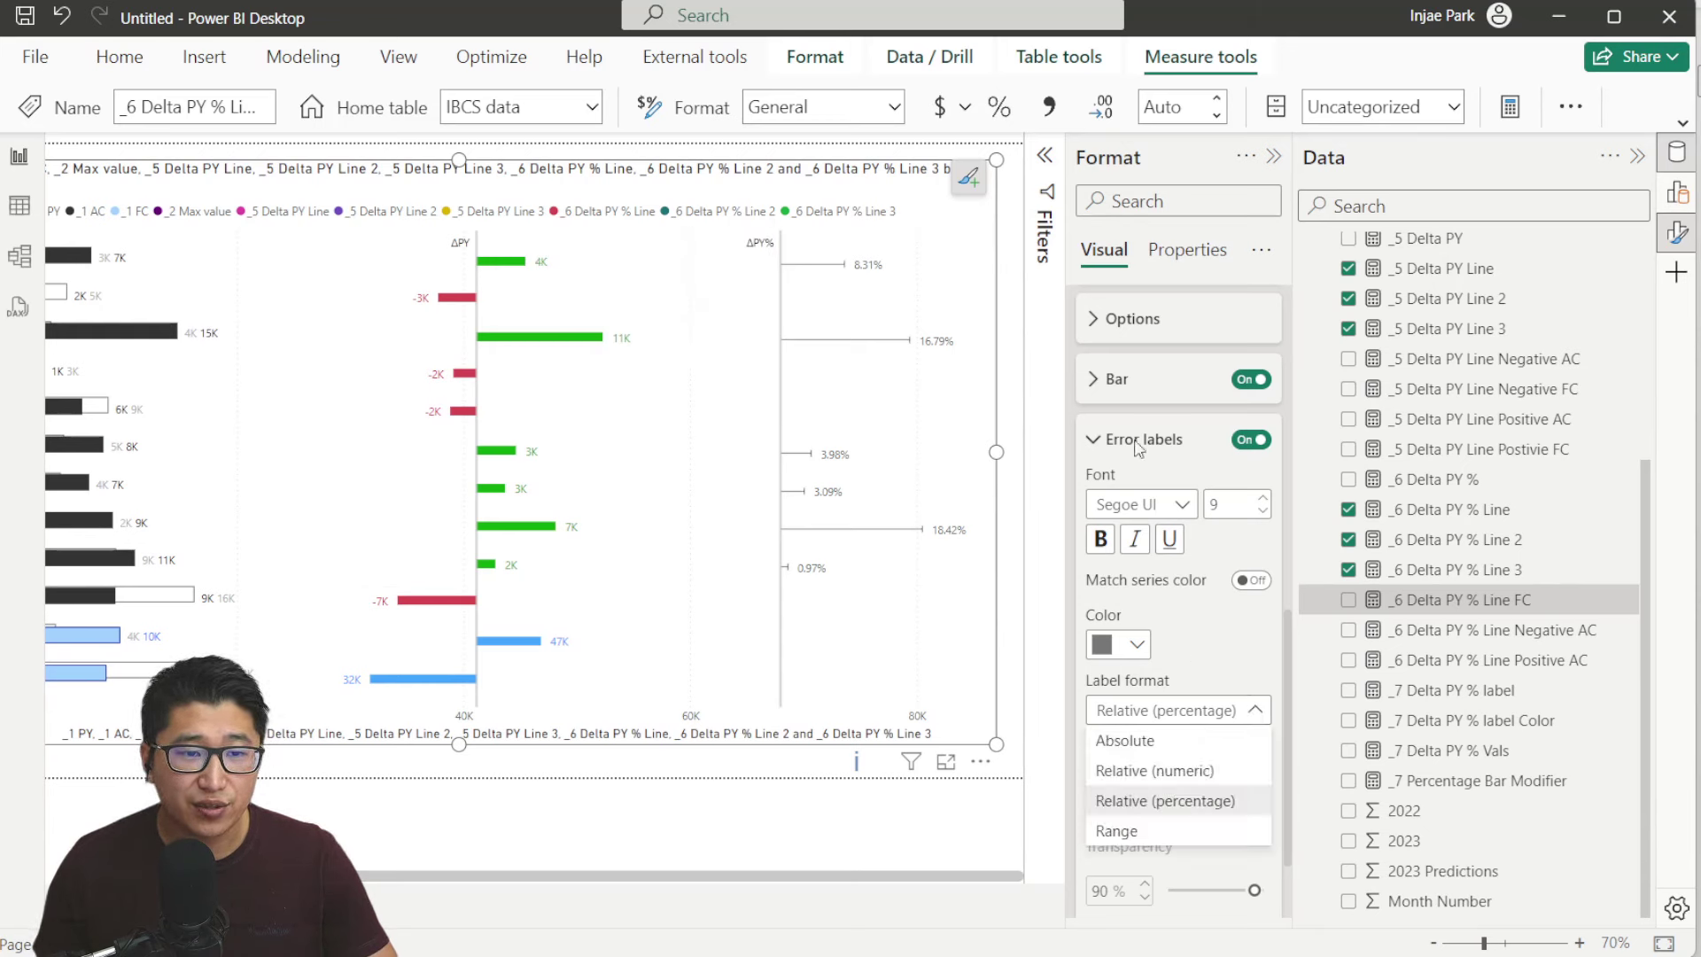
pyautogui.click(1220, 645)
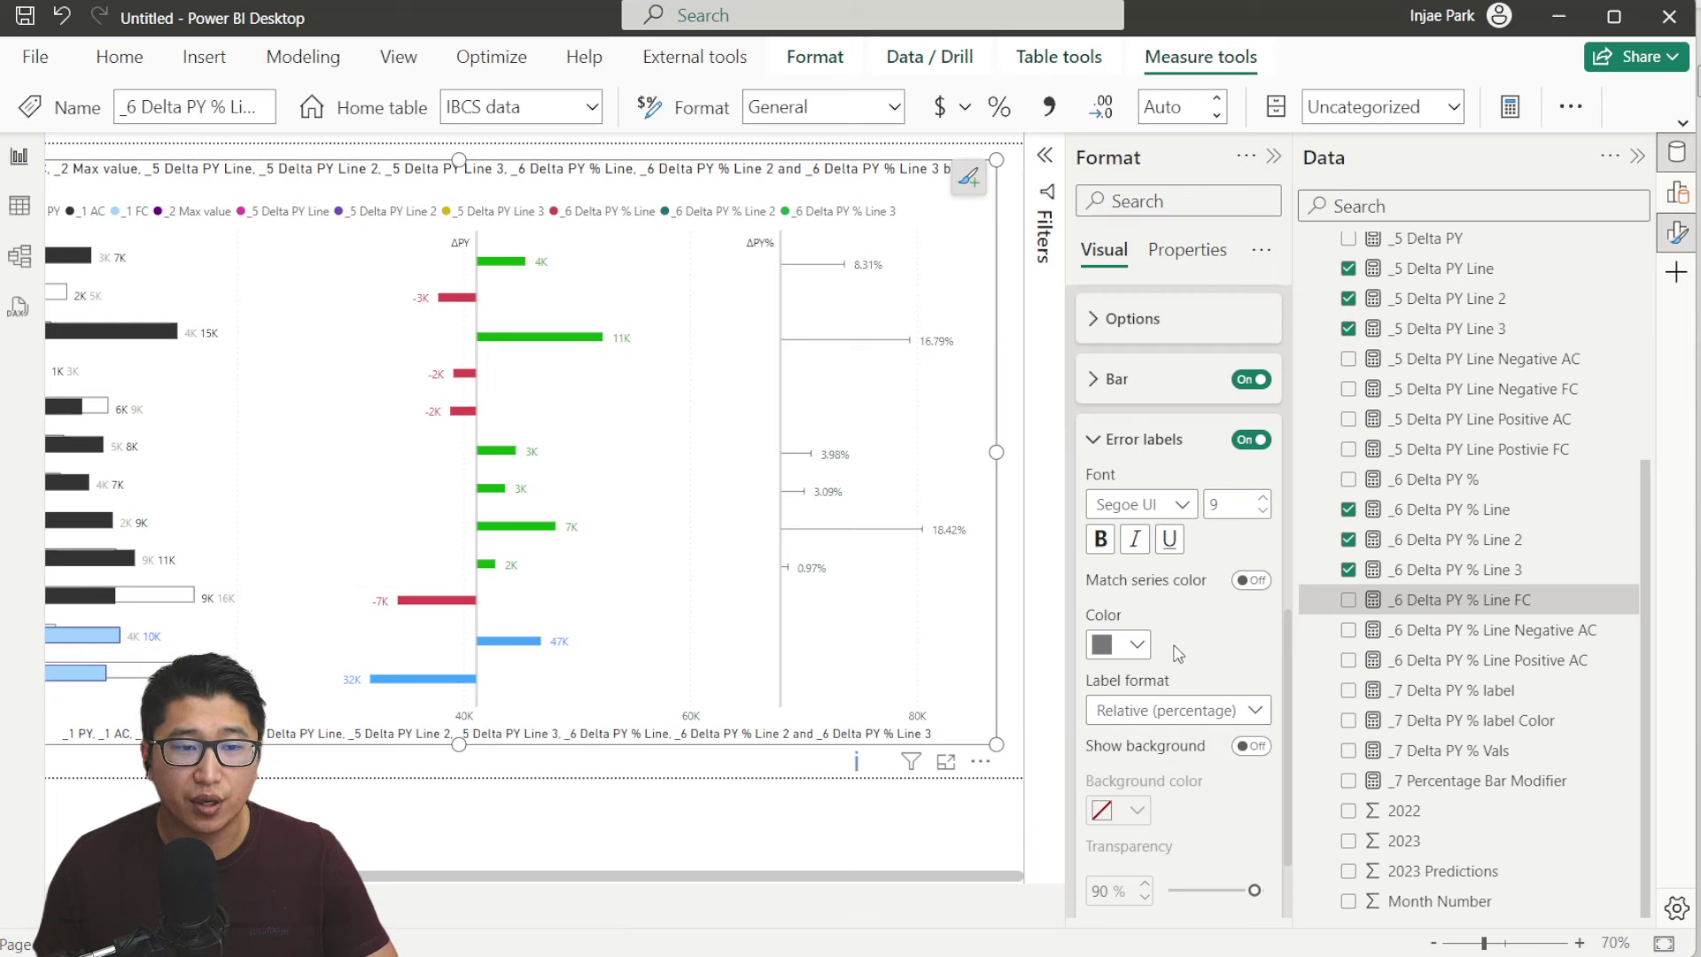
# Turn off the _6 Delta PY % Line error labels and style its error bars green with width 2 and square markers
pyautogui.click(1256, 443)
pyautogui.scroll(4, 1240, 442)
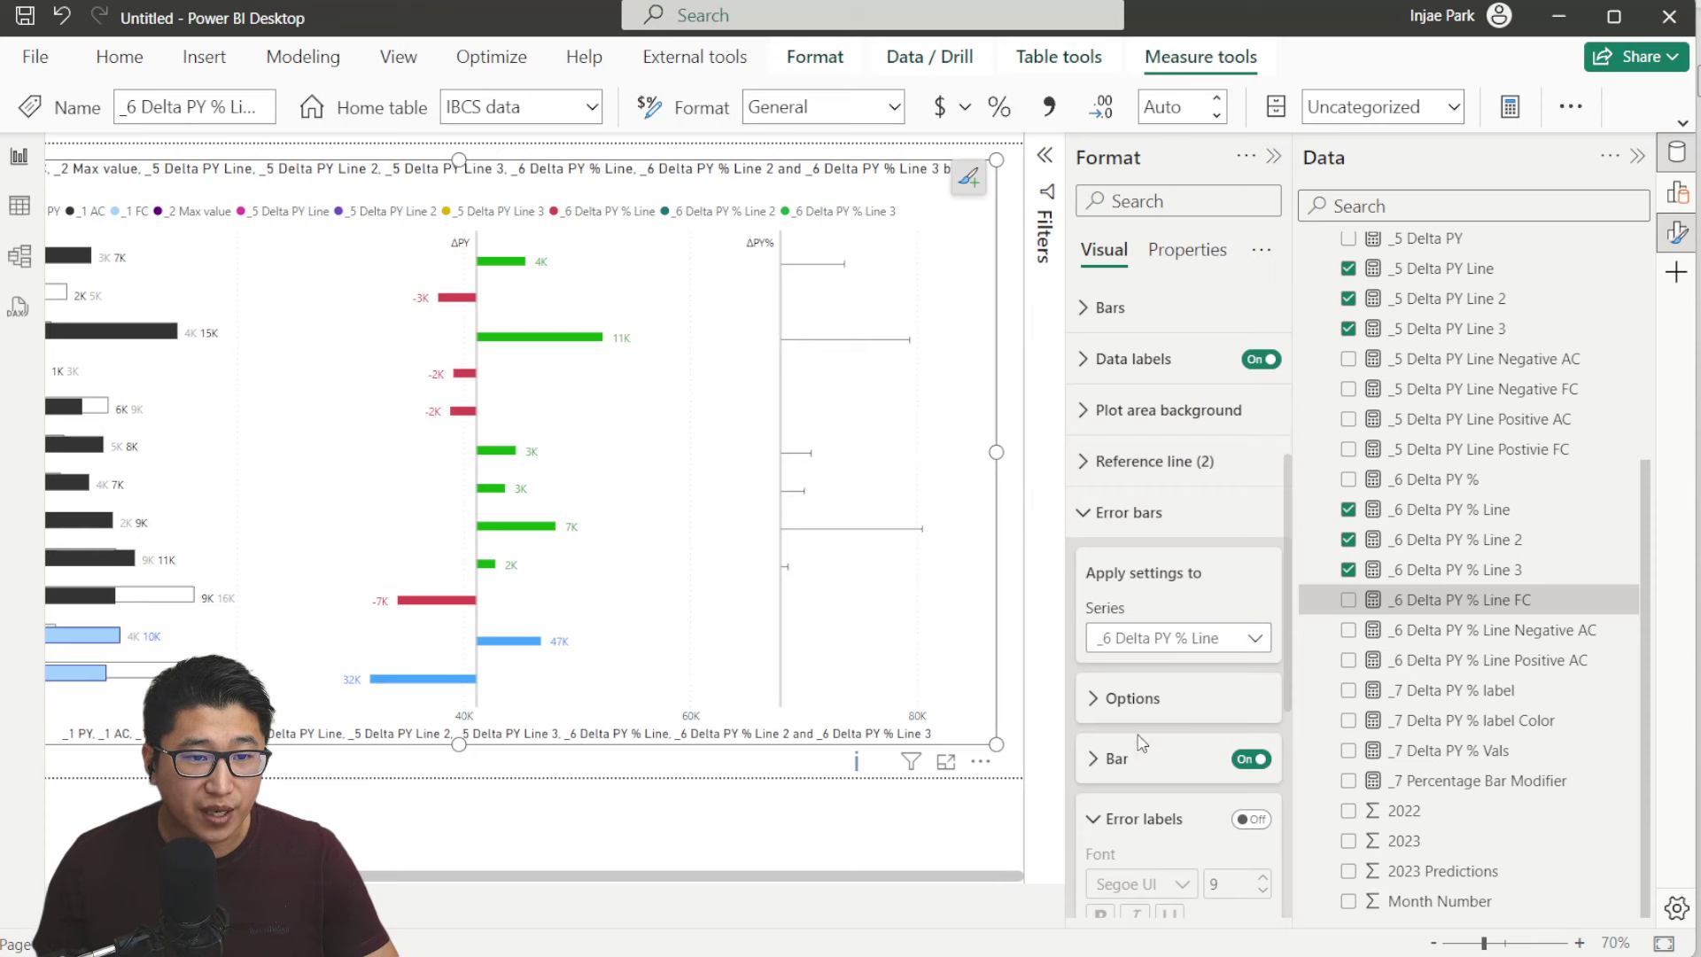
pyautogui.scroll(-2, 1142, 742)
pyautogui.click(1133, 603)
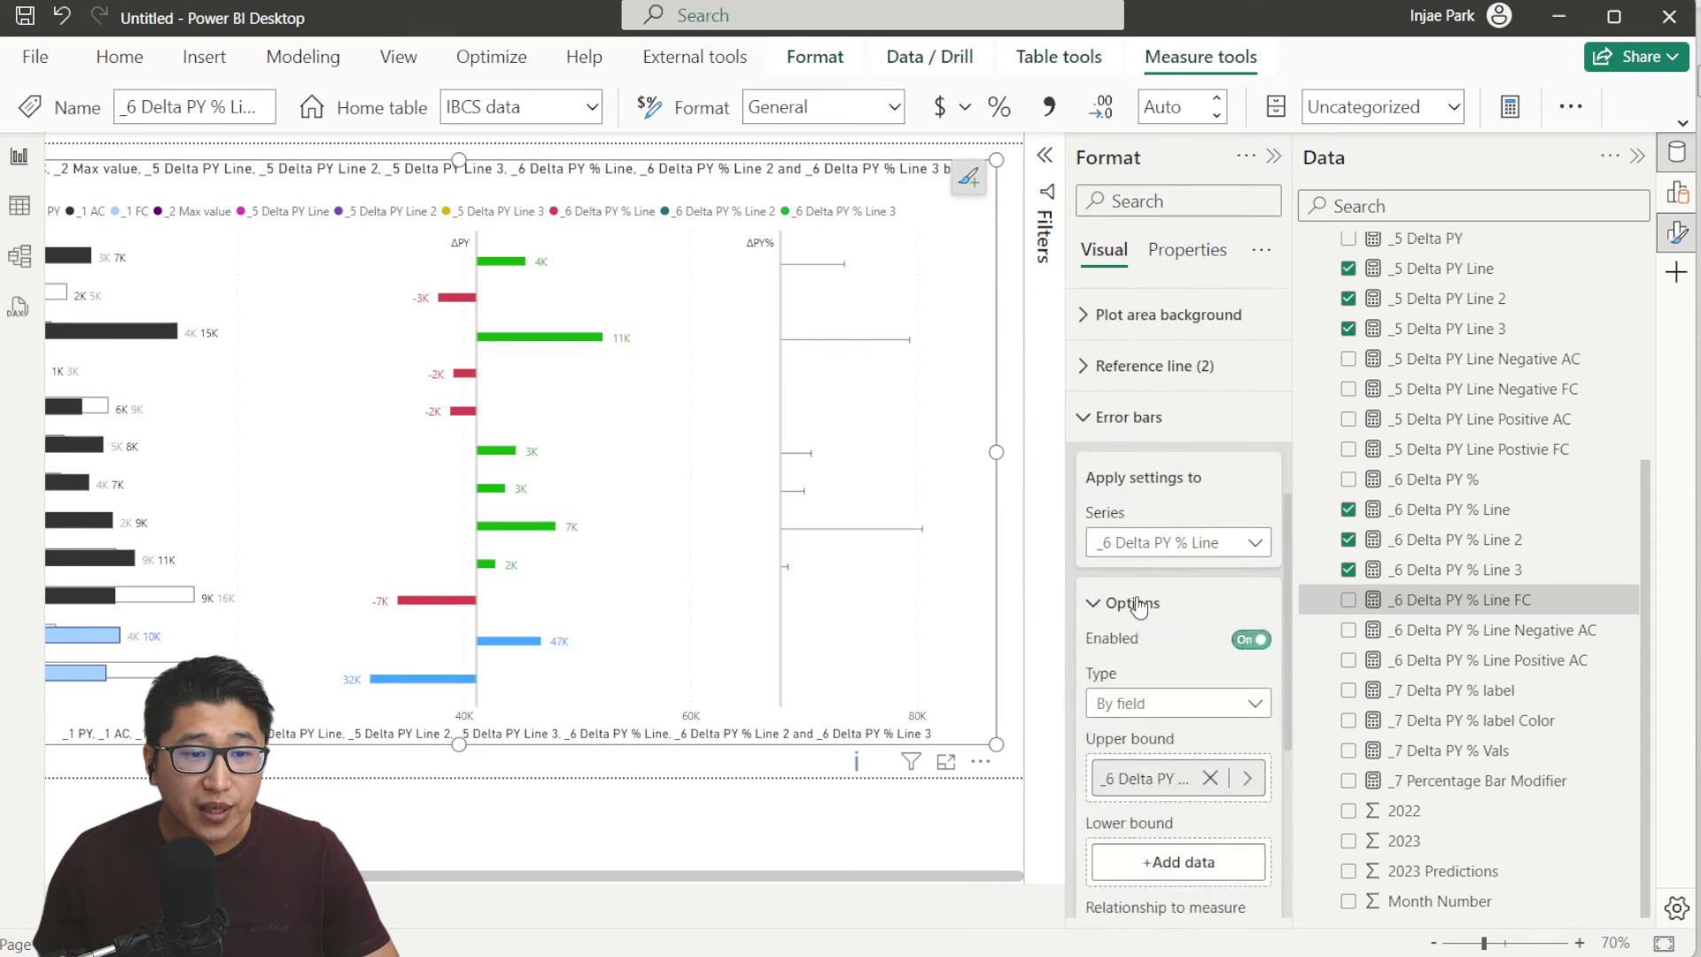
pyautogui.scroll(-2, 1151, 739)
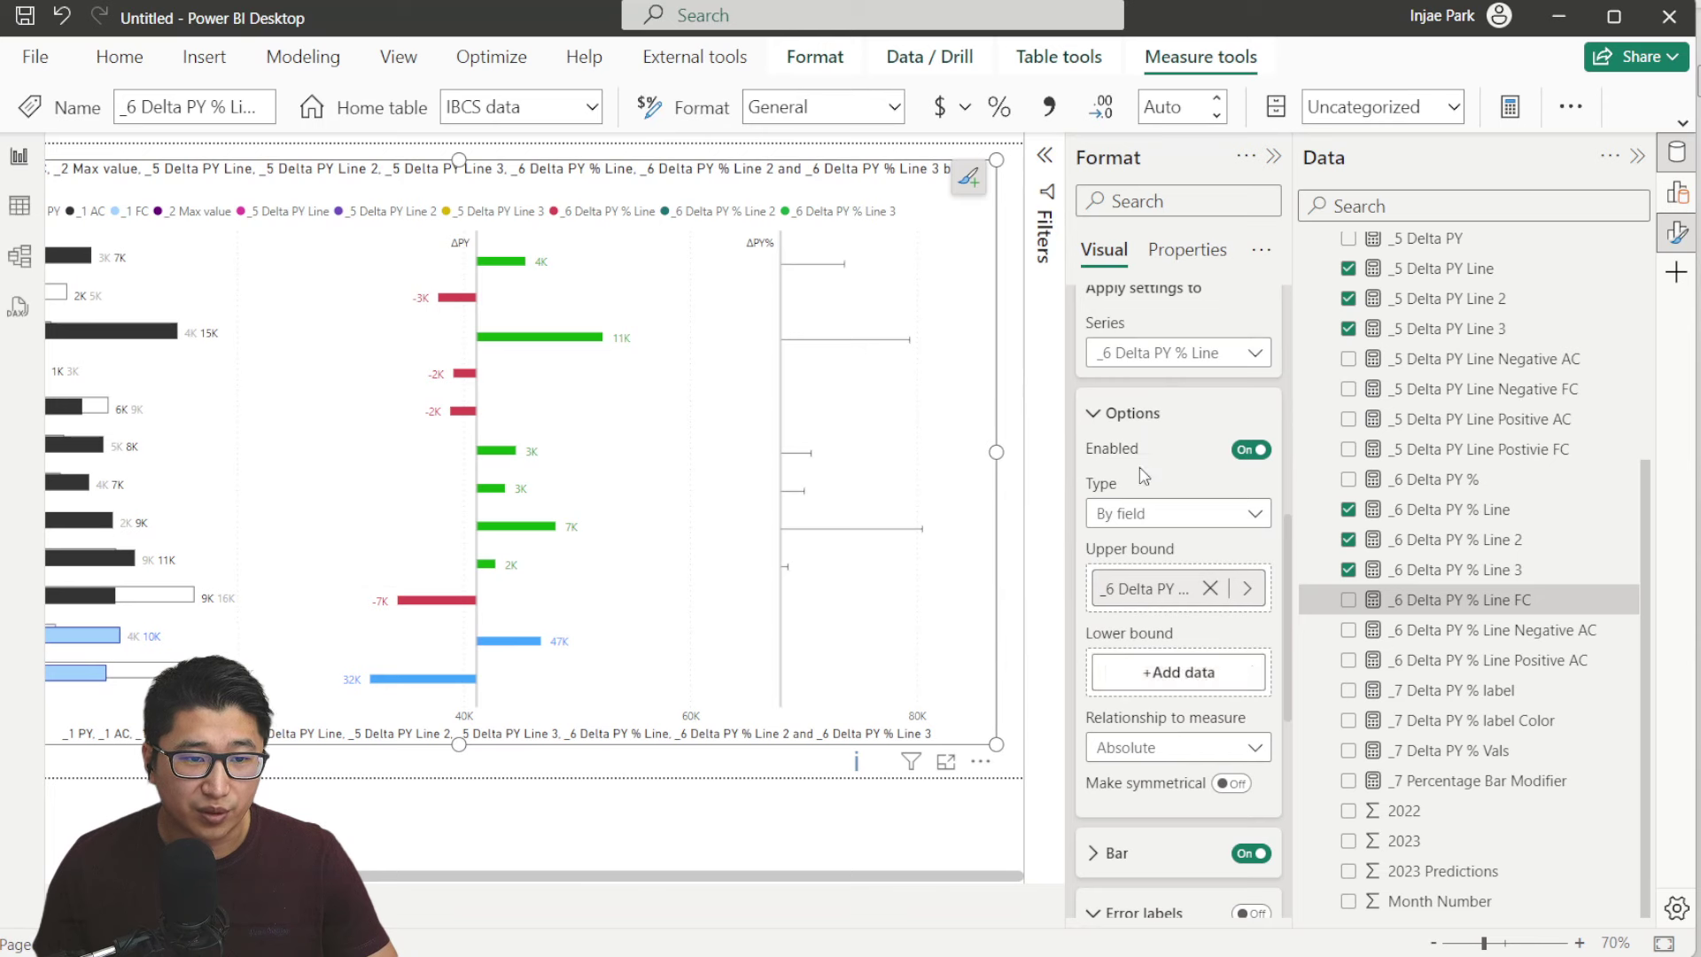
pyautogui.click(1132, 413)
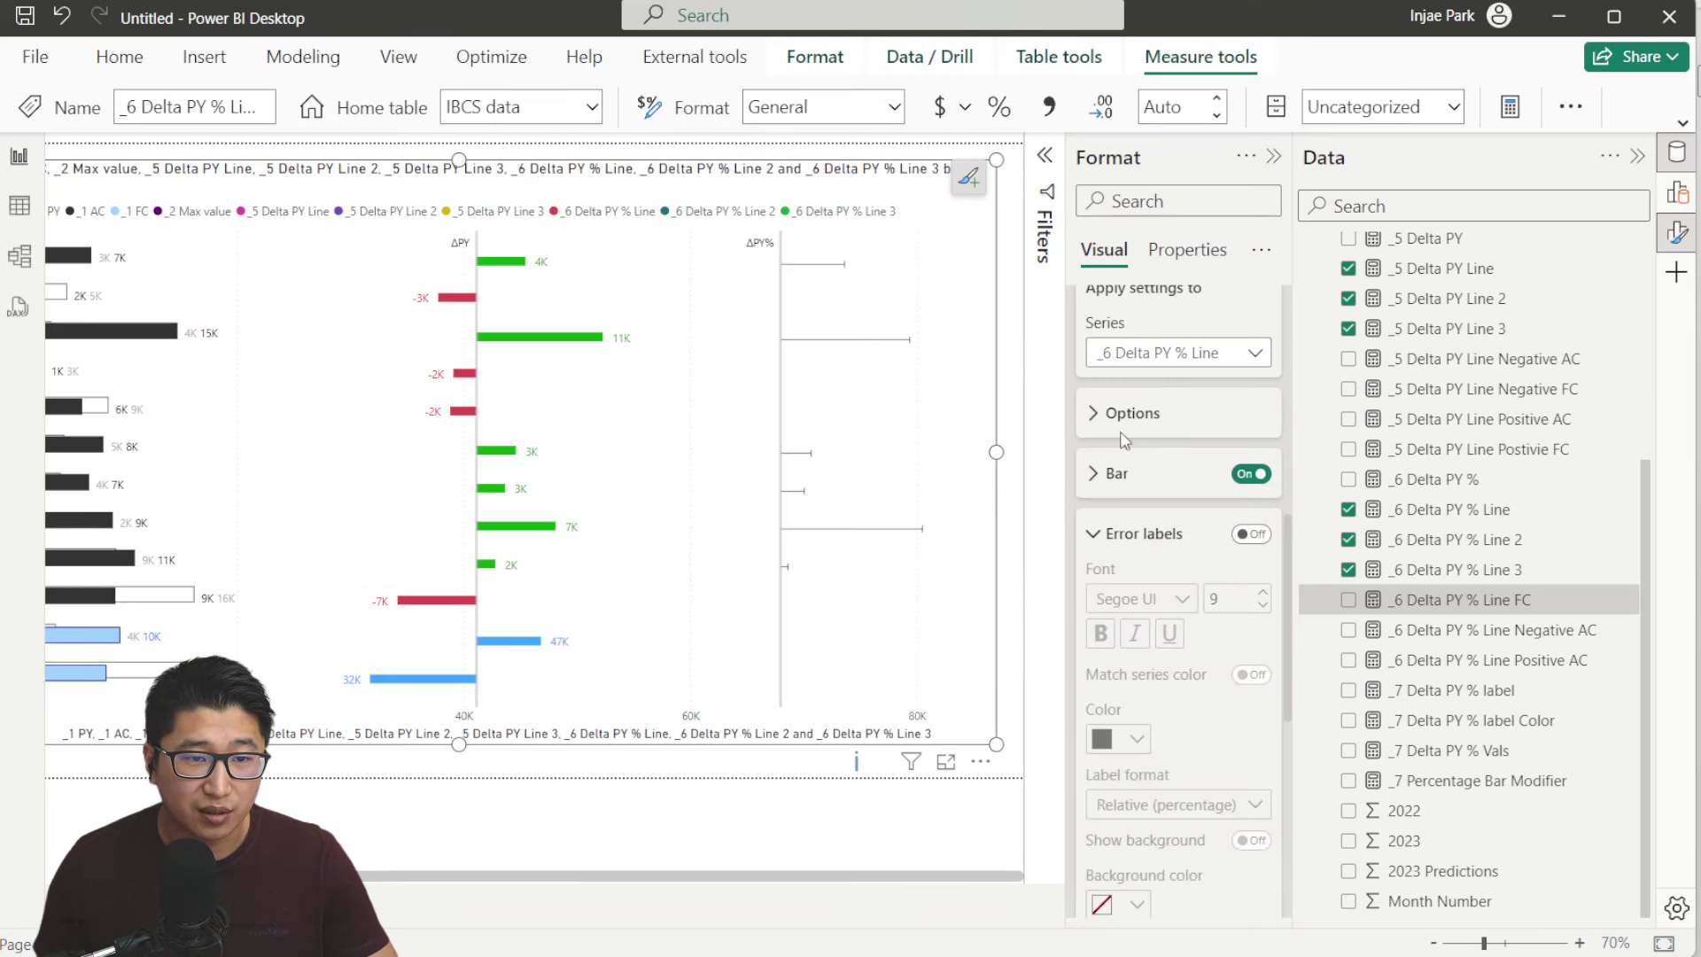
pyautogui.click(1116, 484)
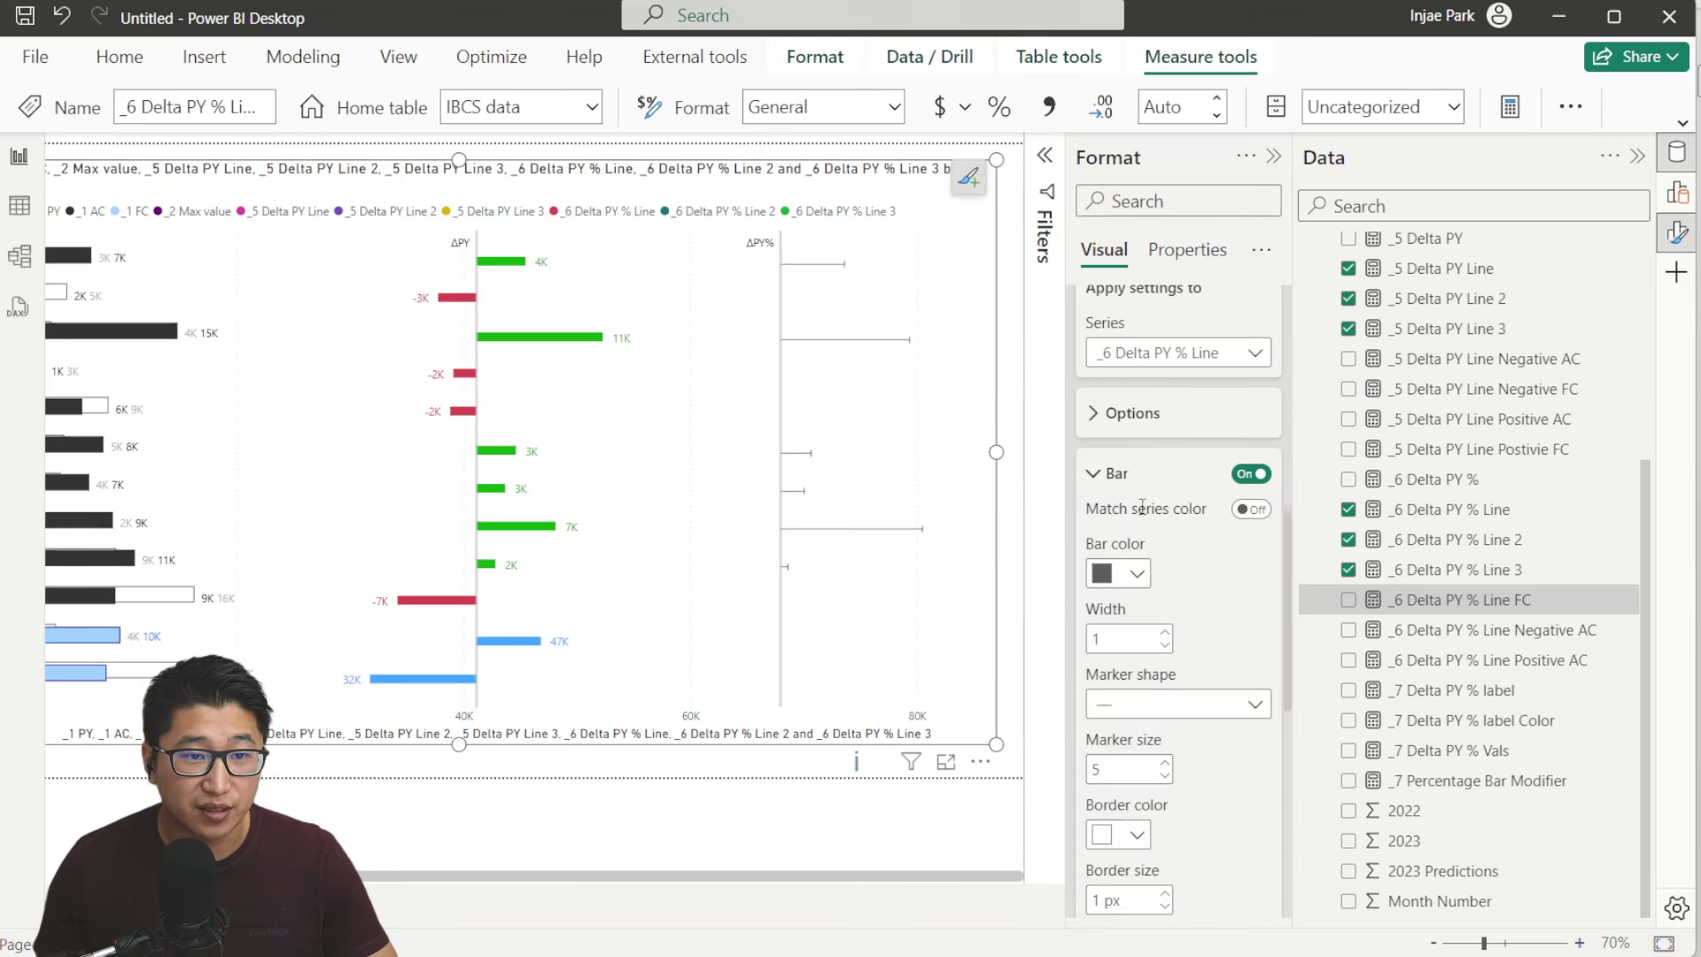
pyautogui.click(1137, 576)
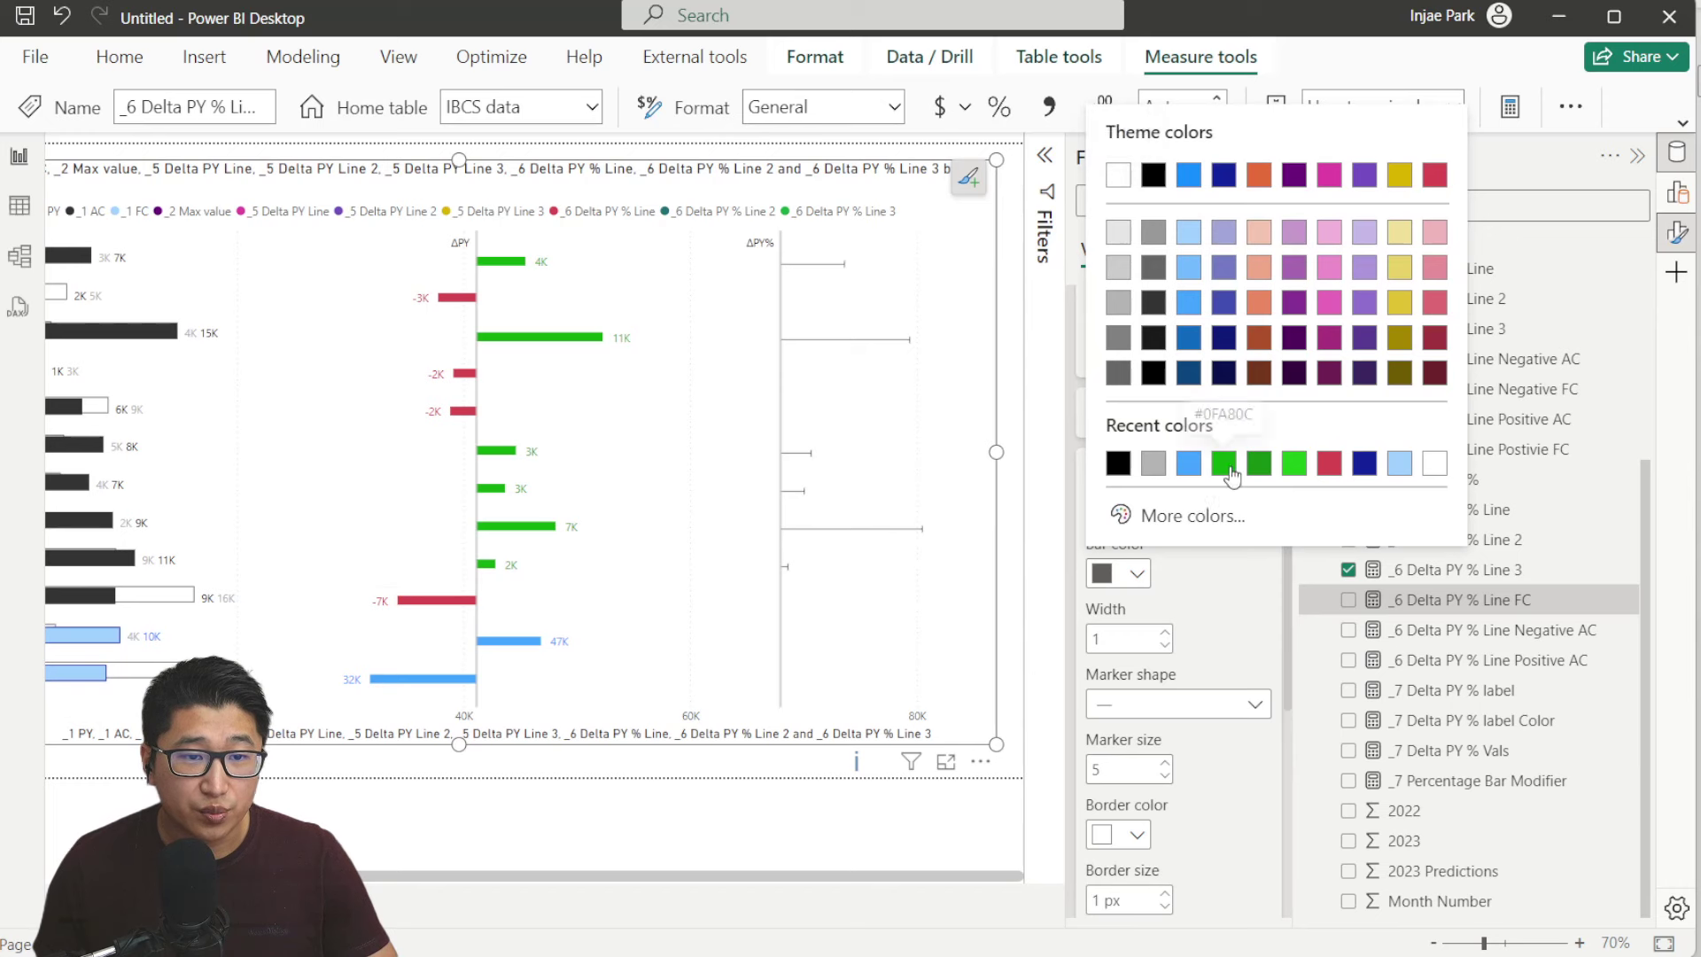
pyautogui.click(1204, 478)
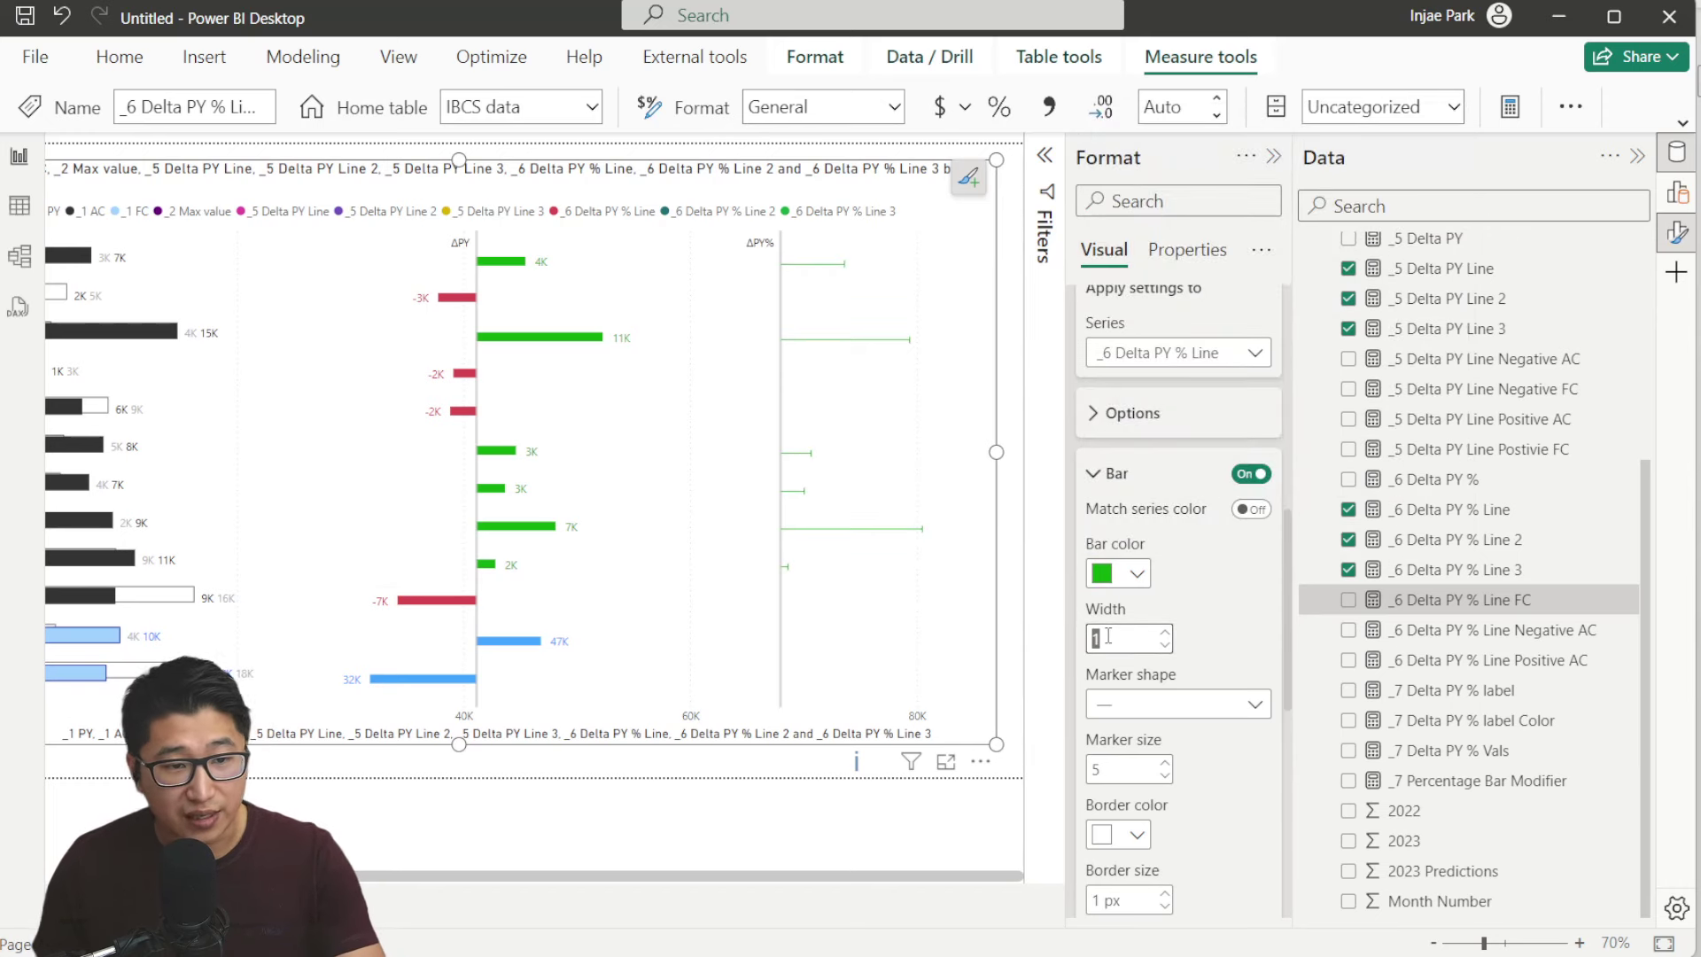
pyautogui.click(1137, 709)
pyautogui.click(1156, 464)
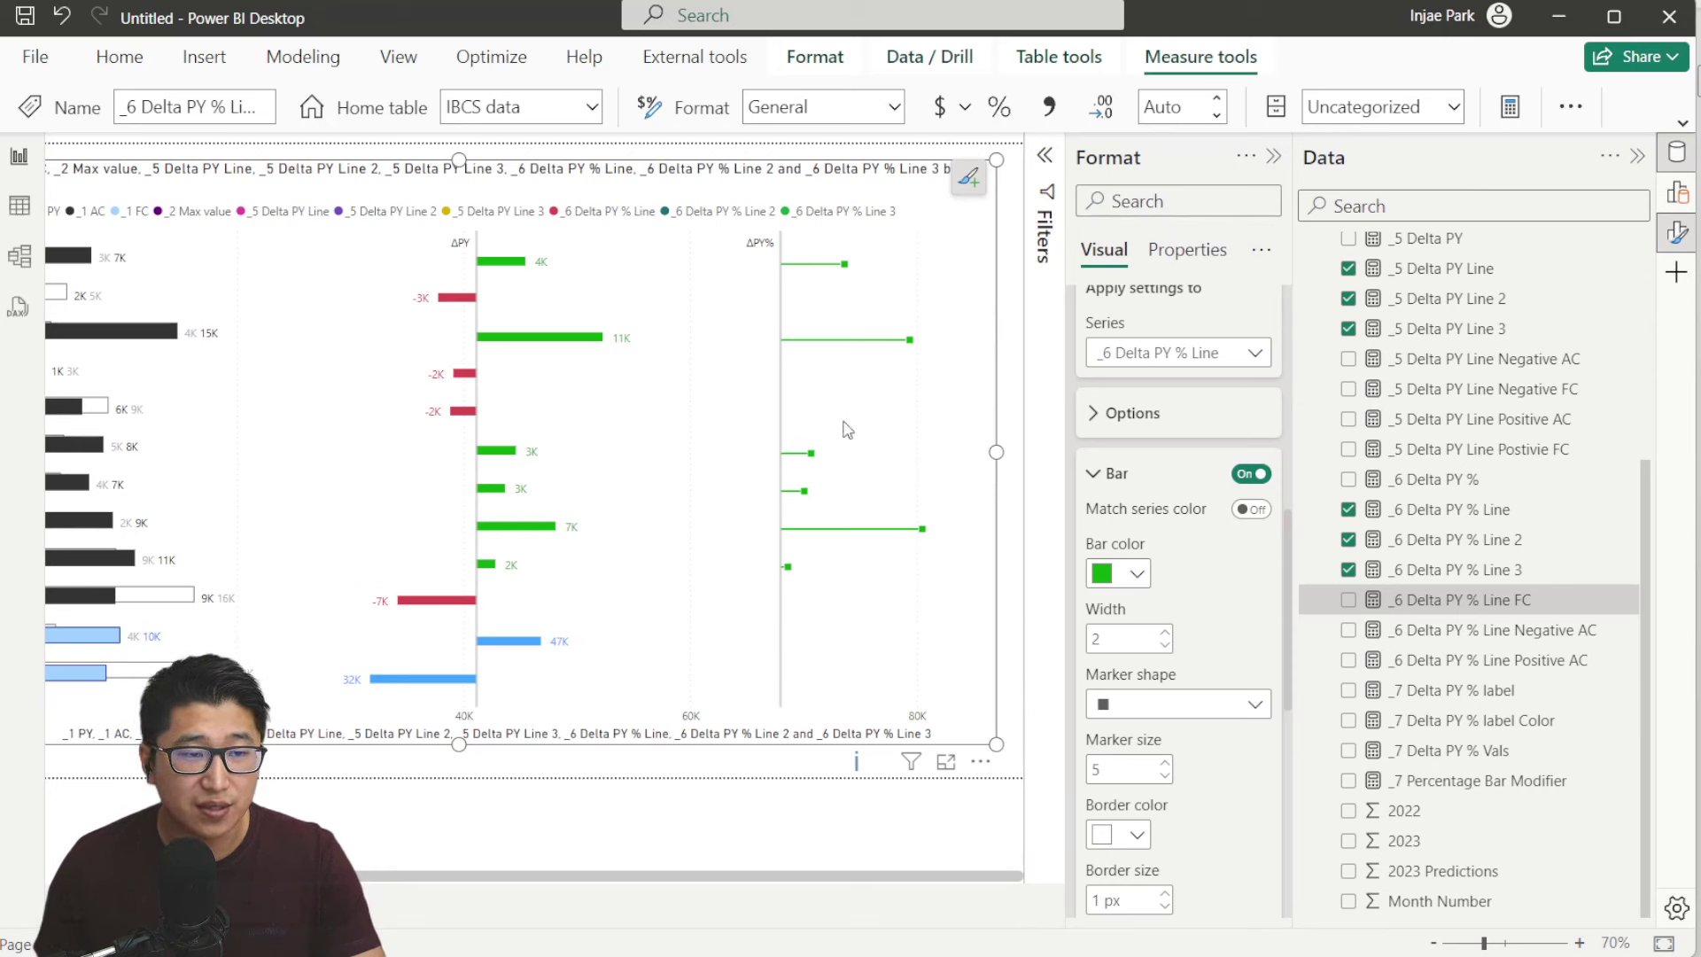
# Enable error bars for the _6 Delta PY % Line 2 series with _6 Delta PY % Line Negative AC as upper bound
pyautogui.click(1178, 352)
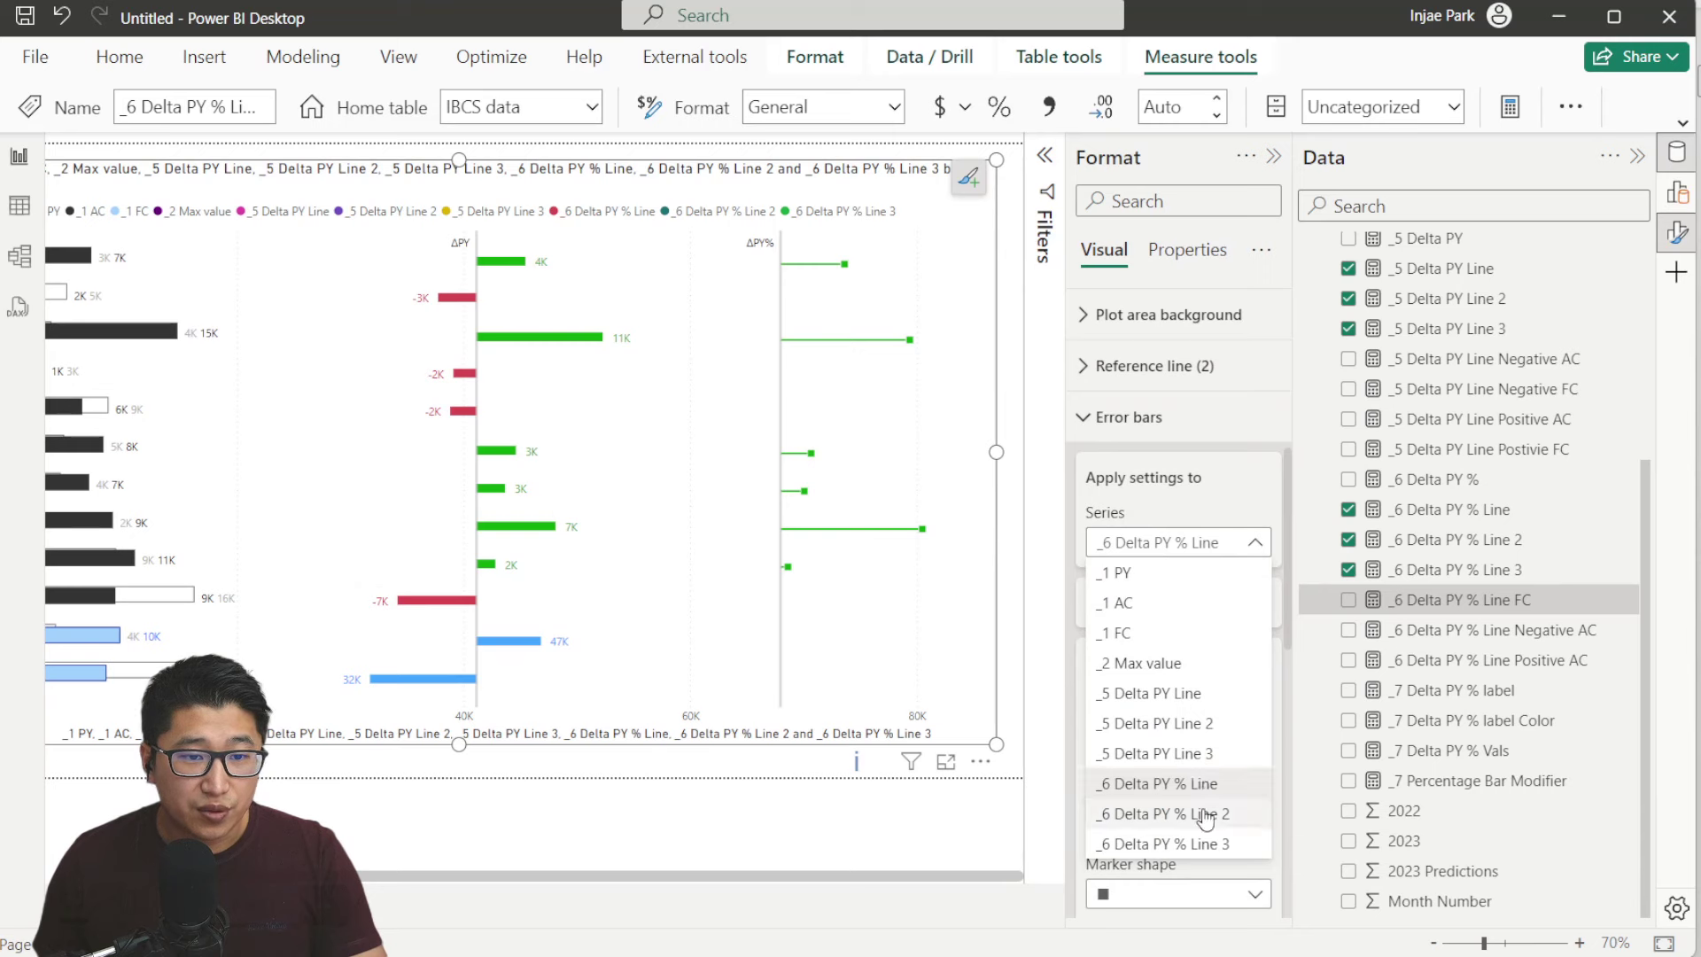
pyautogui.click(1199, 809)
pyautogui.click(1132, 661)
pyautogui.scroll(-3, 1176, 531)
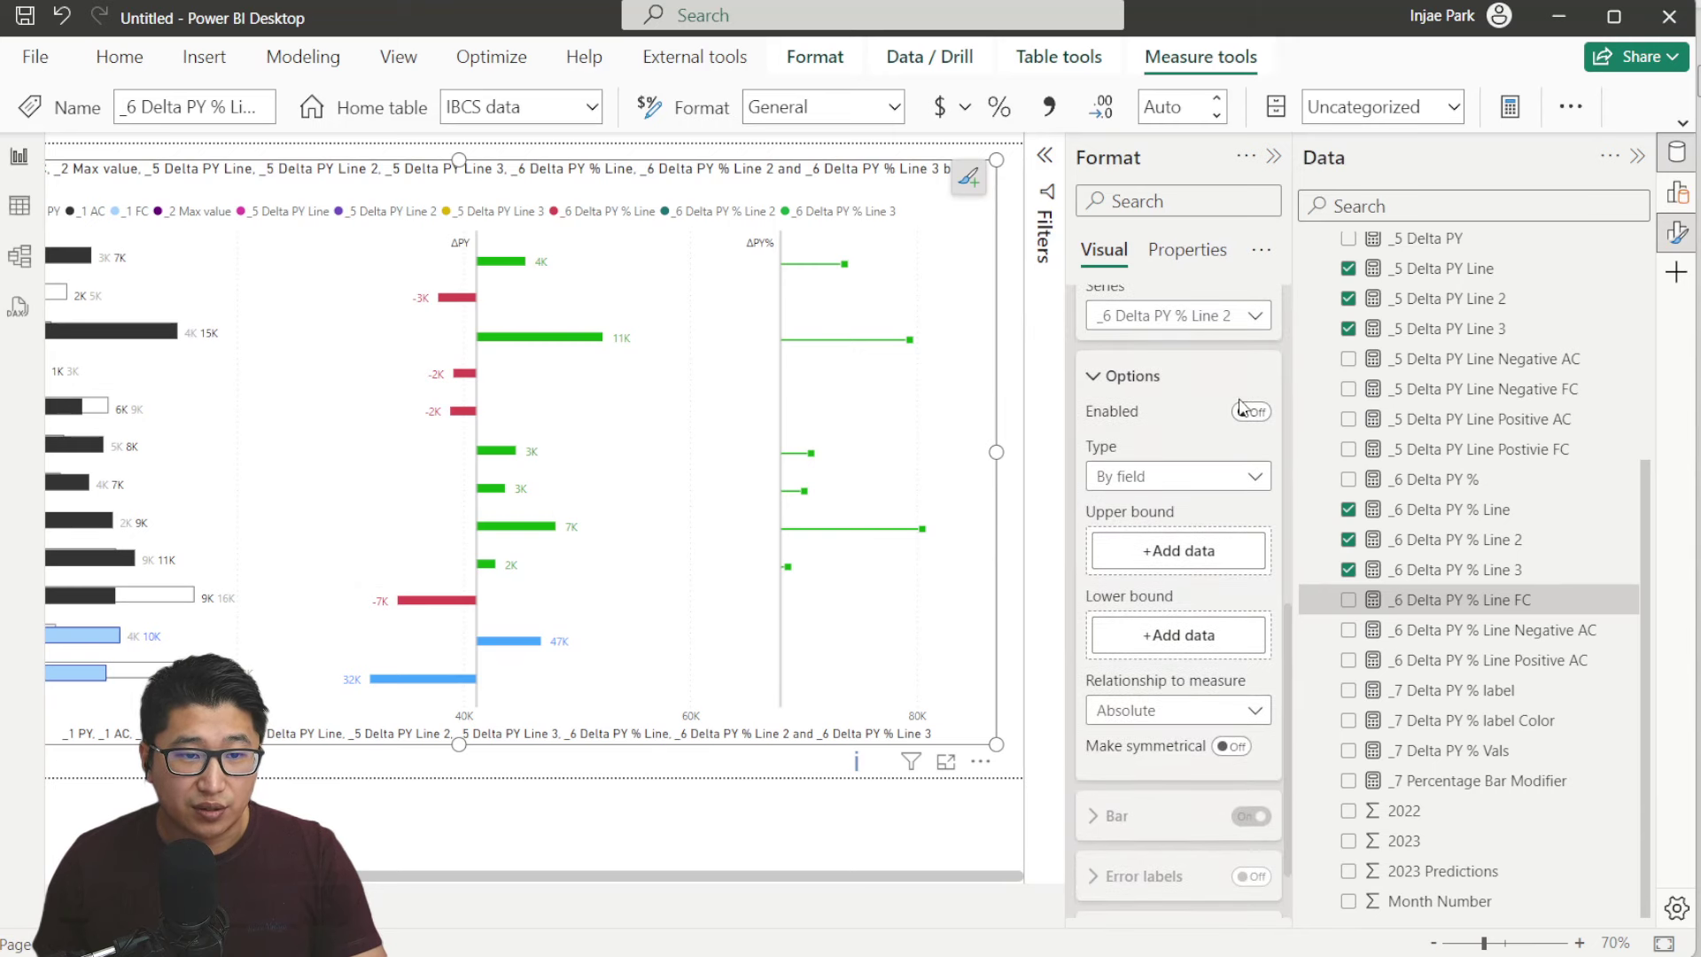
pyautogui.click(1251, 412)
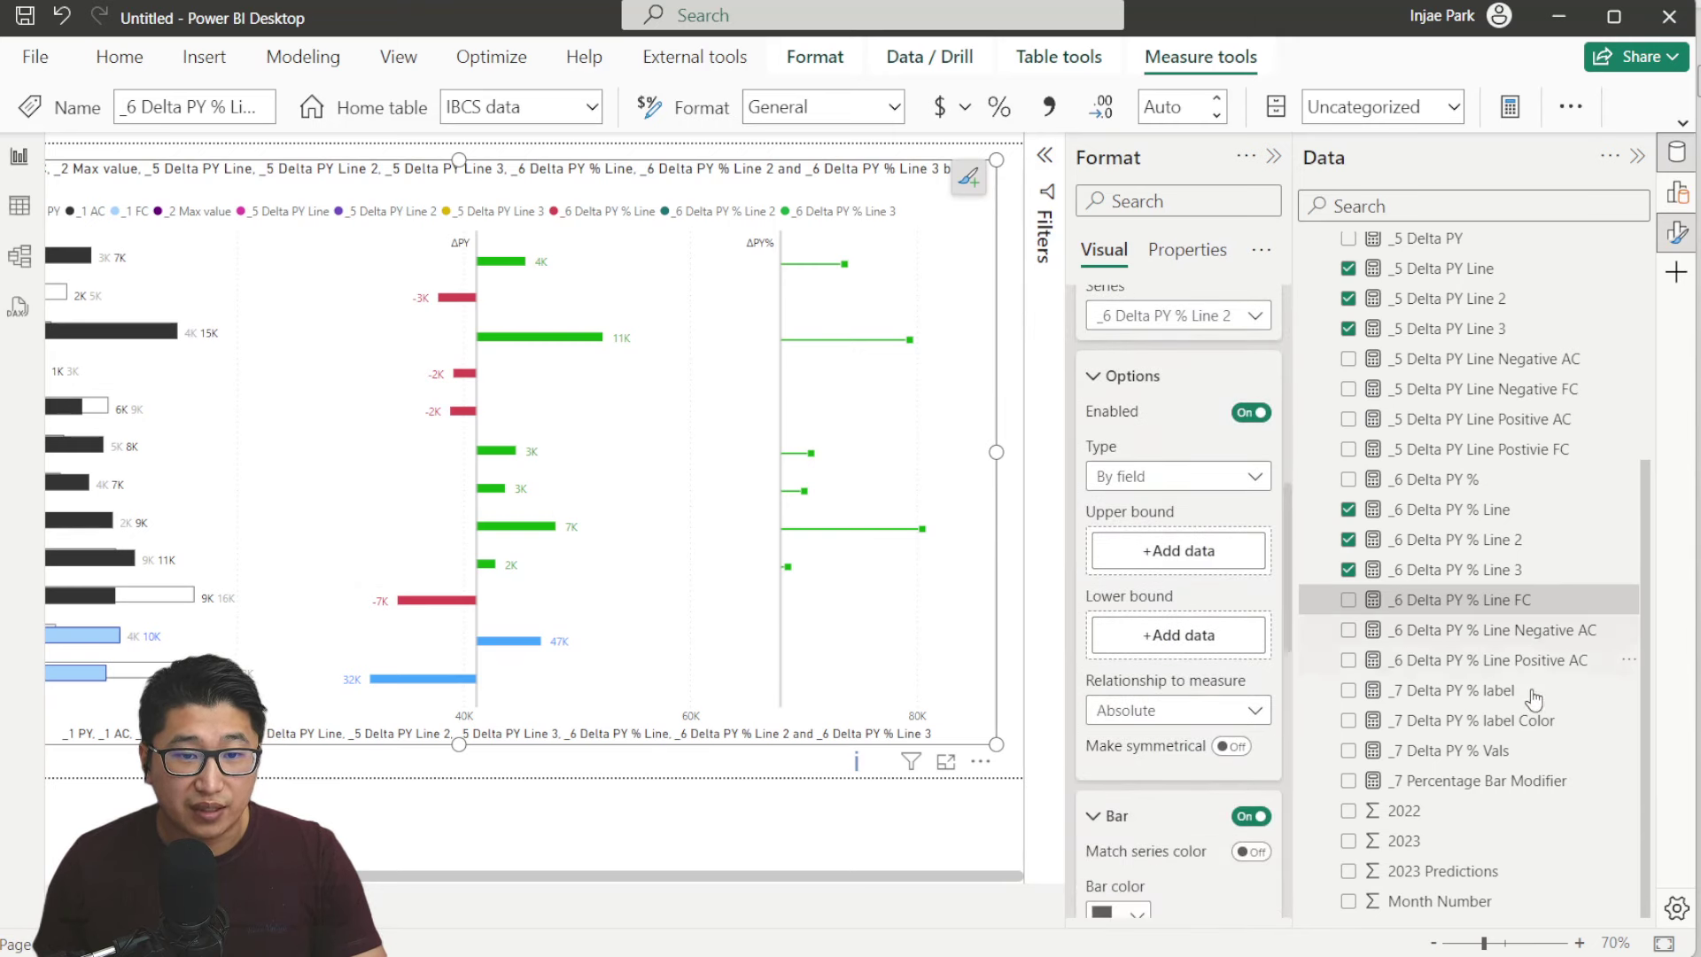
pyautogui.moveTo(1510, 631); pyautogui.dragTo(1175, 560)
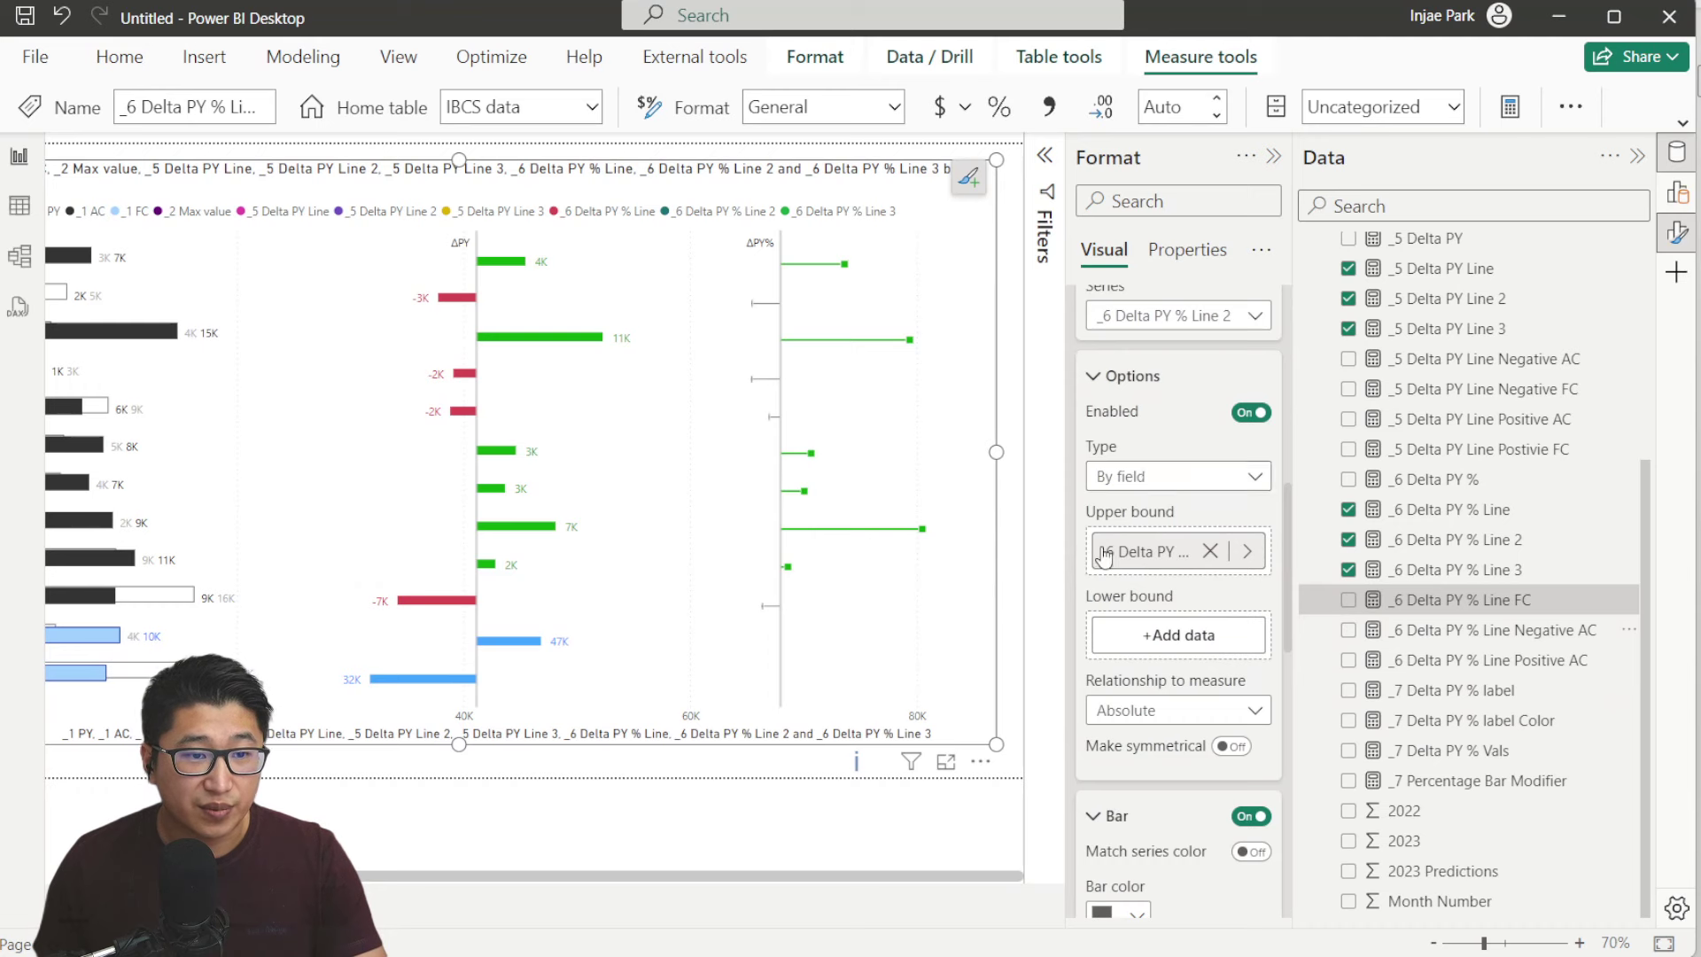
# Style the _6 Delta PY % Line 2 error bars red with width 2 and square markers
pyautogui.scroll(-2, 1178, 753)
pyautogui.click(1117, 726)
pyautogui.click(1332, 616)
pyautogui.click(1106, 788)
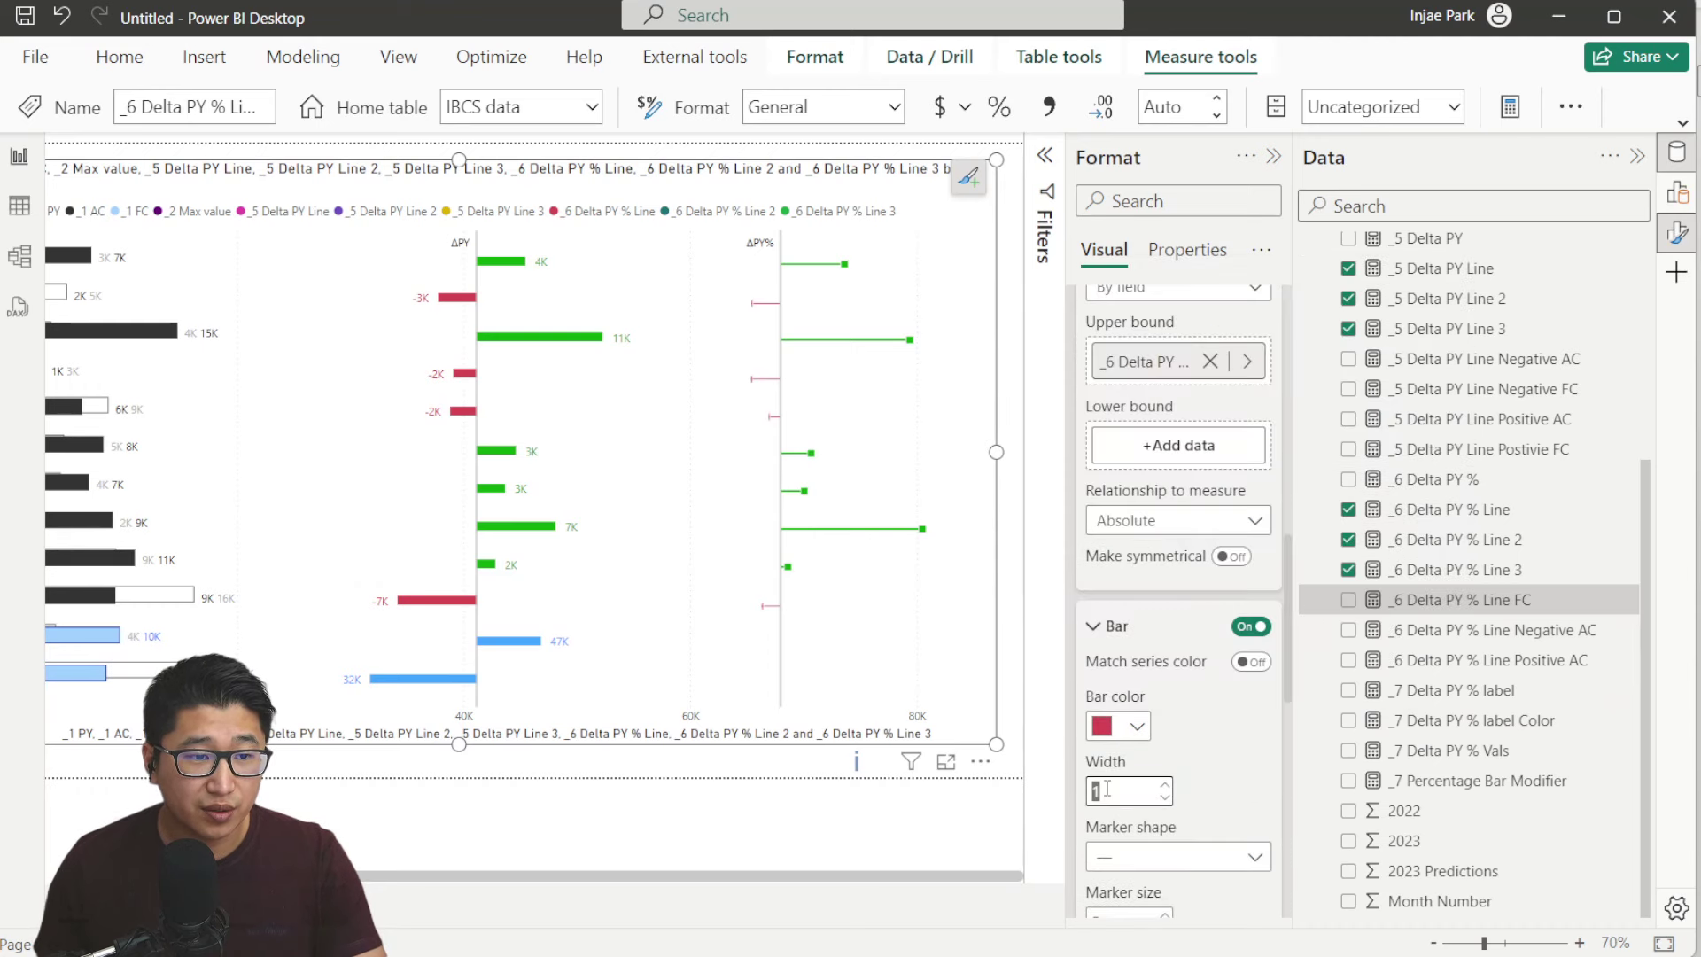
pyautogui.write('2')
pyautogui.scroll(-2, 1139, 794)
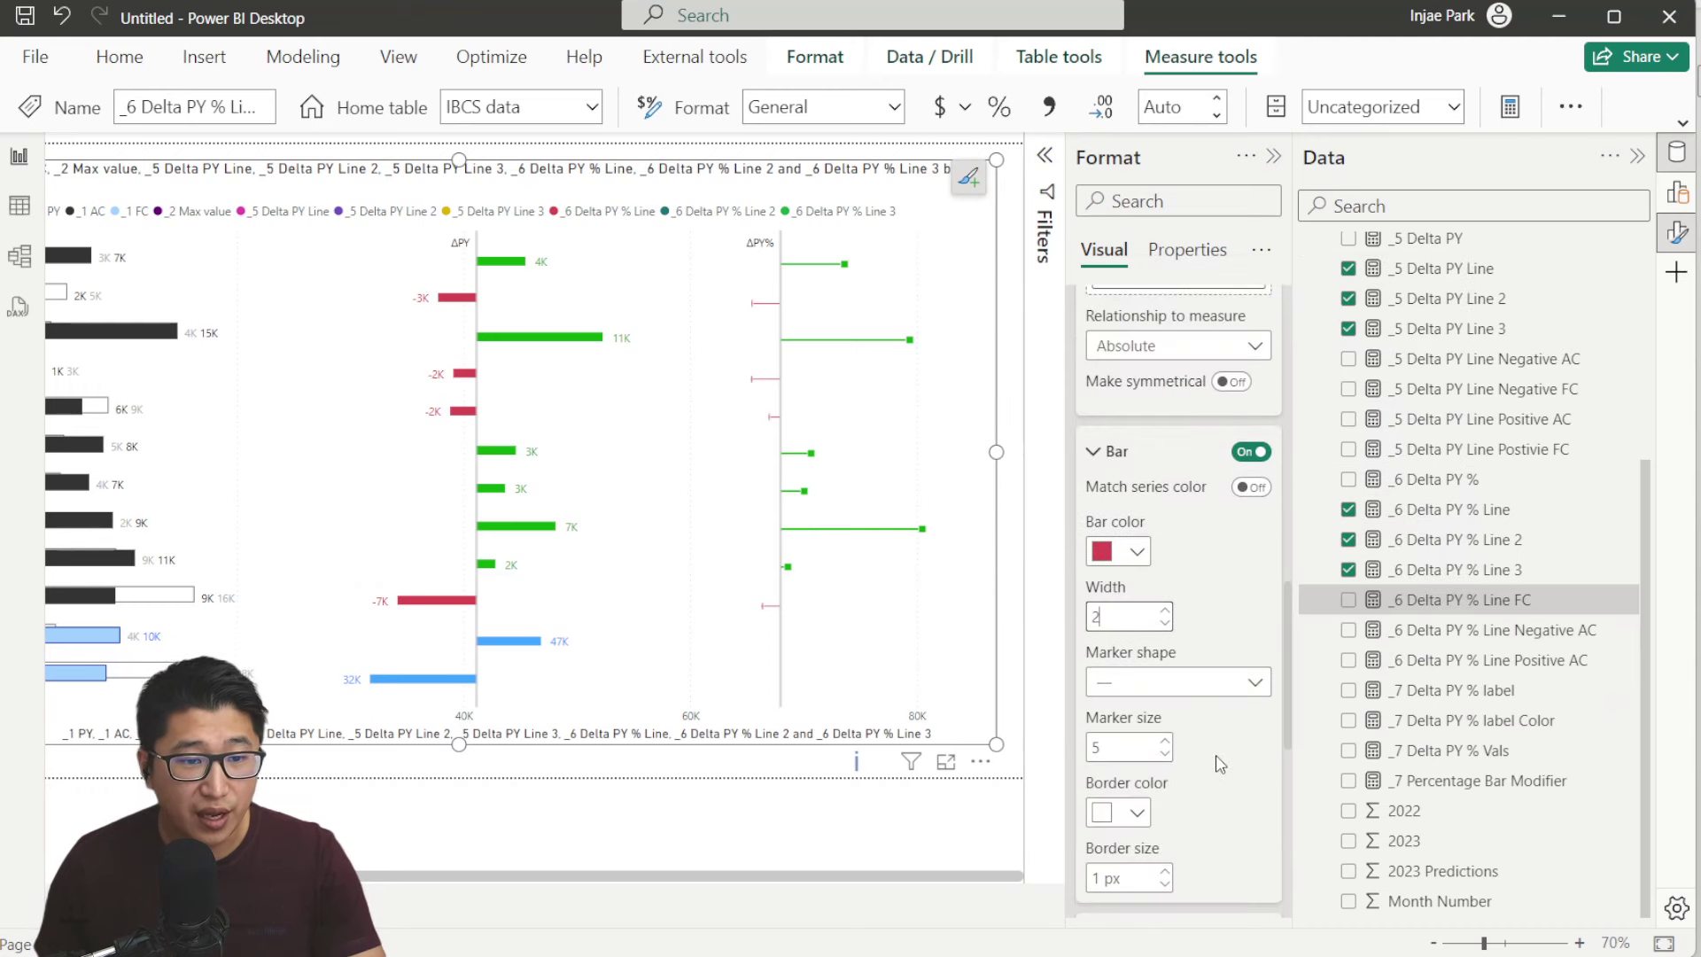
pyautogui.click(1200, 666)
pyautogui.click(1118, 728)
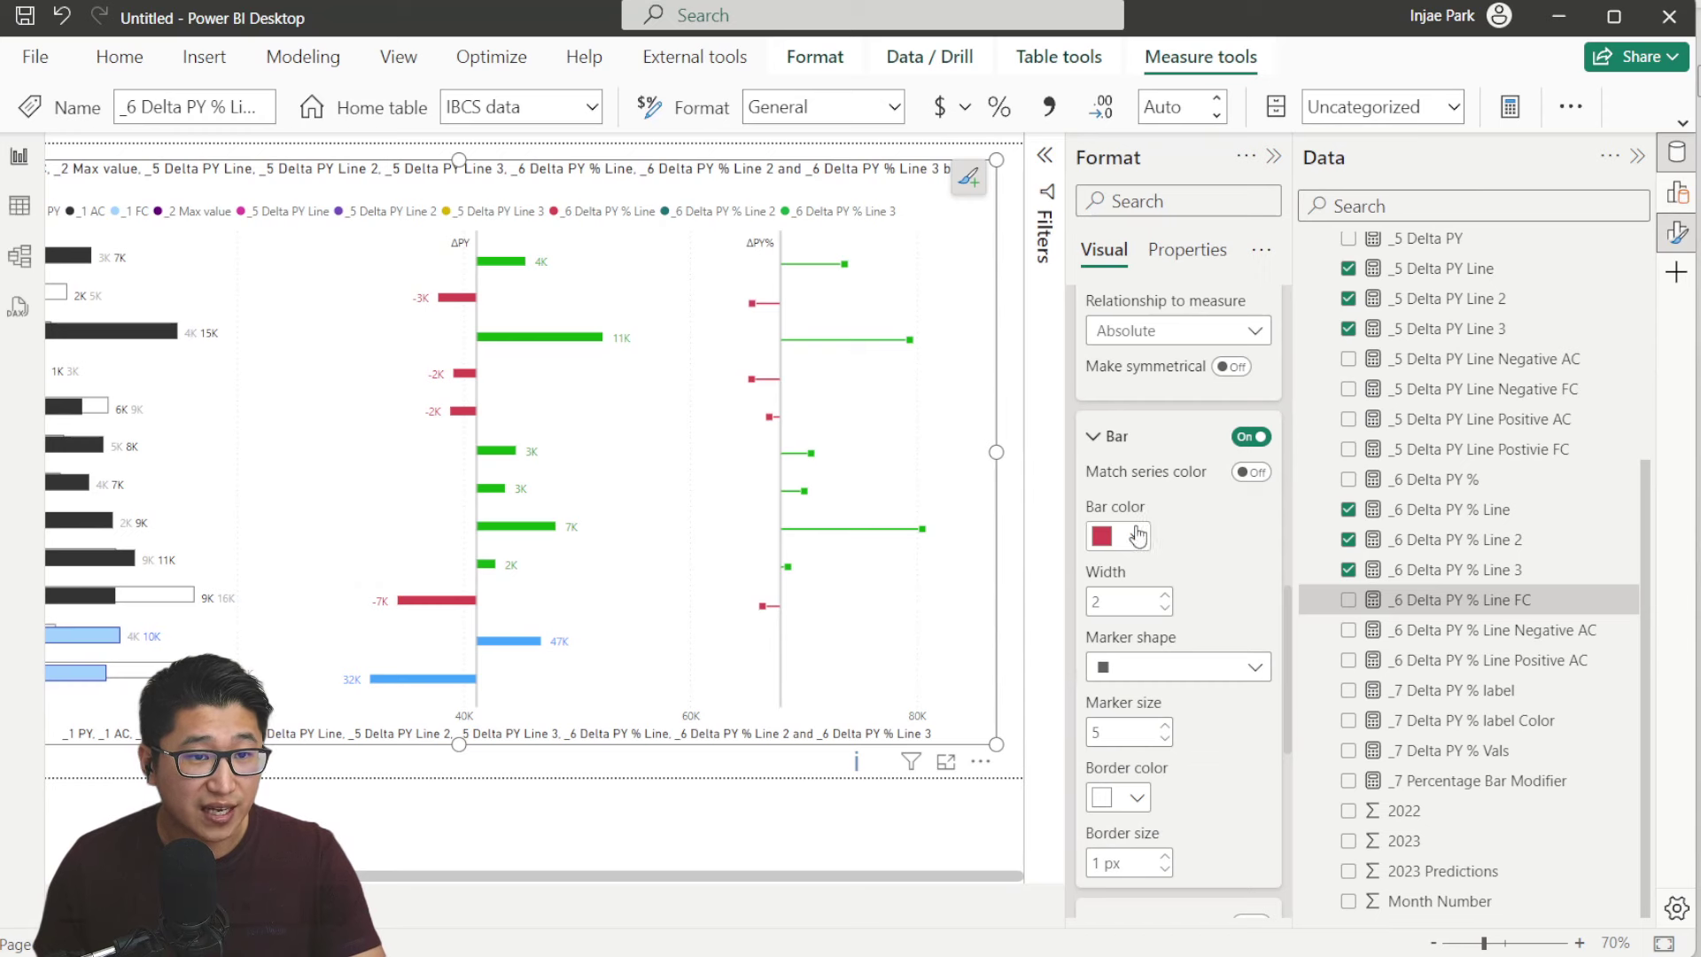
# Enable error bars for the _6 Delta PY % Line 3 series with _6 Delta PY % Line FC as upper bound
pyautogui.scroll(4, 1160, 478)
pyautogui.scroll(1, 1213, 417)
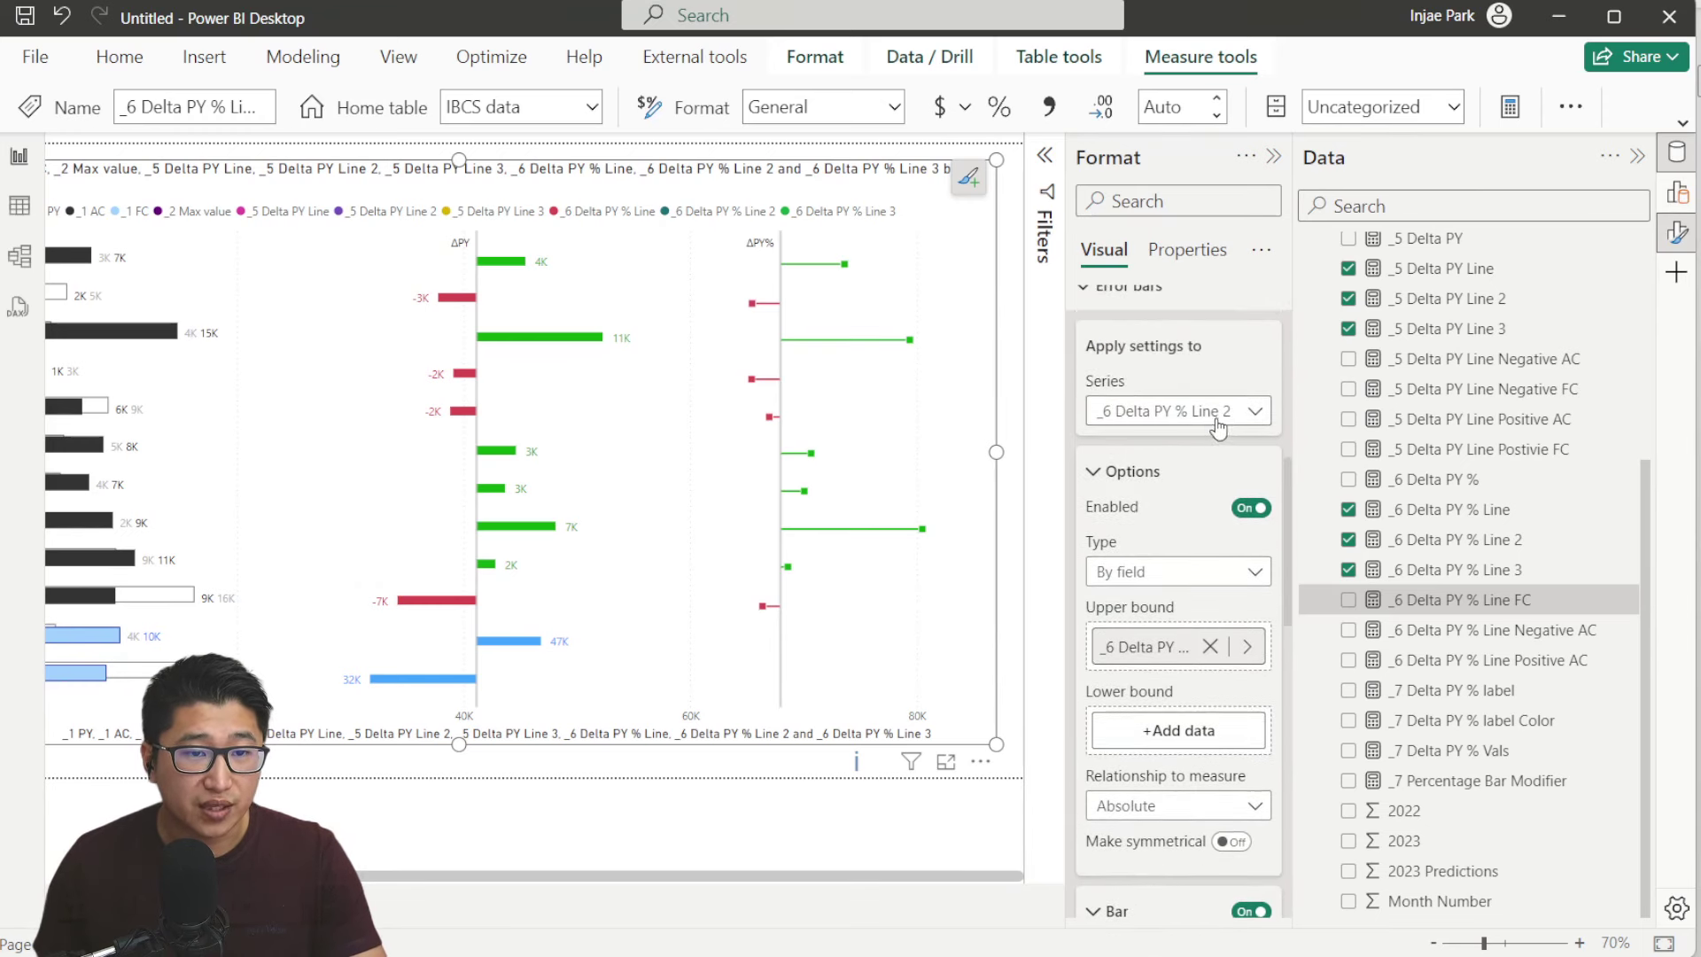
pyautogui.click(1218, 412)
pyautogui.click(1134, 708)
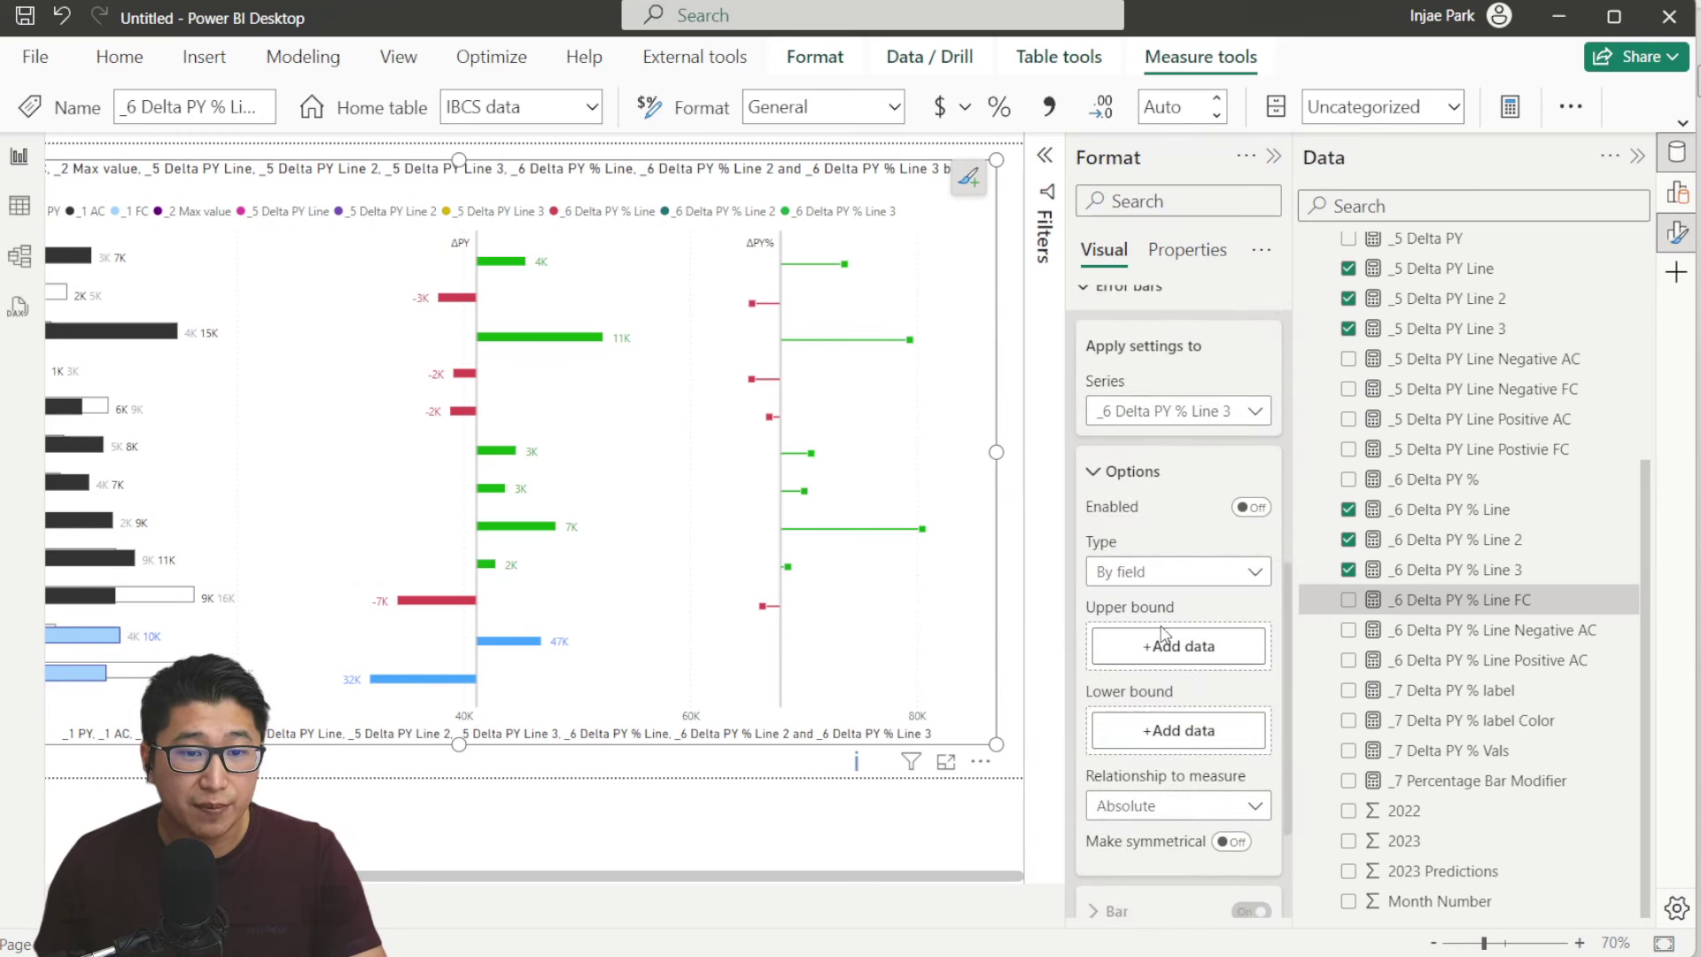
pyautogui.scroll(-2, 1165, 635)
pyautogui.moveTo(1504, 620); pyautogui.dragTo(1183, 459)
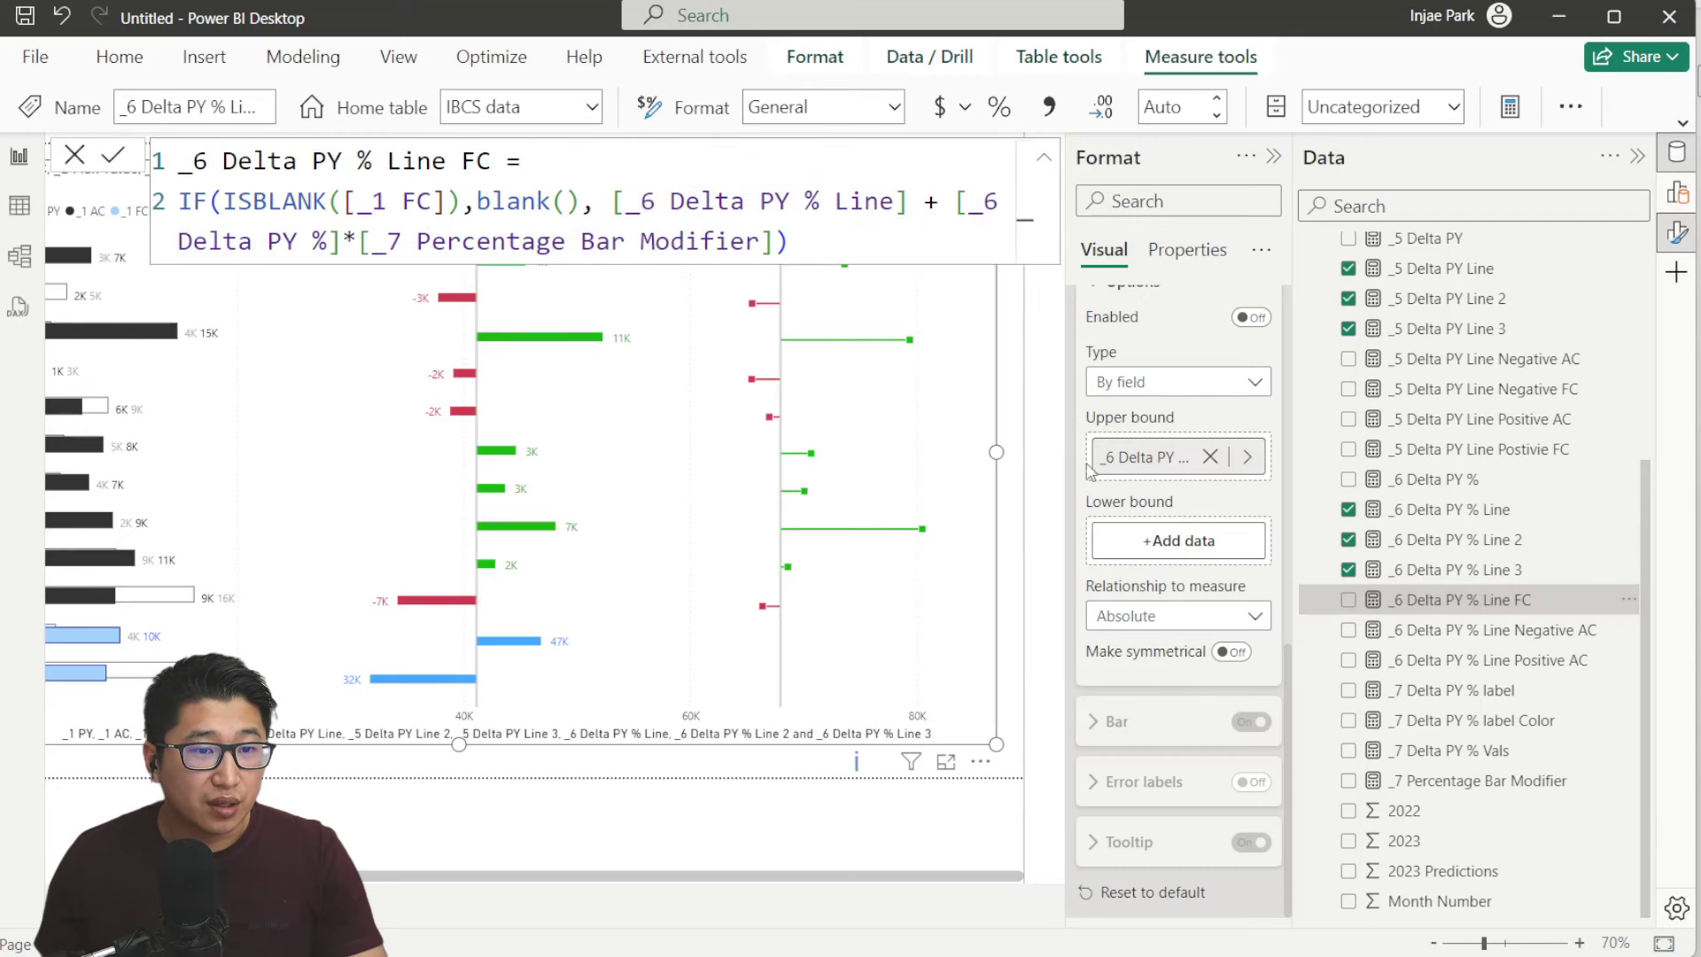
pyautogui.click(1250, 317)
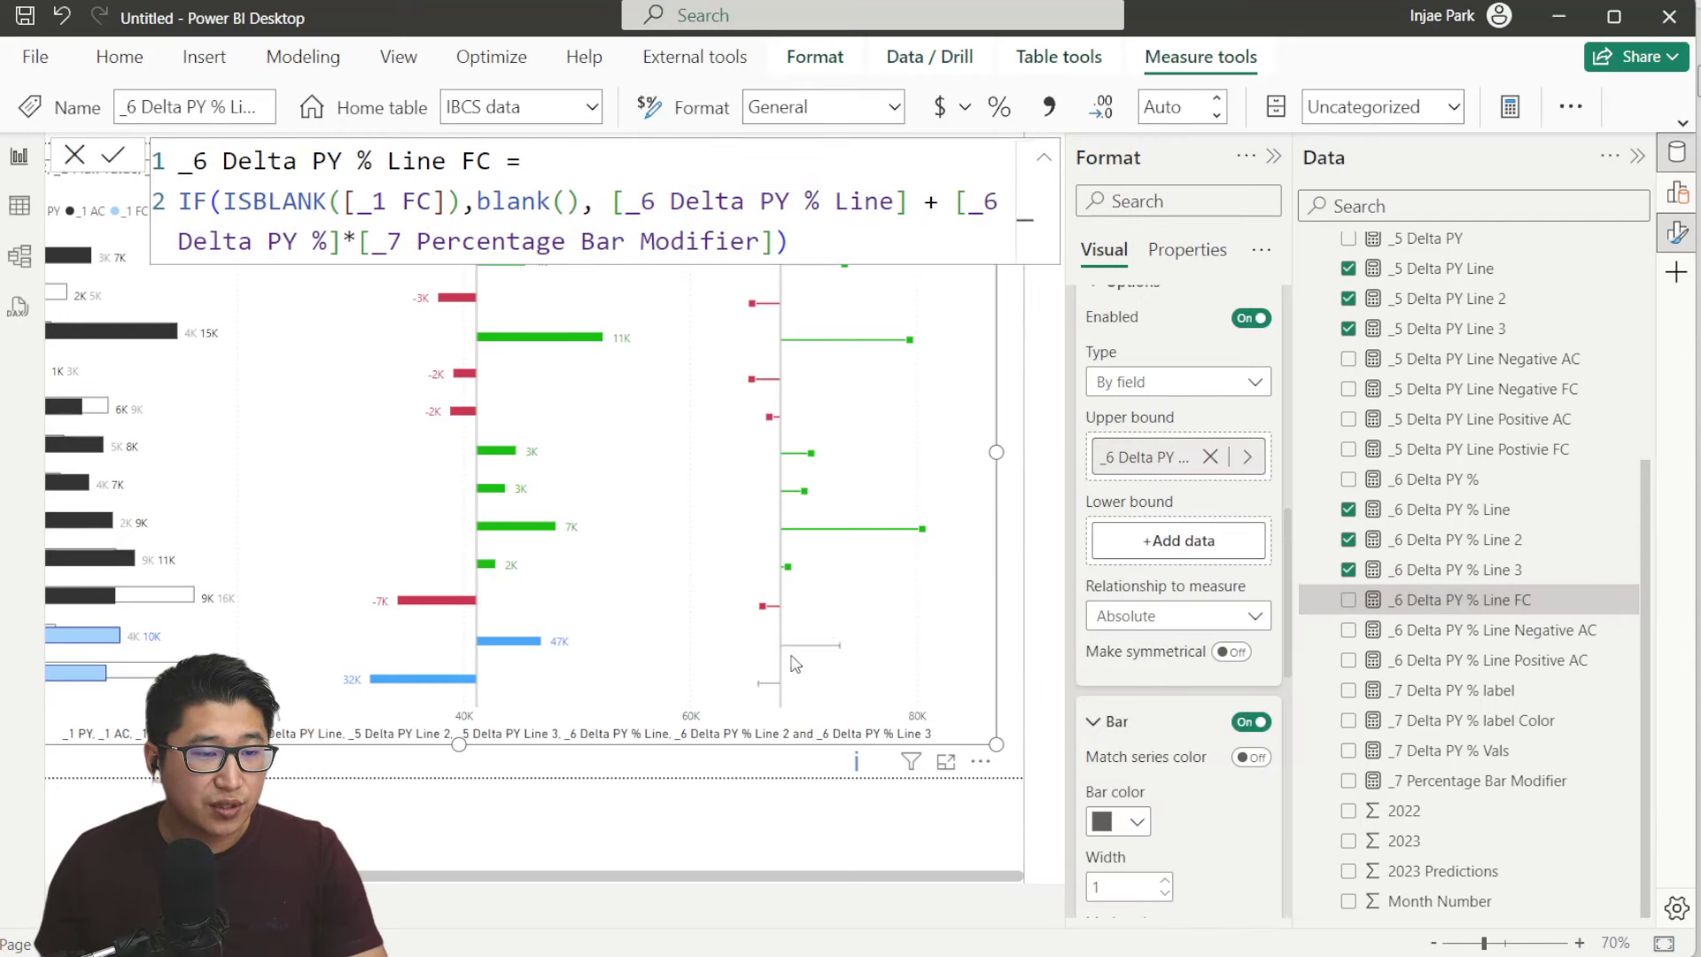
# Style the _6 Delta PY % Line 3 error bars blue with width 2 and square markers
pyautogui.scroll(-3, 1143, 656)
pyautogui.click(1137, 631)
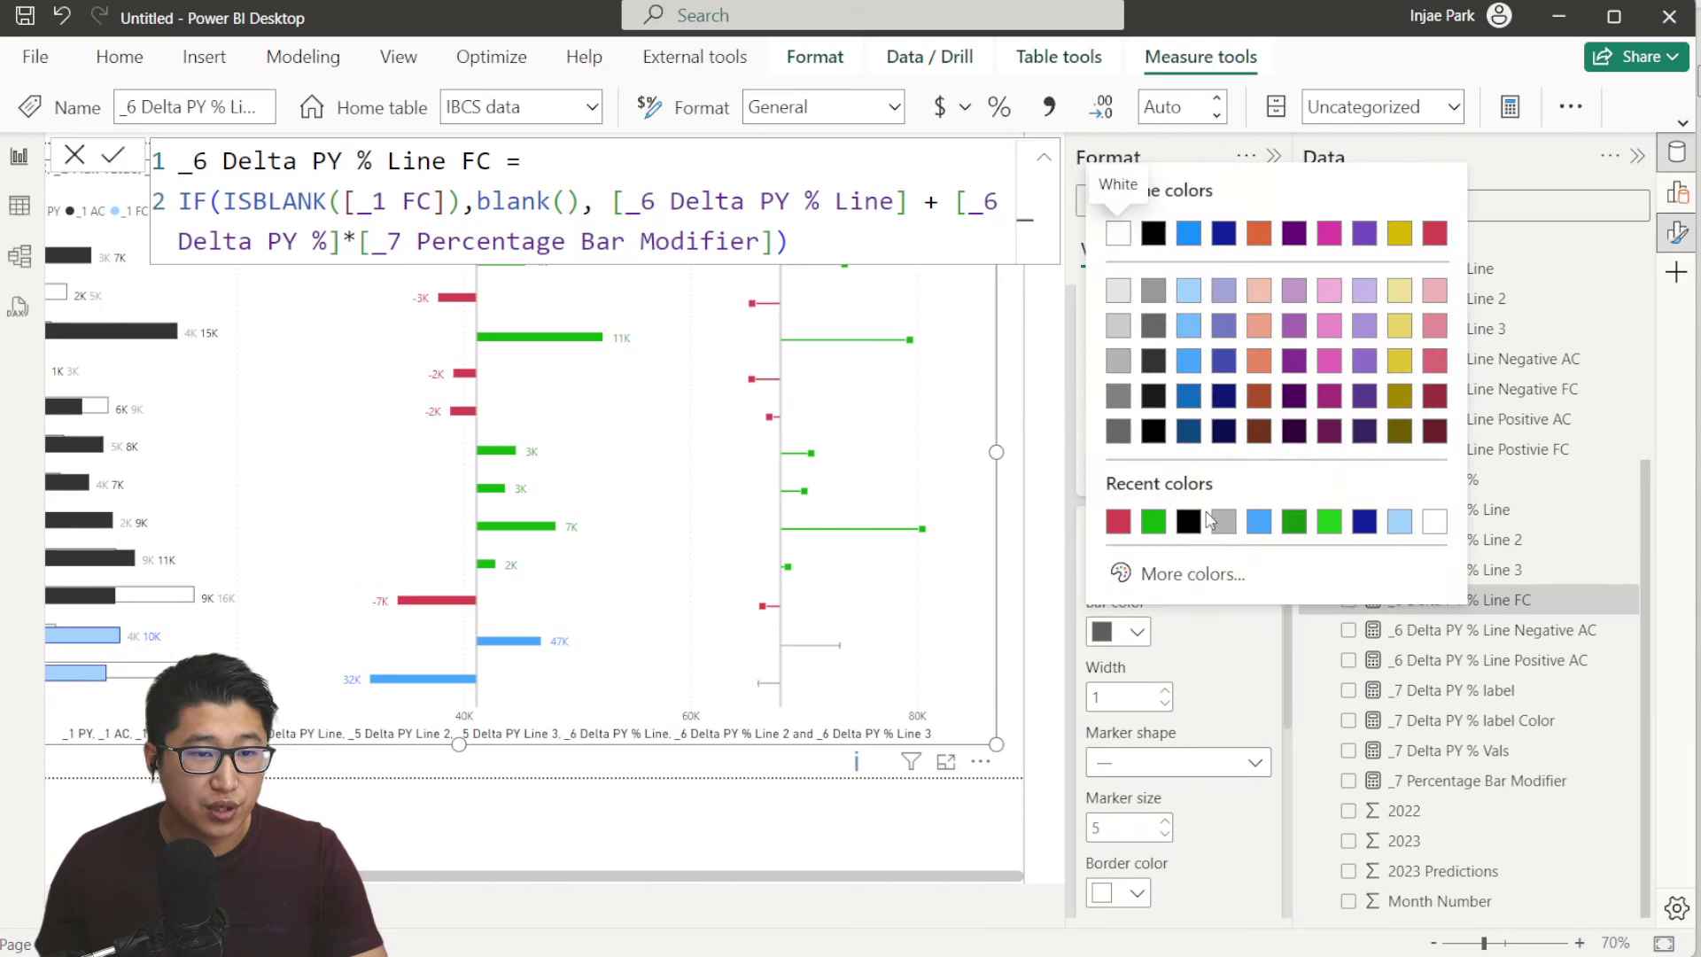
pyautogui.click(1259, 522)
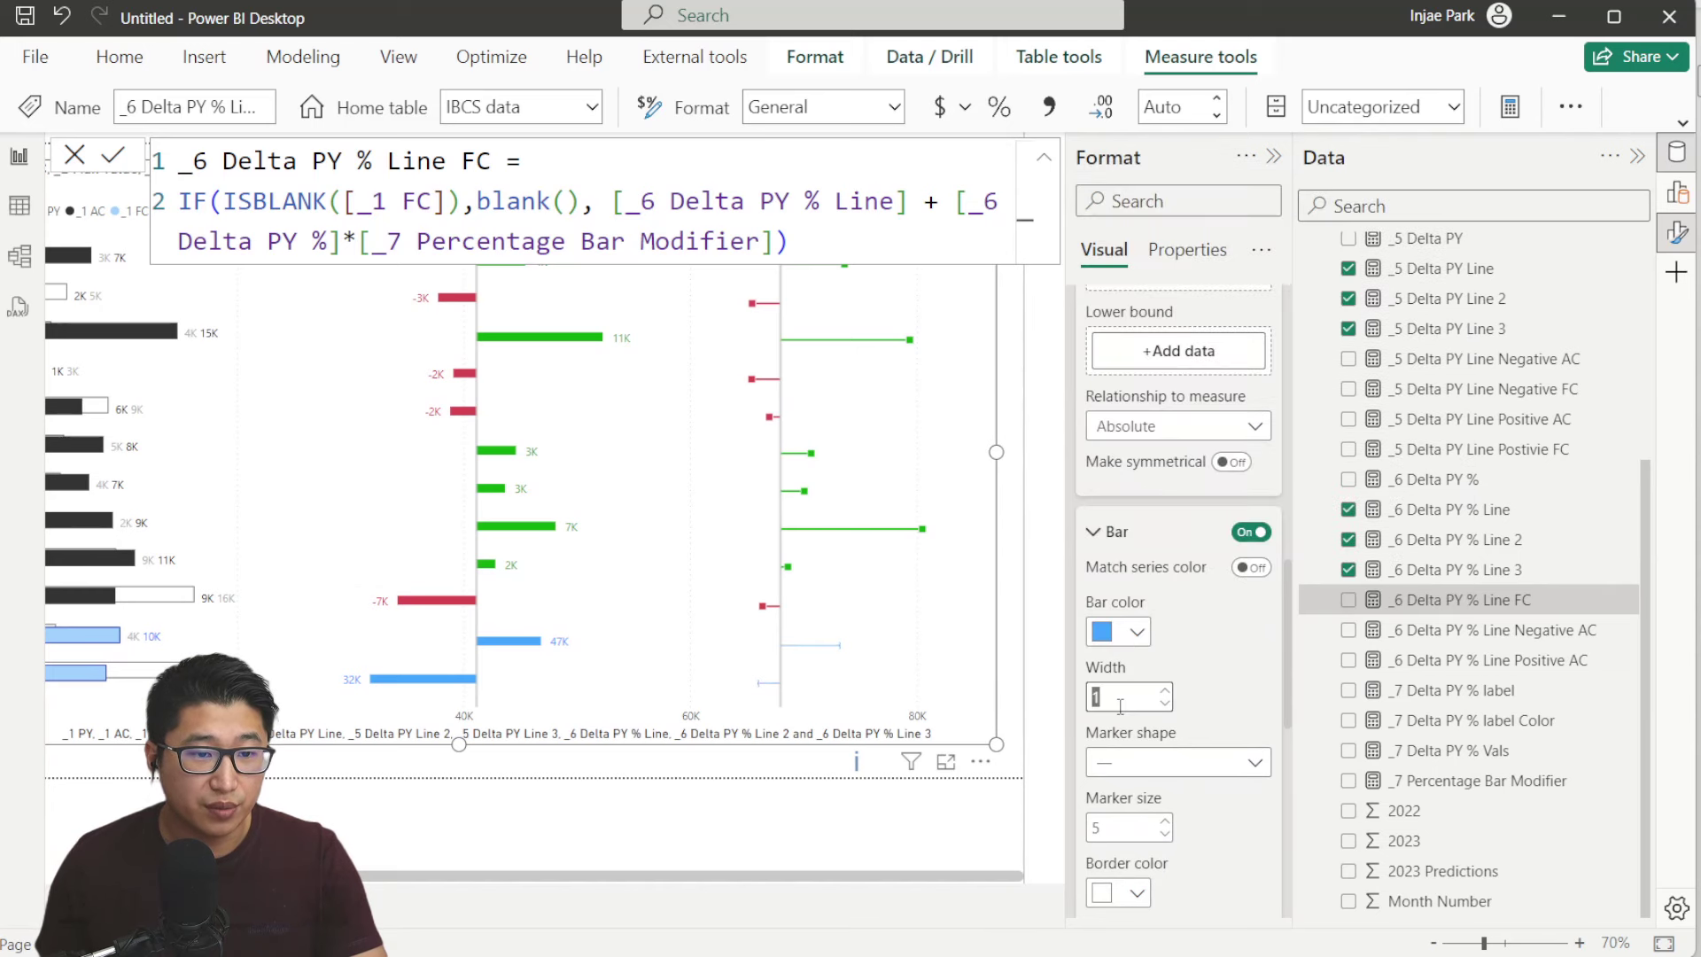
pyautogui.write('2')
pyautogui.click(1138, 763)
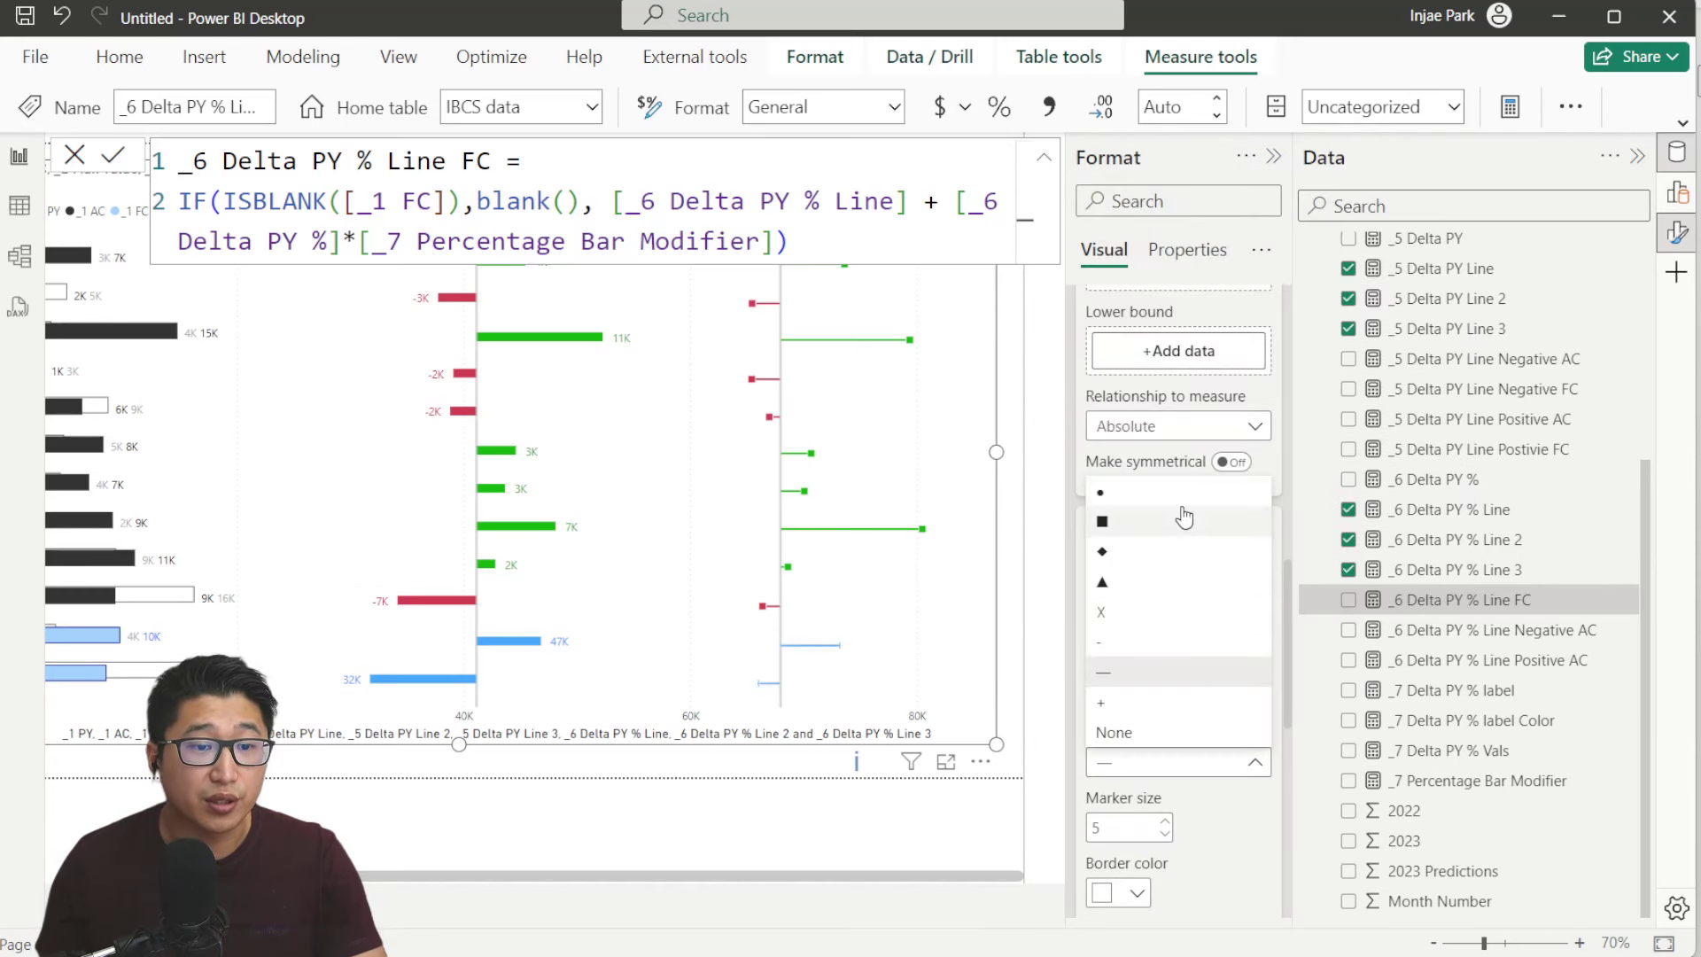
pyautogui.click(1181, 522)
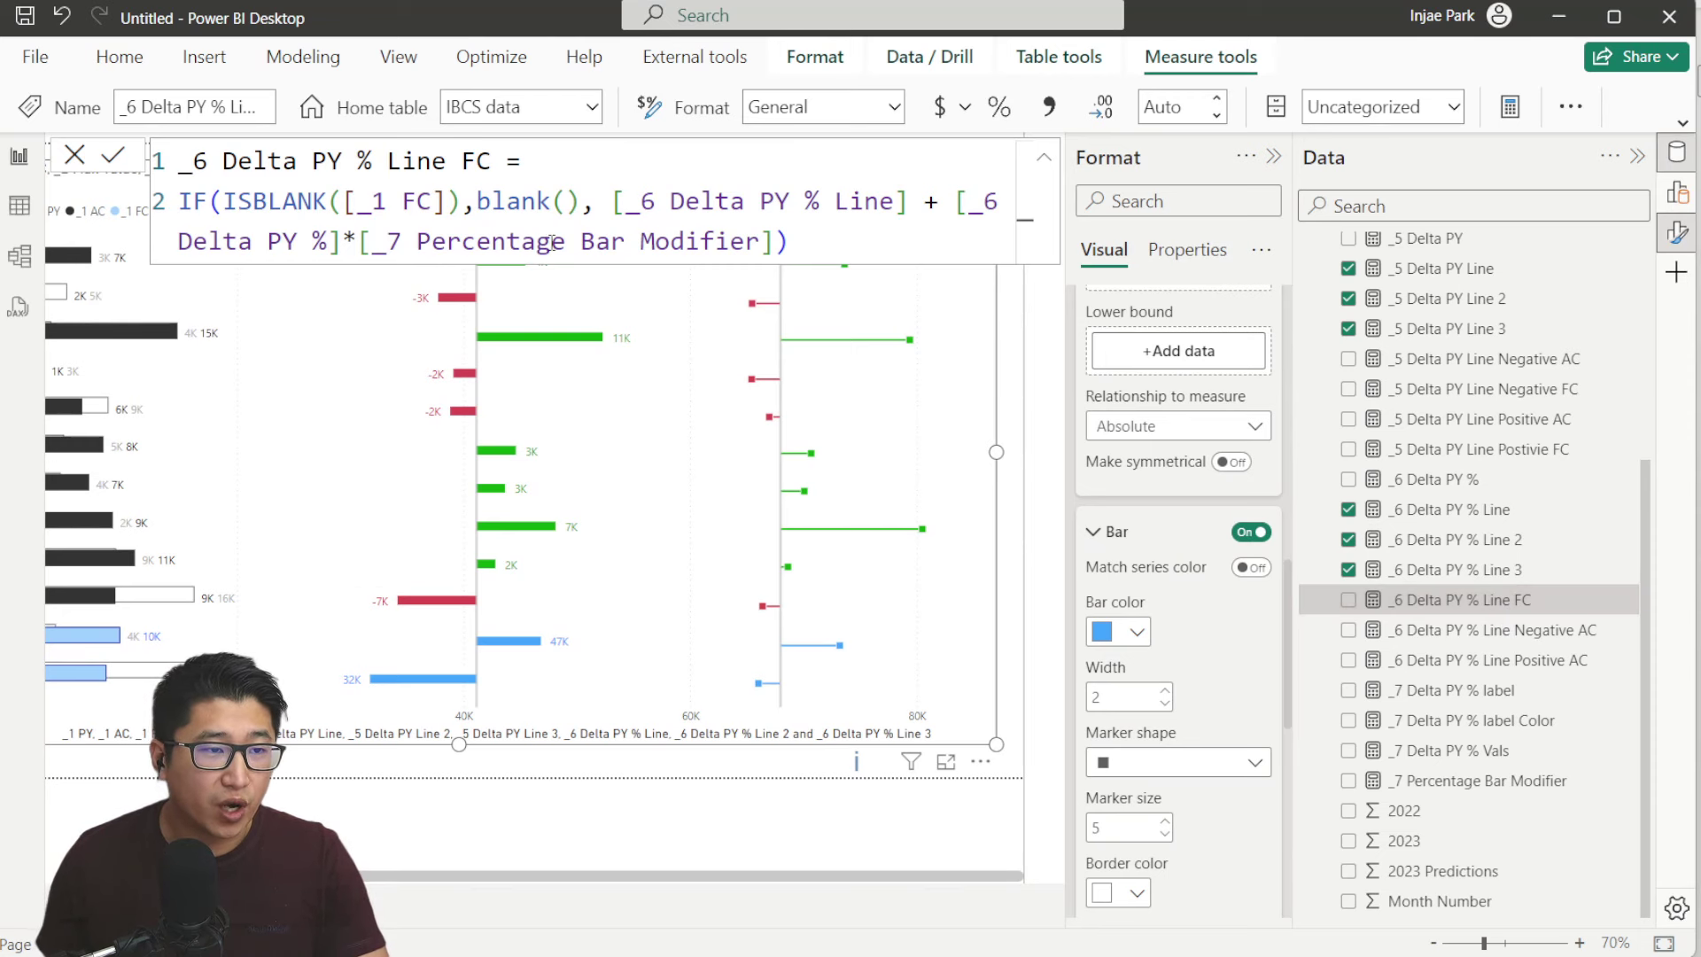
# Examine the _6 Delta PY % Line FC formula, splitting its IF arguments onto separate lines for reading
pyautogui.click(223, 202)
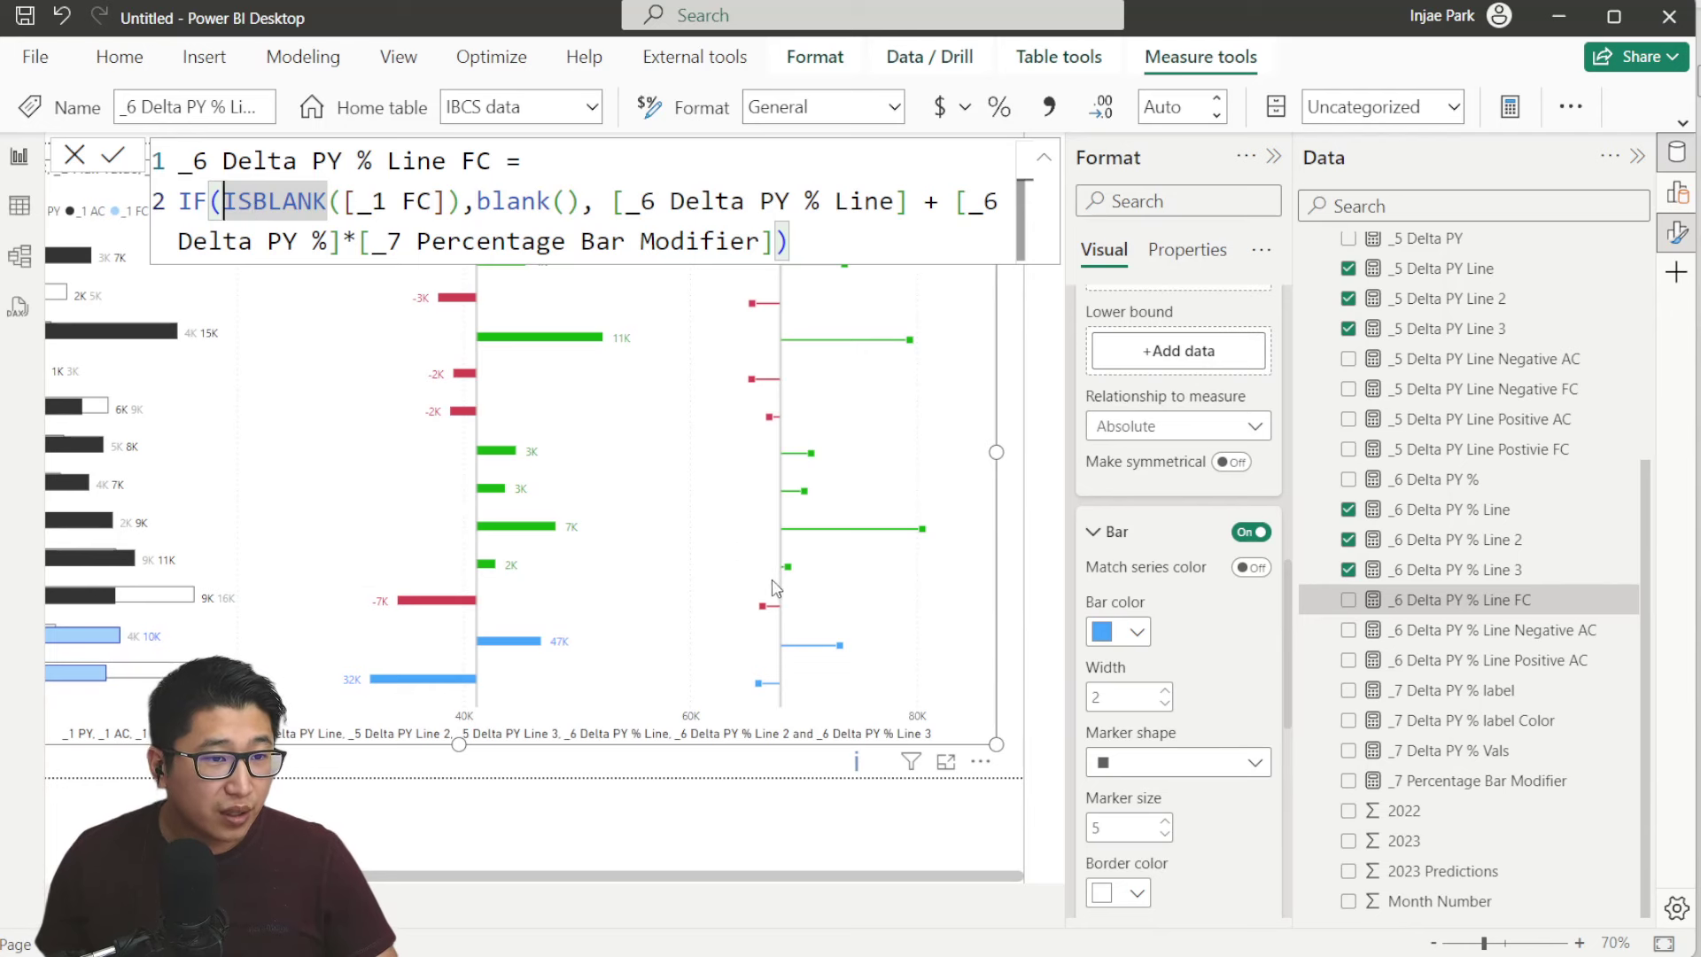
pyautogui.hotkey('shift', 'Return')
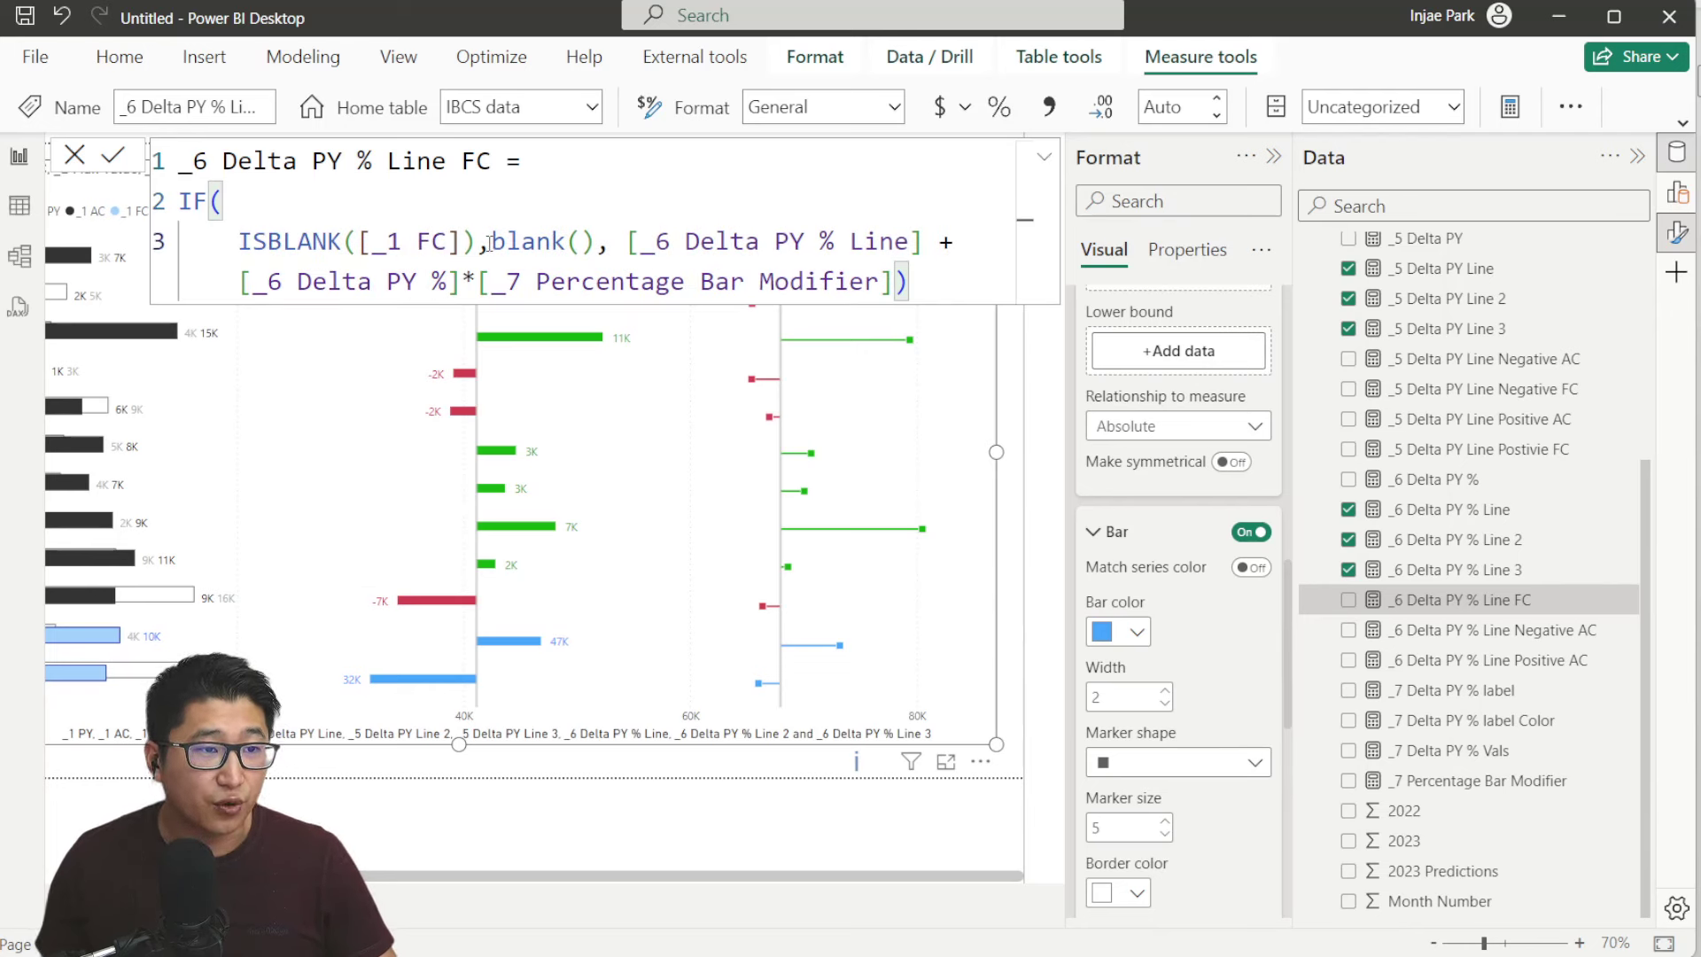
pyautogui.click(480, 242)
pyautogui.hotkey('shift', 'Return')
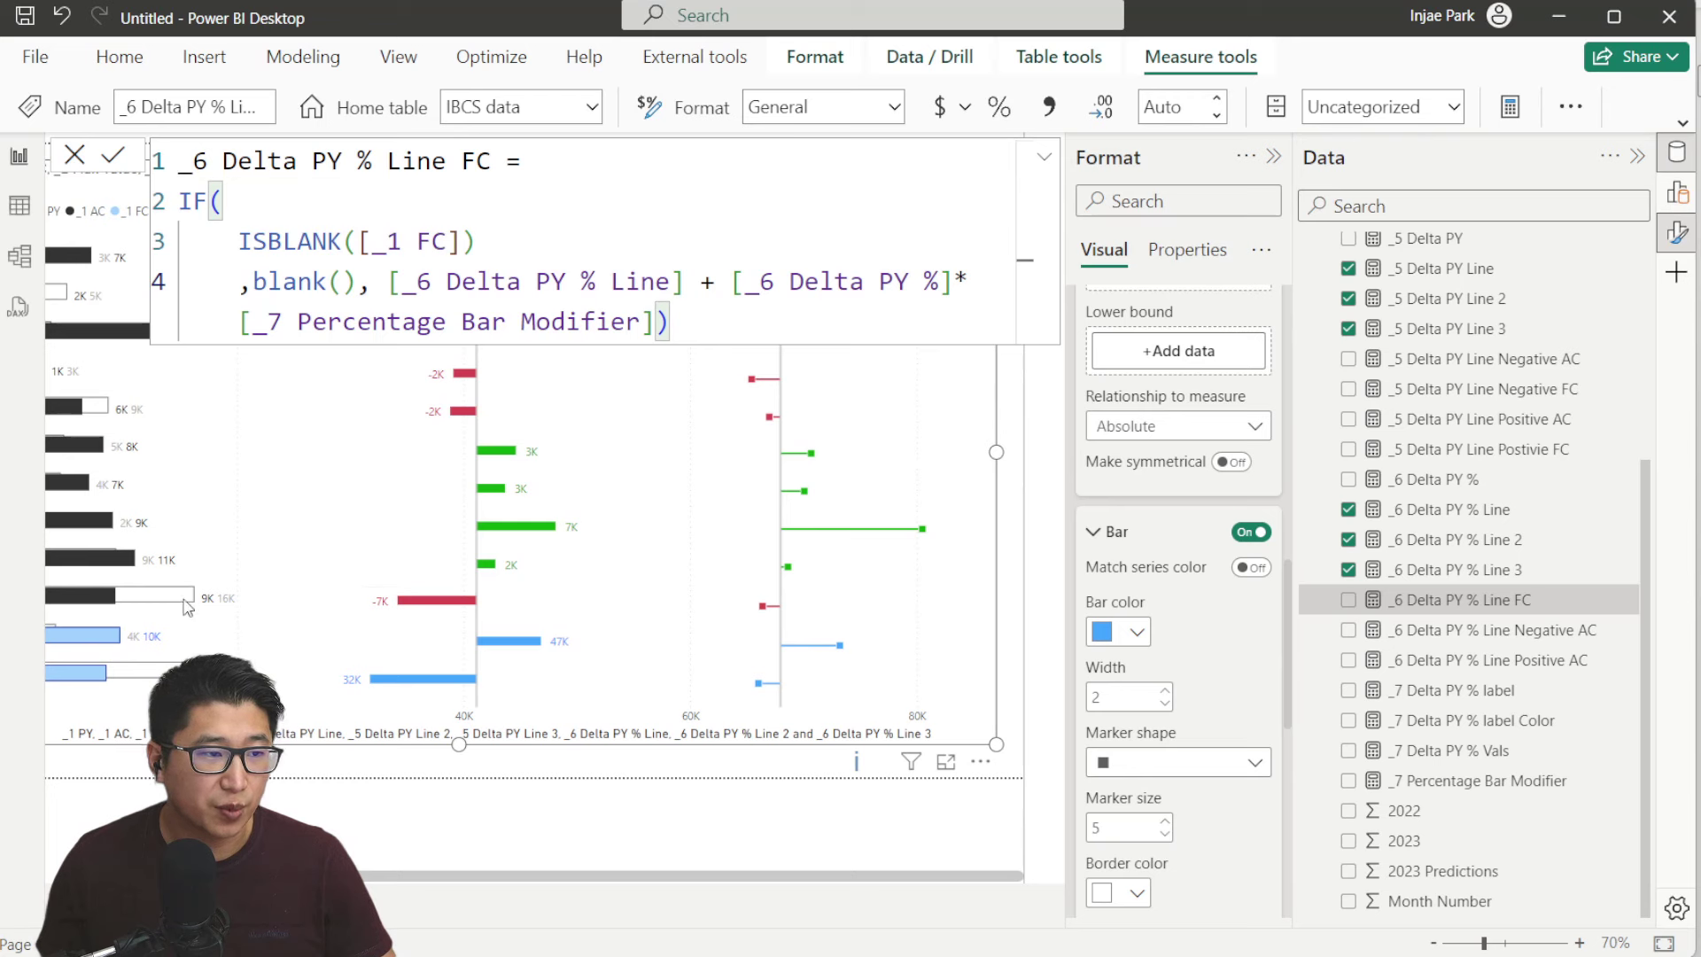
pyautogui.click(388, 282)
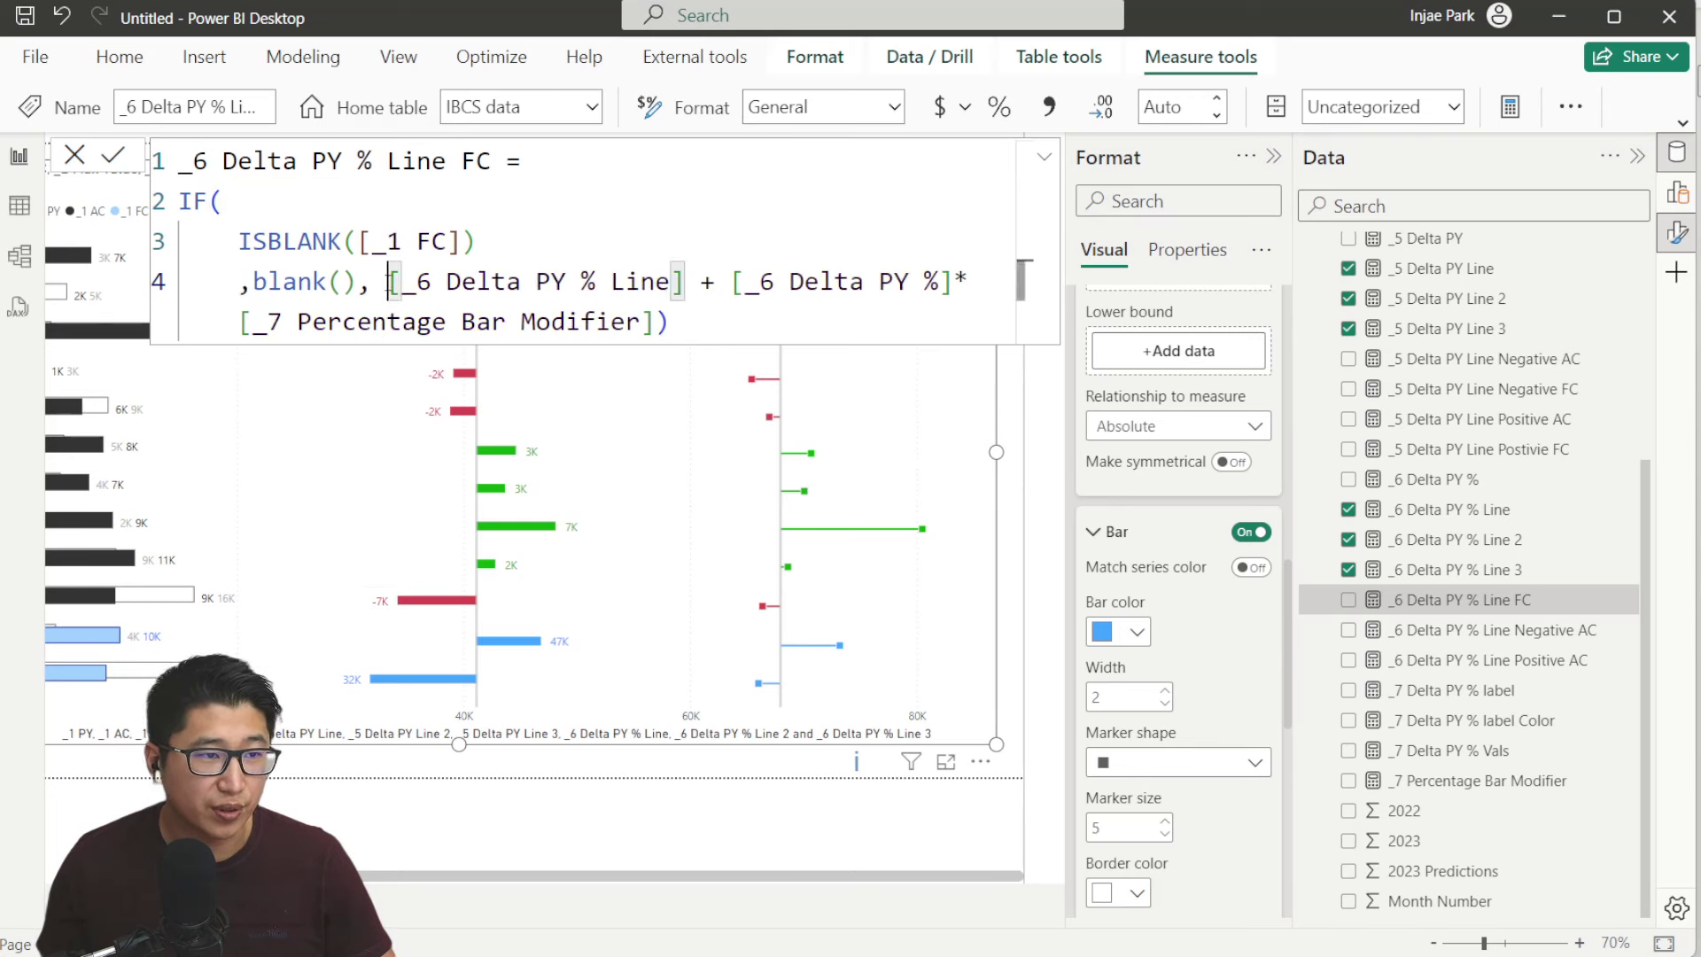
pyautogui.hotkey('shift', 'Return')
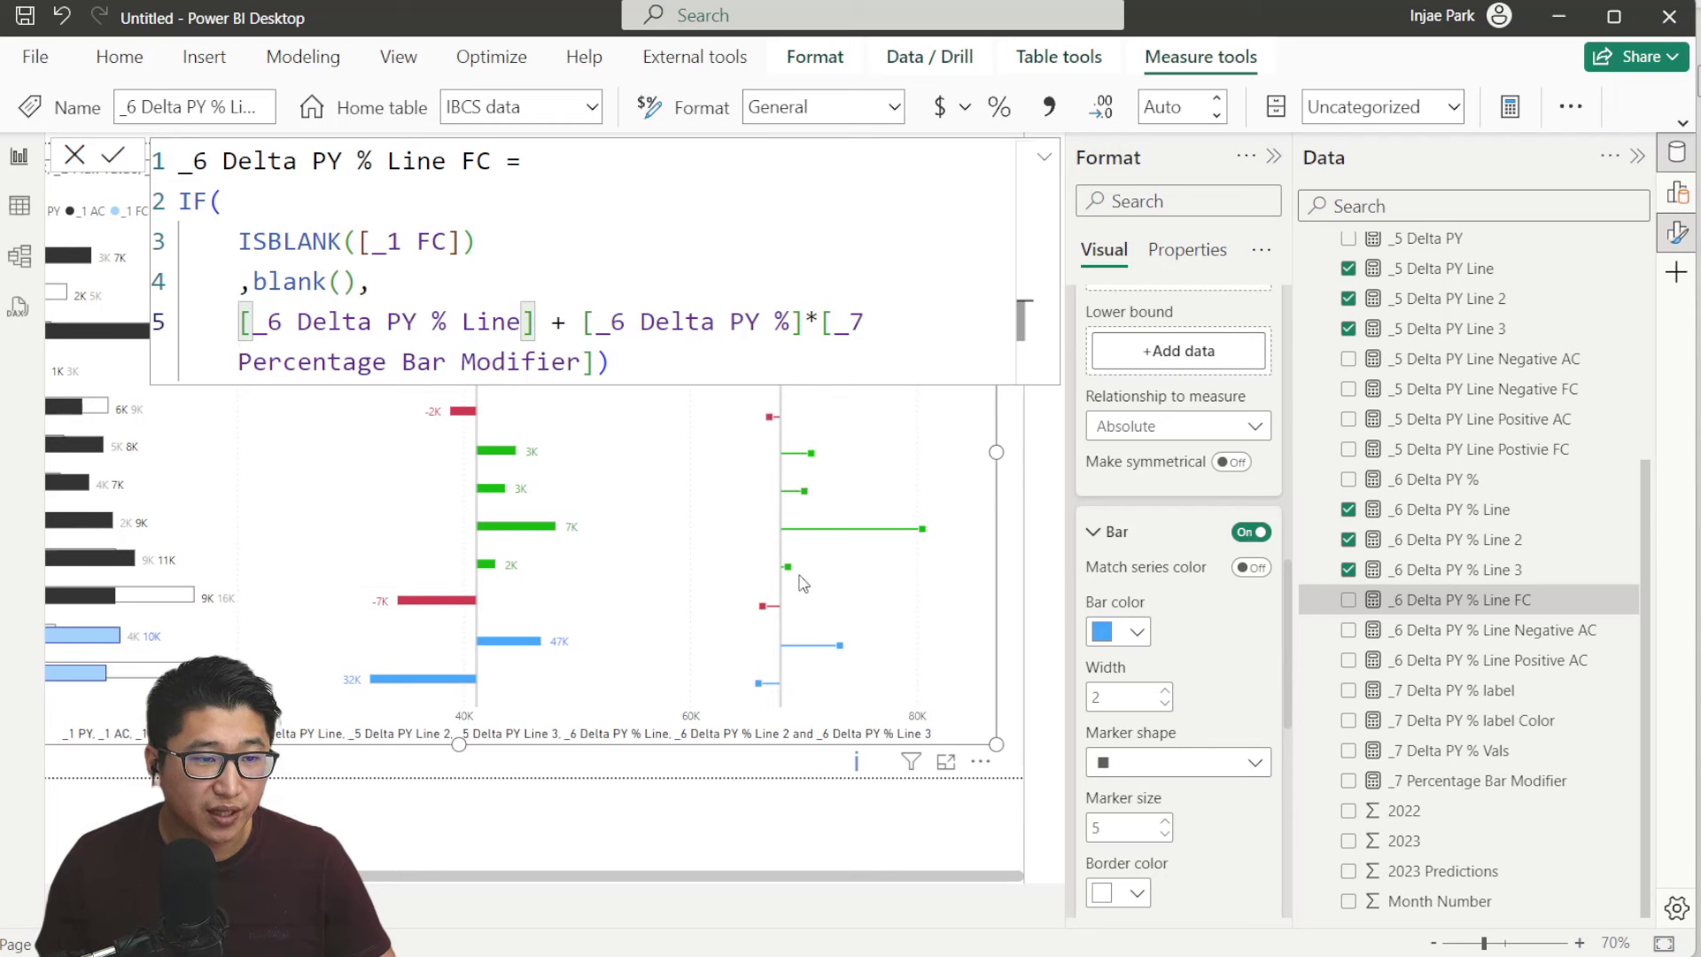
pyautogui.click(583, 326)
pyautogui.moveTo(585, 328); pyautogui.dragTo(804, 328)
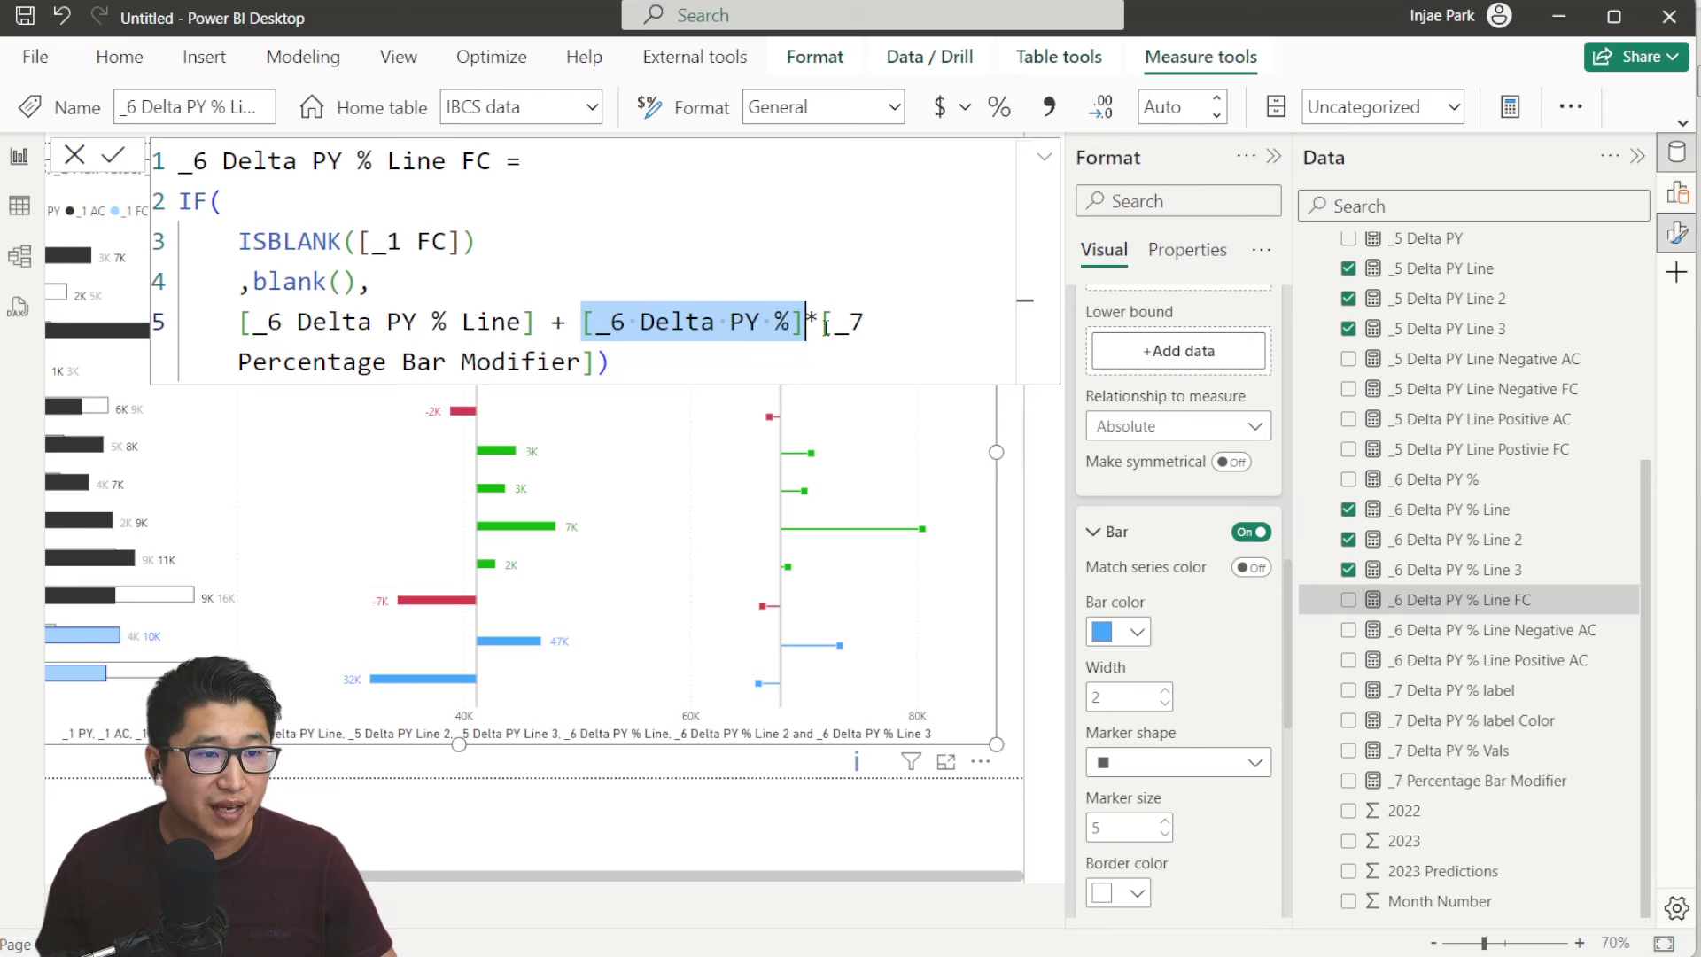
pyautogui.moveTo(822, 321); pyautogui.dragTo(618, 358)
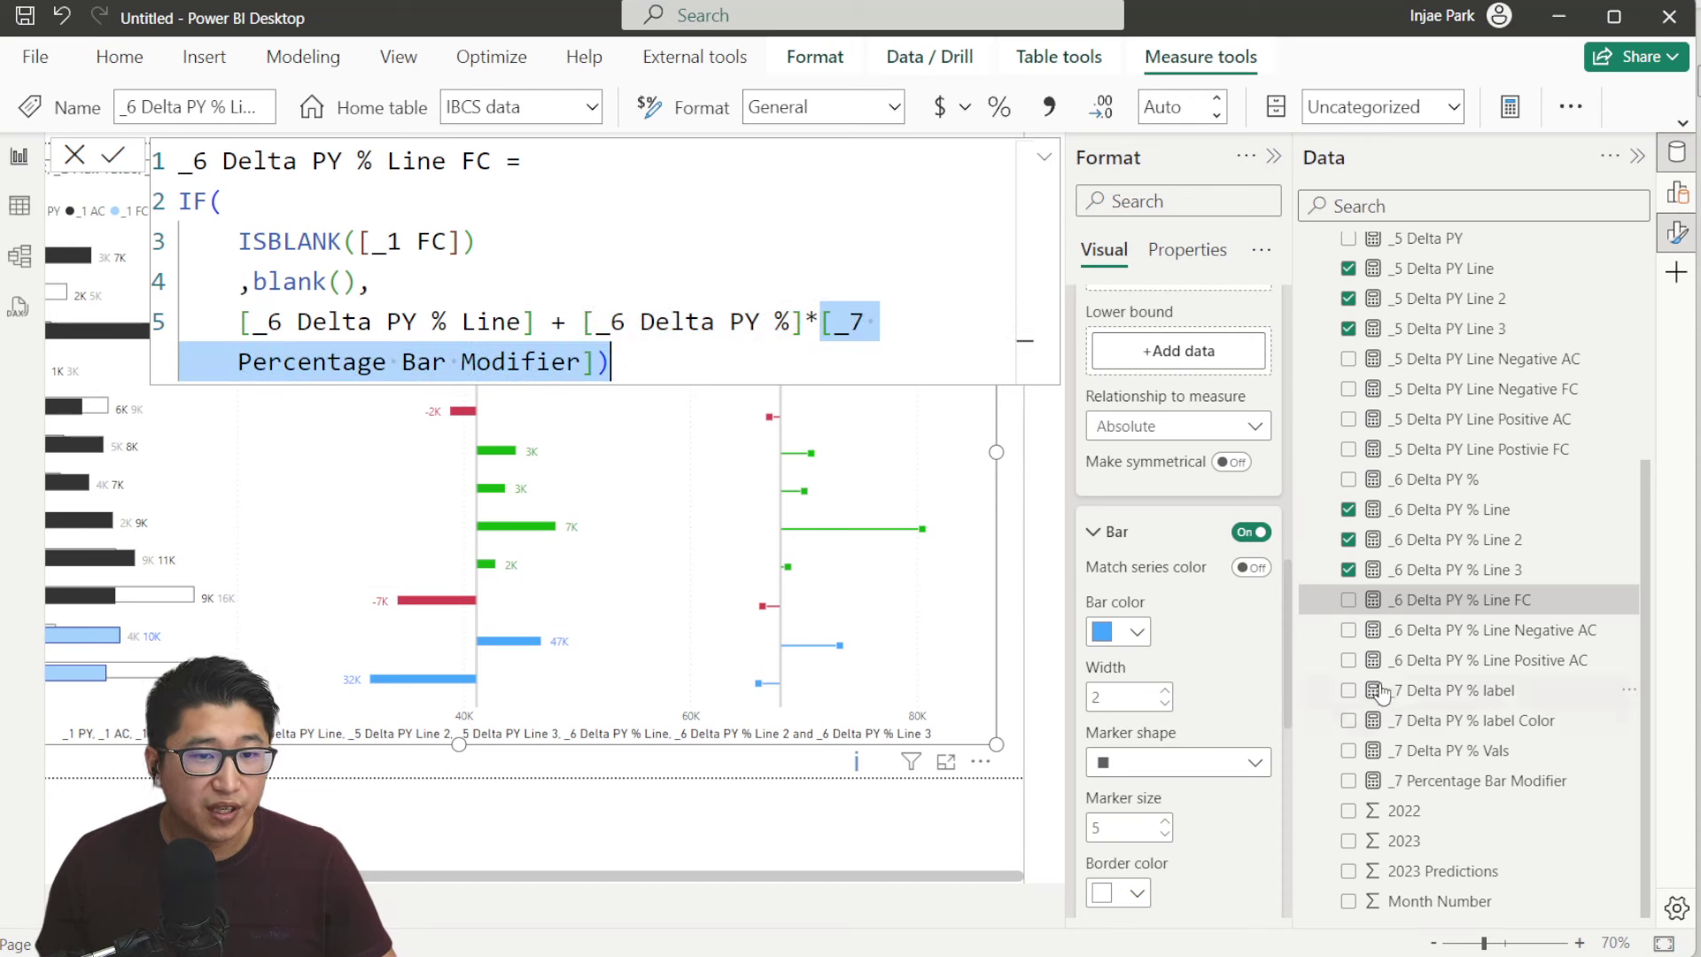
# Examine the _7 Percentage Bar Modifier formula, placing DIVIDE and its MAXX denominator on separate lines for reading
pyautogui.click(1503, 791)
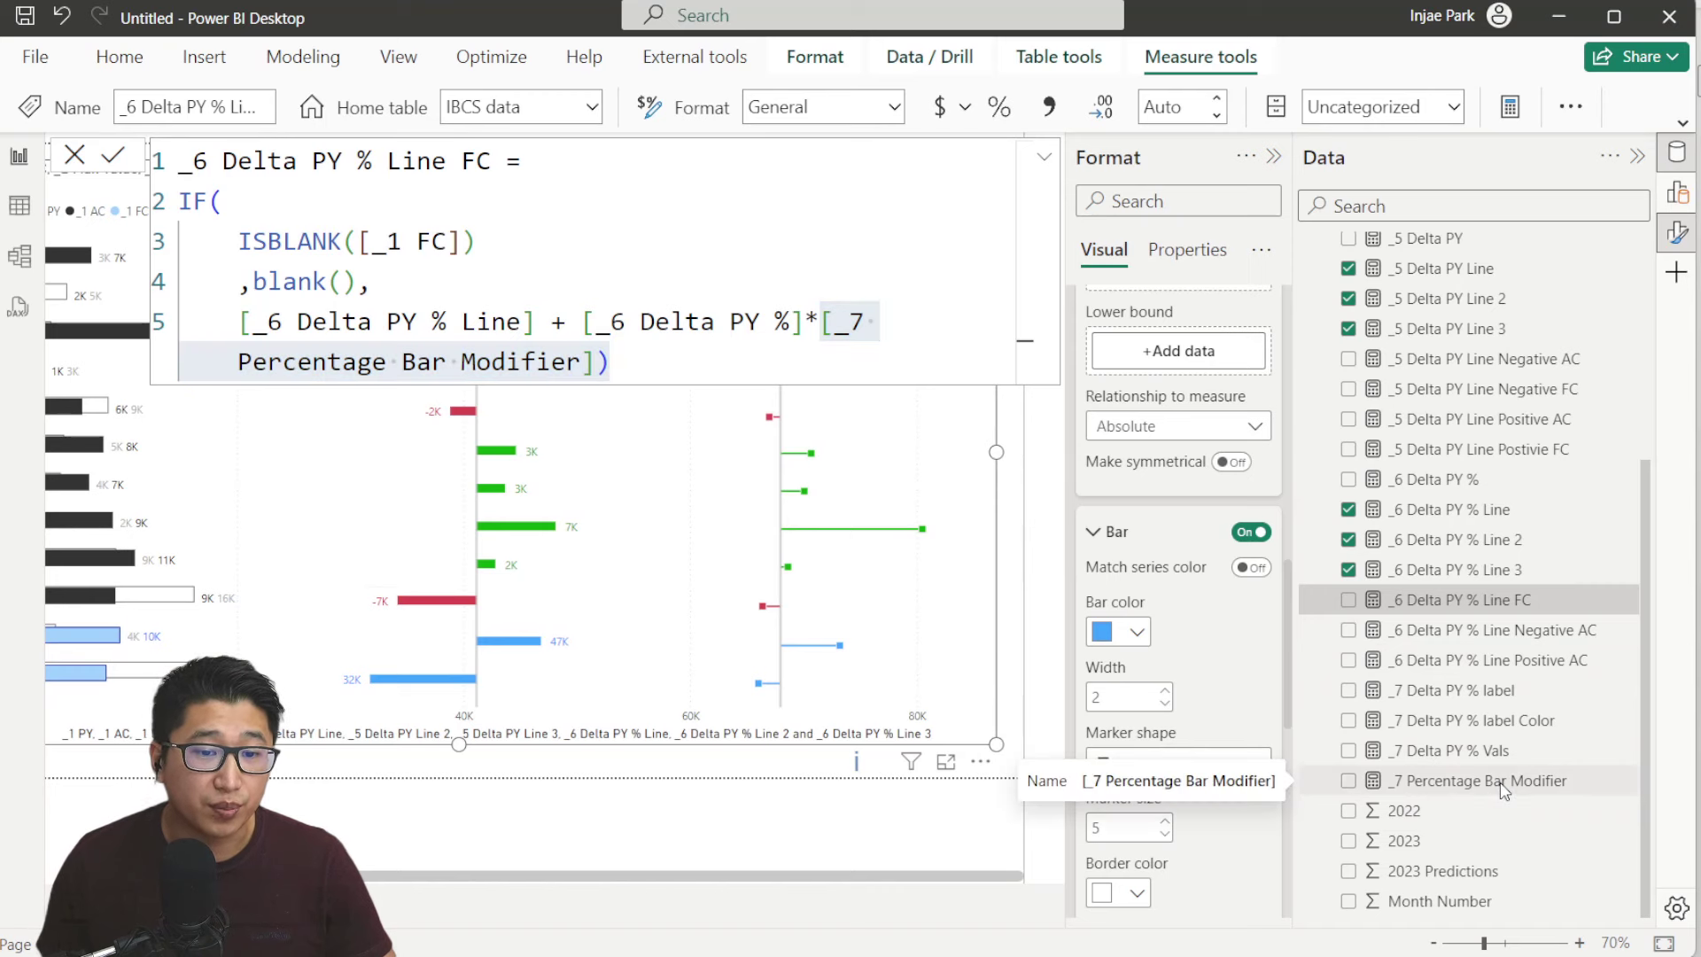
pyautogui.click(1452, 783)
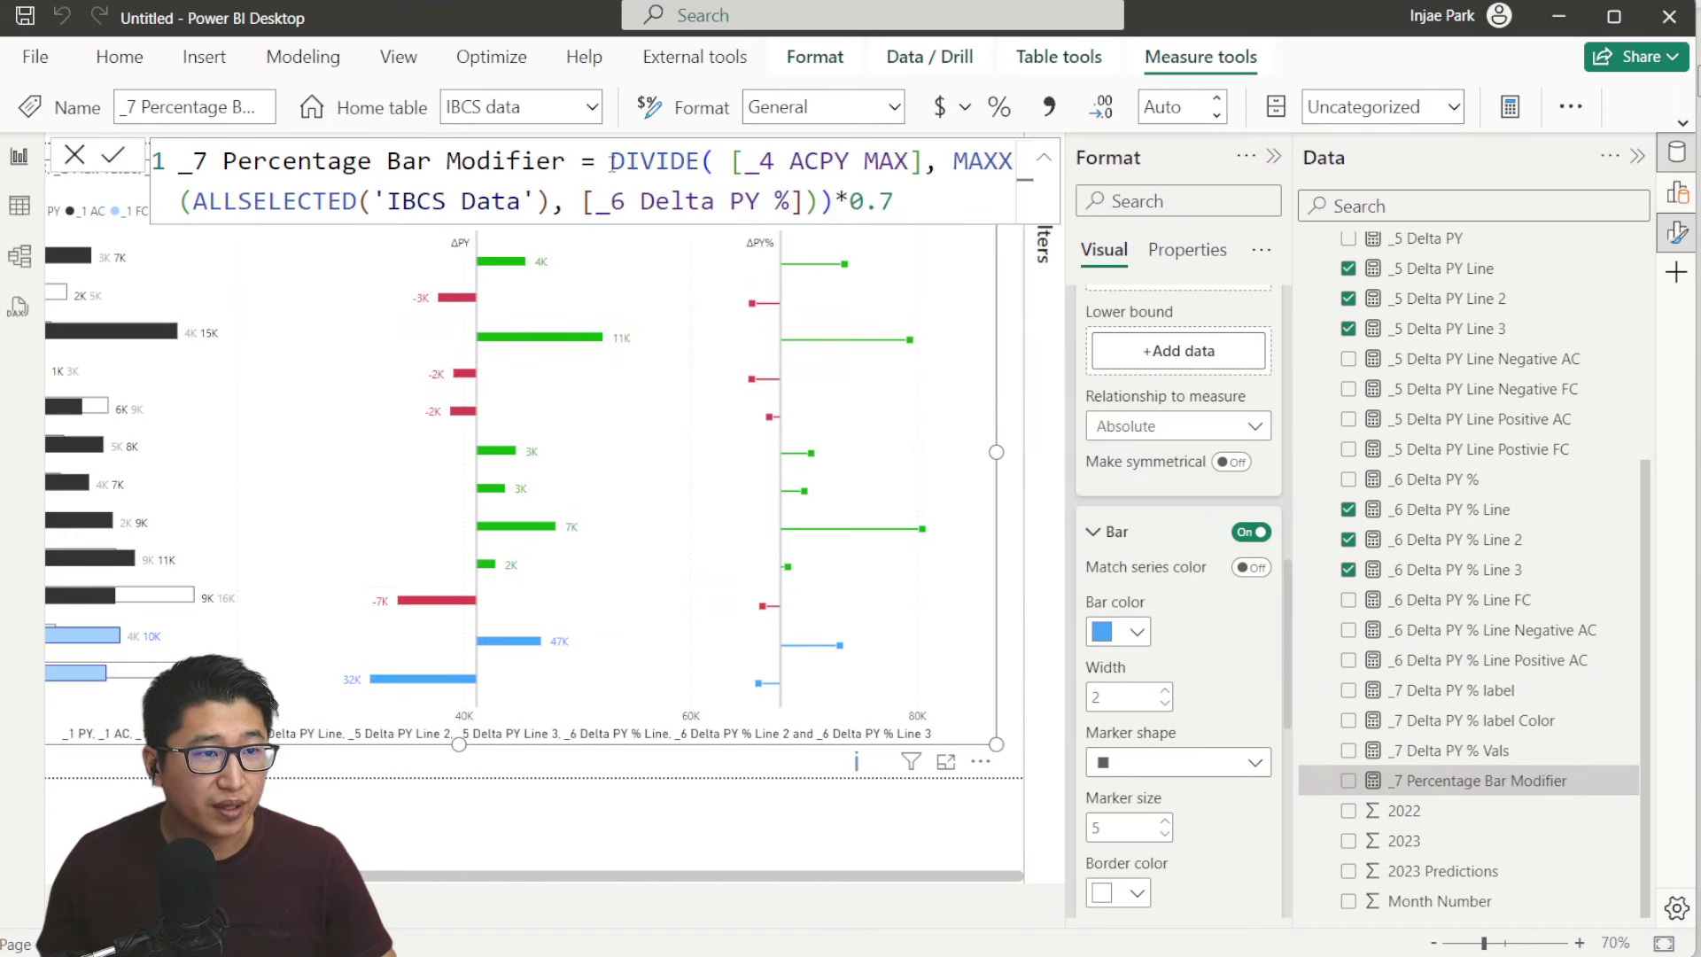
pyautogui.click(609, 162)
pyautogui.hotkey('shift', 'Return')
pyautogui.hotkey('shift', 'Return')
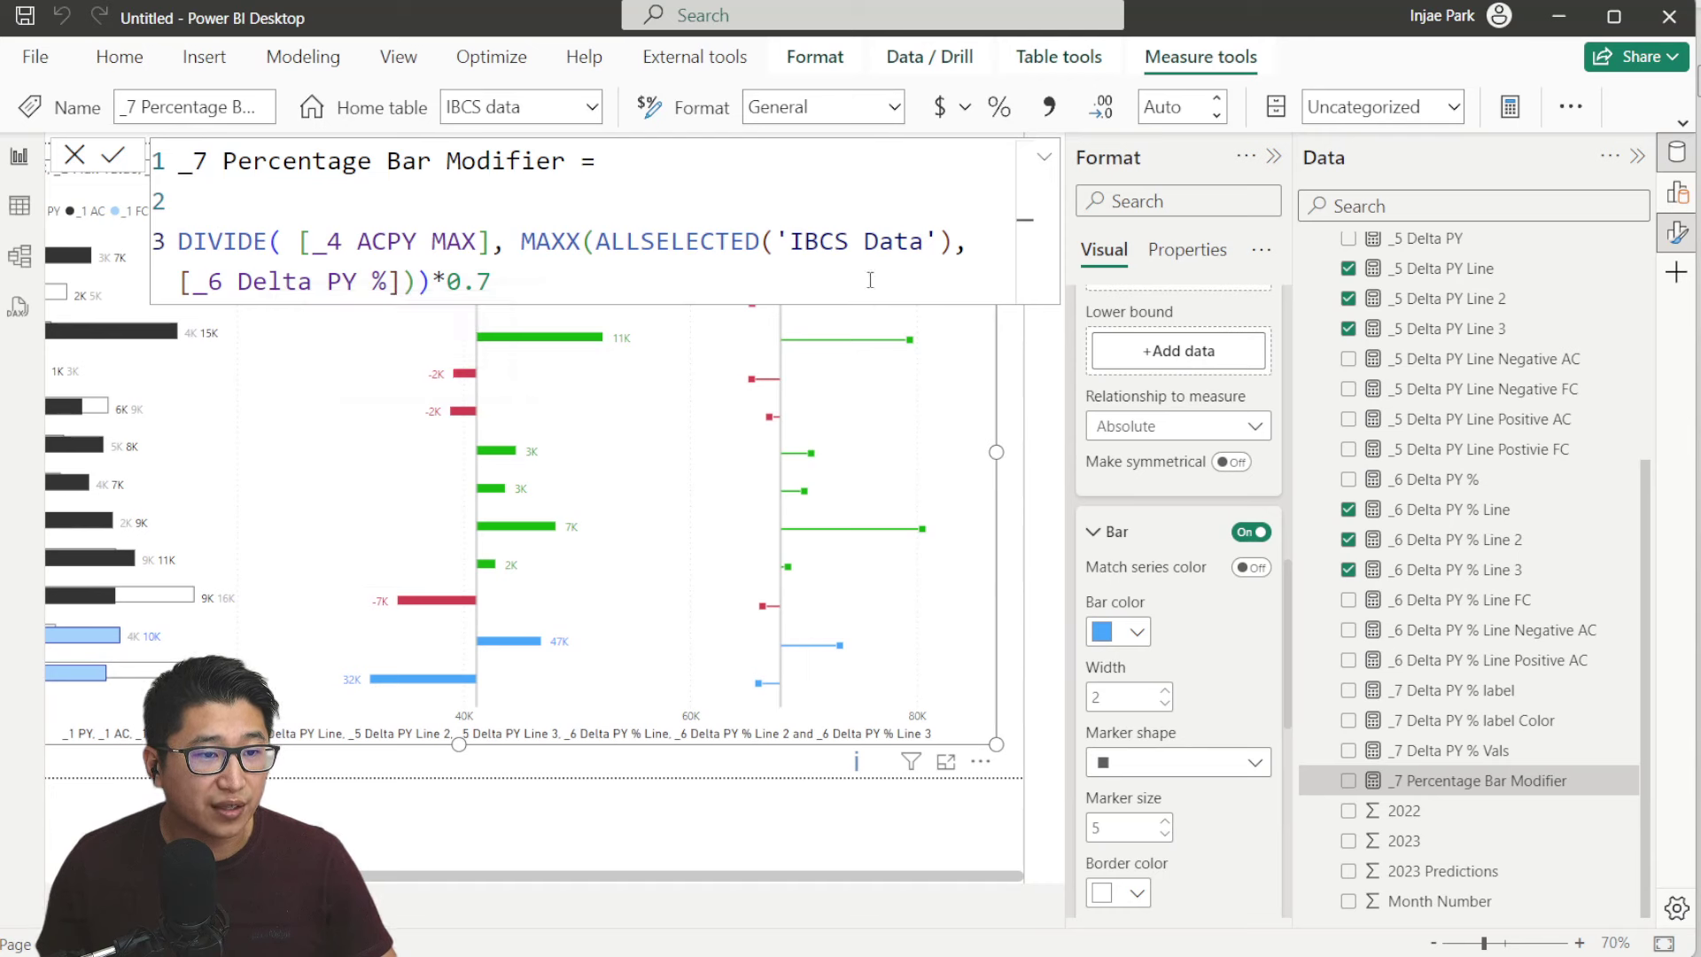
pyautogui.click(521, 241)
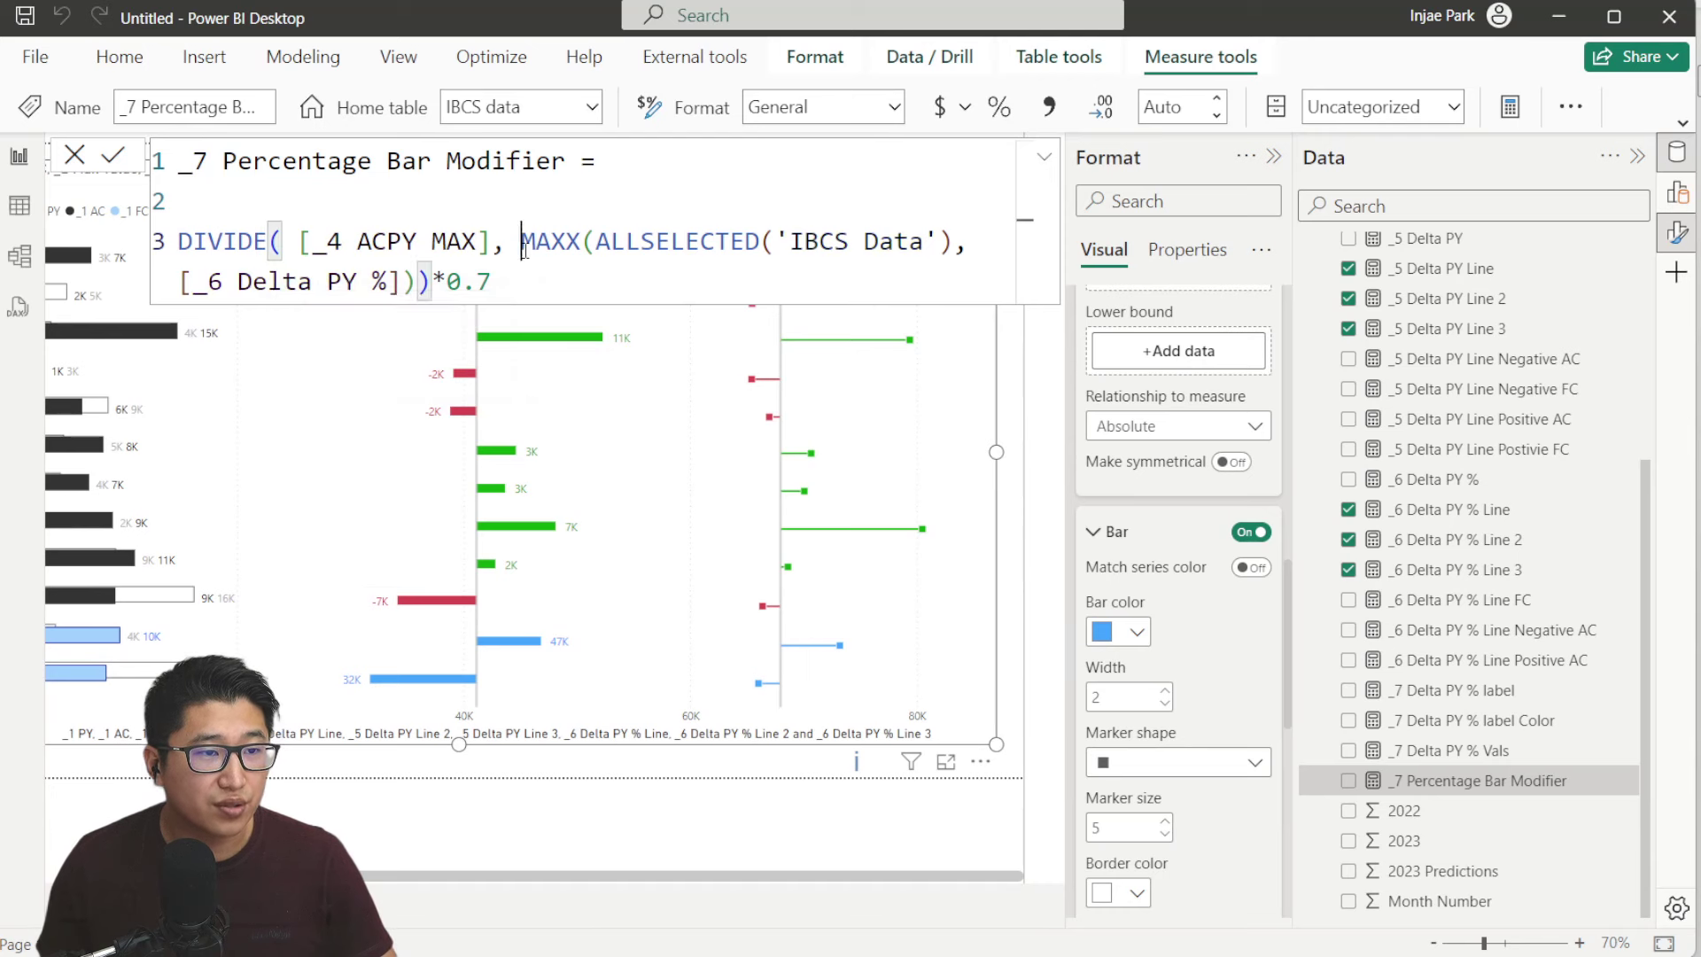
pyautogui.hotkey('shift', 'Return')
pyautogui.moveTo(866, 282); pyautogui.dragTo(656, 287)
pyautogui.click(892, 282)
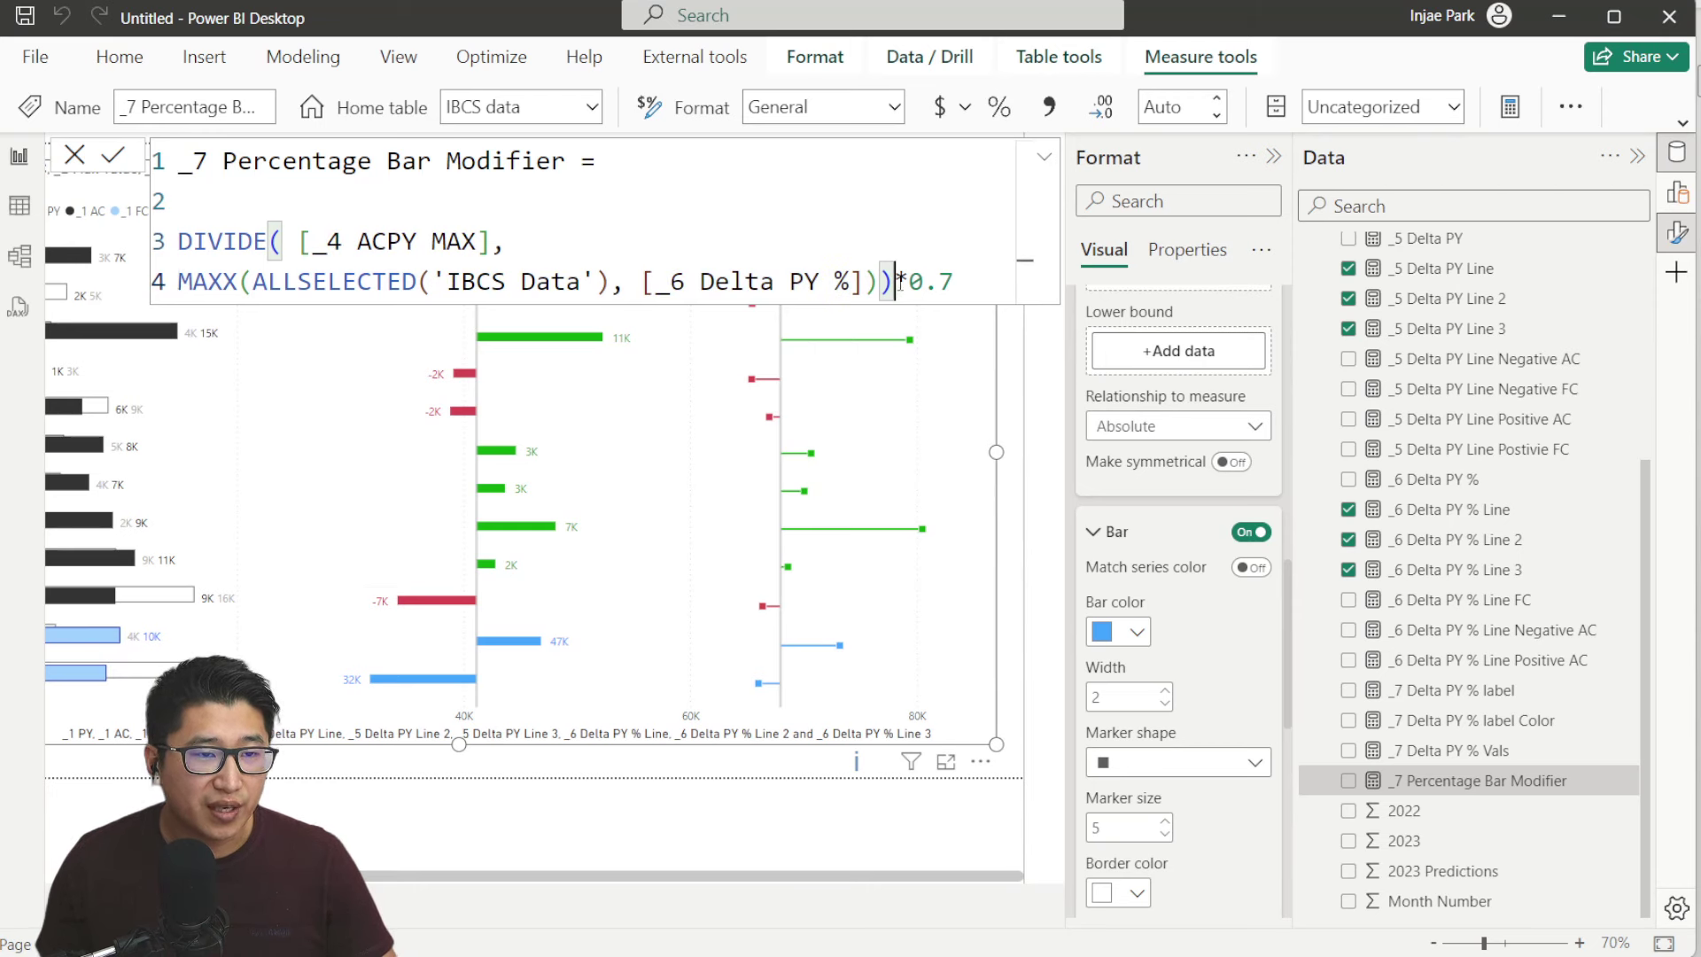
# Examine the *0.7 scaling factor at the end of the _7 Percentage Bar Modifier formula
pyautogui.moveTo(893, 282); pyautogui.dragTo(957, 282)
pyautogui.click(977, 277)
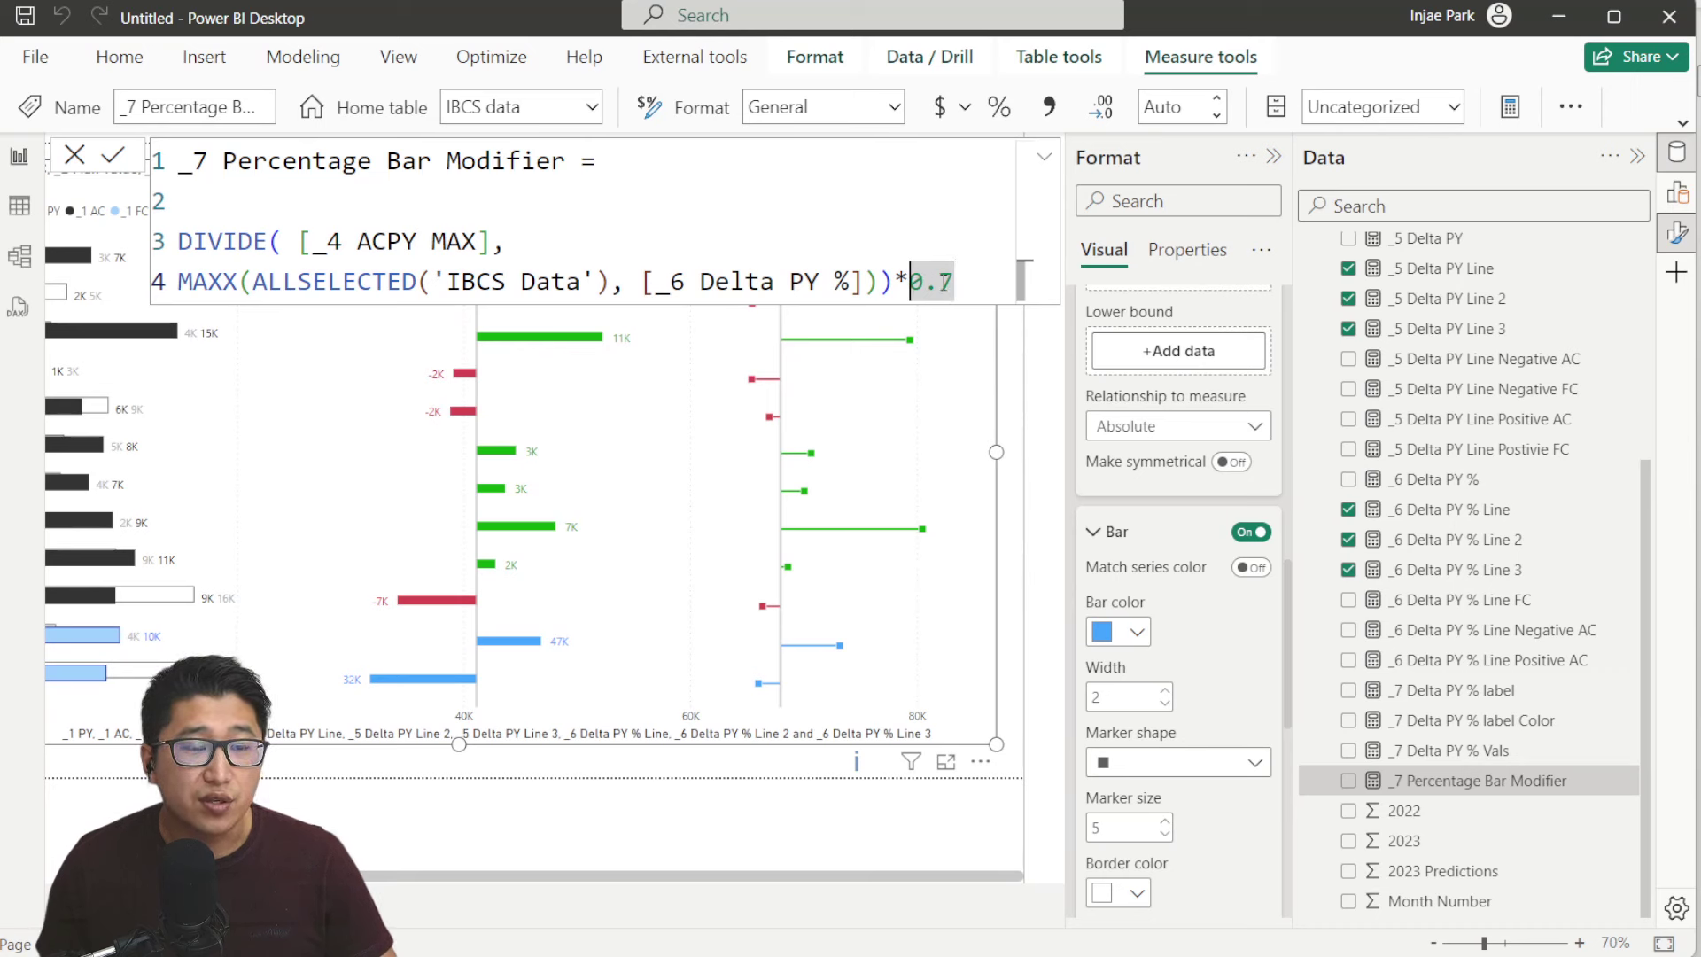
pyautogui.moveTo(945, 281); pyautogui.dragTo(910, 282)
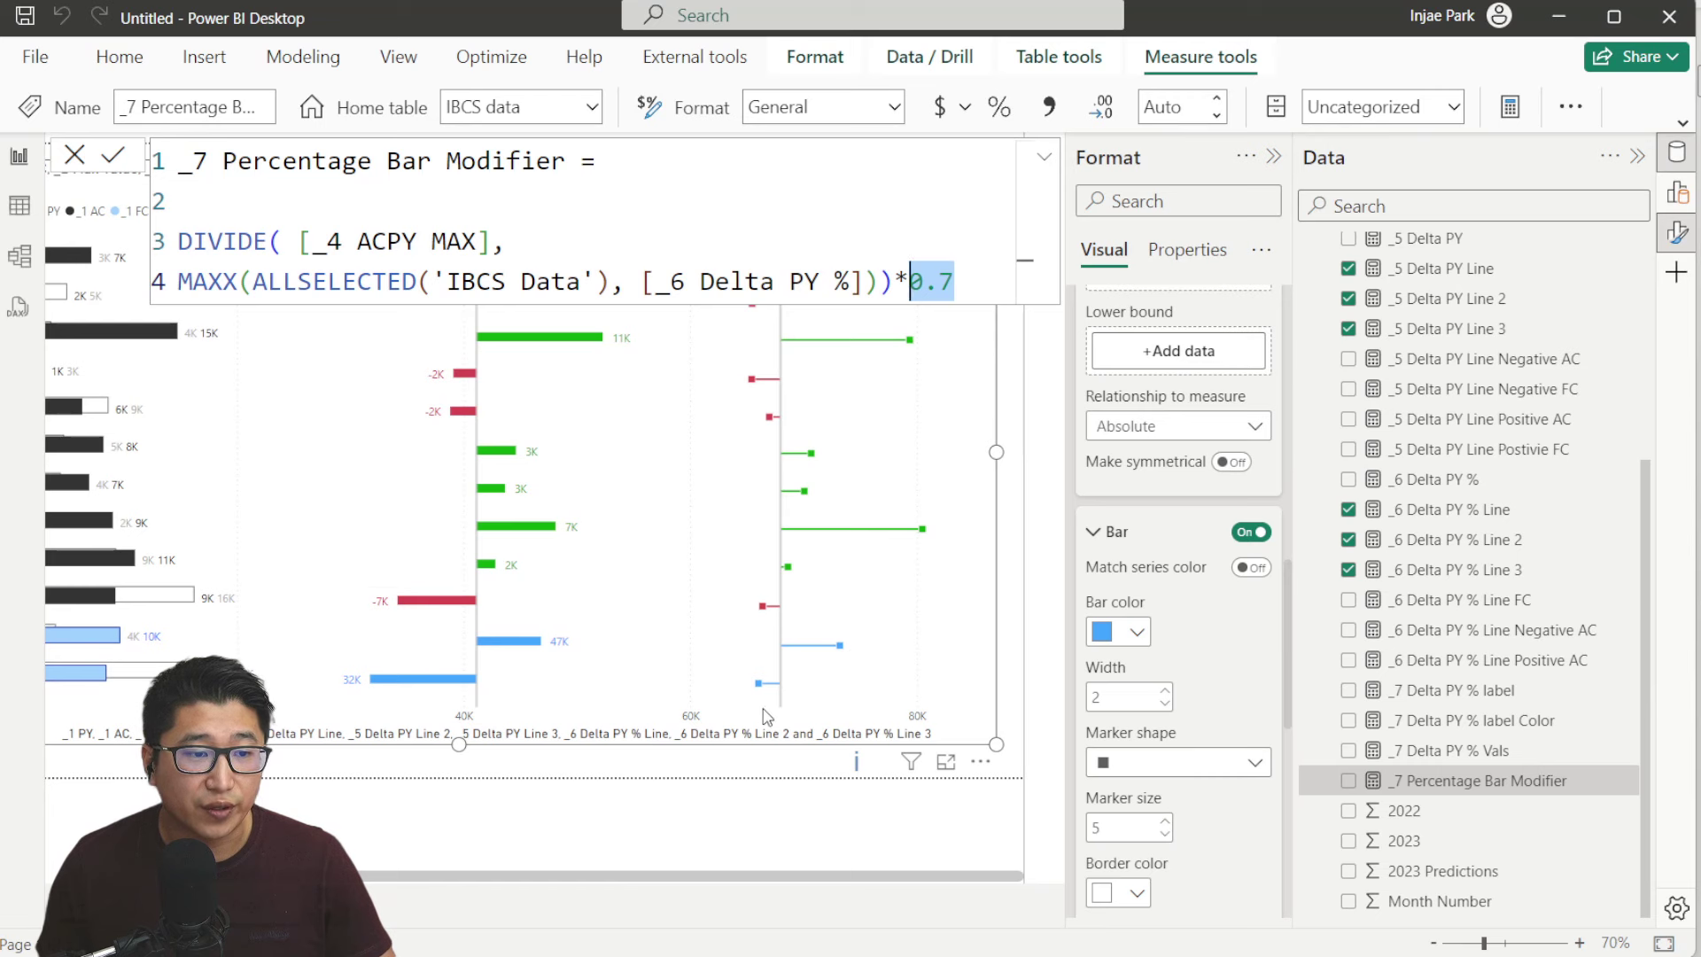
pyautogui.moveTo(896, 281); pyautogui.dragTo(954, 282)
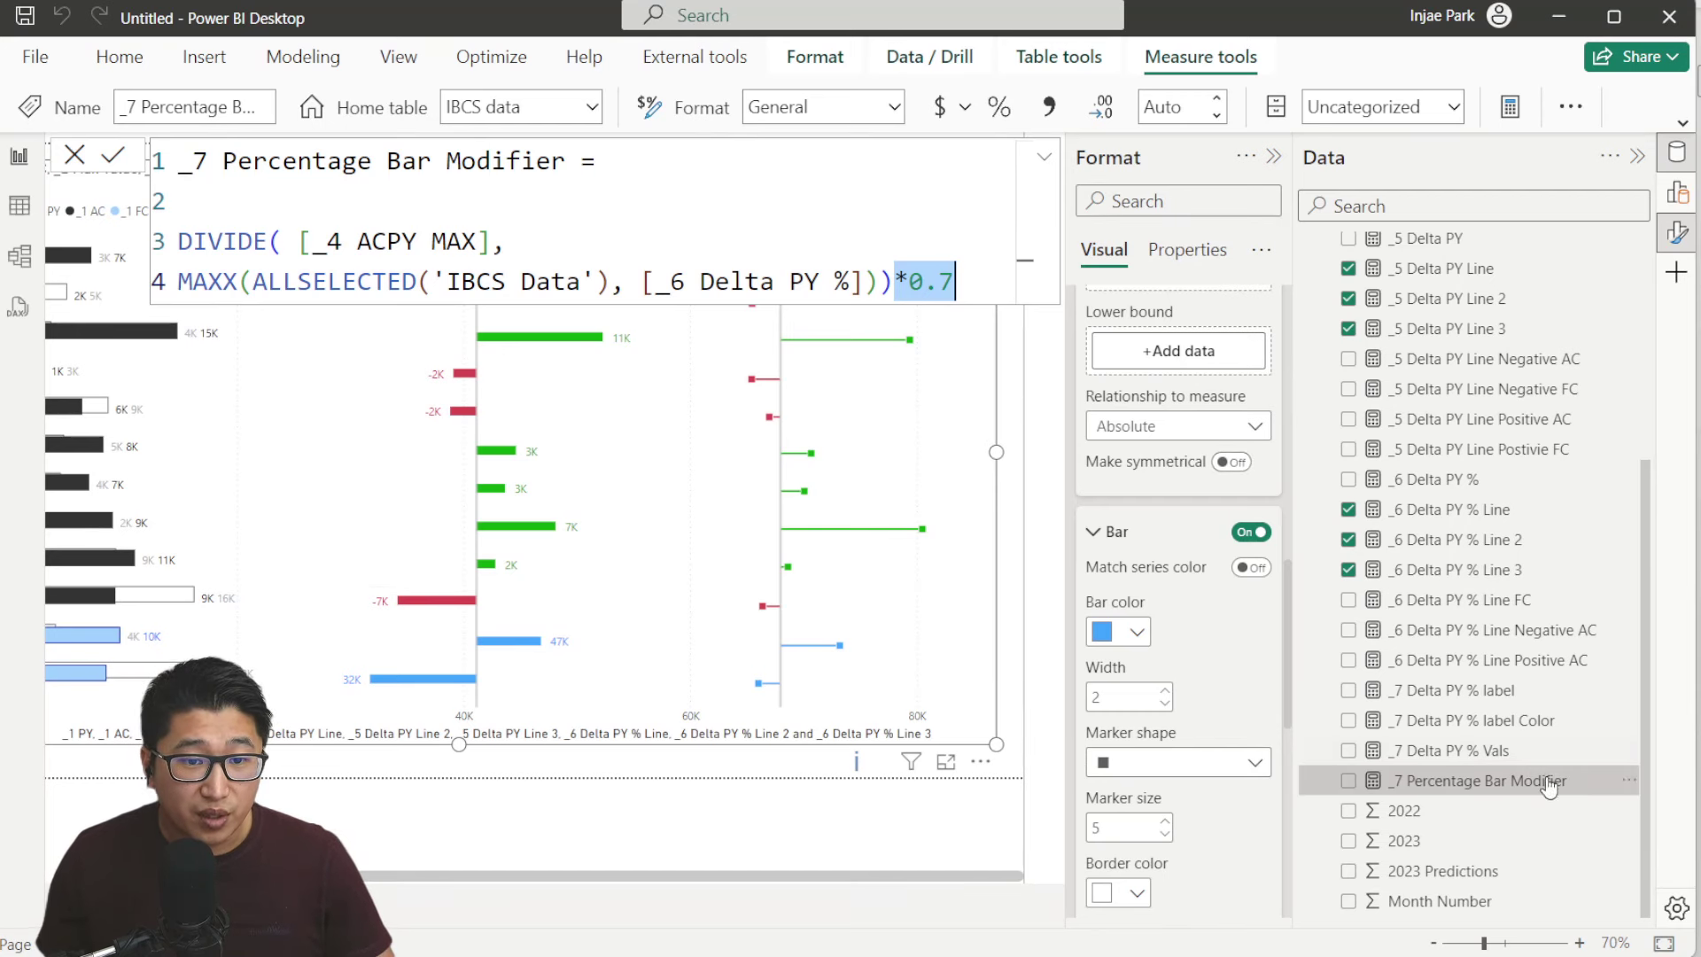
# Examine how _6 Delta PY % Line FC multiplies _6 Delta PY % by _7 Percentage Bar Modifier, and discard the line-break edits
pyautogui.click(1475, 599)
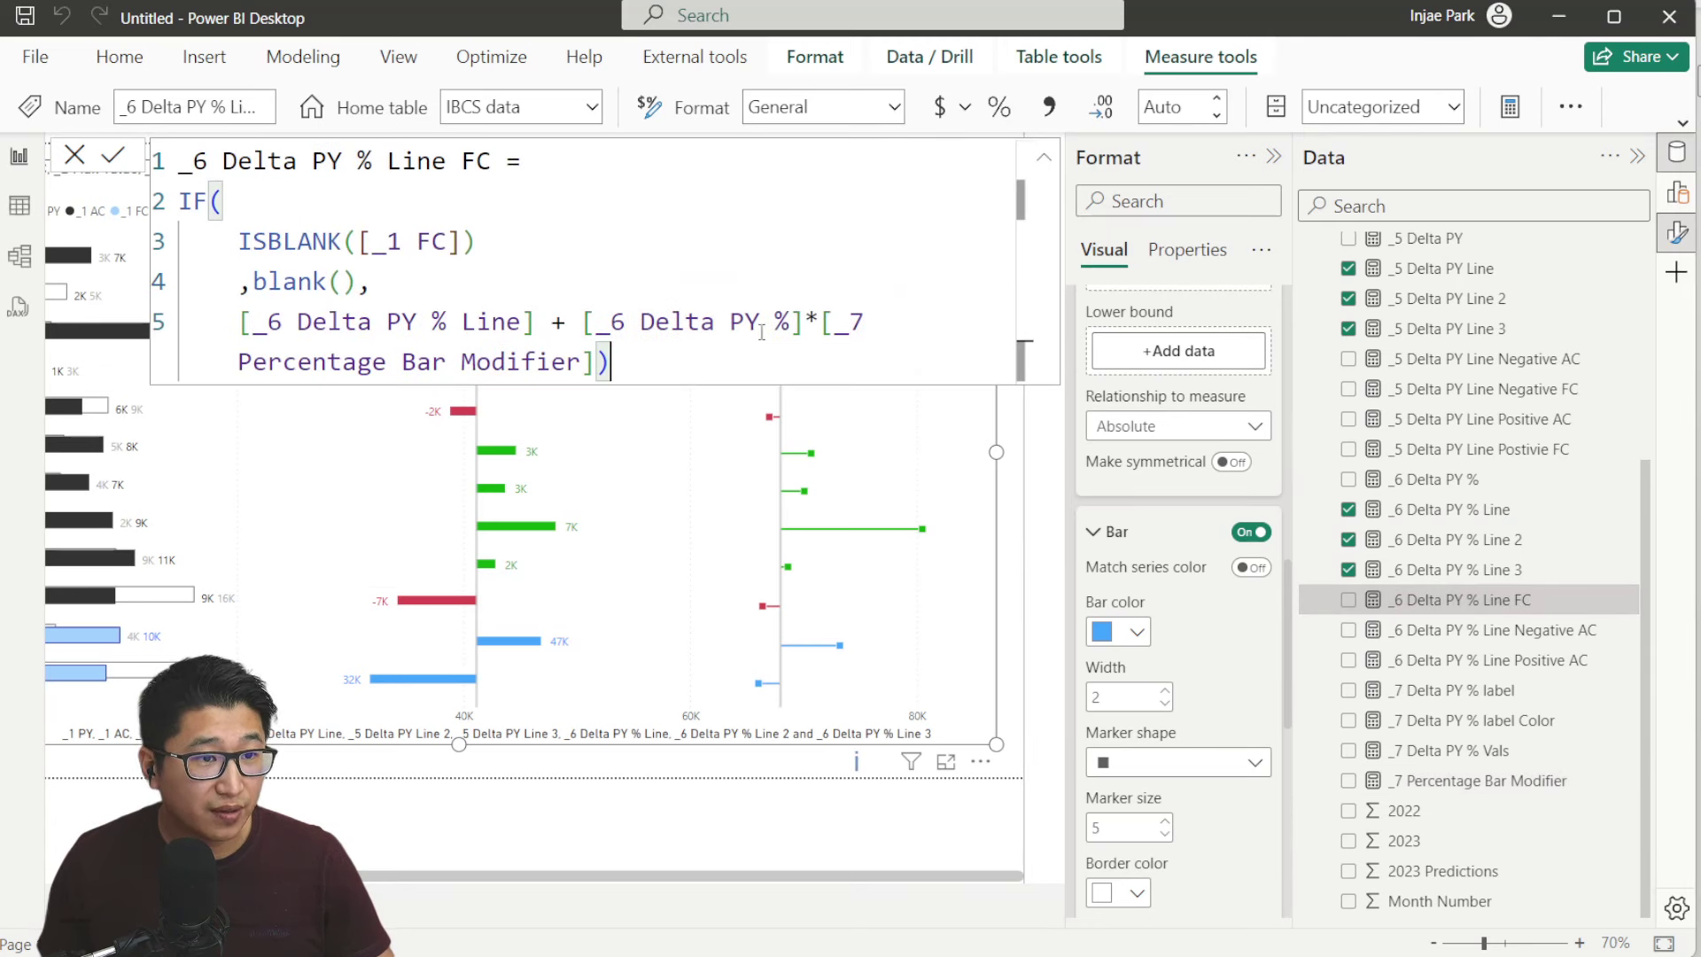
pyautogui.click(584, 322)
pyautogui.hotkey('shift', 'Return')
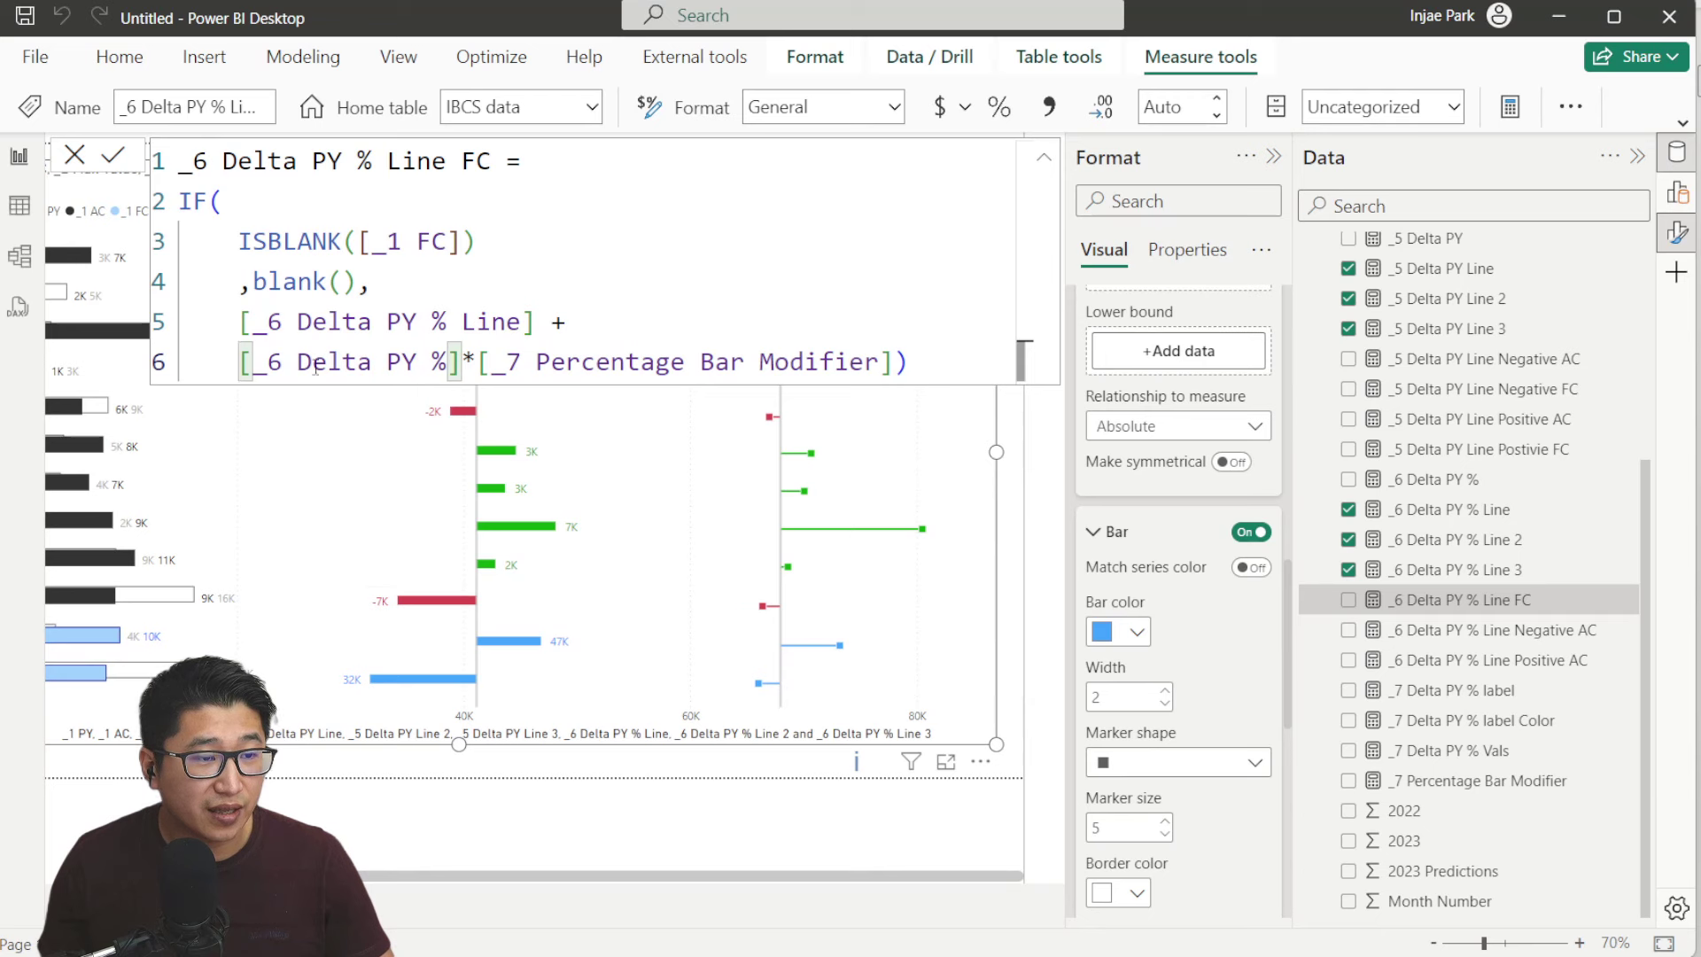
pyautogui.moveTo(238, 363); pyautogui.dragTo(462, 363)
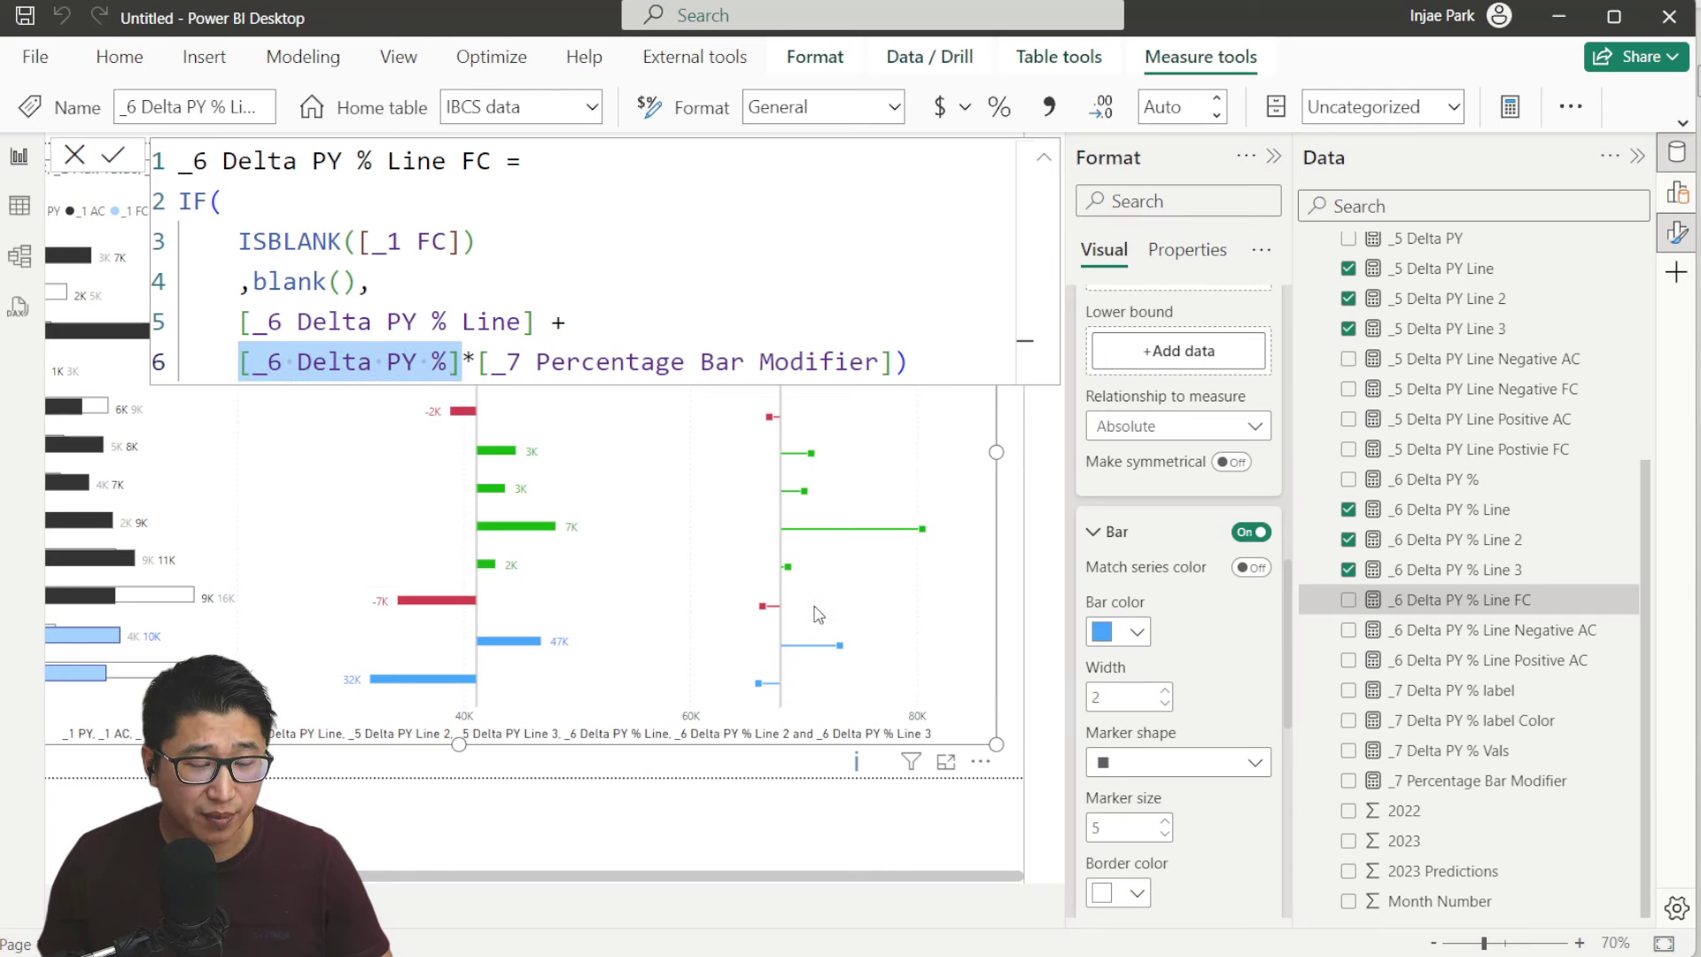
pyautogui.moveTo(478, 363); pyautogui.dragTo(896, 362)
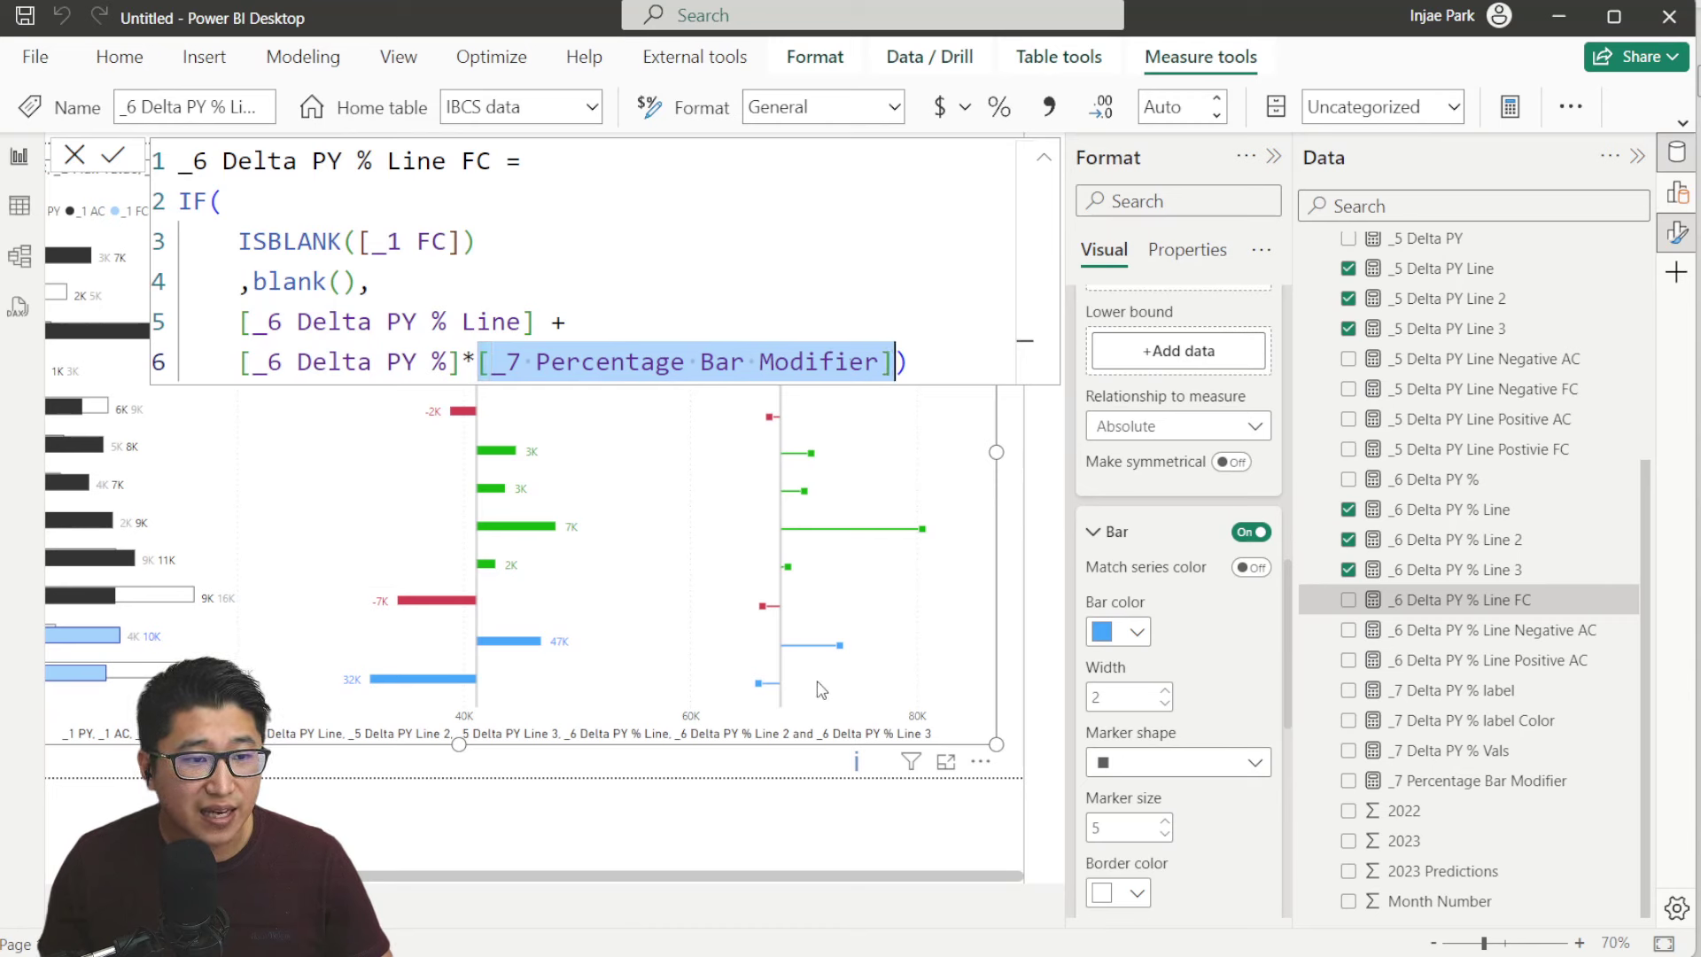
pyautogui.click(74, 156)
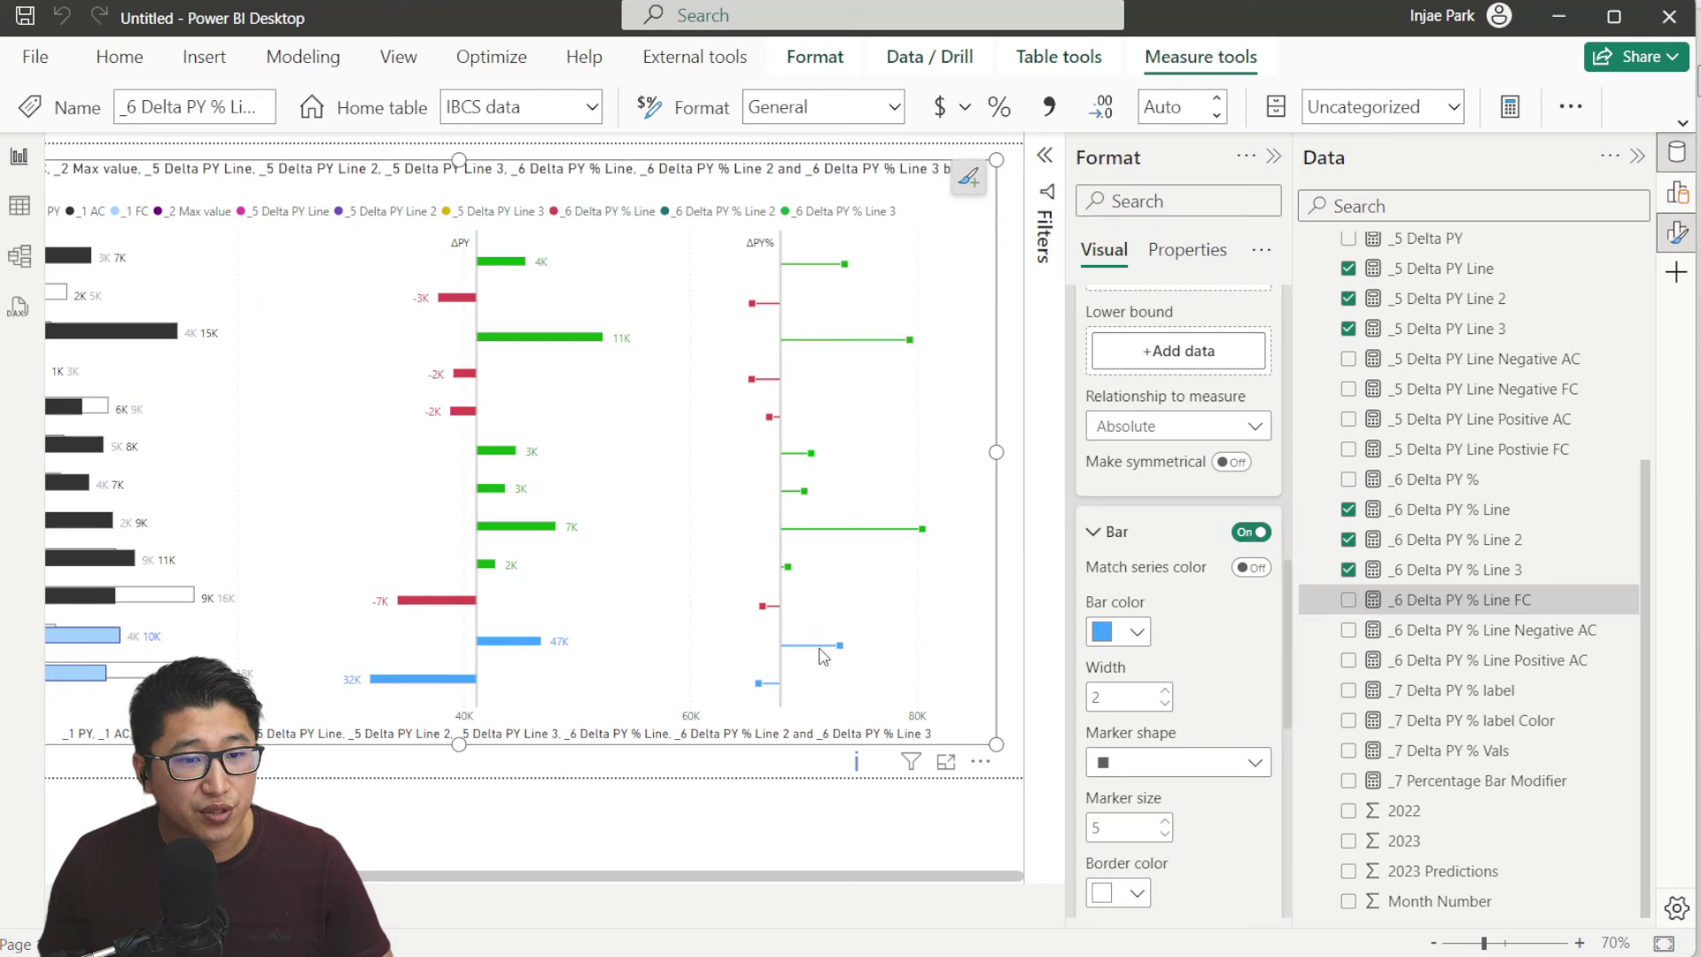
# Collapse the error bar settings and show the chart's visual type and field wells alongside the formatting options
pyautogui.scroll(5, 1204, 515)
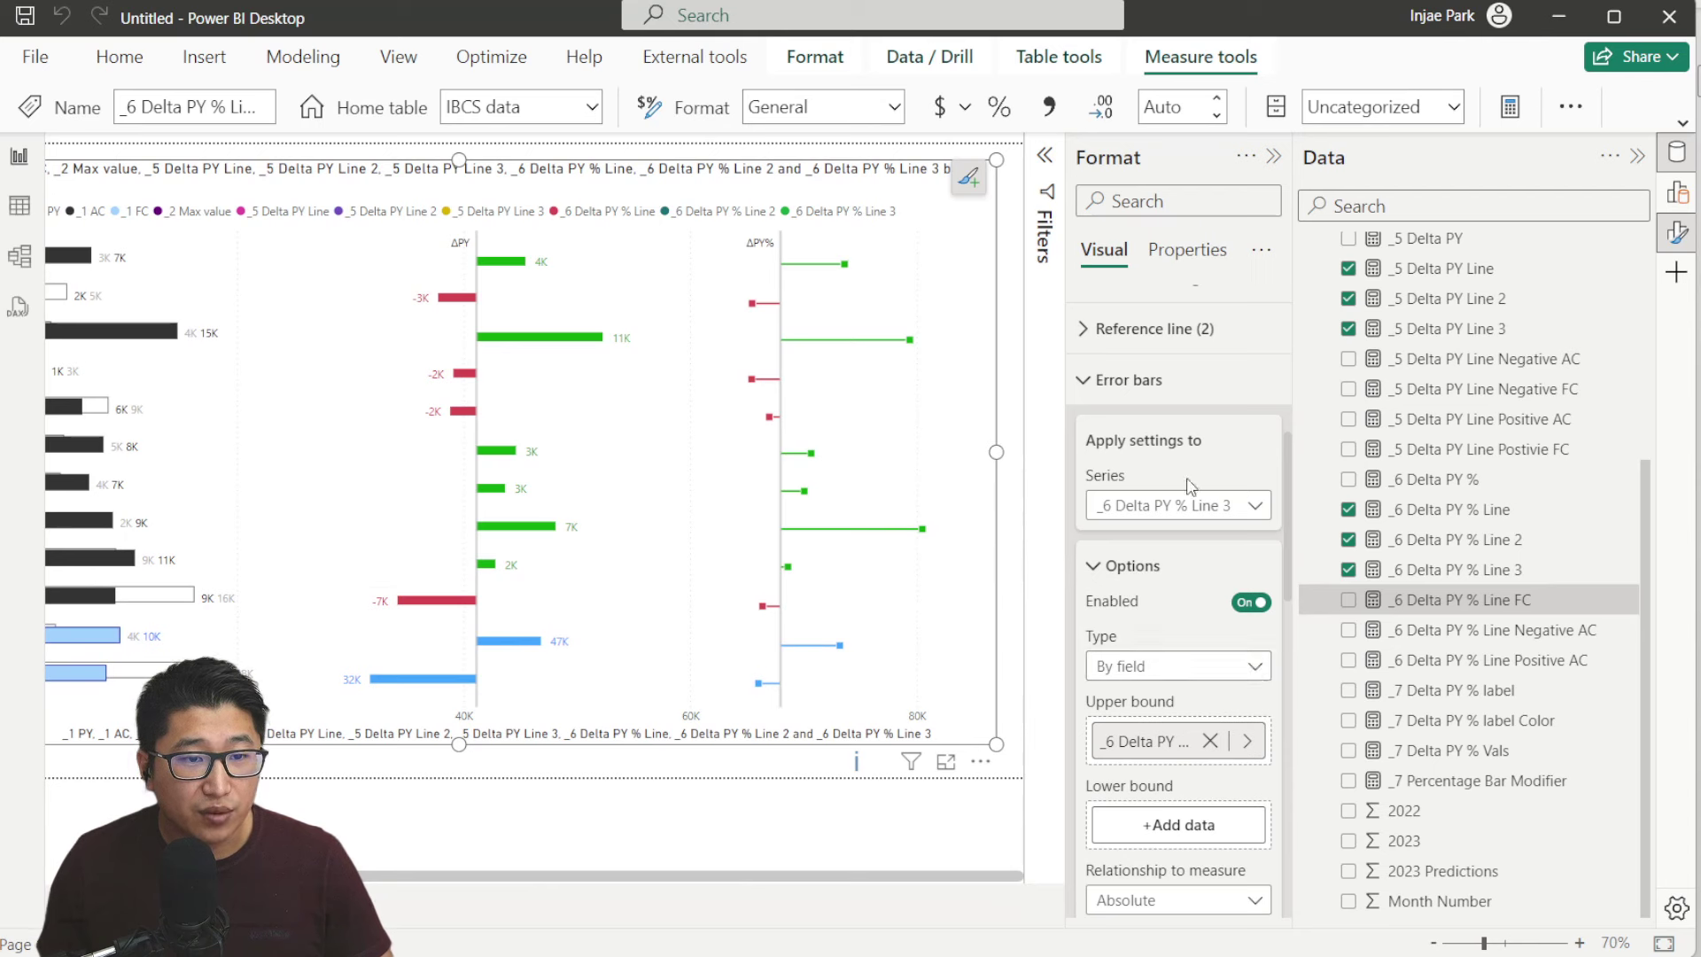
pyautogui.click(1129, 380)
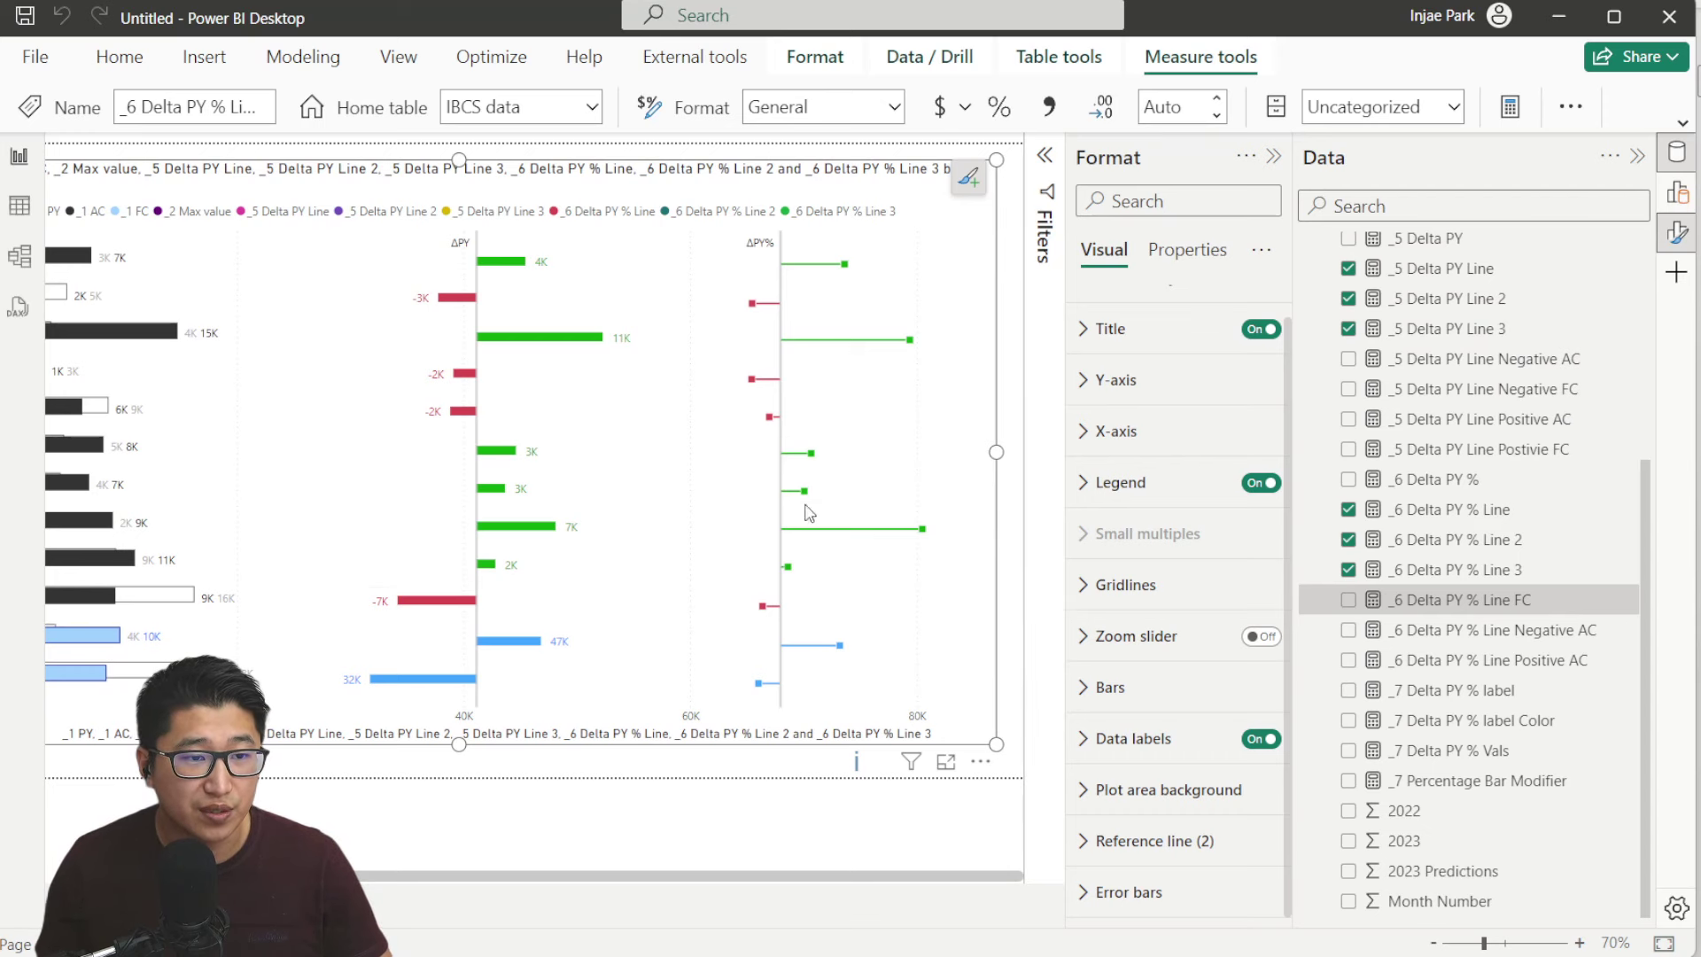
pyautogui.click(1677, 232)
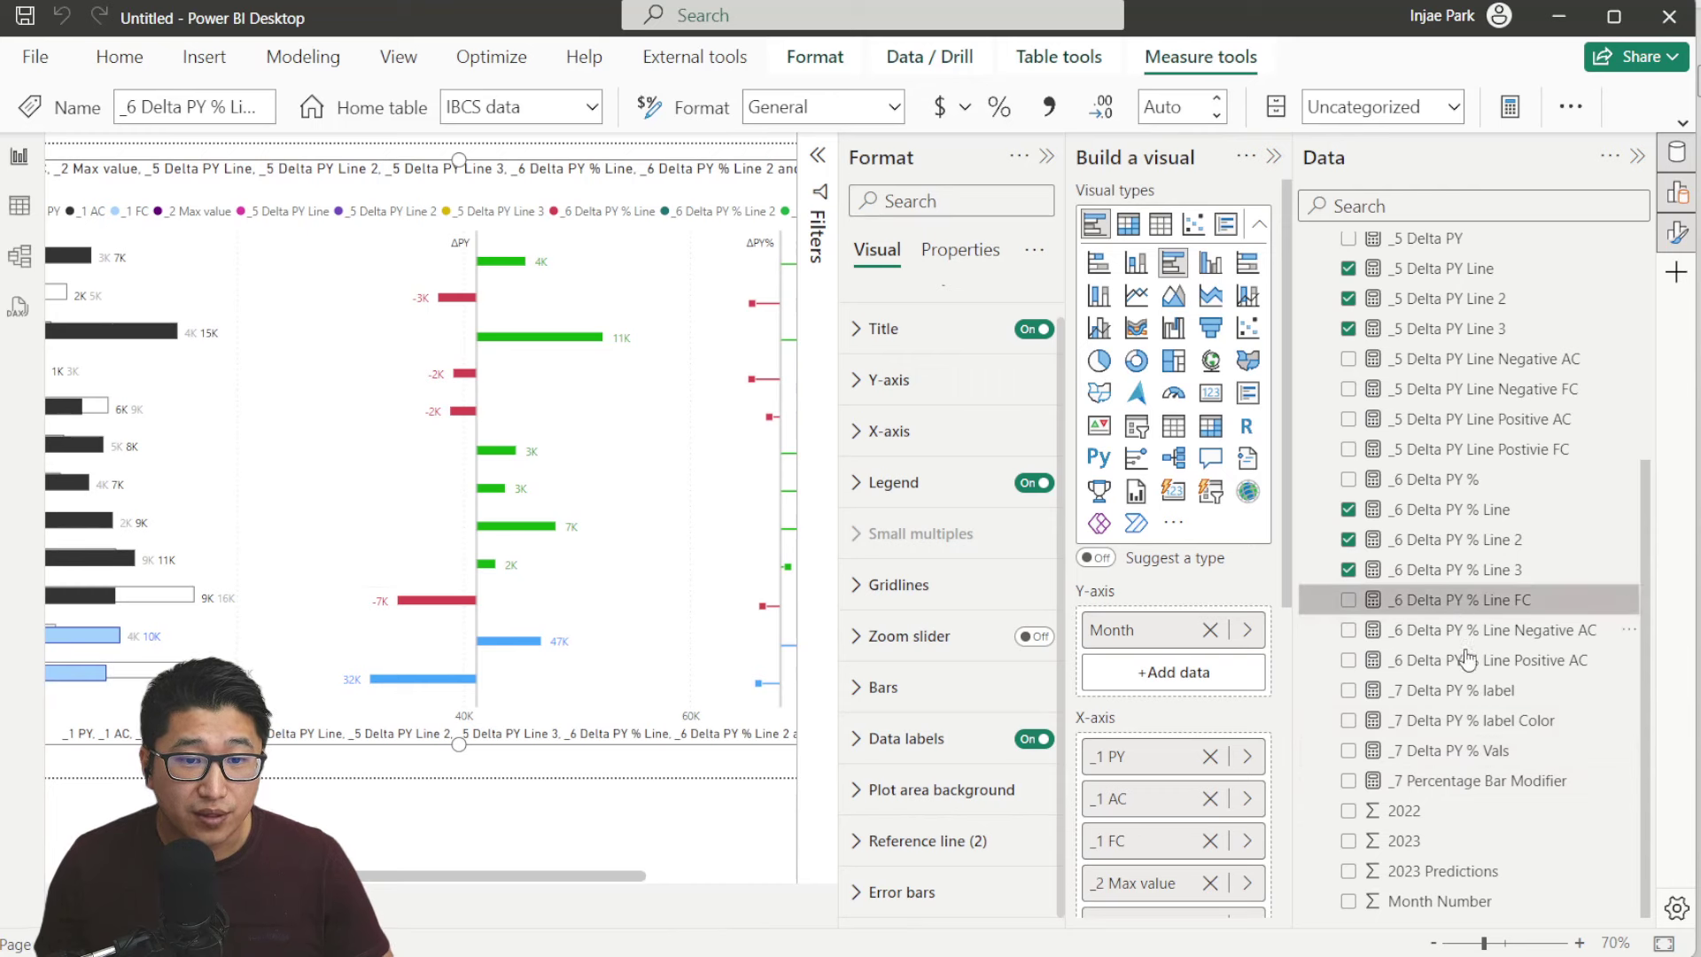
# Examine the _7 Delta PY % Vals formula, splitting the IF condition and its result onto separate lines for reading
pyautogui.click(1470, 754)
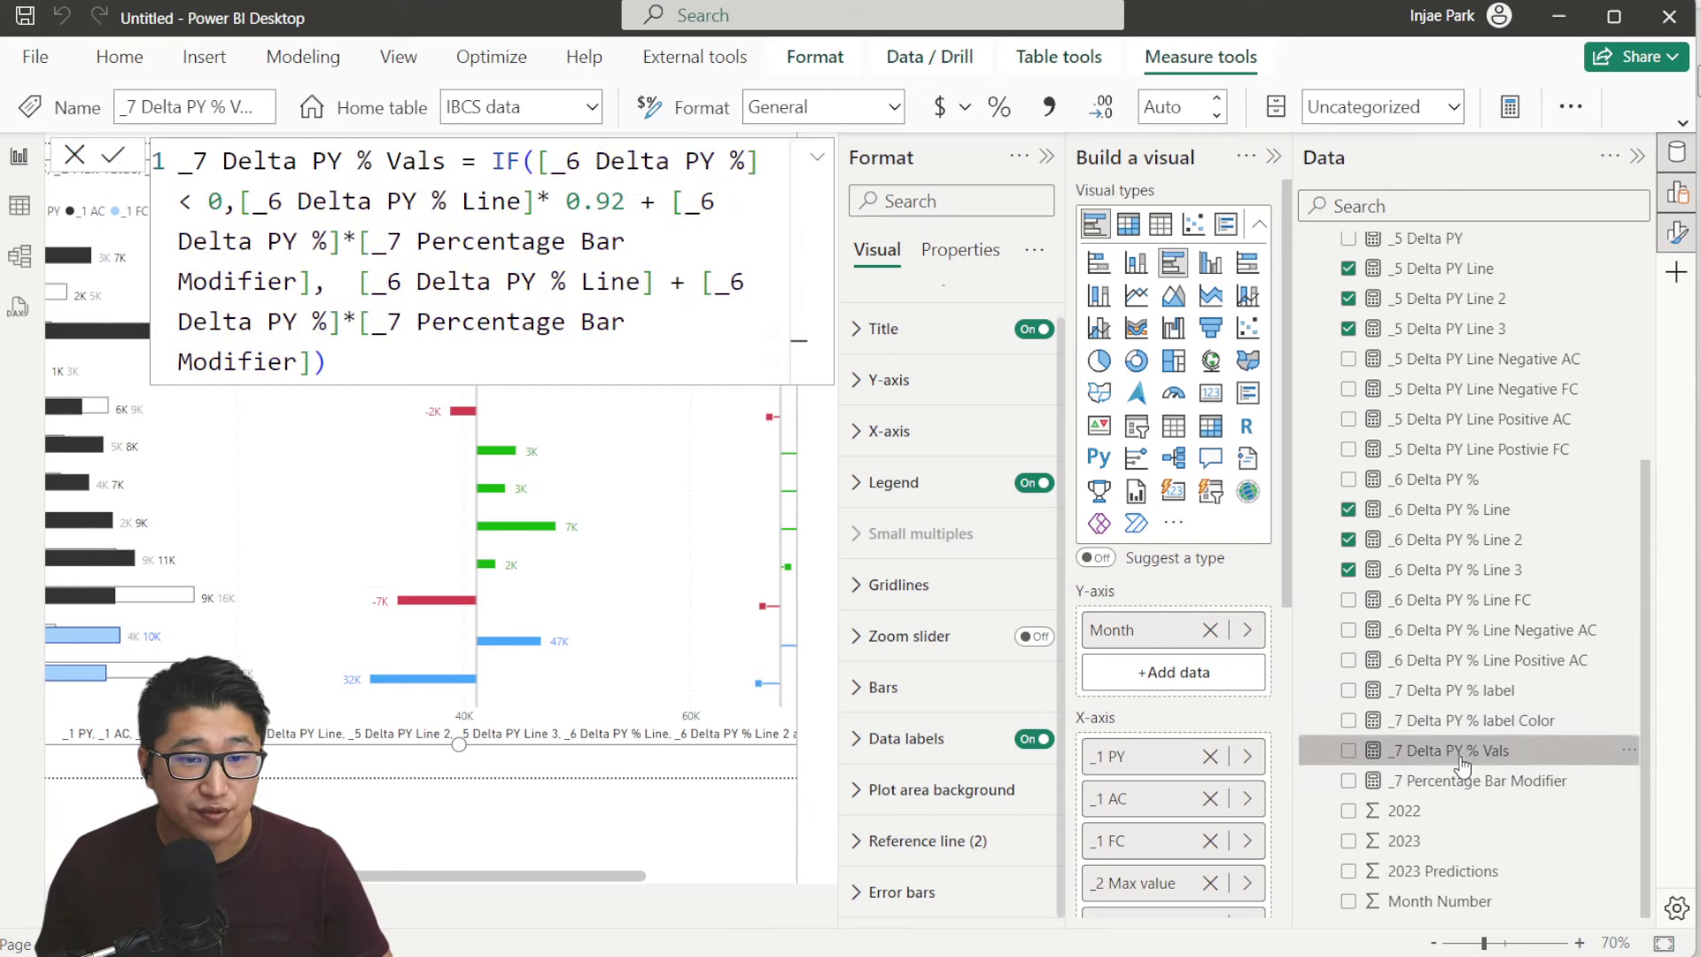
pyautogui.click(493, 161)
pyautogui.hotkey('shift', 'Return')
pyautogui.hotkey('shift', 'Return')
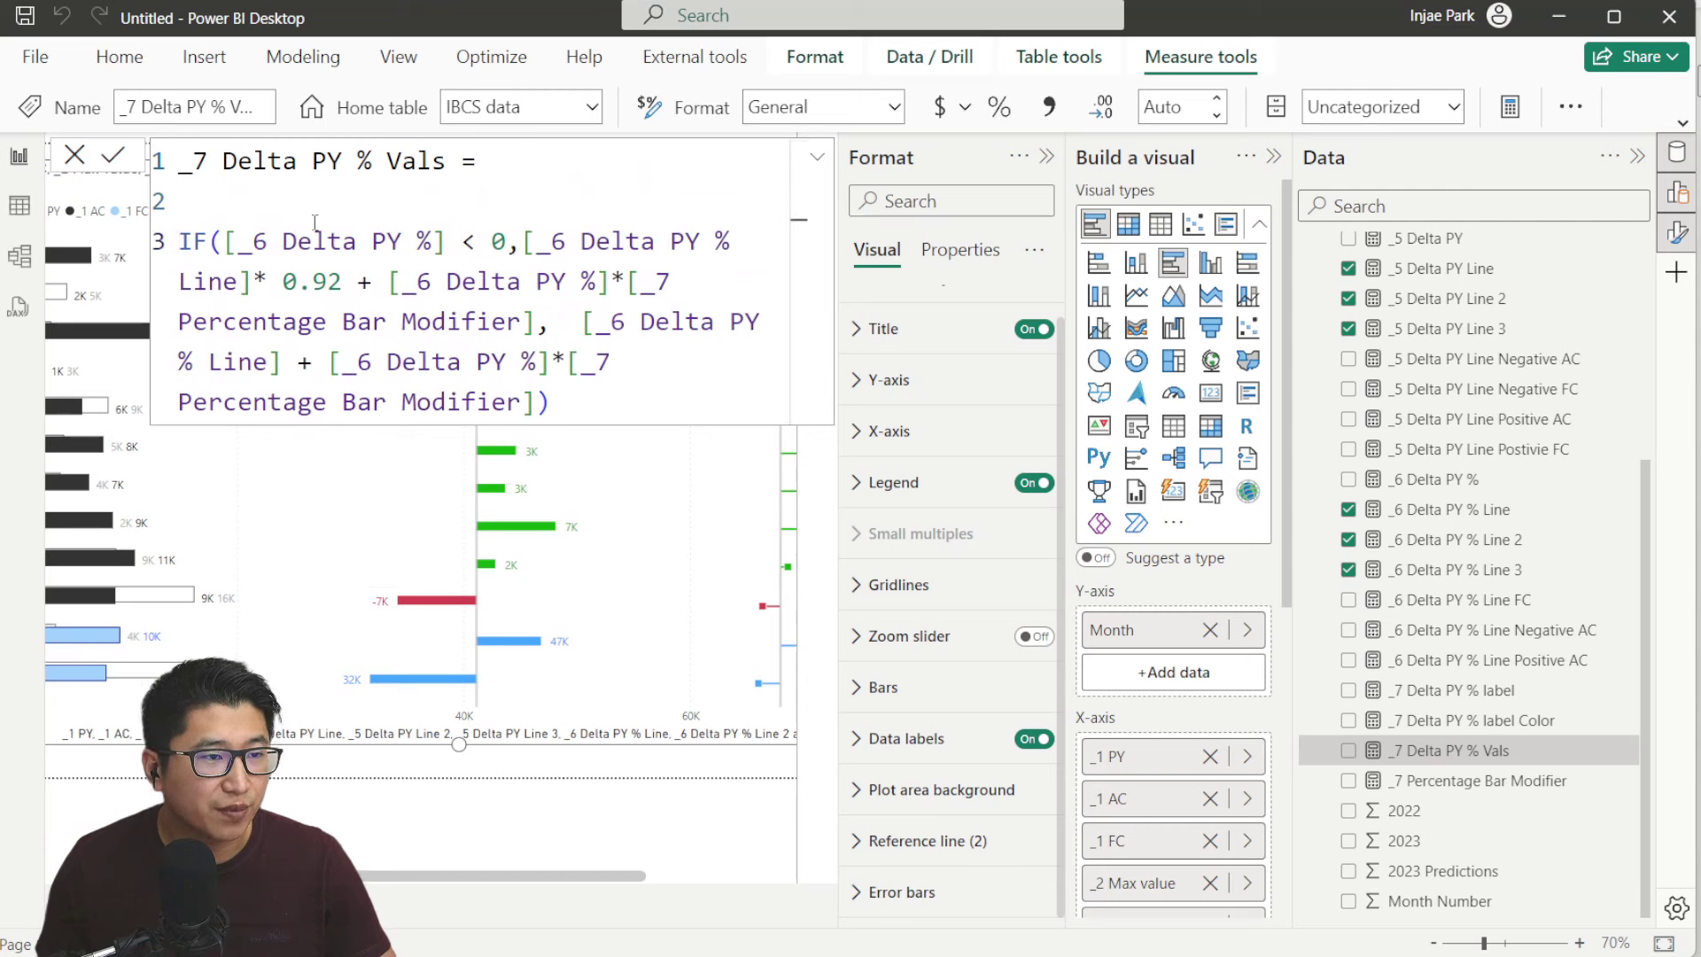
pyautogui.scroll(-2, 399, 257)
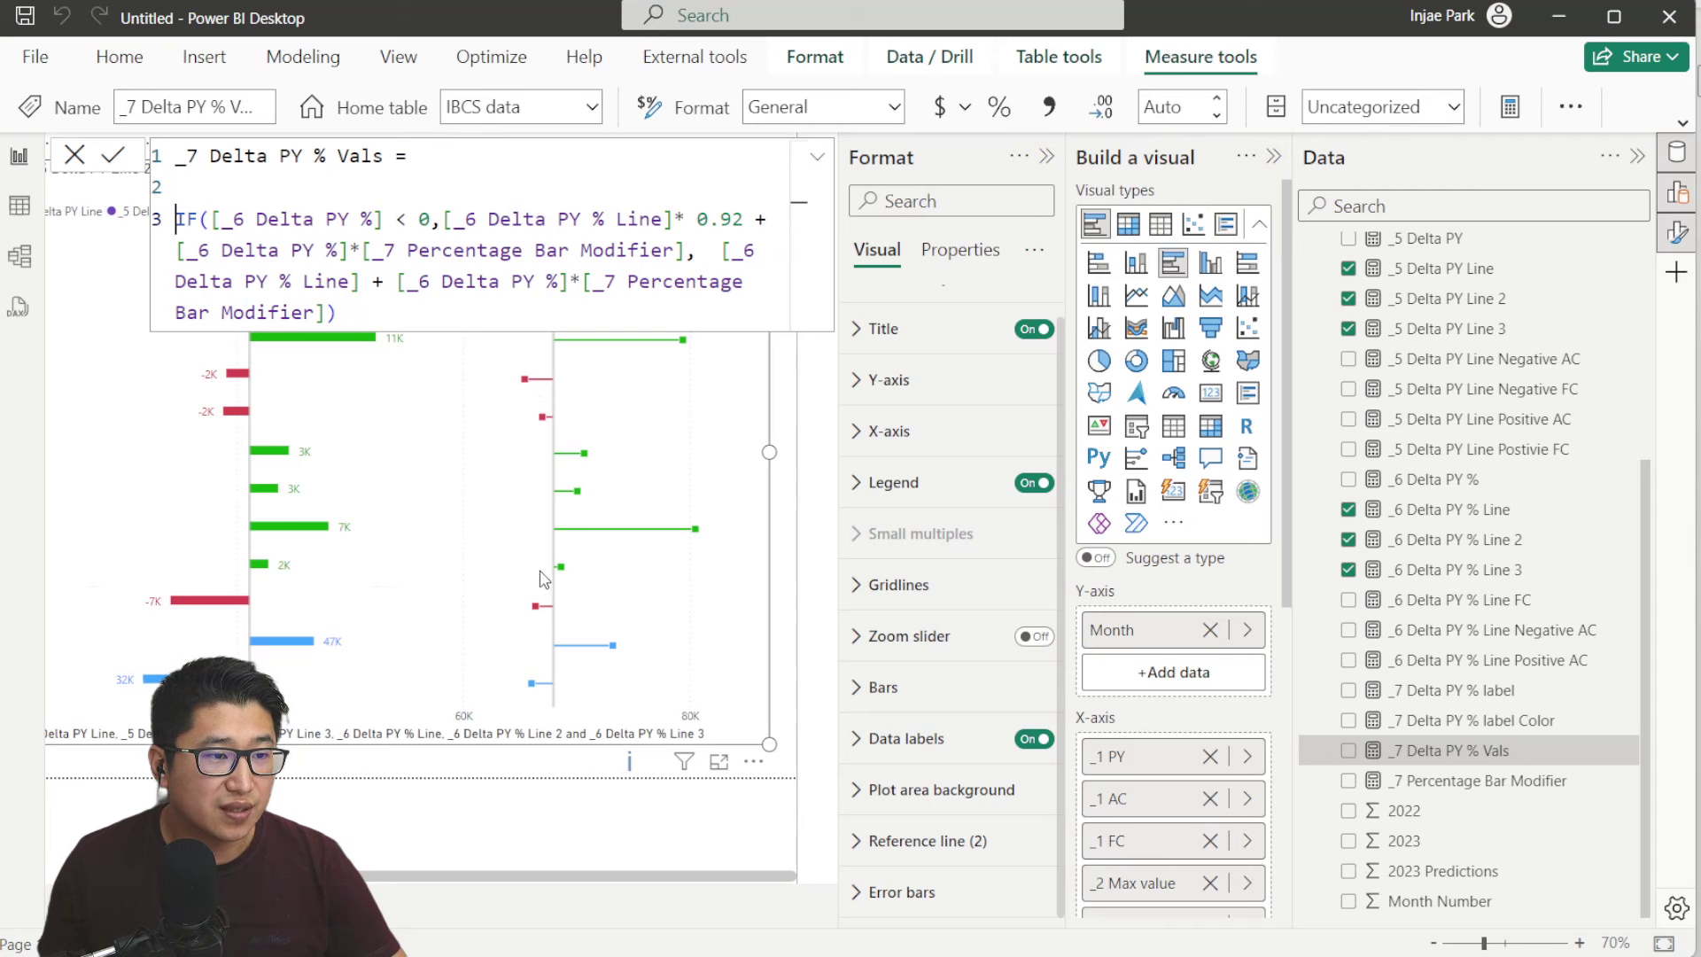
pyautogui.click(445, 217)
pyautogui.hotkey('shift', 'Return')
# Examine the negative and positive branches of the _7 Delta PY % Vals formula, undoing the accidental text move and discarding the edits
pyautogui.keyDown('shift'); pyautogui.click(407, 250); pyautogui.keyUp('shift')
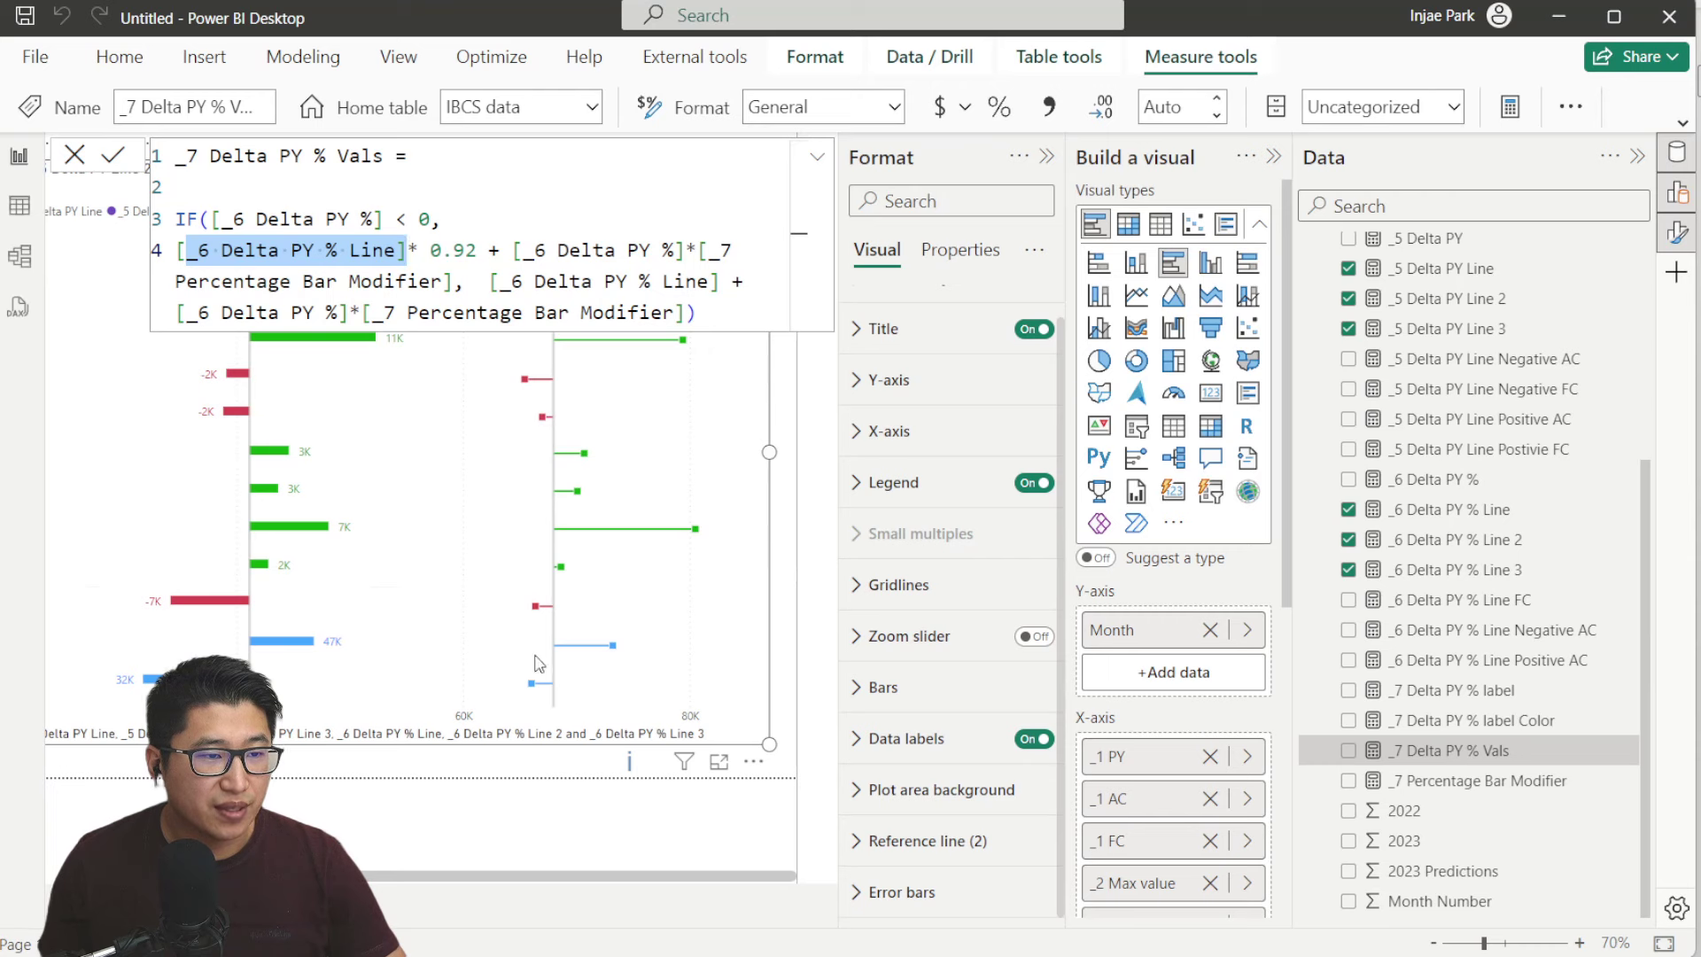
pyautogui.moveTo(410, 245); pyautogui.dragTo(453, 251)
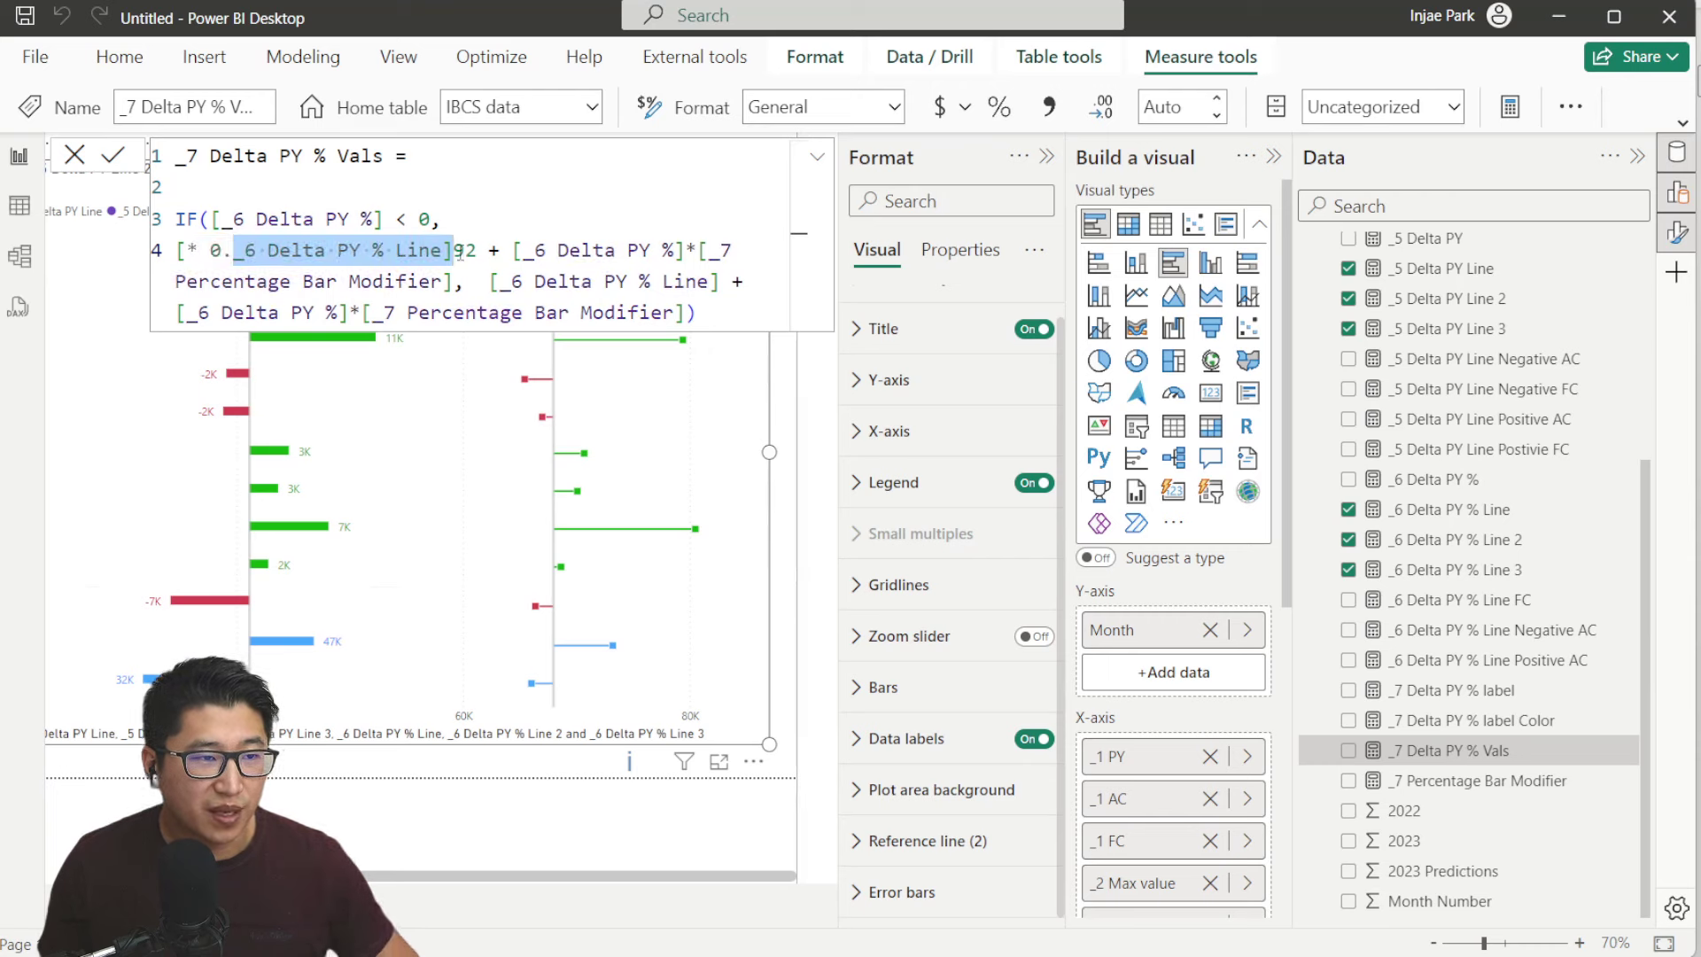
pyautogui.hotkey('ctrl', 'z')
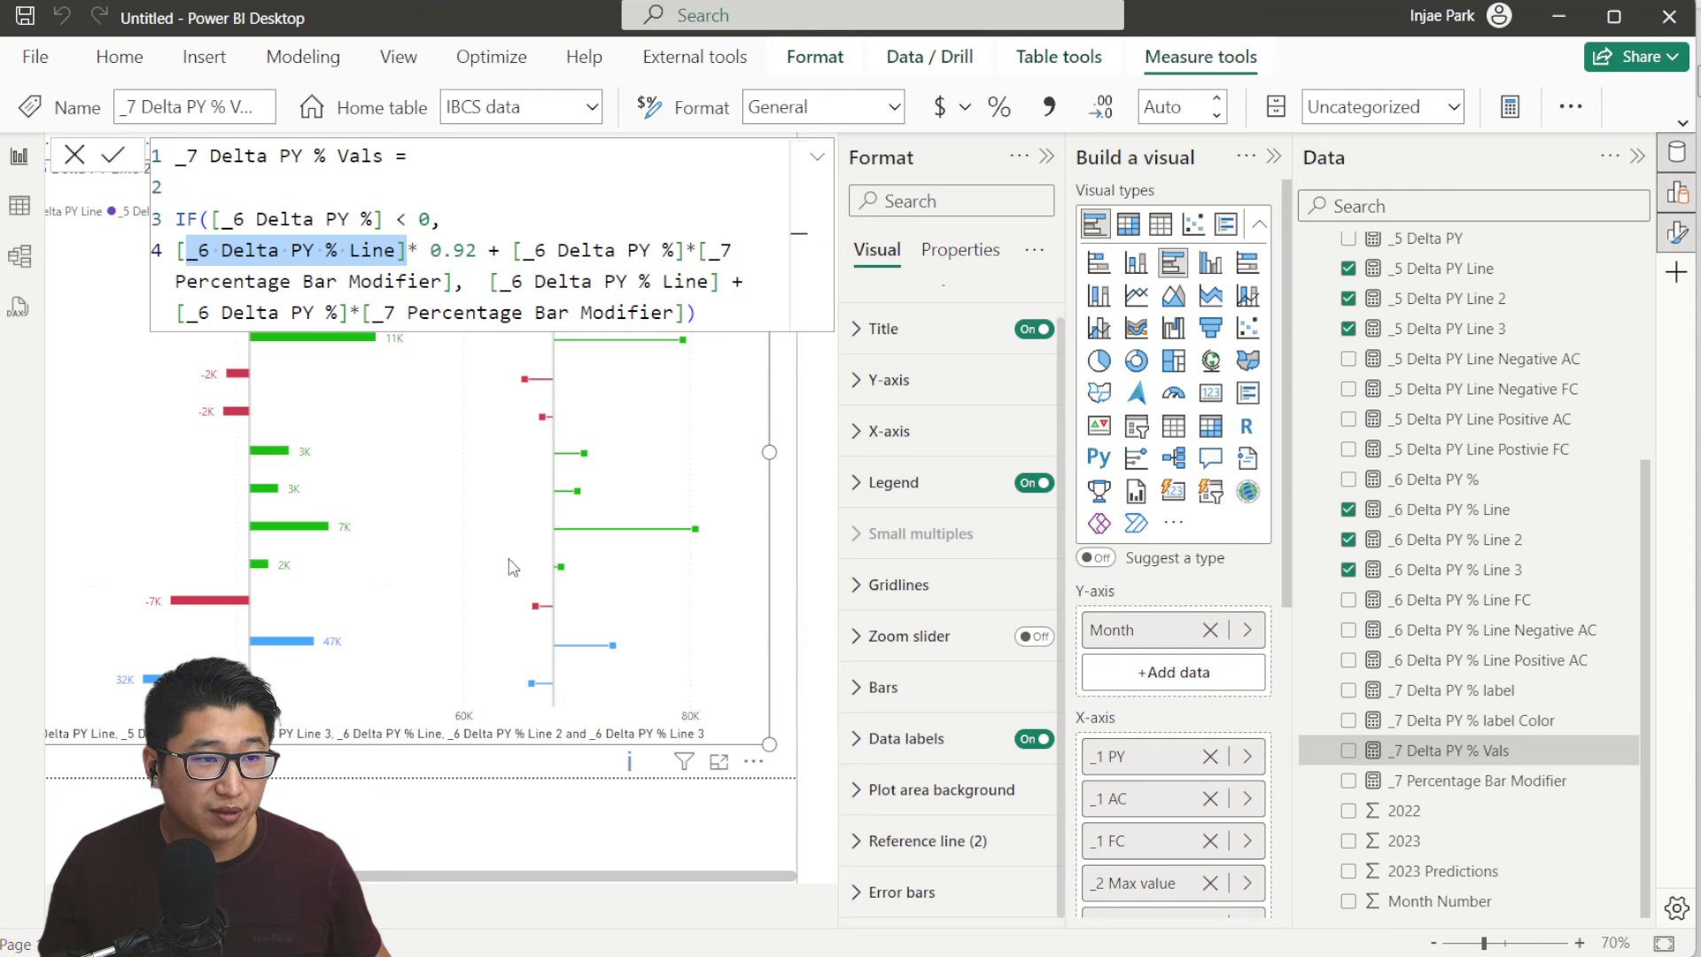
pyautogui.moveTo(514, 251); pyautogui.dragTo(454, 281)
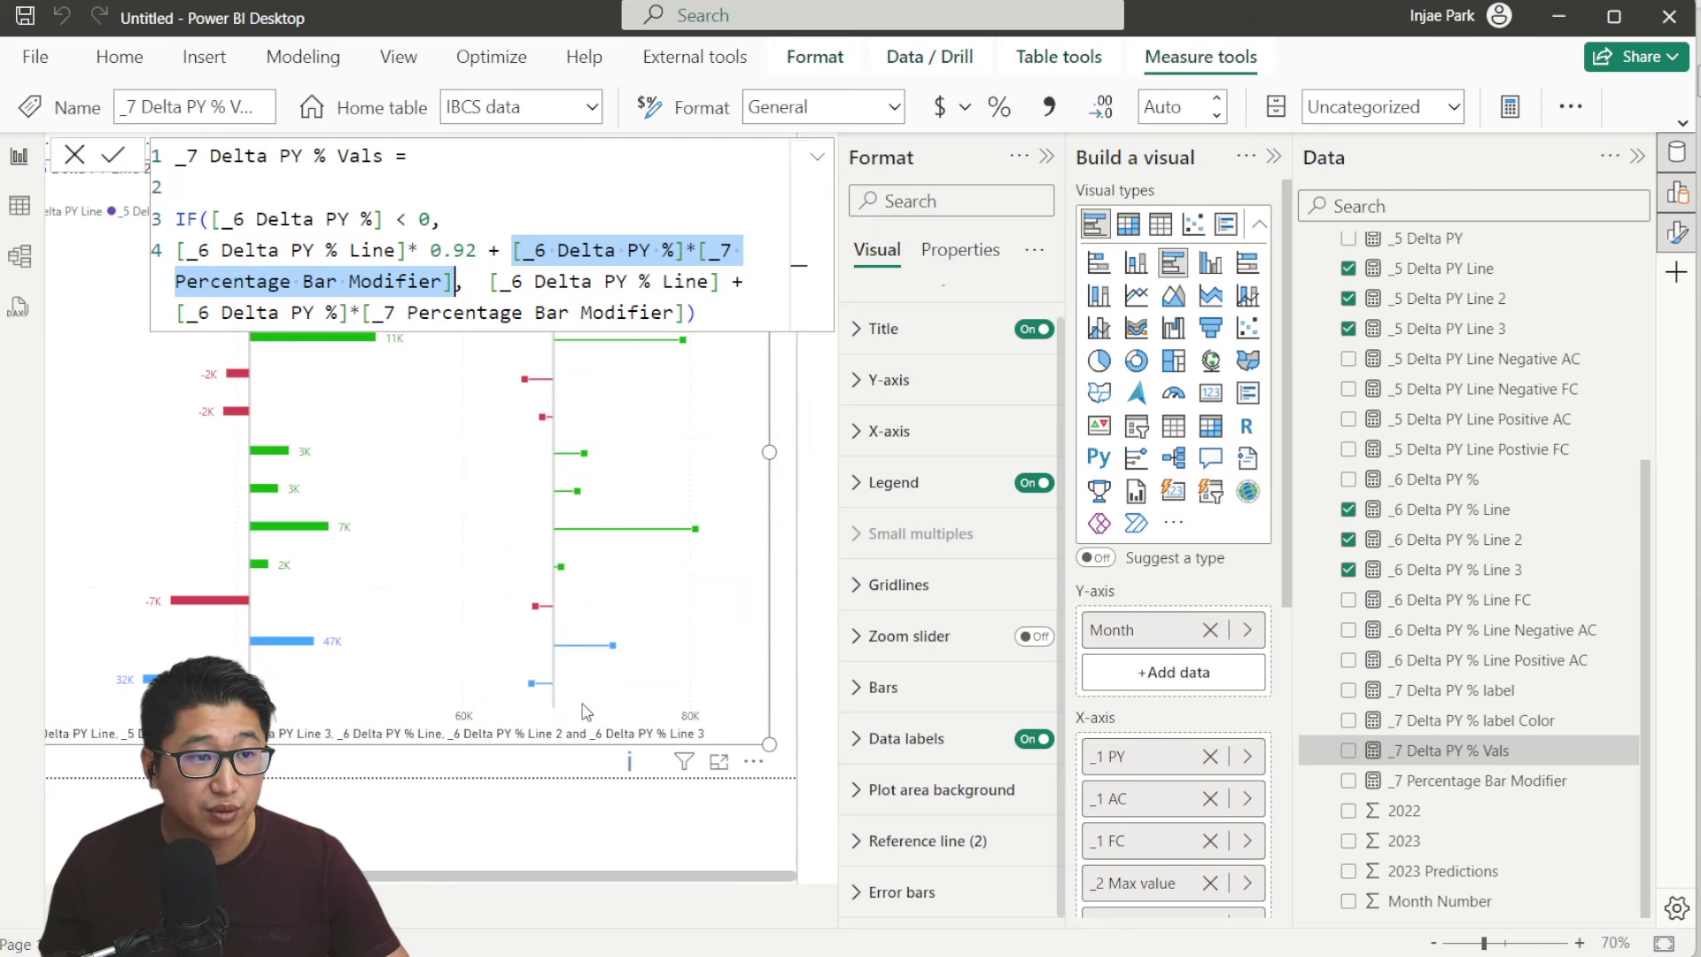
pyautogui.click(489, 279)
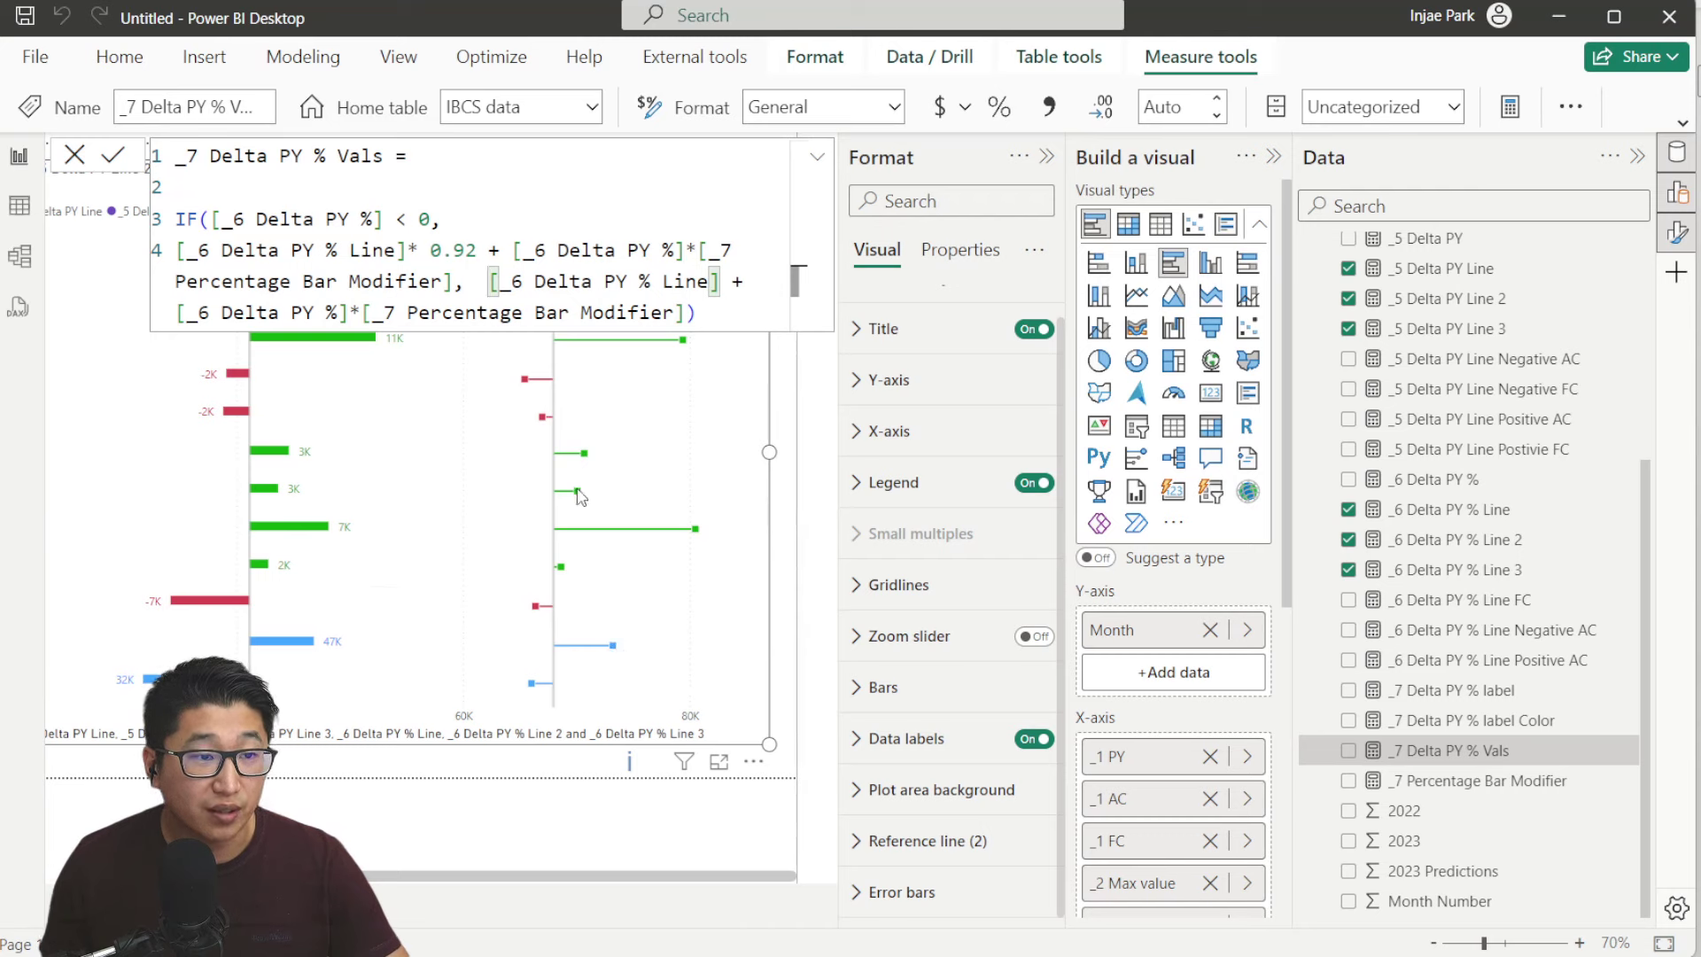
pyautogui.click(74, 155)
# Add the _7 Delta PY % Vals measure to the chart's X-axis as the last series
pyautogui.scroll(-5, 1169, 532)
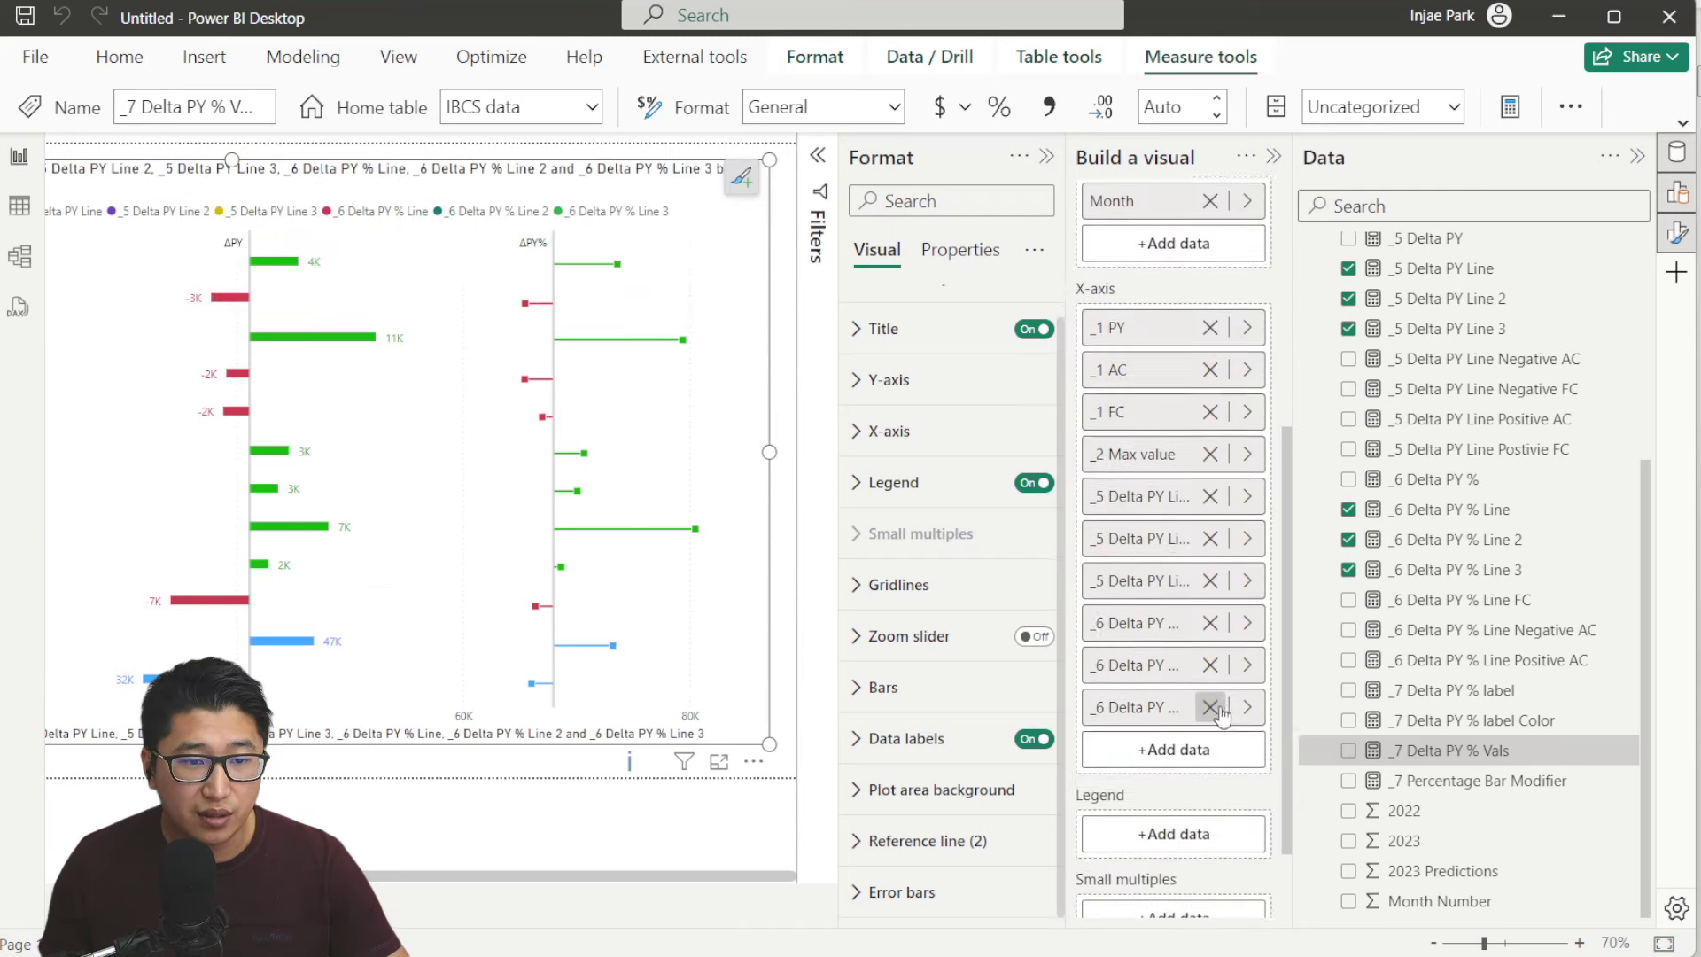
pyautogui.moveTo(1453, 750); pyautogui.dragTo(1169, 761)
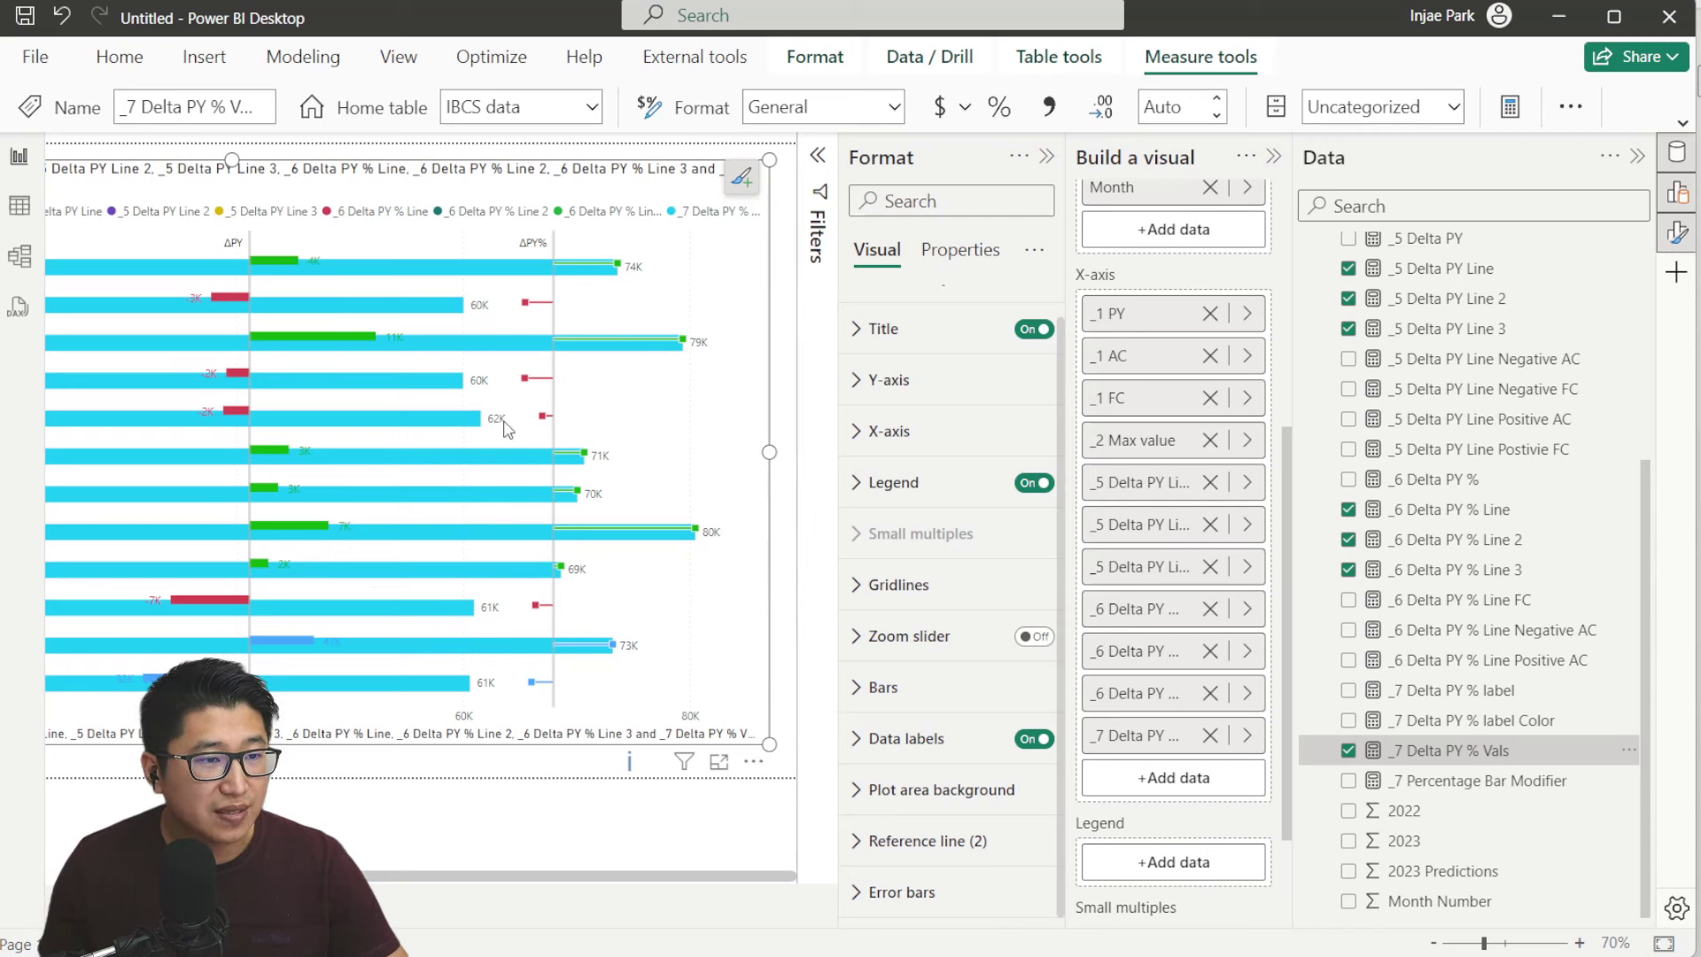
# Adjust the negative-branch multiplier of _6 Delta PY % Line in the _7 Delta PY % Vals formula, trying 0.94 and settling on 0.95
pyautogui.click(1516, 728)
pyautogui.click(1526, 752)
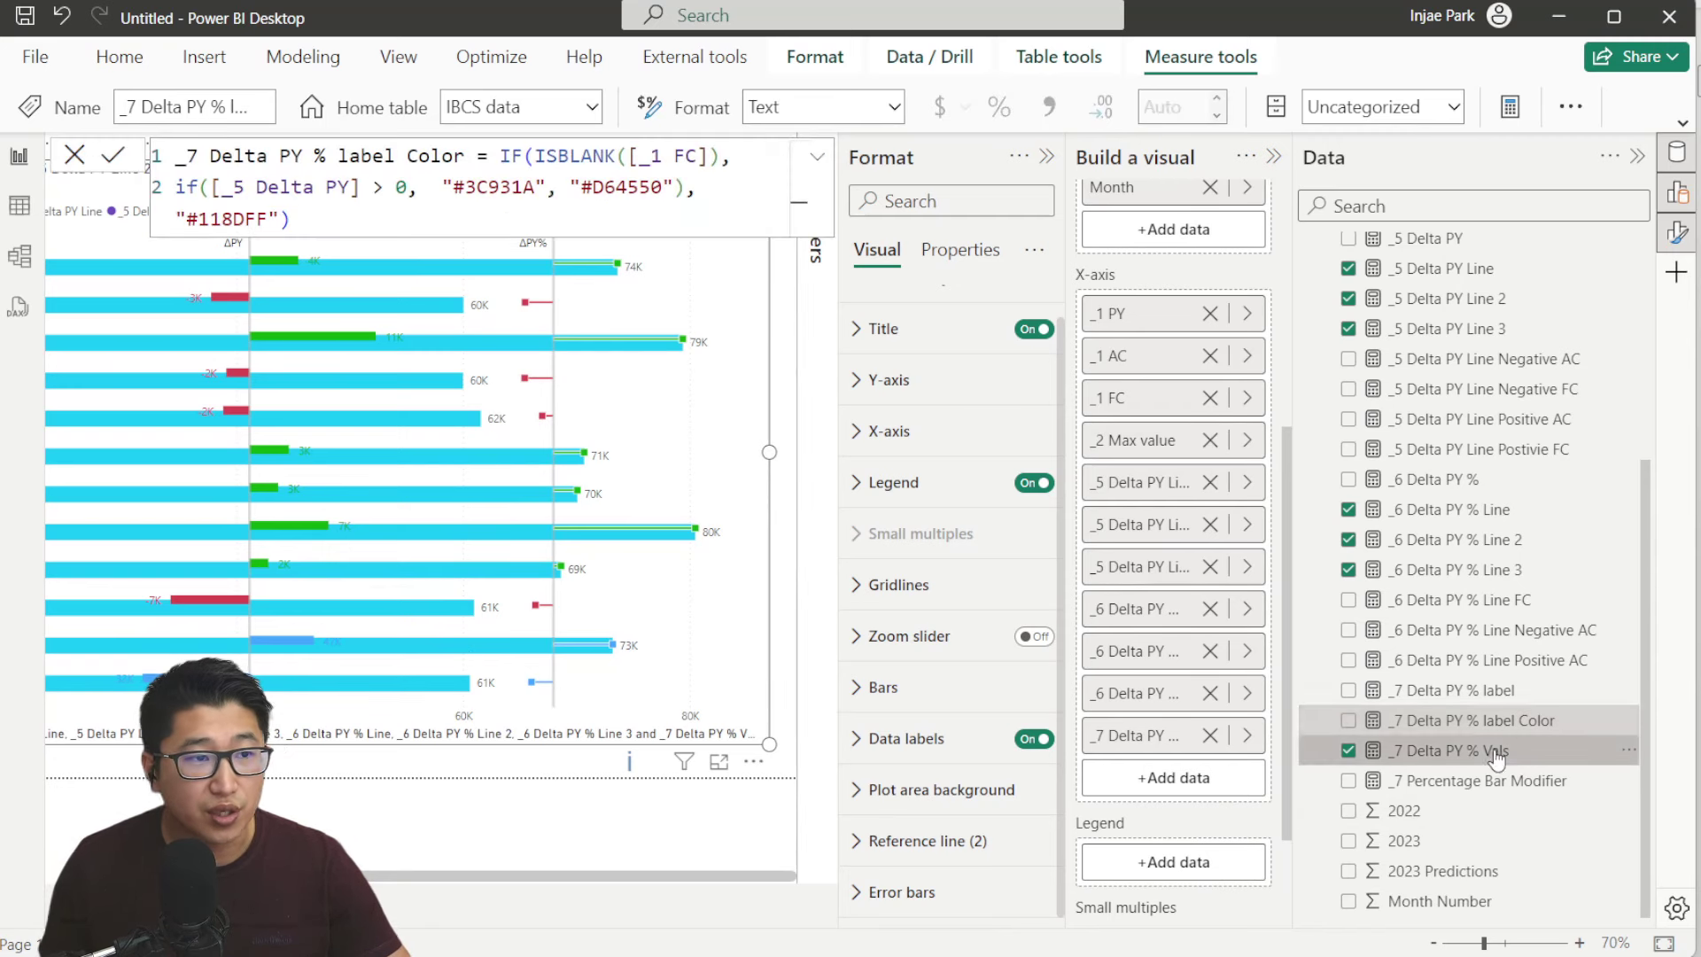
pyautogui.doubleClick(432, 189)
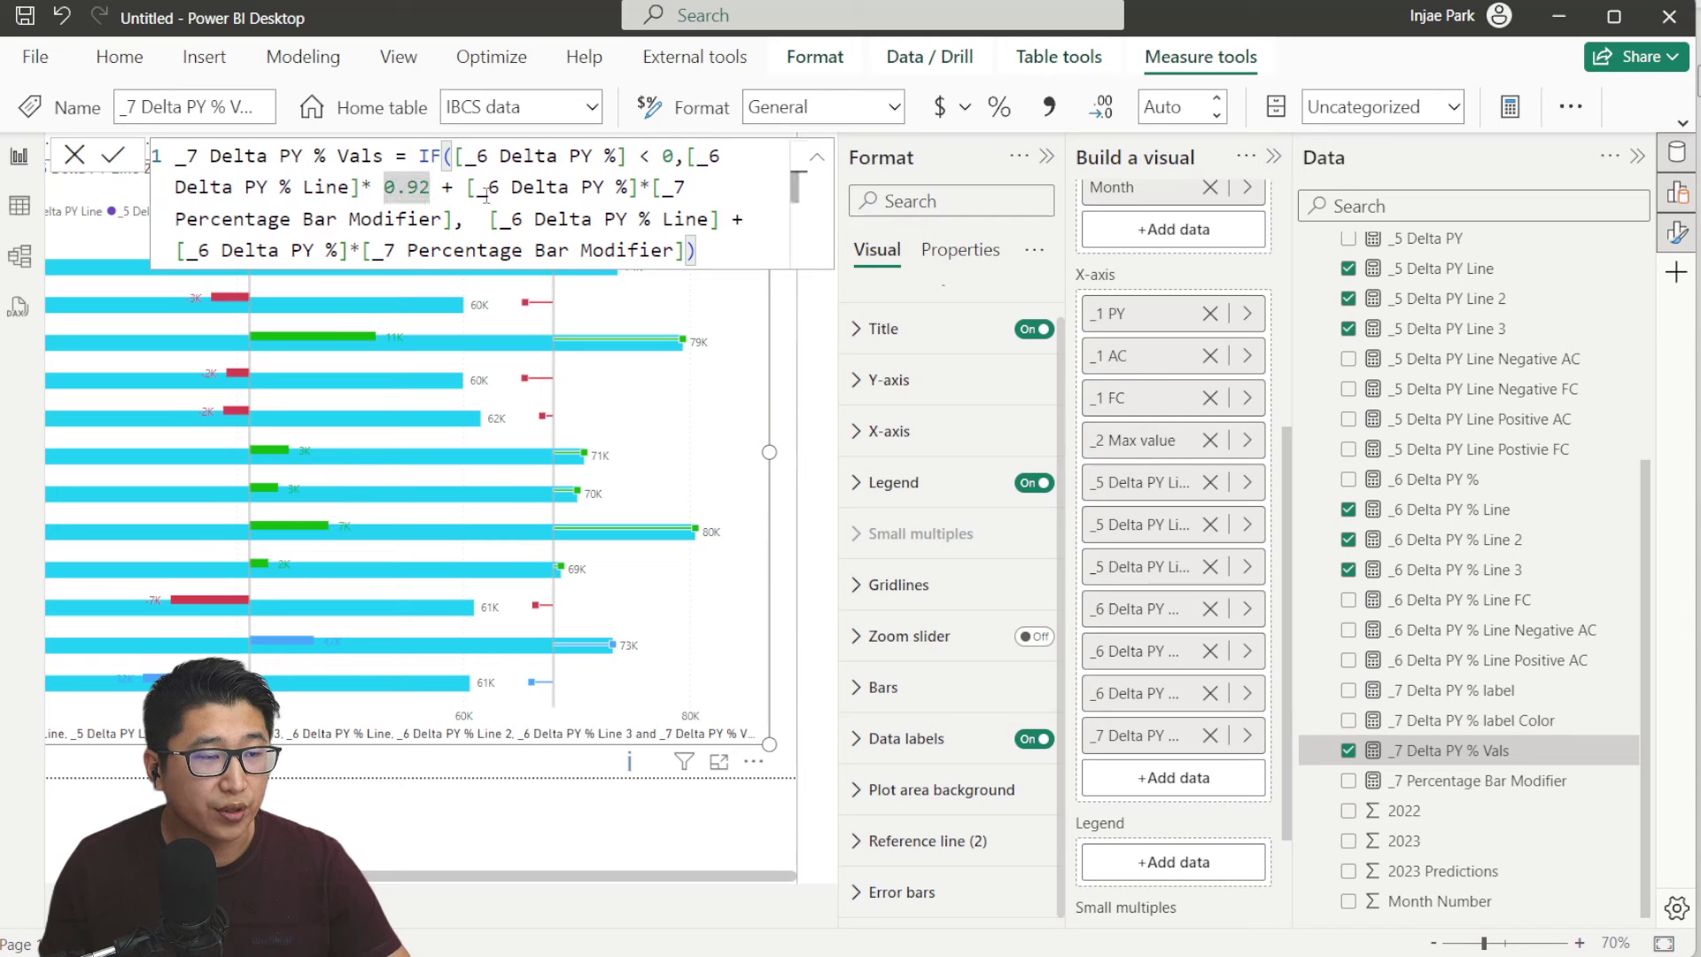
pyautogui.write('0.94')
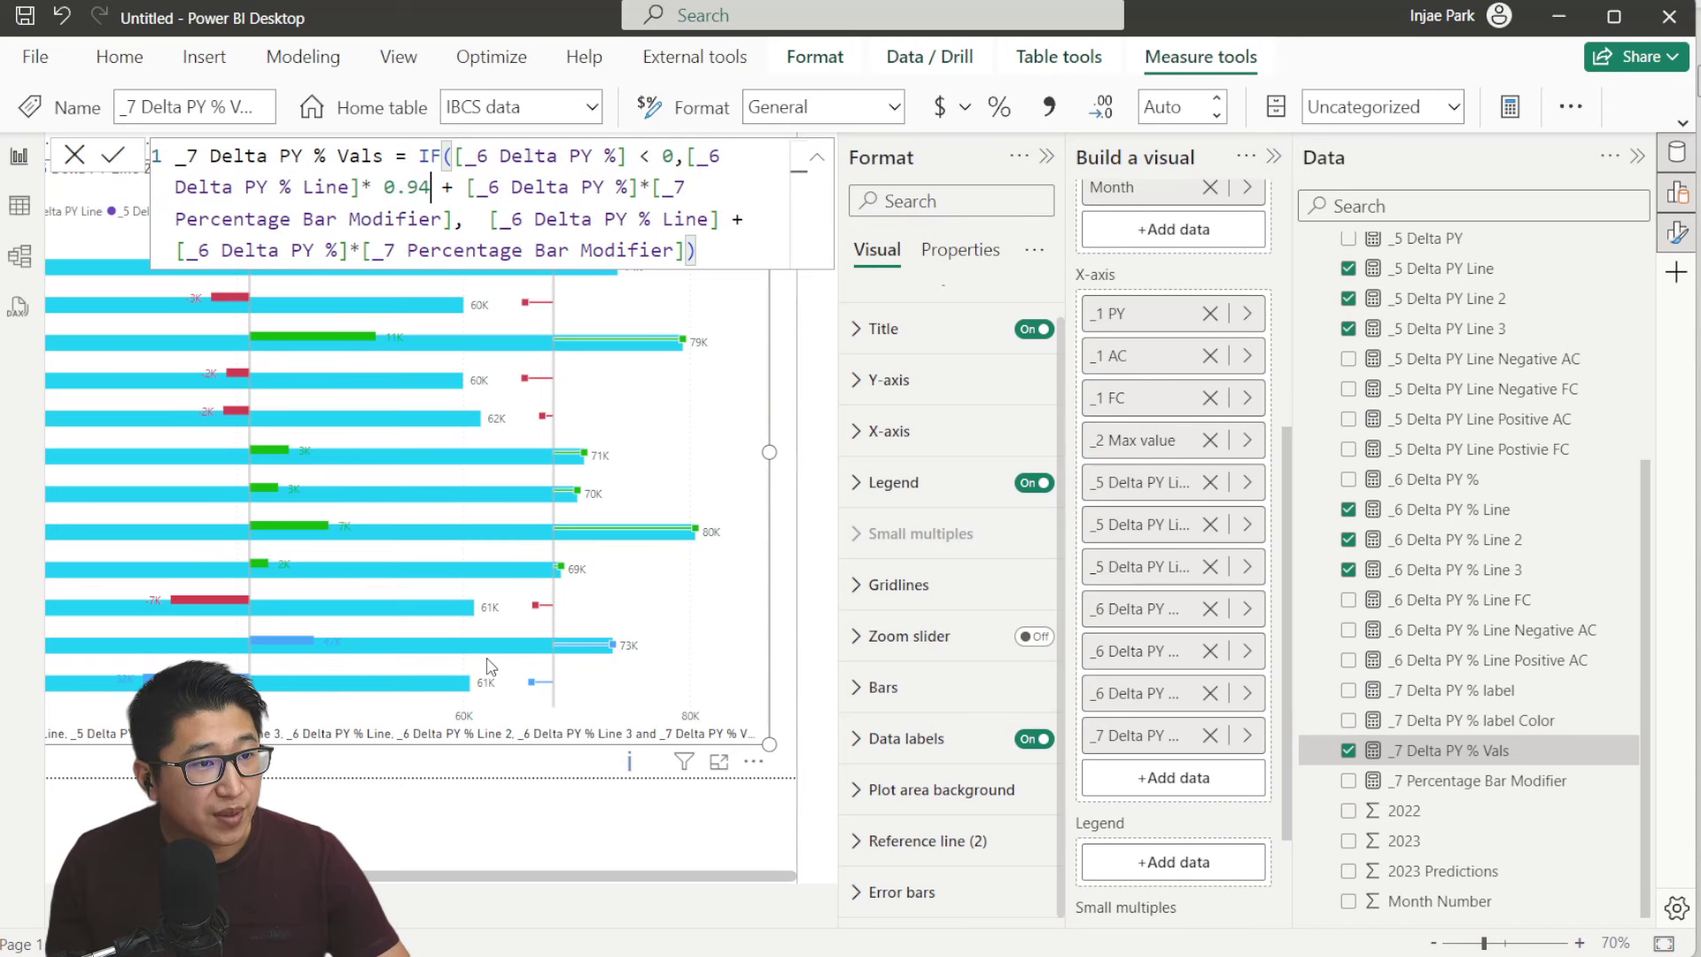
pyautogui.press('Return')
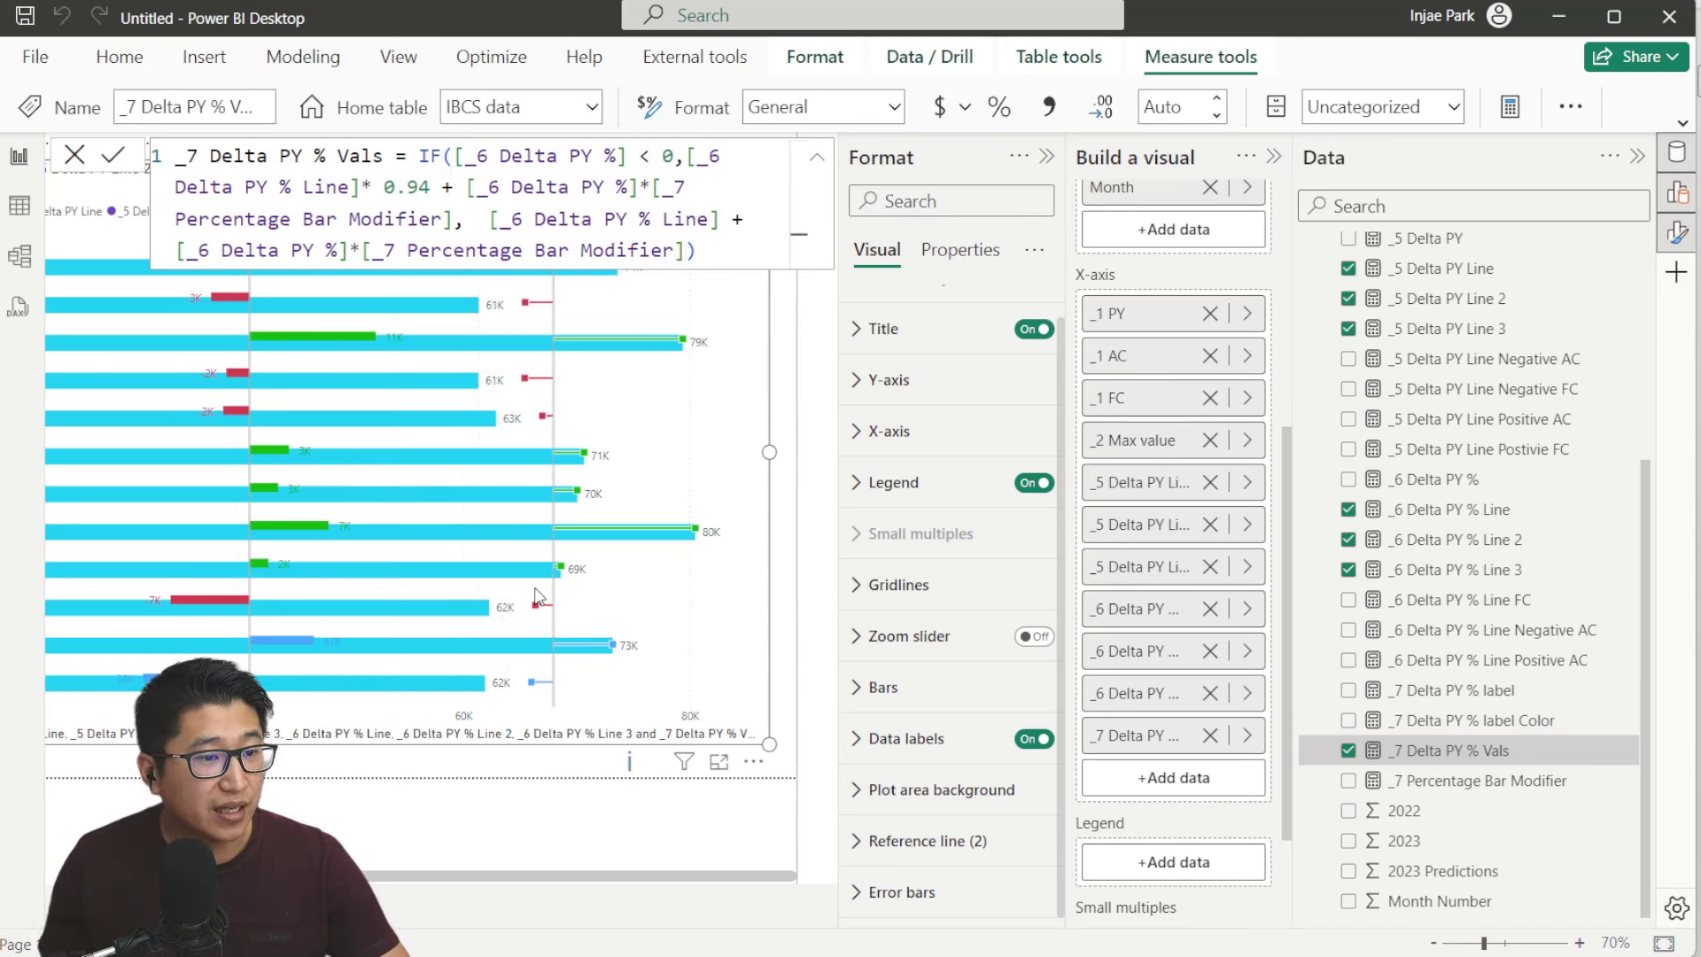
pyautogui.doubleClick(428, 186)
pyautogui.write('0.9')
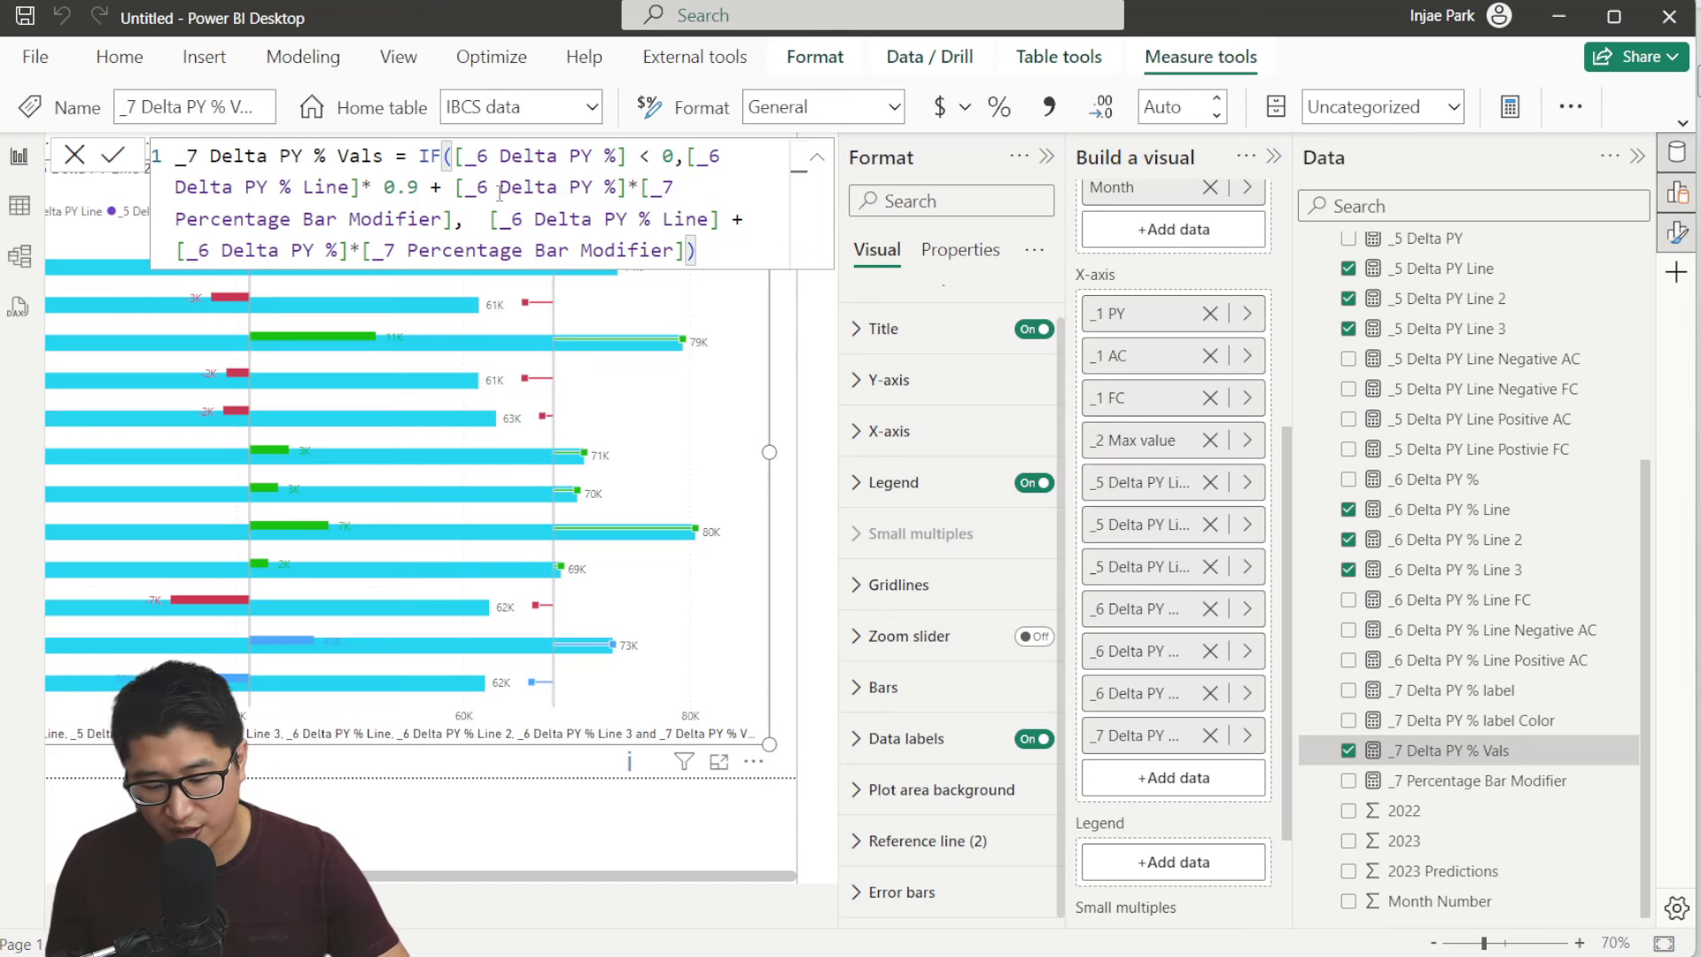
pyautogui.write('5')
pyautogui.press('Return')
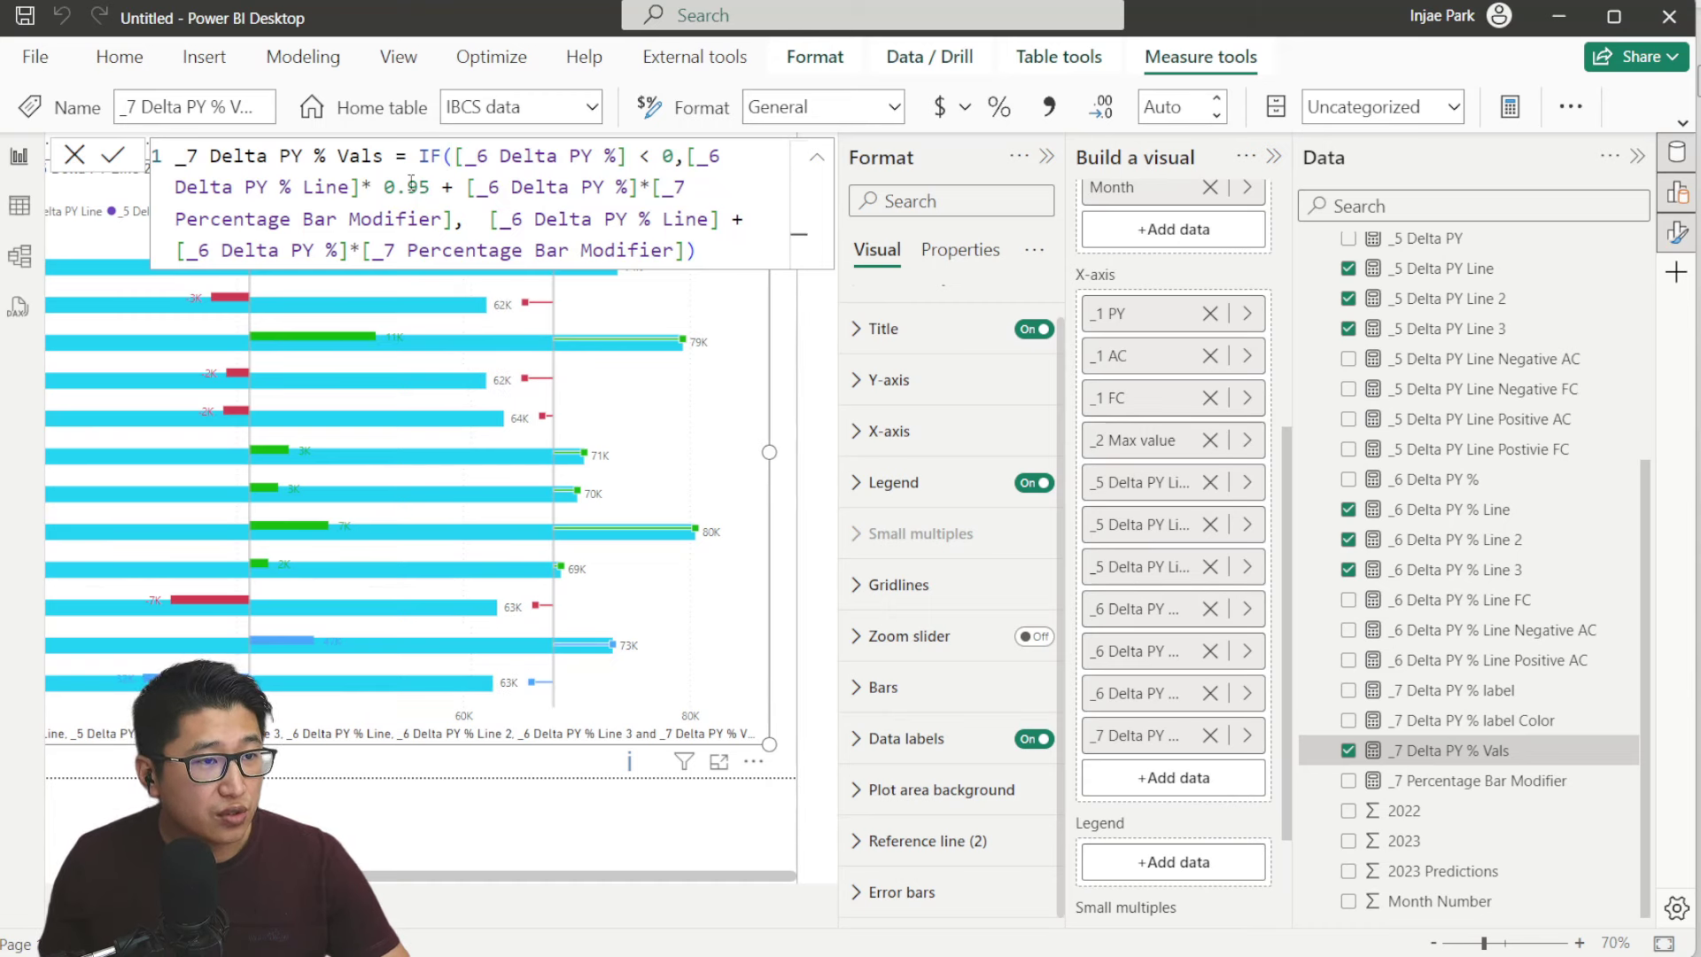
pyautogui.click(75, 158)
# Reduce the chart's height slightly from both its lower and upper edges
pyautogui.moveTo(770, 743)
pyautogui.mouseDown()
pyautogui.moveTo(496, 700)
pyautogui.moveTo(680, 666)
pyautogui.moveTo(244, 669)
pyautogui.moveTo(780, 713)
pyautogui.moveTo(767, 724)
pyautogui.mouseUp()
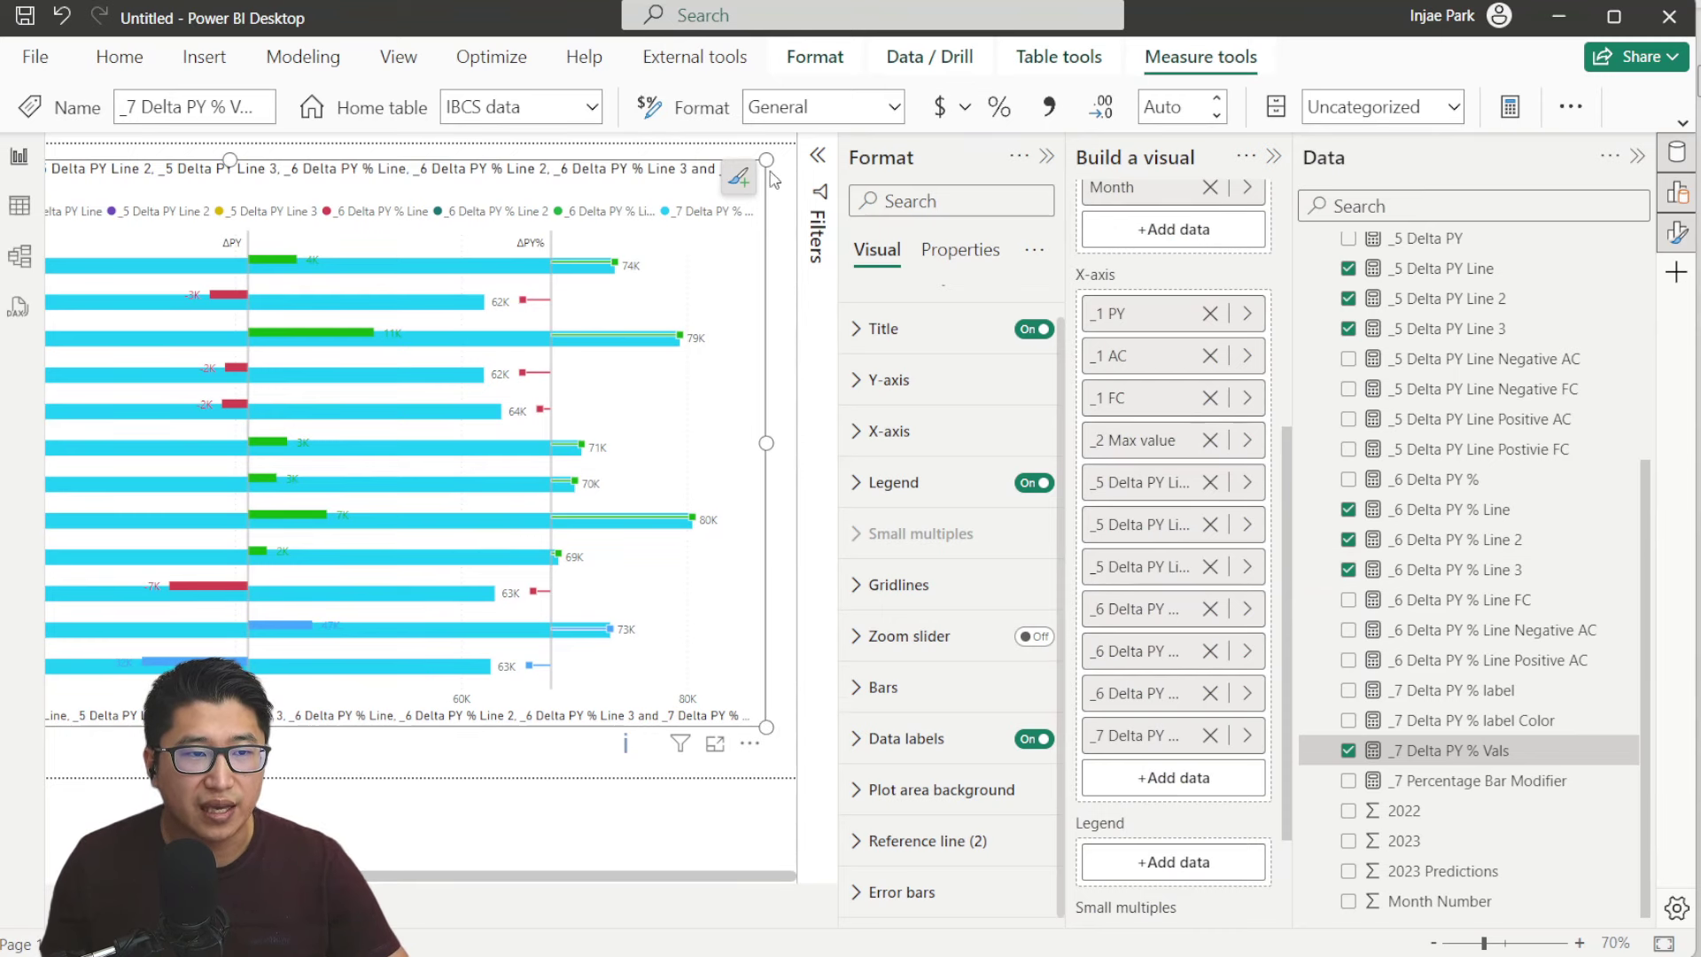
pyautogui.moveTo(767, 160)
pyautogui.mouseDown()
pyautogui.moveTo(634, 227)
pyautogui.moveTo(770, 190)
pyautogui.mouseUp()
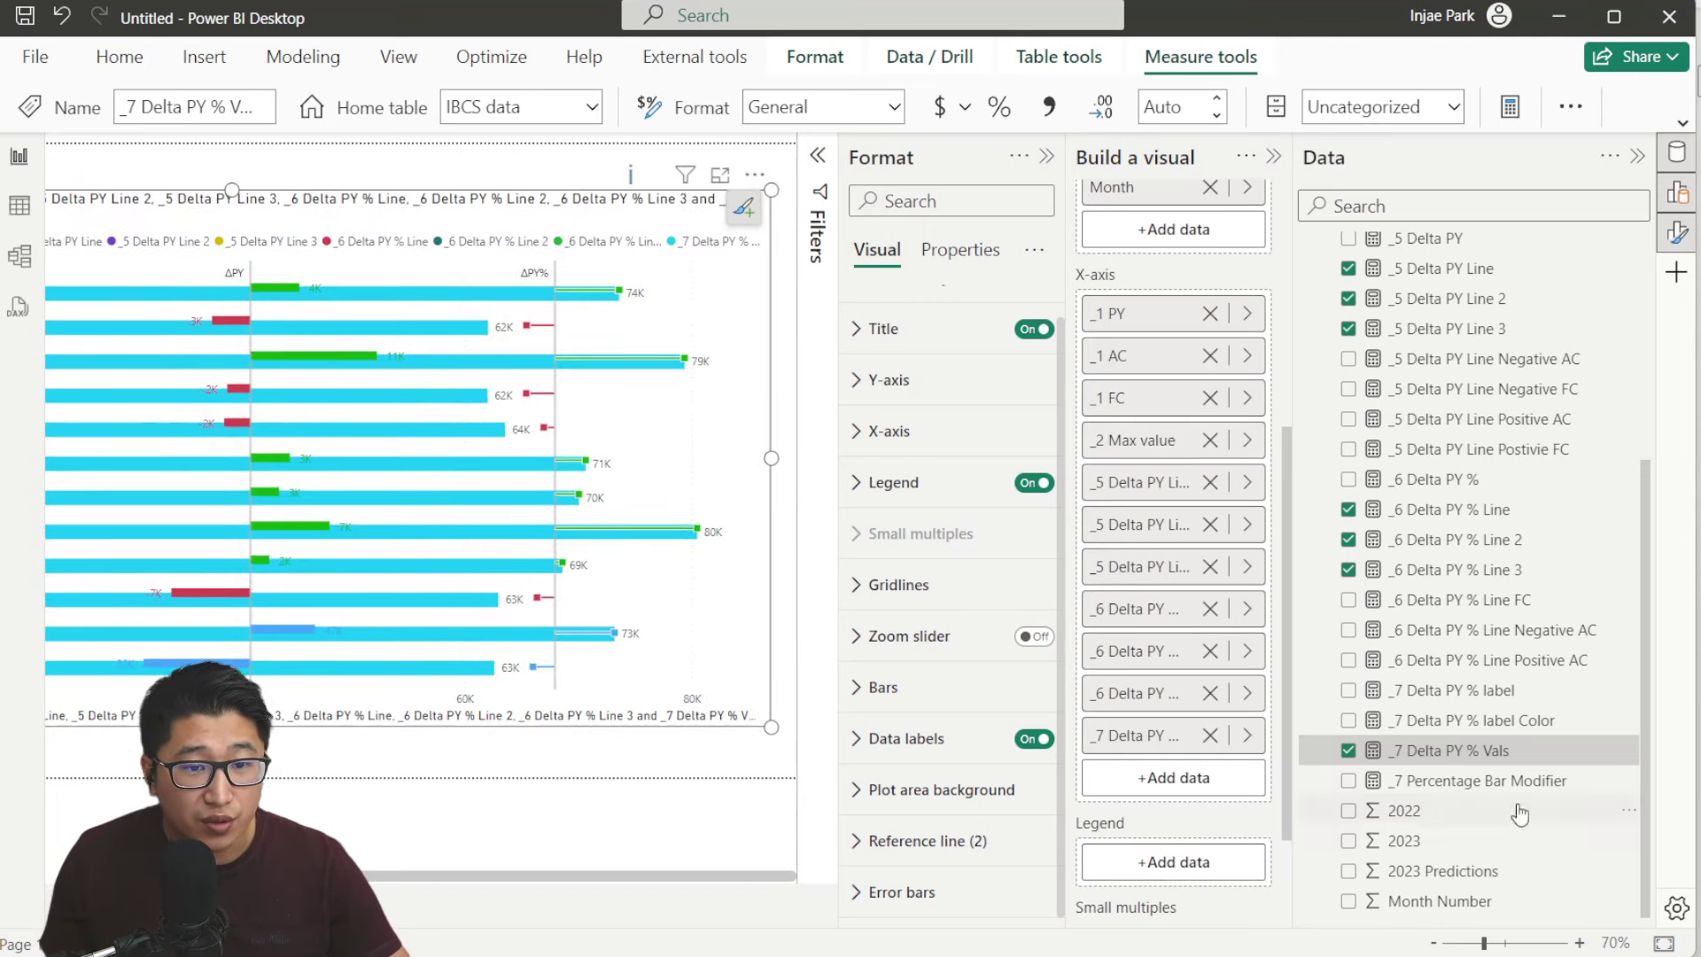
pyautogui.click(1471, 719)
pyautogui.click(1452, 750)
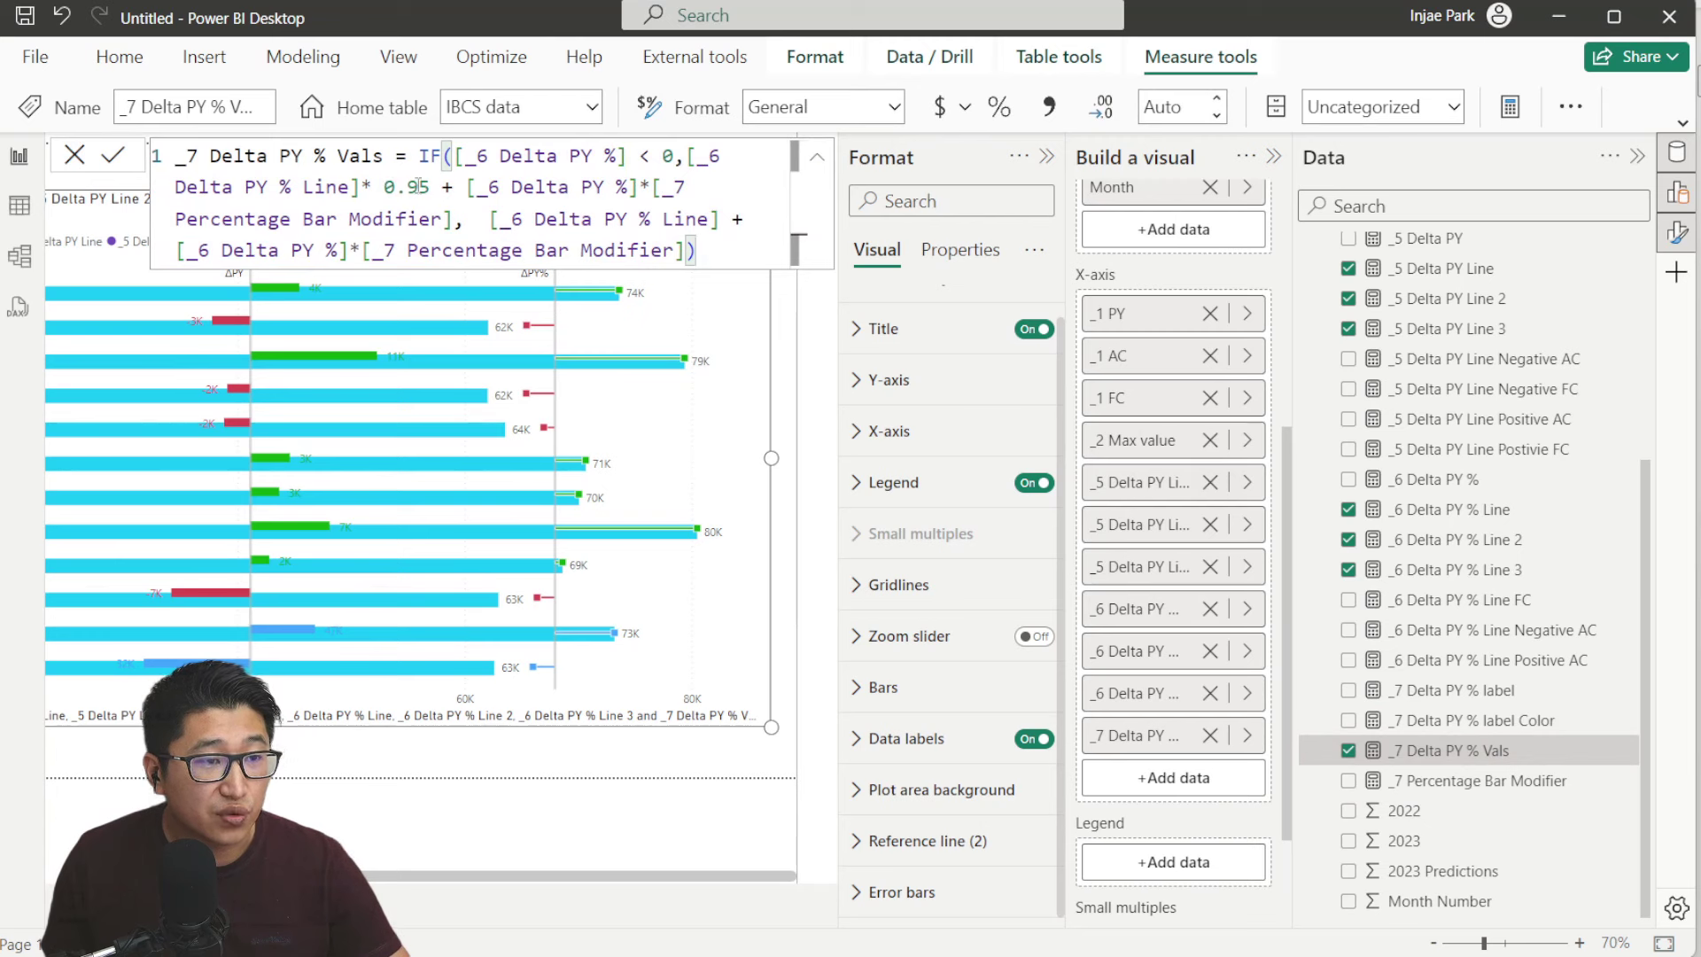
pyautogui.click(76, 157)
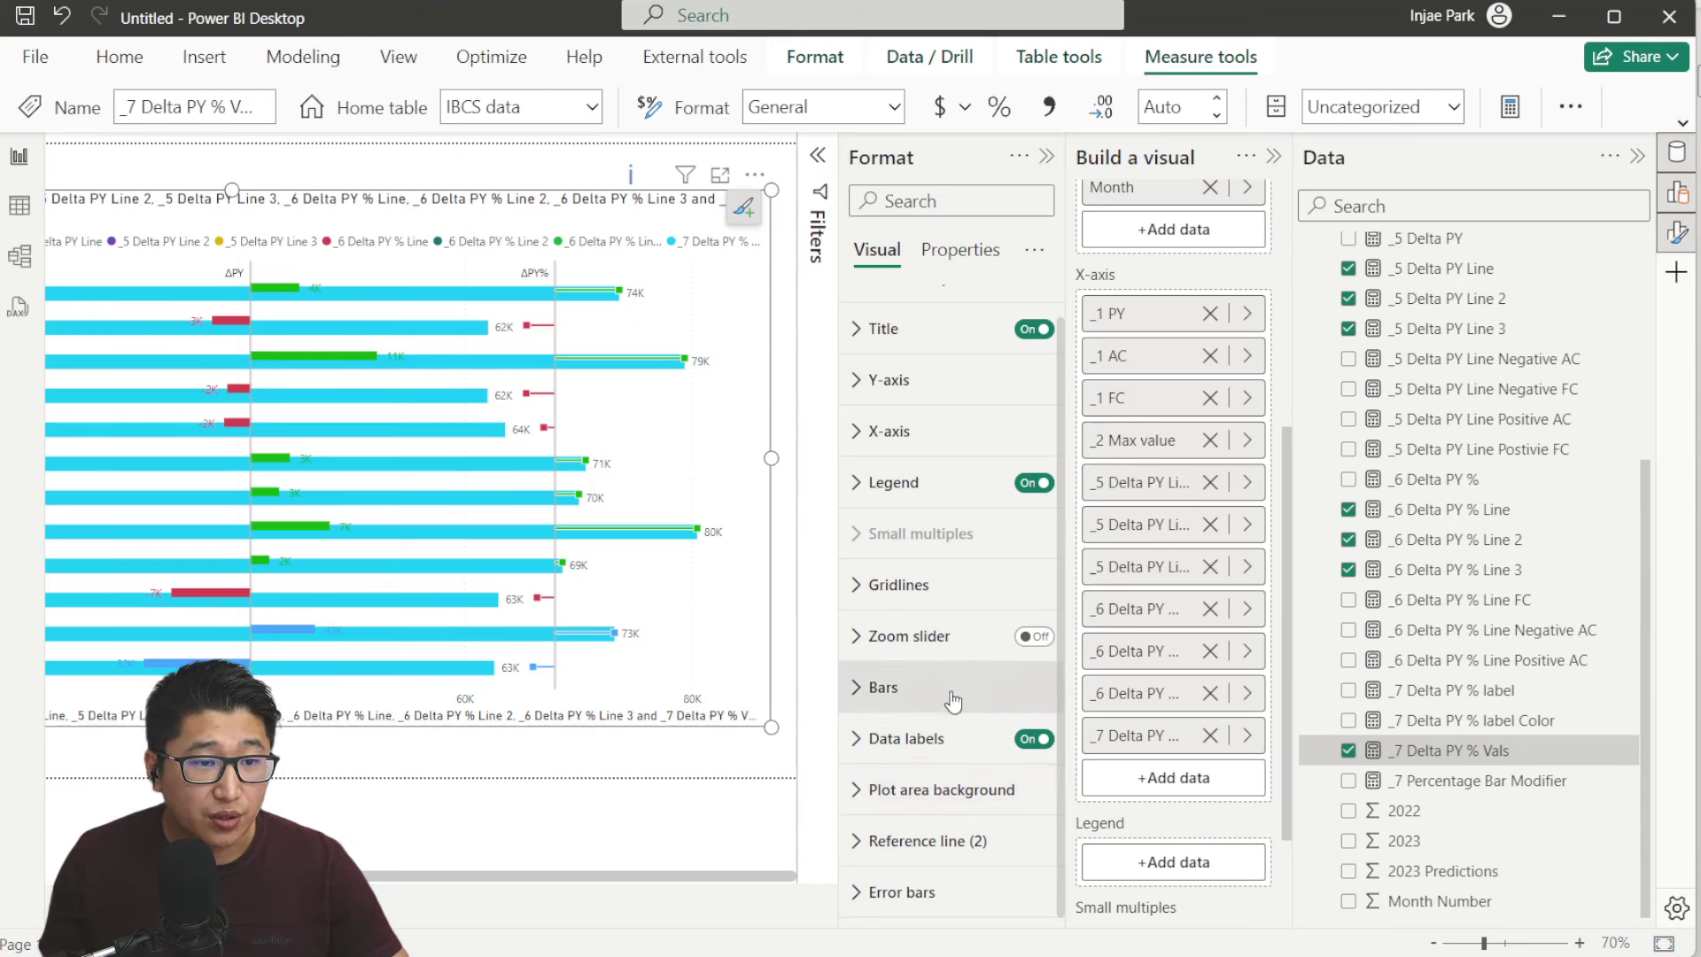
# Set the bar color transparency of the _7 Delta PY % Vals series to 100%
pyautogui.click(921, 687)
pyautogui.click(978, 344)
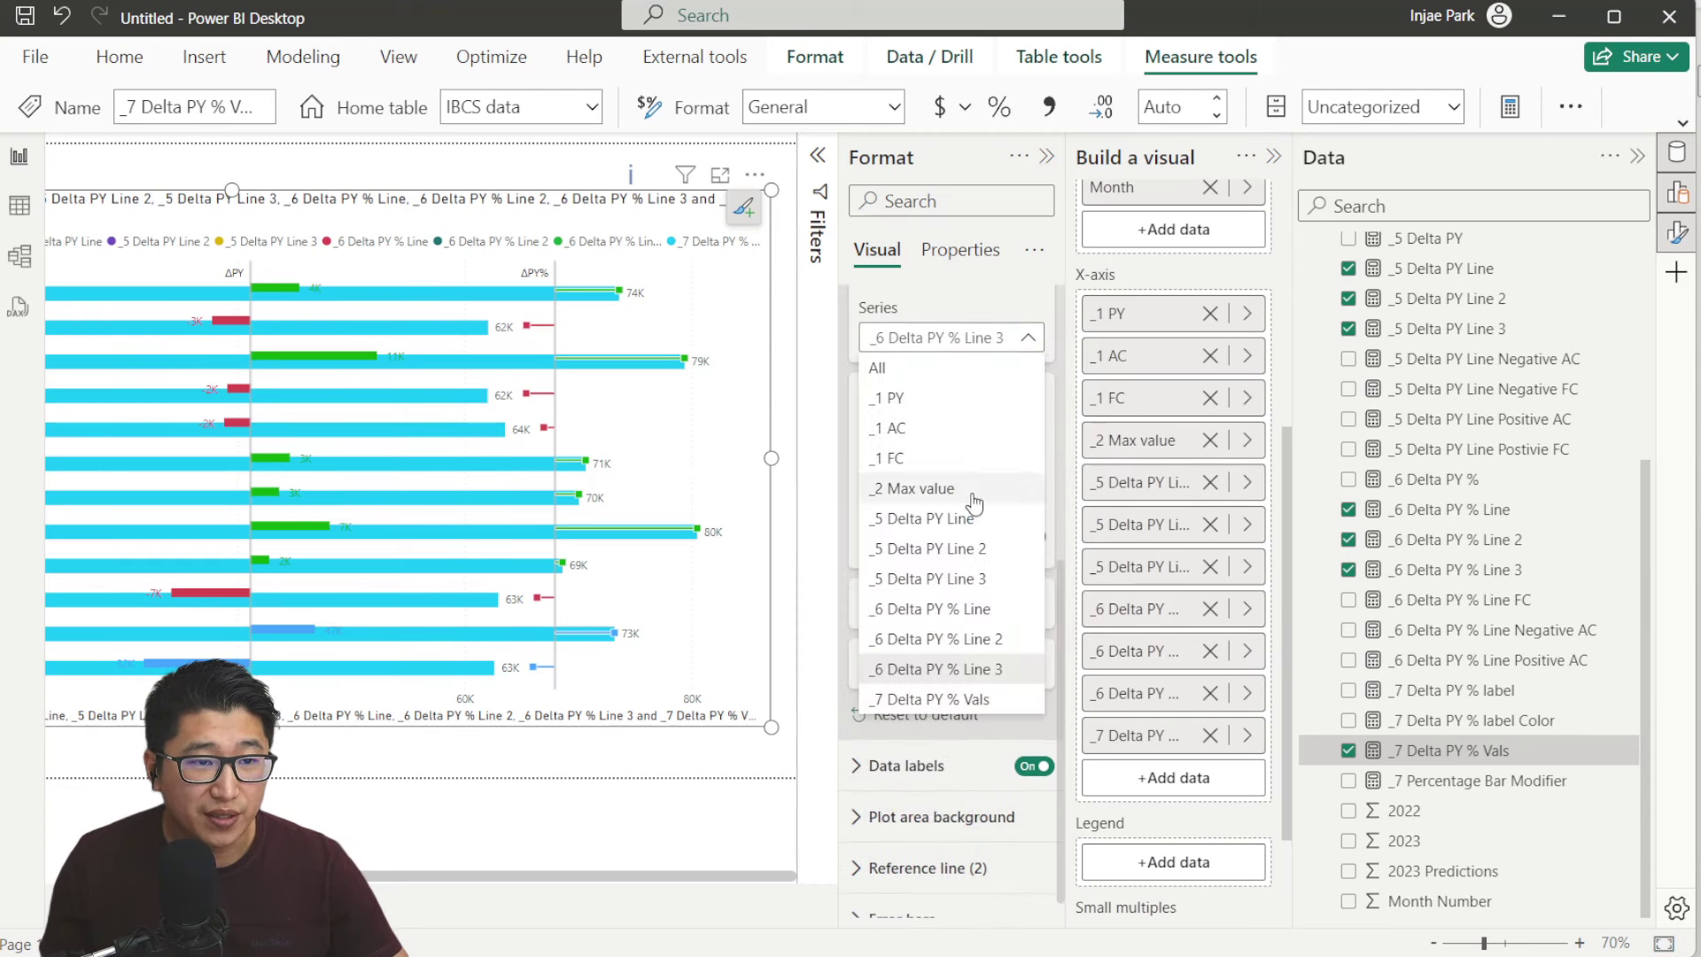
pyautogui.click(983, 695)
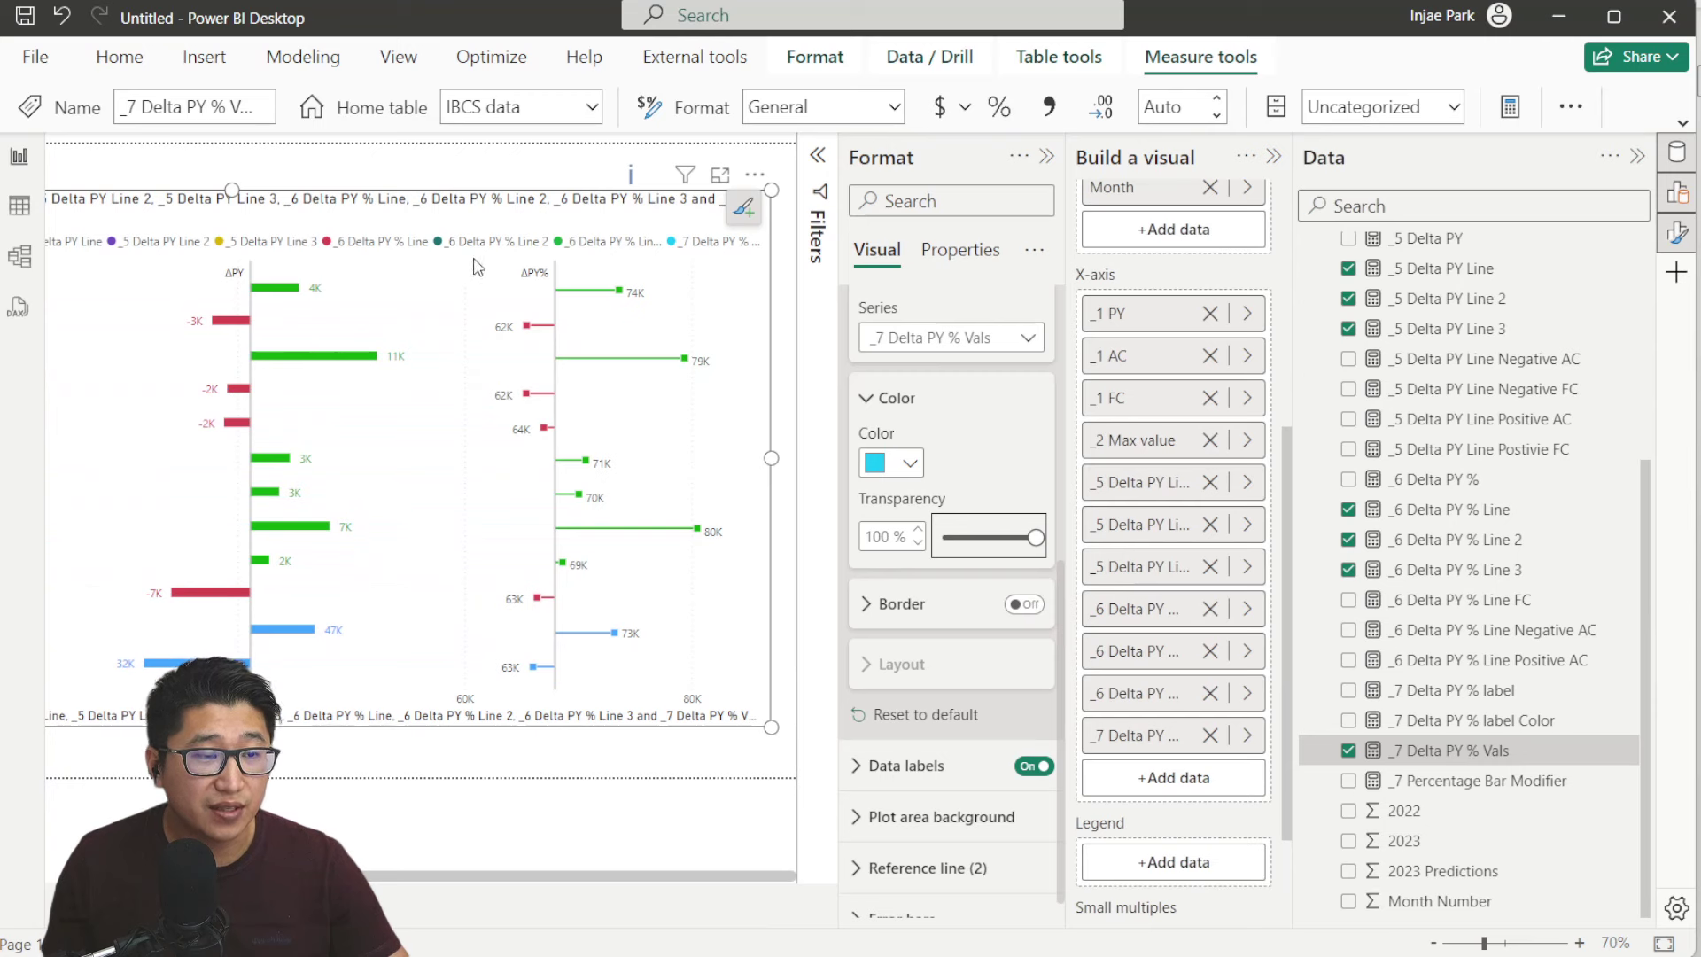
pyautogui.scroll(2, 930, 416)
pyautogui.click(921, 420)
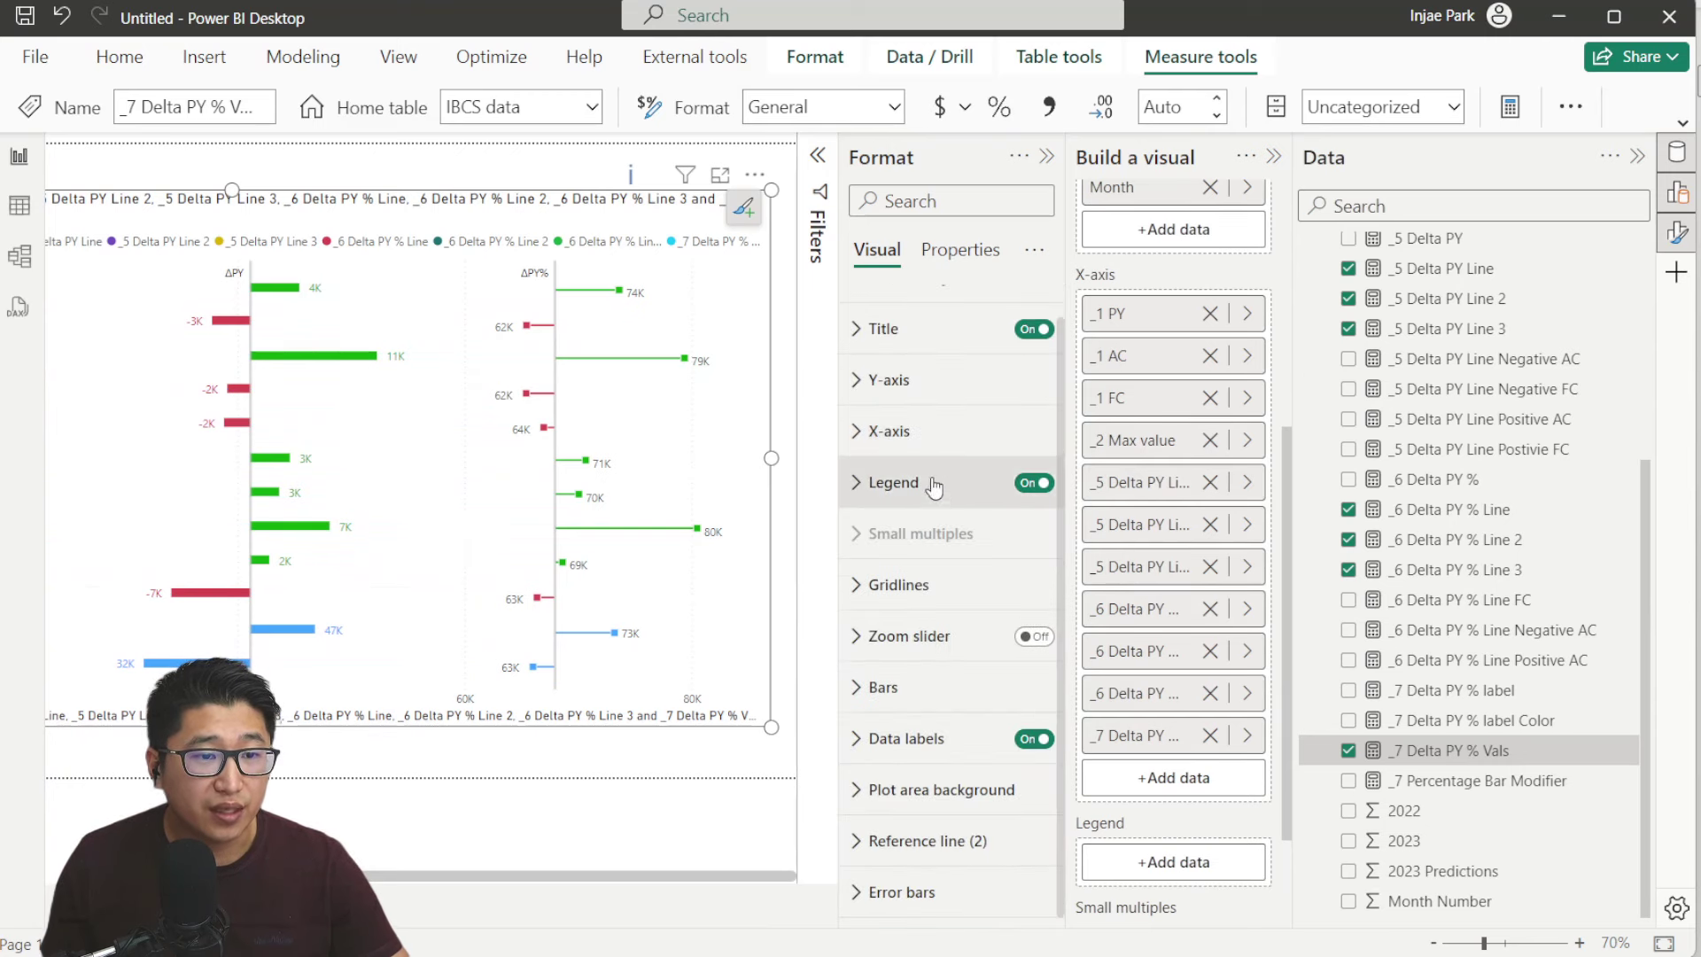
# Make the data labels of the _7 Delta PY % Vals series show the _7 Delta PY % label measure as their value
pyautogui.click(912, 740)
pyautogui.scroll(-3, 949, 664)
pyautogui.click(952, 578)
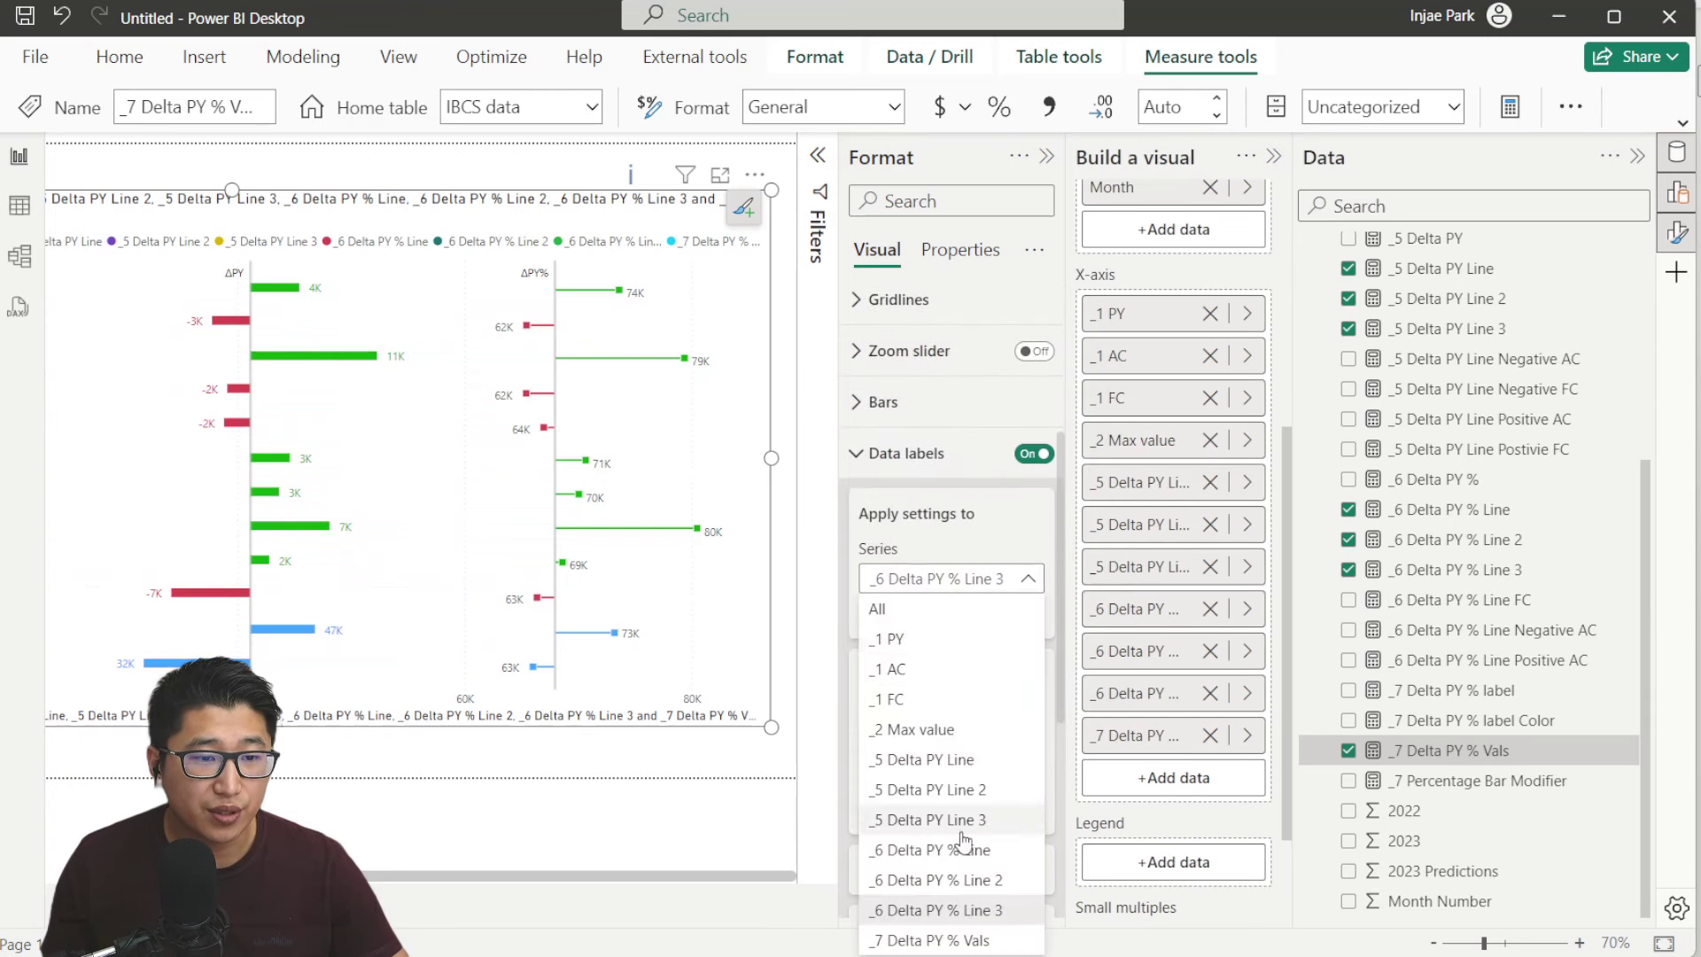
pyautogui.click(948, 940)
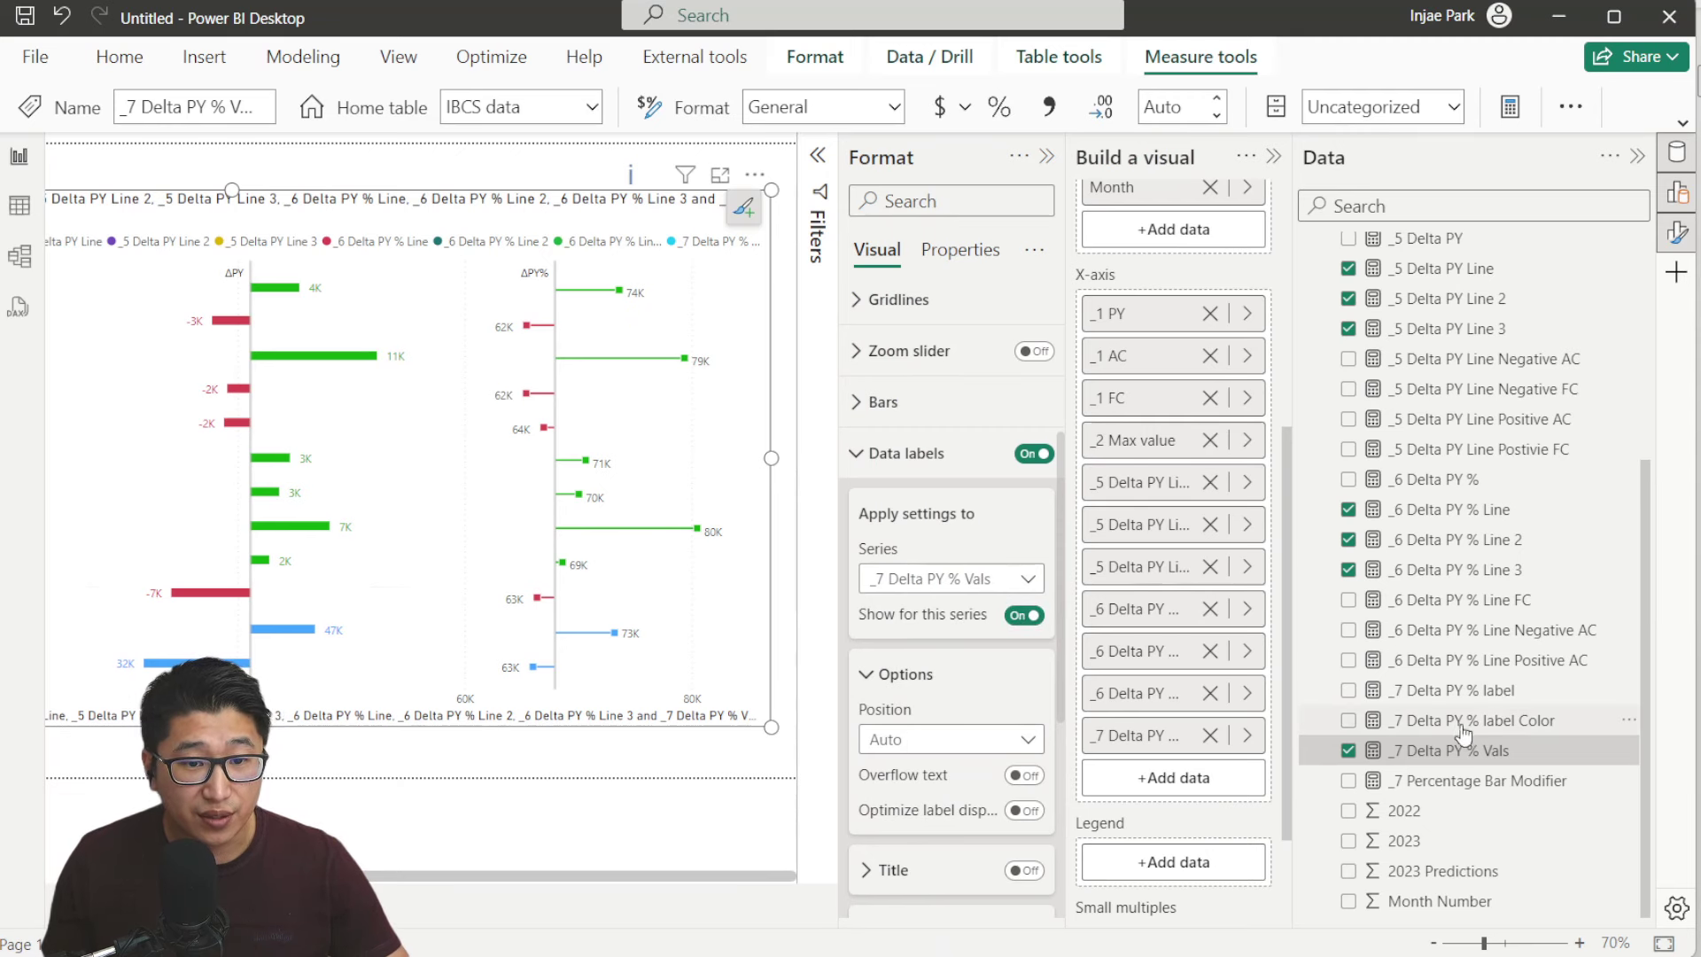
pyautogui.click(1527, 696)
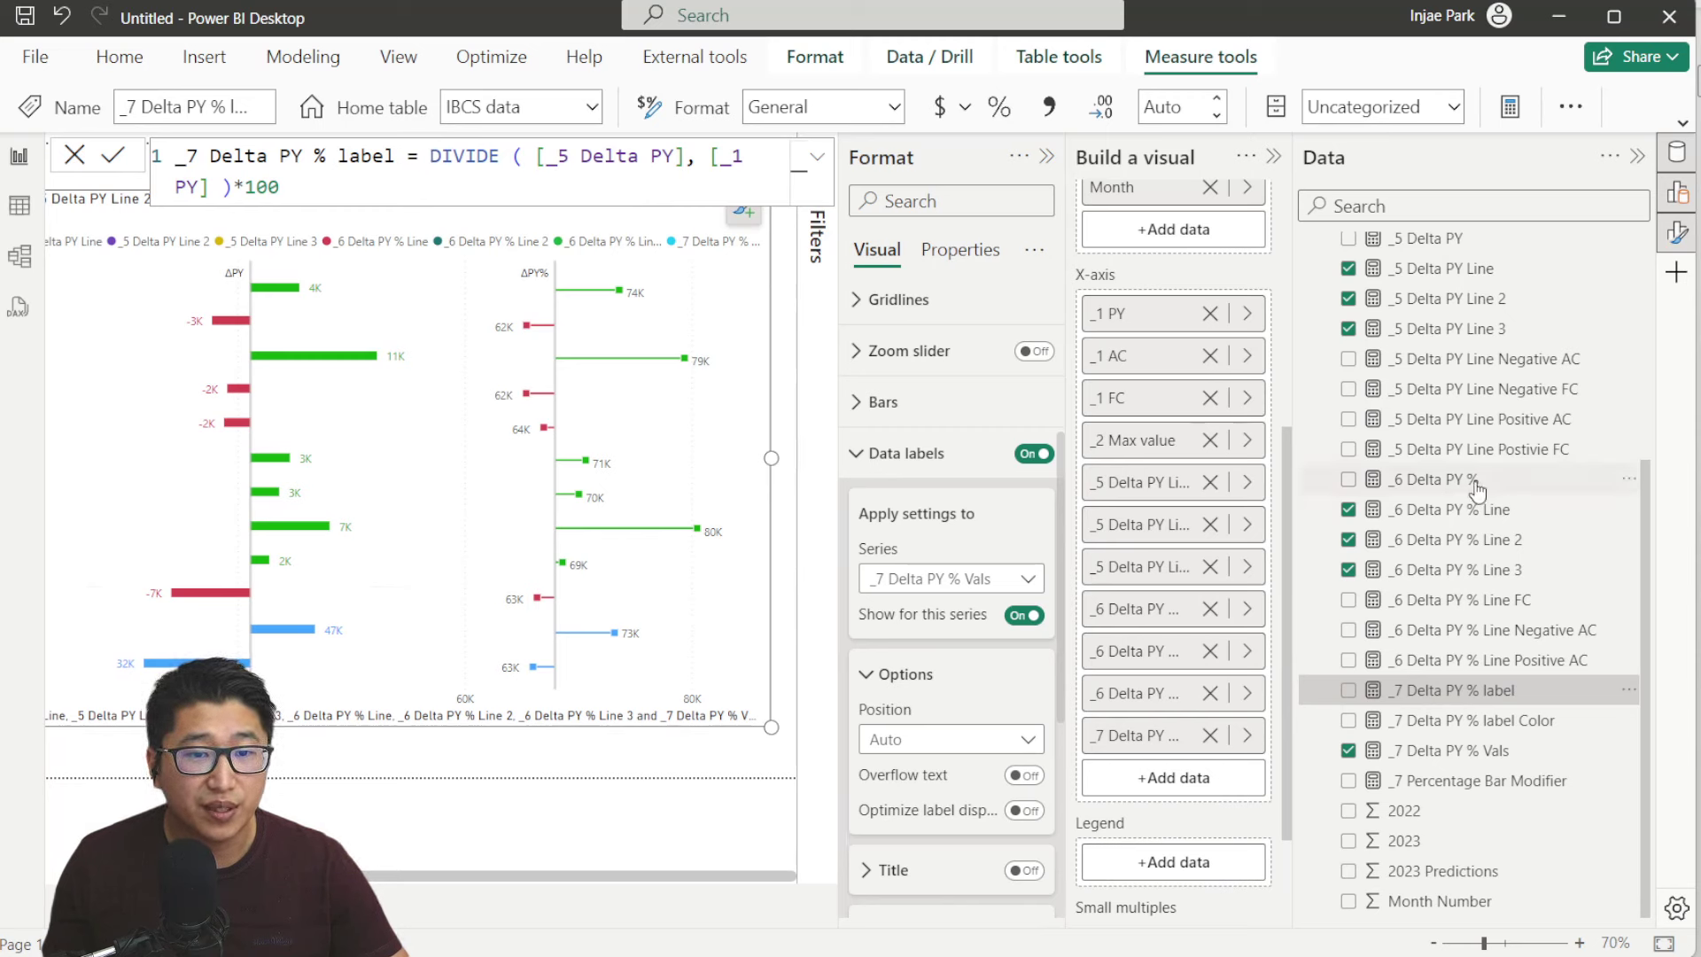
pyautogui.click(428, 155)
pyautogui.hotkey('shift', 'Return')
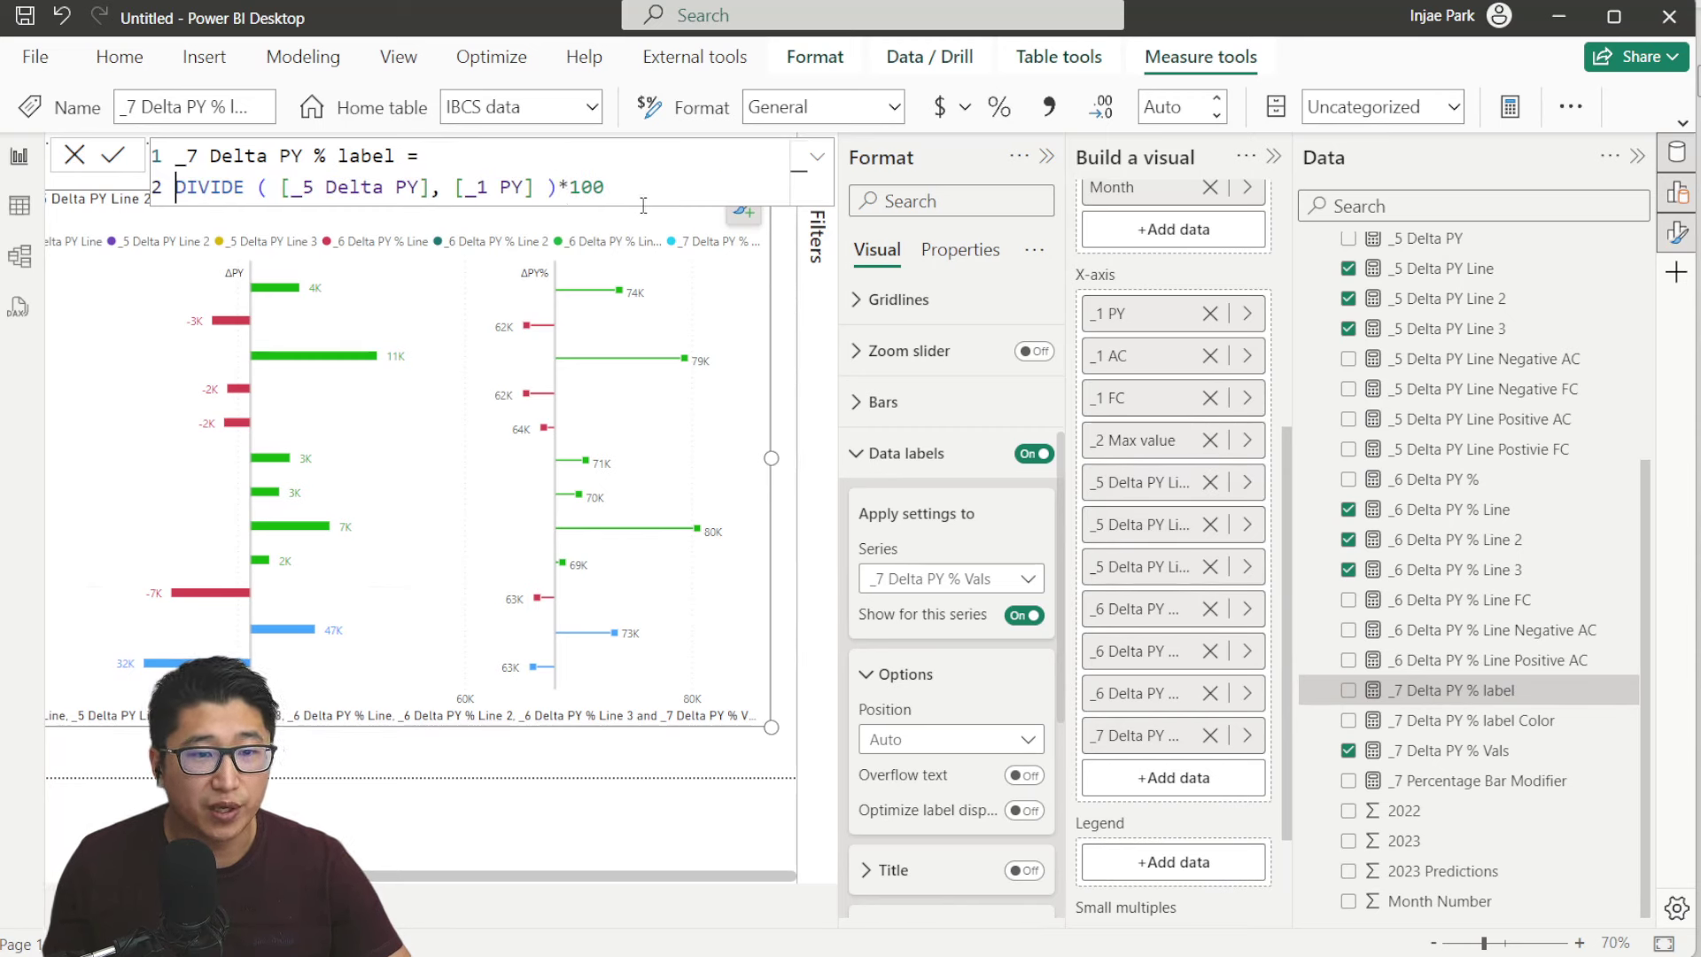
pyautogui.scroll(-2, 946, 632)
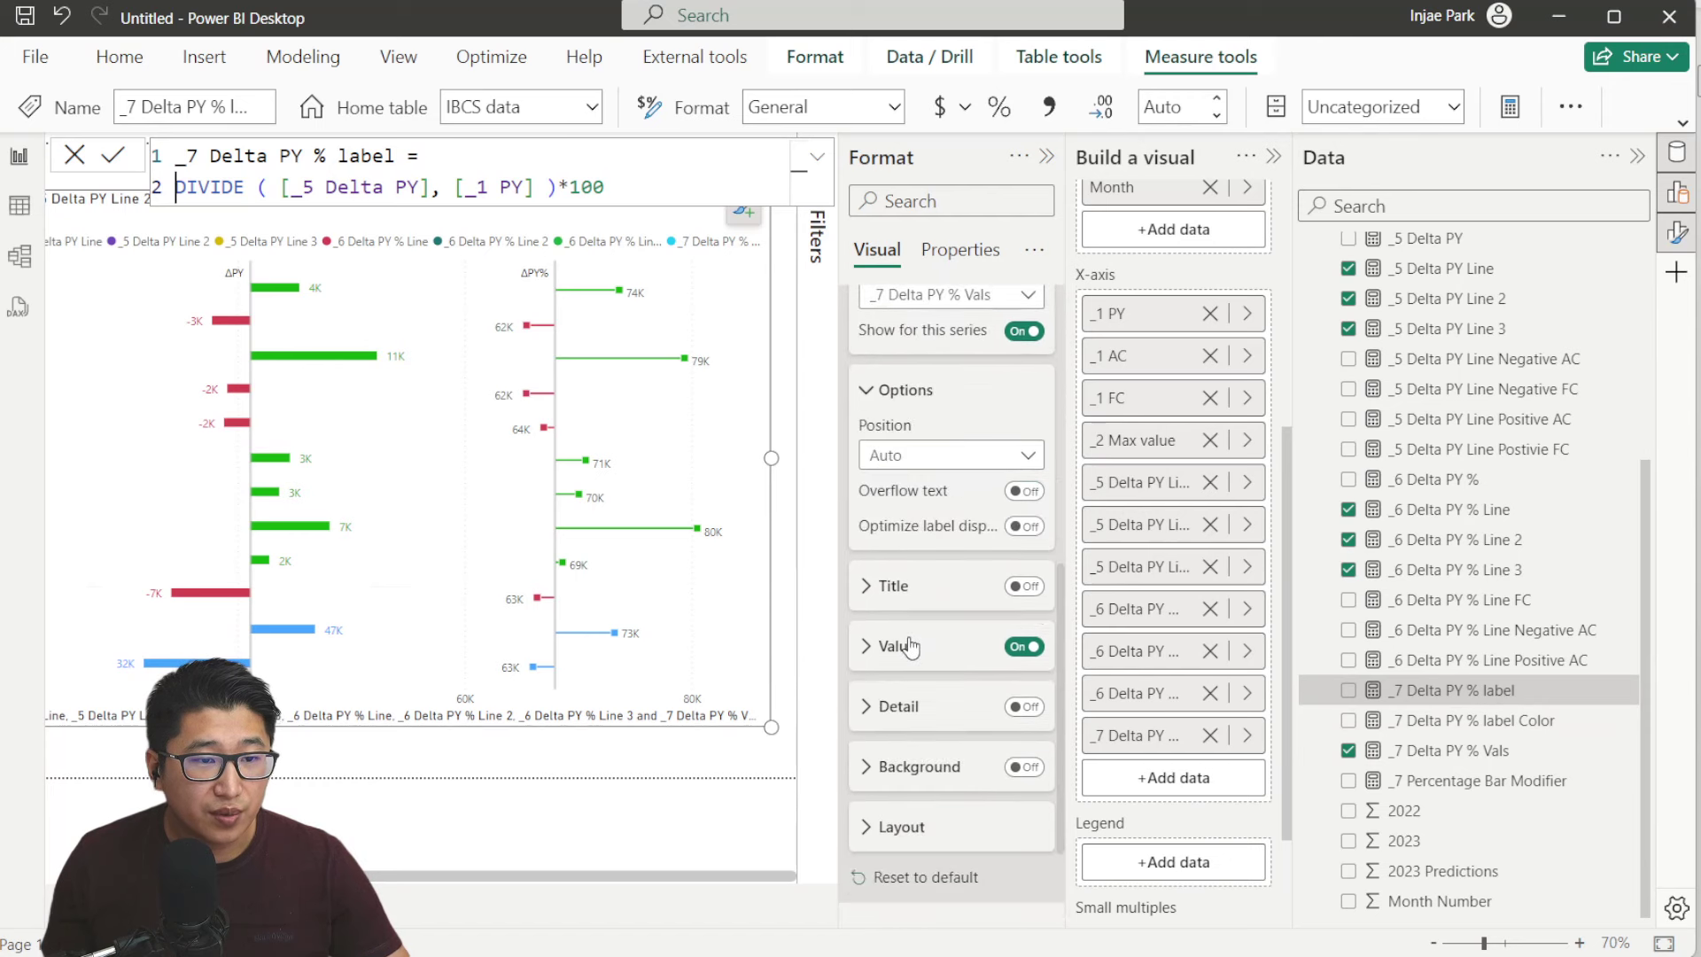
pyautogui.scroll(1, 912, 647)
pyautogui.scroll(-1, 912, 646)
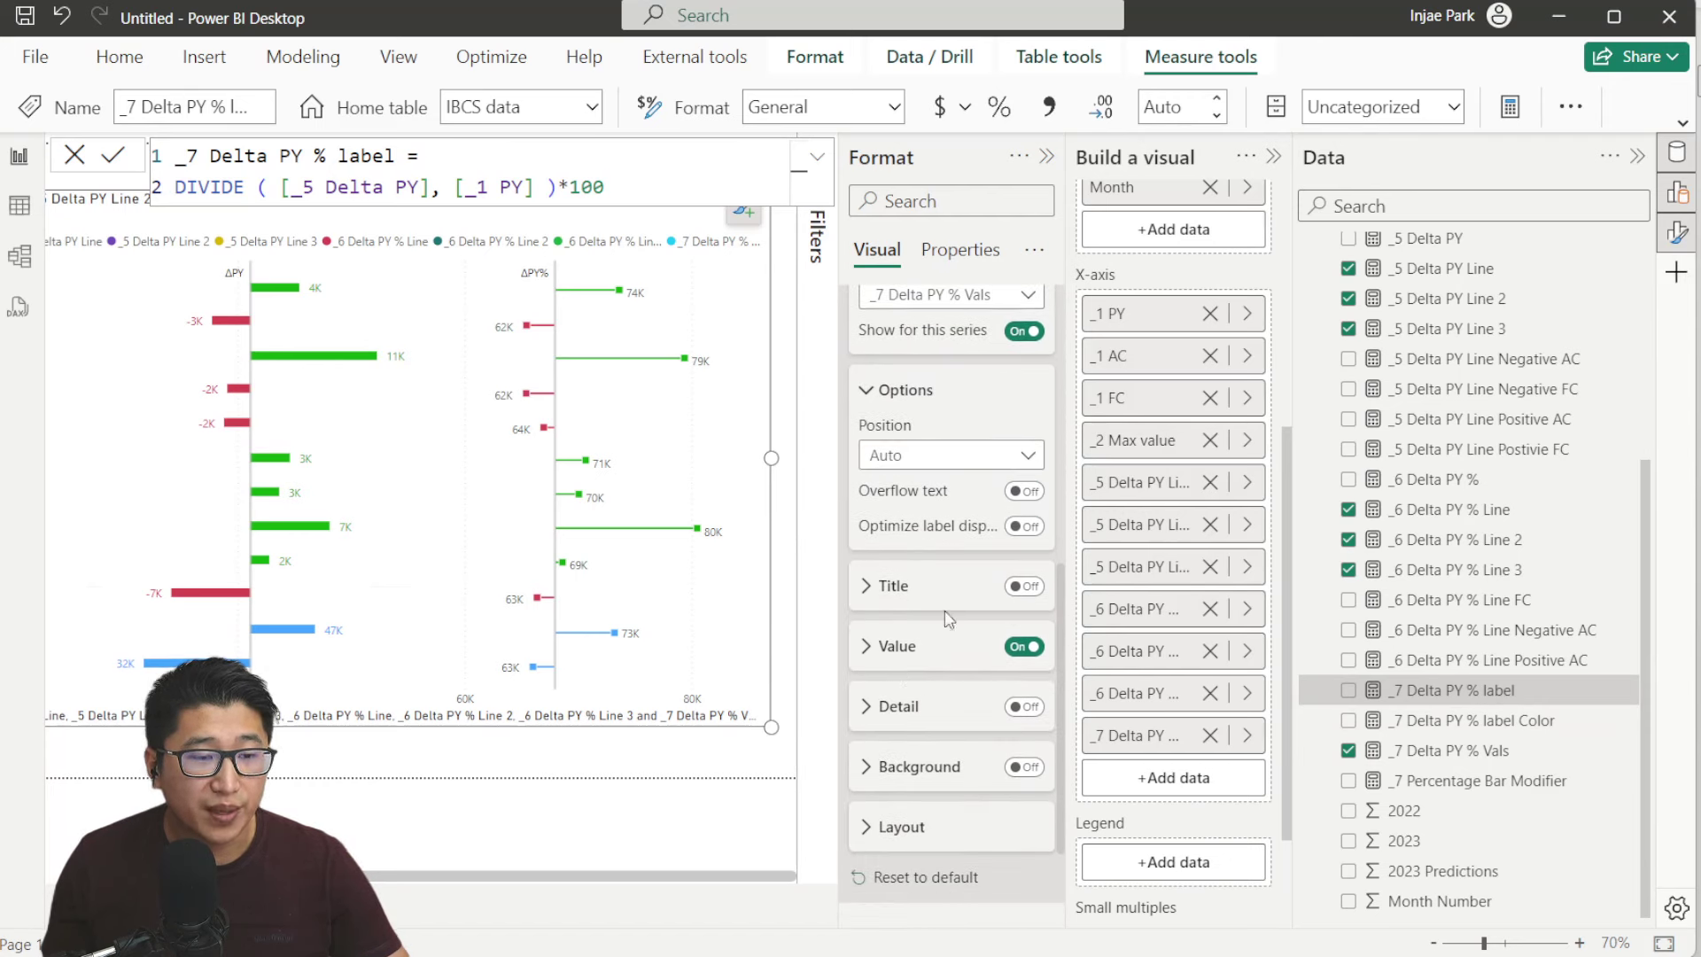
pyautogui.click(897, 650)
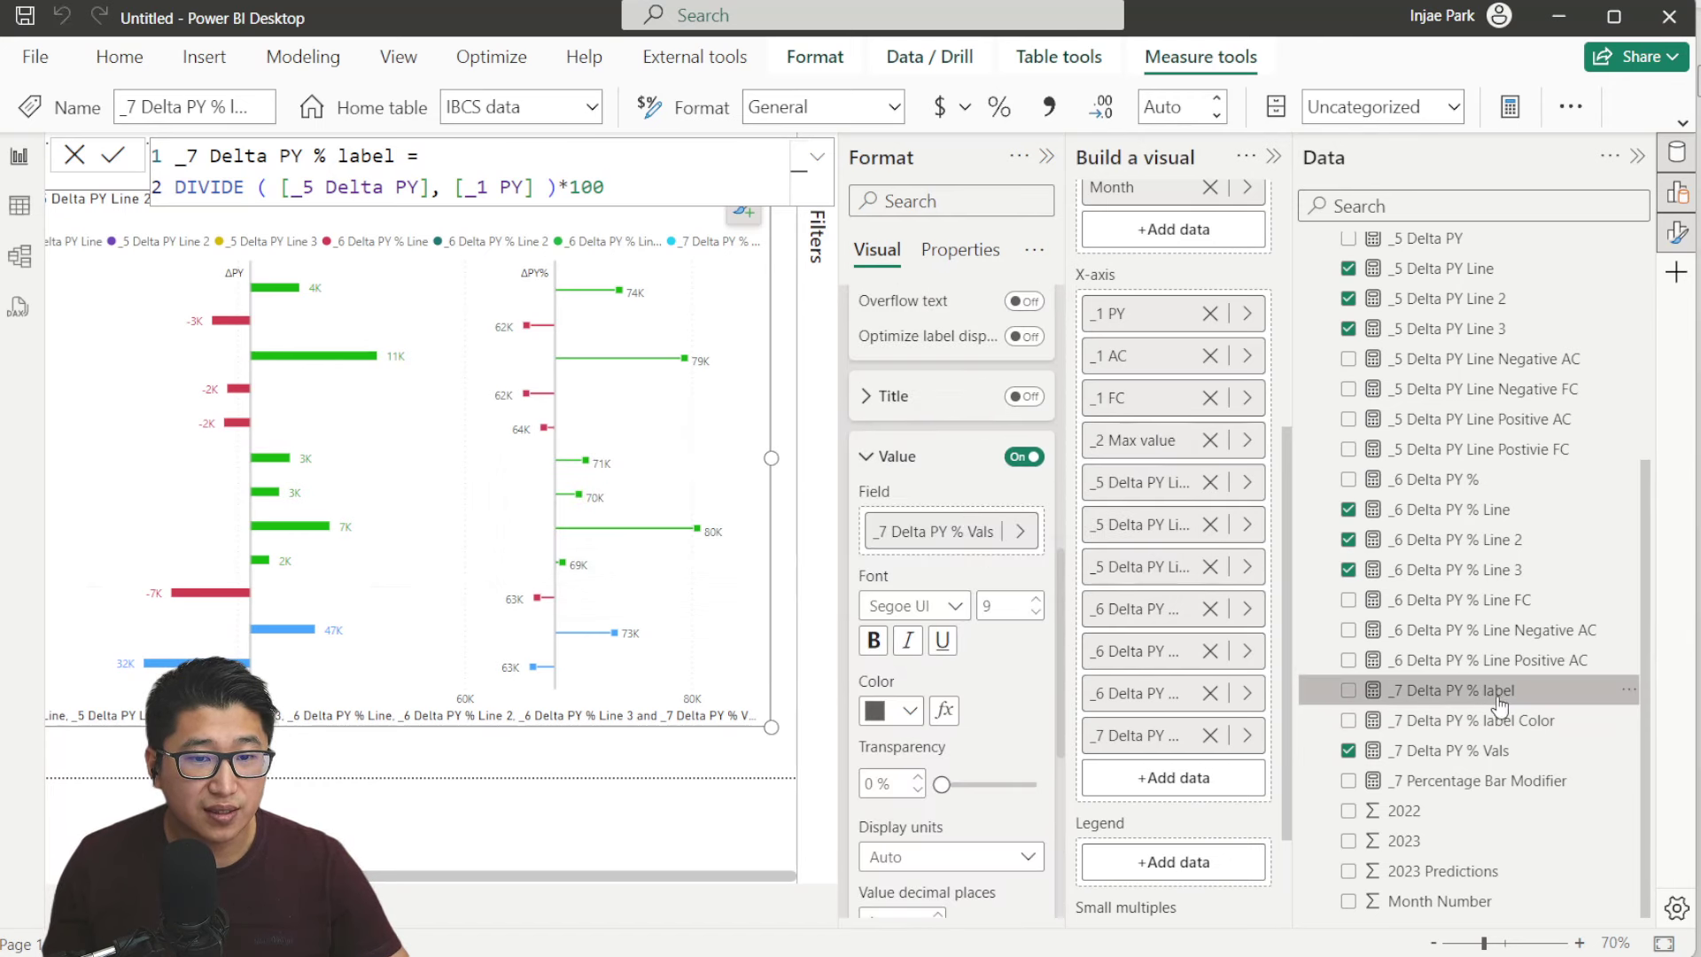
pyautogui.moveTo(1435, 690); pyautogui.dragTo(921, 531)
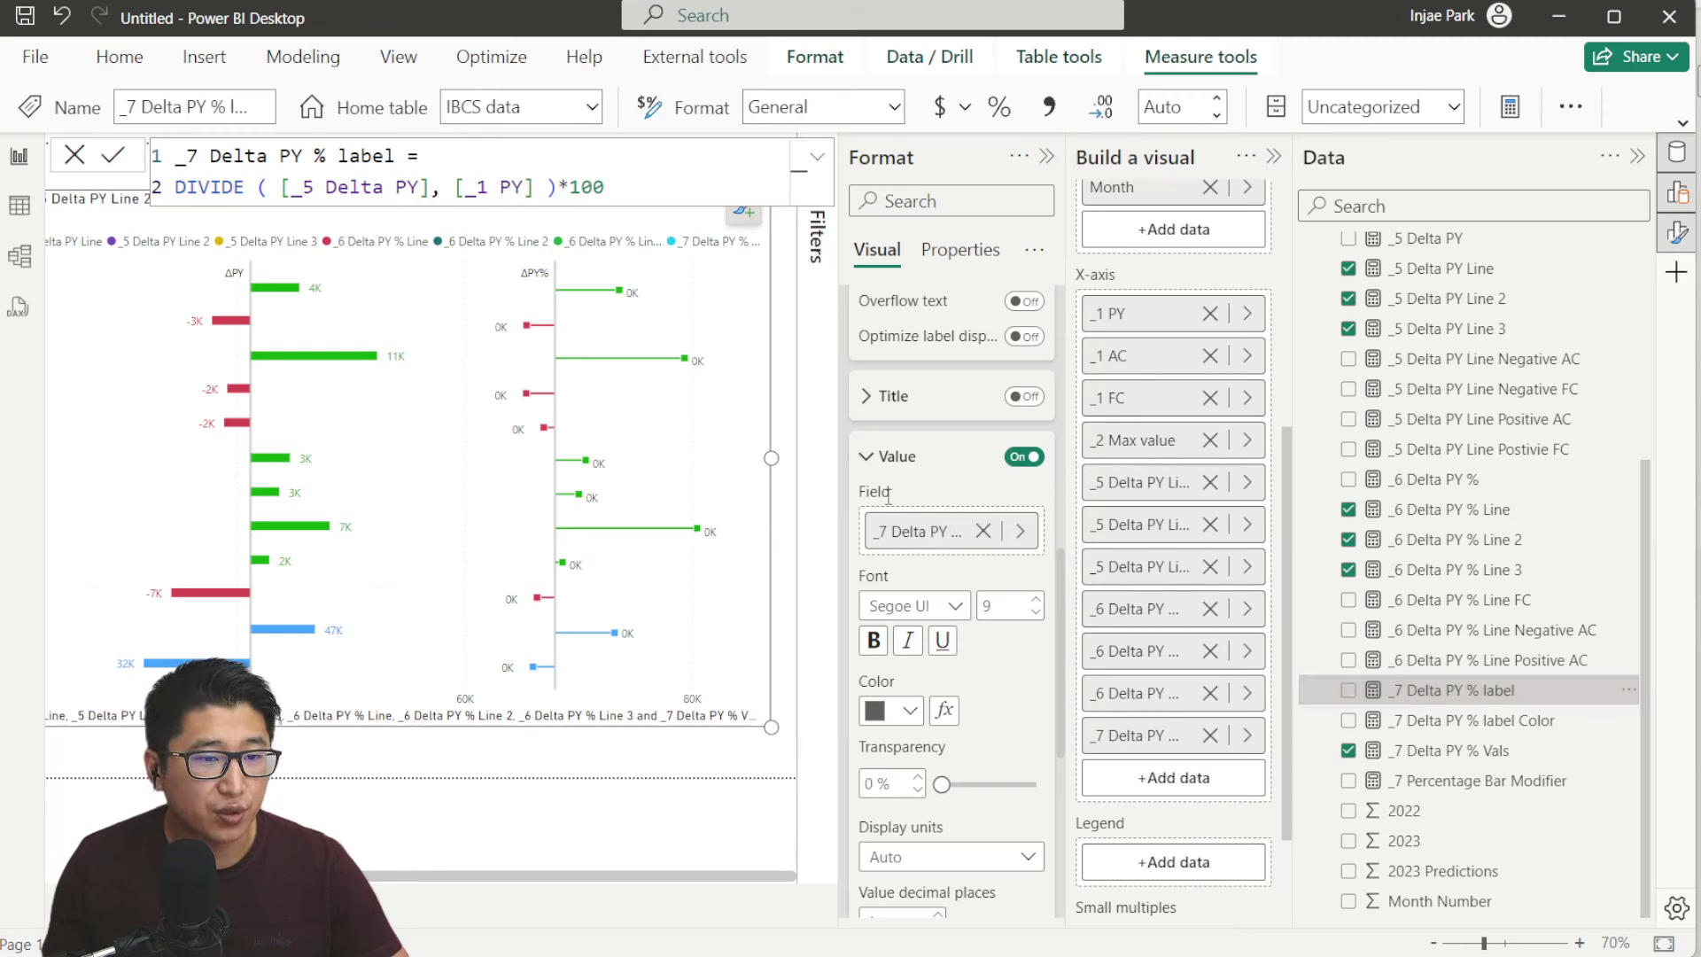
# Set the display units of the _7 Delta PY % Vals labels to None and their decimal places to 0
pyautogui.scroll(-3, 914, 513)
pyautogui.click(953, 679)
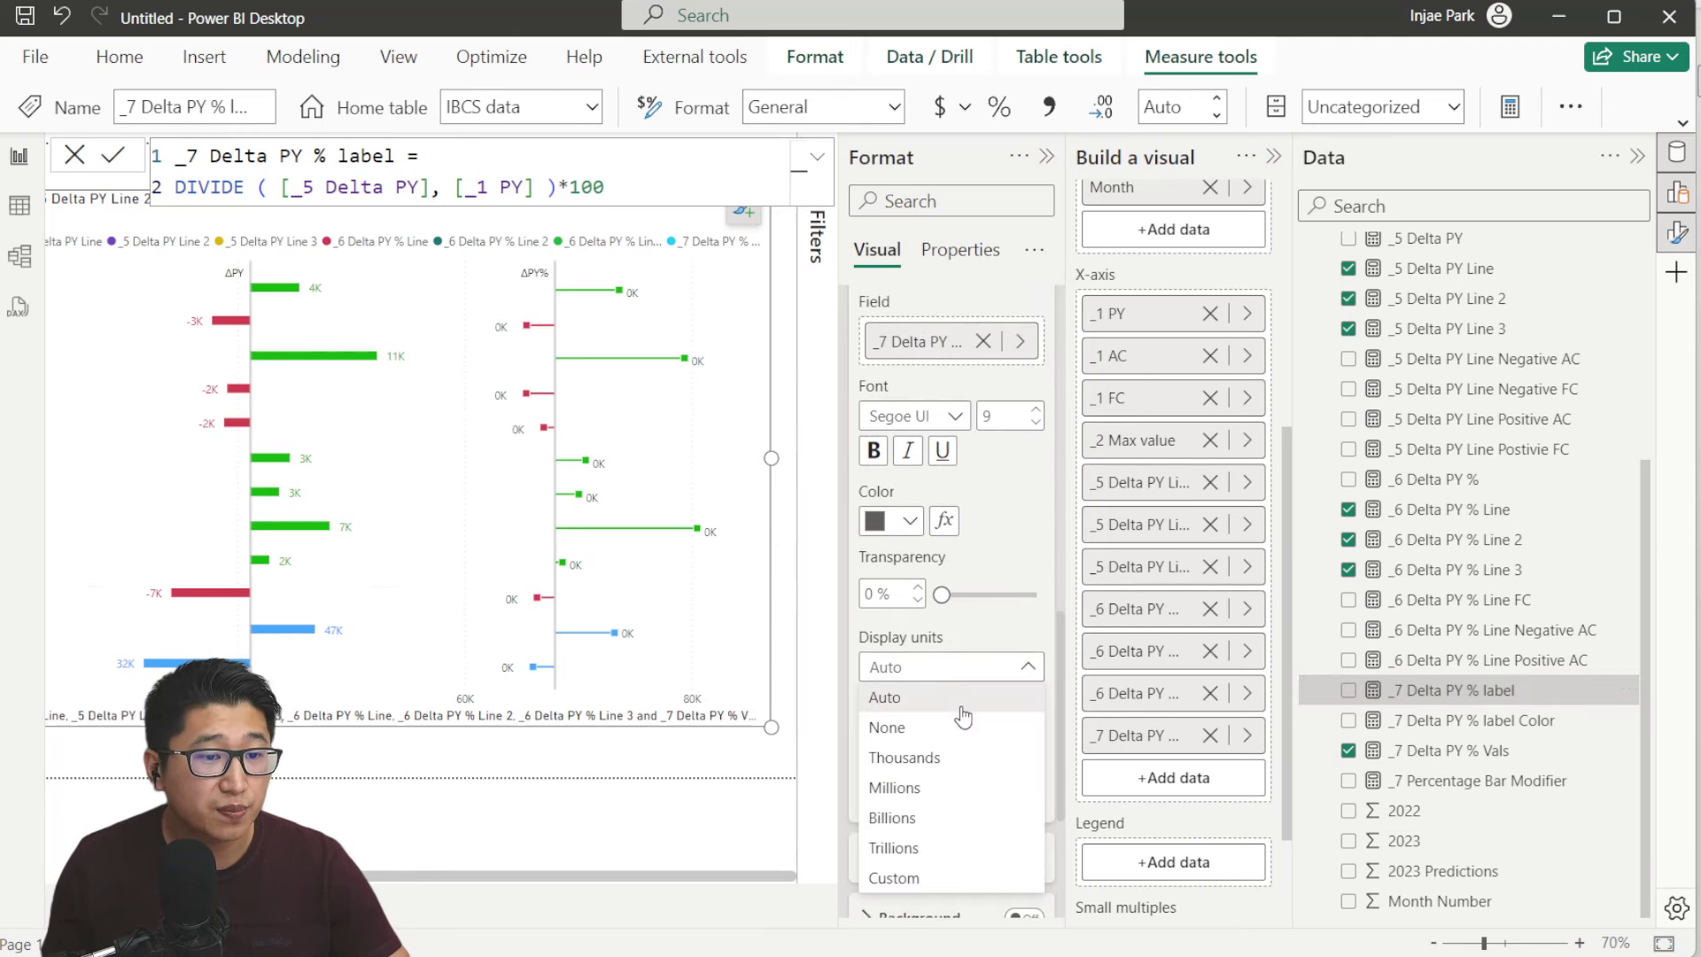
pyautogui.click(962, 721)
pyautogui.click(895, 728)
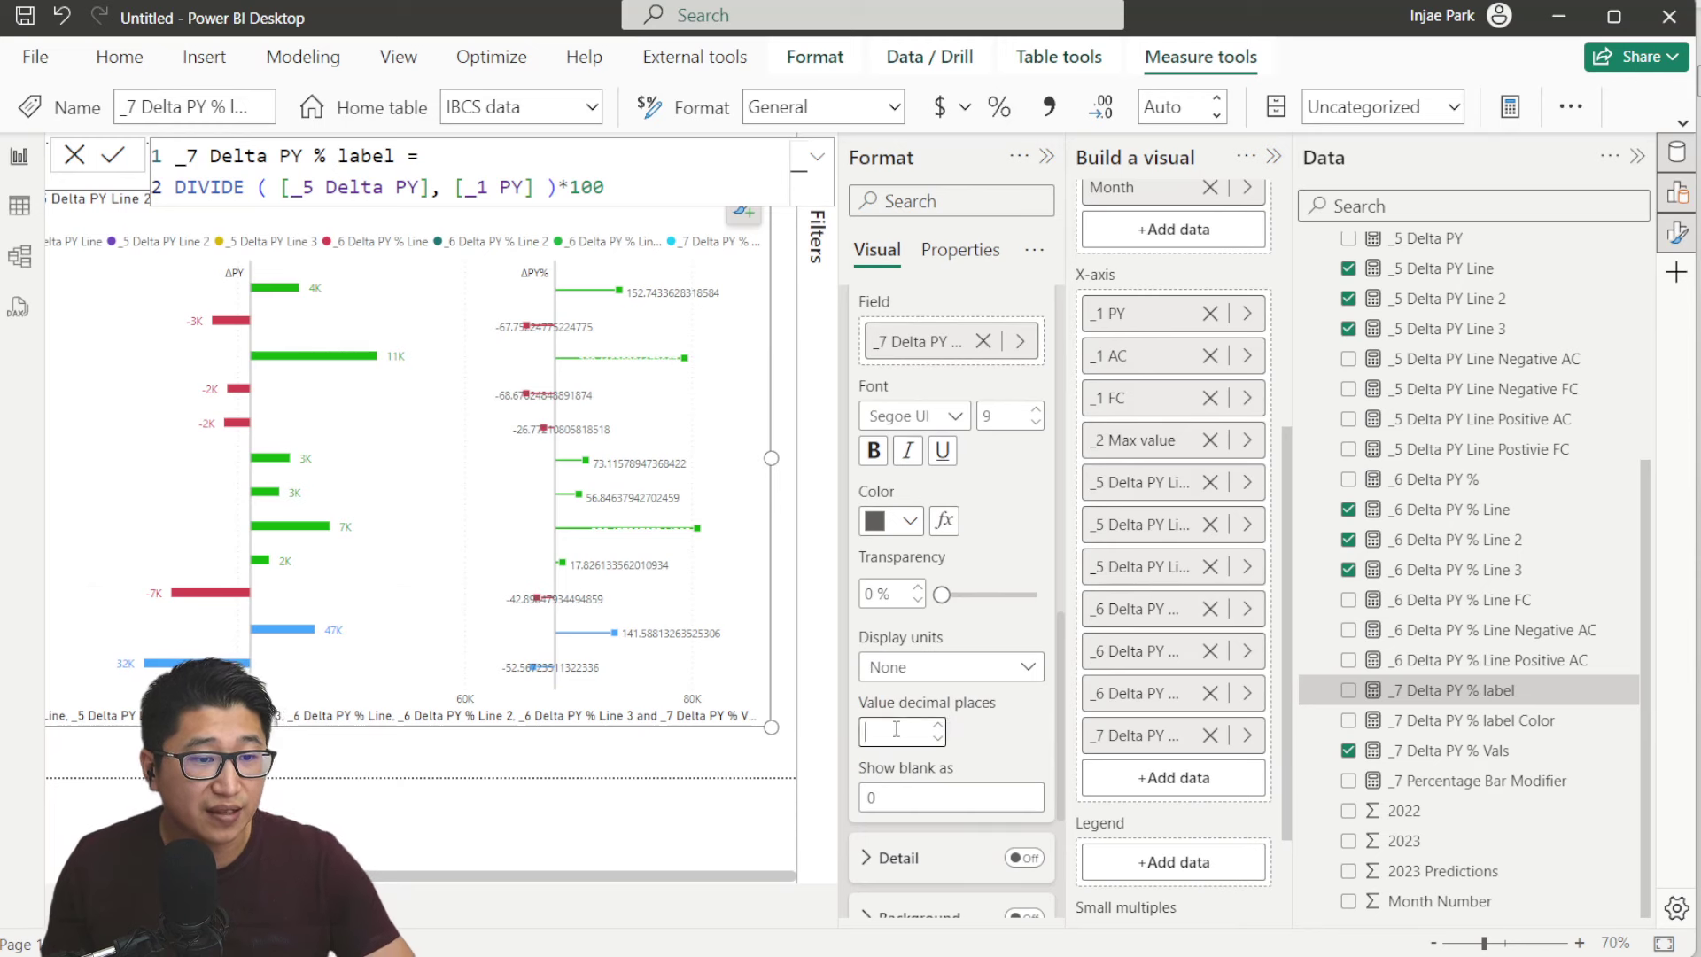
pyautogui.write('0')
pyautogui.press('Return')
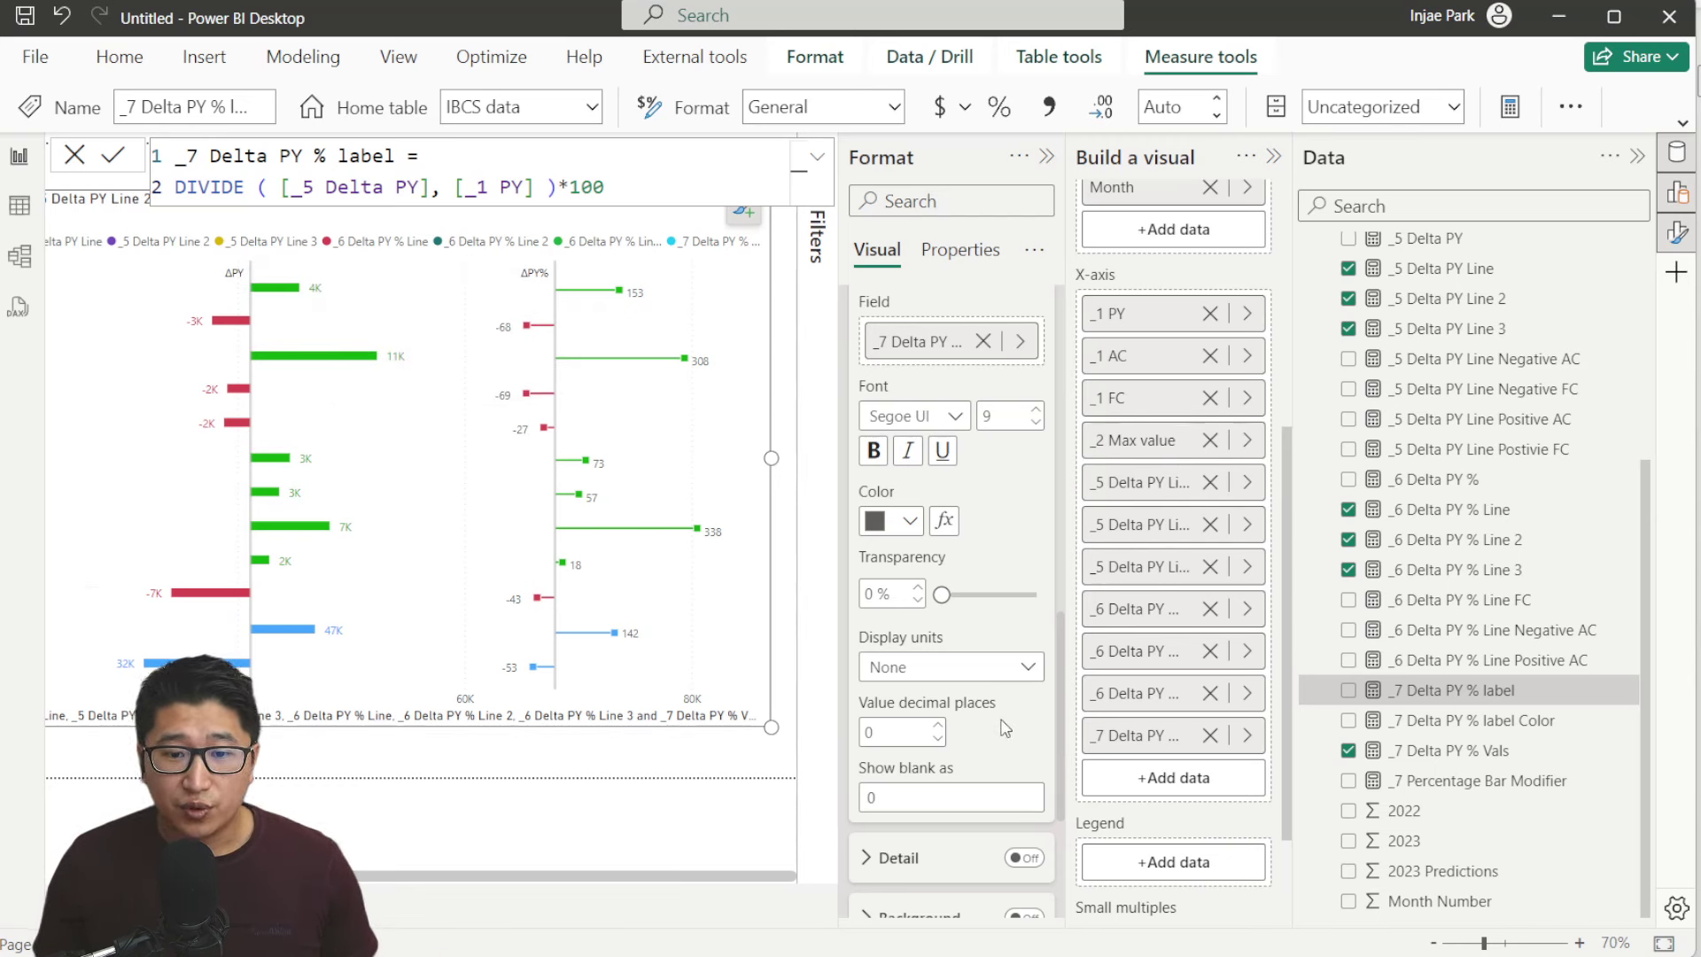
# Color the _7 Delta PY % Vals data labels by field value, based on the _7 Delta PY % label Color measure
pyautogui.click(1499, 721)
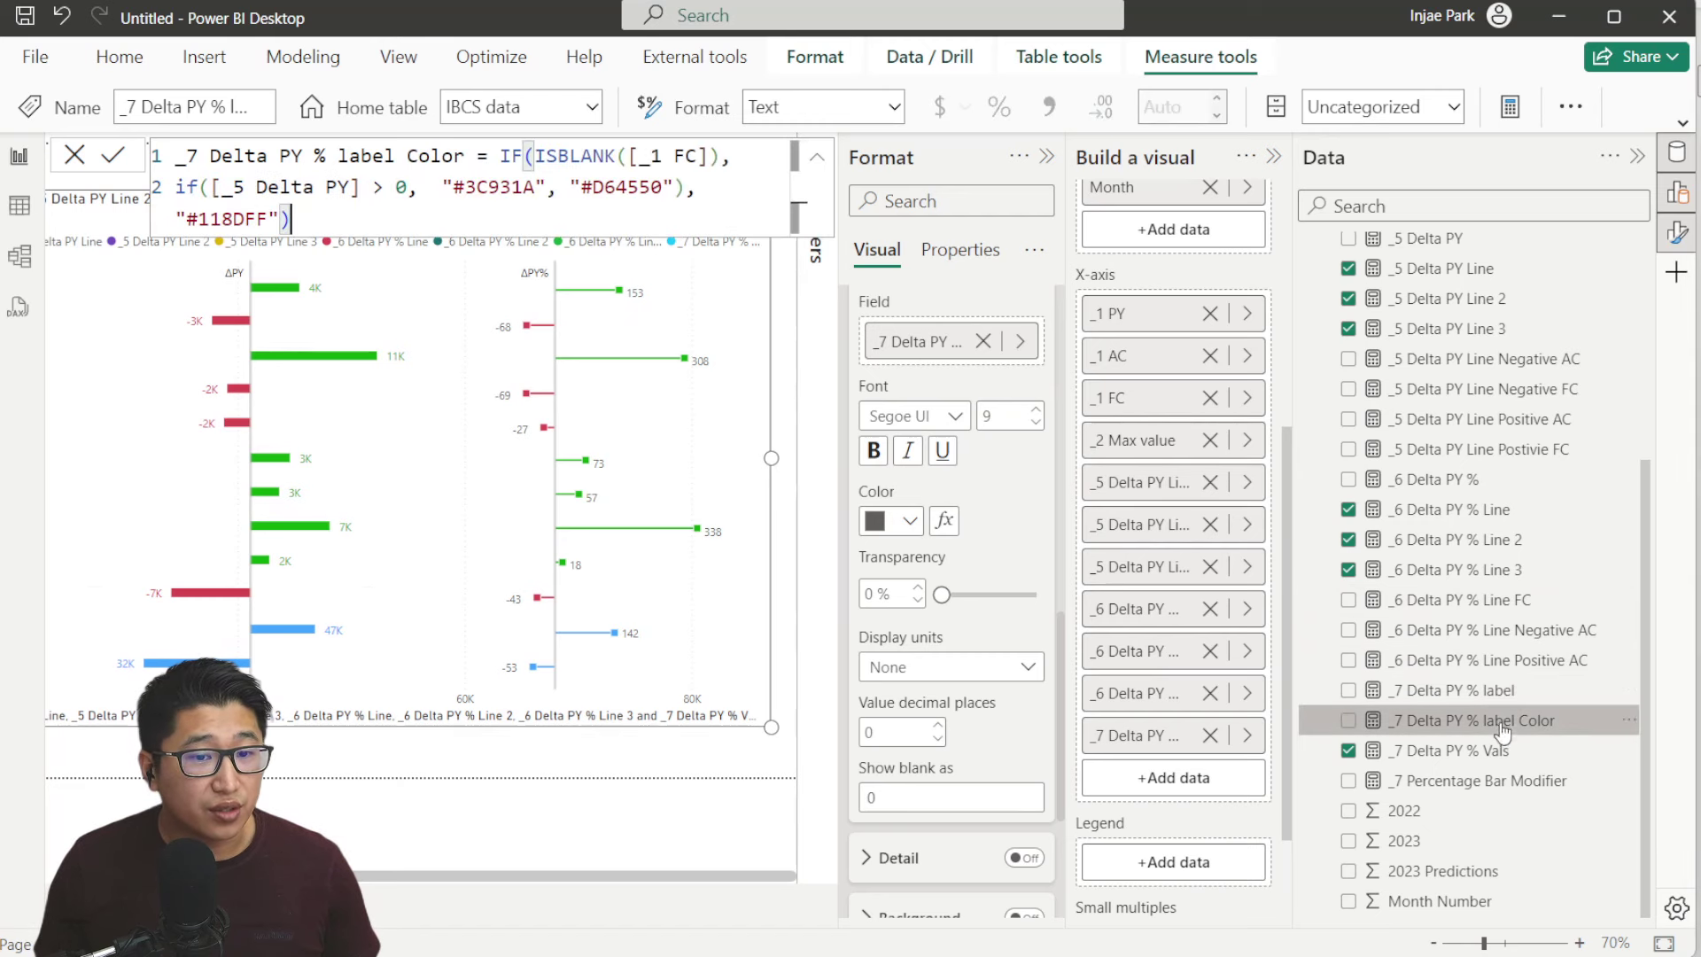
pyautogui.hotkey('shift', 'Return')
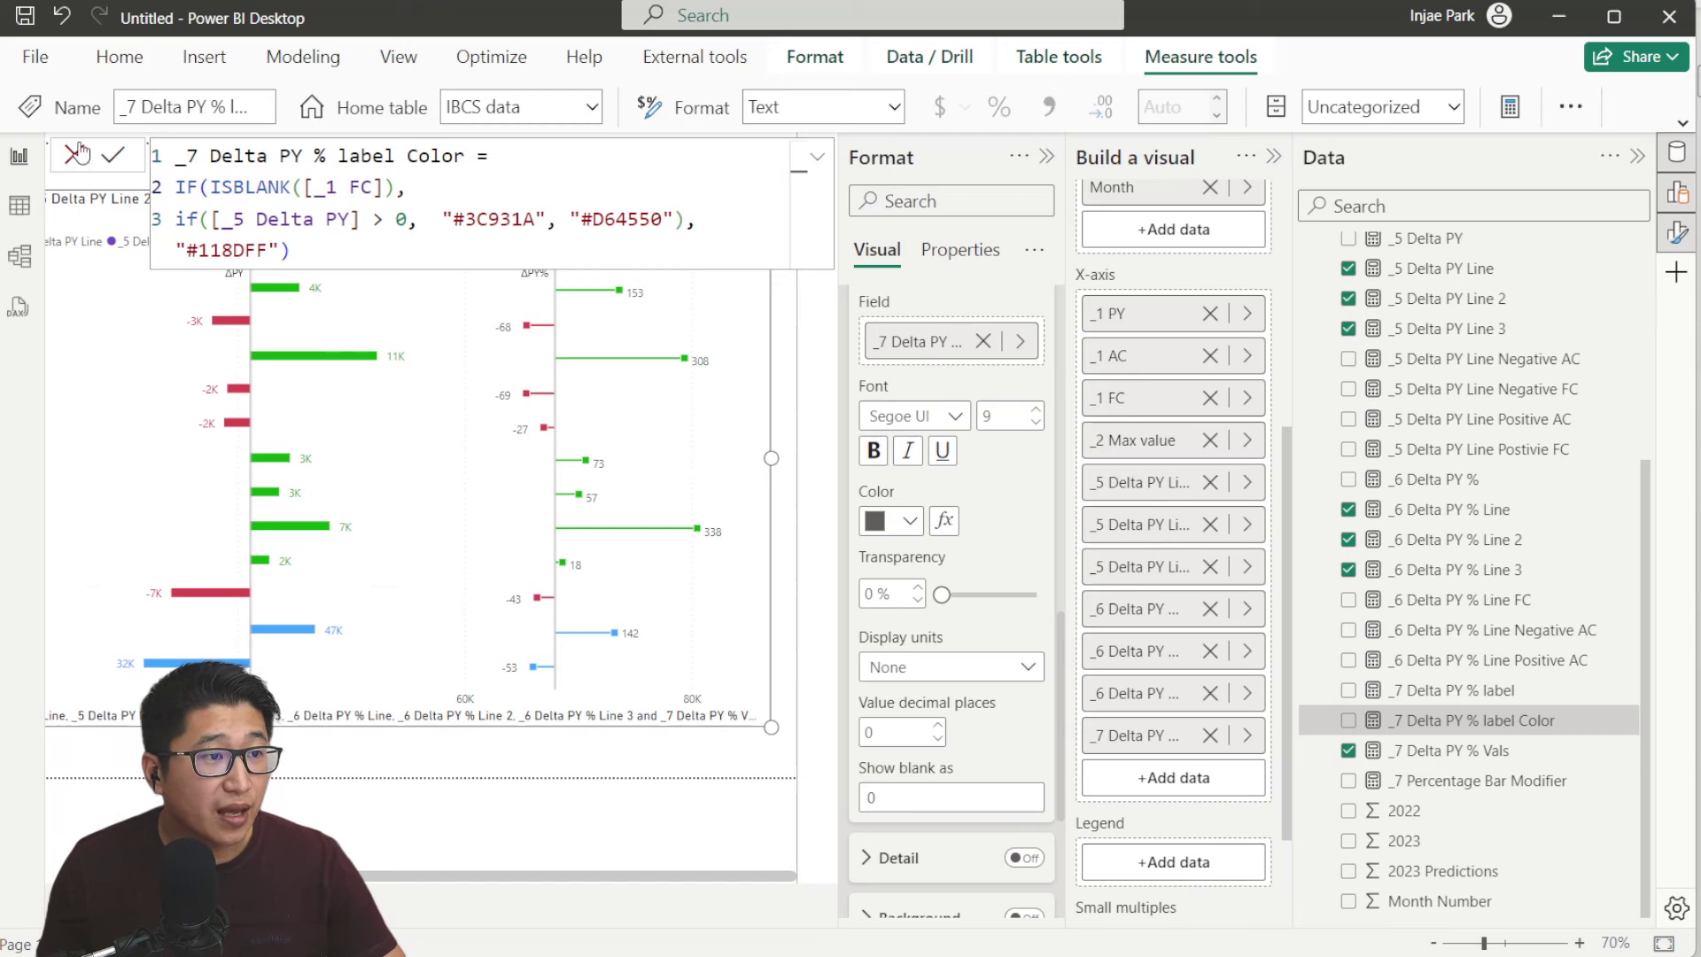
pyautogui.click(955, 523)
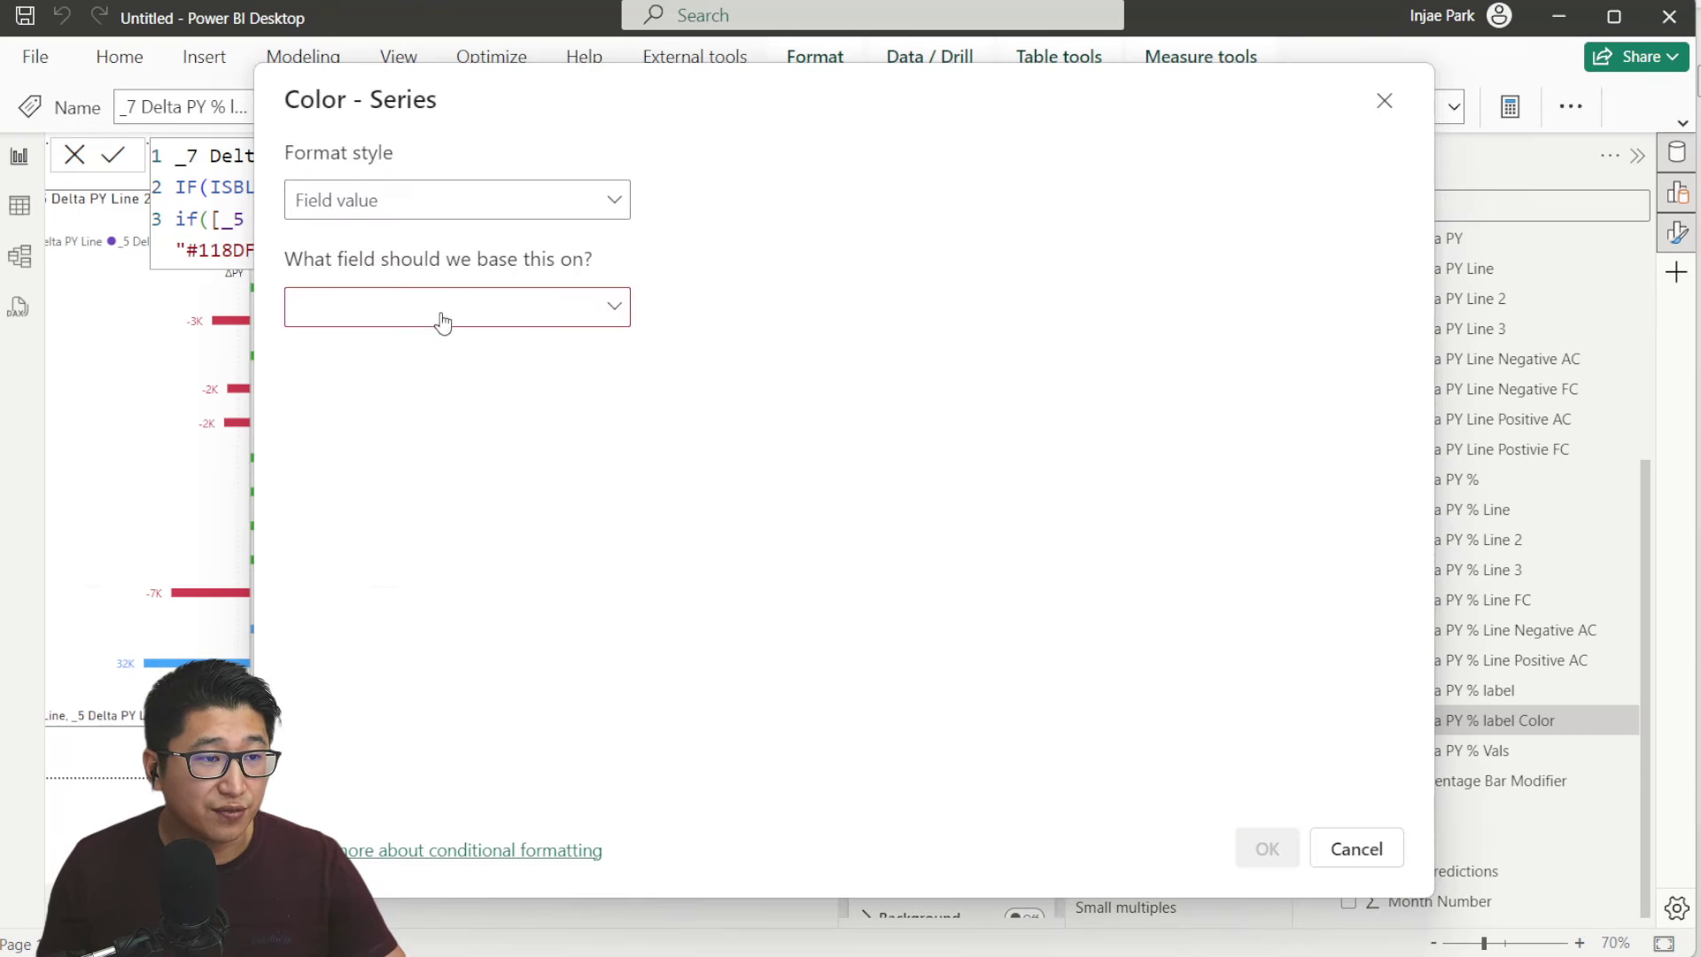
pyautogui.click(440, 319)
pyautogui.write('color')
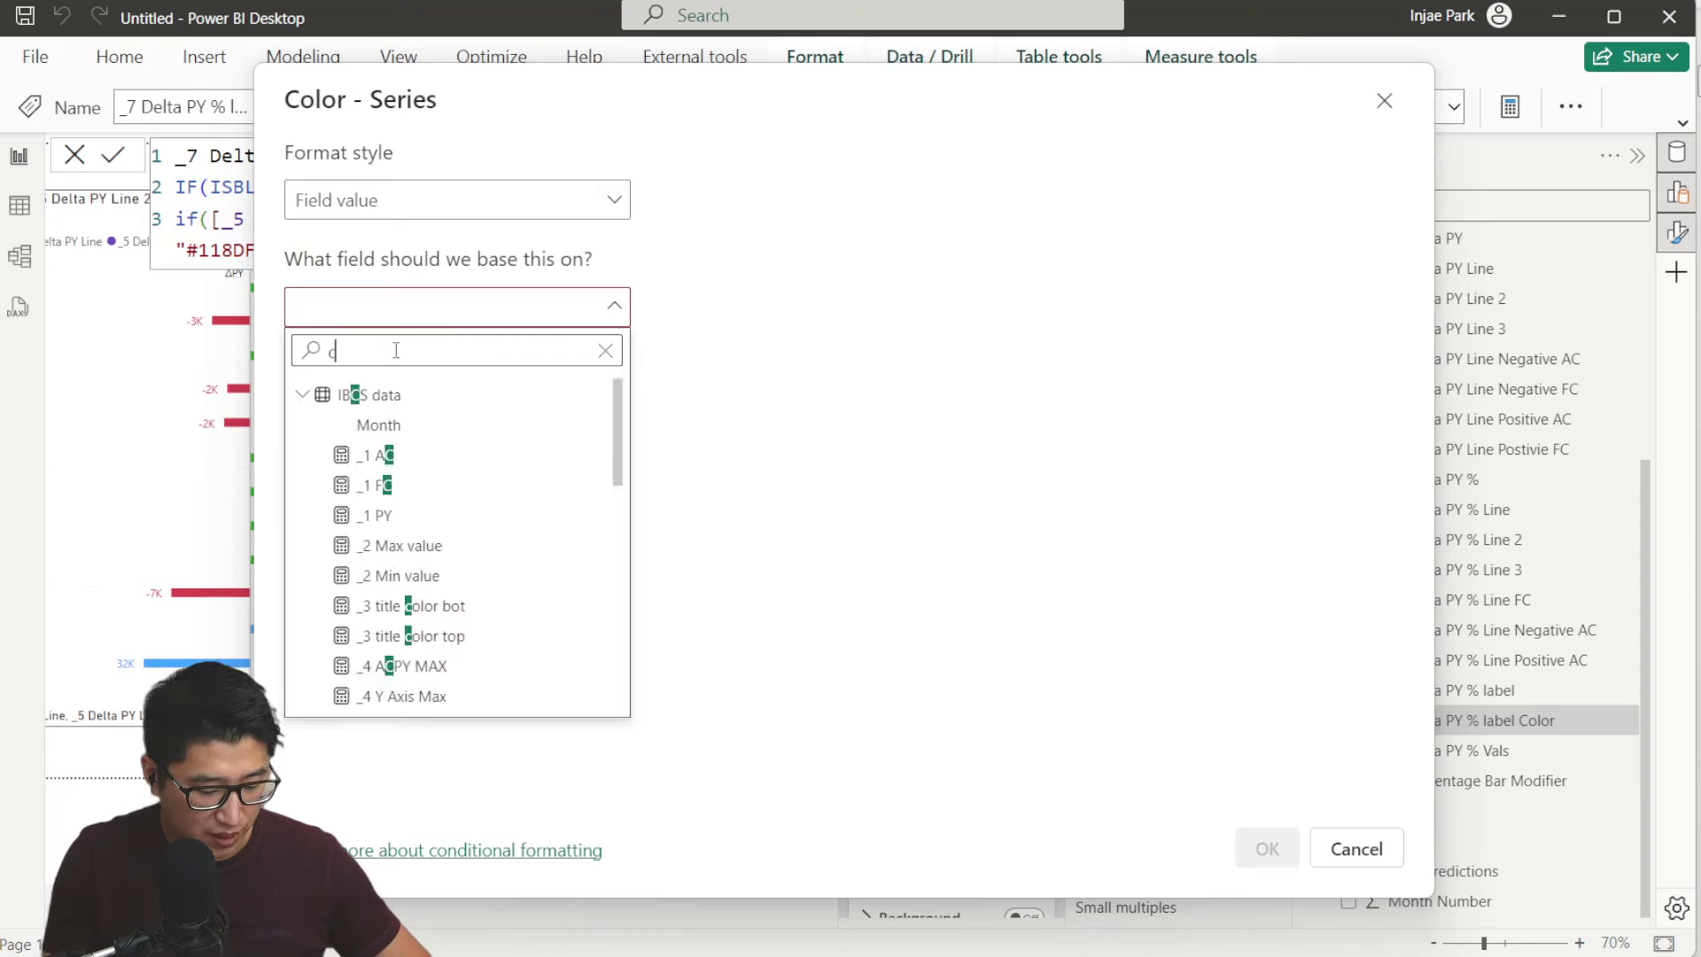
pyautogui.press('Escape')
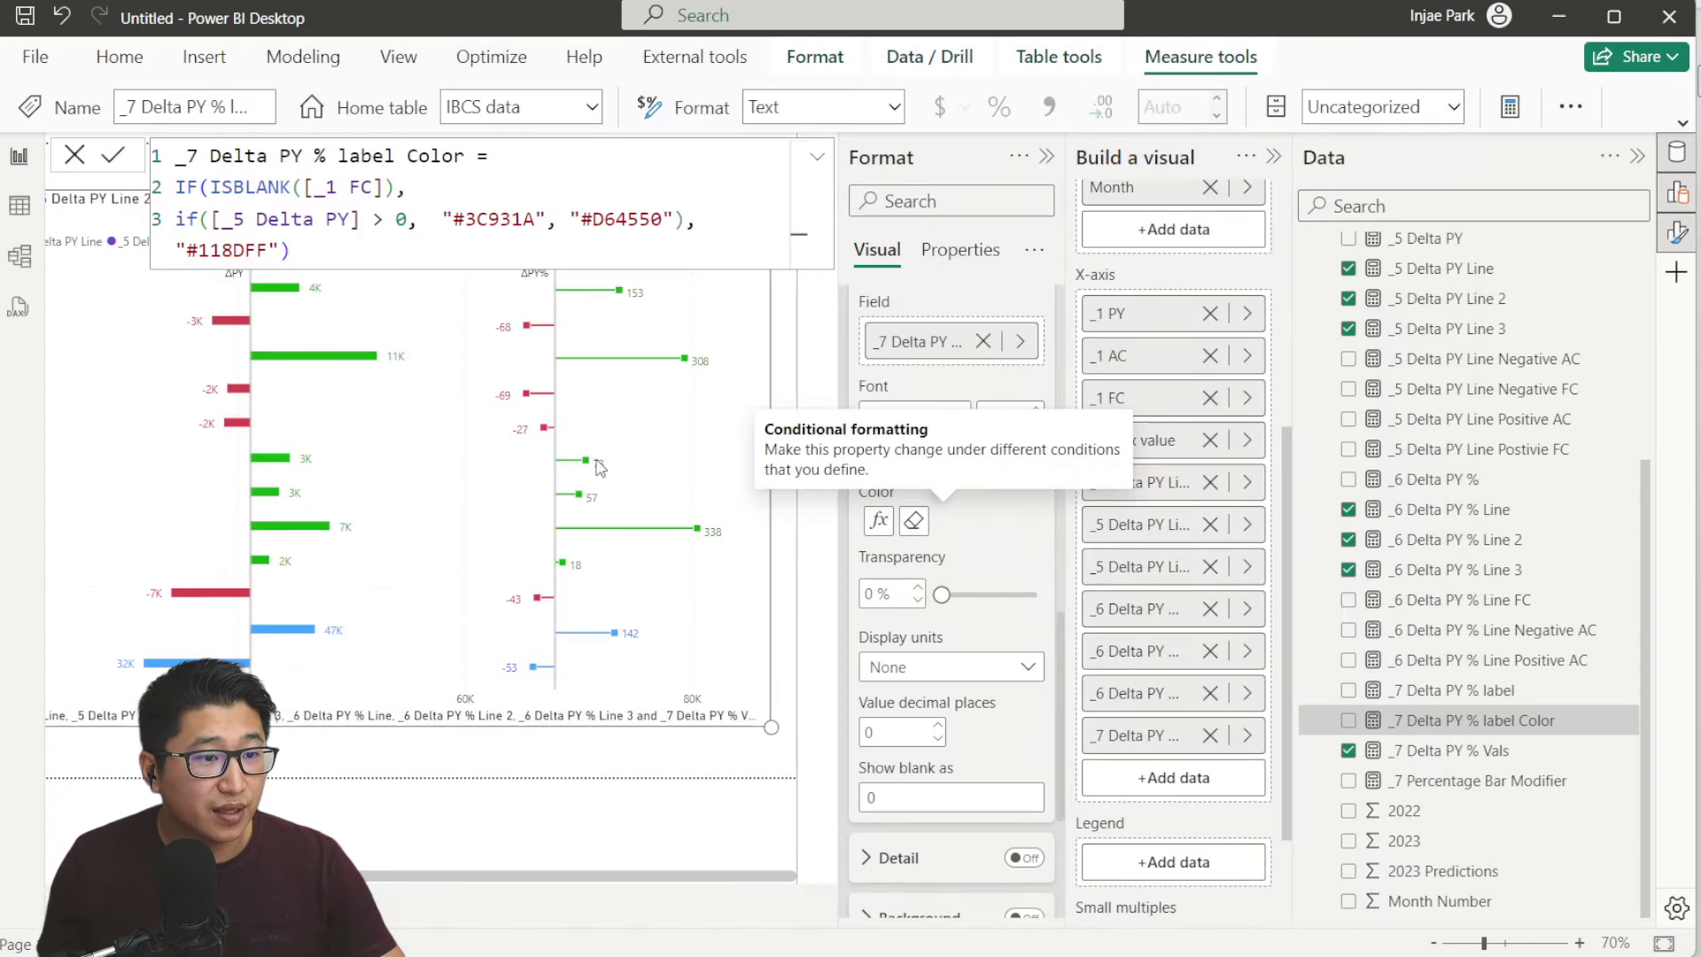
pyautogui.click(74, 155)
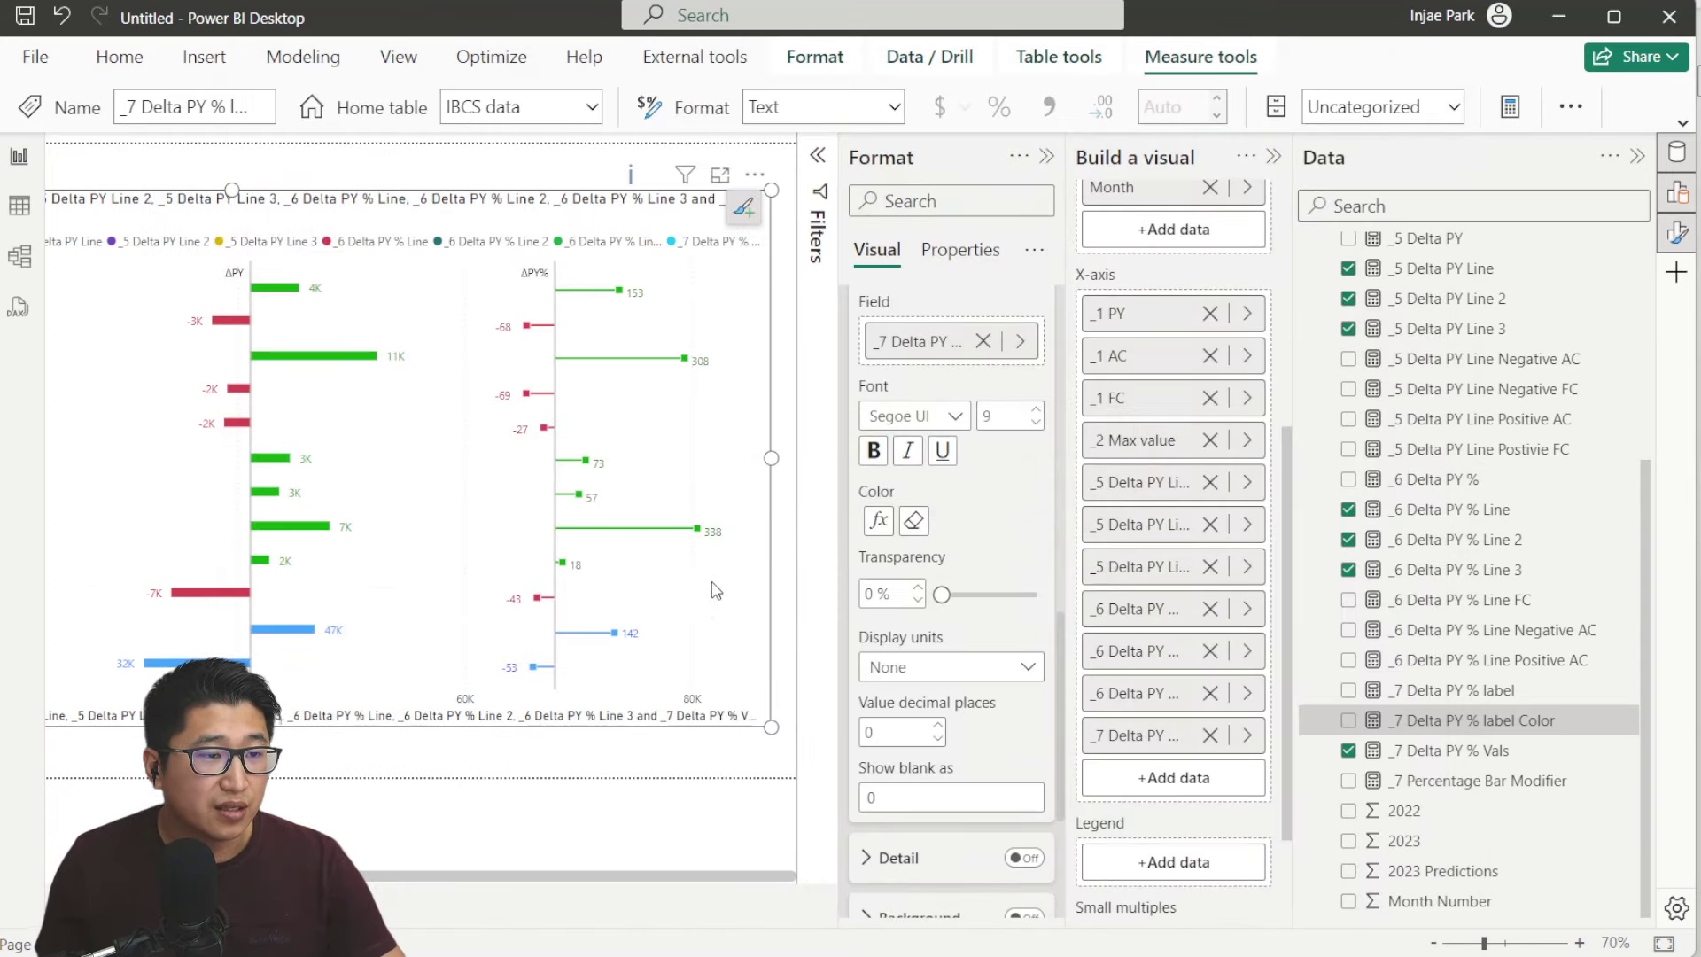
# Hide the Build a visual pane and turn off the chart's legend
pyautogui.moveTo(625, 878); pyautogui.dragTo(389, 877)
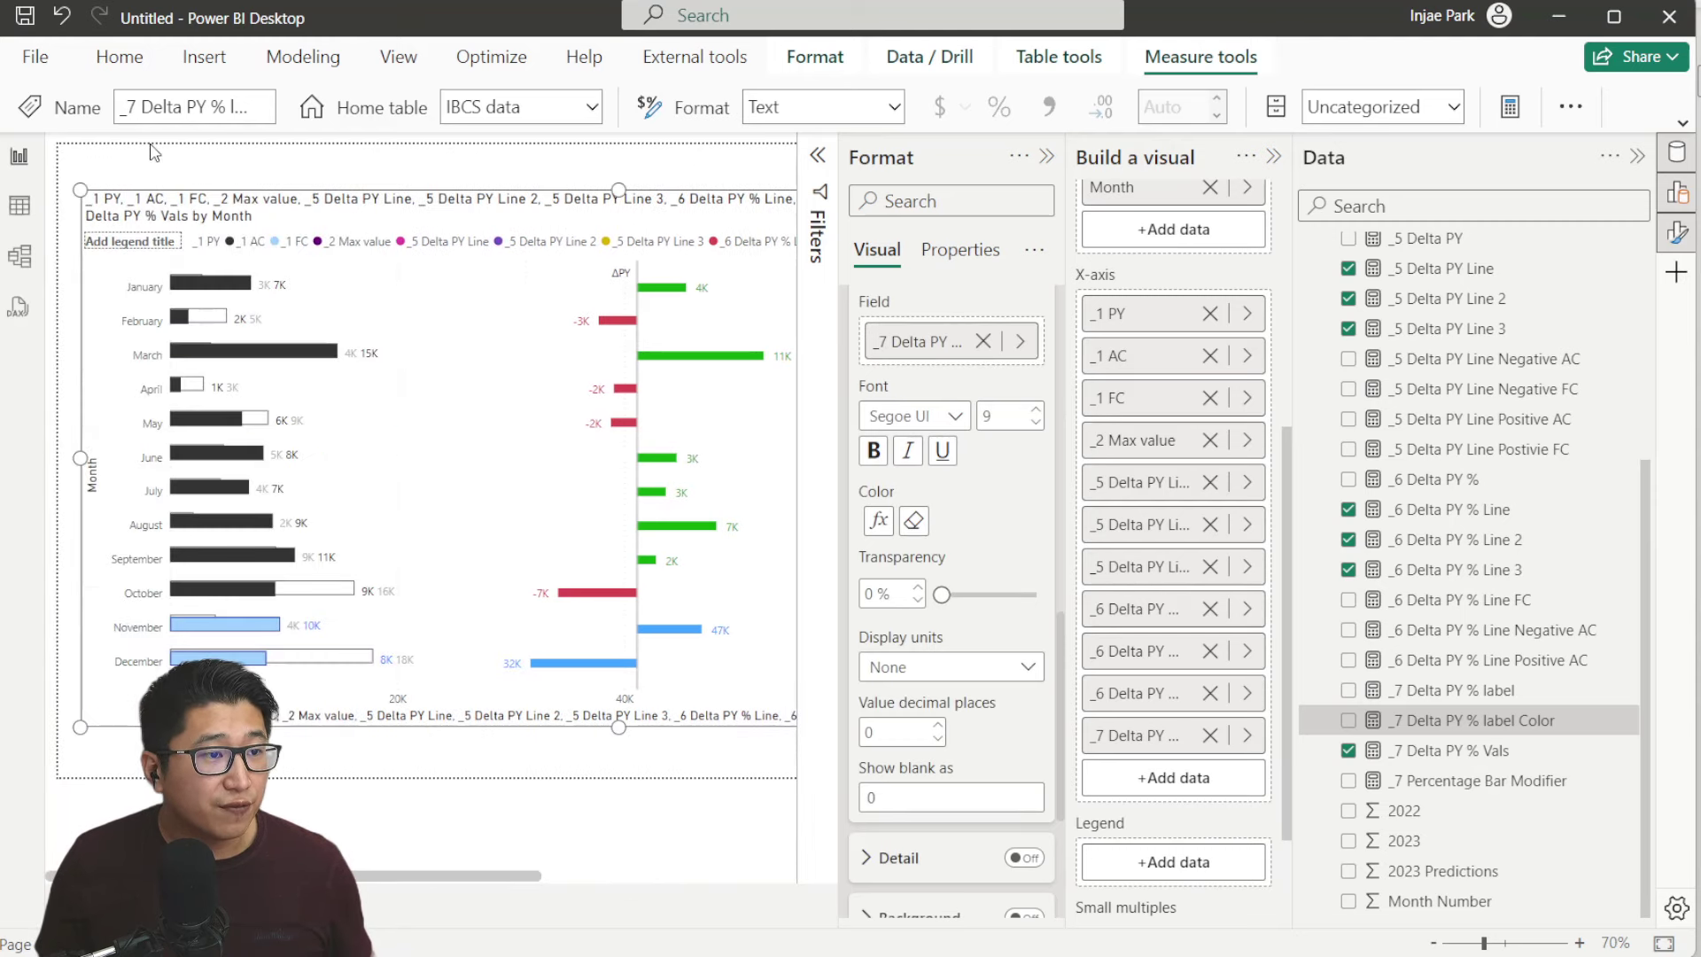
pyautogui.scroll(4, 980, 354)
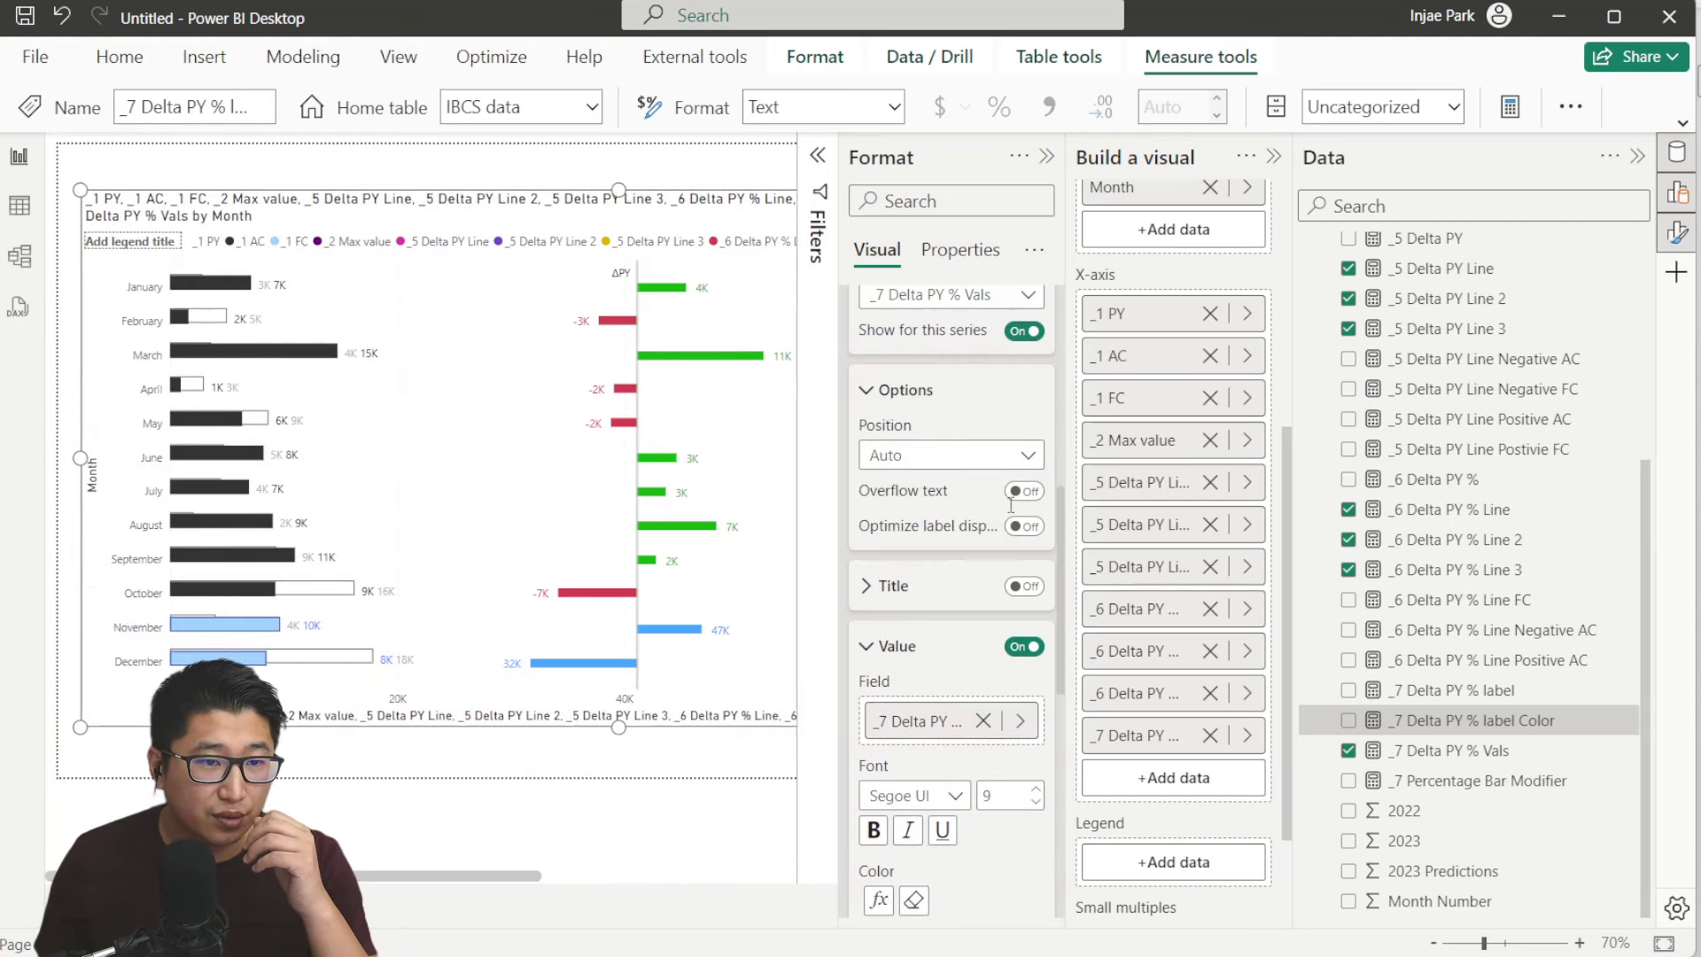
pyautogui.click(1273, 157)
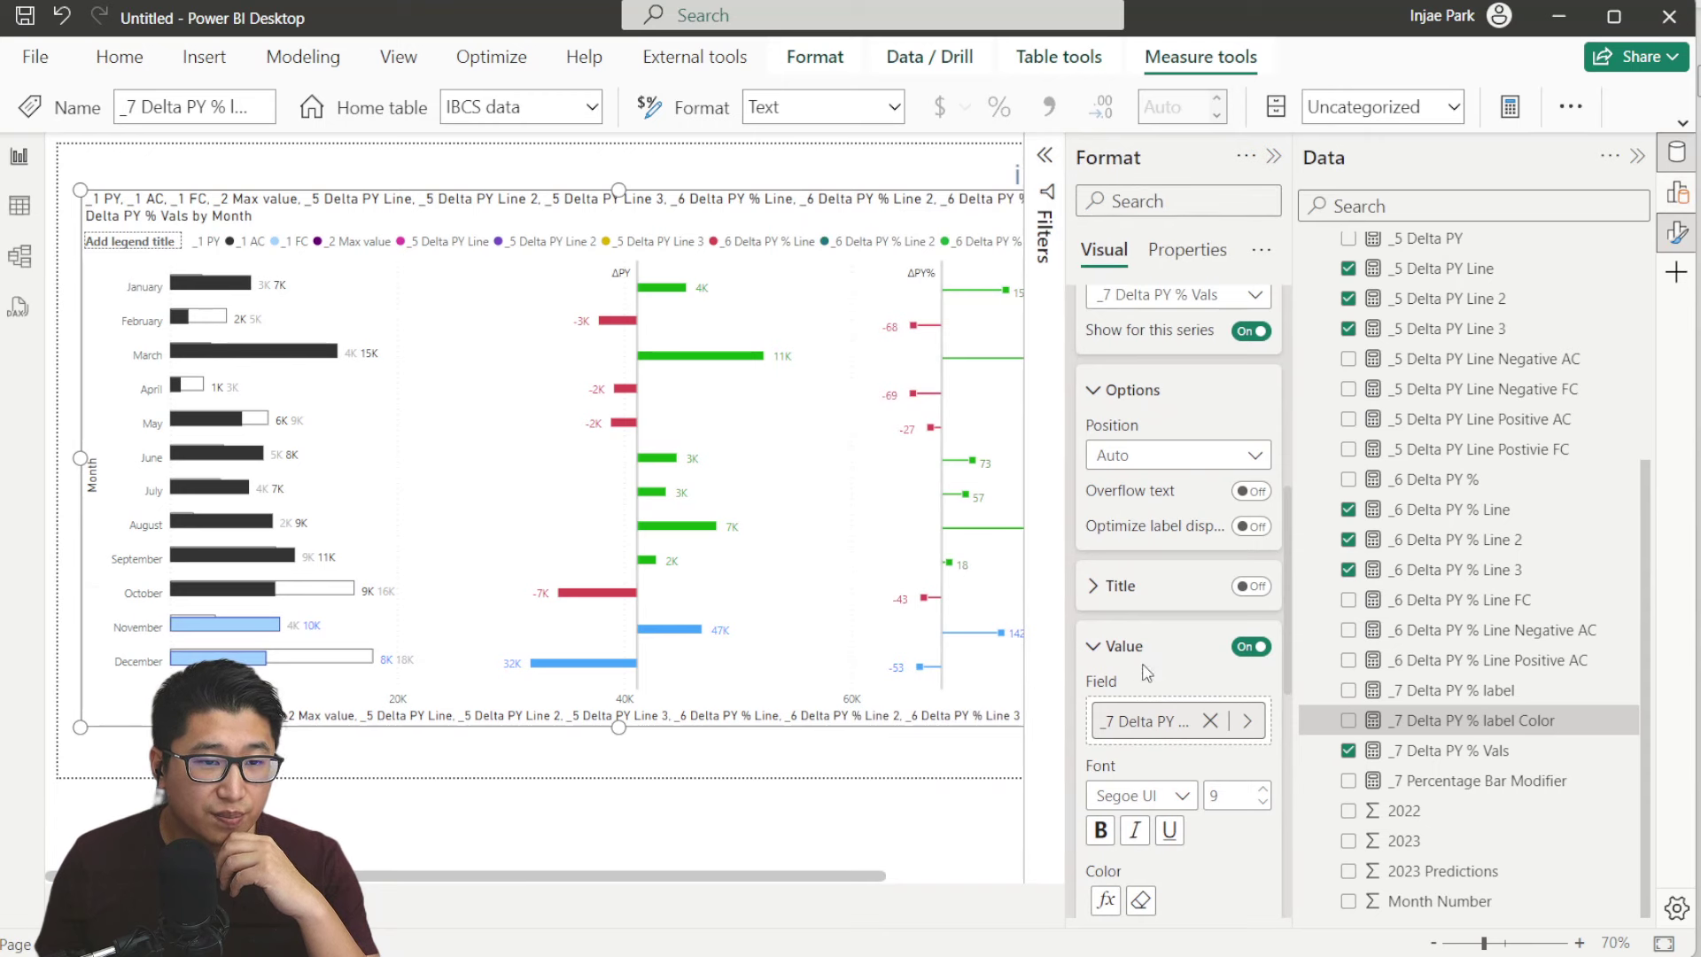
pyautogui.click(1146, 658)
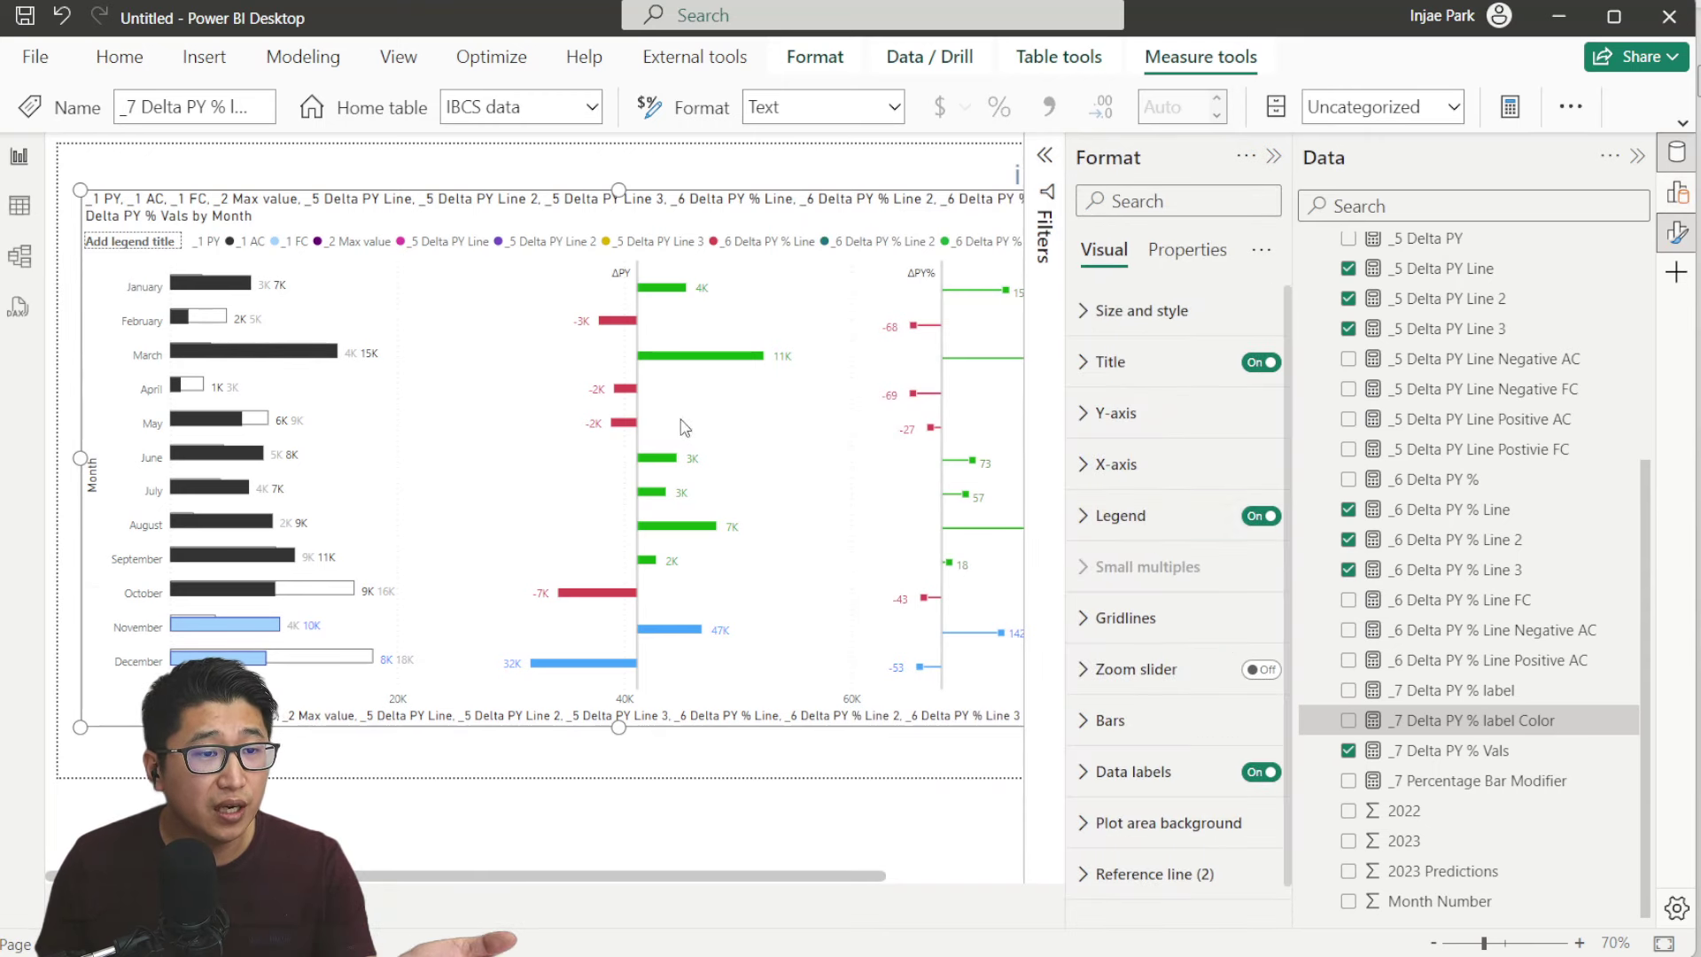
pyautogui.click(1259, 516)
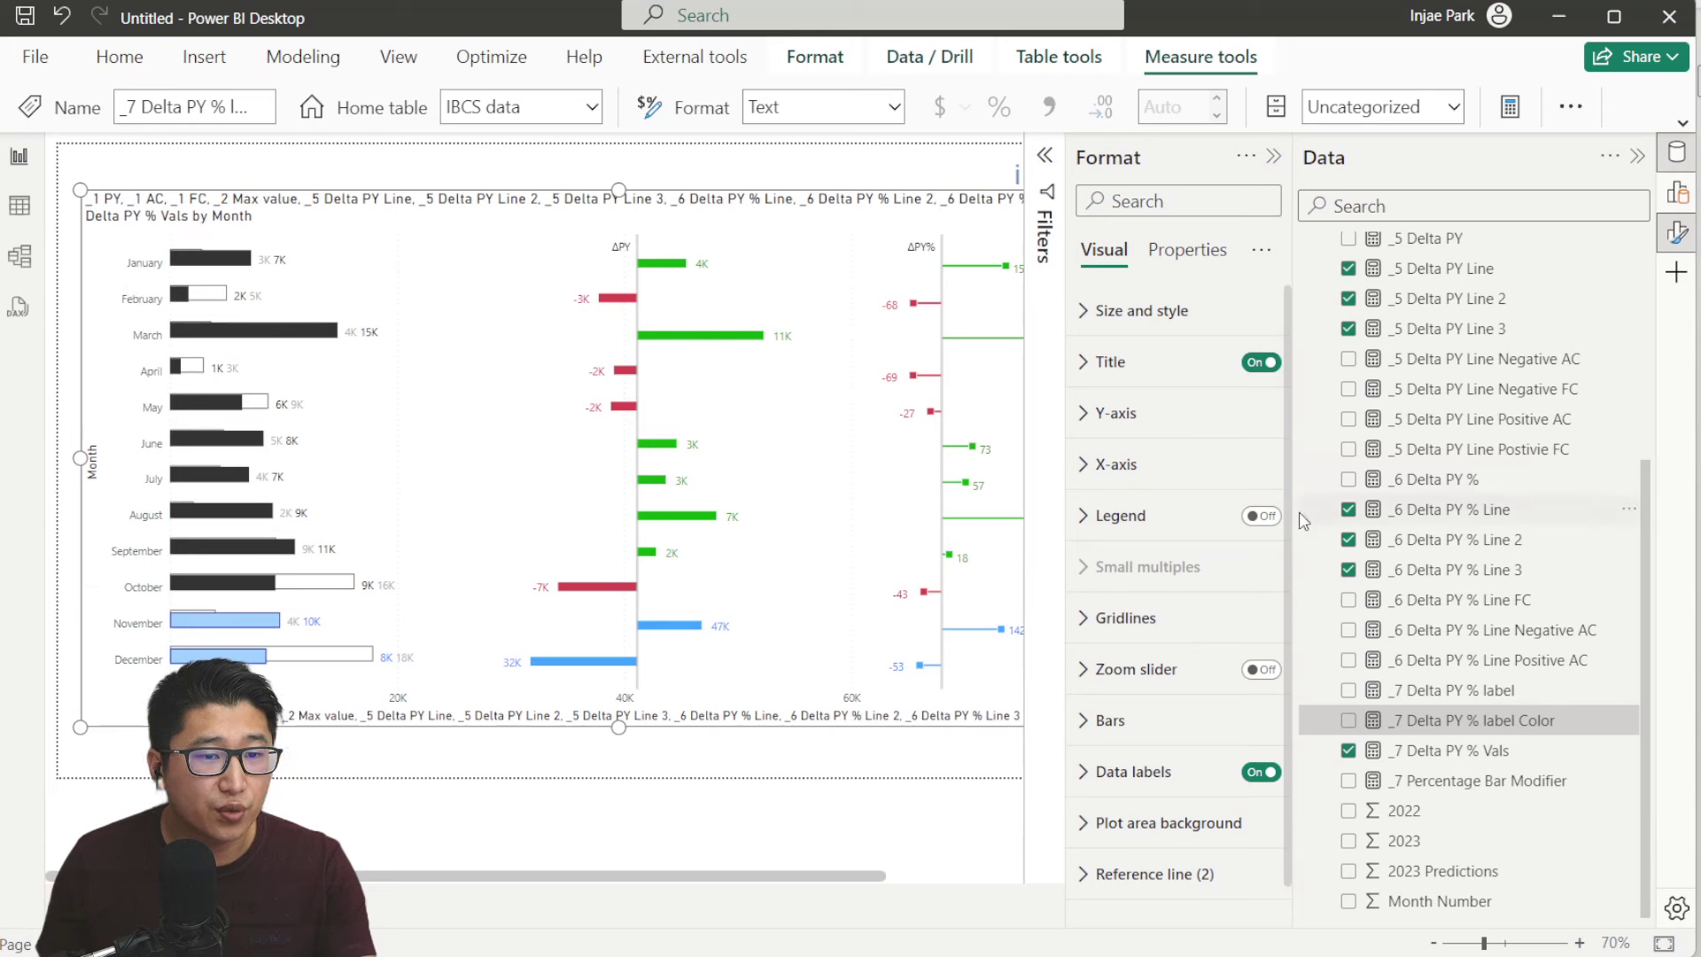
pyautogui.click(1249, 516)
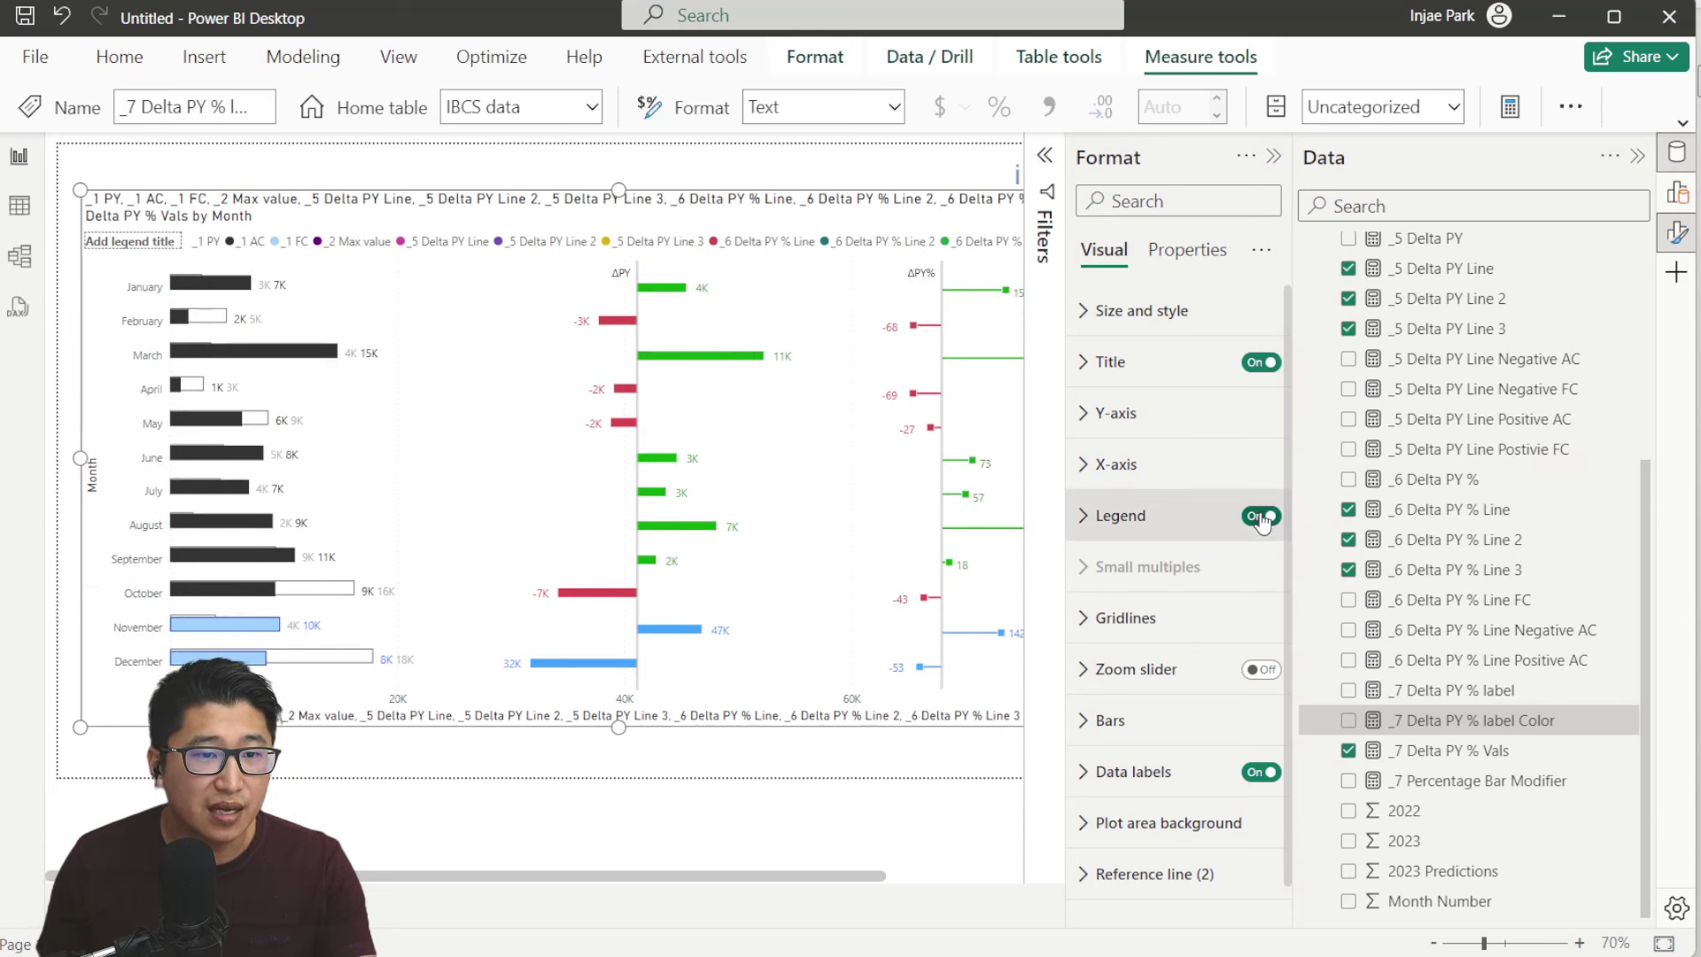
pyautogui.click(1250, 516)
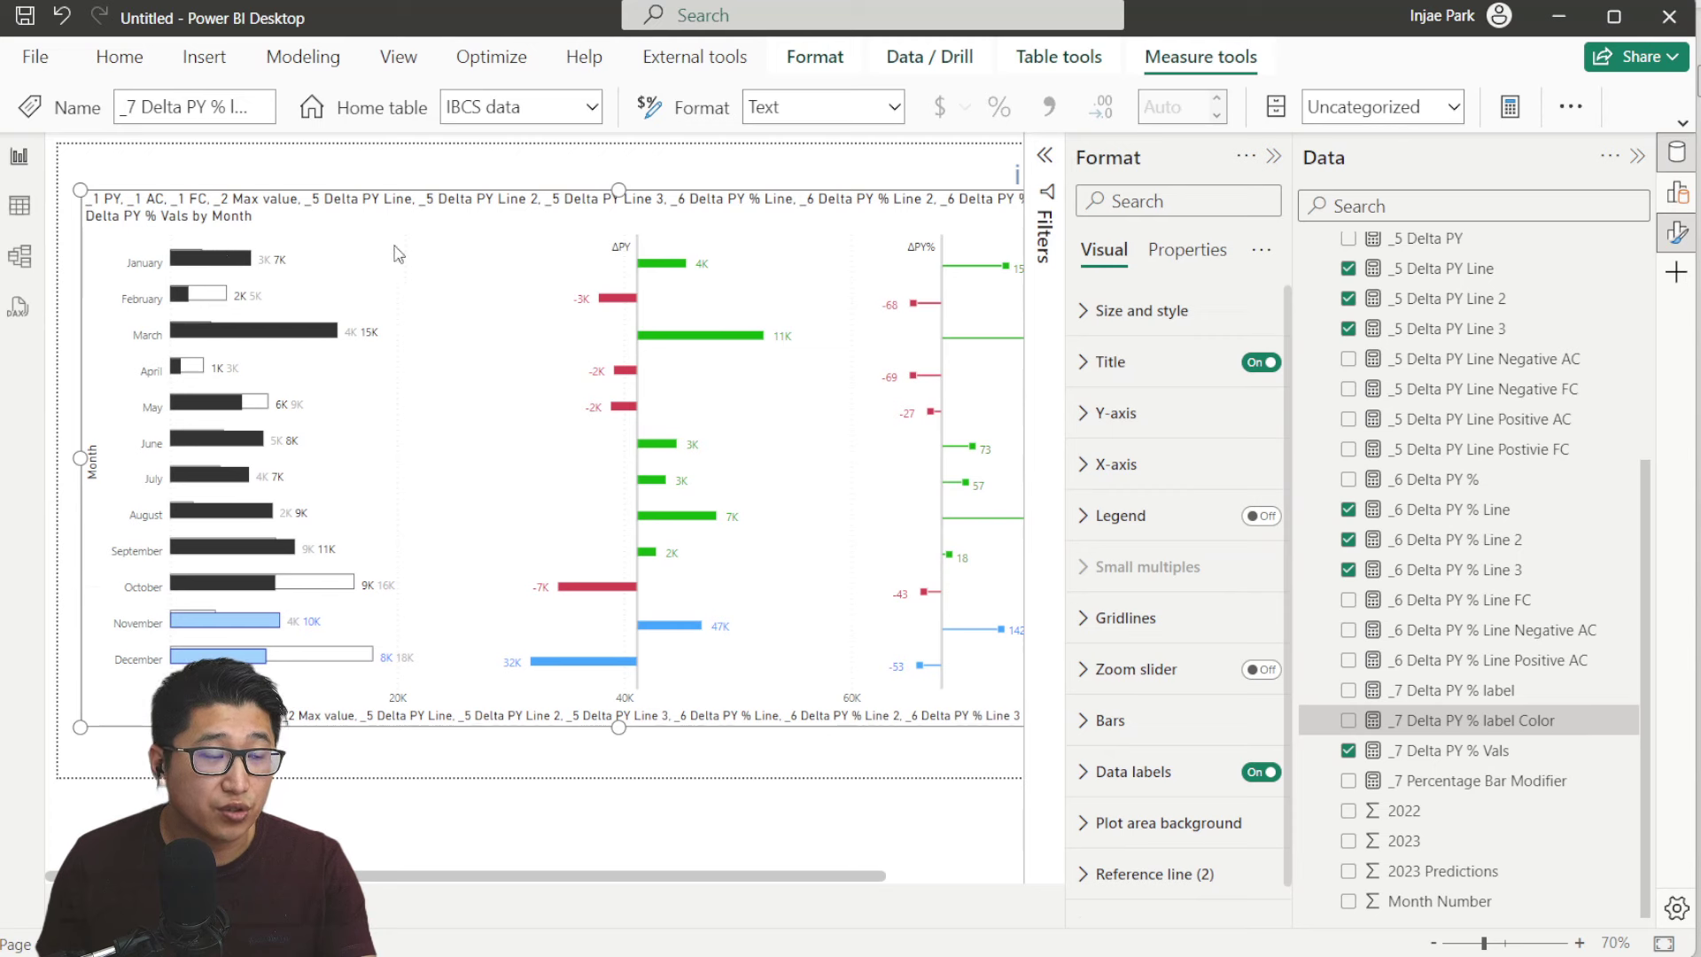
# Replace the chart's title text with "IBCS Multi-layer Bar Chart"
pyautogui.click(1106, 375)
pyautogui.click(1160, 487)
pyautogui.hotkey('ctrl', 'a')
pyautogui.press('BackSpace')
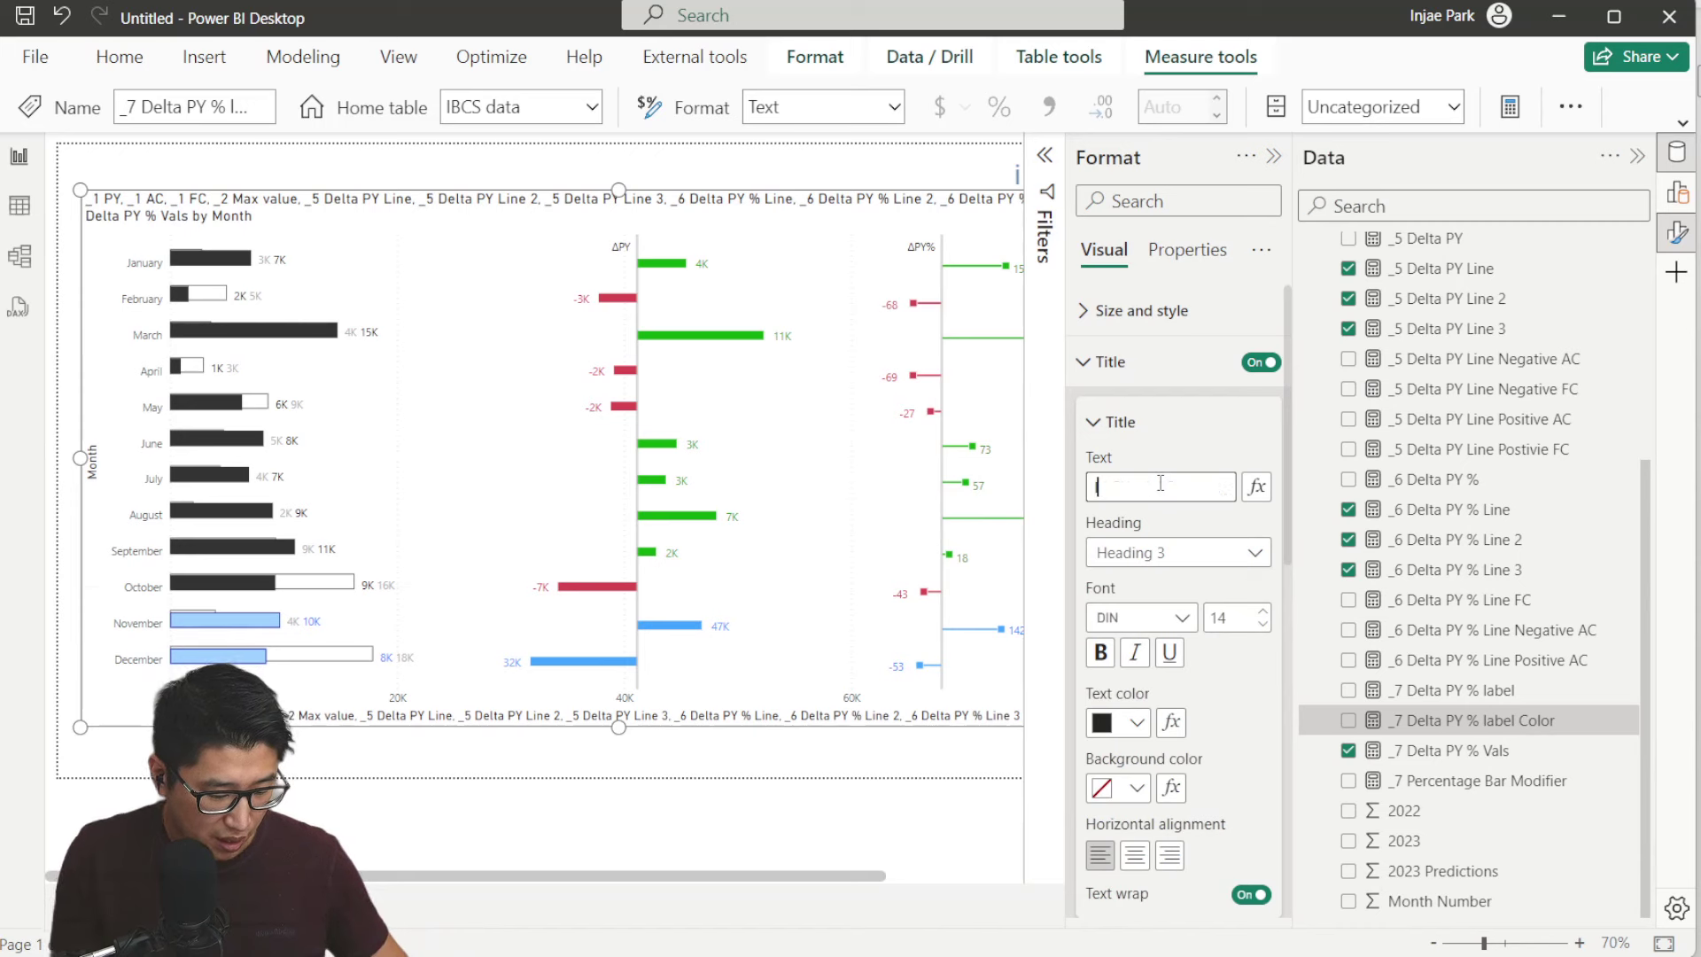
pyautogui.write('IBCS Mult')
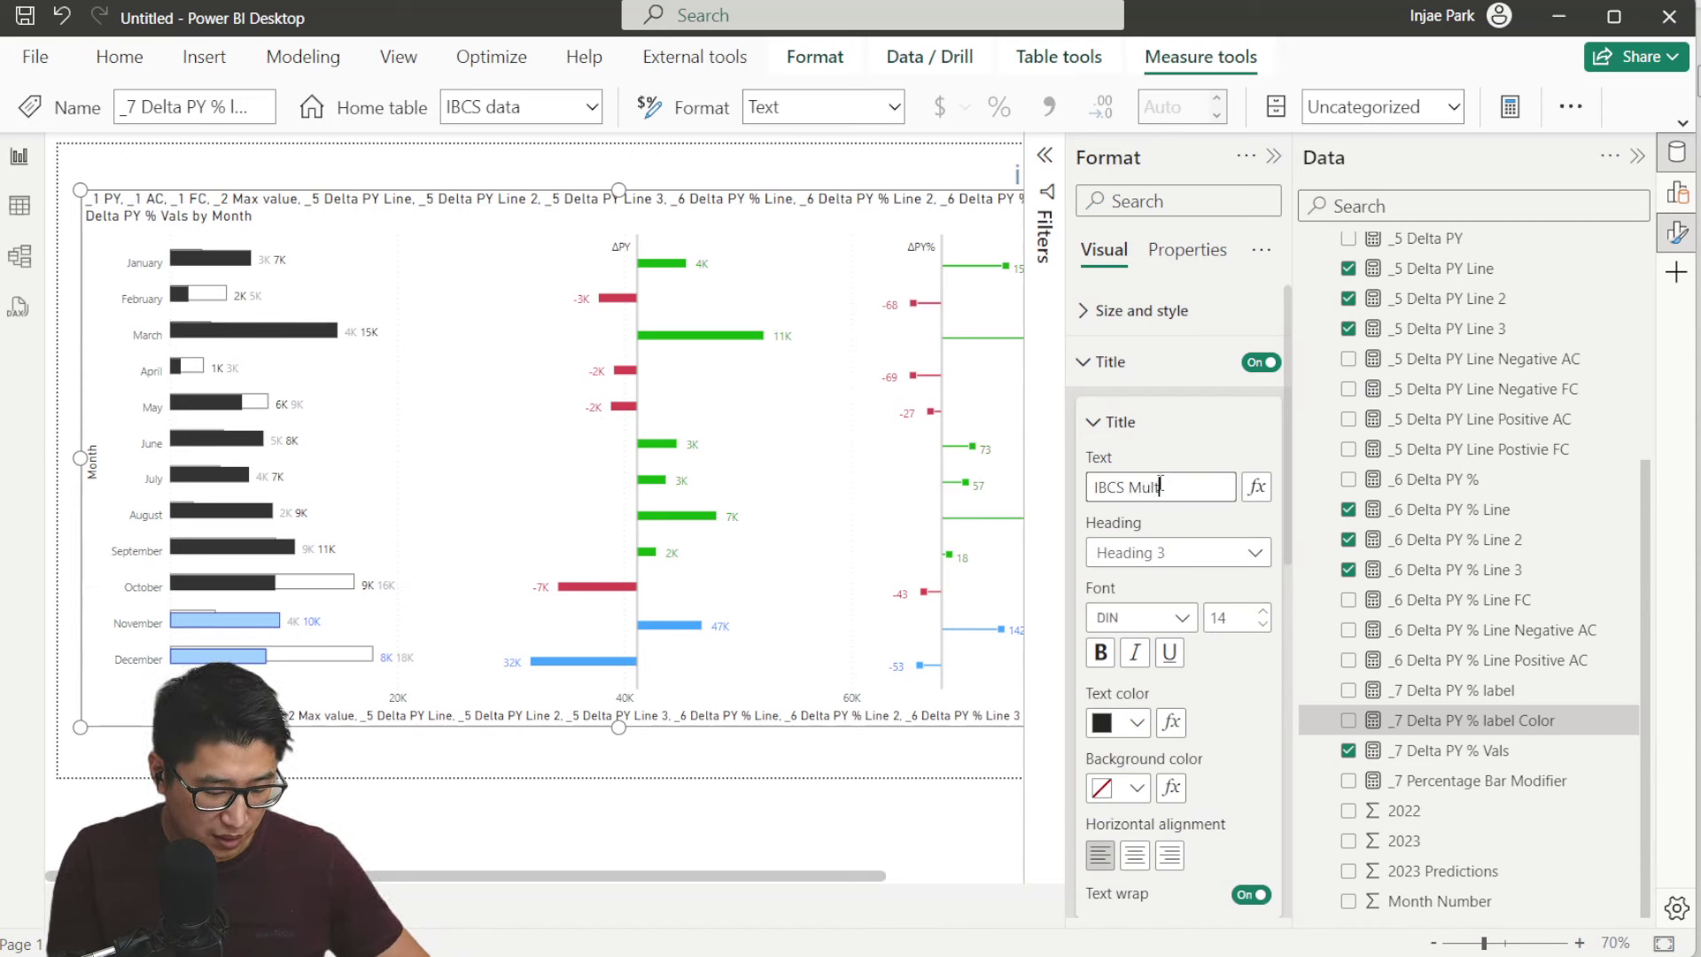
pyautogui.write('i-layer Bar Chart')
pyautogui.click(1113, 422)
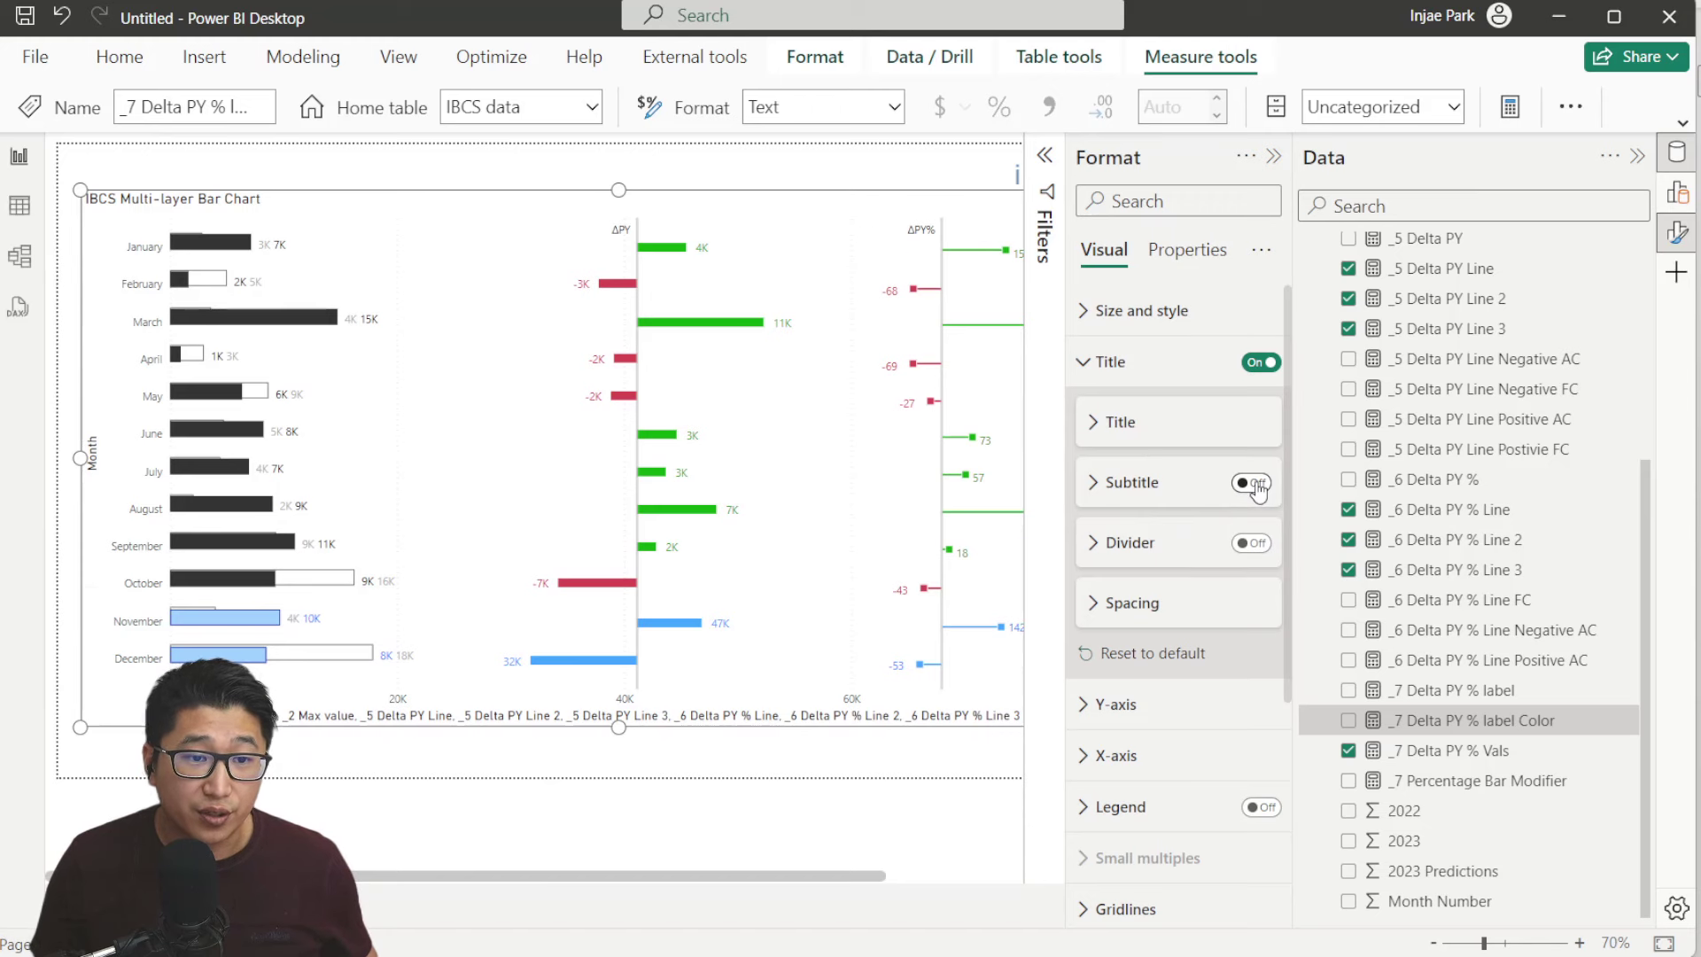
# Turn on the chart's subtitle and replace its default text with a Δ symbol
pyautogui.click(1251, 484)
pyautogui.click(1132, 482)
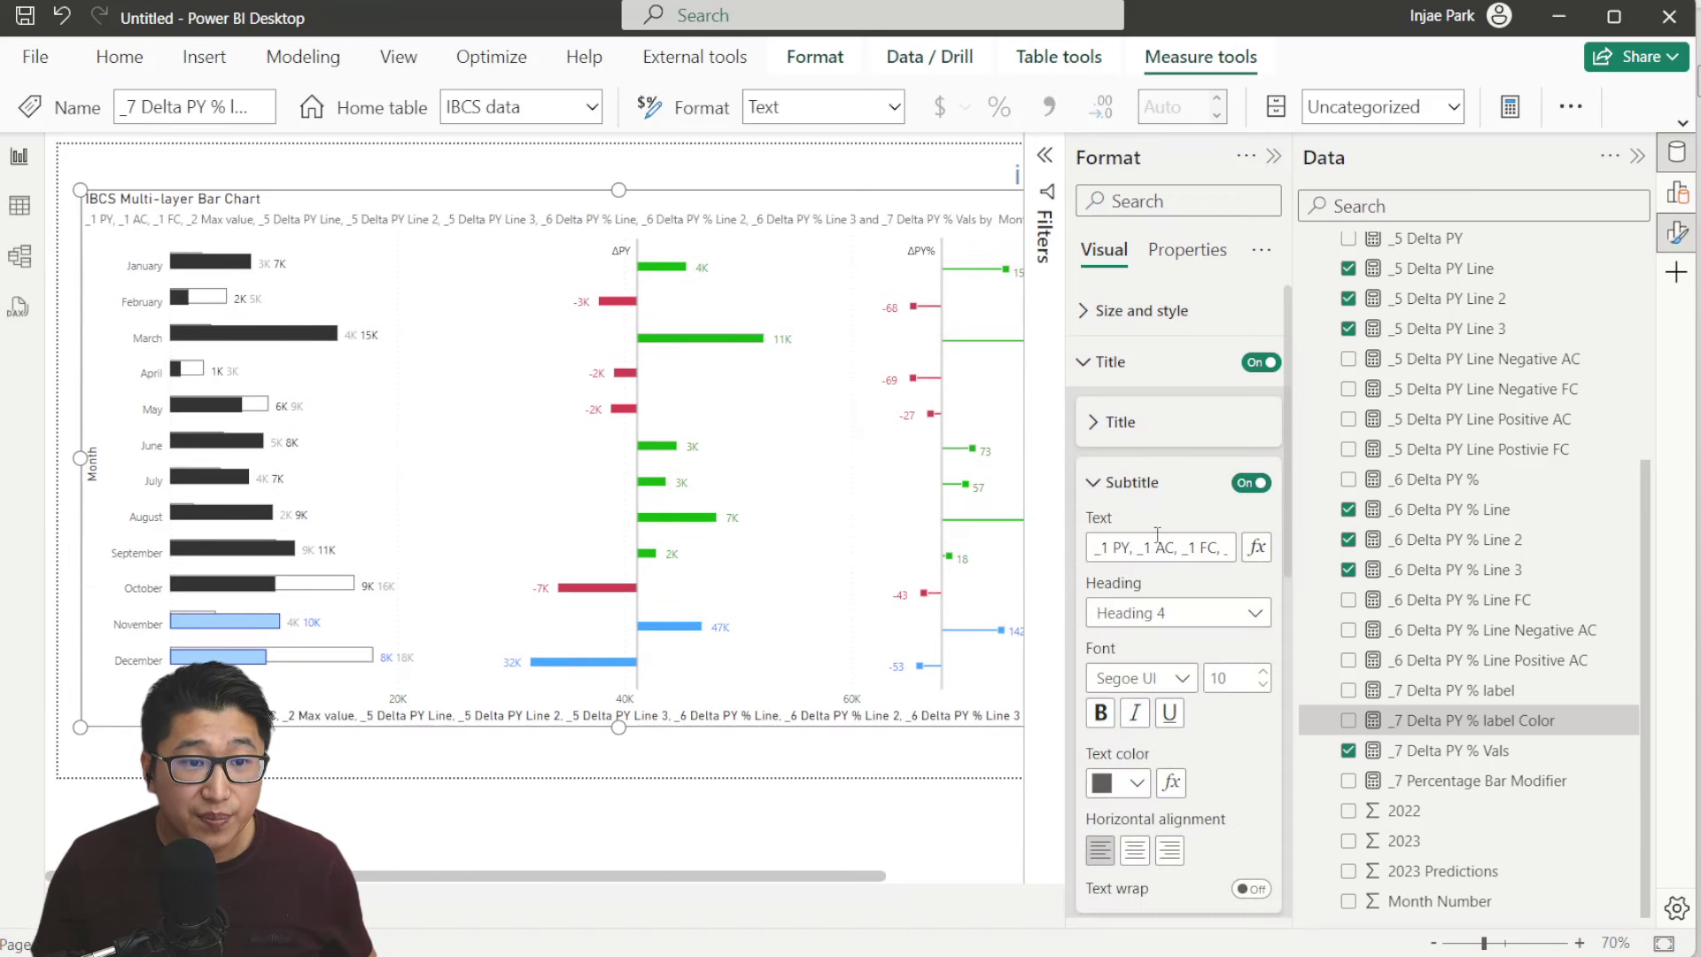
pyautogui.tripleClick(1163, 547)
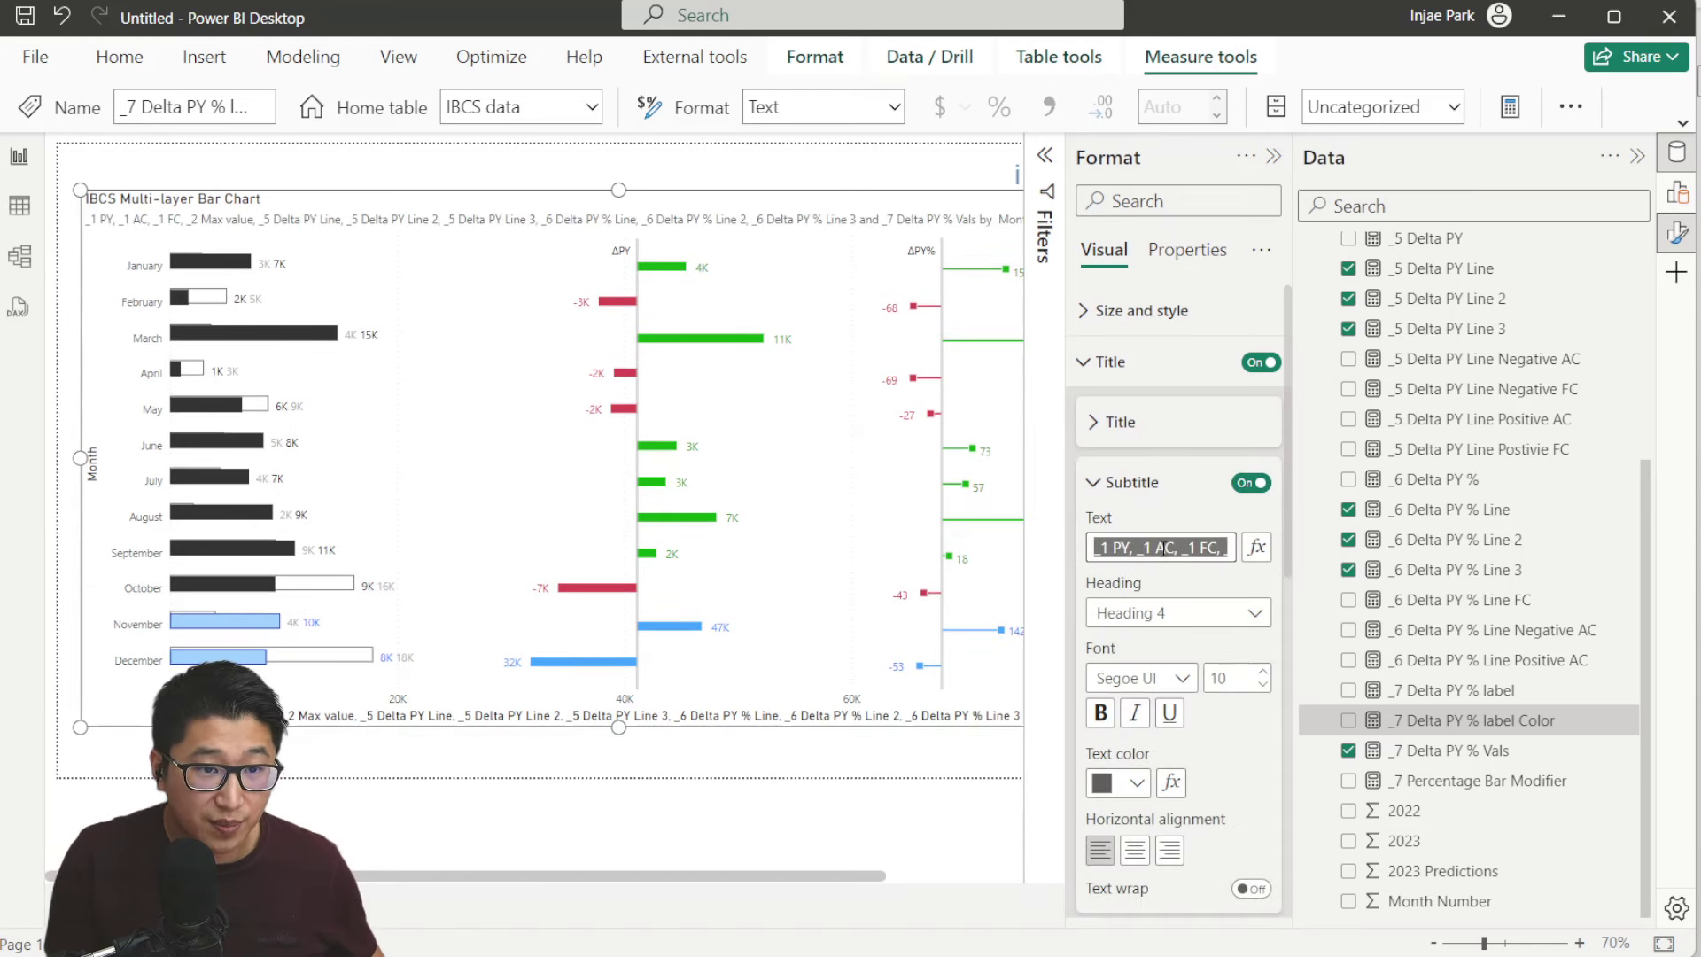
pyautogui.press('BackSpace')
pyautogui.press('super+period')
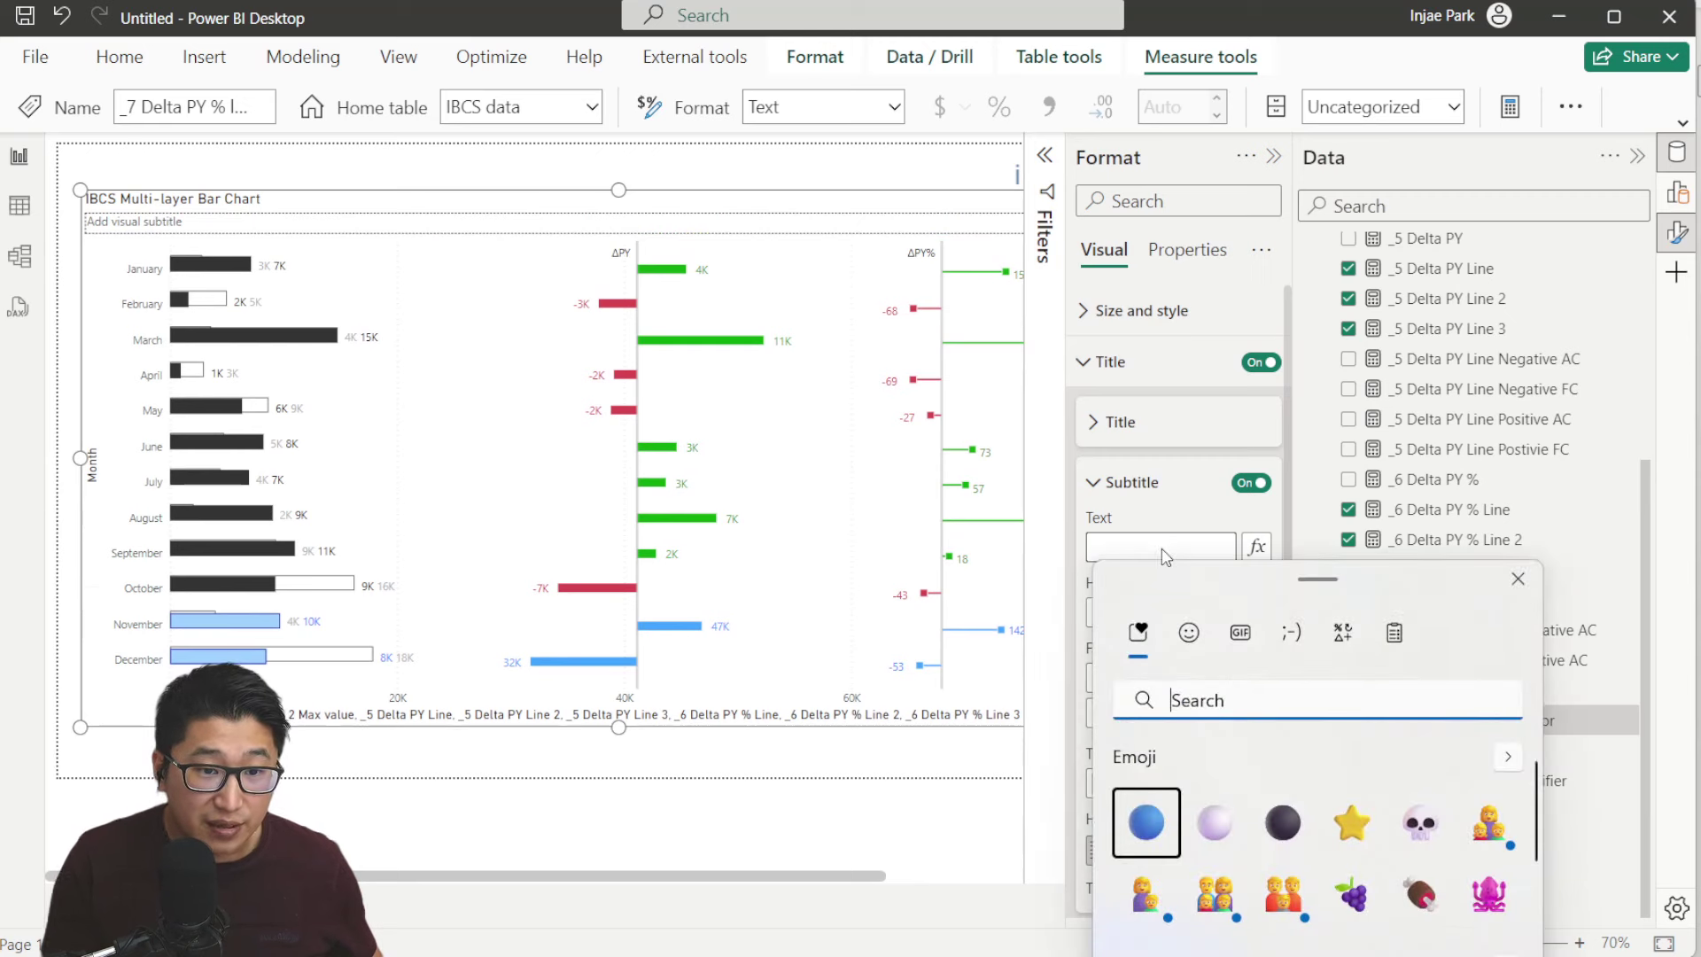
pyautogui.press('Right')
pyautogui.press('Right')
pyautogui.press('Return')
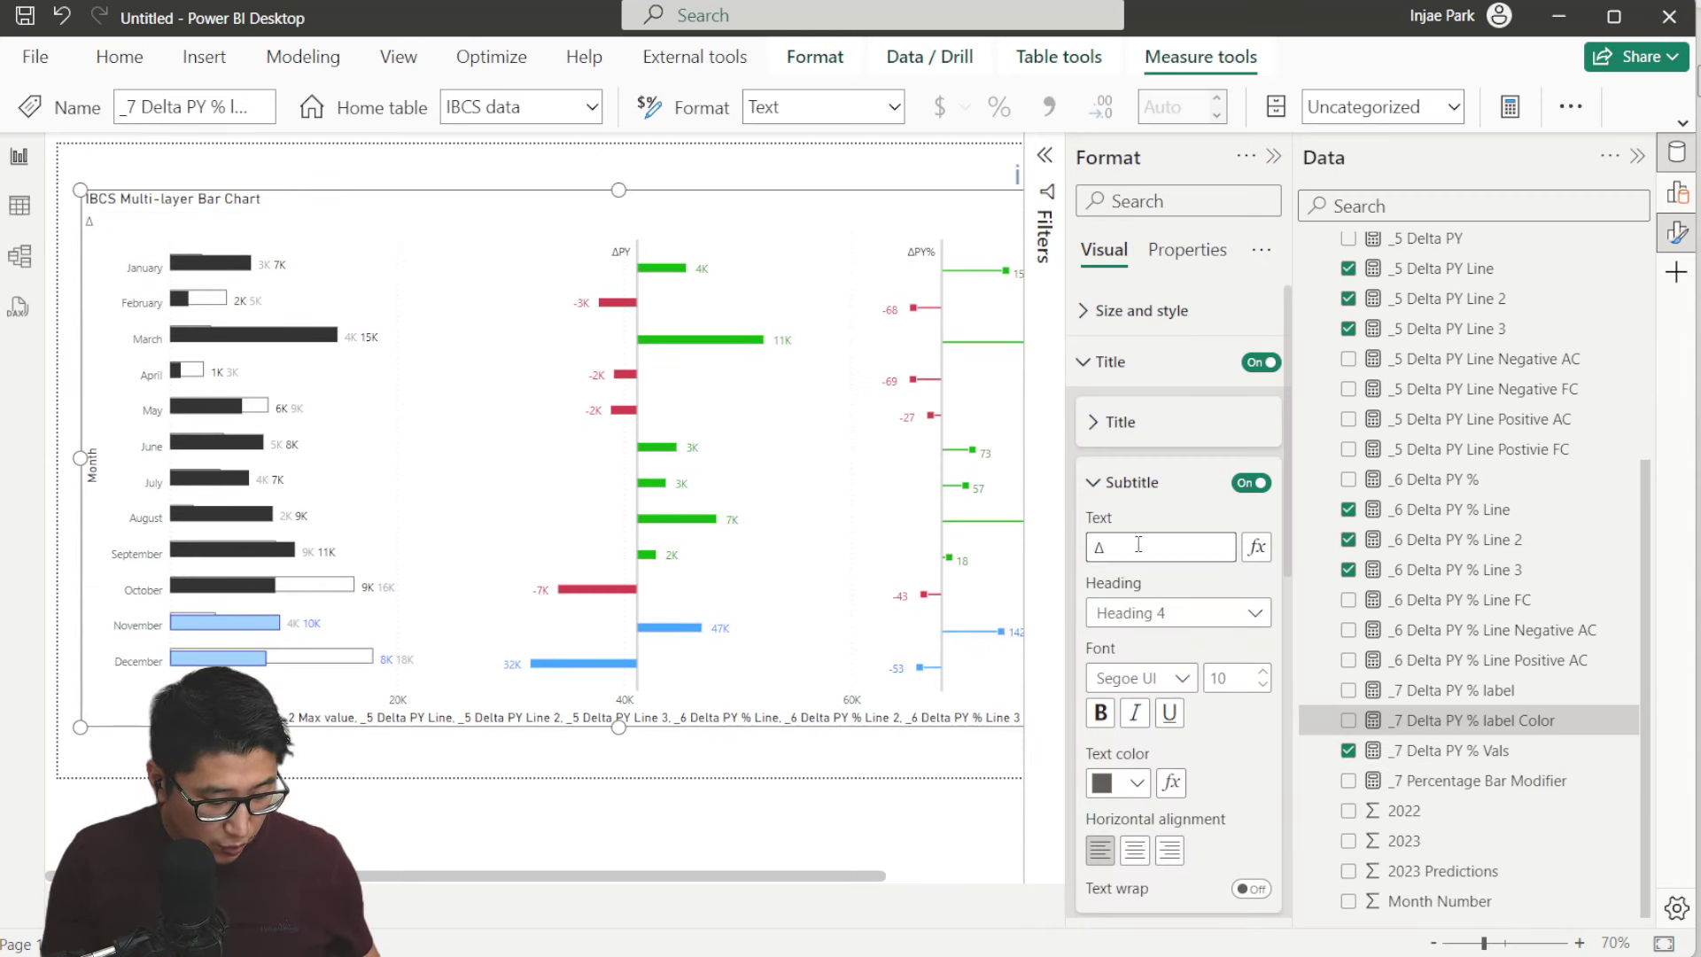
# Insert blue, white and black circle emojis in front of the Δ in the subtitle text
pyautogui.press('super+period')
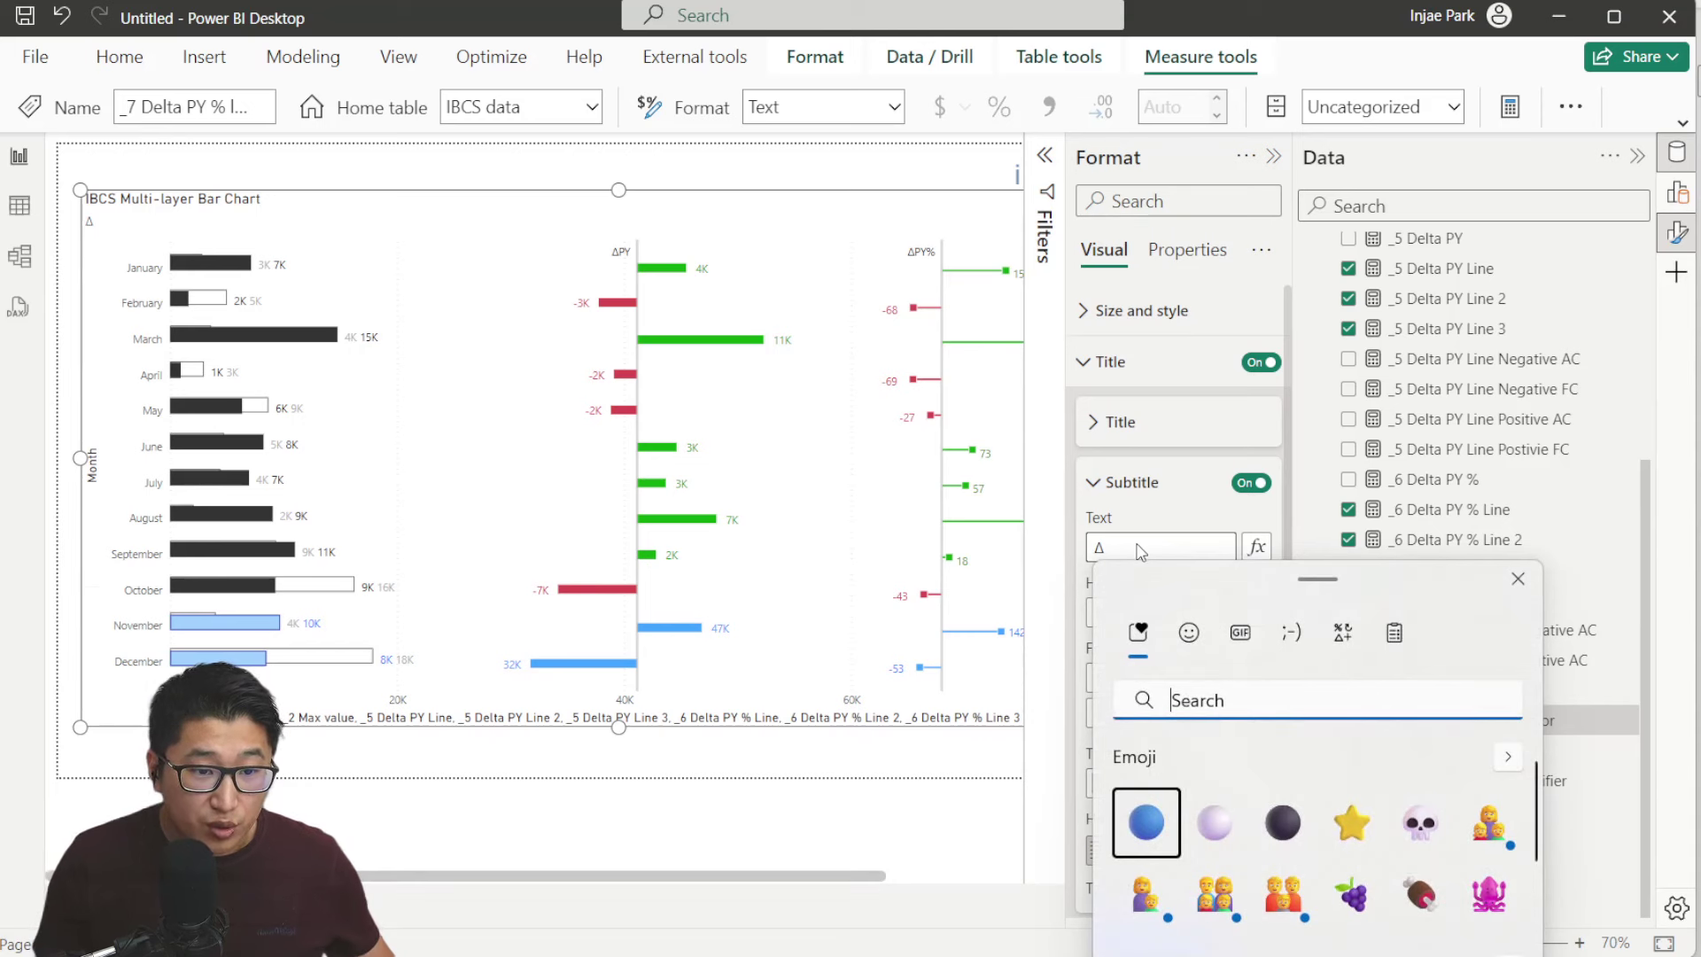
pyautogui.click(1188, 633)
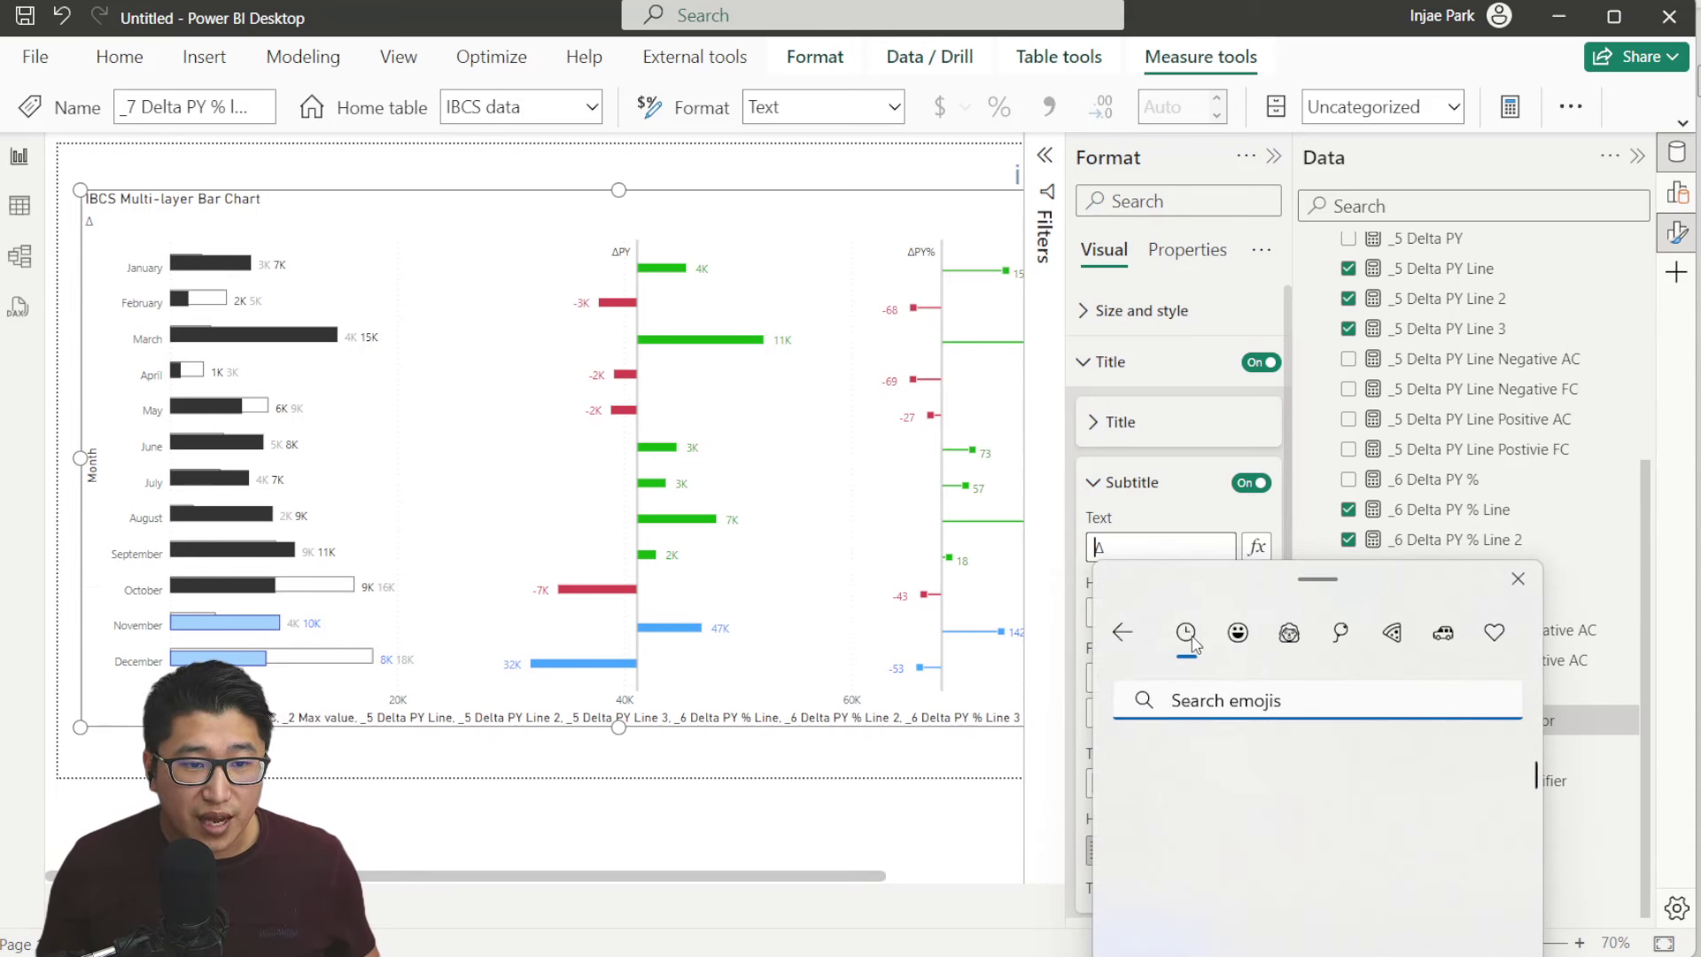
pyautogui.click(1496, 633)
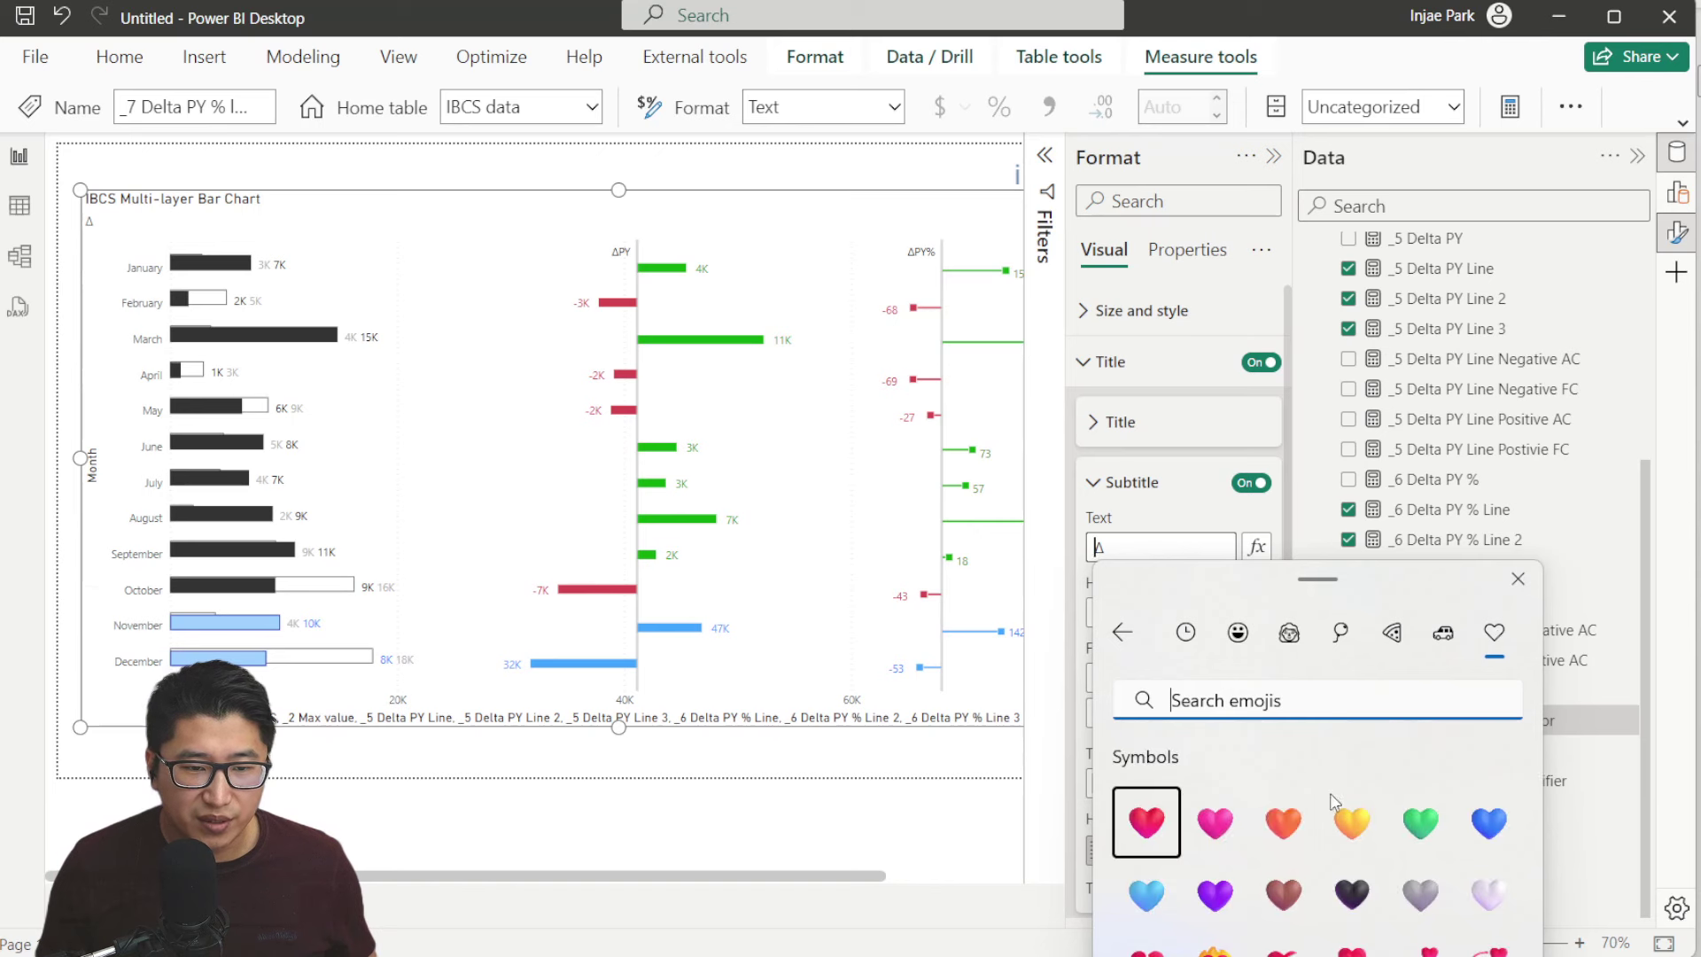
pyautogui.scroll(-1, 1293, 808)
pyautogui.scroll(-10, 1301, 806)
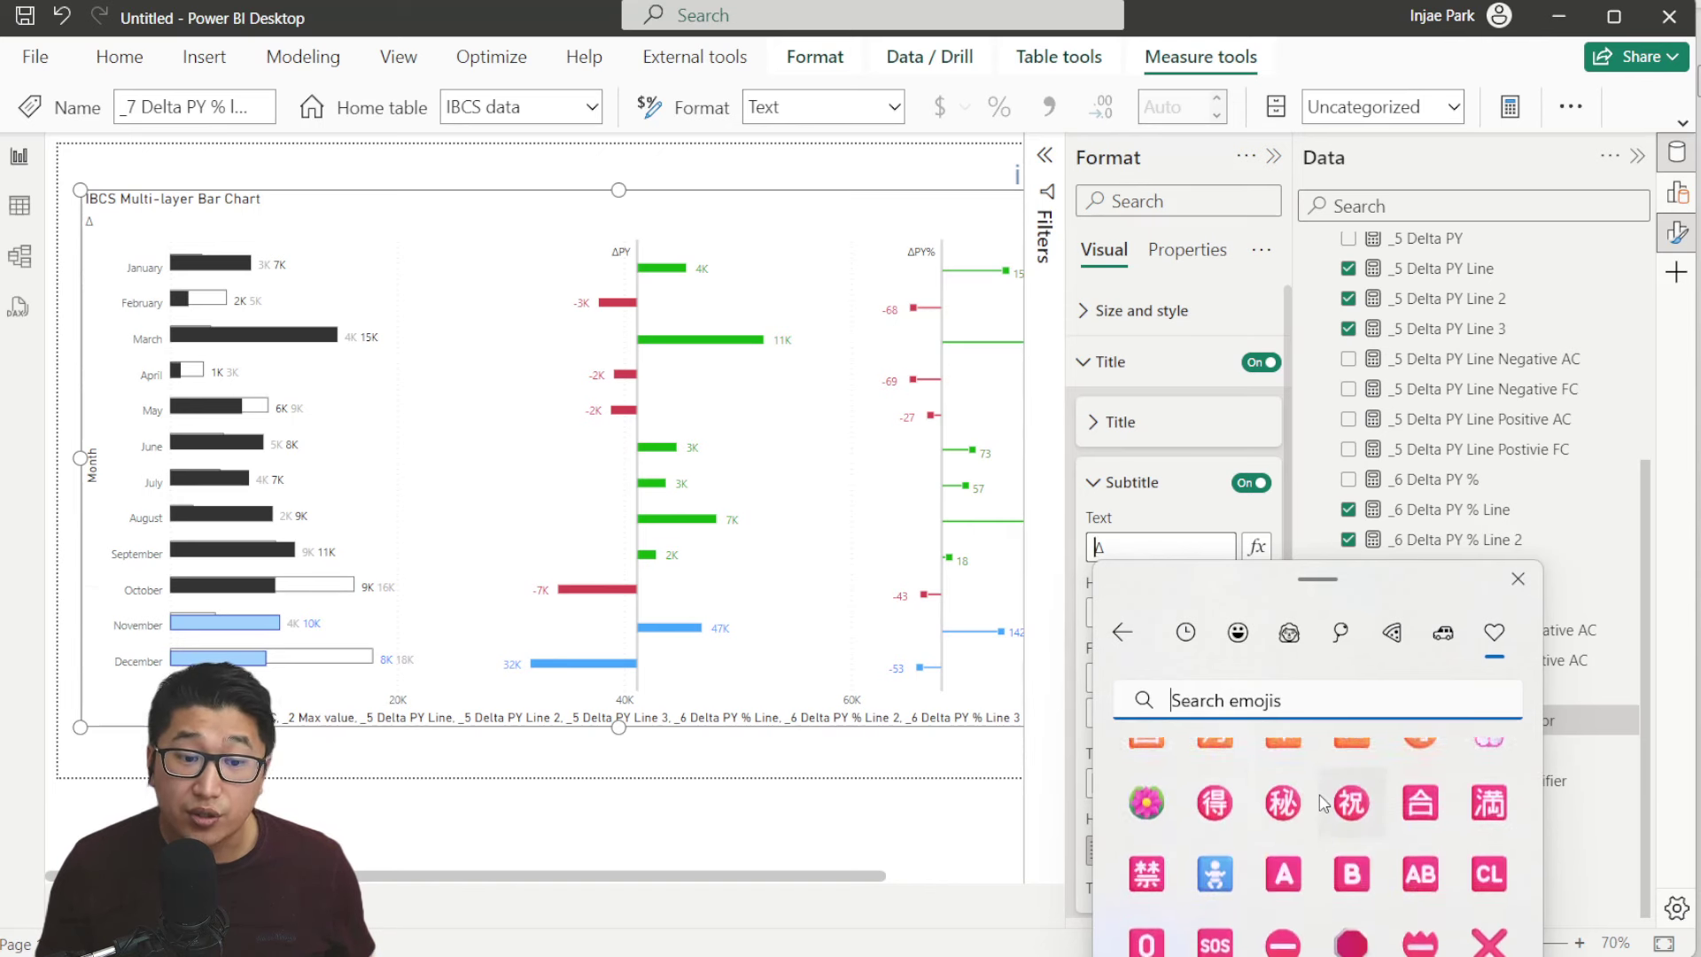
pyautogui.scroll(-6, 1324, 804)
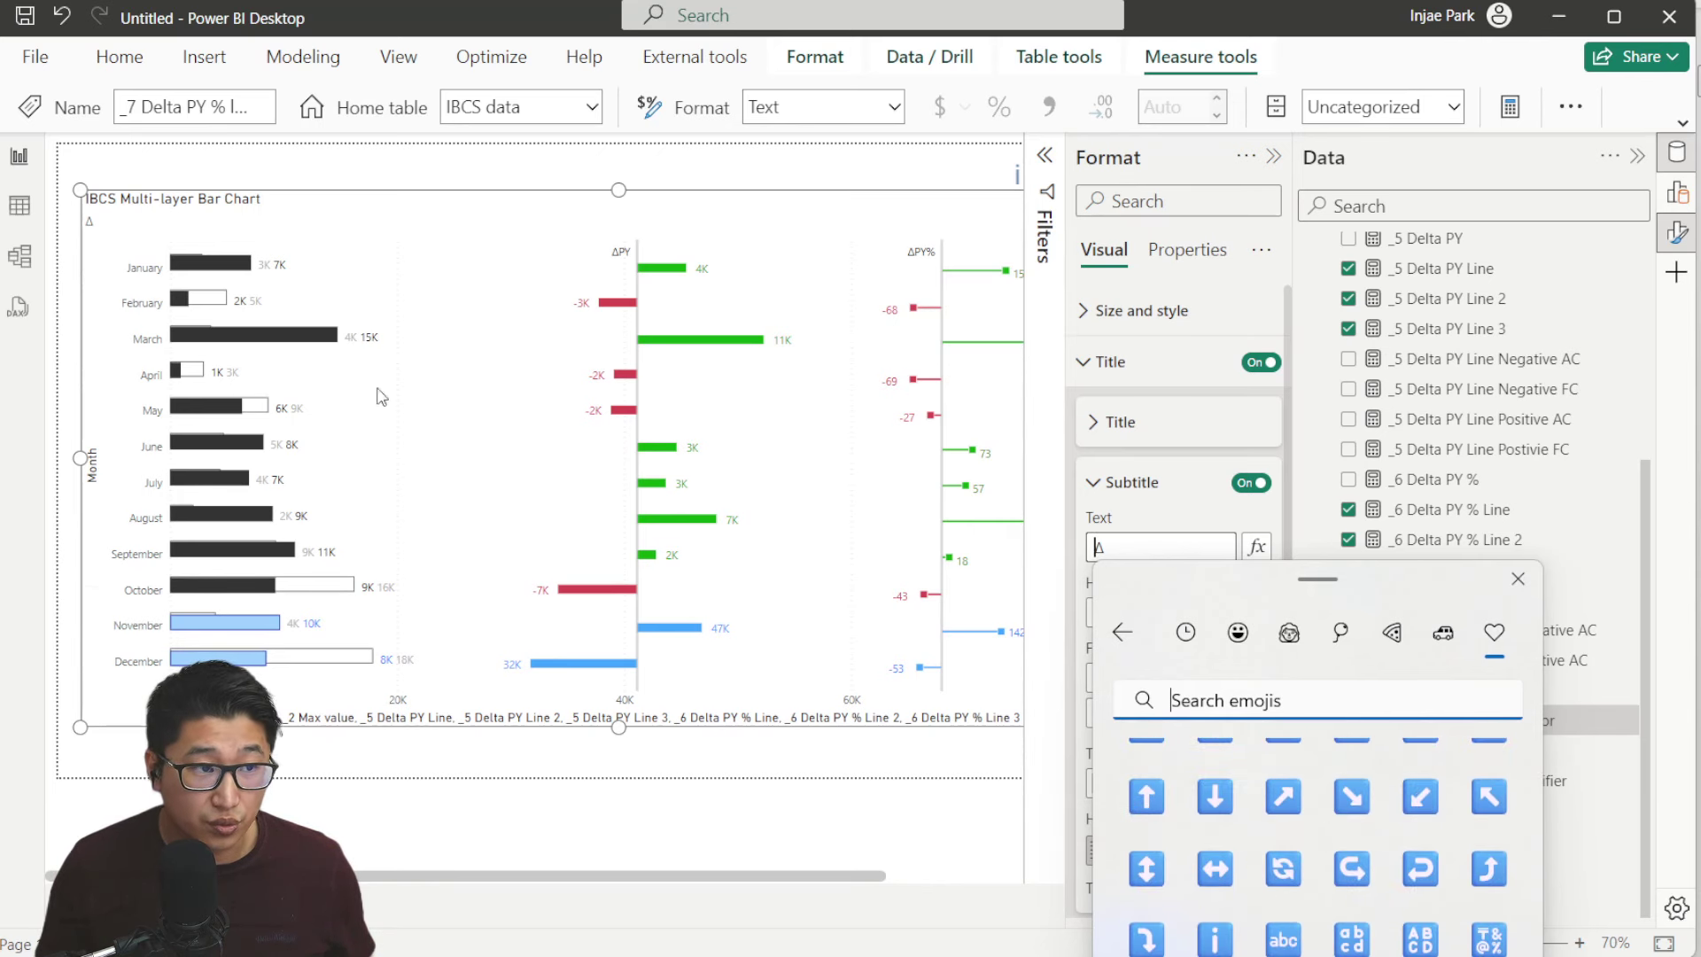
pyautogui.scroll(-4, 1262, 865)
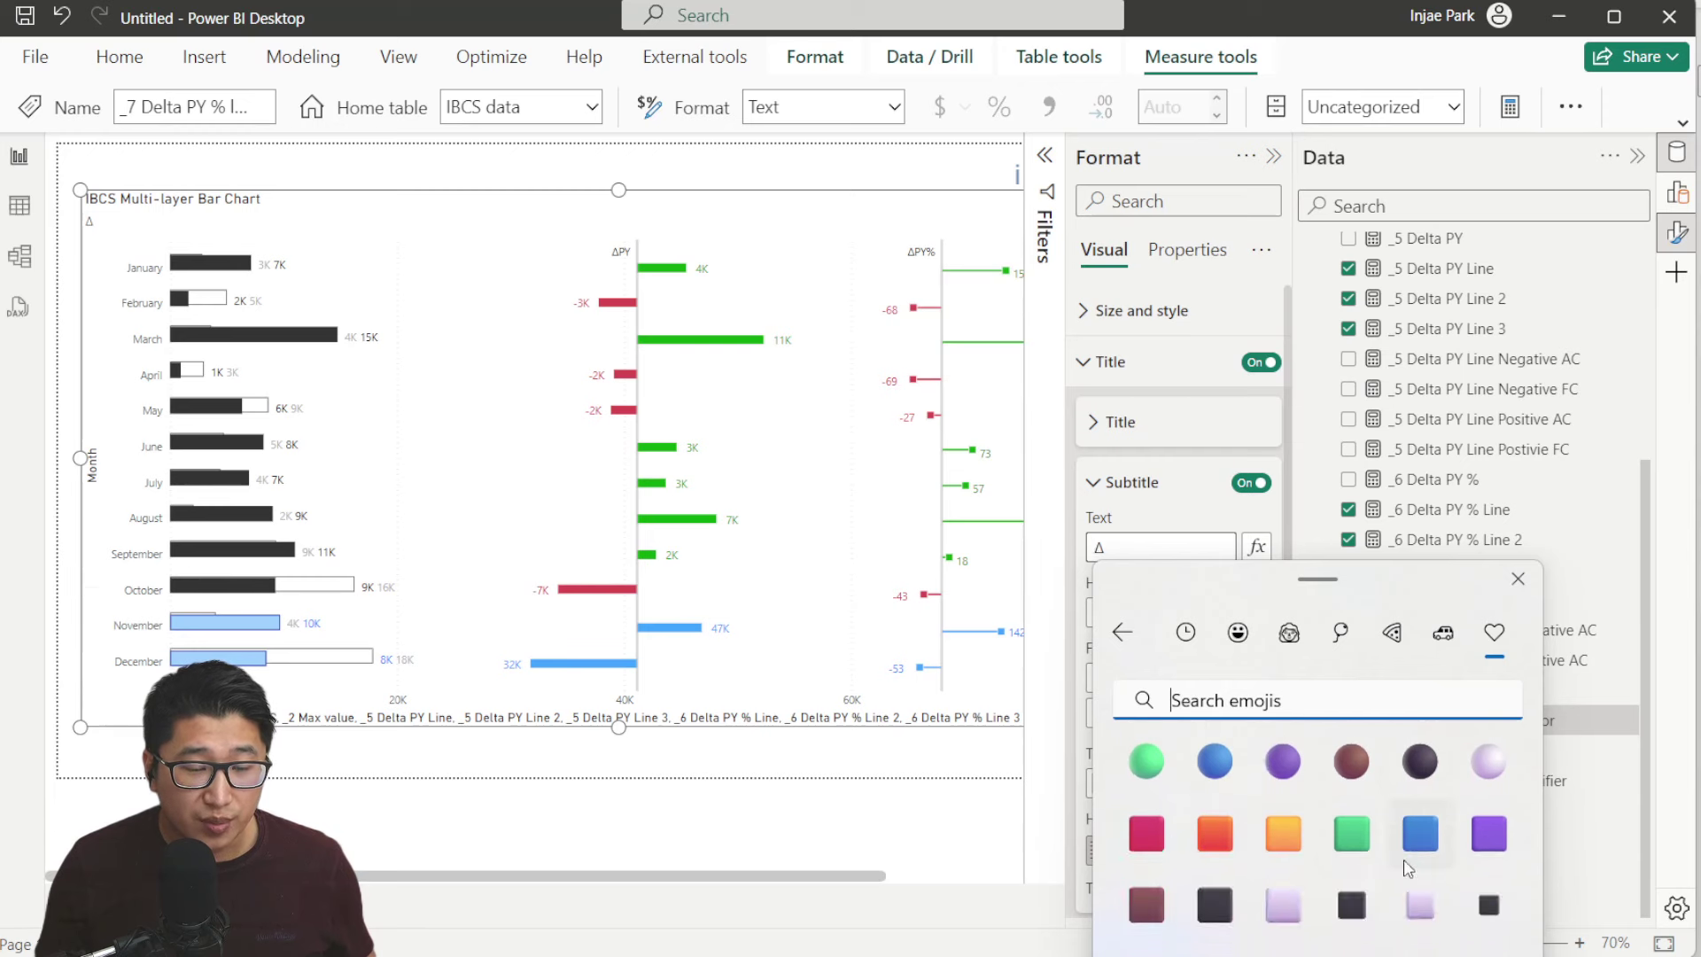
pyautogui.scroll(2, 1401, 844)
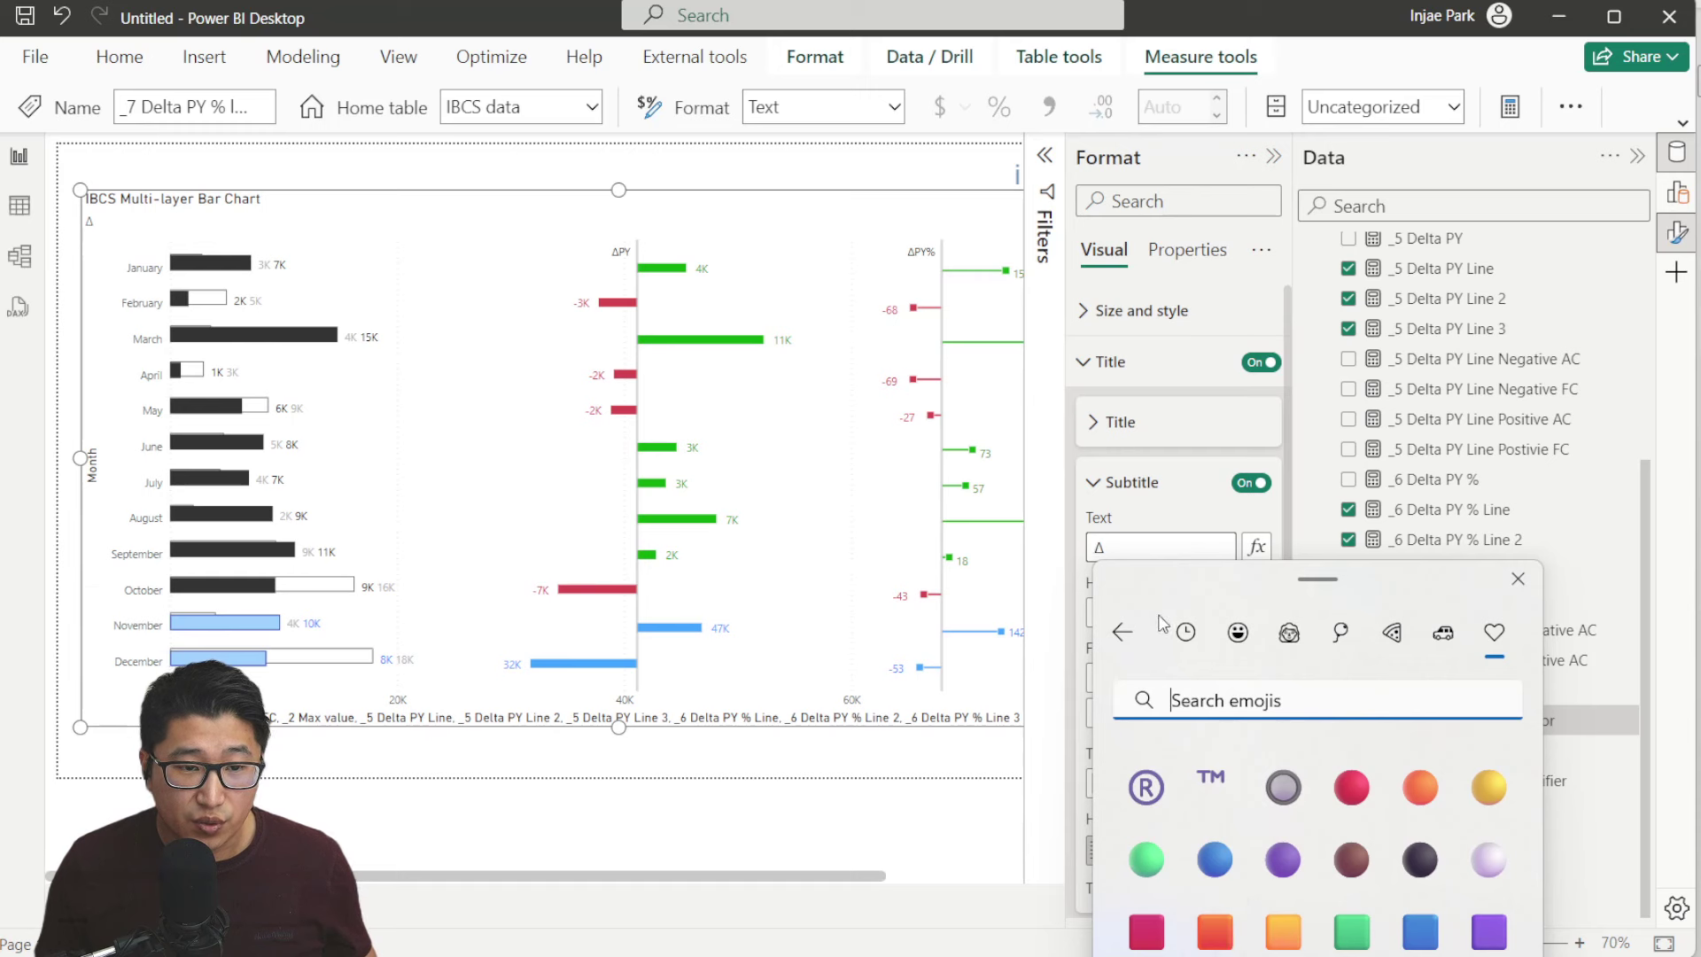
pyautogui.click(1186, 632)
pyautogui.click(1157, 807)
pyautogui.click(1214, 821)
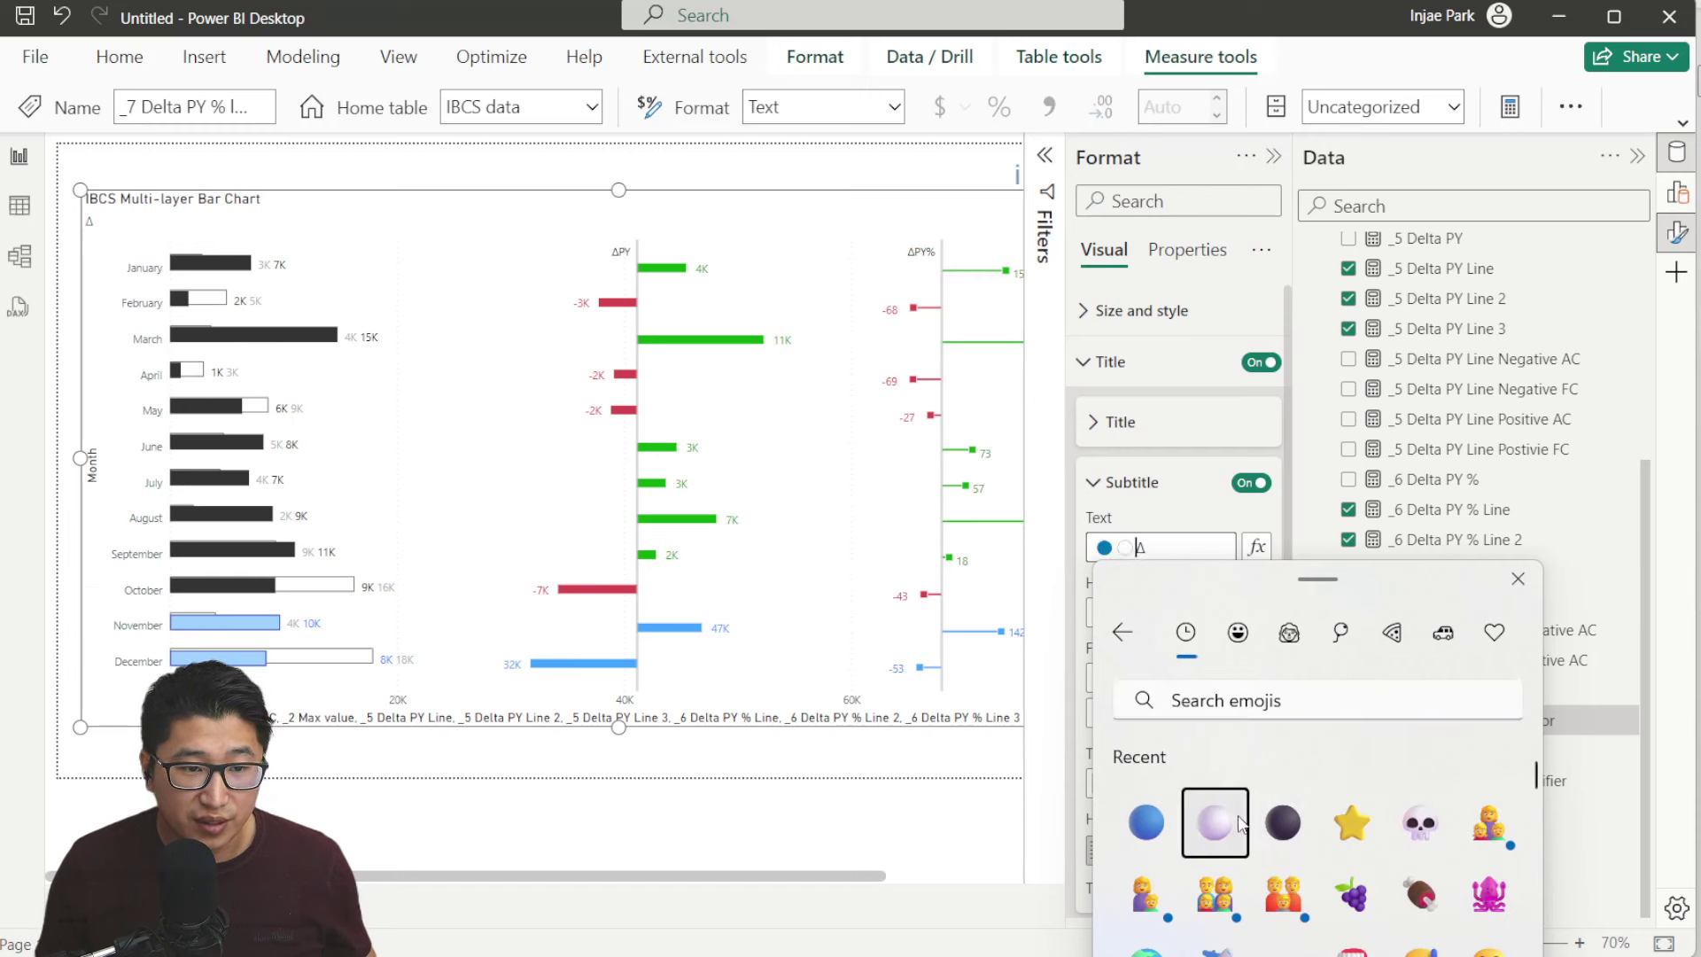
pyautogui.click(1282, 821)
pyautogui.press('Escape')
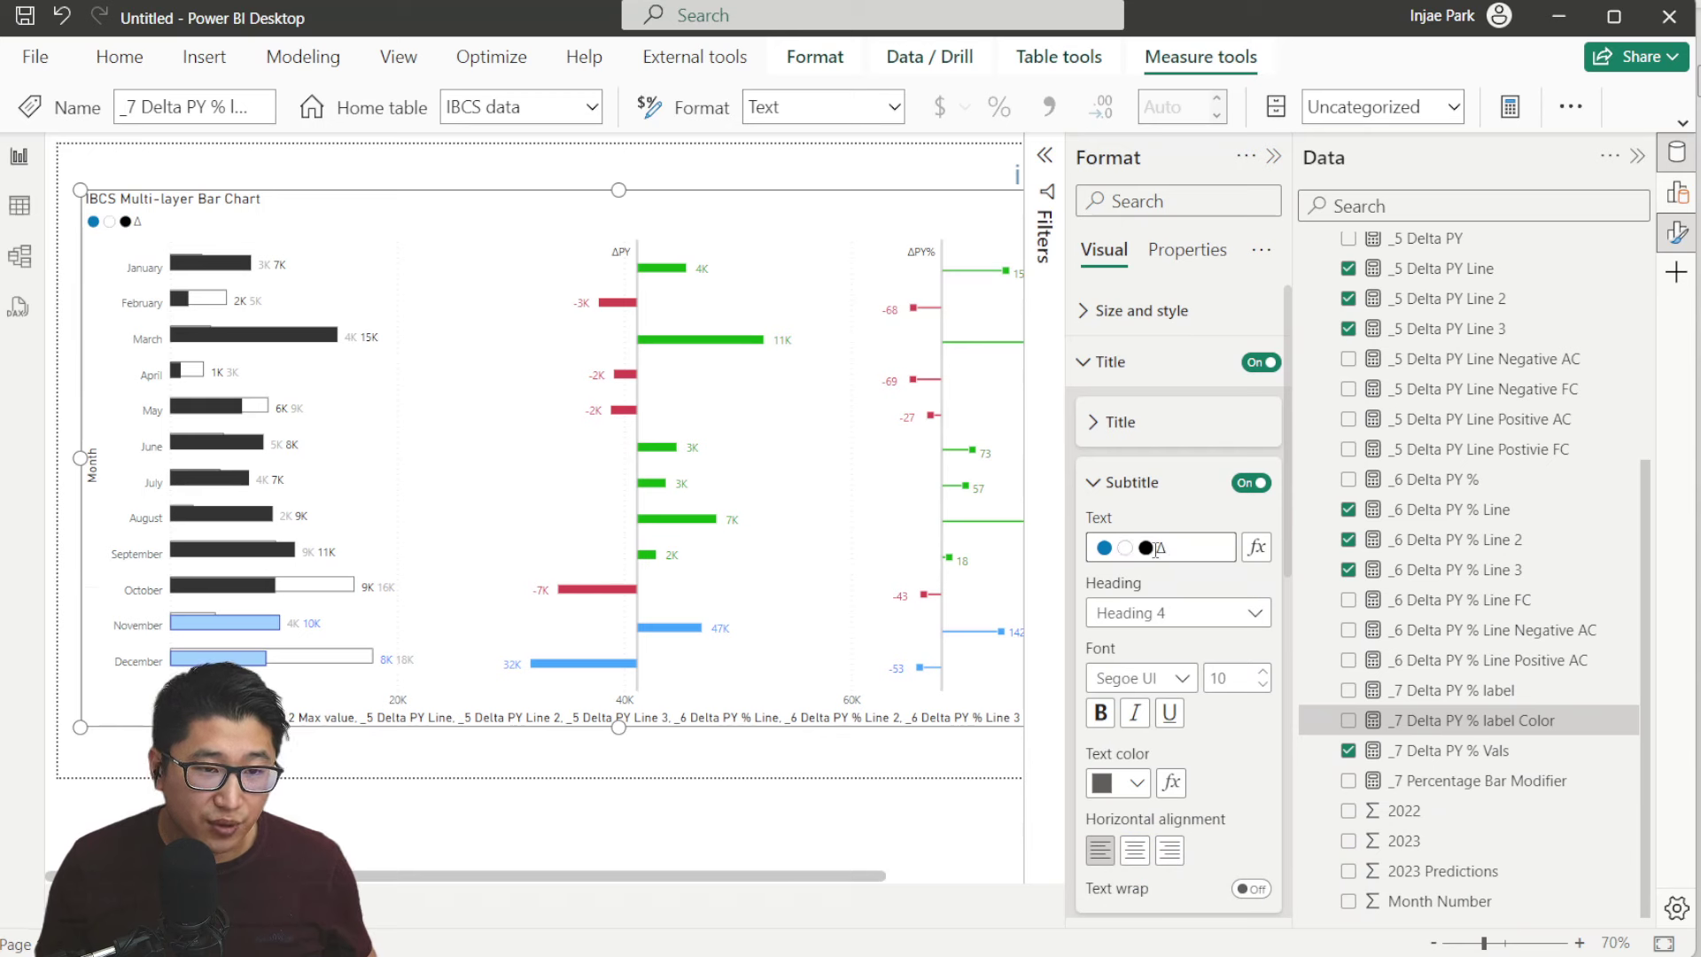
# Label the blue circle Forecast, the white one Past Year and the black one Actuals, and end the subtitle with ΔPY and ΔPY%
pyautogui.write('Forecast')
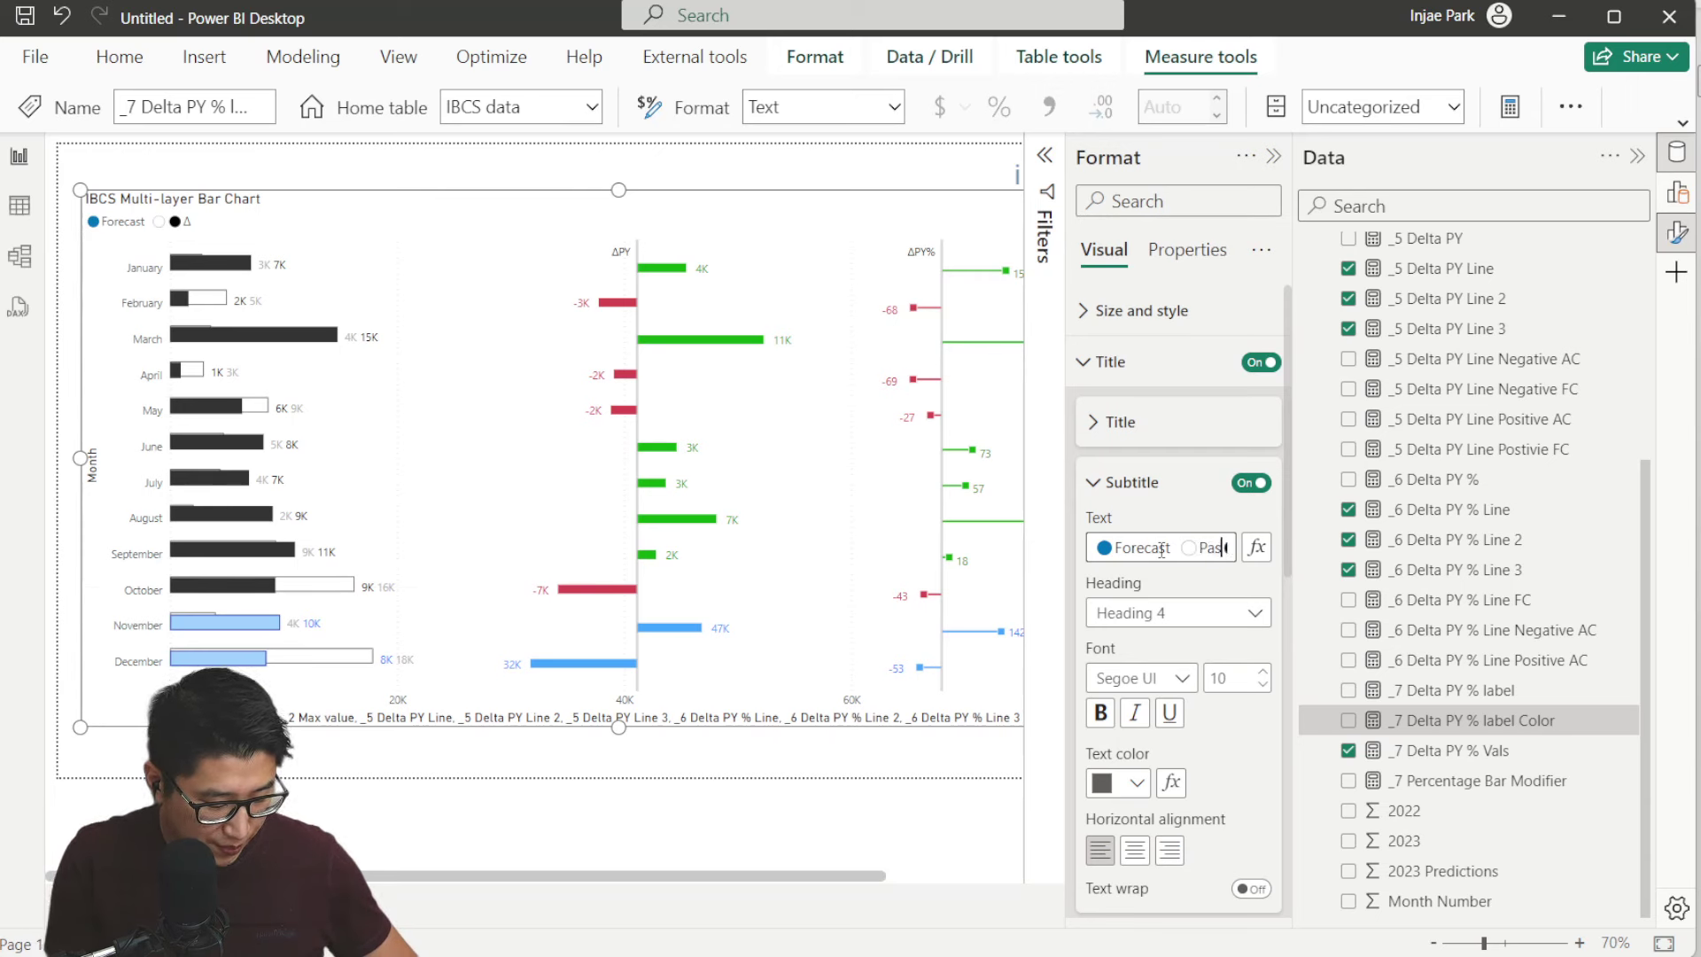
pyautogui.write('Past Year')
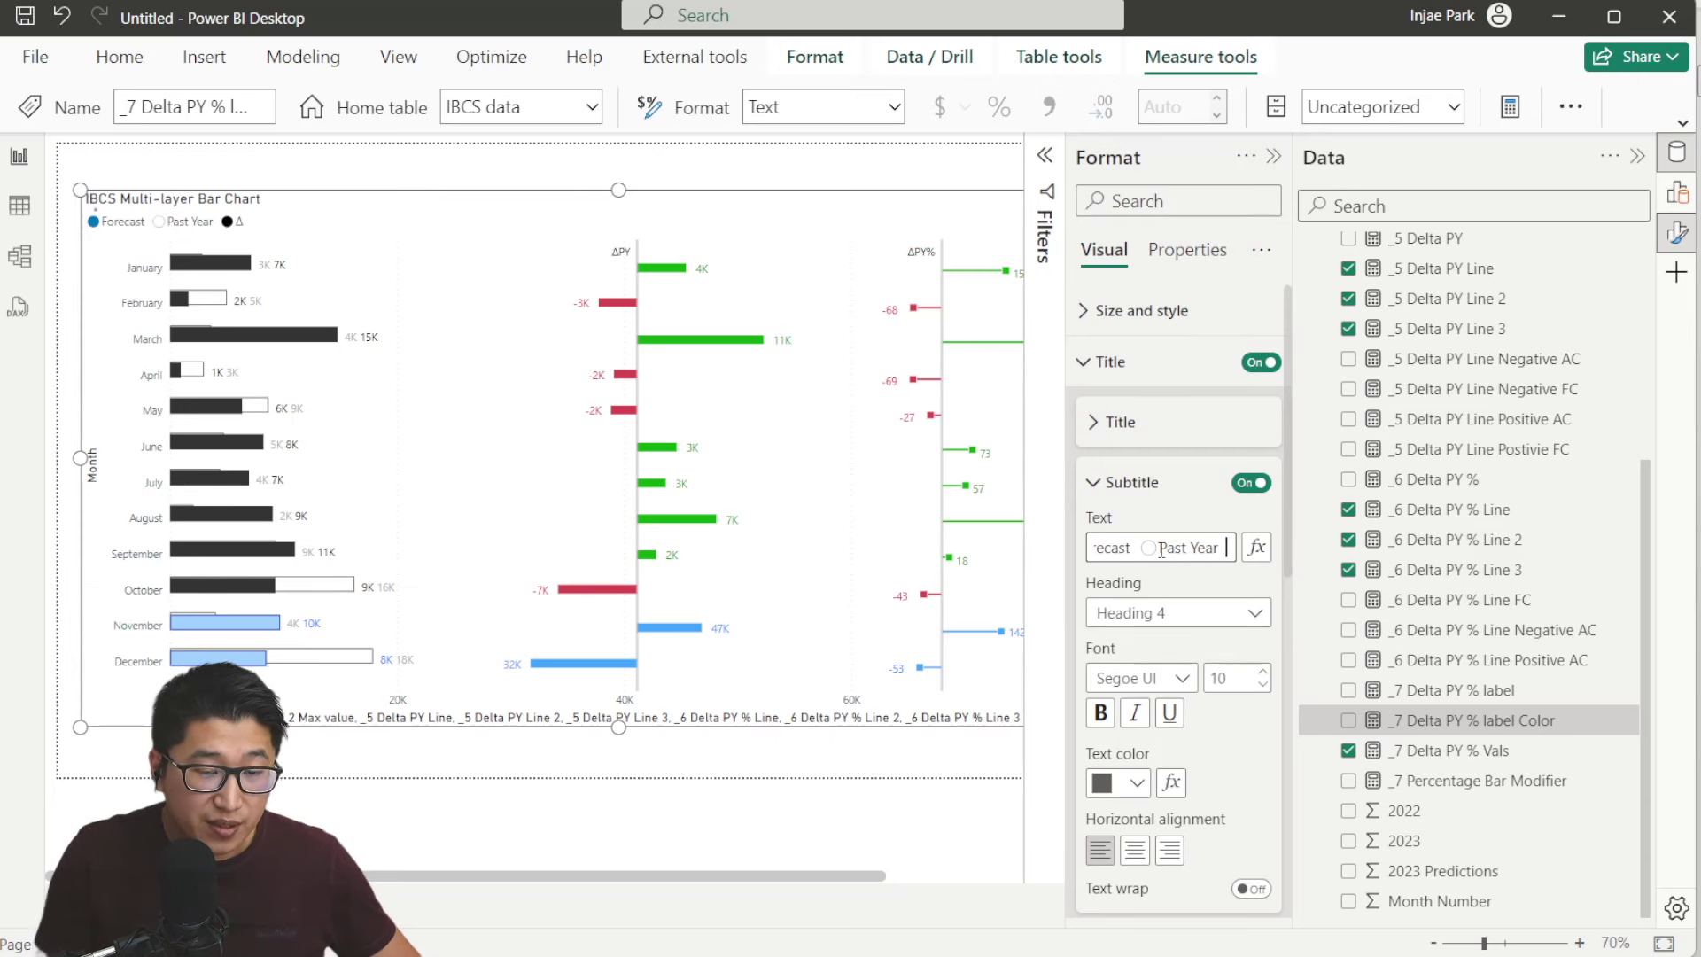
pyautogui.press('Right')
pyautogui.write('Actu')
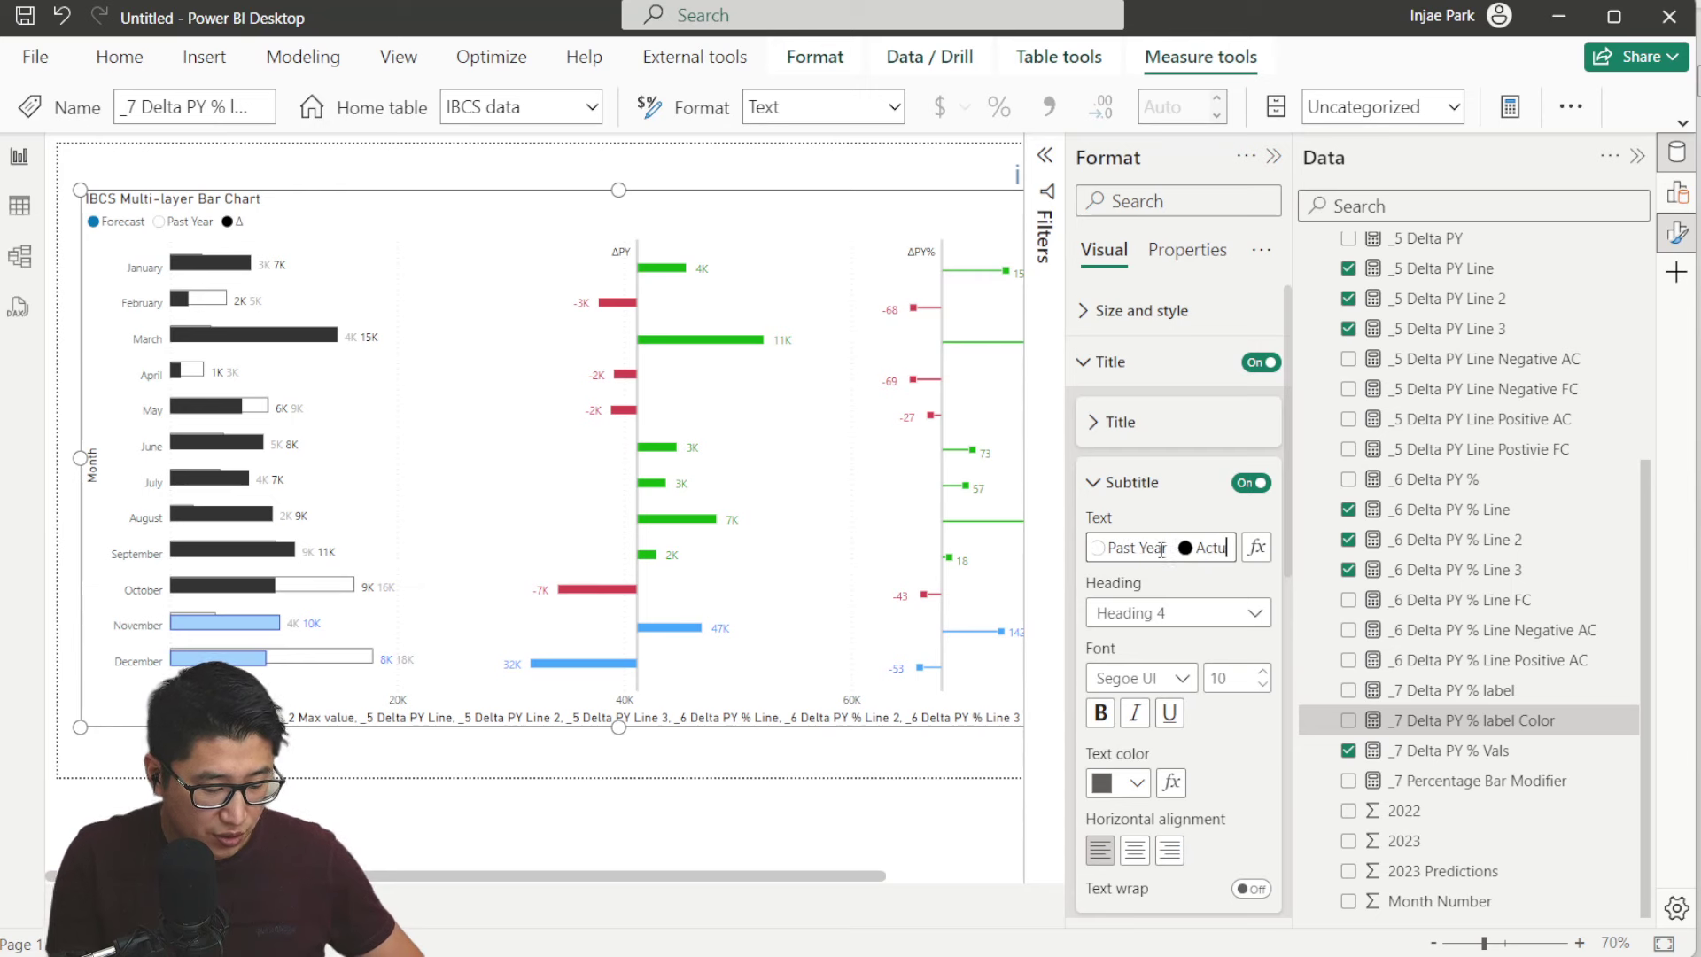
pyautogui.write('als Δ')
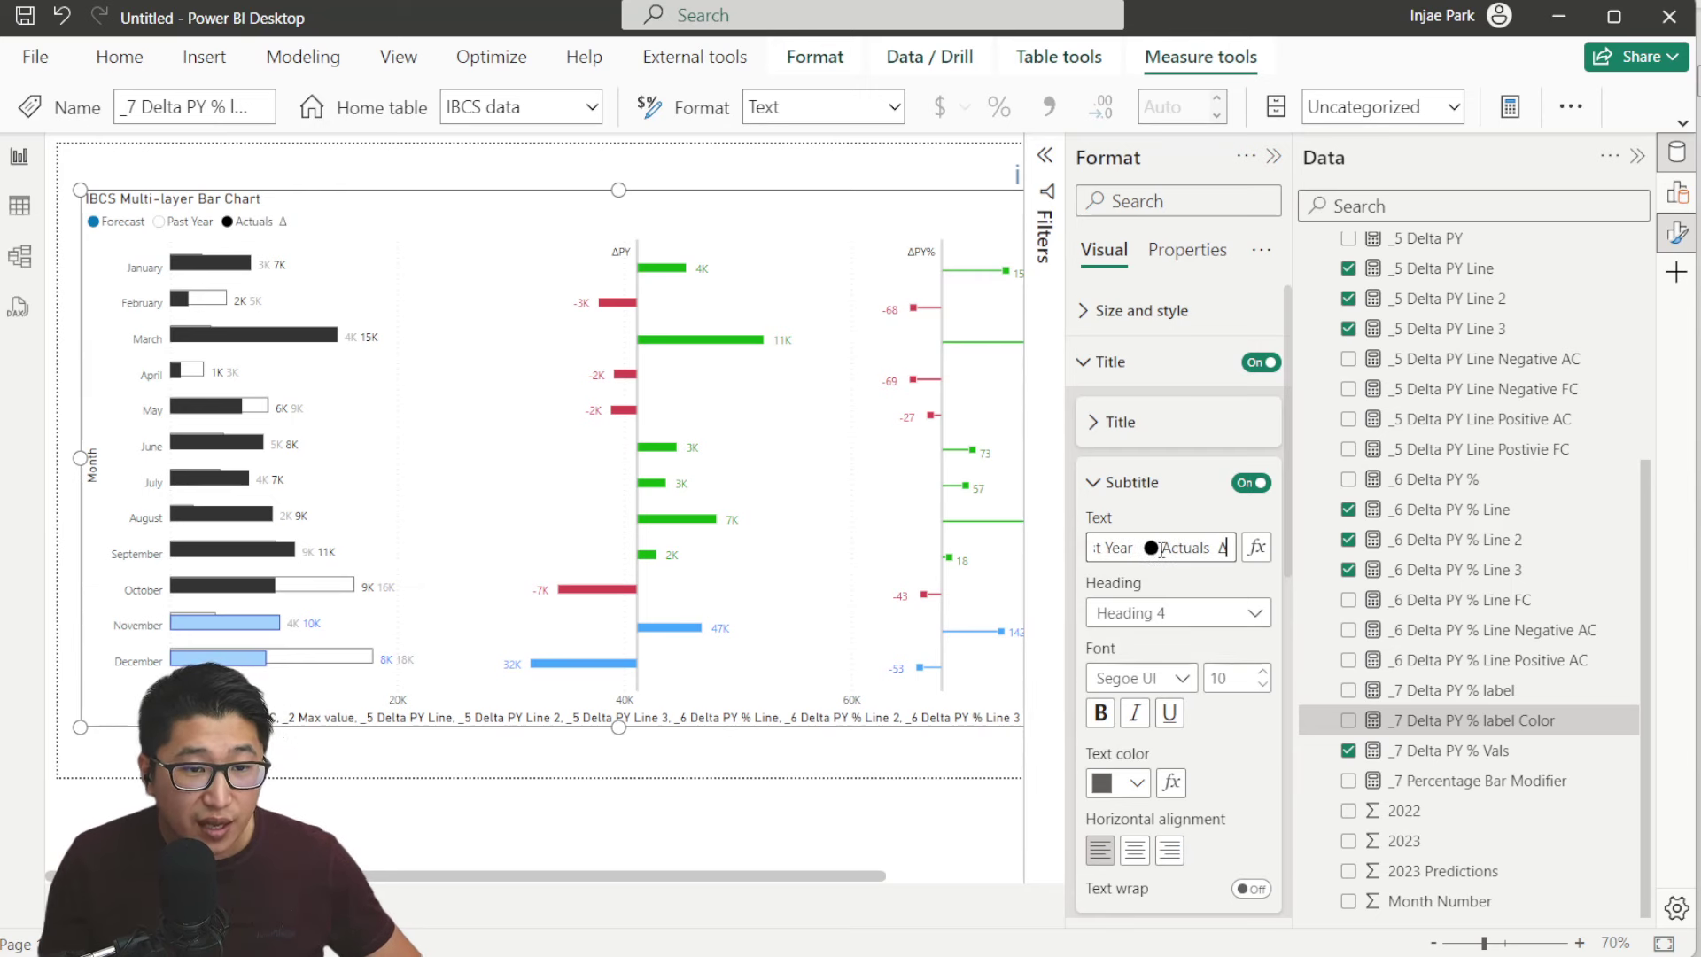
pyautogui.write('PY')
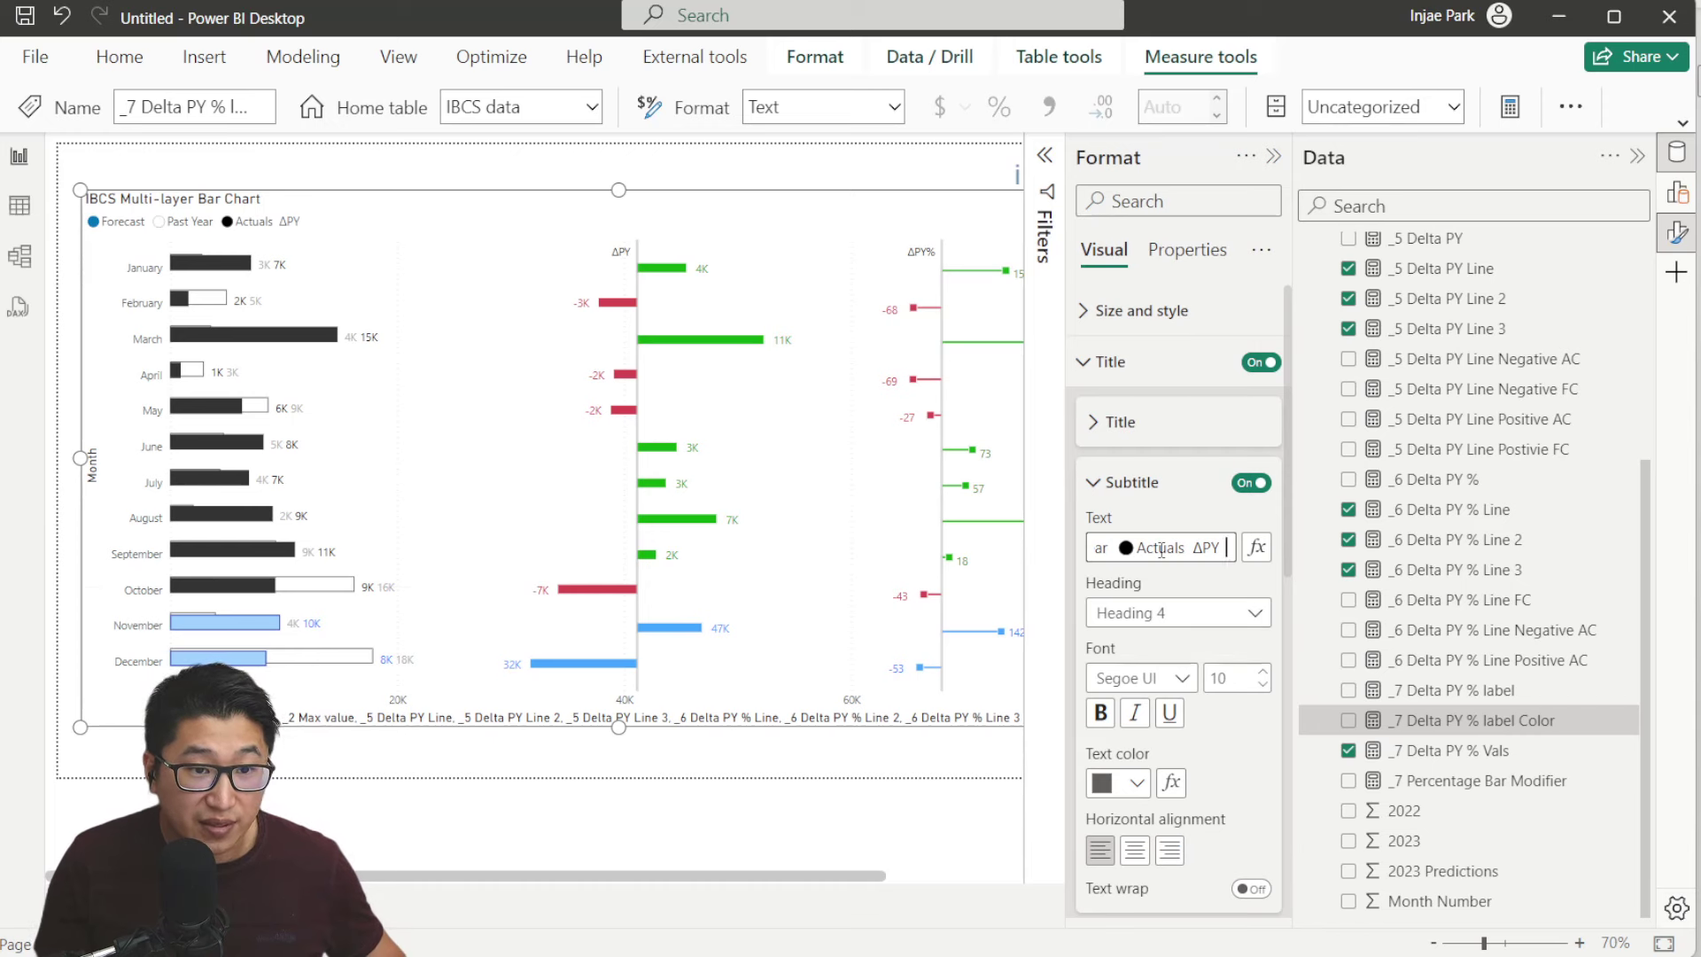
pyautogui.write('ΔPY%')
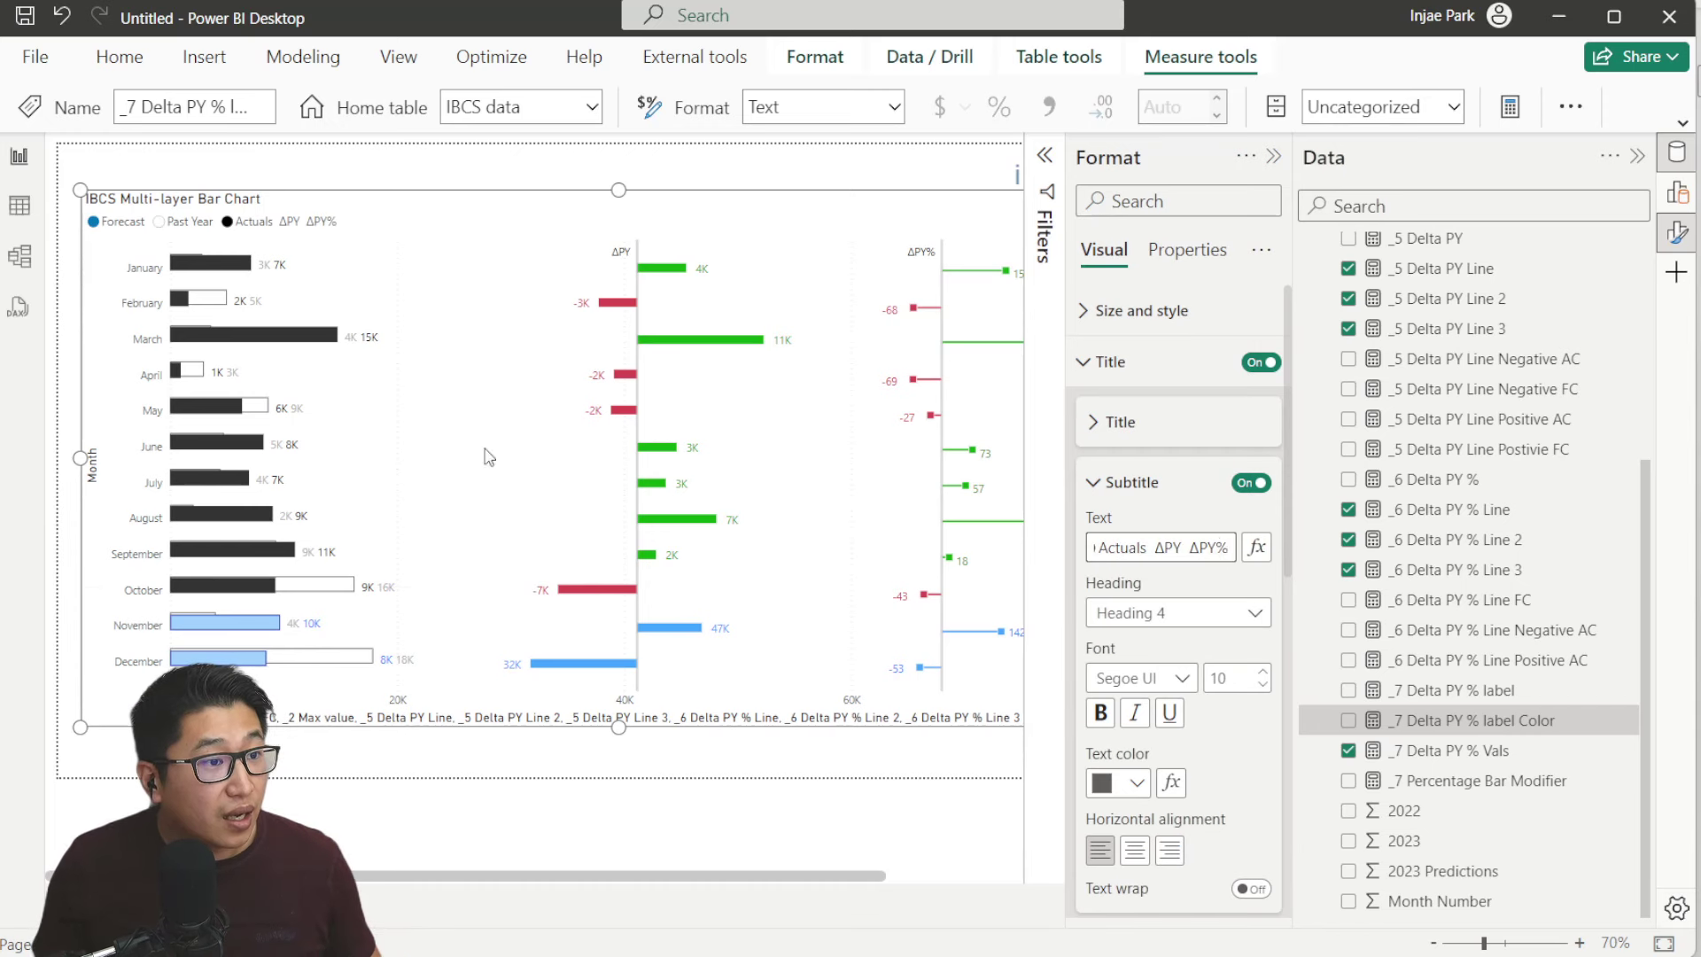
pyautogui.click(1273, 155)
pyautogui.scroll(8, 226, 270)
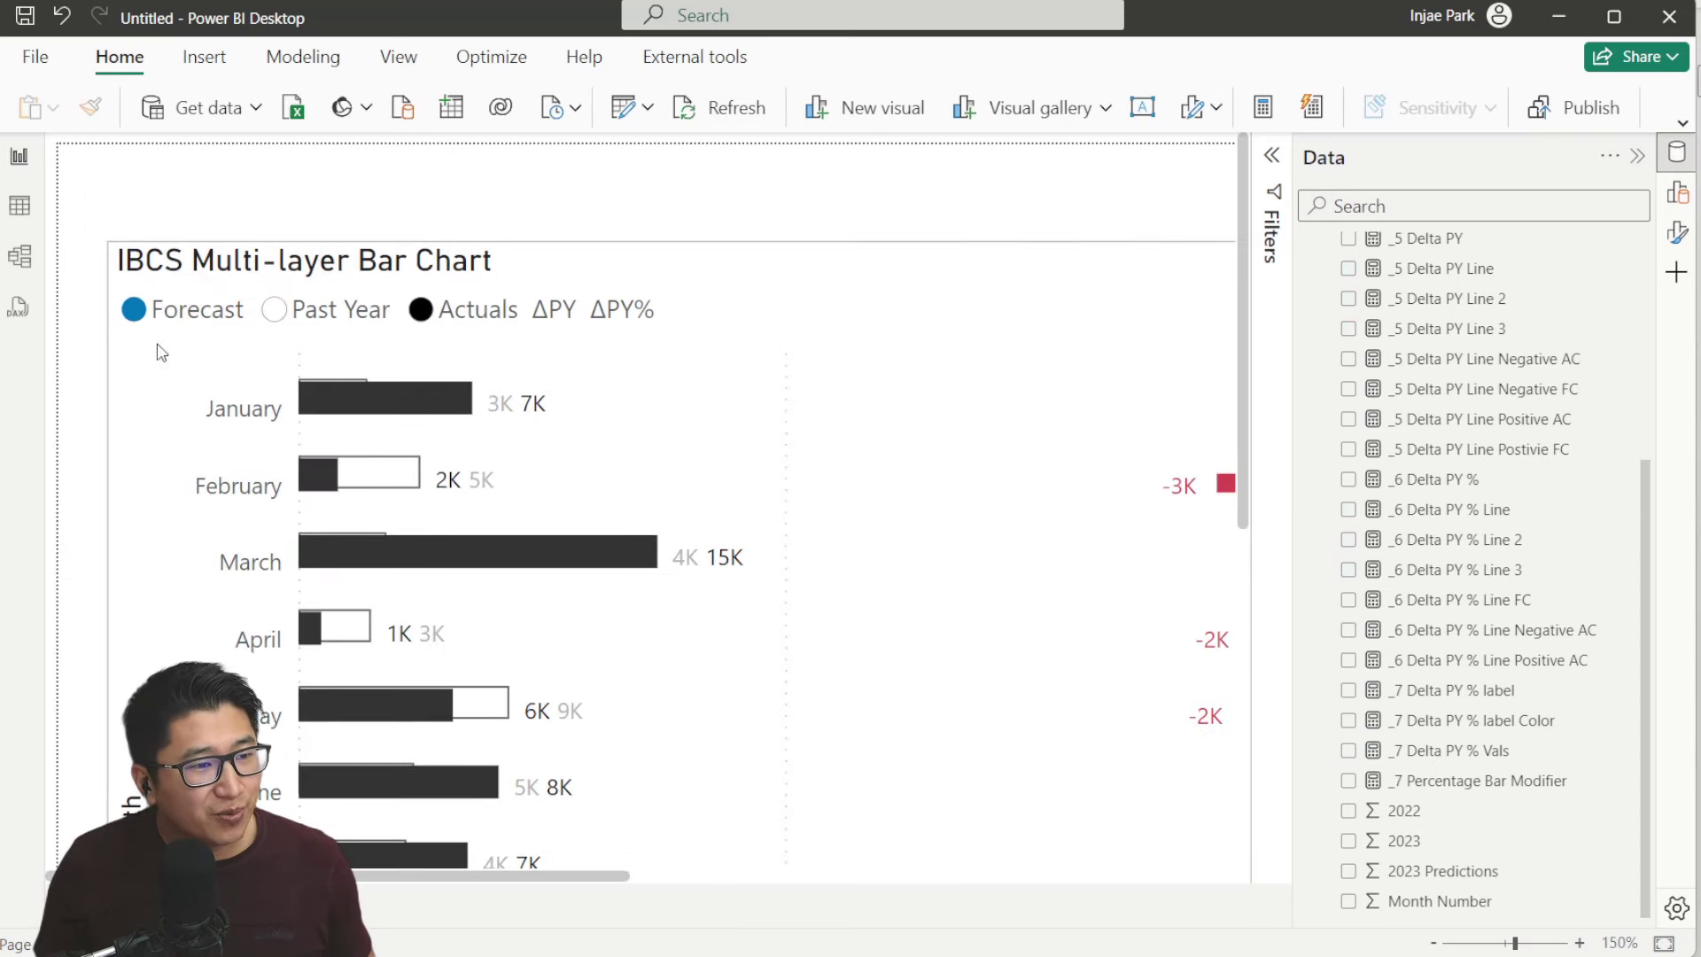
pyautogui.scroll(-8, 159, 354)
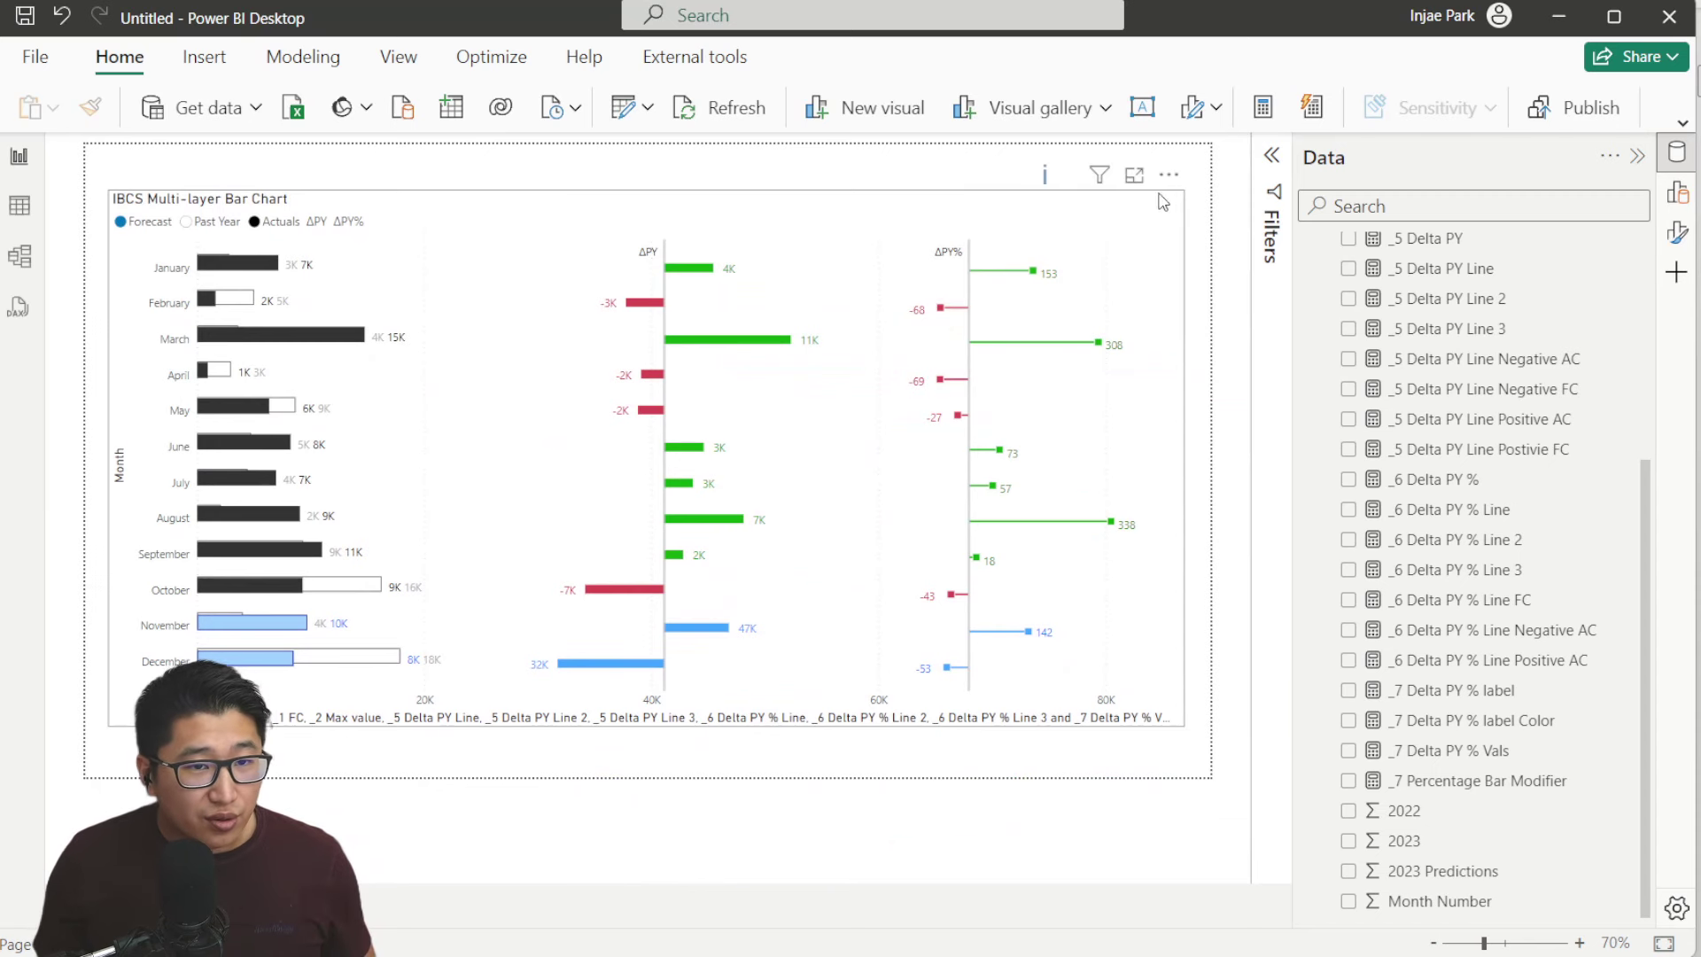
# Turn off the chart's X-axis values and X-axis title, and turn off the Y-axis title
pyautogui.click(1676, 232)
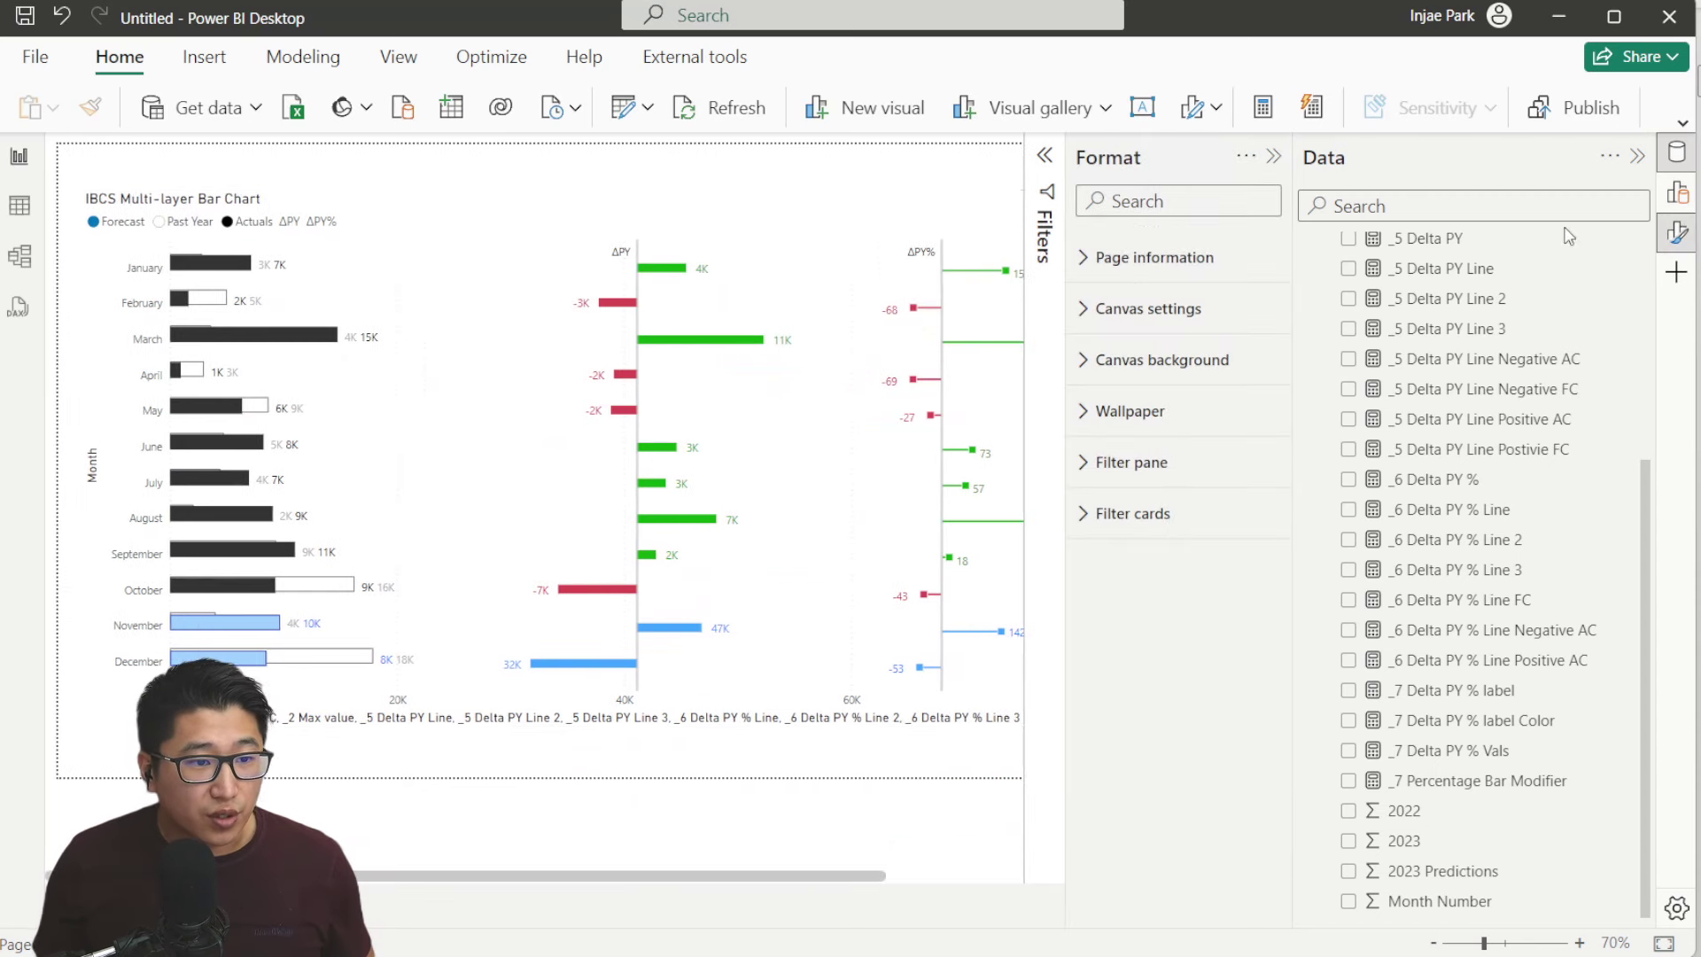
pyautogui.click(841, 306)
pyautogui.click(1131, 464)
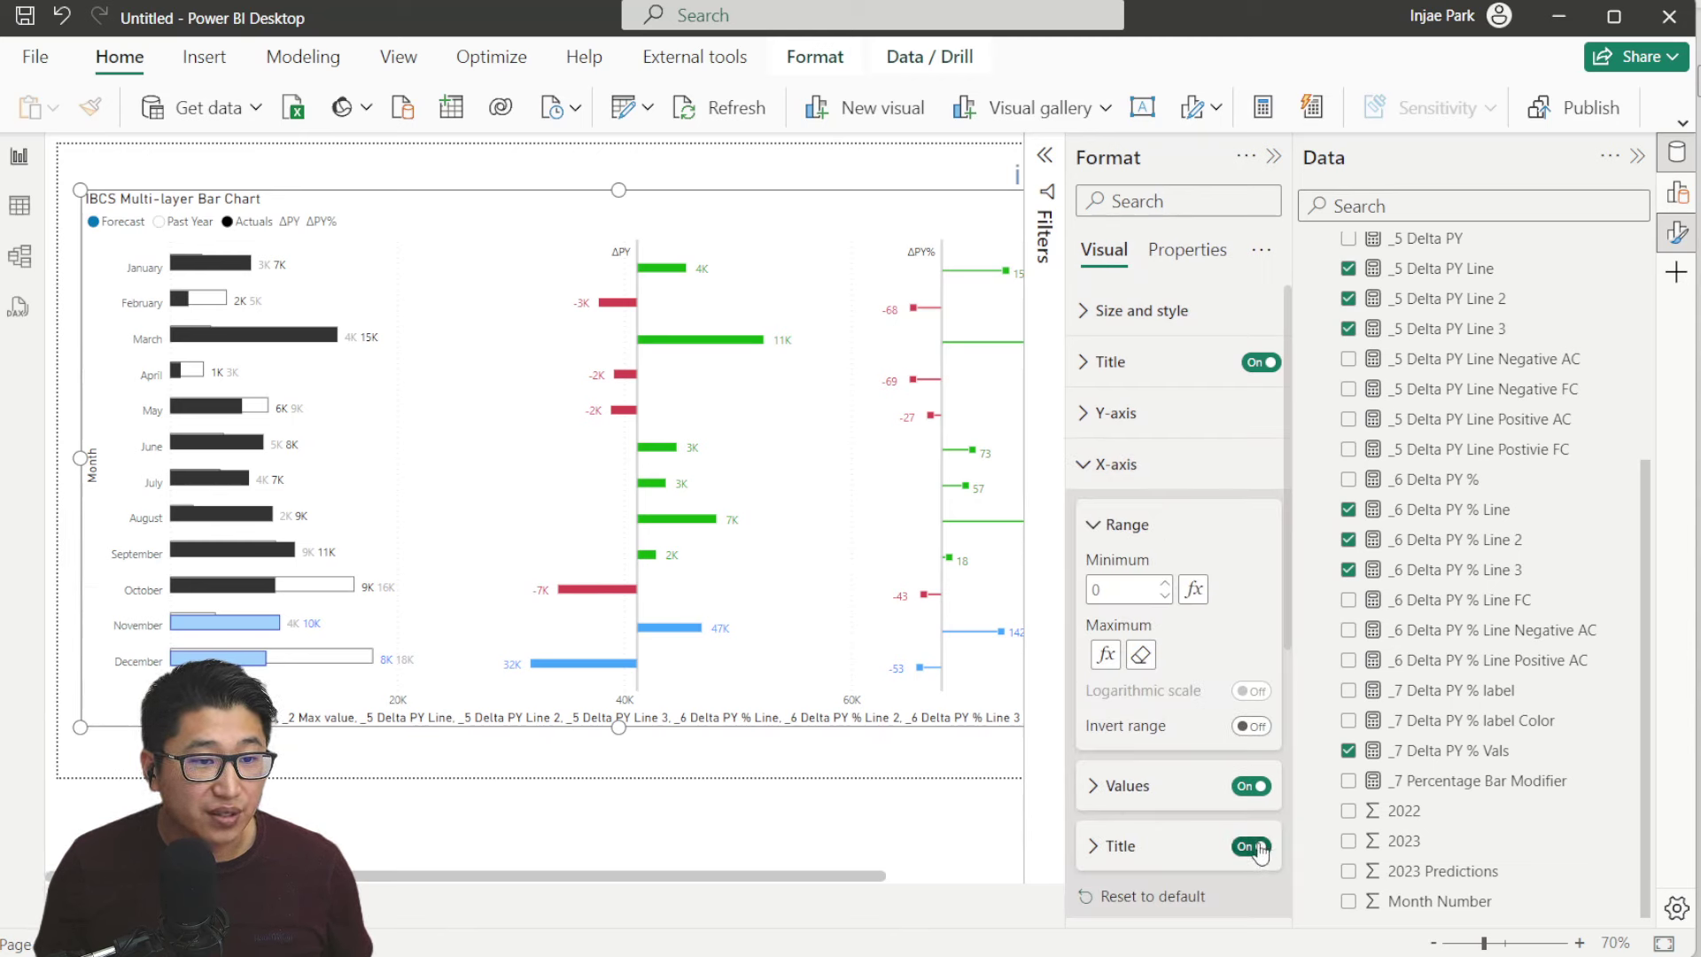
pyautogui.click(1250, 785)
pyautogui.click(1262, 861)
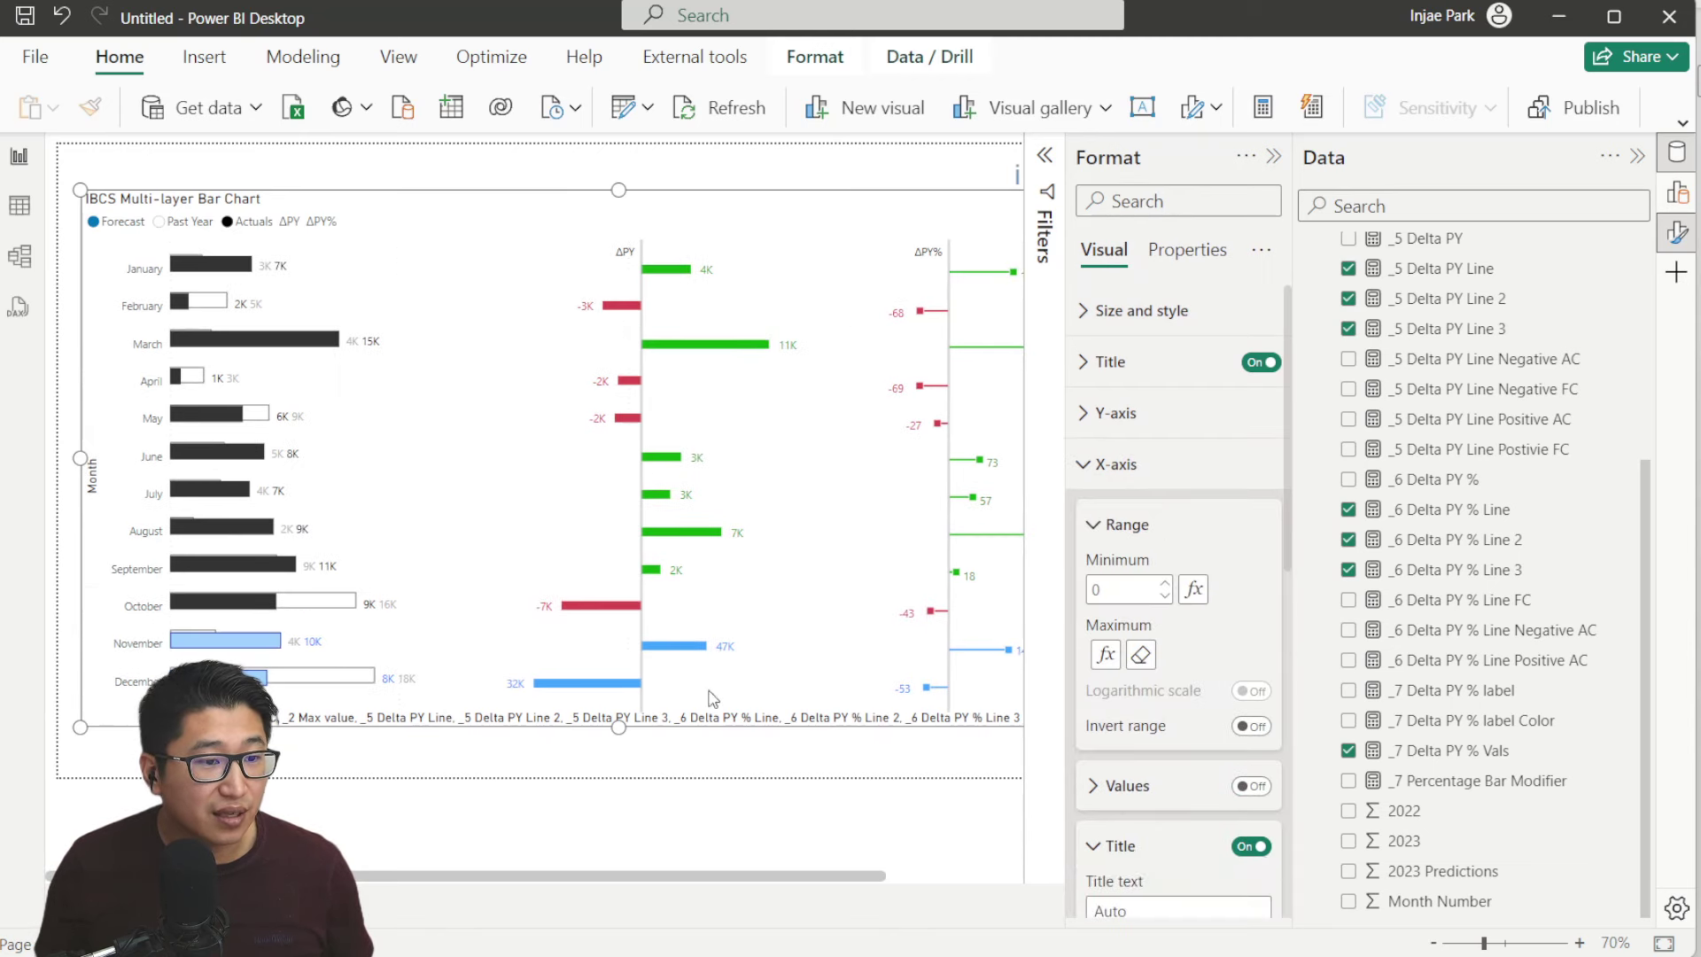
pyautogui.click(1250, 846)
pyautogui.click(1116, 463)
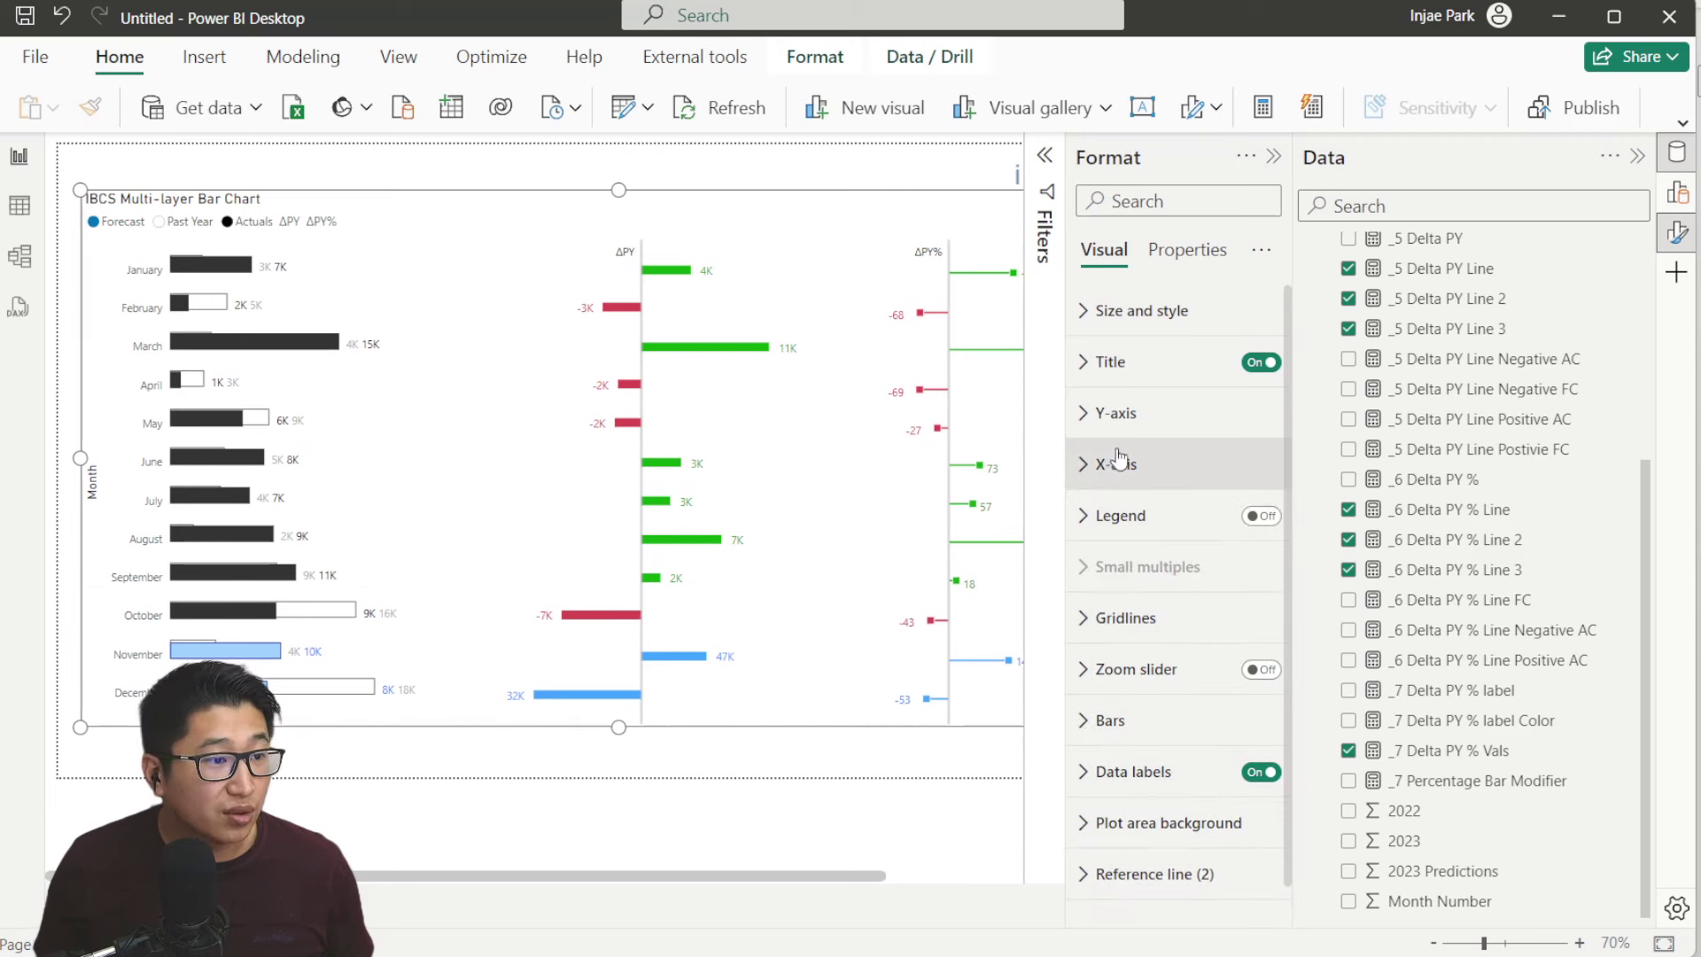
pyautogui.click(1115, 414)
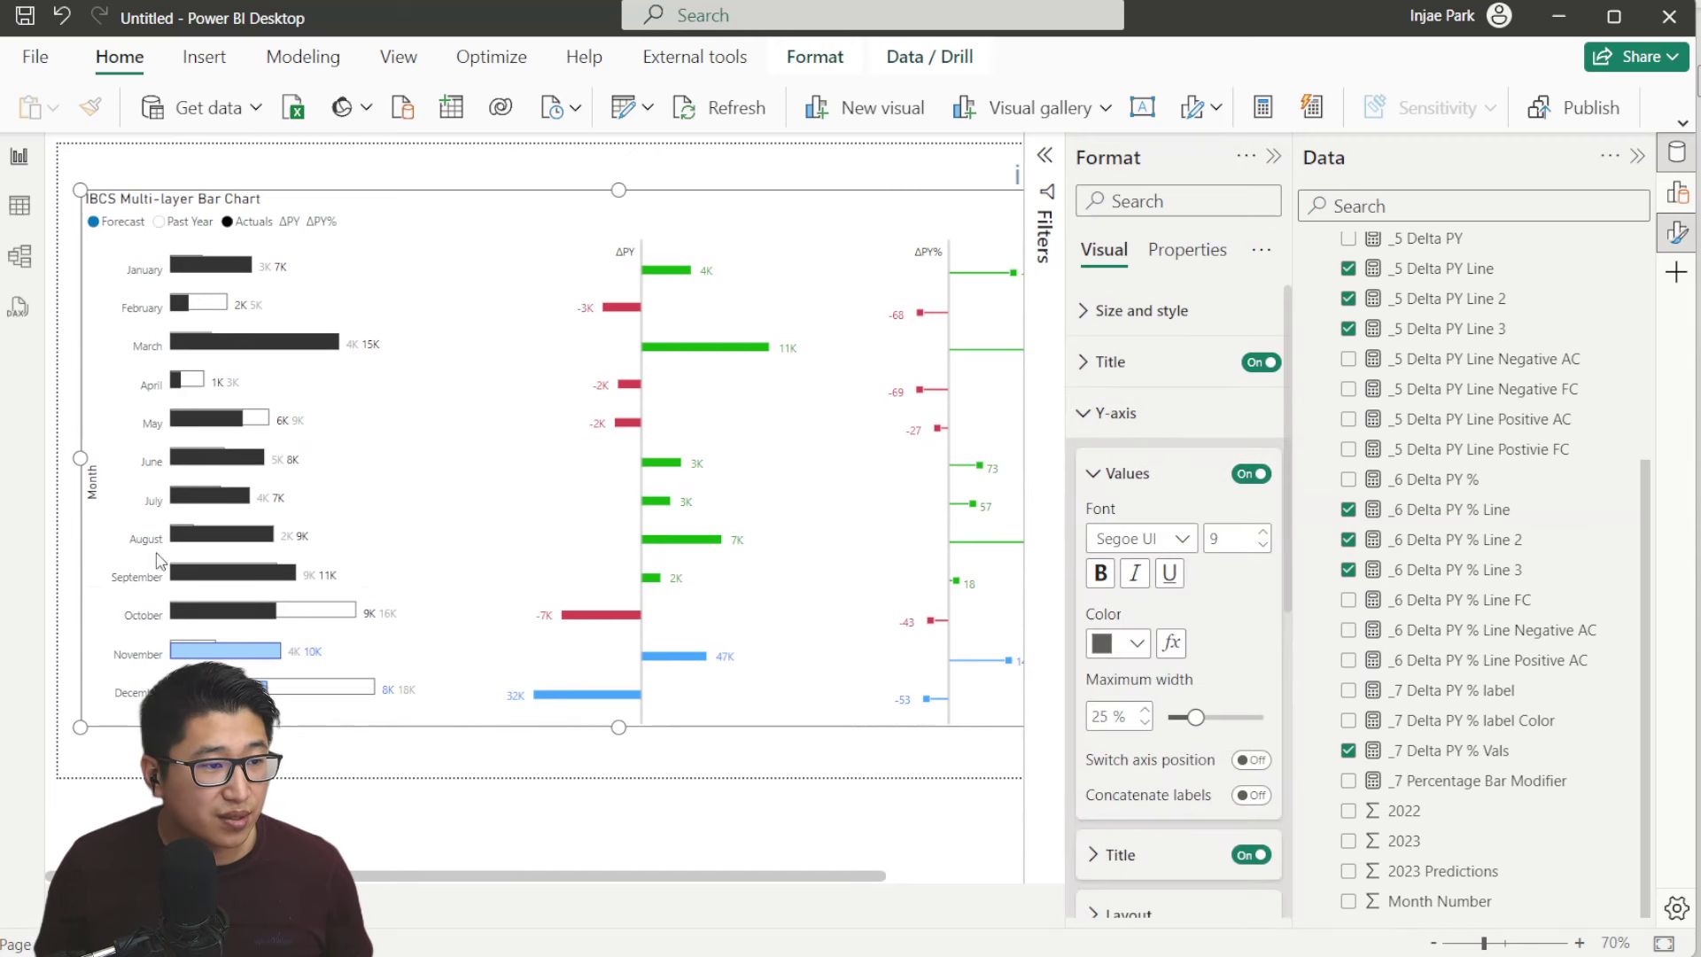
pyautogui.click(1251, 855)
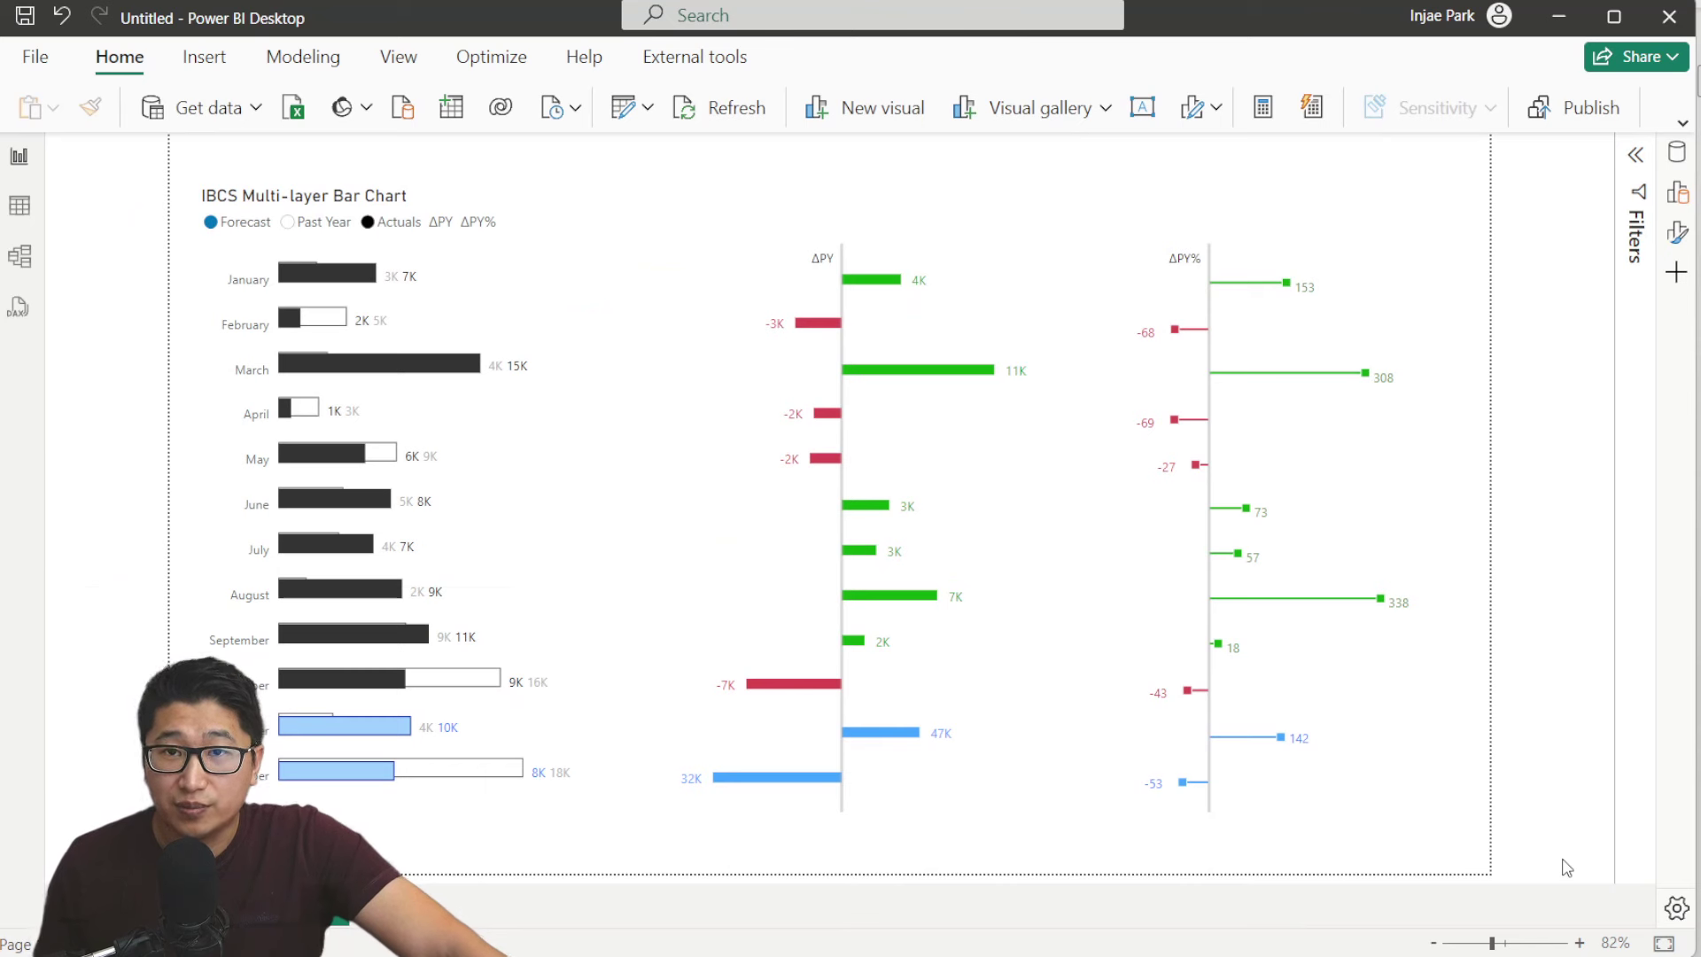